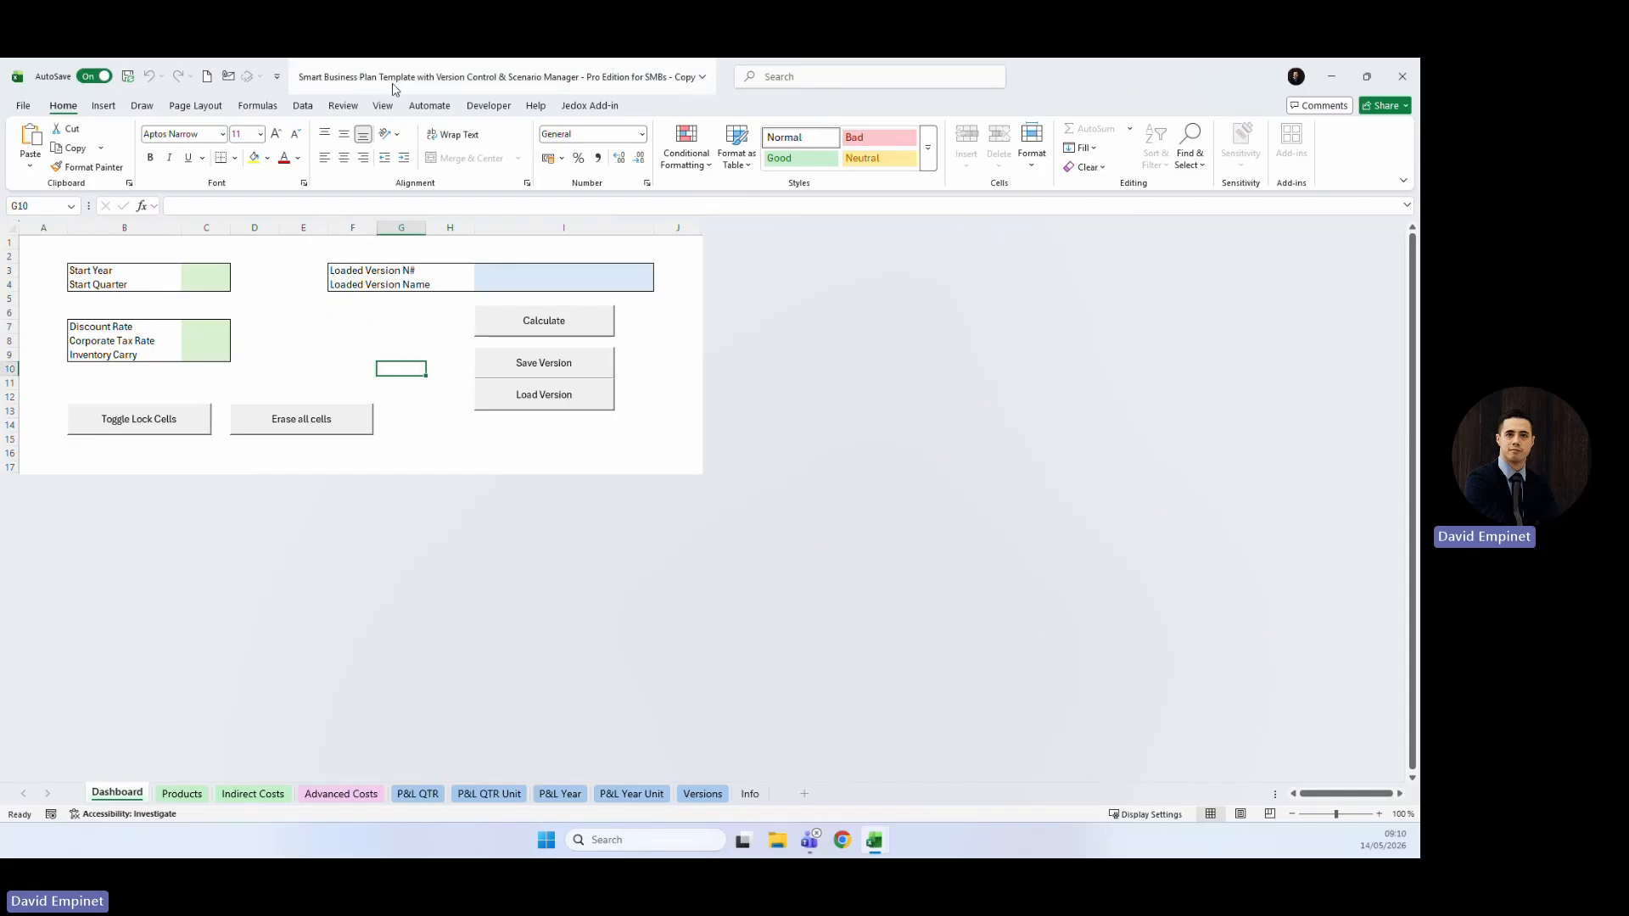
pyautogui.click(348, 327)
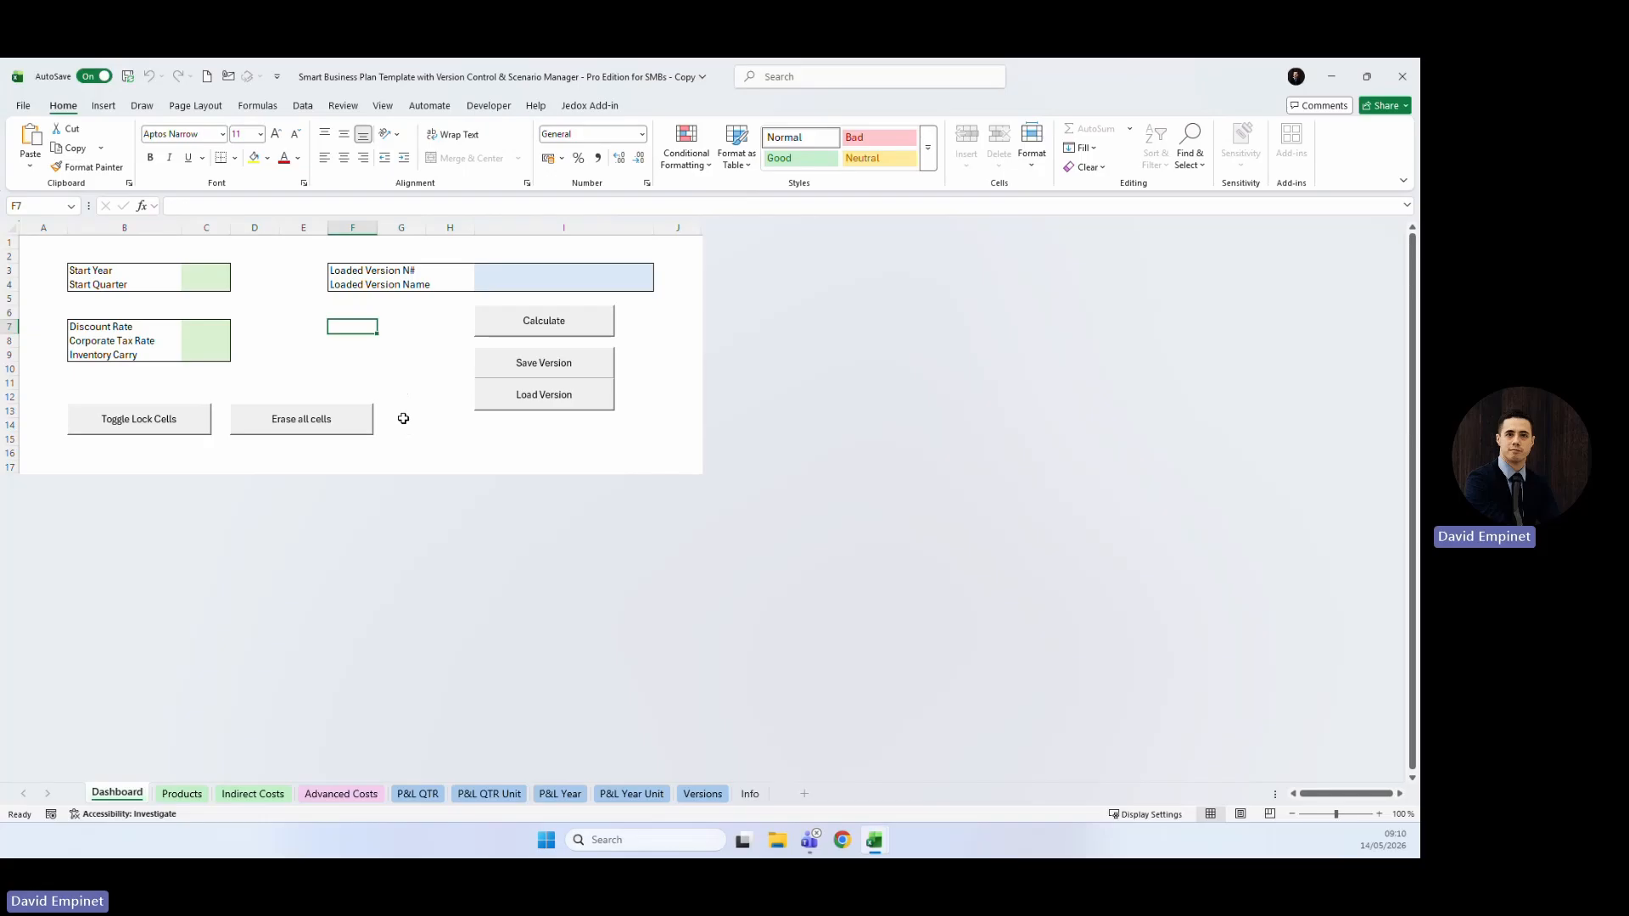
pyautogui.click(349, 357)
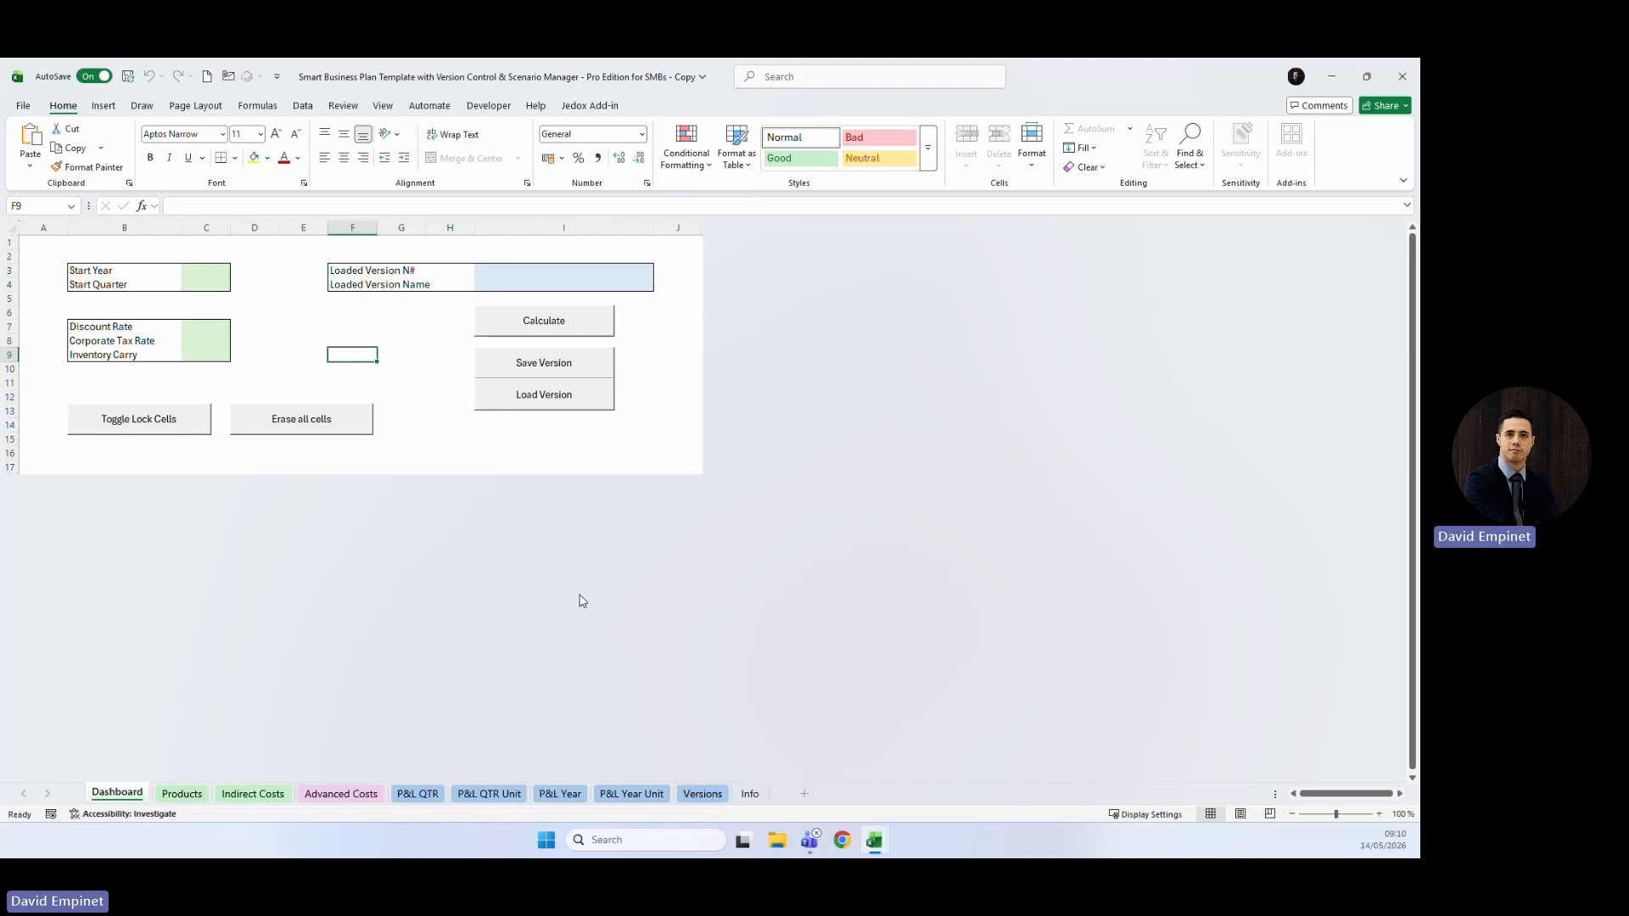
pyautogui.click(339, 338)
pyautogui.click(337, 371)
pyautogui.click(364, 353)
pyautogui.click(355, 372)
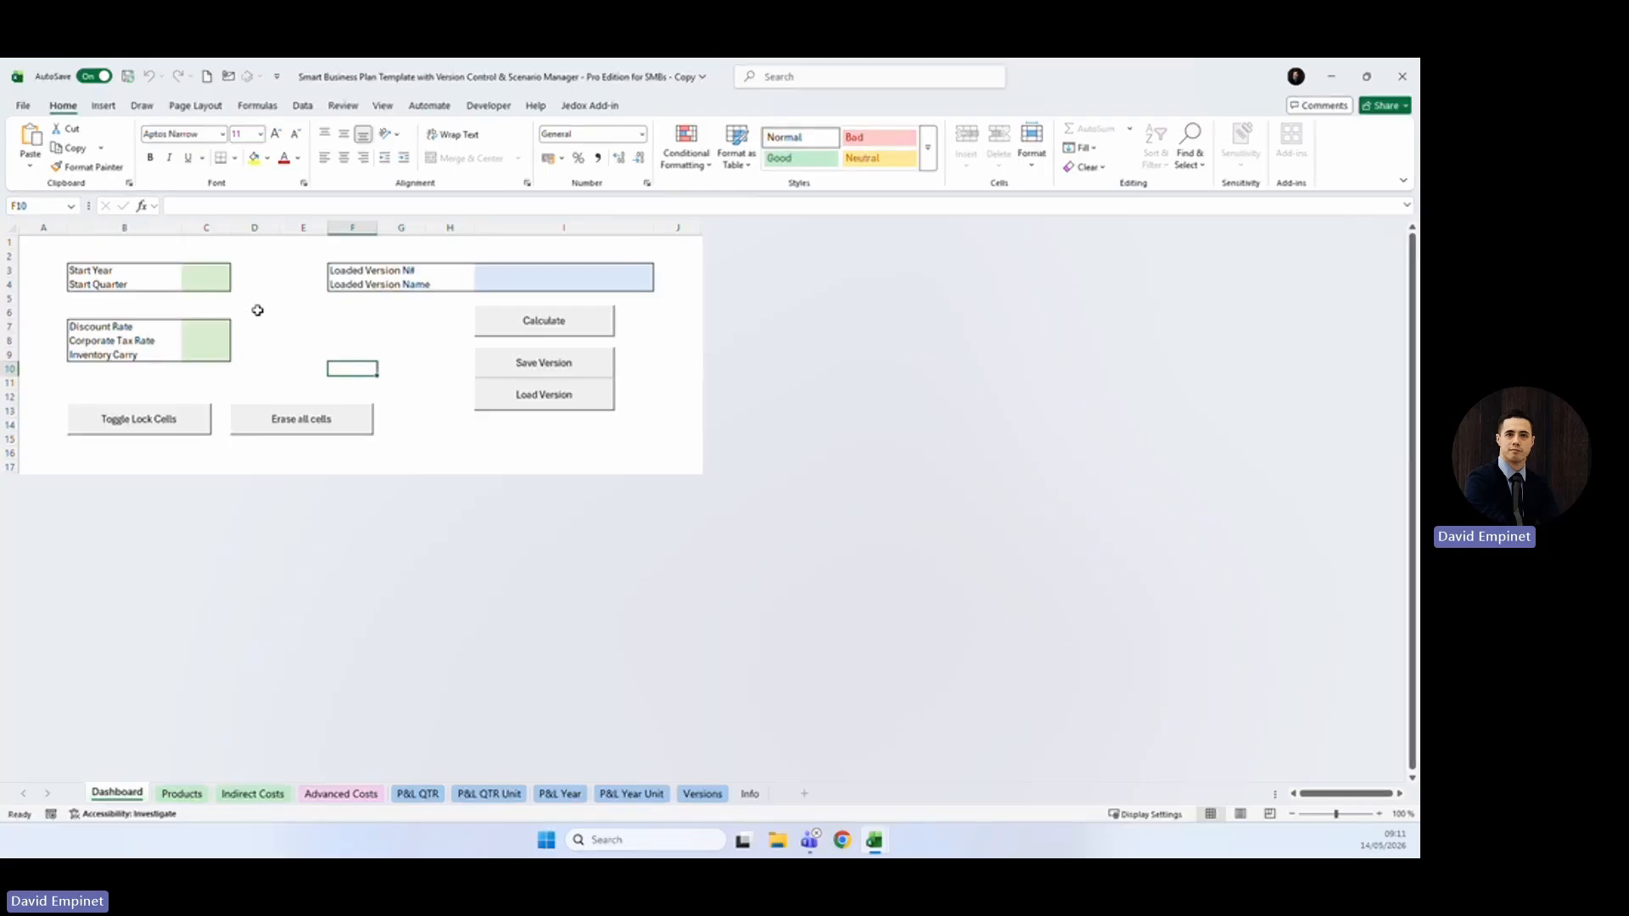
pyautogui.click(218, 269)
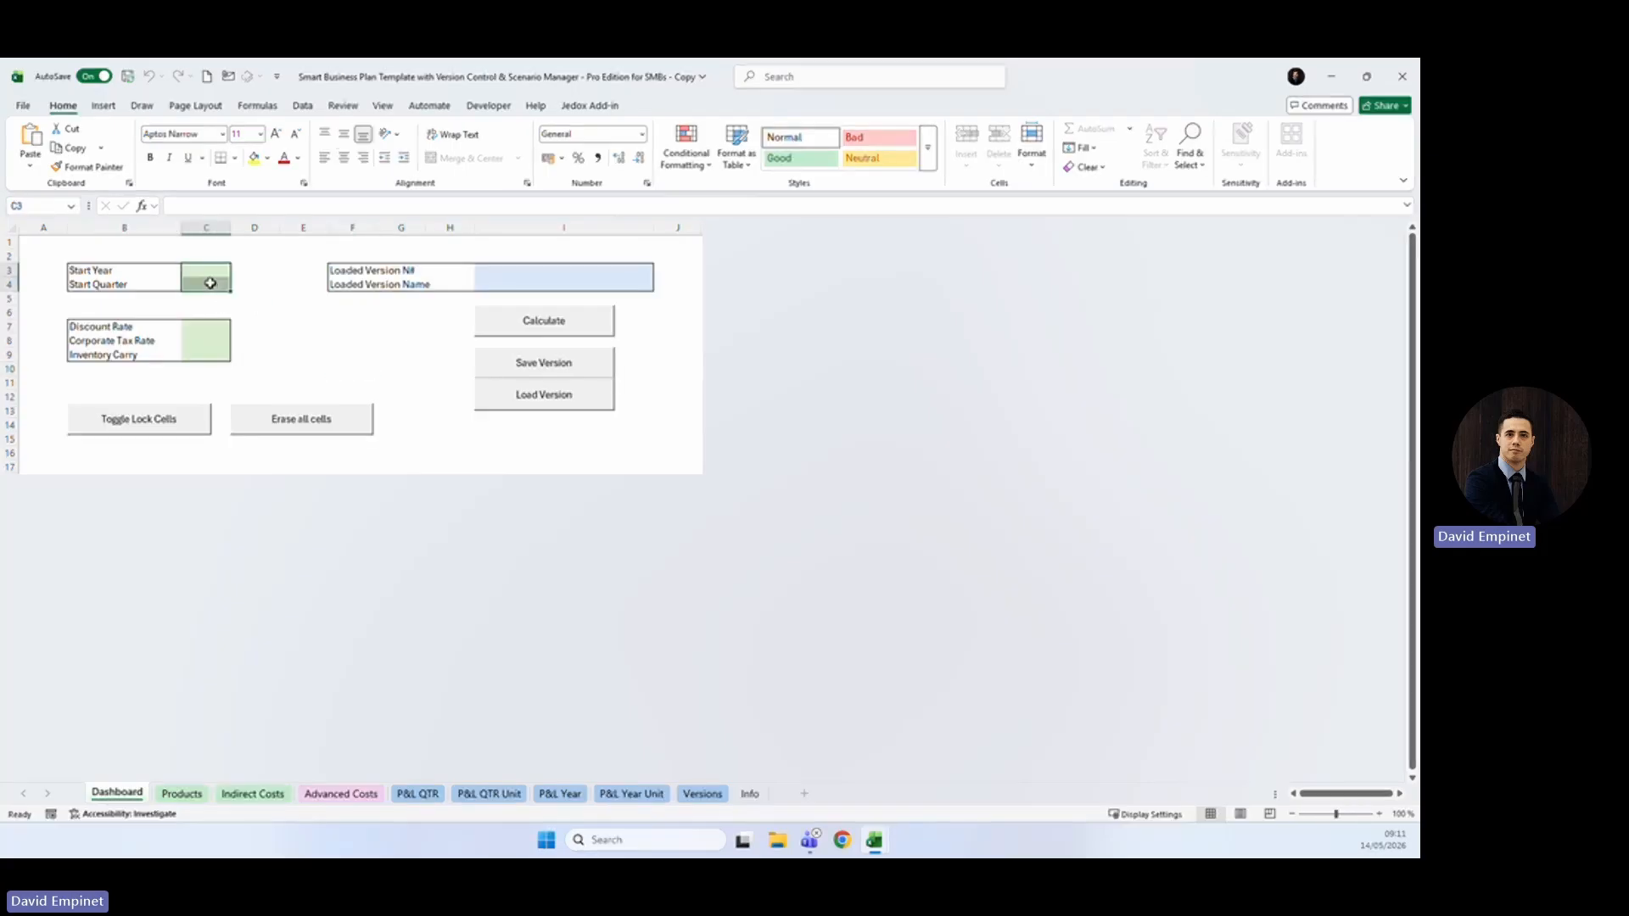
pyautogui.click(204, 284)
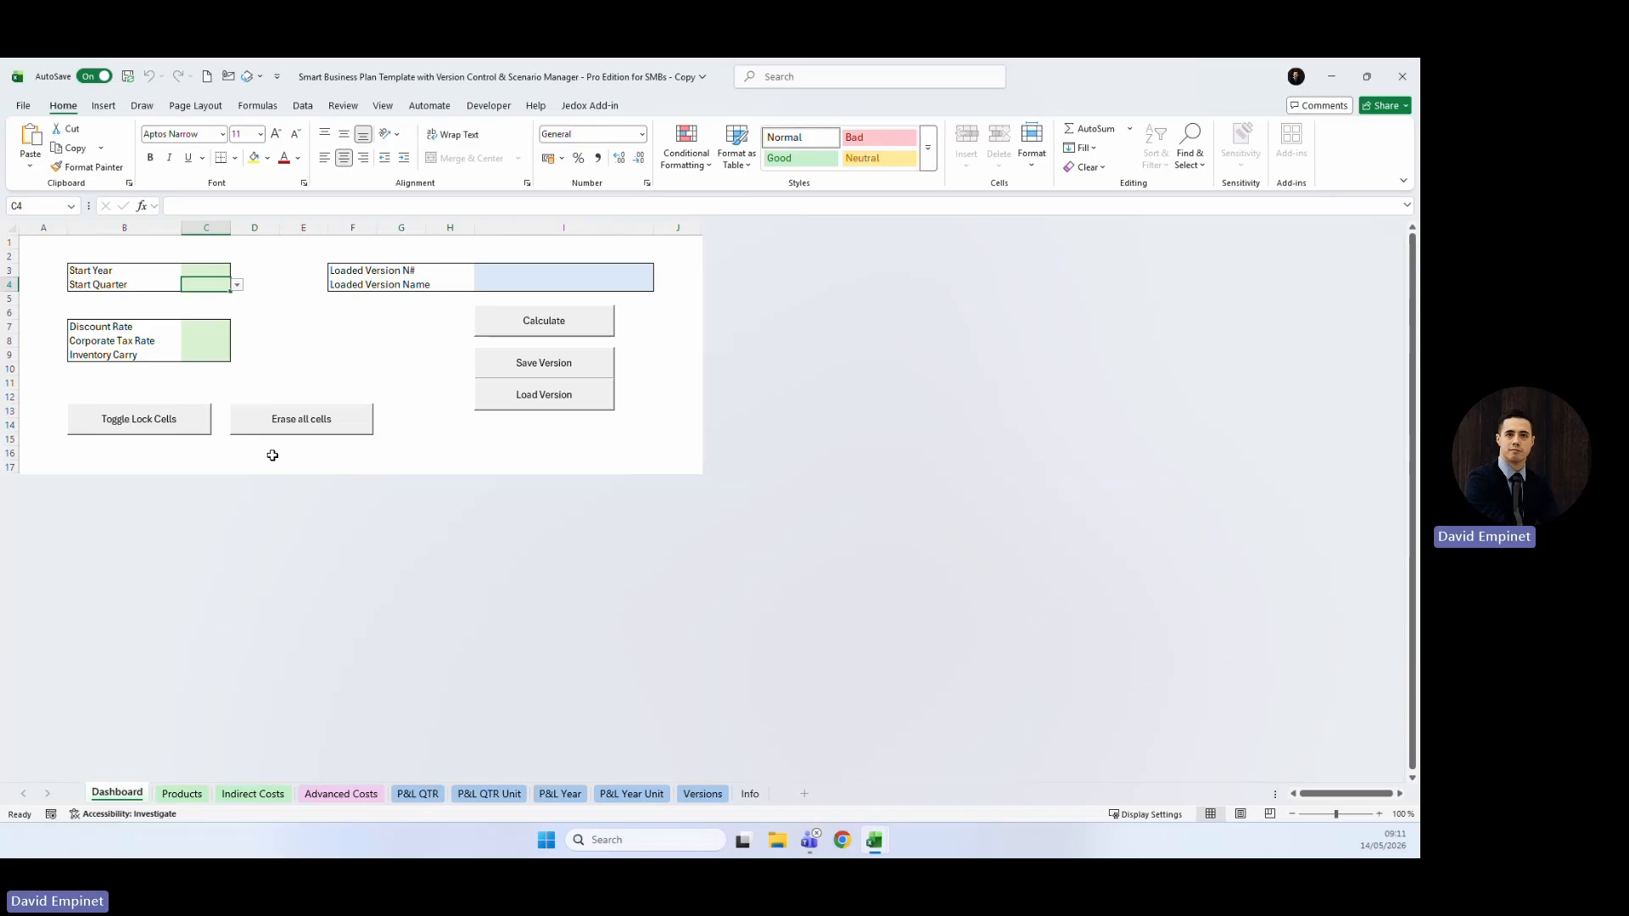
pyautogui.click(278, 315)
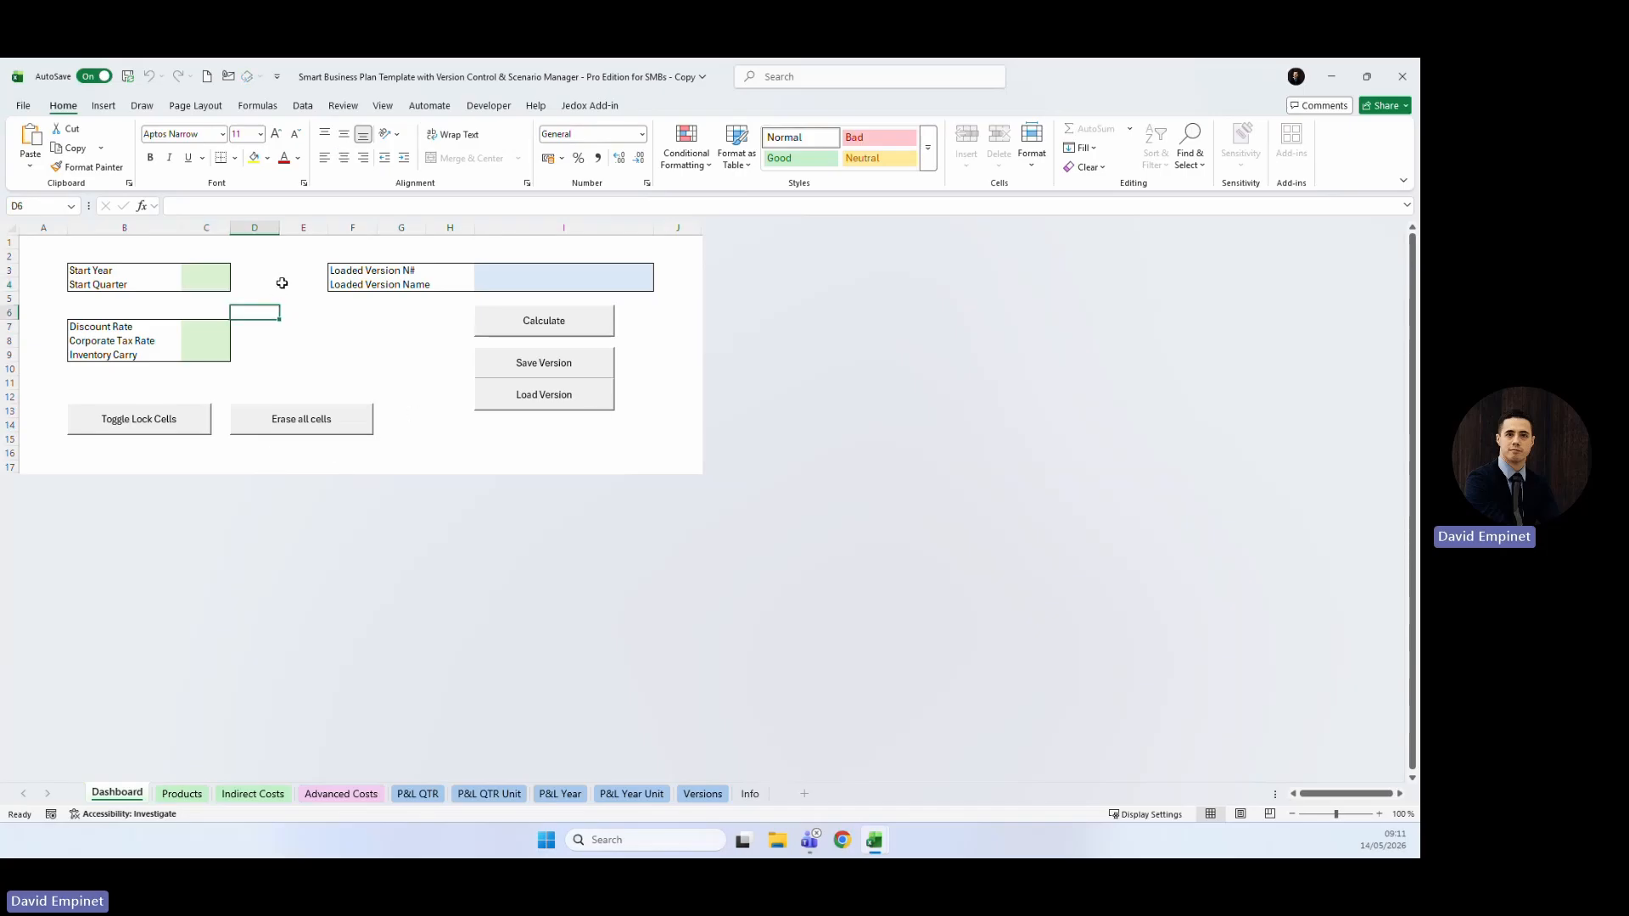
# Set the plan's start year to 2026 and the start quarter to Q3 on the Dashboard sheet.
pyautogui.moveTo(222, 272); pyautogui.dragTo(197, 288)
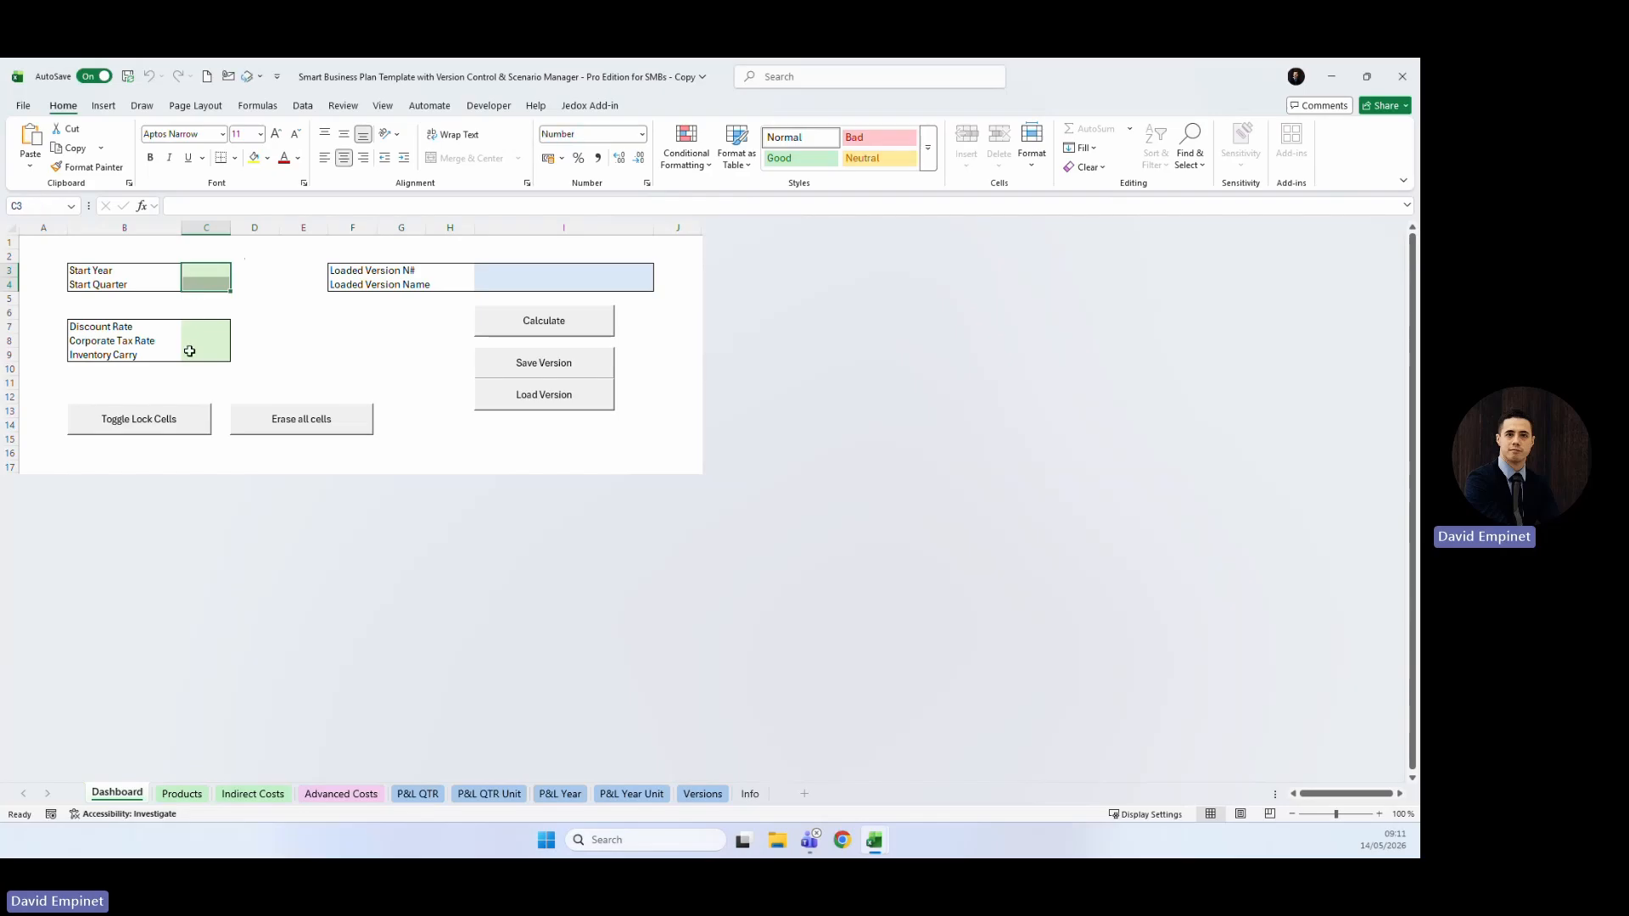
pyautogui.click(201, 267)
pyautogui.write('2026')
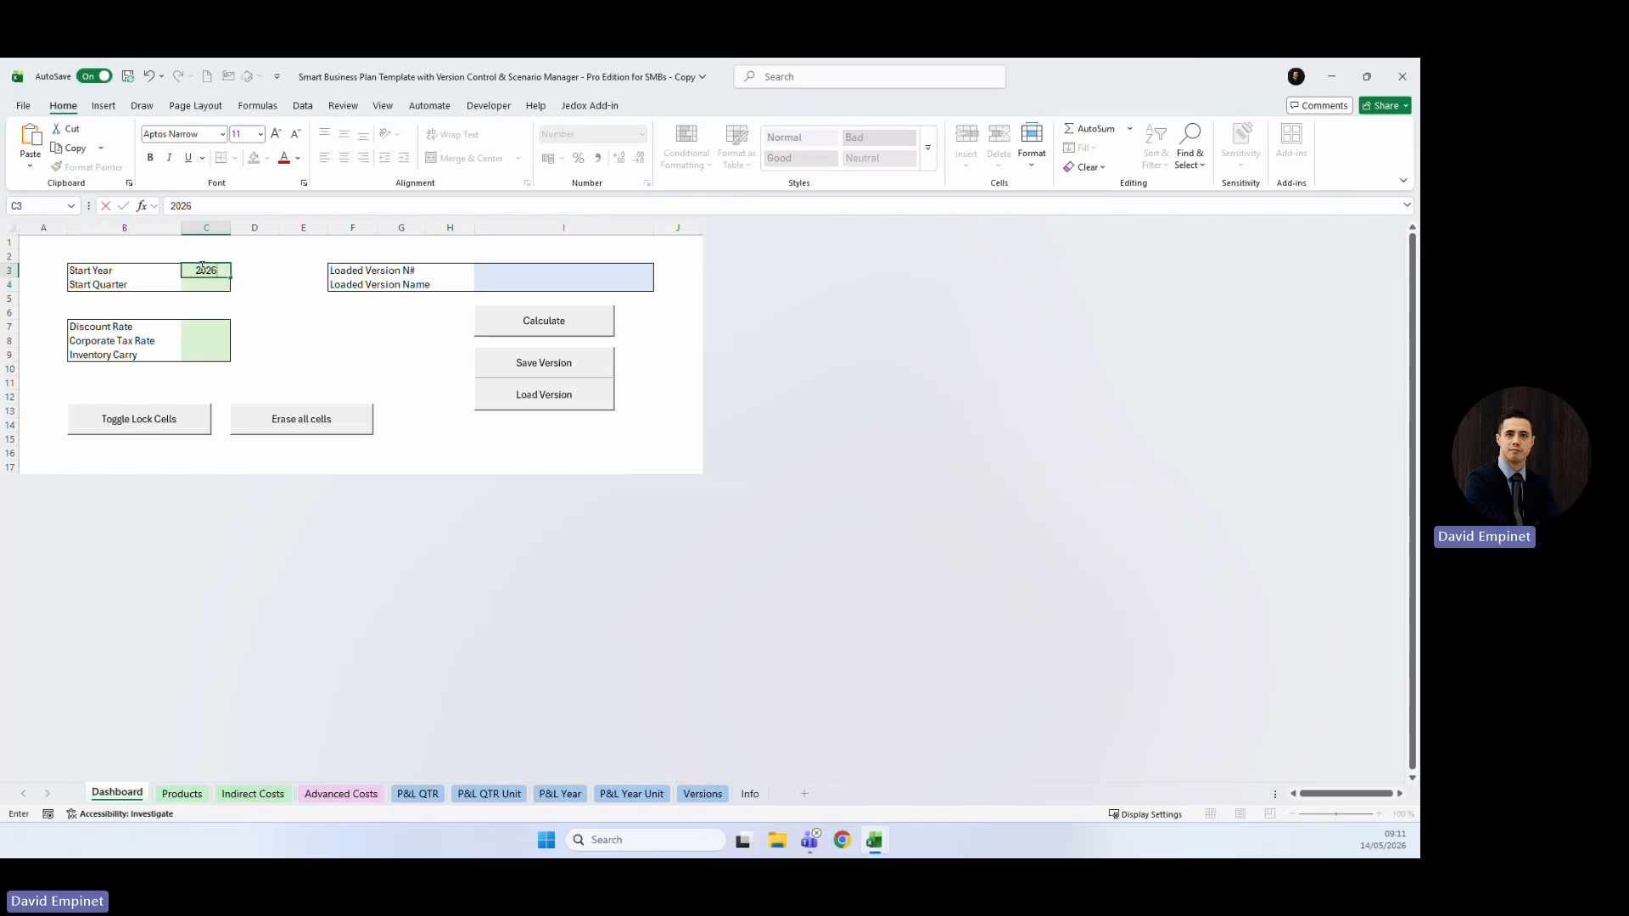
pyautogui.press('Return')
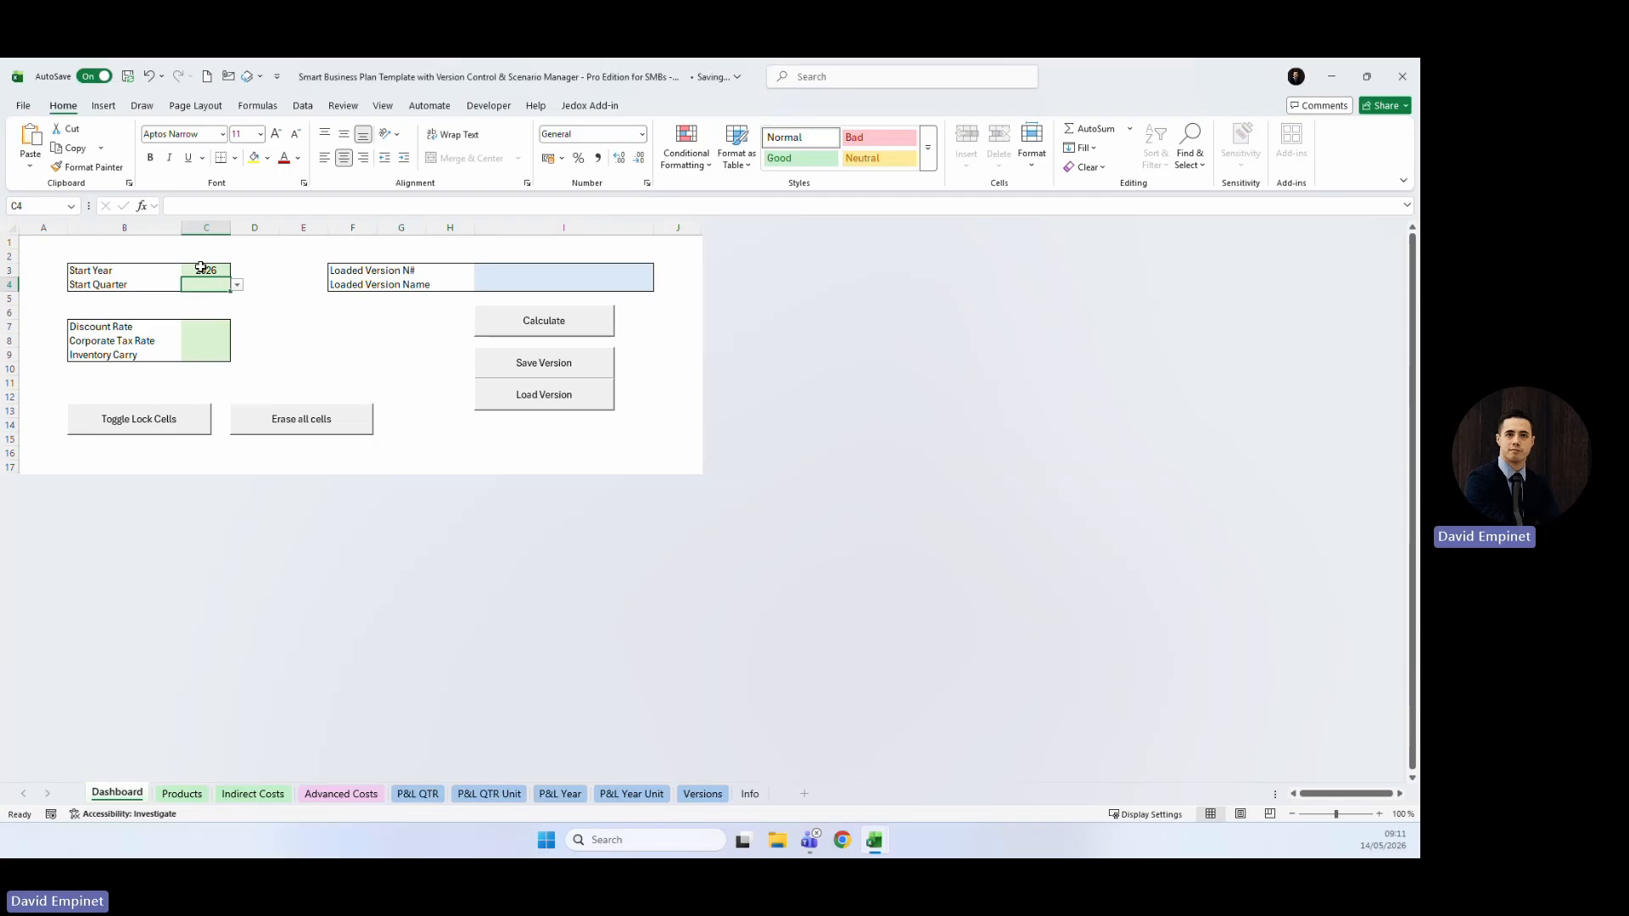
pyautogui.click(238, 285)
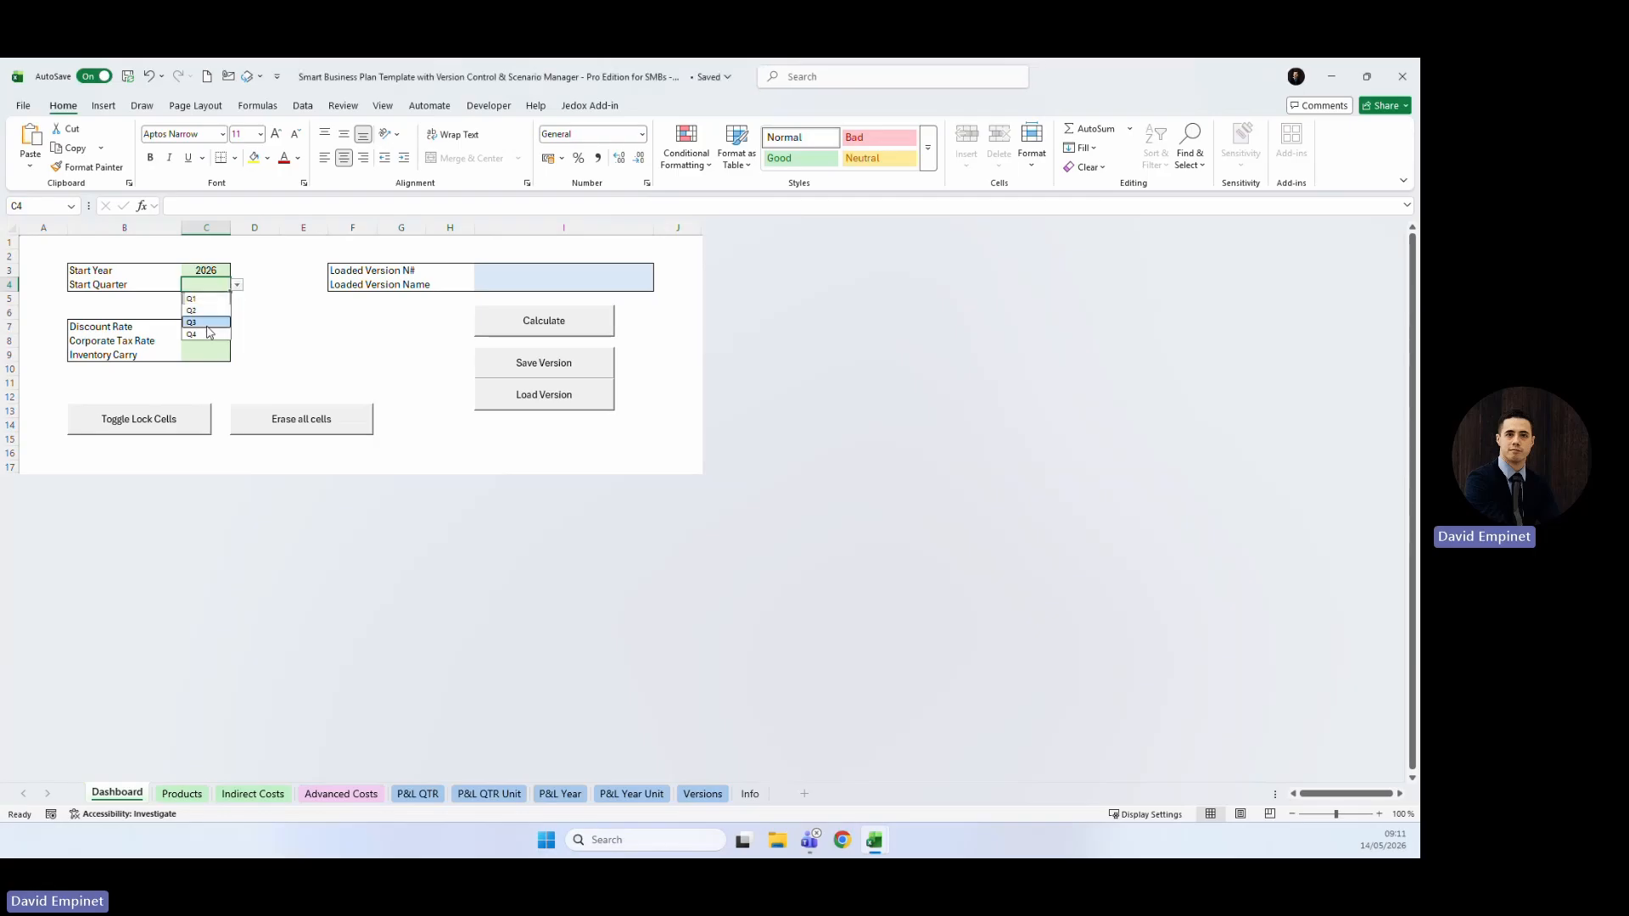
pyautogui.click(194, 322)
pyautogui.click(236, 283)
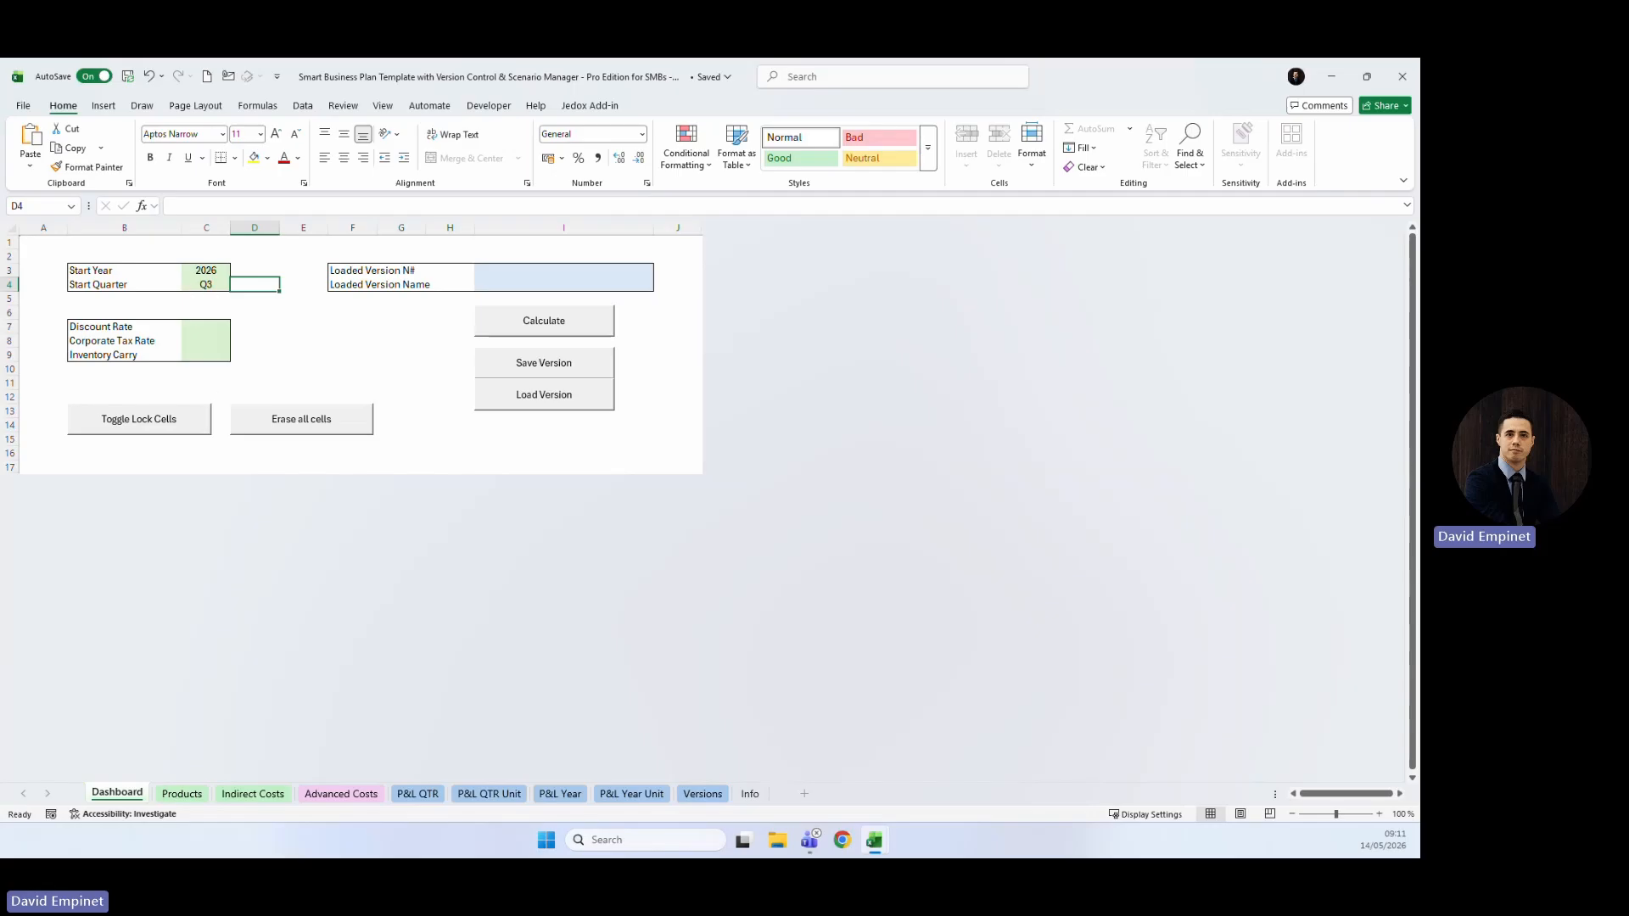
pyautogui.click(139, 419)
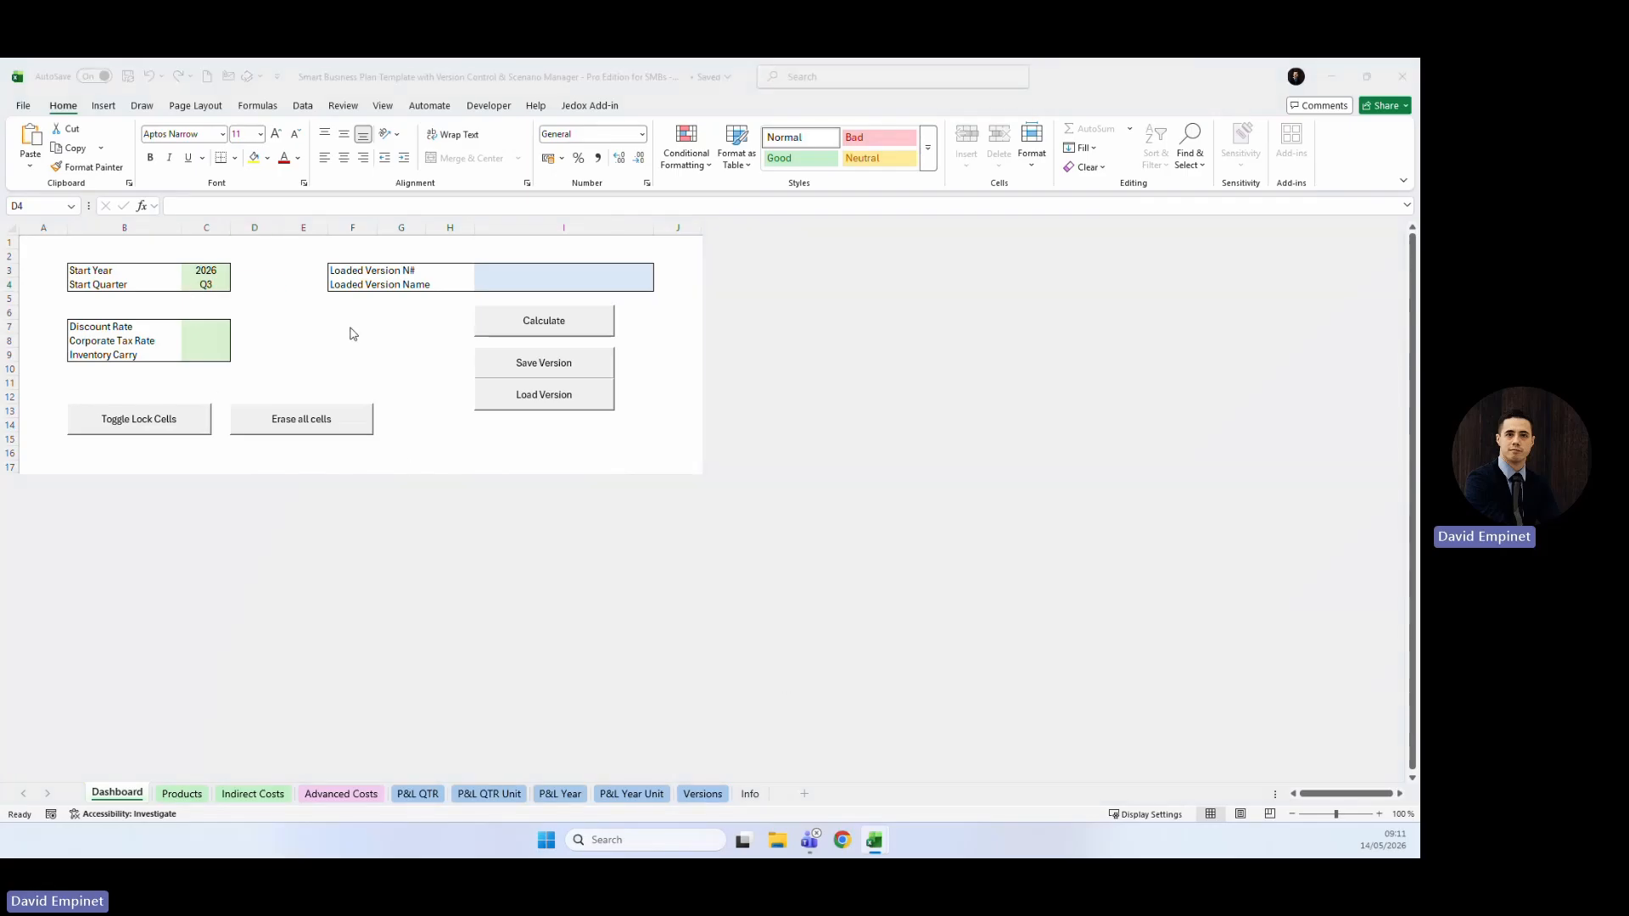
# Open the Products sheet and examine the layout of its product blocks from units sold down to variable margin.
pyautogui.click(200, 792)
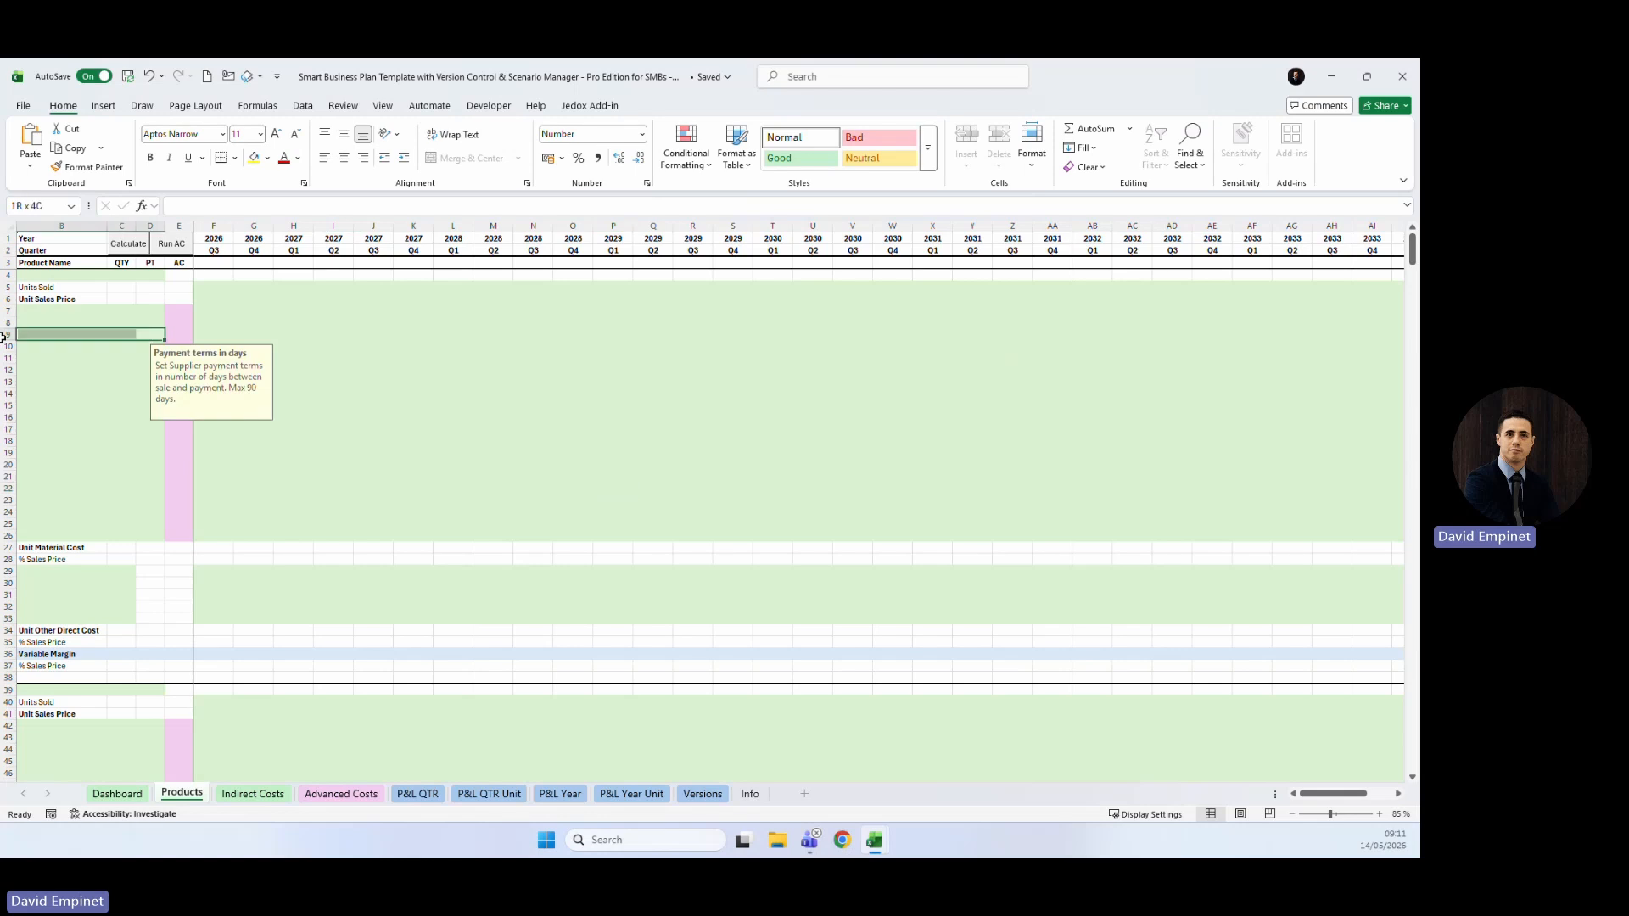
pyautogui.click(281, 309)
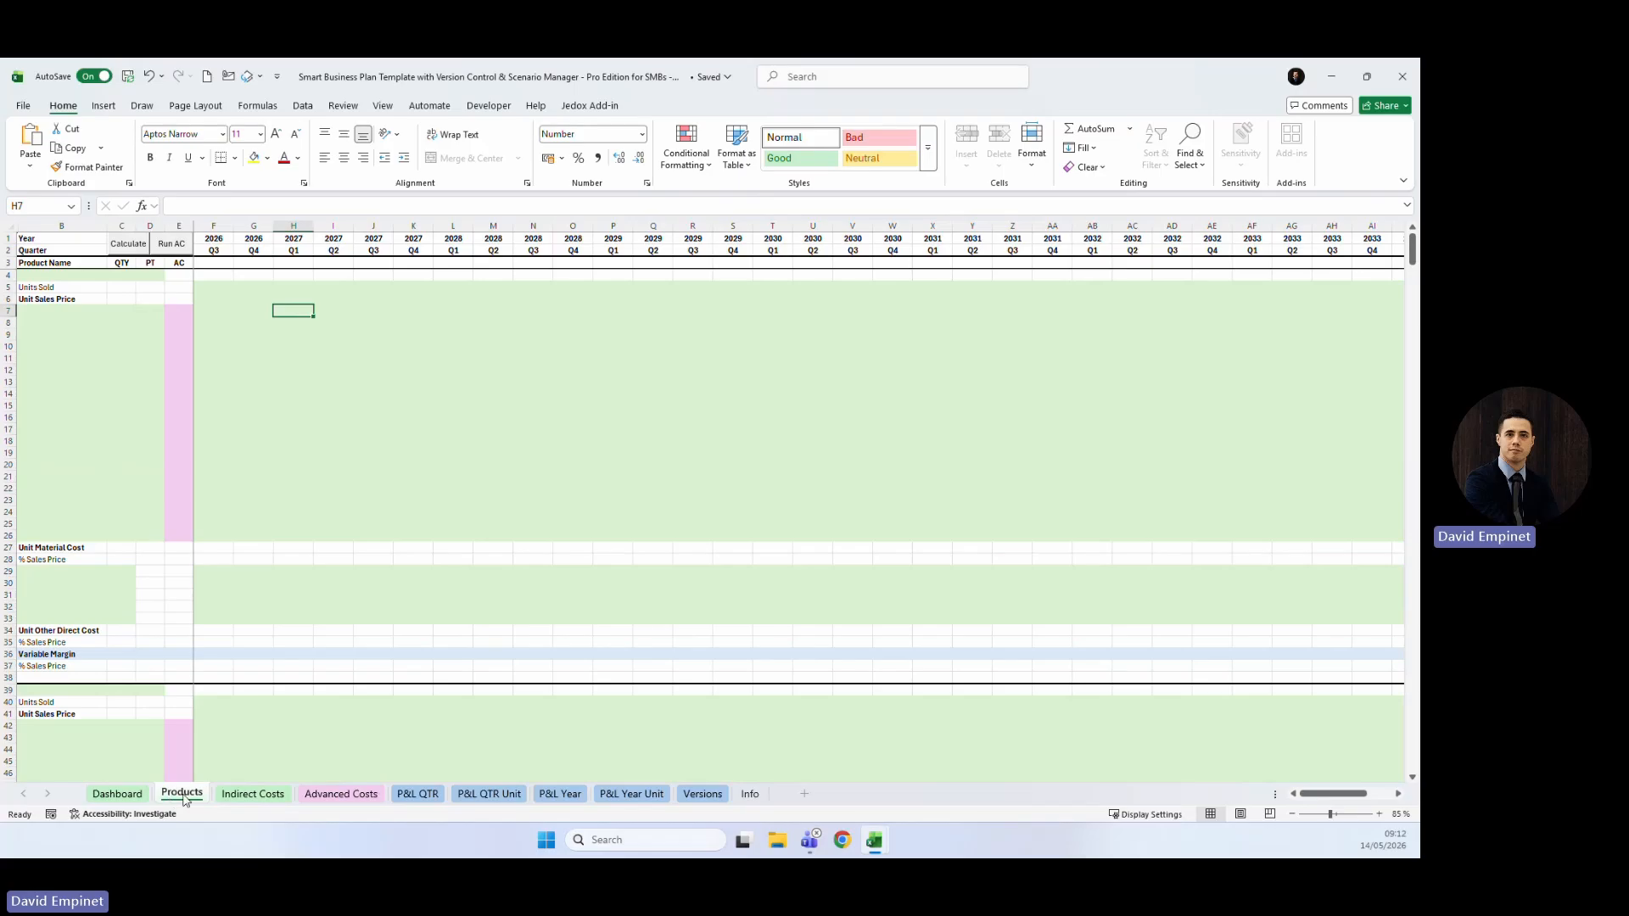
pyautogui.scroll(-3, 217, 406)
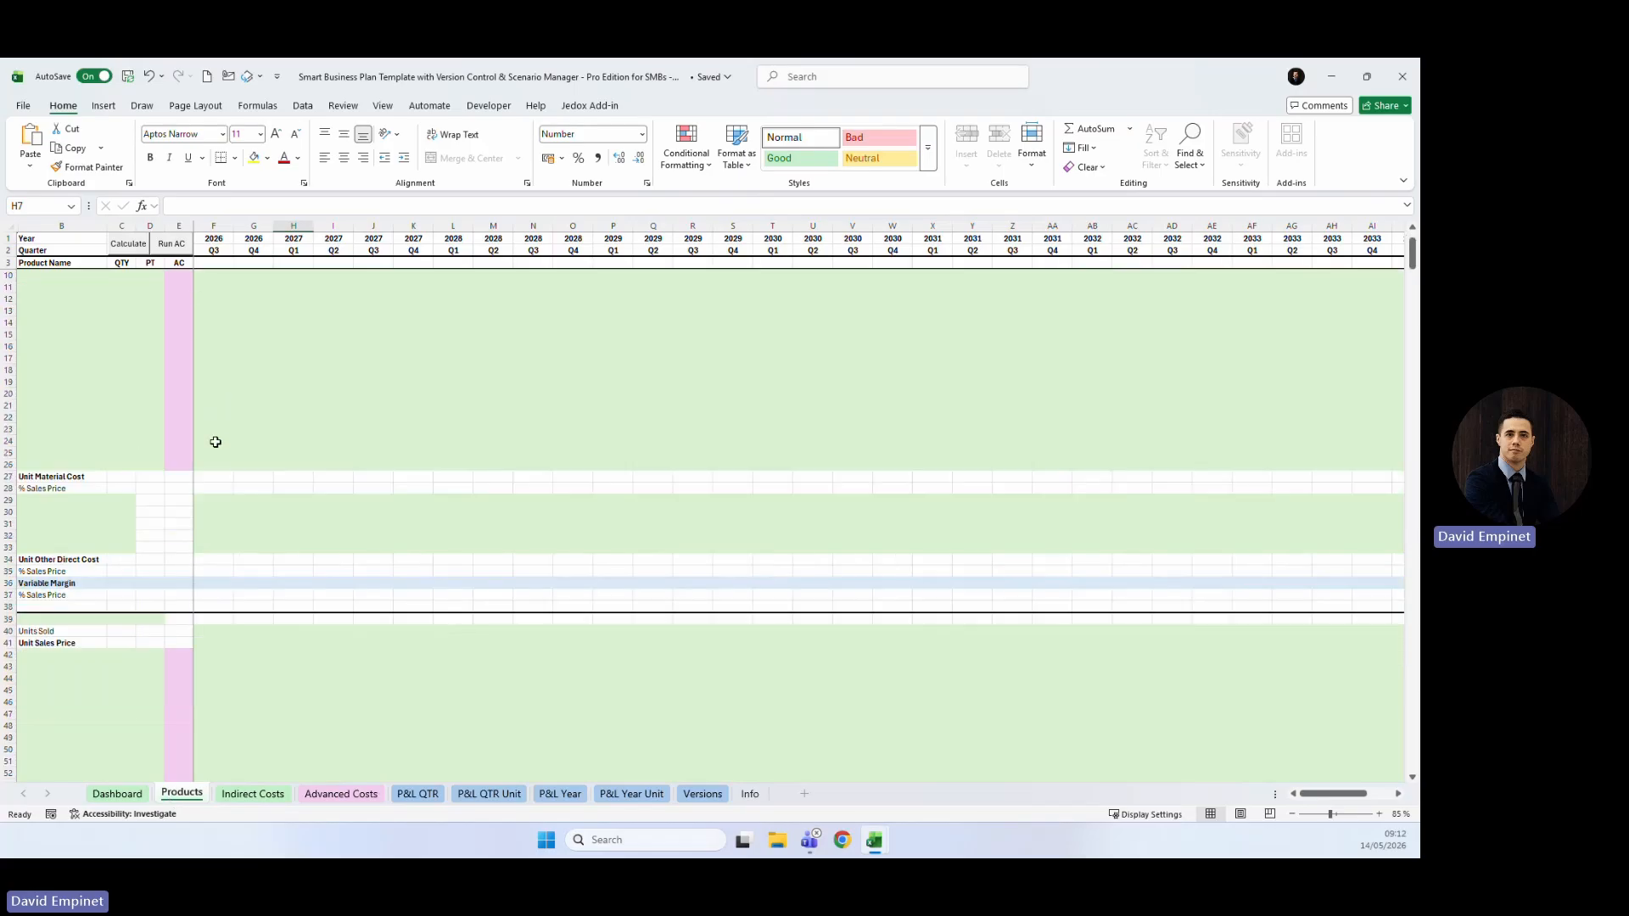
pyautogui.scroll(3, 187, 509)
pyautogui.moveTo(21, 275); pyautogui.dragTo(410, 669)
pyautogui.click(413, 654)
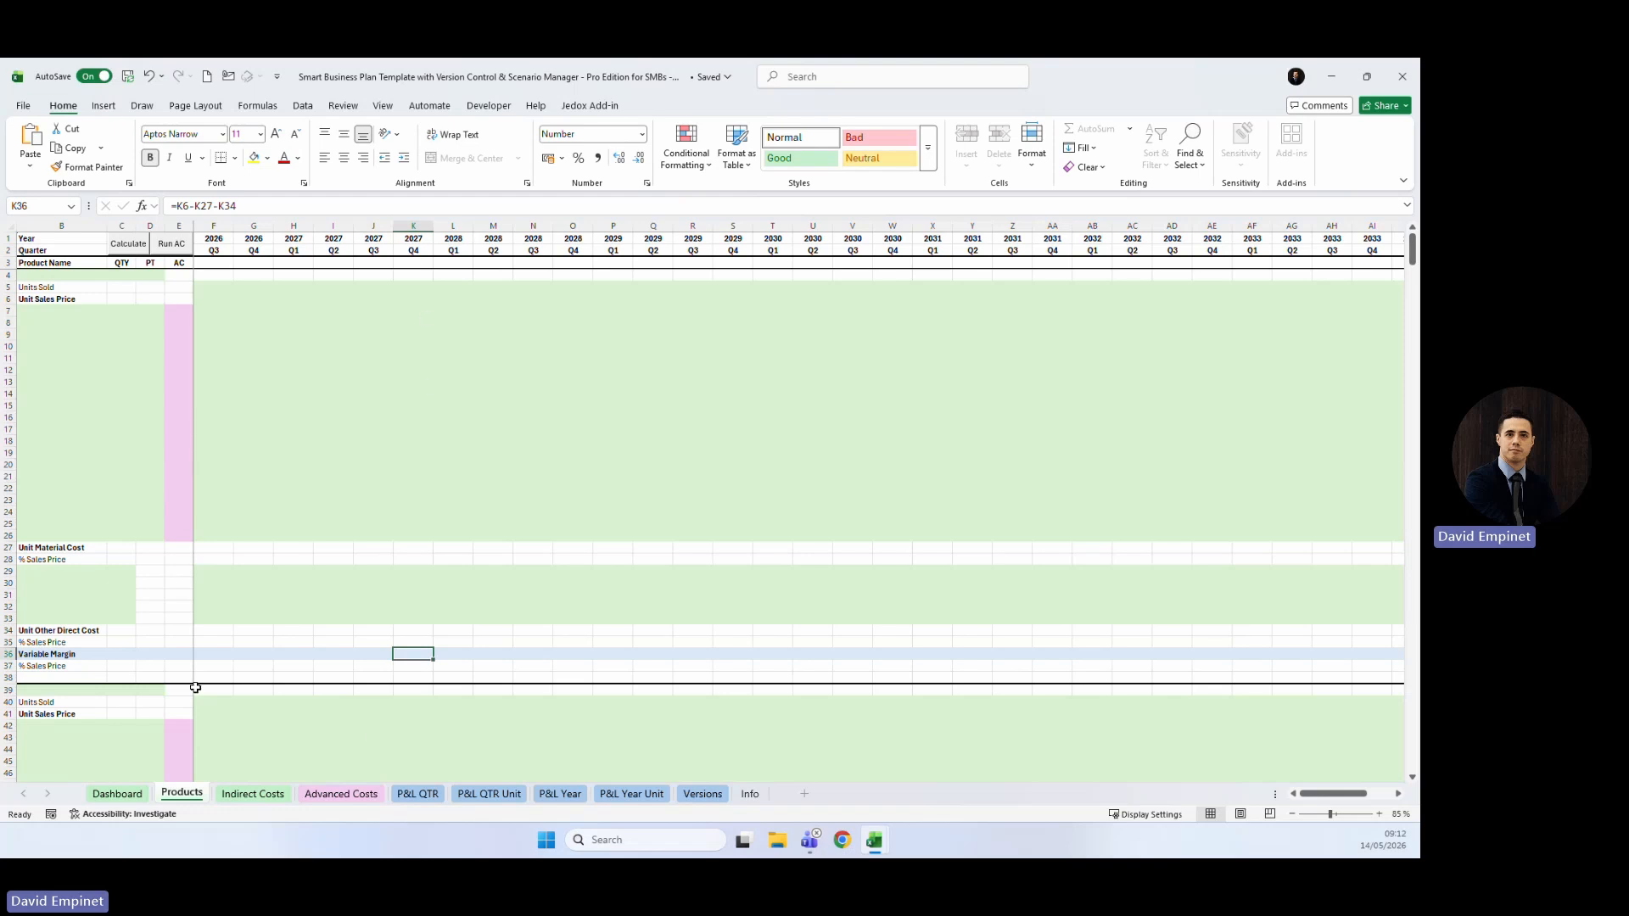
pyautogui.scroll(-1, 199, 666)
pyautogui.scroll(1, 200, 645)
pyautogui.scroll(-8, 151, 645)
pyautogui.scroll(-4, 213, 614)
pyautogui.scroll(12, 213, 614)
# Check the input hints in the first product's header row and name the product "Integrated circuit board".
pyautogui.click(46, 275)
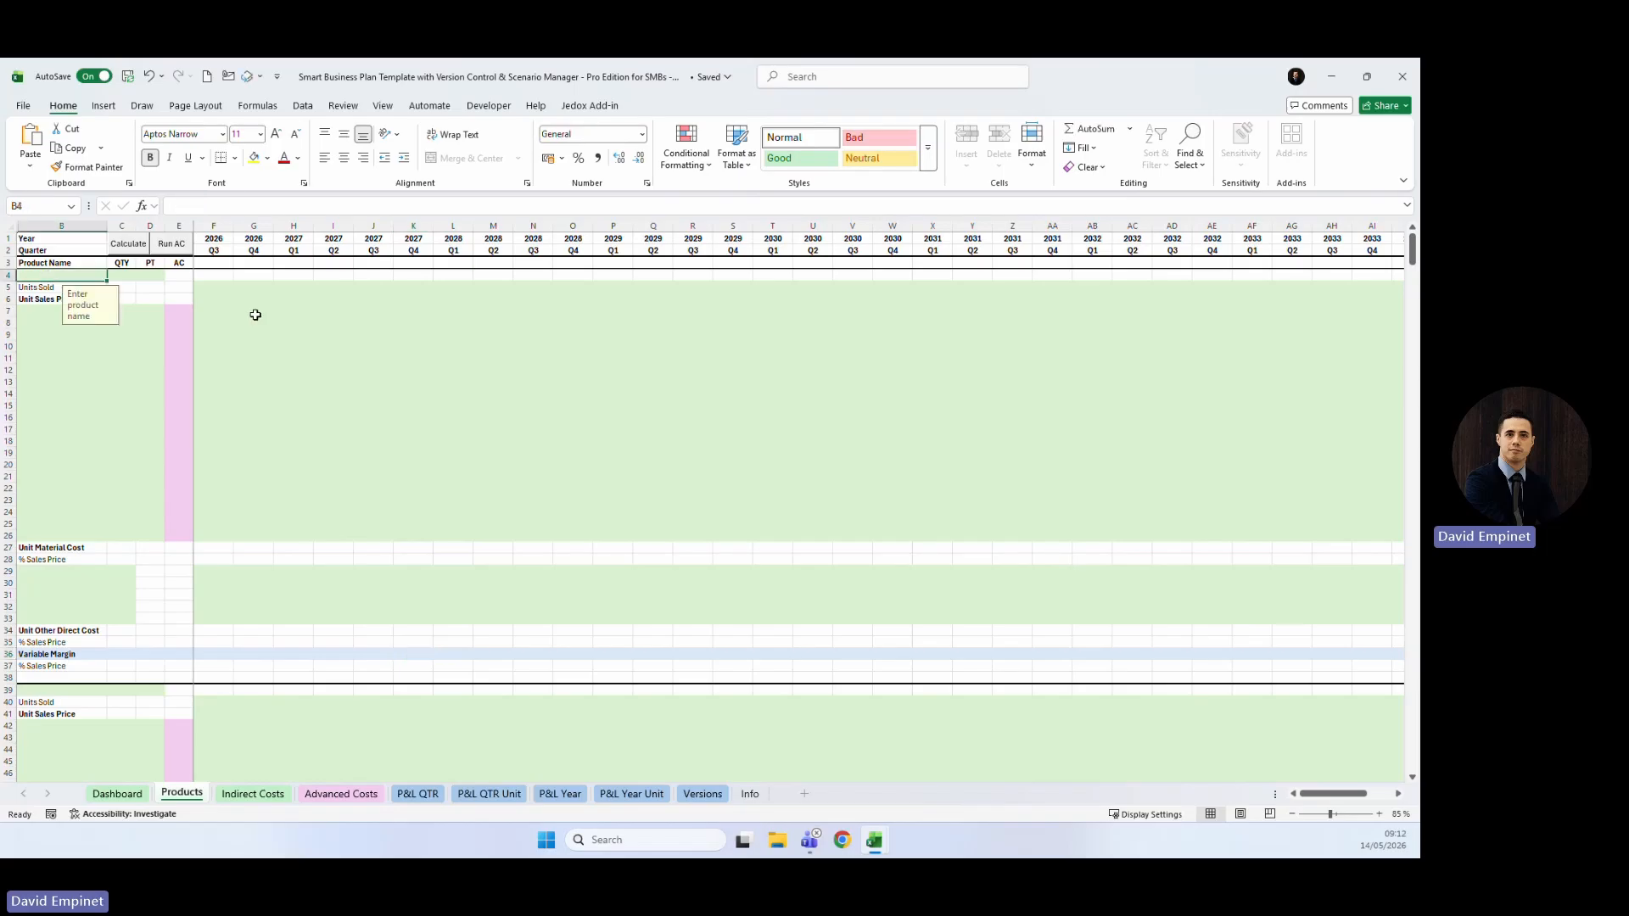
pyautogui.click(141, 360)
pyautogui.click(120, 274)
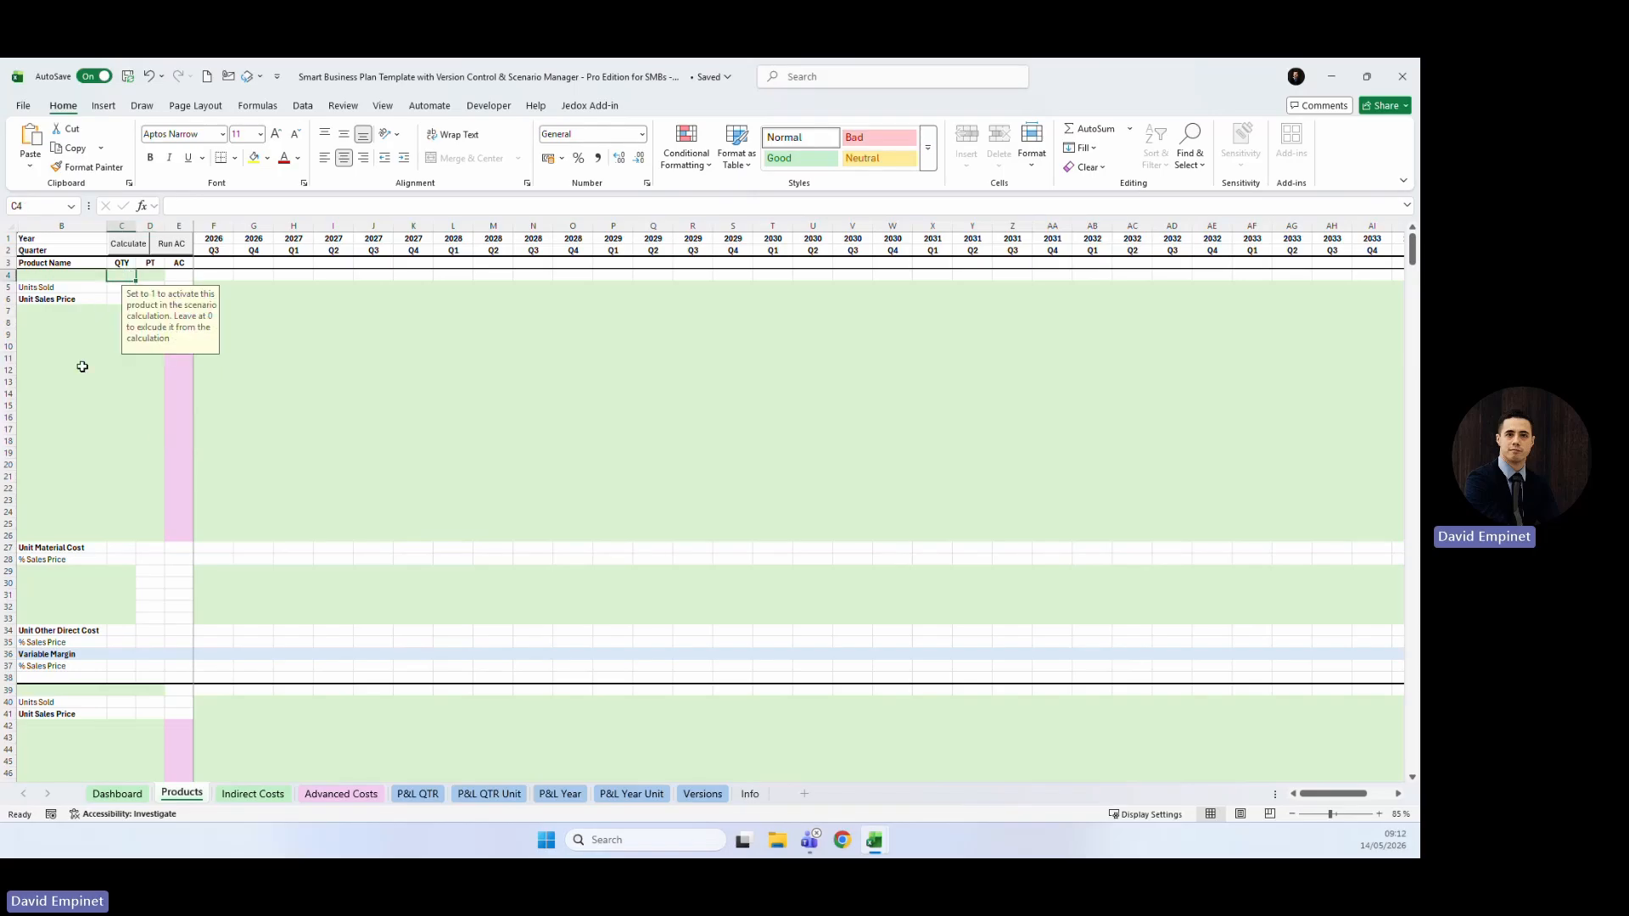
pyautogui.click(160, 274)
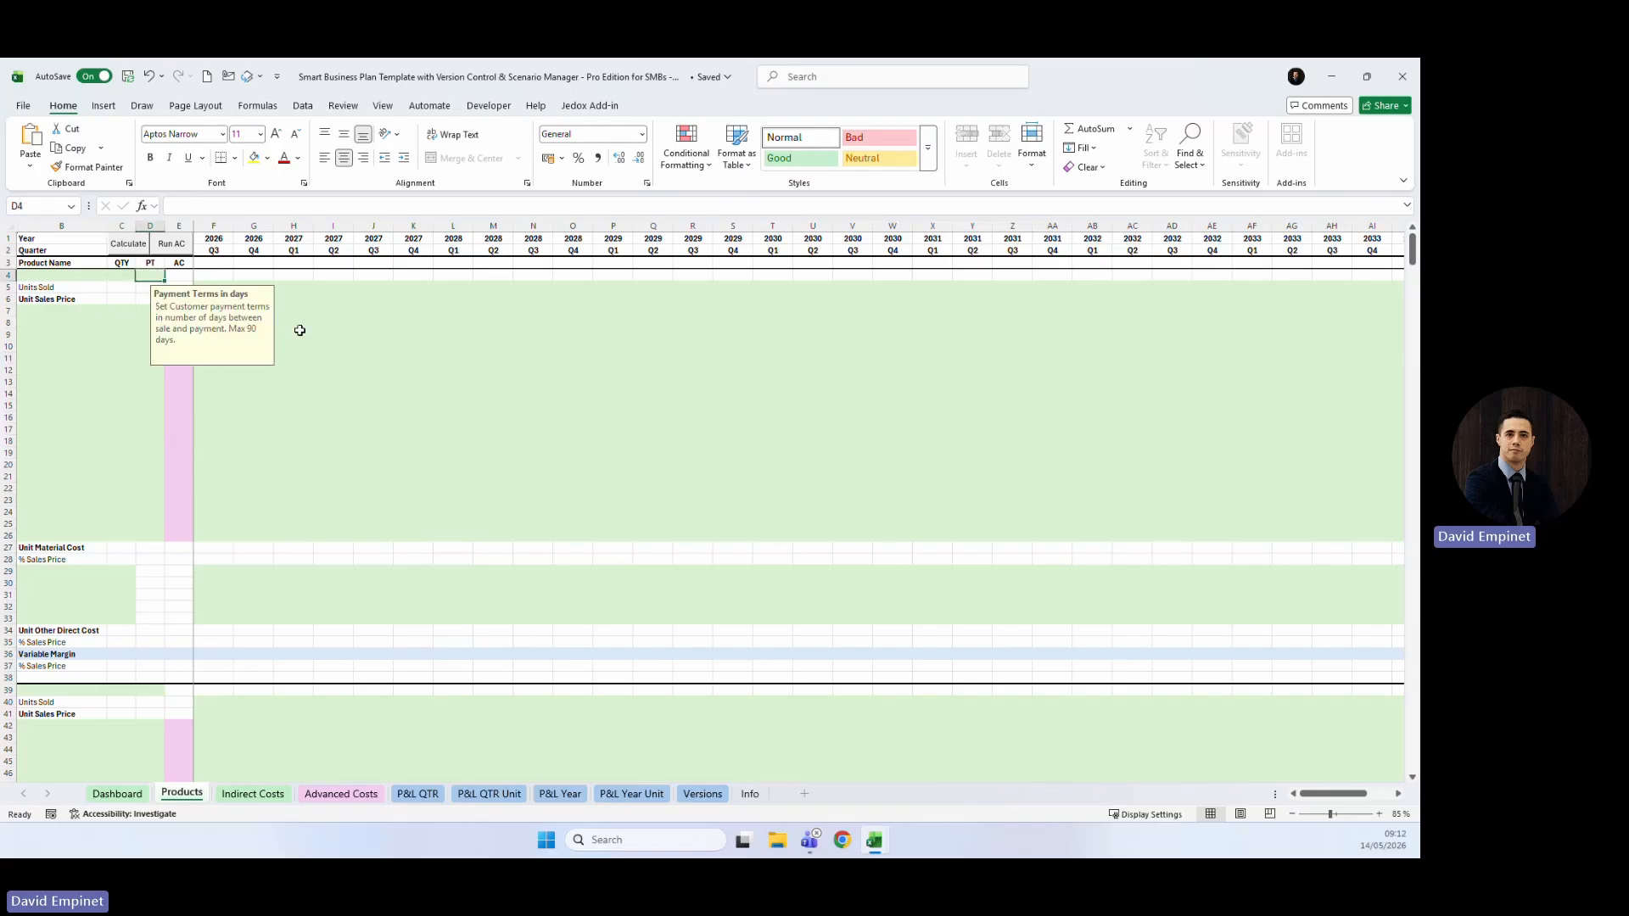
pyautogui.click(55, 274)
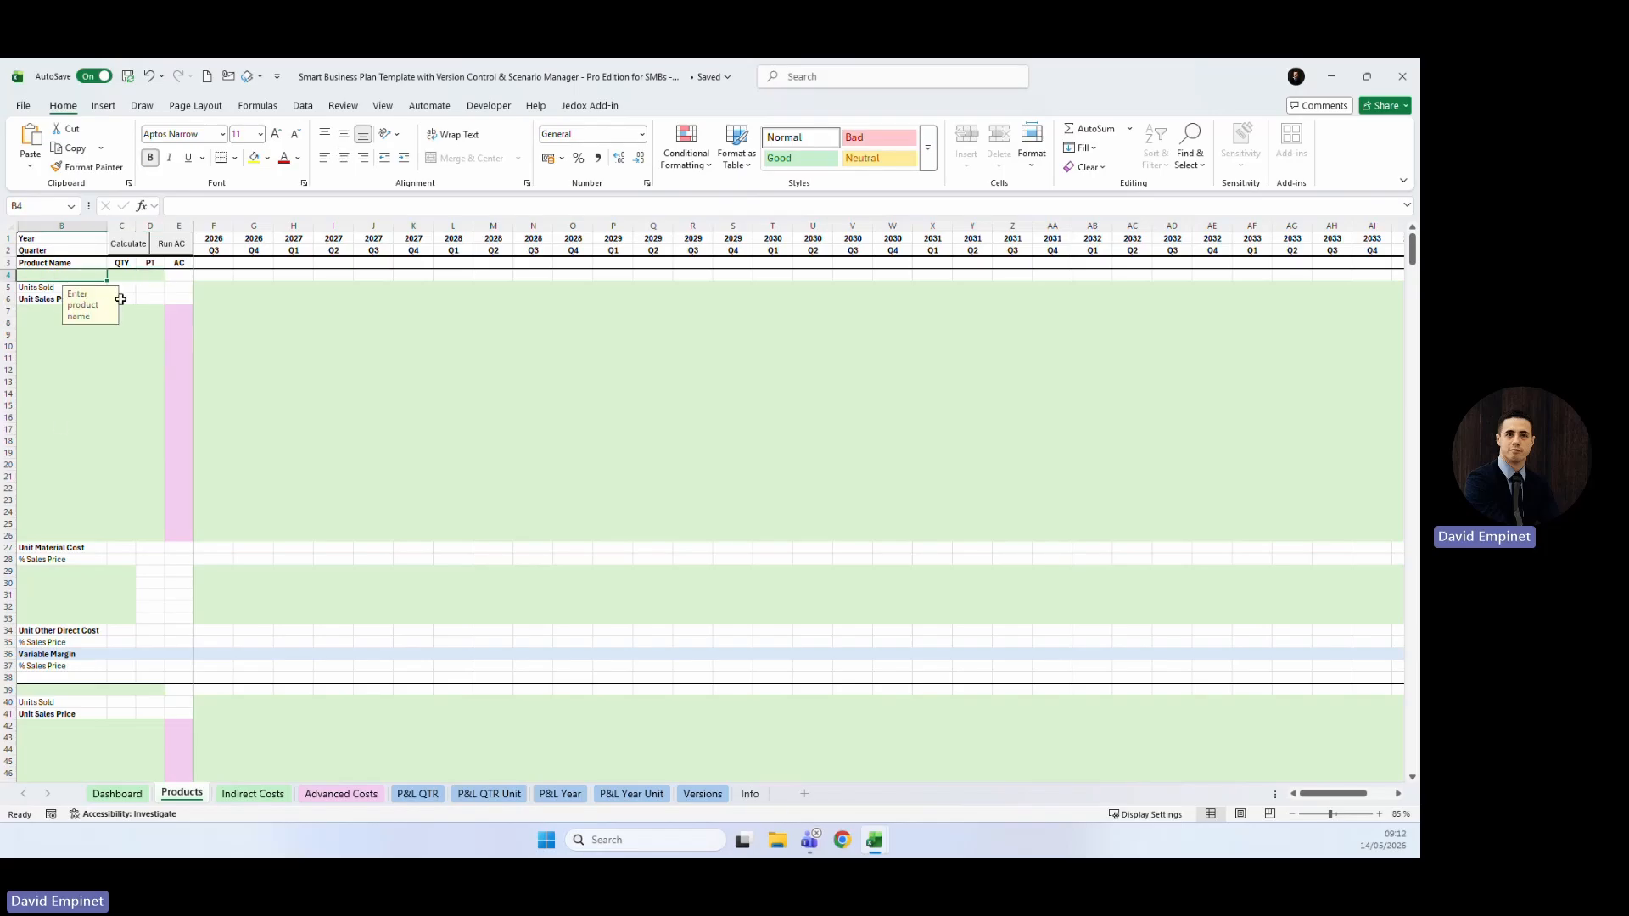
pyautogui.write('Integrated')
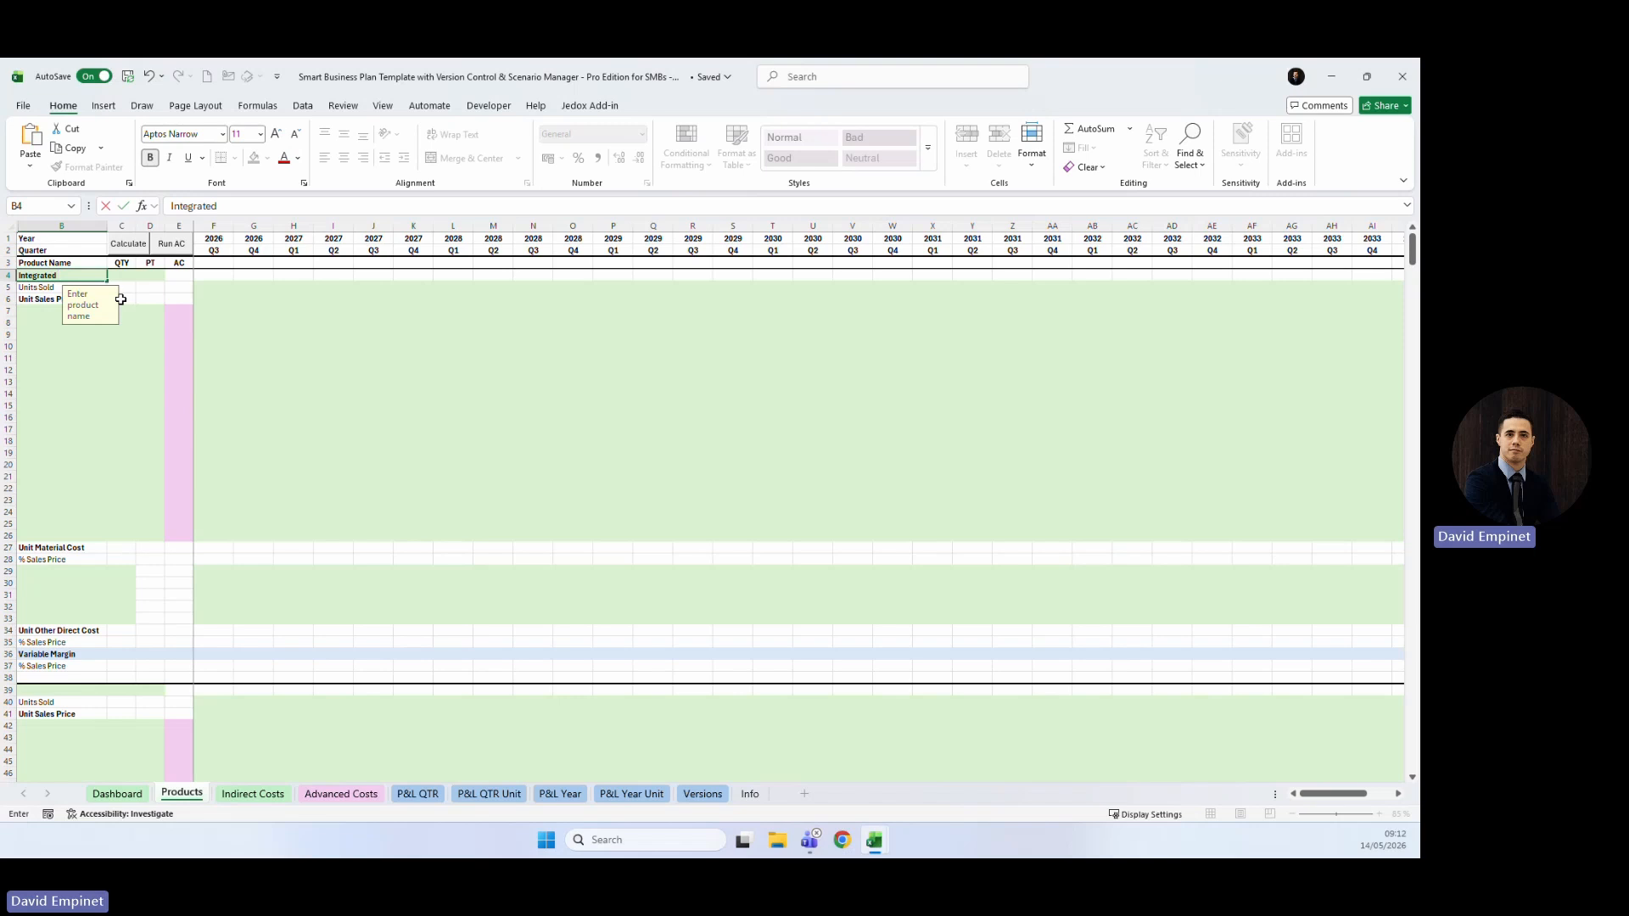
pyautogui.write(' circuit board')
pyautogui.press('Tab')
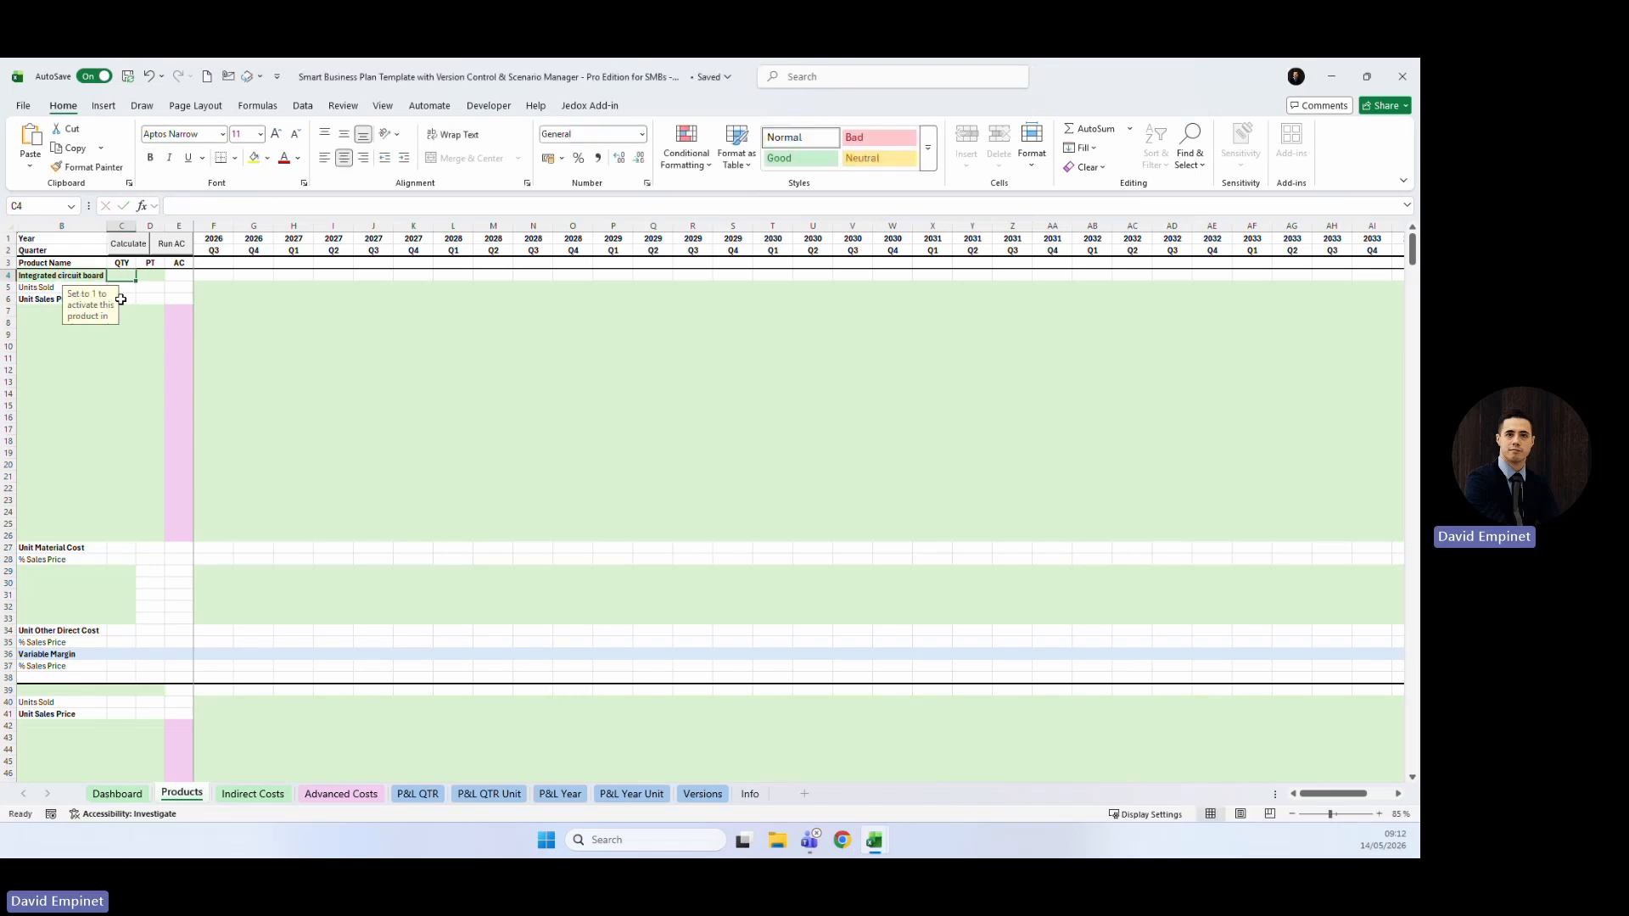
# Activate the integrated circuit board with quantity 1 and set its customer payment terms to 30 days.
pyautogui.click(130, 325)
pyautogui.click(128, 276)
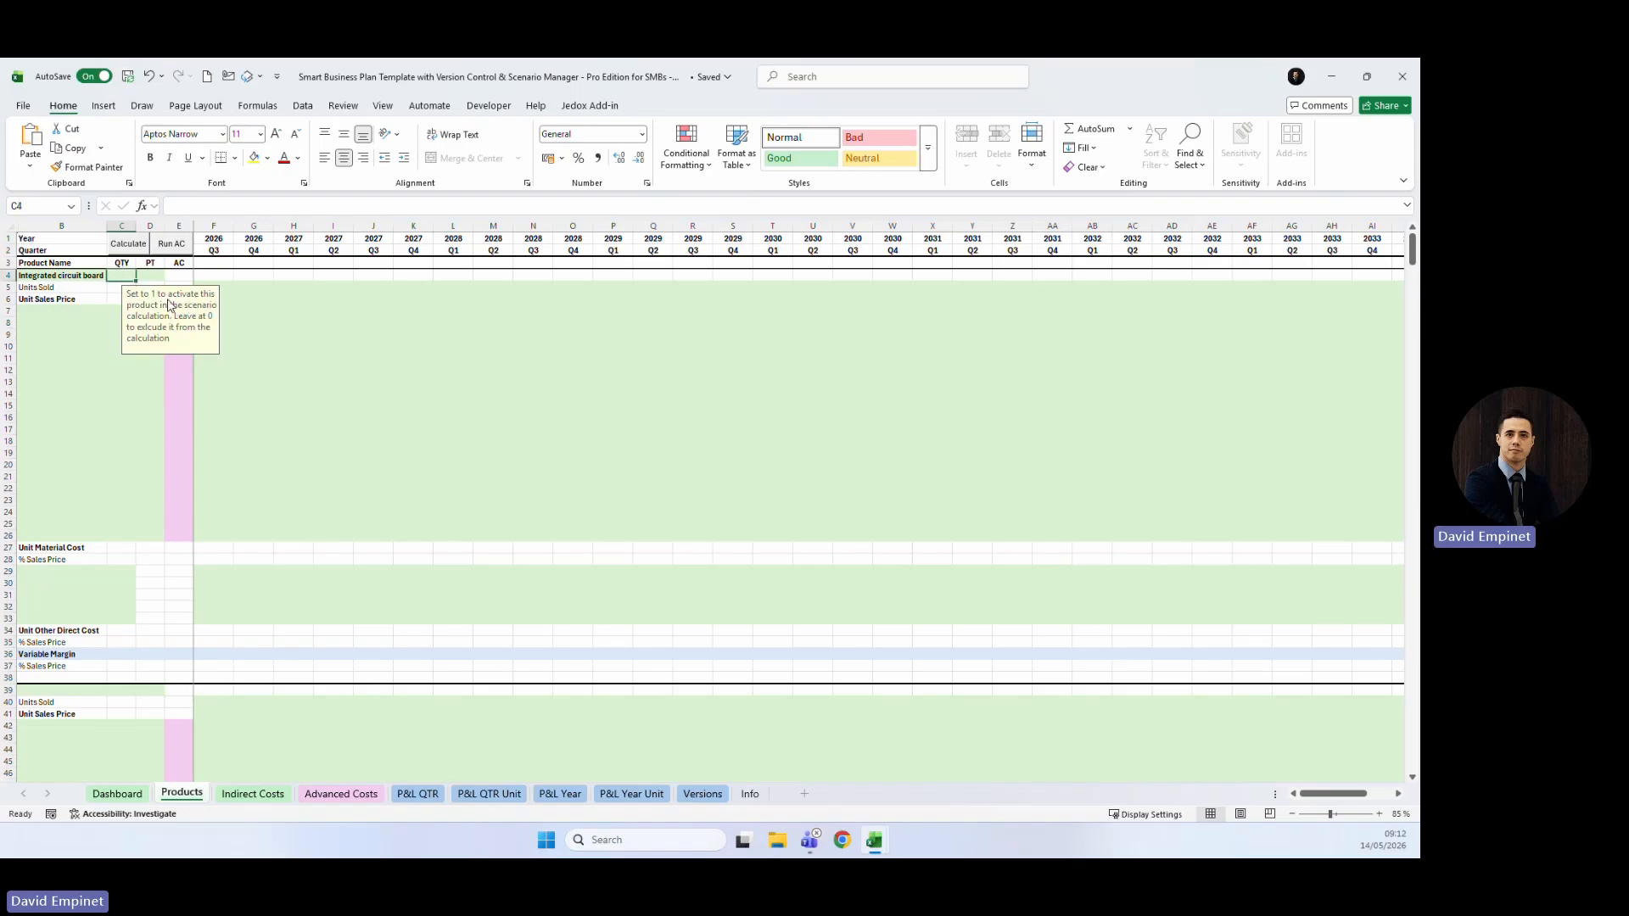
pyautogui.write('1')
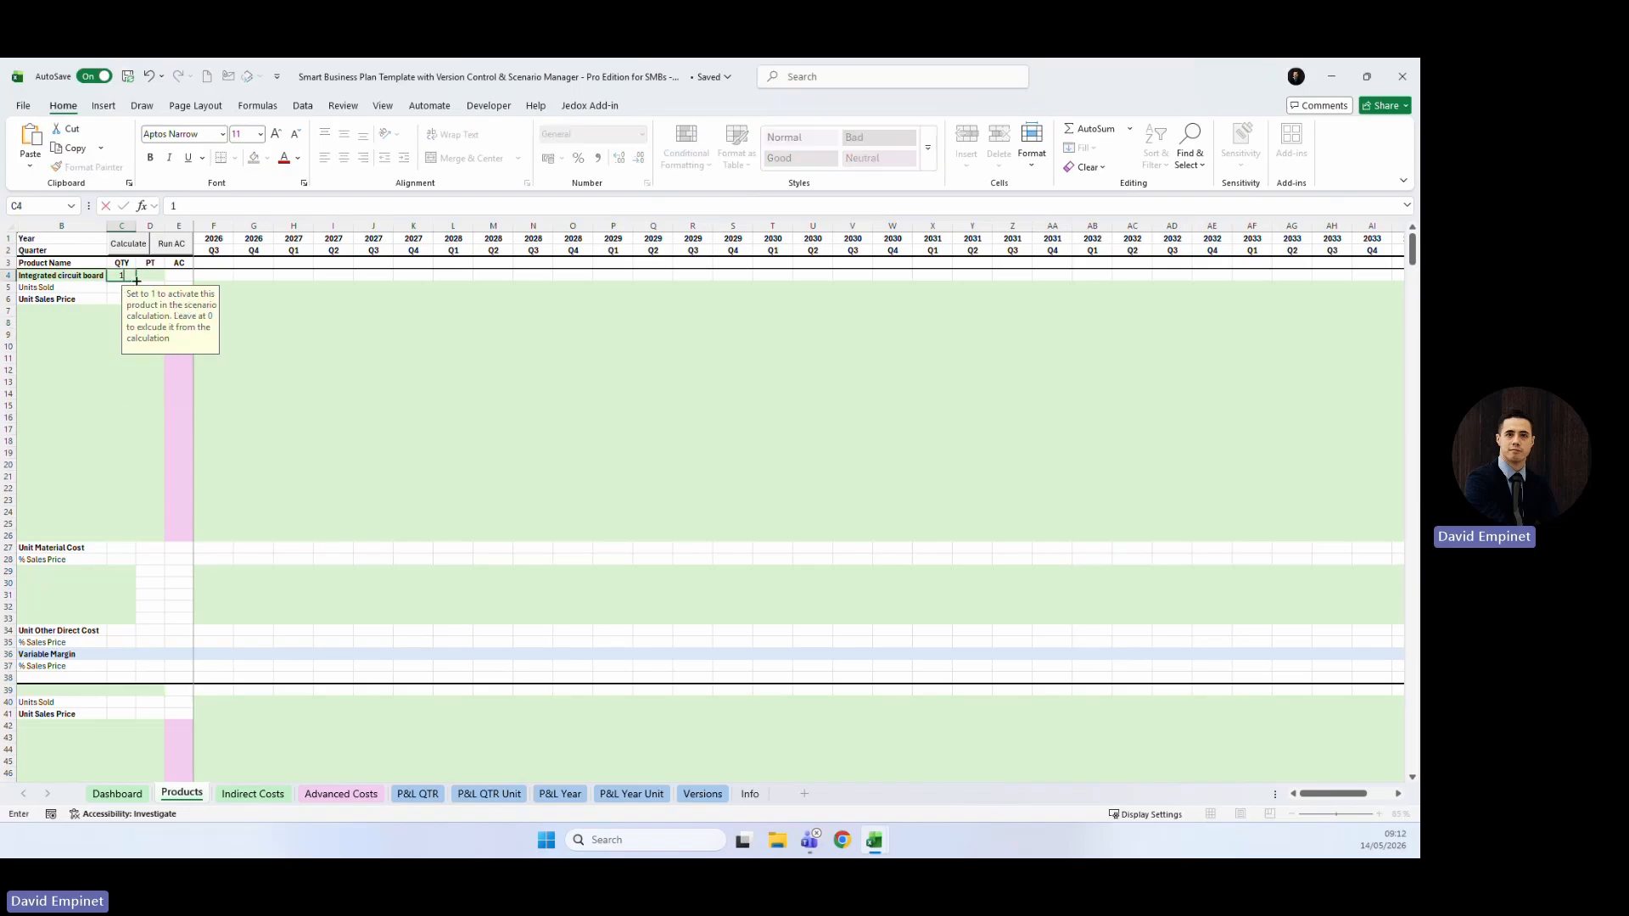
pyautogui.click(151, 275)
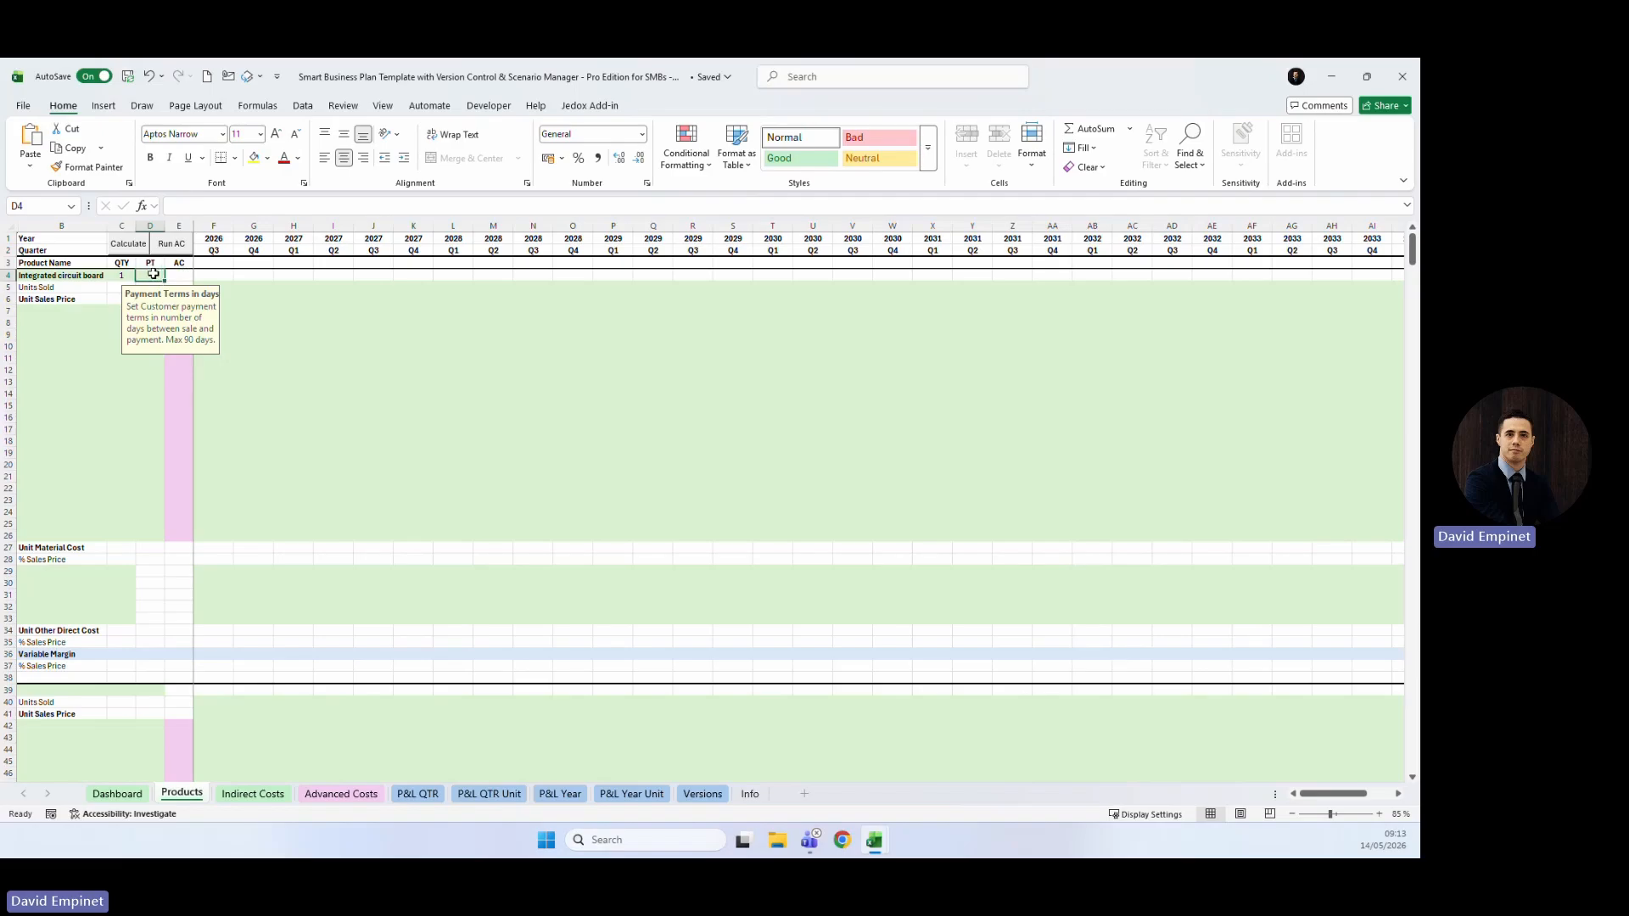
pyautogui.write('30')
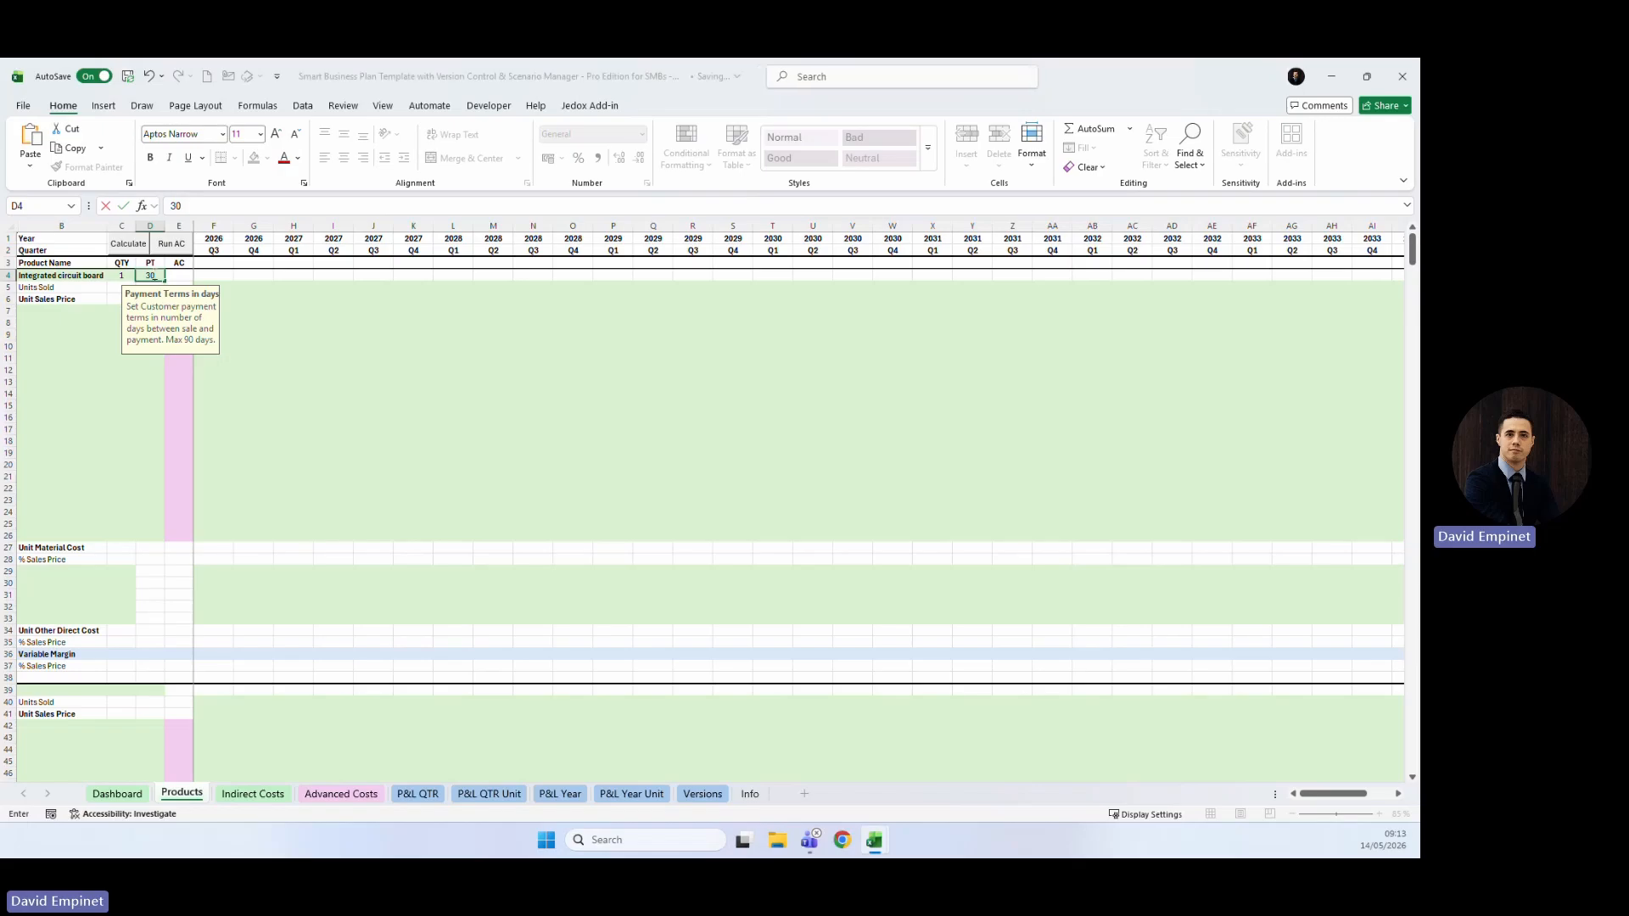
pyautogui.press('Return')
pyautogui.click(153, 274)
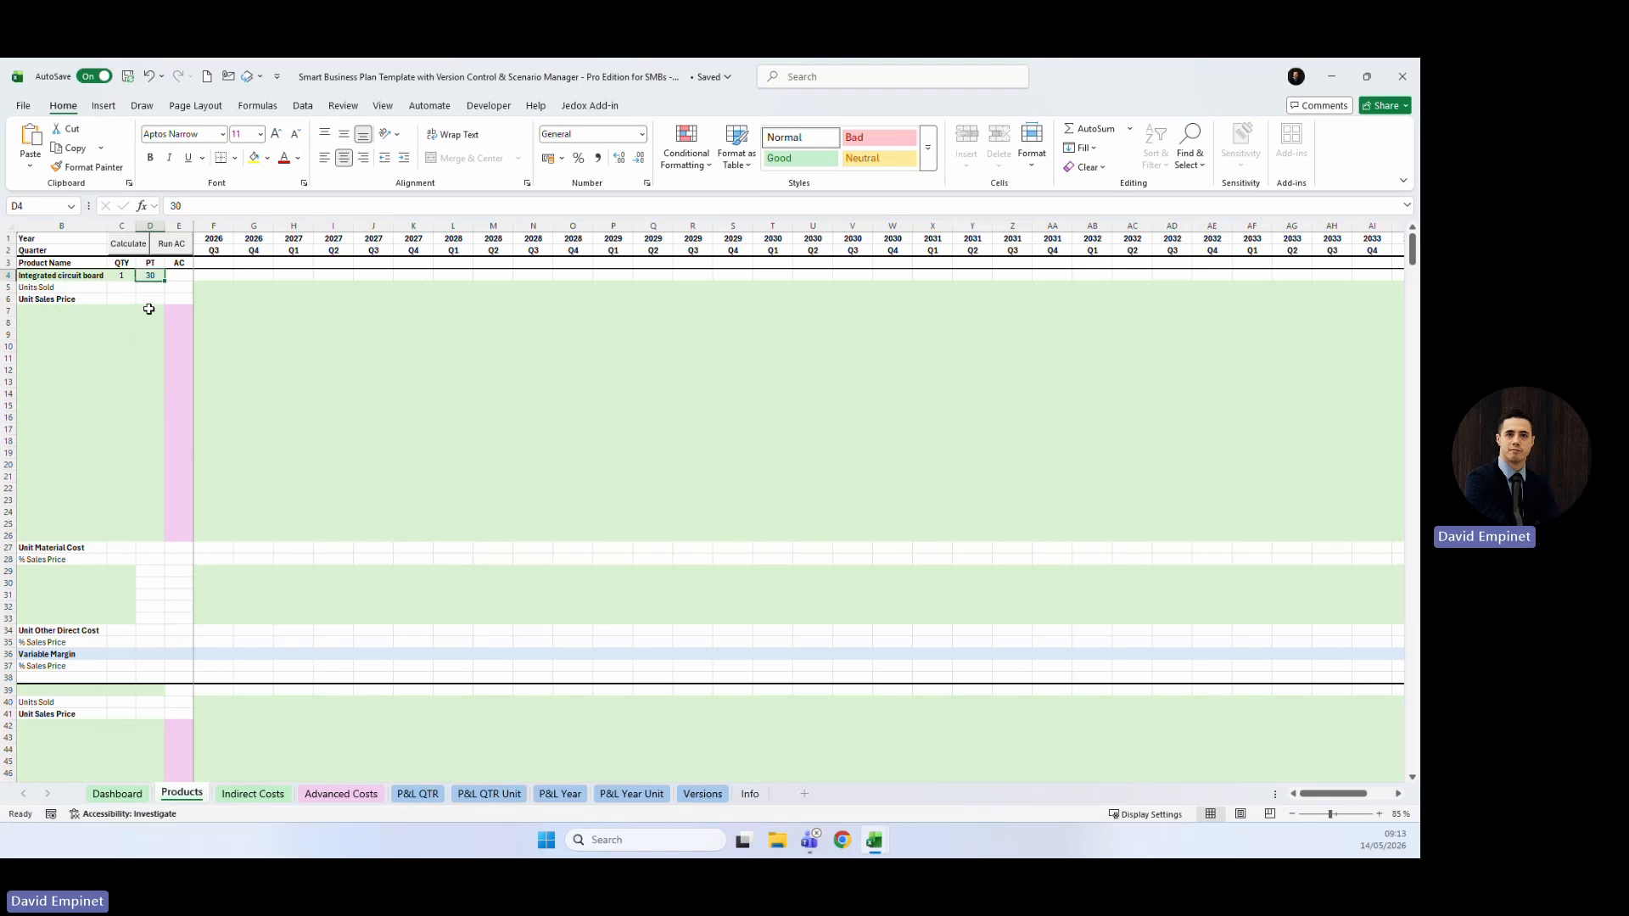
# Paste copied units sold of 25,000 per quarter into the circuit board's row from 2026 Q3 to 2031 Q4.
pyautogui.click(202, 286)
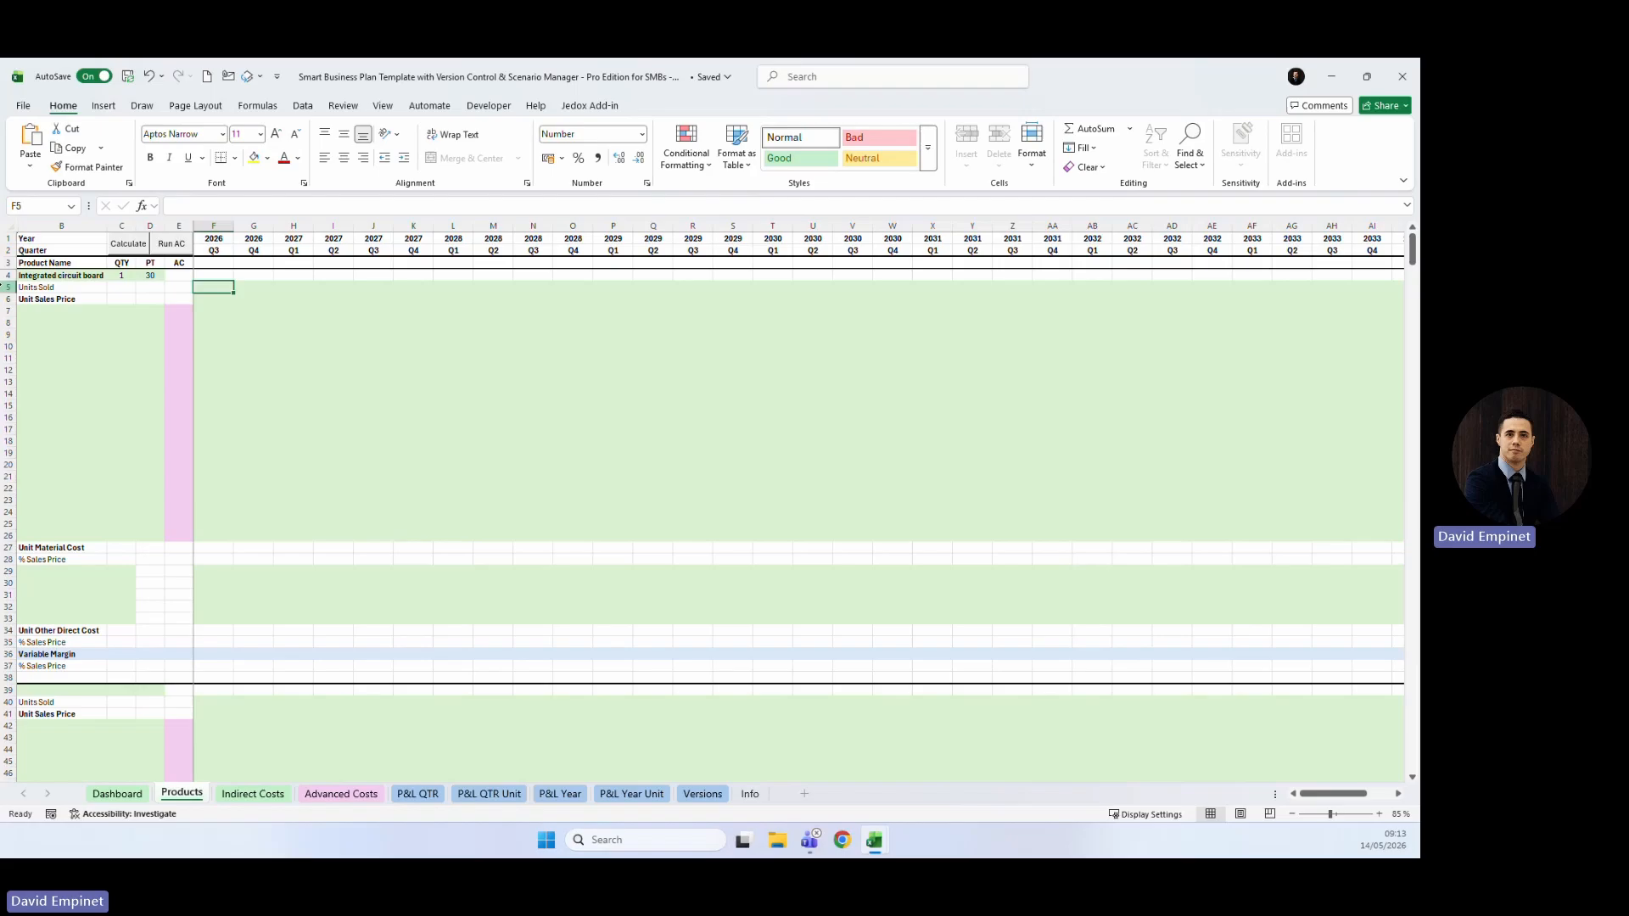
pyautogui.click(7, 287)
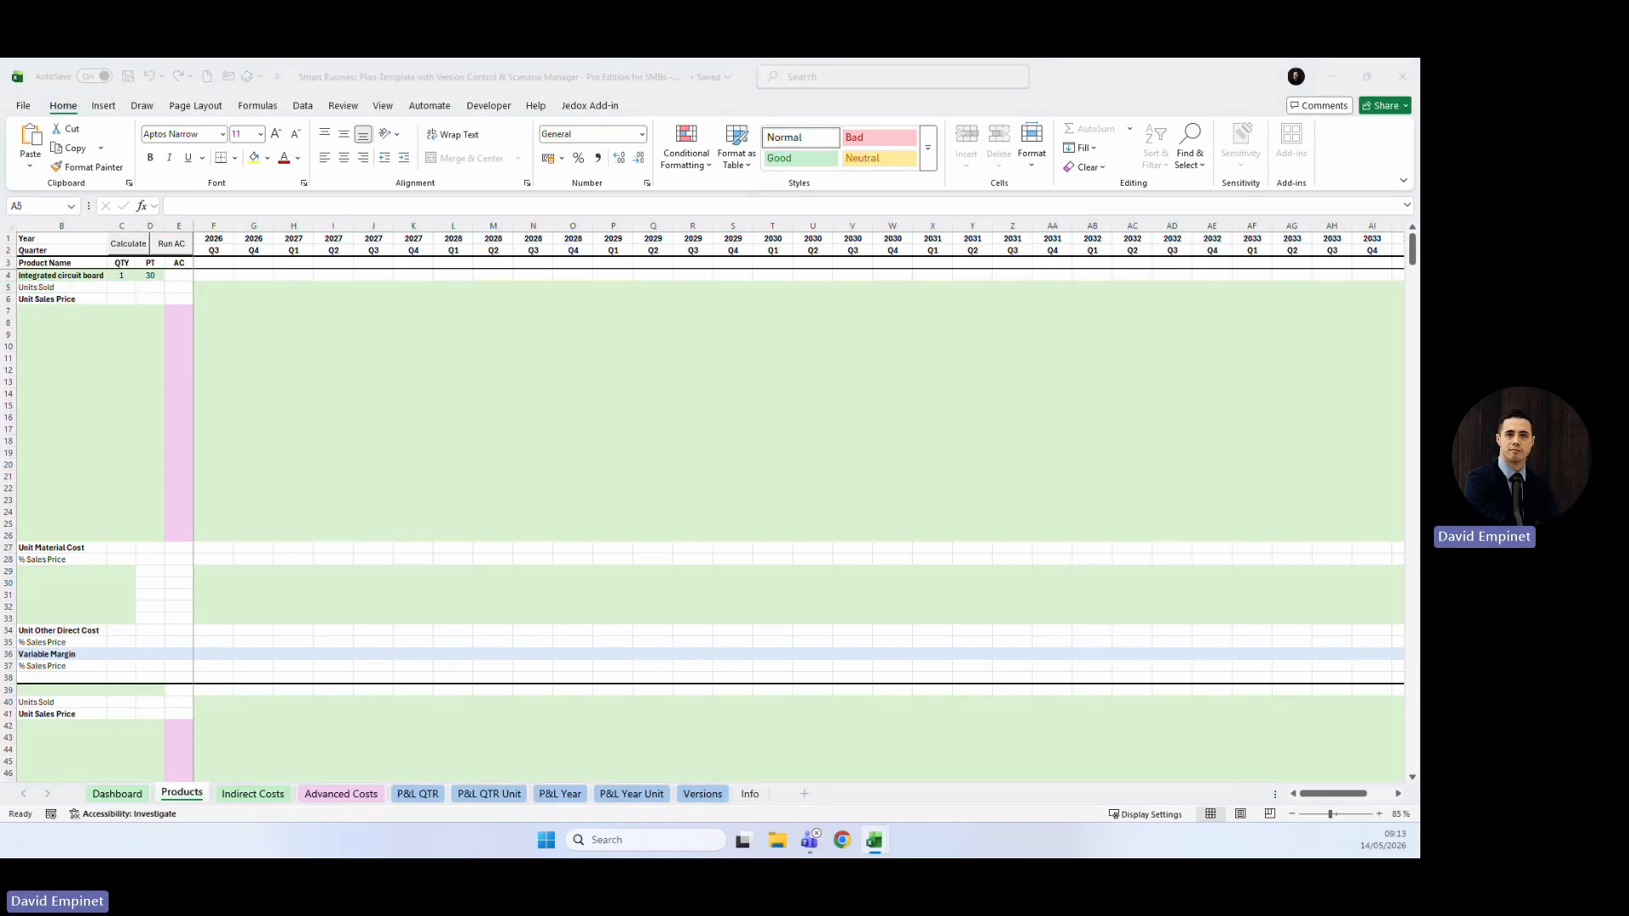
pyautogui.hotkey('ctrl', 'c')
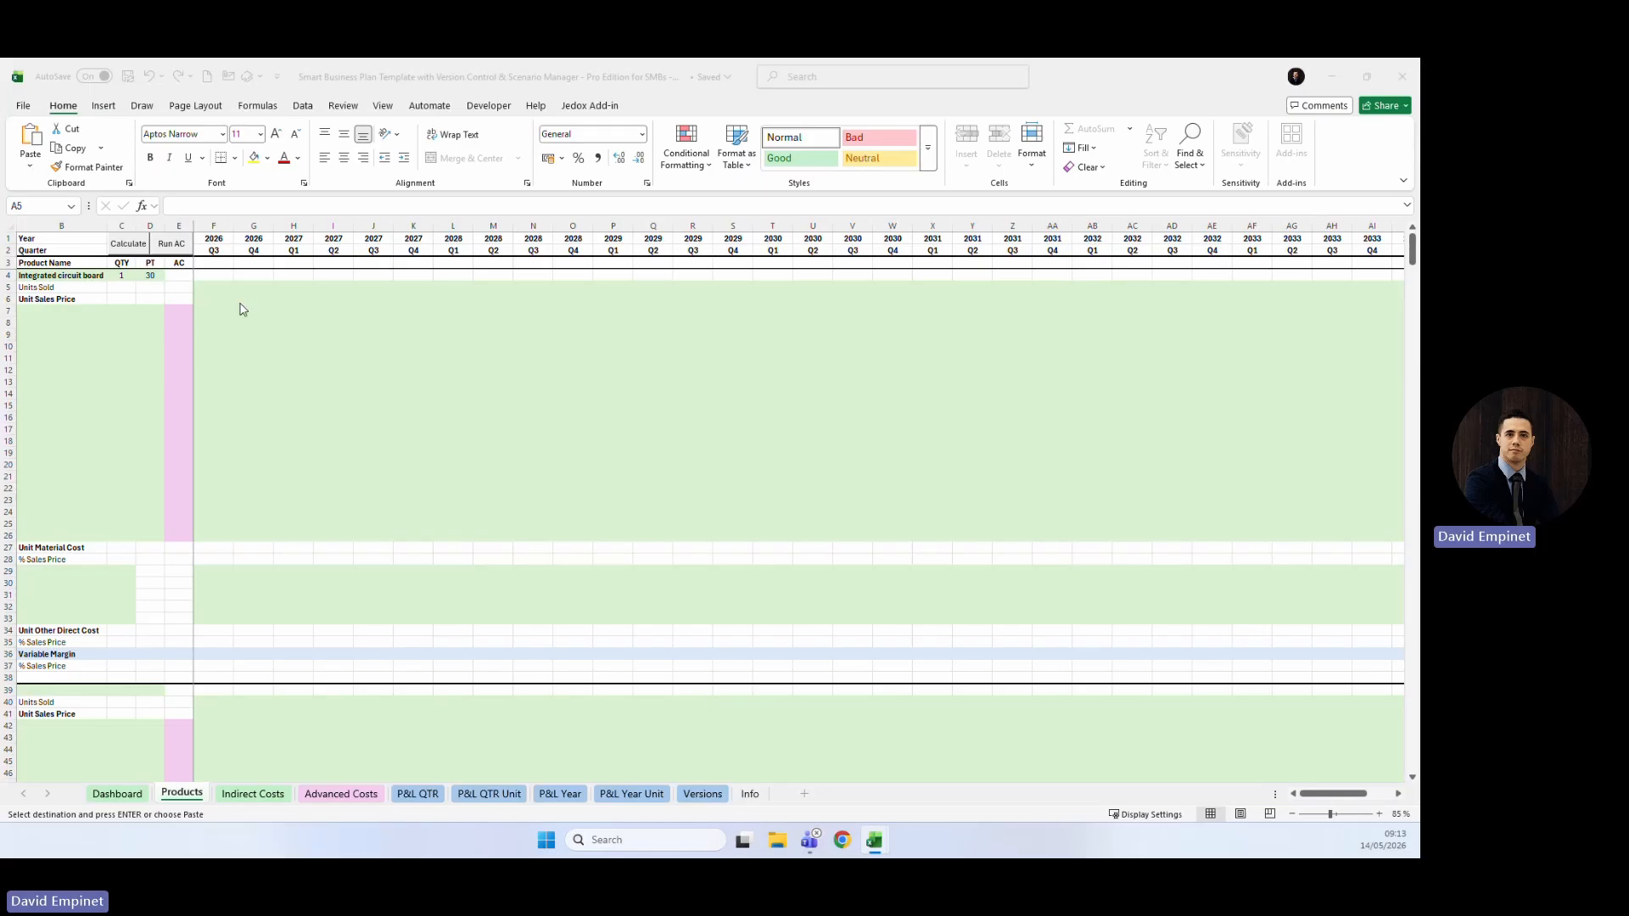
pyautogui.click(206, 287)
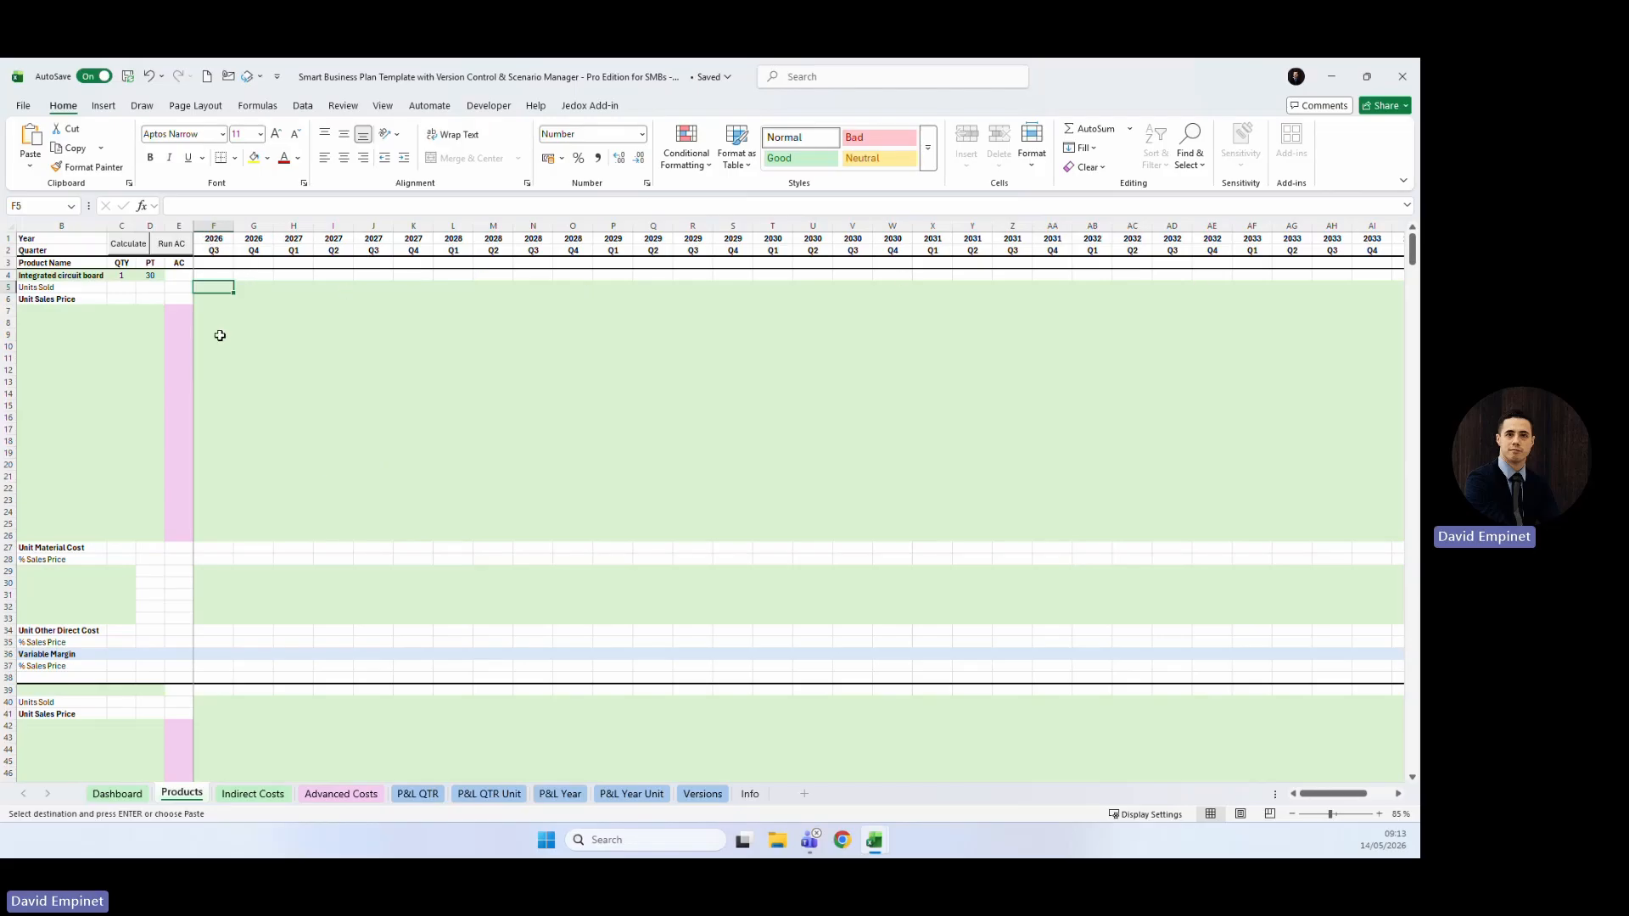
pyautogui.hotkey('ctrl', 'v')
pyautogui.click(432, 364)
# Set the circuit board's unit sales price for 2026 Q3 to 4.
pyautogui.click(225, 300)
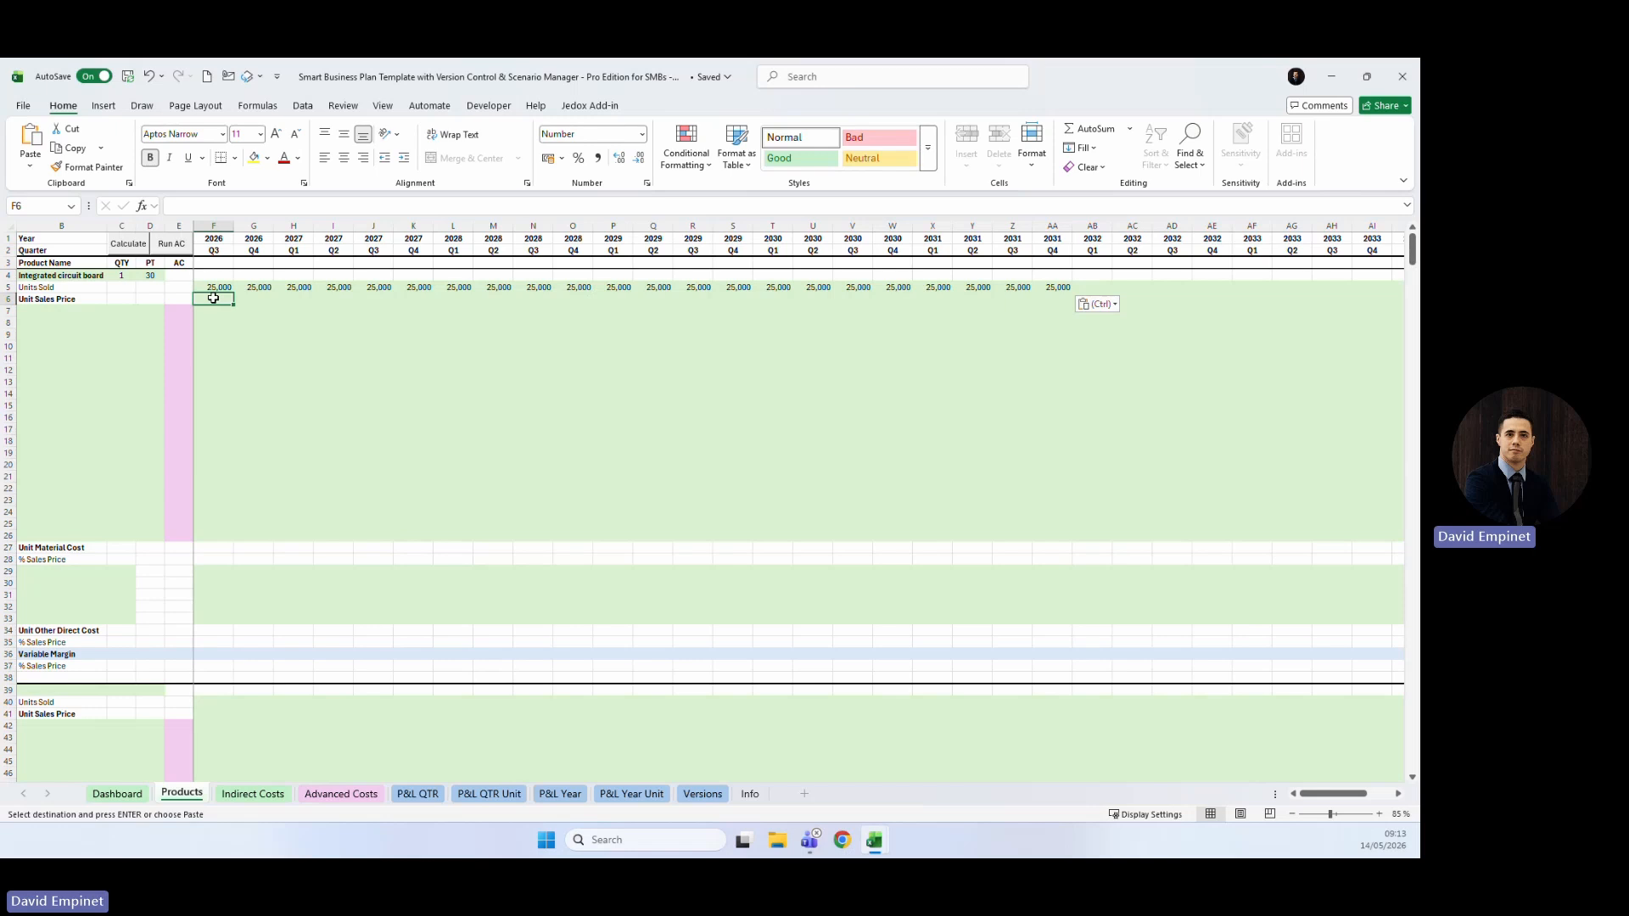
pyautogui.write('4')
pyautogui.press('Tab')
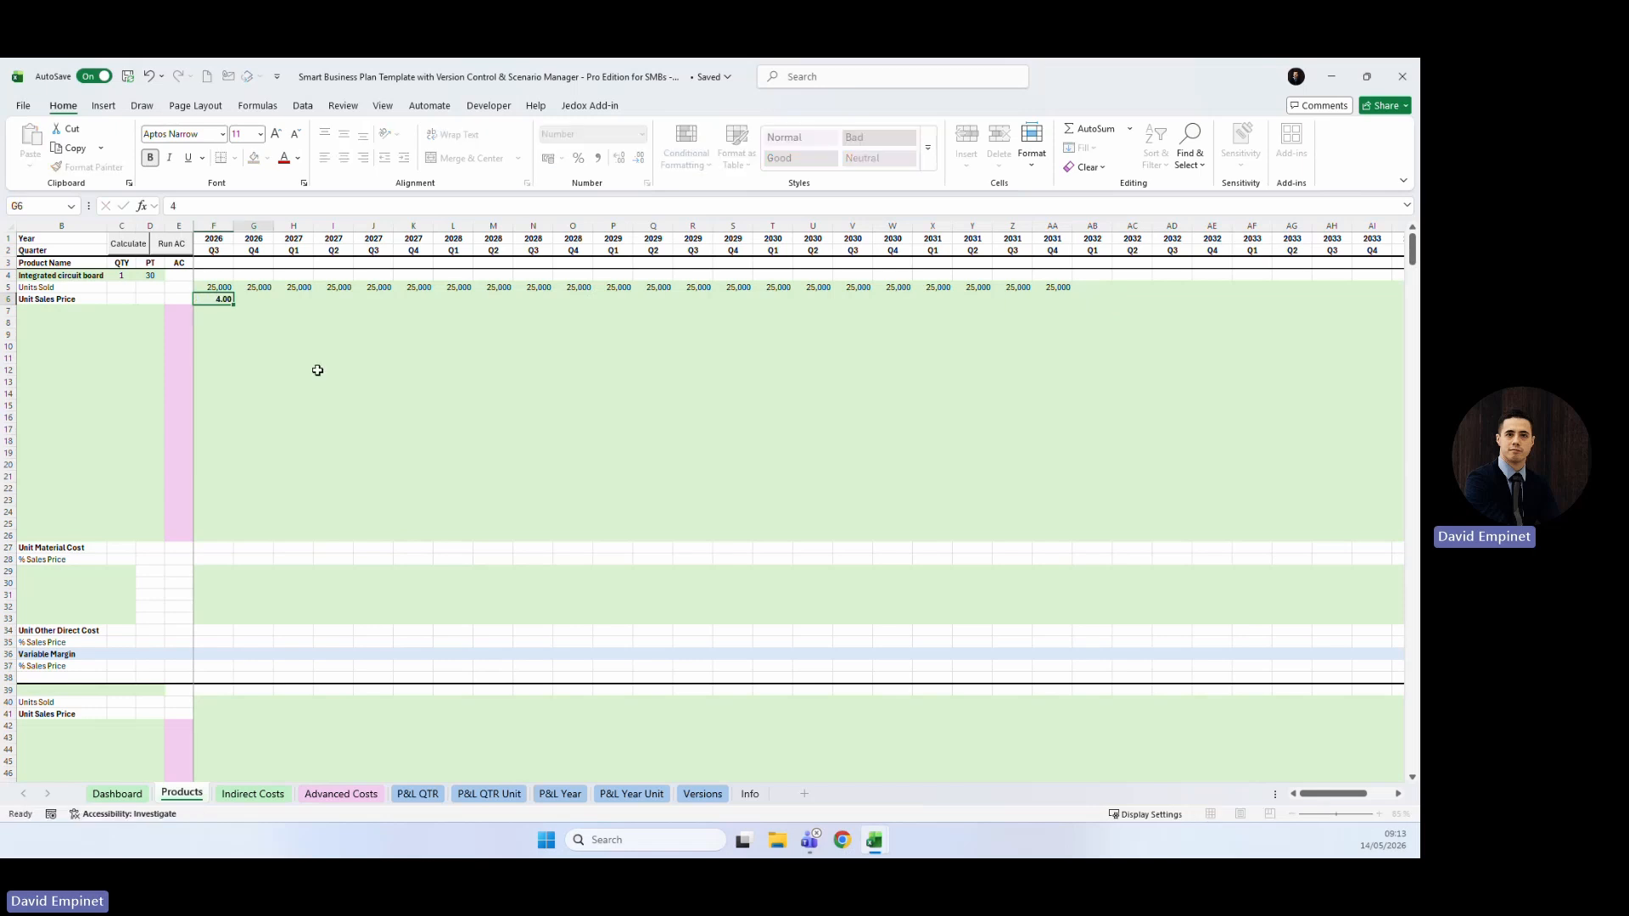
pyautogui.press('Left')
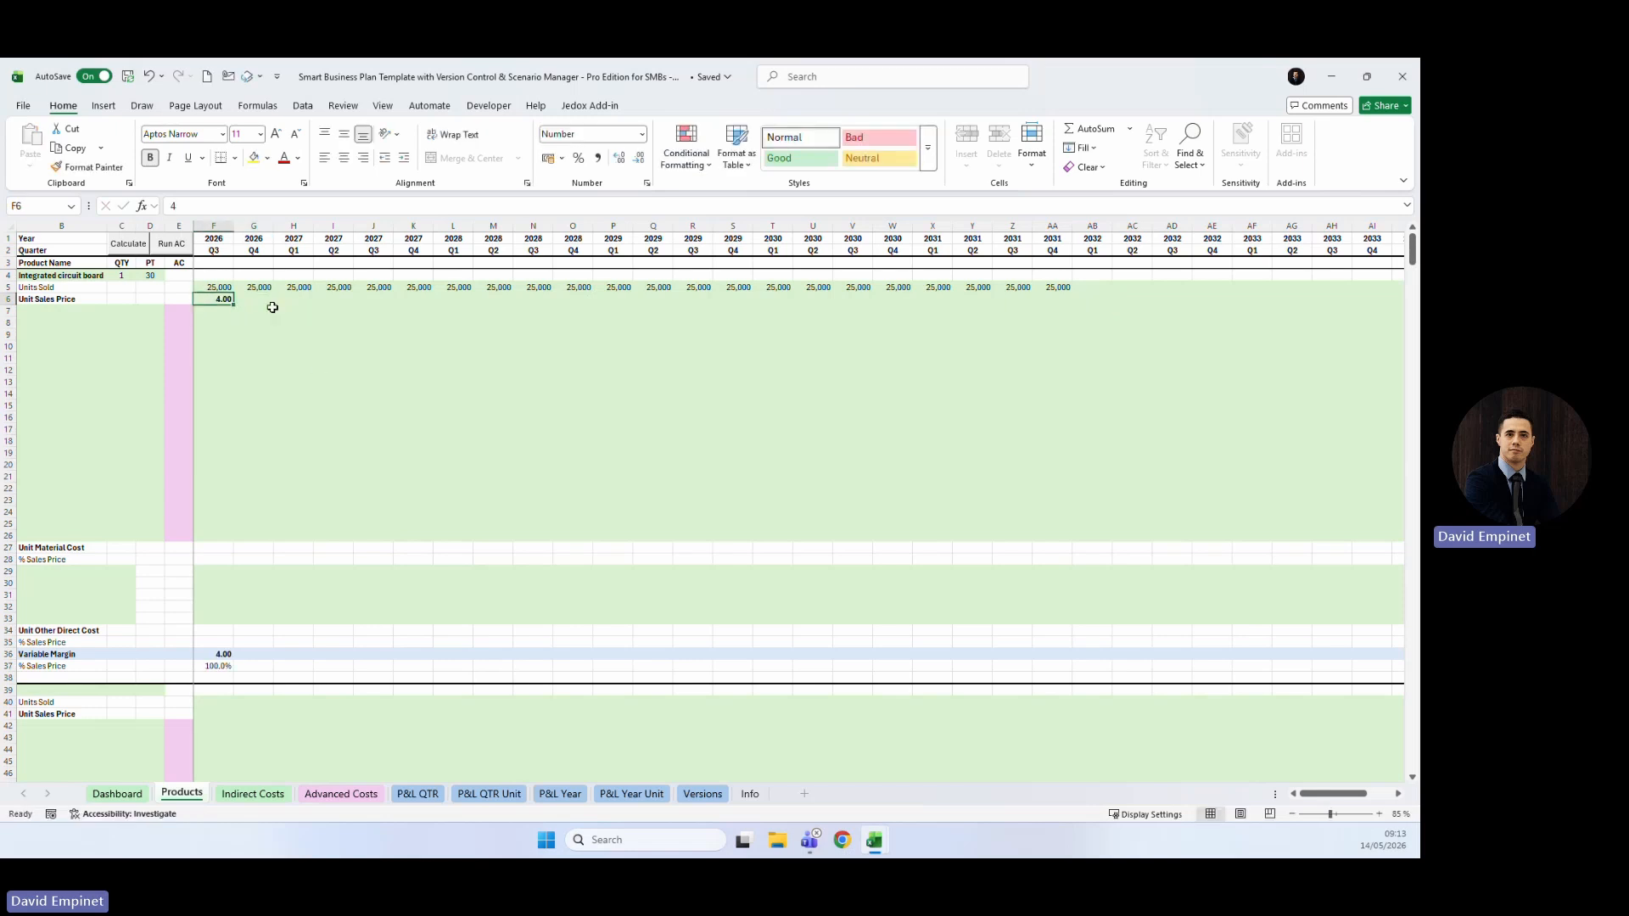
# Copy the circuit board's unit sales price of 4.00 from 2026 Q3 to 2026 Q4 through 2027 Q2.
pyautogui.hotkey('ctrl', 'c')
pyautogui.hotkey('shift', 'Right')
pyautogui.hotkey('shift', 'Right')
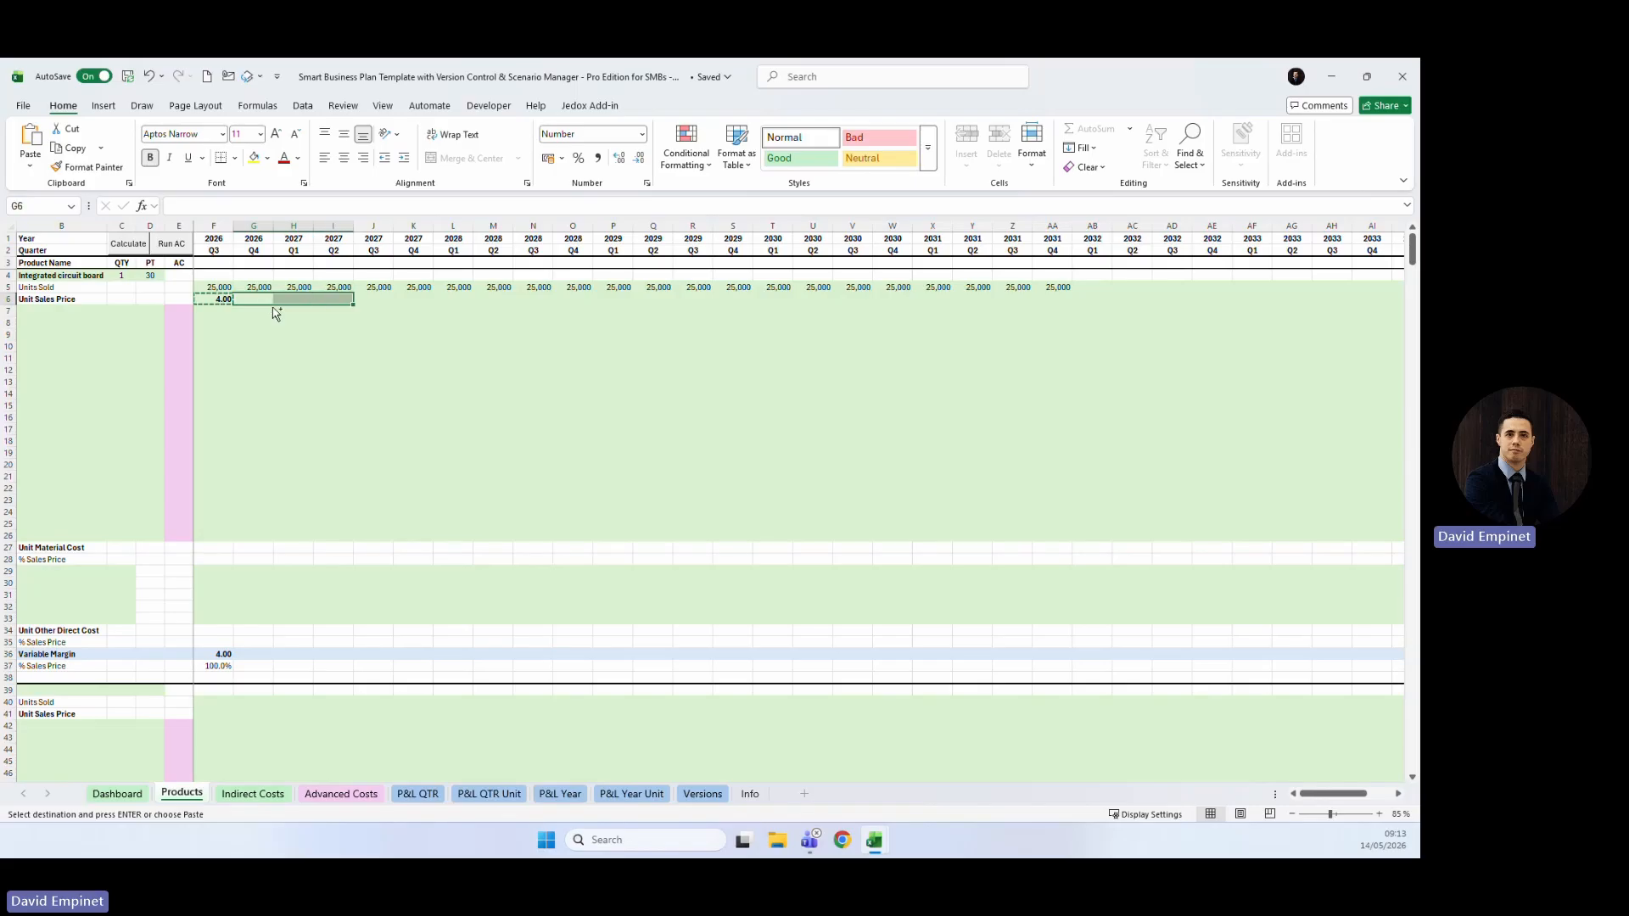
pyautogui.hotkey('ctrl', 'v')
pyautogui.press('Right')
pyautogui.press('Right')
pyautogui.press('Right')
pyautogui.press('Escape')
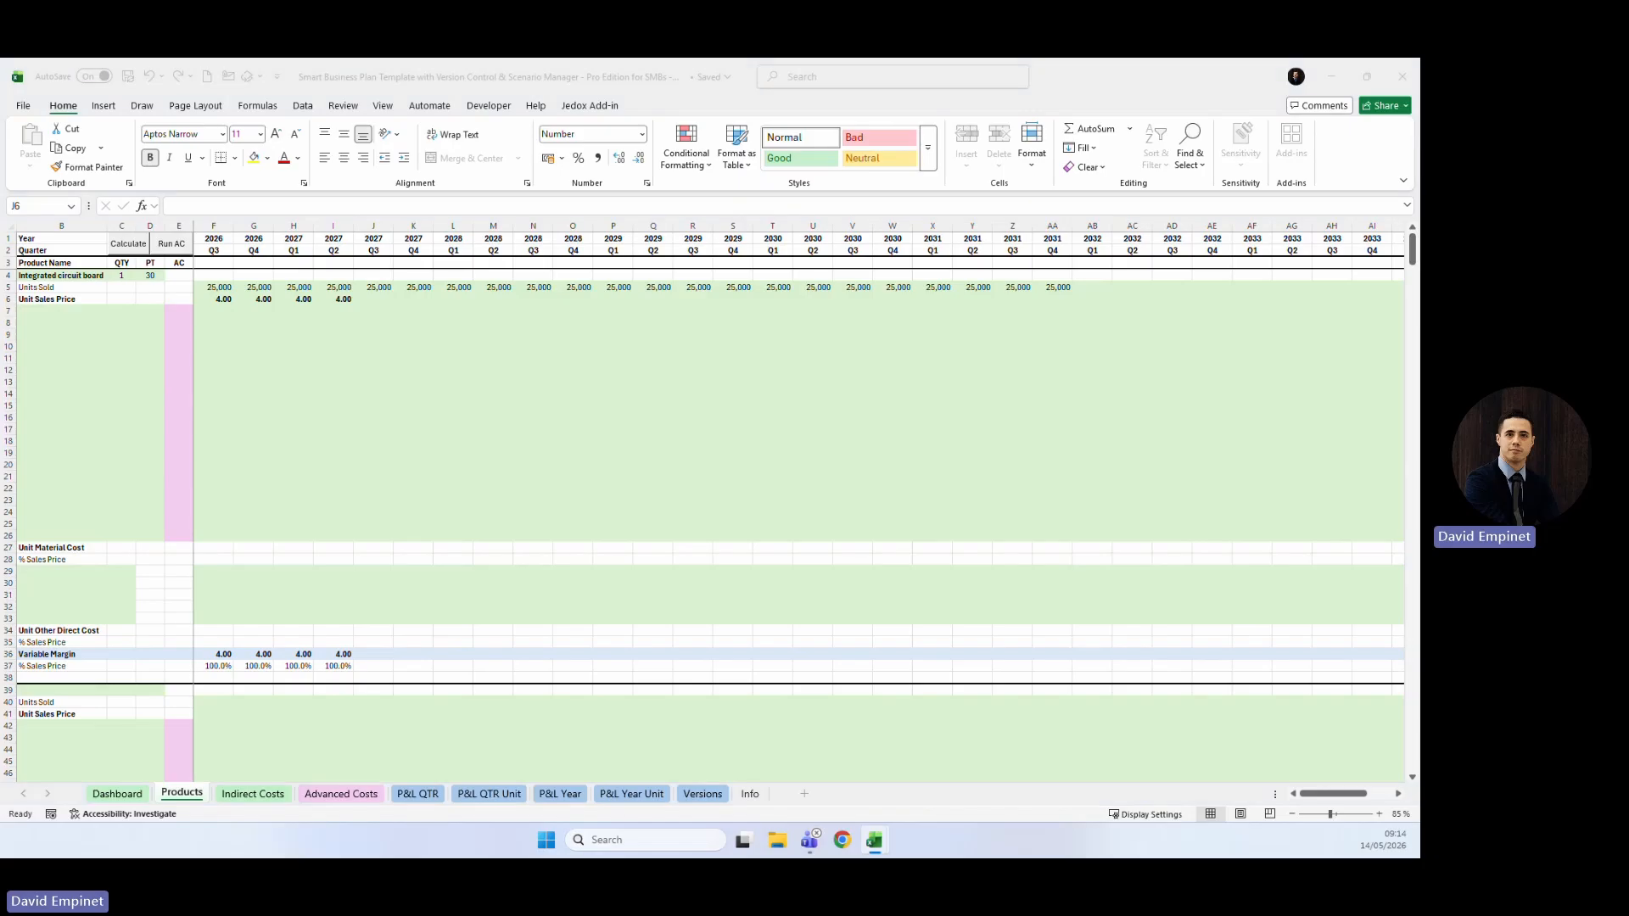
# Set the 2027 Q3 unit sales price with a formula multiplying the previous quarter's price by 1.04.
pyautogui.click(374, 299)
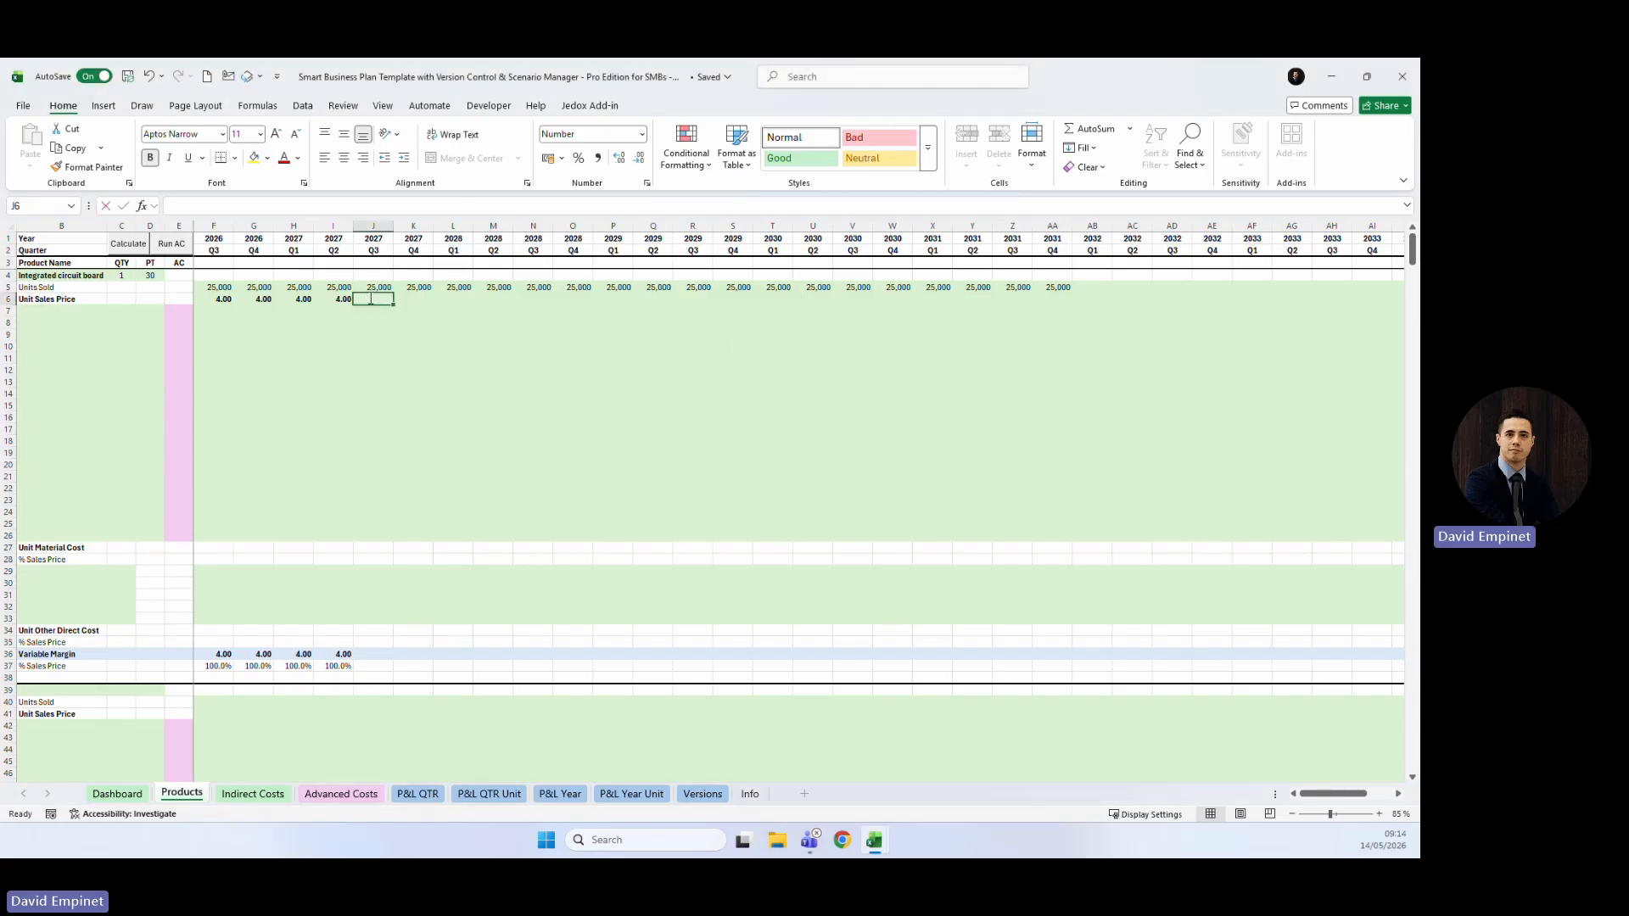
pyautogui.write('=')
pyautogui.press('Left')
pyautogui.write('*')
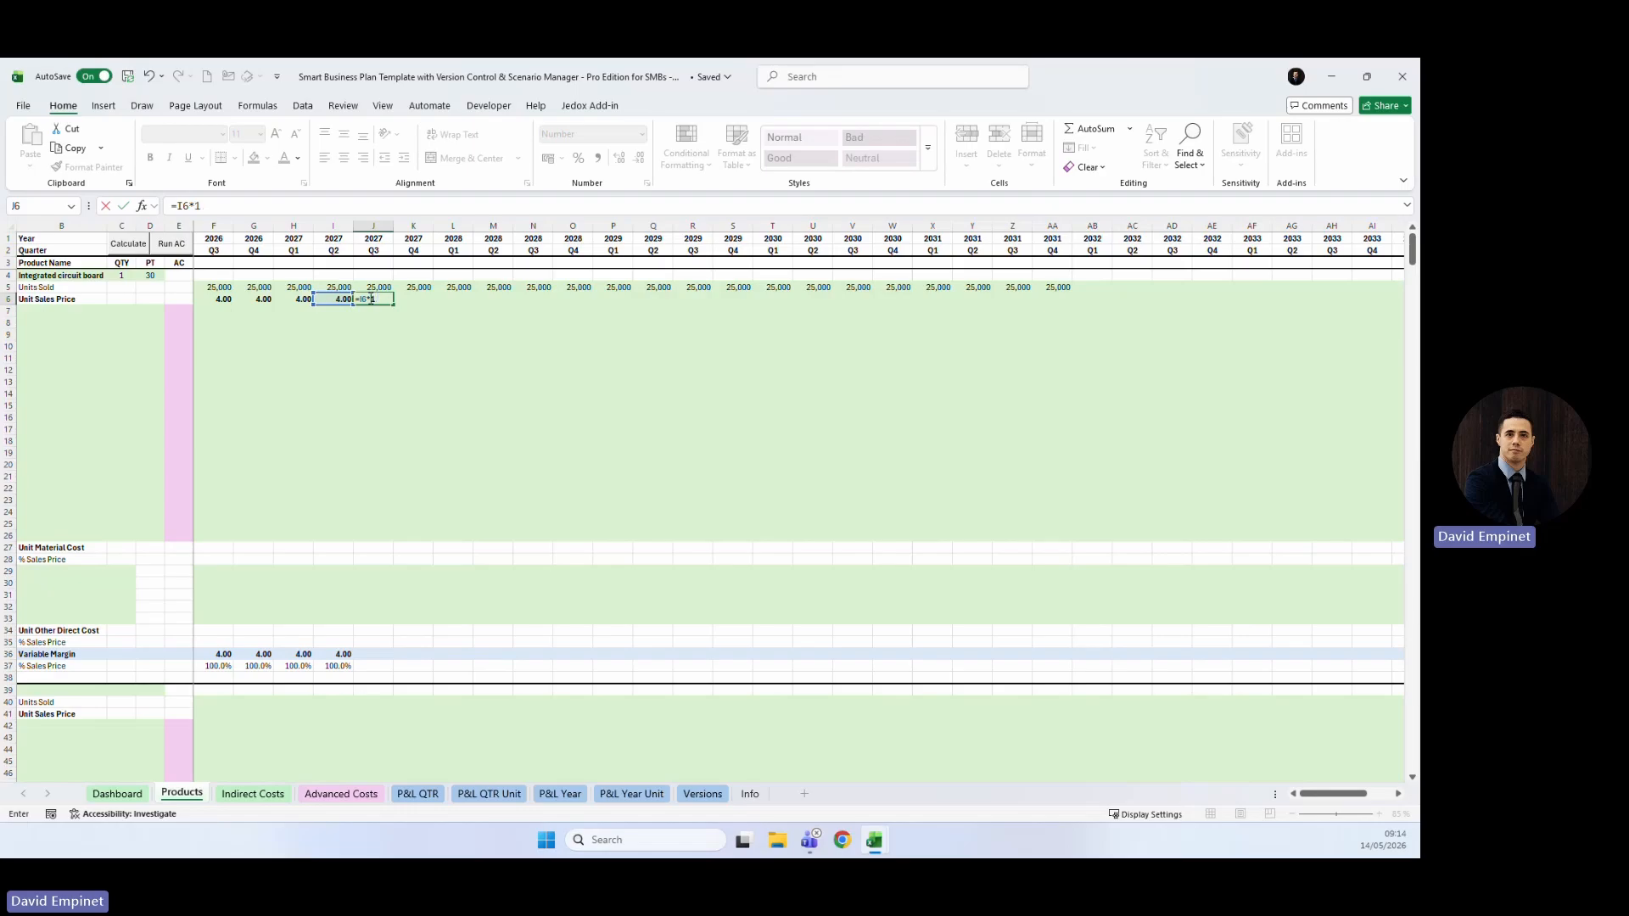
pyautogui.write('1.04')
pyautogui.hotkey('ctrl', 'Return')
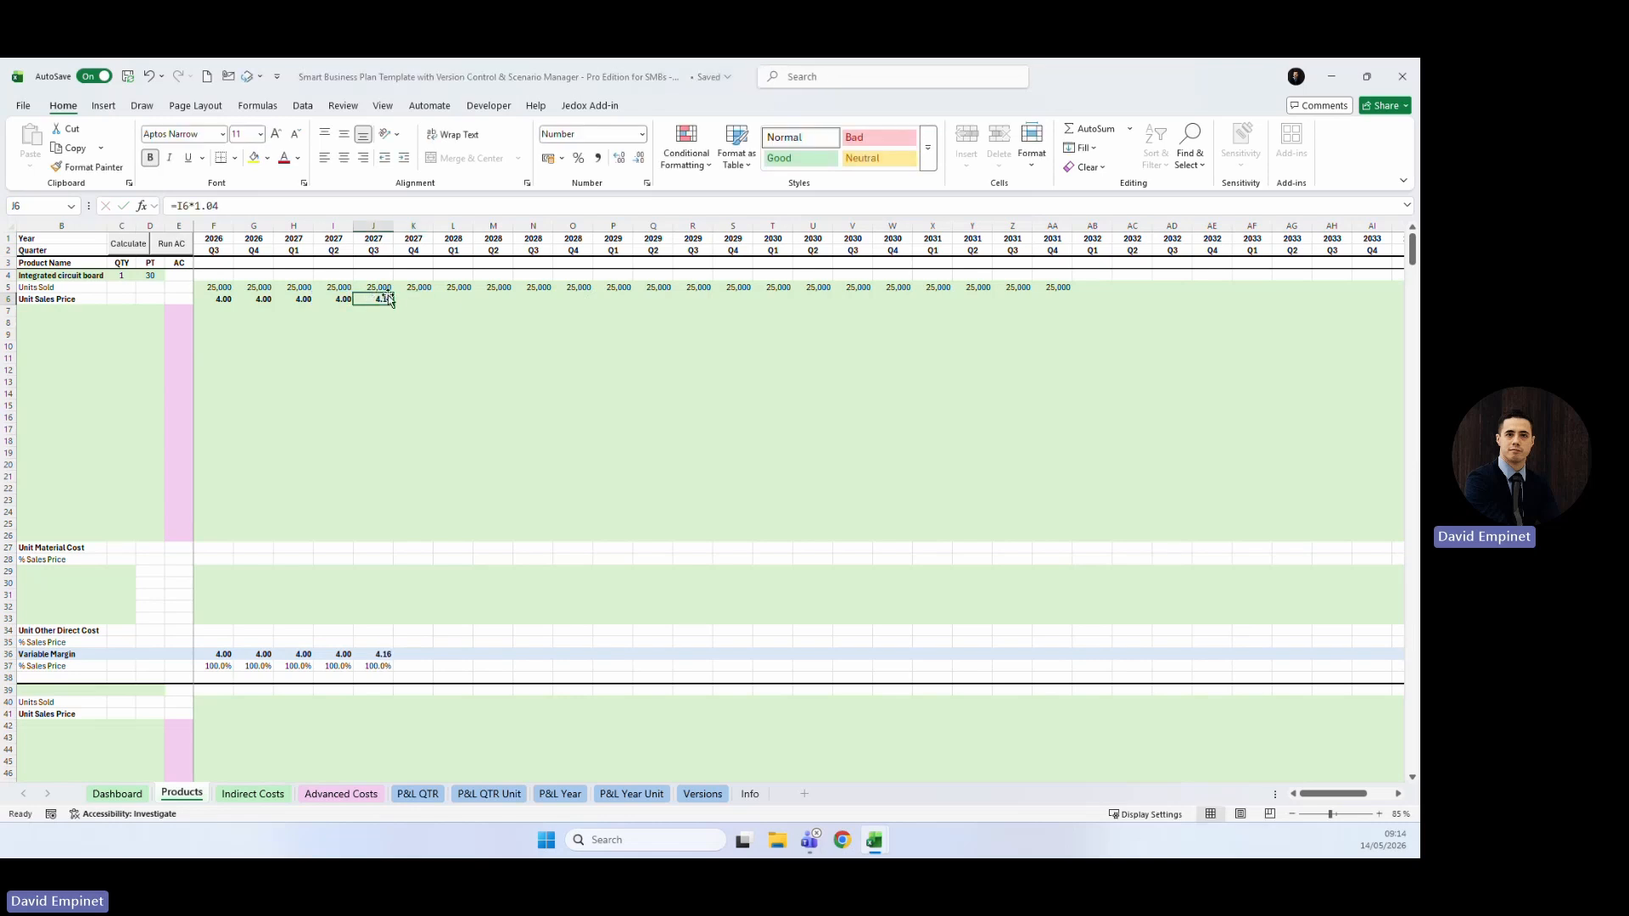
# Fill the unit sales prices for 2027 Q4 to 2028 Q2 with formulas equal to the preceding quarter's price.
pyautogui.hotkey('ctrl', 'c')
pyautogui.click(414, 299)
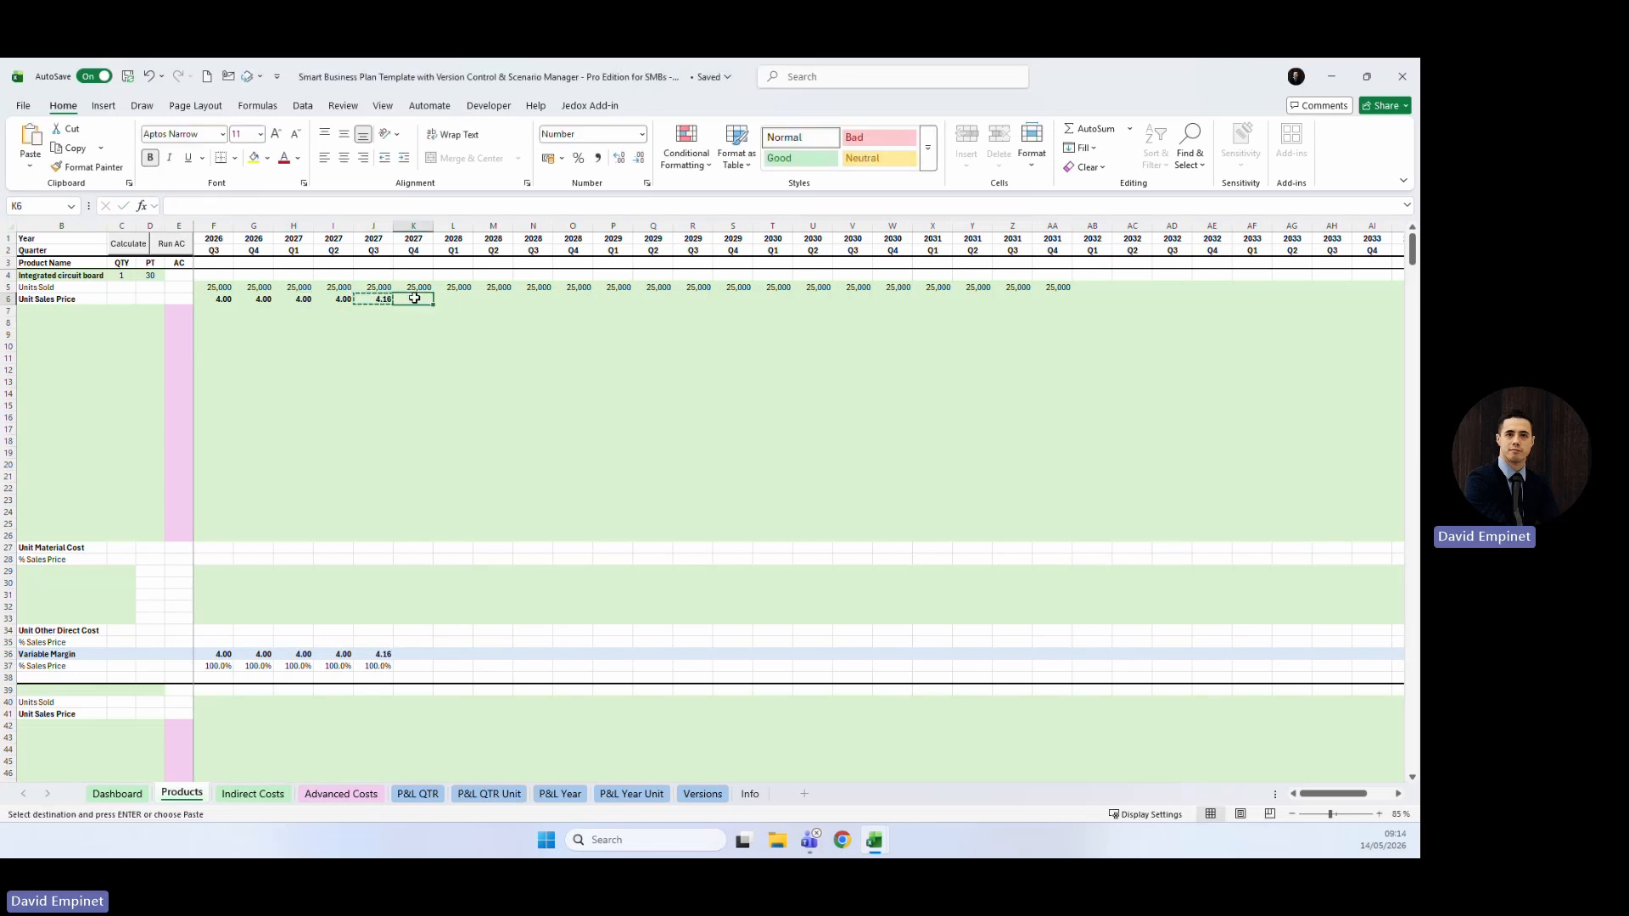
pyautogui.hotkey('ctrl', 'v')
pyautogui.hotkey('ctrl', 'c')
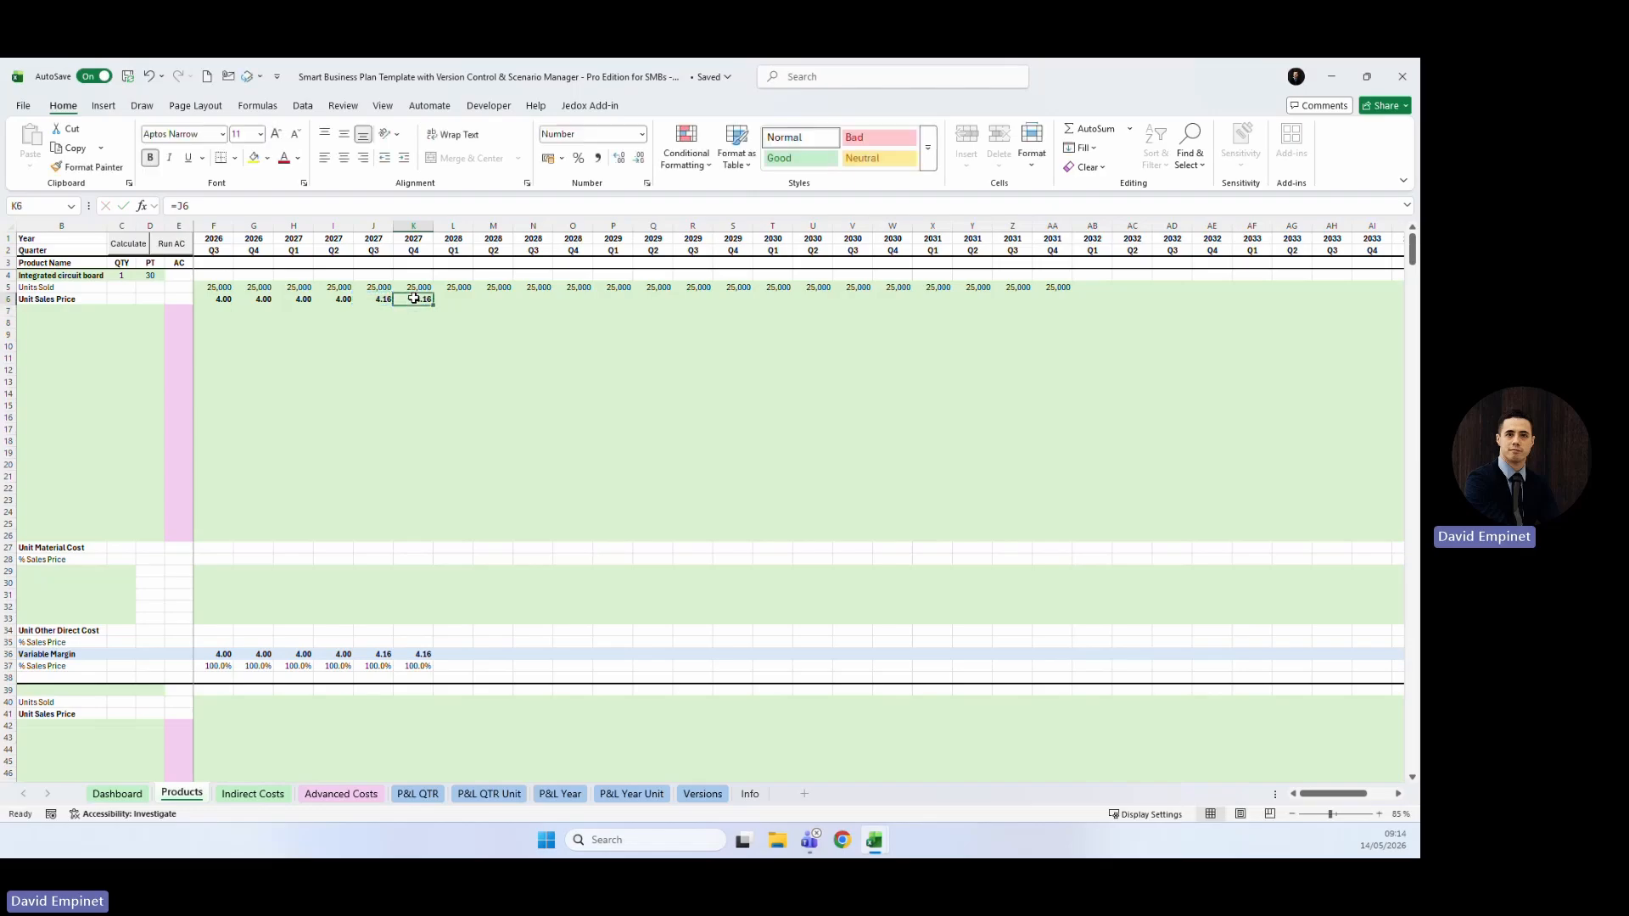
pyautogui.press('Right')
pyautogui.hotkey('shift', 'Right')
pyautogui.hotkey('ctrl', 'v')
# Repeat the four price formulas of 2027 Q3 to 2028 Q2 through 2031 Q4 and clear the surplus 2032 prices.
pyautogui.moveTo(374, 299); pyautogui.dragTo(502, 301)
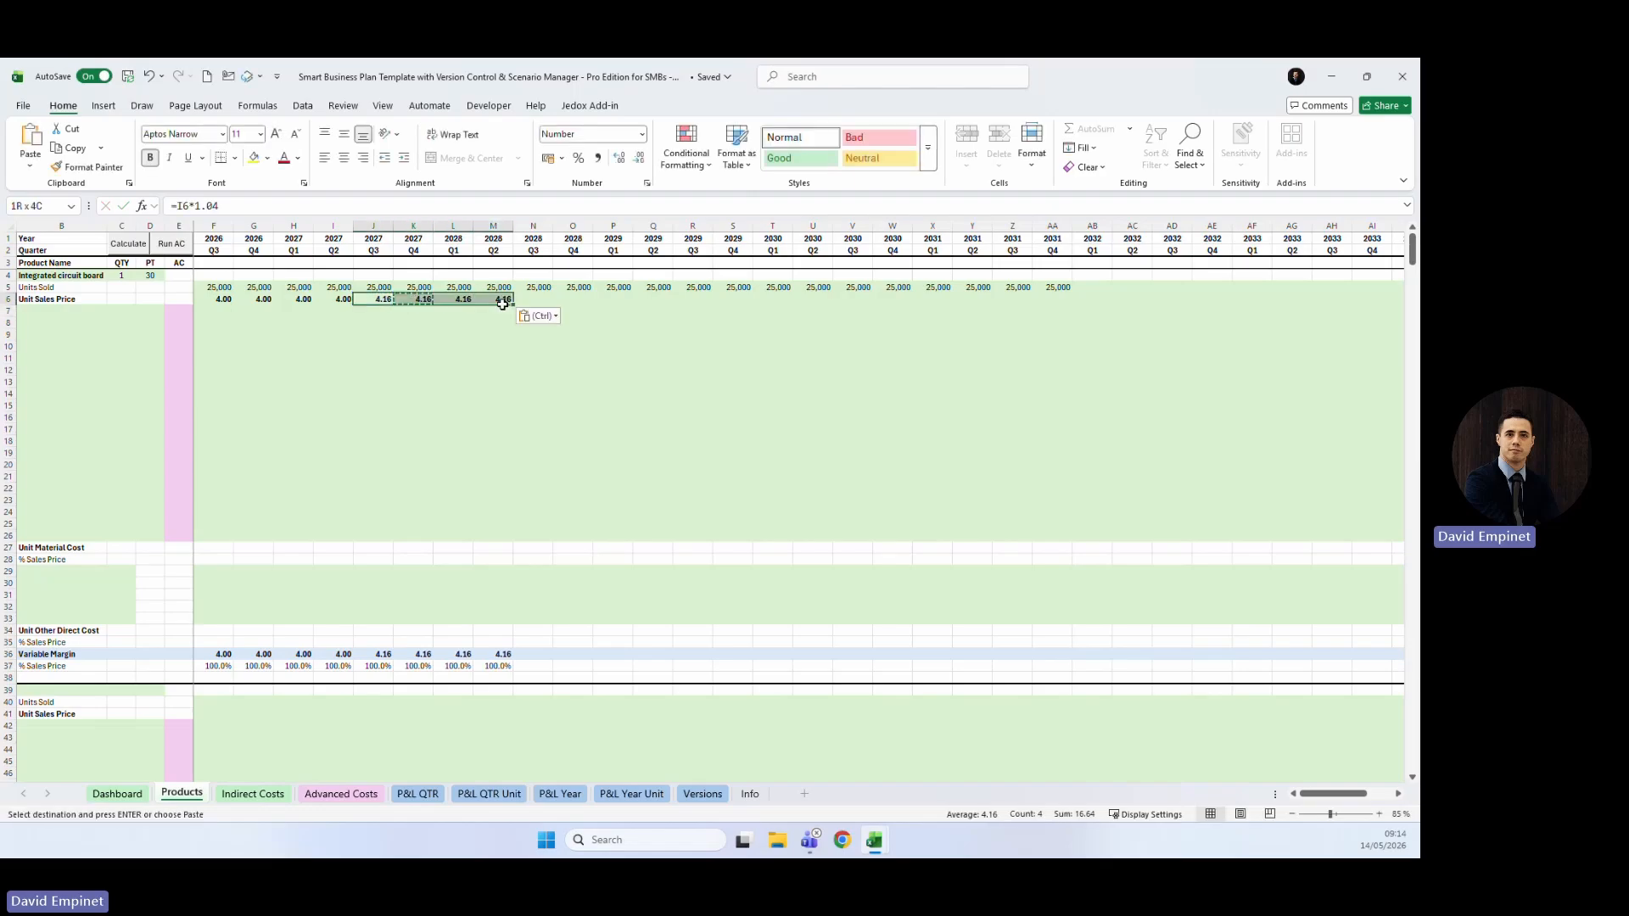
pyautogui.hotkey('ctrl', 'c')
pyautogui.click(537, 298)
pyautogui.hotkey('ctrl', 'v')
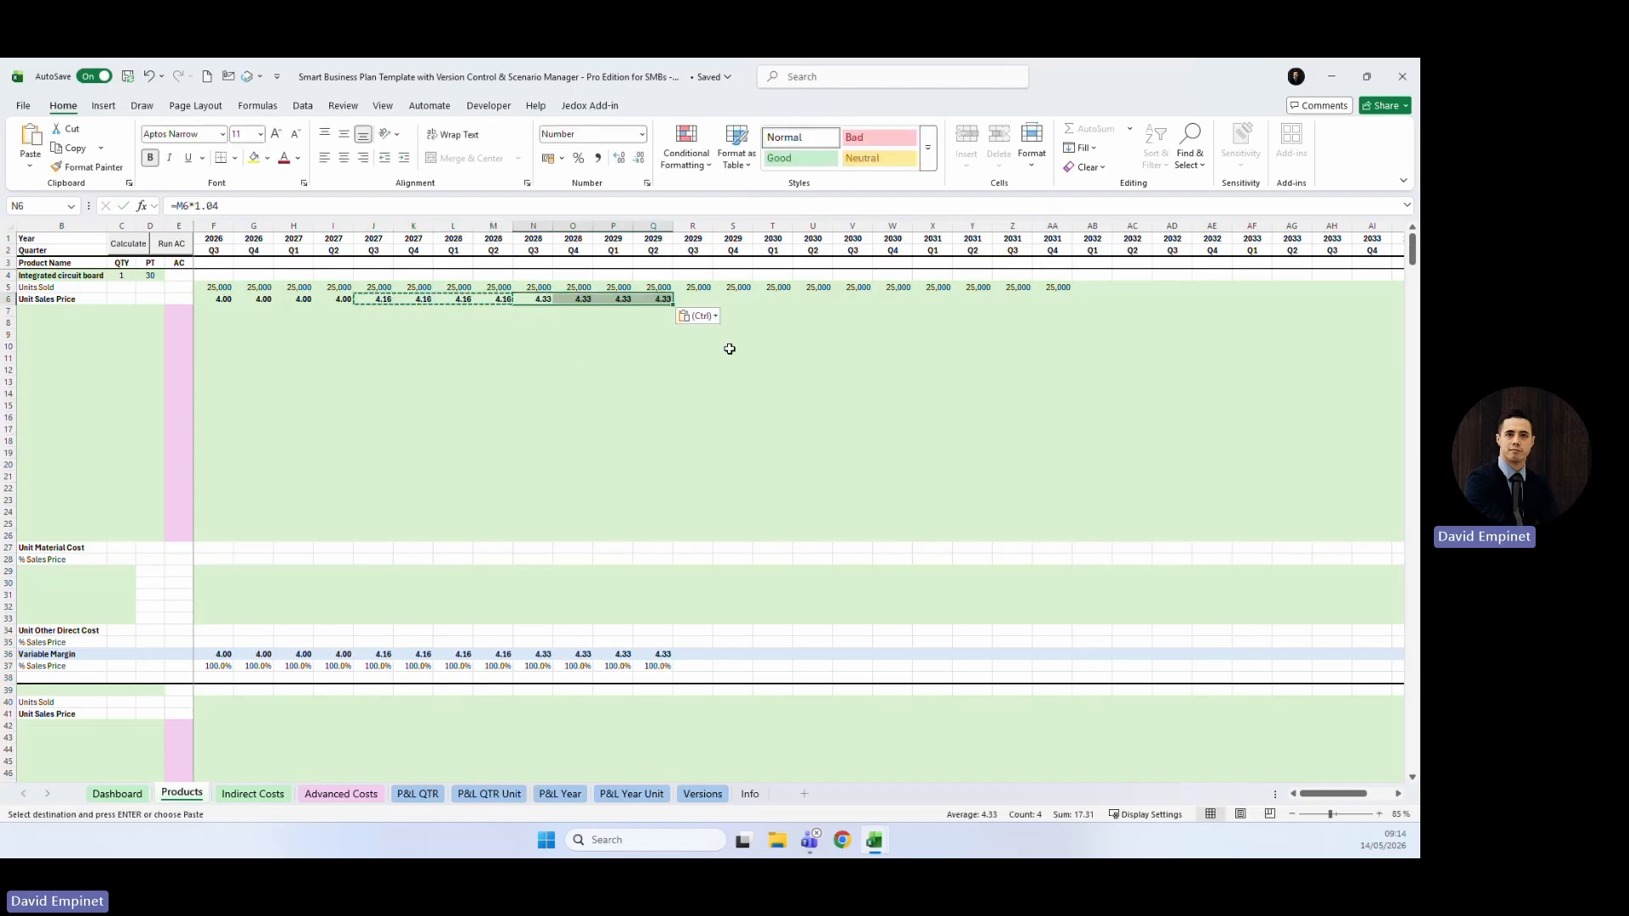
pyautogui.click(692, 299)
pyautogui.hotkey('ctrl', 'v')
pyautogui.click(865, 299)
pyautogui.hotkey('ctrl', 'v')
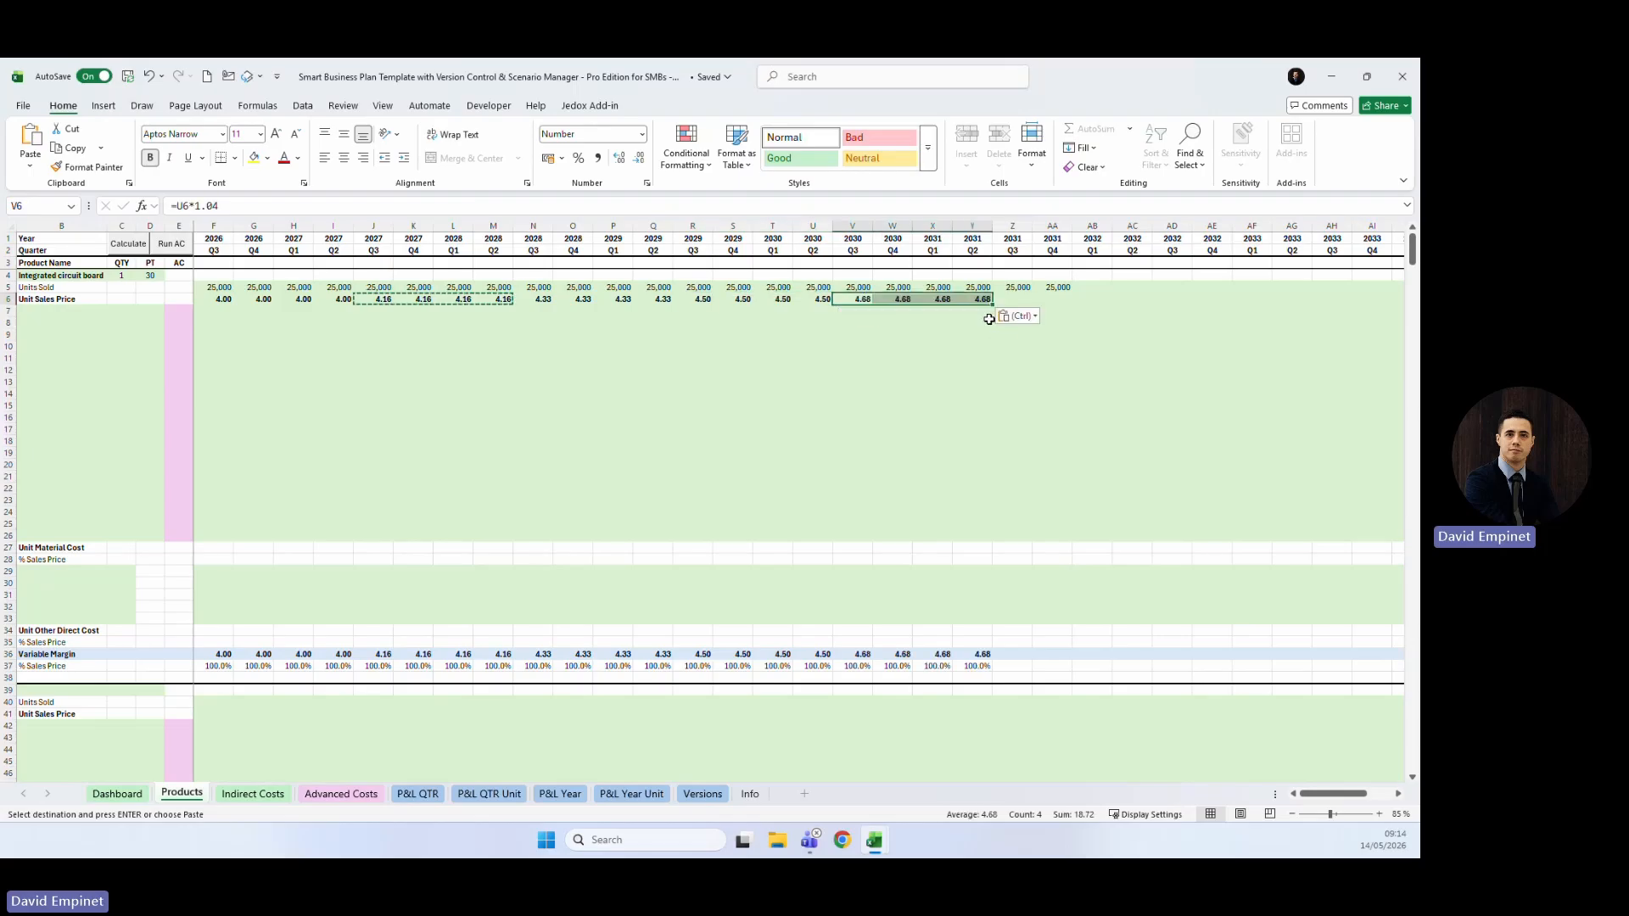
pyautogui.click(1005, 300)
pyautogui.hotkey('ctrl', 'v')
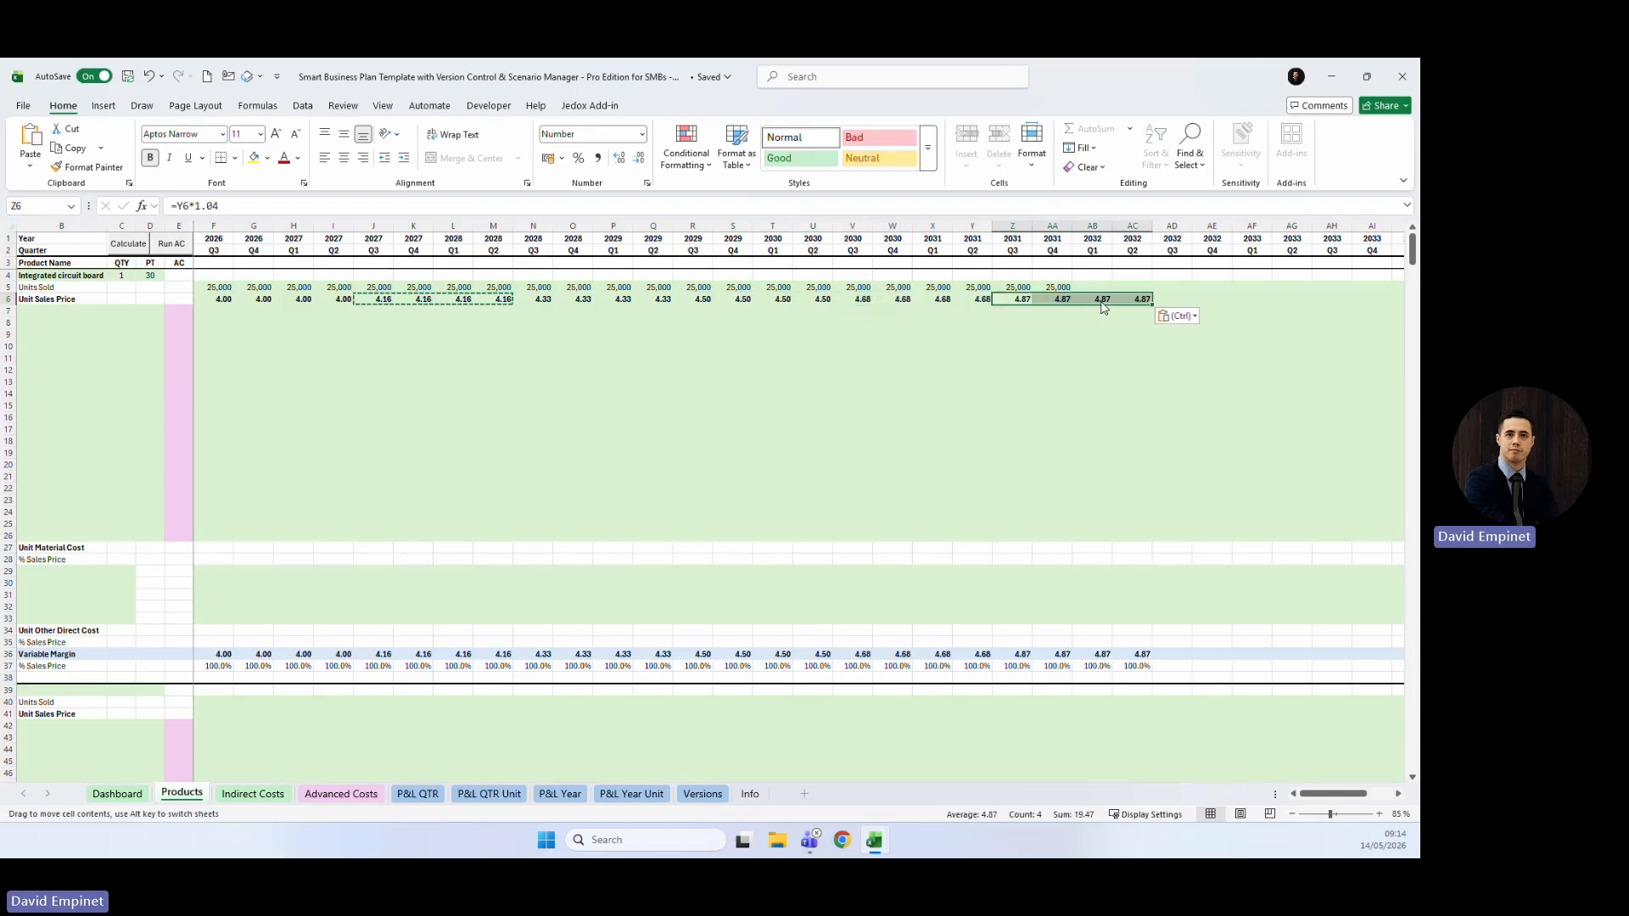
pyautogui.moveTo(1100, 299); pyautogui.dragTo(1137, 300)
pyautogui.press('Delete')
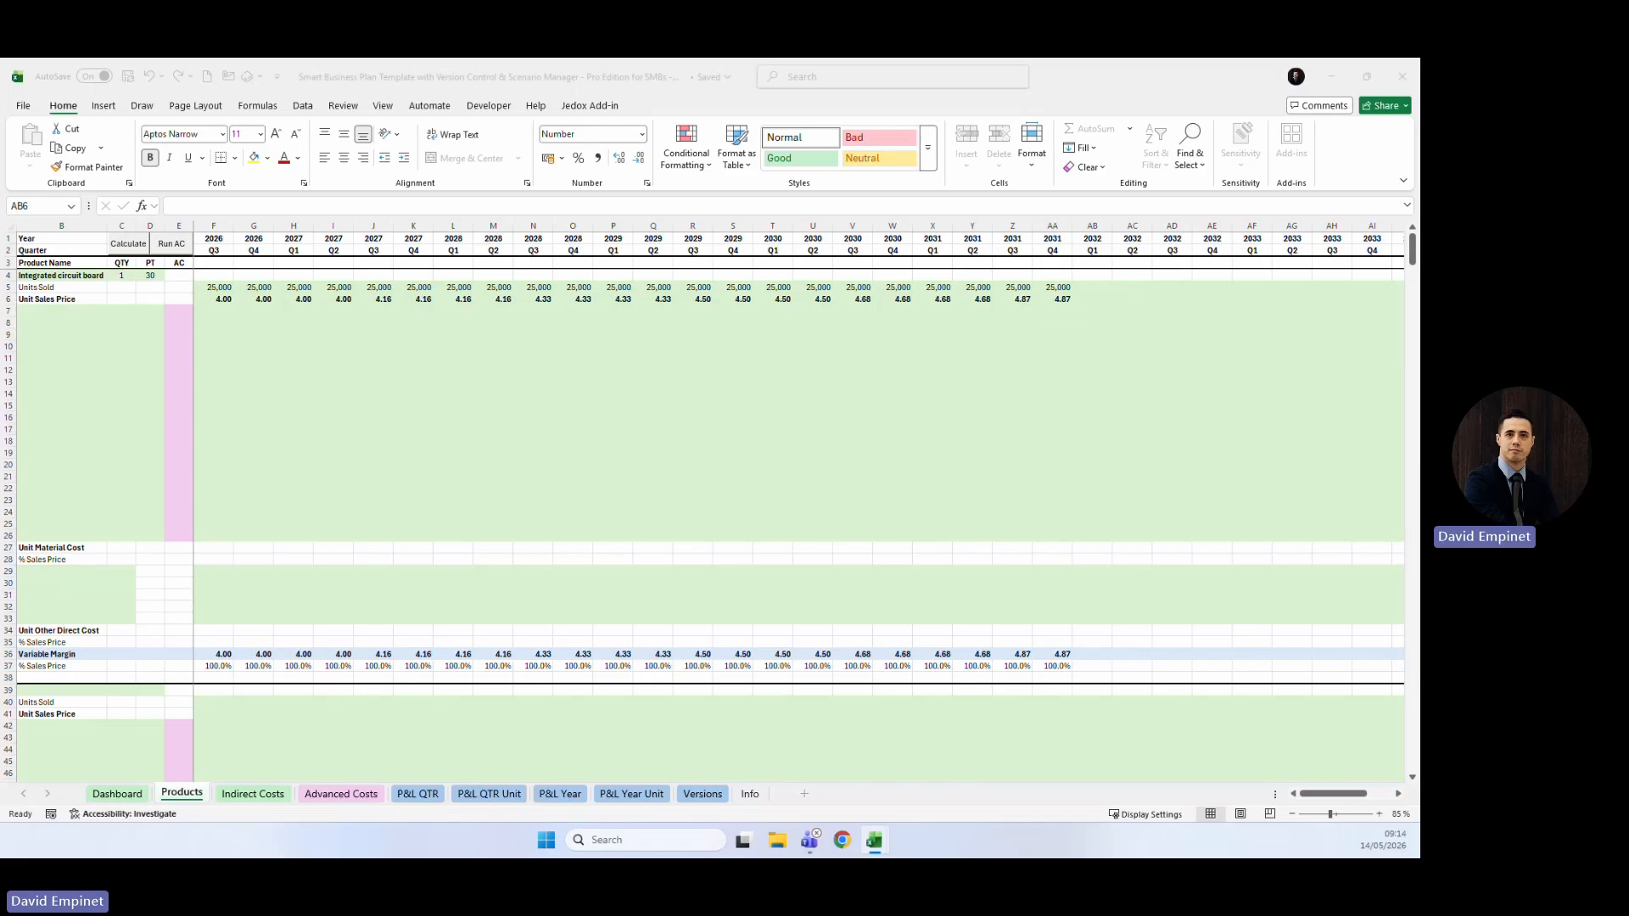
pyautogui.moveTo(378, 299); pyautogui.dragTo(816, 301)
pyautogui.click(572, 383)
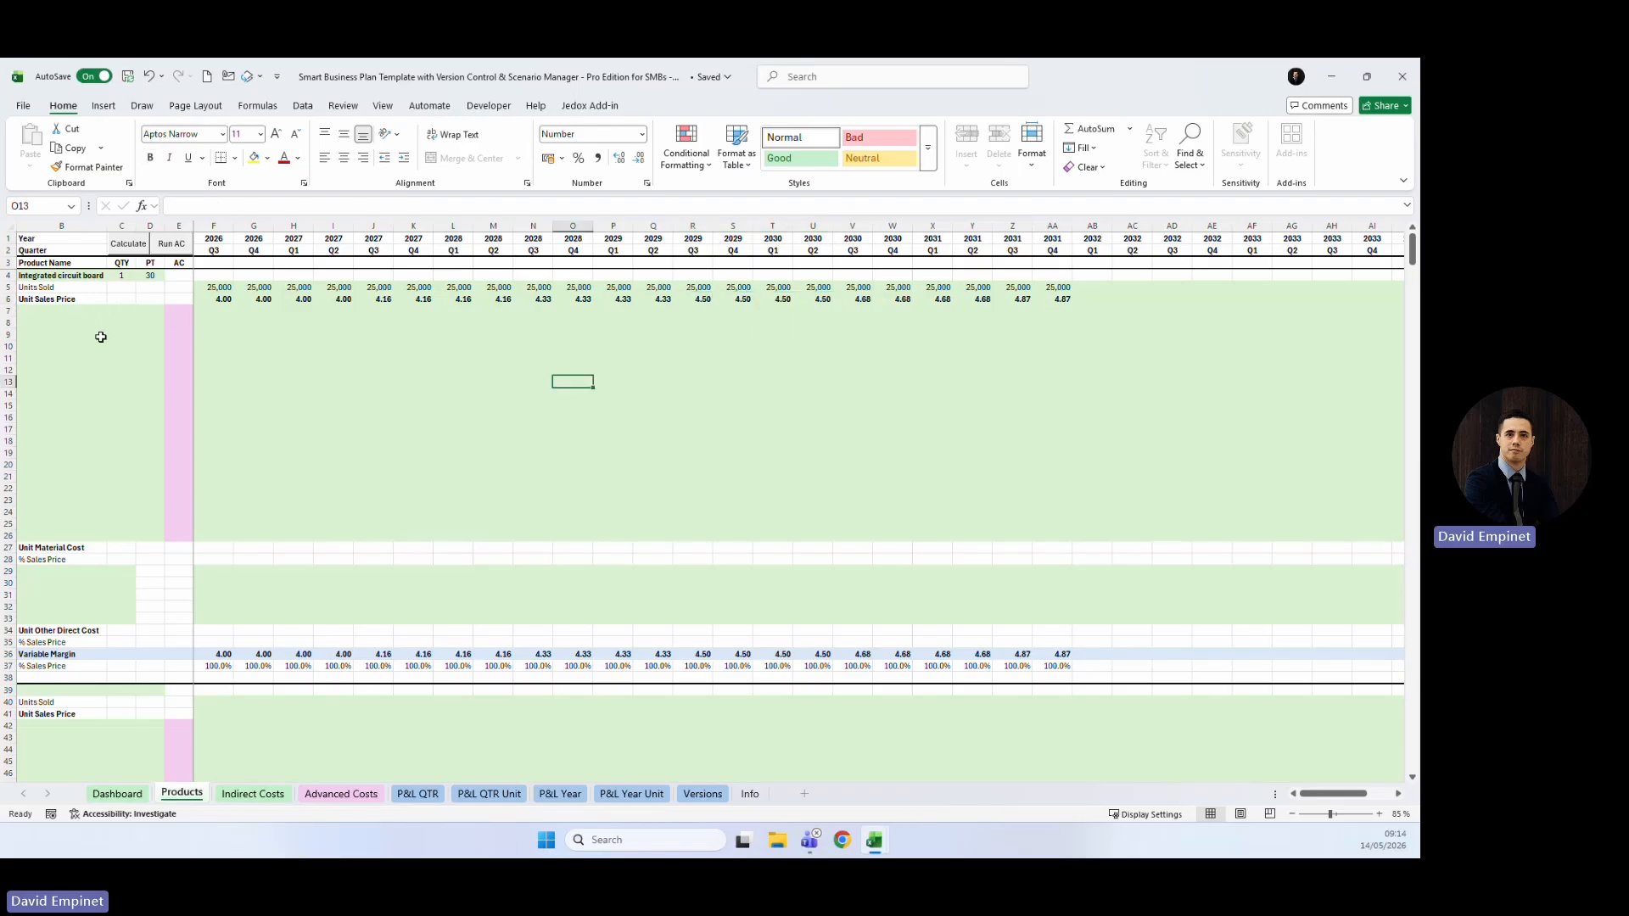
pyautogui.moveTo(18, 312); pyautogui.dragTo(472, 480)
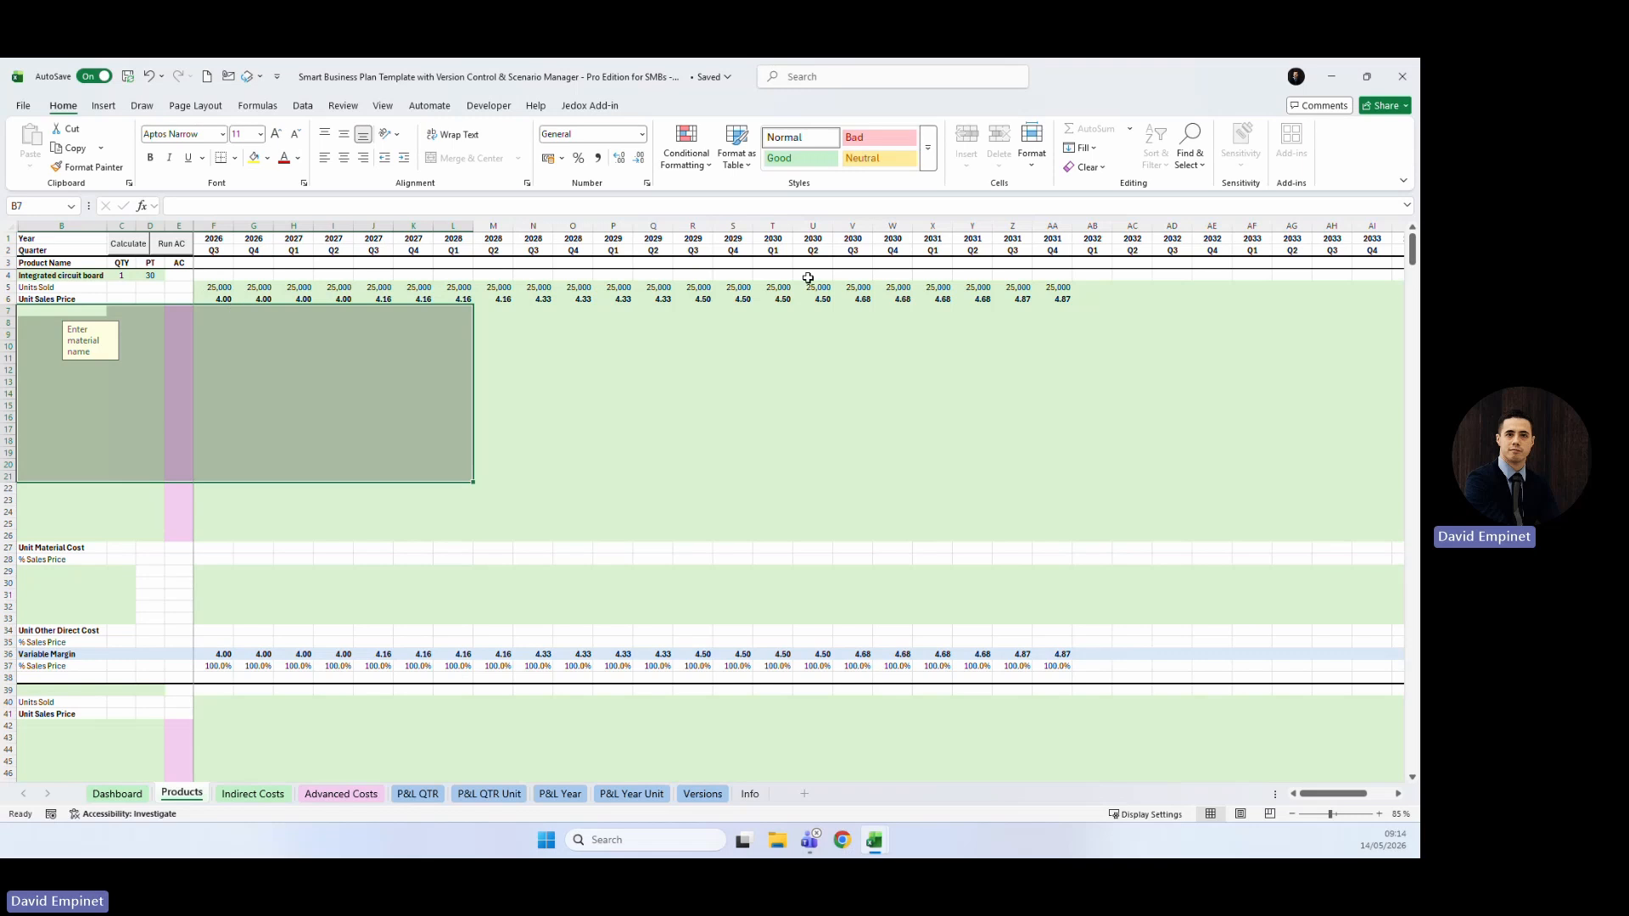
pyautogui.click(221, 287)
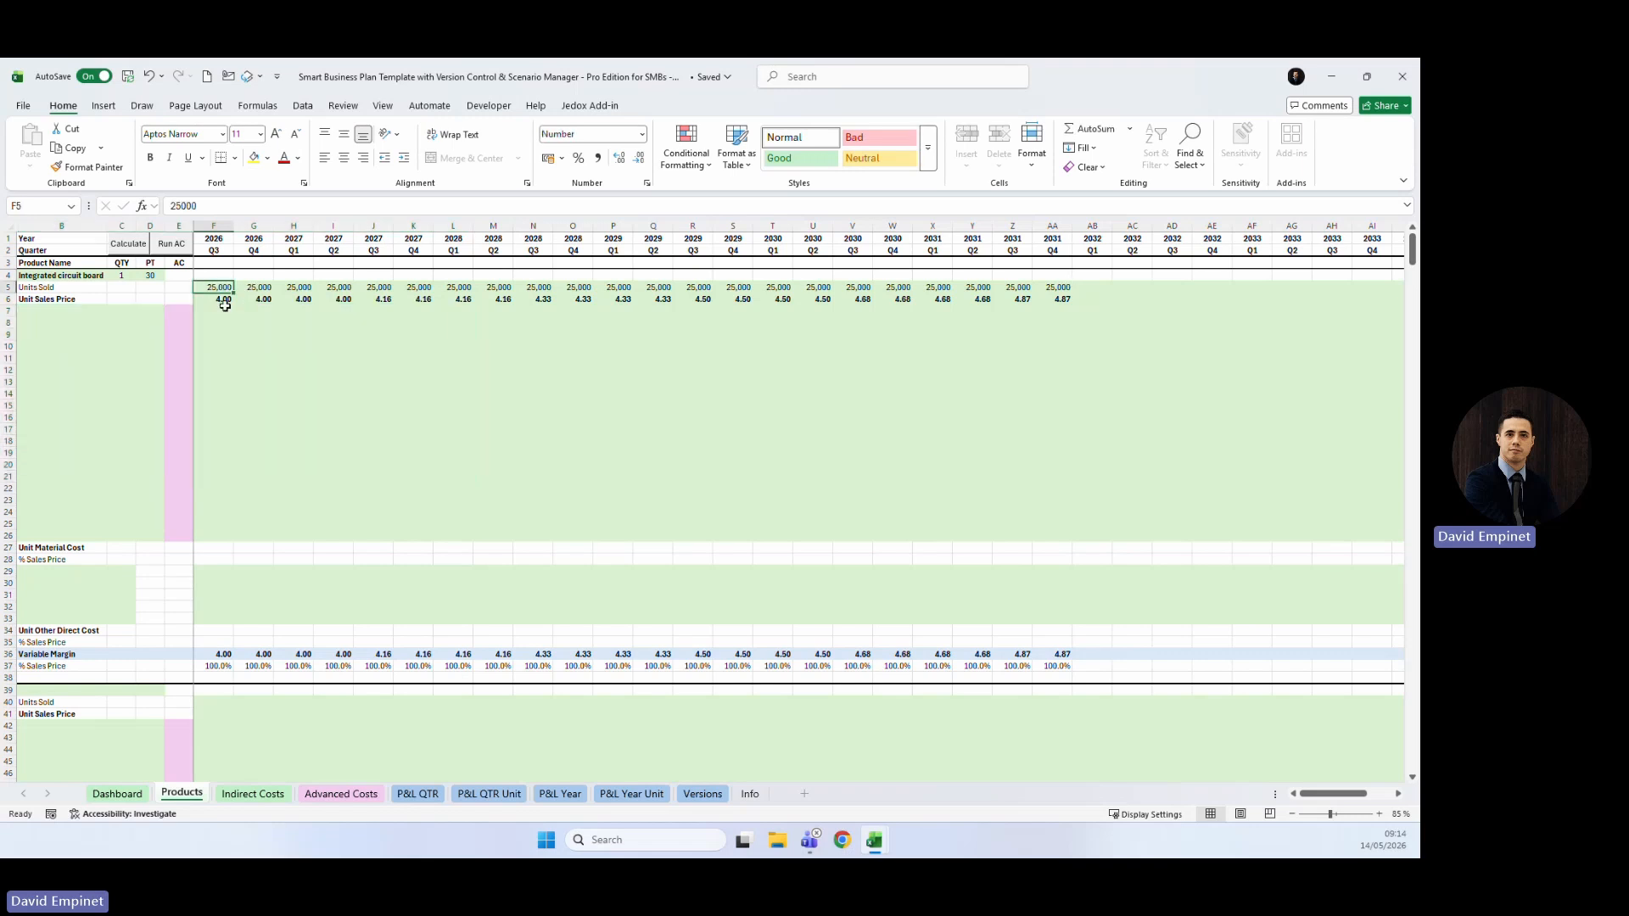
# Run the plan calculation from the Products sheet and close the completion message.
pyautogui.click(123, 246)
pyautogui.click(117, 793)
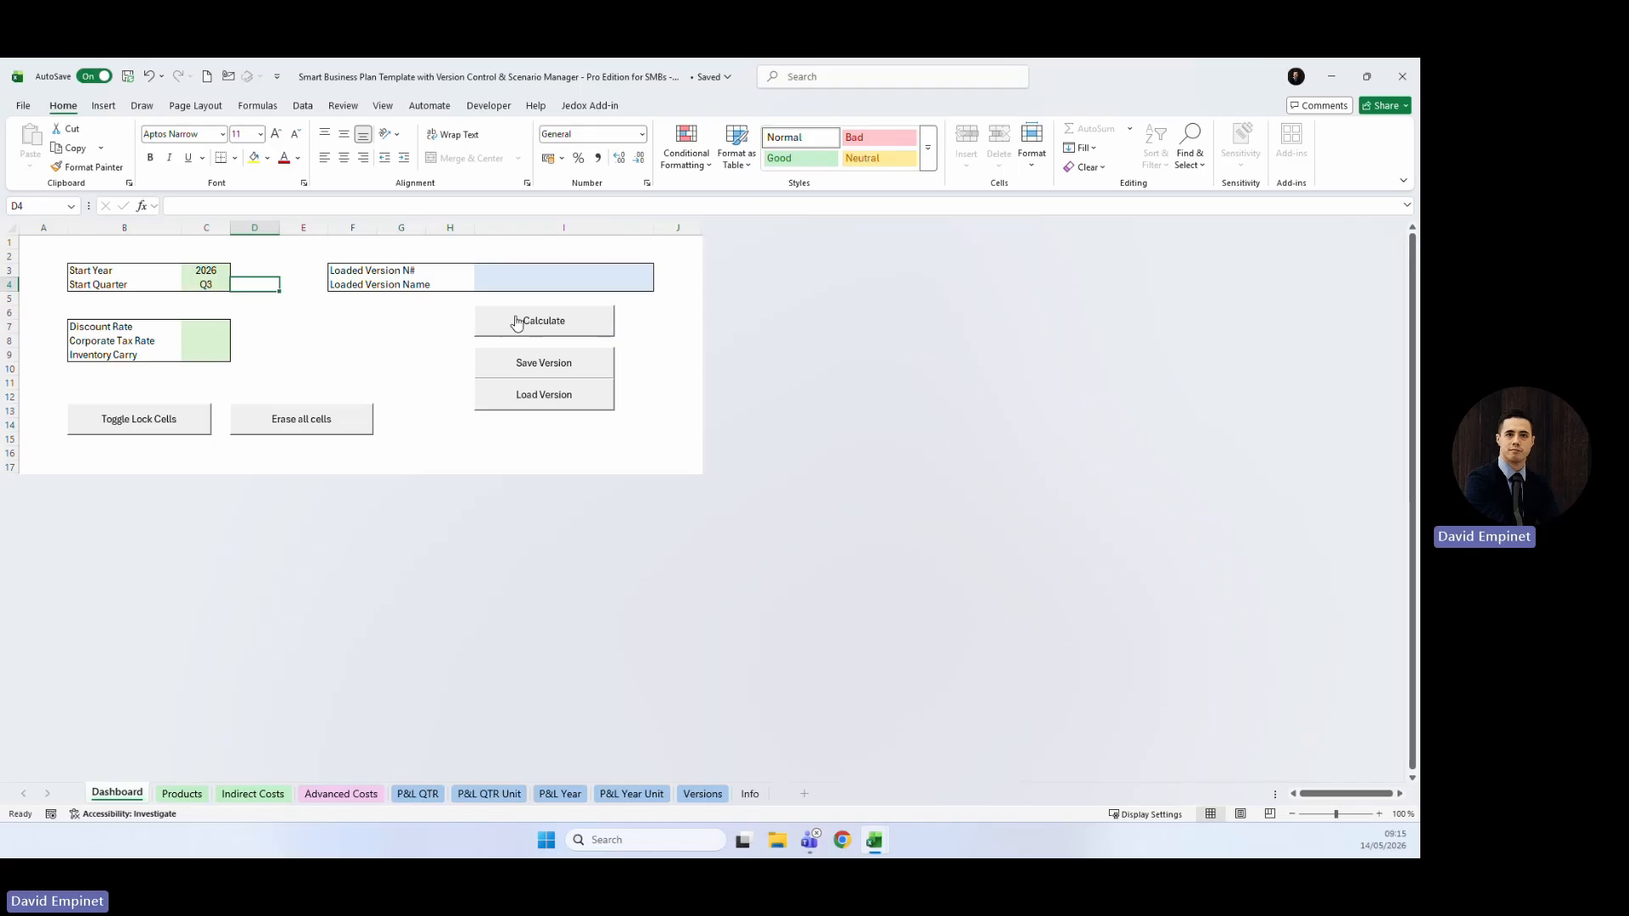
pyautogui.click(181, 793)
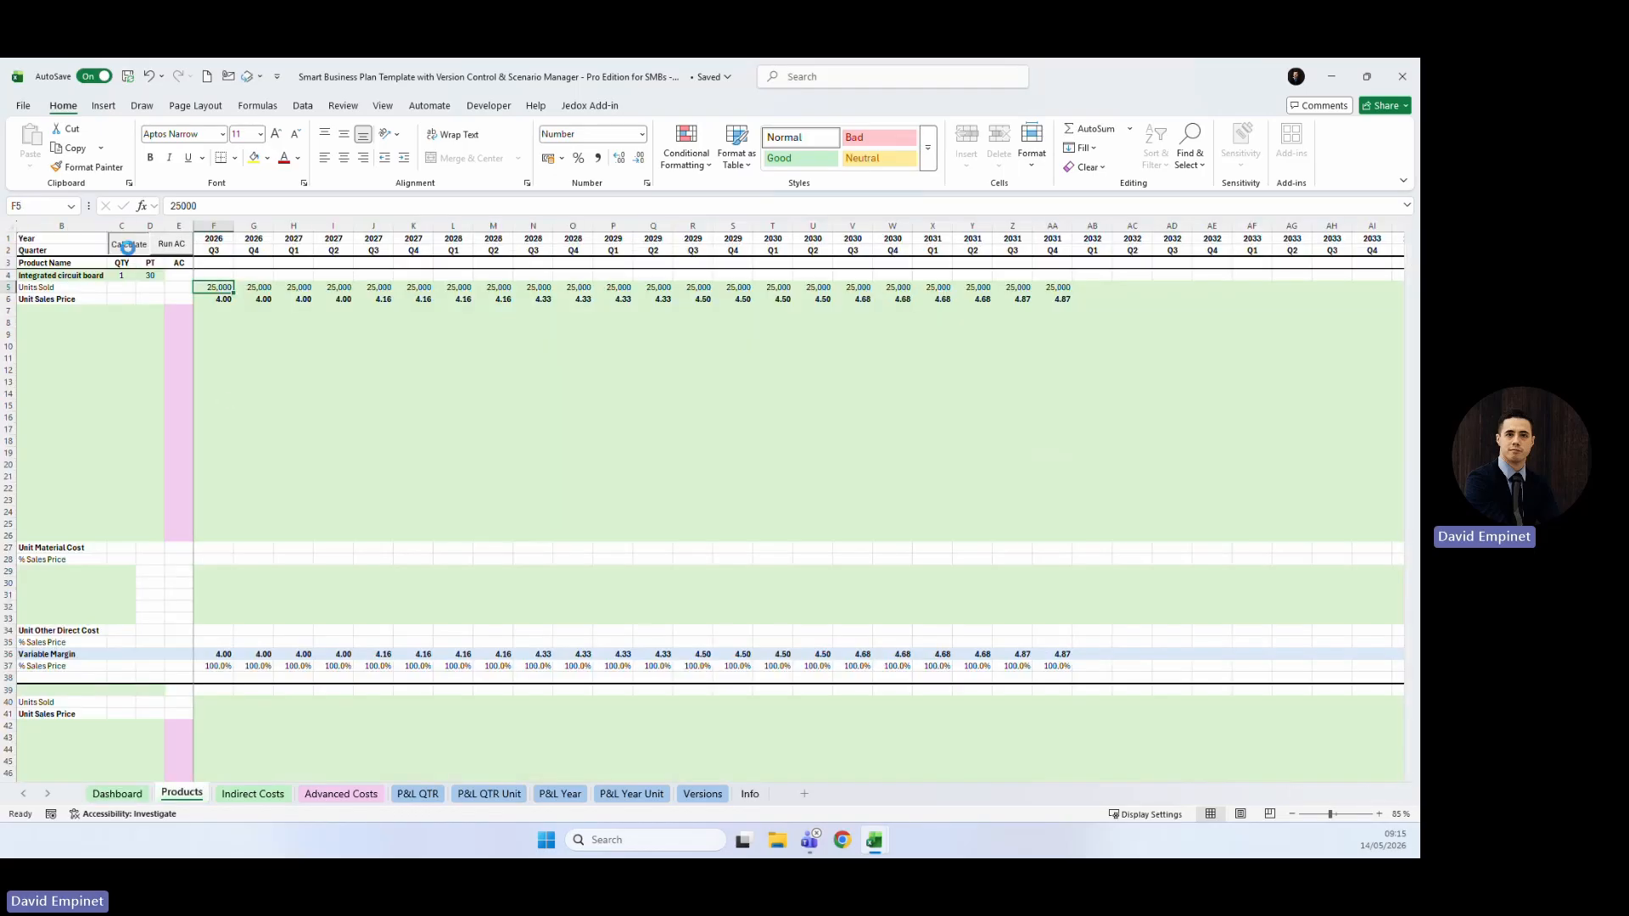
pyautogui.click(129, 244)
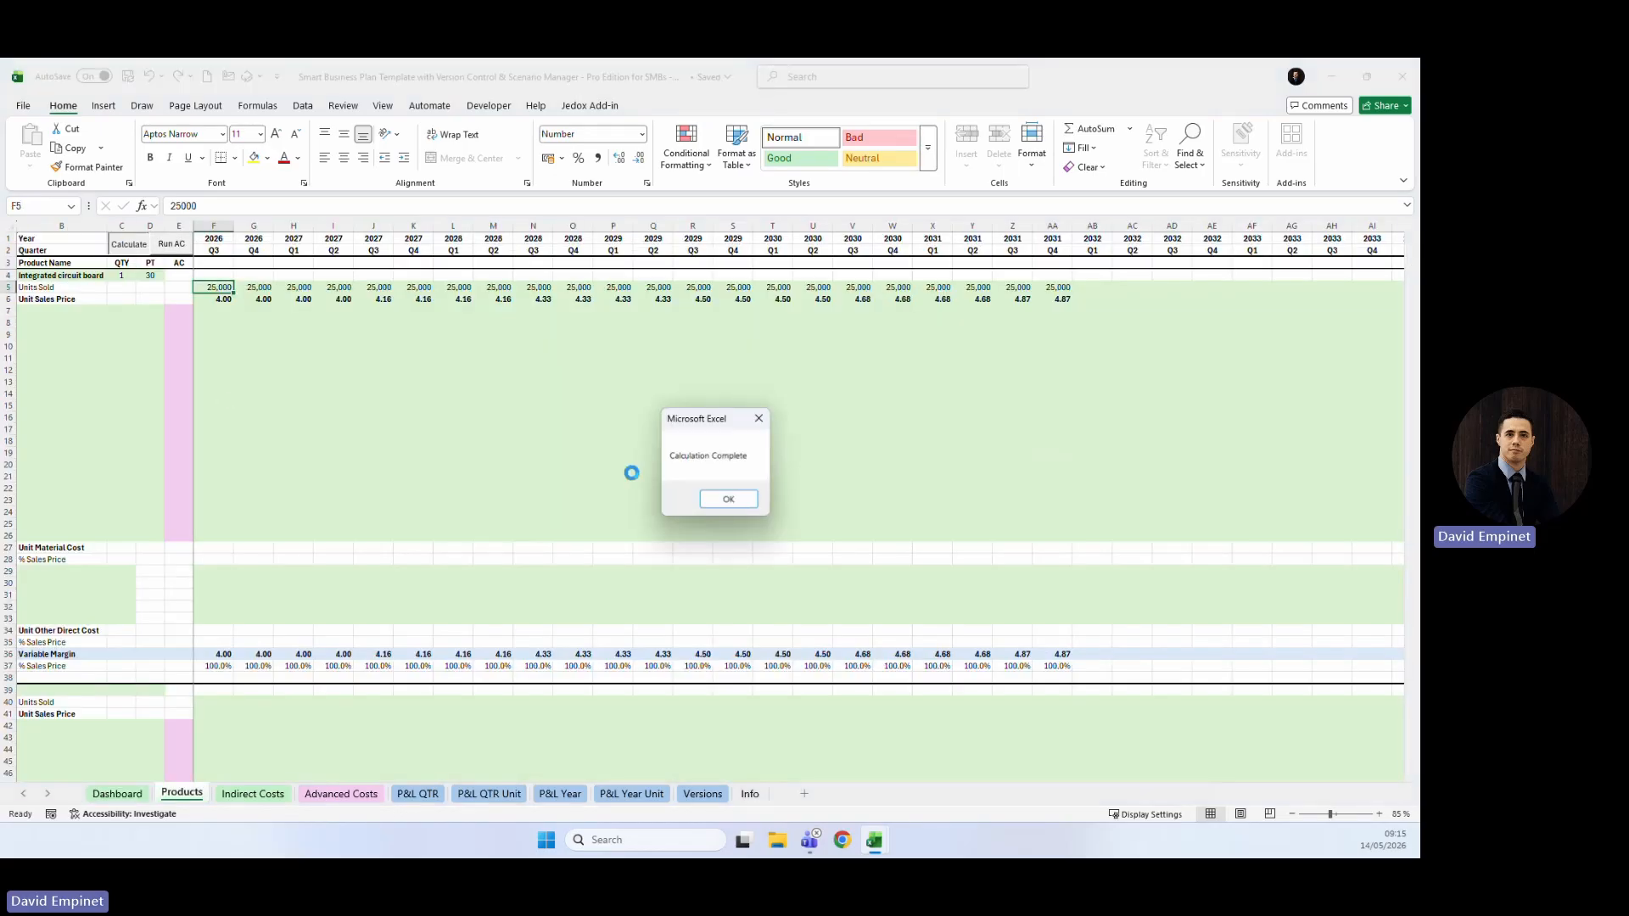
pyautogui.click(727, 499)
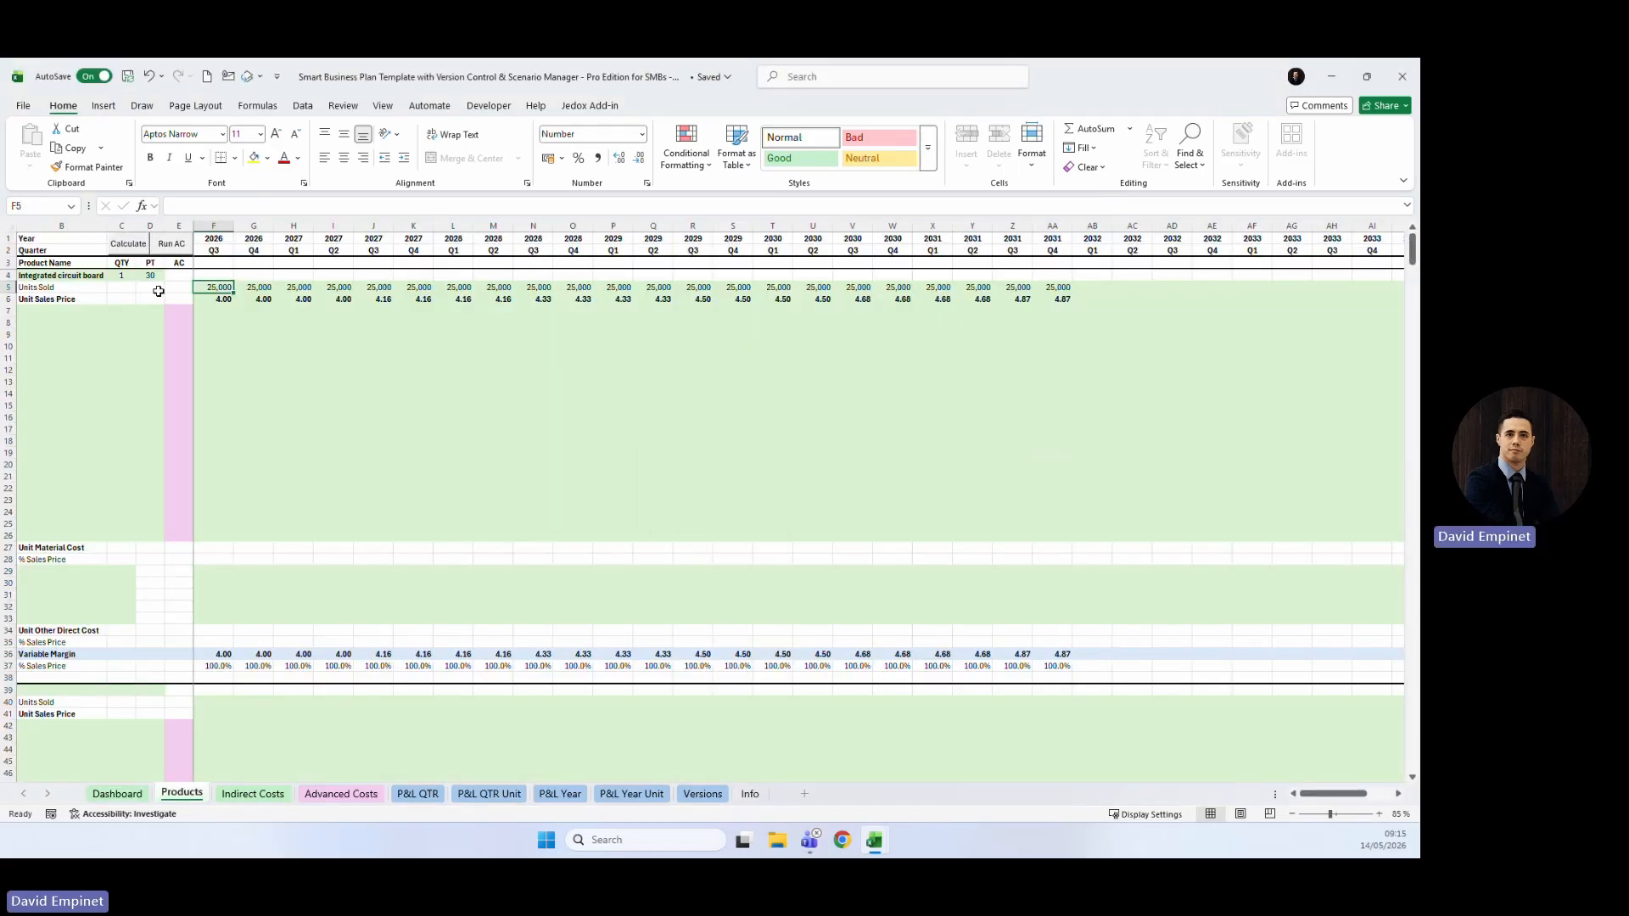
# Examine the quantities sold and sales rows in the quarterly P&L from 2026 Q3 to 2031 Q4.
pyautogui.click(416, 796)
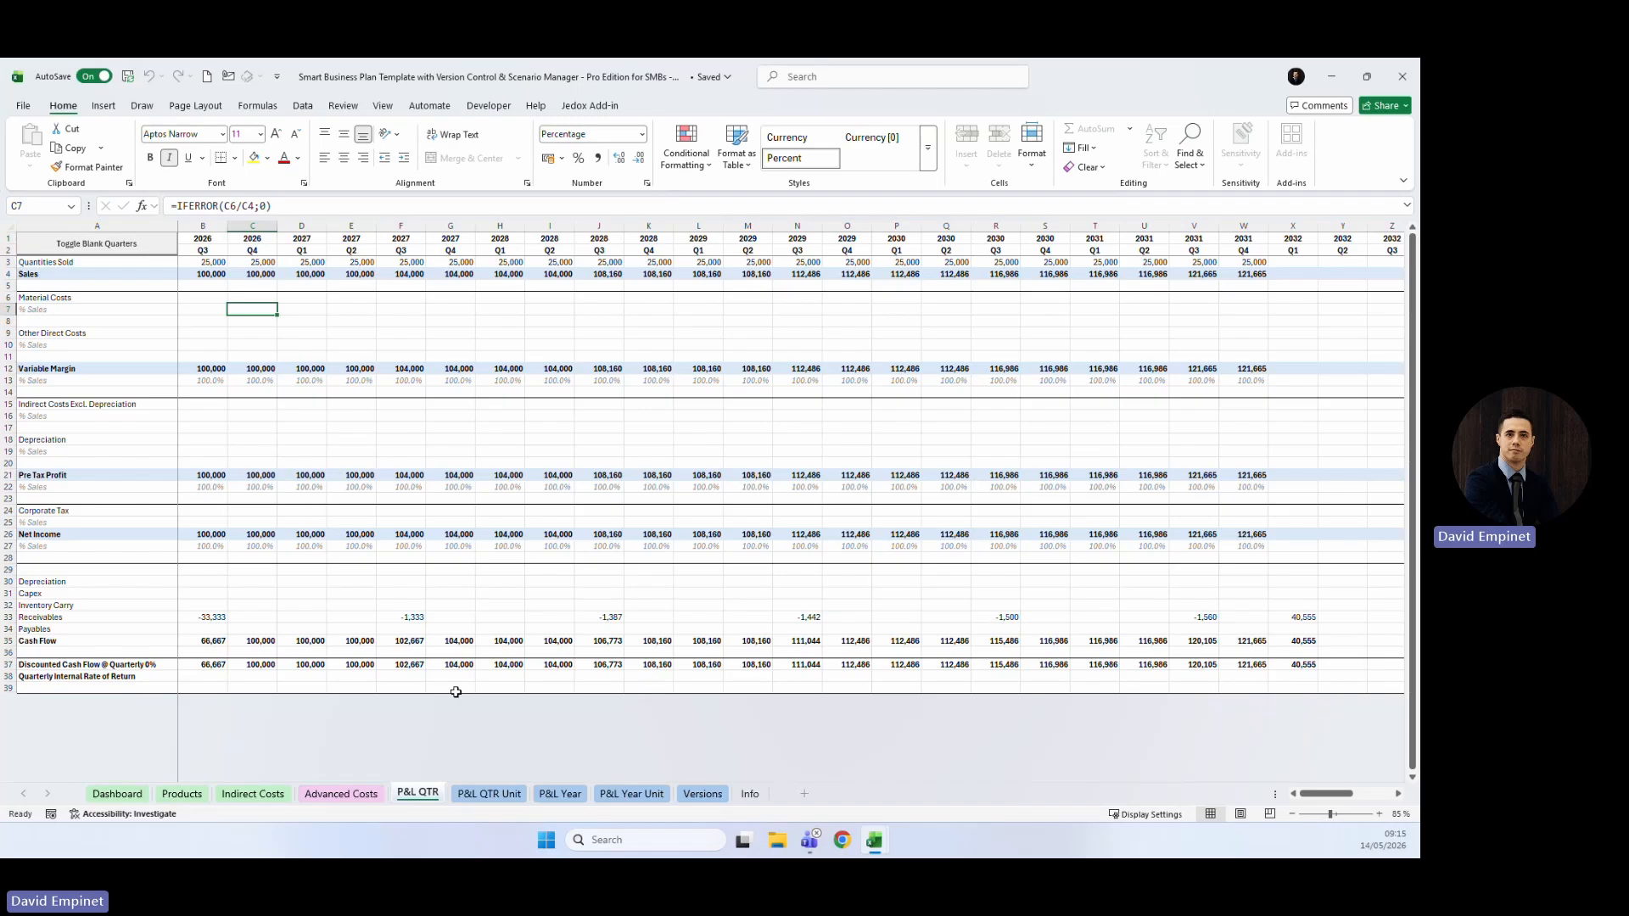
pyautogui.click(8, 262)
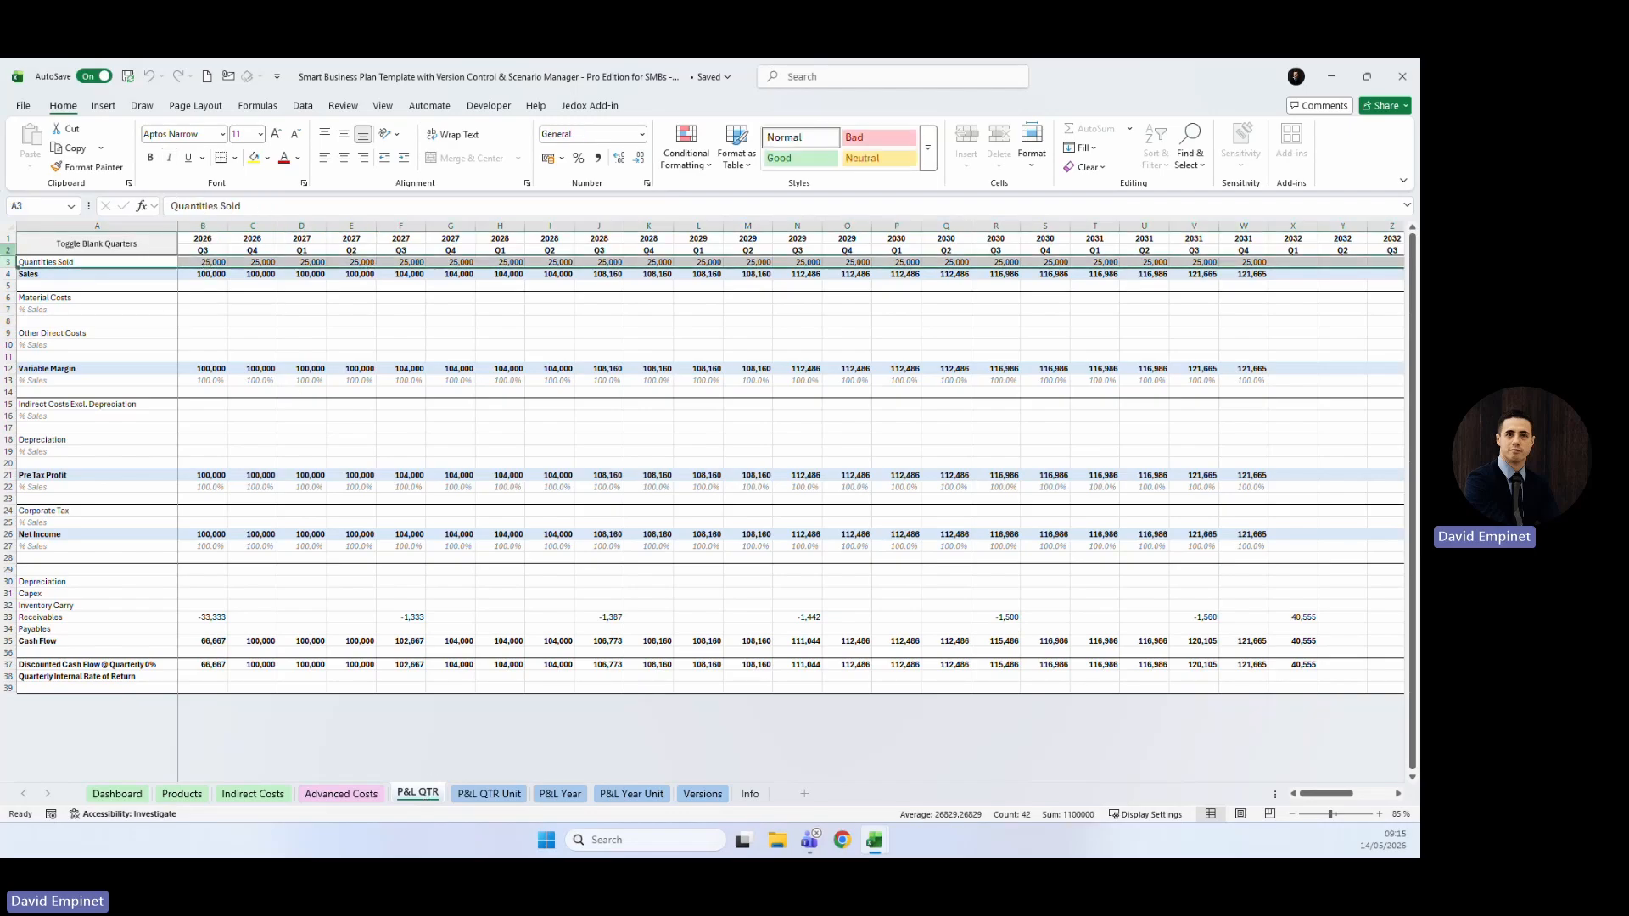
pyautogui.click(9, 286)
pyautogui.moveTo(206, 269); pyautogui.dragTo(1227, 266)
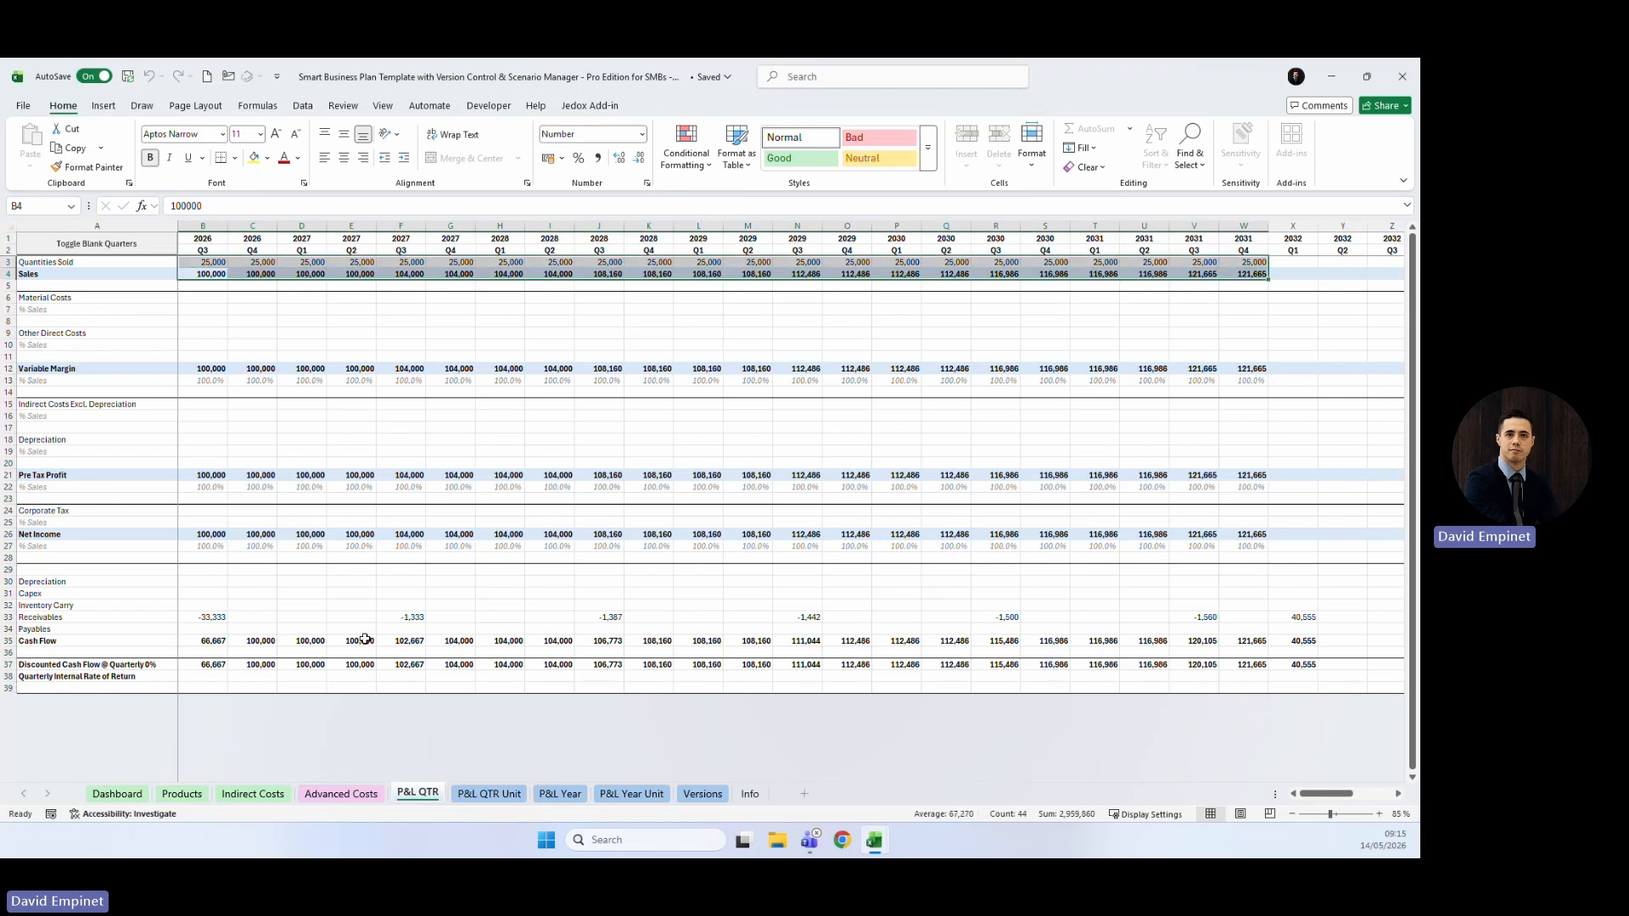
# Paste the material names Blank Circuit board, Common Resistor, Resistor 2, Common Capacitor, Integrated circuit, Soldering paste and Connector under the first product.
pyautogui.click(165, 794)
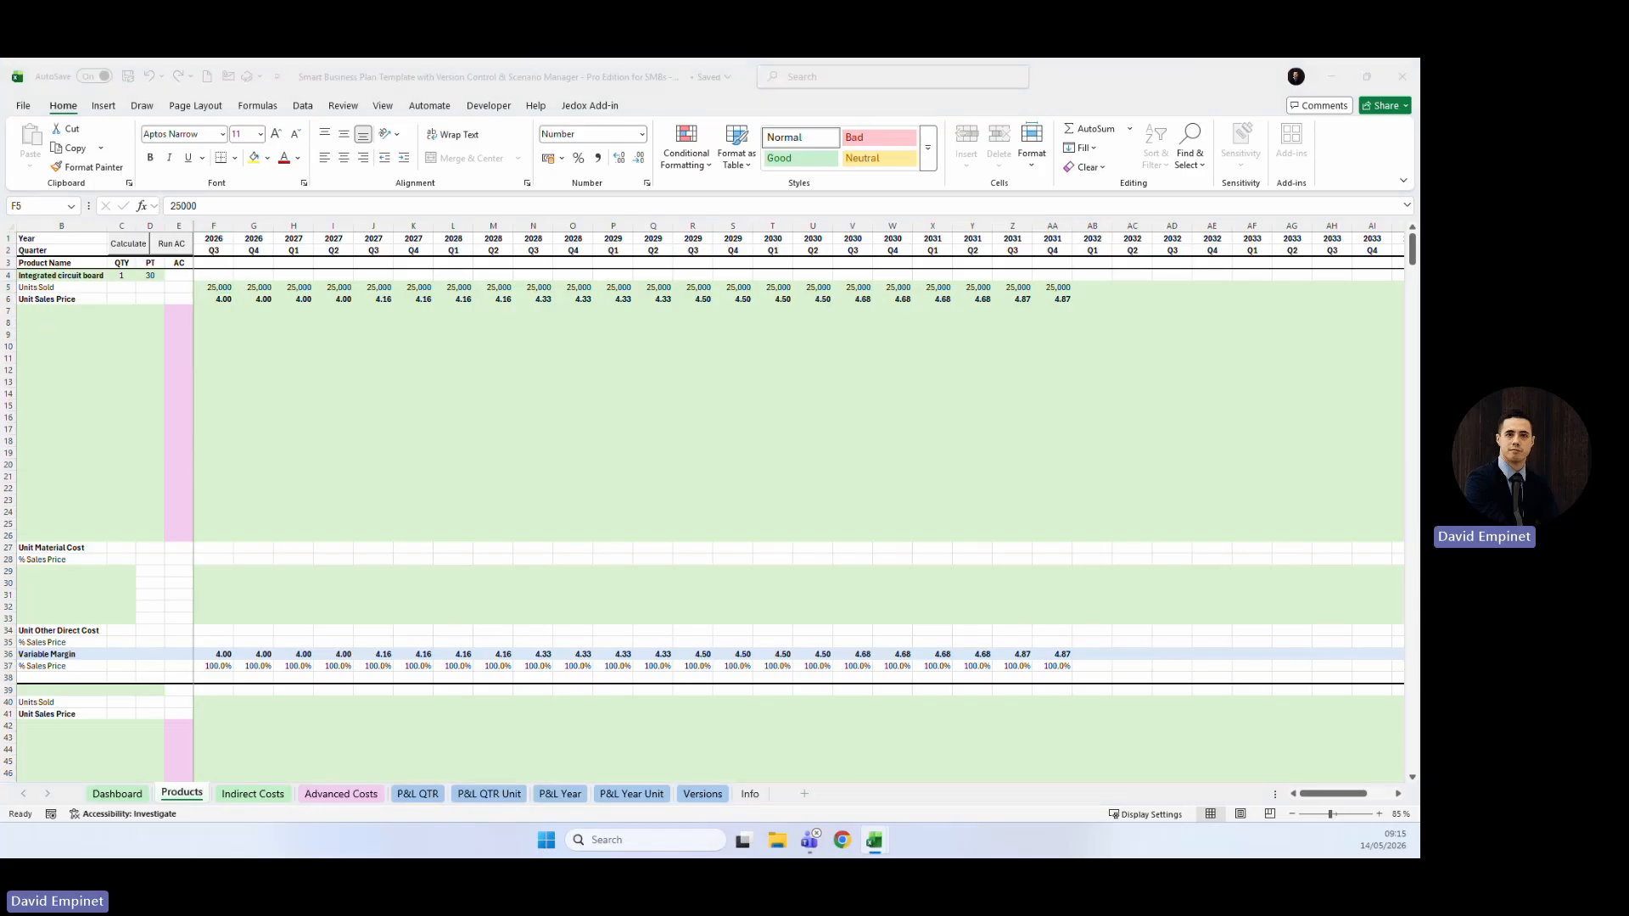
pyautogui.click(43, 310)
pyautogui.hotkey('ctrl', 'v')
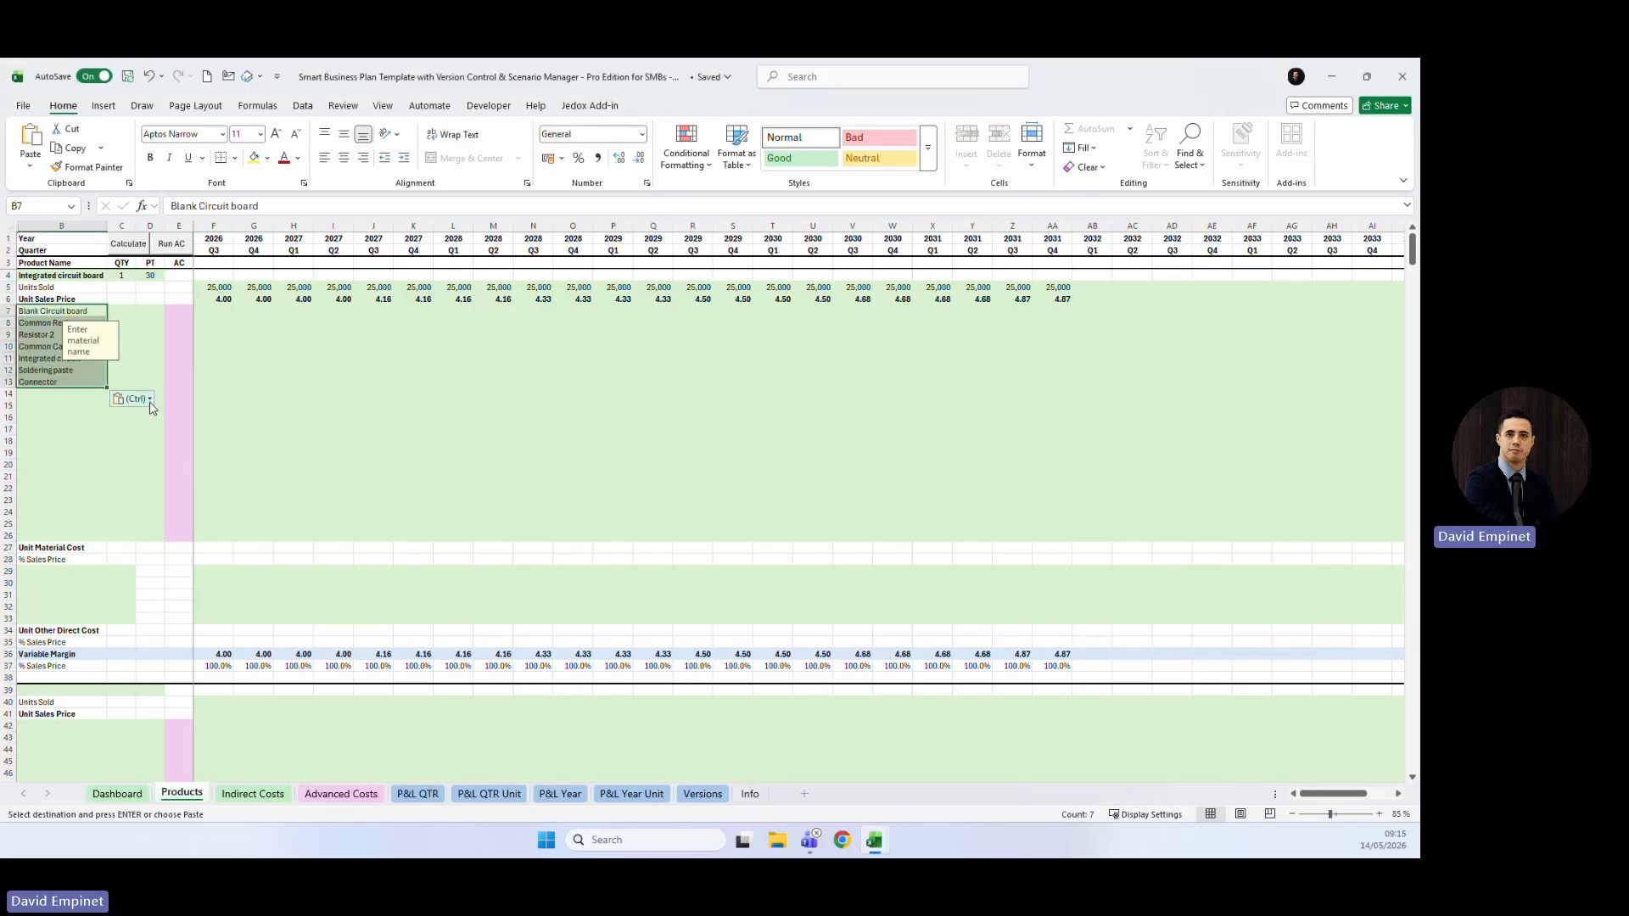
pyautogui.click(170, 382)
pyautogui.press('Escape')
# Set the quantity to 1 for each of the seven materials, from Blank Circuit board to Connector.
pyautogui.click(129, 310)
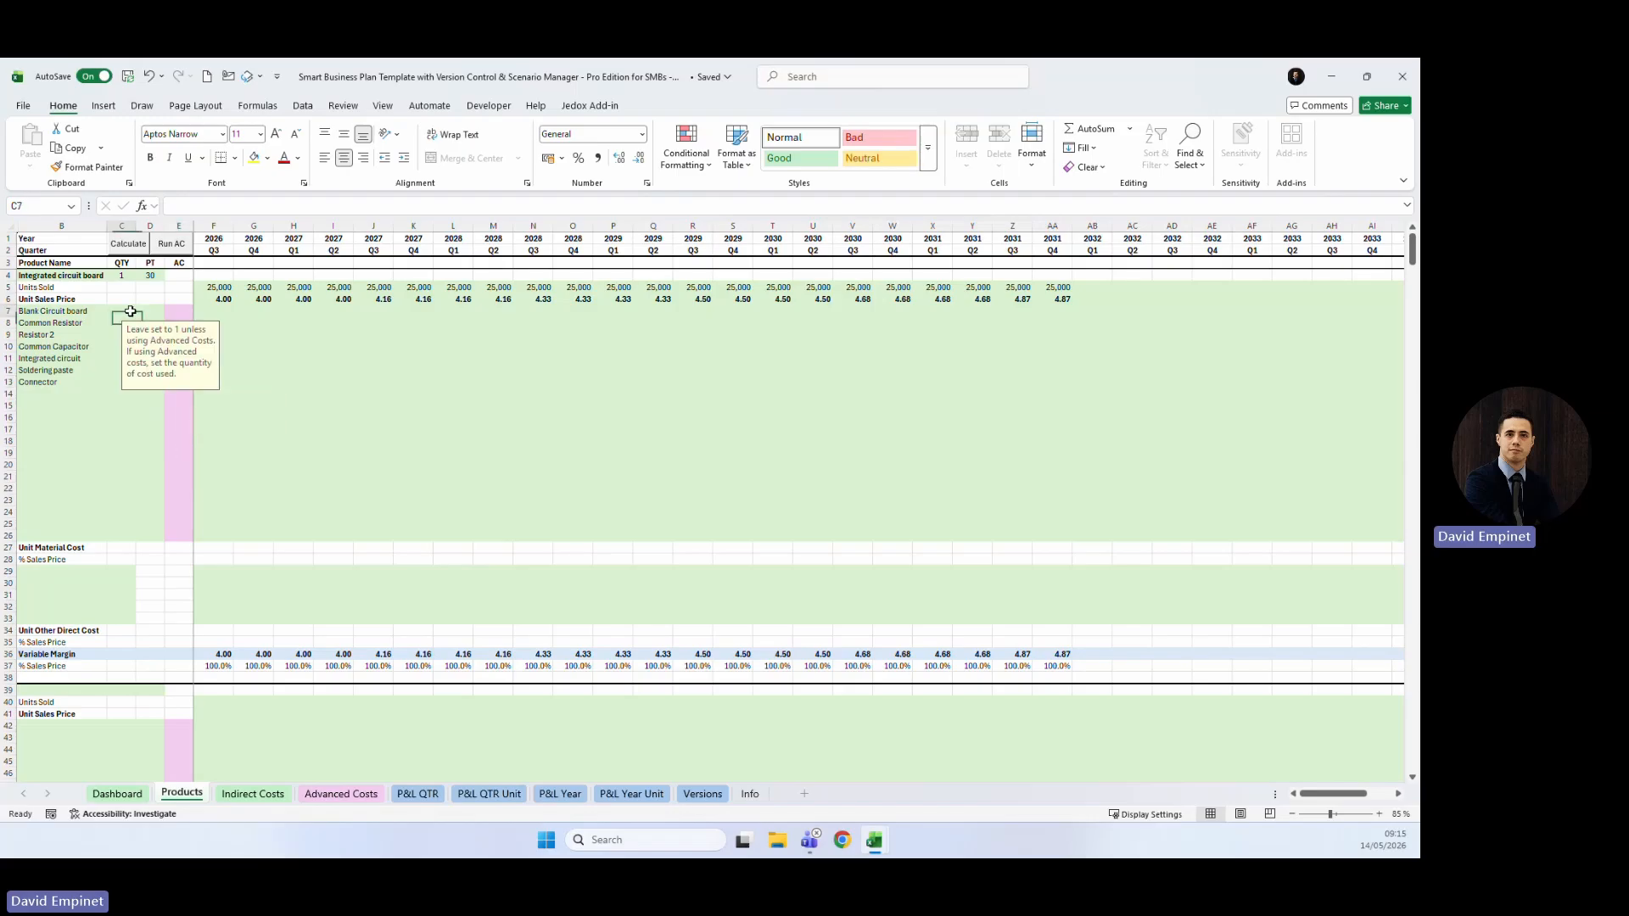
pyautogui.write('1')
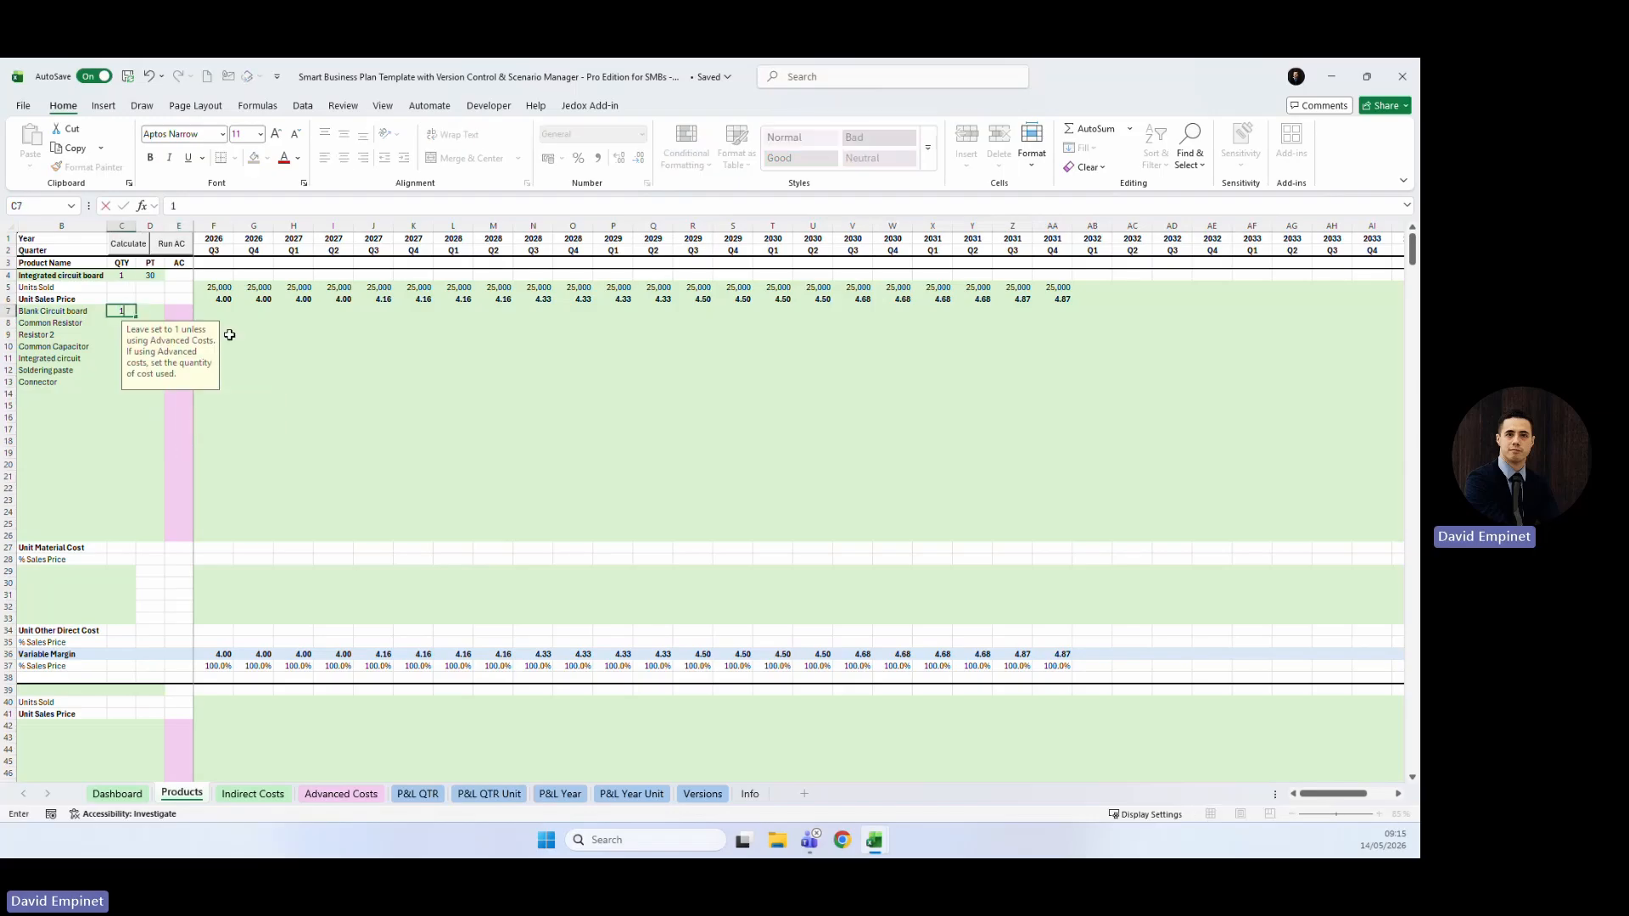
pyautogui.press('Return')
pyautogui.write('1')
pyautogui.press('Return')
pyautogui.write('1')
pyautogui.press('Return')
pyautogui.write('1')
pyautogui.press('Return')
pyautogui.write('1')
pyautogui.press('Return')
pyautogui.write('1')
pyautogui.press('Return')
pyautogui.write('1')
pyautogui.press('Return')
pyautogui.click(373, 511)
pyautogui.click(110, 326)
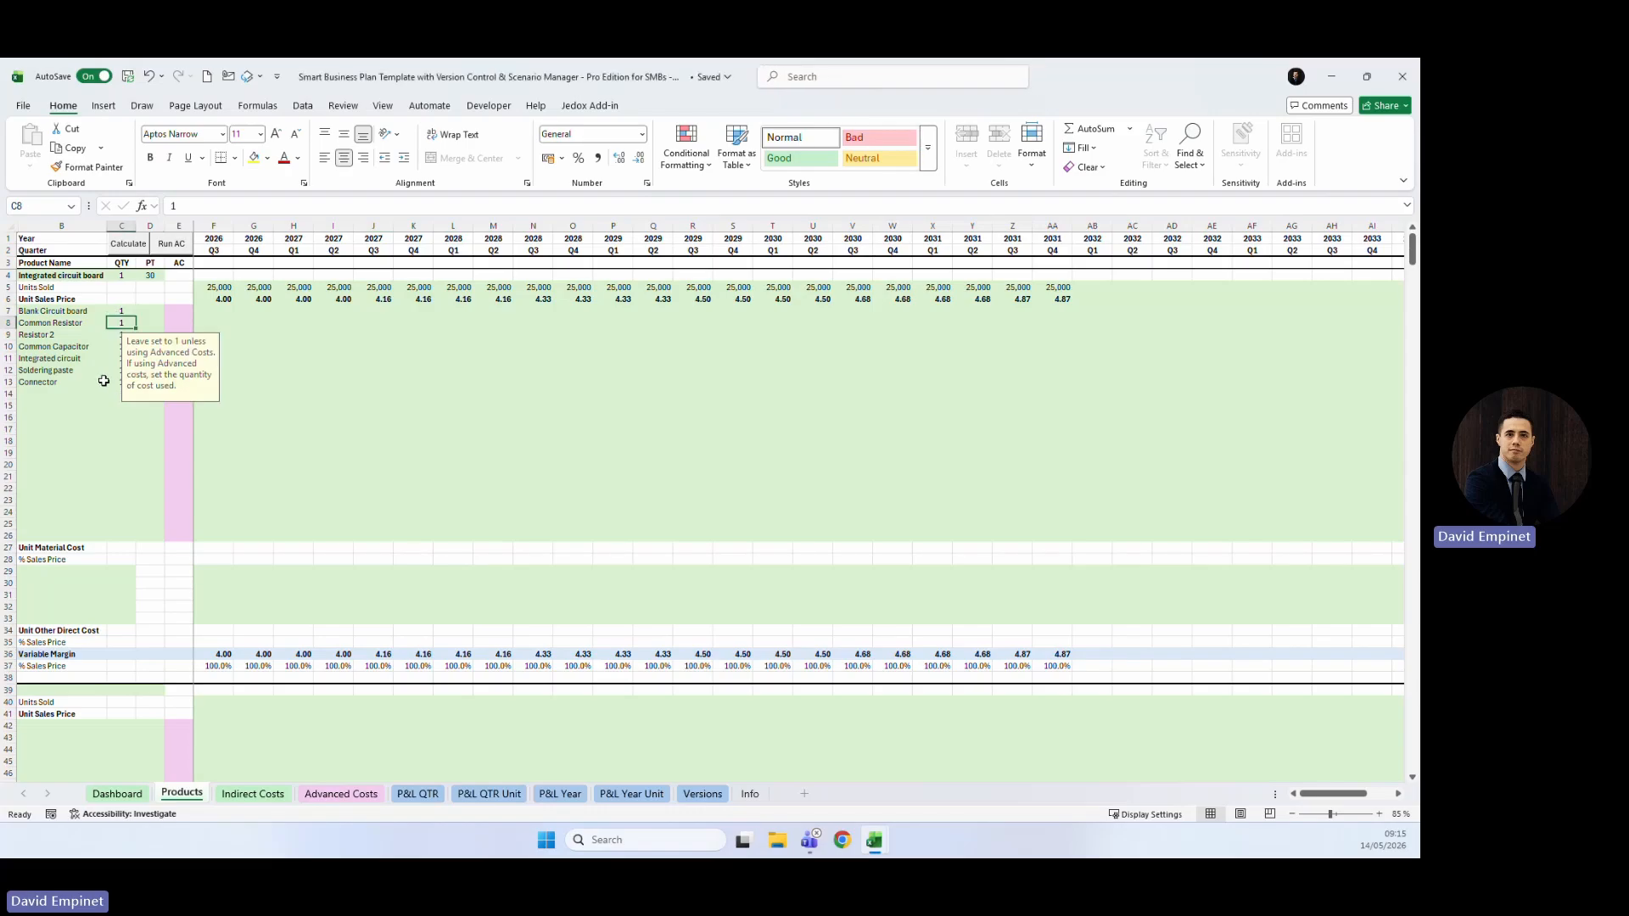
# Paste supplier payment terms of 35 days for the blank circuit board, 30 for soldering paste and connector, and 45 for the other materials.
pyautogui.click(152, 310)
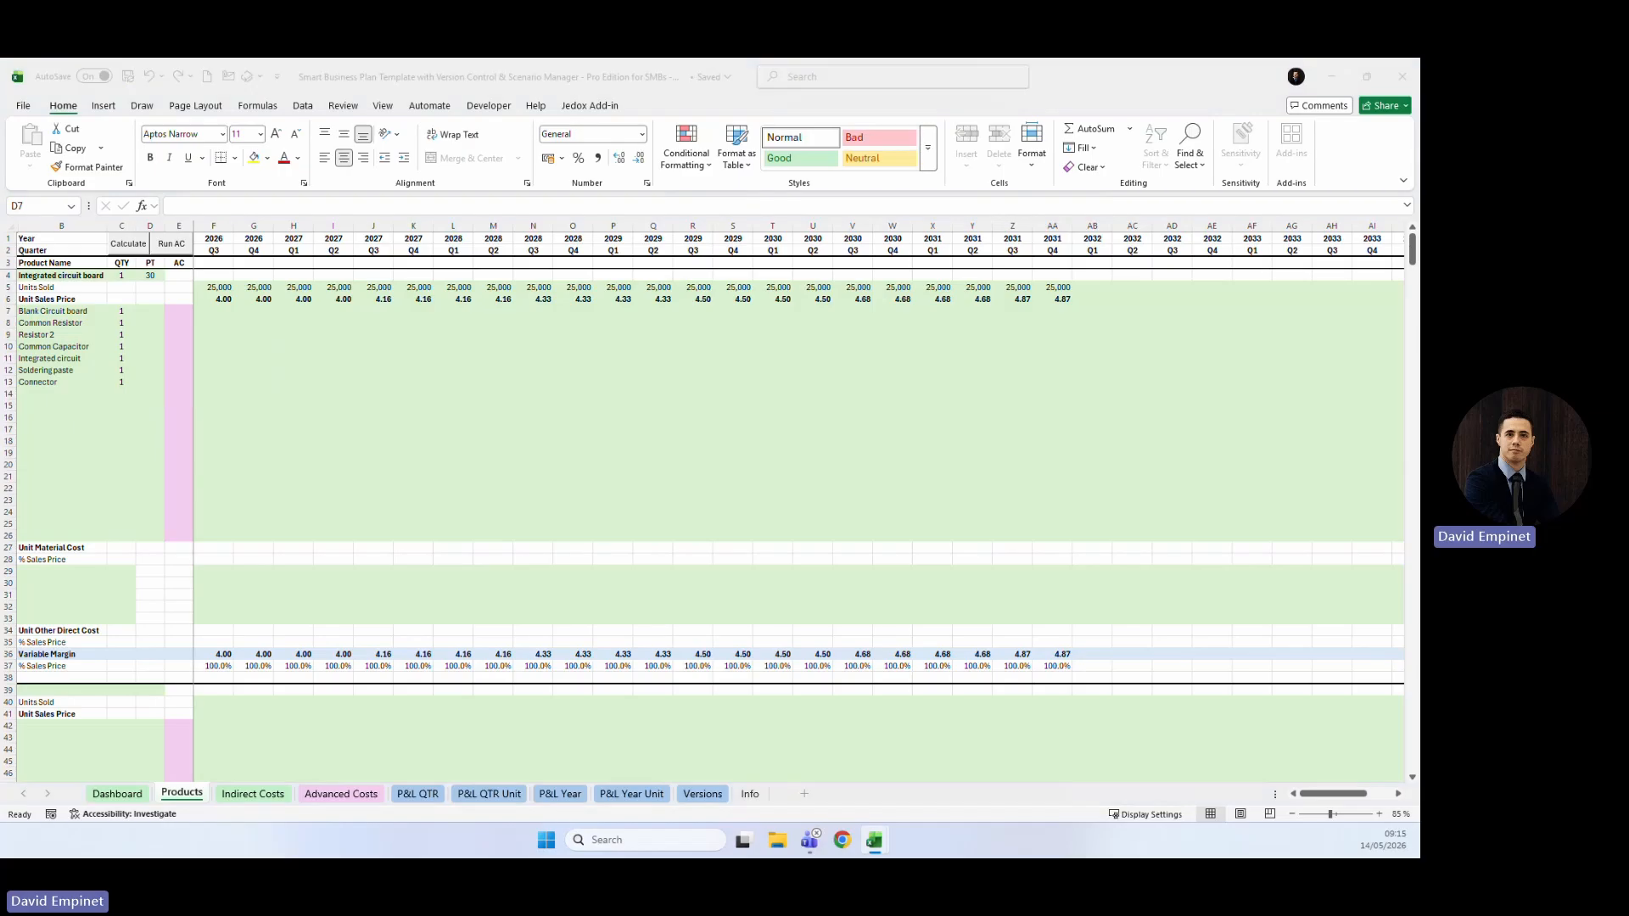
pyautogui.hotkey('ctrl', 'c')
pyautogui.click(155, 317)
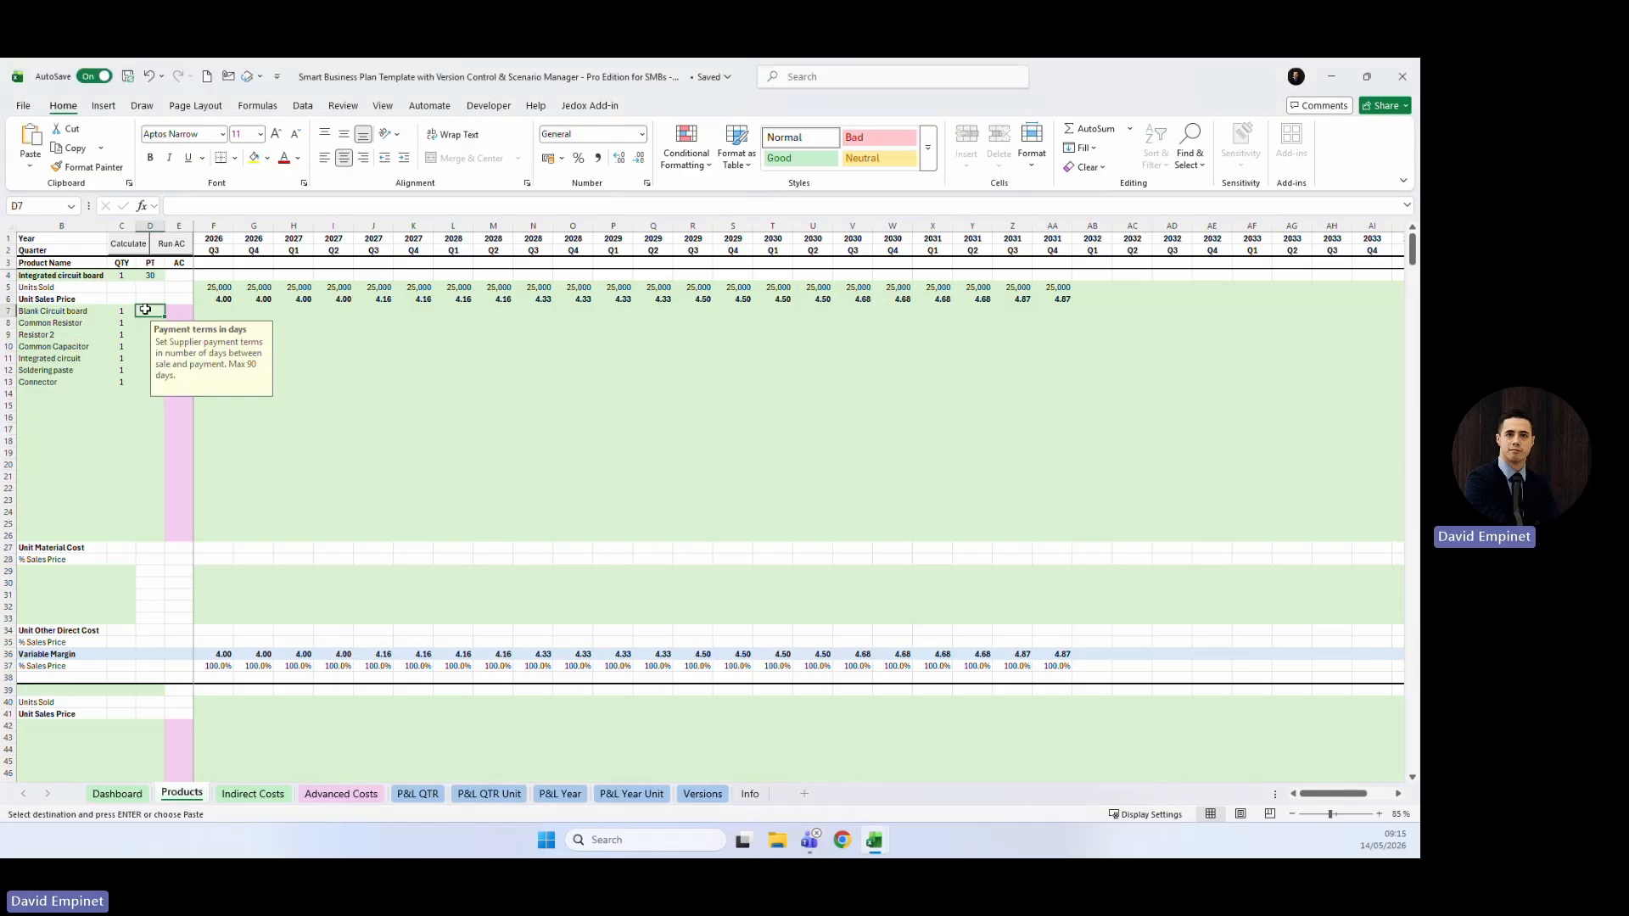
pyautogui.hotkey('ctrl', 'v')
# Paste the copied quarterly unit costs of all seven materials from 2026 Q3 to 2031 Q4, starting at 0.45 for the blank circuit board.
pyautogui.click(232, 313)
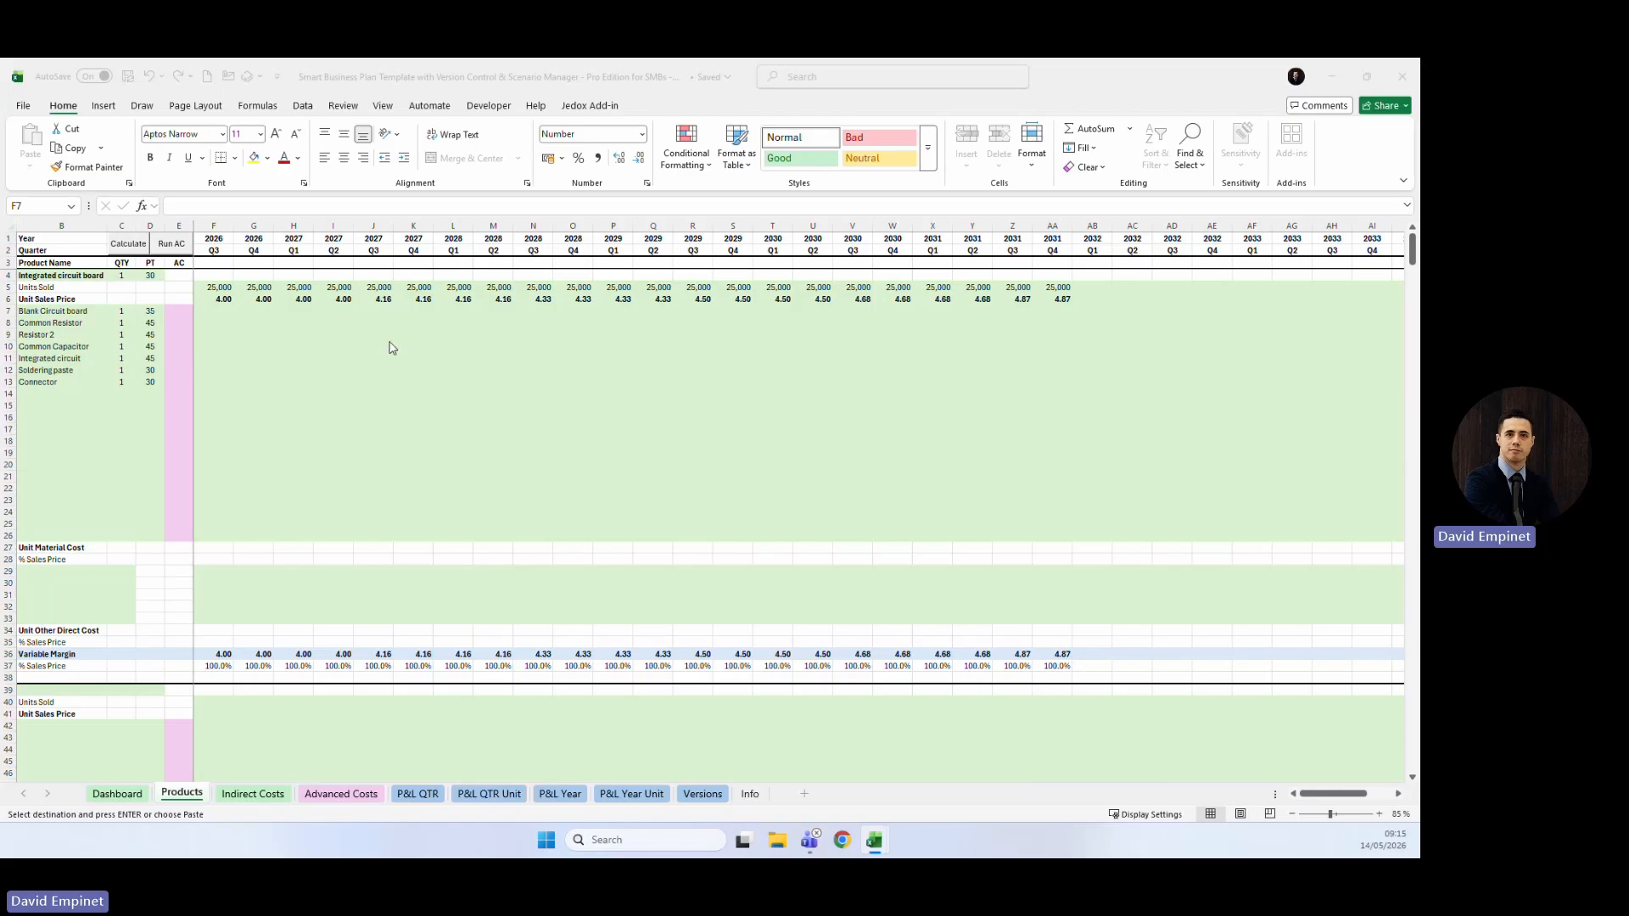
pyautogui.click(220, 312)
pyautogui.hotkey('ctrl', 'v')
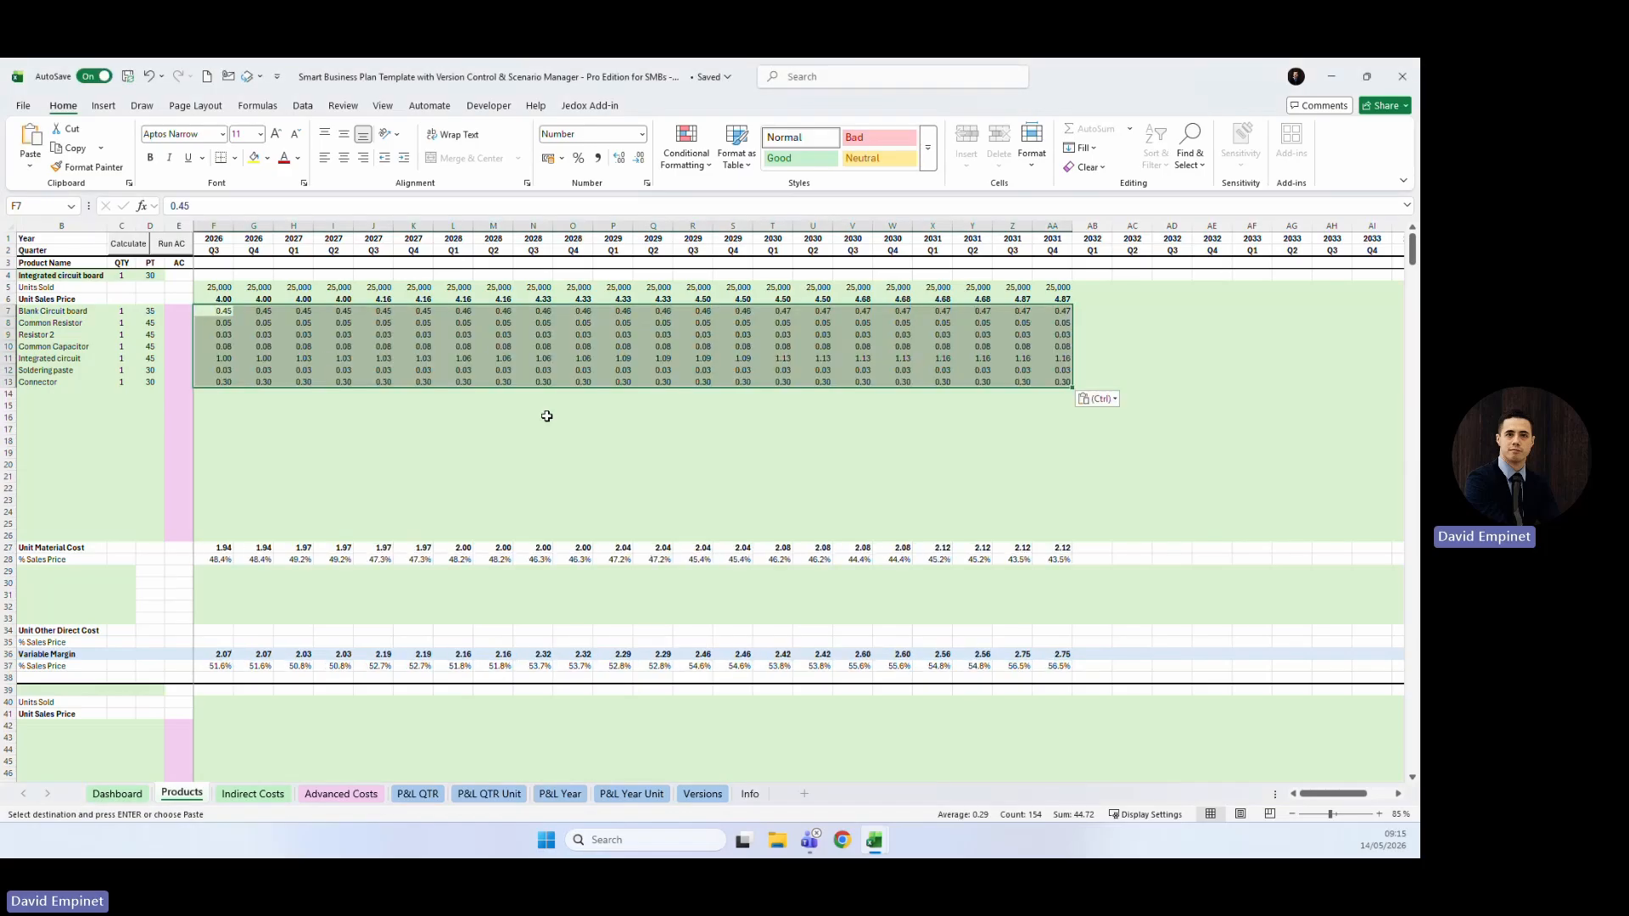
pyautogui.press('Escape')
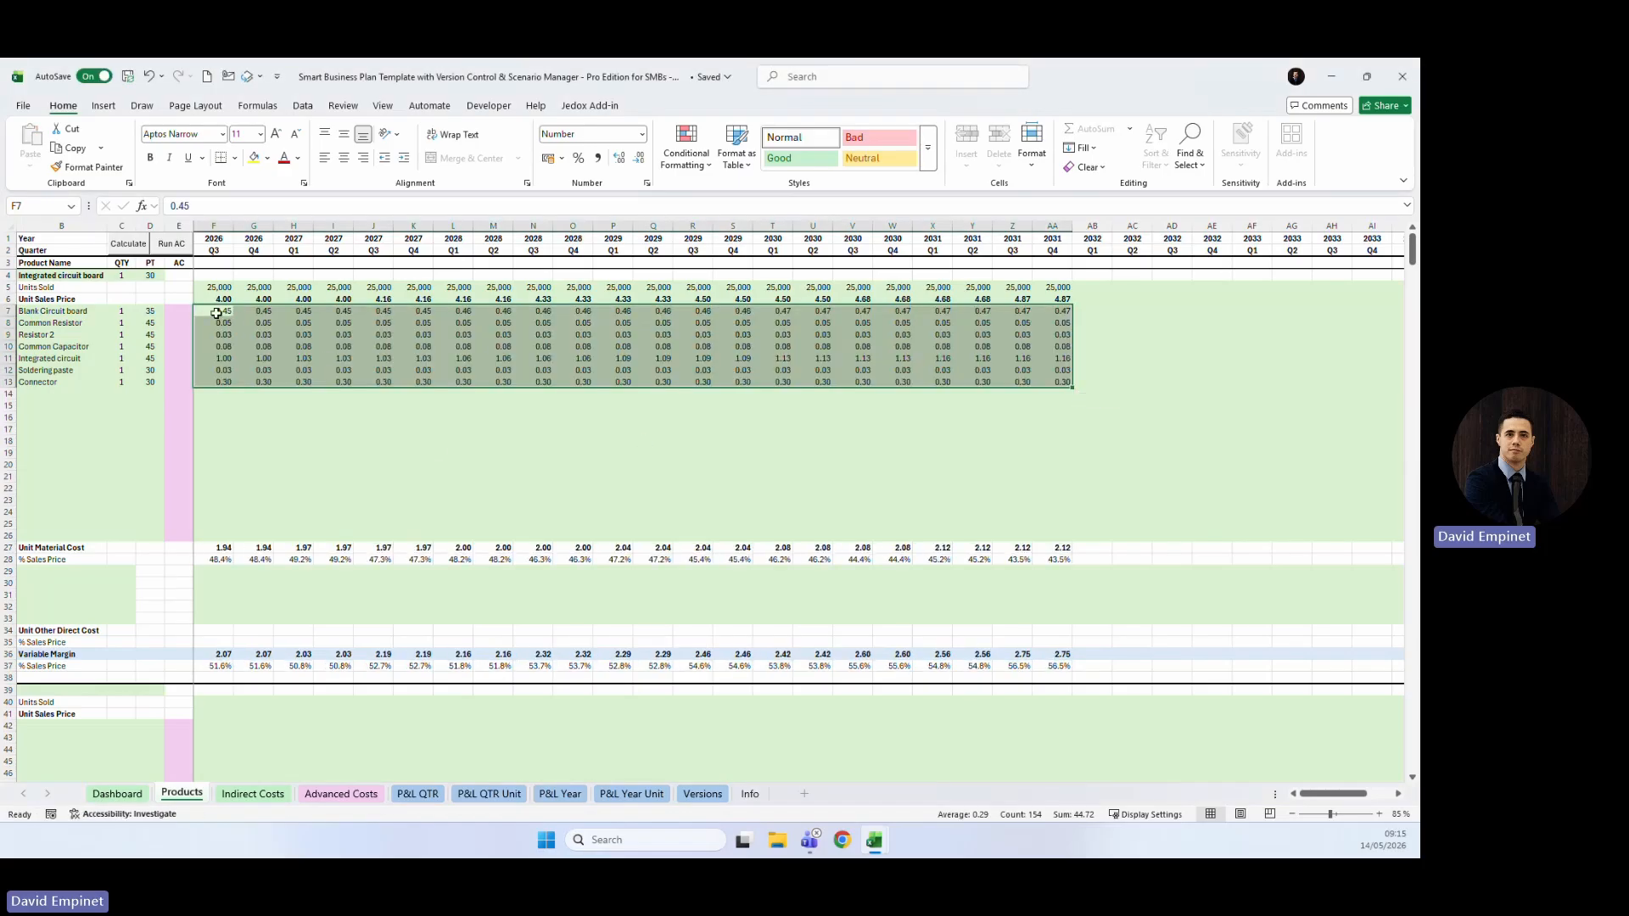
# Examine how the unit costs of the blank circuit board and the common resistor develop across the quarters.
pyautogui.click(216, 313)
pyautogui.press('Right')
pyautogui.press('Right')
pyautogui.press('Right')
pyautogui.press('Right')
pyautogui.press('Right')
pyautogui.press('Right')
pyautogui.press('Right')
pyautogui.press('Right')
pyautogui.press('Right')
pyautogui.press('Right')
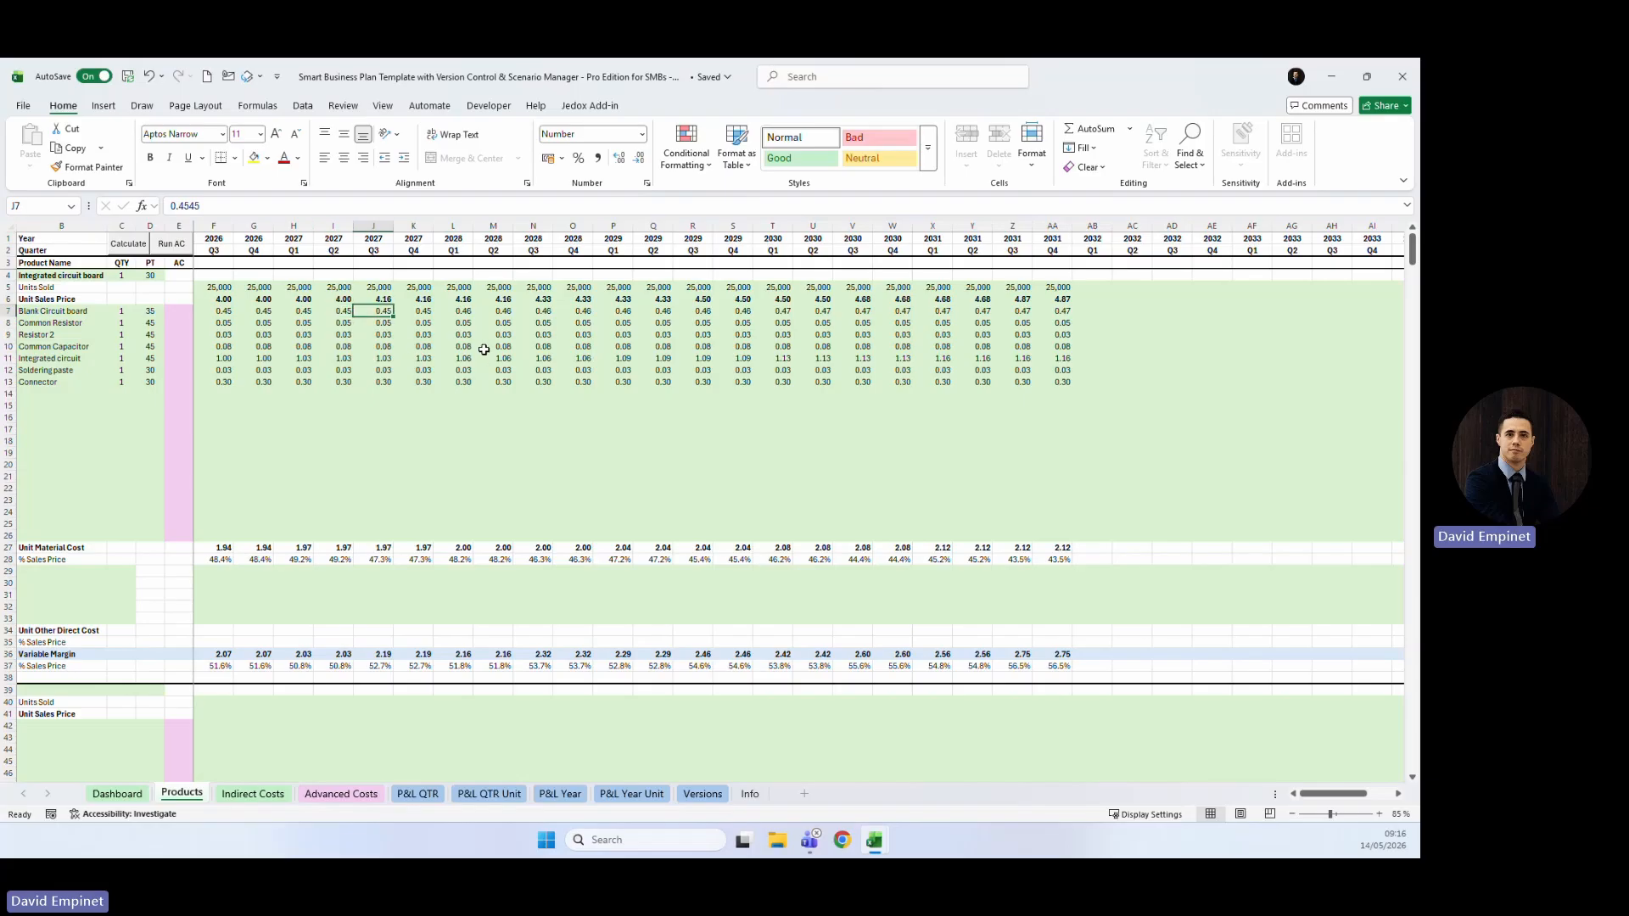
pyautogui.press('Right')
pyautogui.press('Right')
pyautogui.press('Right')
pyautogui.press('Right')
pyautogui.press('Right')
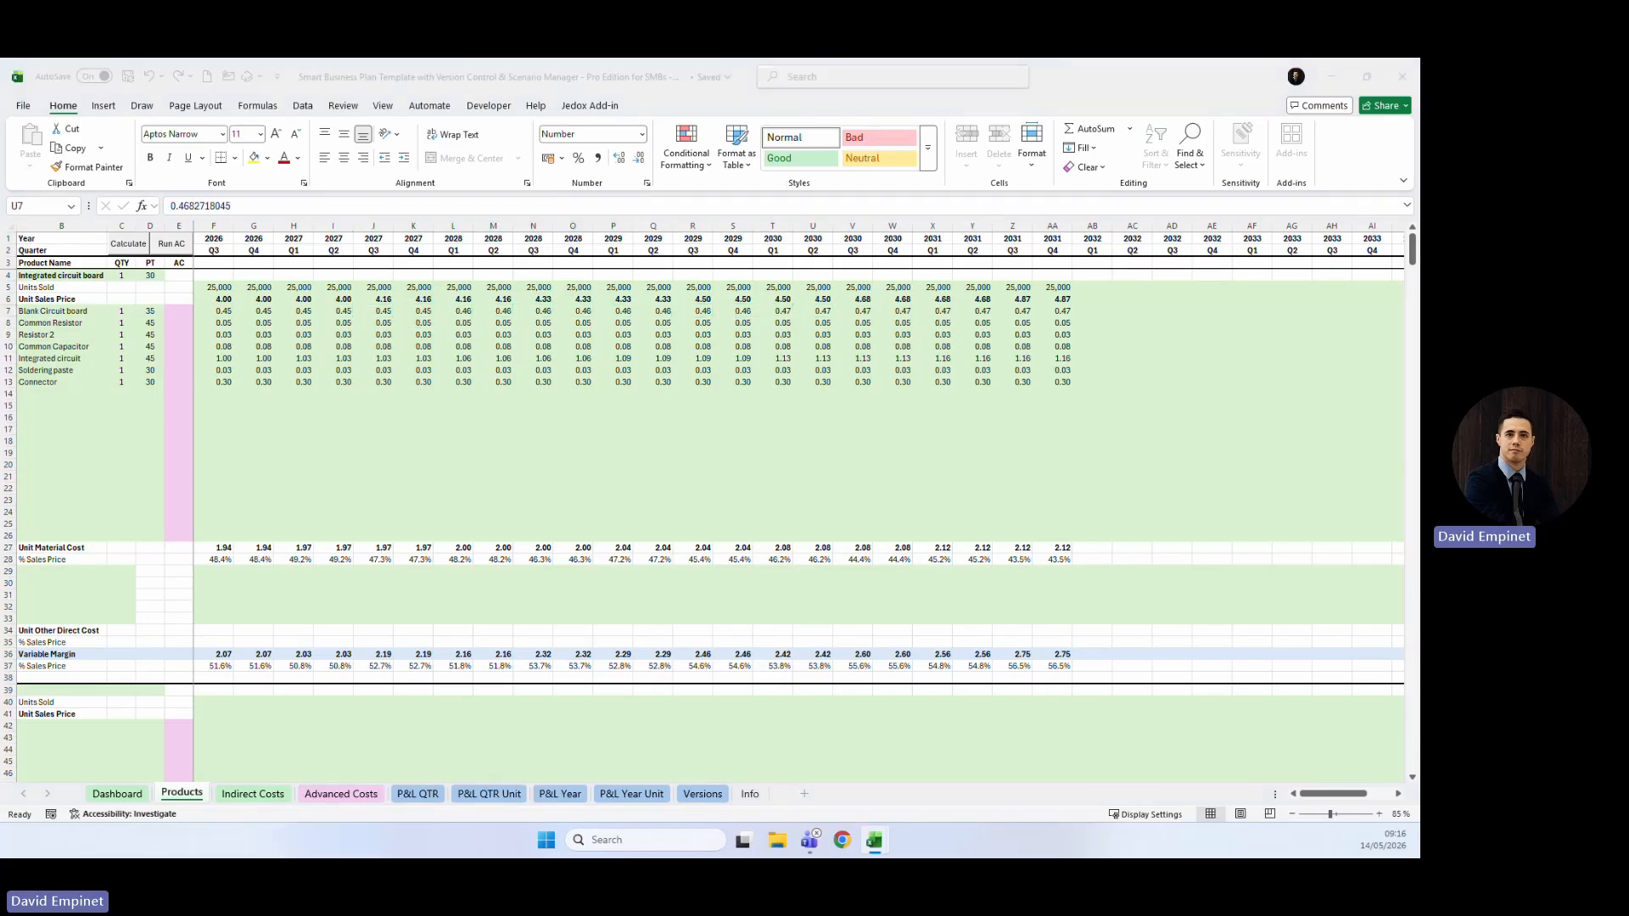
pyautogui.click(421, 326)
pyautogui.click(504, 326)
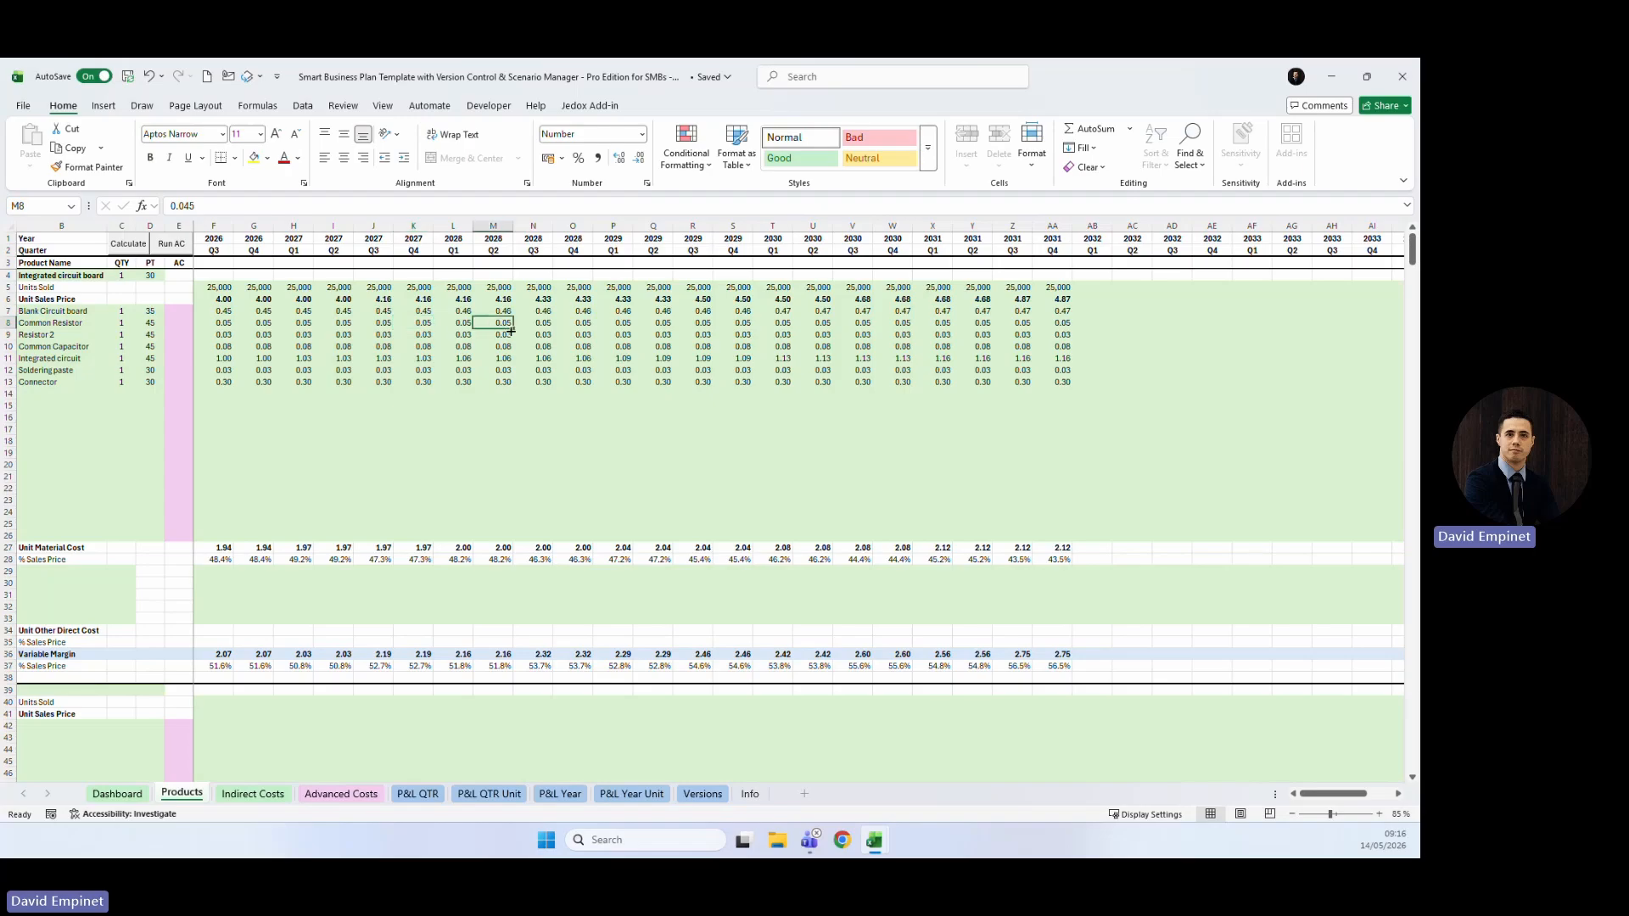
# Examine the integrated circuit's quarterly unit cost formulas, including the yearly increases, and compare them with the other material costs.
pyautogui.click(457, 359)
pyautogui.click(583, 298)
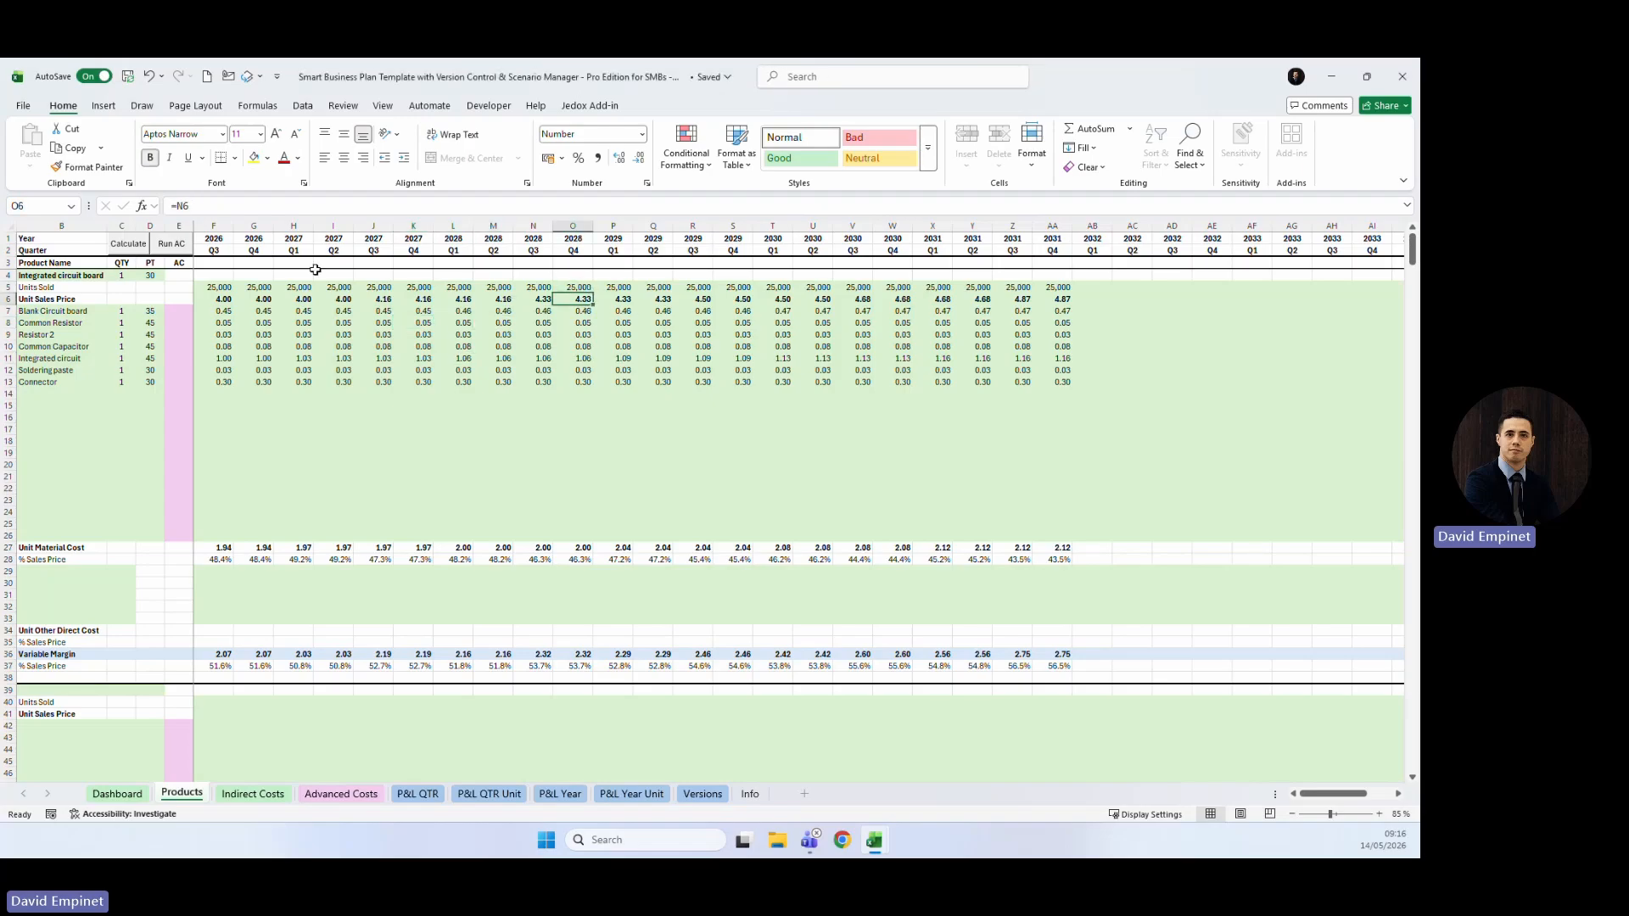
pyautogui.click(456, 295)
pyautogui.click(382, 356)
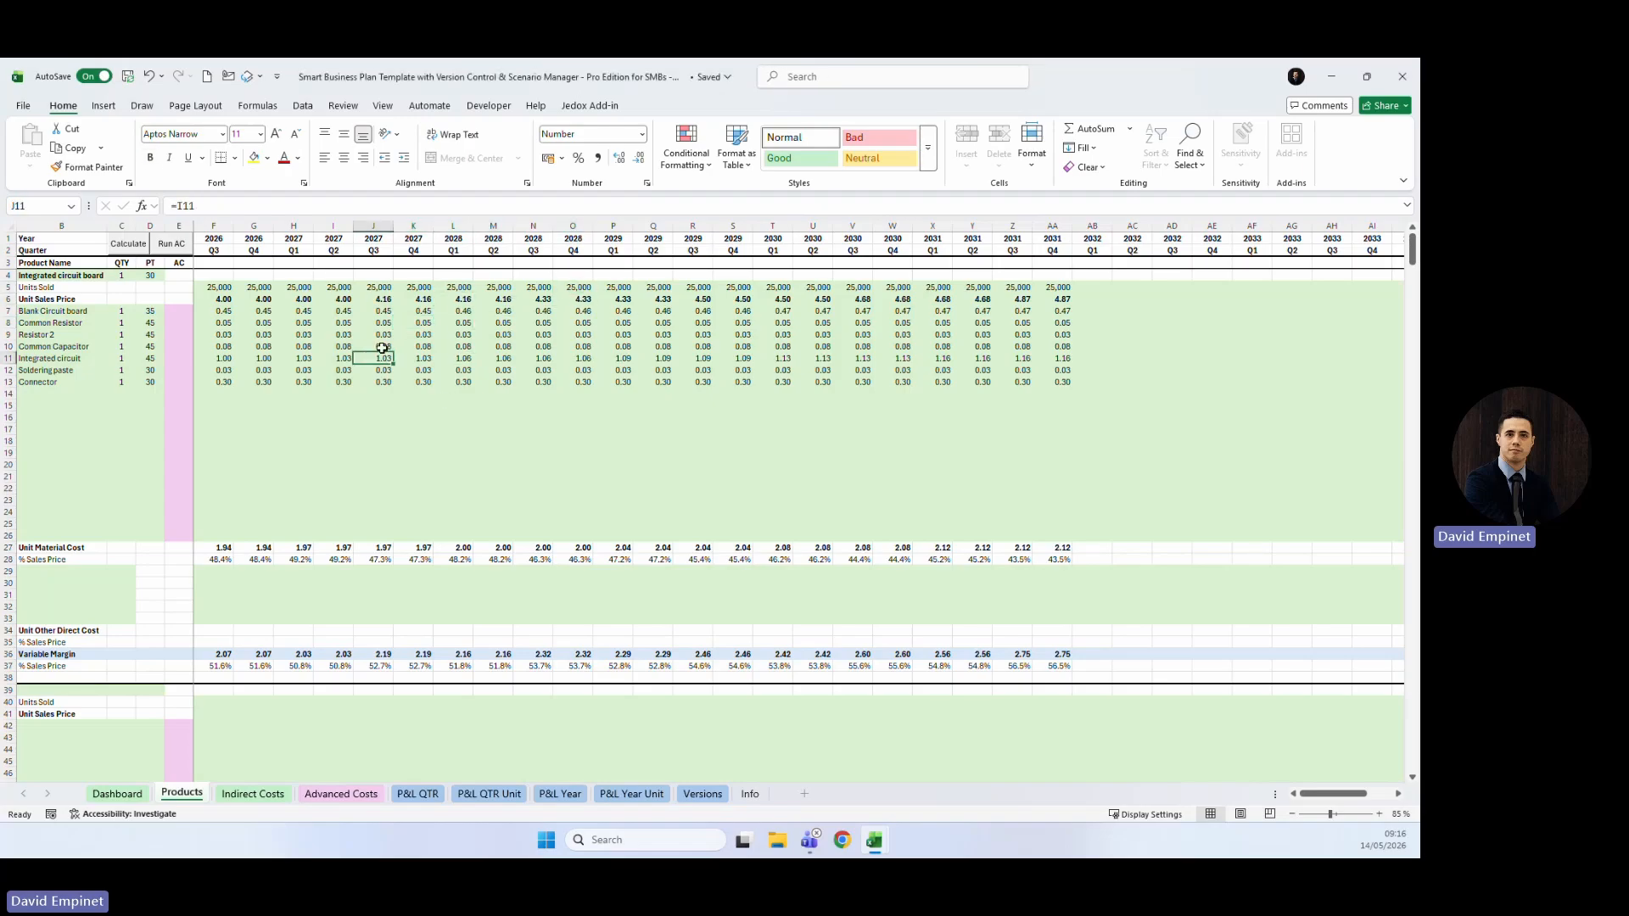
pyautogui.press('Up')
pyautogui.press('Down')
pyautogui.press('Left')
pyautogui.press('Left')
pyautogui.press('Left')
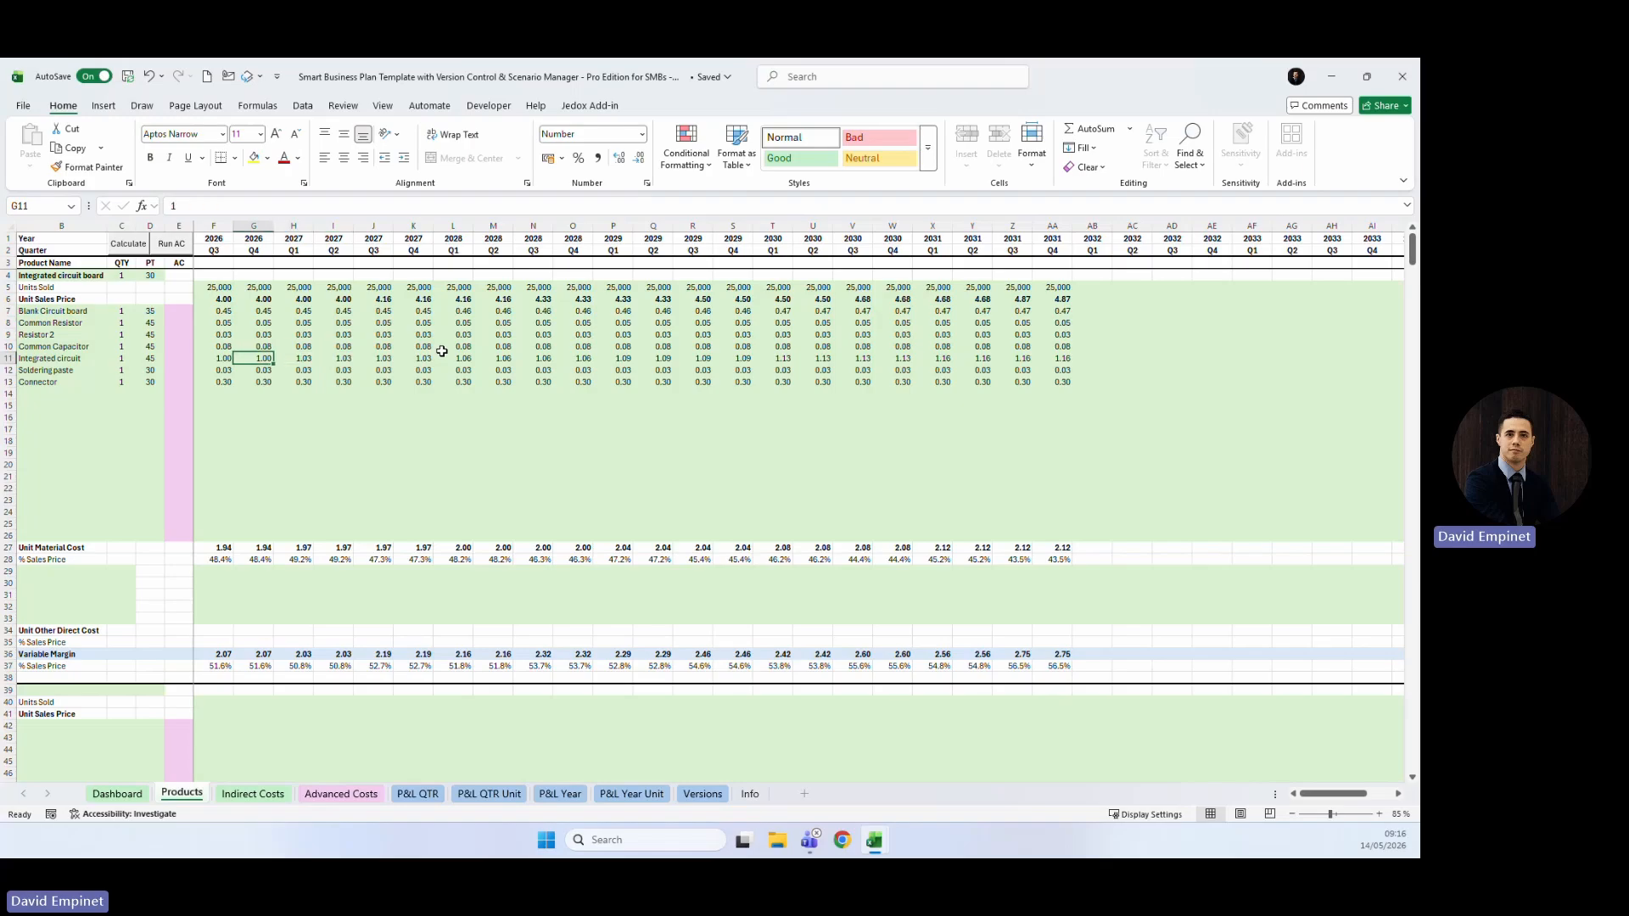
pyautogui.press('Right')
pyautogui.press('Left')
pyautogui.press('Left')
pyautogui.press('Right')
pyautogui.press('Right')
pyautogui.press('Right')
pyautogui.press('Right')
pyautogui.press('Right')
pyautogui.press('Right')
pyautogui.press('Right')
pyautogui.press('Right')
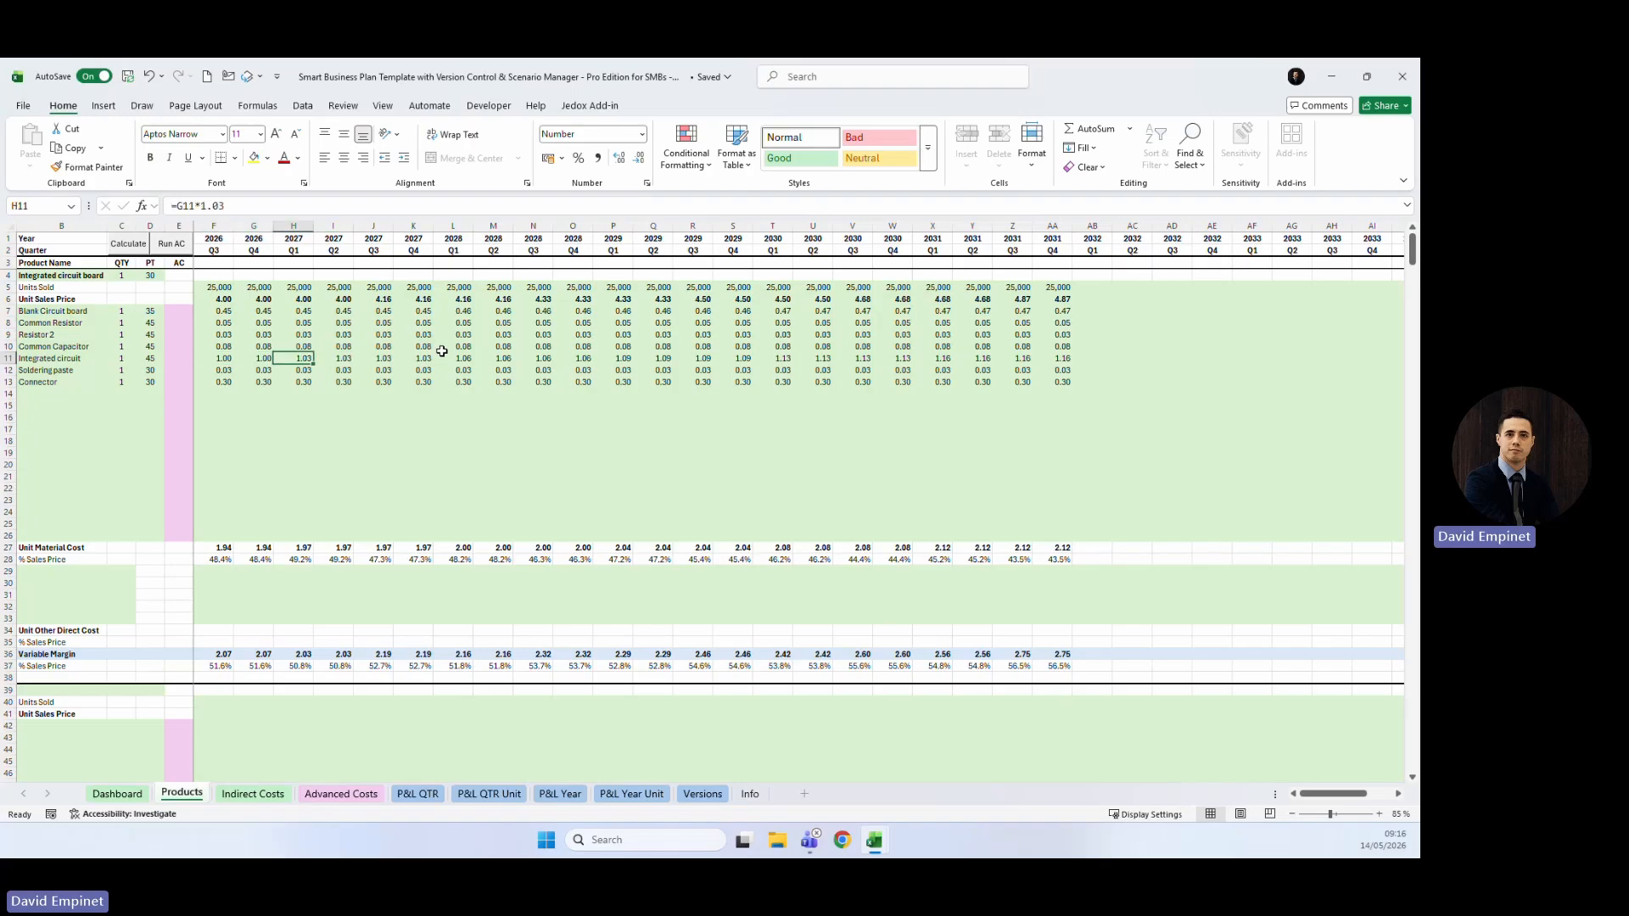
pyautogui.press('Right')
pyautogui.press('Right')
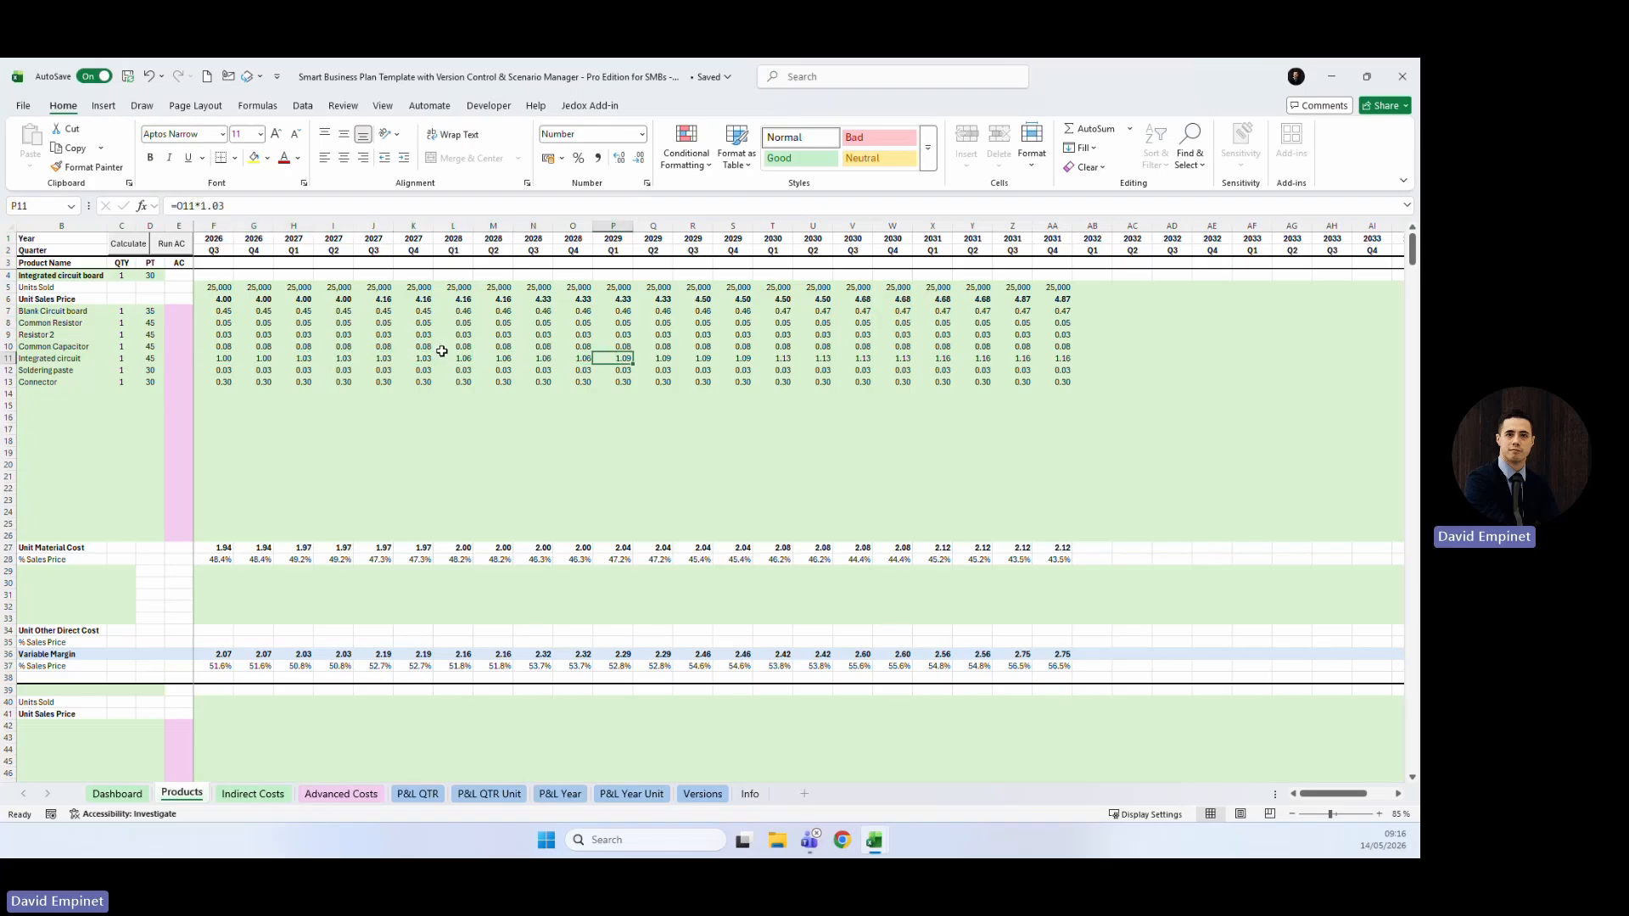
pyautogui.click(413, 441)
pyautogui.click(303, 336)
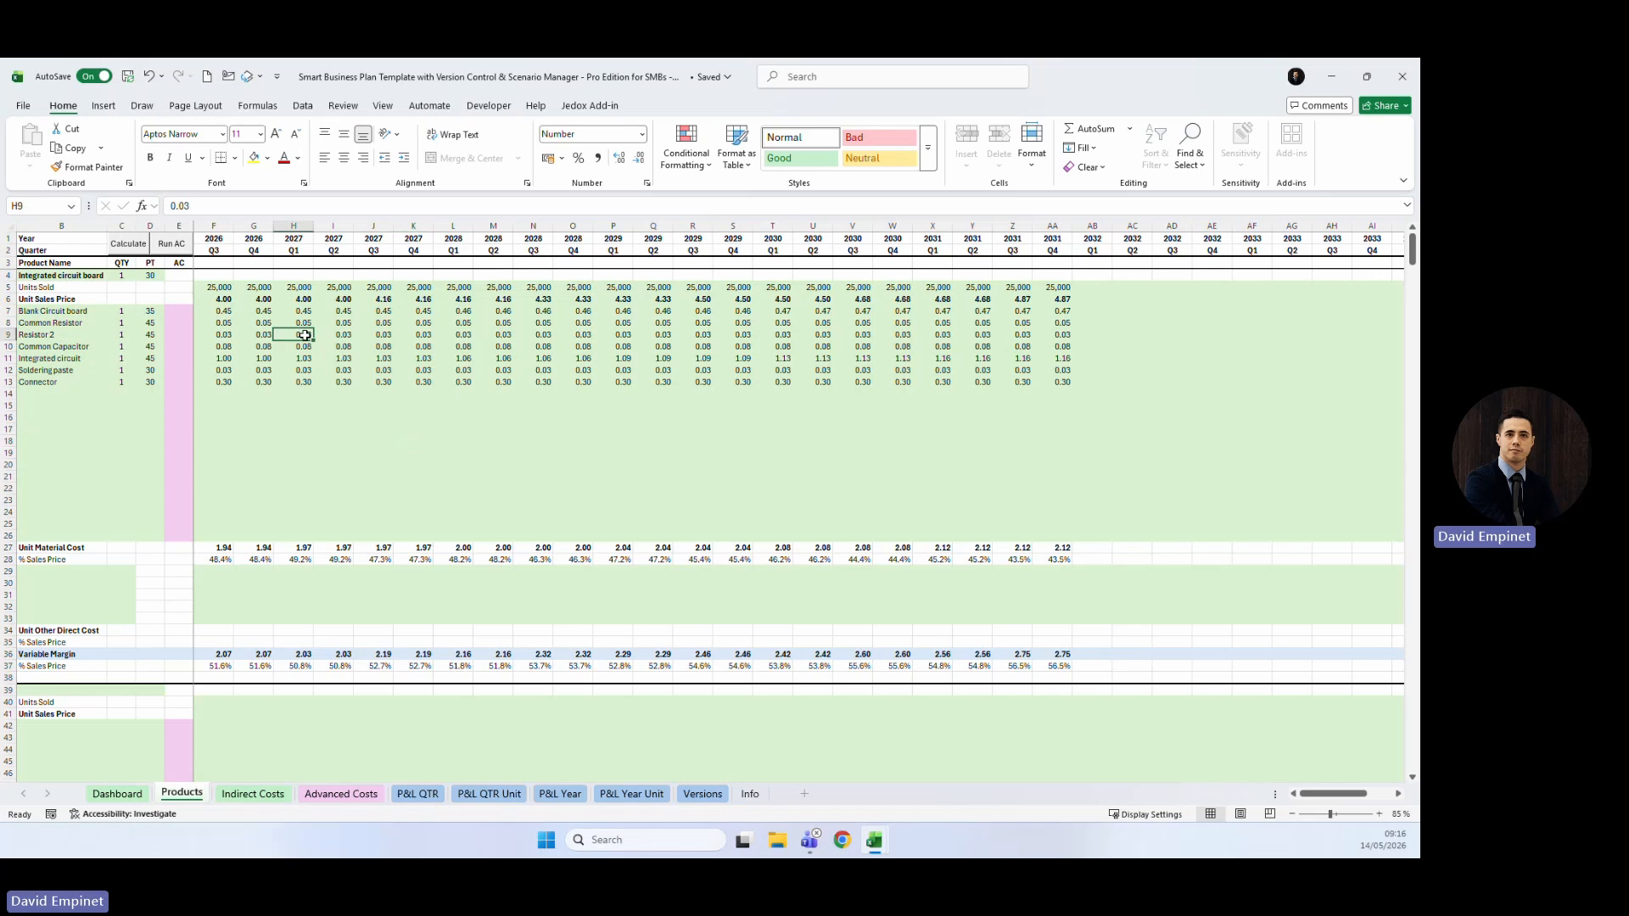
pyautogui.click(441, 392)
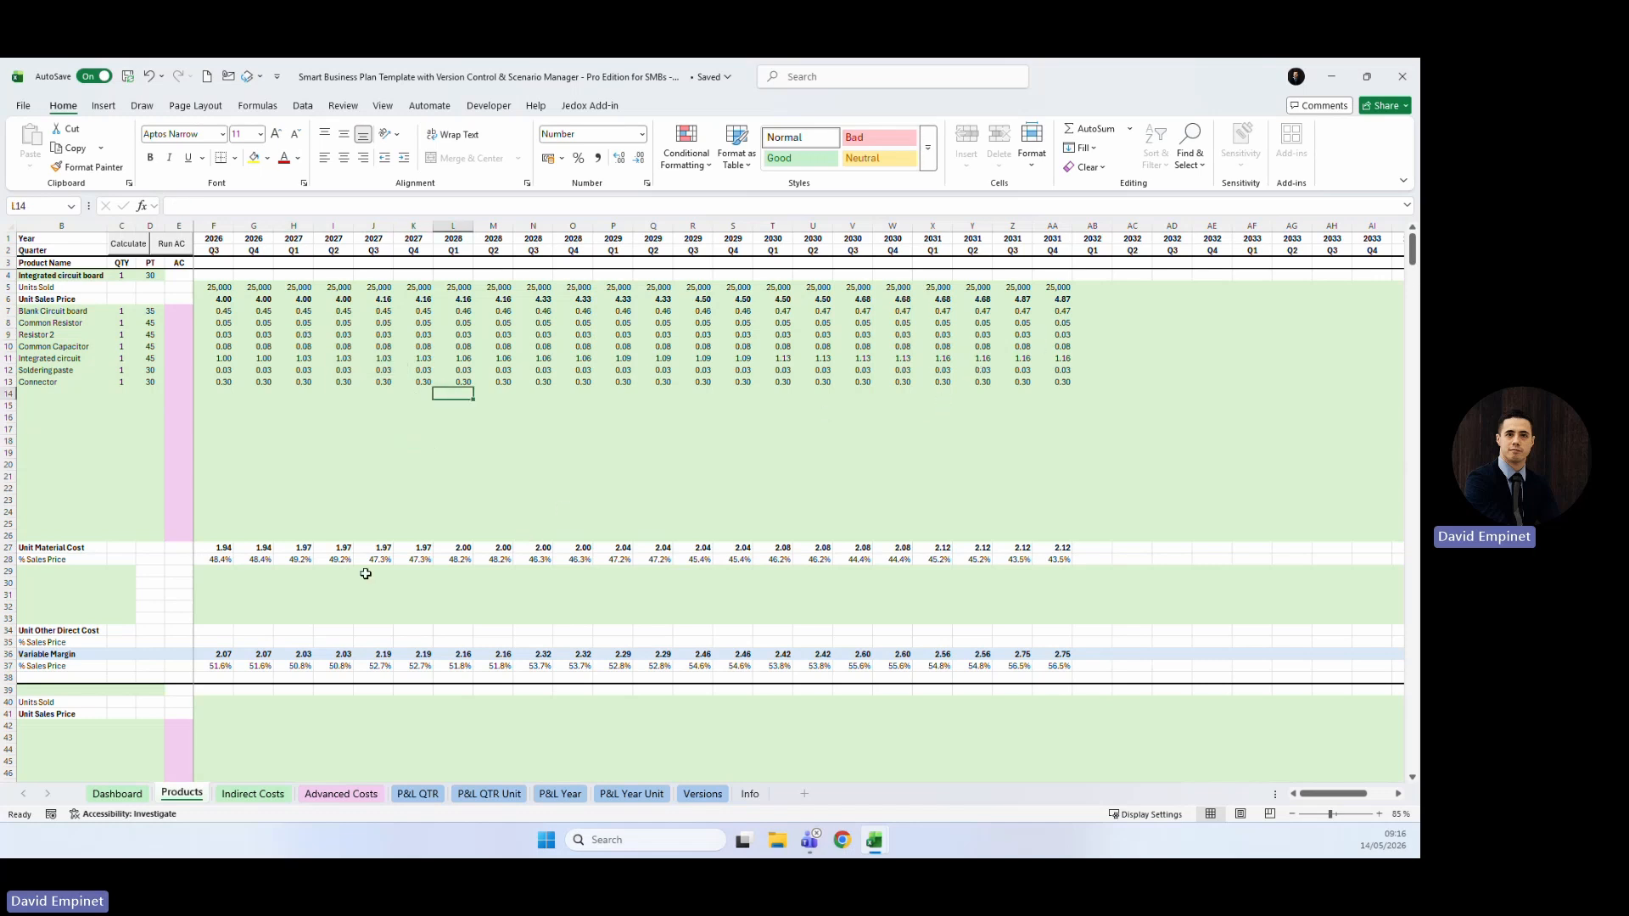
# Review the unit material cost and its percentage of the sales price across 2026 Q3 to 2031 Q4.
pyautogui.moveTo(219, 549); pyautogui.dragTo(1060, 560)
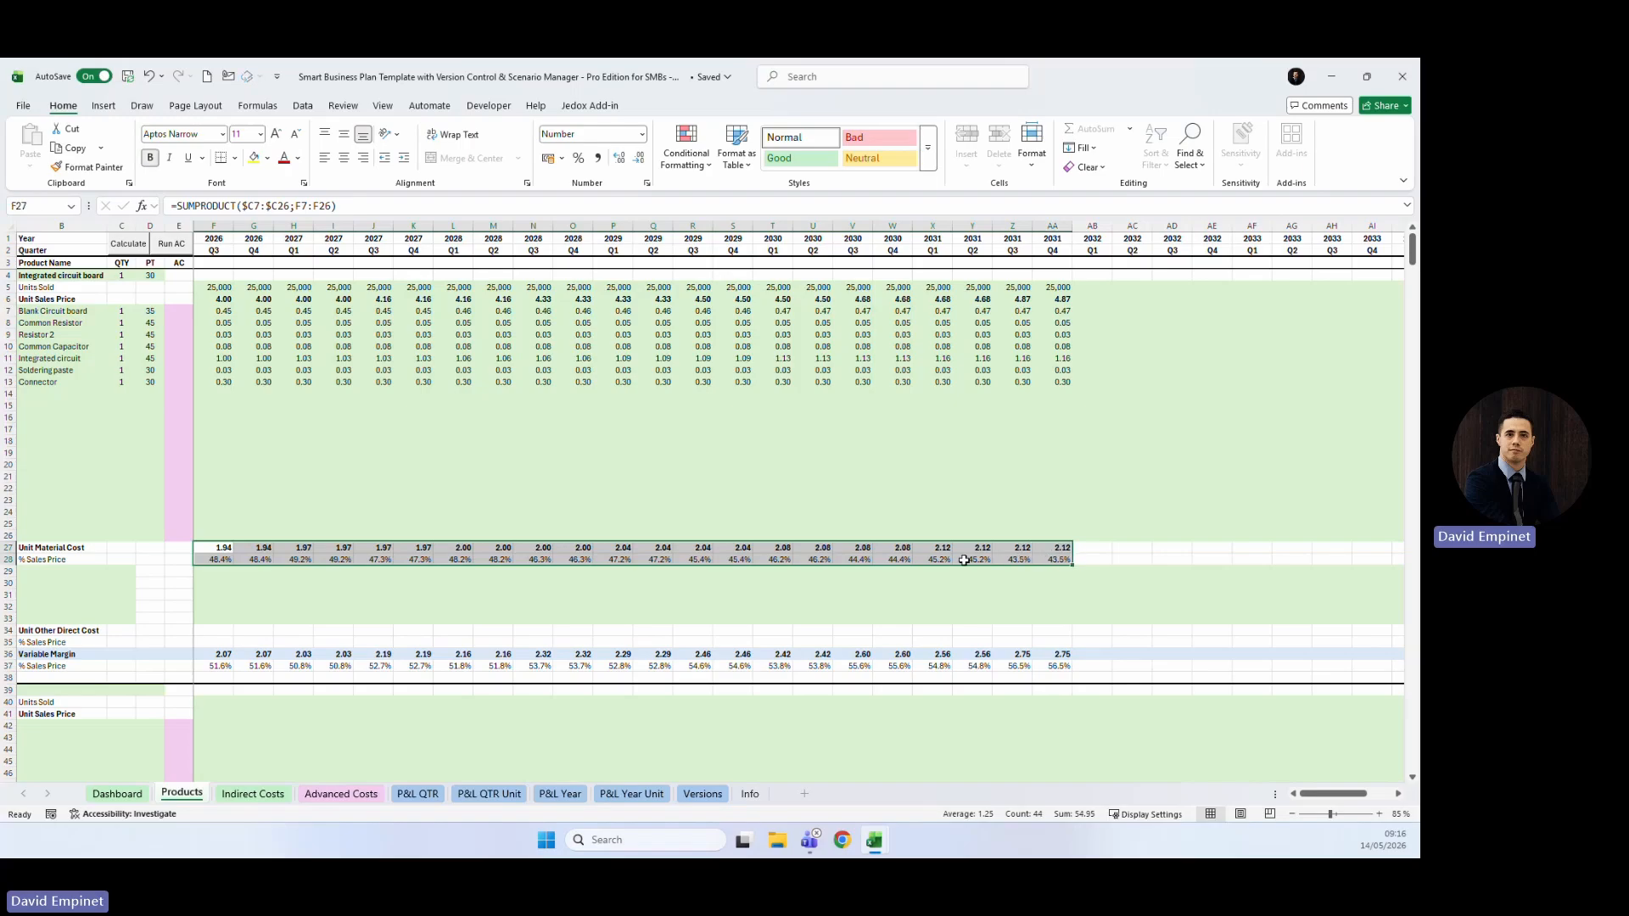
pyautogui.click(9, 547)
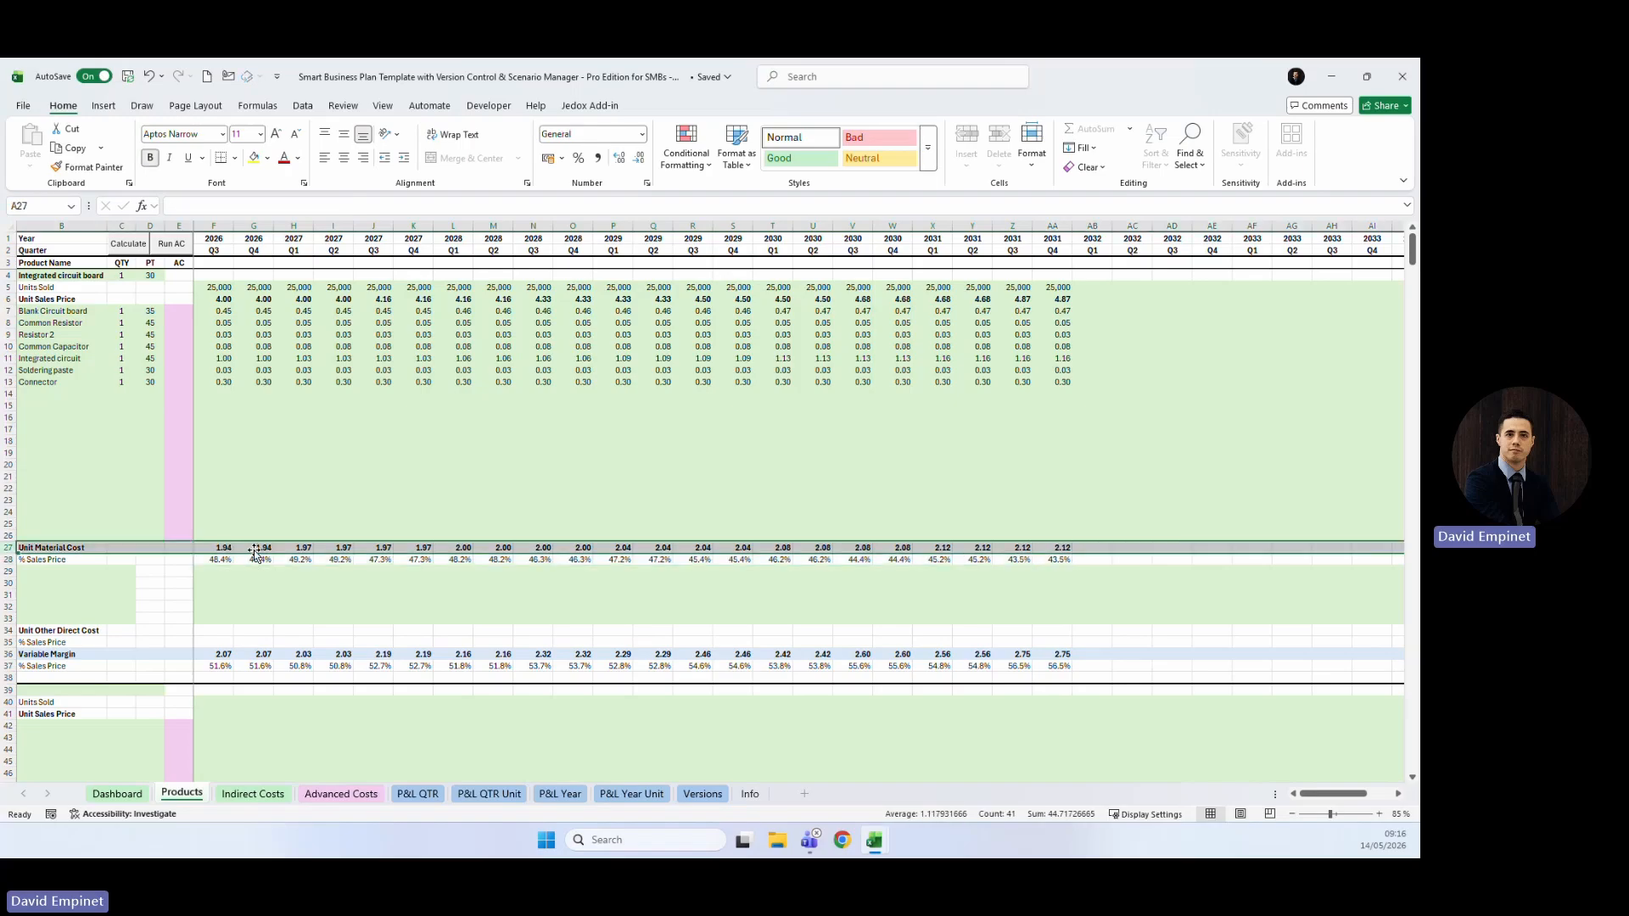
pyautogui.click(255, 547)
pyautogui.click(258, 299)
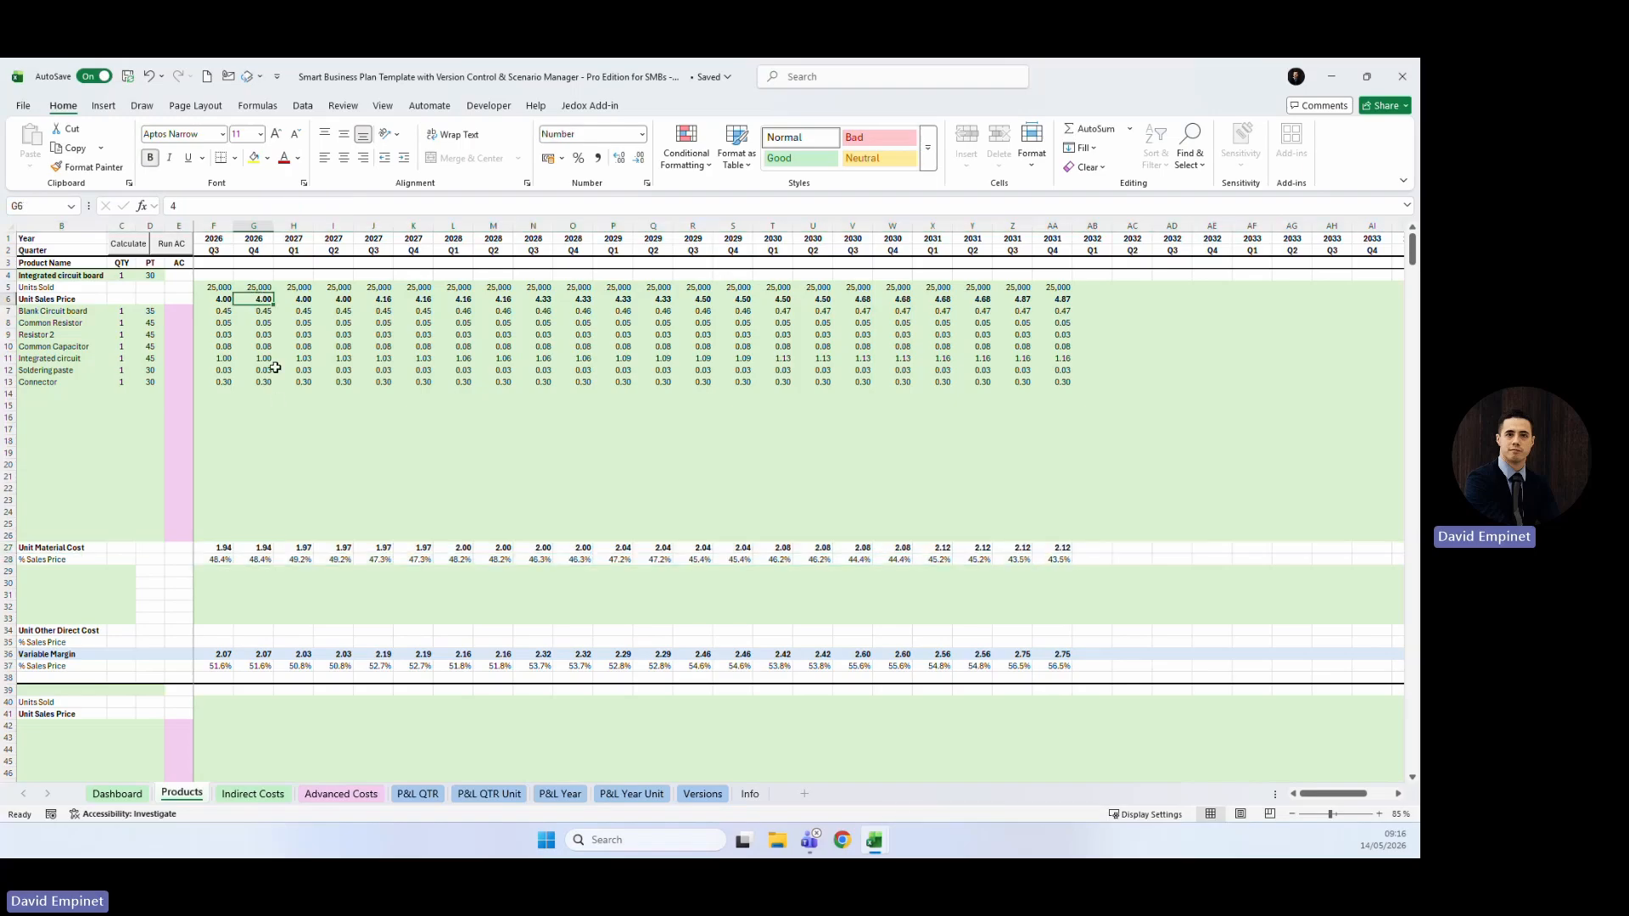
pyautogui.click(271, 550)
pyautogui.click(9, 559)
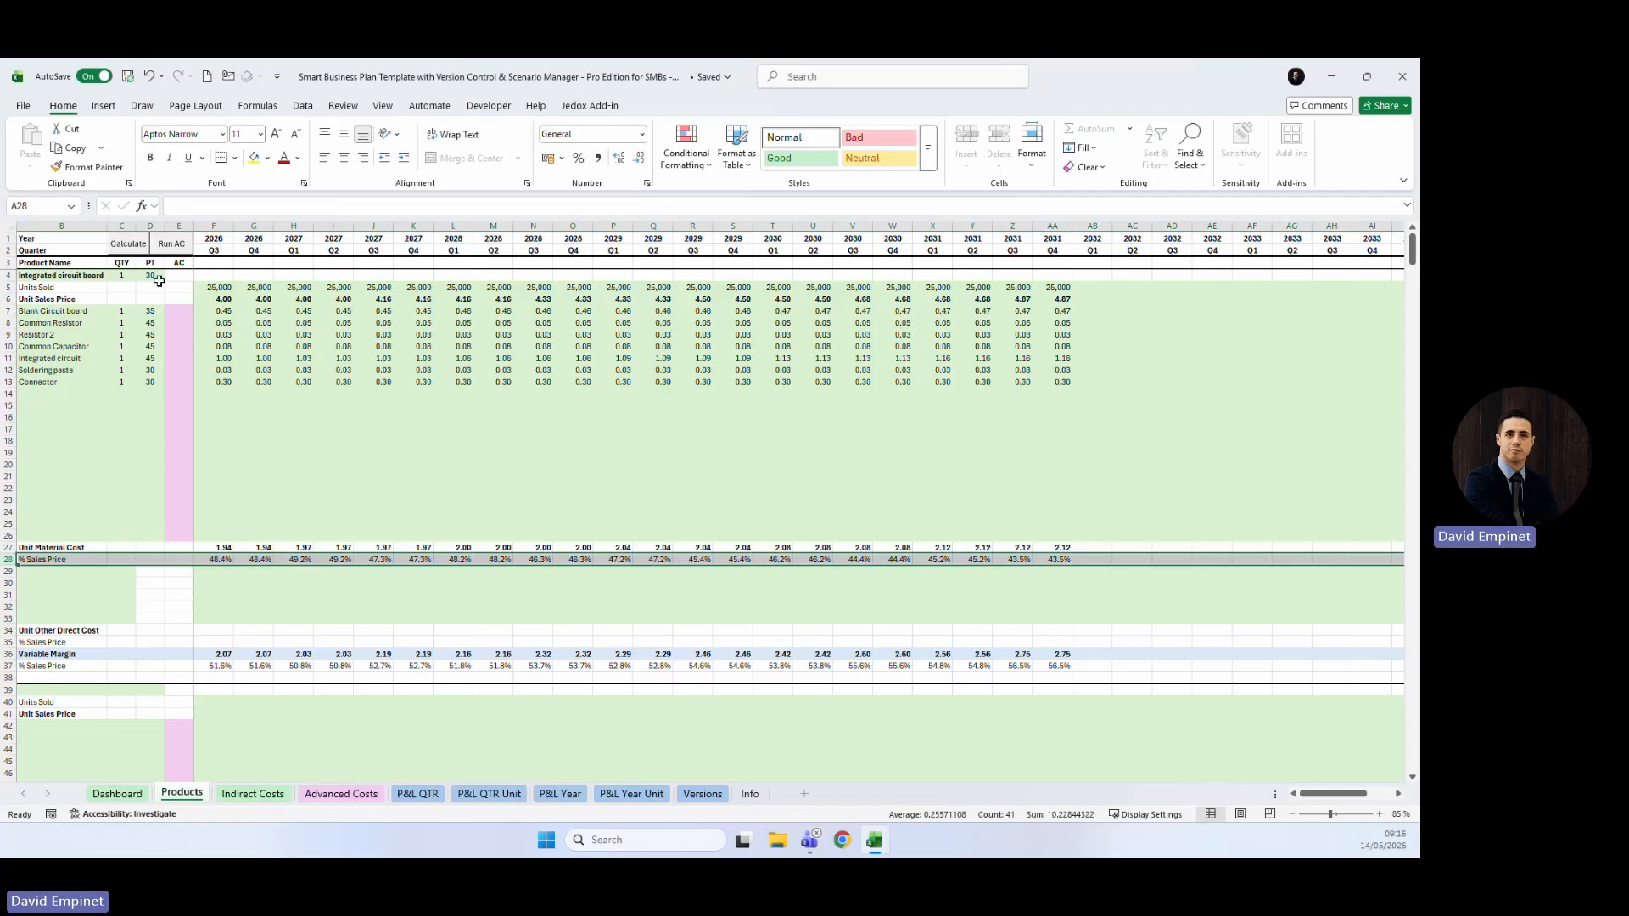
# Run the plan calculation and review the material costs and their share of sales in the quarterly P&L.
pyautogui.click(128, 246)
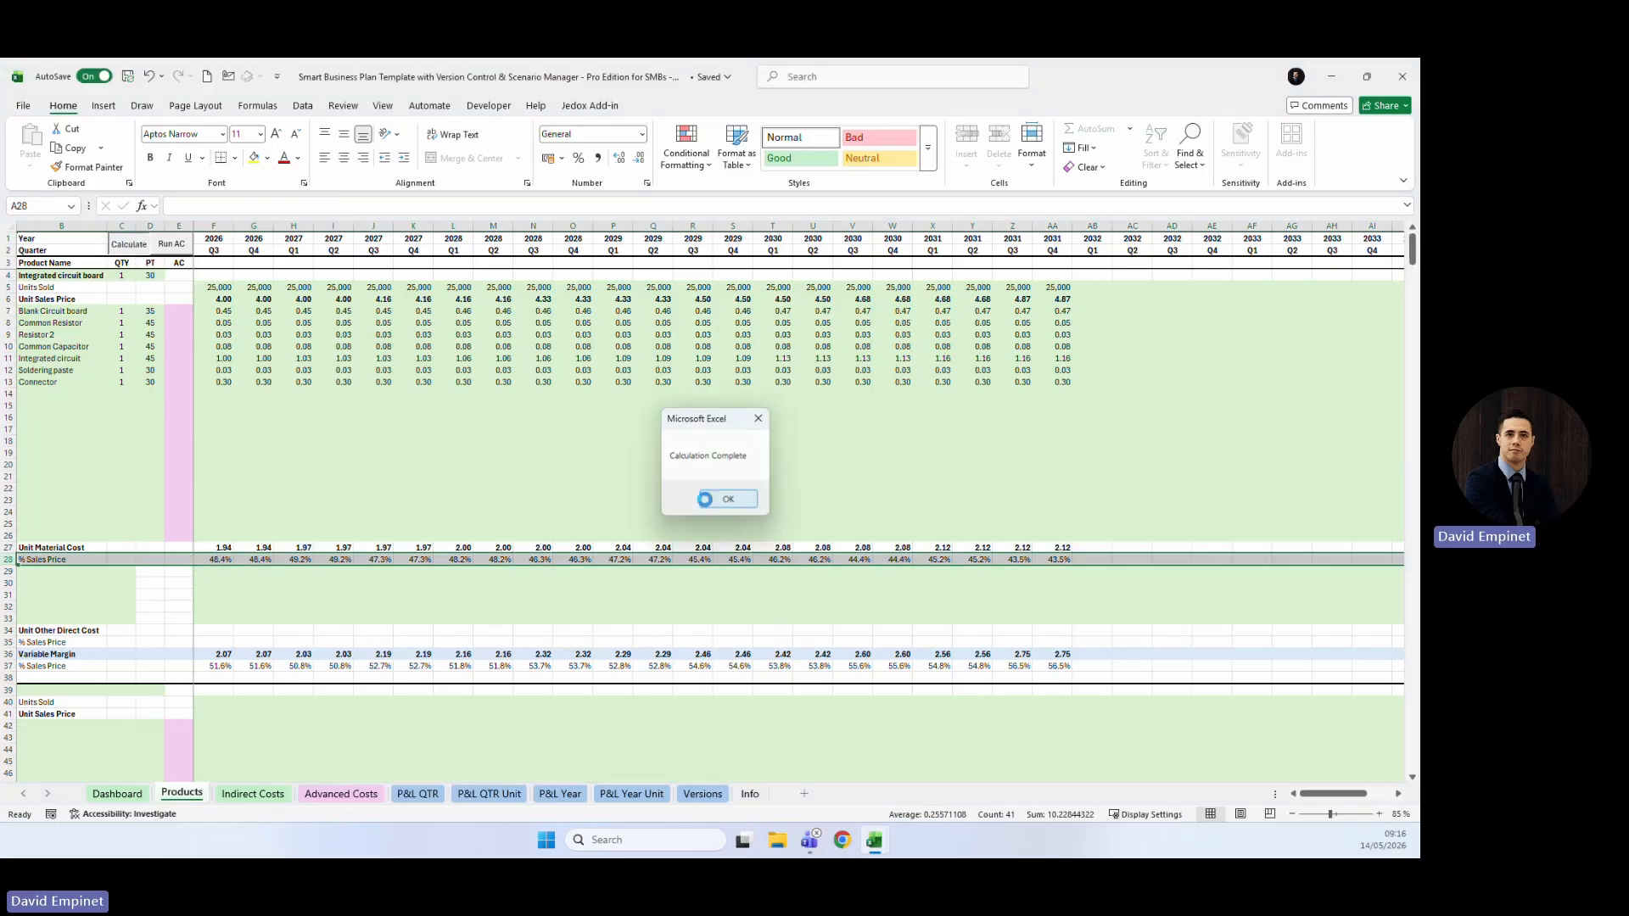
pyautogui.click(704, 499)
pyautogui.click(418, 793)
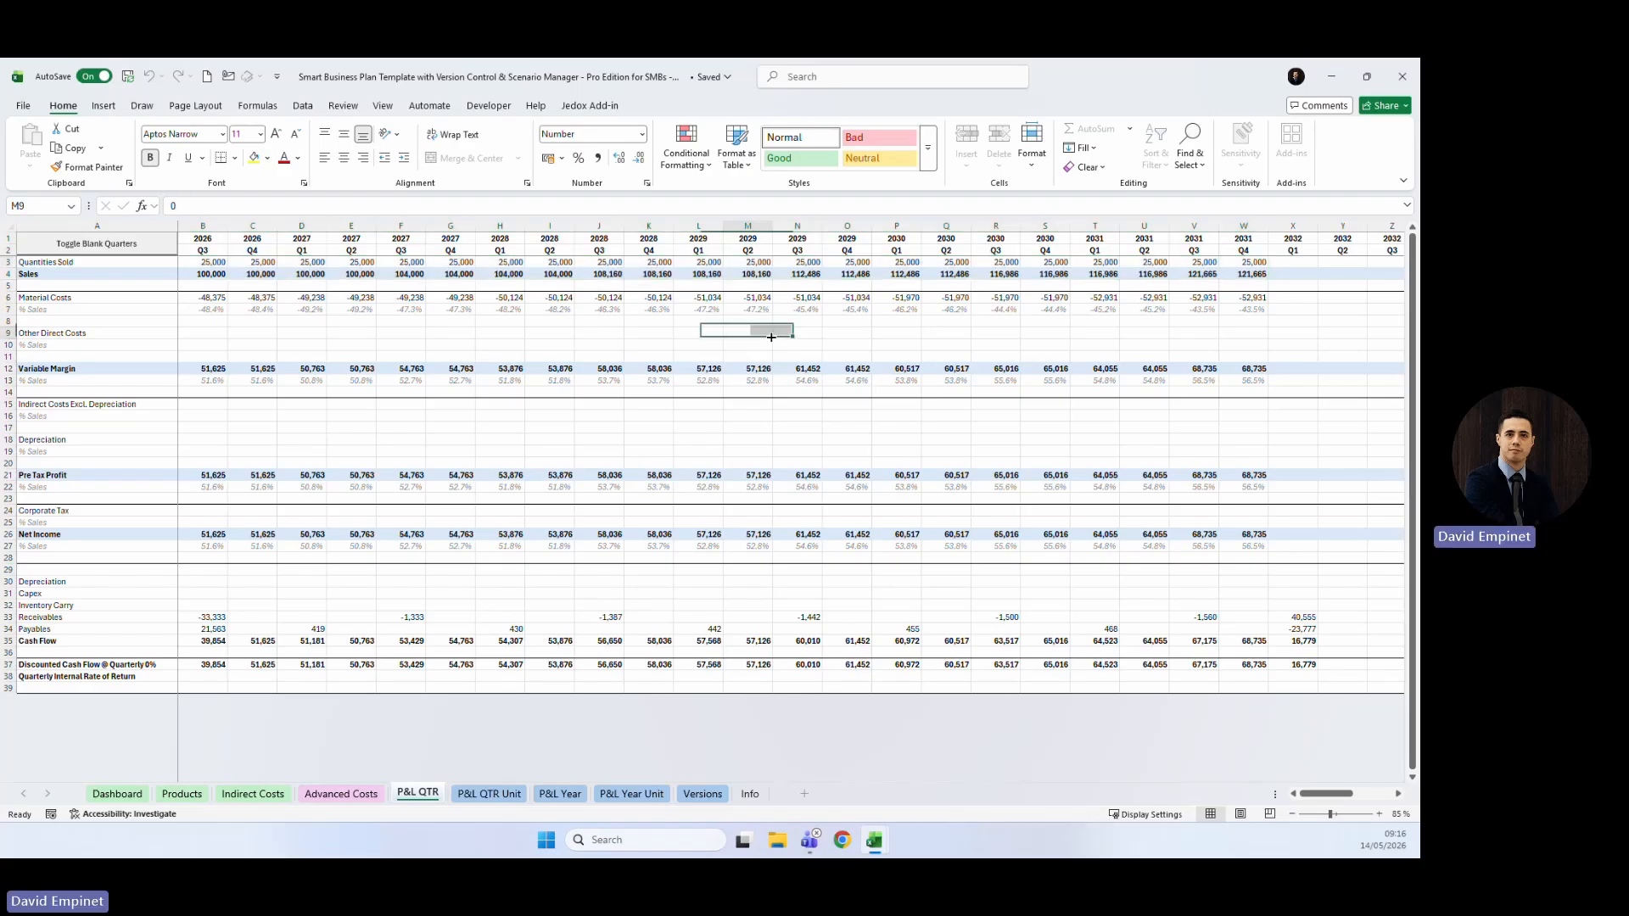
pyautogui.moveTo(69, 298); pyautogui.dragTo(1259, 315)
pyautogui.click(263, 346)
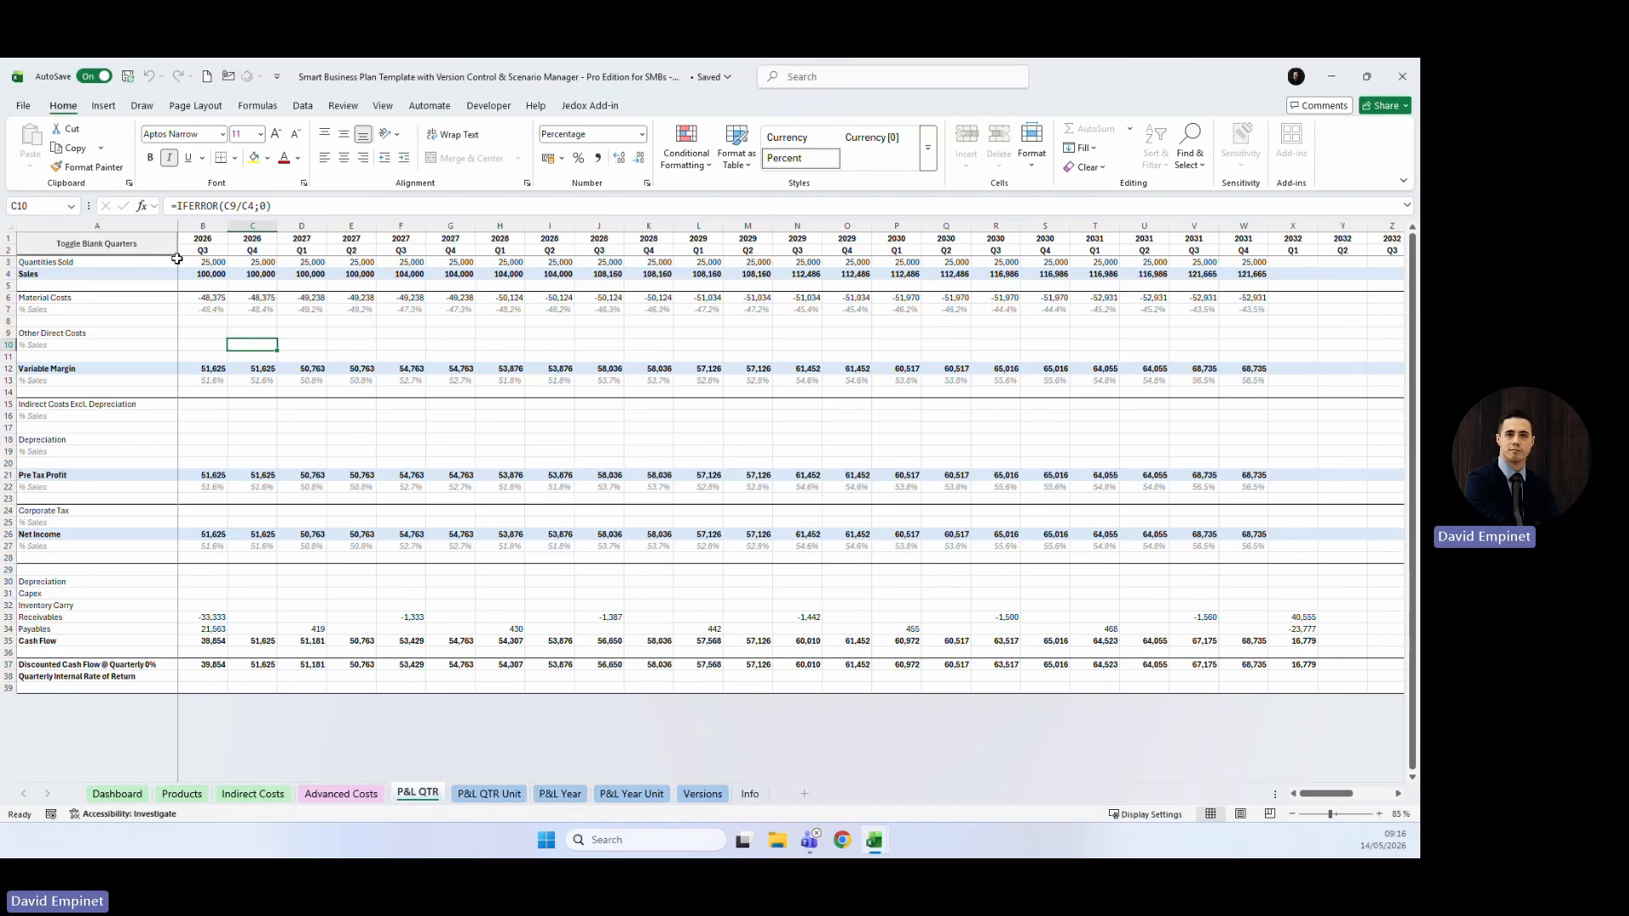
# Hide the blank quarters in the quarterly P&L and check the Total column for quantities sold and material costs.
pyautogui.click(77, 241)
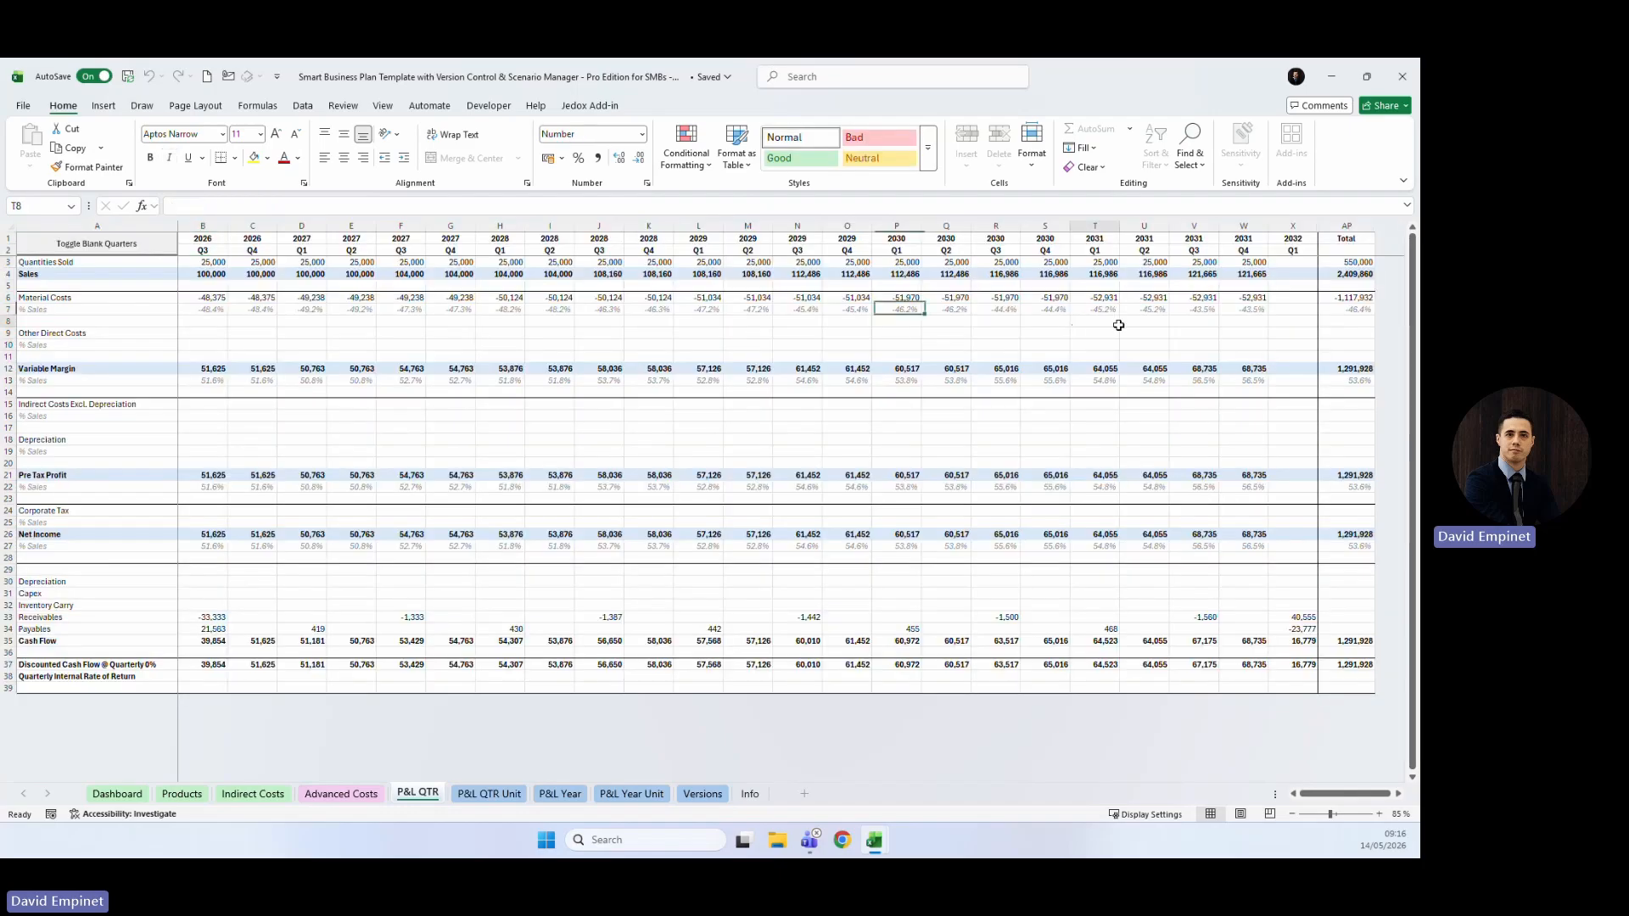
pyautogui.click(1346, 223)
pyautogui.click(1356, 266)
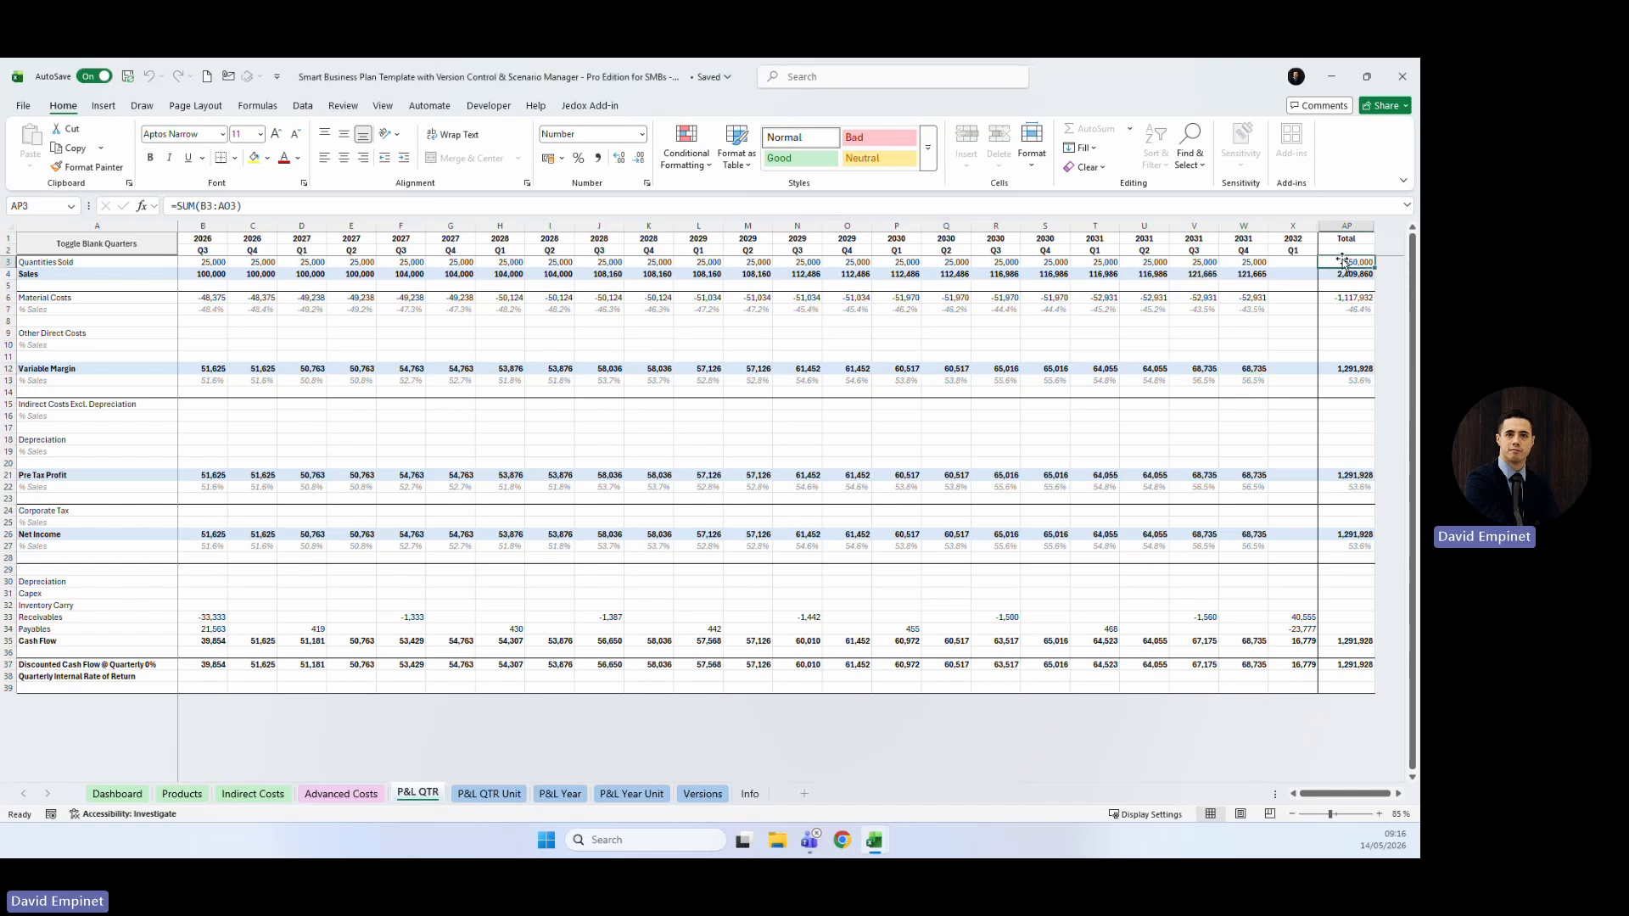
pyautogui.moveTo(1326, 299); pyautogui.dragTo(1328, 310)
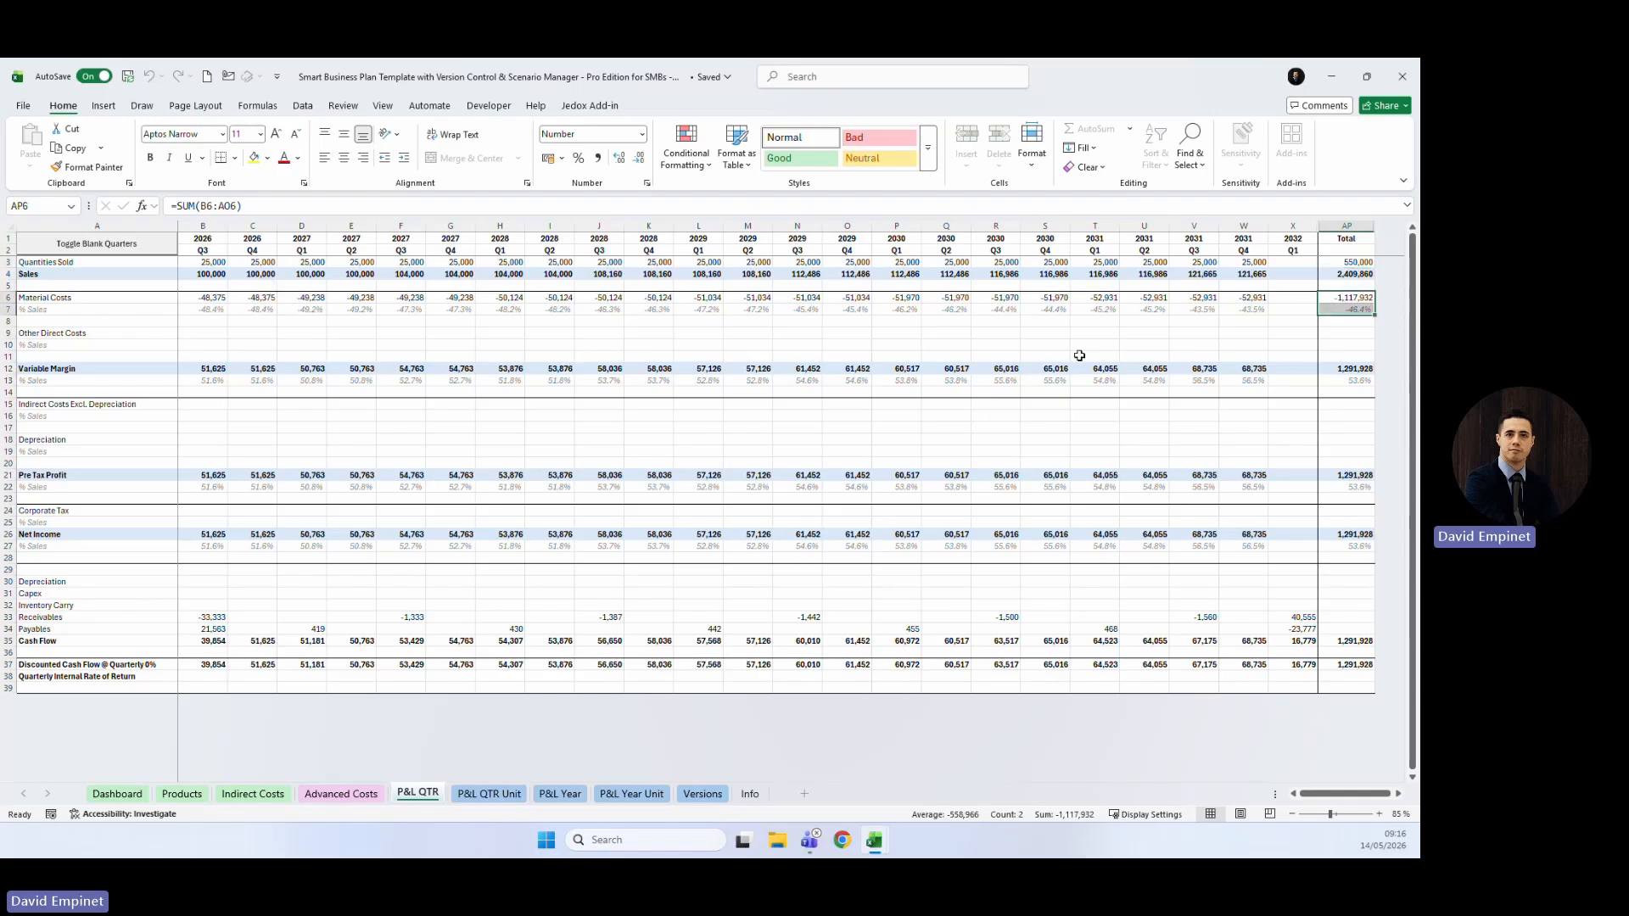
# Paste a Scrap cost with quantity 1 under the first product's other direct costs, plus its 2% quarterly cost formulas for 2026 Q3 to 2031 Q4.
pyautogui.click(197, 794)
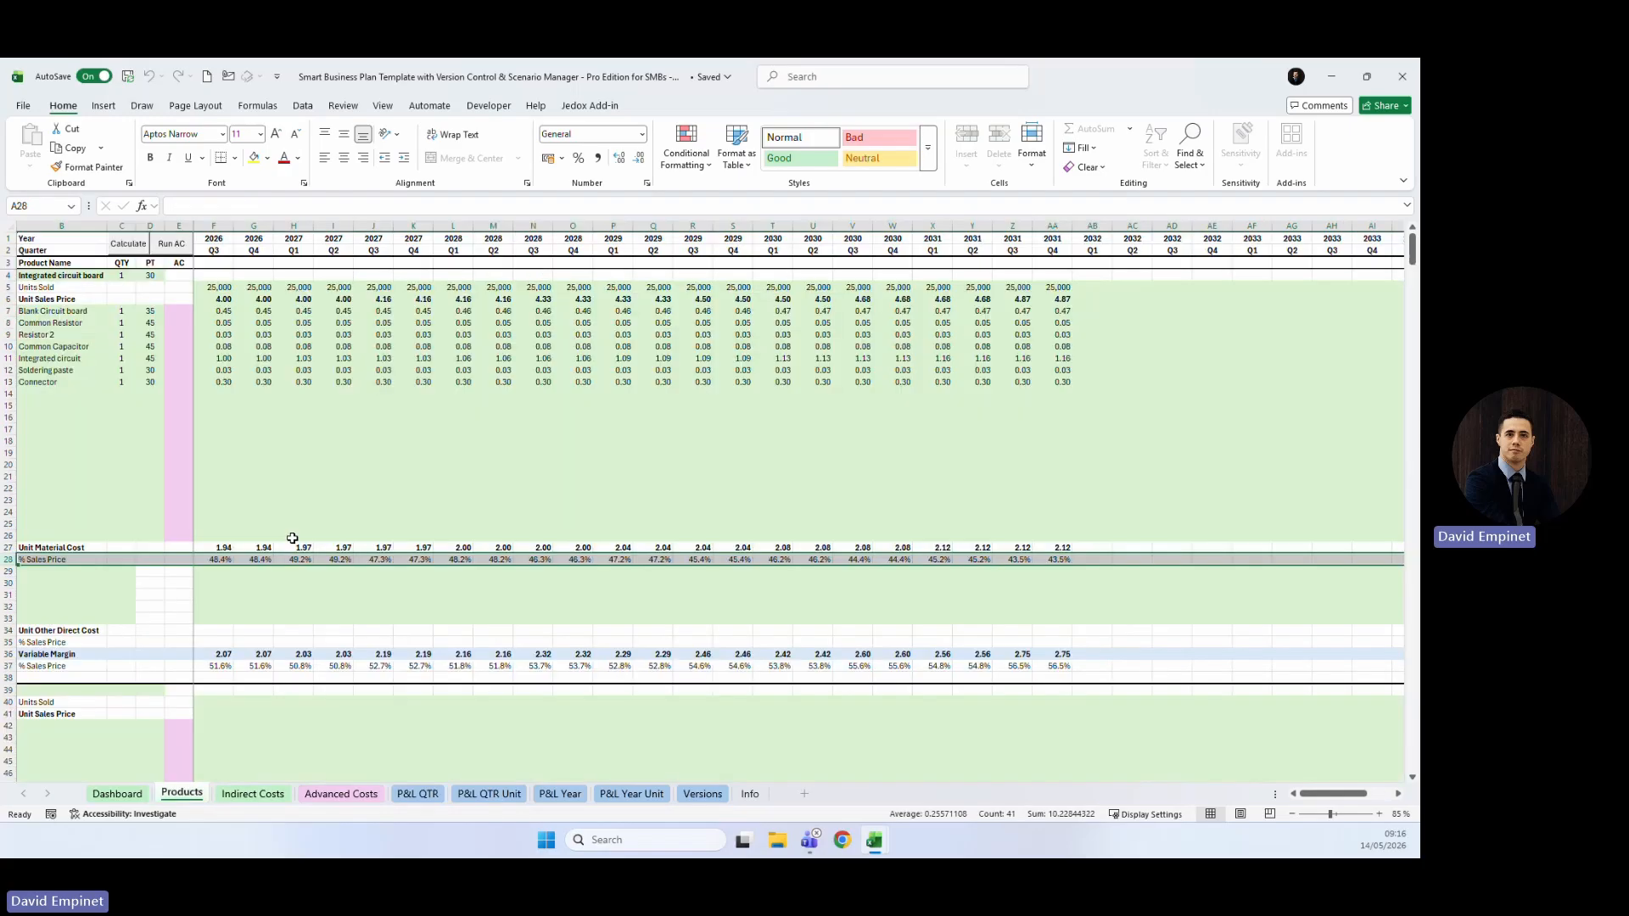
pyautogui.click(72, 595)
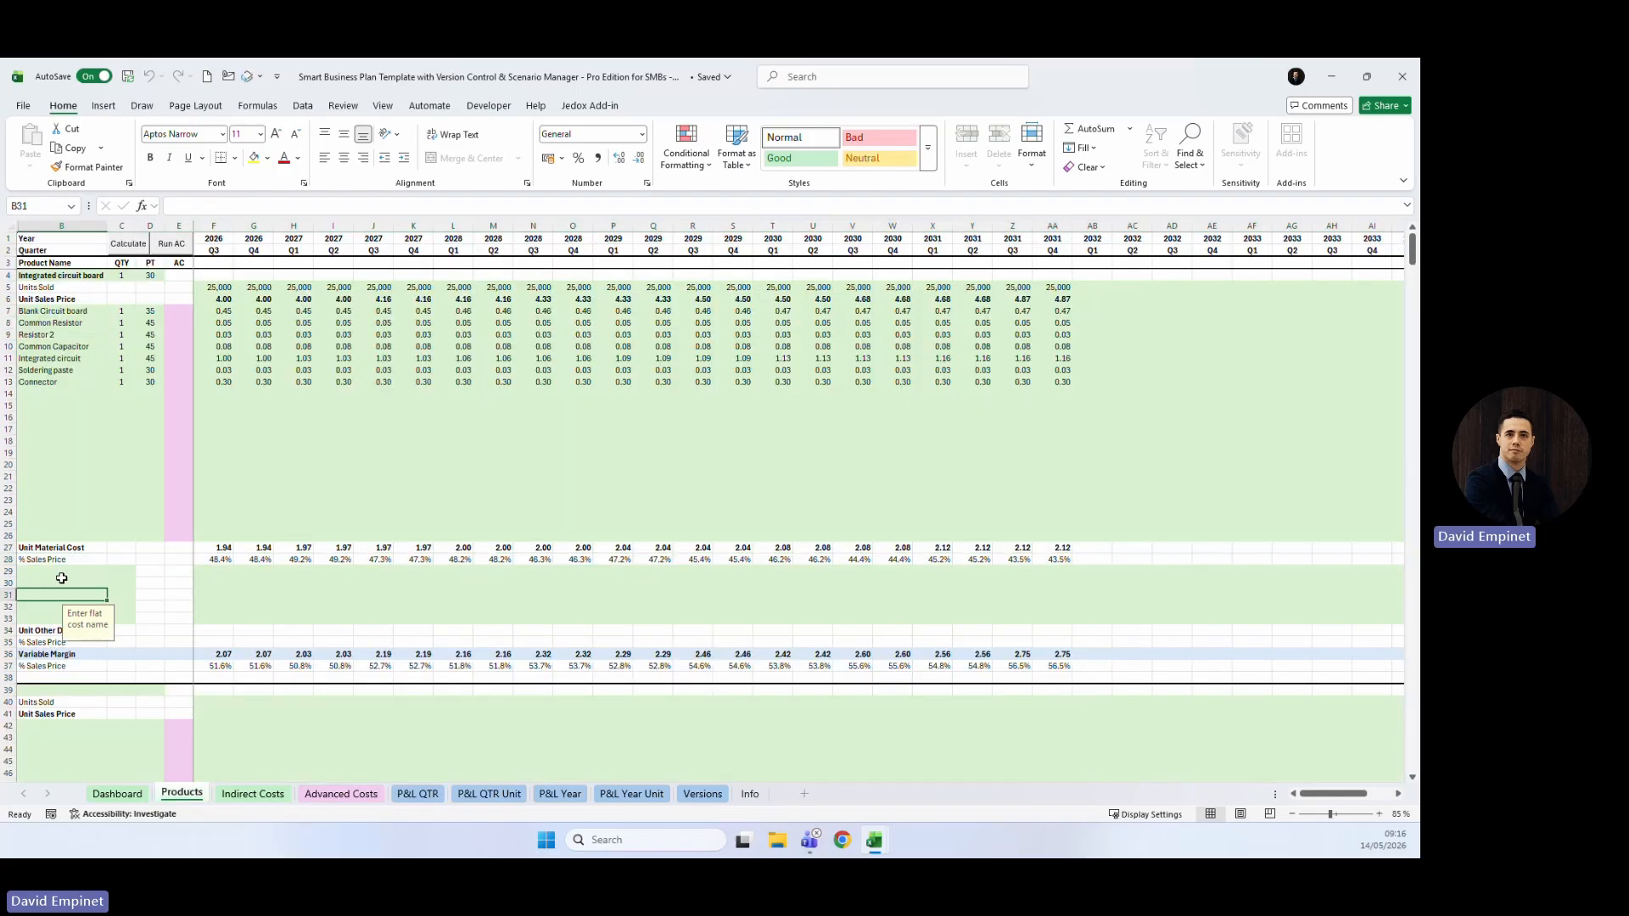
pyautogui.click(44, 619)
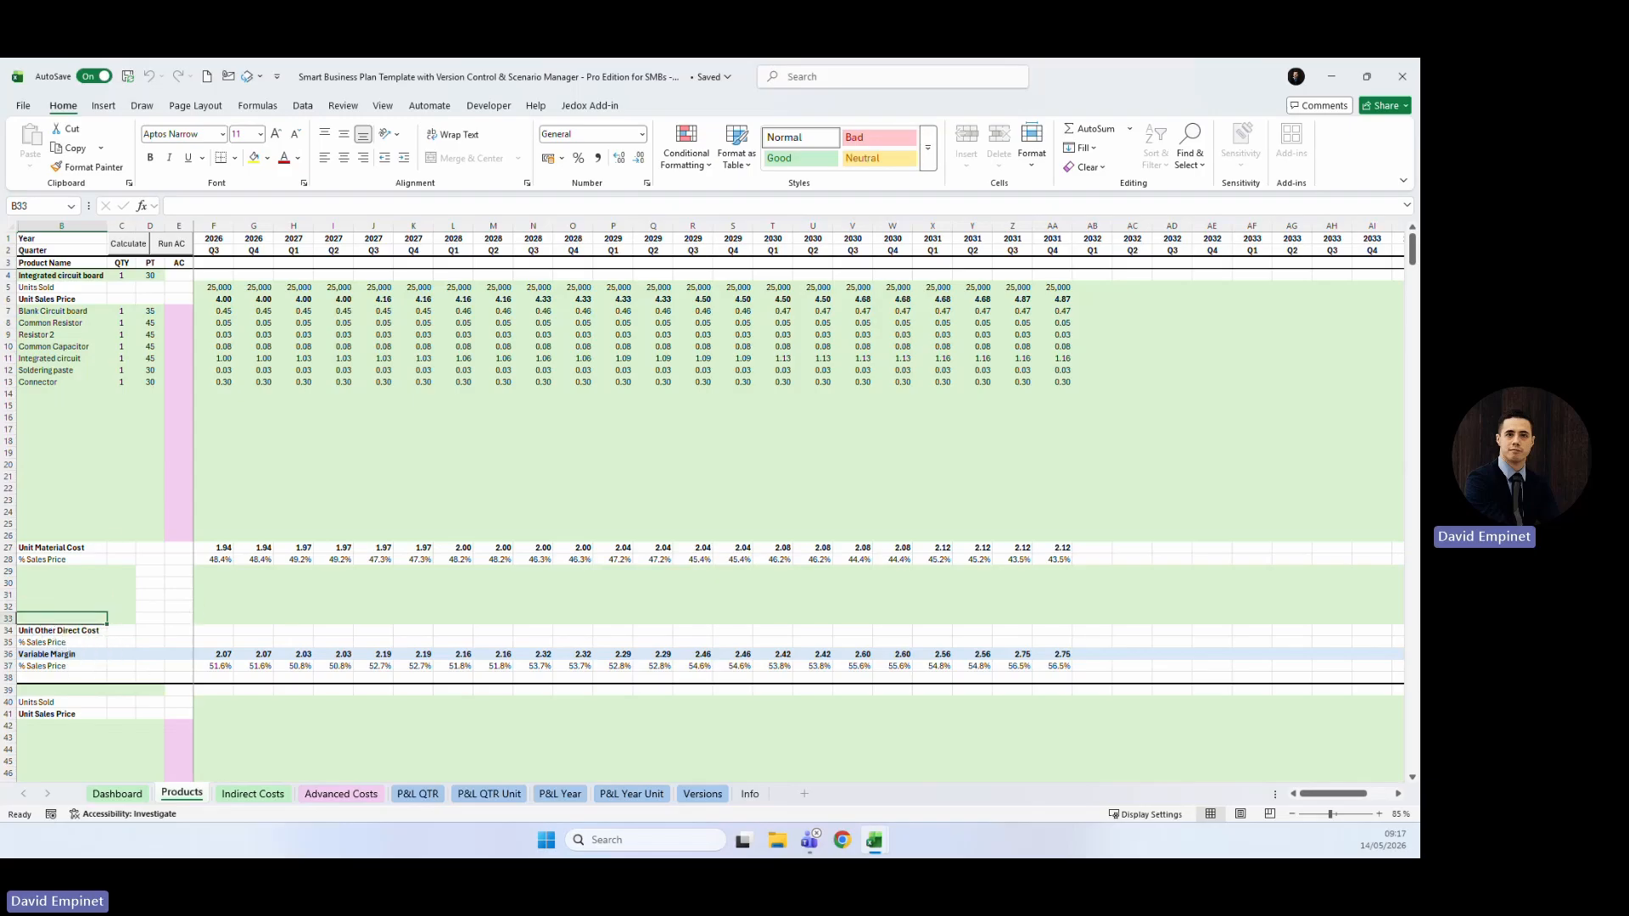
pyautogui.hotkey('ctrl', 'c')
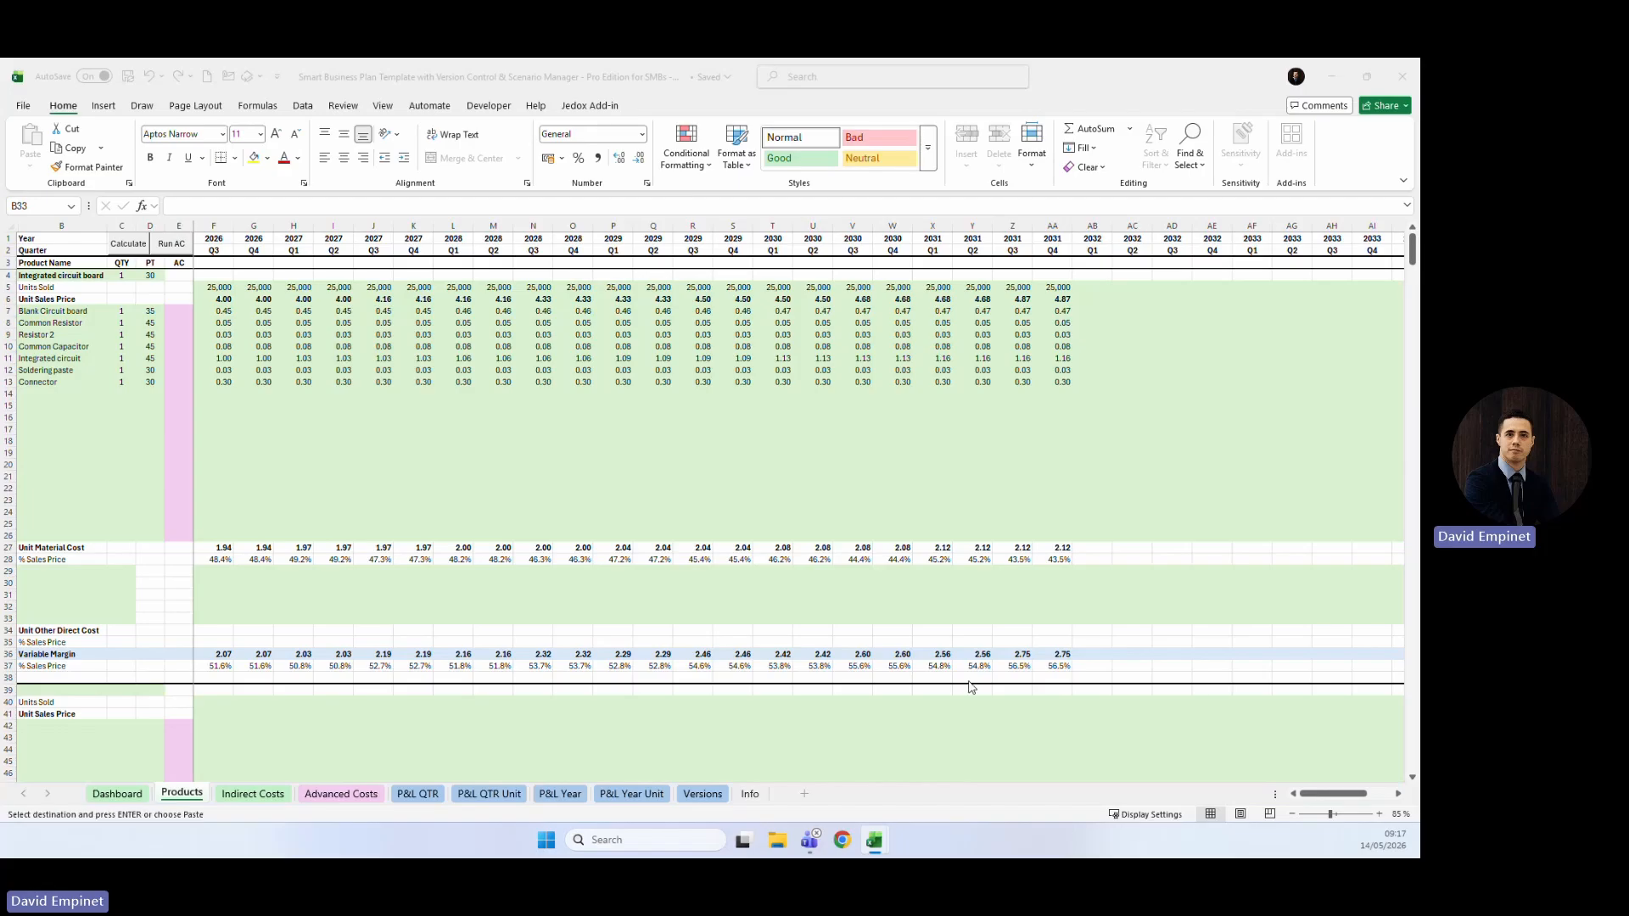
pyautogui.click(88, 569)
pyautogui.hotkey('ctrl', 'v')
pyautogui.click(214, 576)
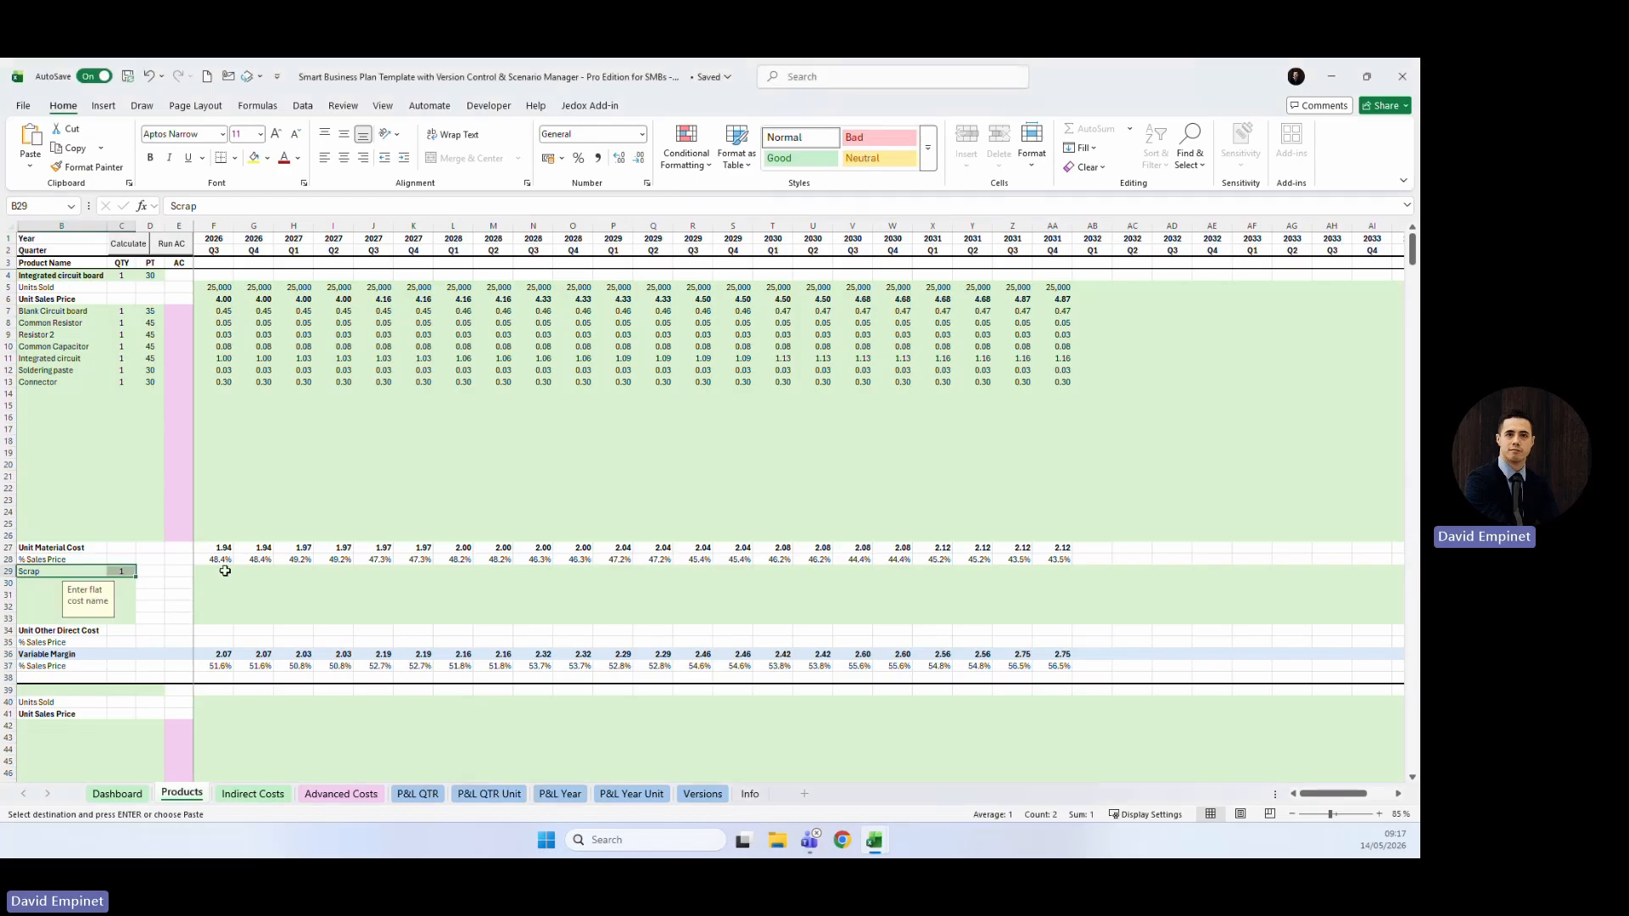
pyautogui.hotkey('ctrl', 'v')
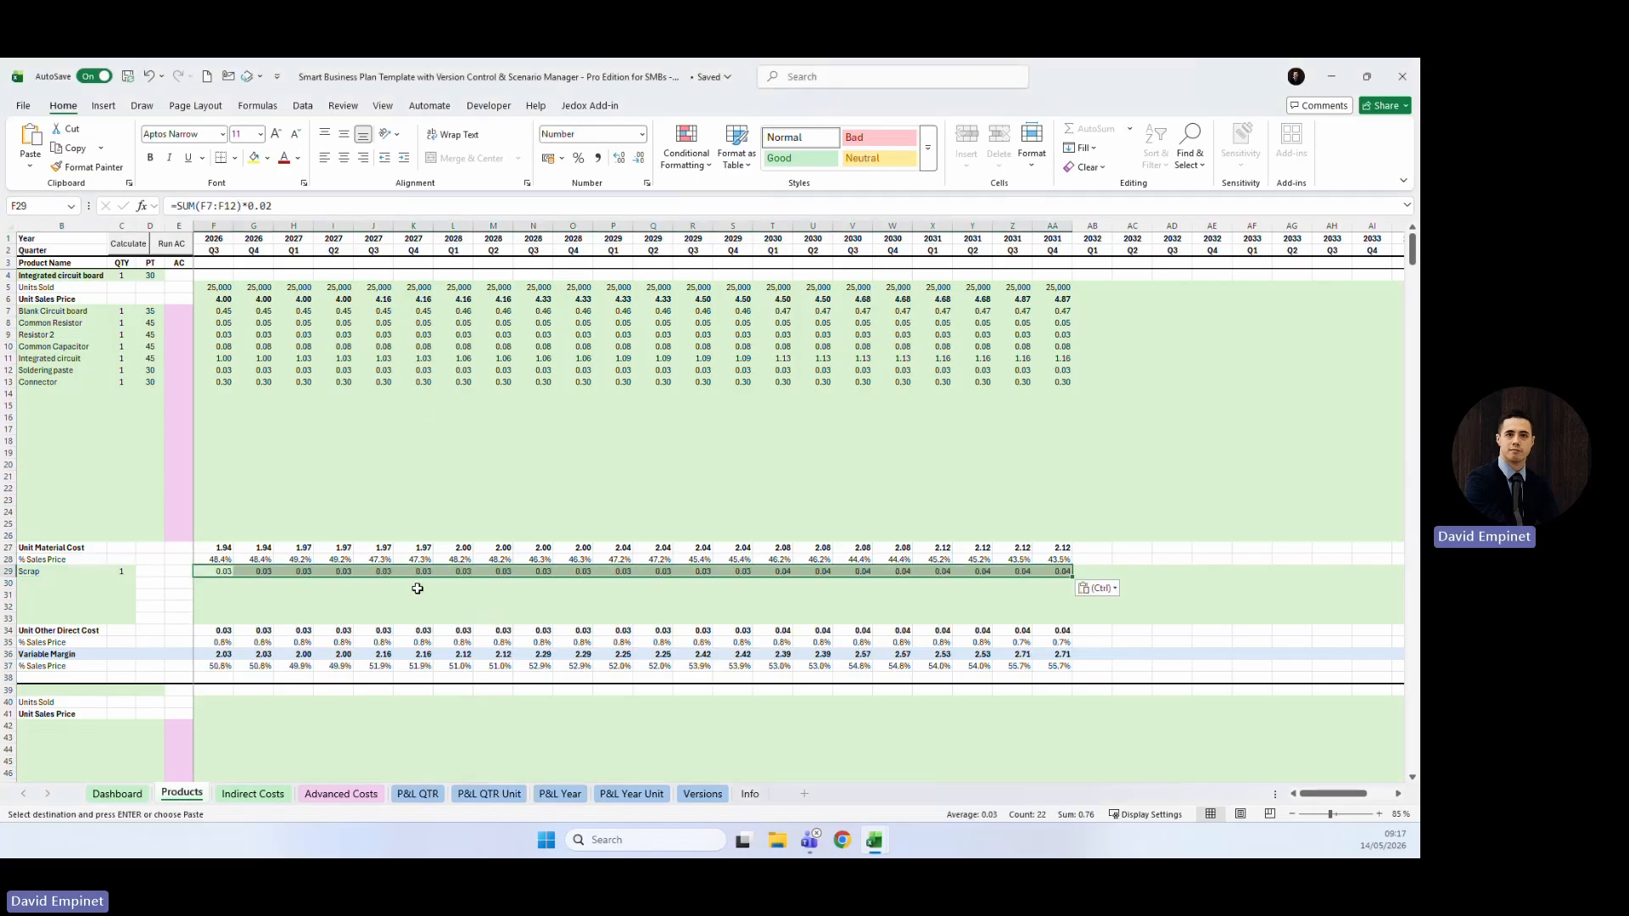
# Extend the 2026 Q3 scrap formula to include the connector, making it =SUM(F7:F13)*0.02.
pyautogui.click(213, 571)
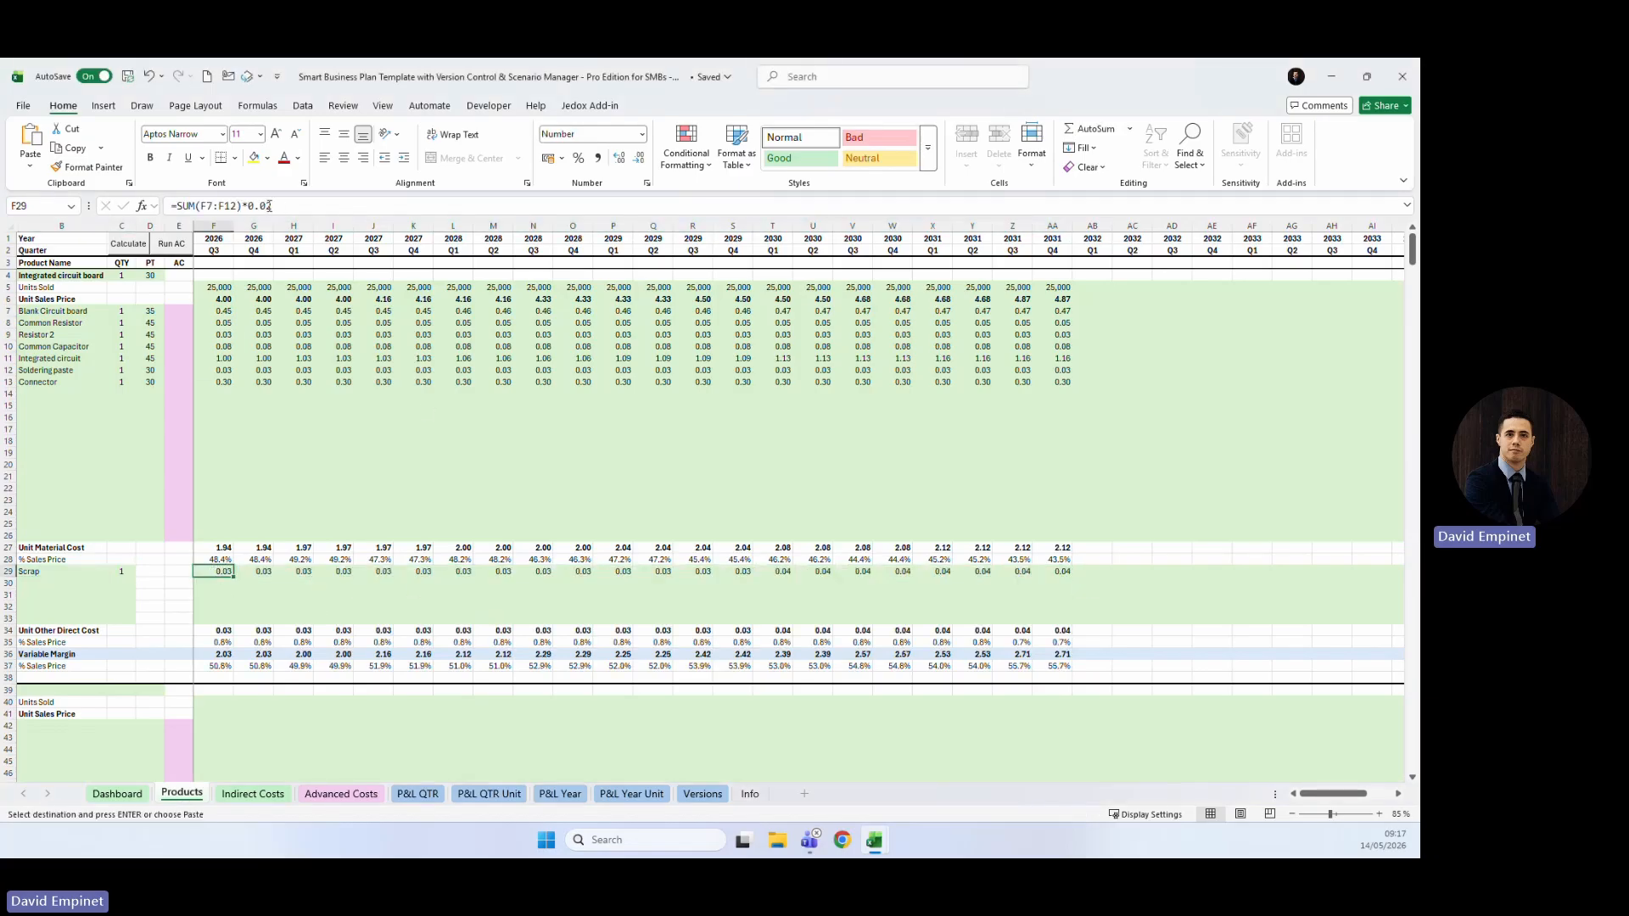
pyautogui.click(223, 206)
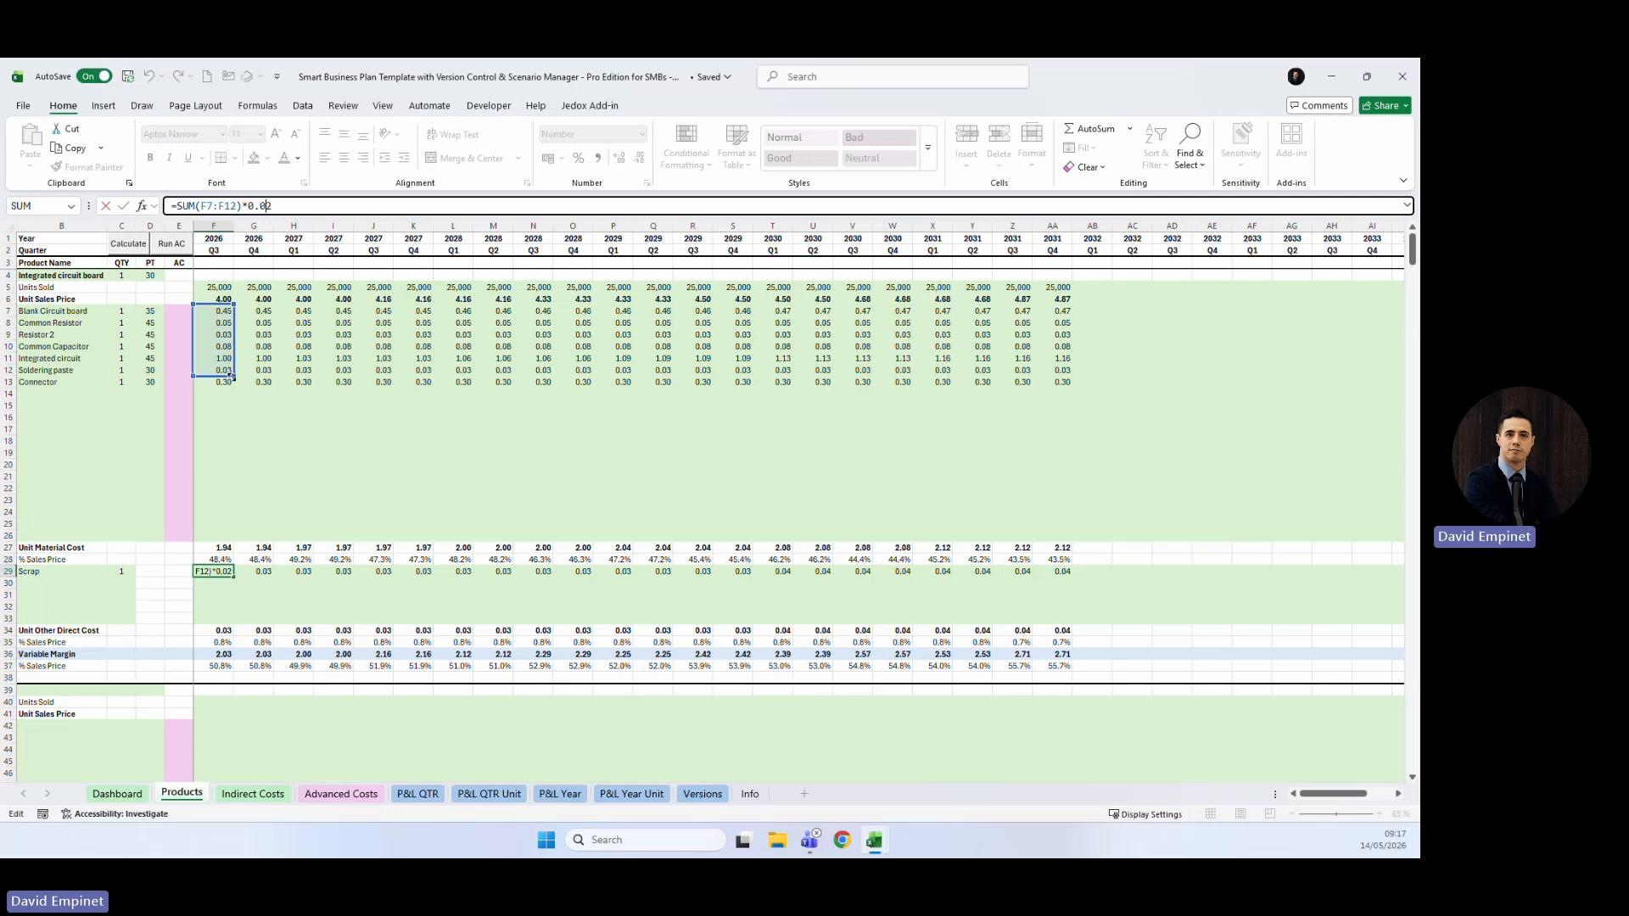
pyautogui.moveTo(234, 376); pyautogui.dragTo(235, 387)
pyautogui.press('Tab')
pyautogui.moveTo(217, 311); pyautogui.dragTo(215, 379)
pyautogui.click(232, 579)
# Copy the 2026 Q3 scrap formula to the quarters from 2026 Q4 to 2031 Q4.
pyautogui.click(222, 571)
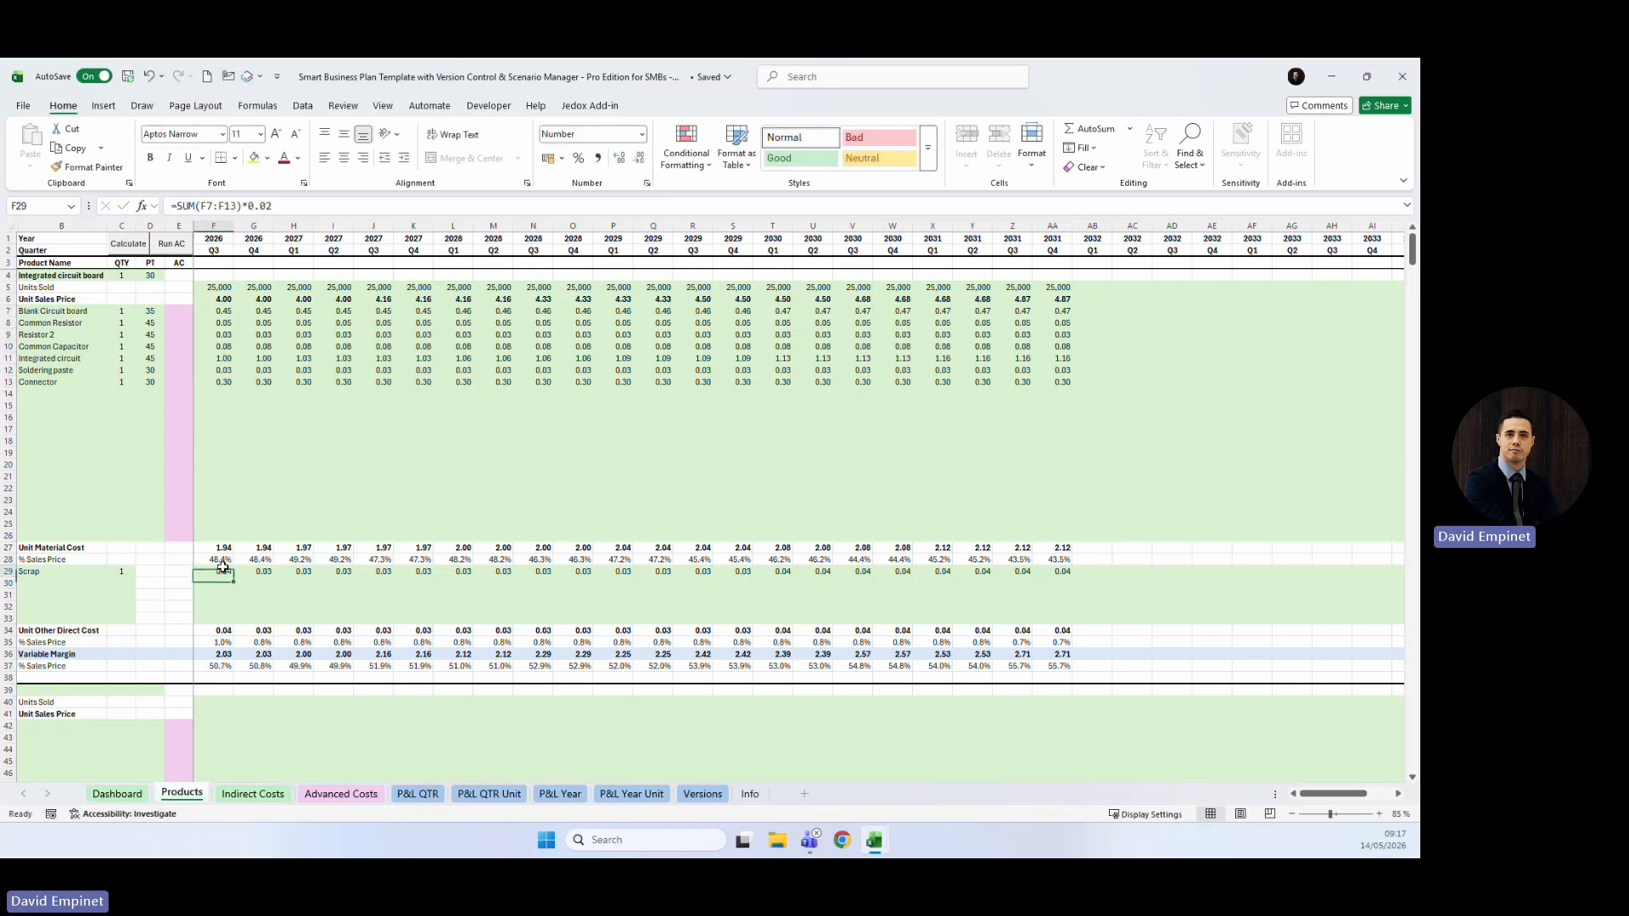
pyautogui.hotkey('ctrl', 'c')
pyautogui.moveTo(254, 571); pyautogui.dragTo(1060, 571)
pyautogui.hotkey('ctrl', 'v')
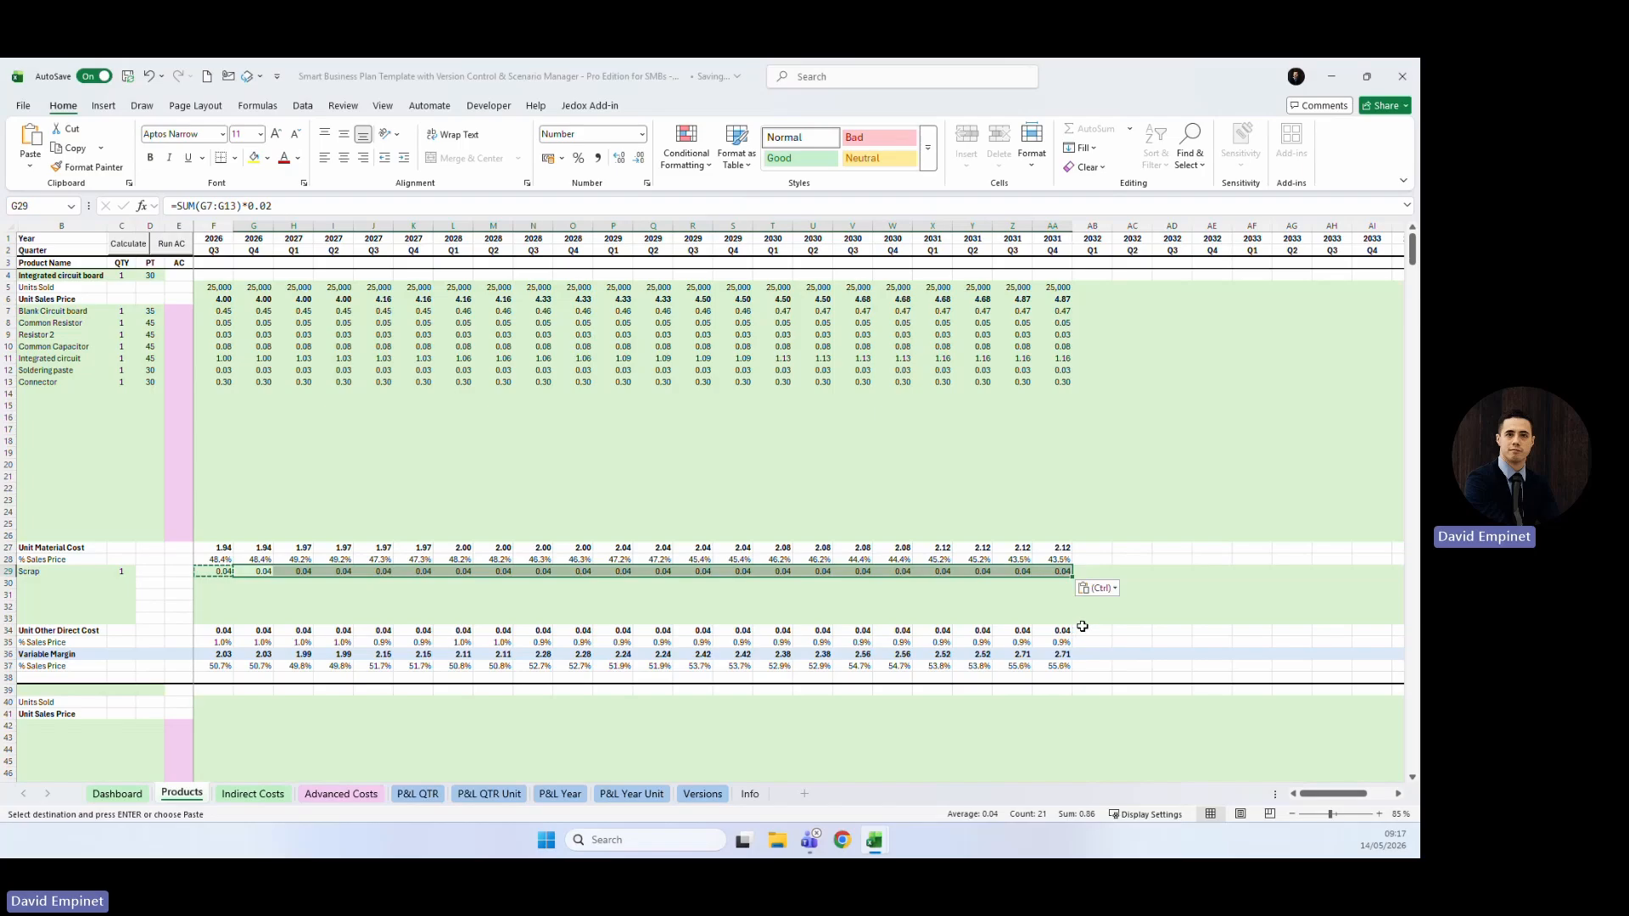
pyautogui.click(11, 395)
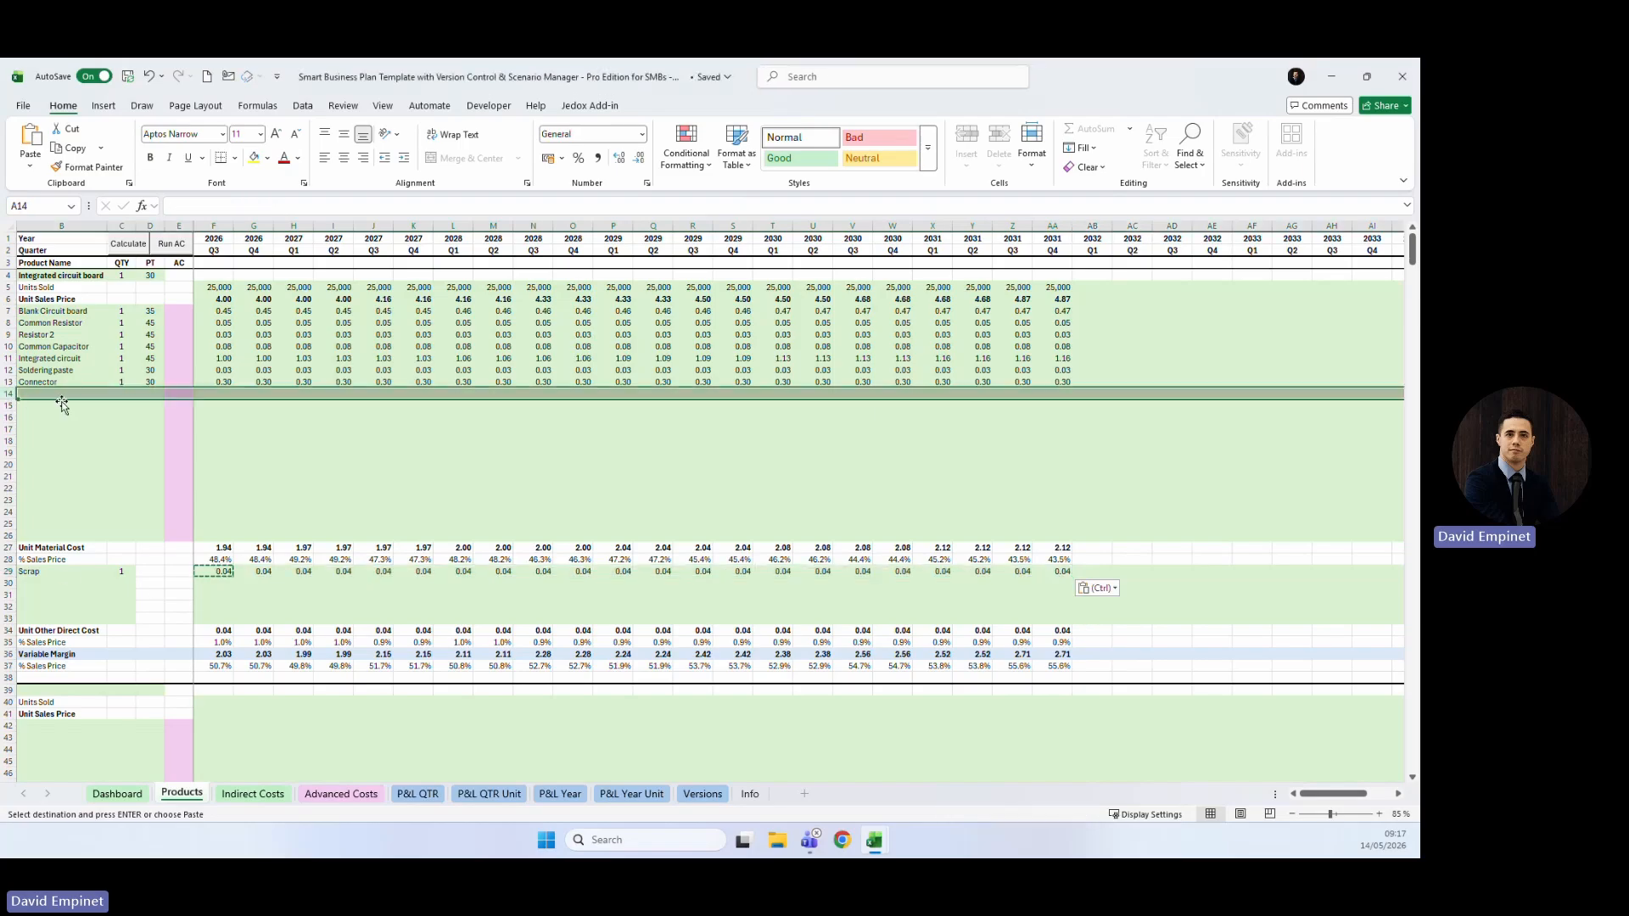
pyautogui.click(292, 595)
pyautogui.press('Escape')
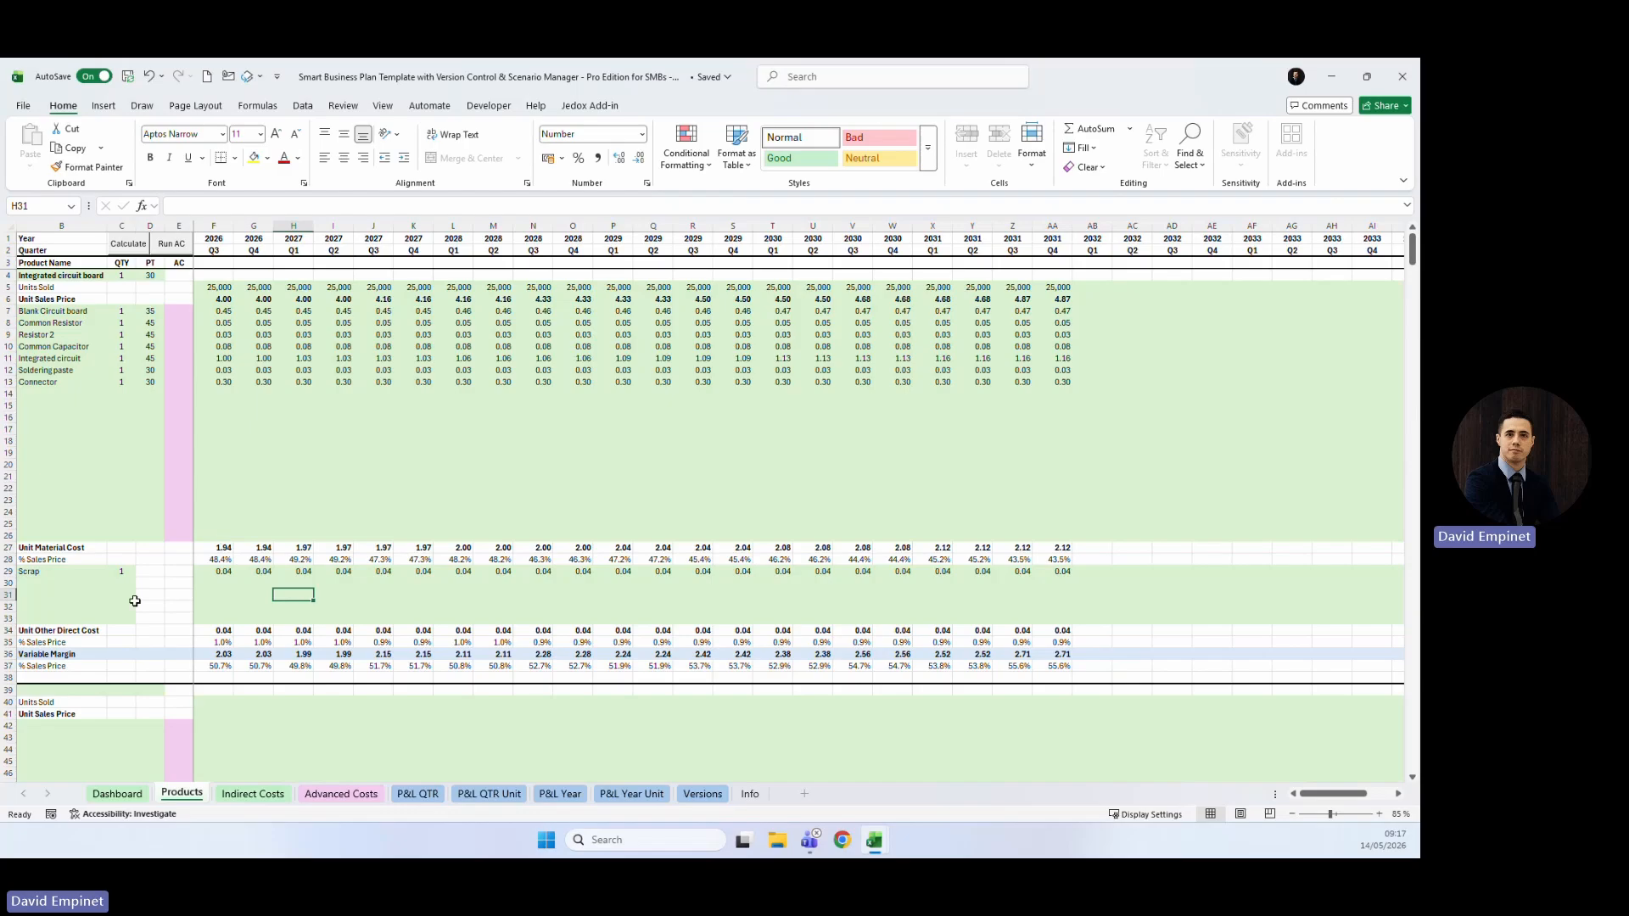
pyautogui.click(144, 571)
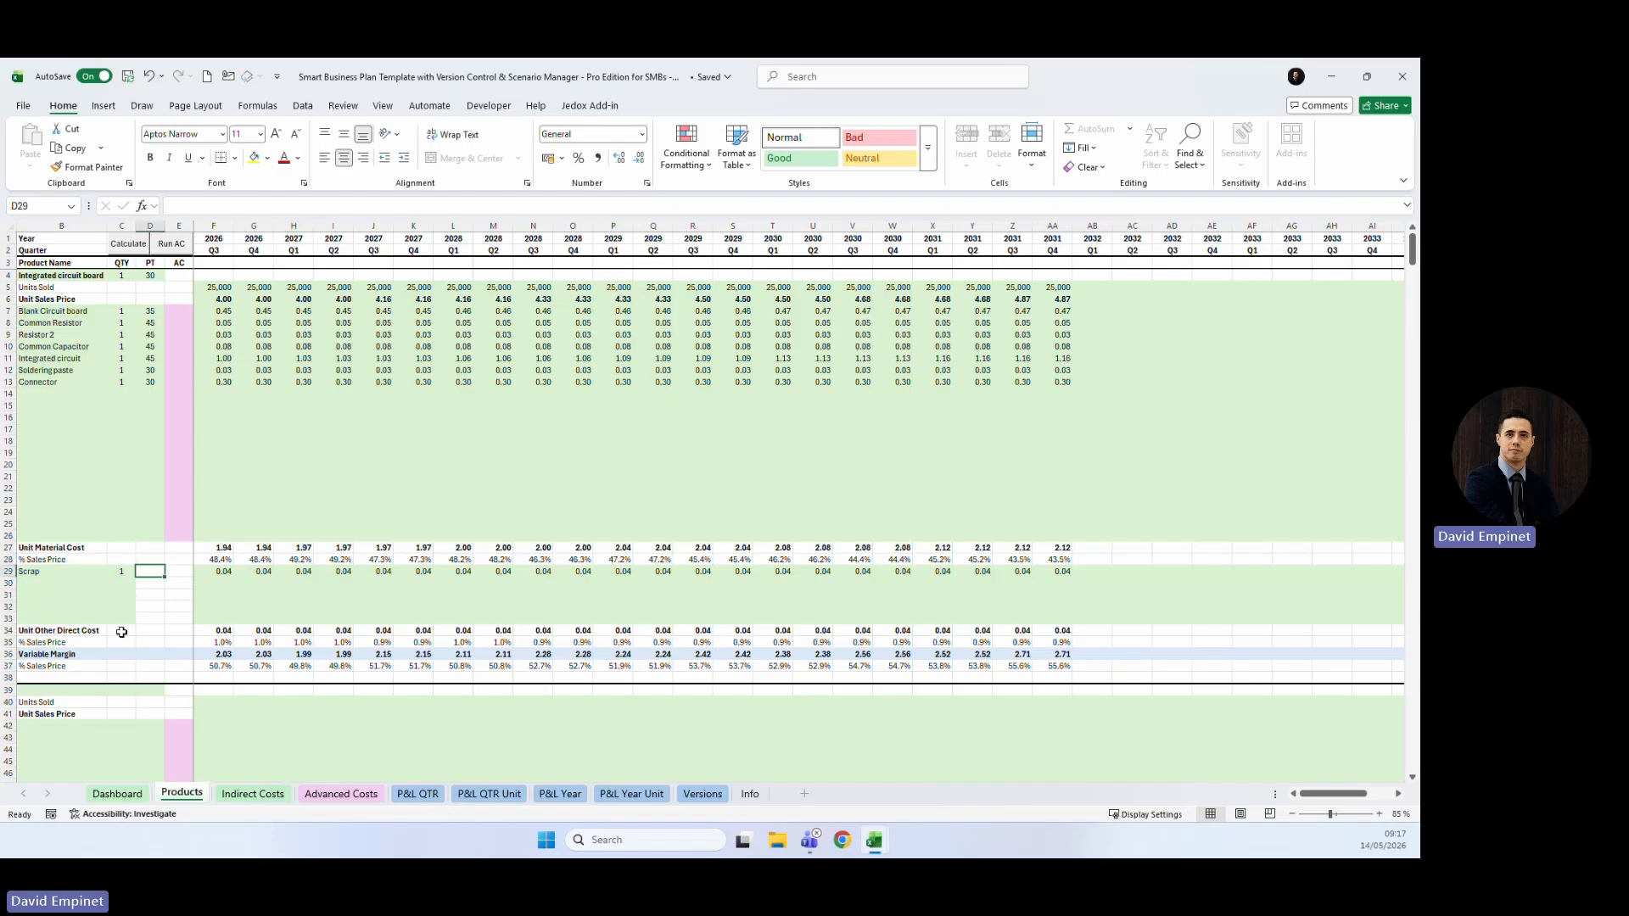
pyautogui.click(51, 583)
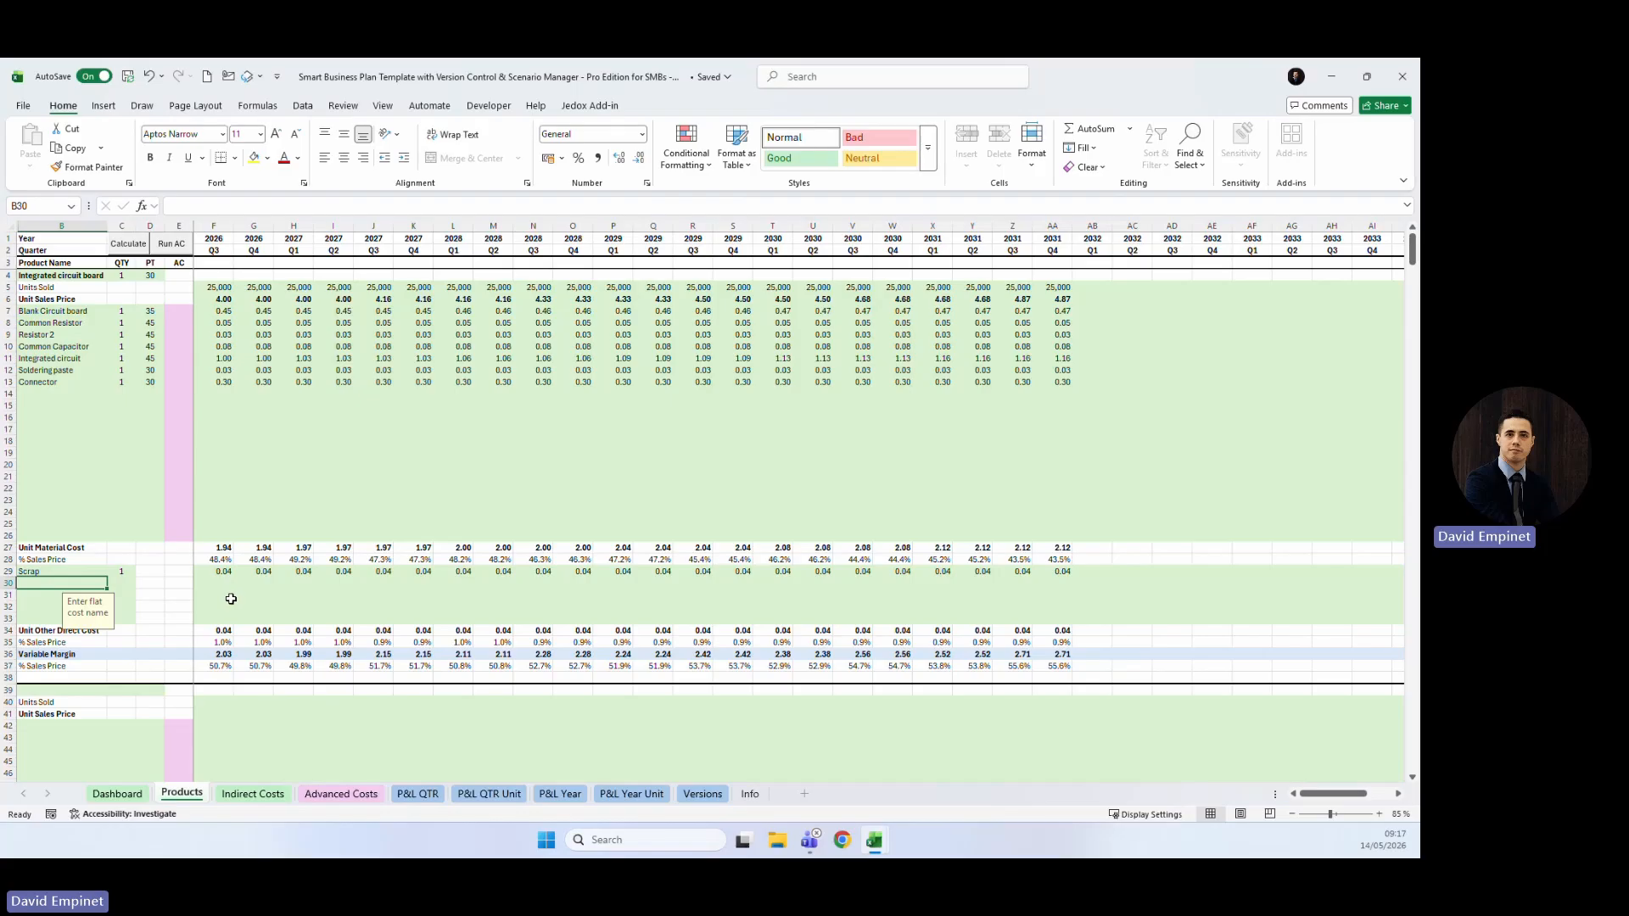
pyautogui.click(8, 582)
pyautogui.click(93, 584)
pyautogui.click(337, 604)
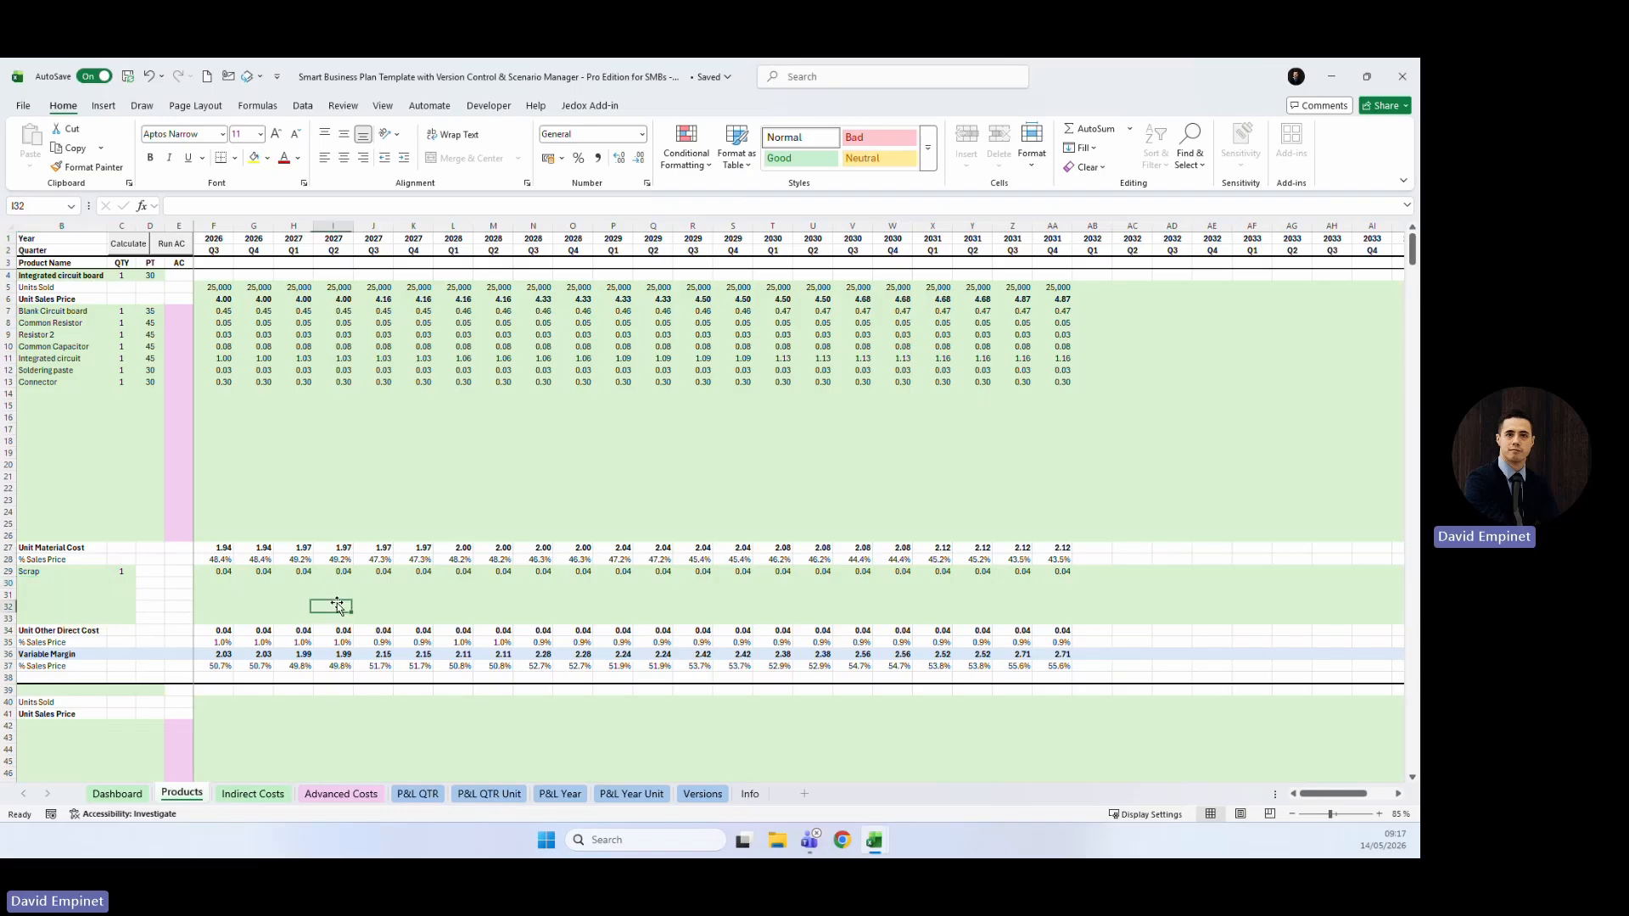
# Check the 2026 Q3 scrap formula and recalculate the plan with the scrap costs included.
pyautogui.click(219, 575)
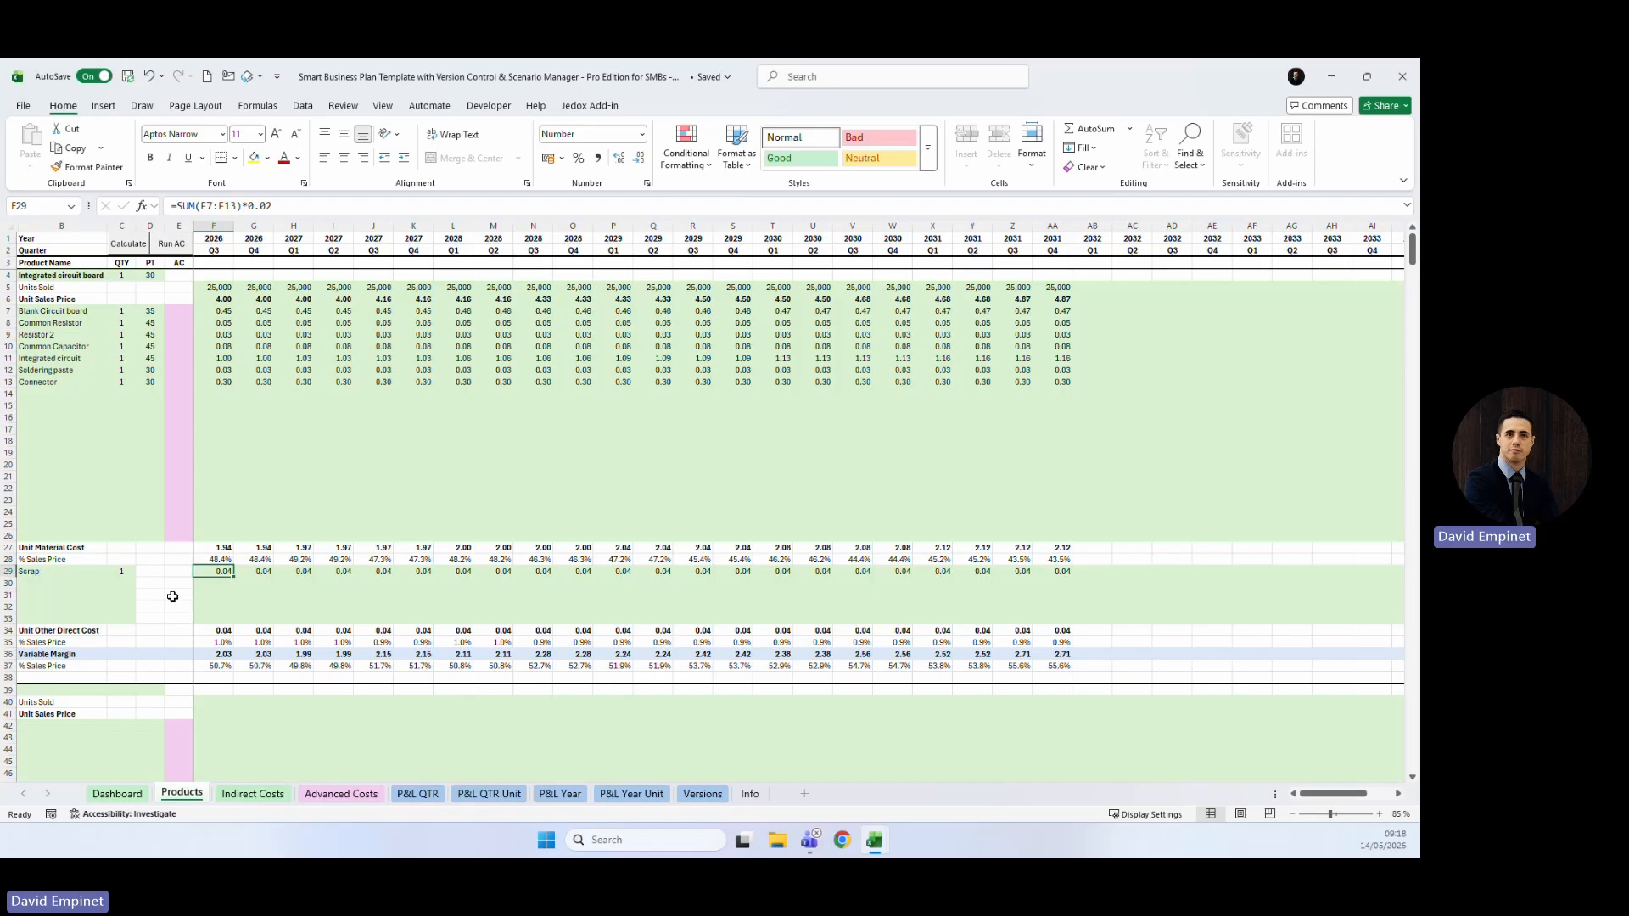
pyautogui.click(129, 245)
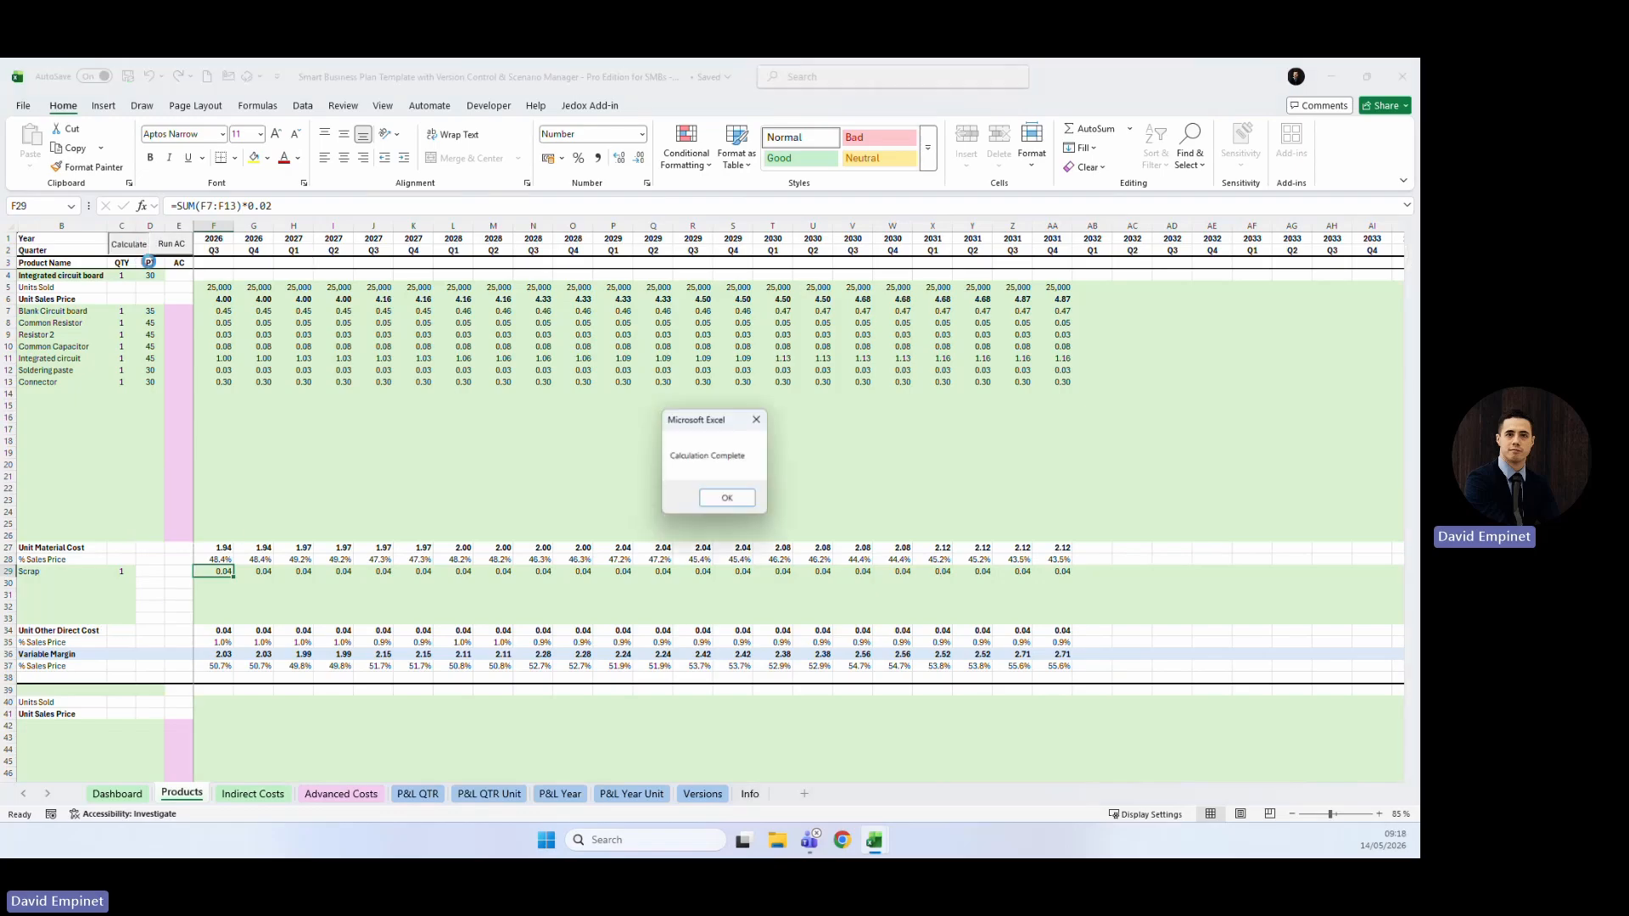
pyautogui.click(730, 503)
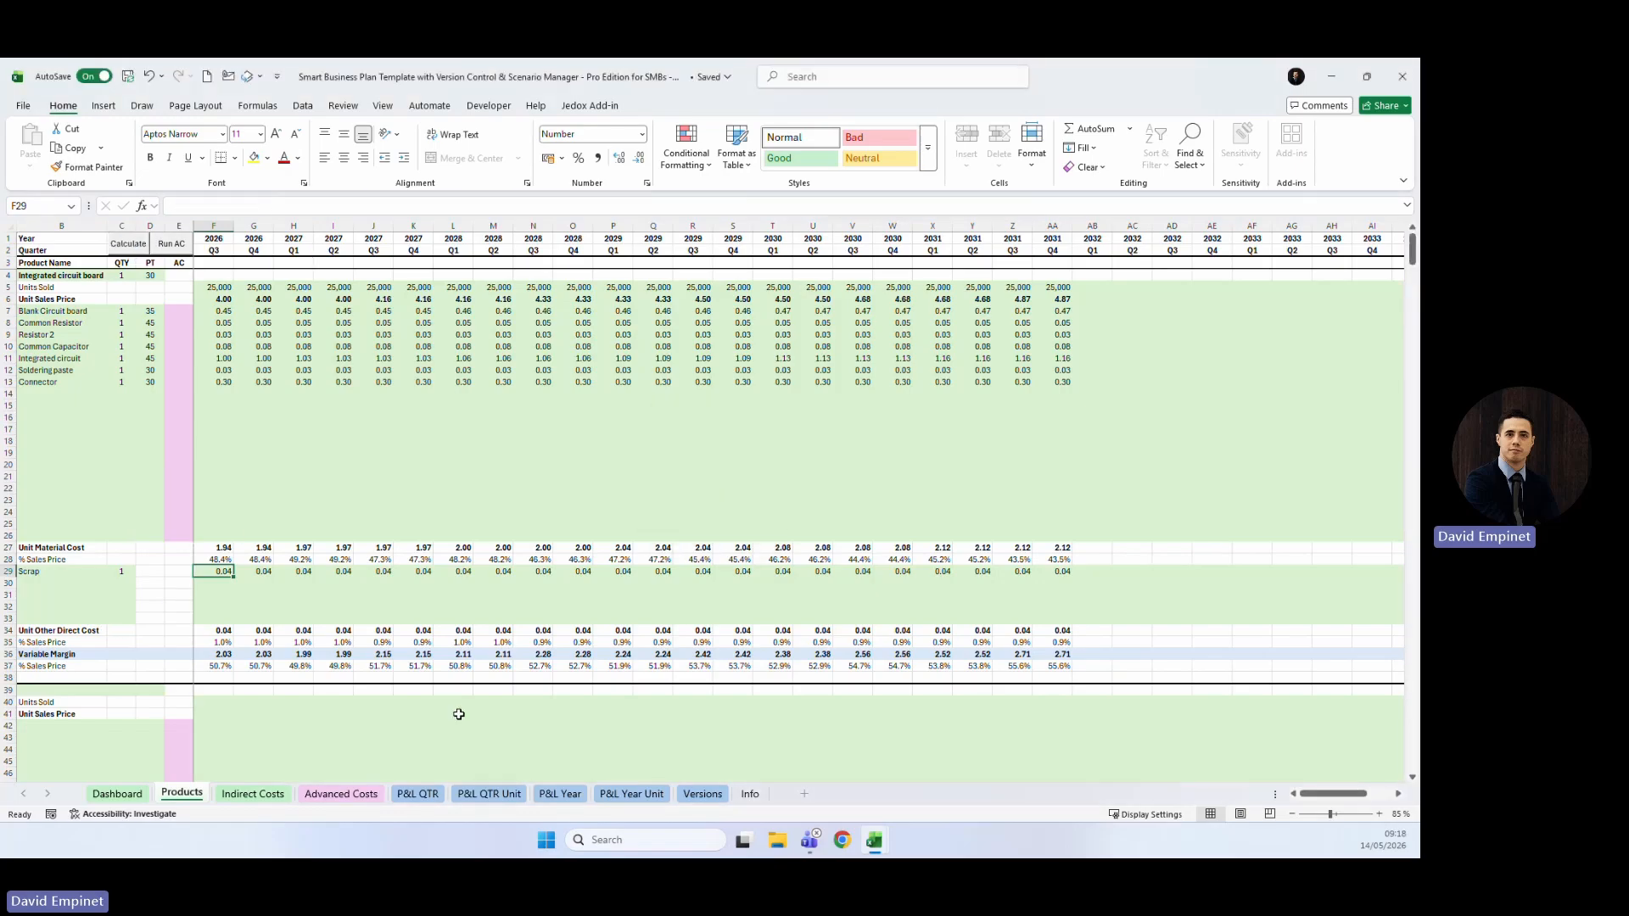
# Examine the quarterly P&L's material costs, other direct costs and variable margin, plus the empty indirect cost and depreciation rows.
pyautogui.click(410, 794)
pyautogui.click(797, 487)
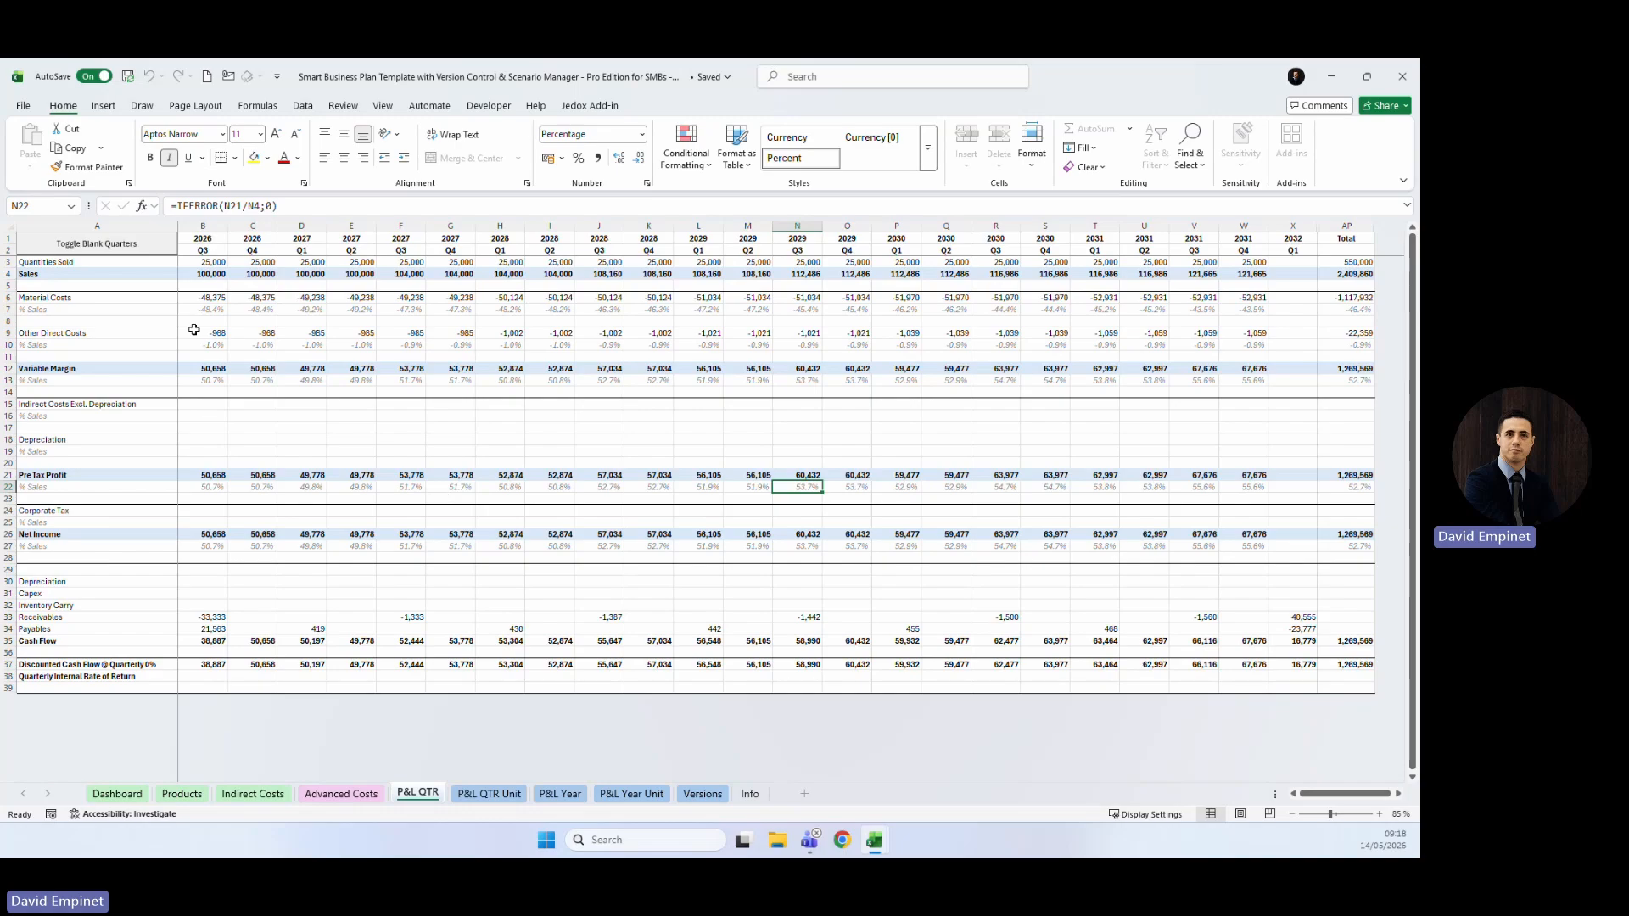
pyautogui.click(216, 296)
pyautogui.click(221, 336)
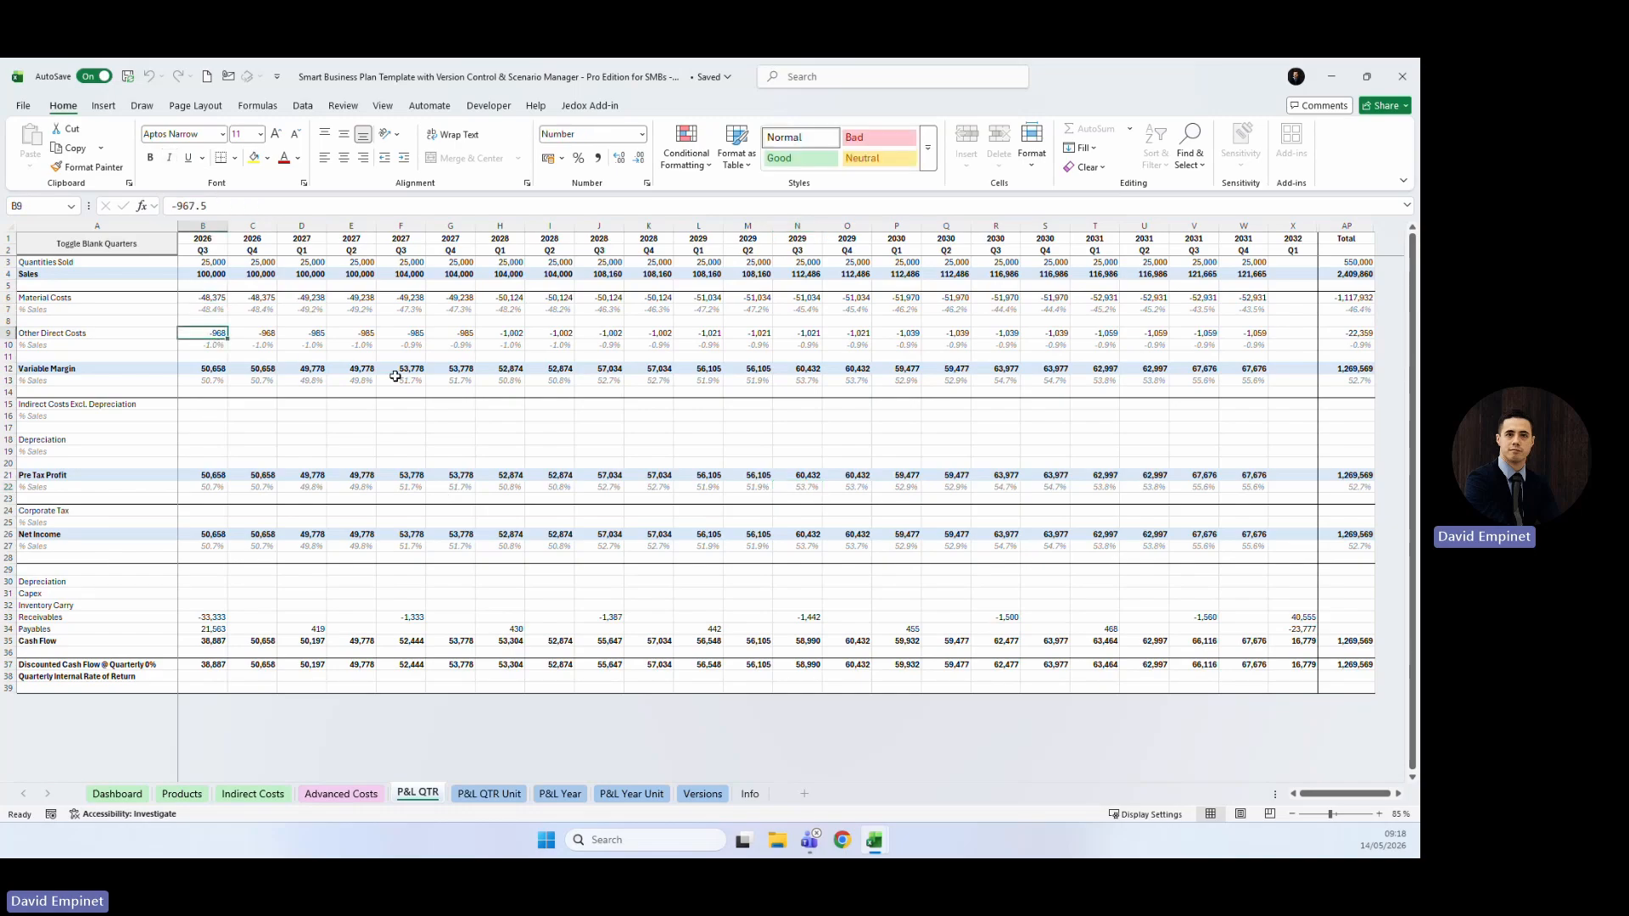
pyautogui.click(8, 368)
pyautogui.click(940, 475)
pyautogui.moveTo(1355, 371); pyautogui.dragTo(1344, 388)
pyautogui.moveTo(204, 386); pyautogui.dragTo(701, 385)
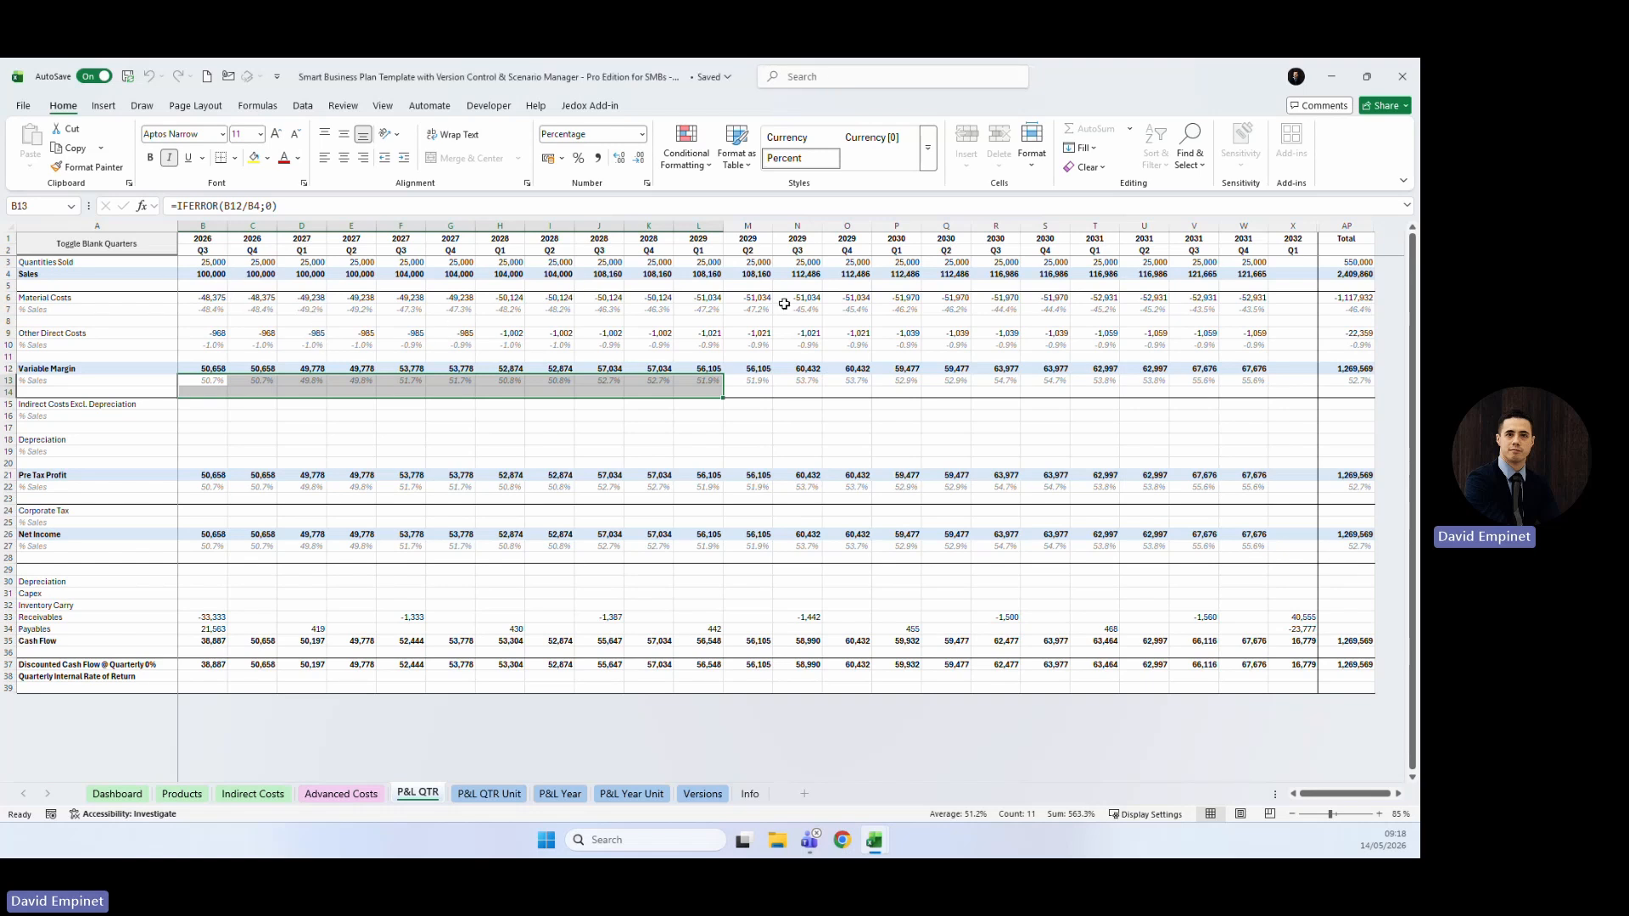
pyautogui.click(193, 355)
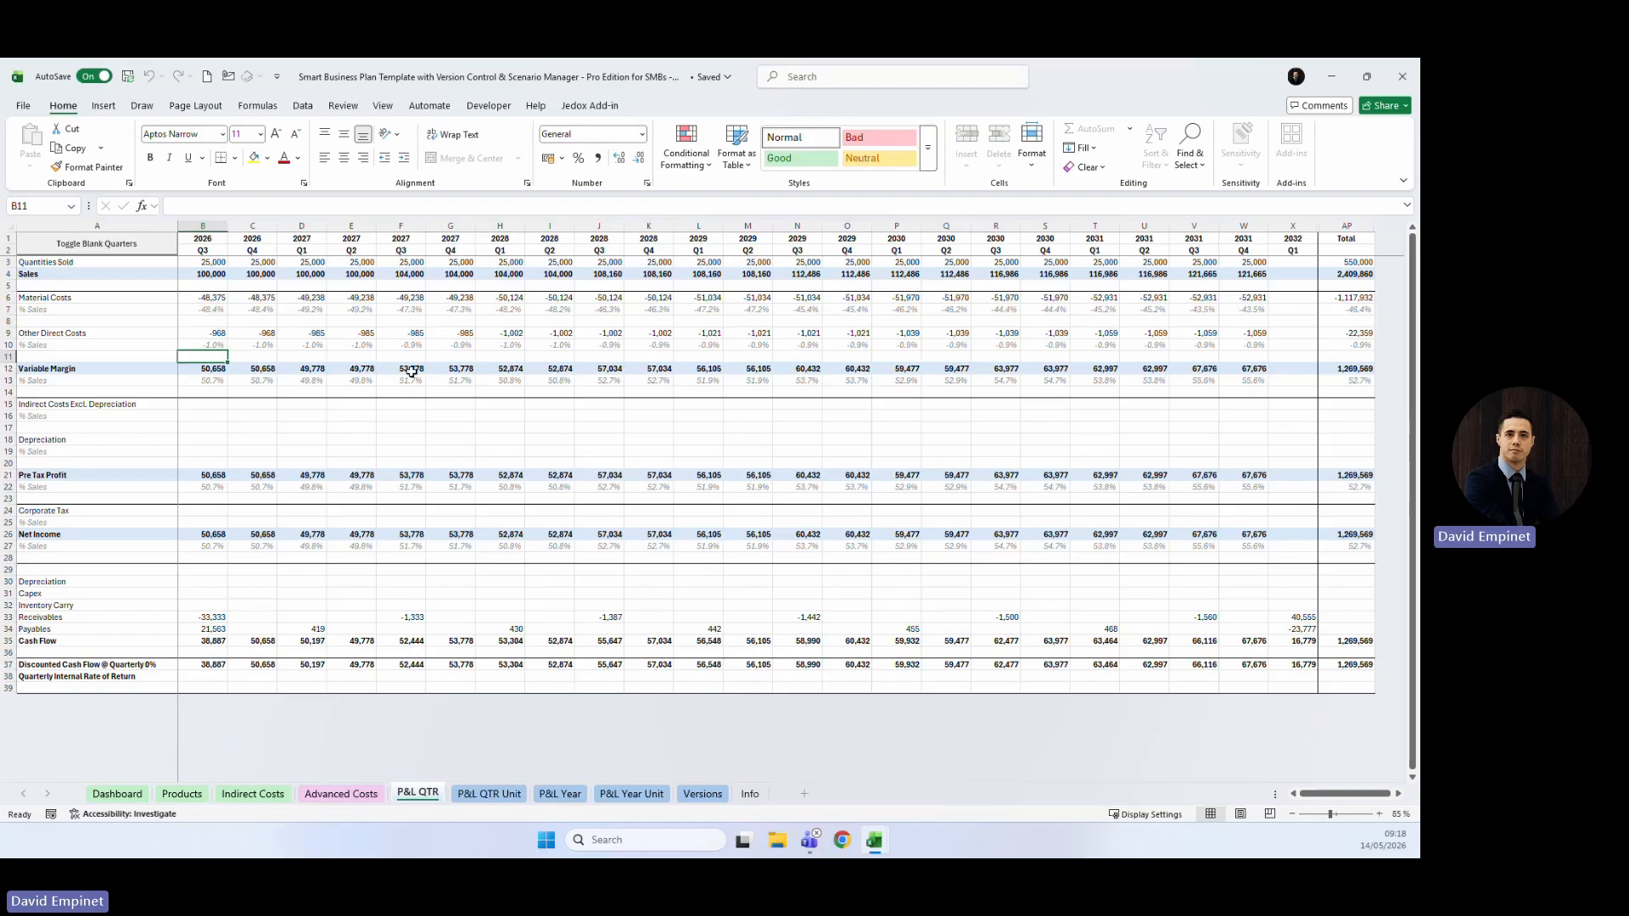
pyautogui.moveTo(1340, 368); pyautogui.dragTo(213, 450)
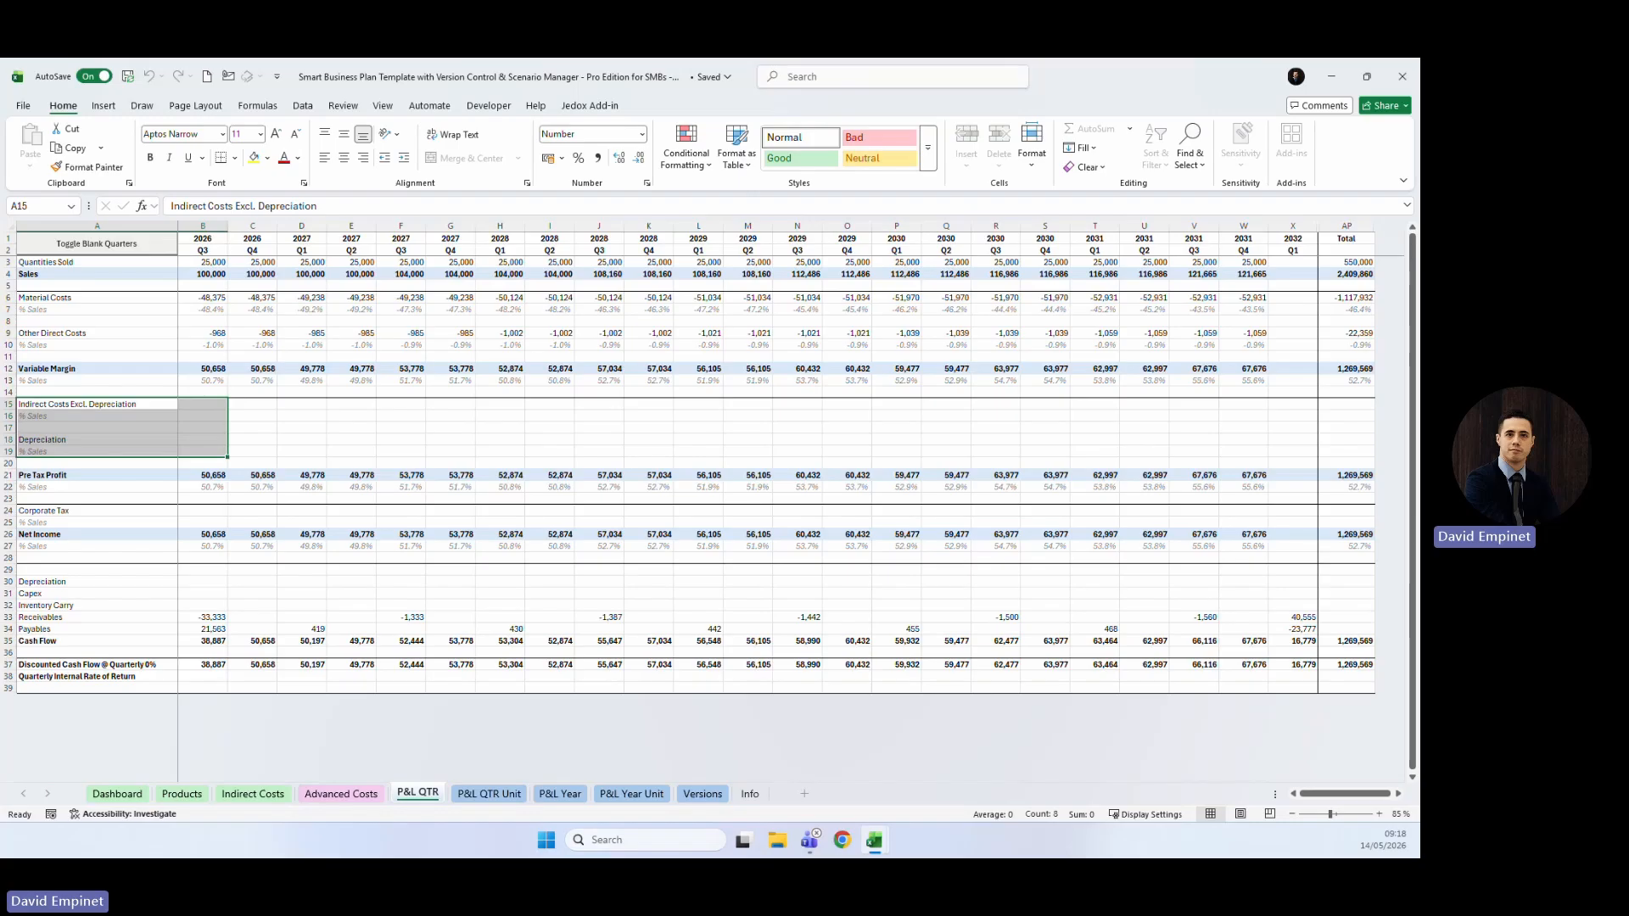
# Paste Salary Senior and Salary Junior as the first indirect cost items, with cash impact Y and 1 depreciation quarter each.
pyautogui.click(254, 794)
pyautogui.click(191, 300)
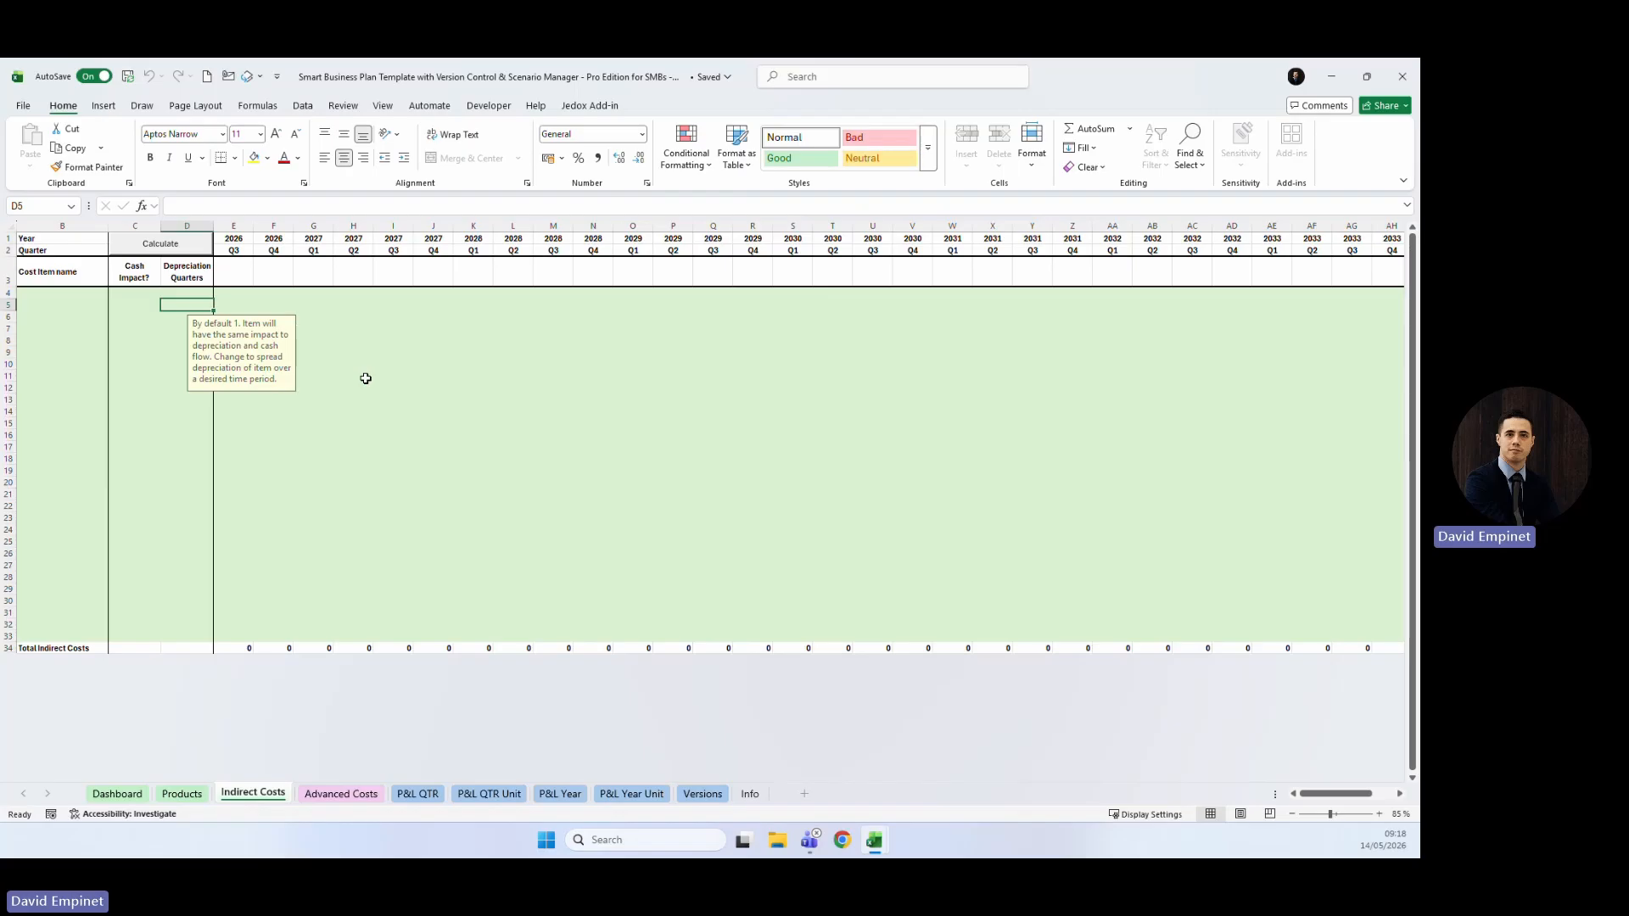
pyautogui.click(171, 796)
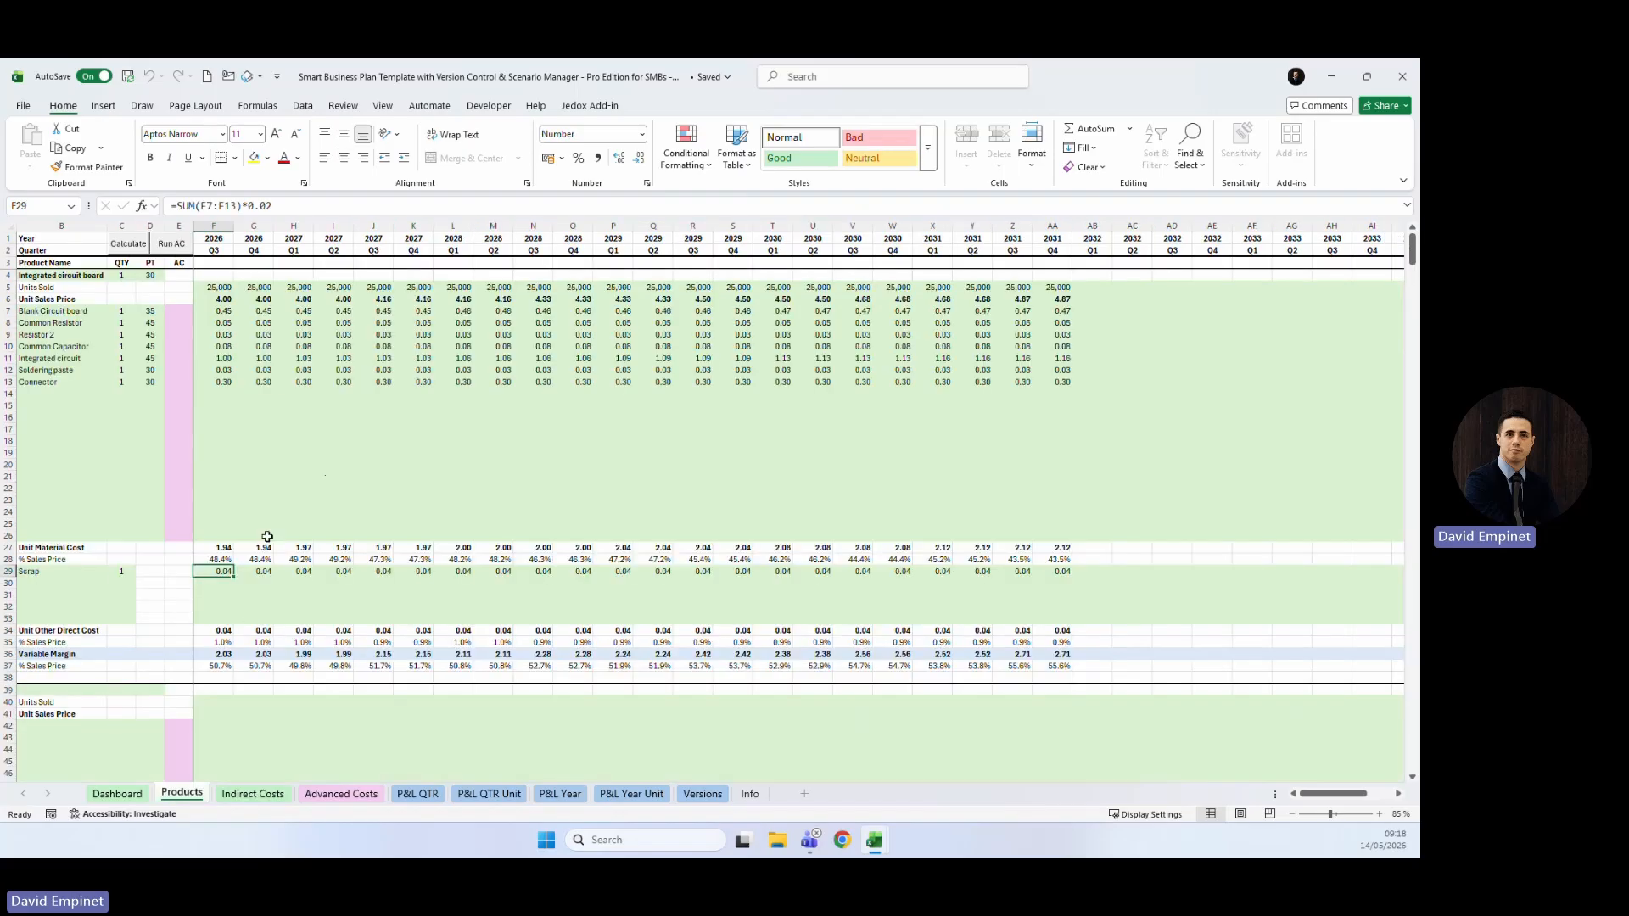
pyautogui.click(252, 794)
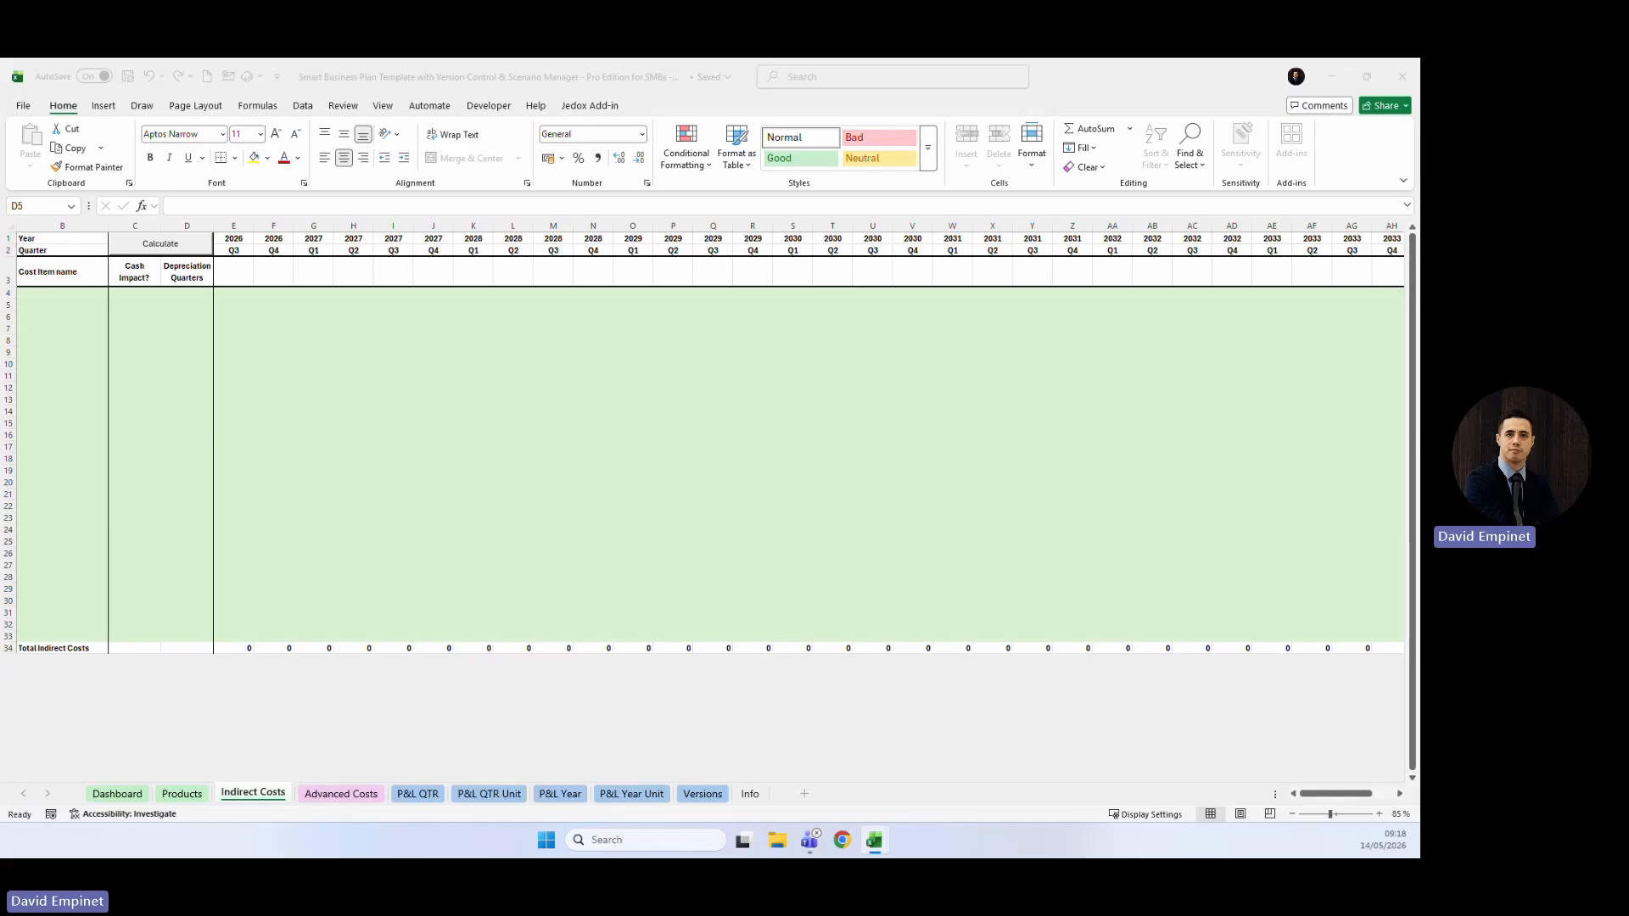
pyautogui.hotkey('ctrl', 'c')
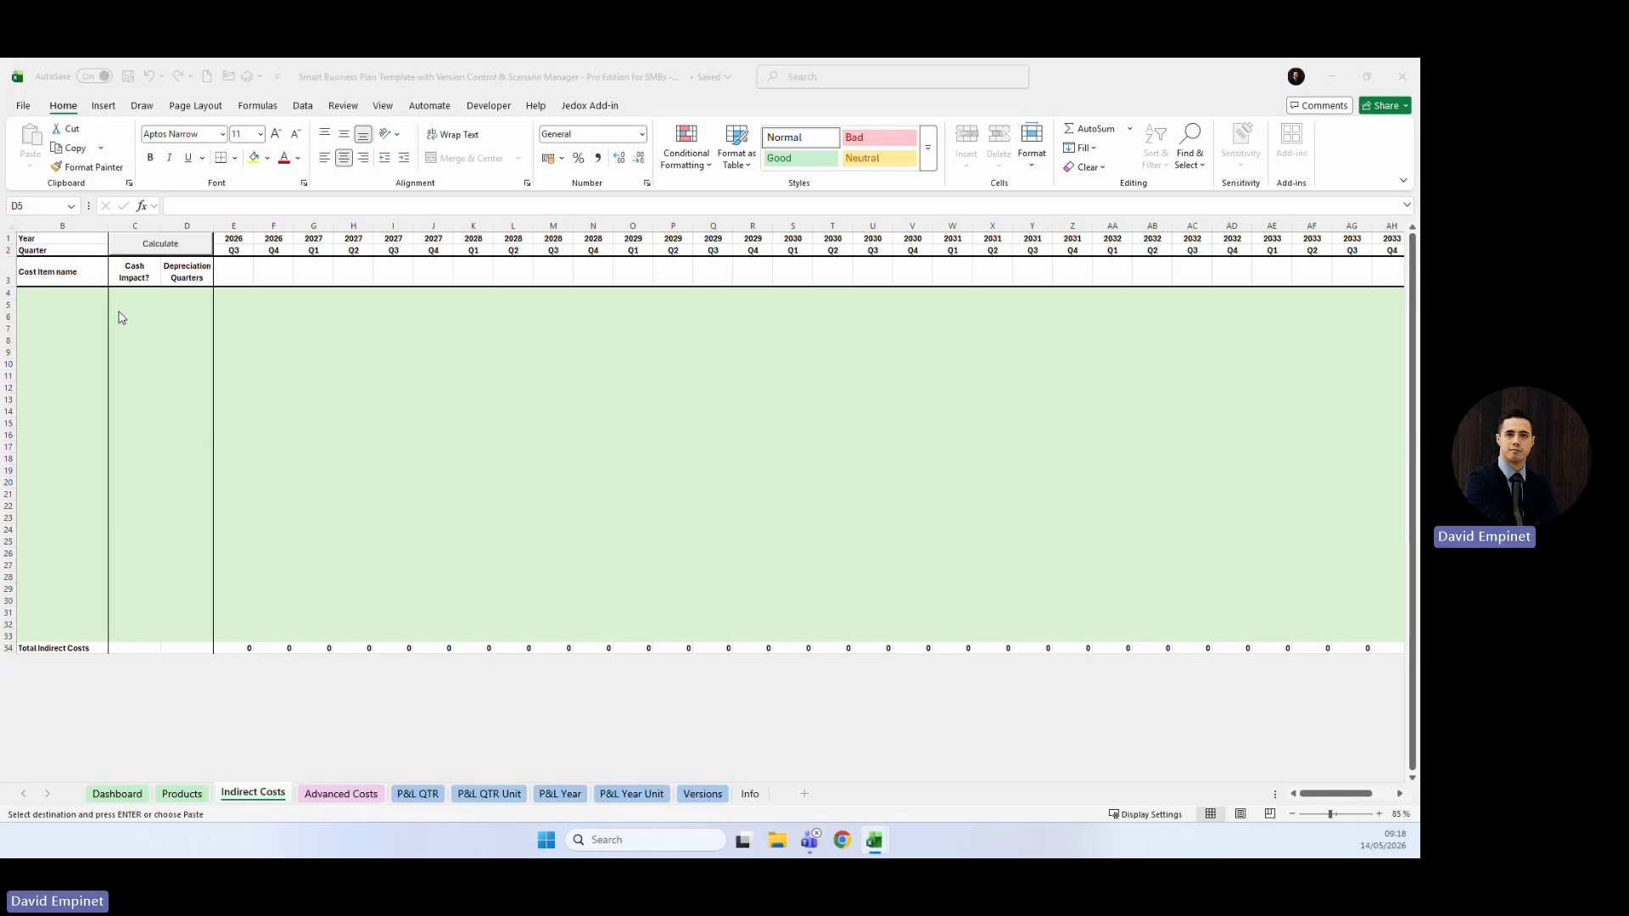
pyautogui.click(40, 293)
pyautogui.hotkey('ctrl', 'v')
pyautogui.press('Escape')
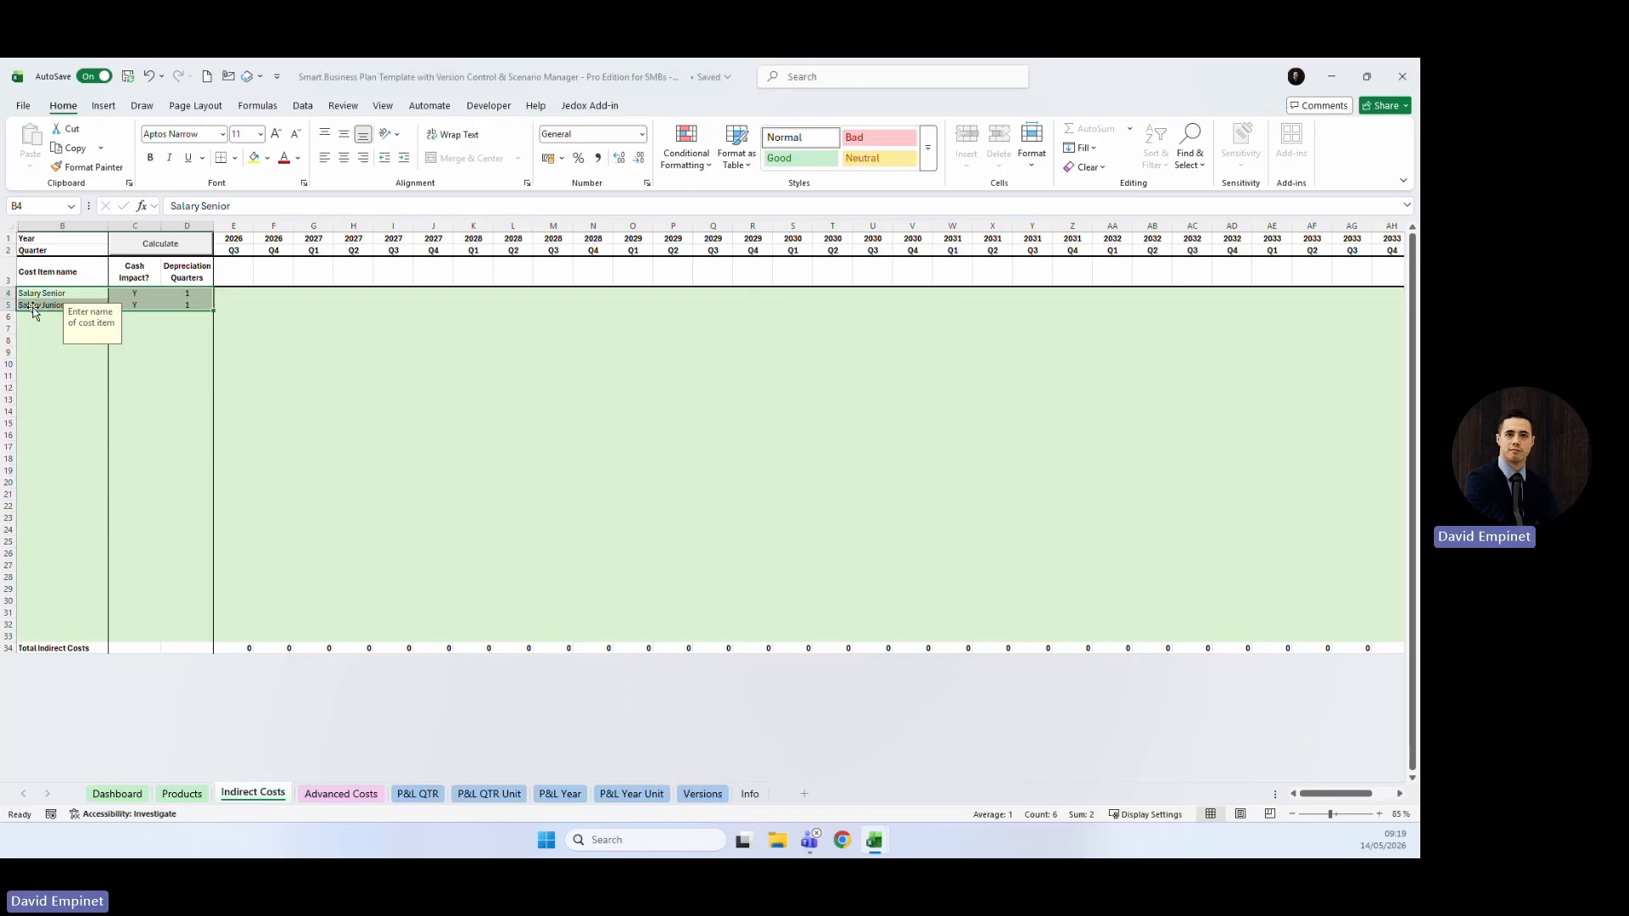
# Review the names, cash impact and depreciation quarters settings of the two salary items.
pyautogui.click(131, 387)
pyautogui.click(46, 295)
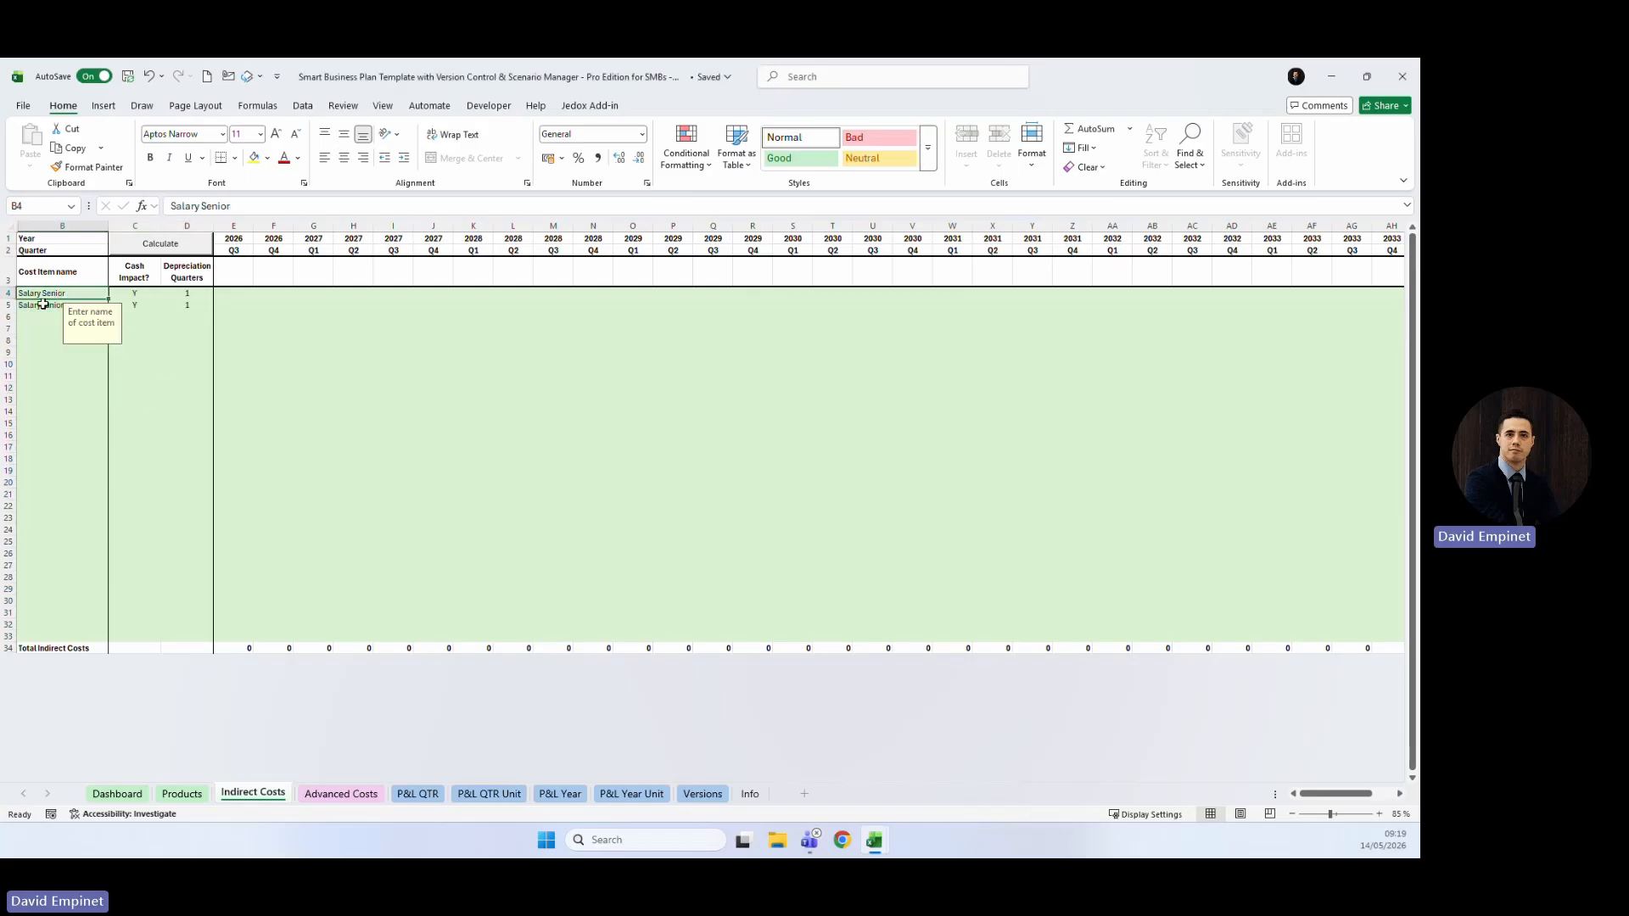
pyautogui.click(47, 352)
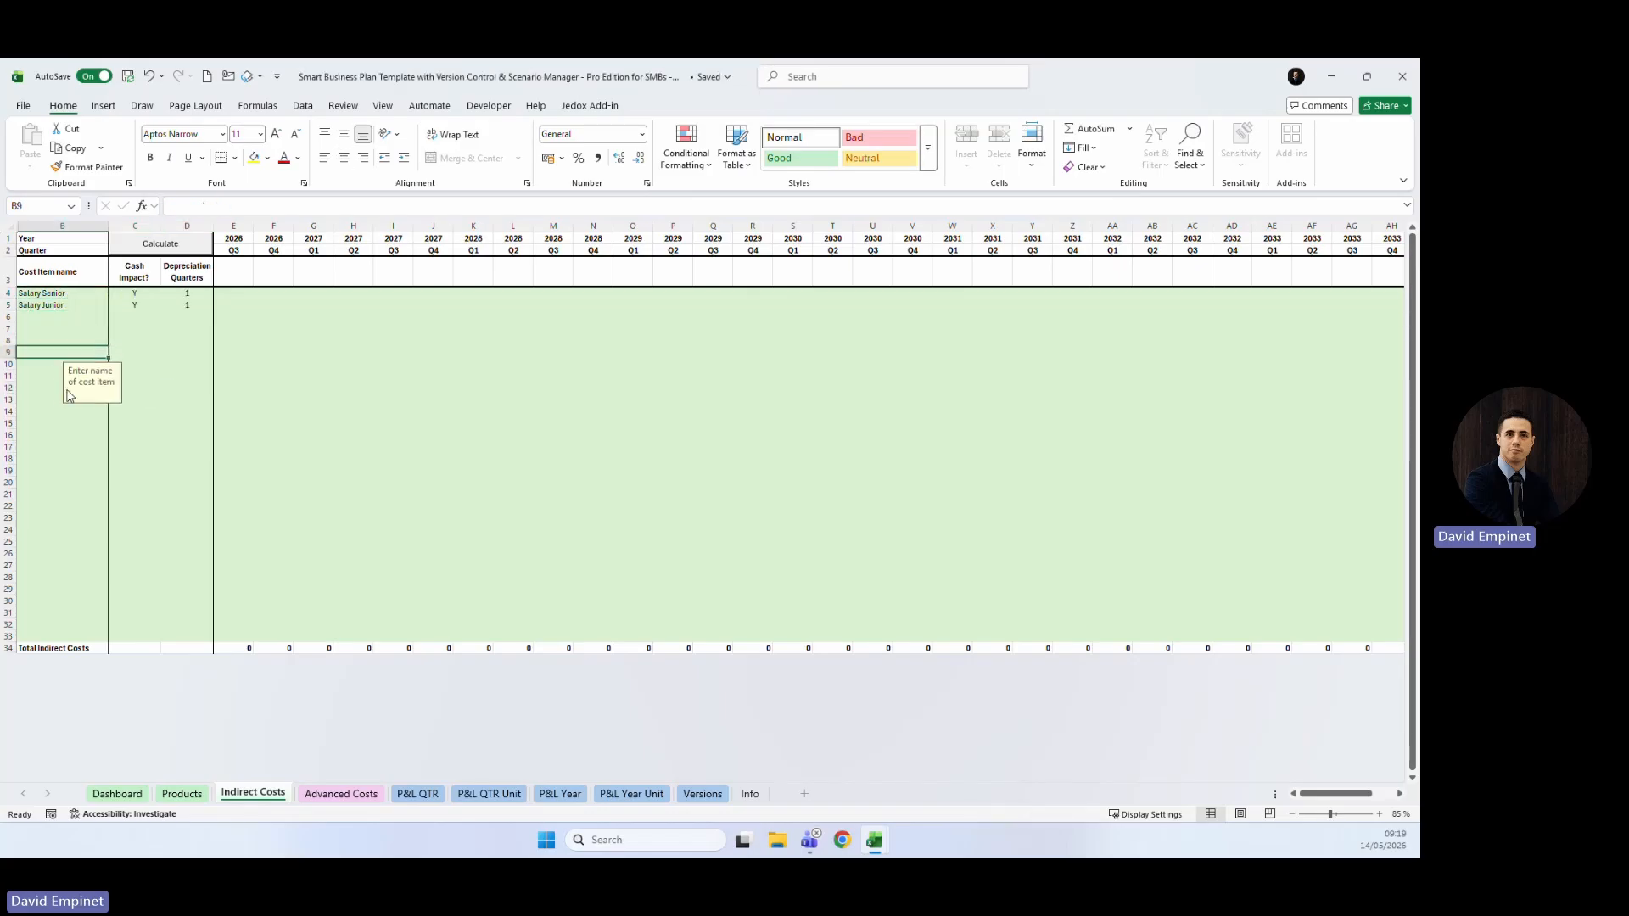
pyautogui.click(134, 293)
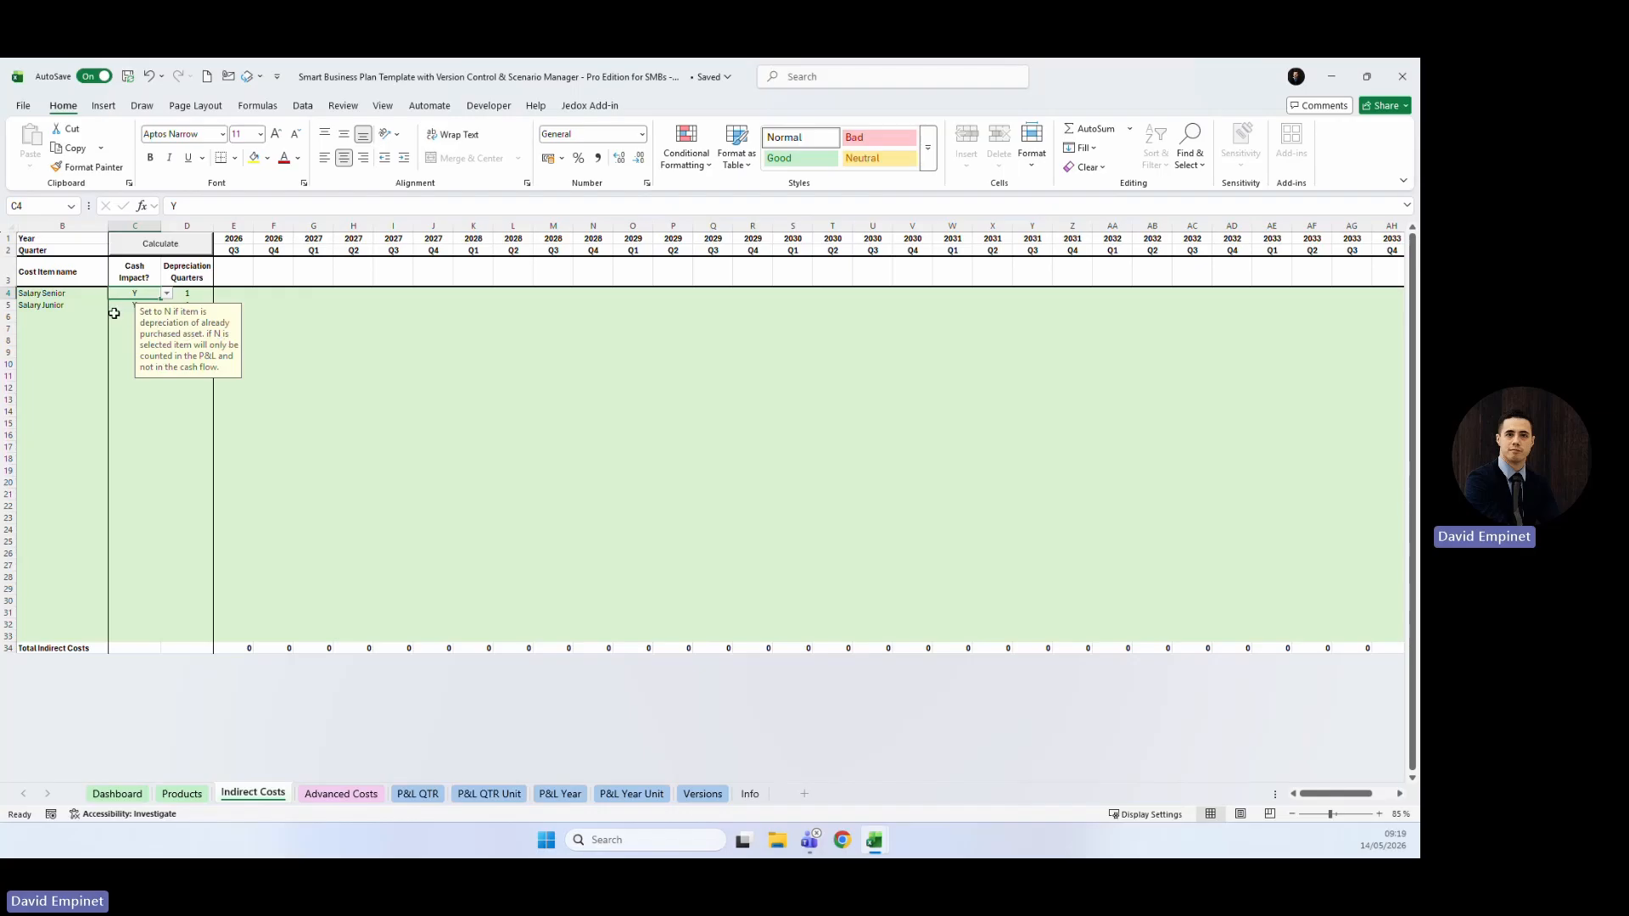
pyautogui.click(115, 314)
pyautogui.click(134, 297)
pyautogui.click(258, 320)
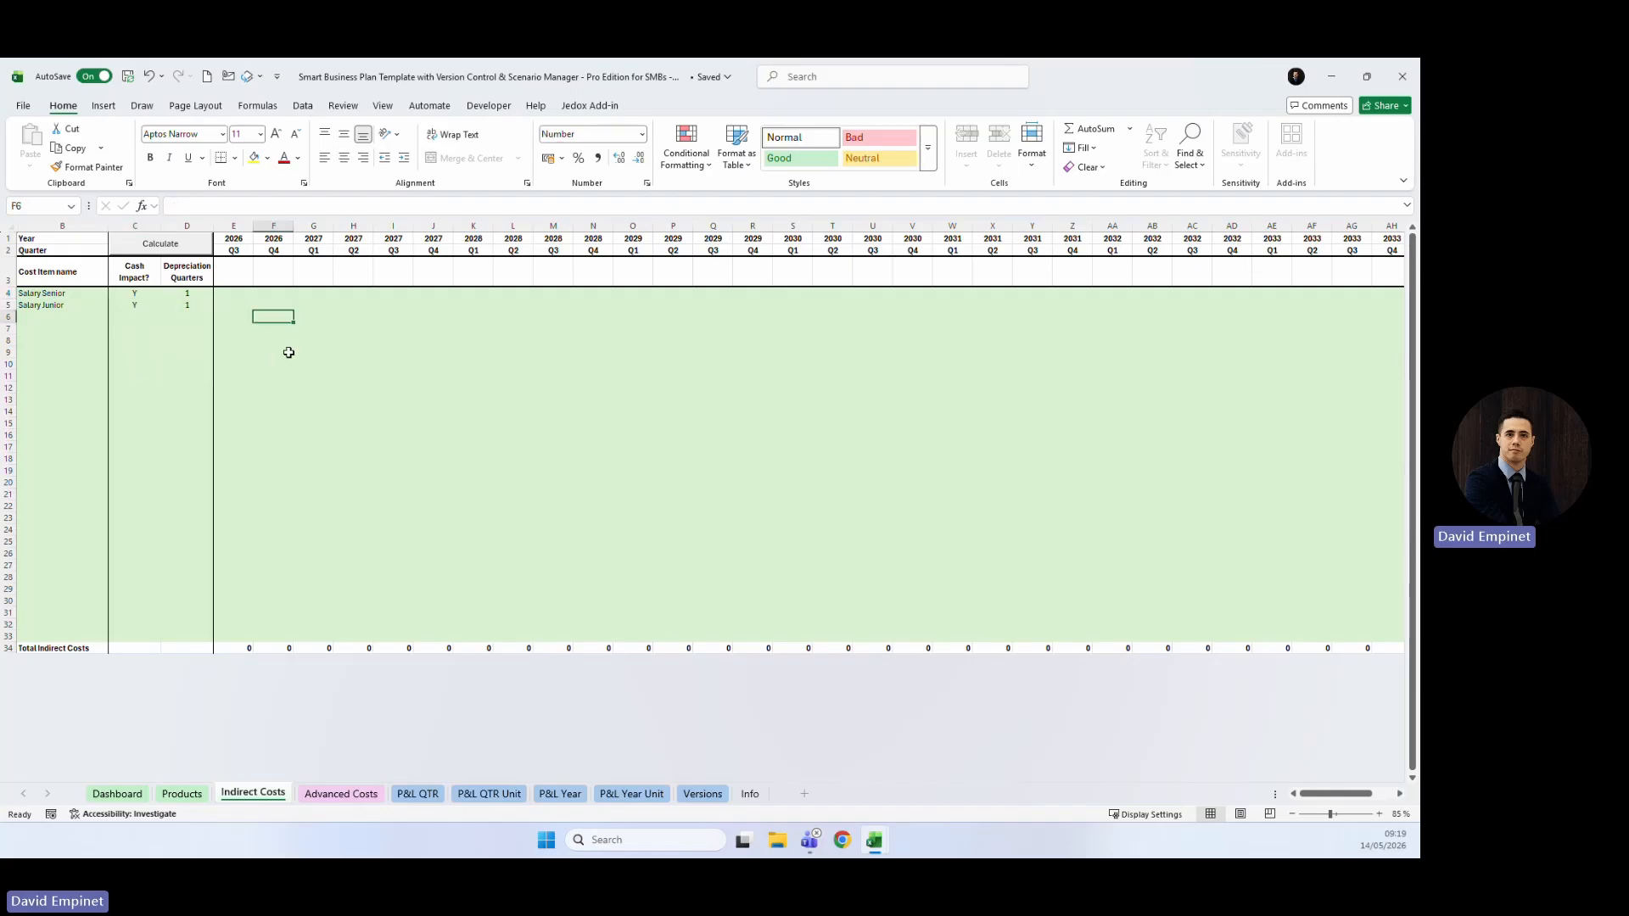
pyautogui.click(188, 293)
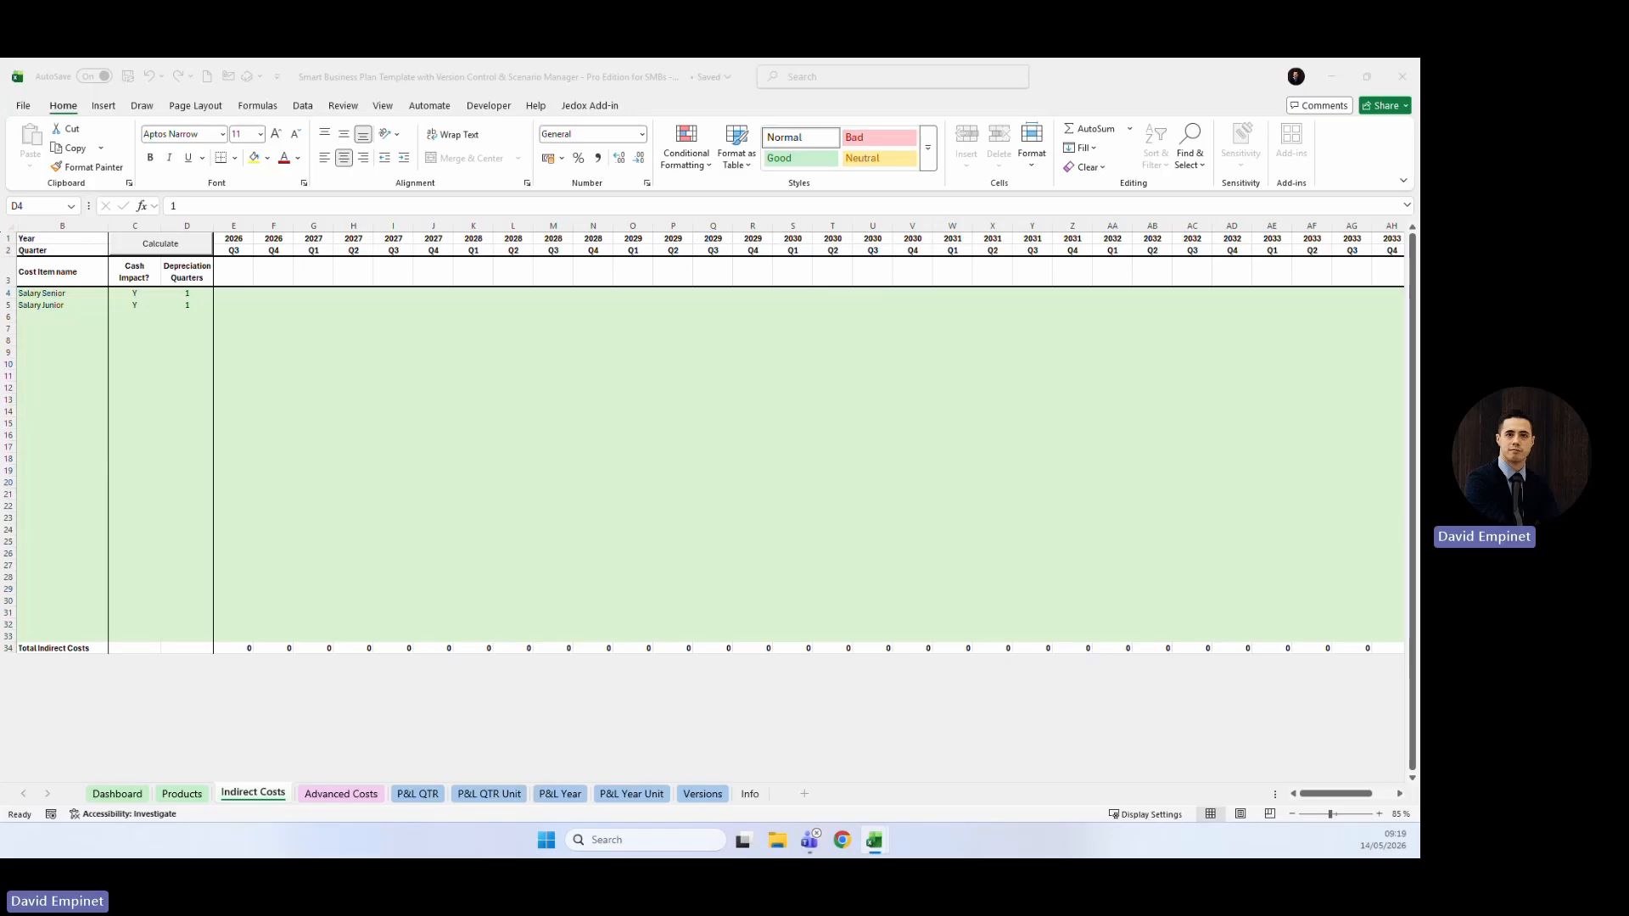
# Paste quarterly salary costs of 20,000 for the senior and 15,000 for the junior from 2026 Q3 to 2031 Q4.
pyautogui.hotkey('ctrl', 'c')
pyautogui.click(240, 291)
pyautogui.click(237, 292)
pyautogui.hotkey('ctrl', 'v')
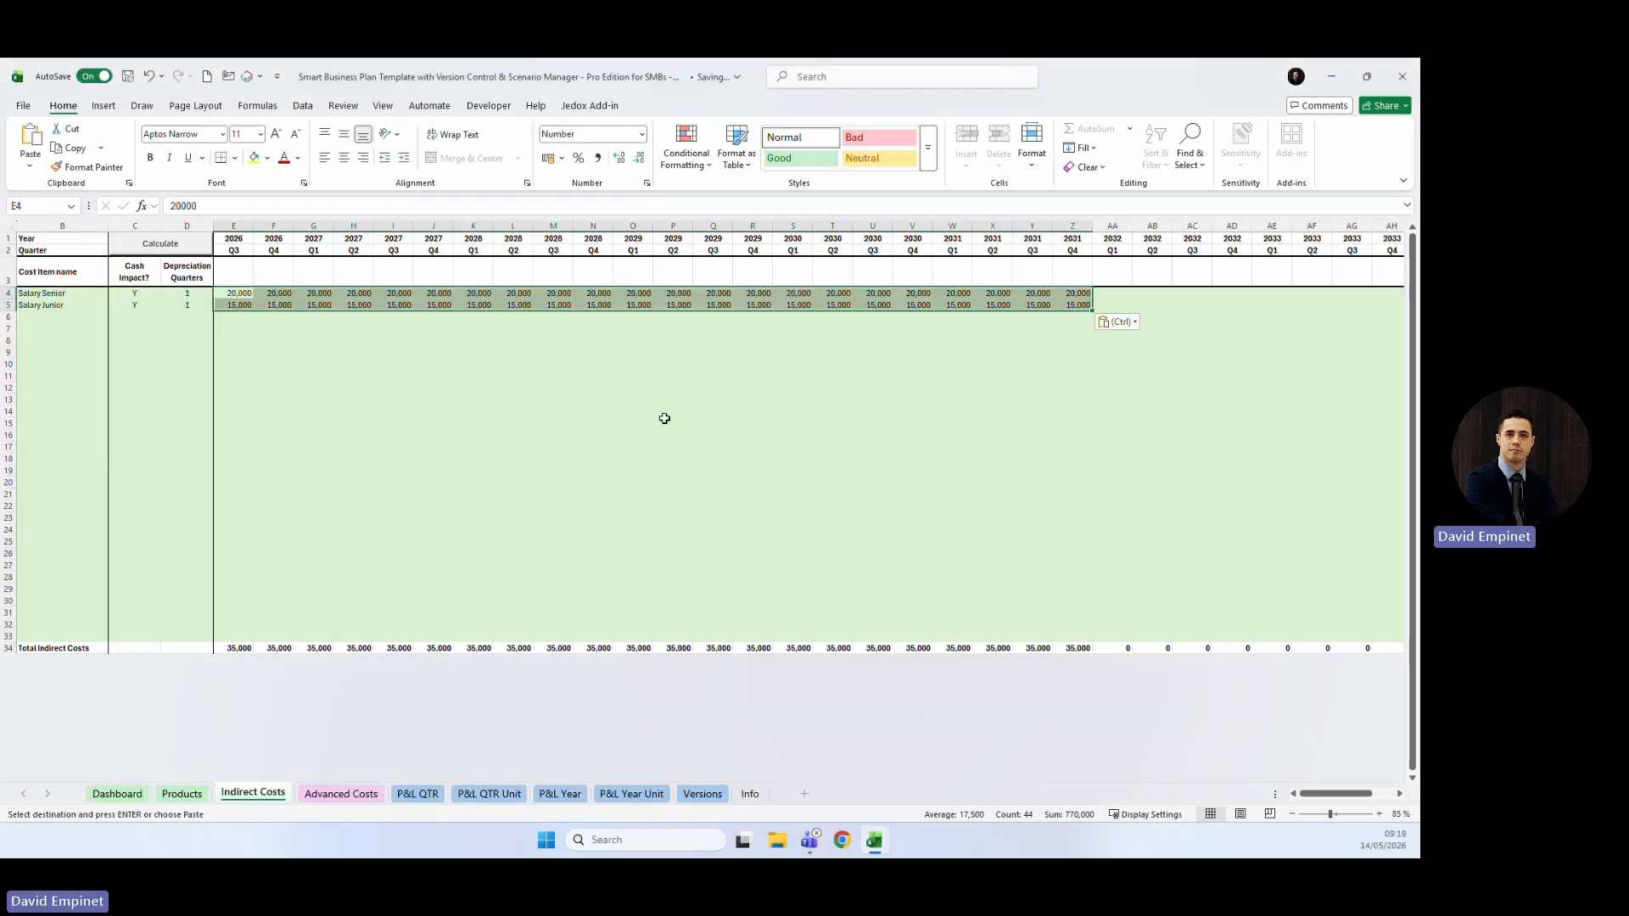
pyautogui.press('Escape')
pyautogui.click(341, 355)
pyautogui.click(240, 294)
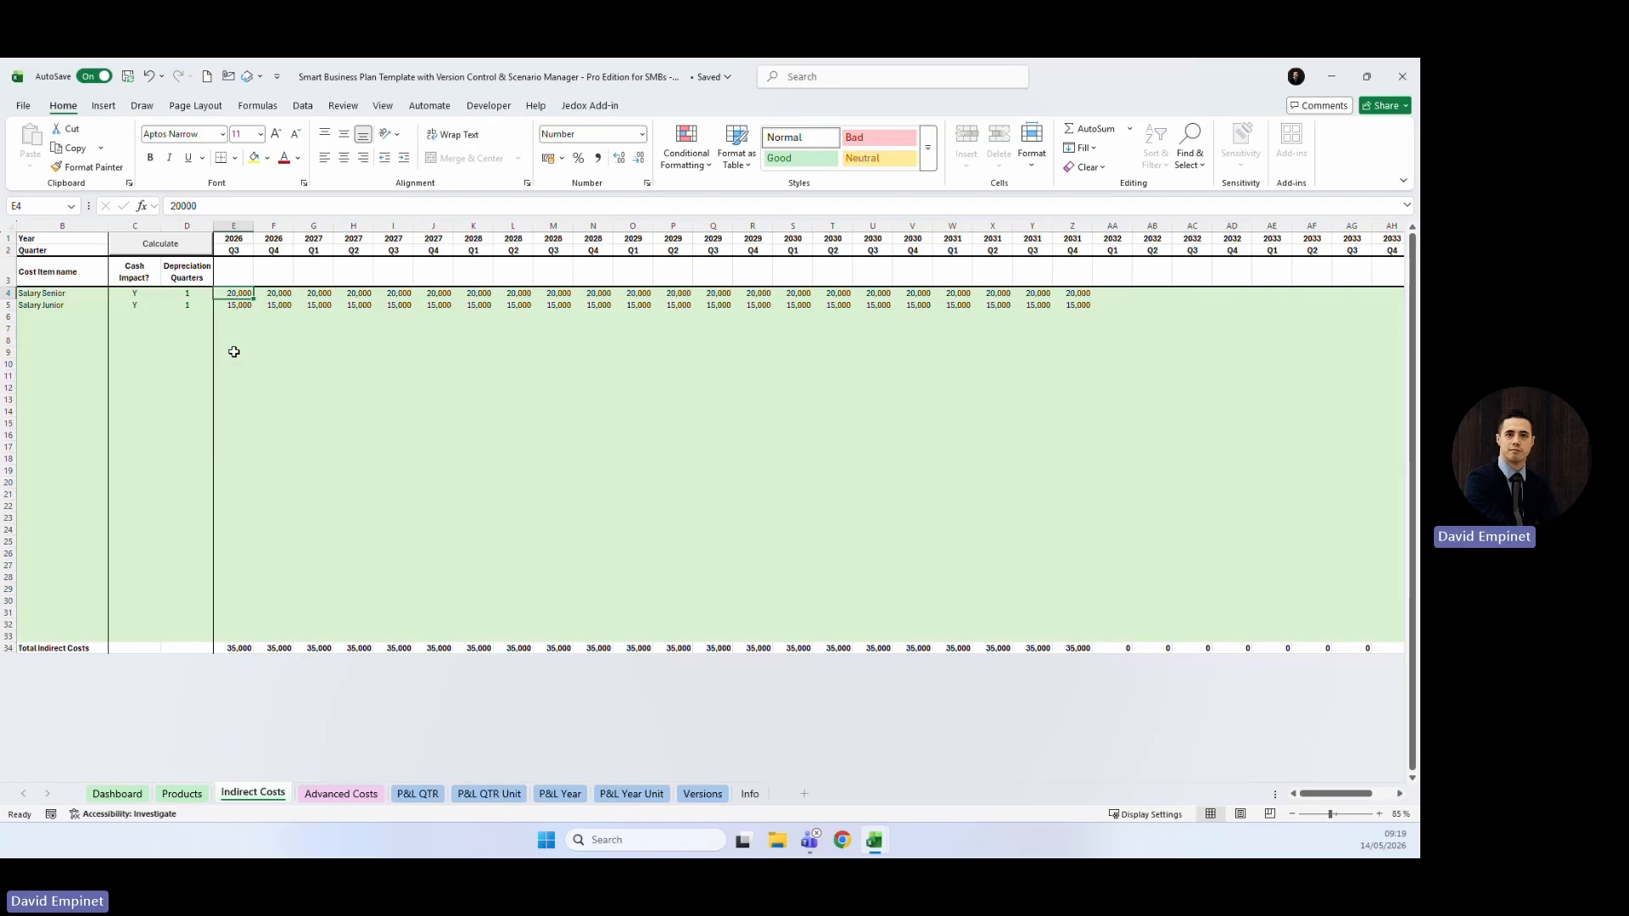
pyautogui.press('Down')
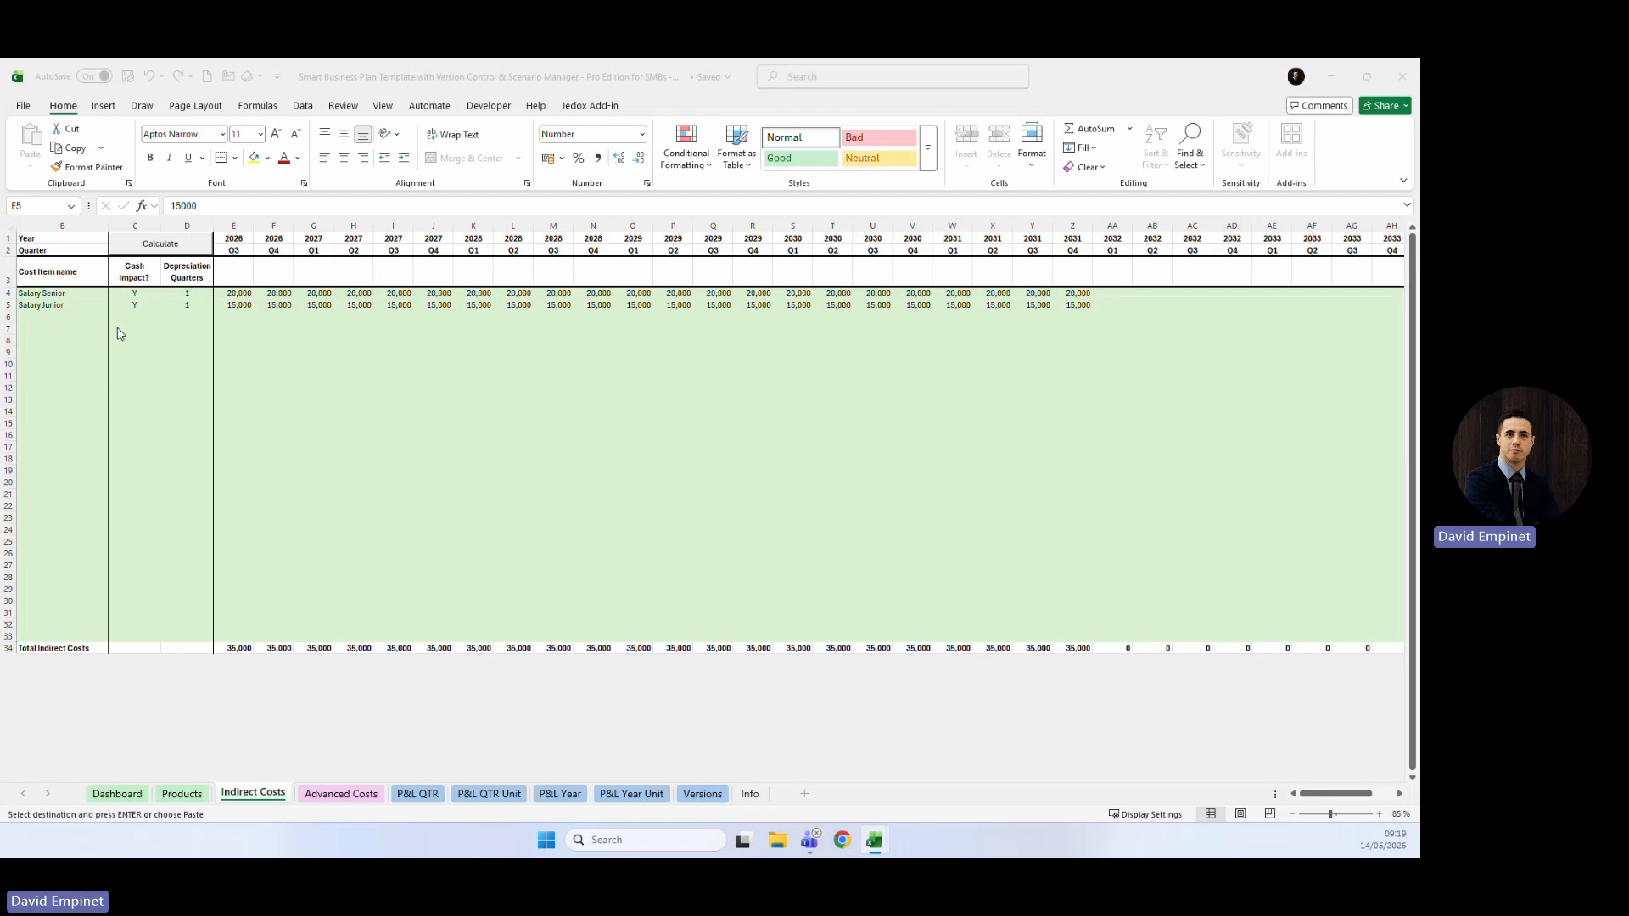
# Paste PCB Mounting Machine and Inspecting Machine as cost items below the salaries.
pyautogui.click(50, 318)
pyautogui.hotkey('ctrl', 'v')
pyautogui.press('Escape')
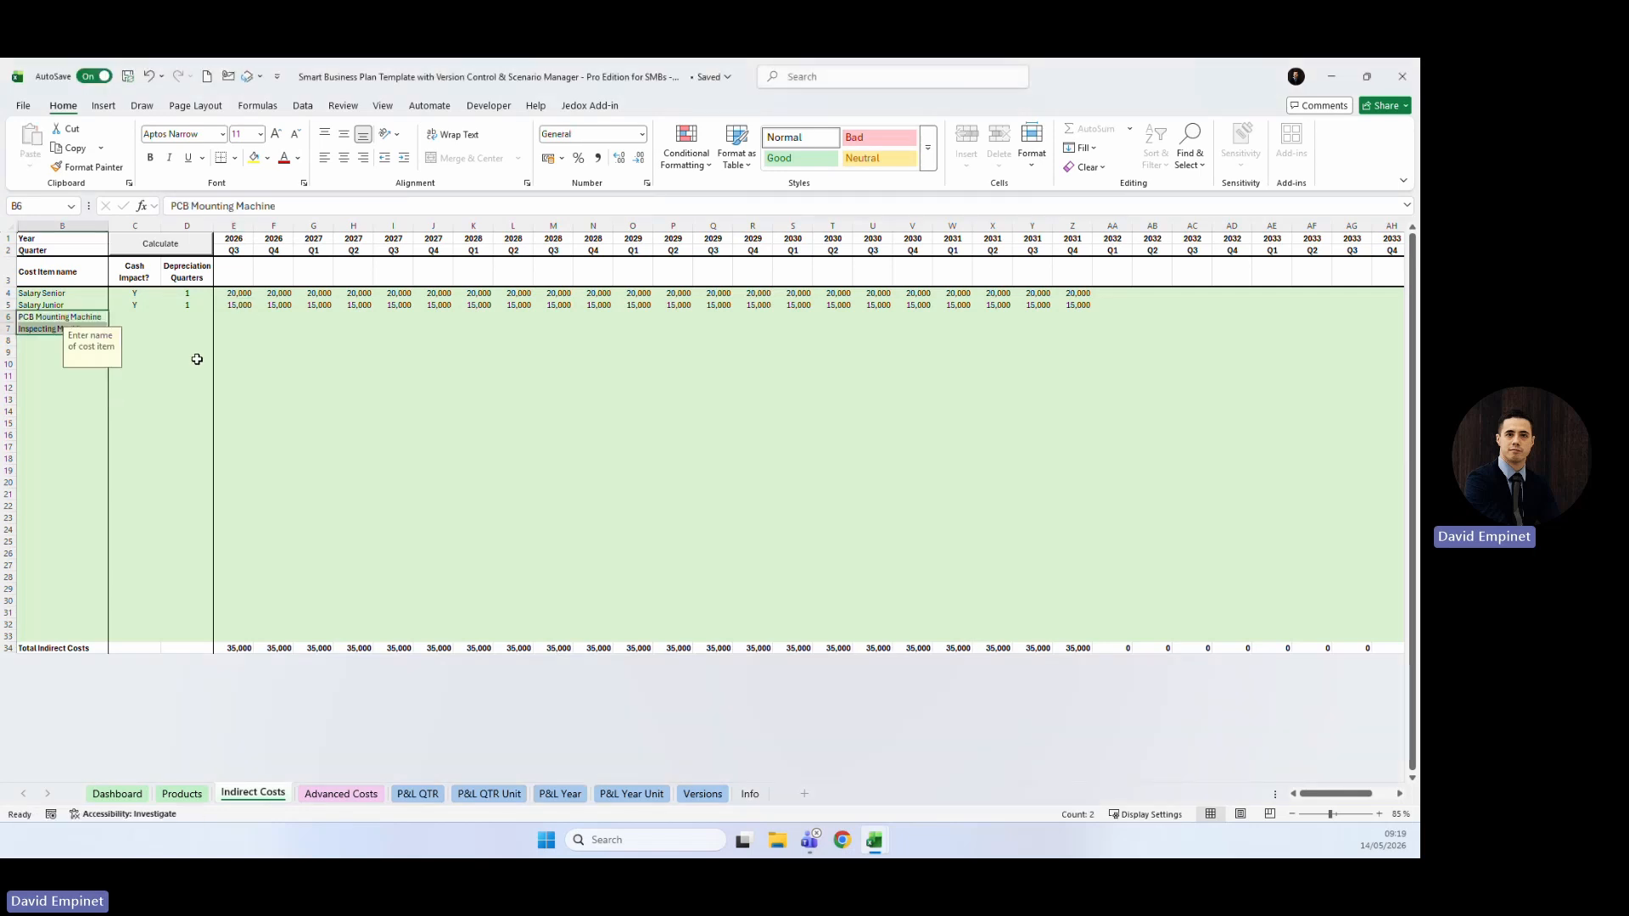
pyautogui.click(188, 329)
pyautogui.click(93, 319)
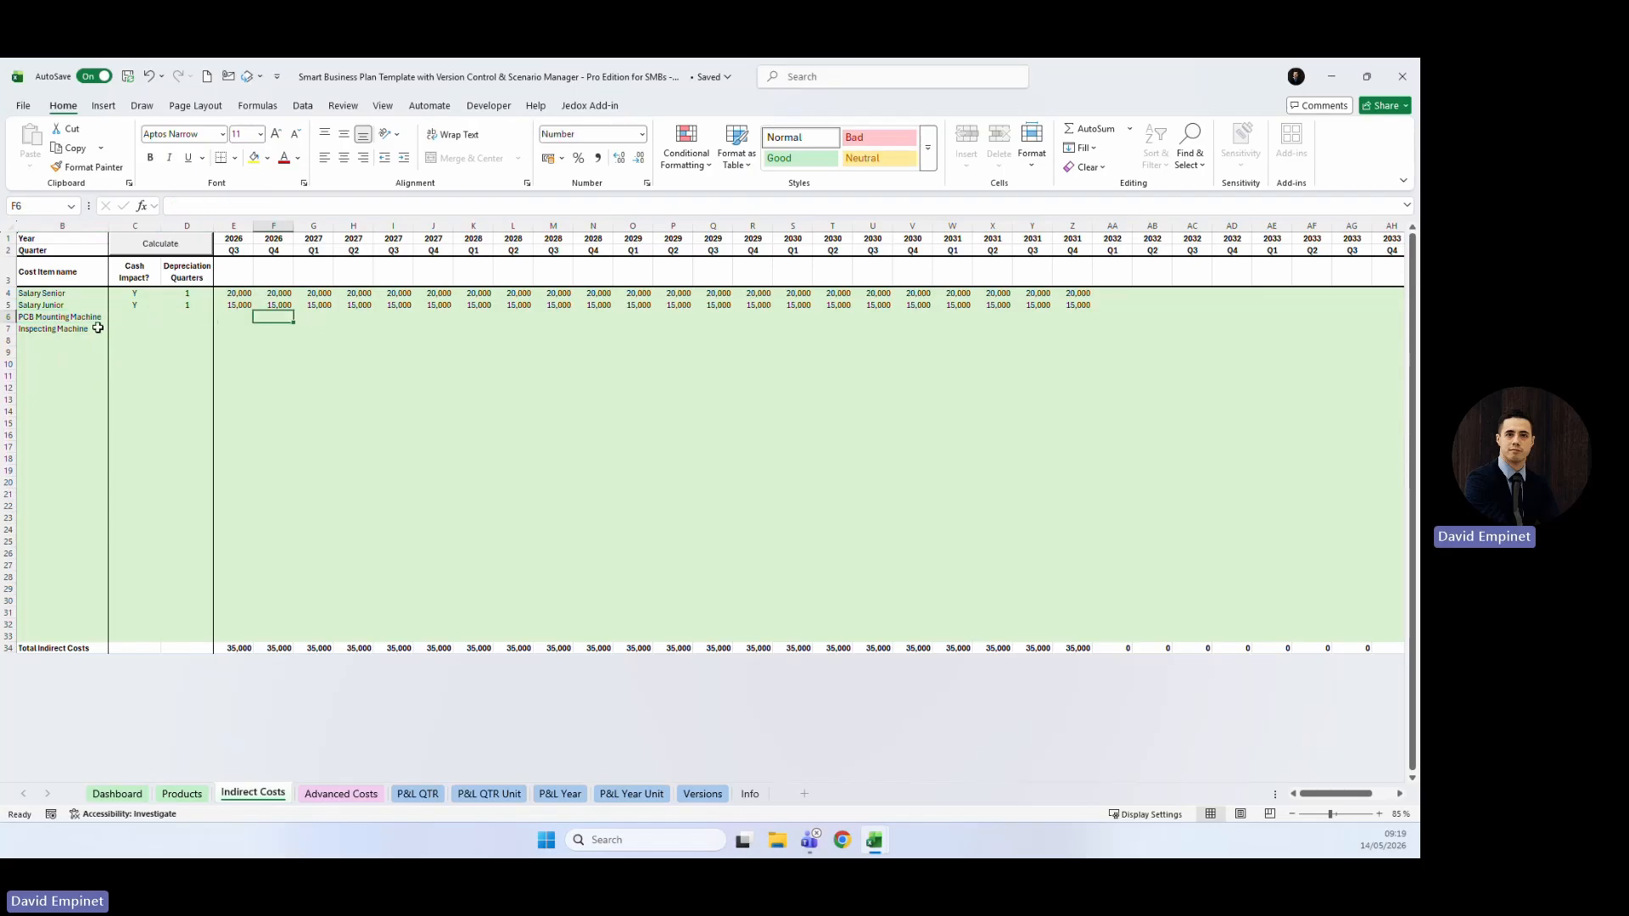
pyautogui.click(74, 329)
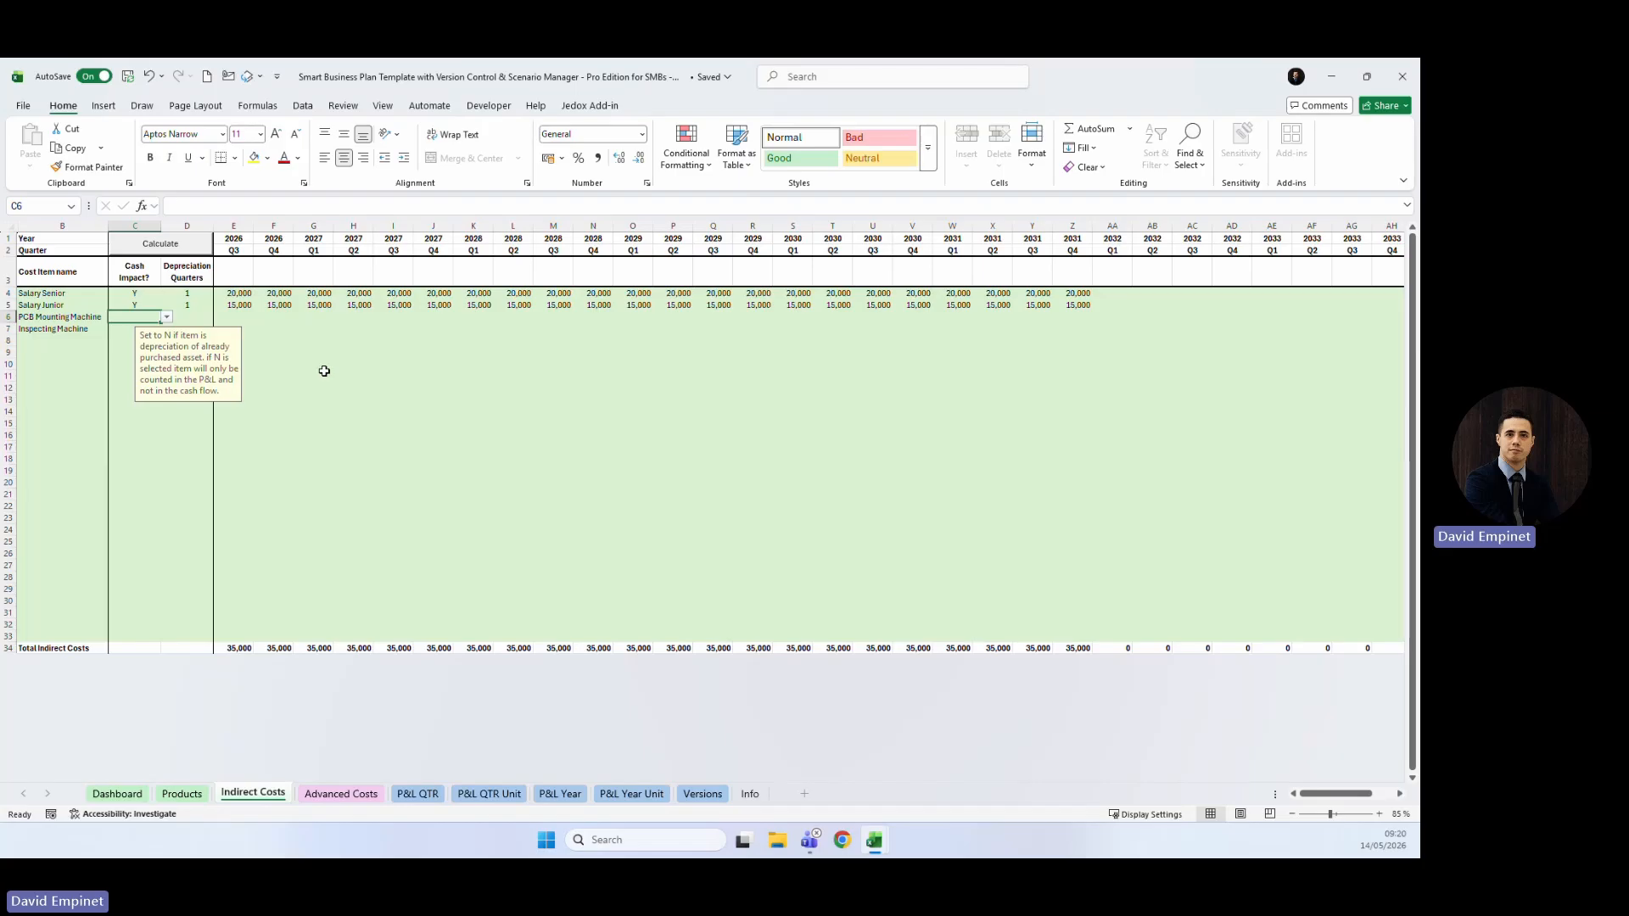
# Set the cash impact of both machines to Y.
pyautogui.write('Y')
pyautogui.press('Return')
pyautogui.write('Y')
pyautogui.press('Return')
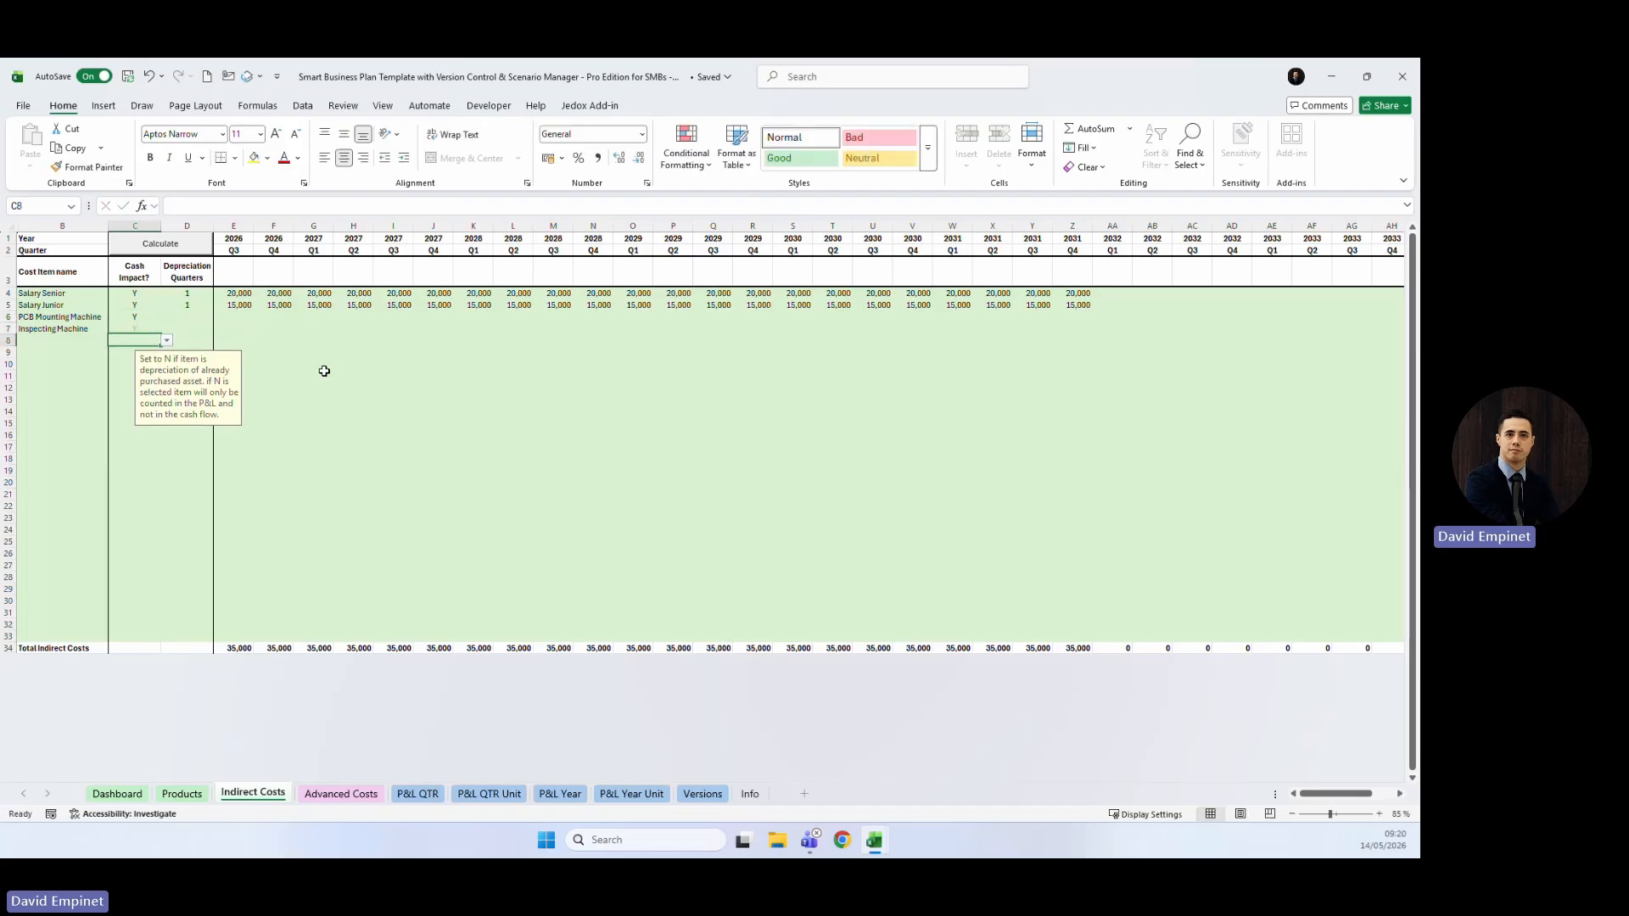
# Set the depreciation of the PCB Mounting Machine to 20 quarters and copy it to the Inspecting Machine.
pyautogui.press('Right')
pyautogui.press('Up')
pyautogui.press('Up')
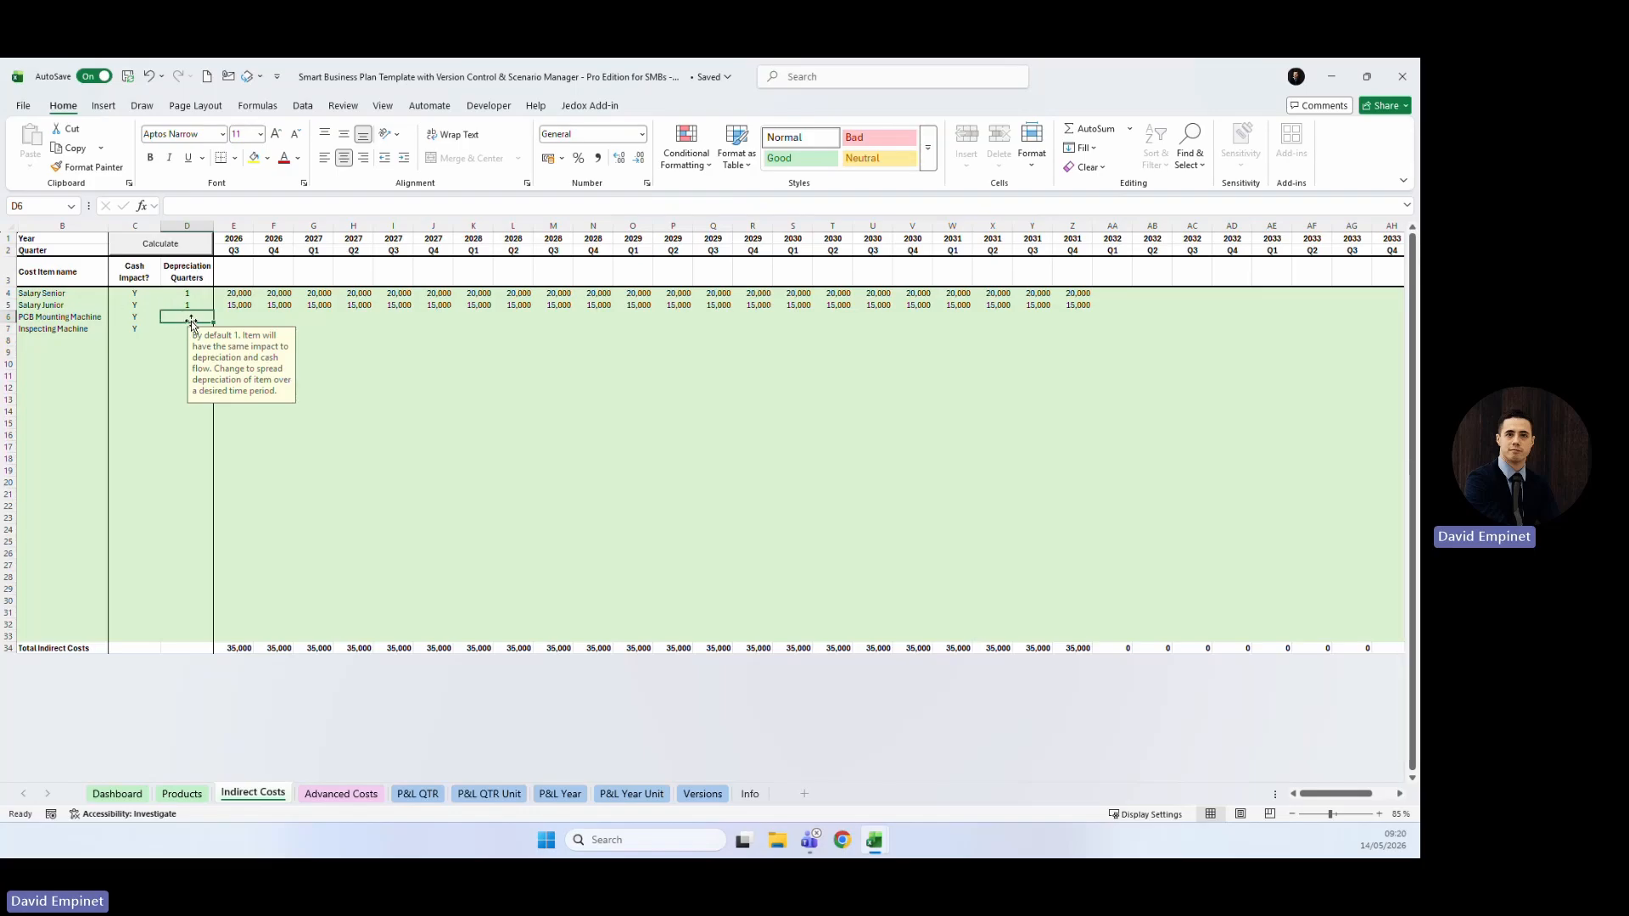
pyautogui.write('20')
pyautogui.hotkey('ctrl', 'Return')
pyautogui.hotkey('ctrl', 'c')
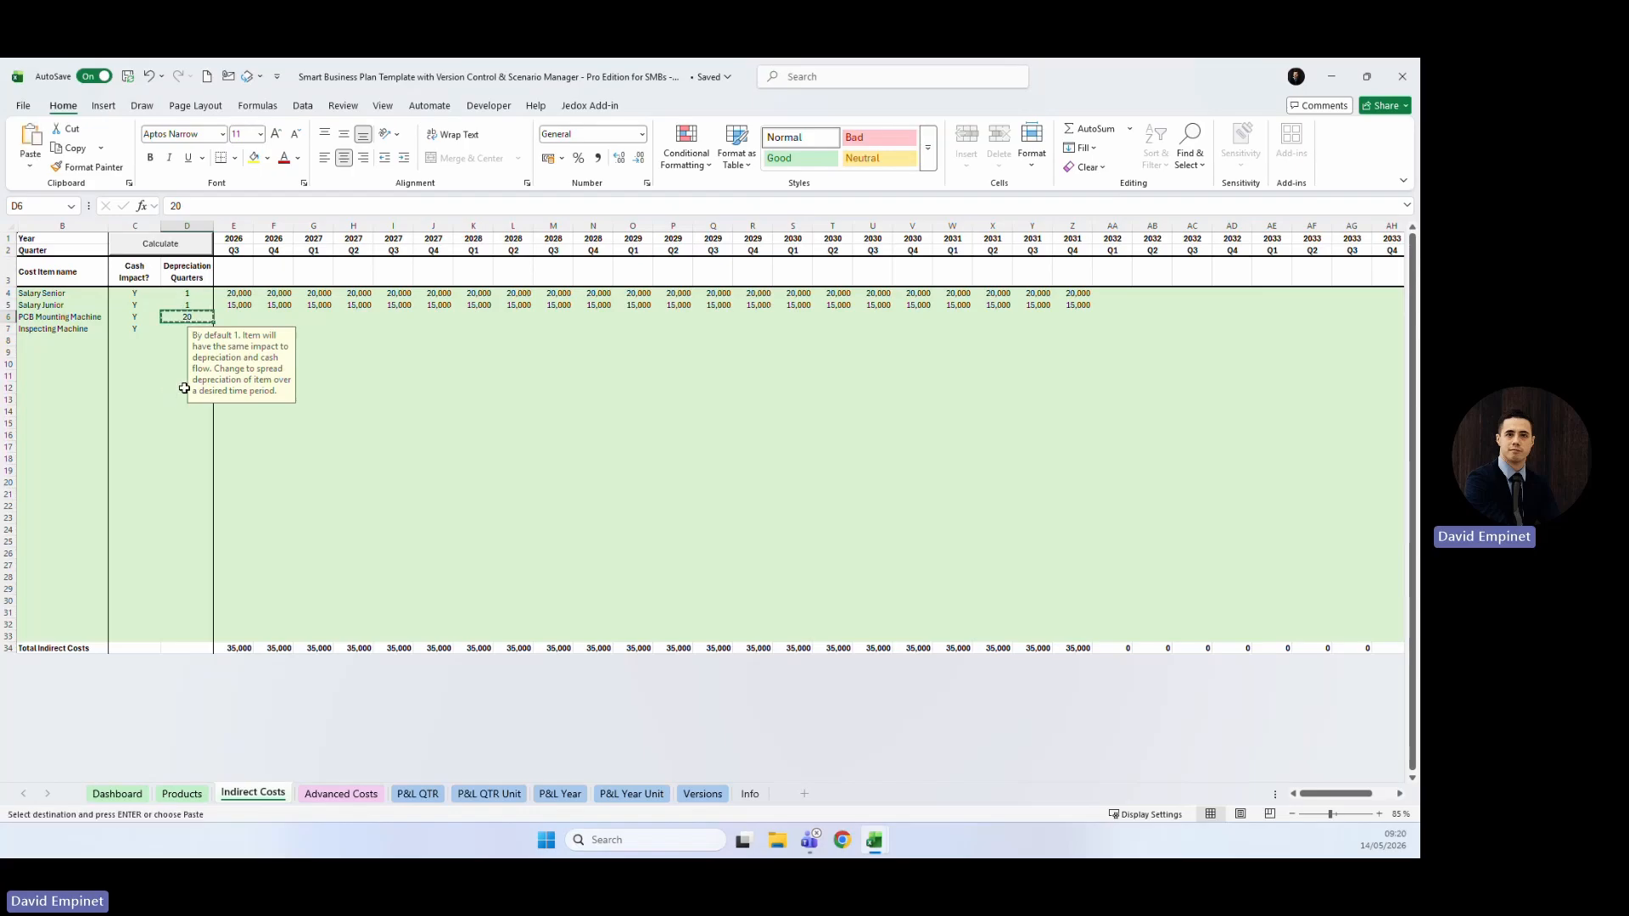
pyautogui.press('Down')
pyautogui.press('Return')
pyautogui.press('Up')
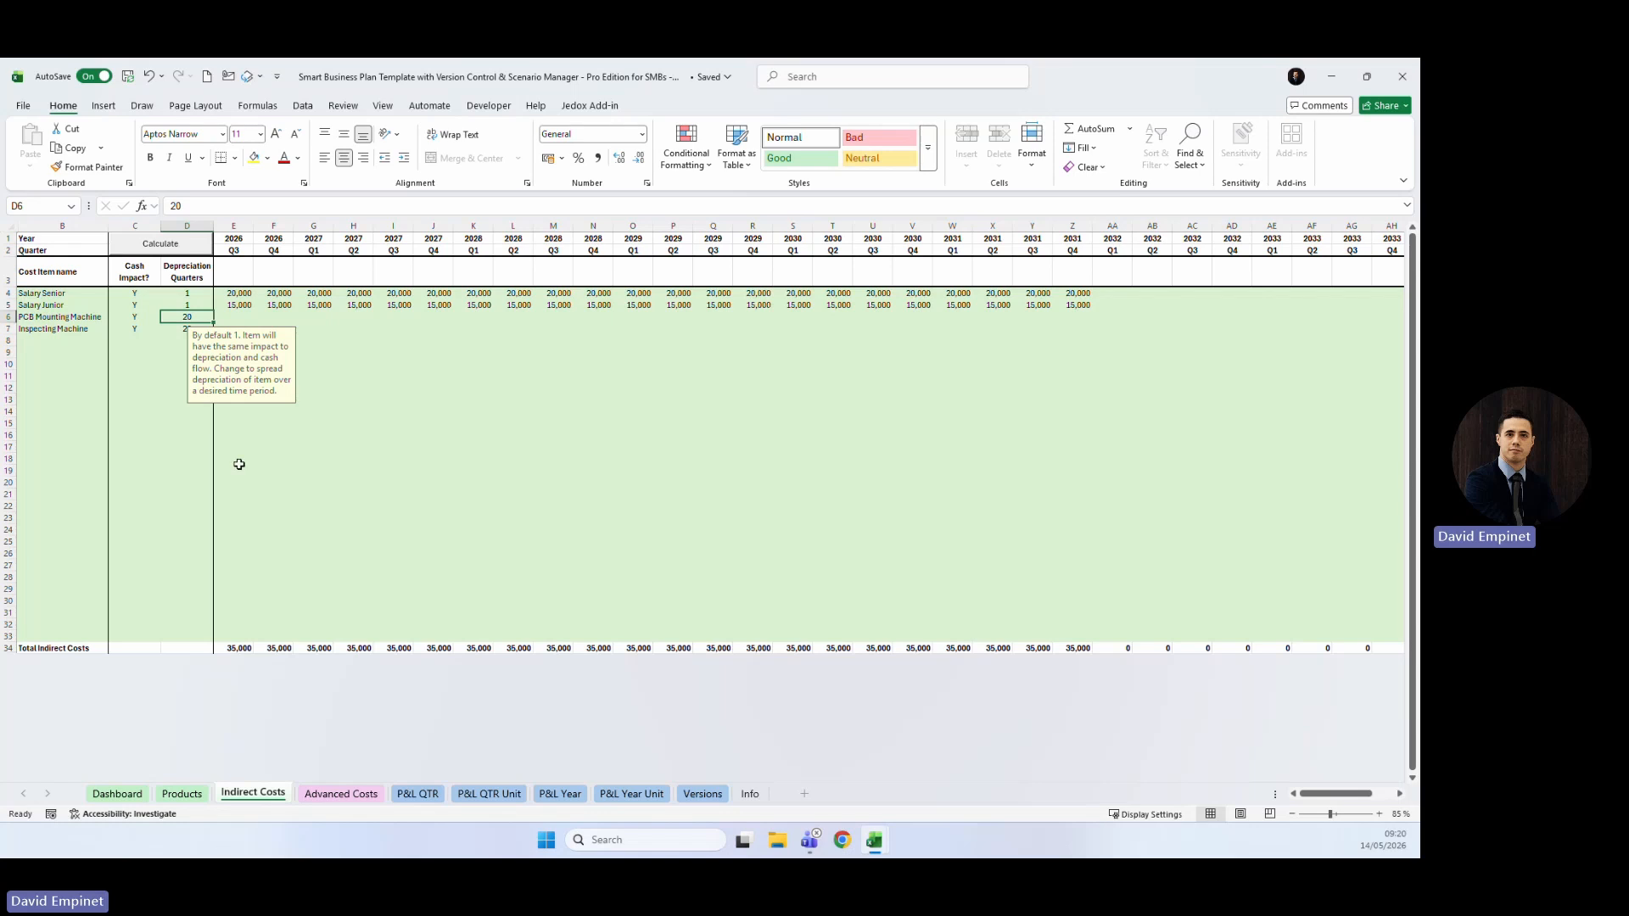
pyautogui.click(181, 328)
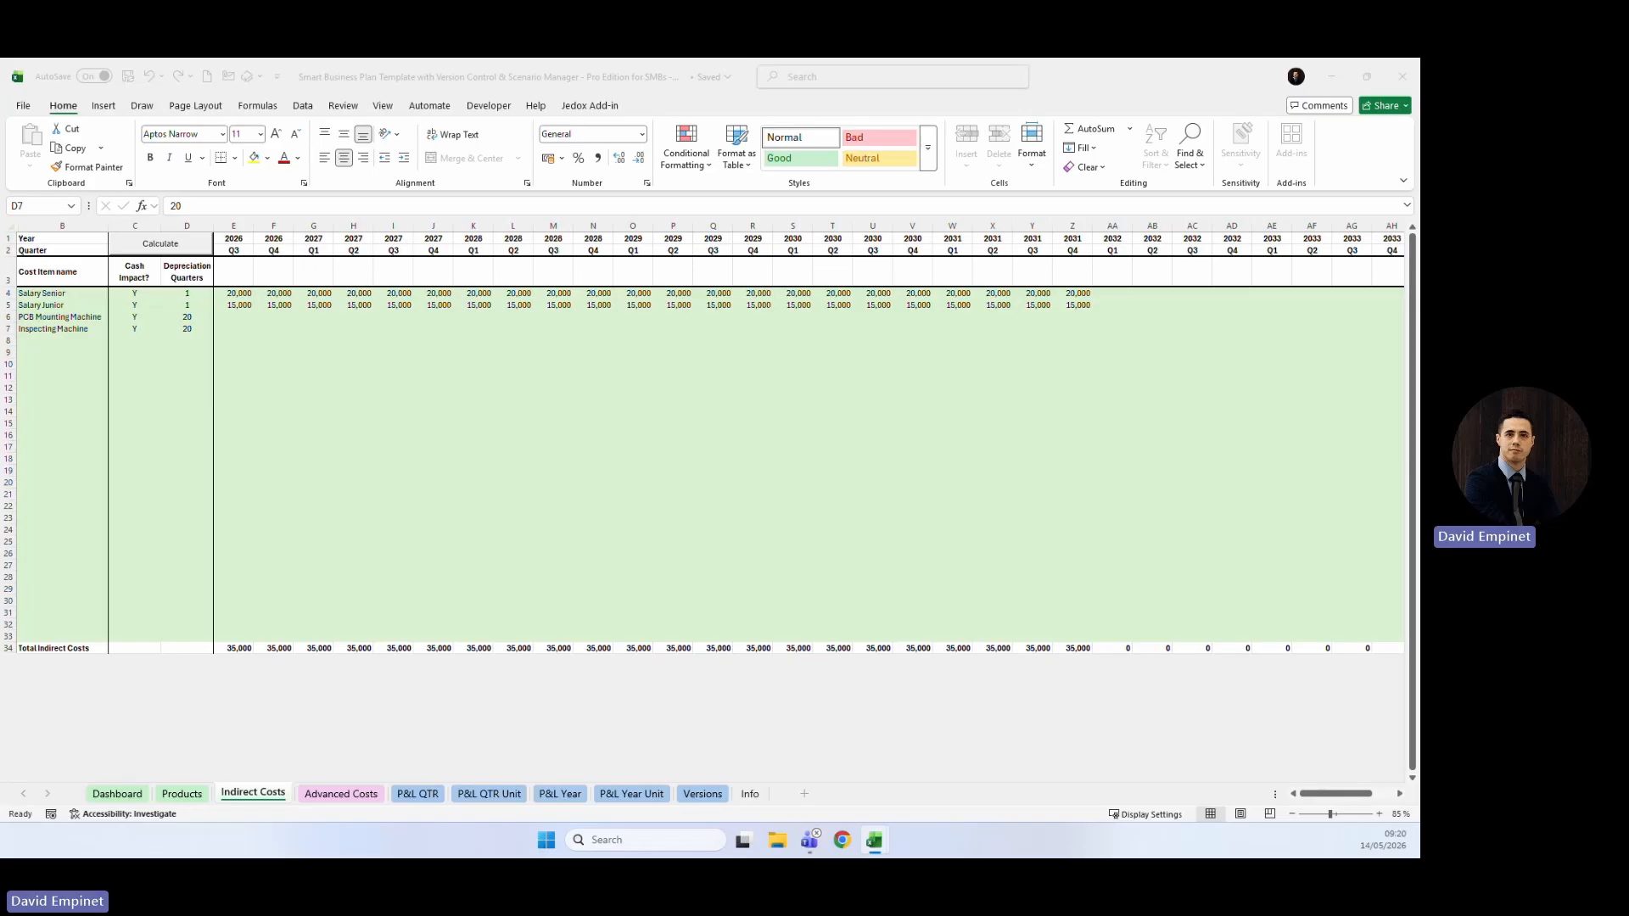
# Paste 2026 Q3 costs of 250,000 for the PCB Mounting Machine and 300,000 for the Inspecting Machine.
pyautogui.click(231, 317)
pyautogui.hotkey('ctrl', 'v')
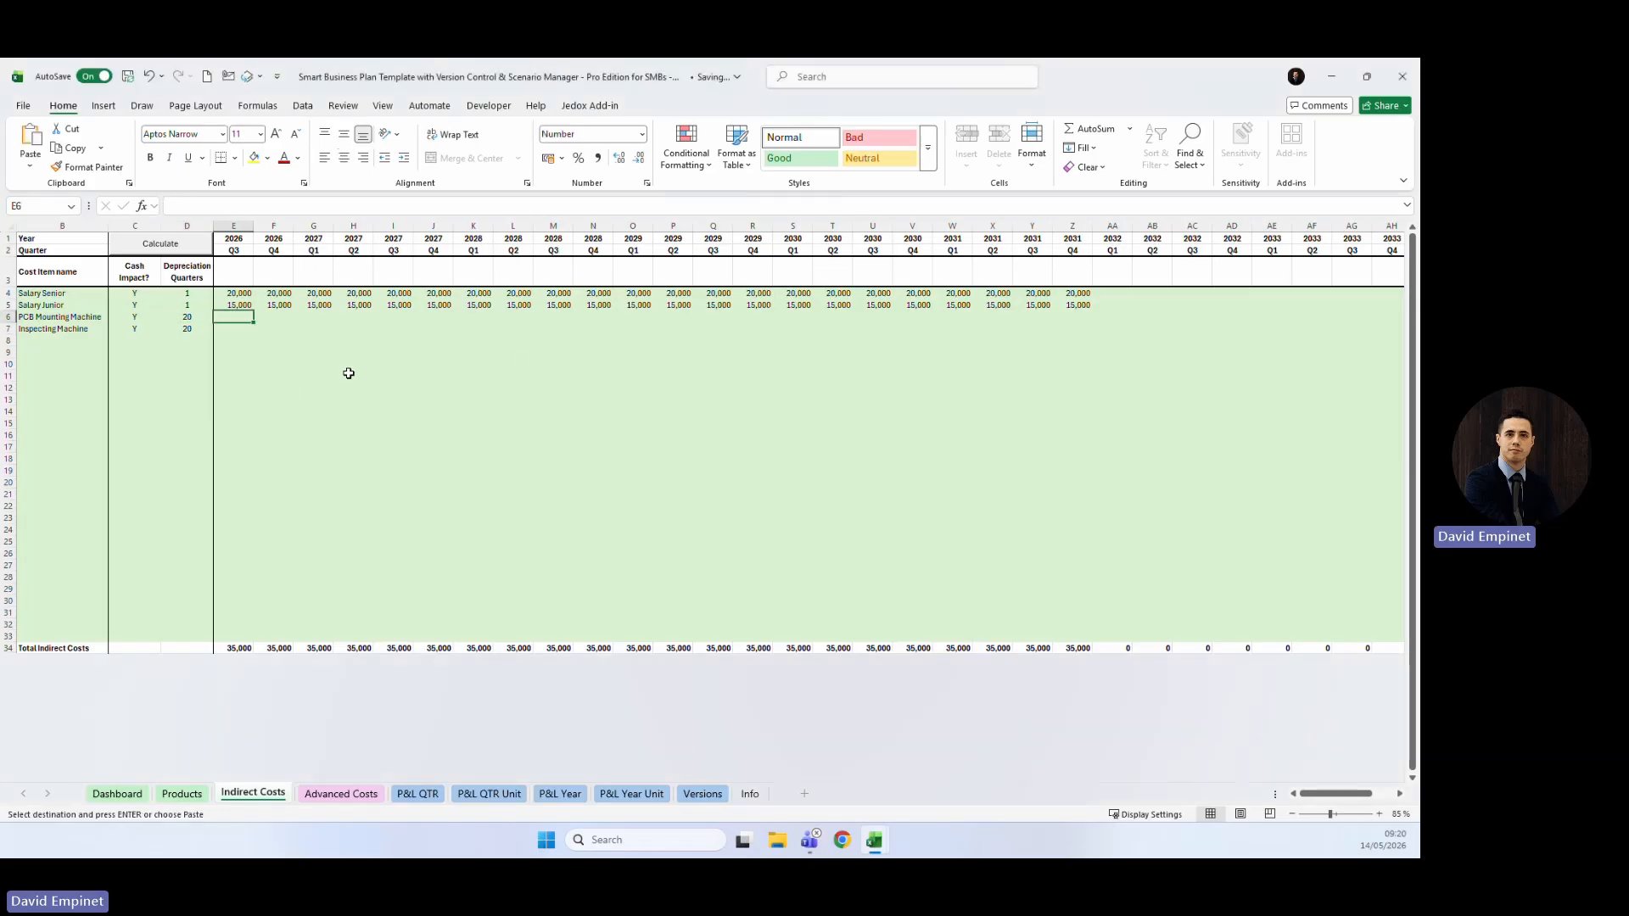
pyautogui.press('Escape')
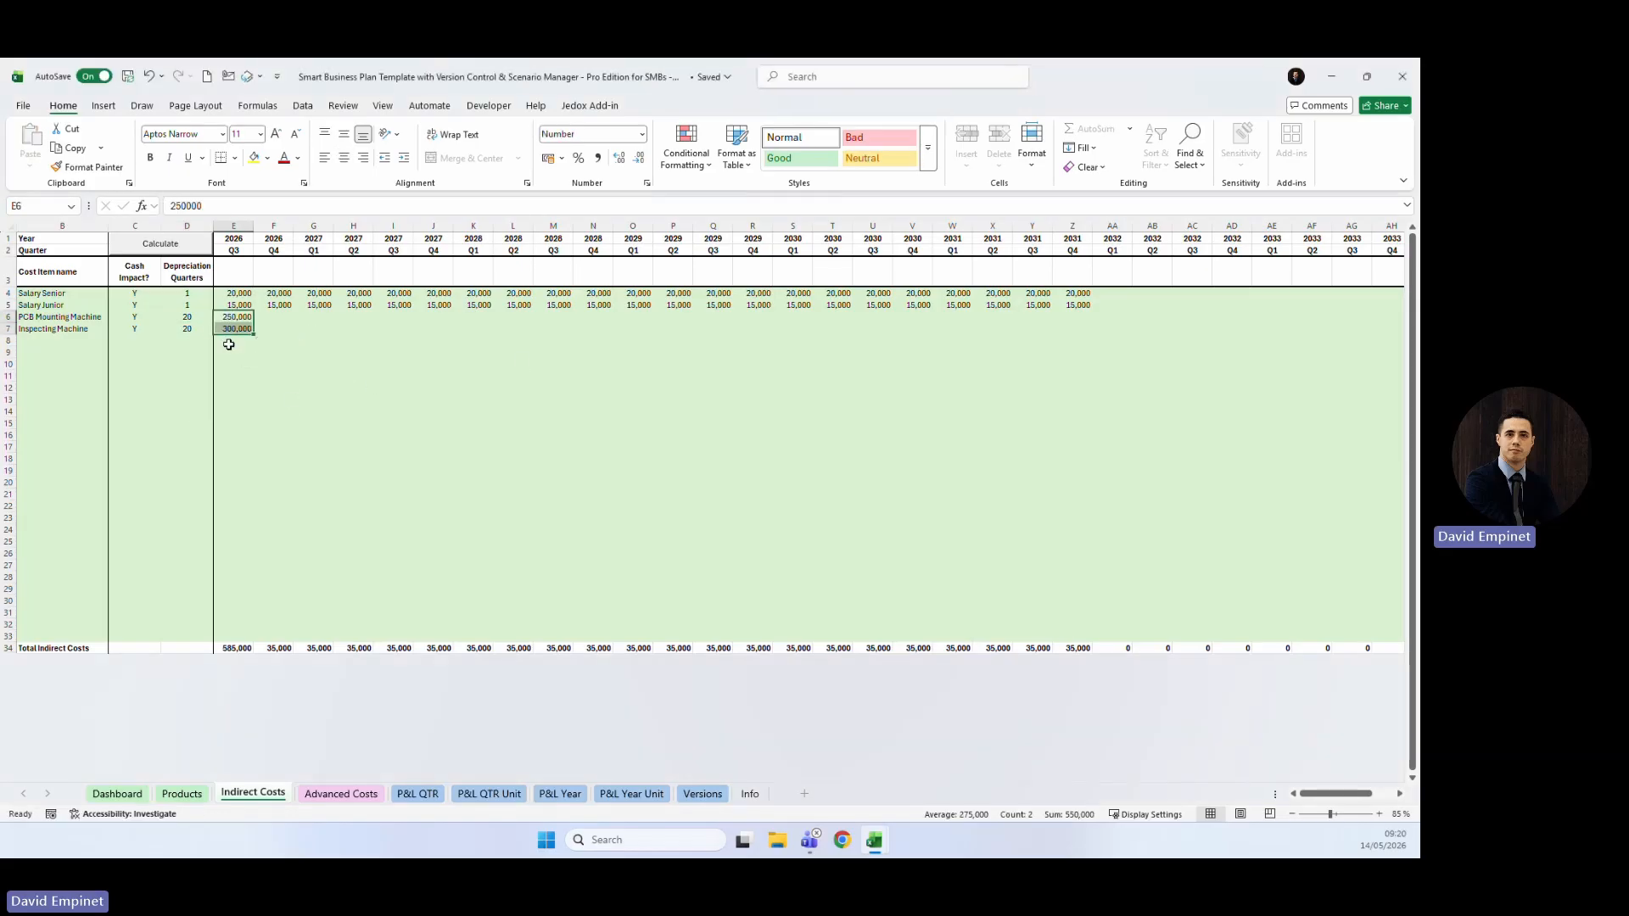
pyautogui.click(266, 376)
pyautogui.moveTo(244, 328); pyautogui.dragTo(240, 319)
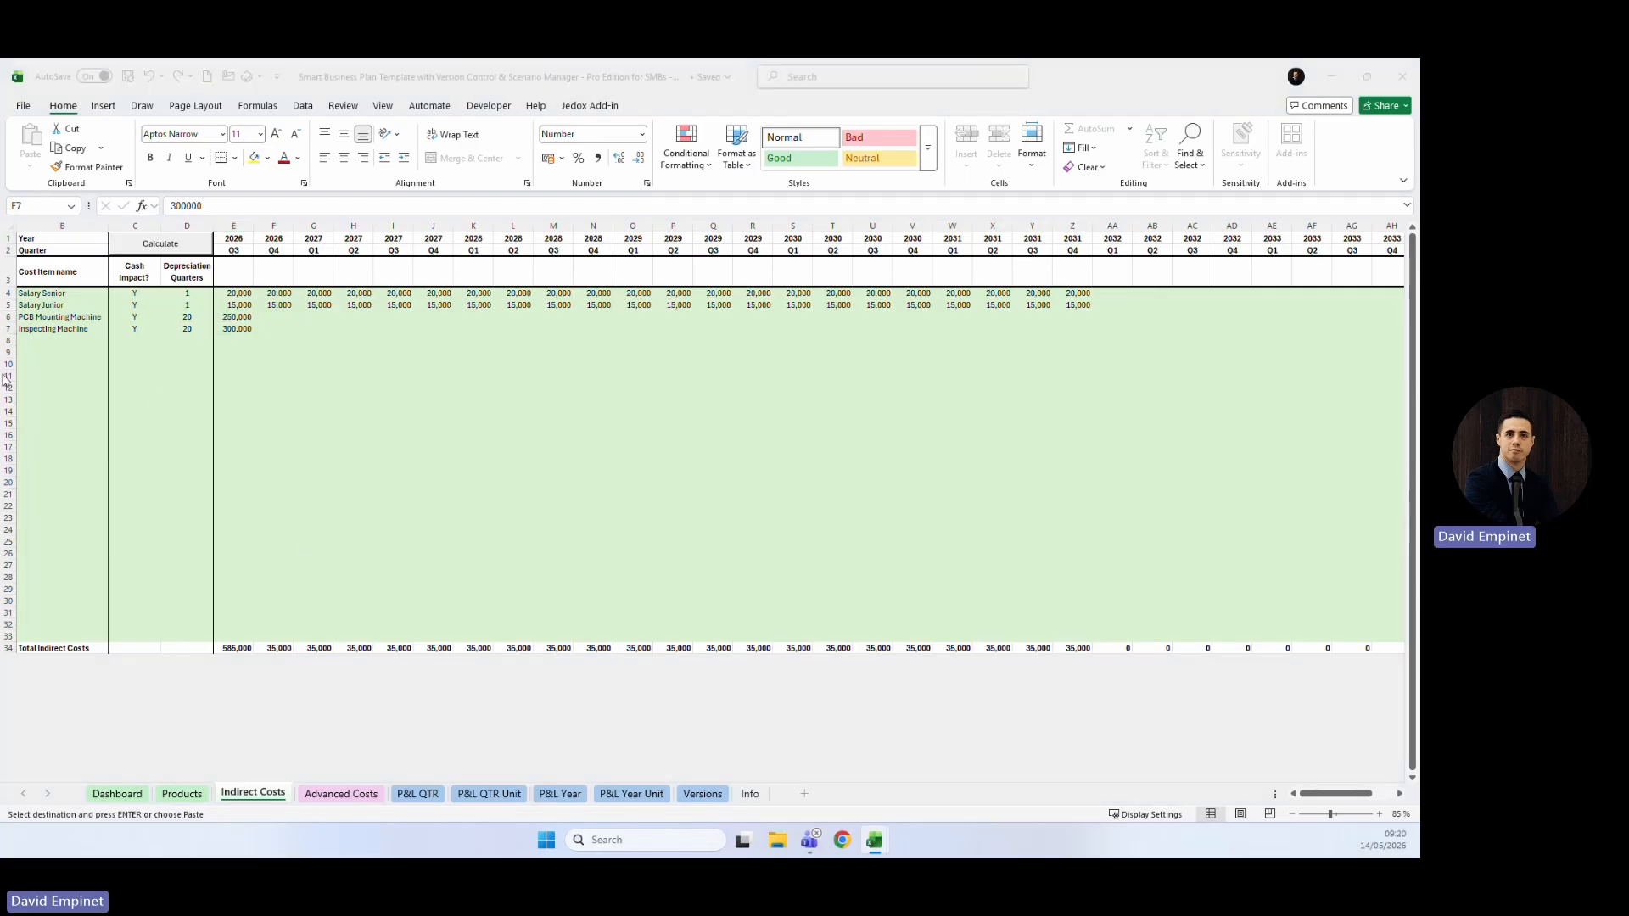
# Paste Shopfloor maintenance, Rent, Utilities and Insurance as cost items, each with cash impact Y and 1 depreciation quarter.
pyautogui.click(46, 342)
pyautogui.press('Return')
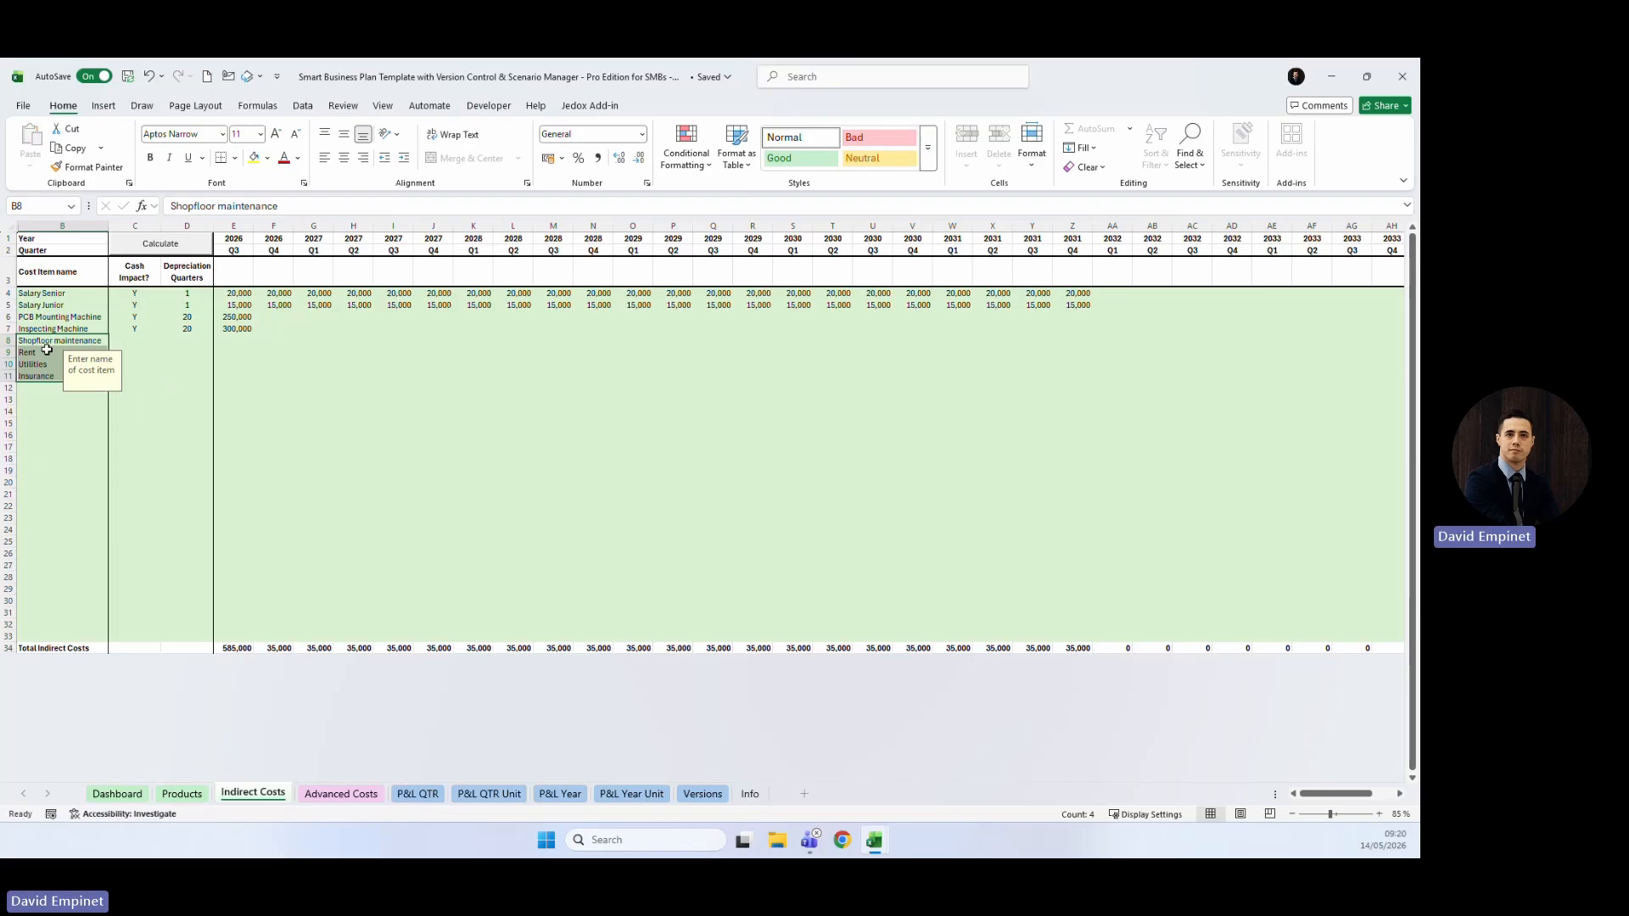
pyautogui.click(49, 433)
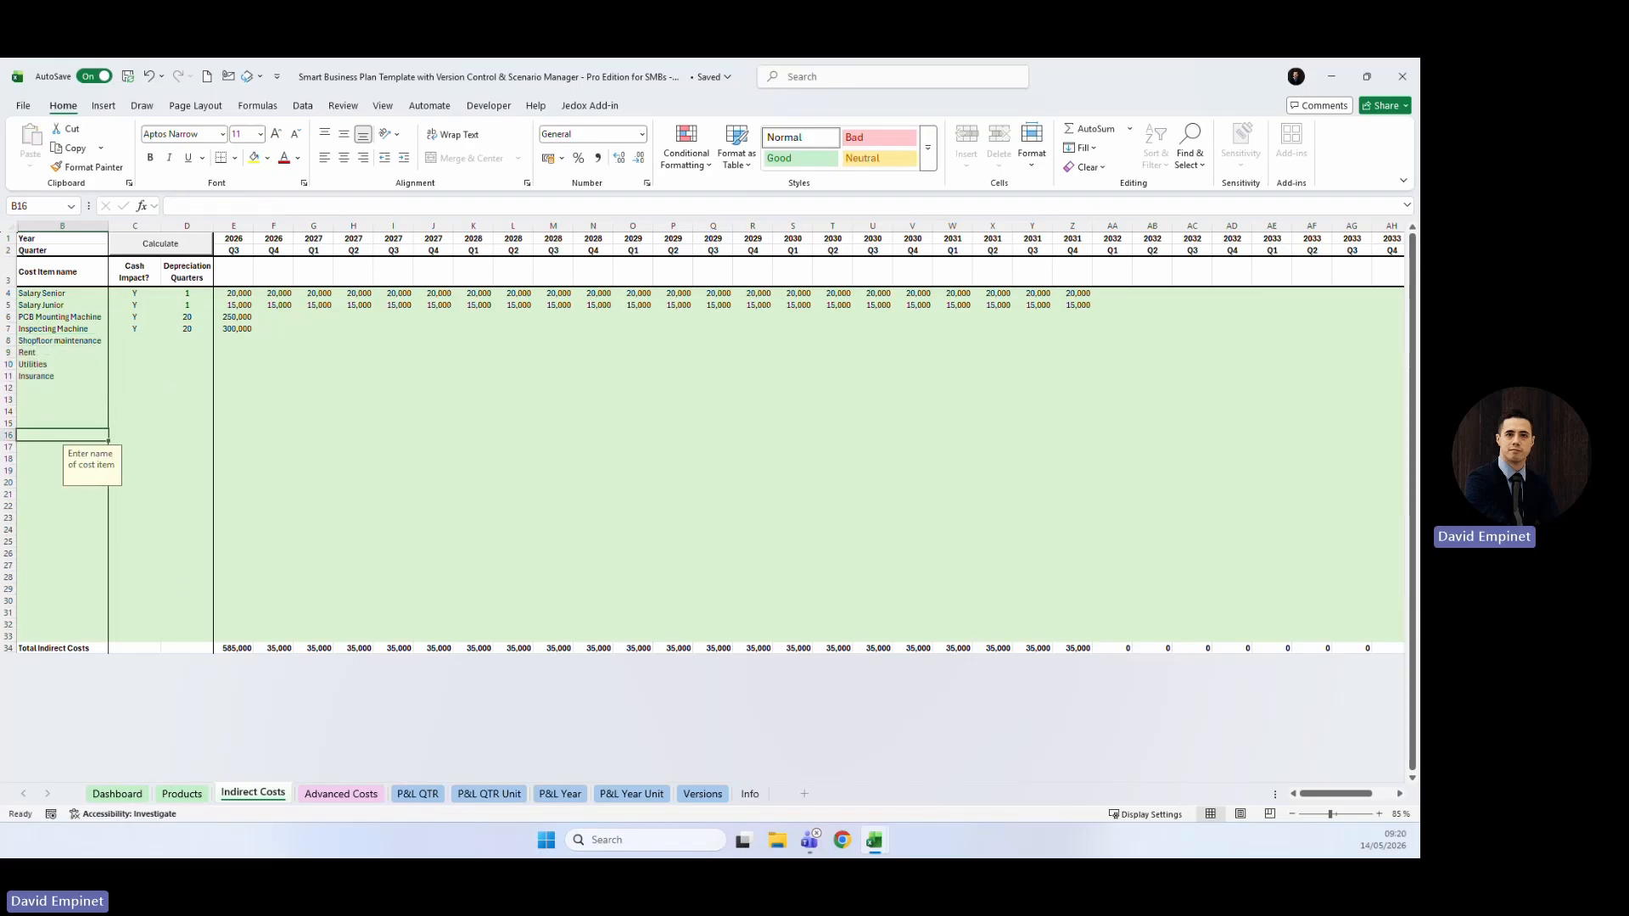
pyautogui.click(128, 341)
pyautogui.hotkey('ctrl', 'v')
pyautogui.click(393, 364)
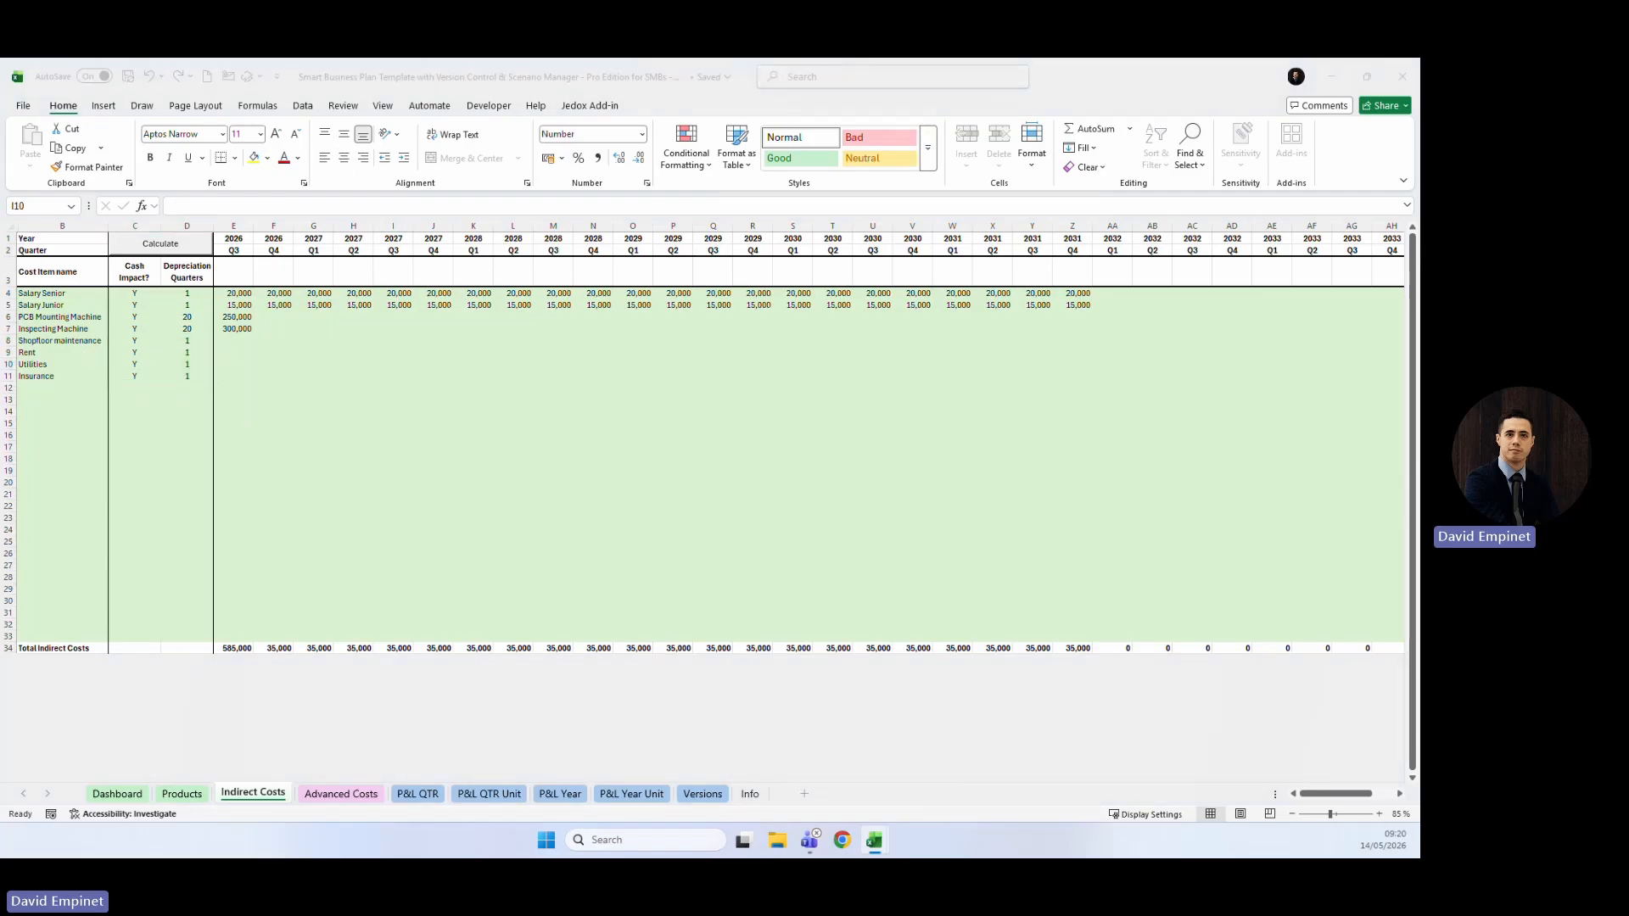
# Paste quarterly costs from 2026 Q3 to 2031 Q4: maintenance 5,000, rent 15,000, utilities 3,000 and insurance 2,000.
pyautogui.hotkey('ctrl', 'c')
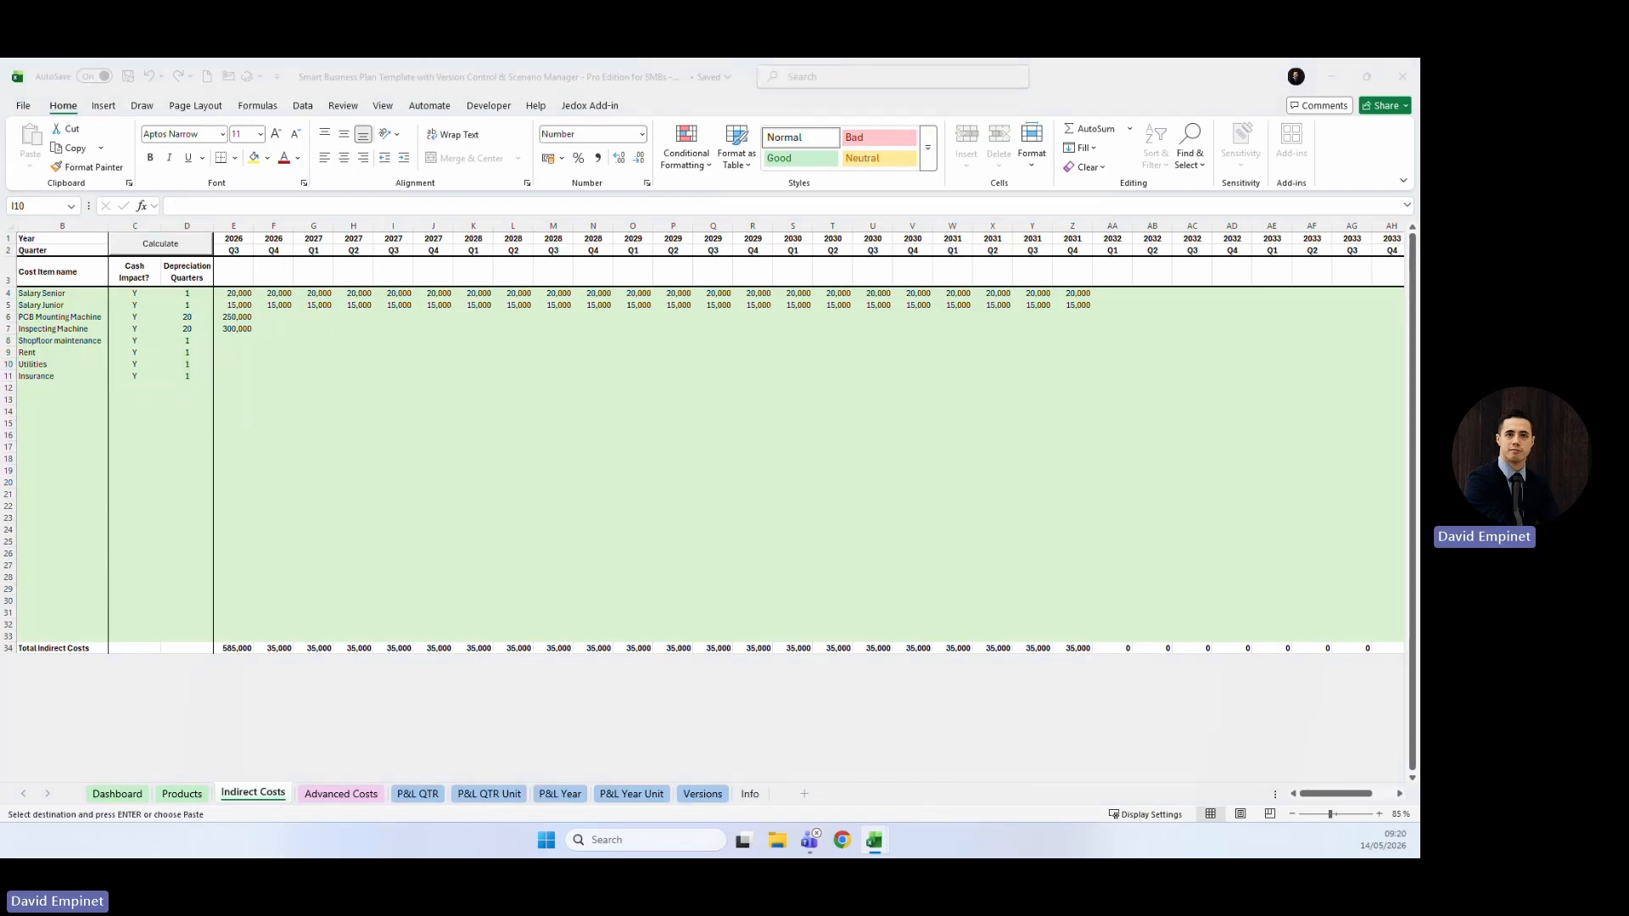
pyautogui.click(236, 340)
pyautogui.hotkey('ctrl', 'v')
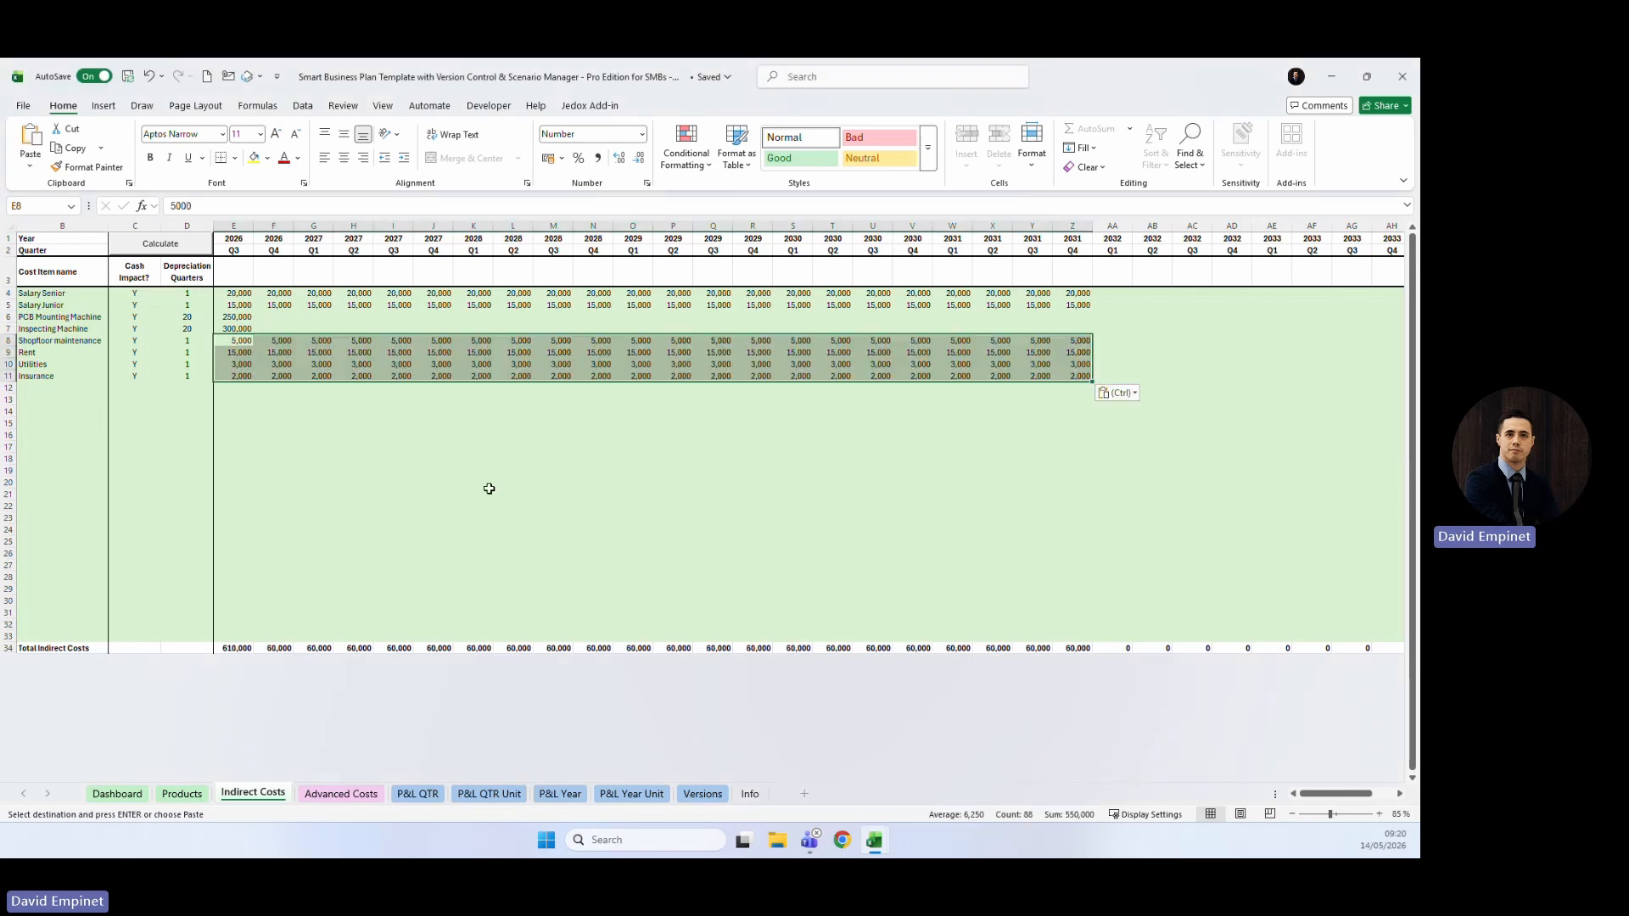
pyautogui.click(860, 473)
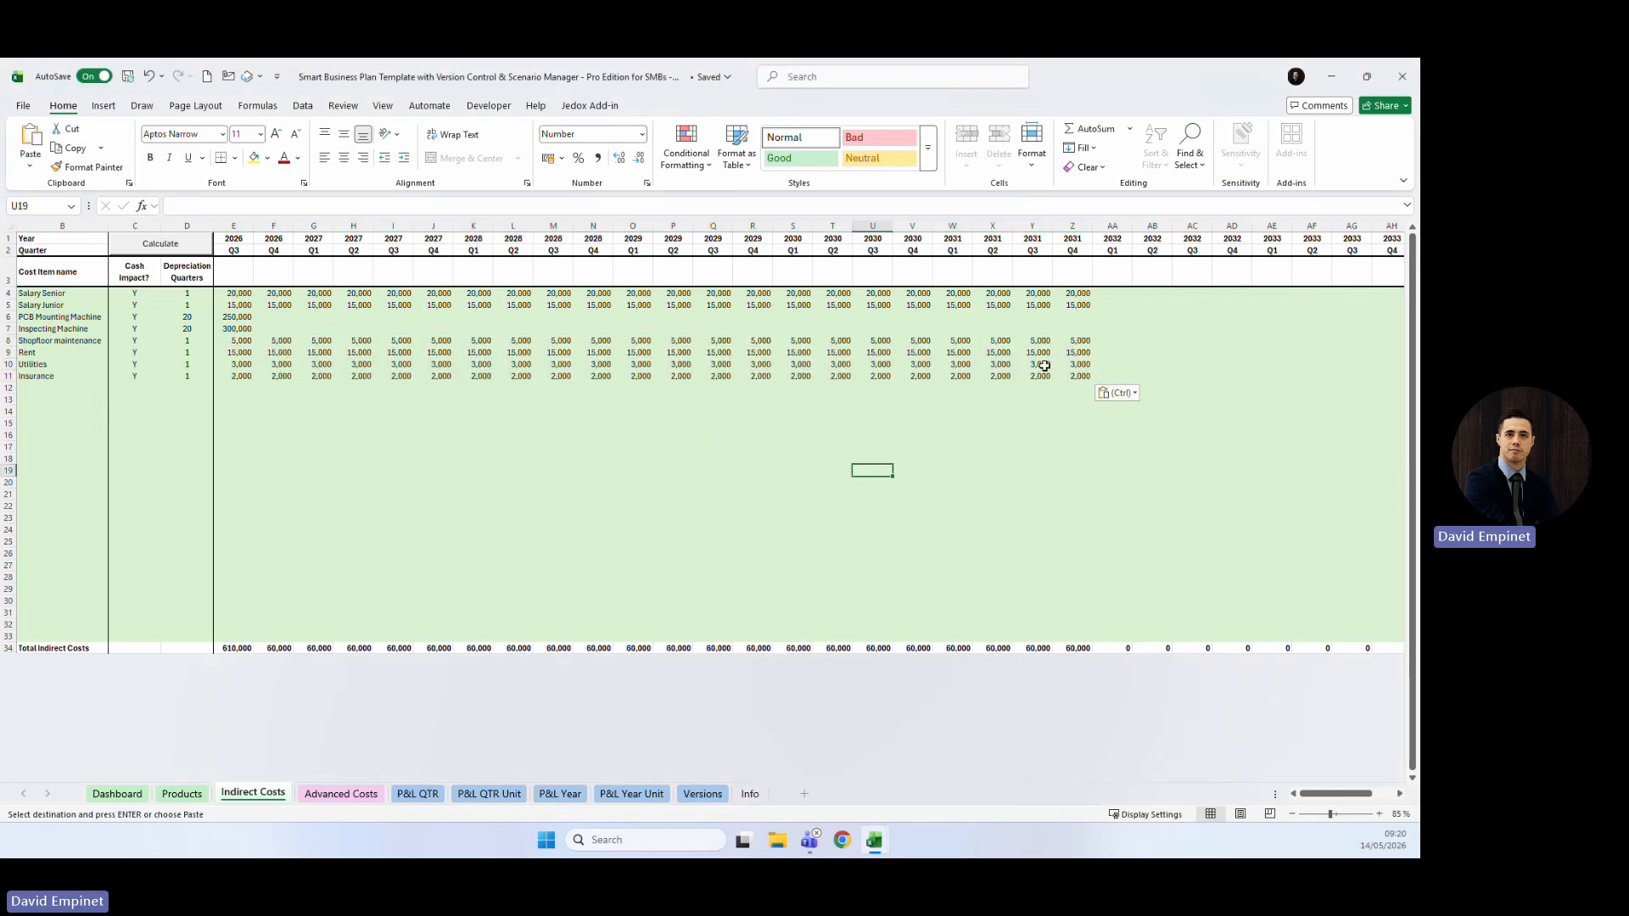
# Recalculate the plan from the indirect costs and check the Indirect Costs Excl. Depreciation and Depreciation rows in the quarterly P&L.
pyautogui.click(161, 245)
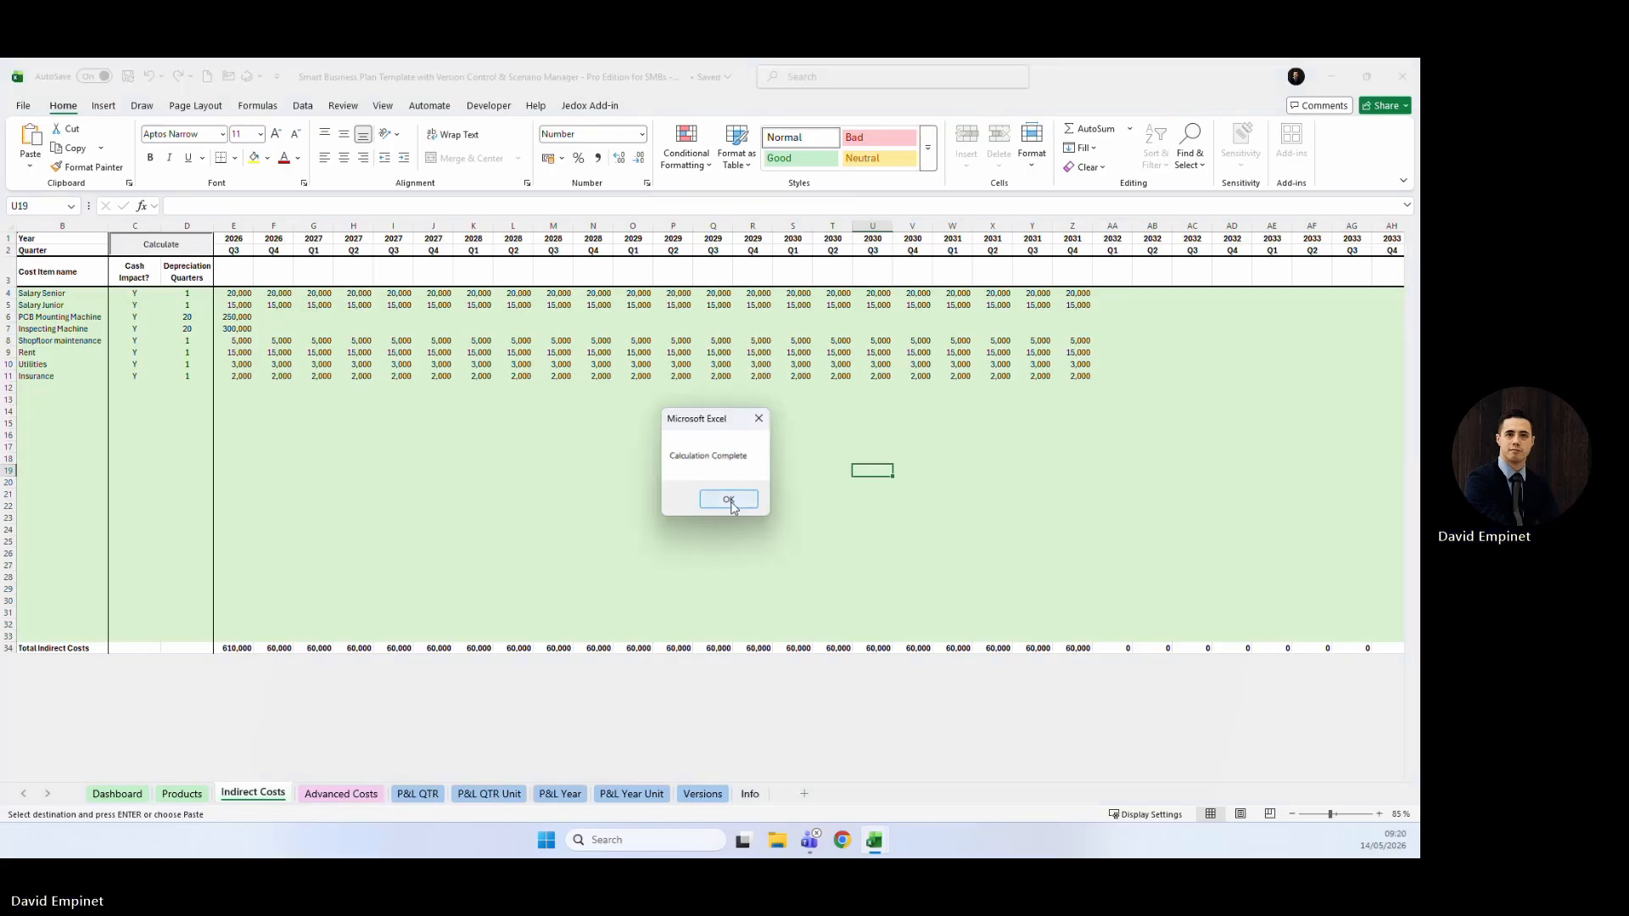
pyautogui.click(729, 499)
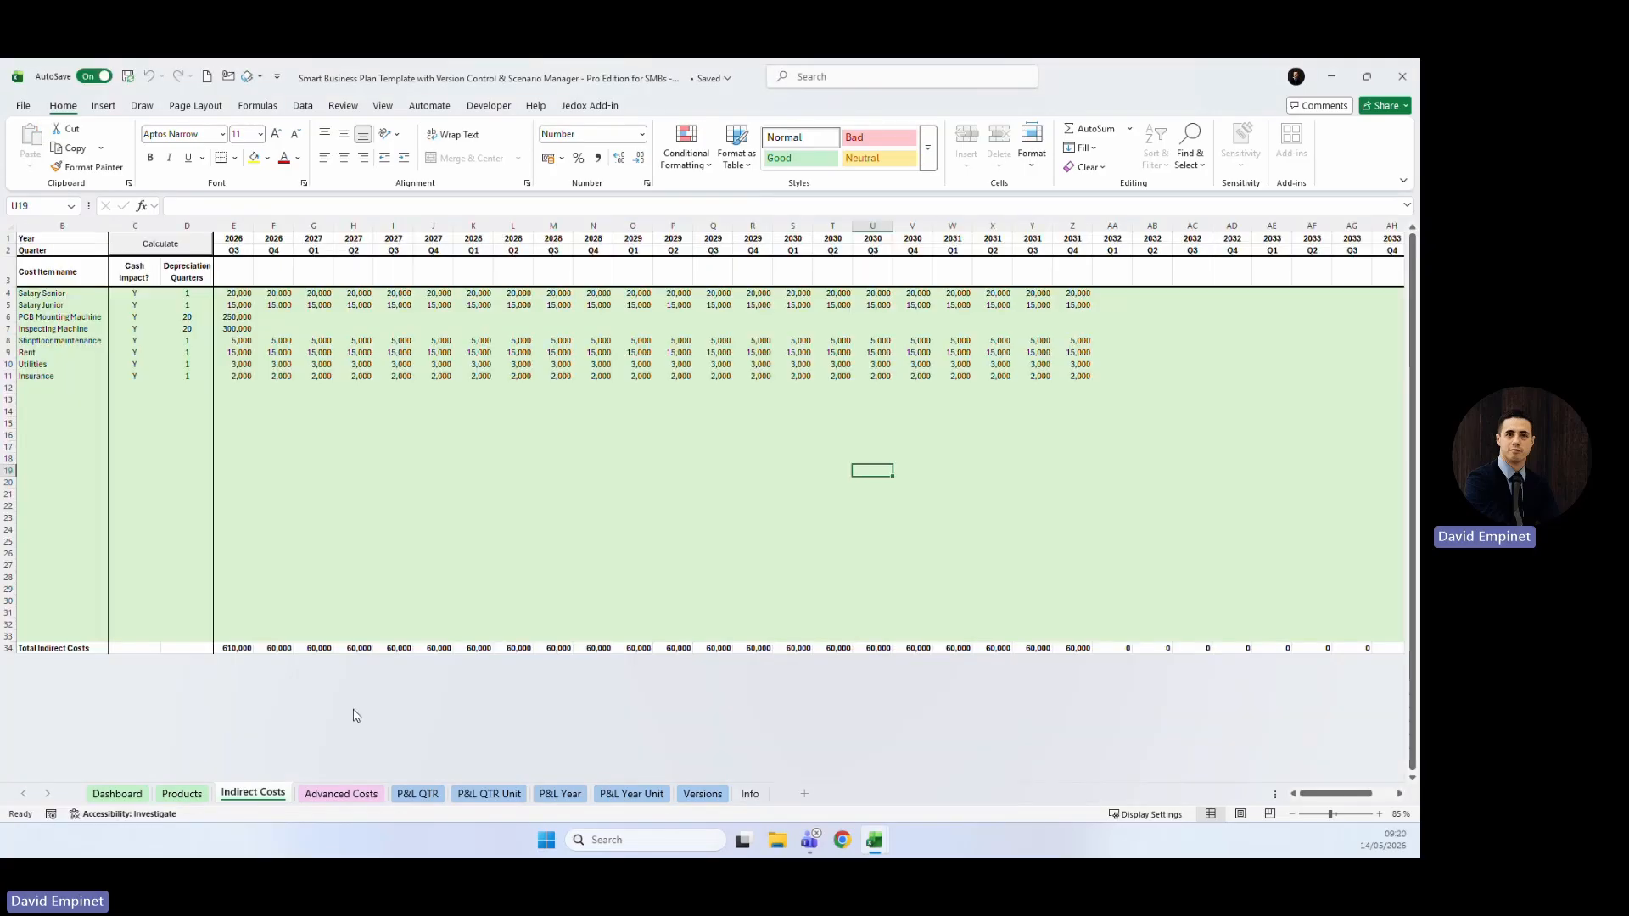
pyautogui.click(419, 794)
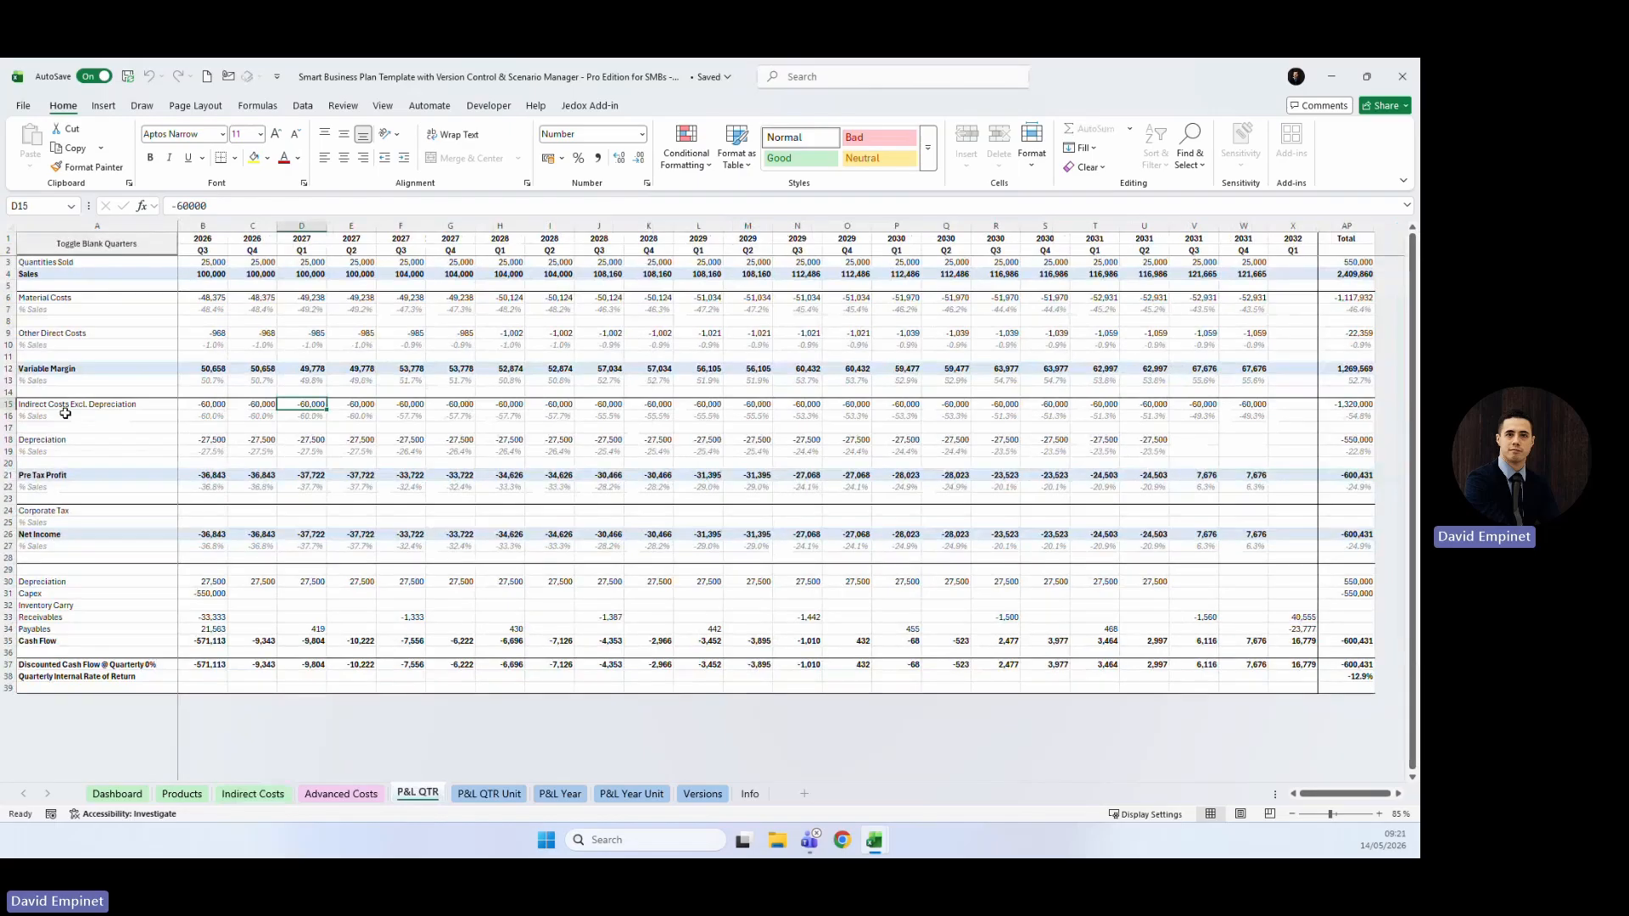
pyautogui.moveTo(1348, 404); pyautogui.dragTo(140, 405)
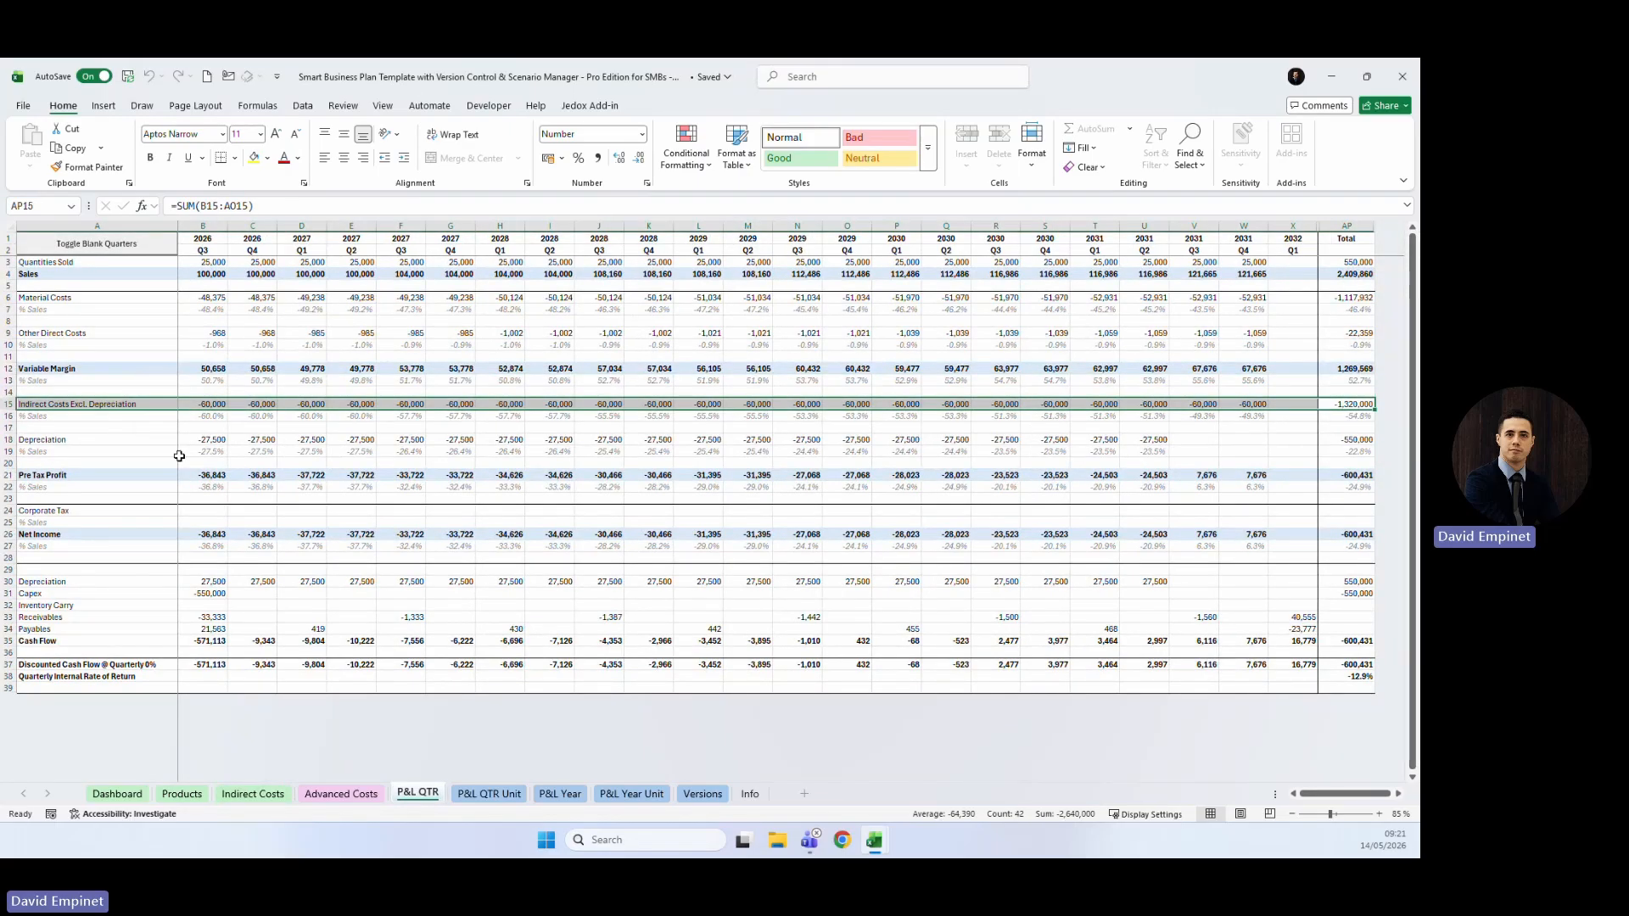
pyautogui.moveTo(8, 440); pyautogui.dragTo(7, 404)
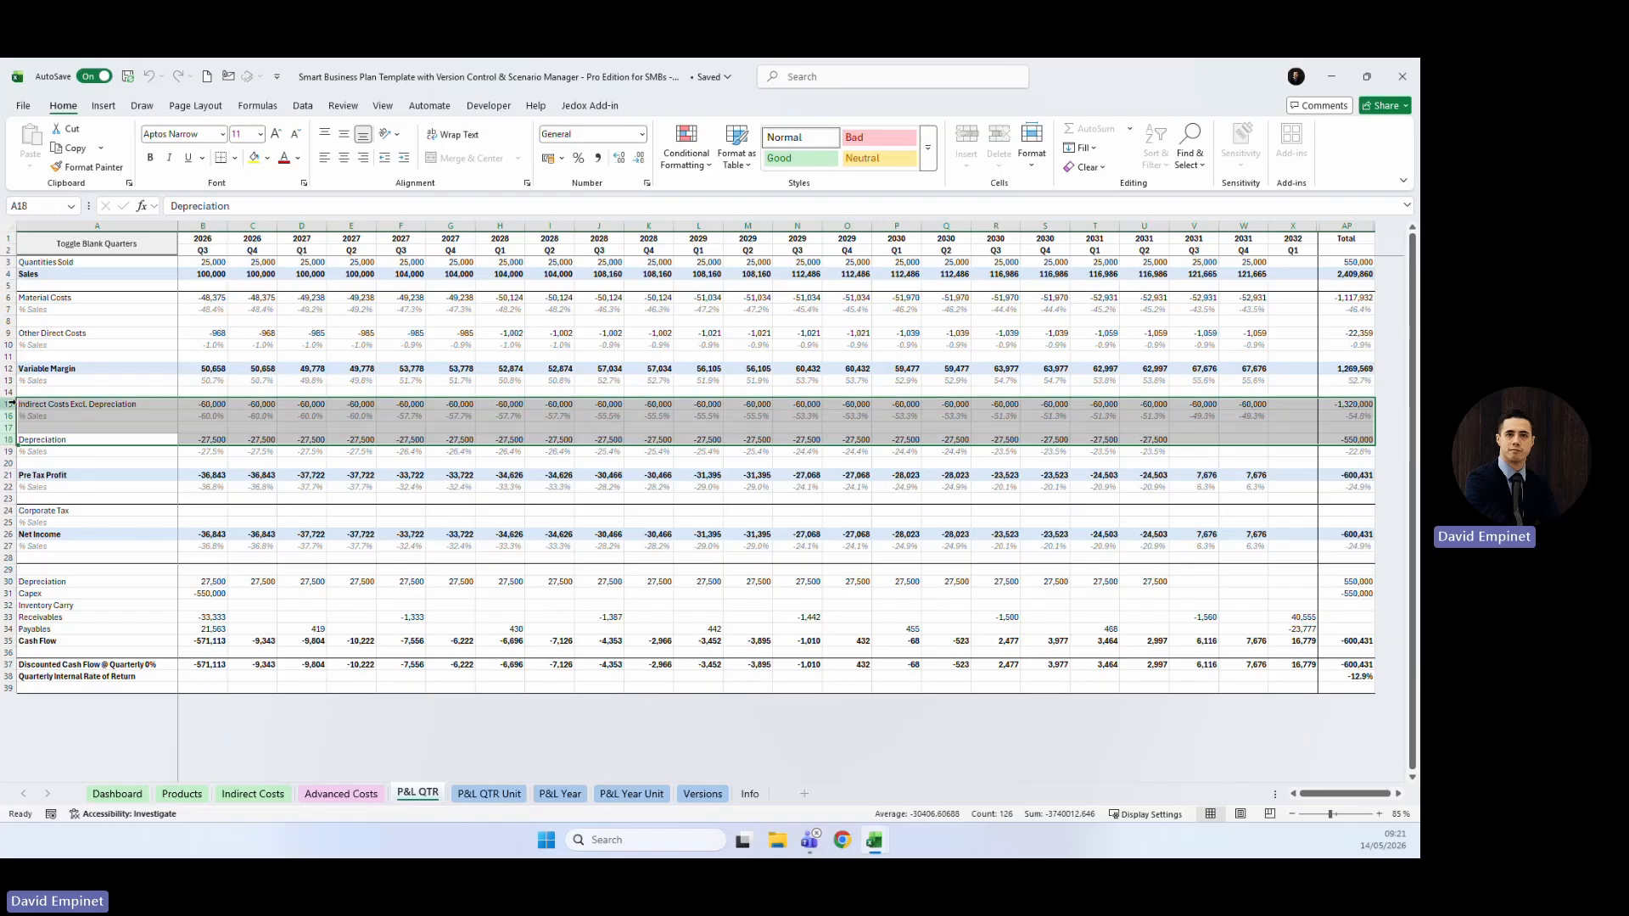
pyautogui.click(1339, 440)
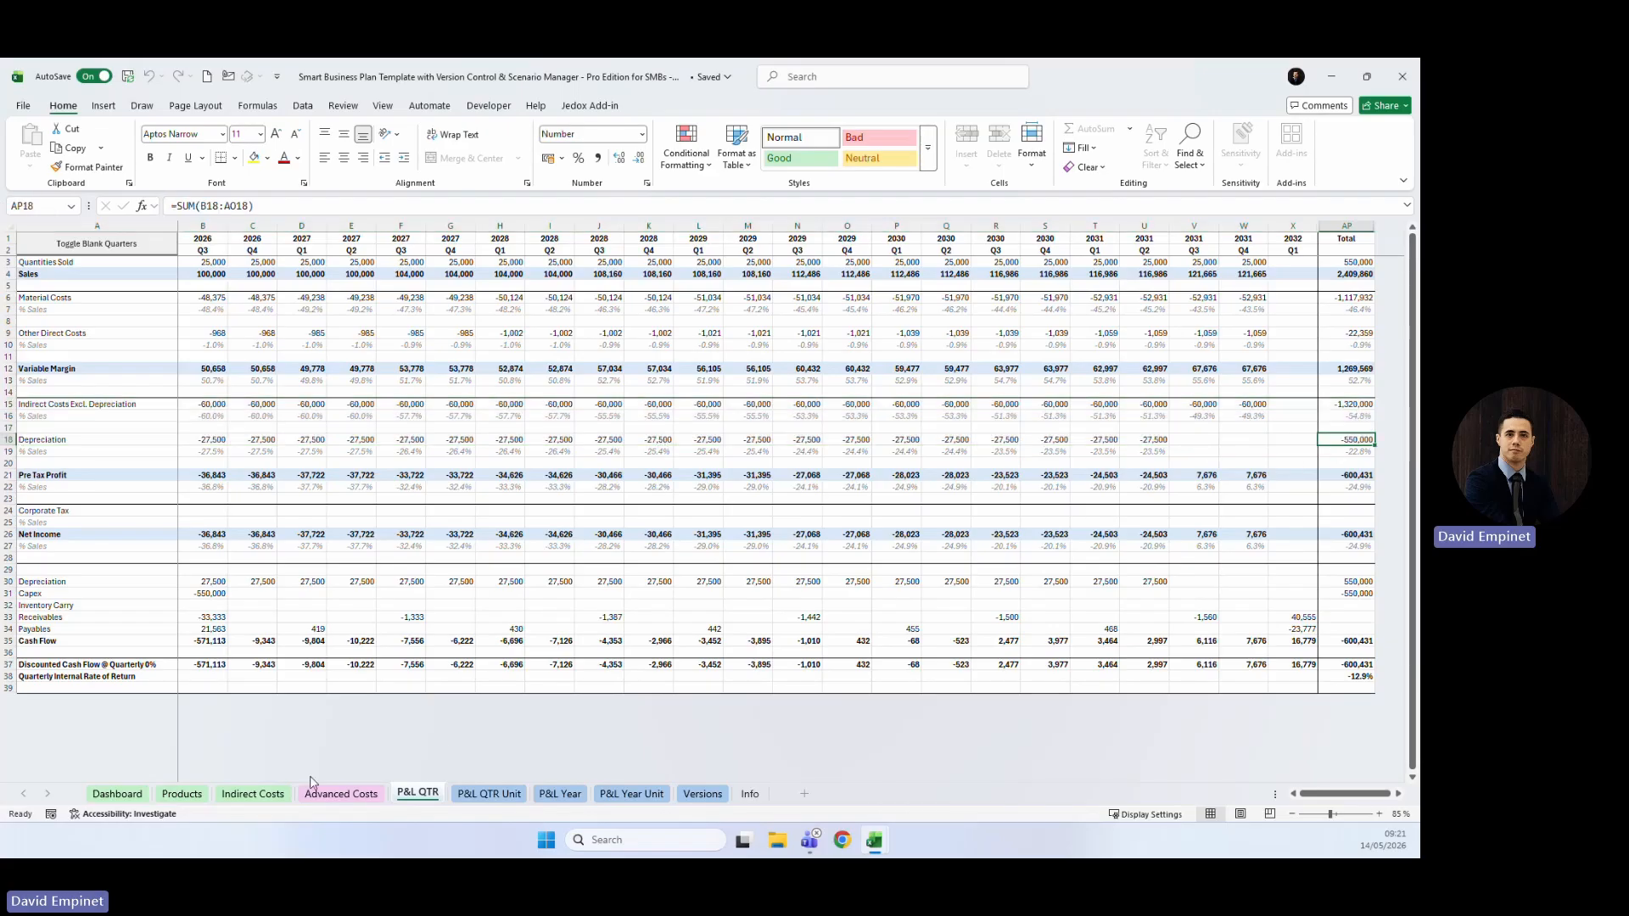
# Review the depreciation quarters and 2026 Q3 costs of the PCB Mounting Machine and Inspecting Machine on the Indirect Costs sheet.
pyautogui.click(253, 793)
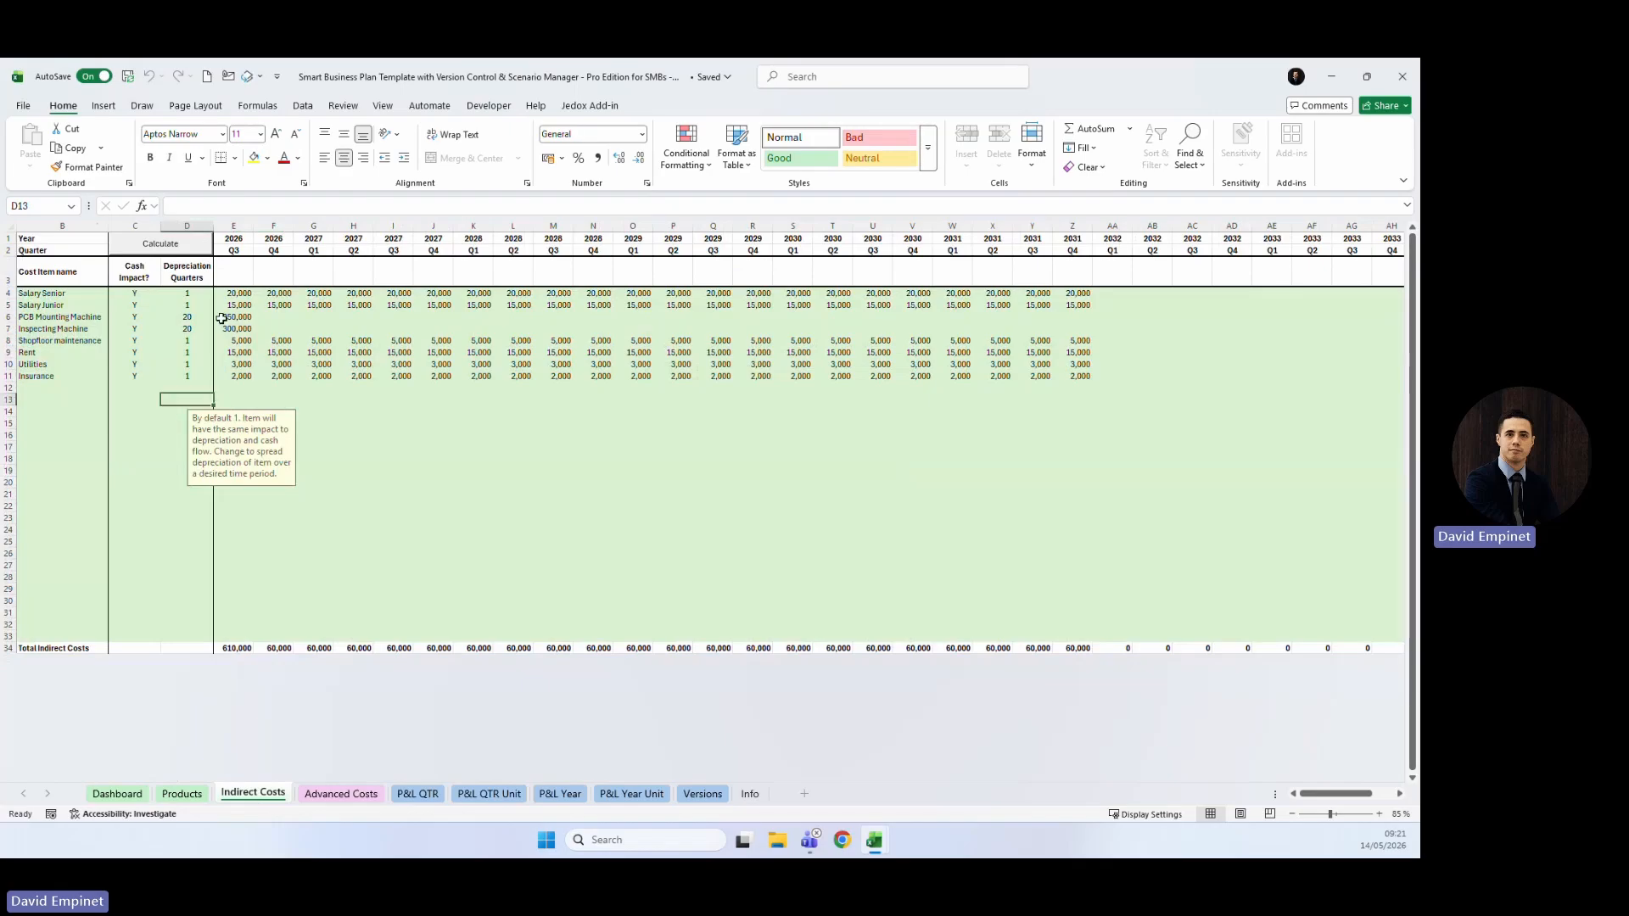
pyautogui.moveTo(222, 317); pyautogui.dragTo(234, 329)
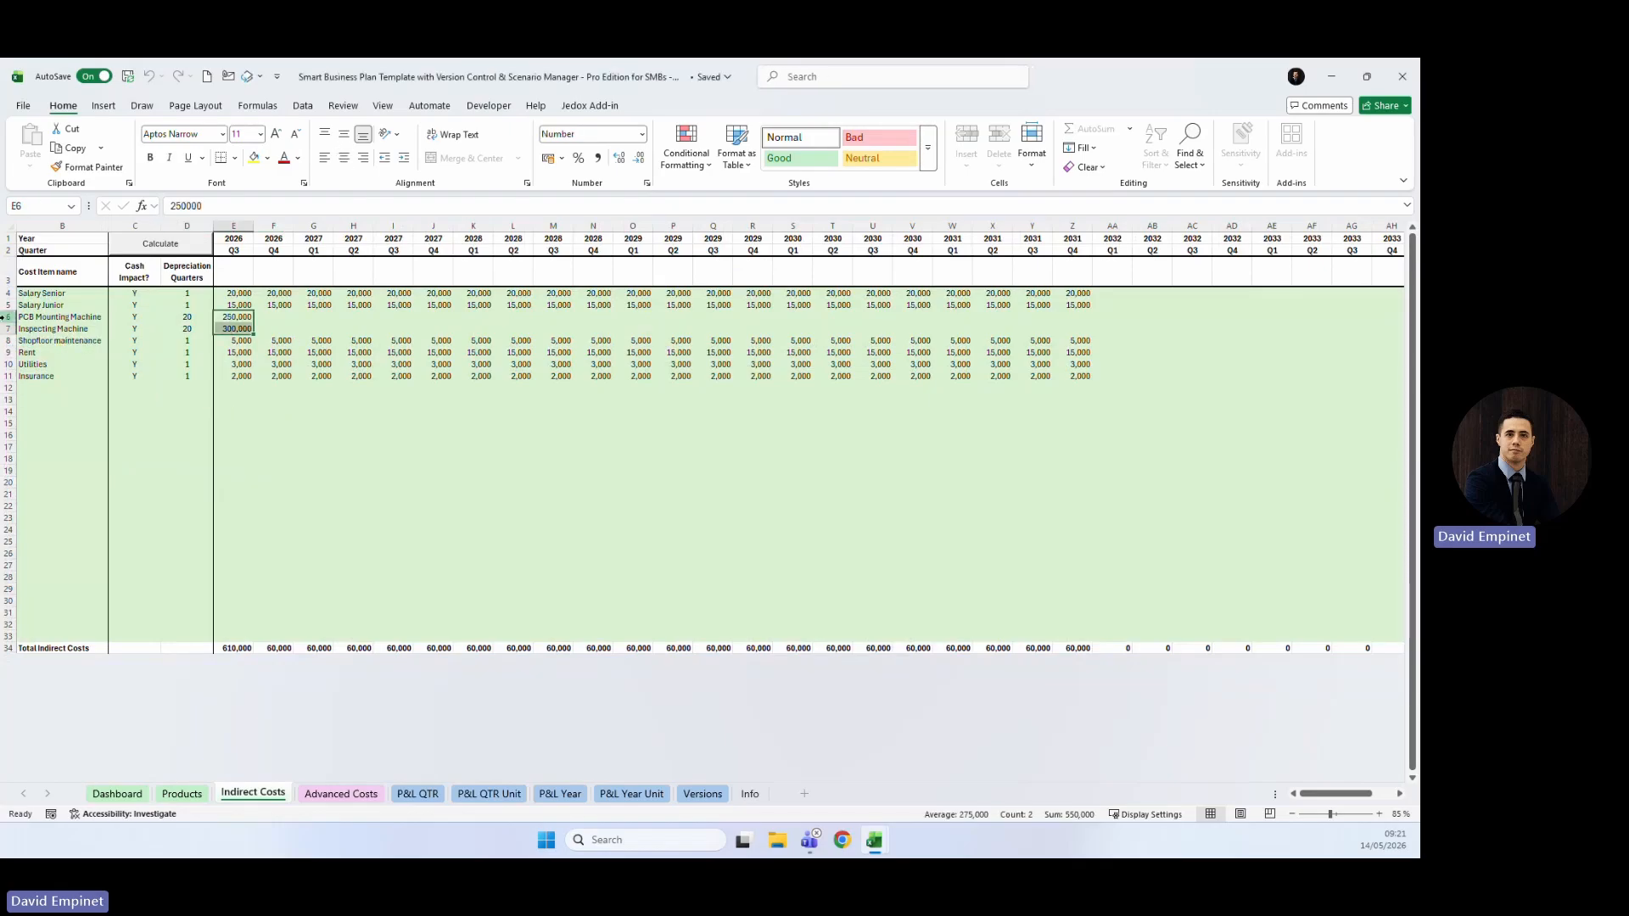
pyautogui.moveTo(4, 316); pyautogui.dragTo(5, 329)
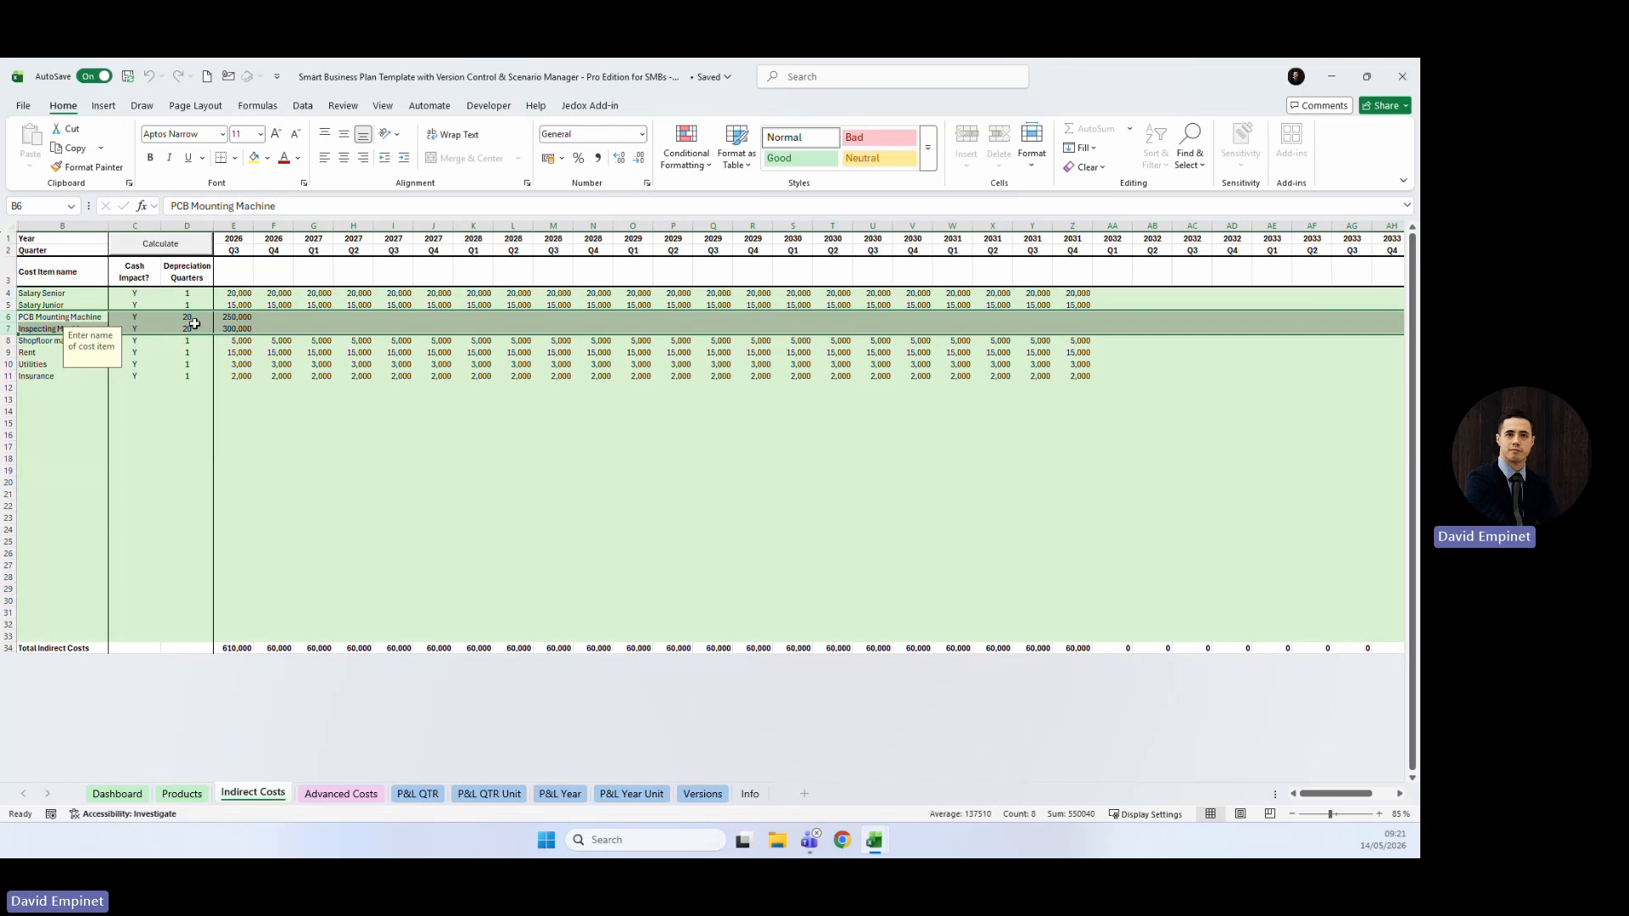
pyautogui.moveTo(192, 318); pyautogui.dragTo(246, 331)
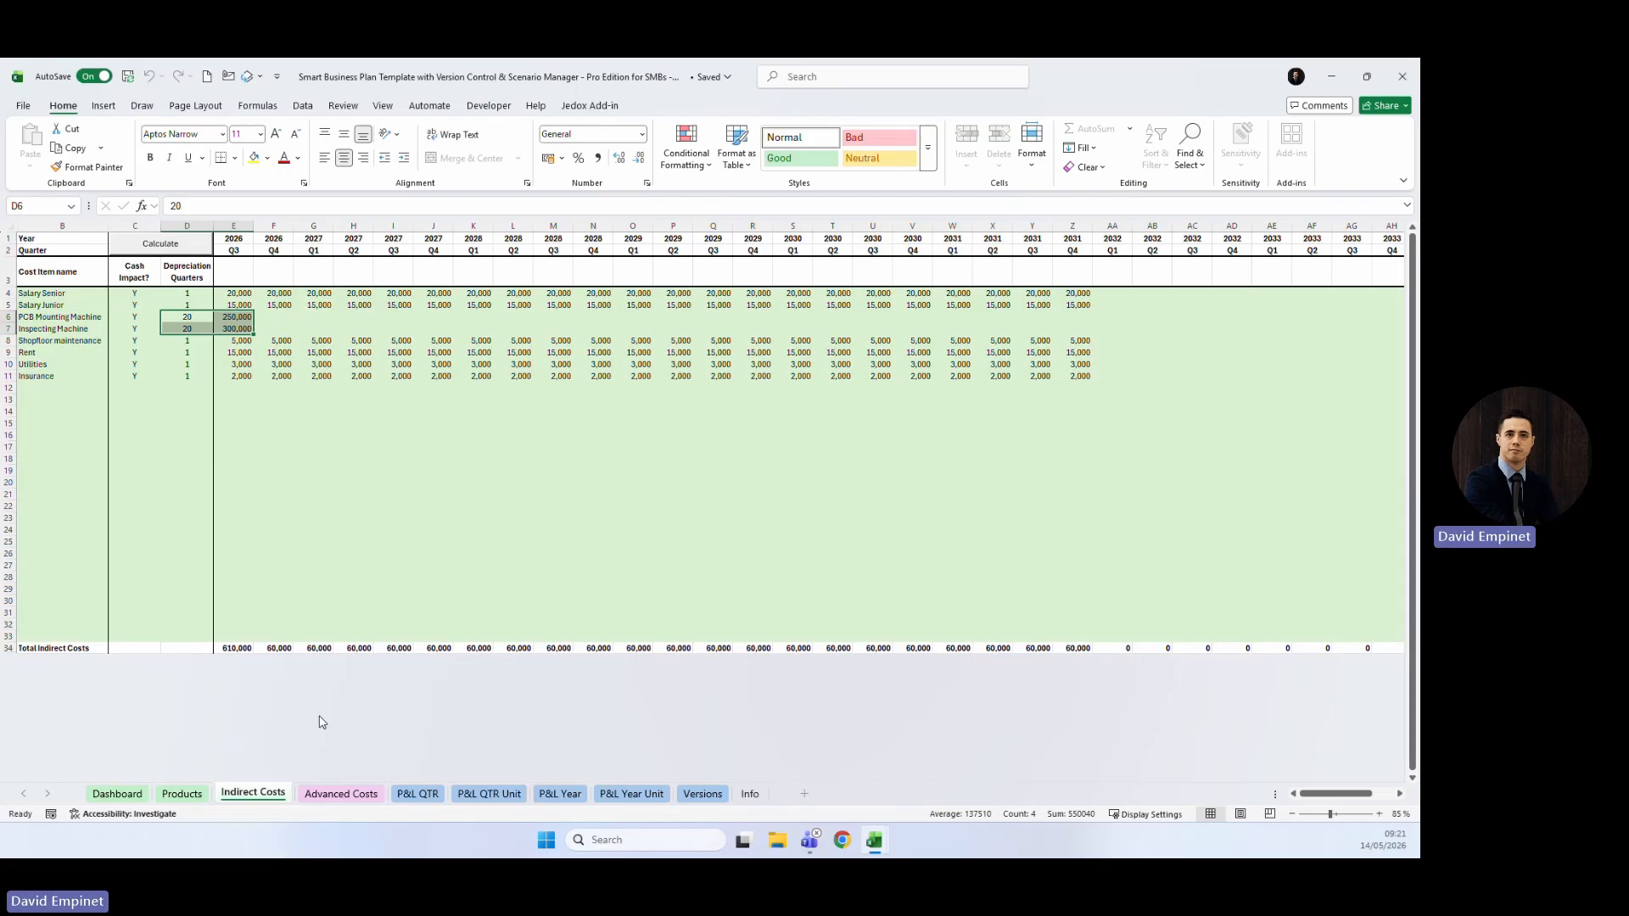
# Examine Pre Tax Profit in the quarterly P&L against the variable margin, the indirect costs and their share of sales, and depreciation.
pyautogui.click(403, 798)
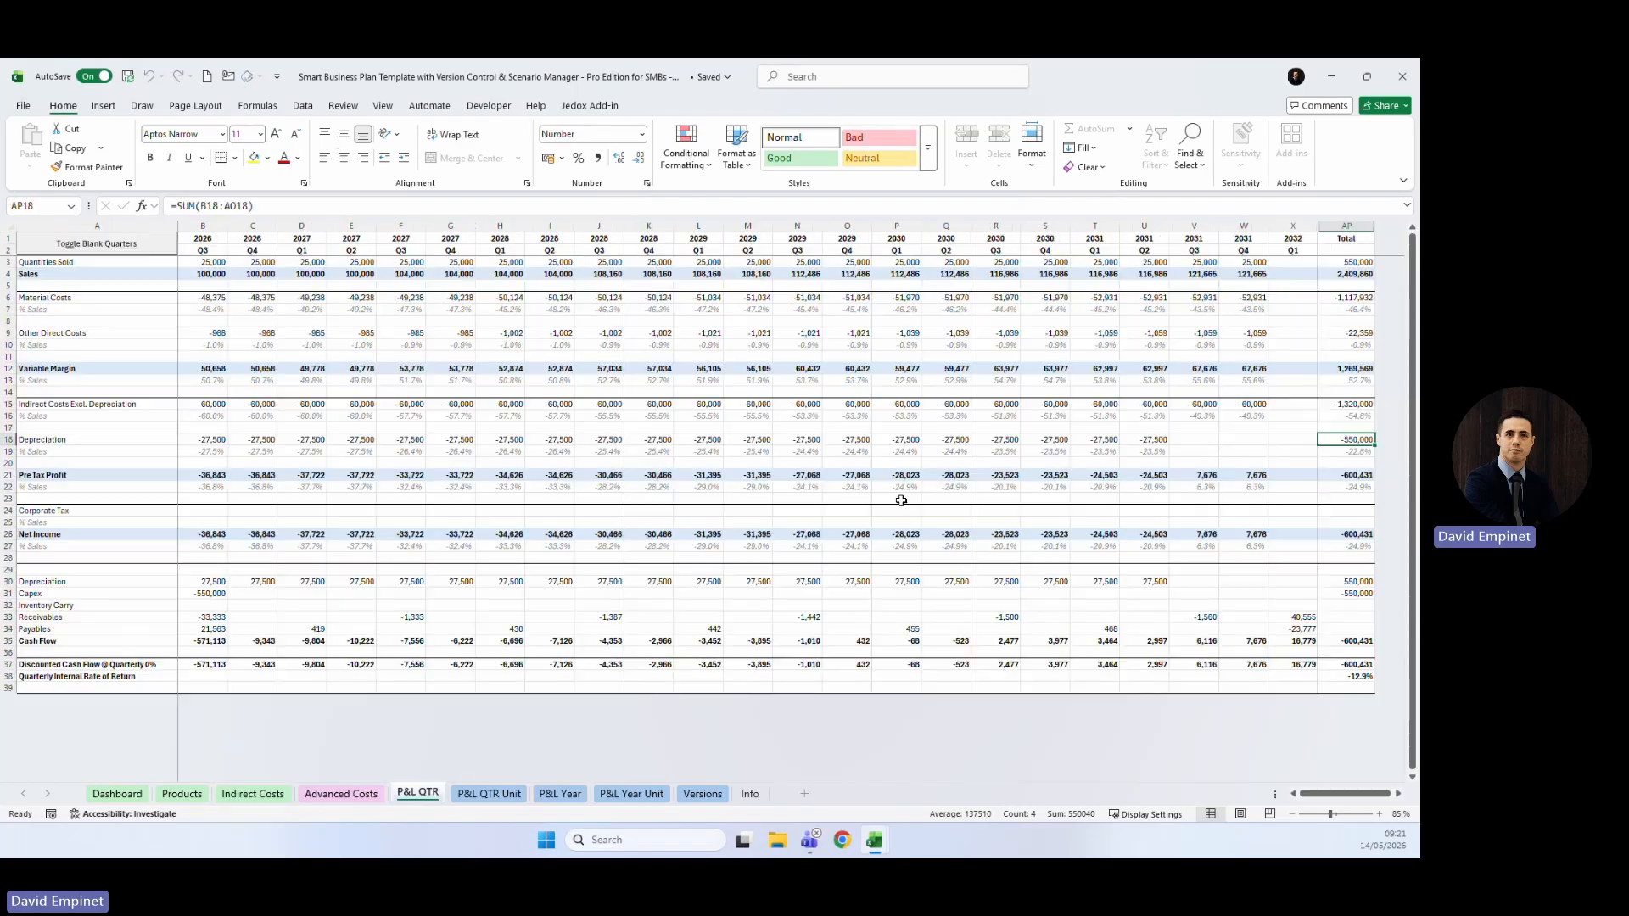
pyautogui.moveTo(1323, 474); pyautogui.dragTo(229, 461)
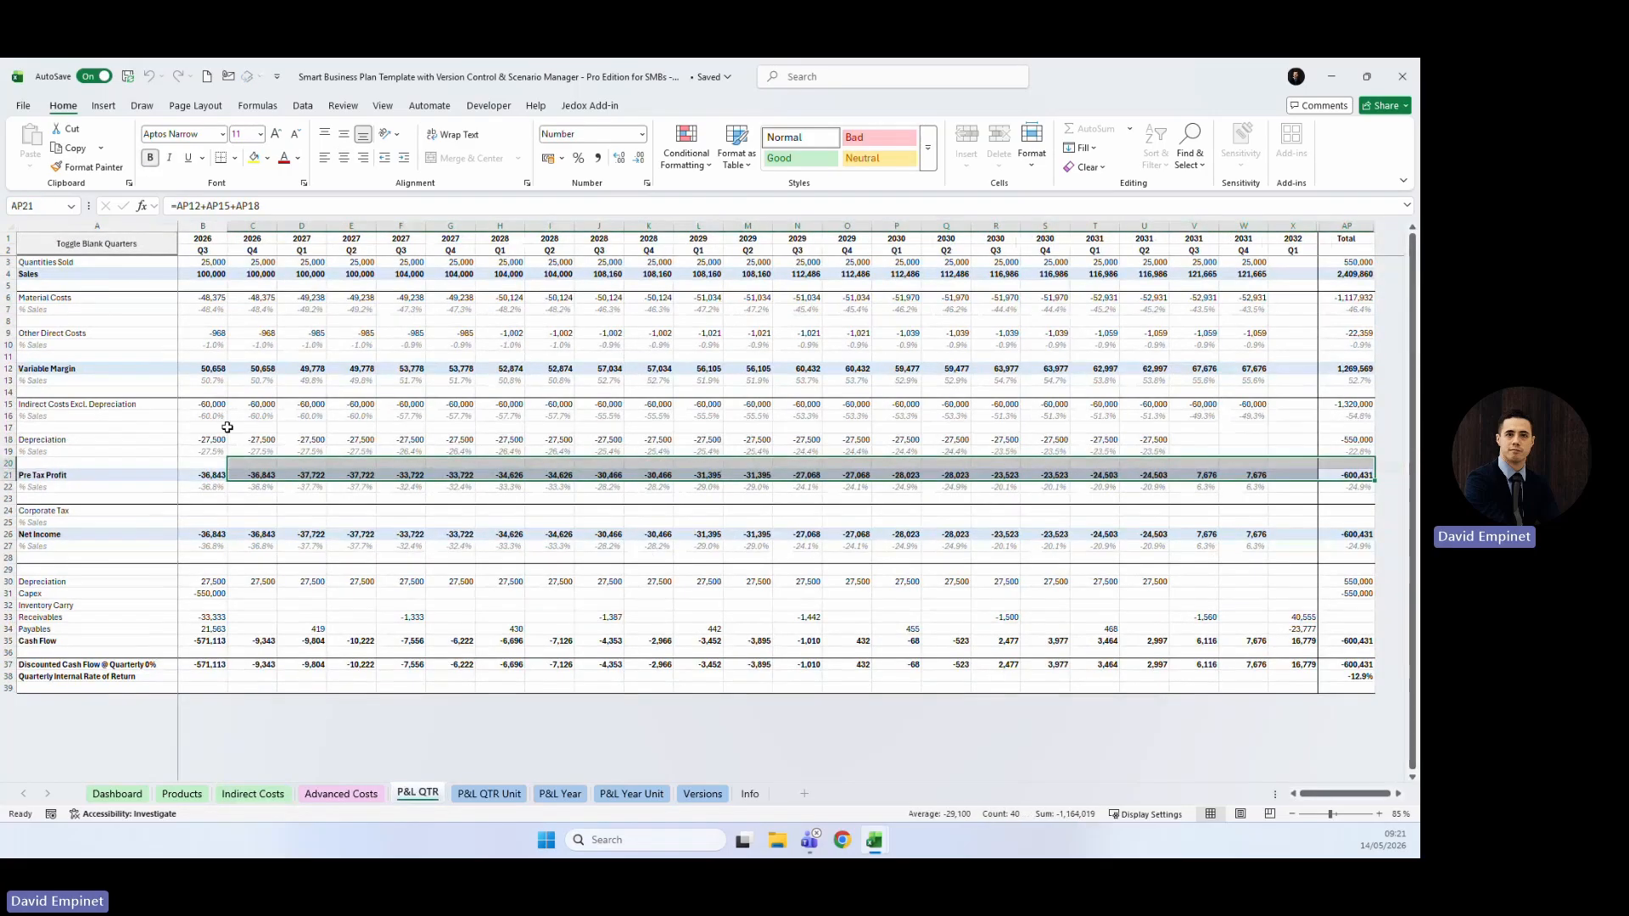
pyautogui.click(204, 405)
pyautogui.moveTo(204, 405); pyautogui.dragTo(1243, 424)
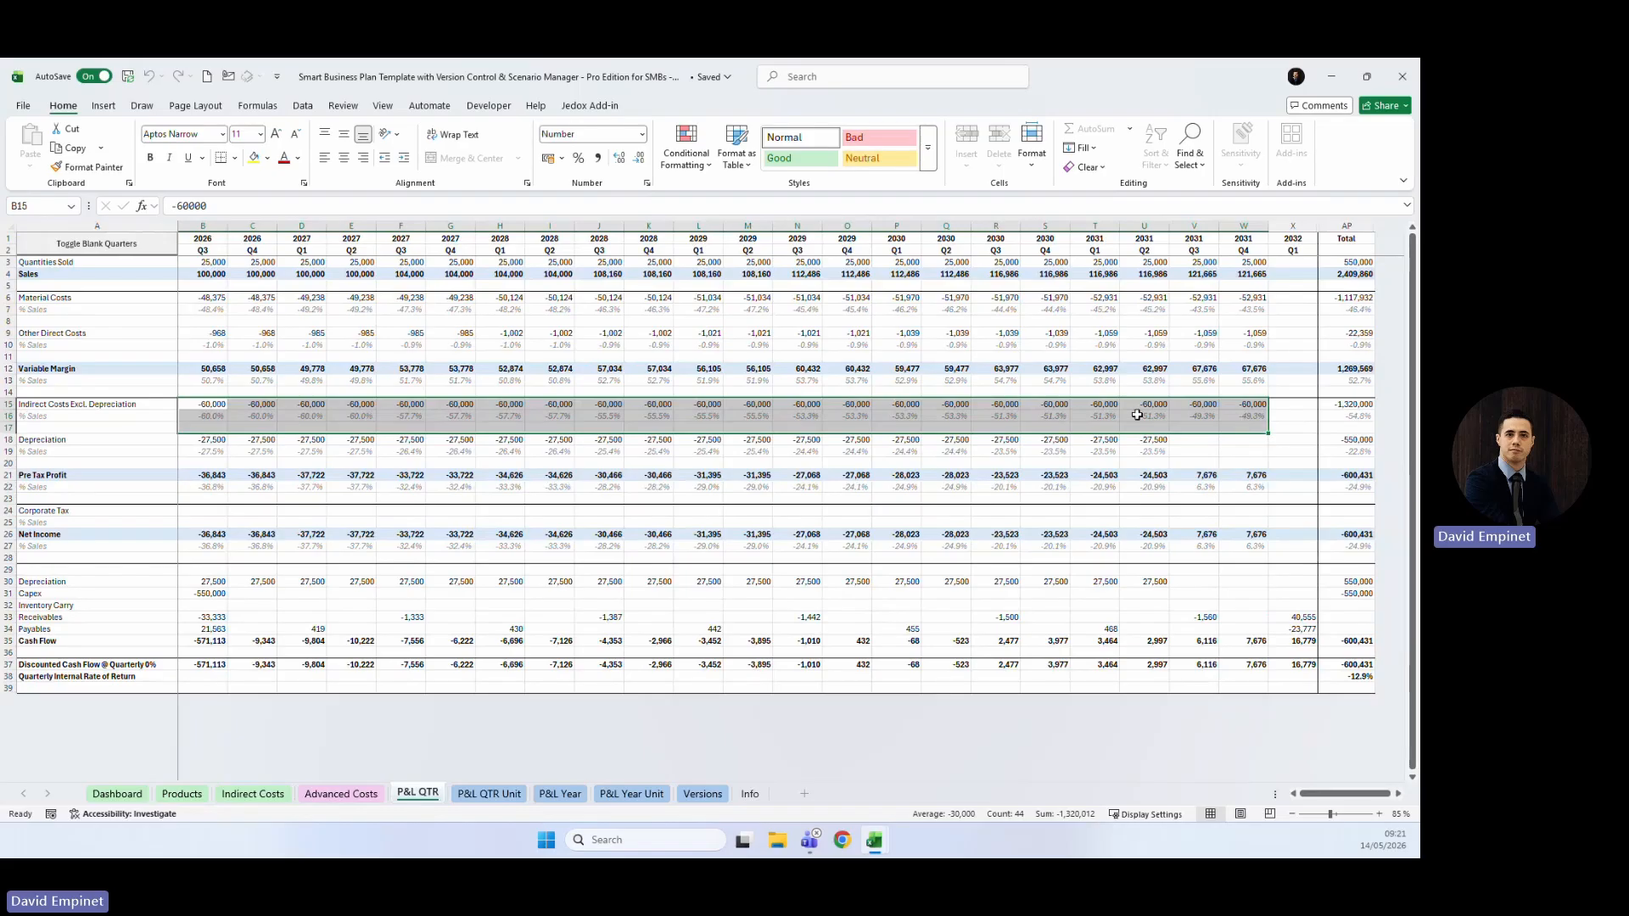
pyautogui.click(1242, 486)
pyautogui.moveTo(1331, 475); pyautogui.dragTo(81, 484)
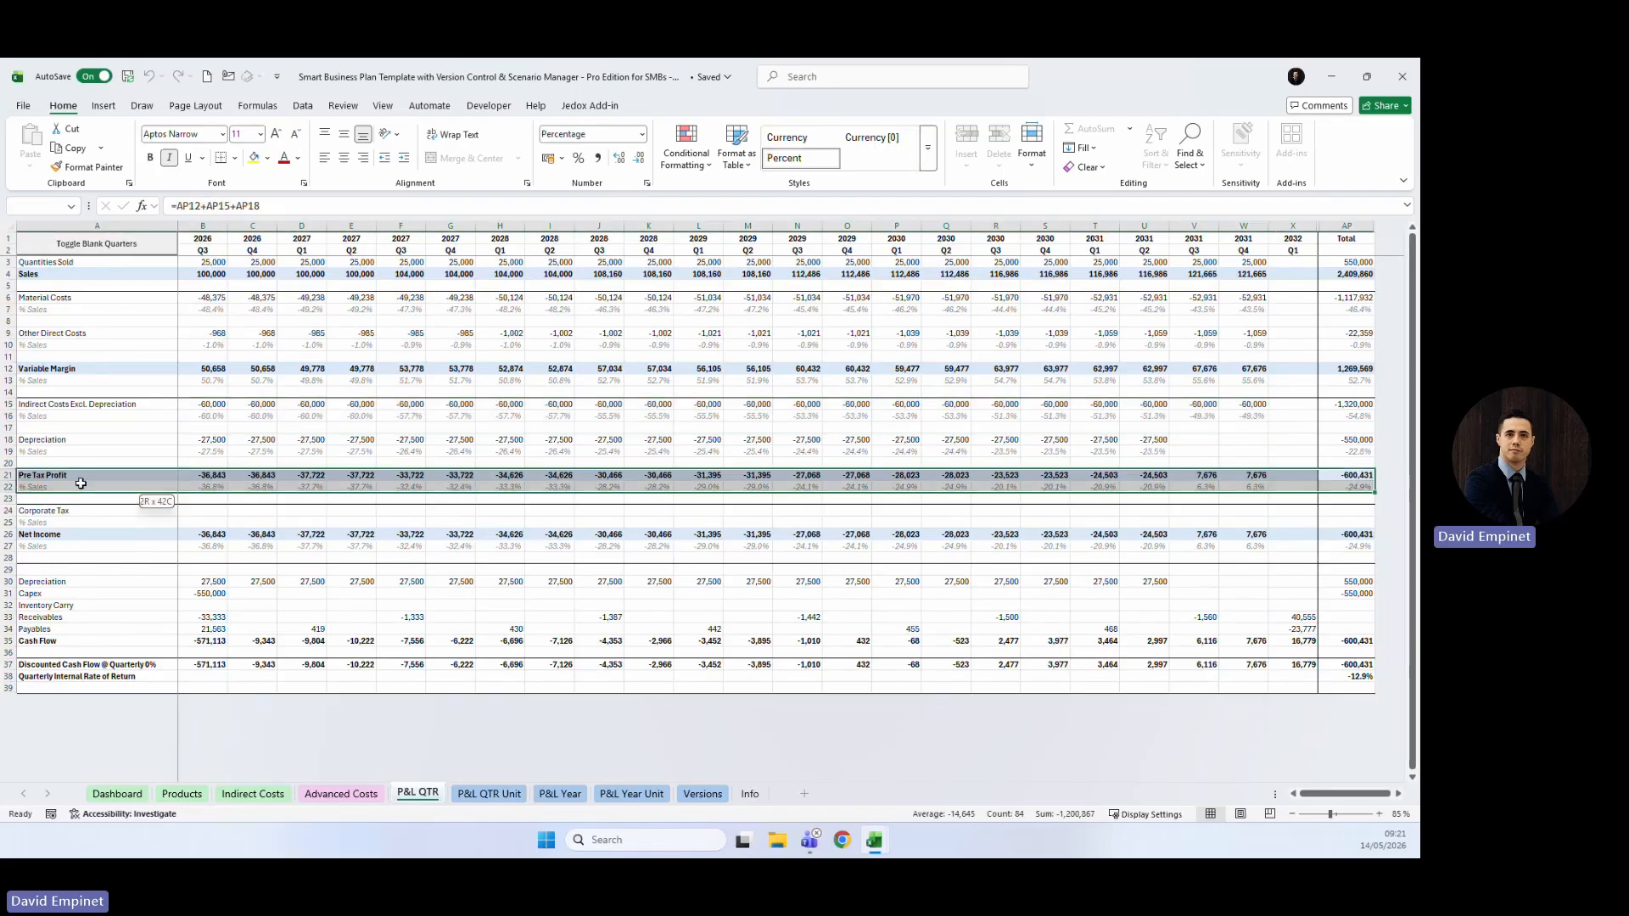
pyautogui.click(1345, 486)
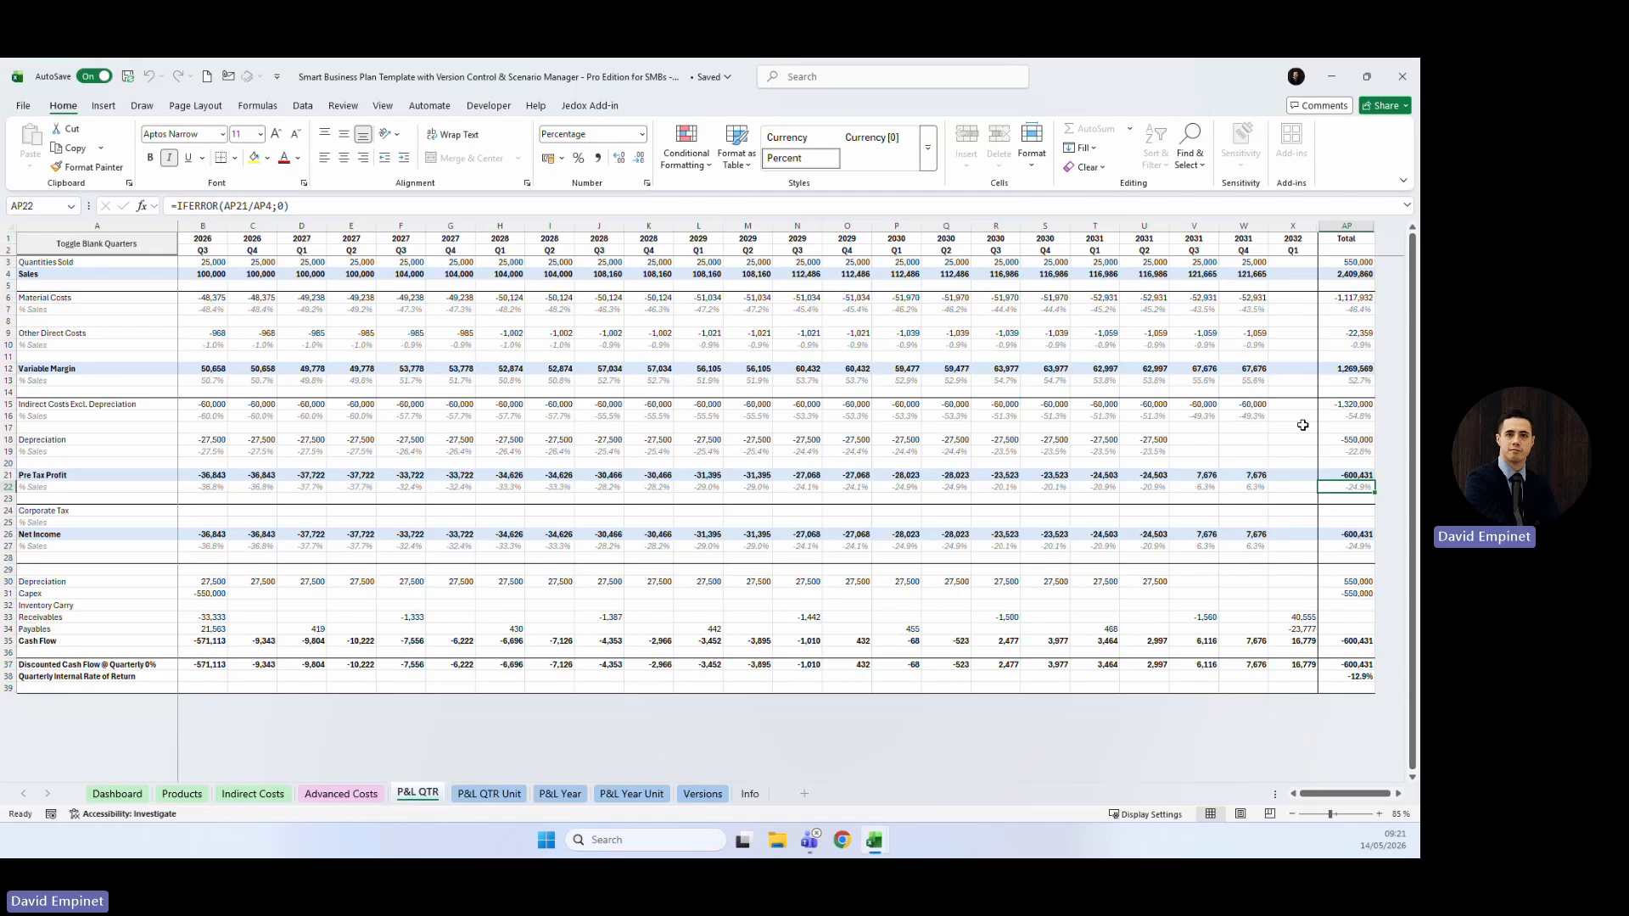
pyautogui.moveTo(1342, 404); pyautogui.dragTo(1344, 441)
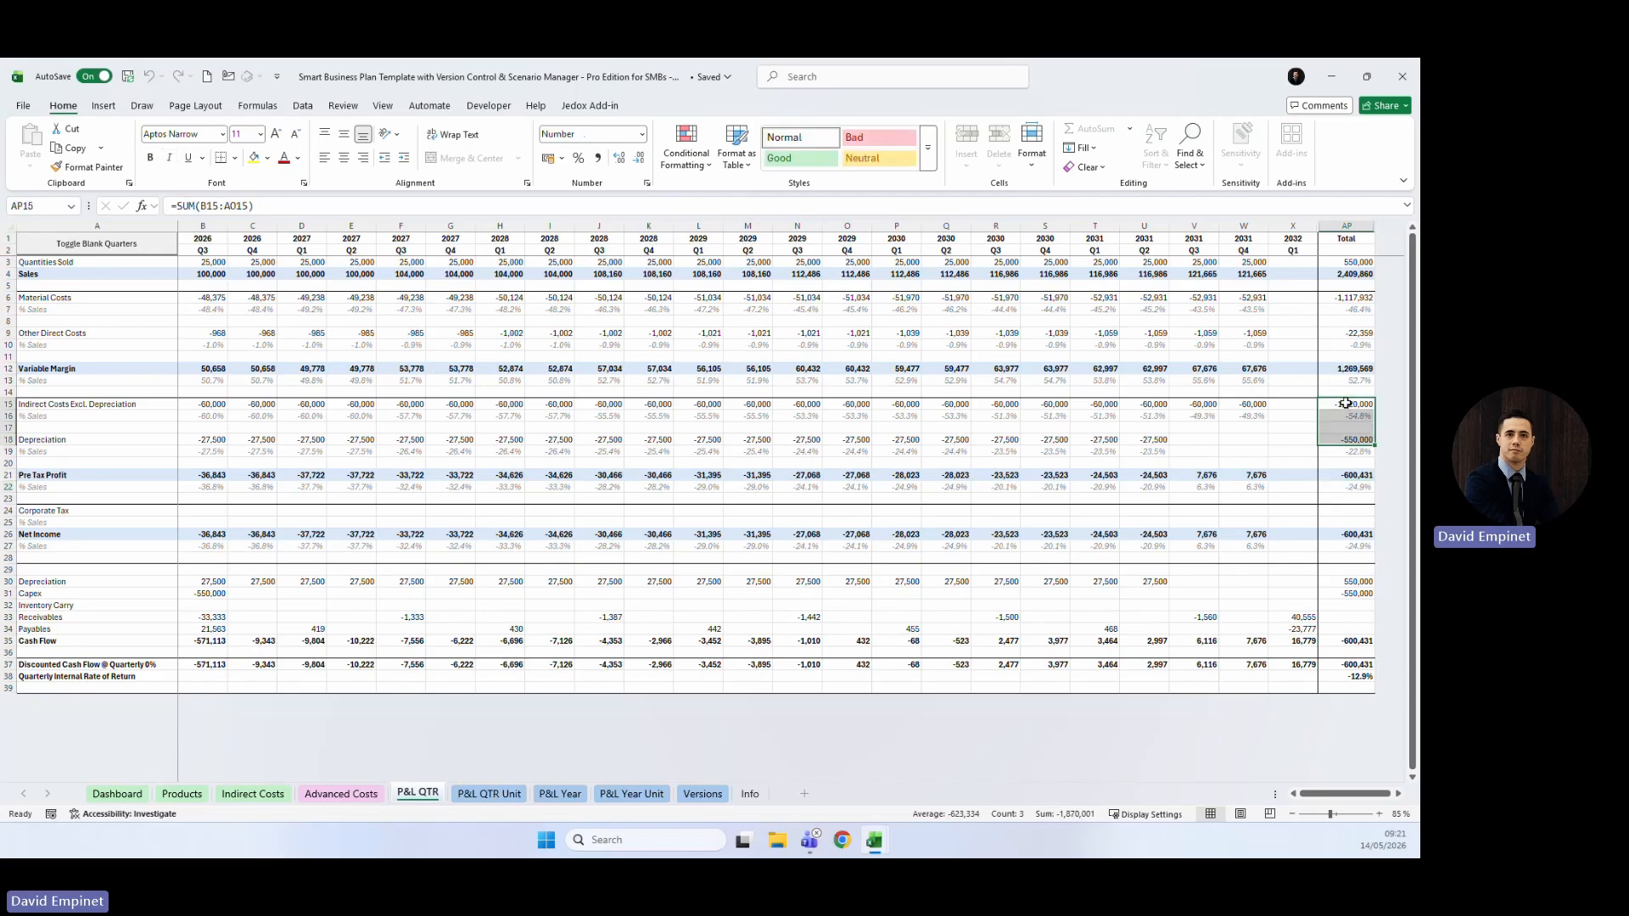
pyautogui.click(1347, 369)
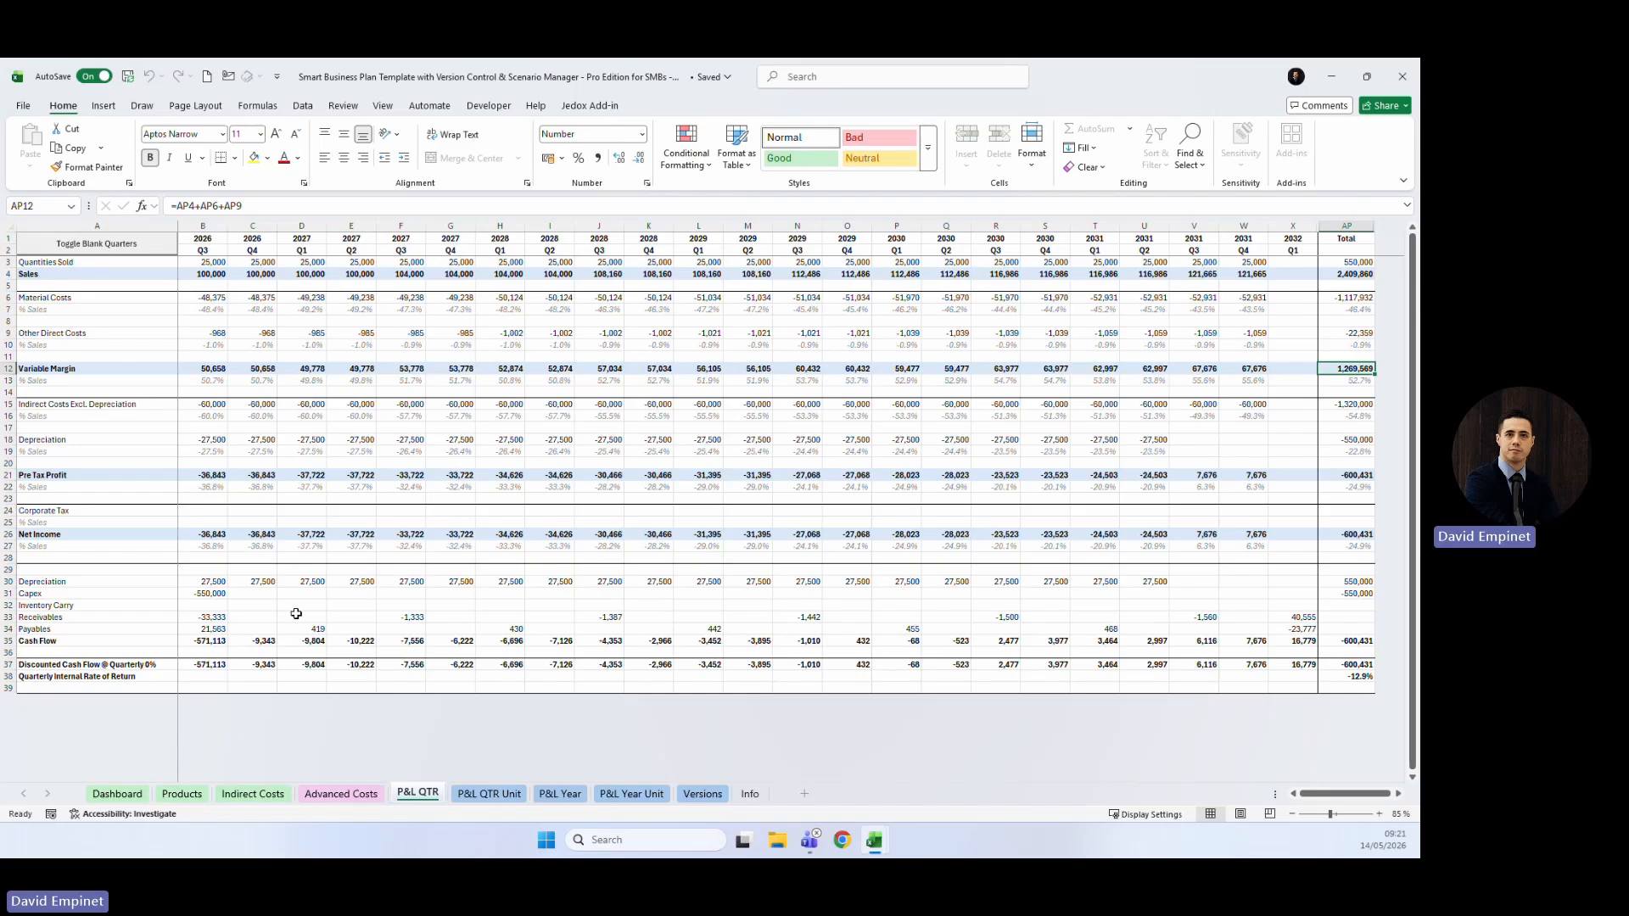
pyautogui.click(204, 416)
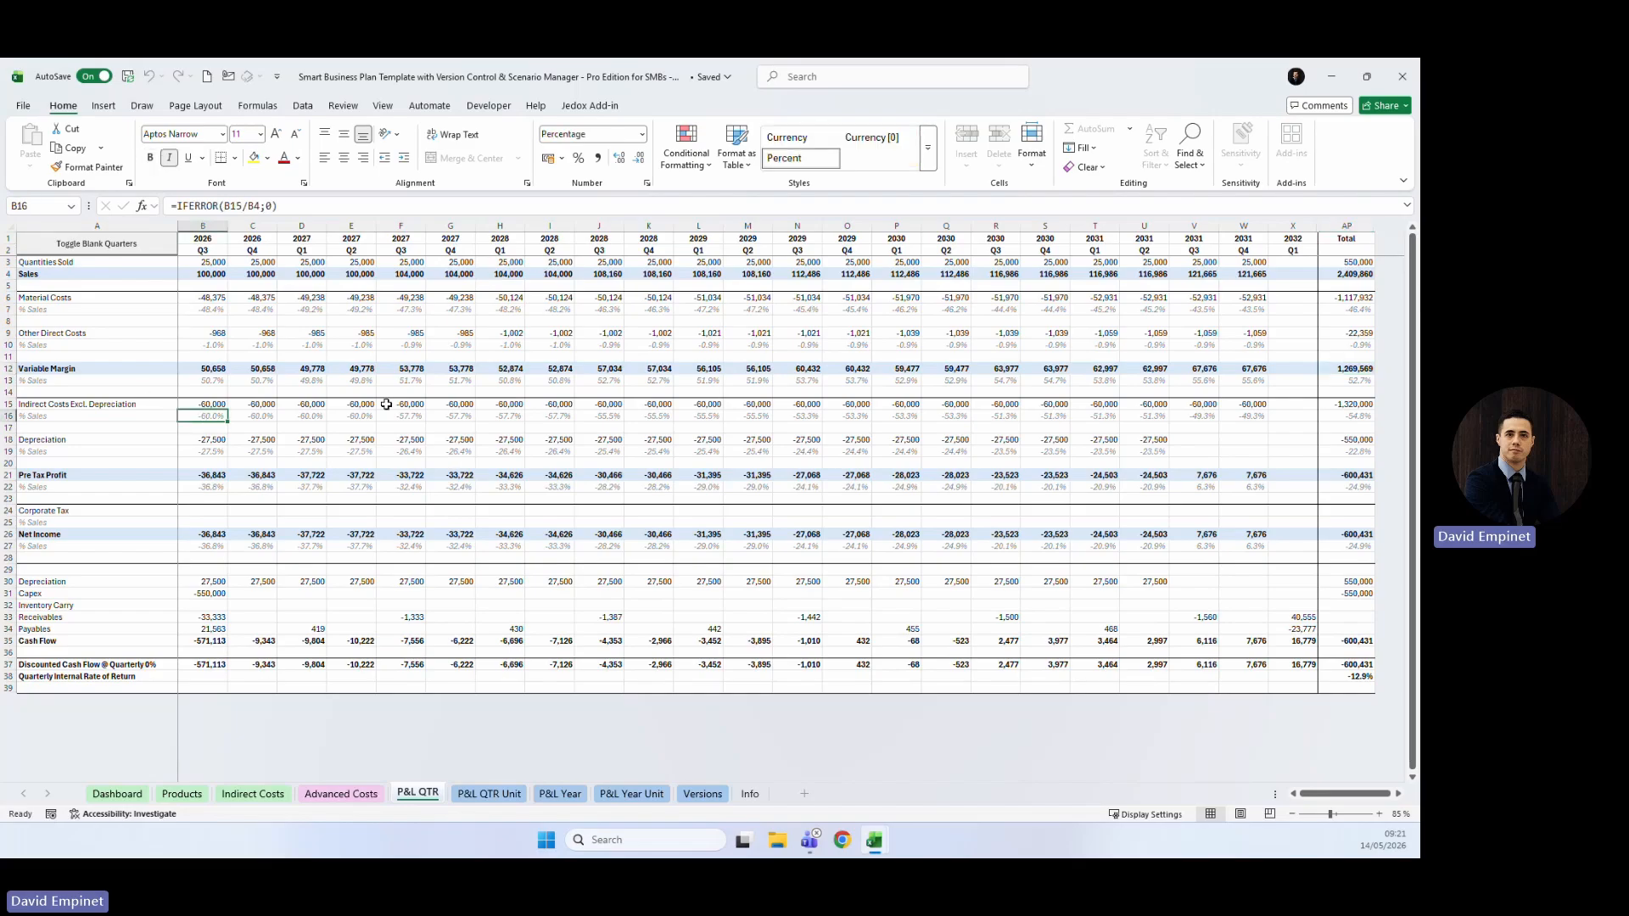
pyautogui.click(1292, 416)
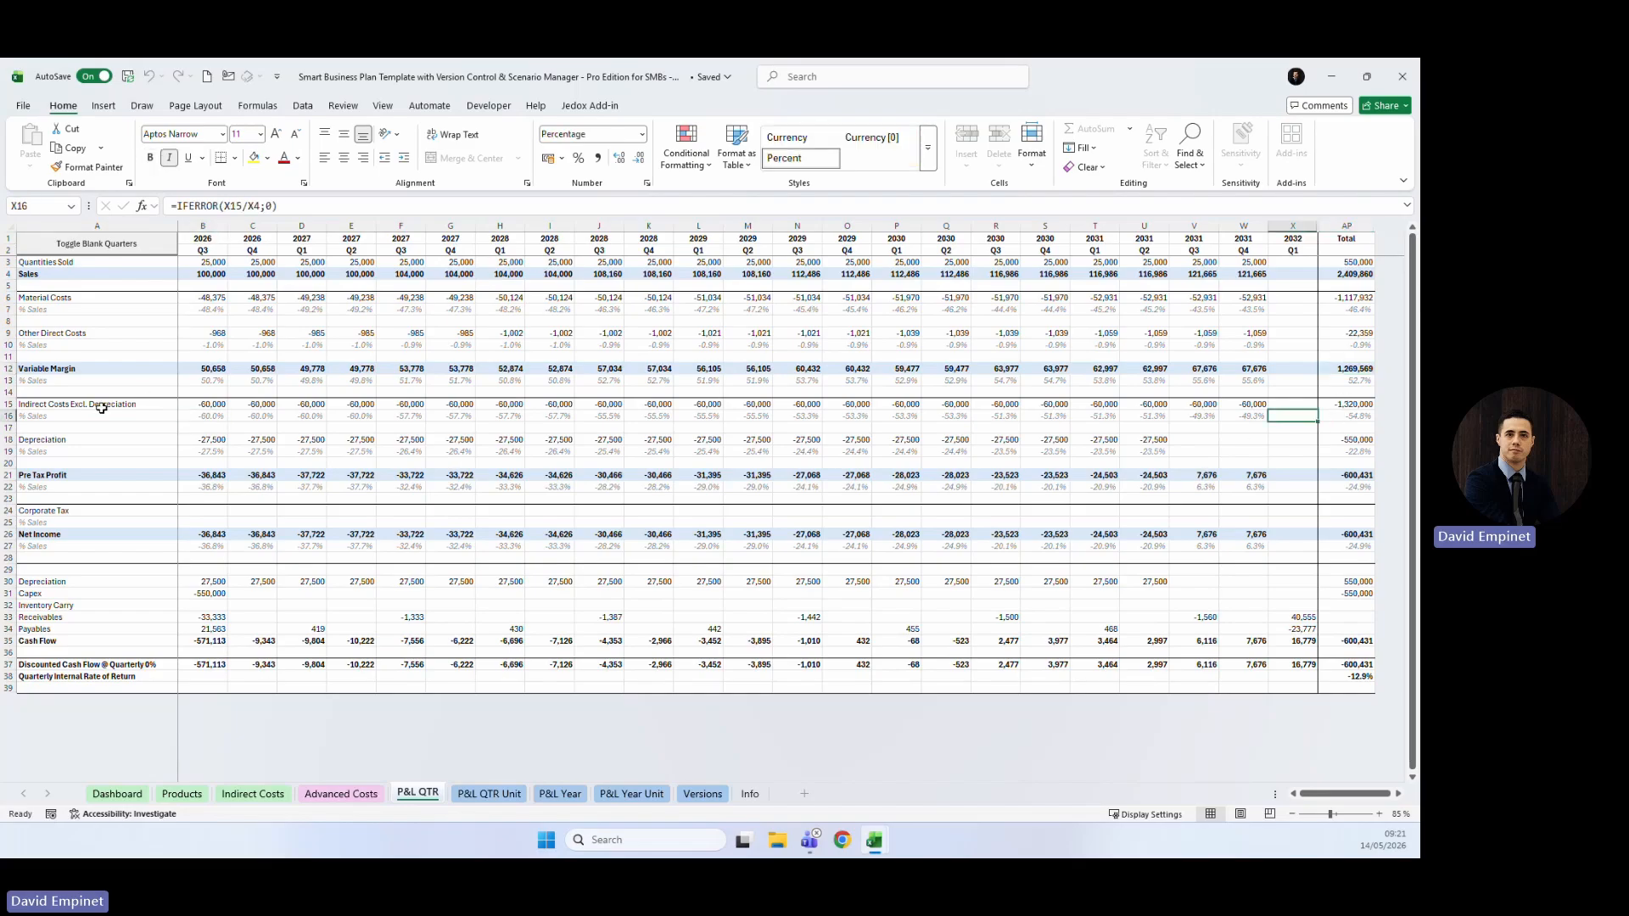
# Add a second product named ICB 2 below the first on the Products sheet, with QTY 1 and payment terms of 30.
pyautogui.click(183, 793)
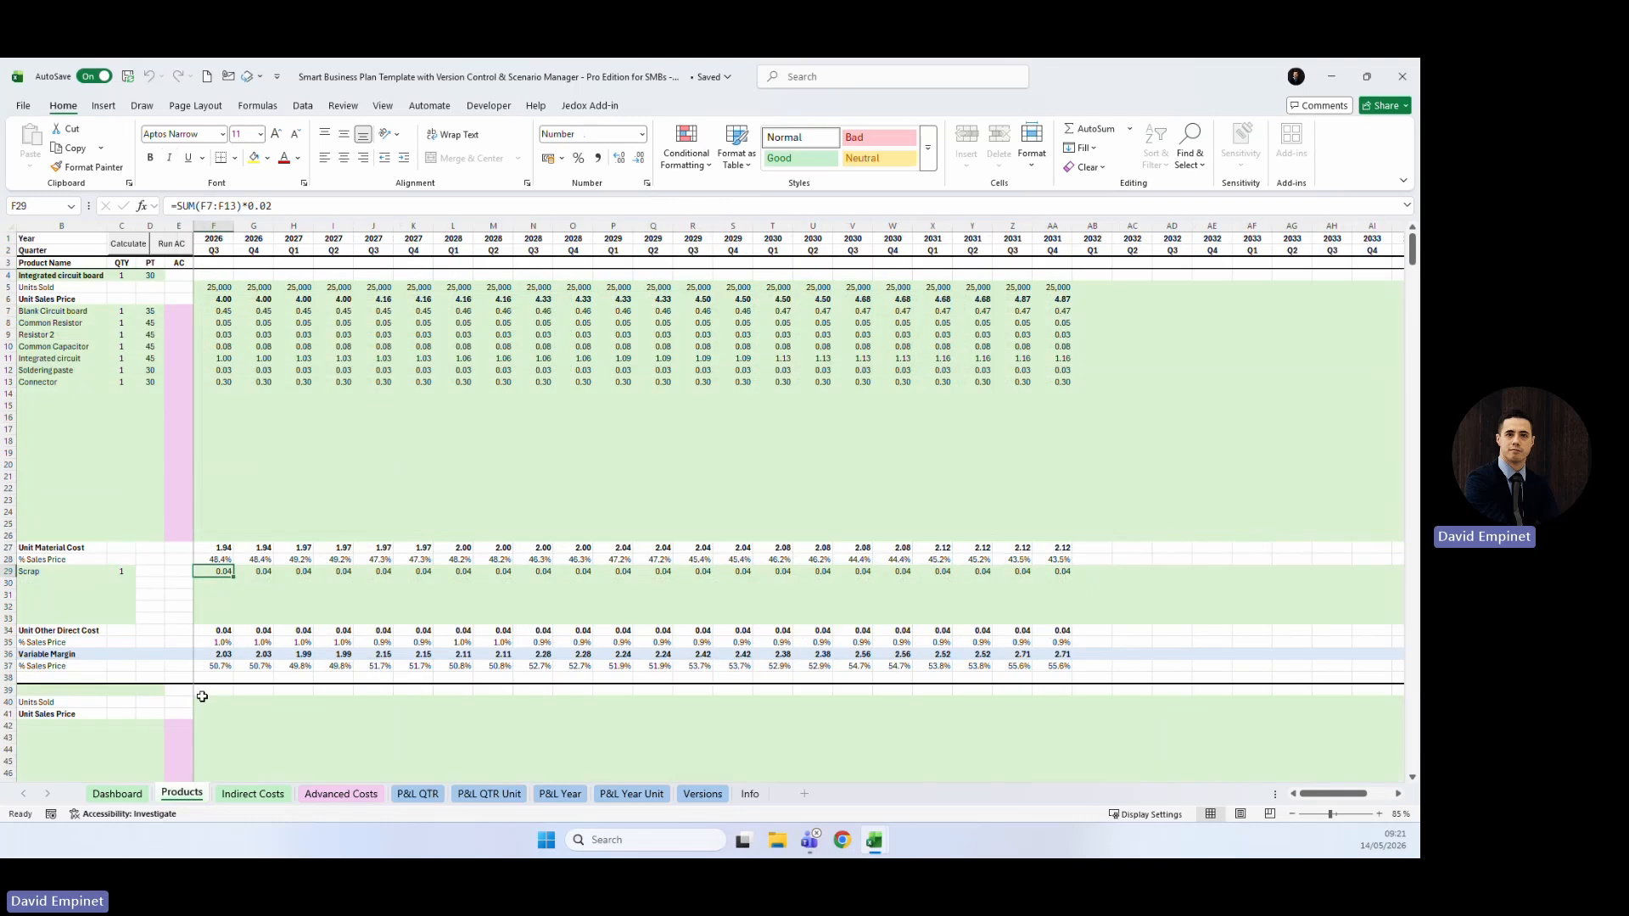
pyautogui.click(253, 464)
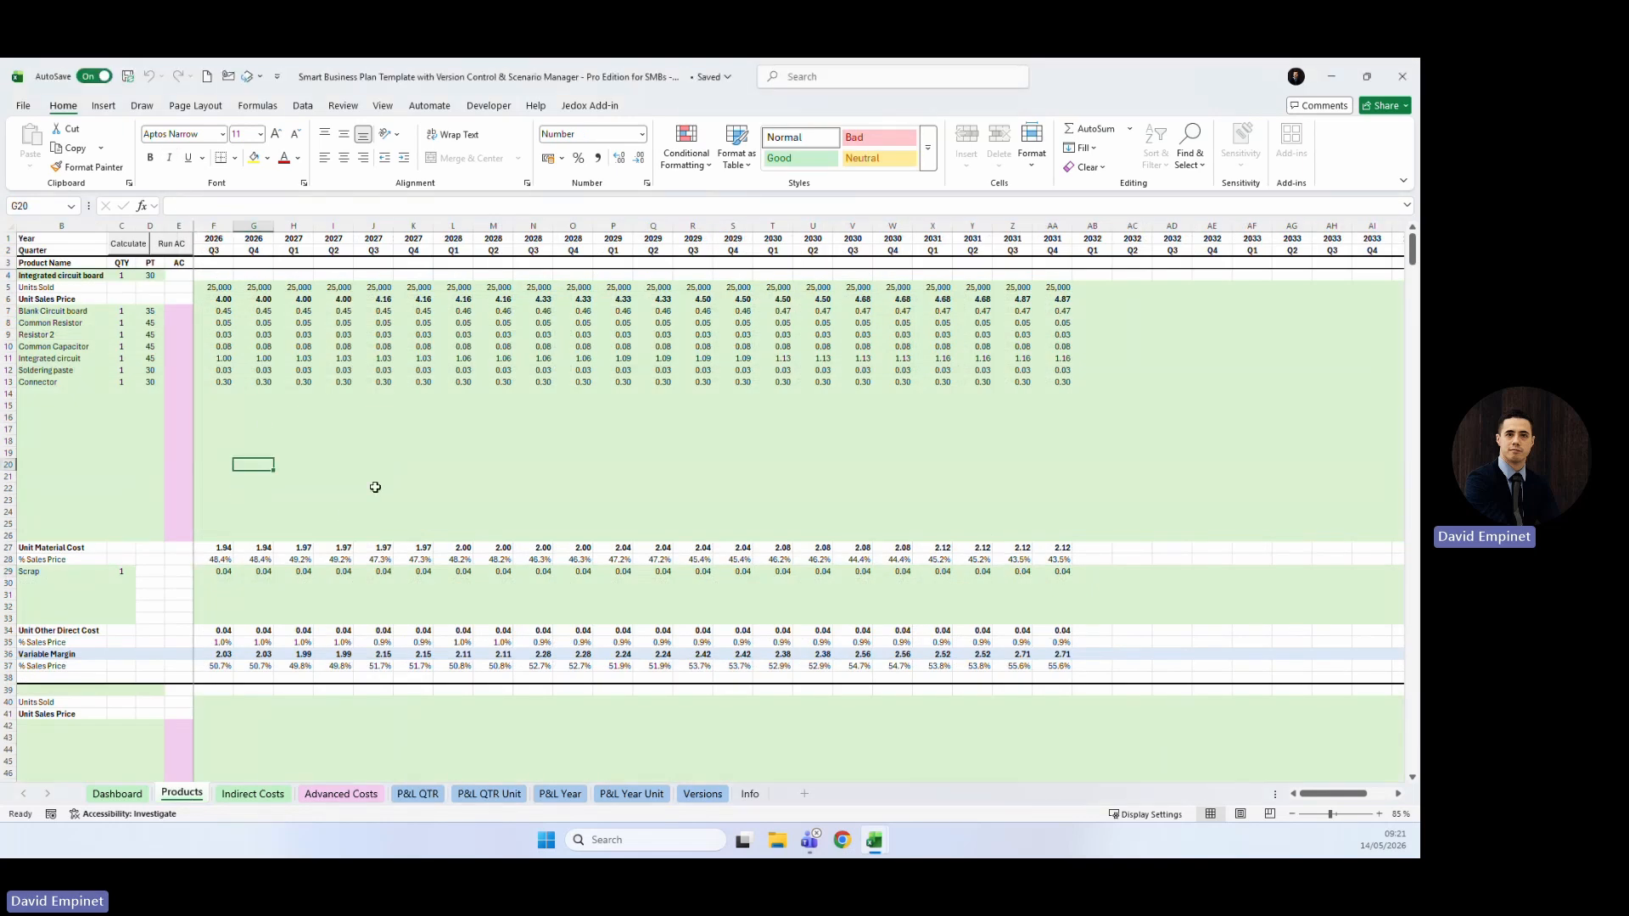
pyautogui.scroll(-7, 386, 538)
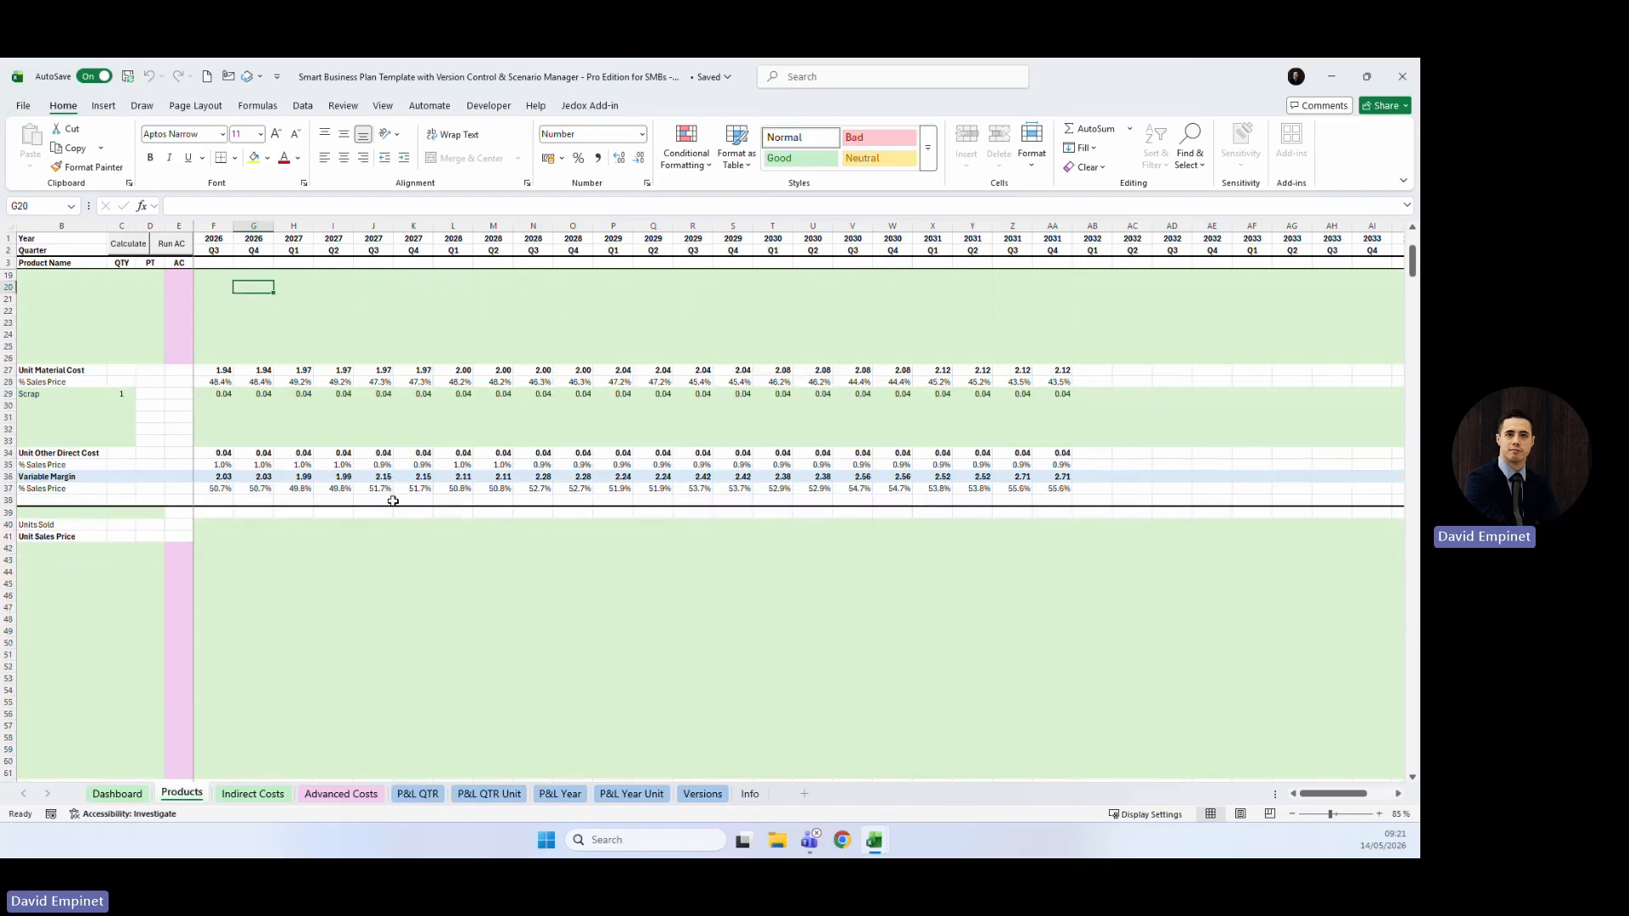
pyautogui.scroll(-1, 386, 539)
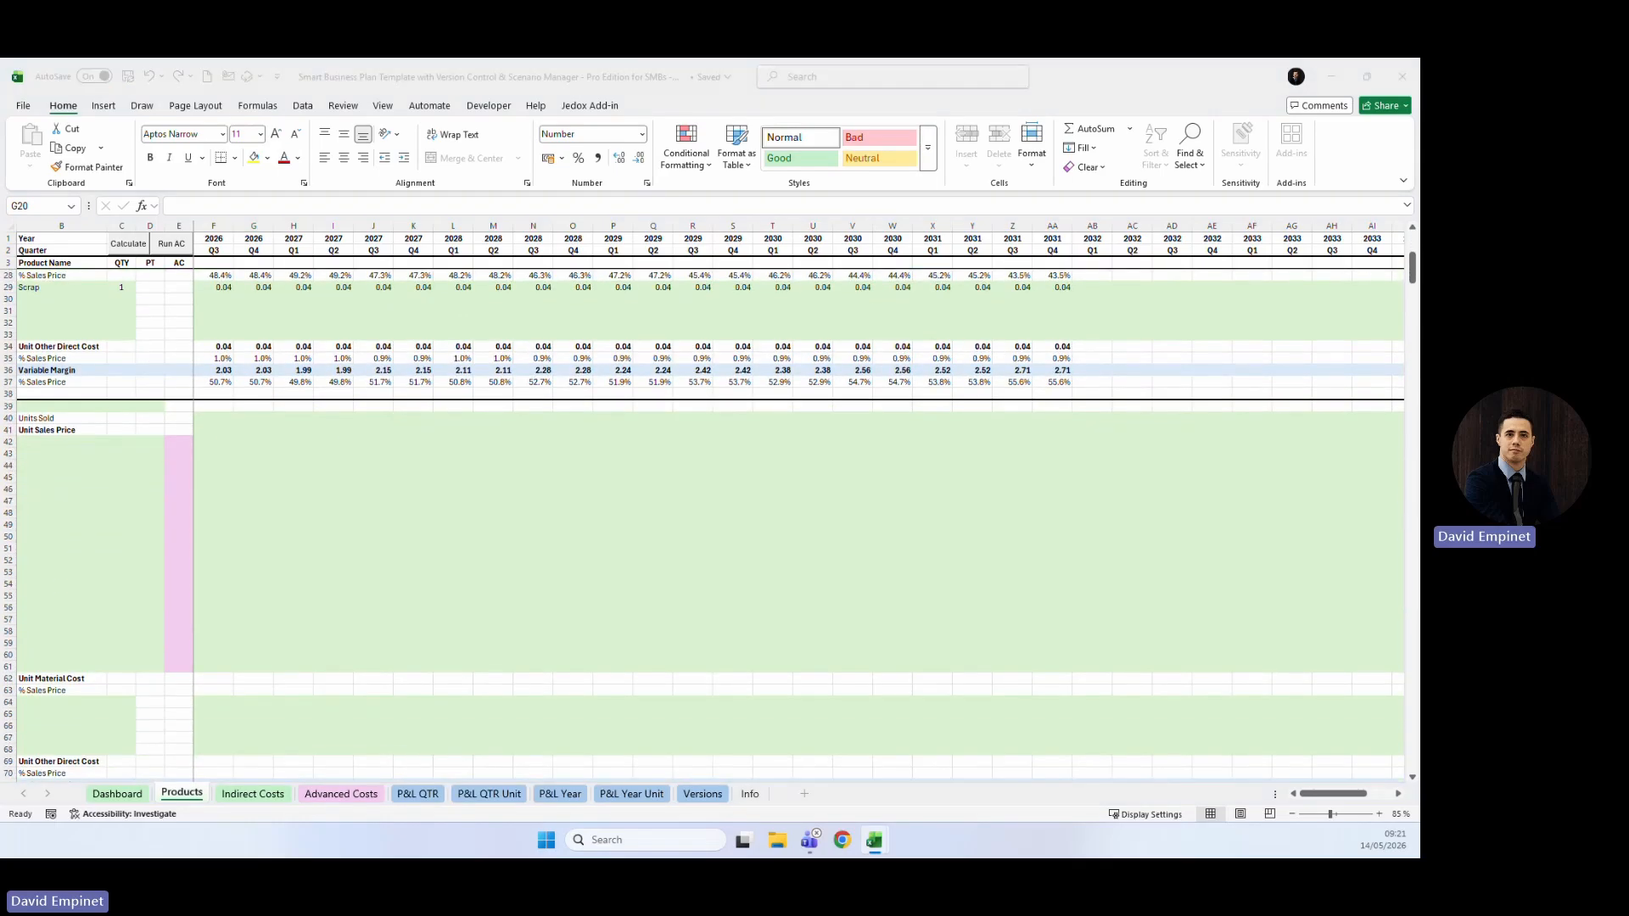
pyautogui.click(61, 406)
pyautogui.write('ICB 2')
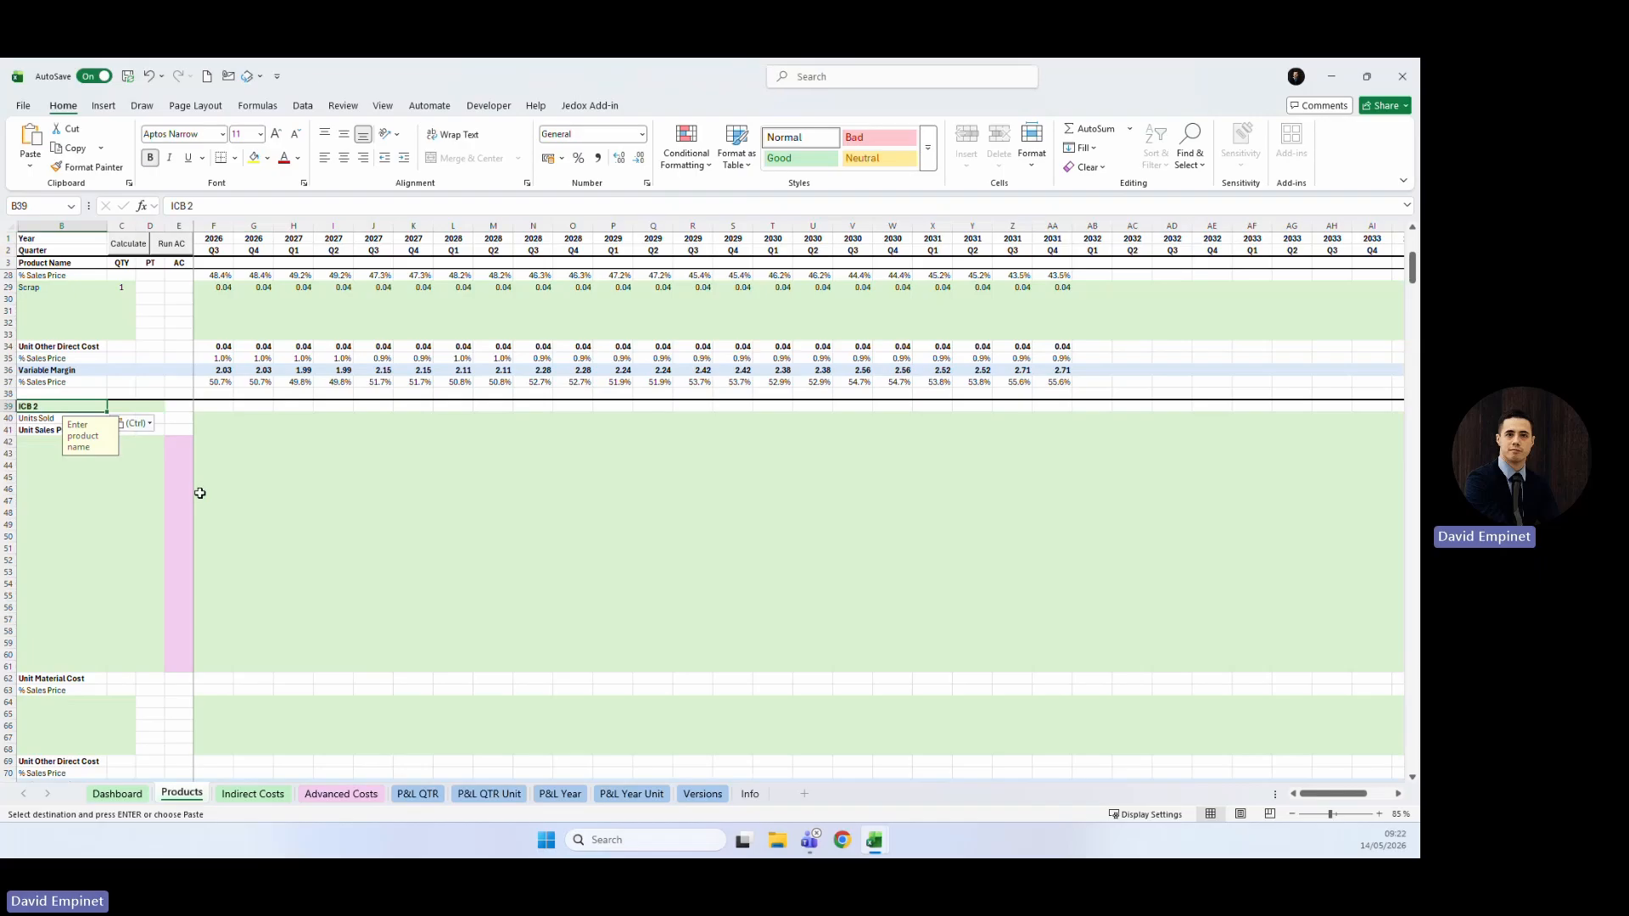
pyautogui.press('Tab')
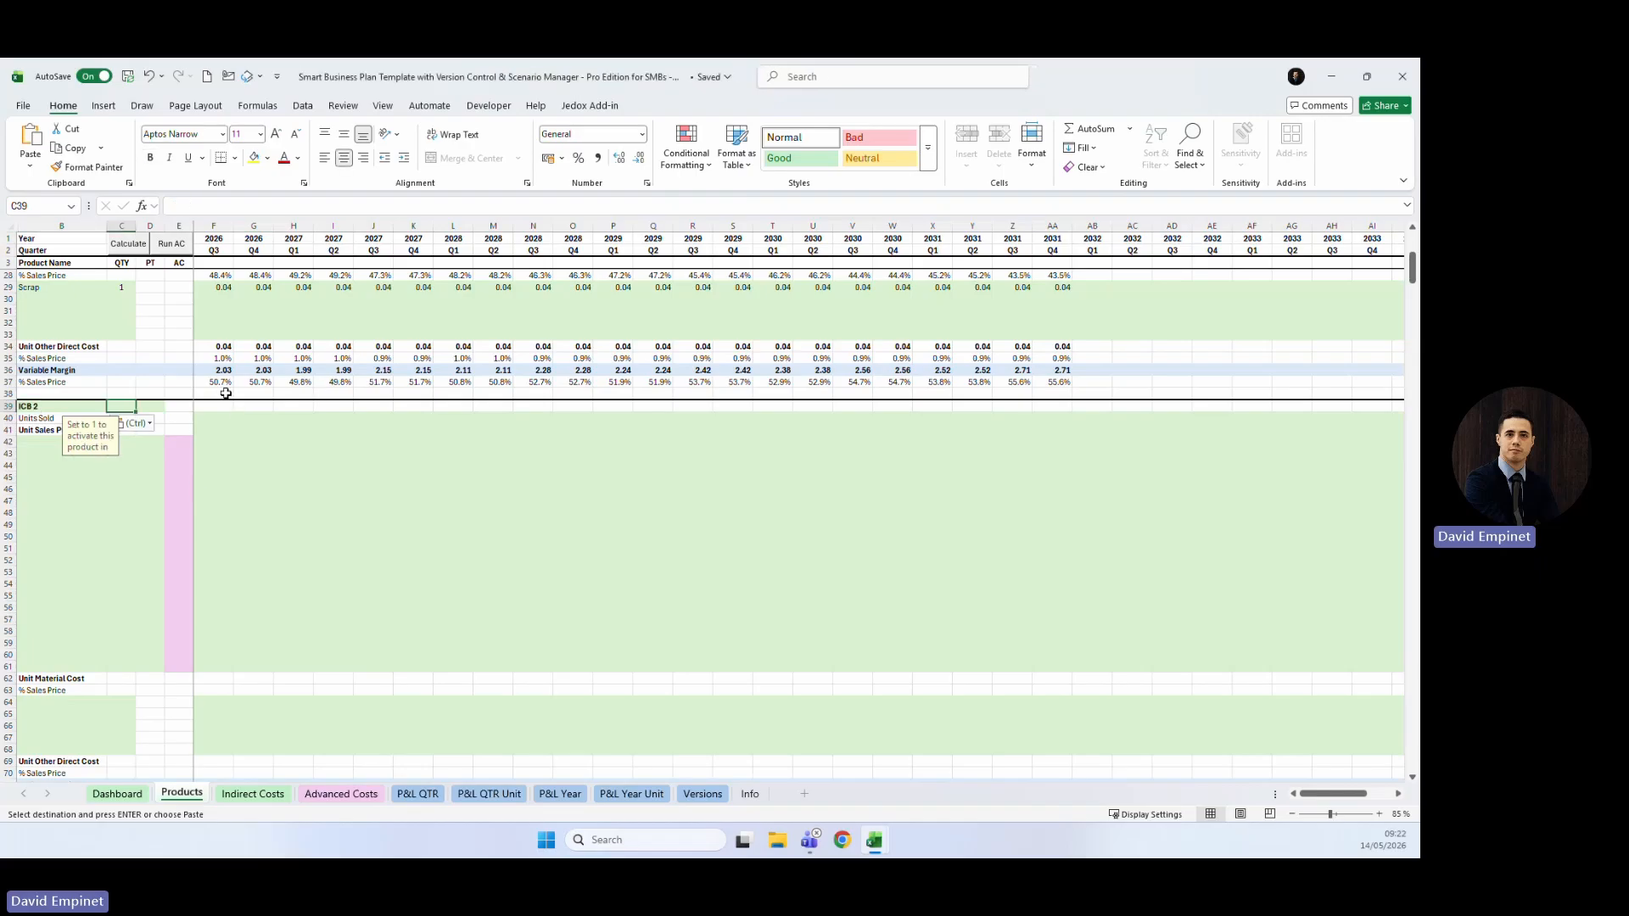
pyautogui.write('1')
pyautogui.press('Tab')
pyautogui.write('30')
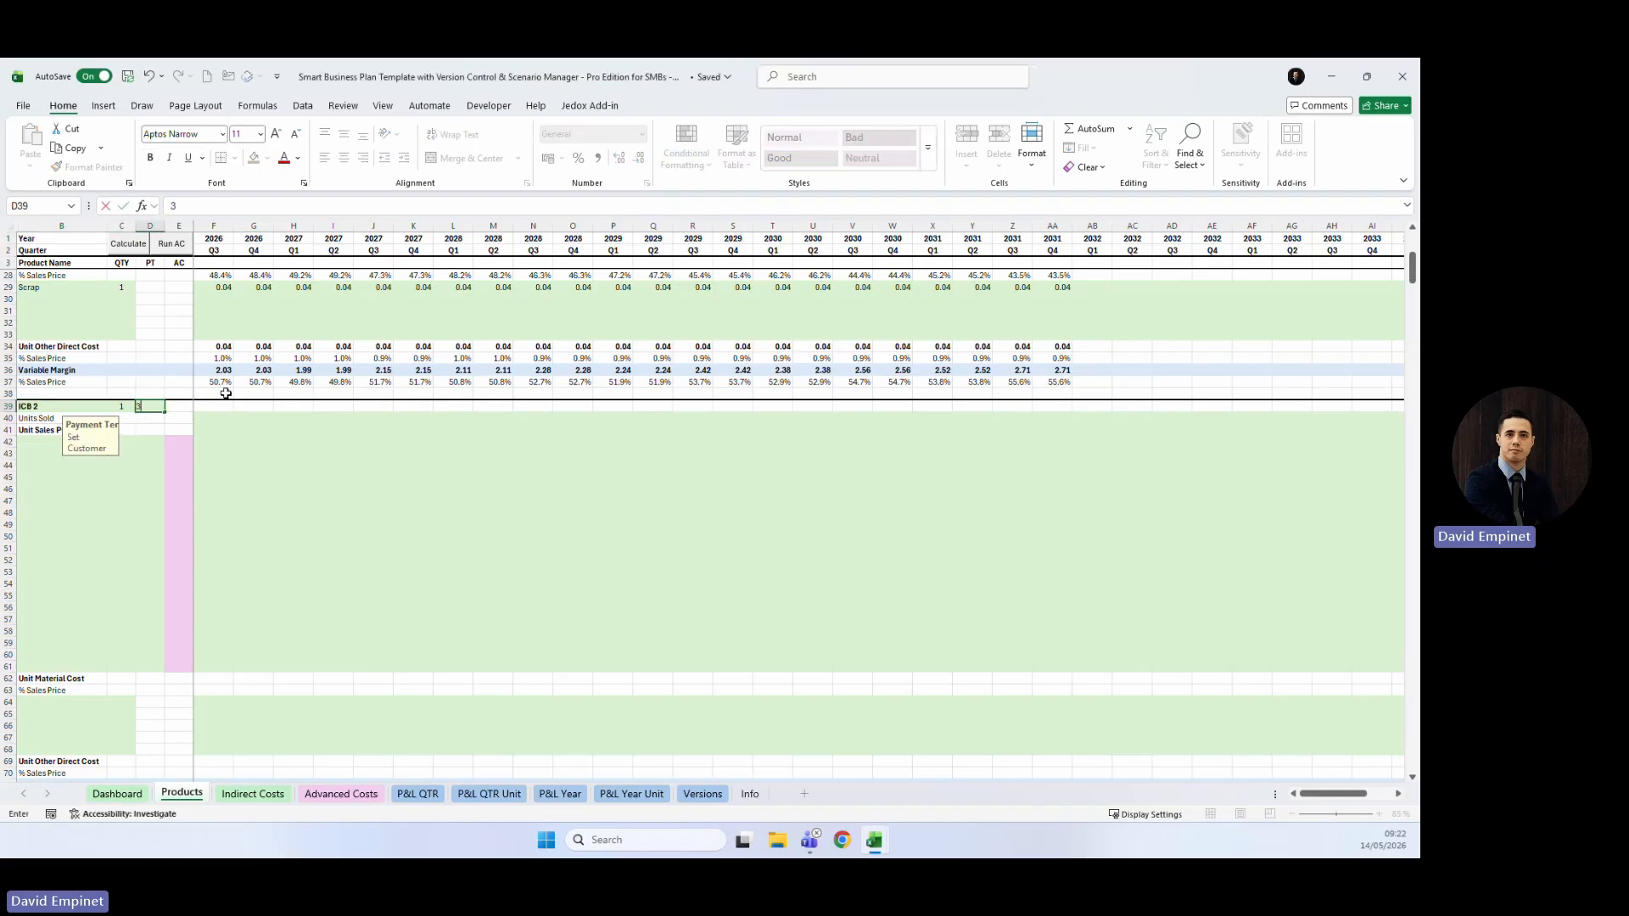
pyautogui.press('Return')
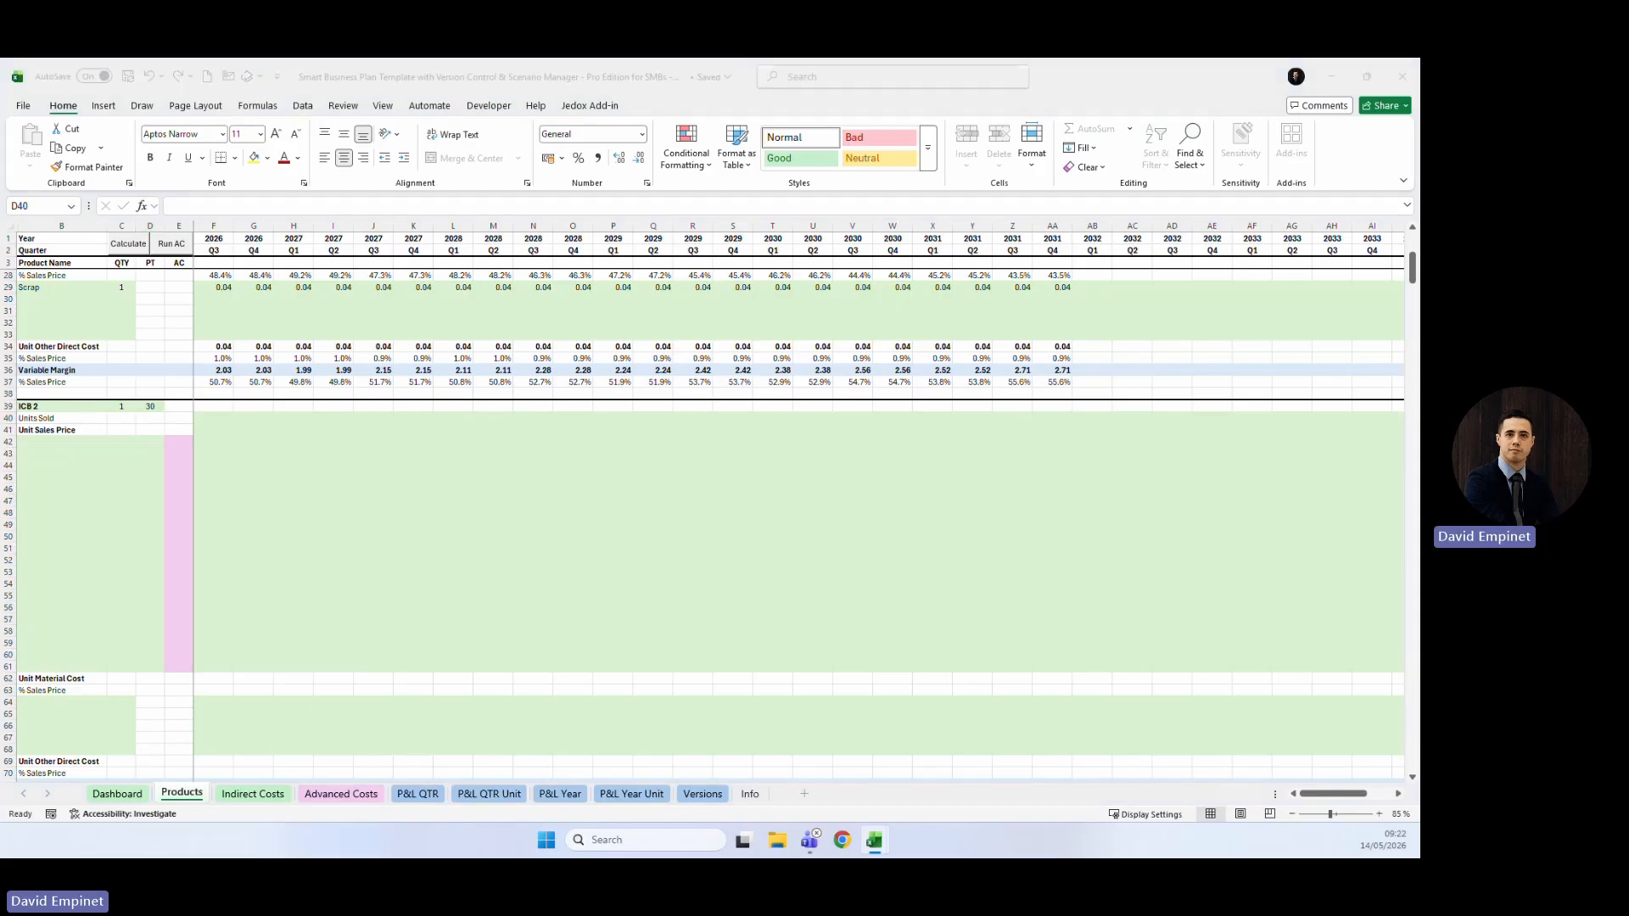
# Paste ICB 2's quarterly units sold, 10,000 through 2027 Q4 and 20,000 through 2031 Q4, with unit sales prices starting at 7.00 and ending at 6.75.
pyautogui.scroll(8, 353, 409)
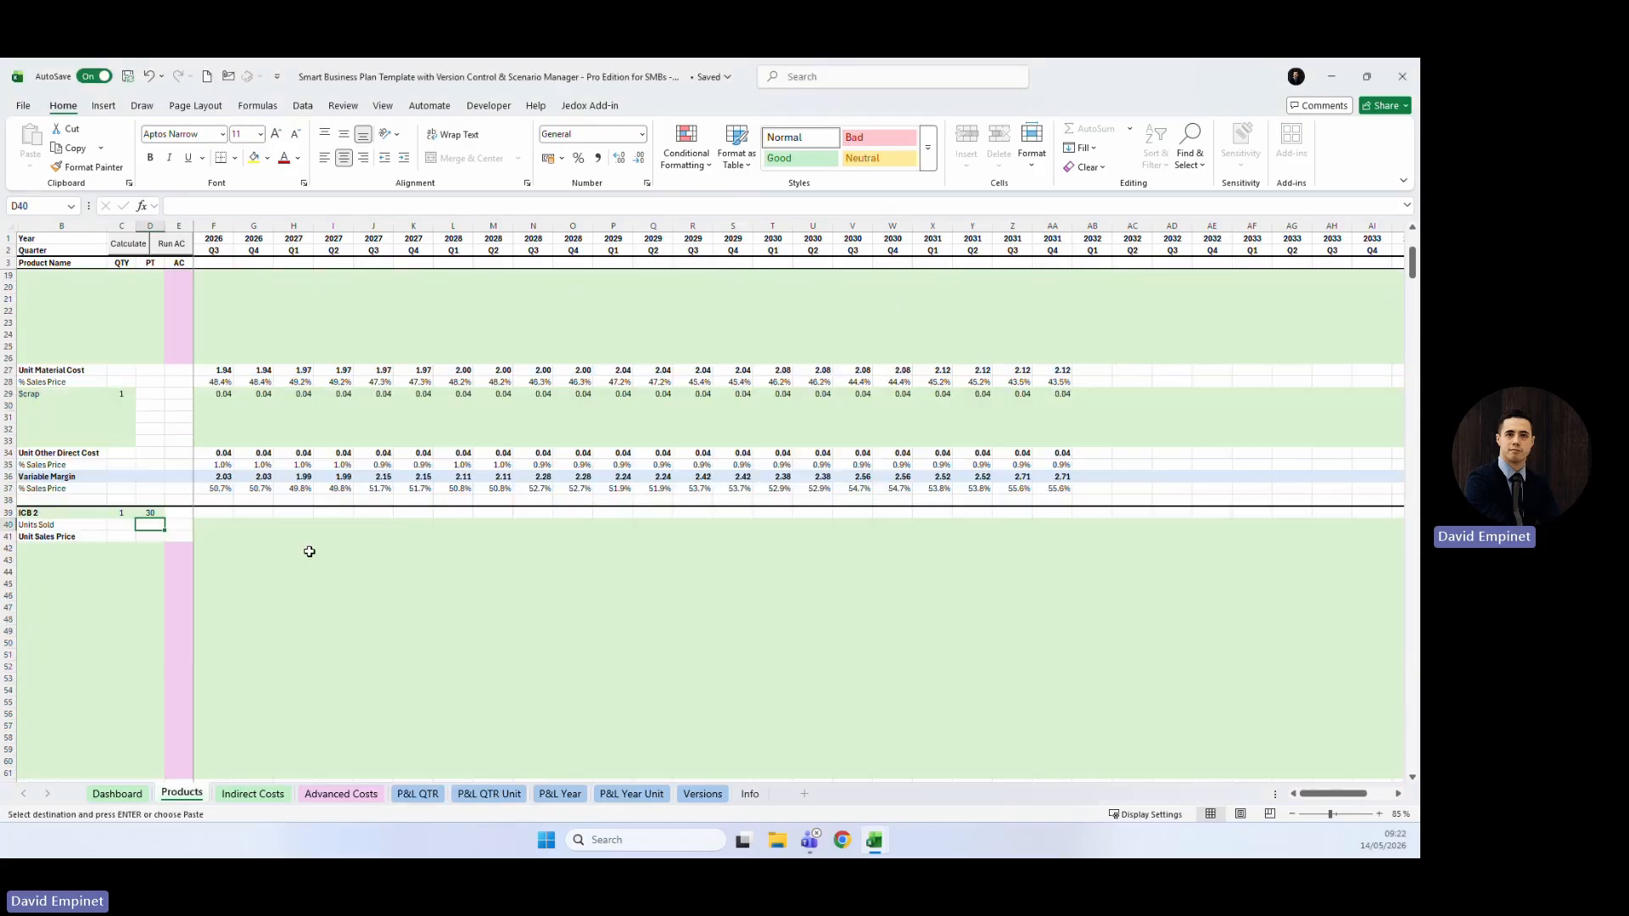
pyautogui.click(219, 703)
pyautogui.write('10,000\t10,000\t10,000\t10,000\t10,000\t10,000\t20,000\t20,000\t20,000\t20,000\t20,000\t20,000\t20,000\t20,000\t20,000\t20,000\t20,000\t20,000\t20,000\t20,000\t20,000\t20,000 7.00\t7.00\t7.00\t7.00\t7.21\t7.21\t6.00\t6.00\t6.18\t6.18\t6.18\t6.18\t6.37\t6.37\t6.37\t6.37\t6.56\t6.56\t6.56\t6.56\t6.75\t6.75')
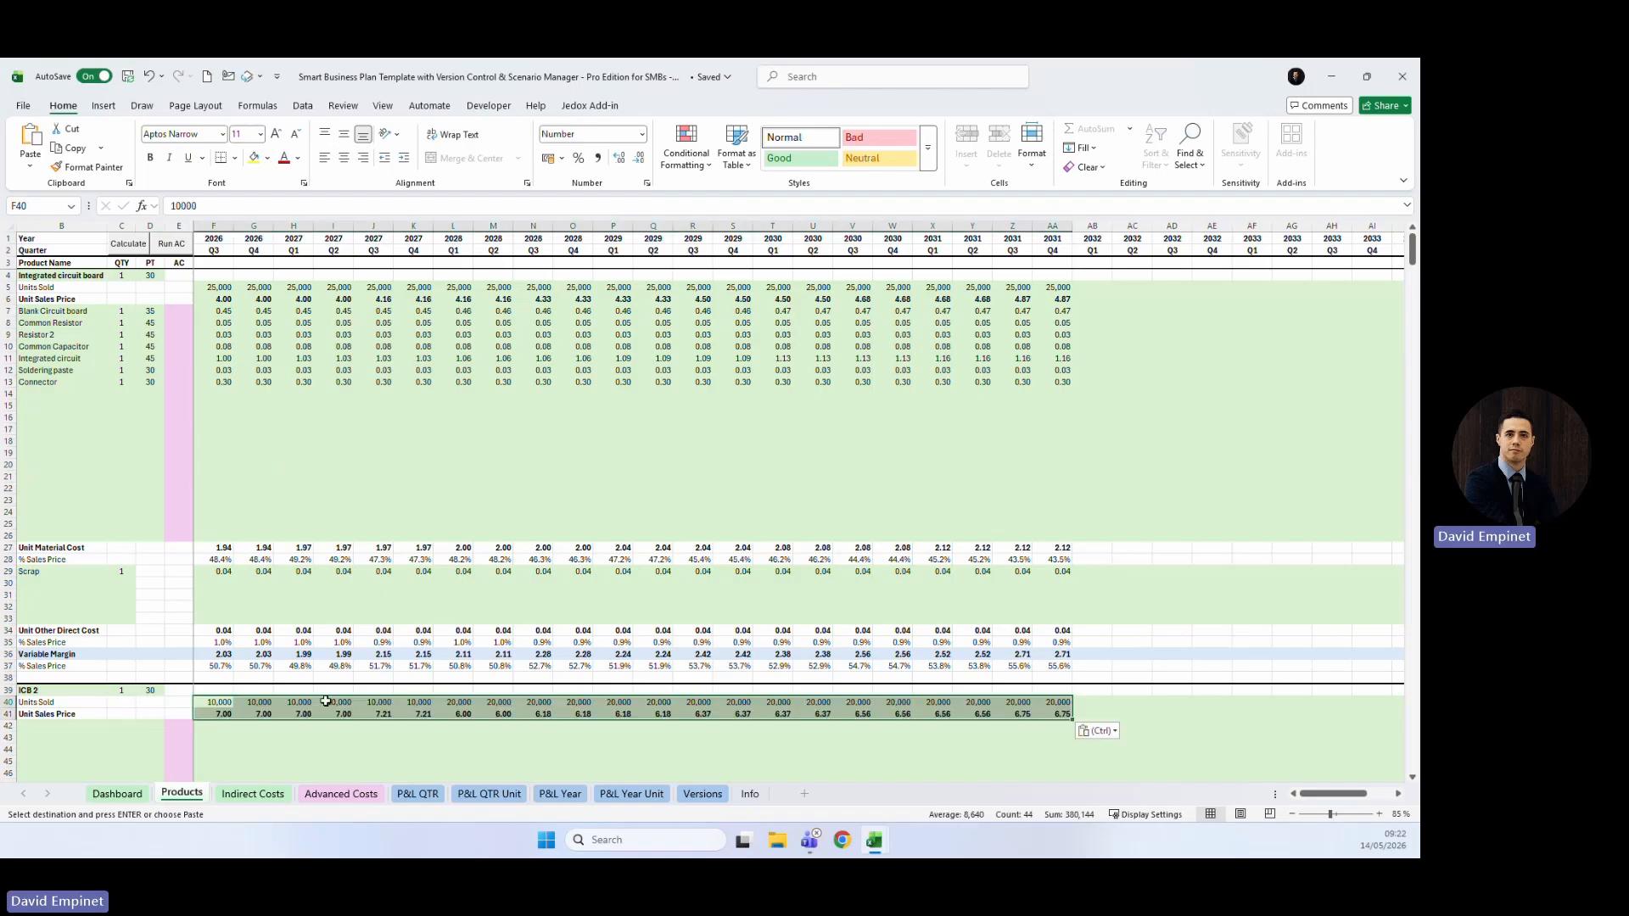
pyautogui.scroll(-3, 324, 665)
pyautogui.scroll(3, 240, 604)
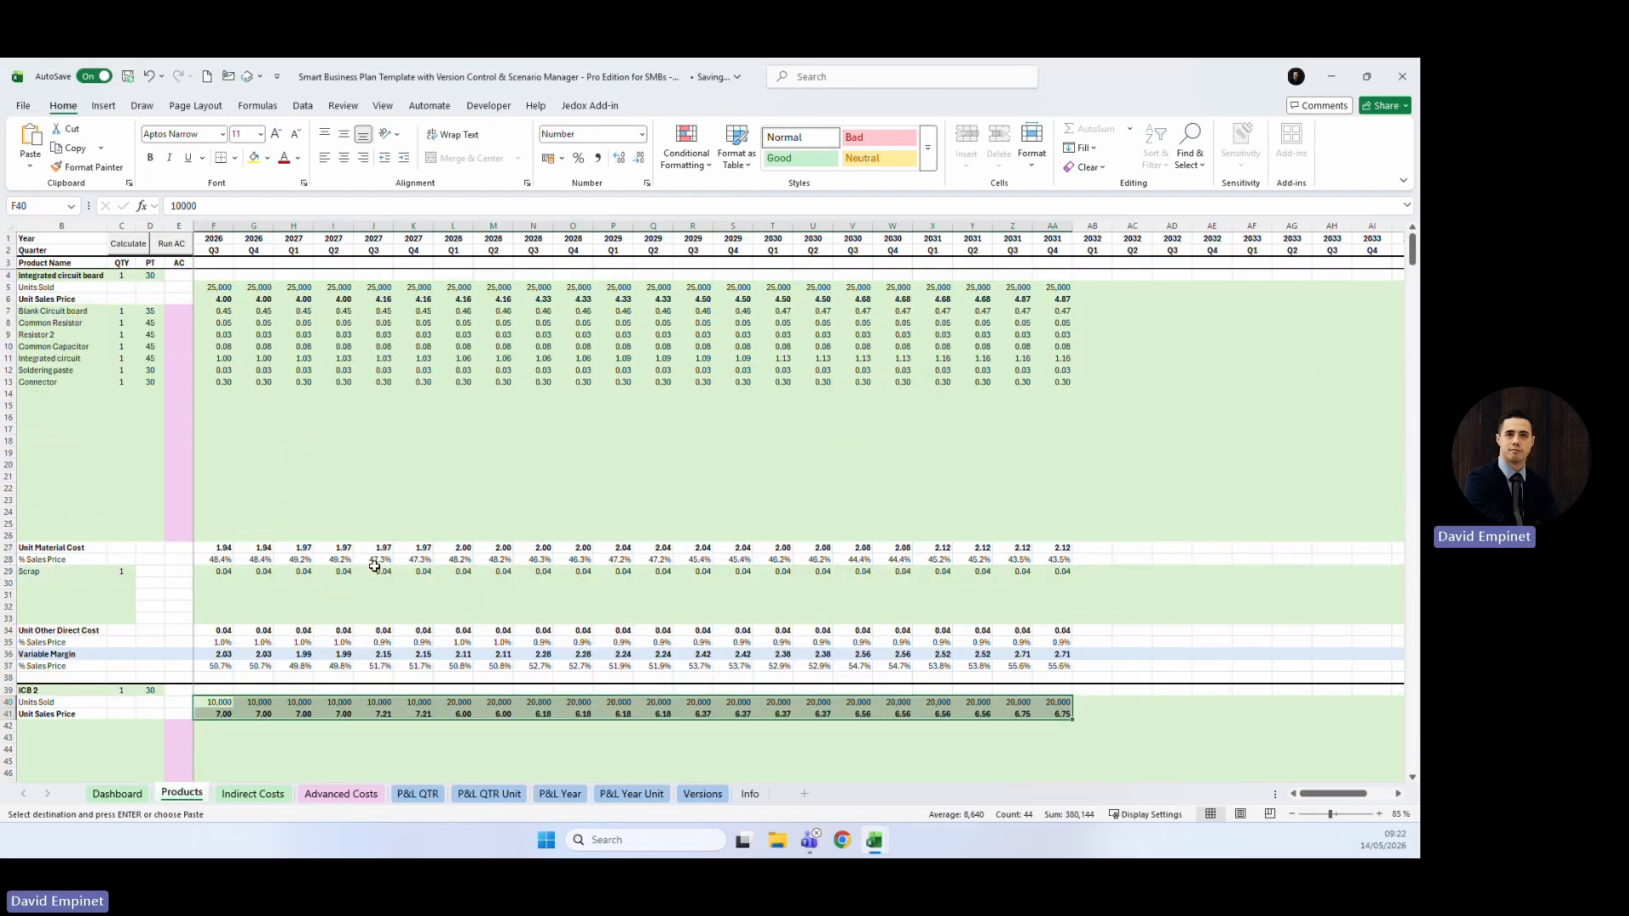
pyautogui.scroll(-4, 484, 665)
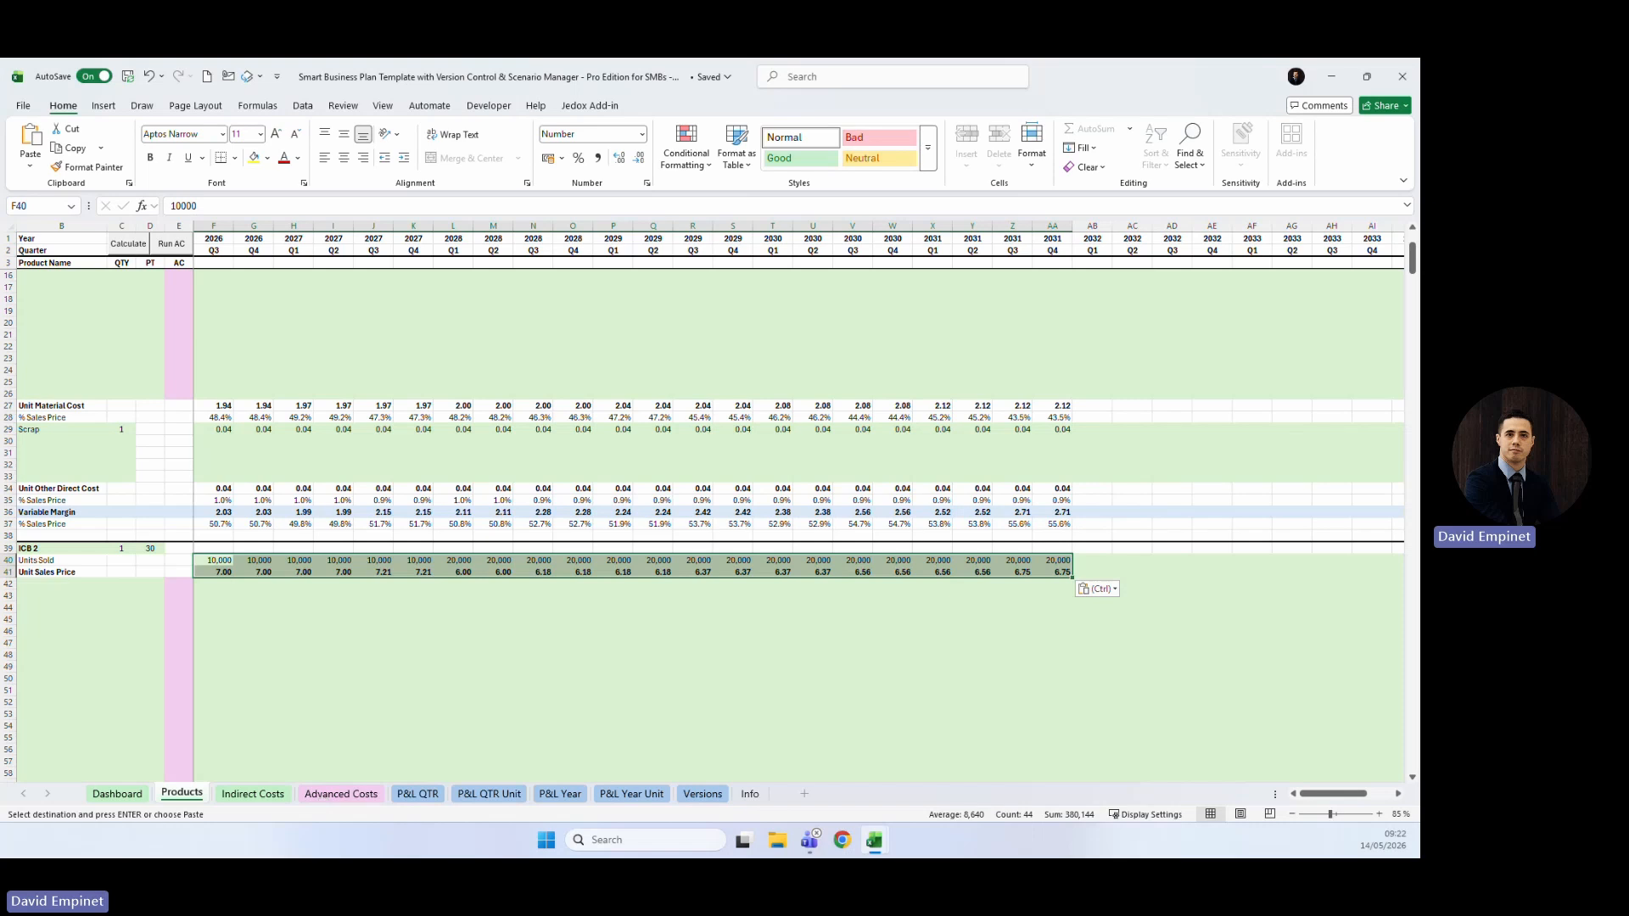
# Paste ICB 2's eight materials, from Blank Circuit board to Connector 2, with quantity 1 (Common Capacitor 2) and payment terms of 35, 45 or 30.
pyautogui.hotkey('alt', 'Tab')
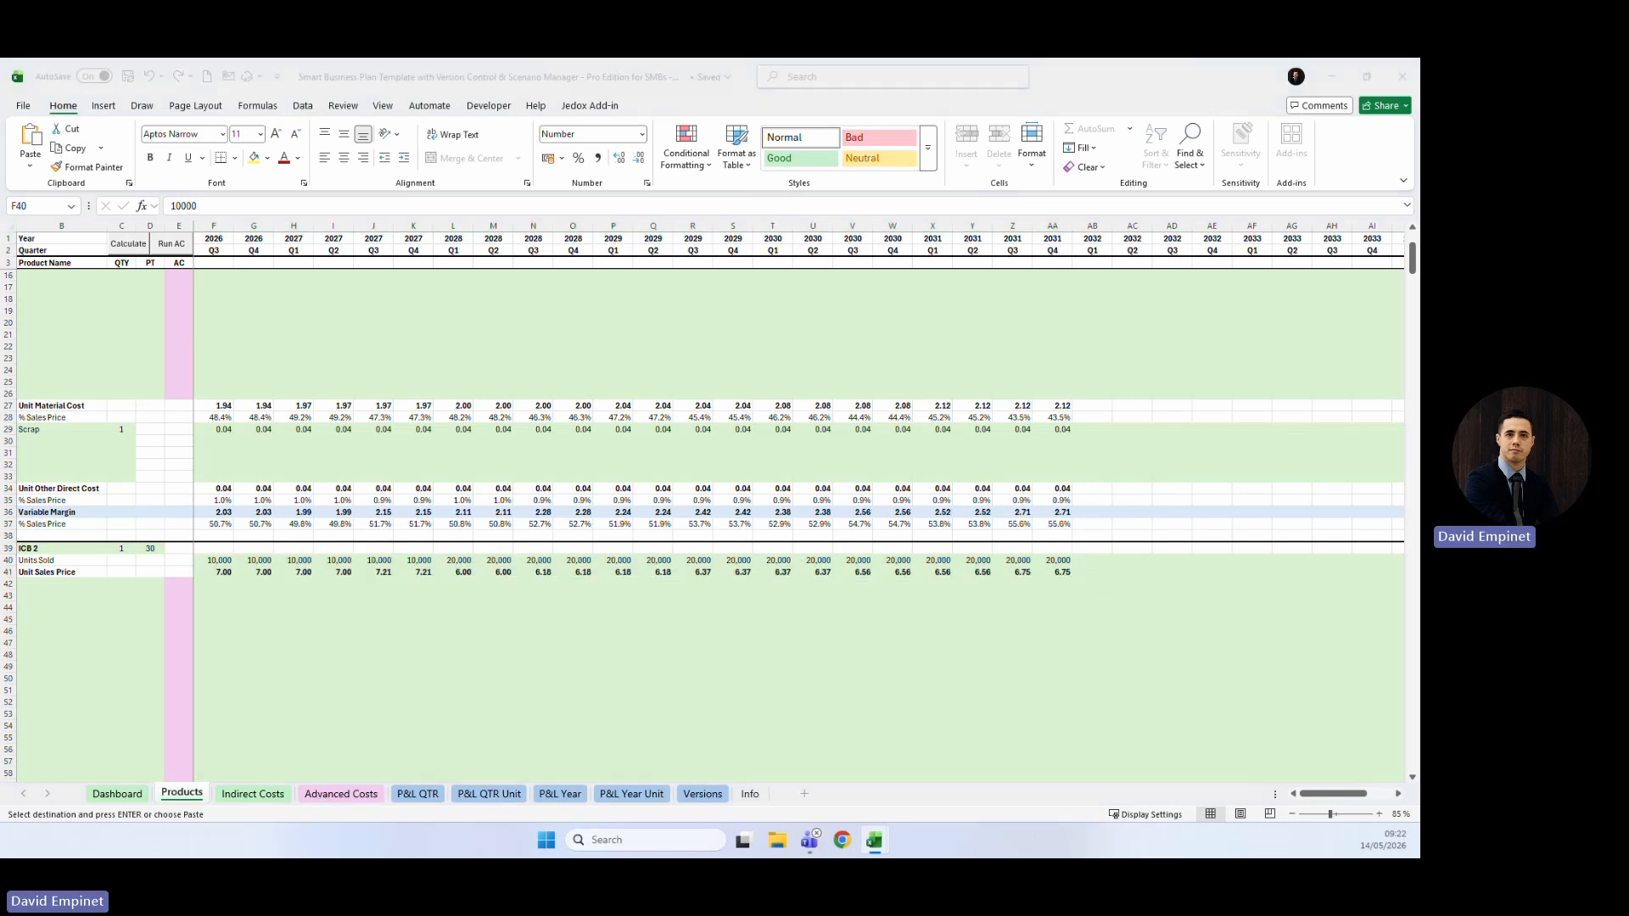
pyautogui.hotkey('alt', 'Tab')
pyautogui.click(24, 583)
pyautogui.write('Blank Circuit board\t1\t35 Common Resistor\t1\t45 Resistor 2\t1\t45 Resistor 3\t1\t45 Common Capacitor\t2\t45 Integrated circuit 2\t1\t45 Soldering paste\t1\t30 Connector 2\t1\t30')
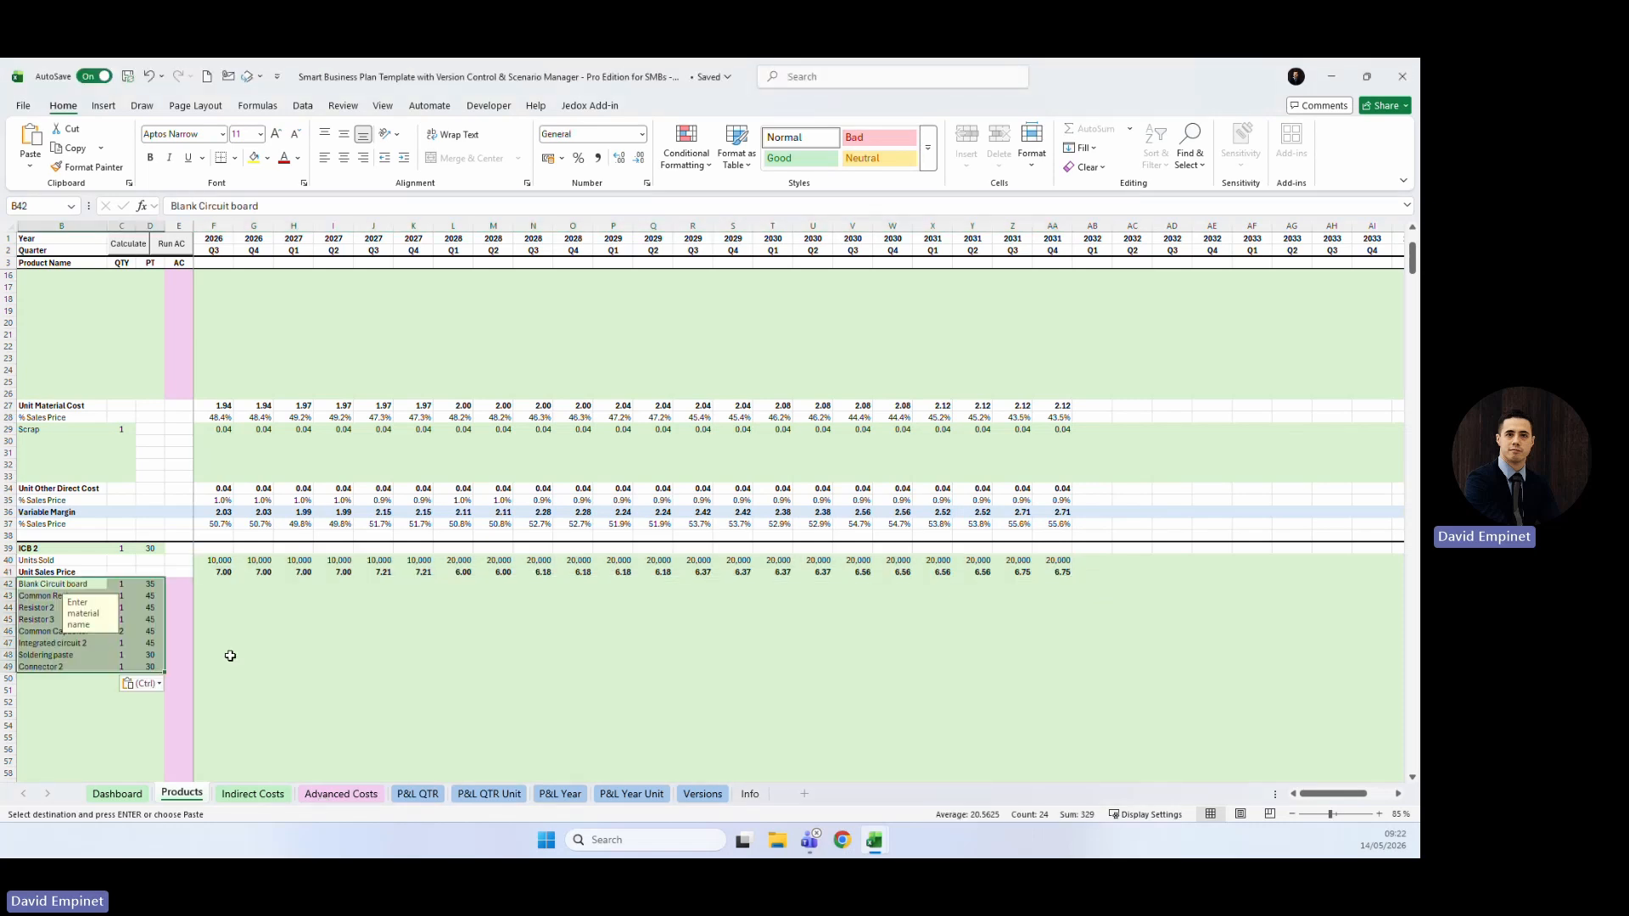
pyautogui.press('Escape')
pyautogui.click(224, 598)
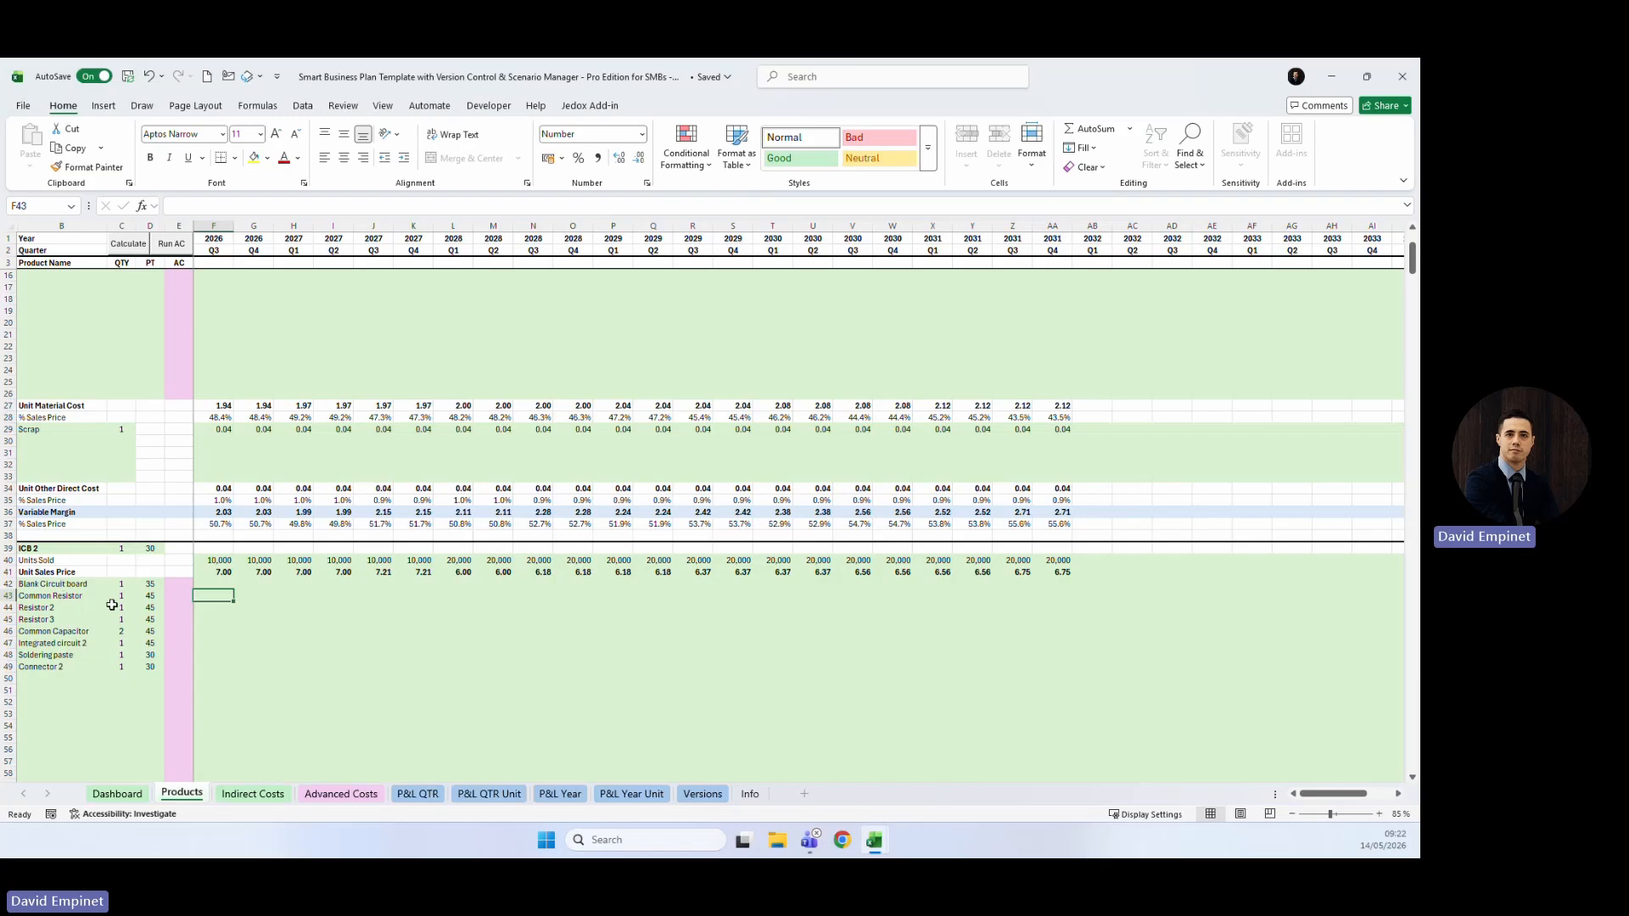
pyautogui.scroll(-2, 175, 643)
pyautogui.hotkey('alt', 'Tab')
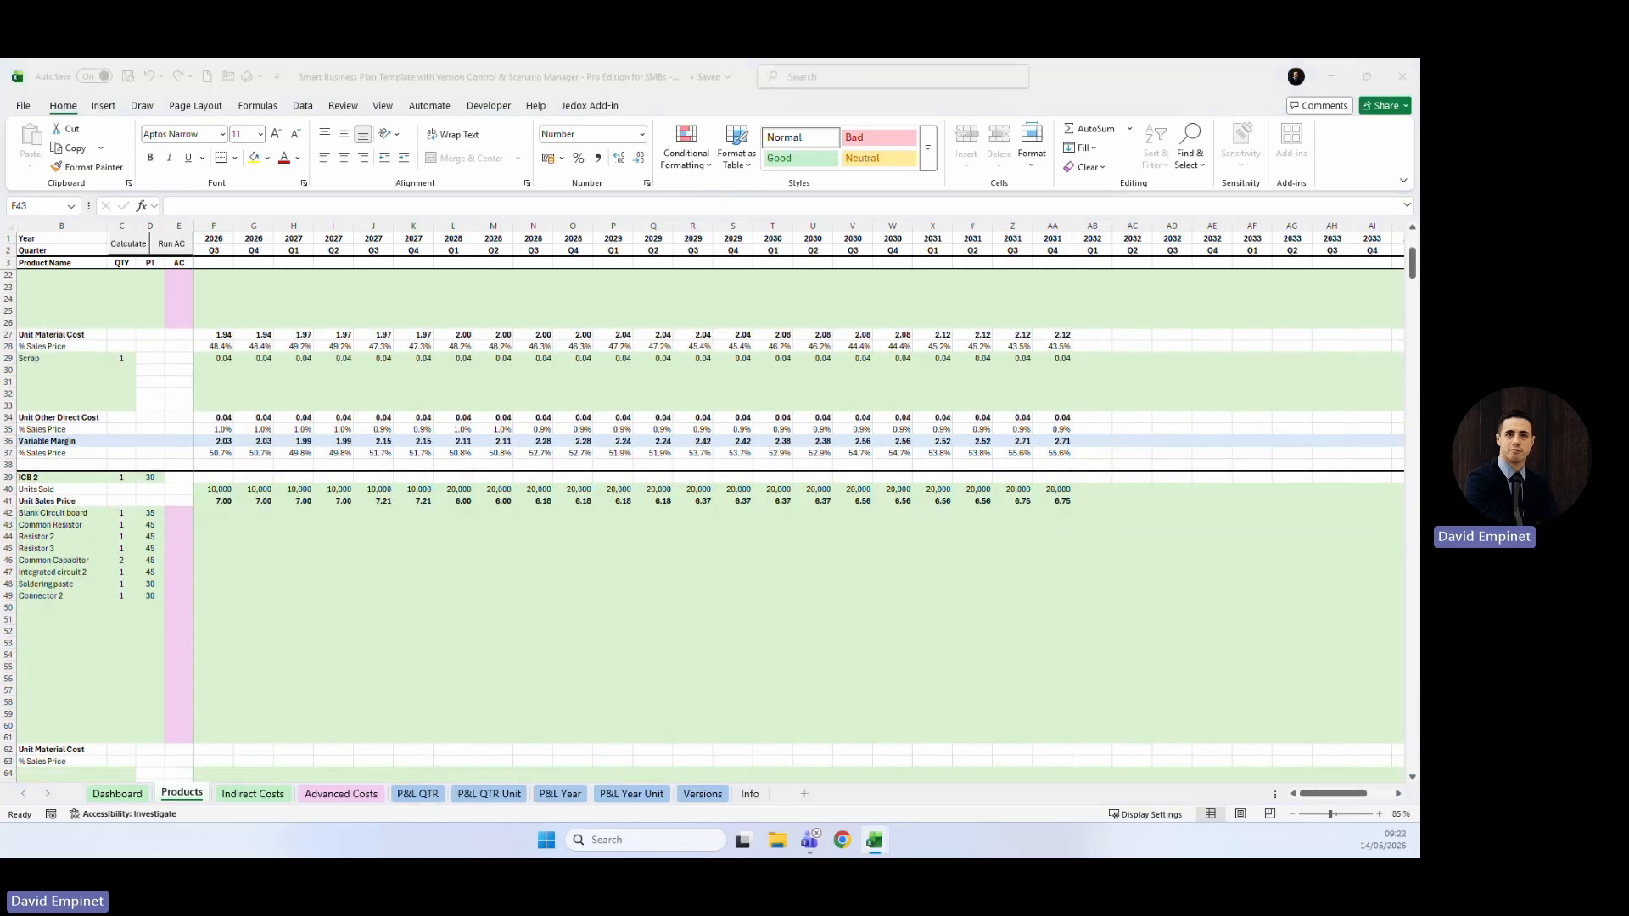
# Paste the quarterly unit costs of ICB 2's eight materials through 2031 Q4, from Blank Circuit board starting at 0.45 to Connector 2 at 0.50.
pyautogui.hotkey('alt', 'Tab')
pyautogui.click(210, 513)
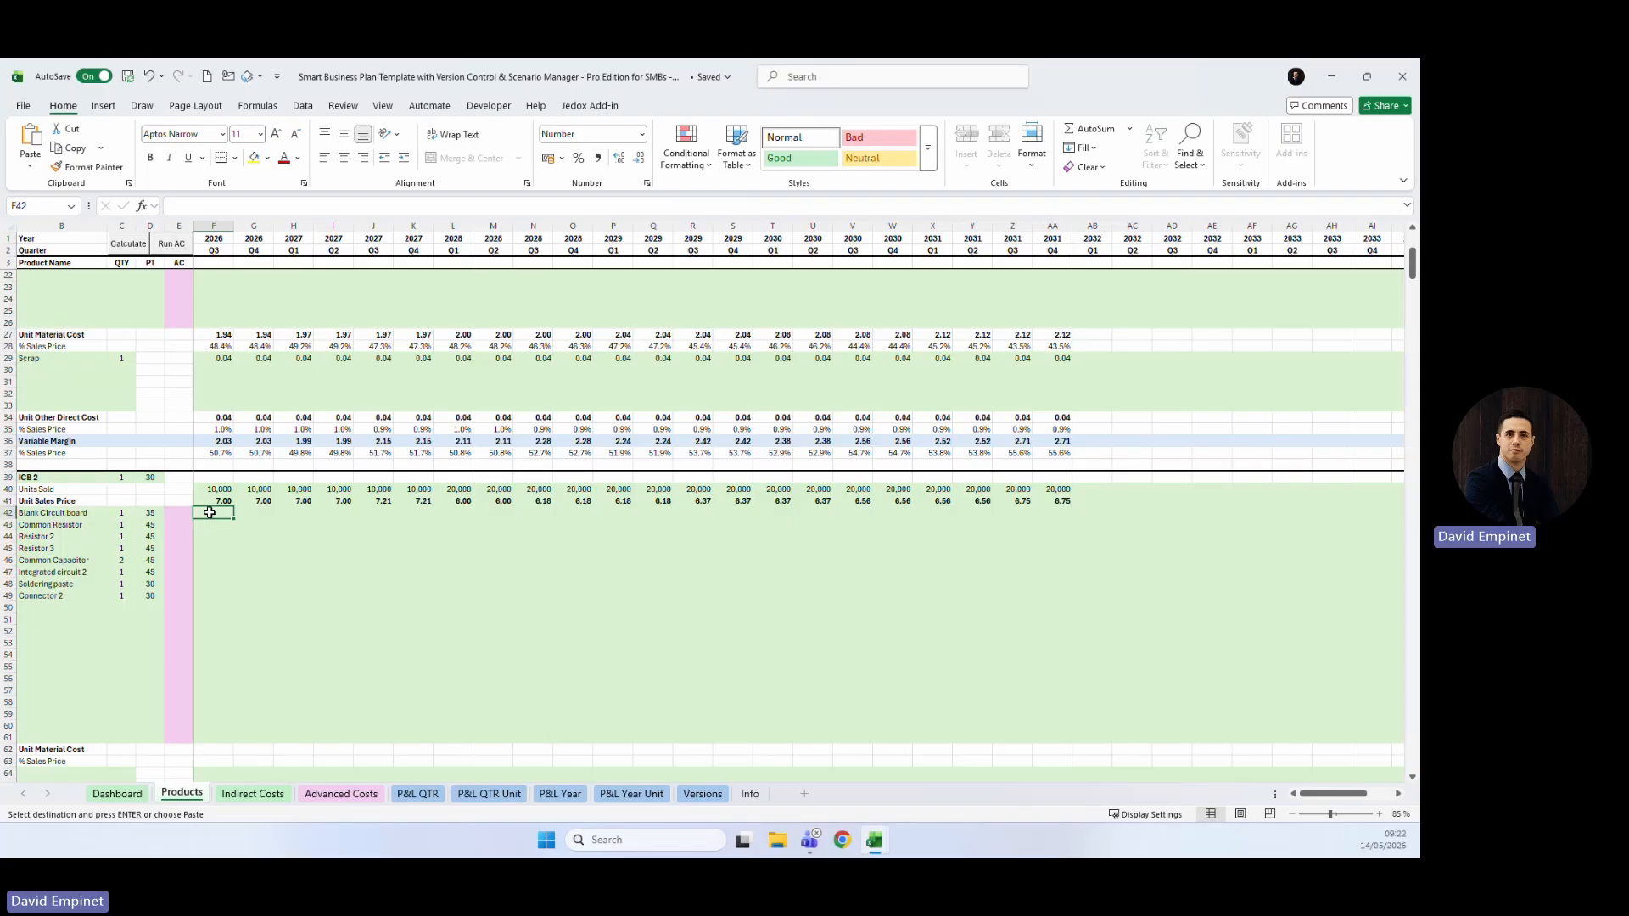
pyautogui.moveTo(210, 512); pyautogui.dragTo(1056, 596)
pyautogui.hotkey('ctrl', 'v')
pyautogui.scroll(-2, 509, 586)
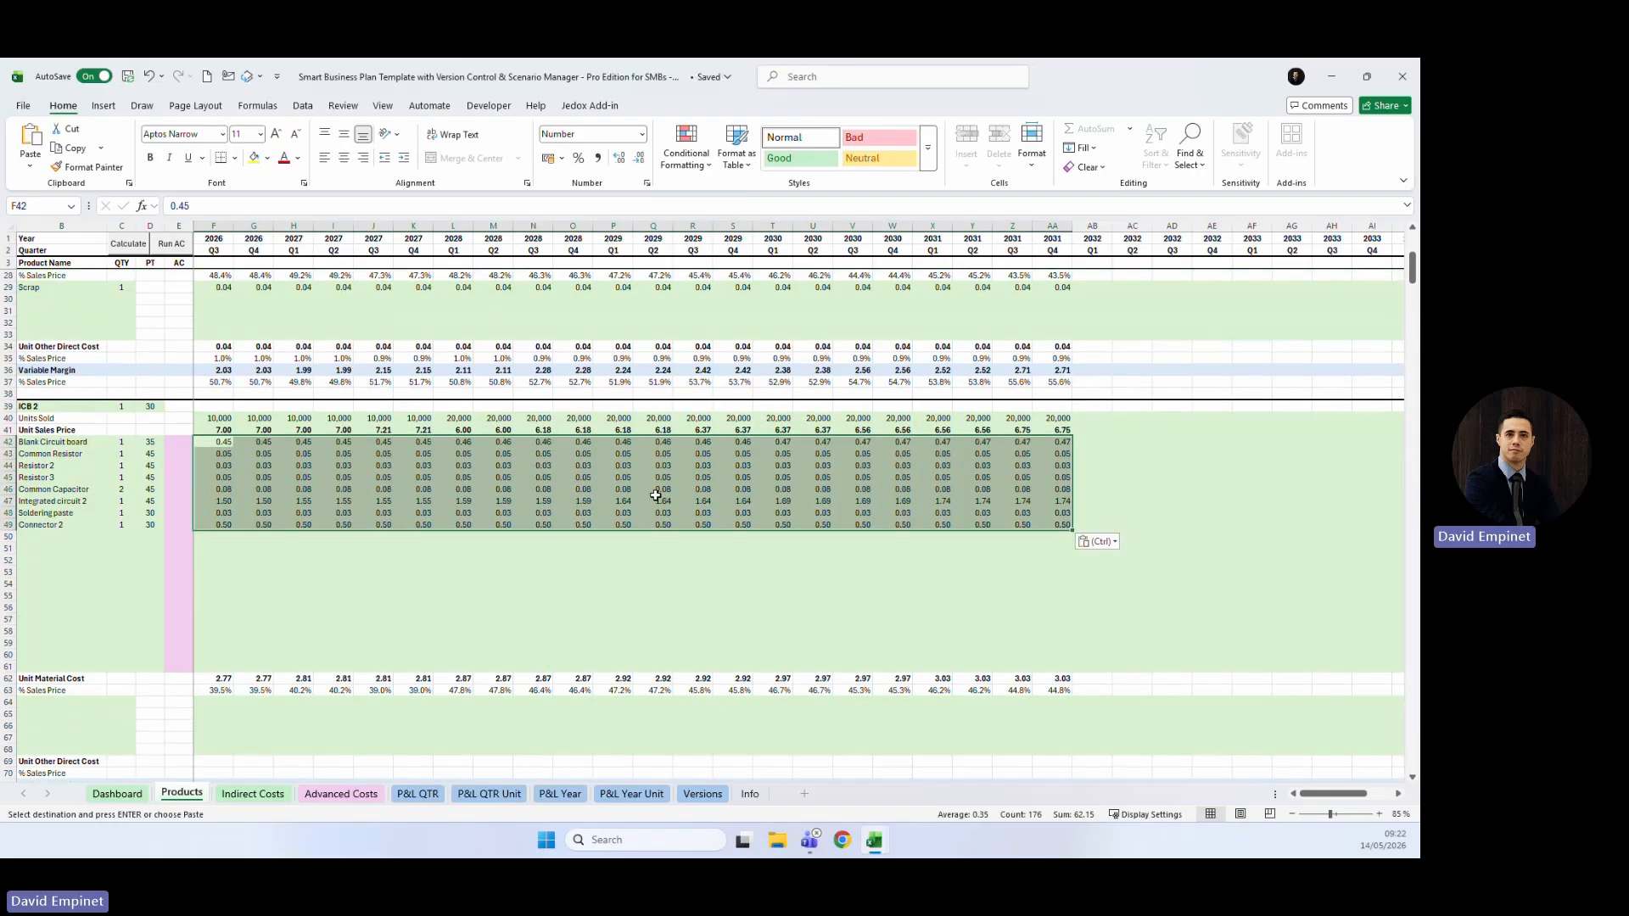
pyautogui.scroll(-1, 702, 526)
# Add Scrap with quantity 1 as the first other direct cost of ICB 2.
pyautogui.hotkey('alt', 'Tab')
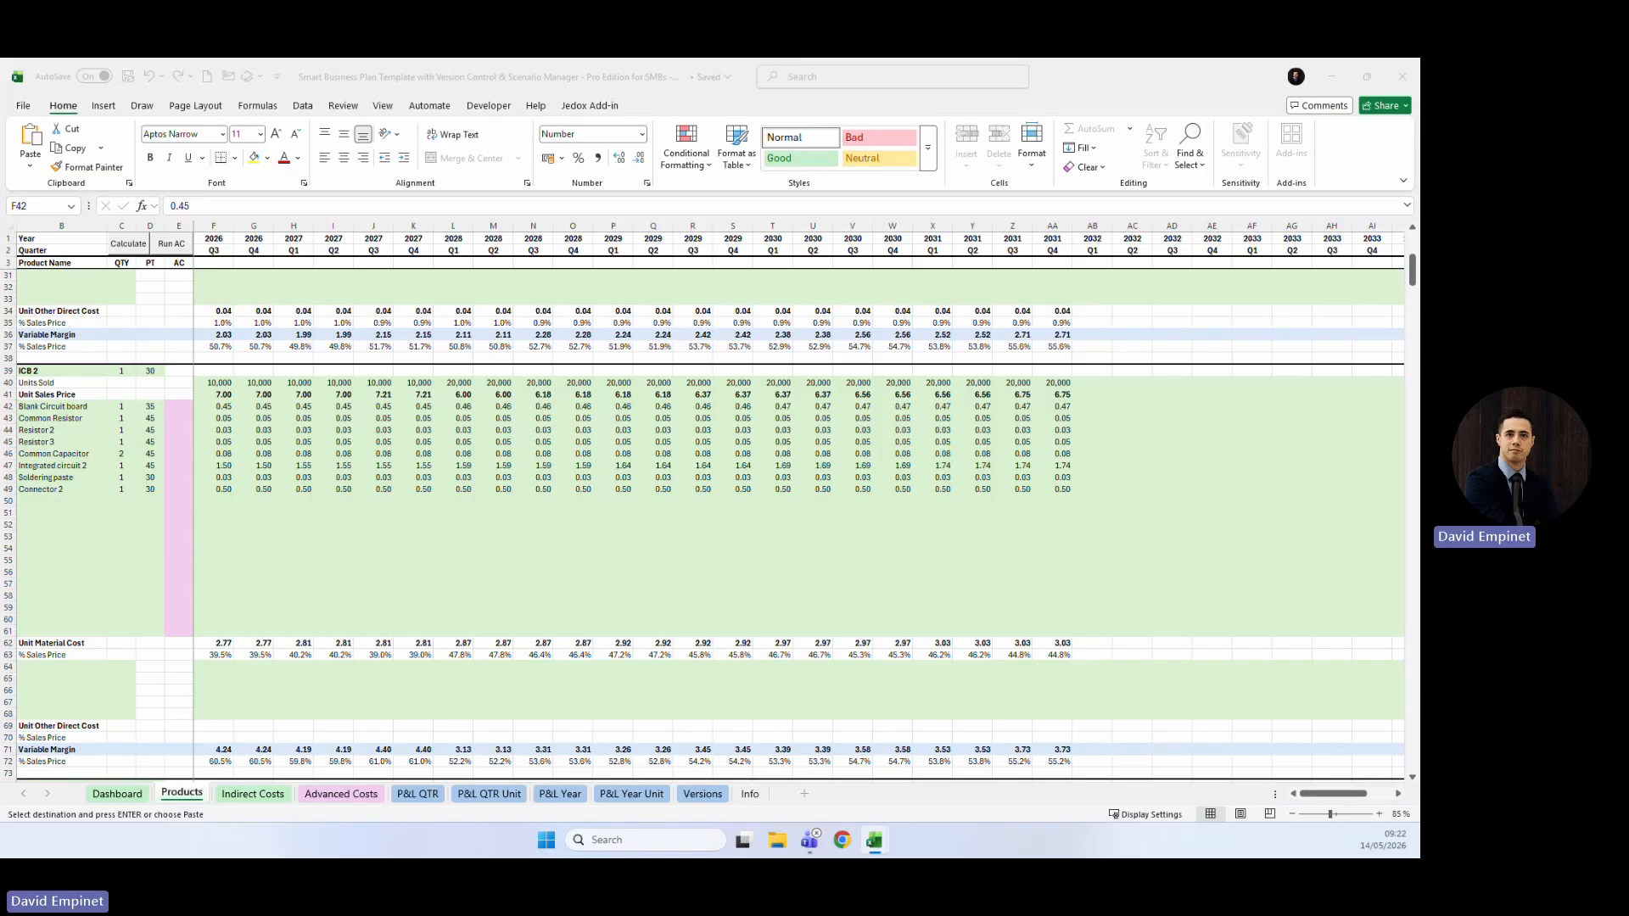
pyautogui.hotkey('alt', 'Tab')
pyautogui.click(32, 667)
pyautogui.write('Scrap\t1')
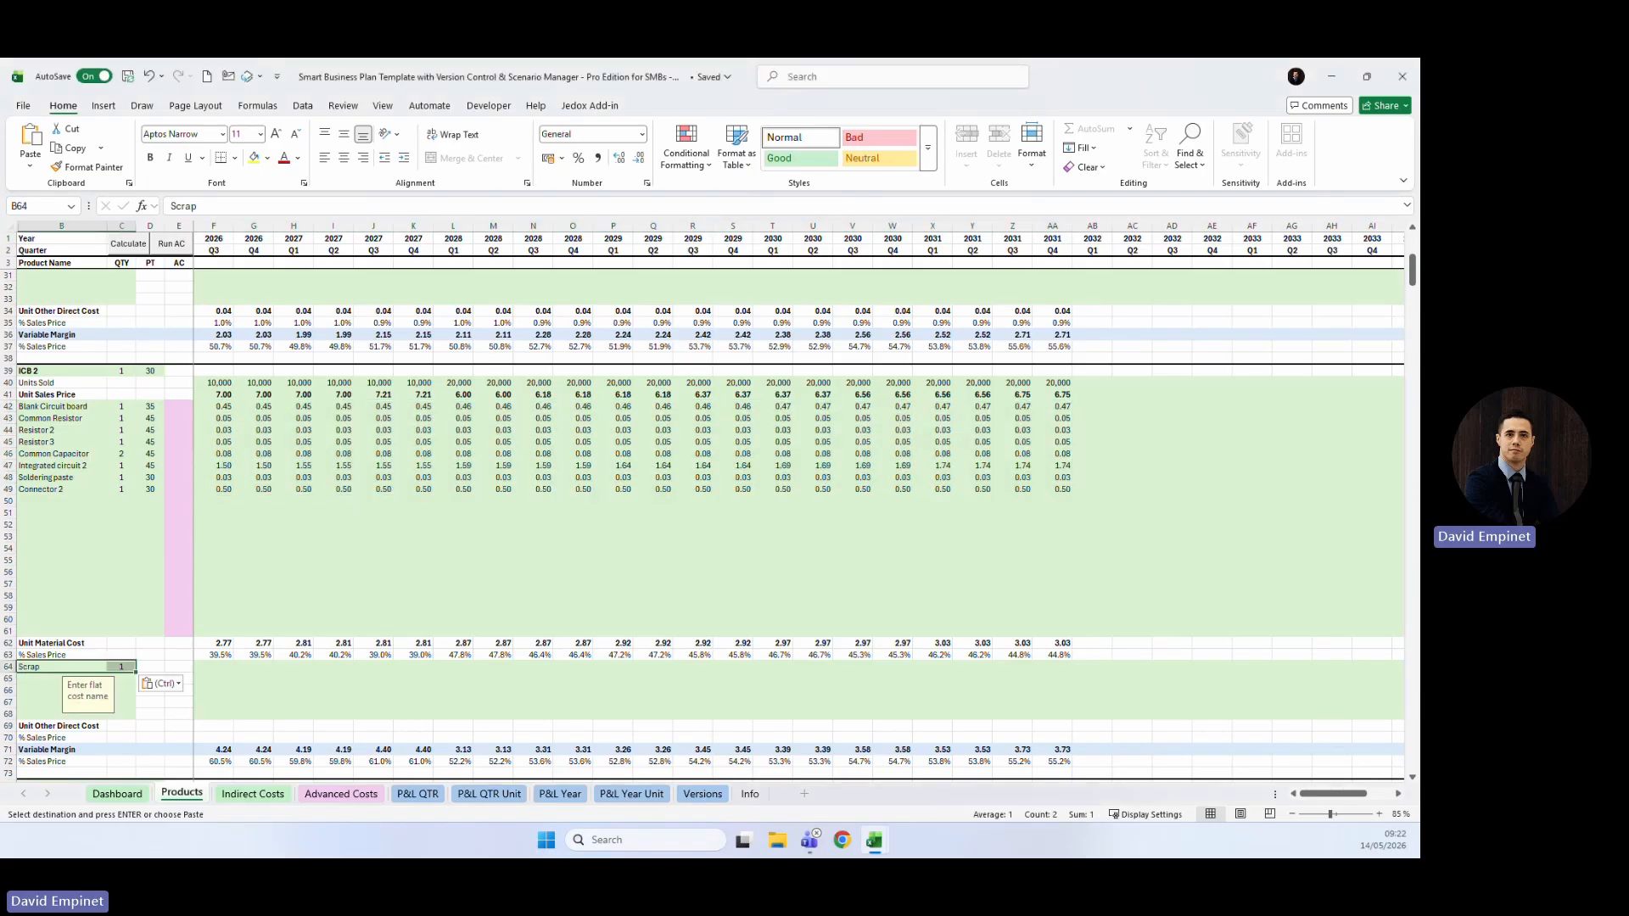
# Paste ICB 2's quarterly Scrap costs through 2031 Q4, starting at 0.05 and ending at 0.06.
pyautogui.hotkey('alt', 'Tab')
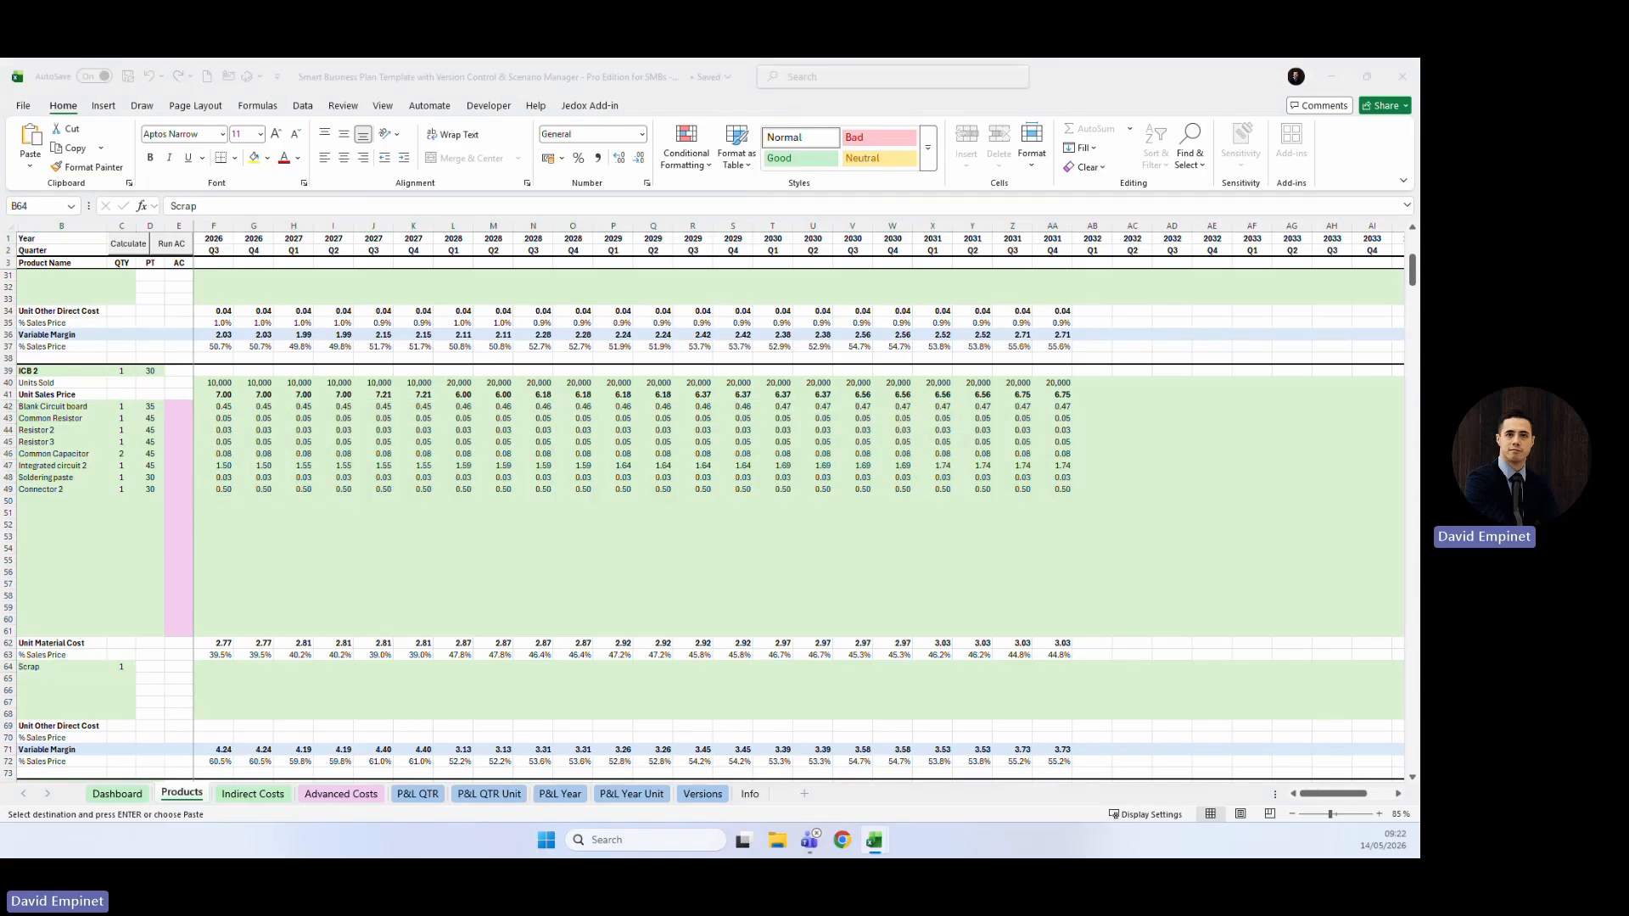
pyautogui.hotkey('alt', 'Tab')
pyautogui.click(218, 669)
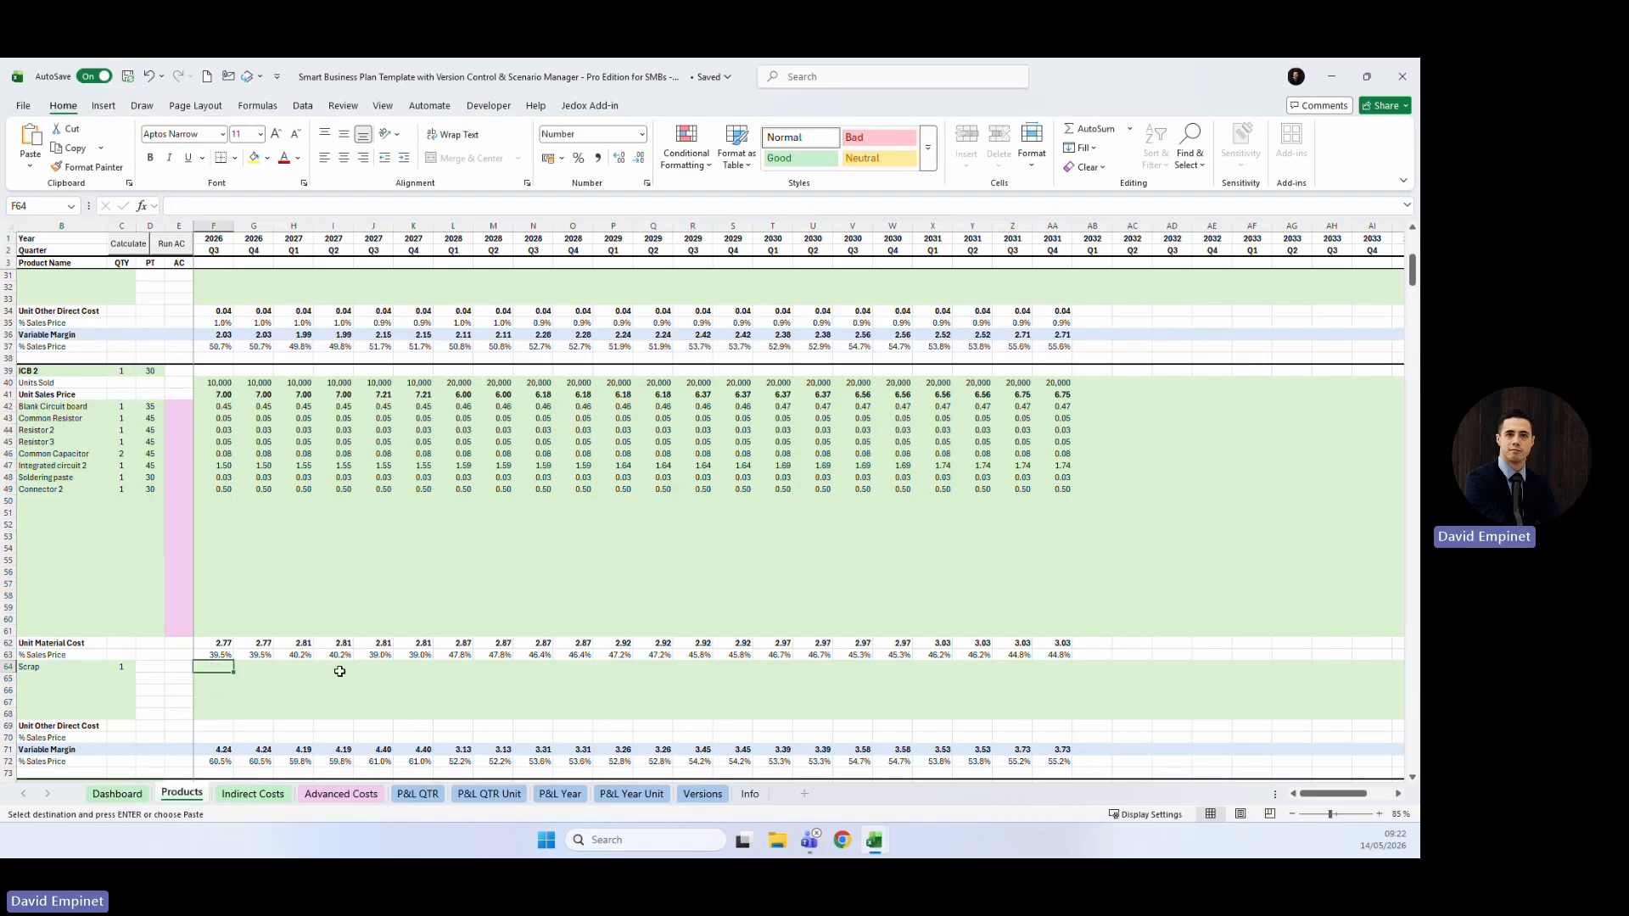
pyautogui.hotkey('ctrl', 'v')
pyautogui.click(444, 556)
pyautogui.scroll(-2, 444, 555)
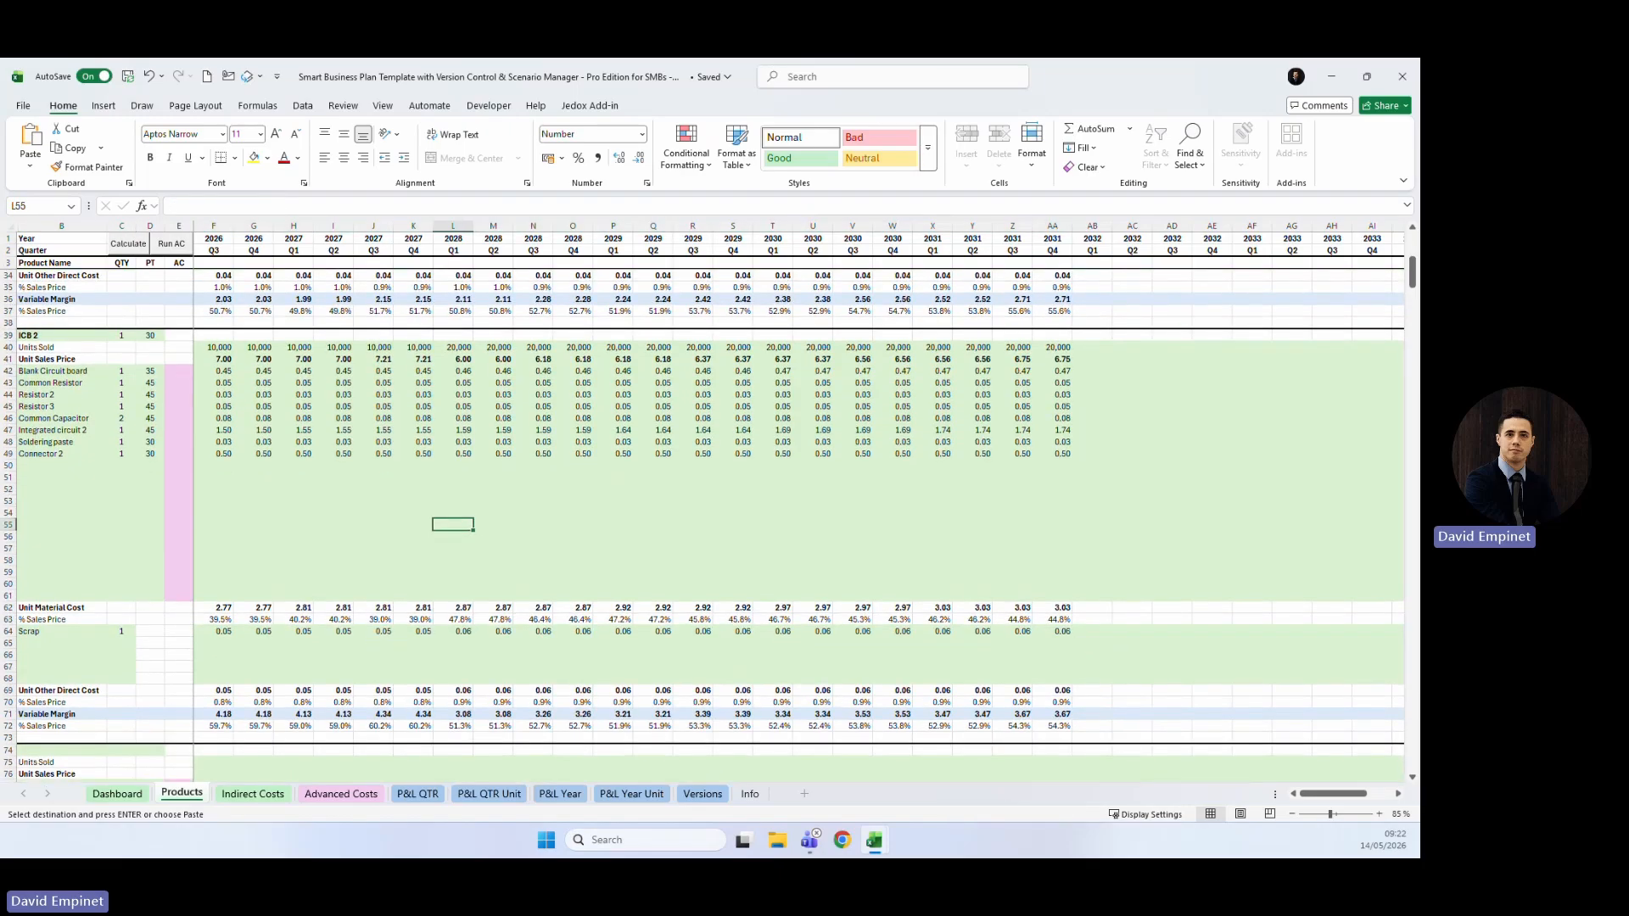
# Recalculate the business plan from the Products sheet to include ICB 2.
pyautogui.hotkey('alt', 'Tab')
pyautogui.hotkey('alt', 'Tab')
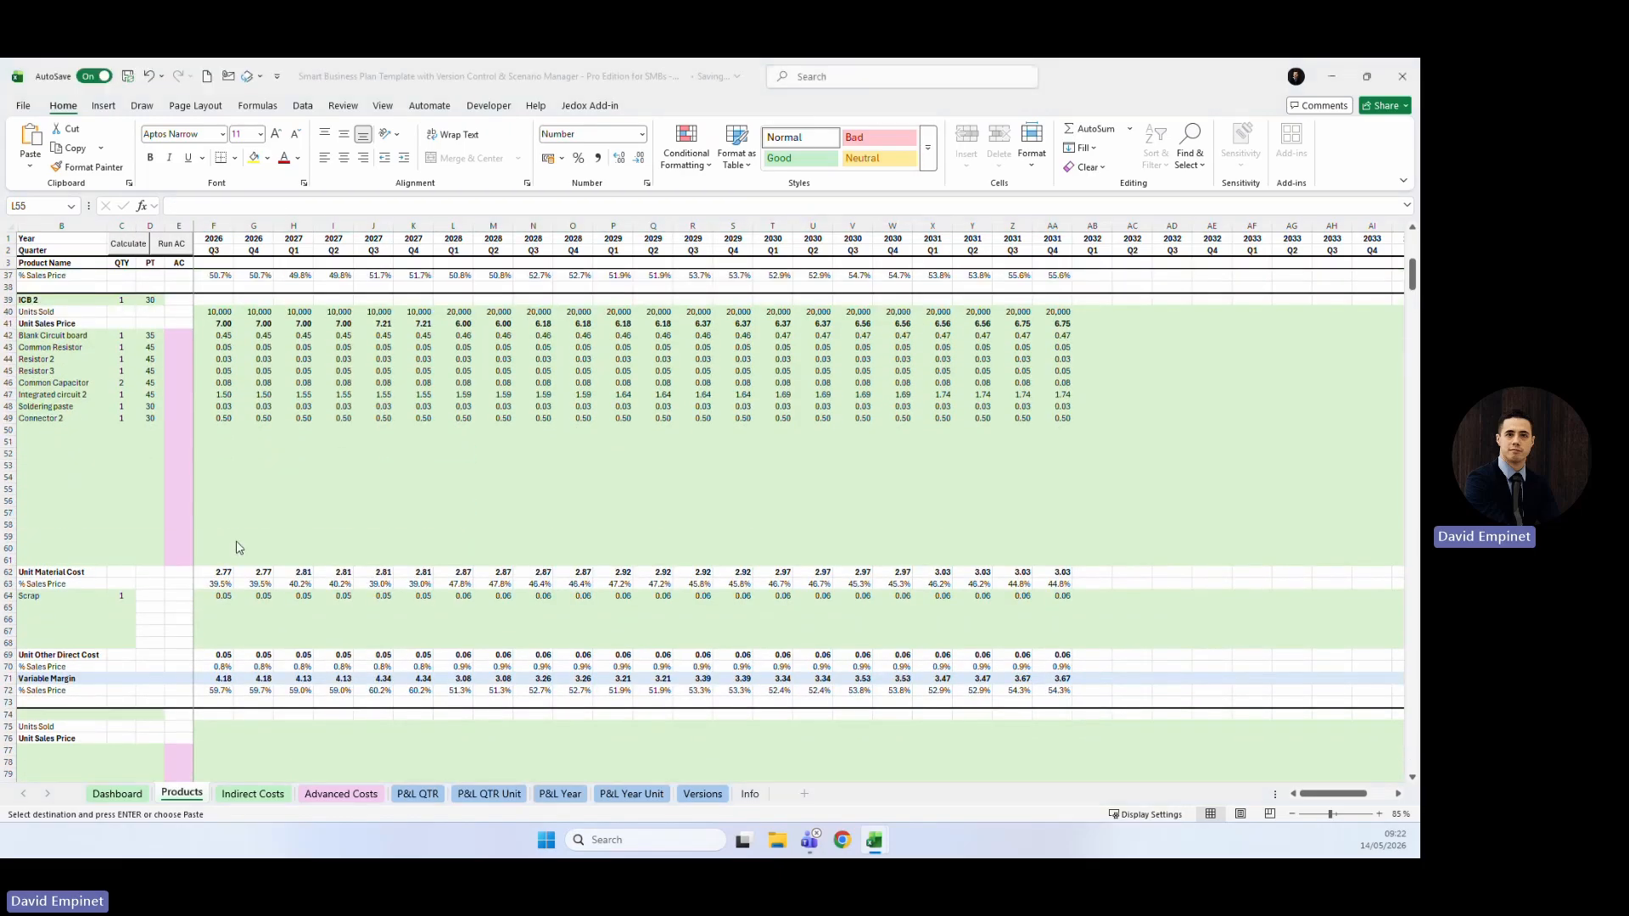
pyautogui.scroll(4, 331, 632)
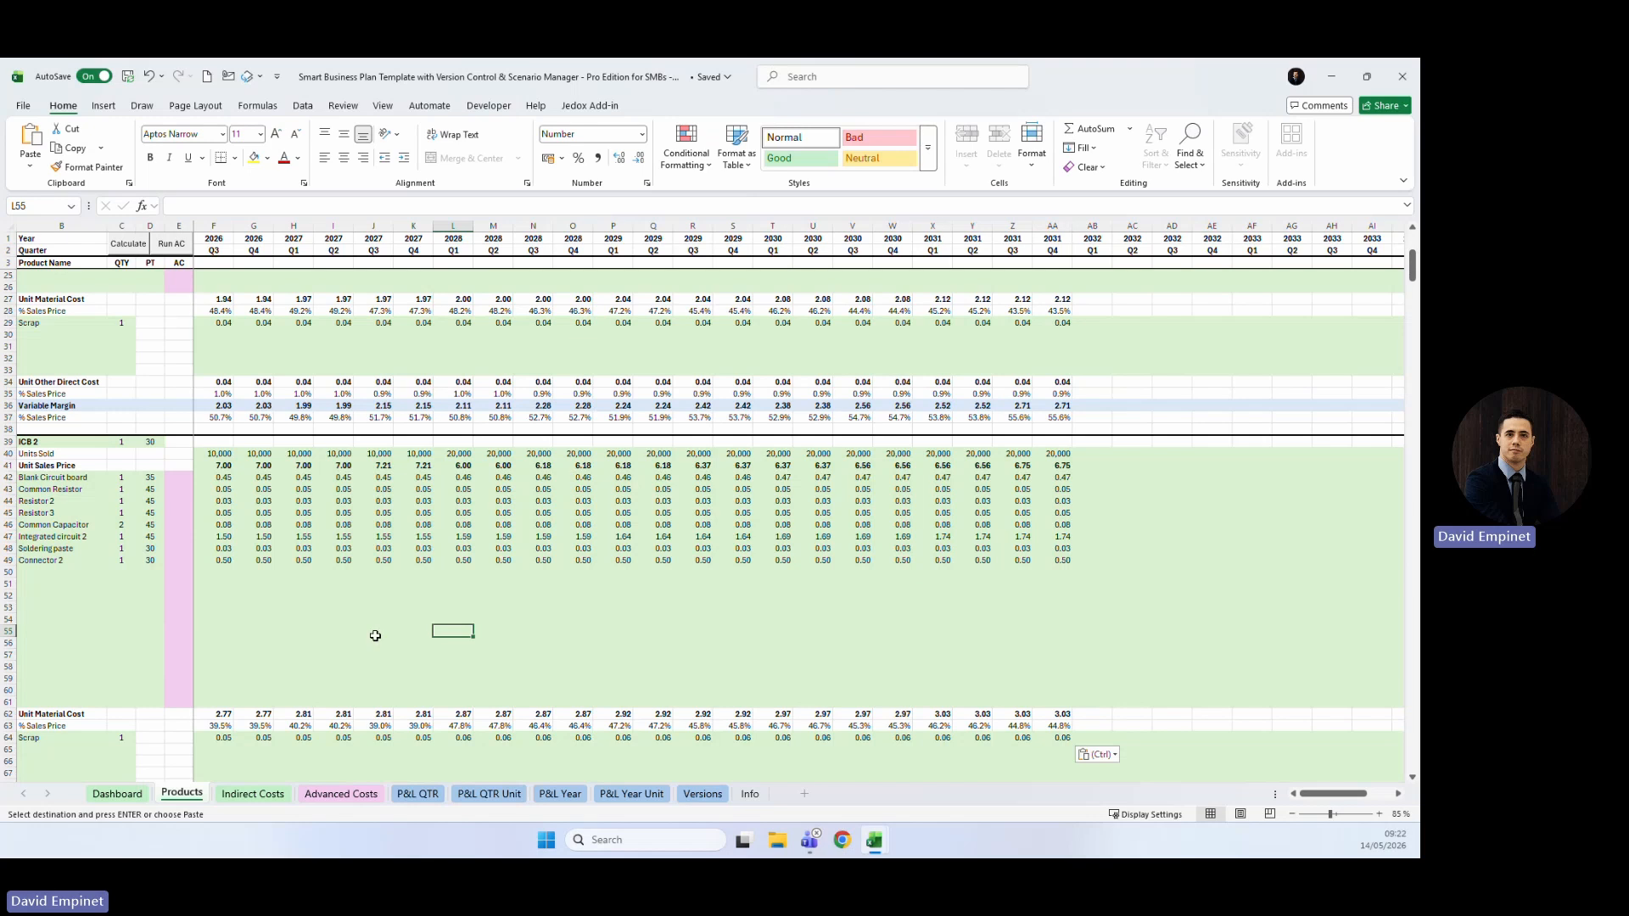
pyautogui.click(128, 243)
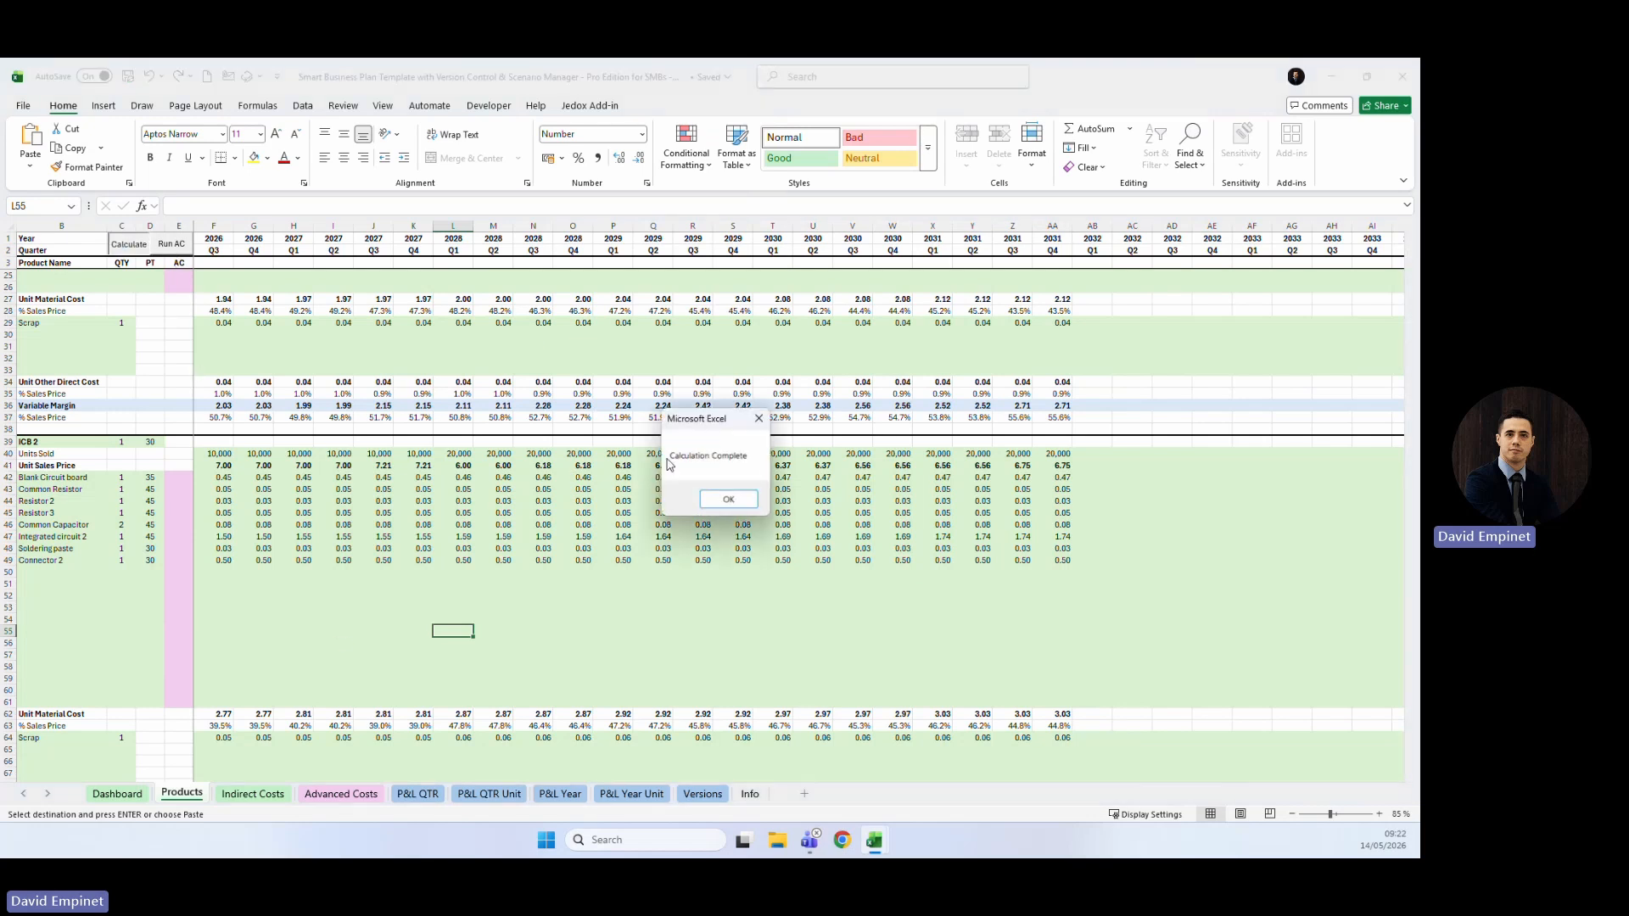
pyautogui.click(727, 499)
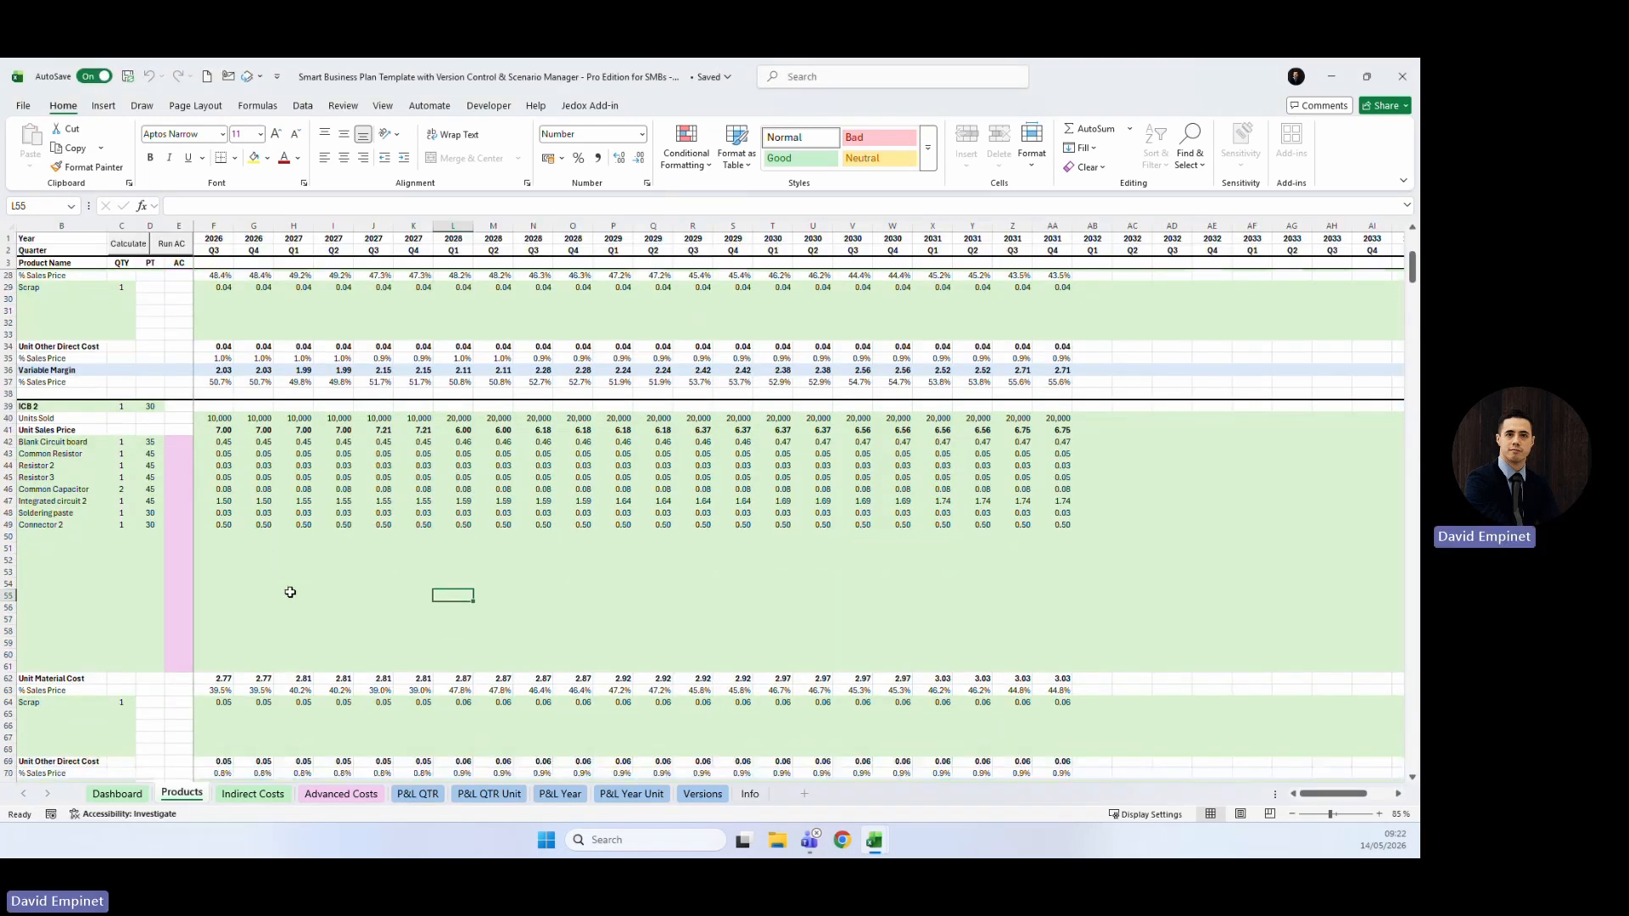
# Compare the two products' inputs with the quarterly P&L, examining indirect costs, total Variable Margin and total Pre Tax Profit with its share of sales.
pyautogui.click(417, 794)
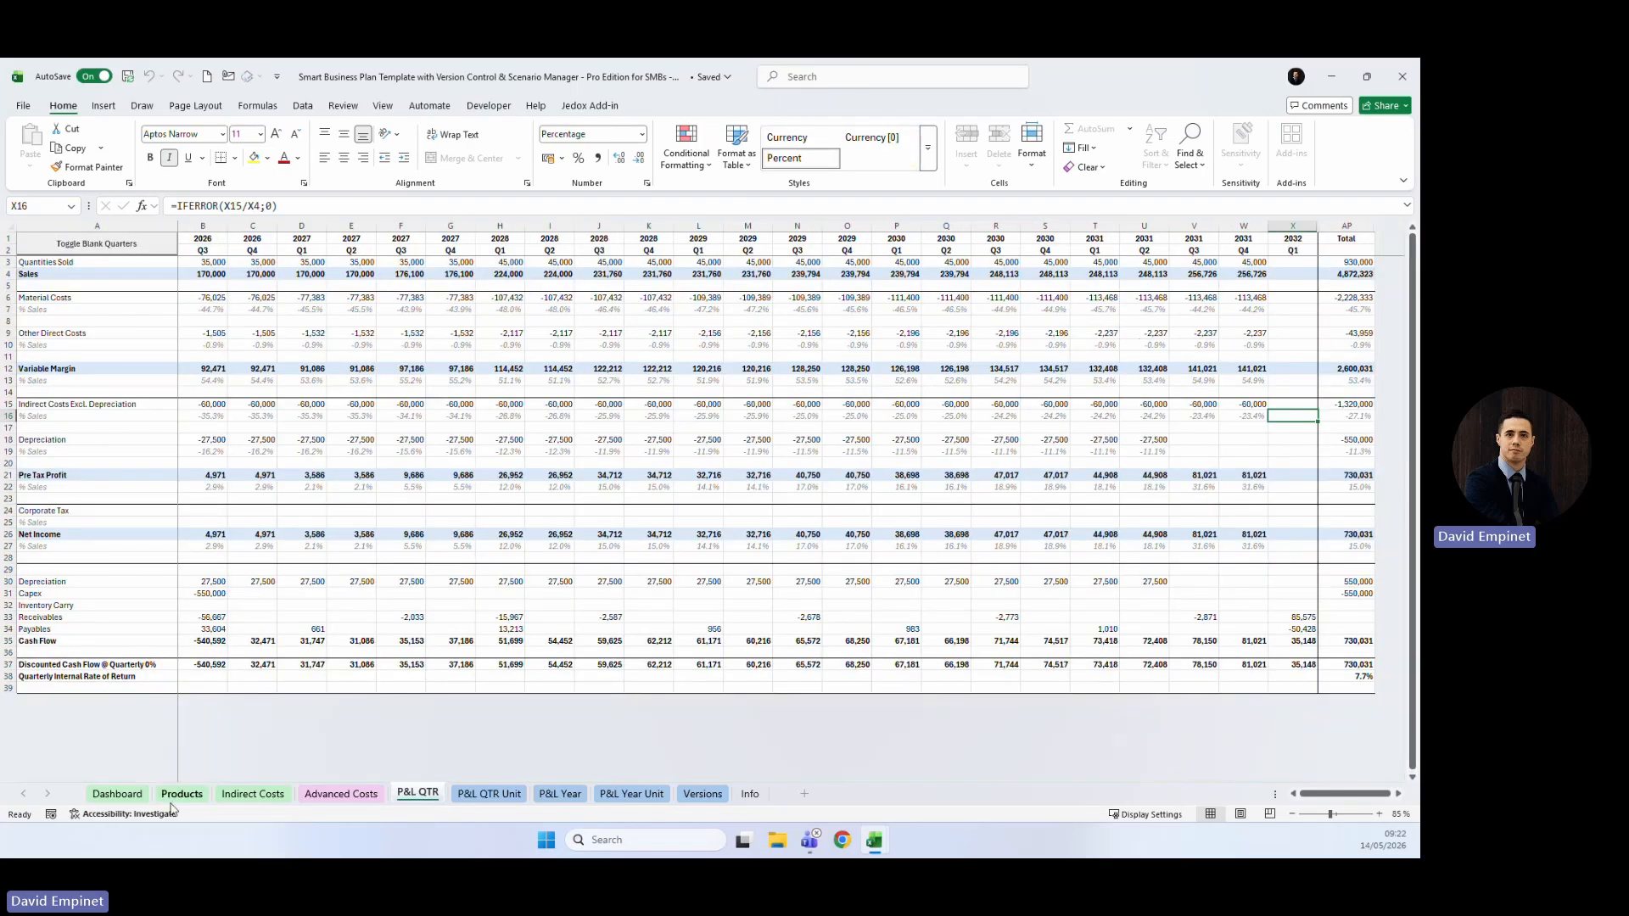
pyautogui.click(182, 793)
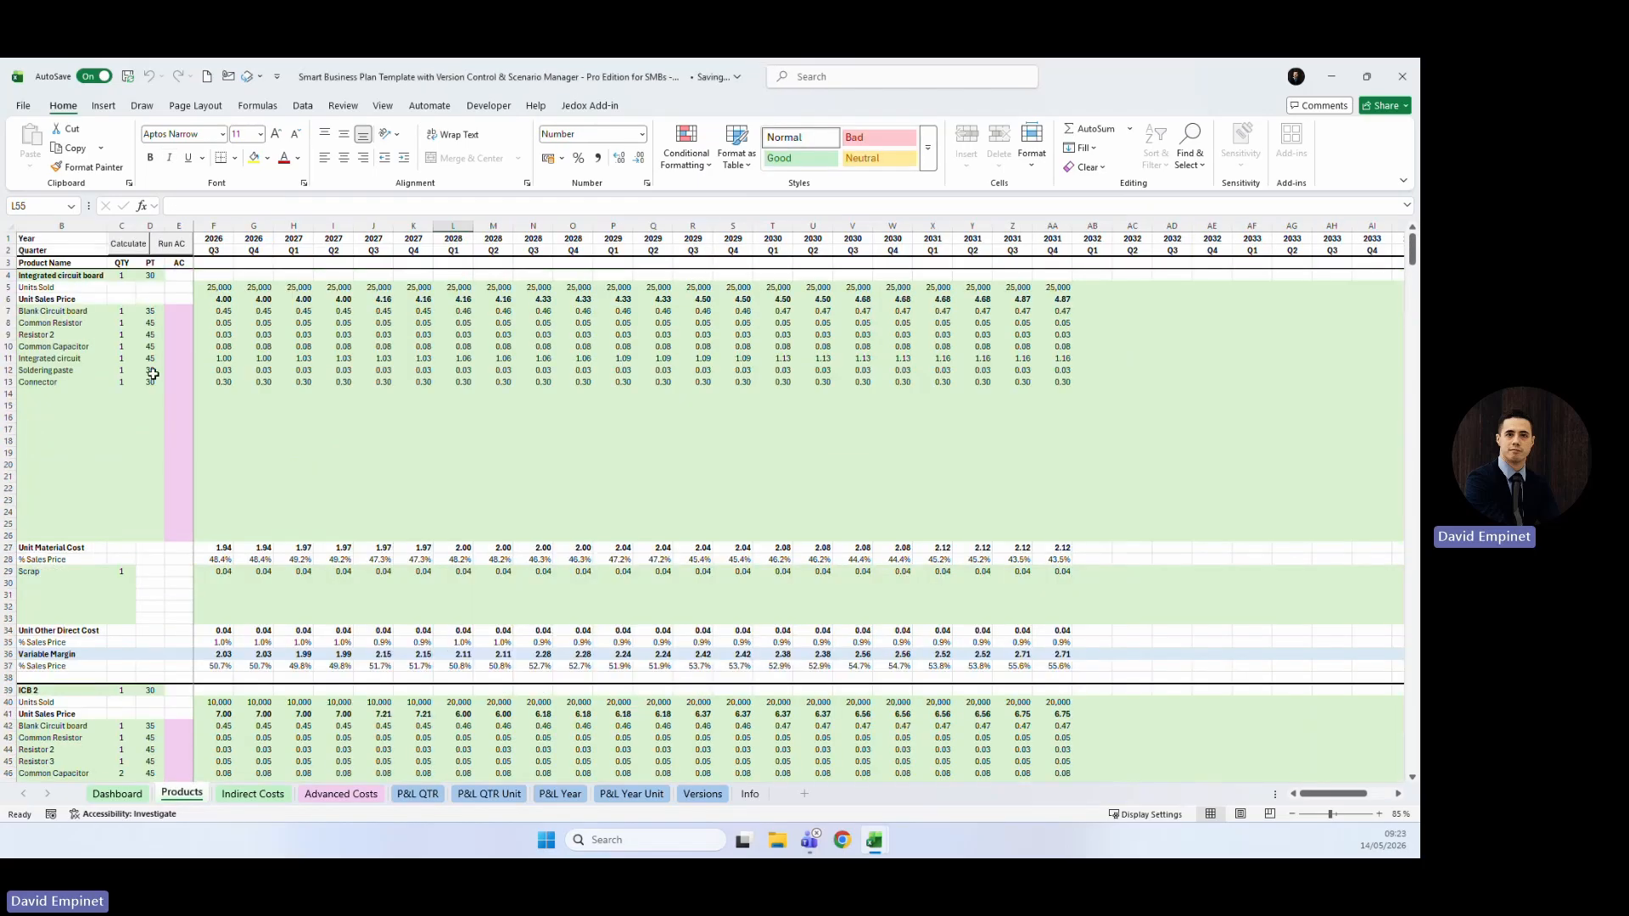
pyautogui.click(64, 690)
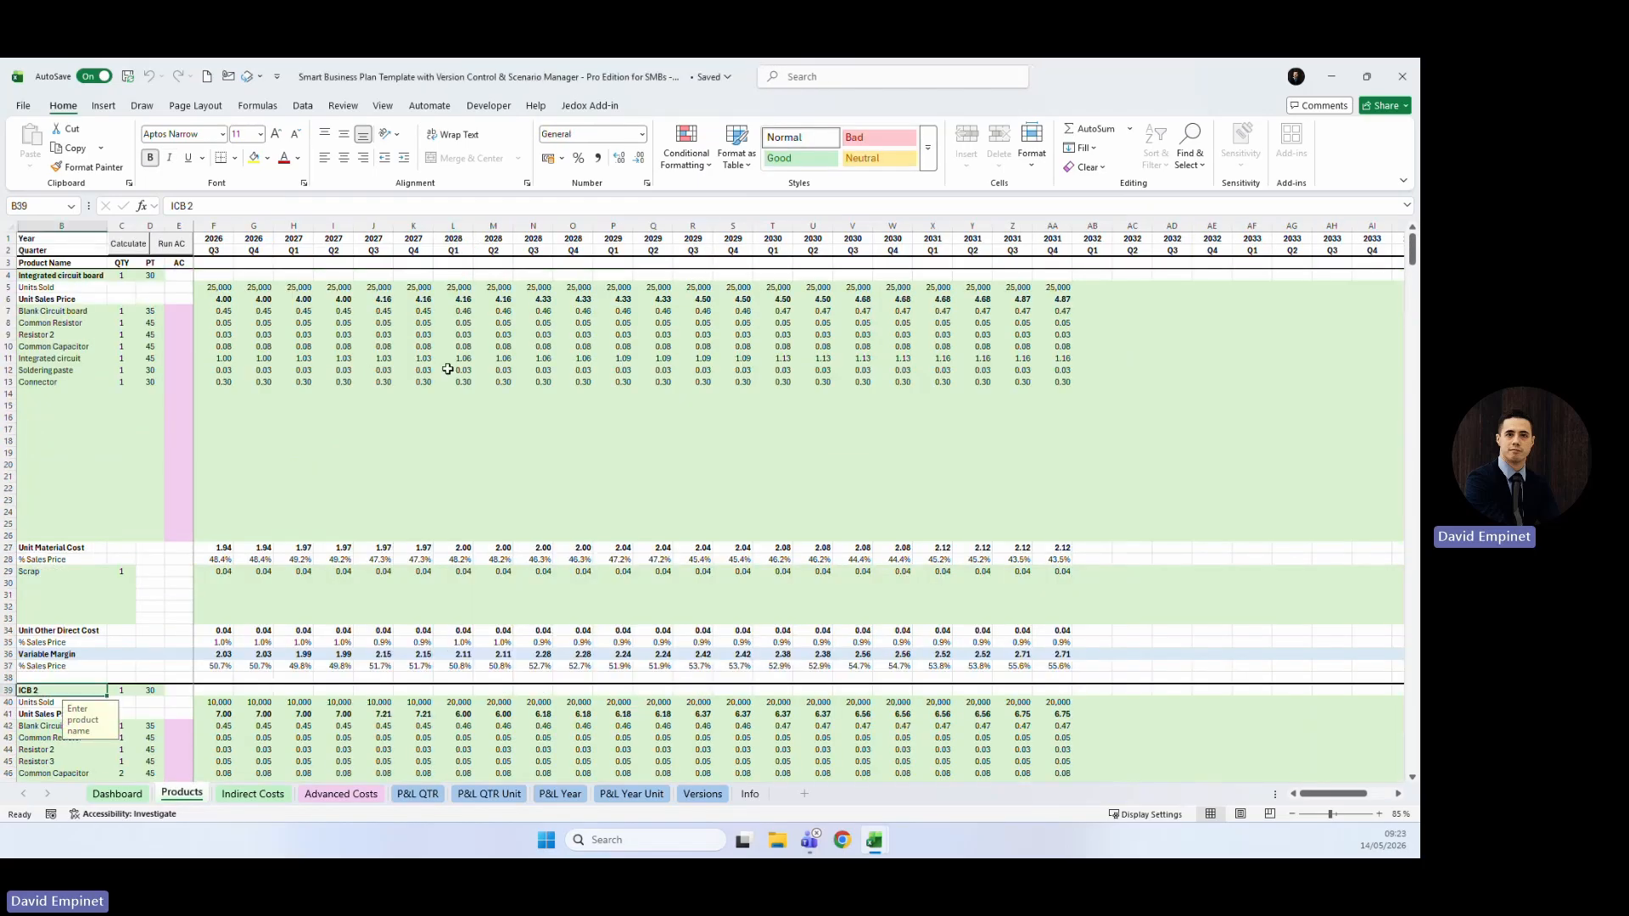
pyautogui.click(411, 794)
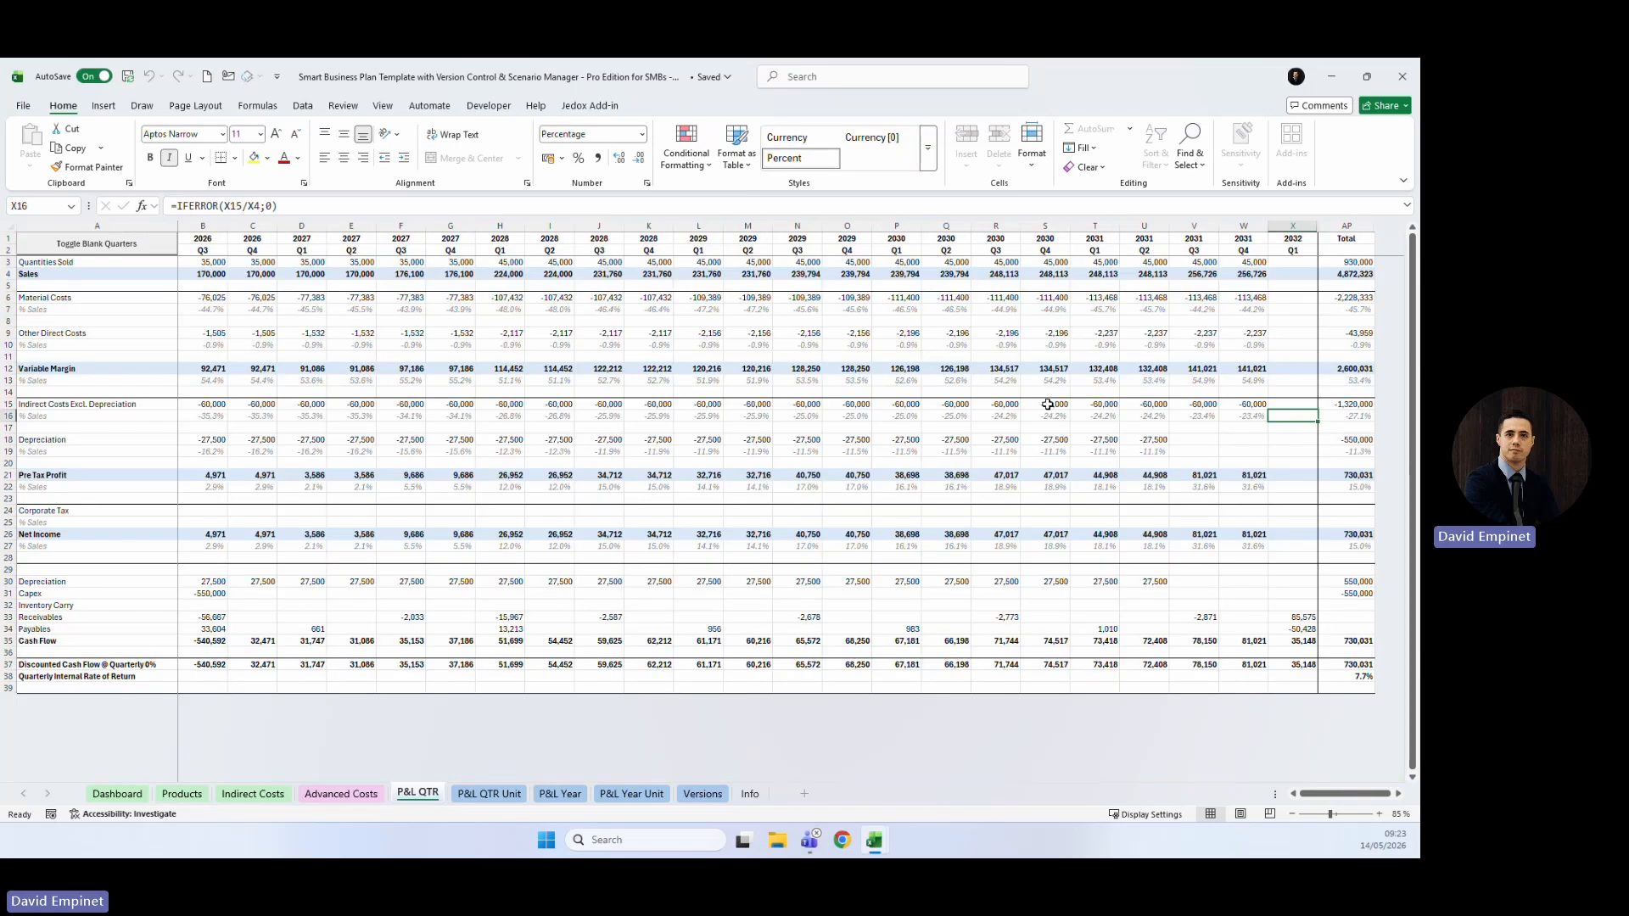
pyautogui.click(1245, 322)
pyautogui.click(1105, 404)
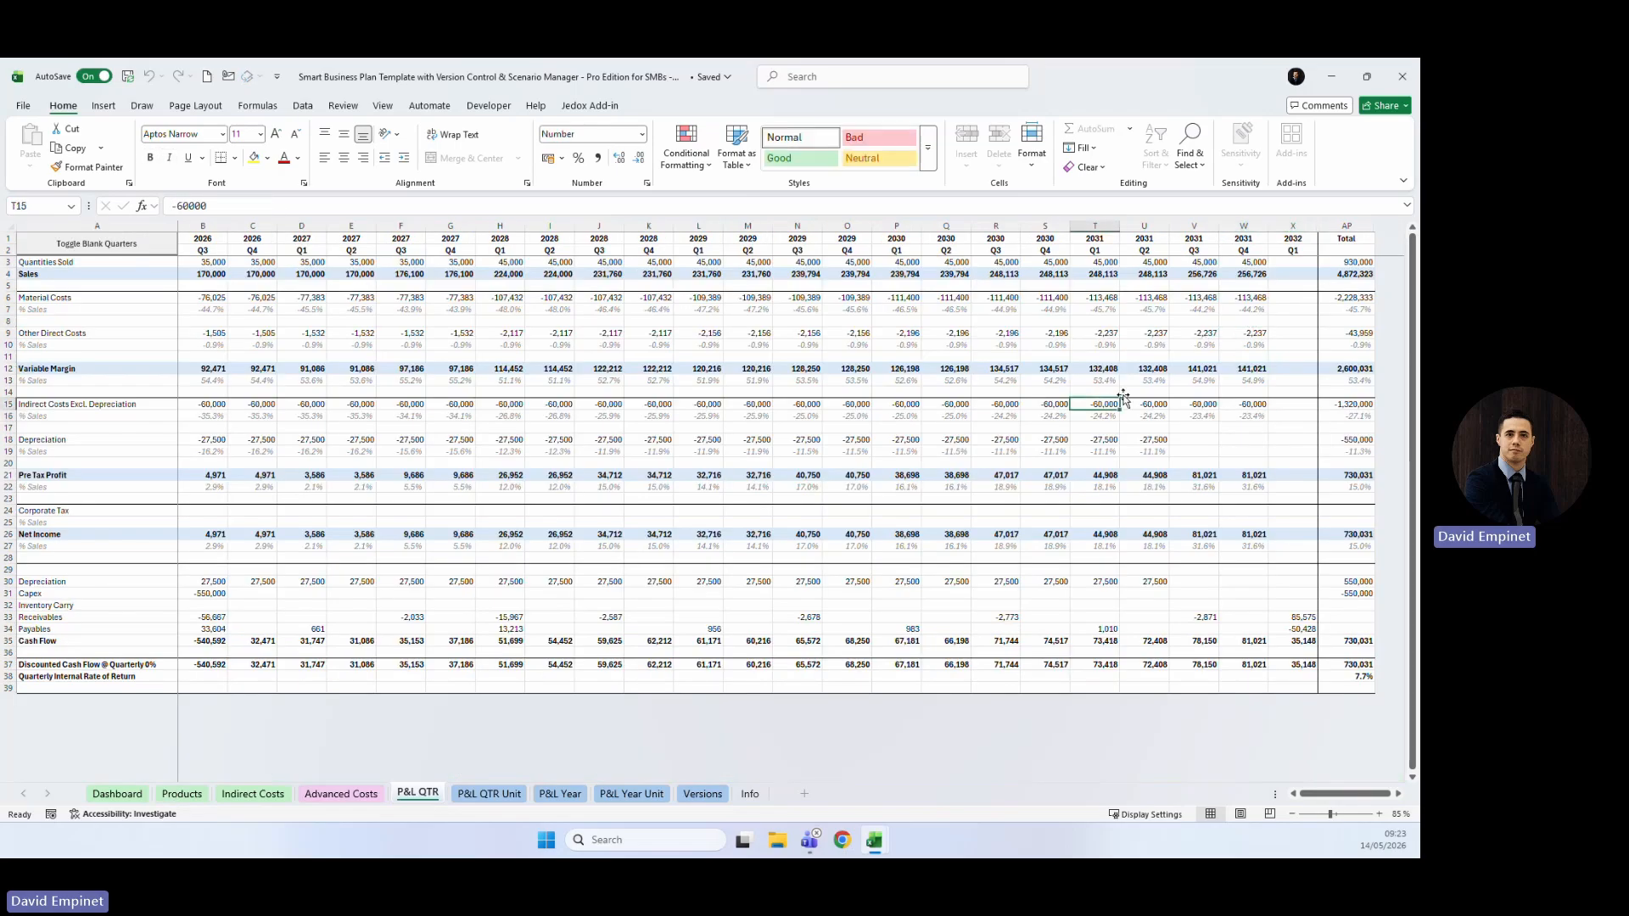
pyautogui.click(1326, 368)
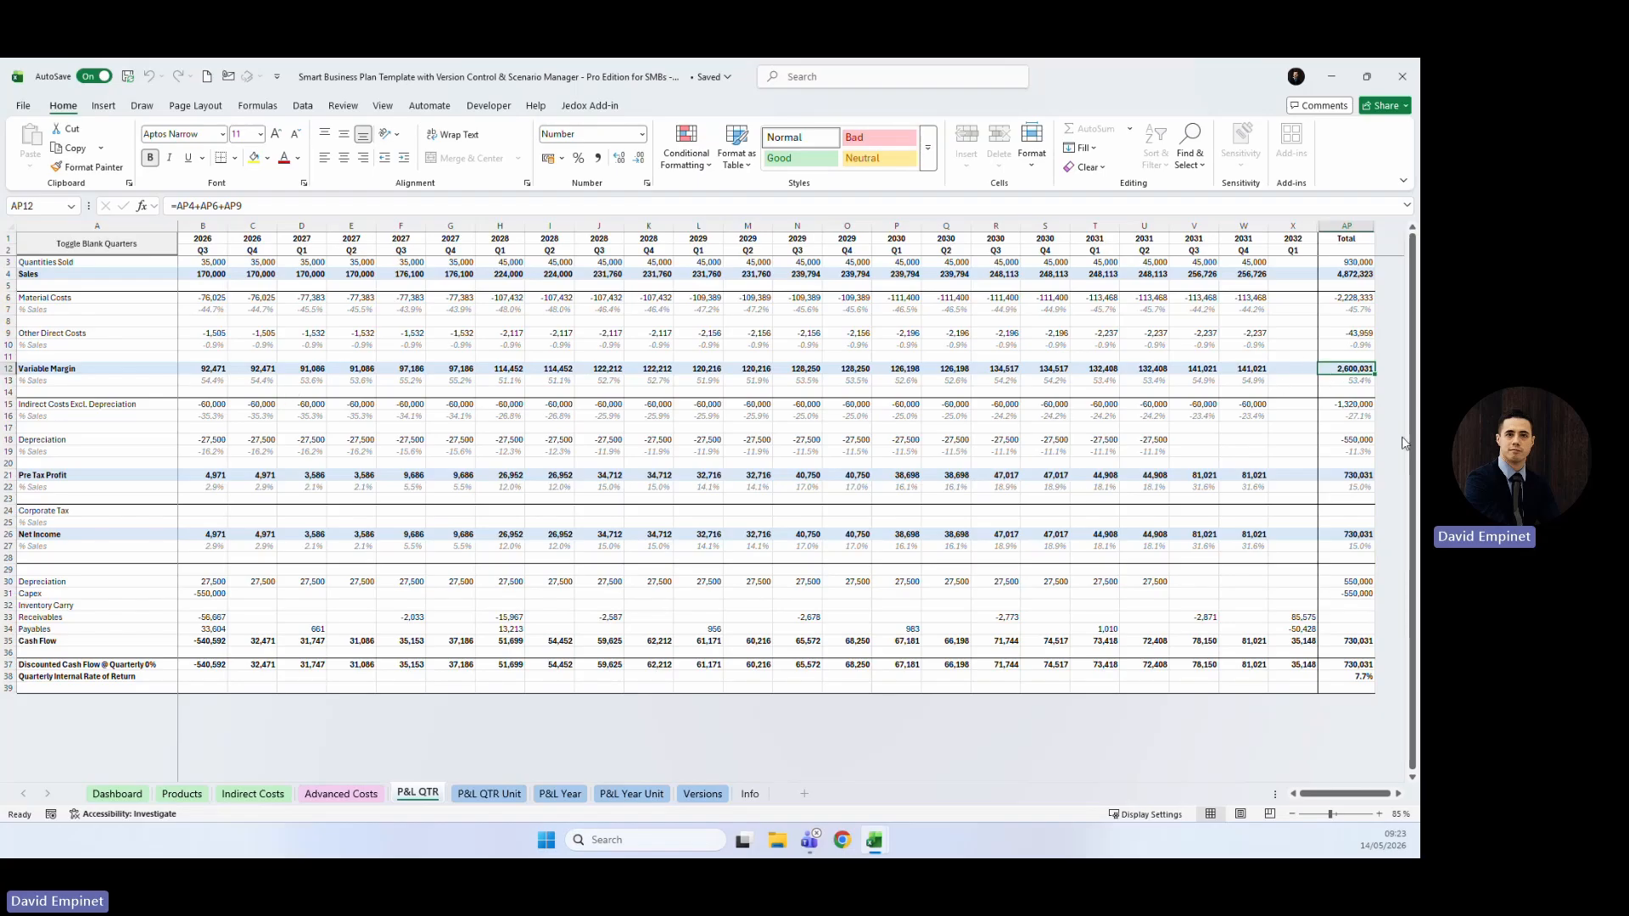
pyautogui.moveTo(1342, 477); pyautogui.dragTo(1339, 490)
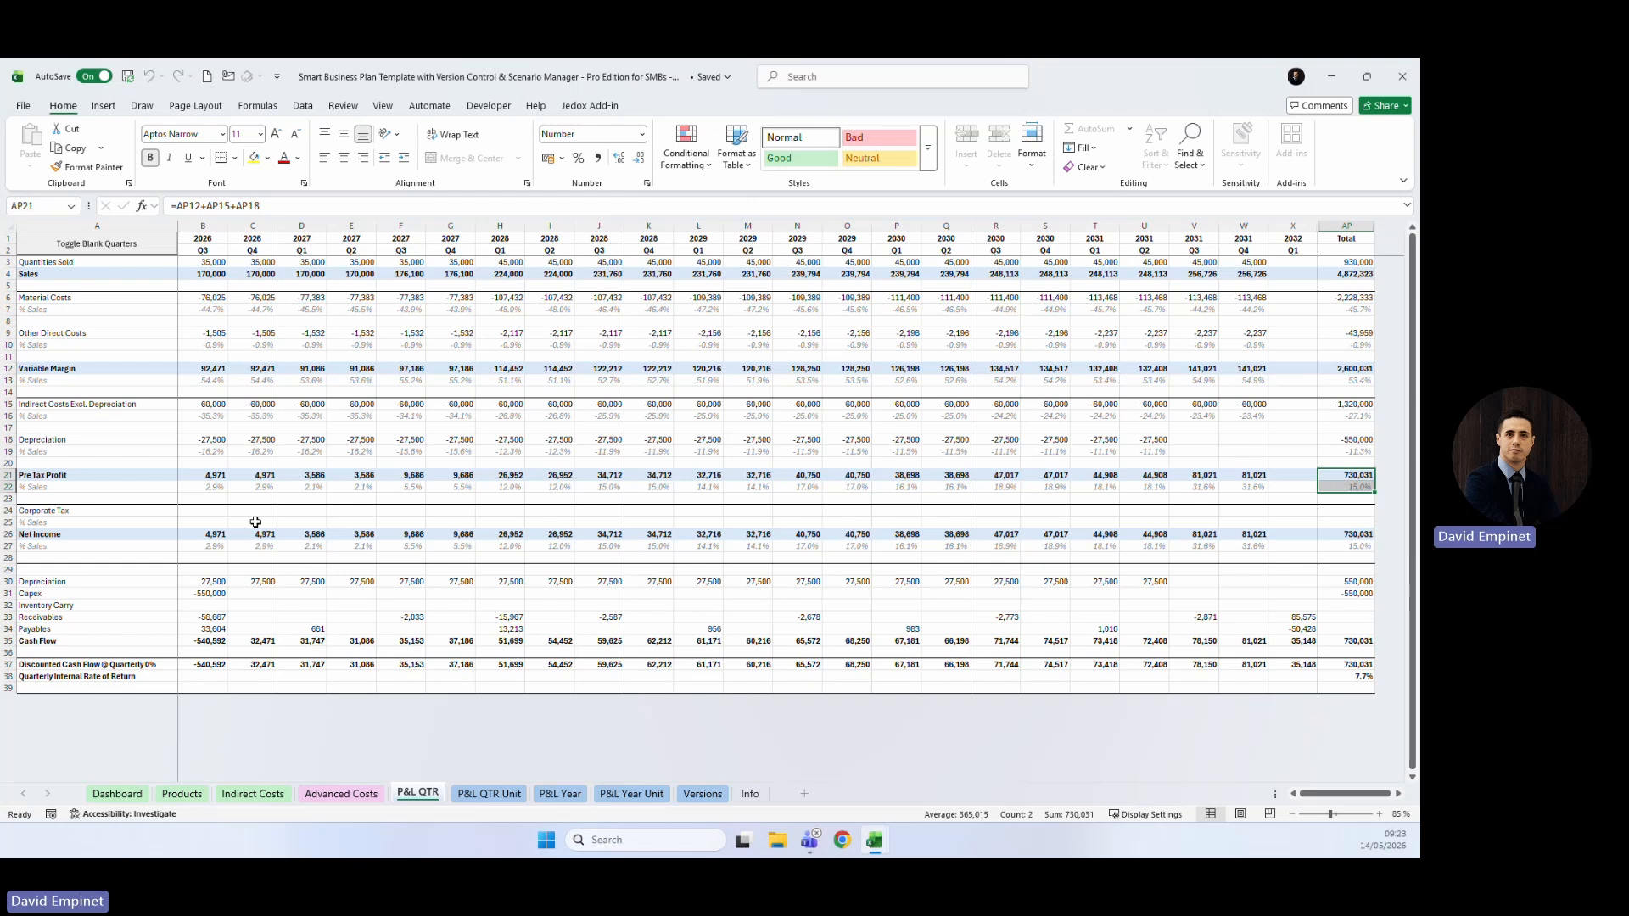
# Check the Corporate Tax row in the quarterly P&L and set the Corporate Tax Rate on the Dashboard to 25%.
pyautogui.moveTo(254, 514); pyautogui.dragTo(281, 521)
pyautogui.moveTo(194, 515); pyautogui.dragTo(353, 513)
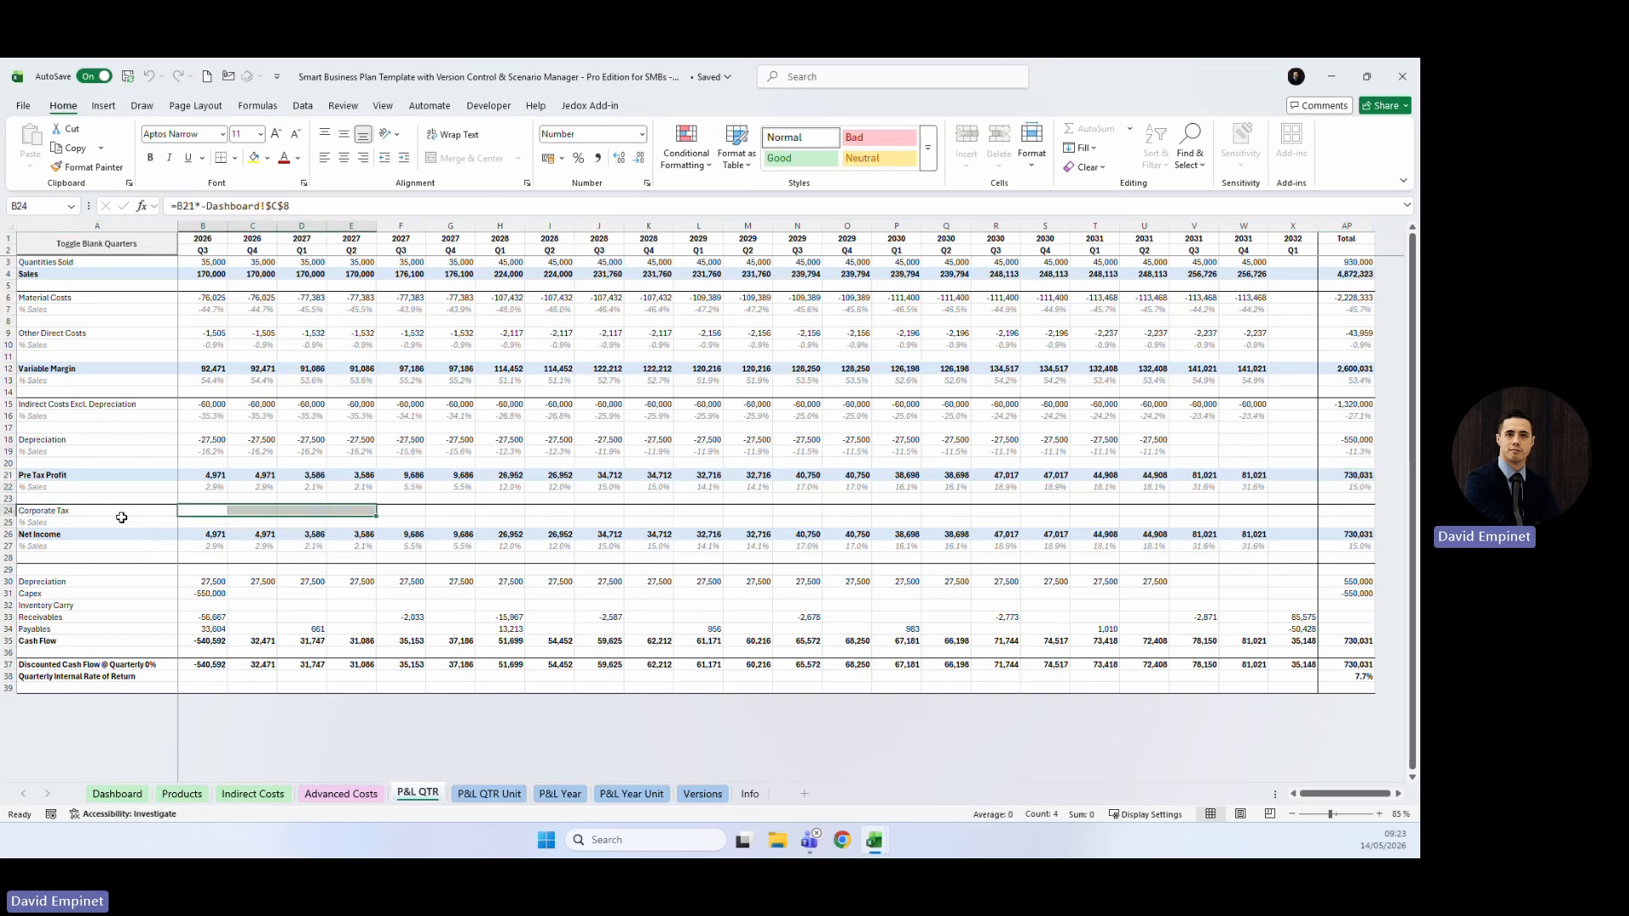
pyautogui.click(116, 792)
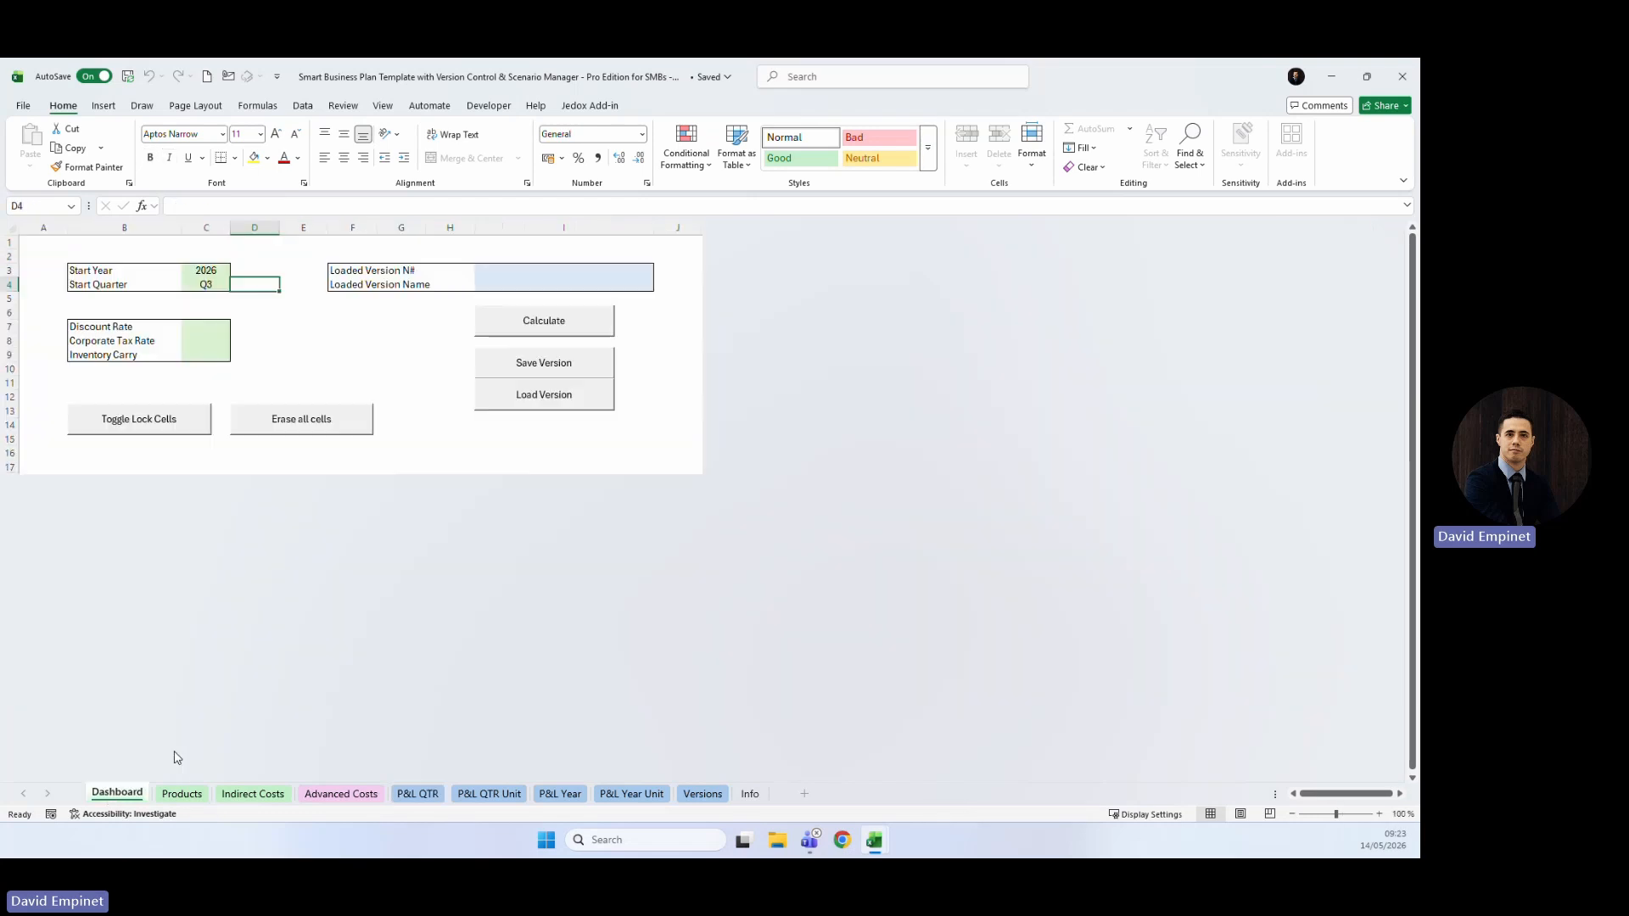
pyautogui.click(227, 340)
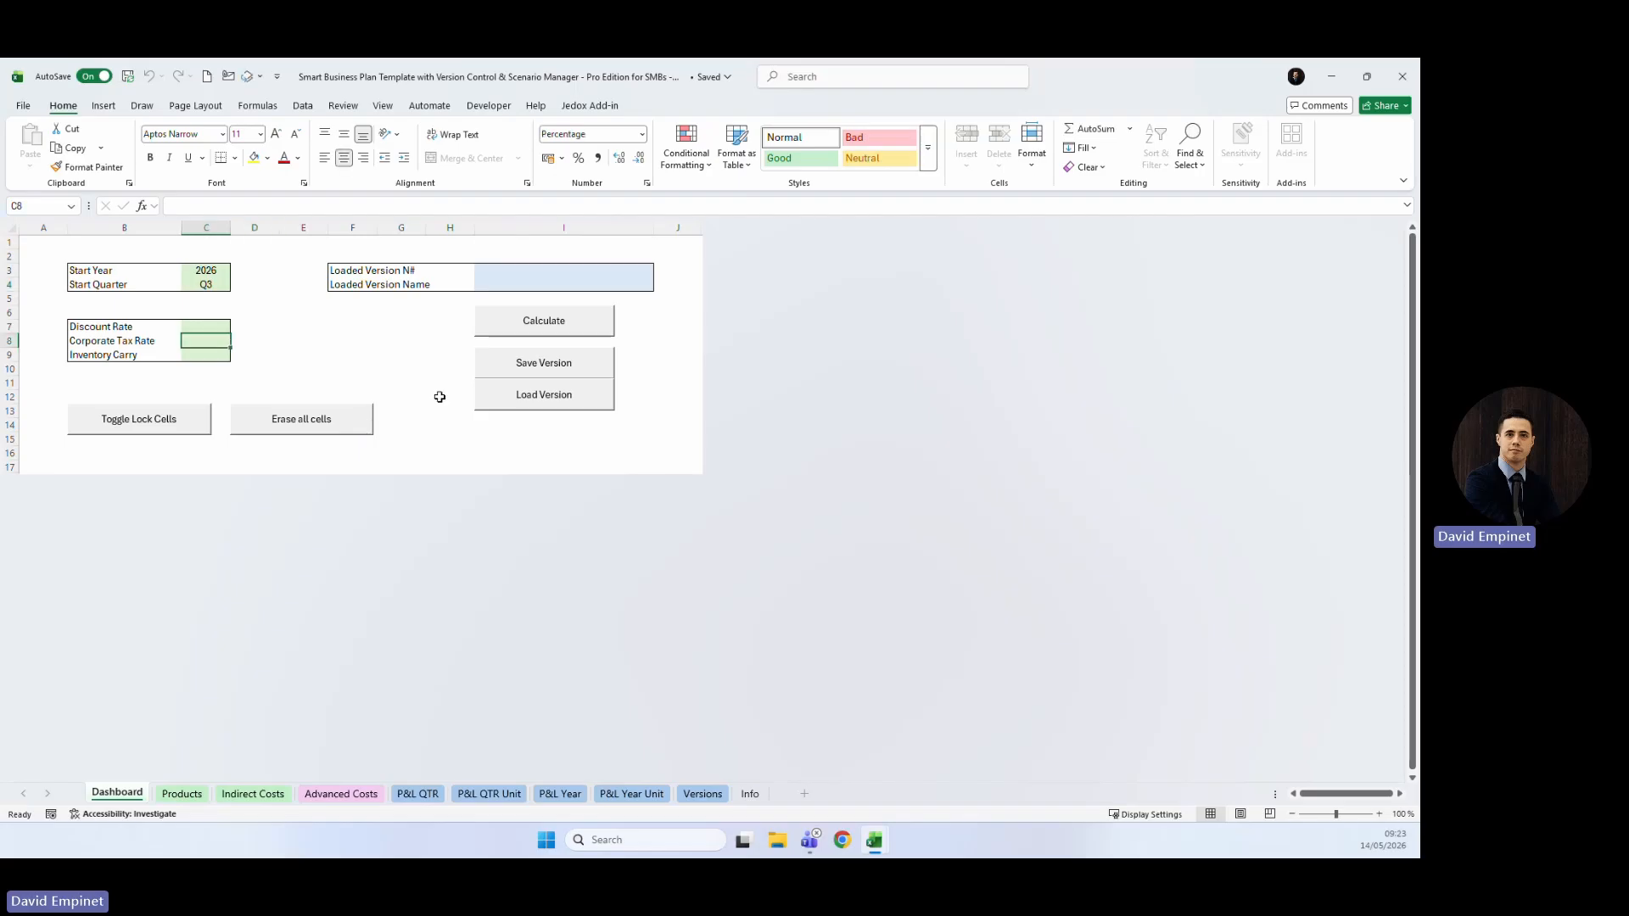
pyautogui.write('25')
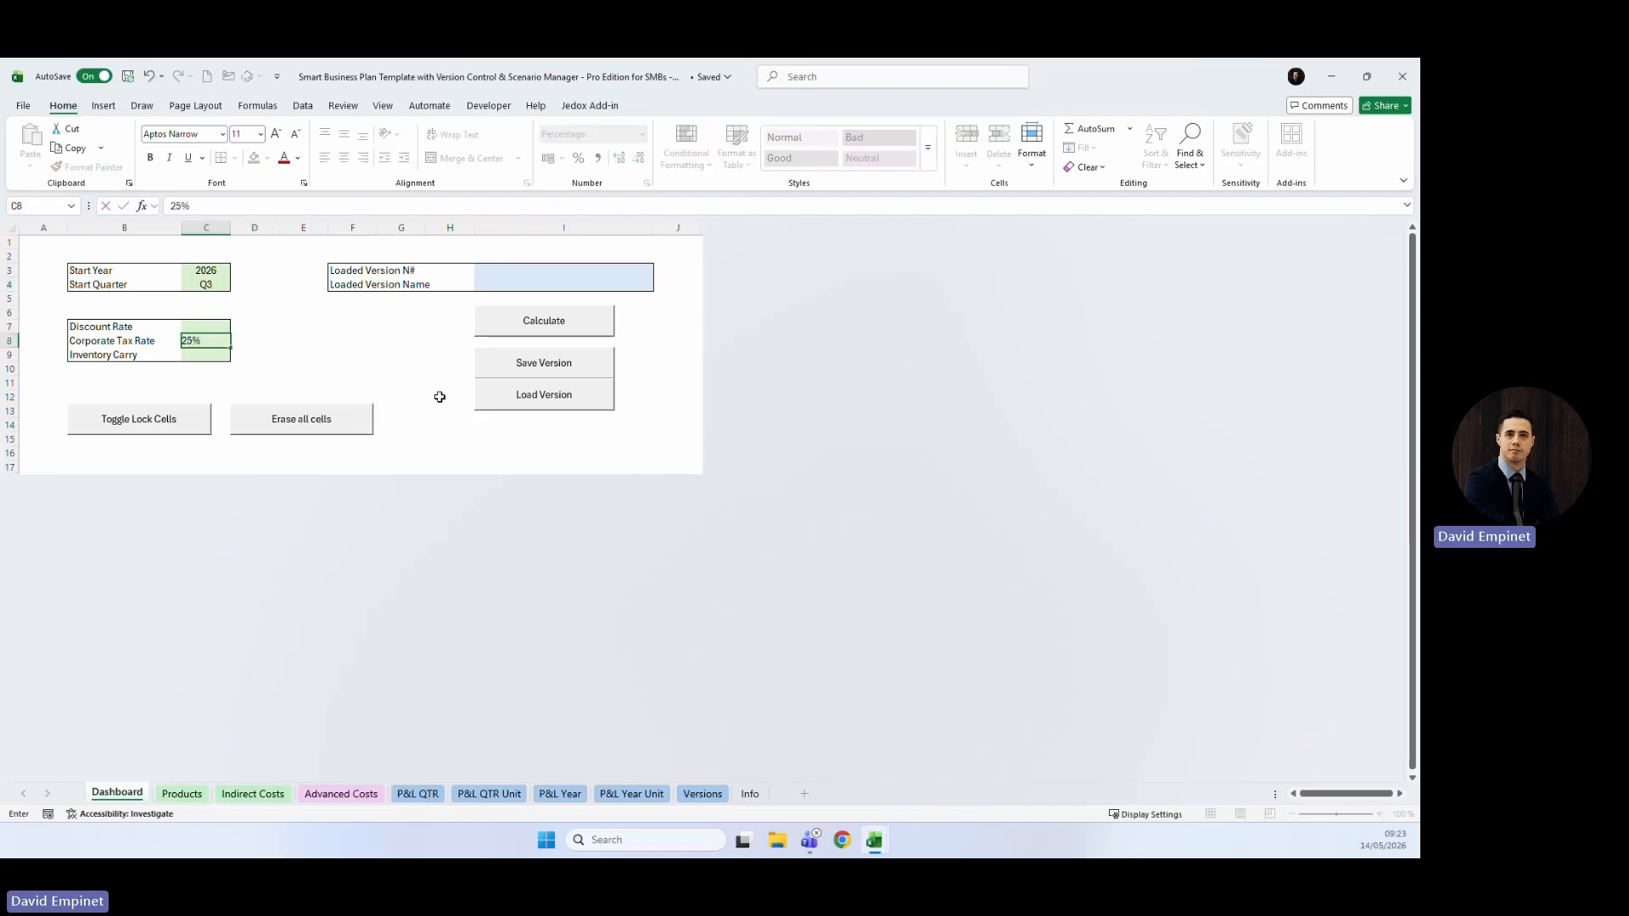
pyautogui.press('Return')
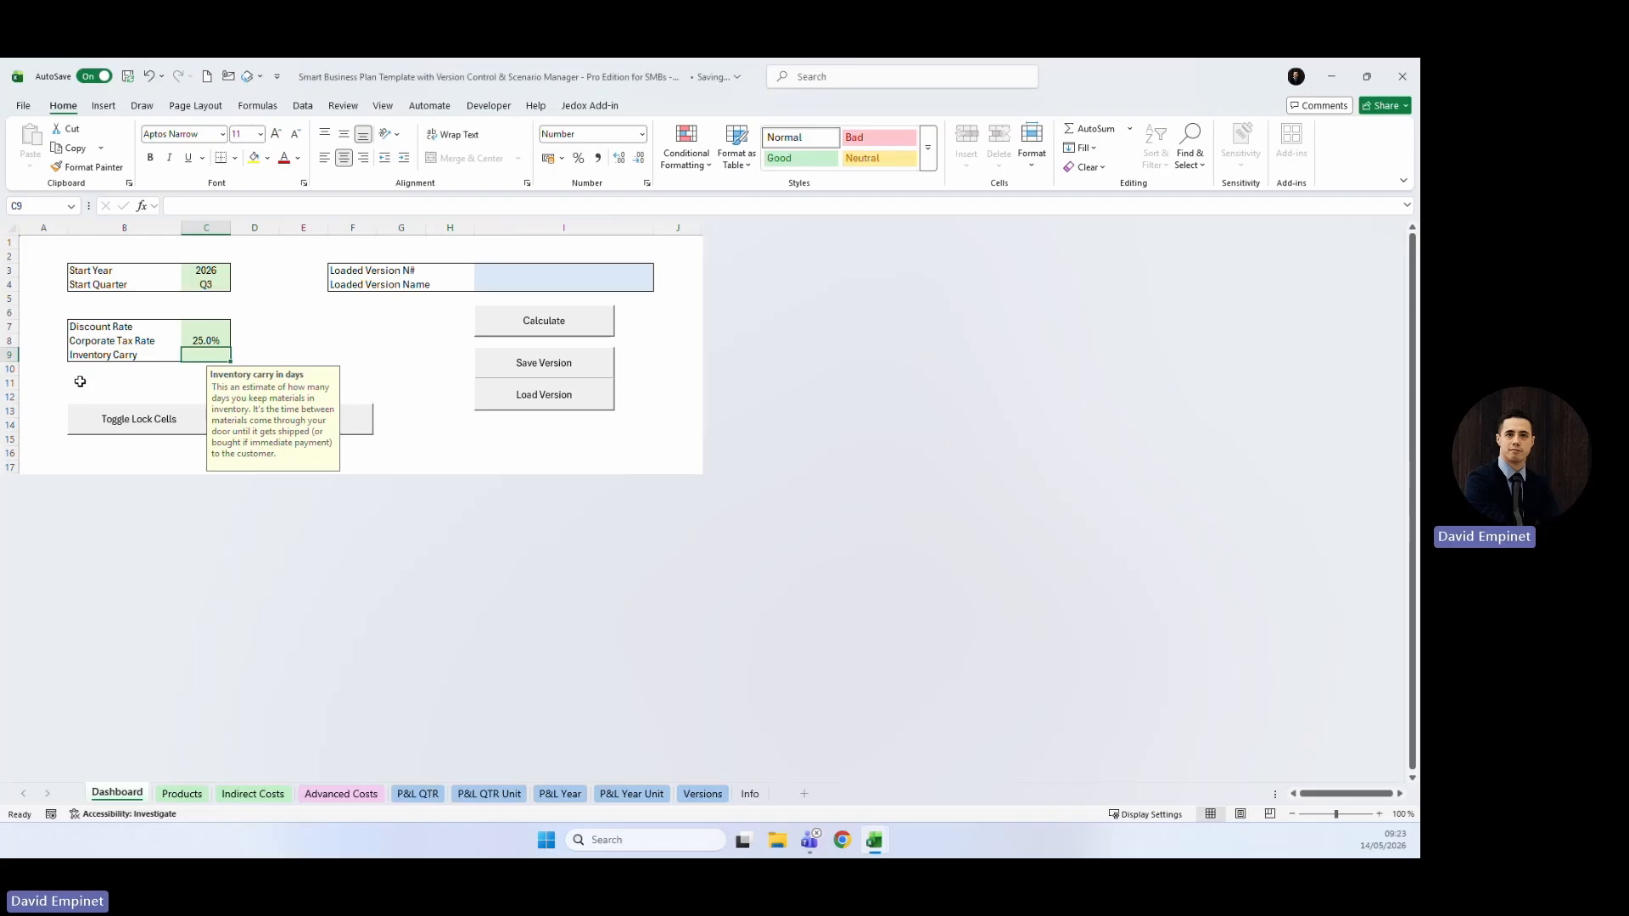
pyautogui.click(208, 332)
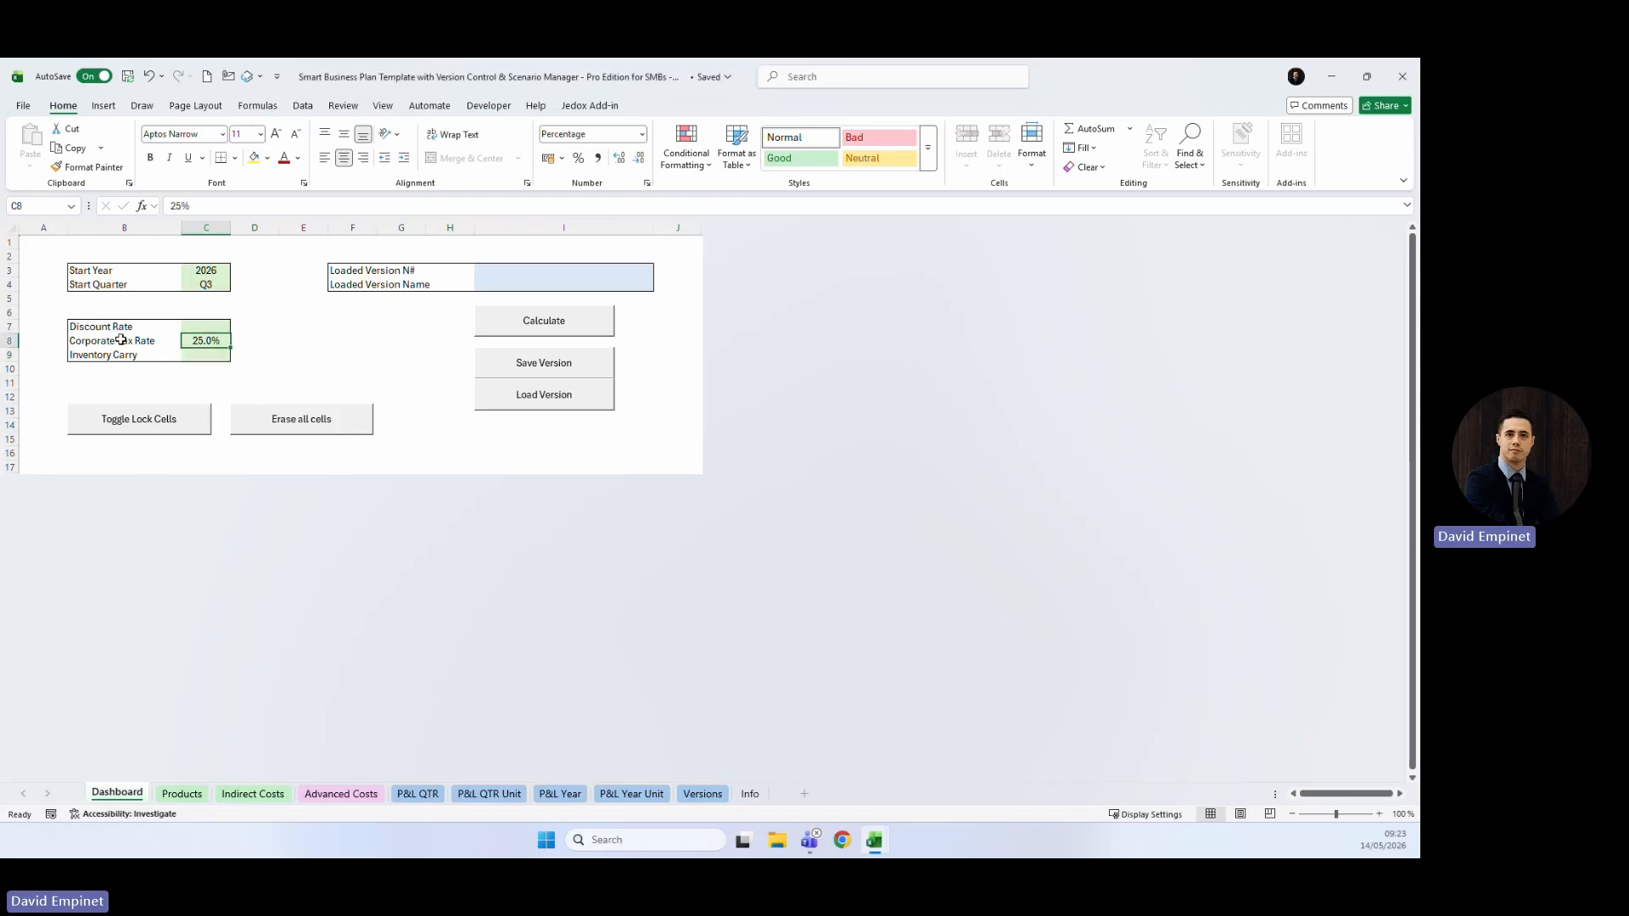
pyautogui.moveTo(125, 341); pyautogui.dragTo(217, 339)
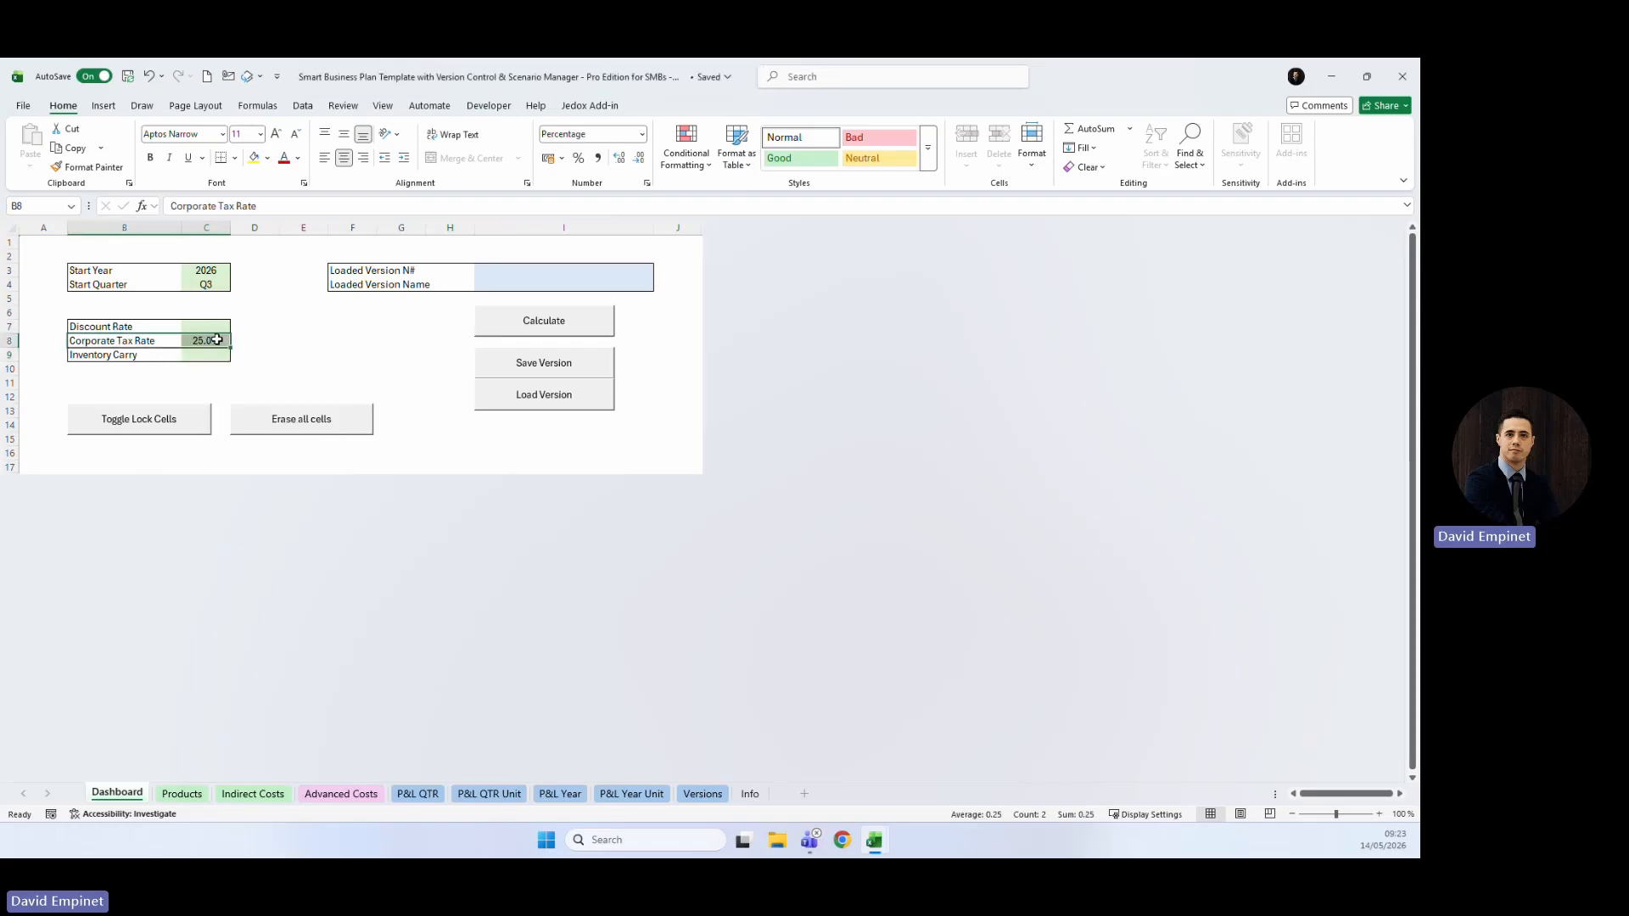
# Recalculate the business plan from the Dashboard with the corporate tax rate applied.
pyautogui.click(404, 795)
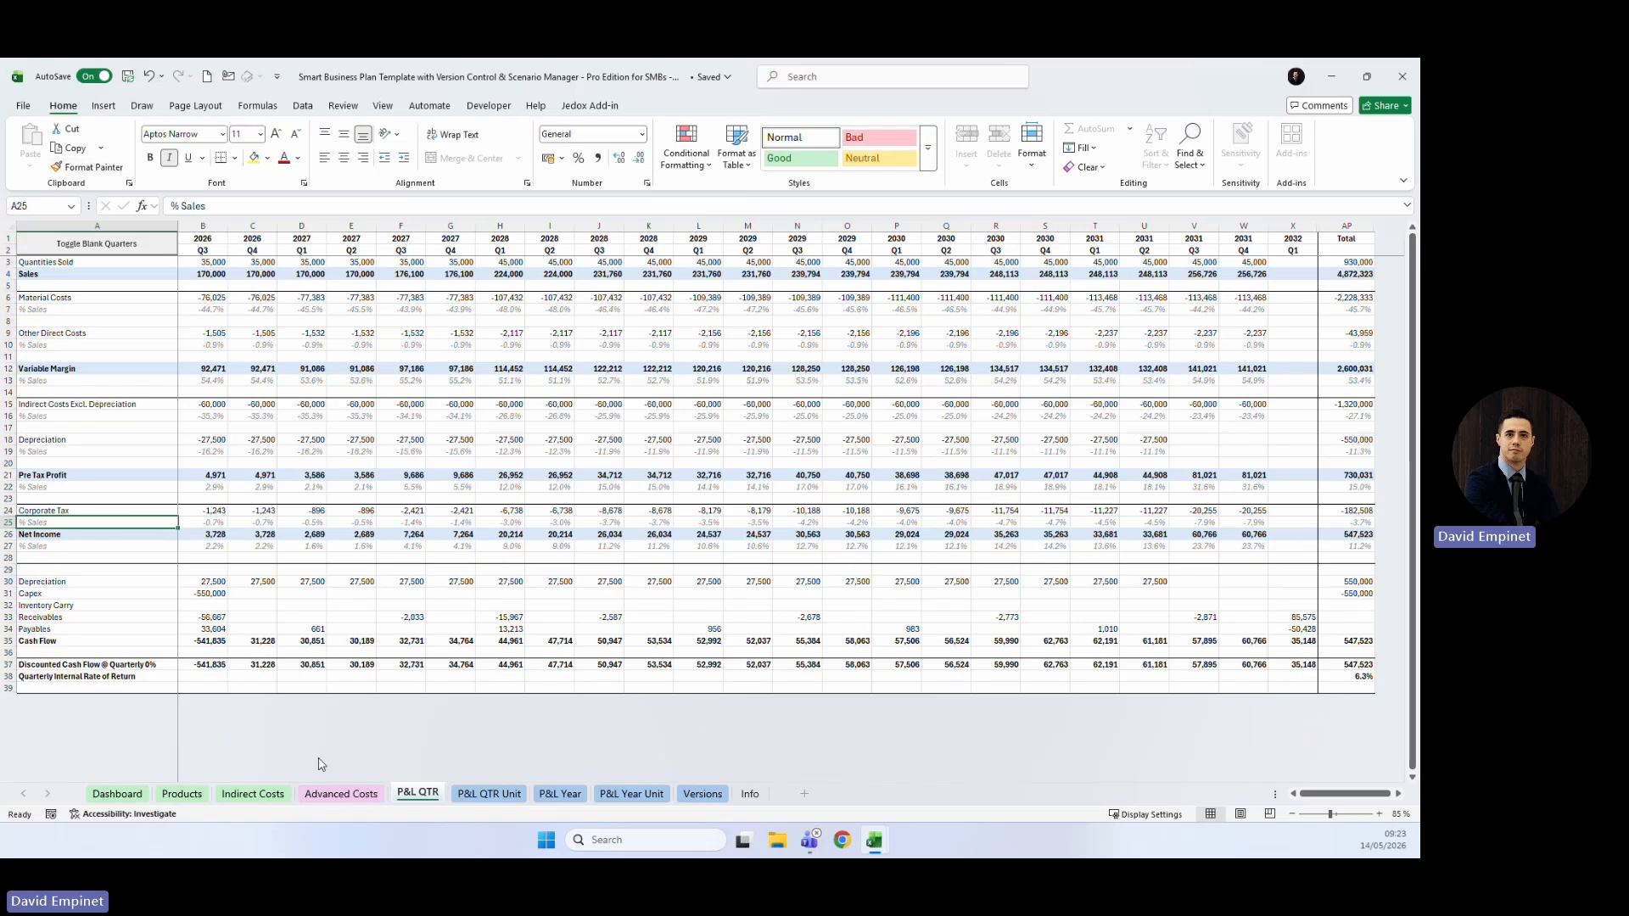
pyautogui.click(252, 794)
pyautogui.click(88, 794)
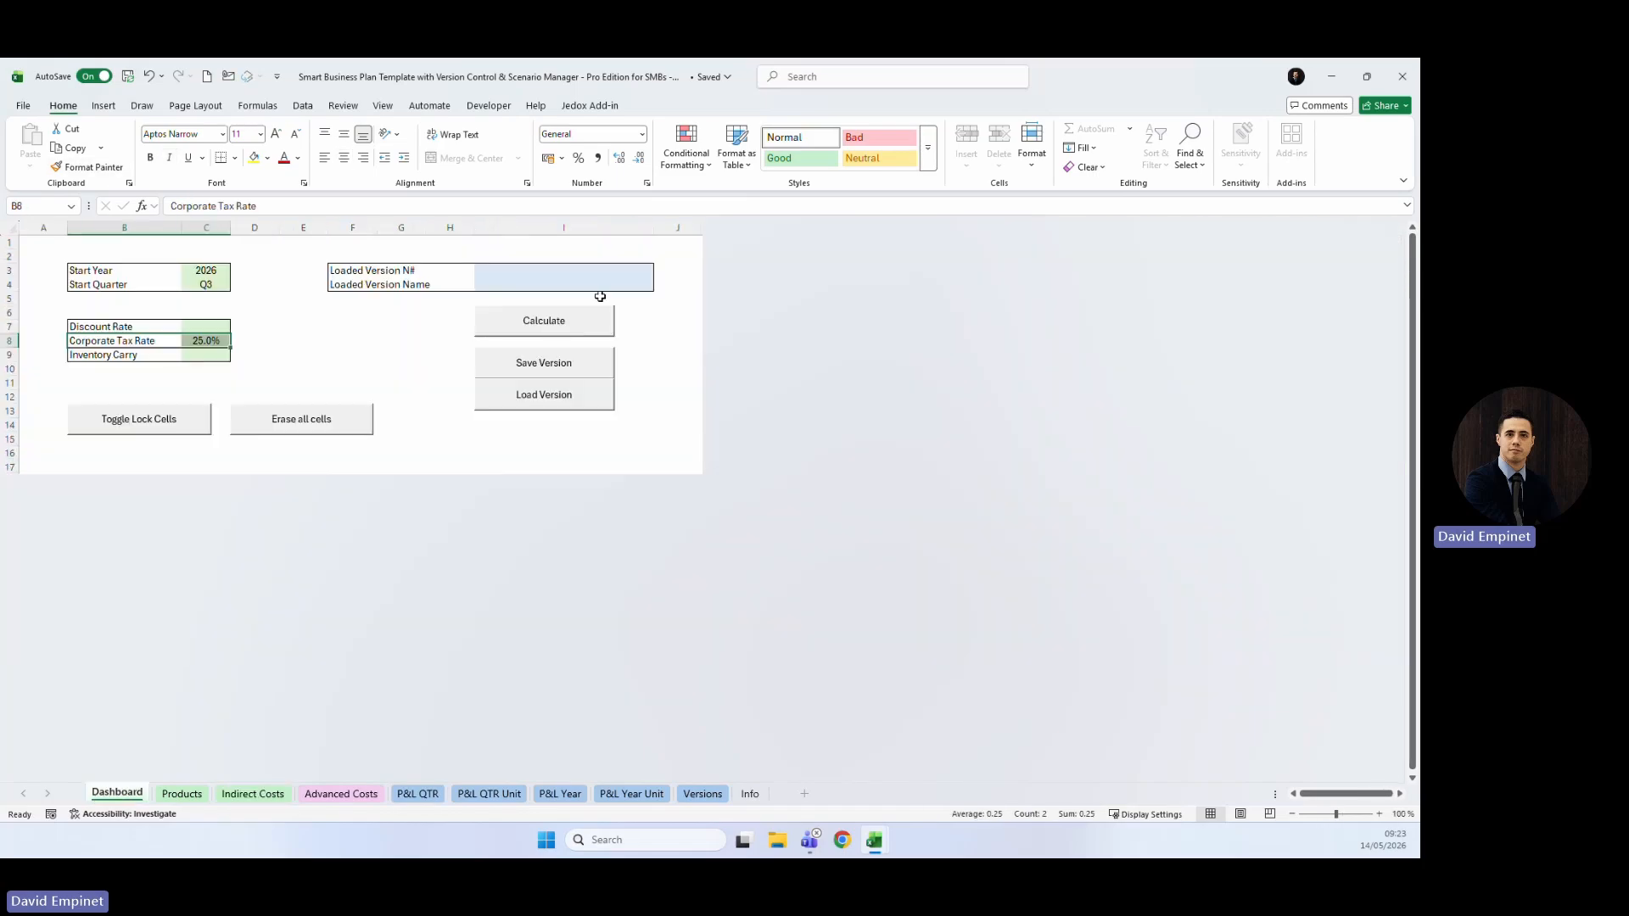
pyautogui.click(549, 320)
pyautogui.click(730, 499)
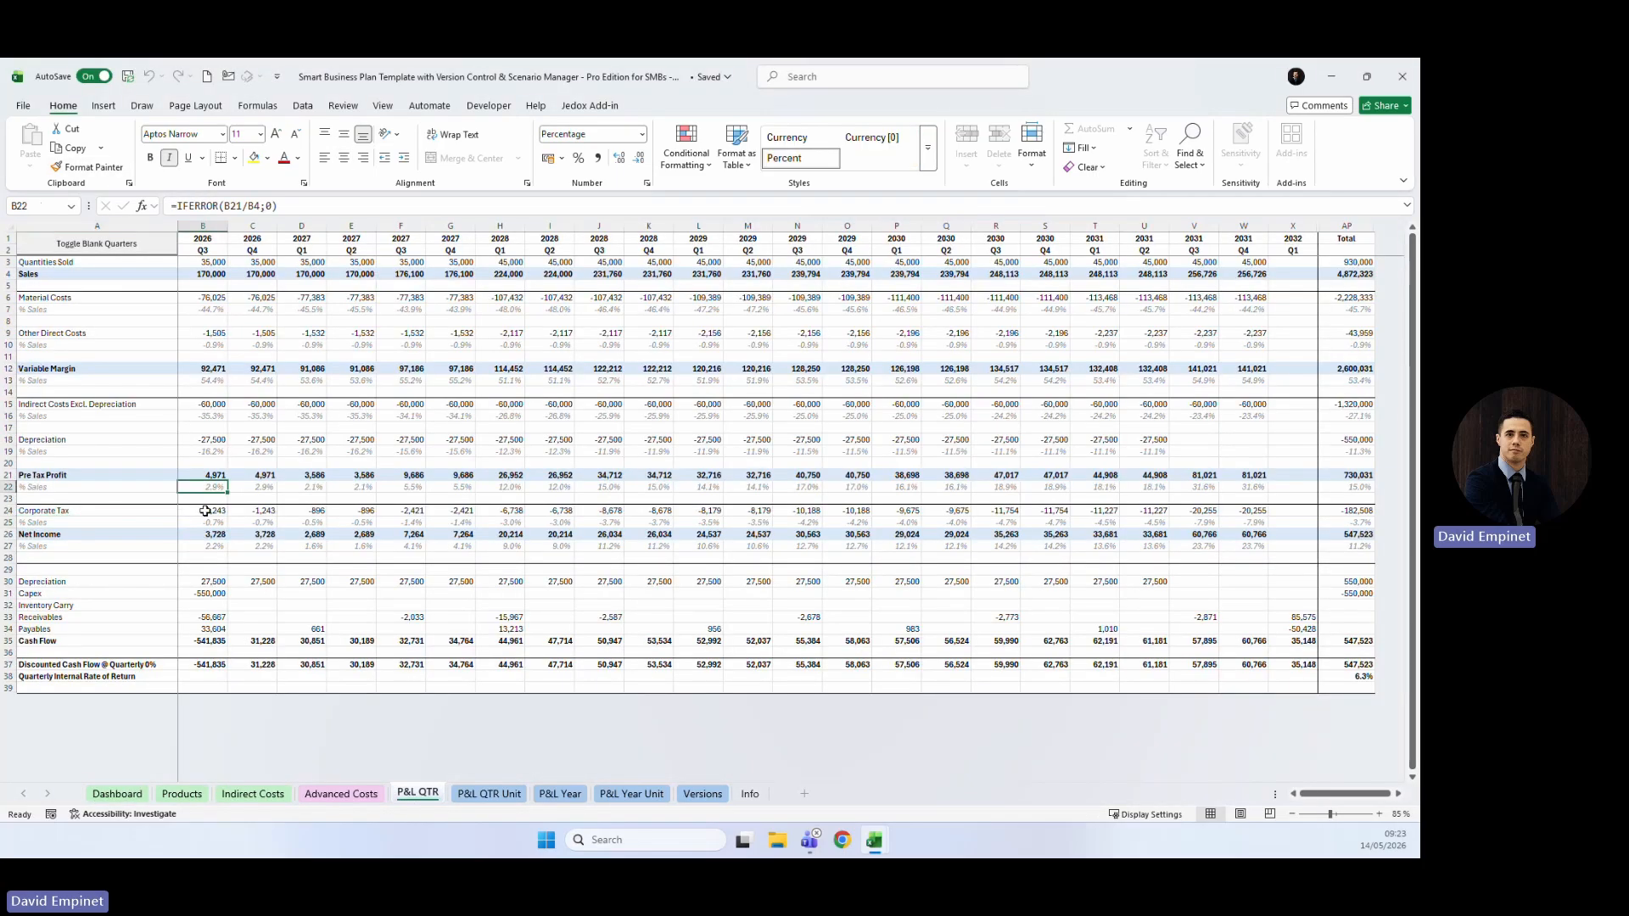
# Examine Corporate Tax and Net Income with their shares of sales across the quarters and in total in the quarterly P&L.
pyautogui.moveTo(204, 511); pyautogui.dragTo(1244, 522)
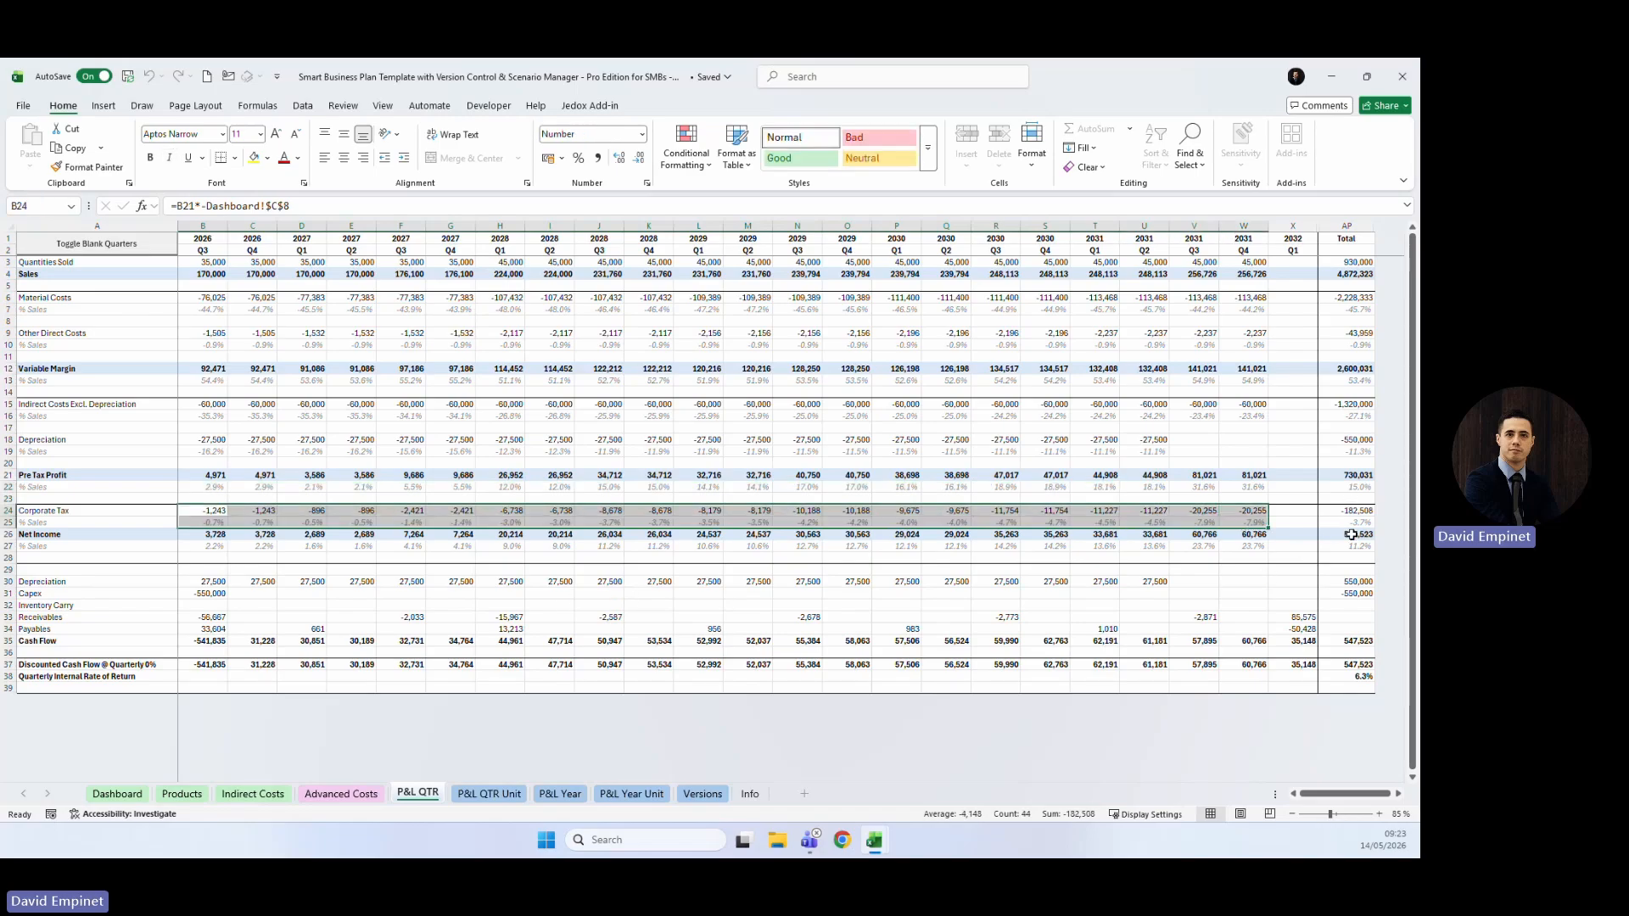
pyautogui.moveTo(1348, 534); pyautogui.dragTo(204, 546)
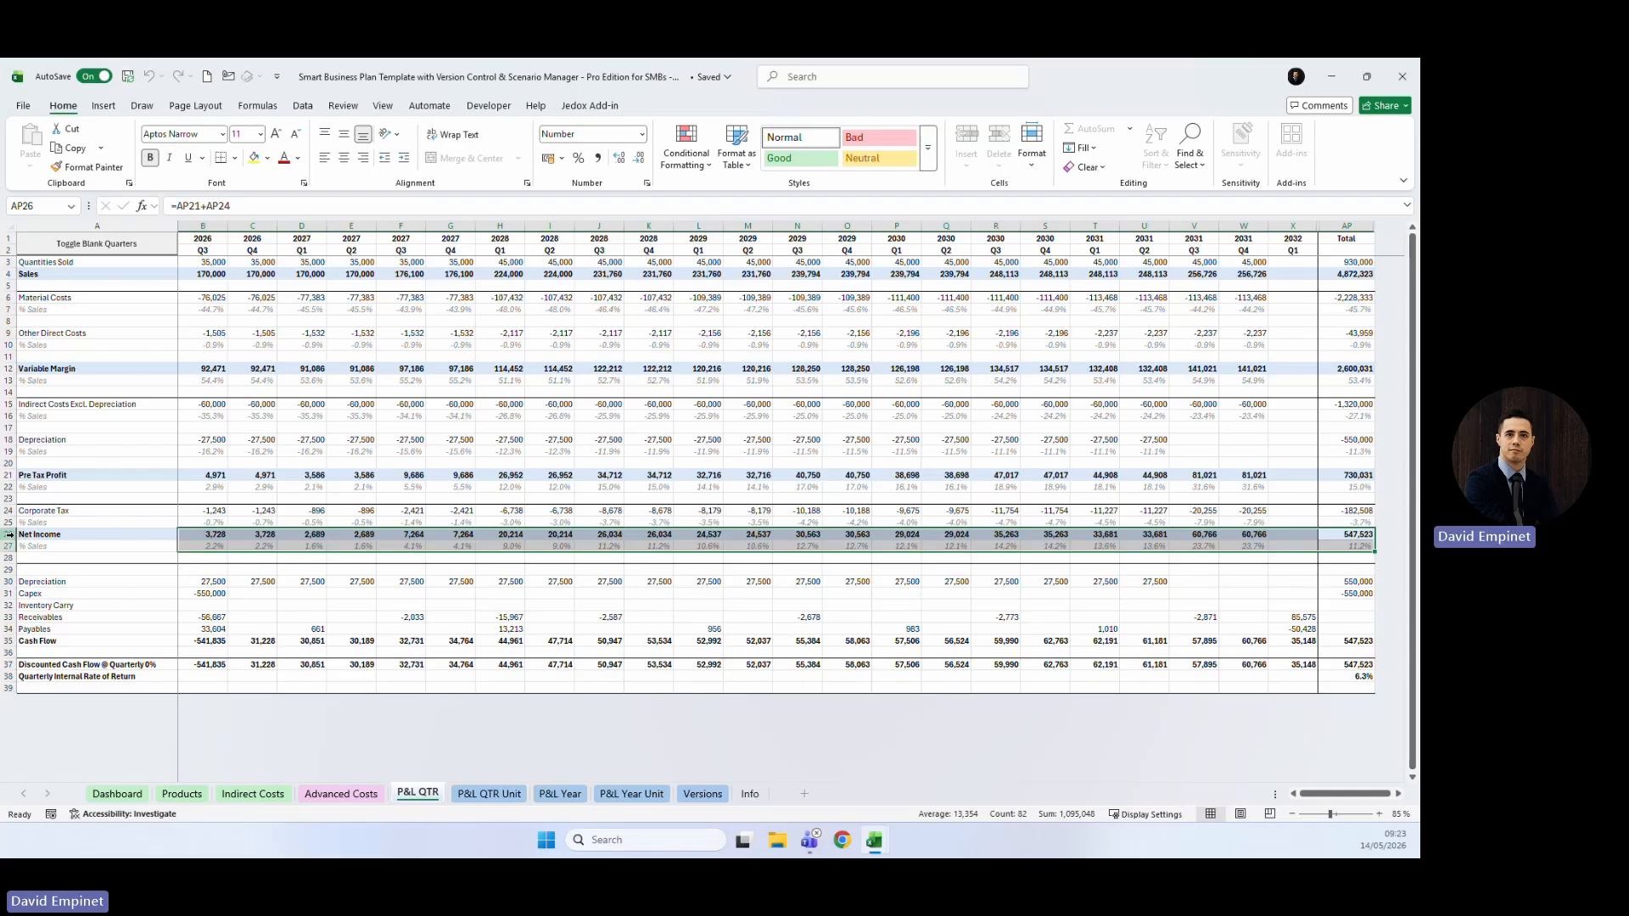
pyautogui.moveTo(10, 535); pyautogui.dragTo(9, 546)
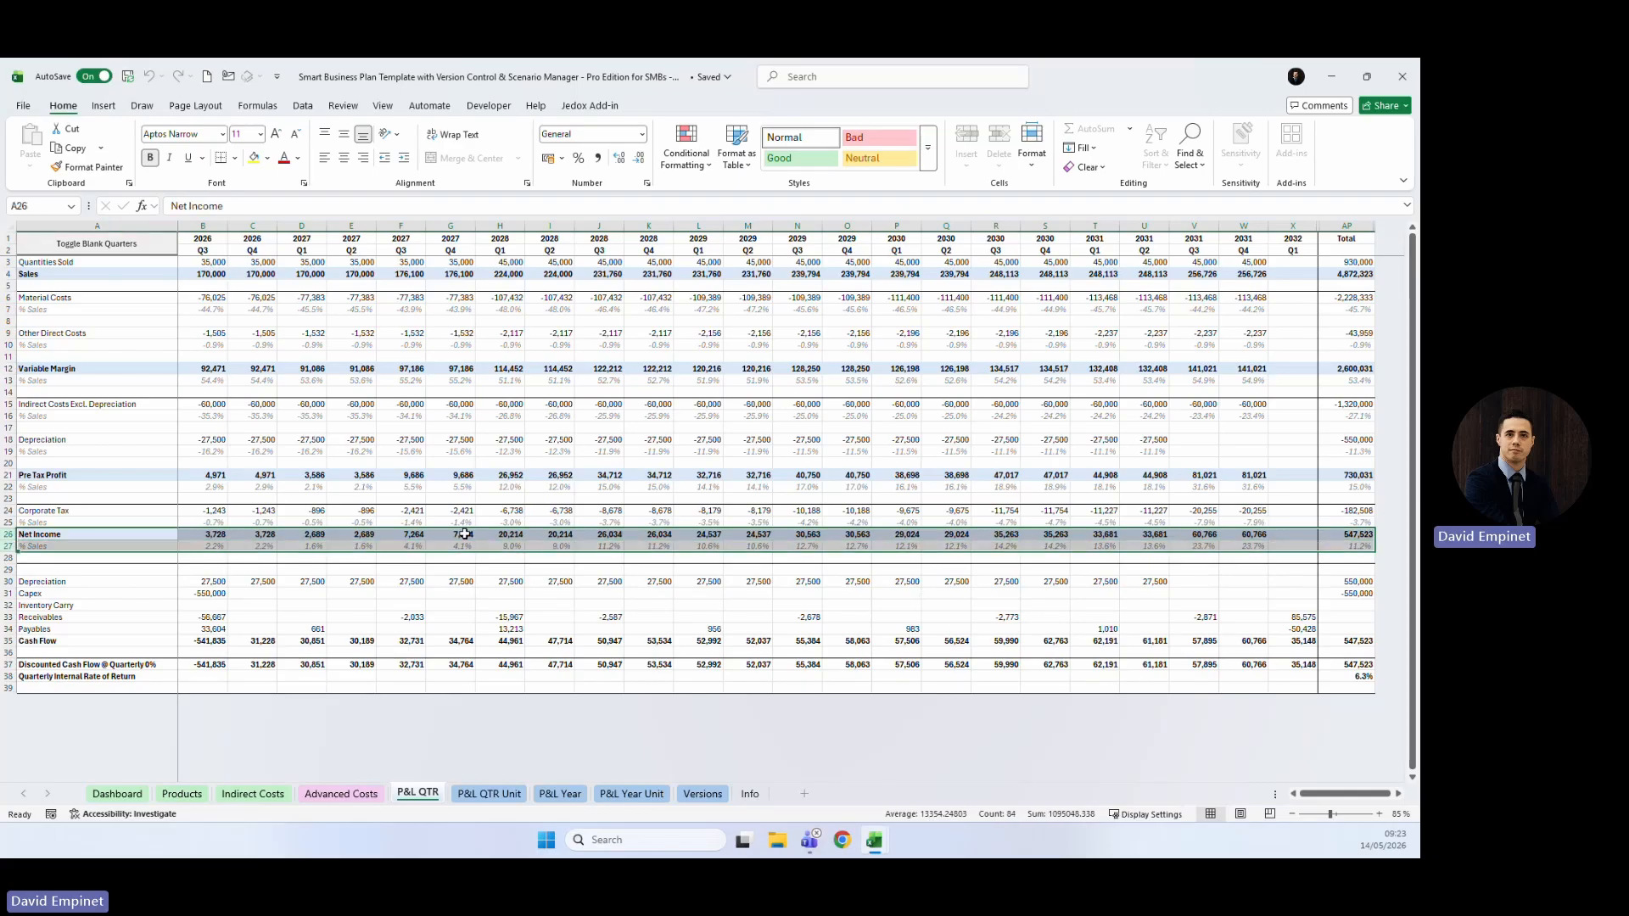
pyautogui.moveTo(465, 534); pyautogui.dragTo(465, 546)
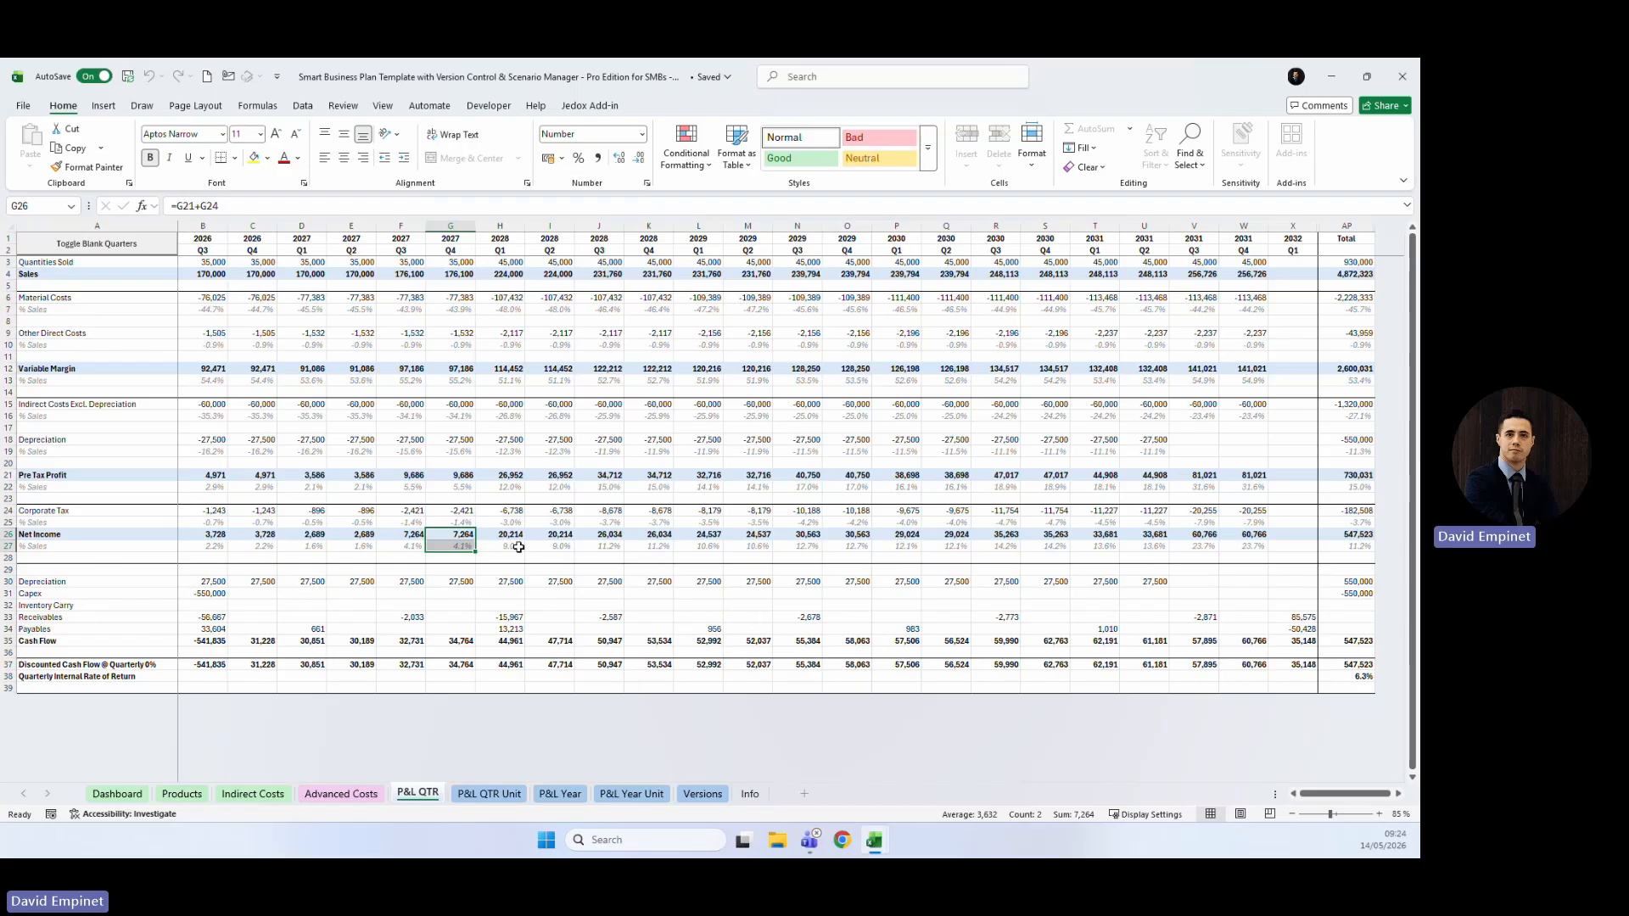
pyautogui.click(417, 391)
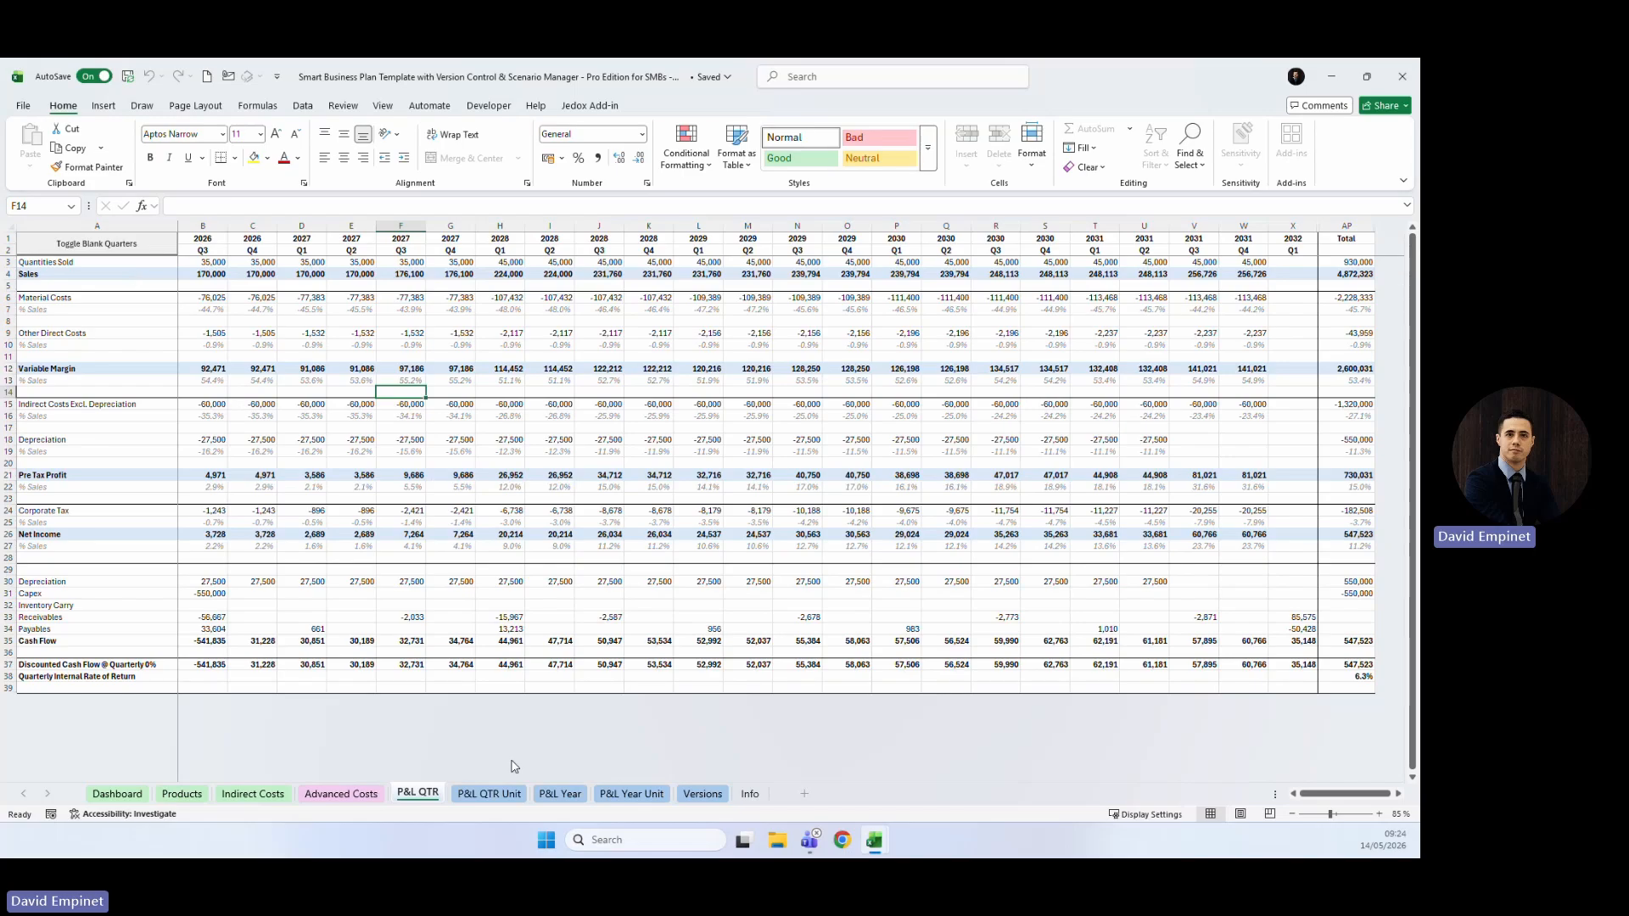
# Open the quarterly unit P&L and hide its blank quarters so the Total column follows 2031 Q4.
pyautogui.click(489, 793)
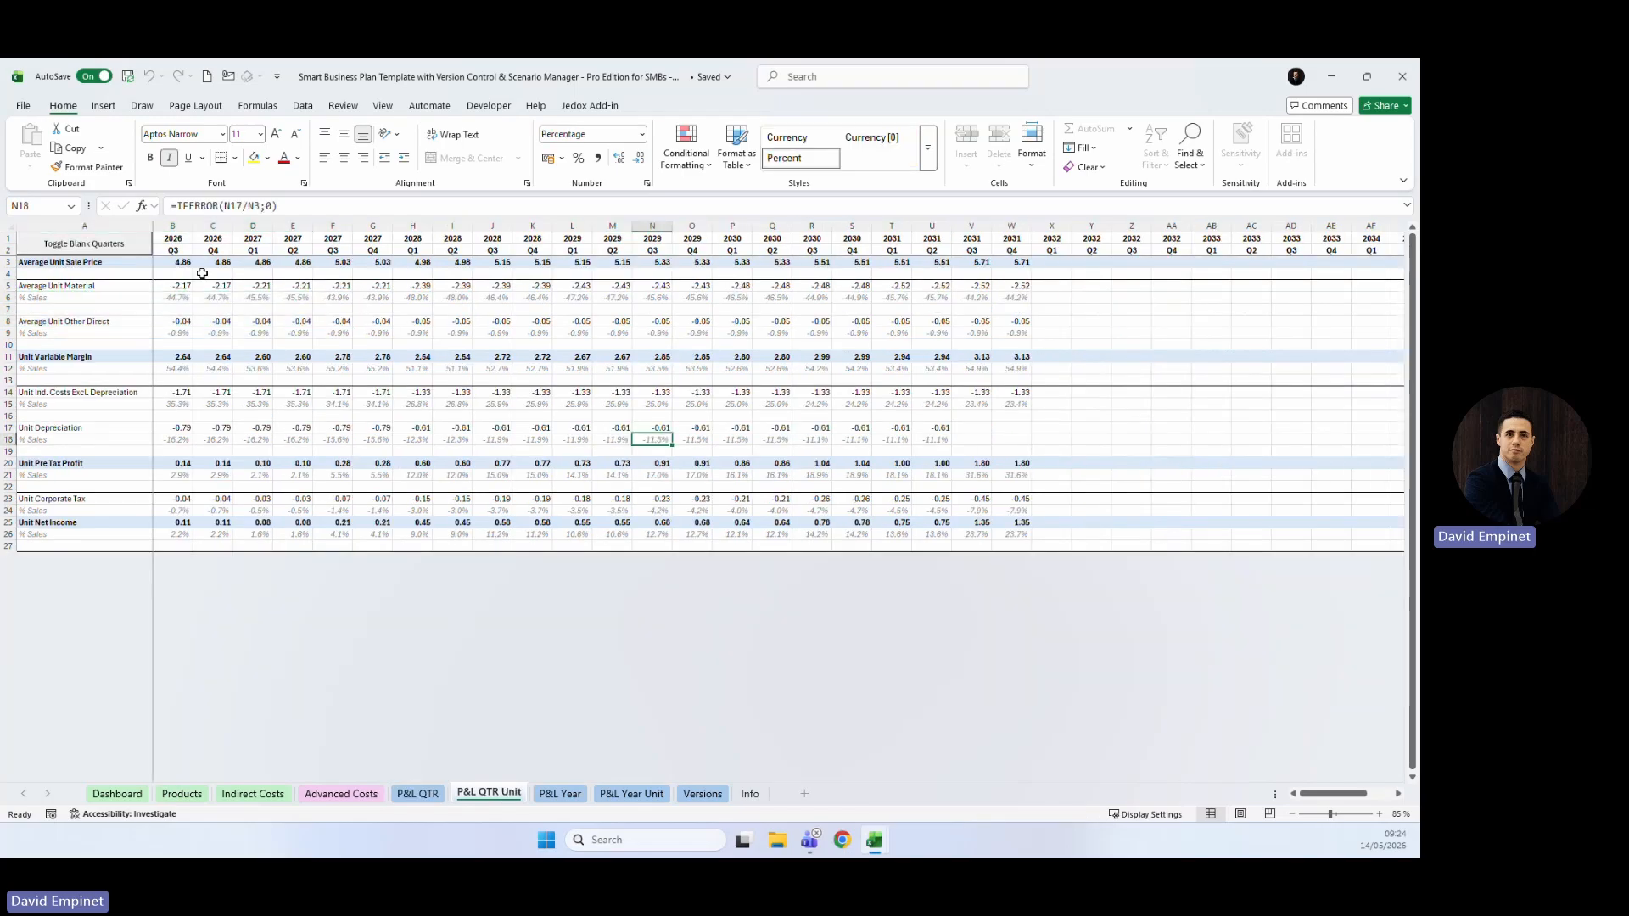
pyautogui.click(102, 251)
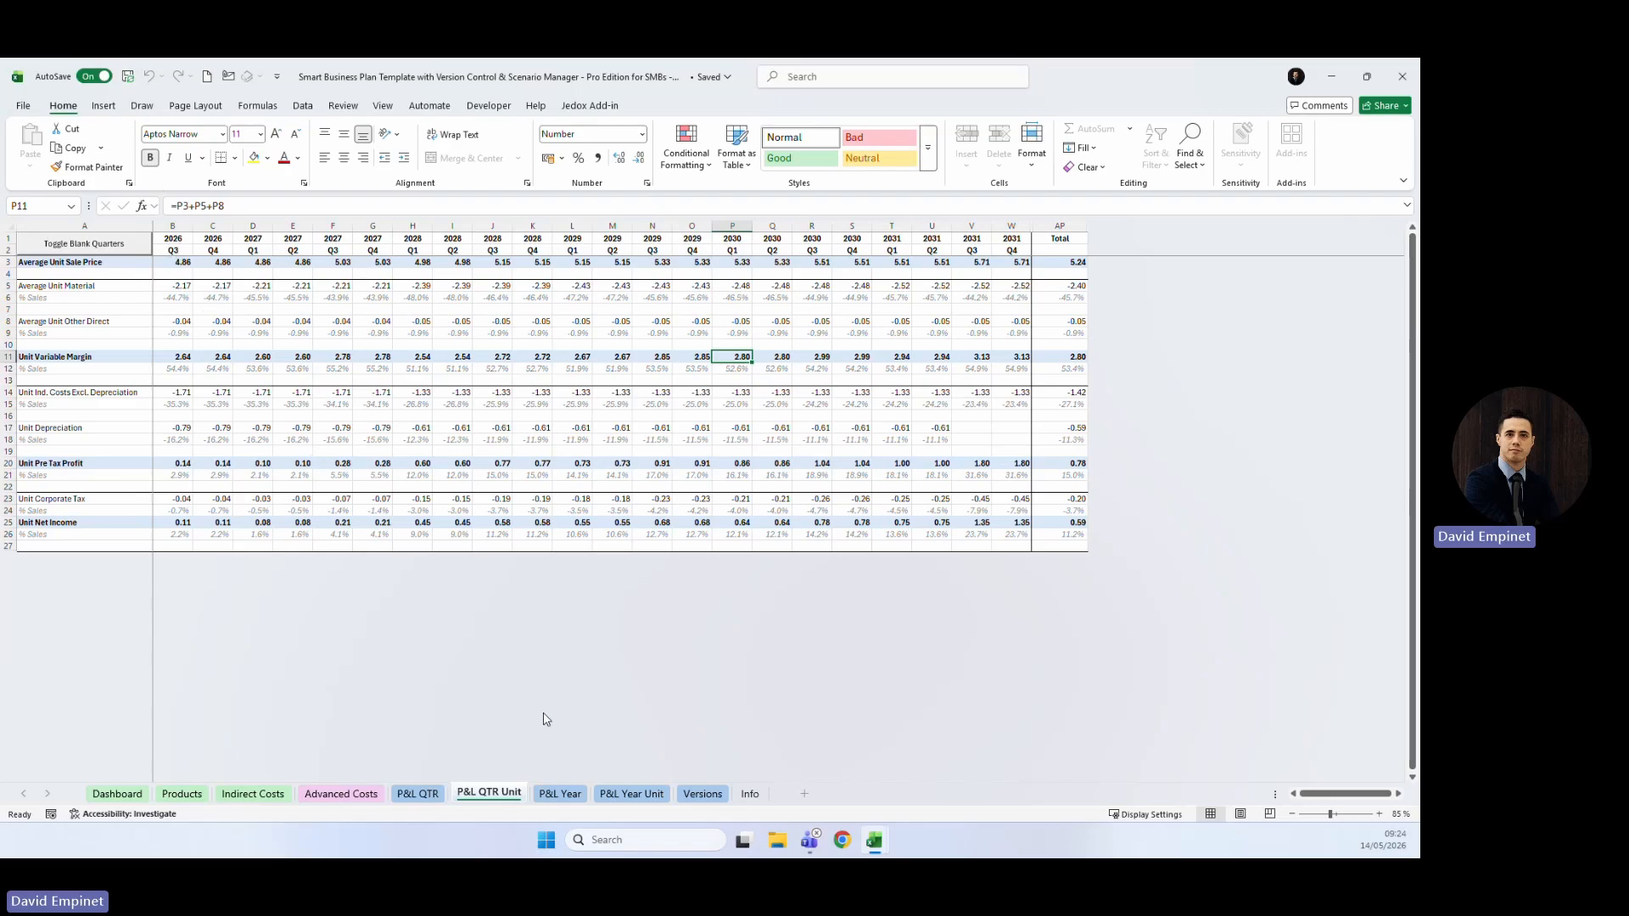
# Review the yearly P&L against the quarterly P&L, and examine the per-unit figures in the yearly unit P&L.
pyautogui.click(560, 794)
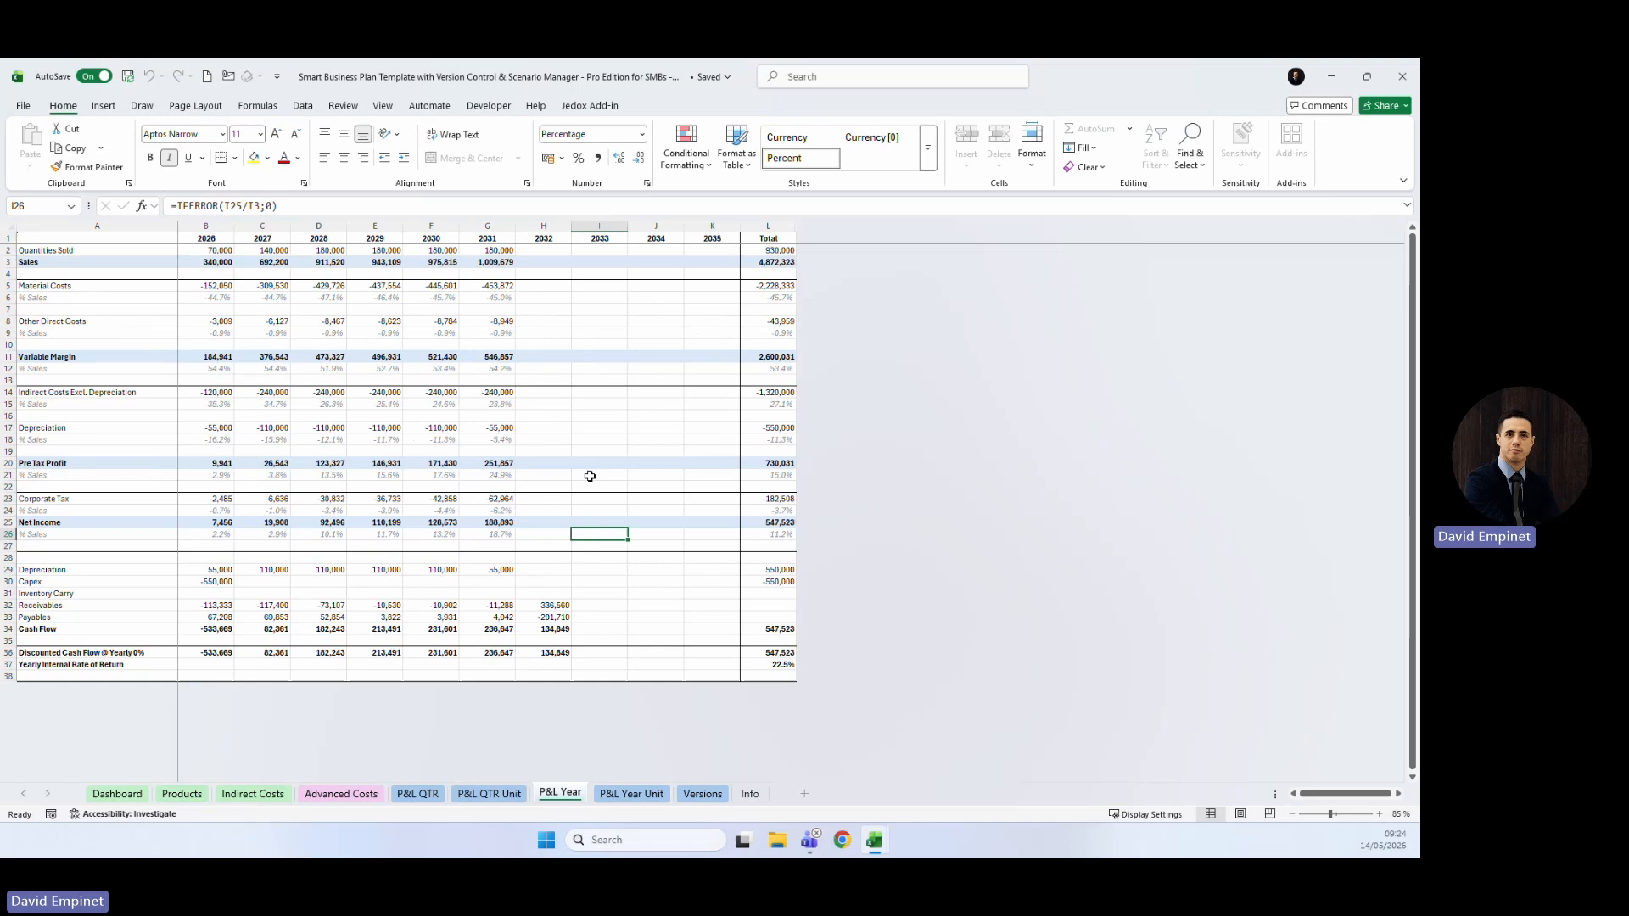
pyautogui.click(367, 331)
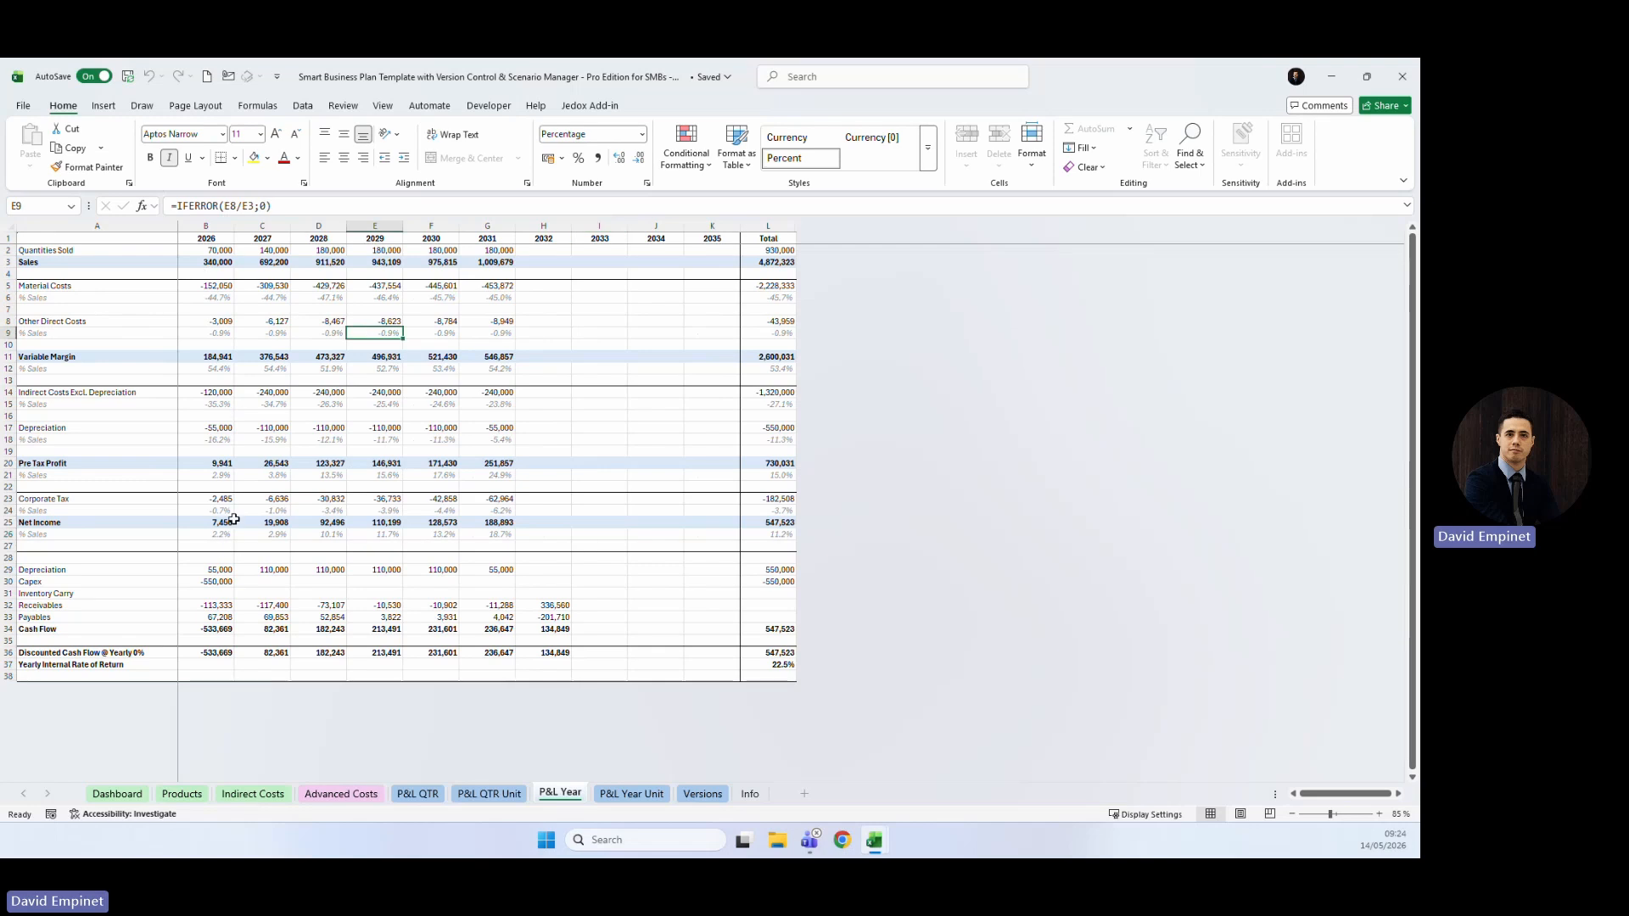
pyautogui.click(418, 794)
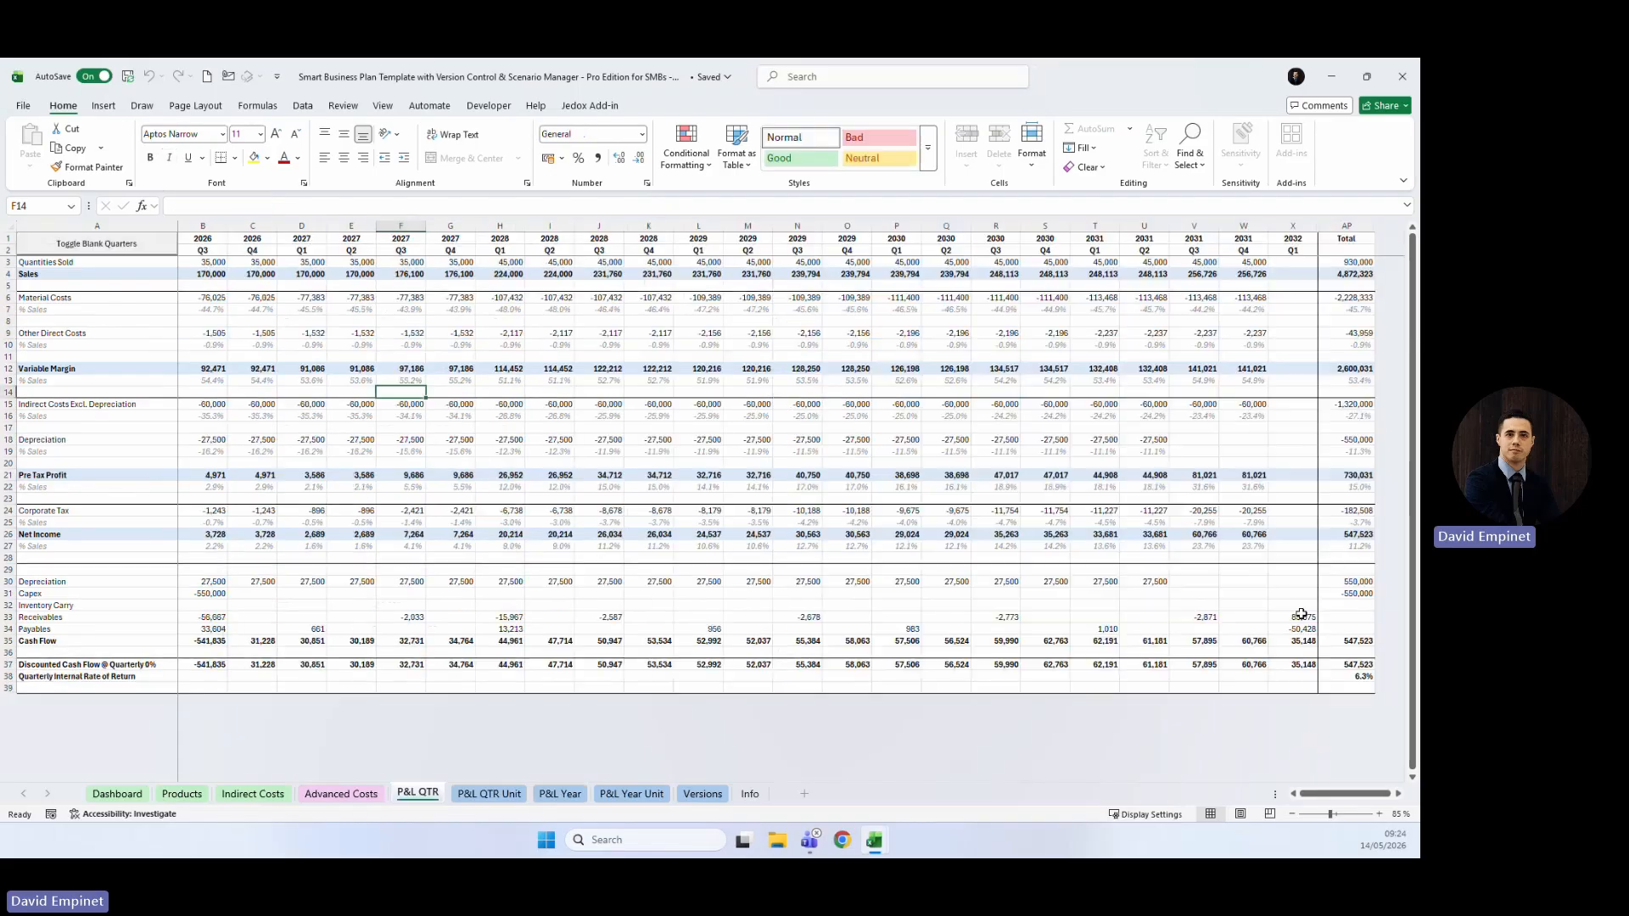
pyautogui.click(566, 793)
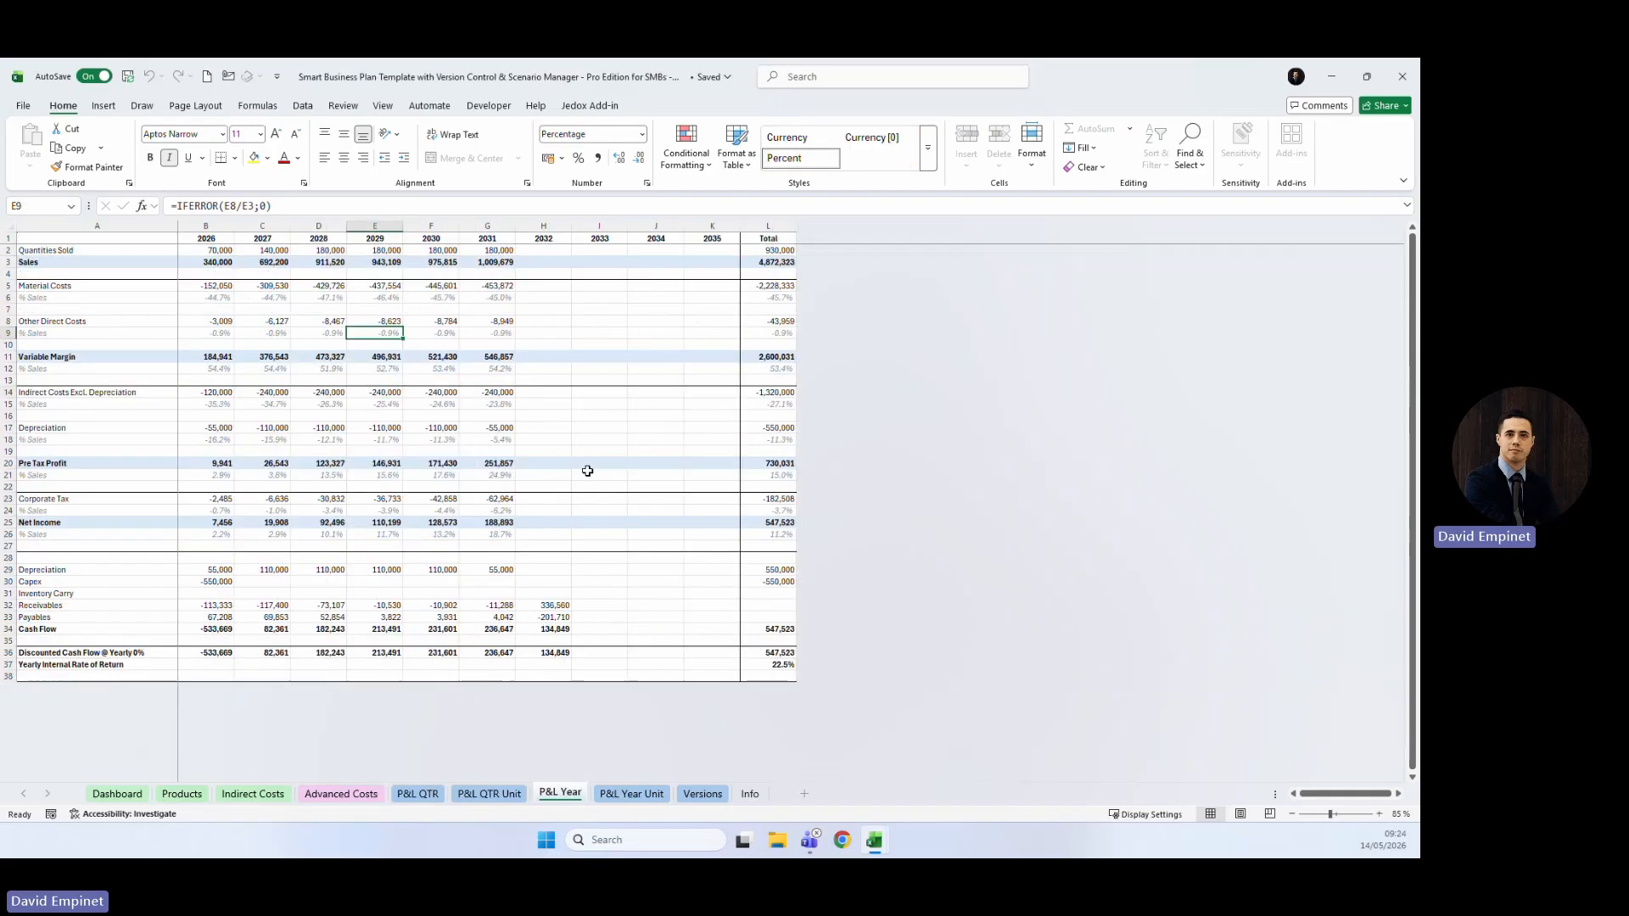
pyautogui.click(632, 794)
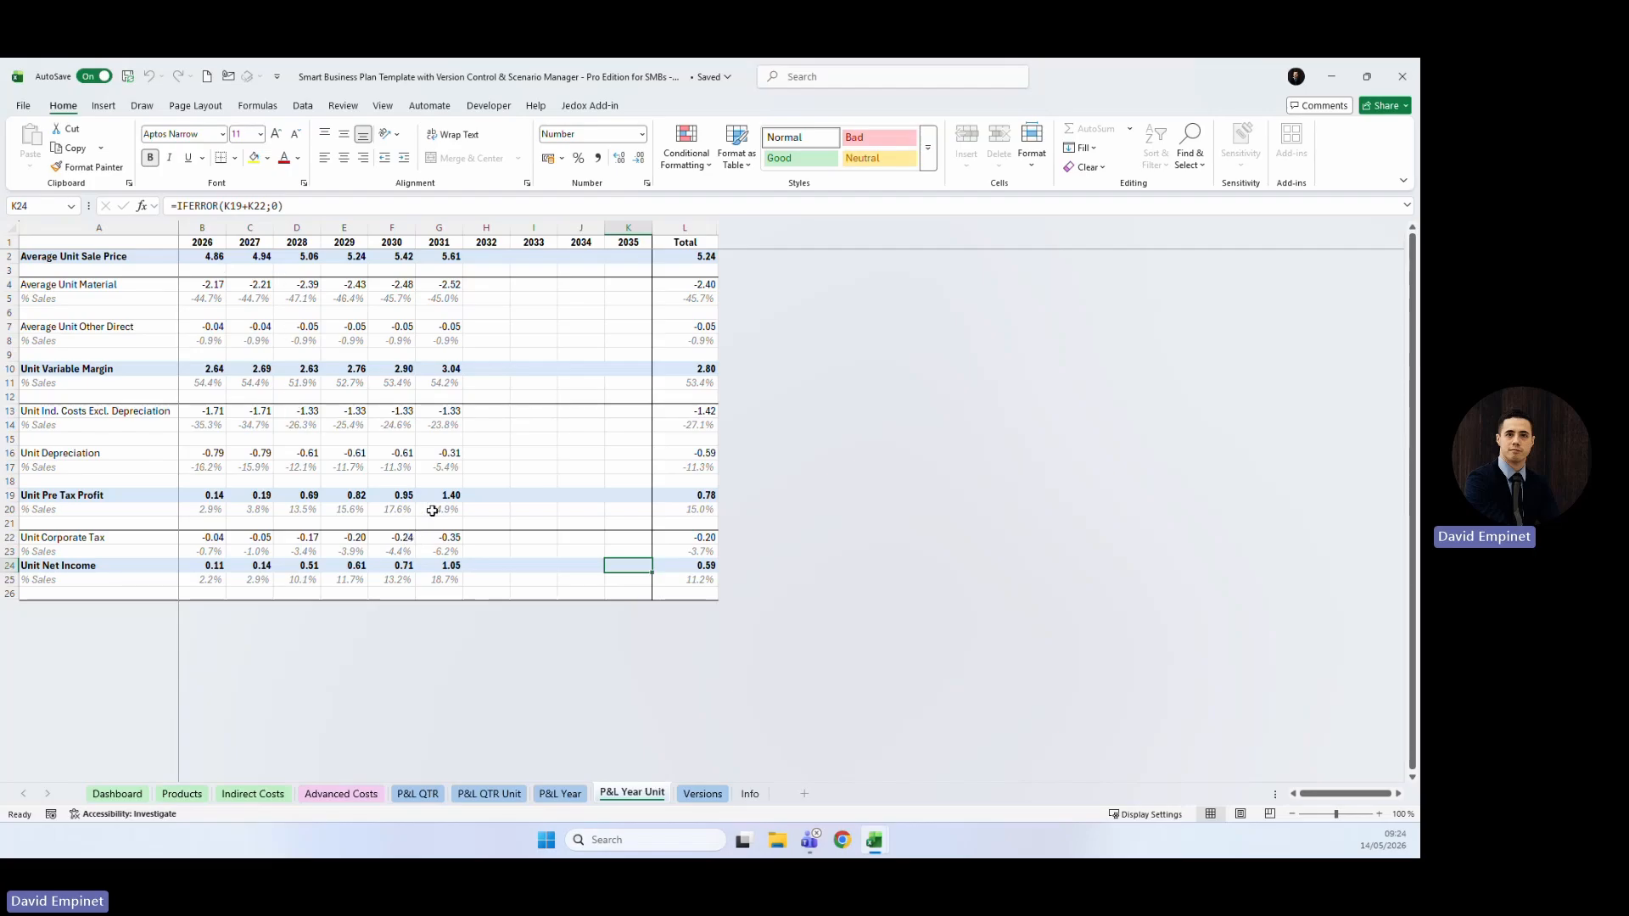
# Examine the quarterly P&L rows from Net Income down to Cash Flow, including Depreciation, Capex, Inventory Carry, Receivables and Payables.
pyautogui.click(407, 795)
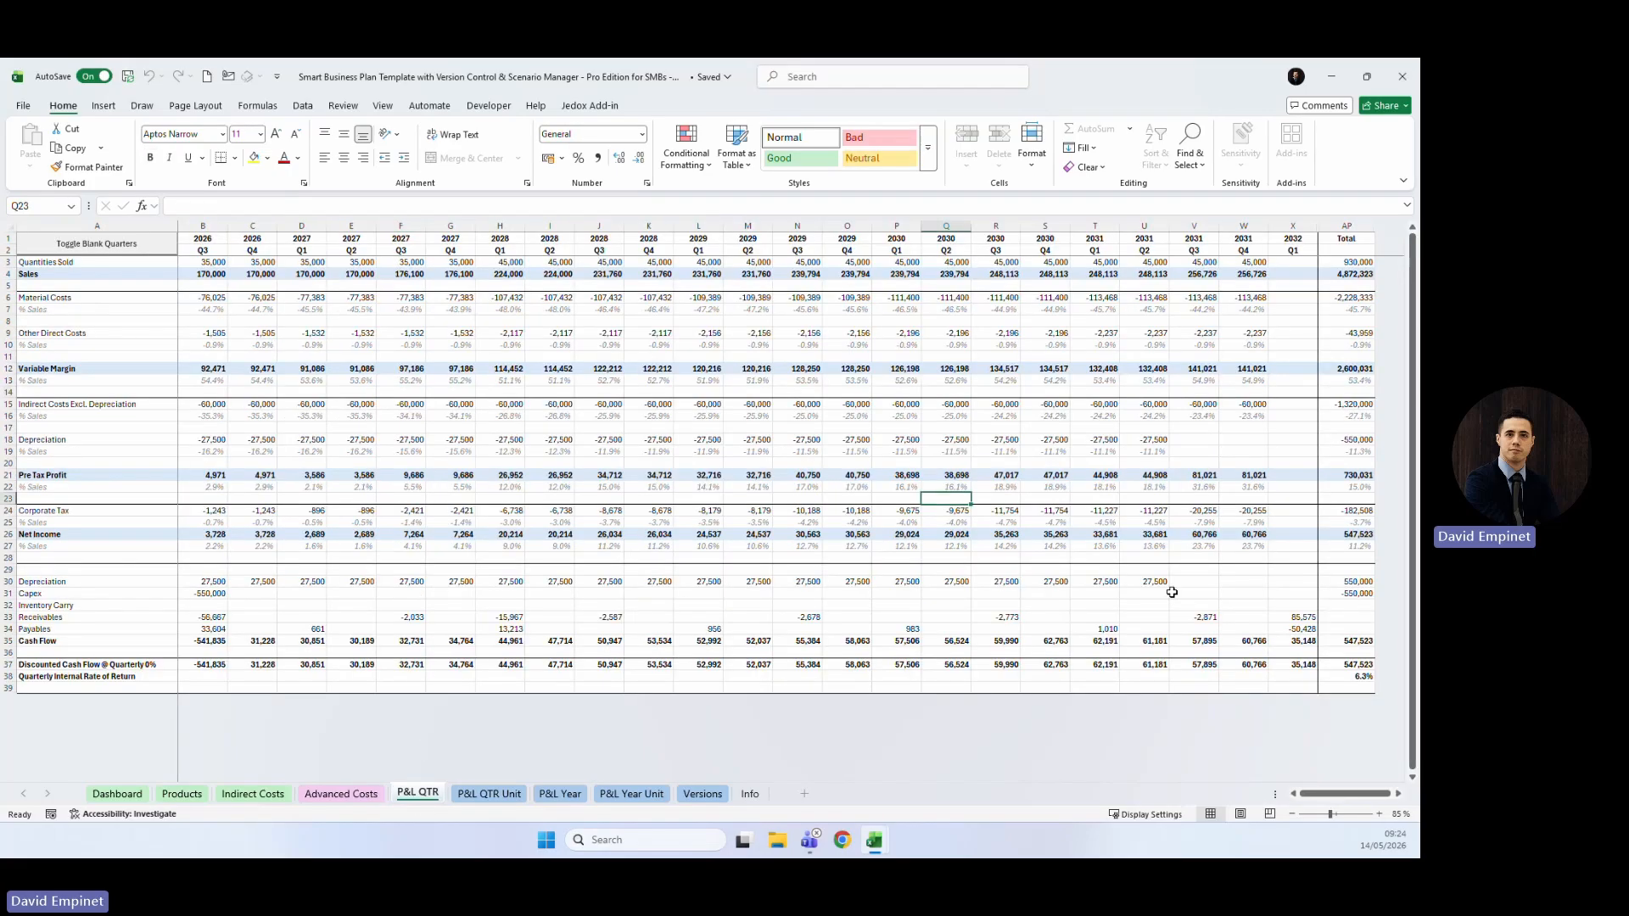
pyautogui.moveTo(1347, 558); pyautogui.dragTo(157, 532)
pyautogui.click(418, 507)
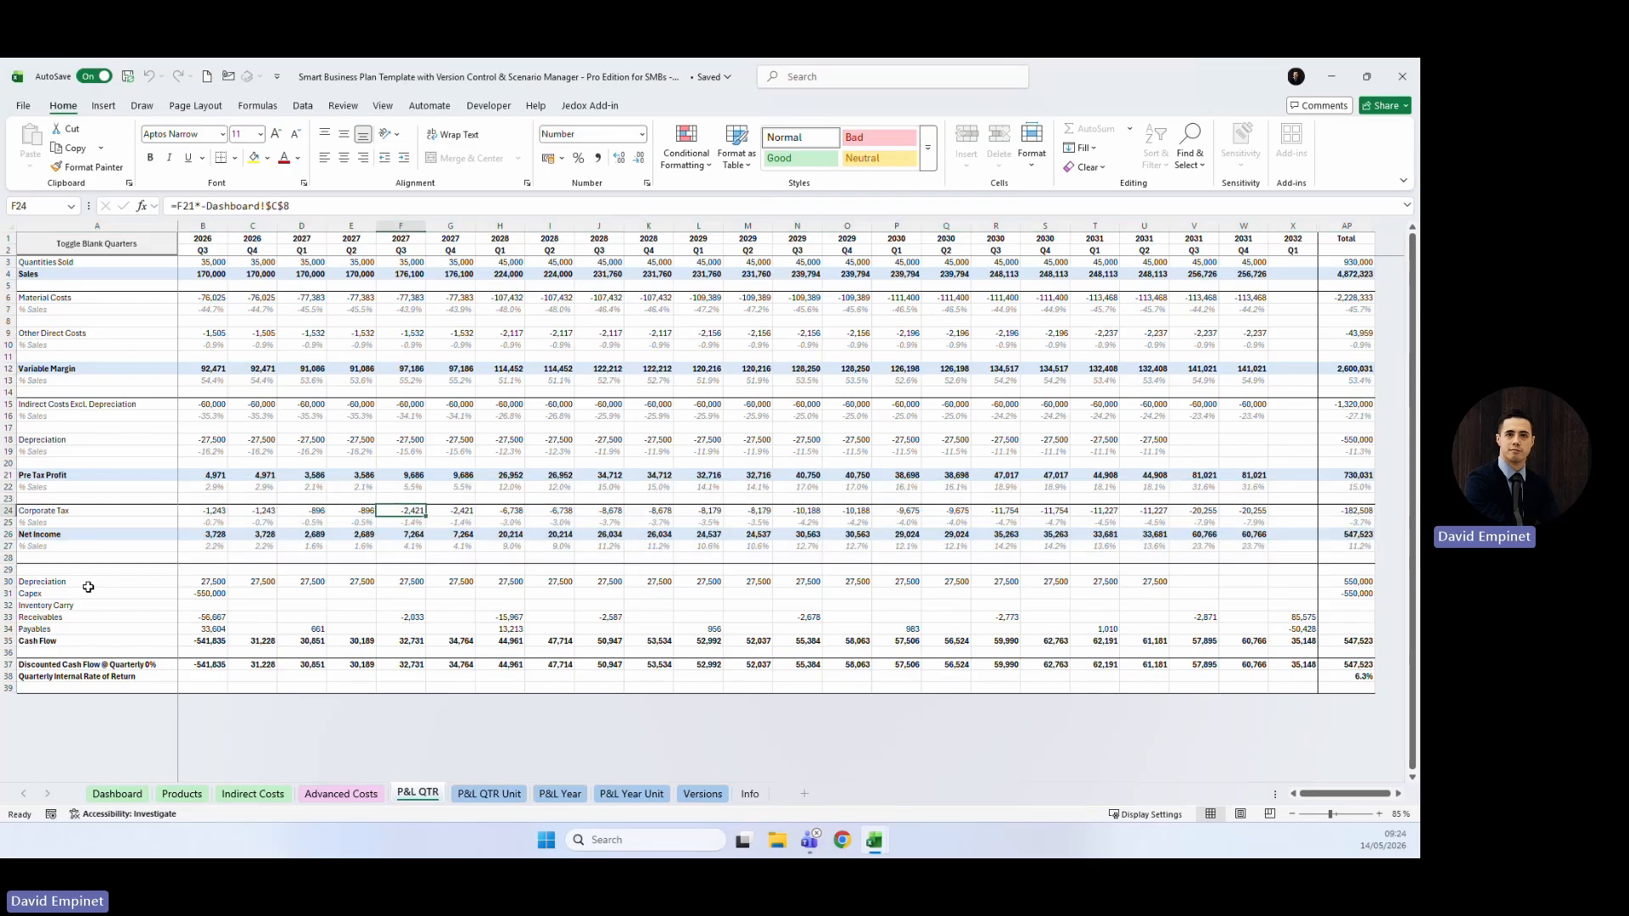
pyautogui.click(256, 607)
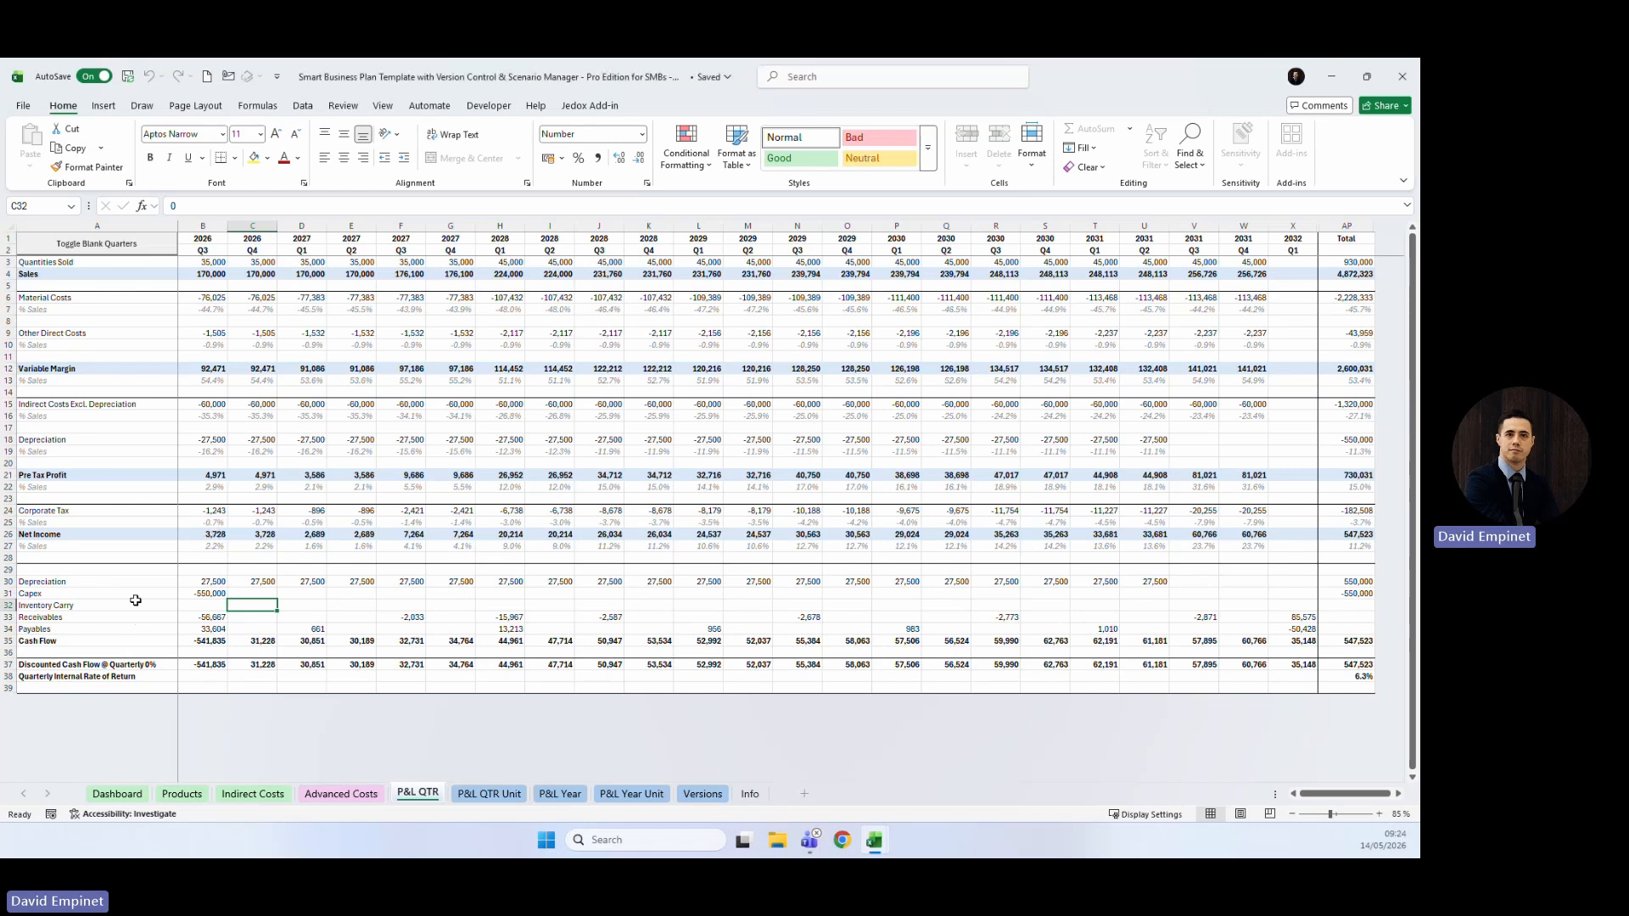
pyautogui.click(501, 629)
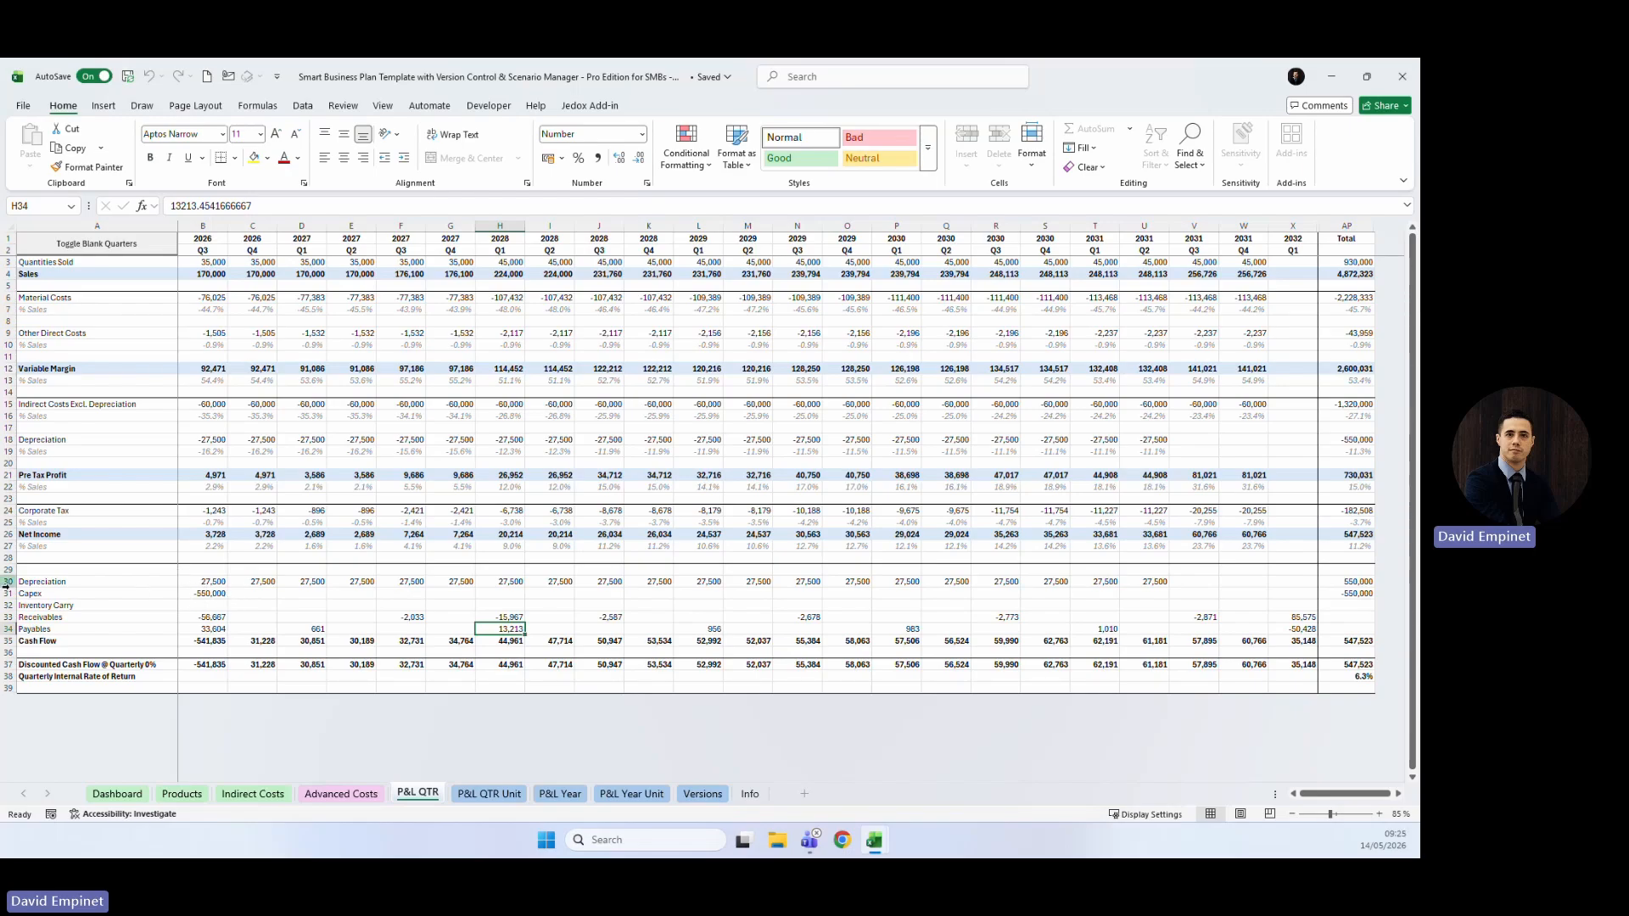
pyautogui.click(209, 585)
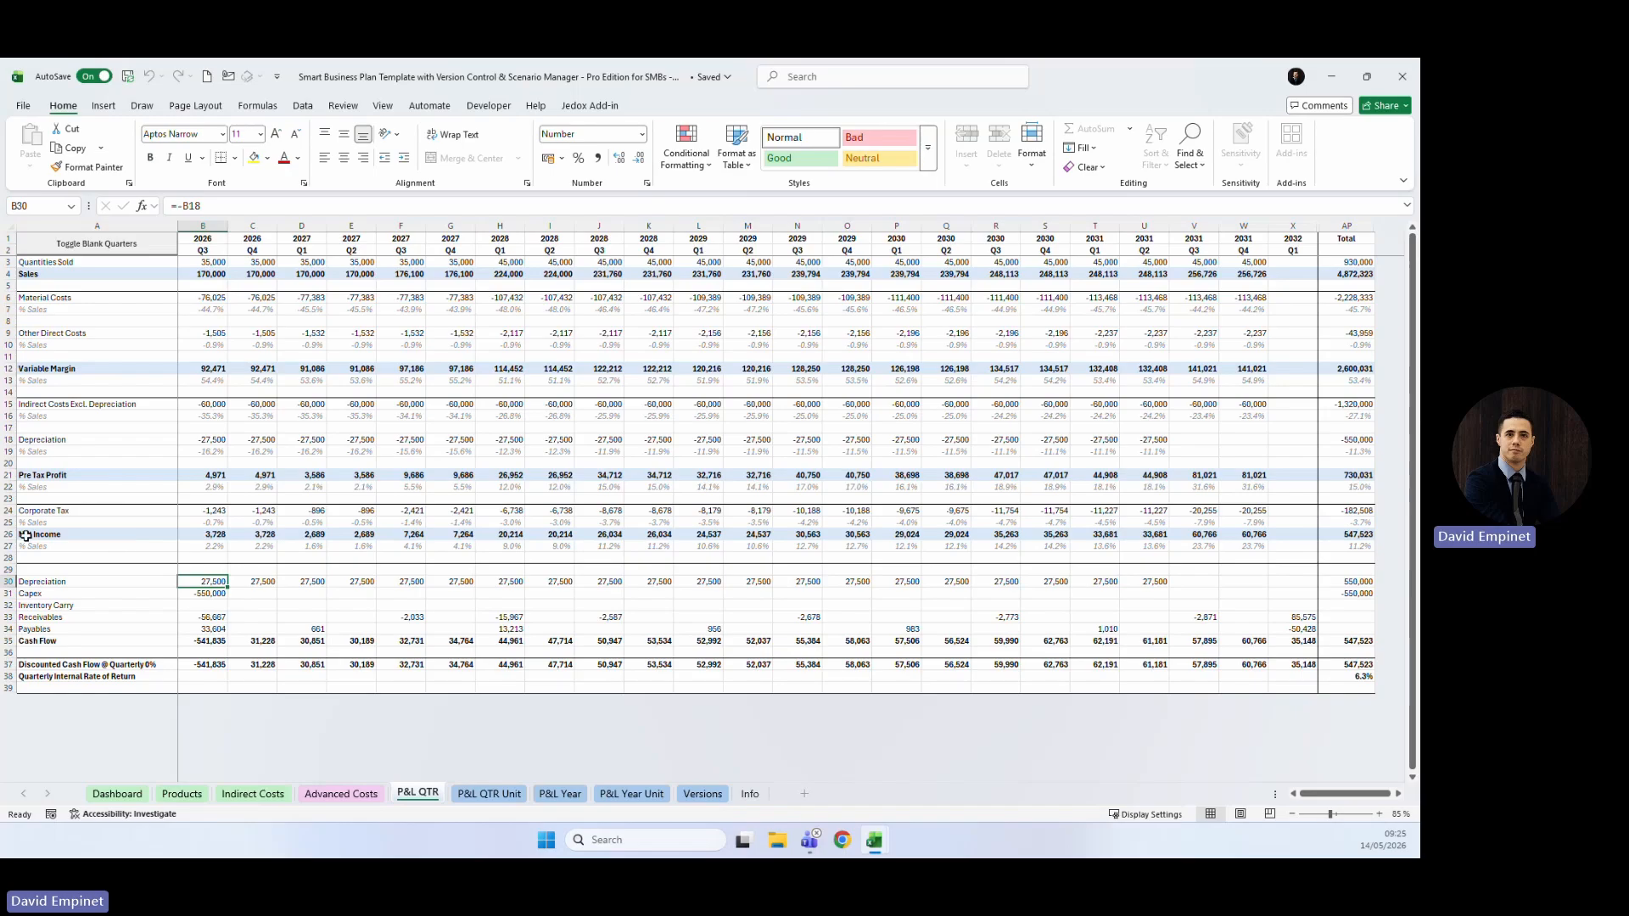
pyautogui.click(95, 632)
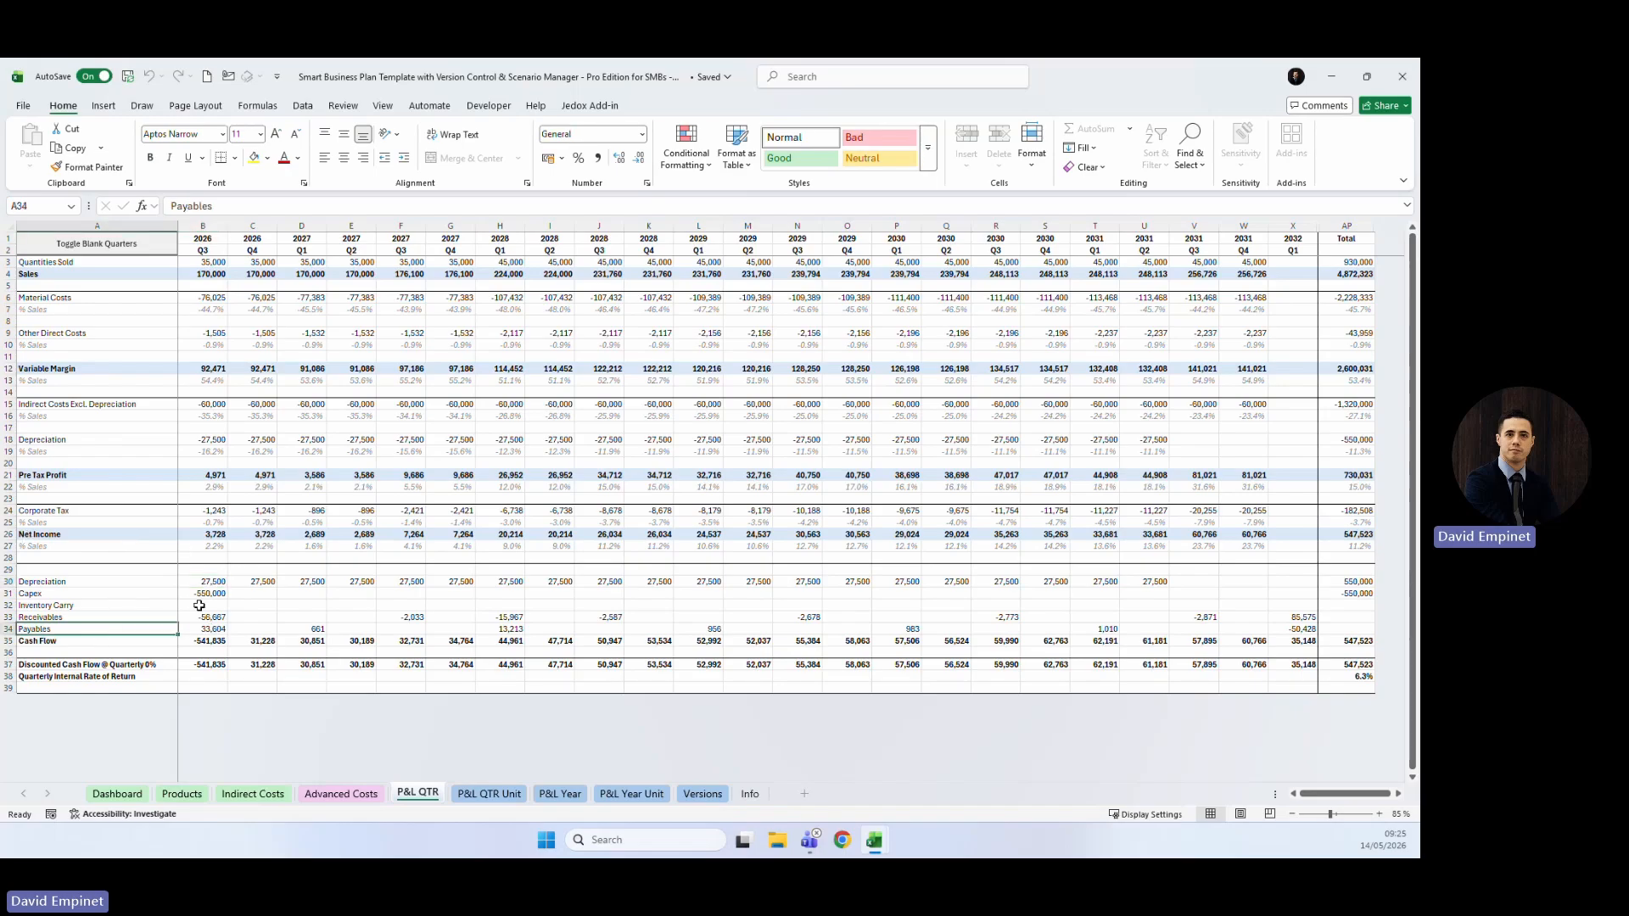
# Trace the 2026 Q3 Cash Flow formula in the quarterly P&L back through Net Income, Corporate Tax and the Depreciation add-back.
pyautogui.click(204, 642)
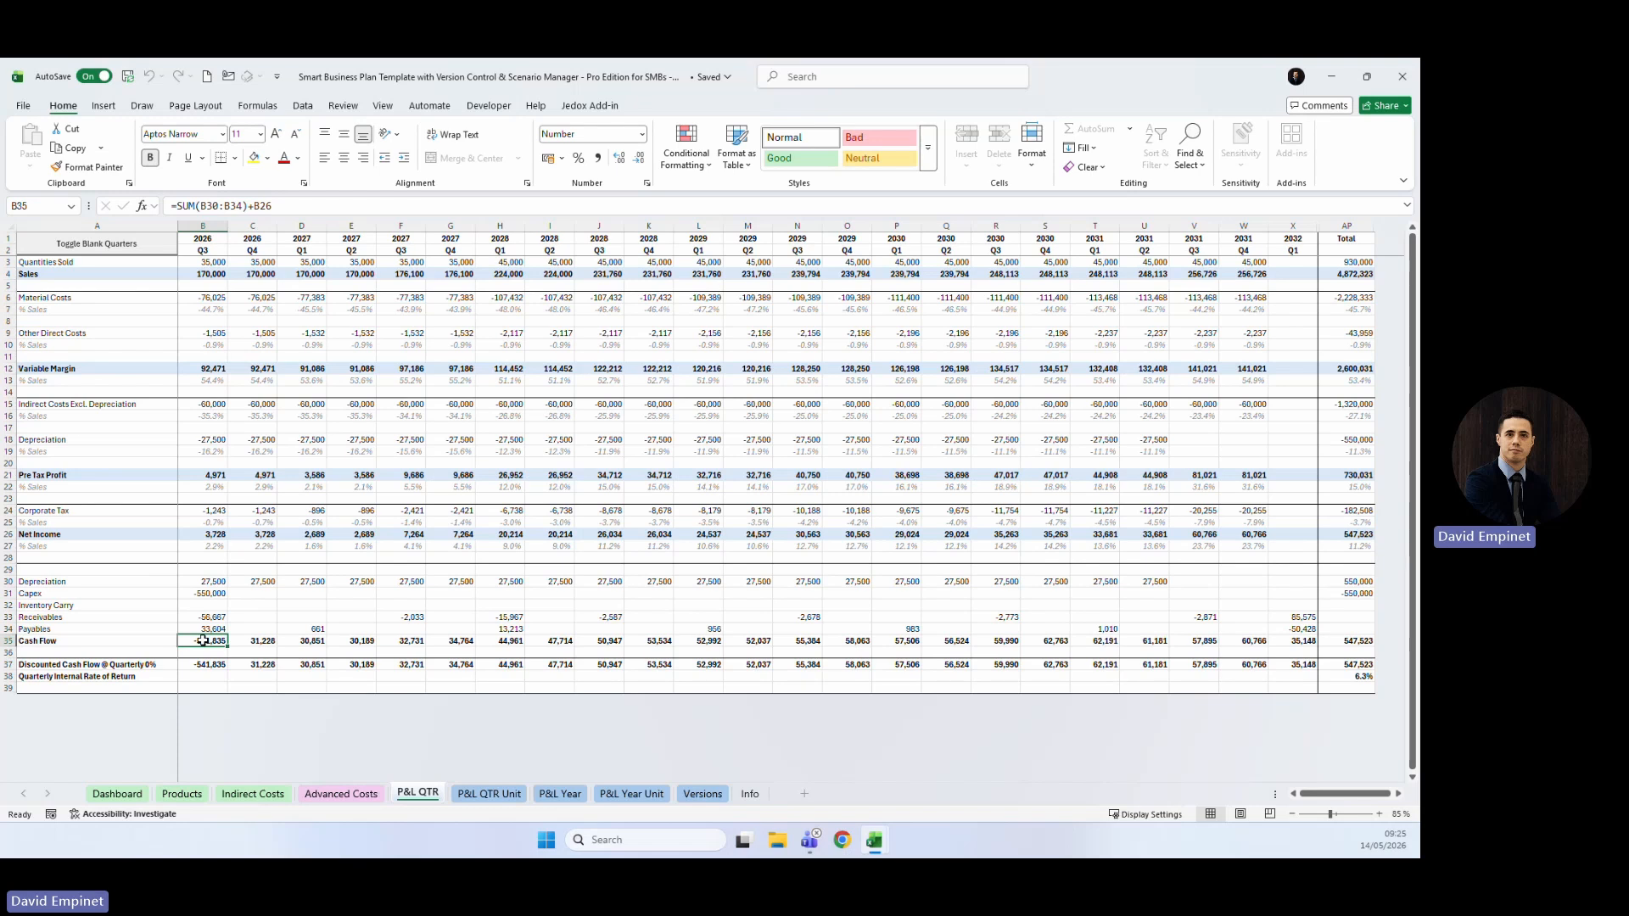
pyautogui.moveTo(203, 534); pyautogui.dragTo(222, 547)
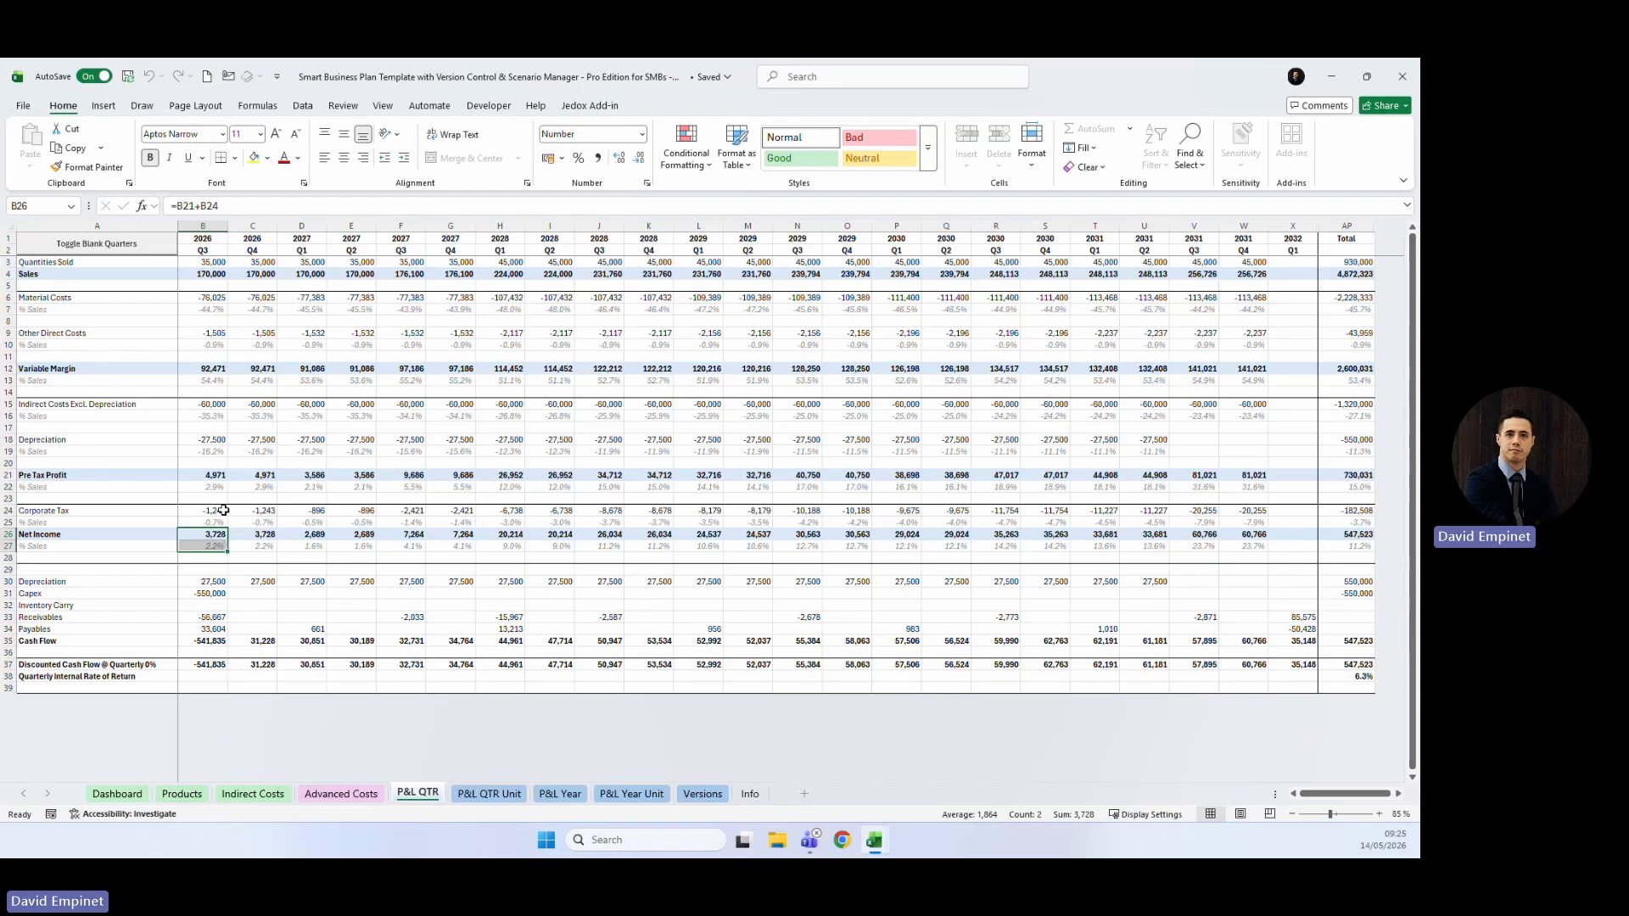
pyautogui.click(223, 510)
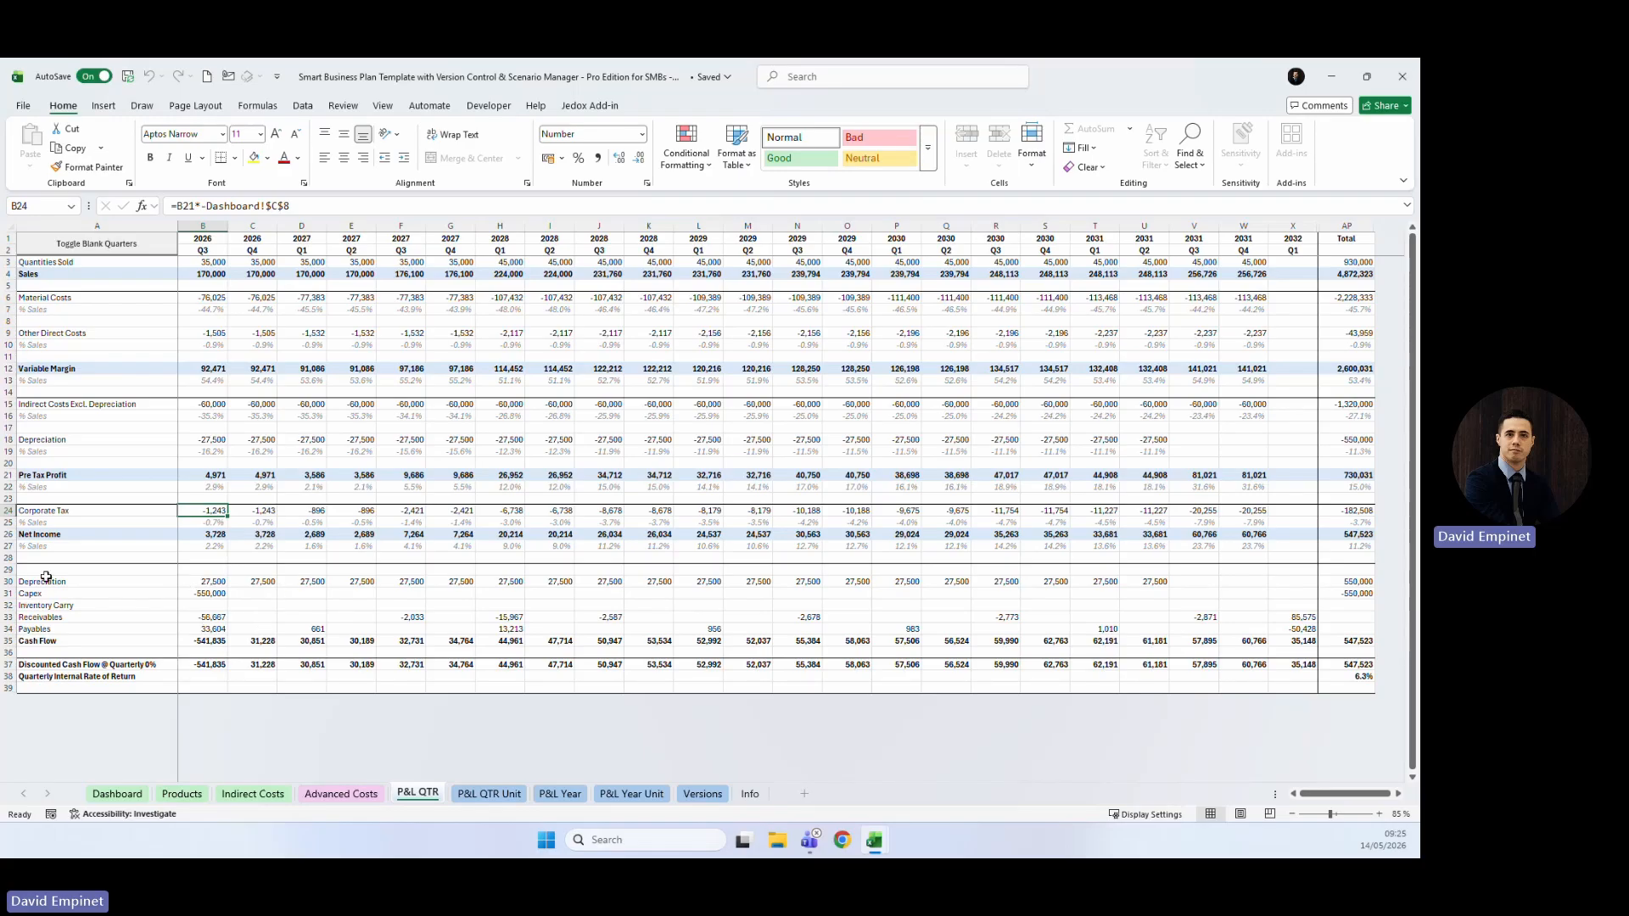
pyautogui.click(8, 581)
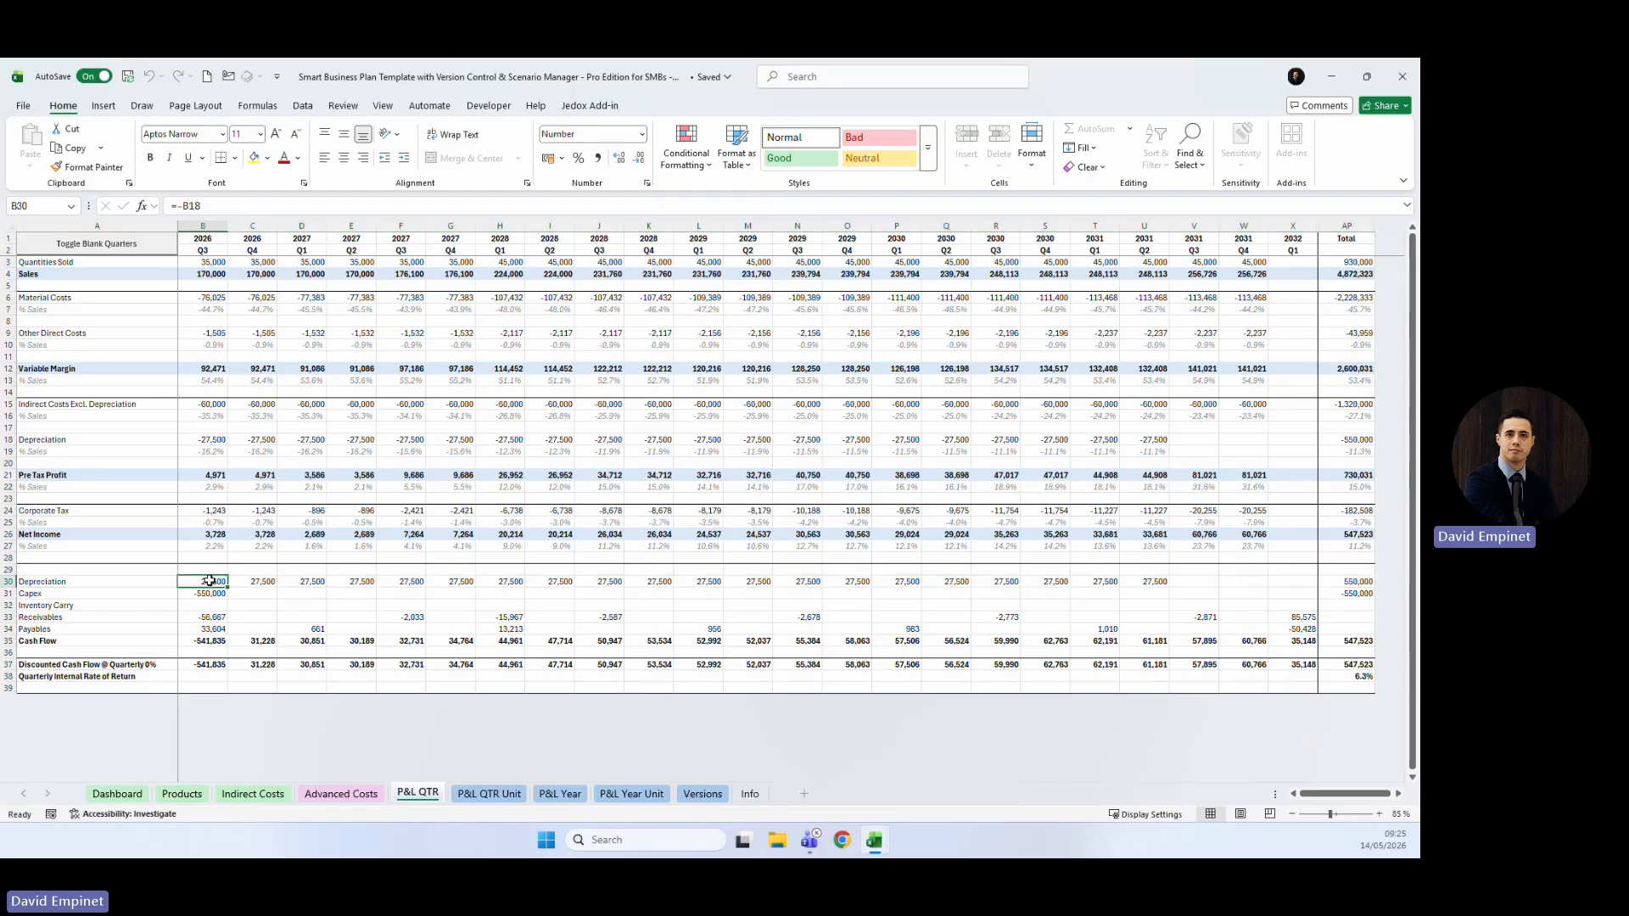
pyautogui.click(210, 581)
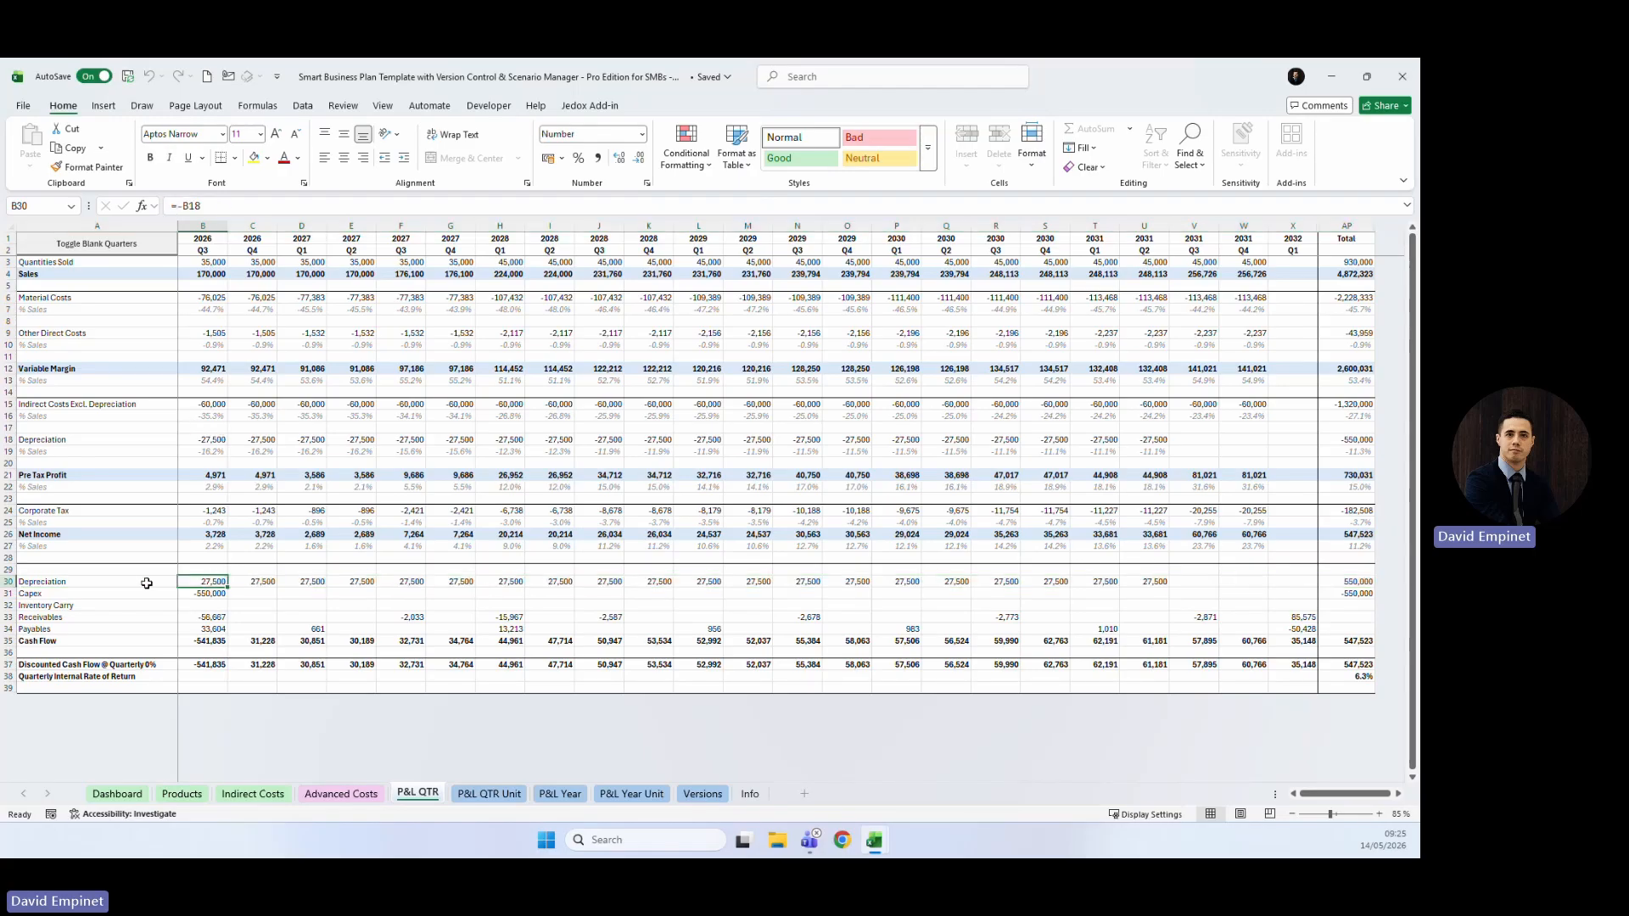
pyautogui.click(8, 535)
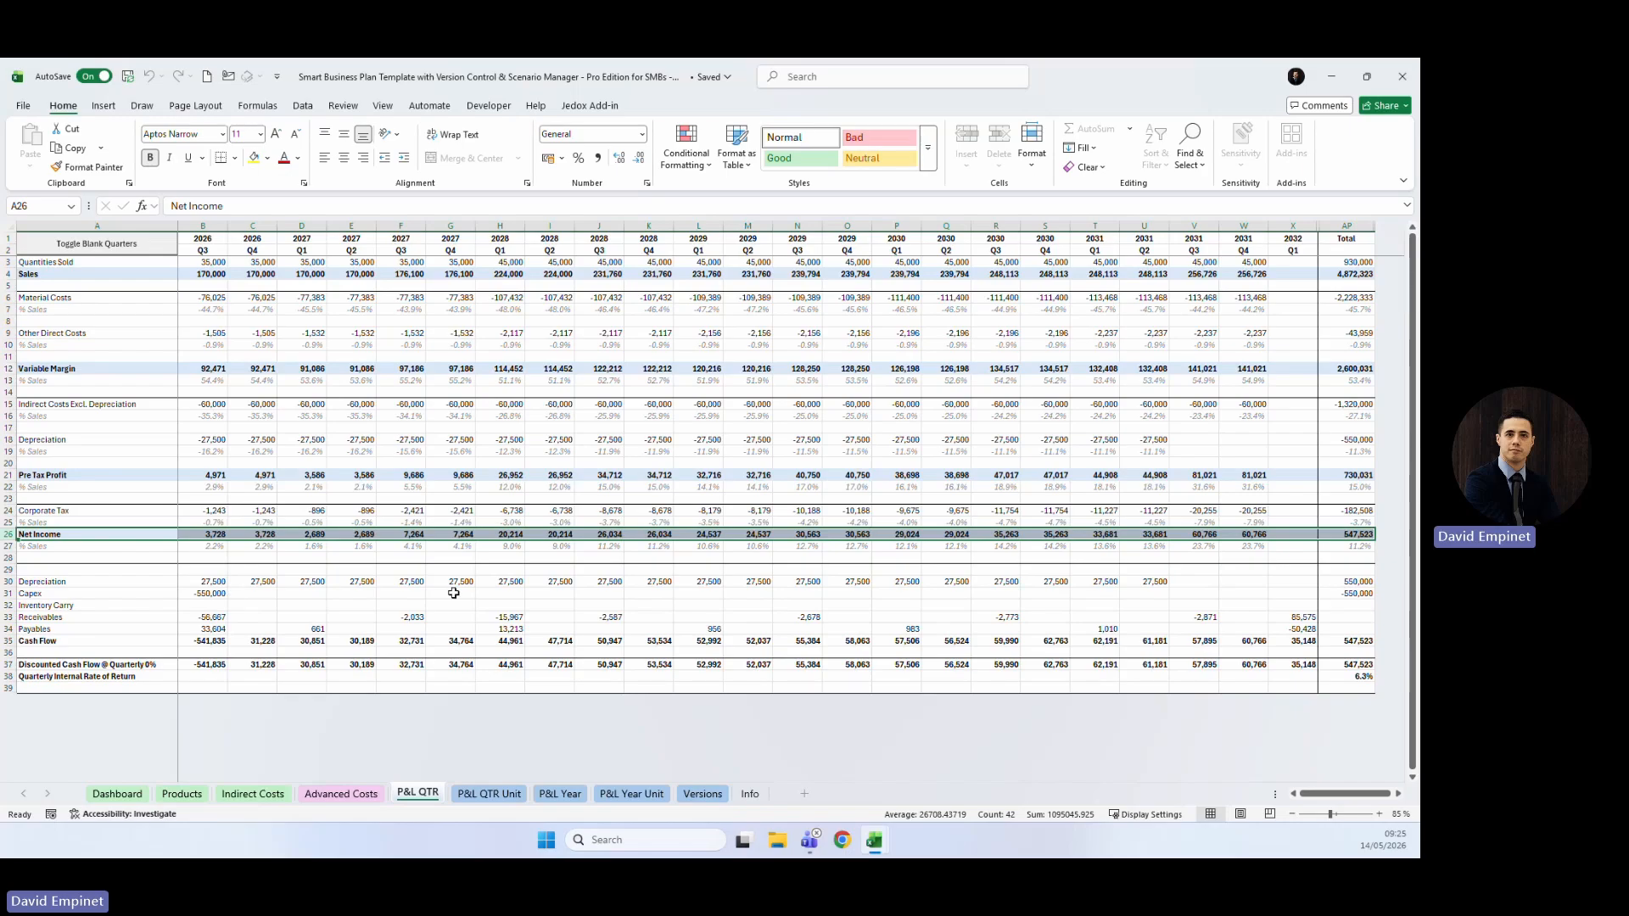
# Compare the quarterly Depreciation add-back and its total with the 2026 Q3 Capex in the cash flow section.
pyautogui.click(223, 583)
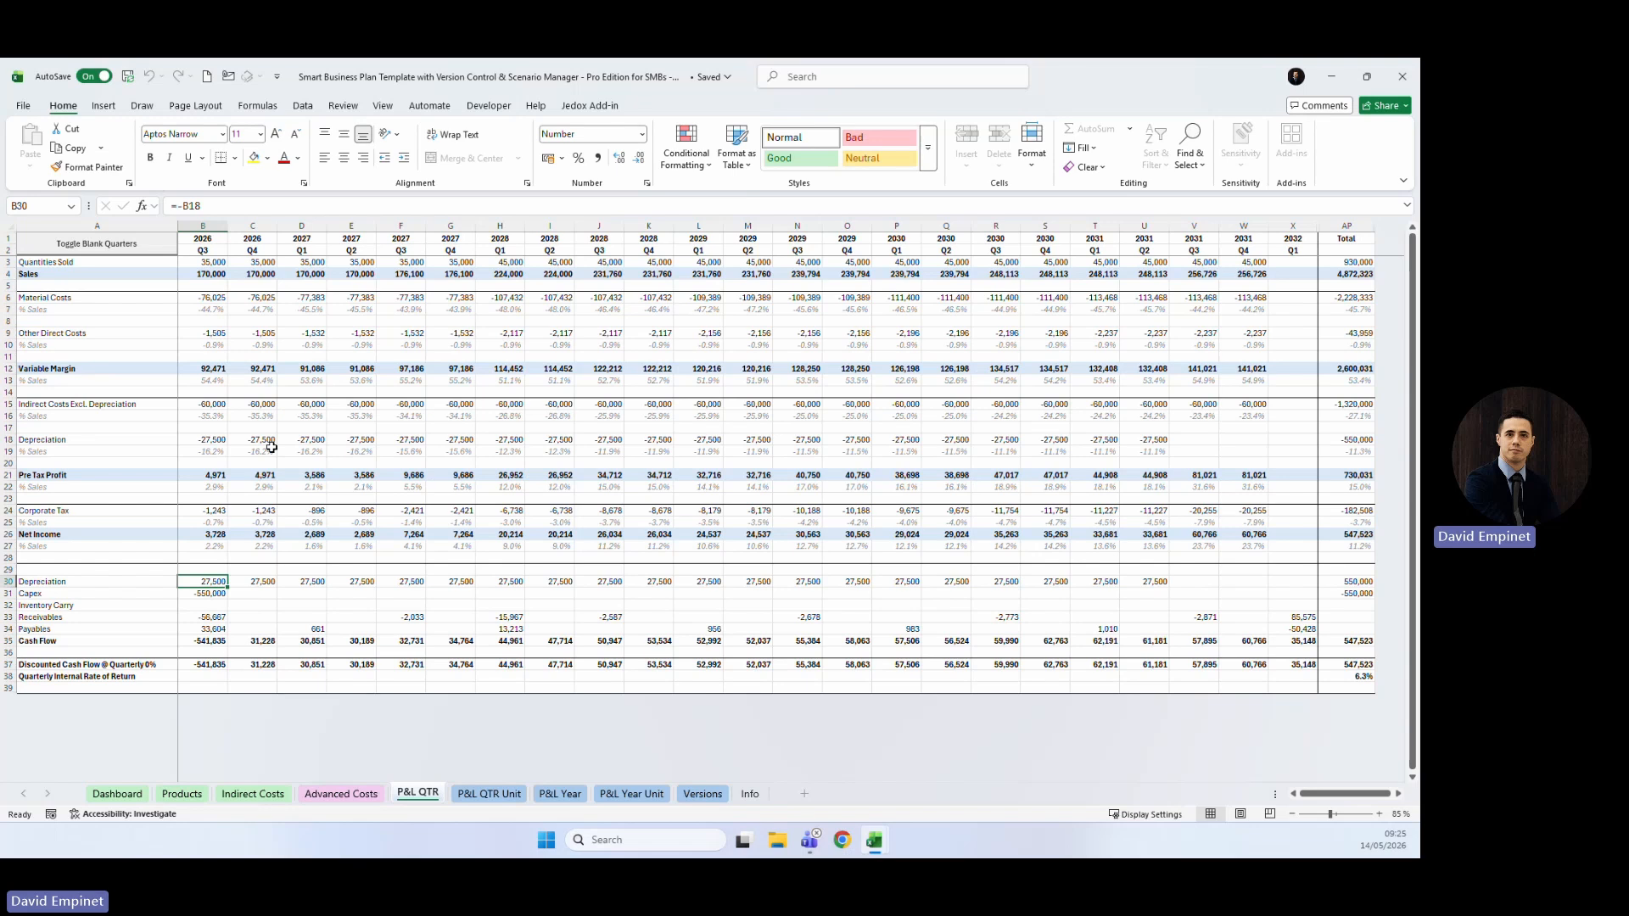
pyautogui.click(201, 595)
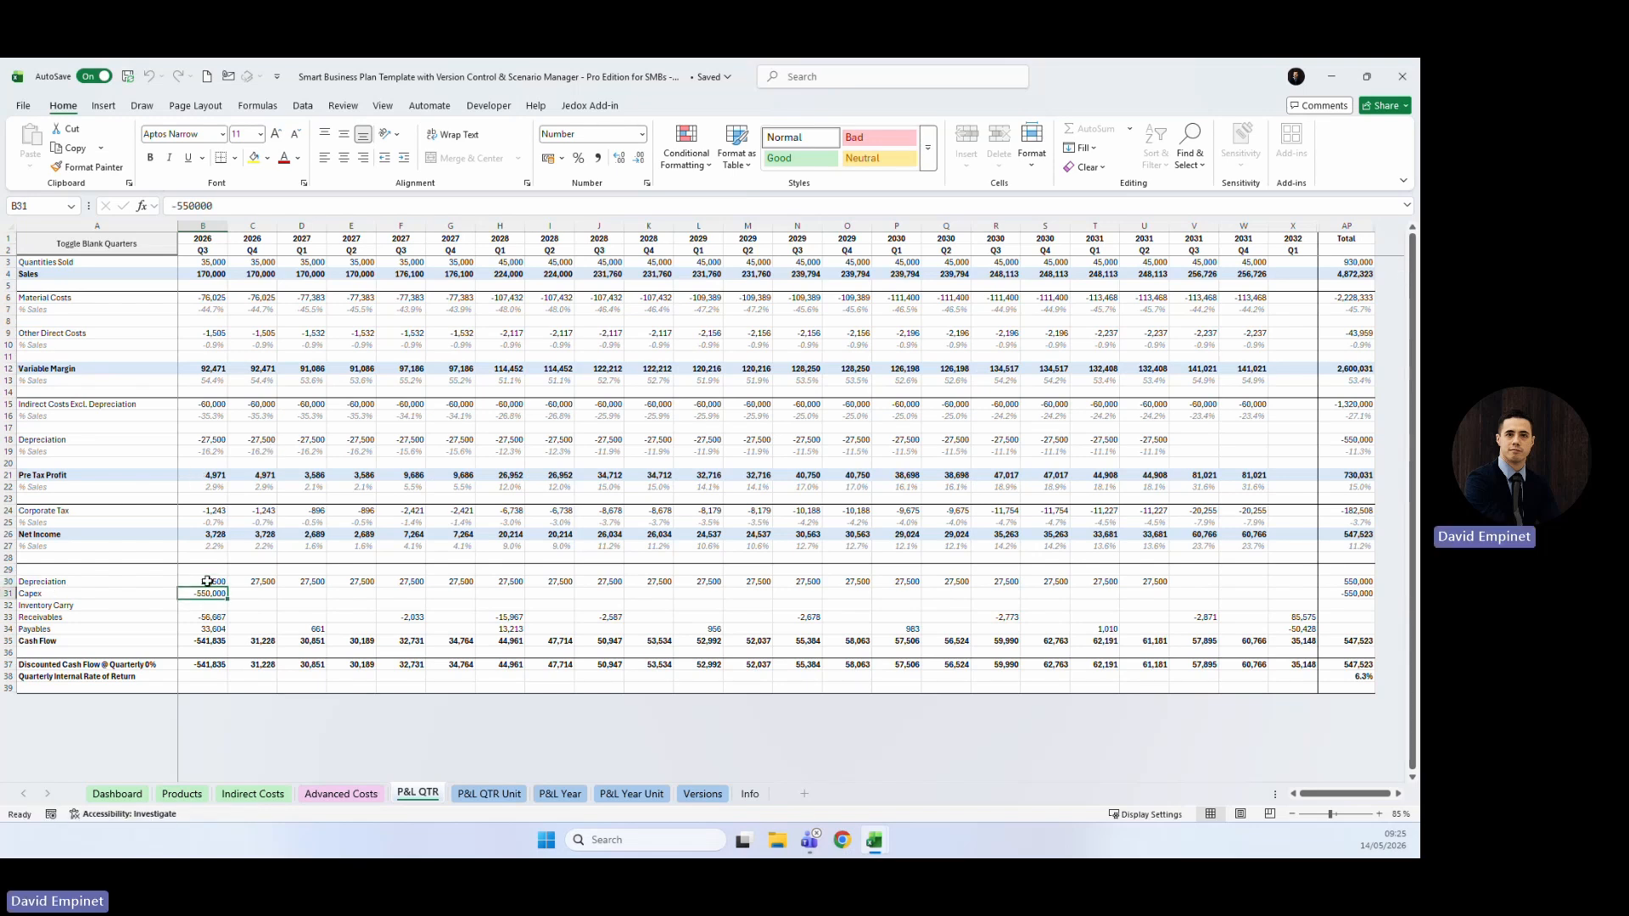
pyautogui.click(1348, 582)
pyautogui.moveTo(1158, 582); pyautogui.dragTo(195, 588)
pyautogui.click(212, 594)
# Check the Inventory Carry row in the quarterly P&L and set Inventory Carry on the Dashboard to 10 days.
pyautogui.click(10, 606)
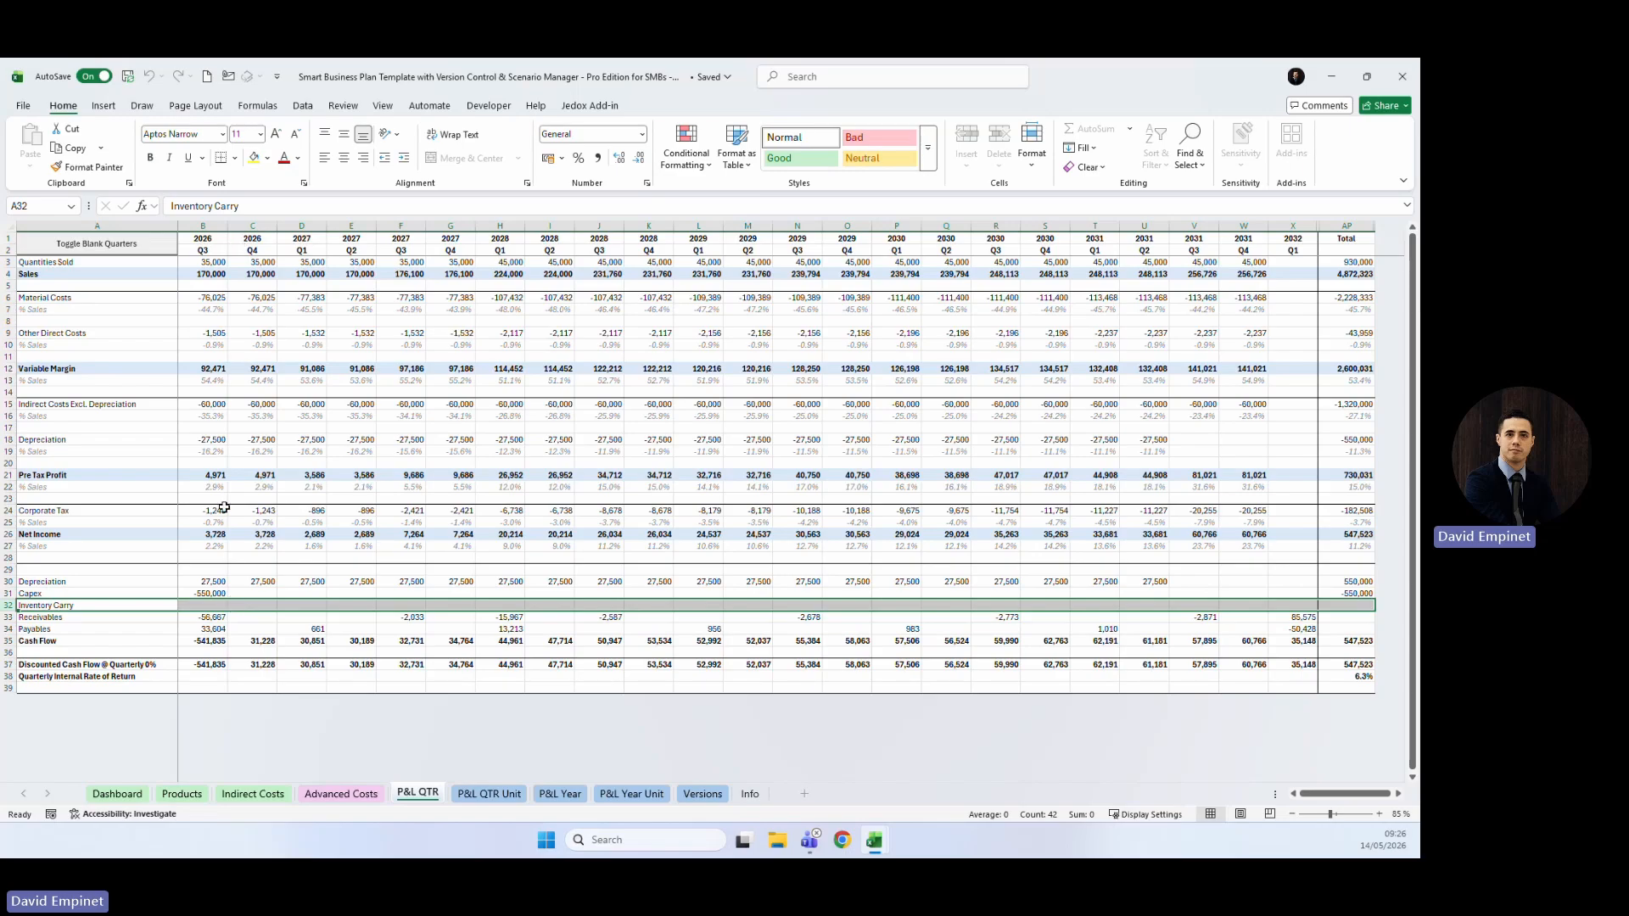
pyautogui.click(117, 793)
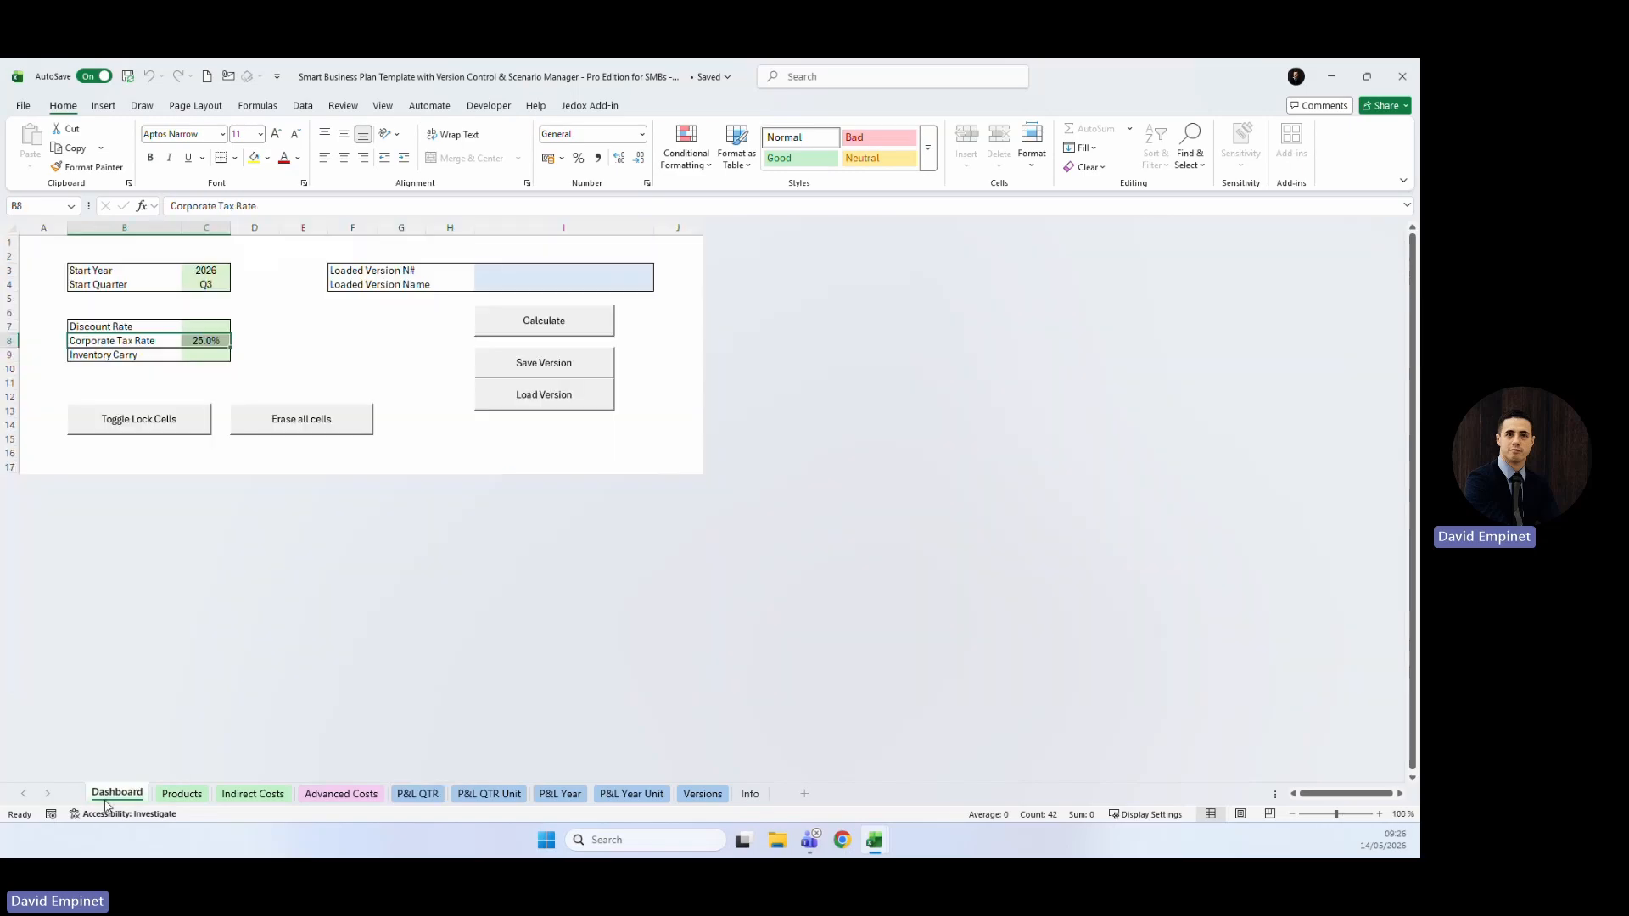
pyautogui.click(212, 353)
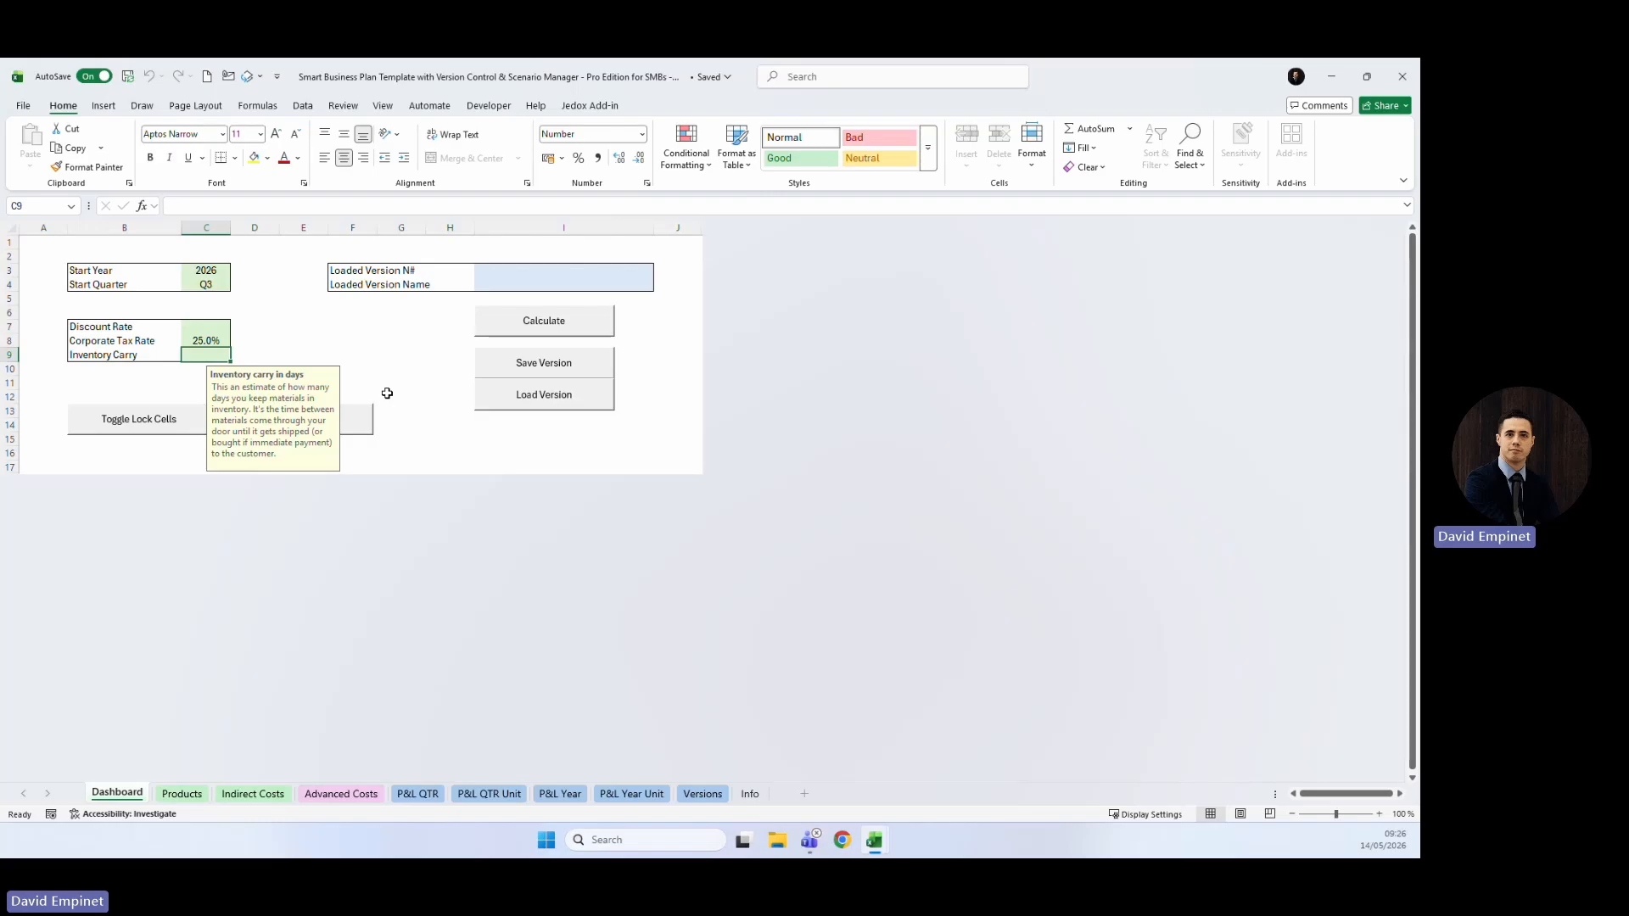
pyautogui.write('10')
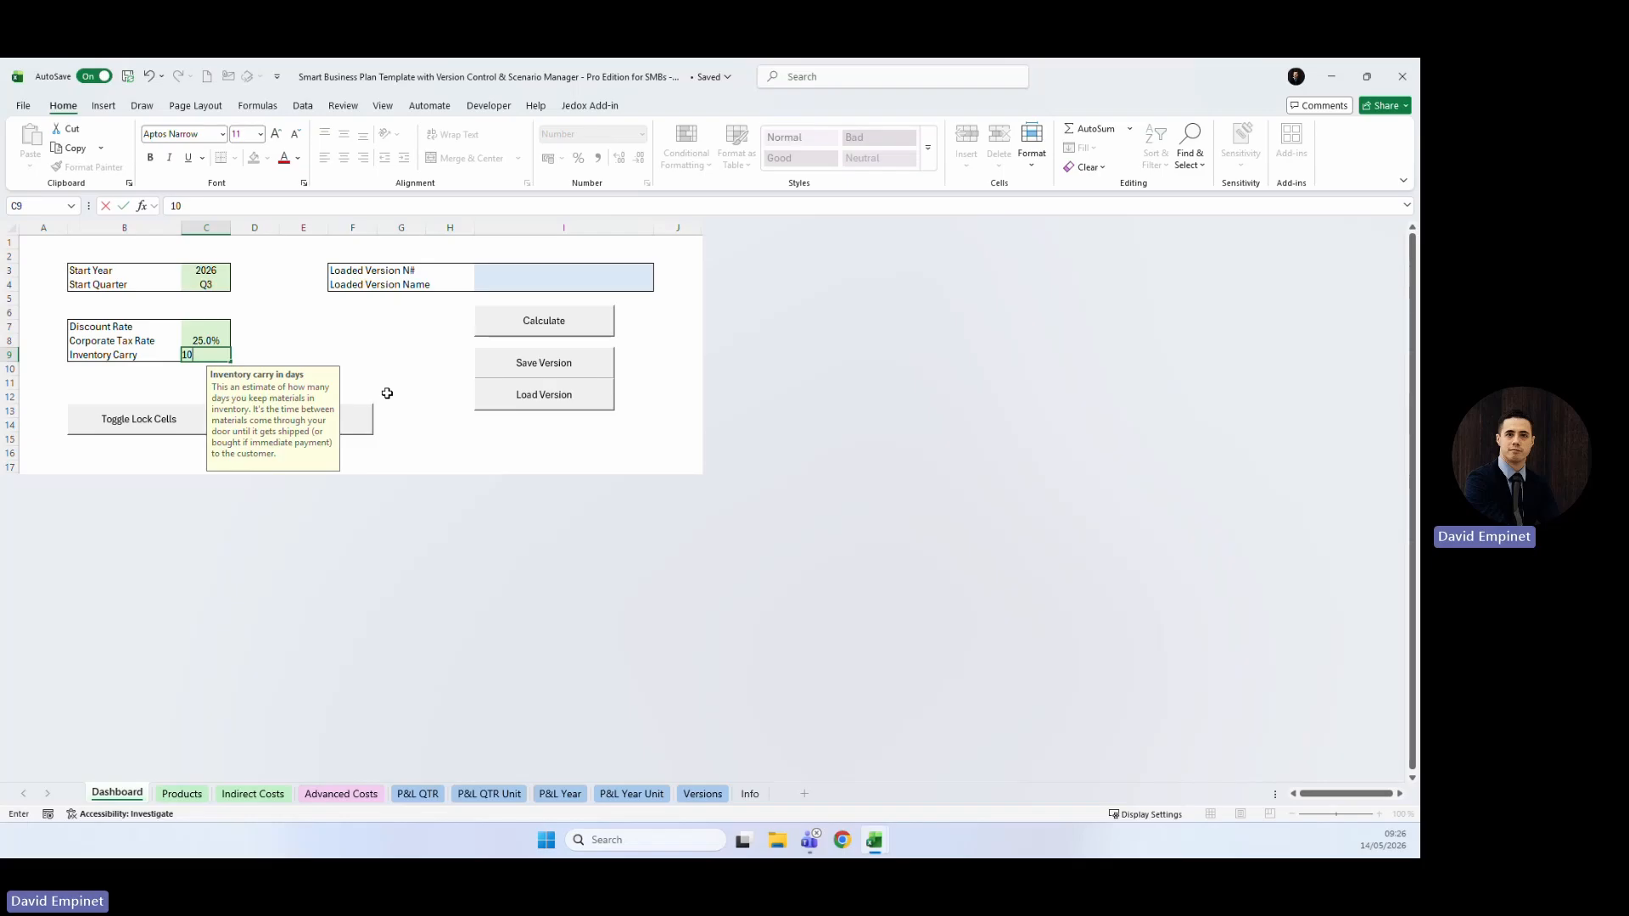
pyautogui.hotkey('ctrl', 'Return')
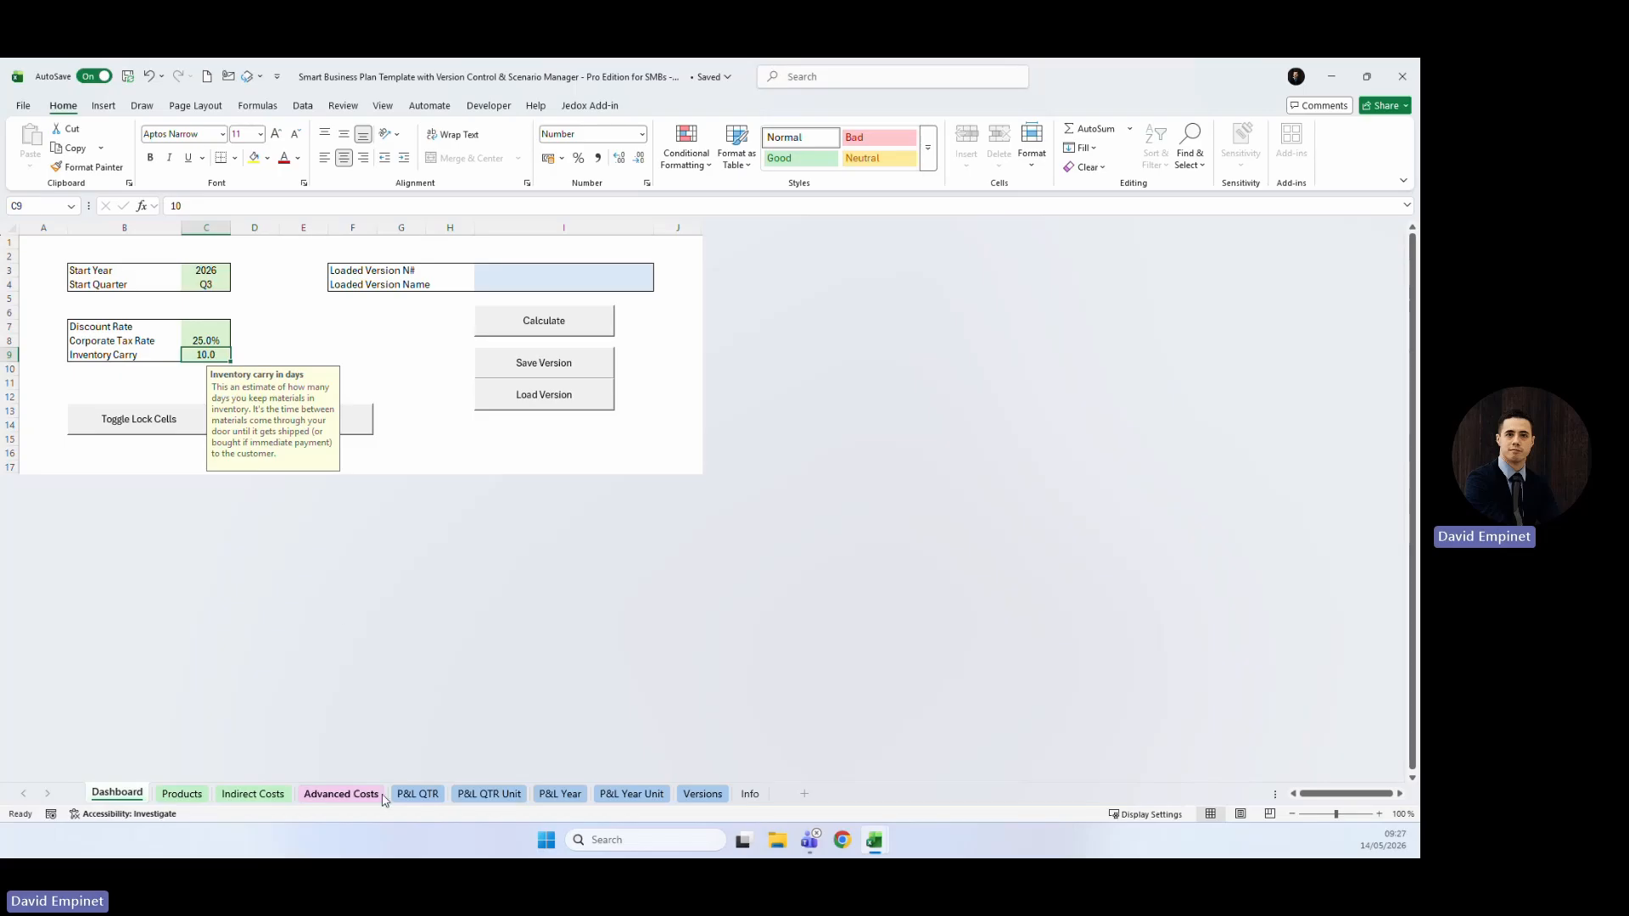
# Recalculate the business plan from the Dashboard with the inventory carry applied.
pyautogui.click(414, 795)
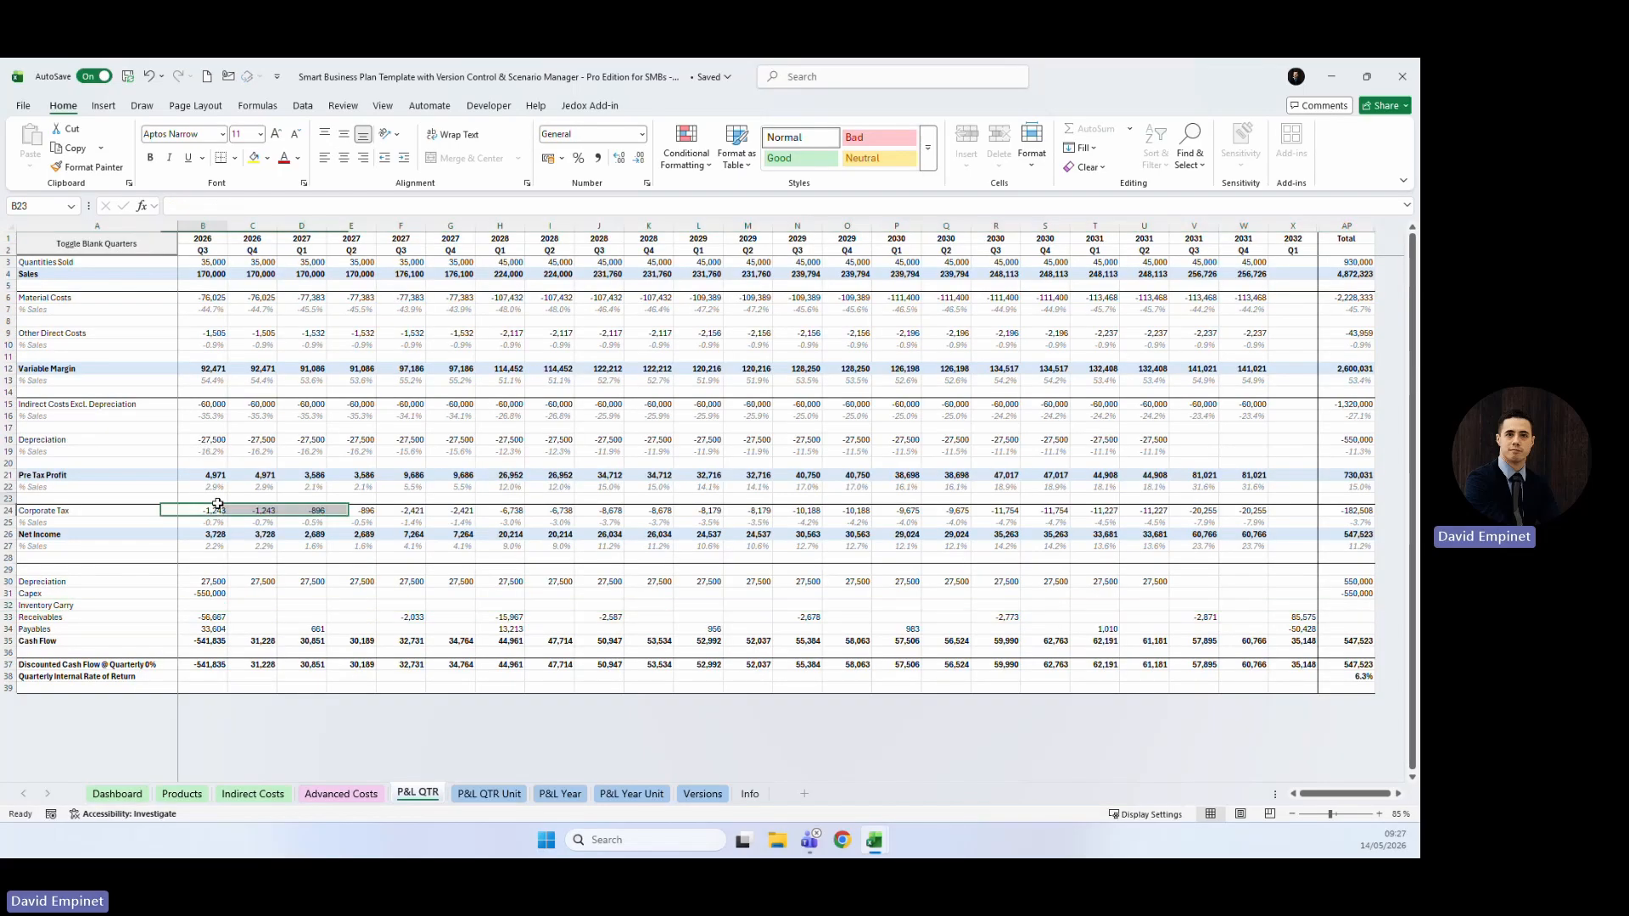
pyautogui.click(135, 793)
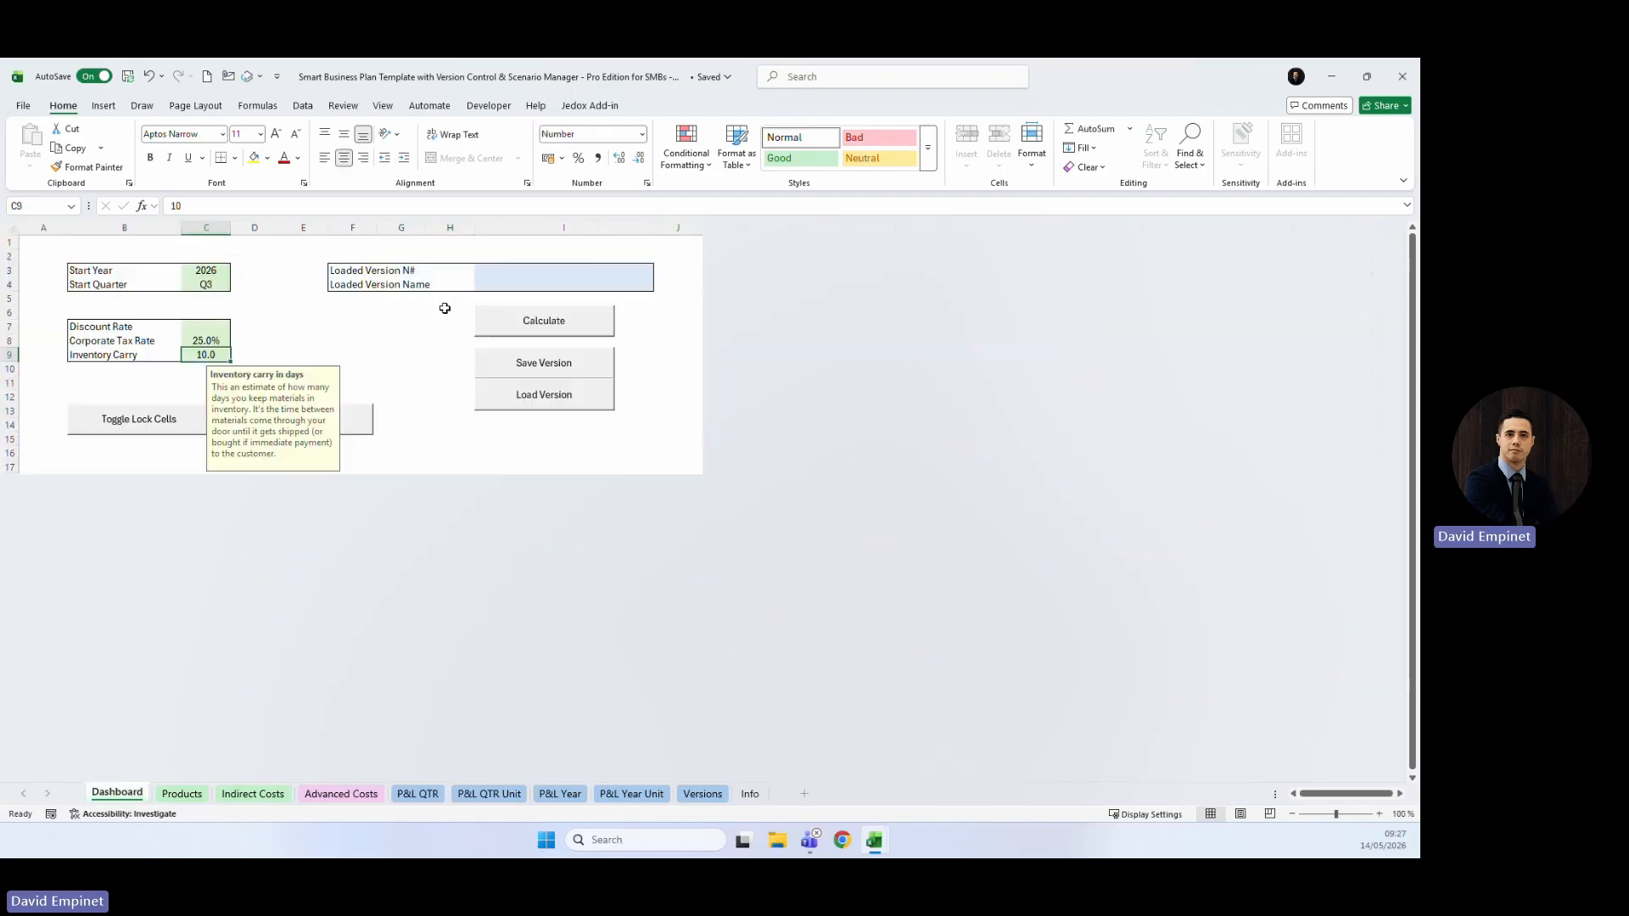
pyautogui.click(583, 323)
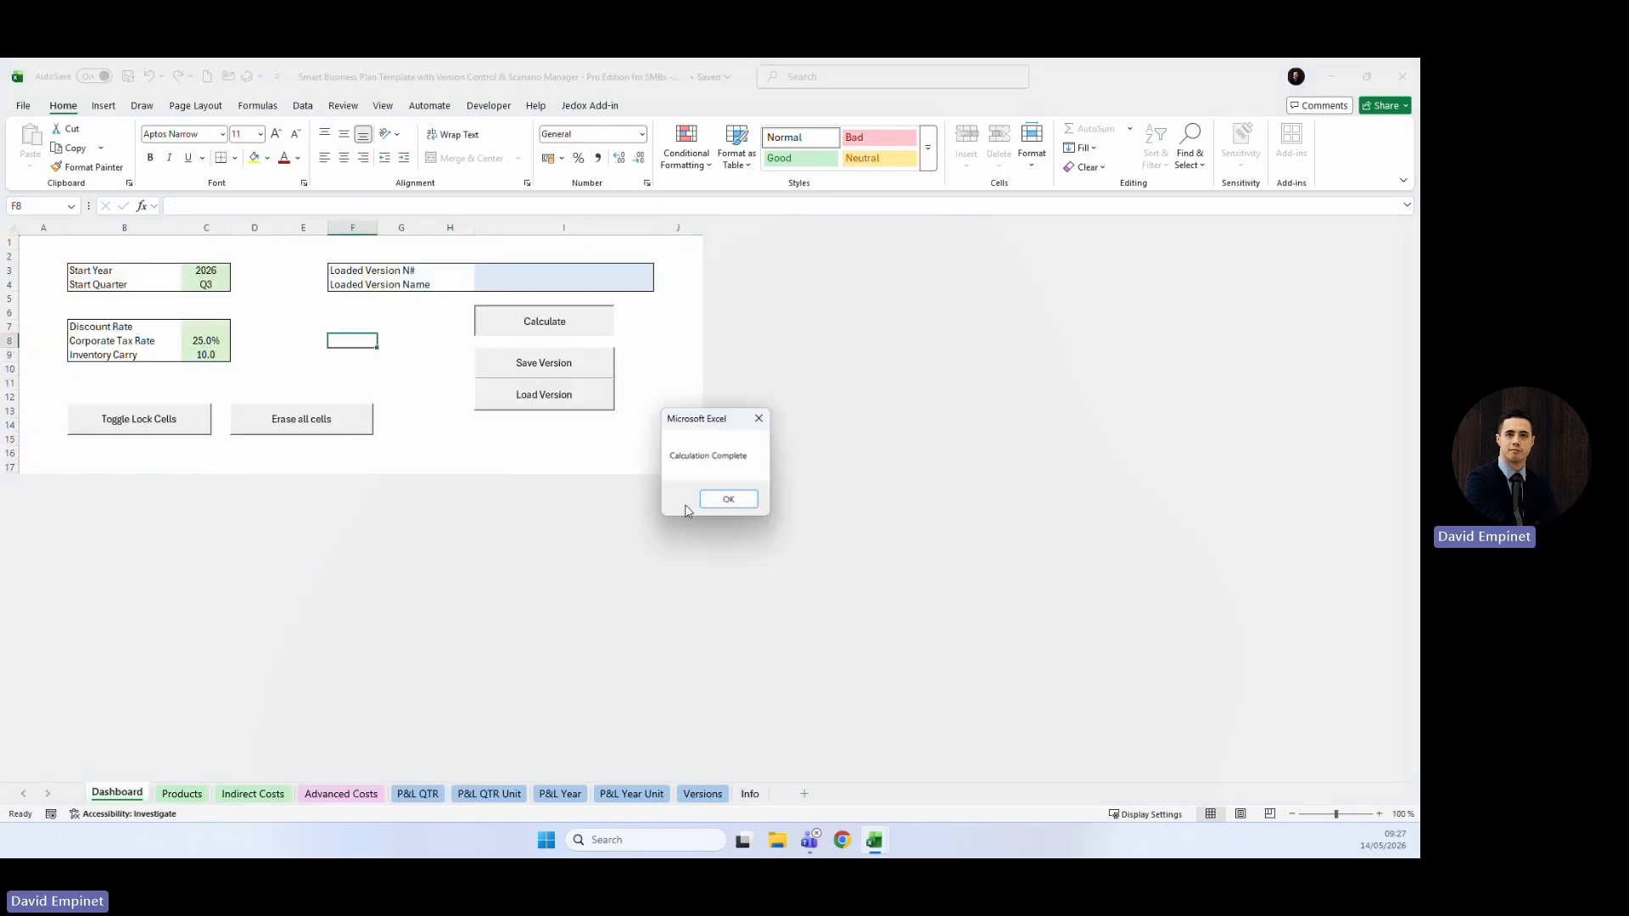
pyautogui.click(728, 501)
# Examine the Inventory Carry row across the quarters and the working capital totals in the quarterly P&L.
pyautogui.click(417, 793)
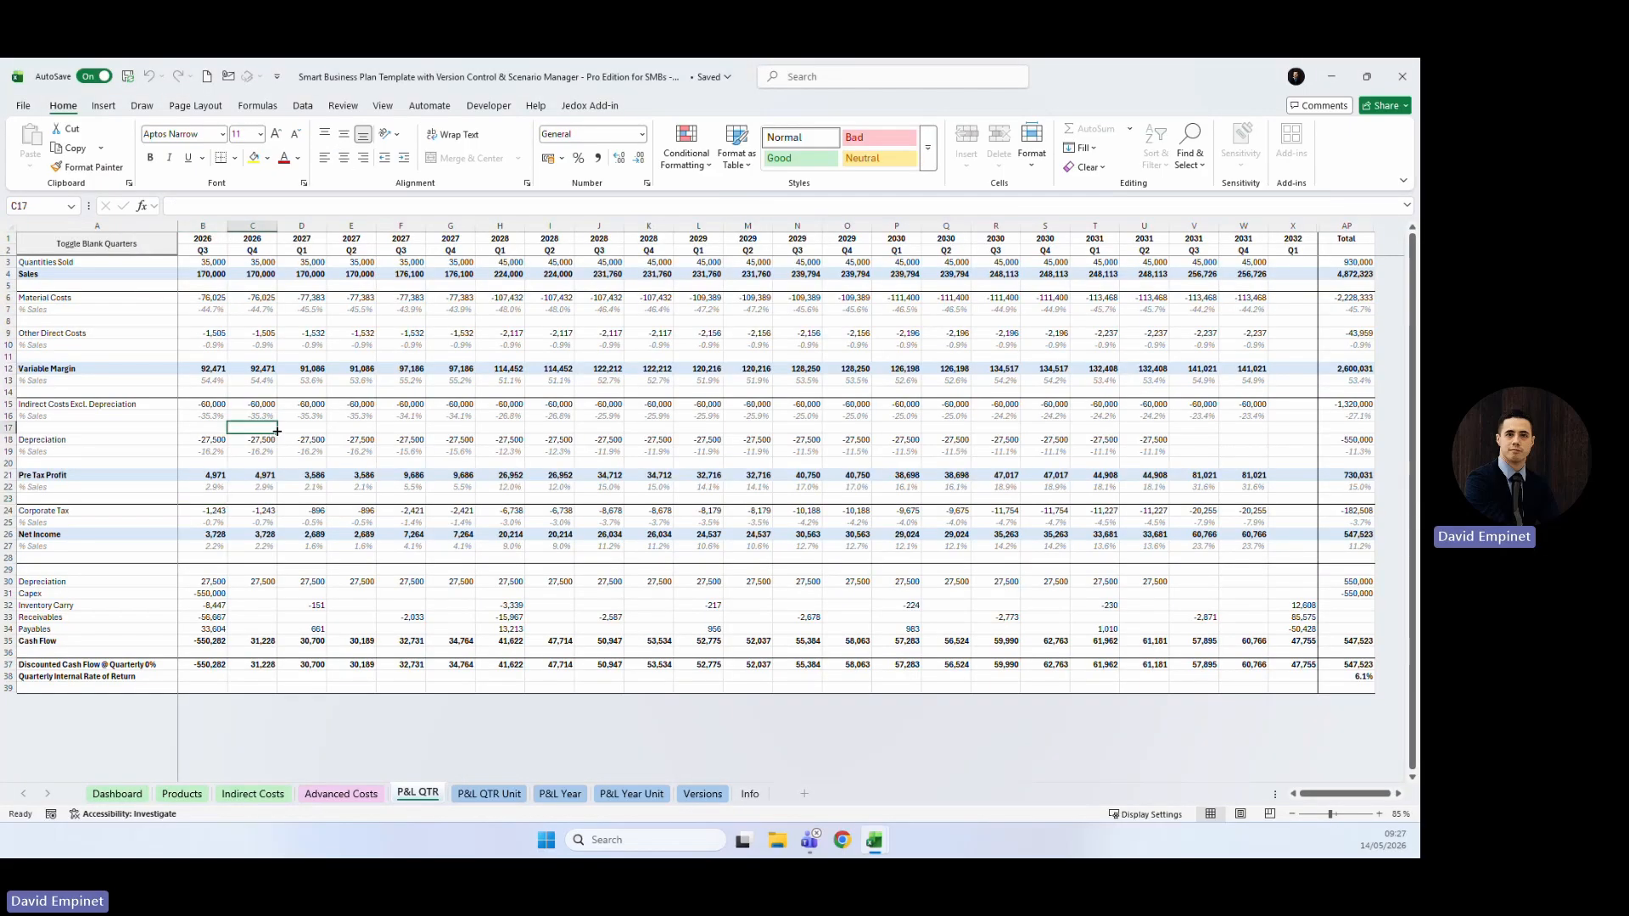
pyautogui.click(8, 605)
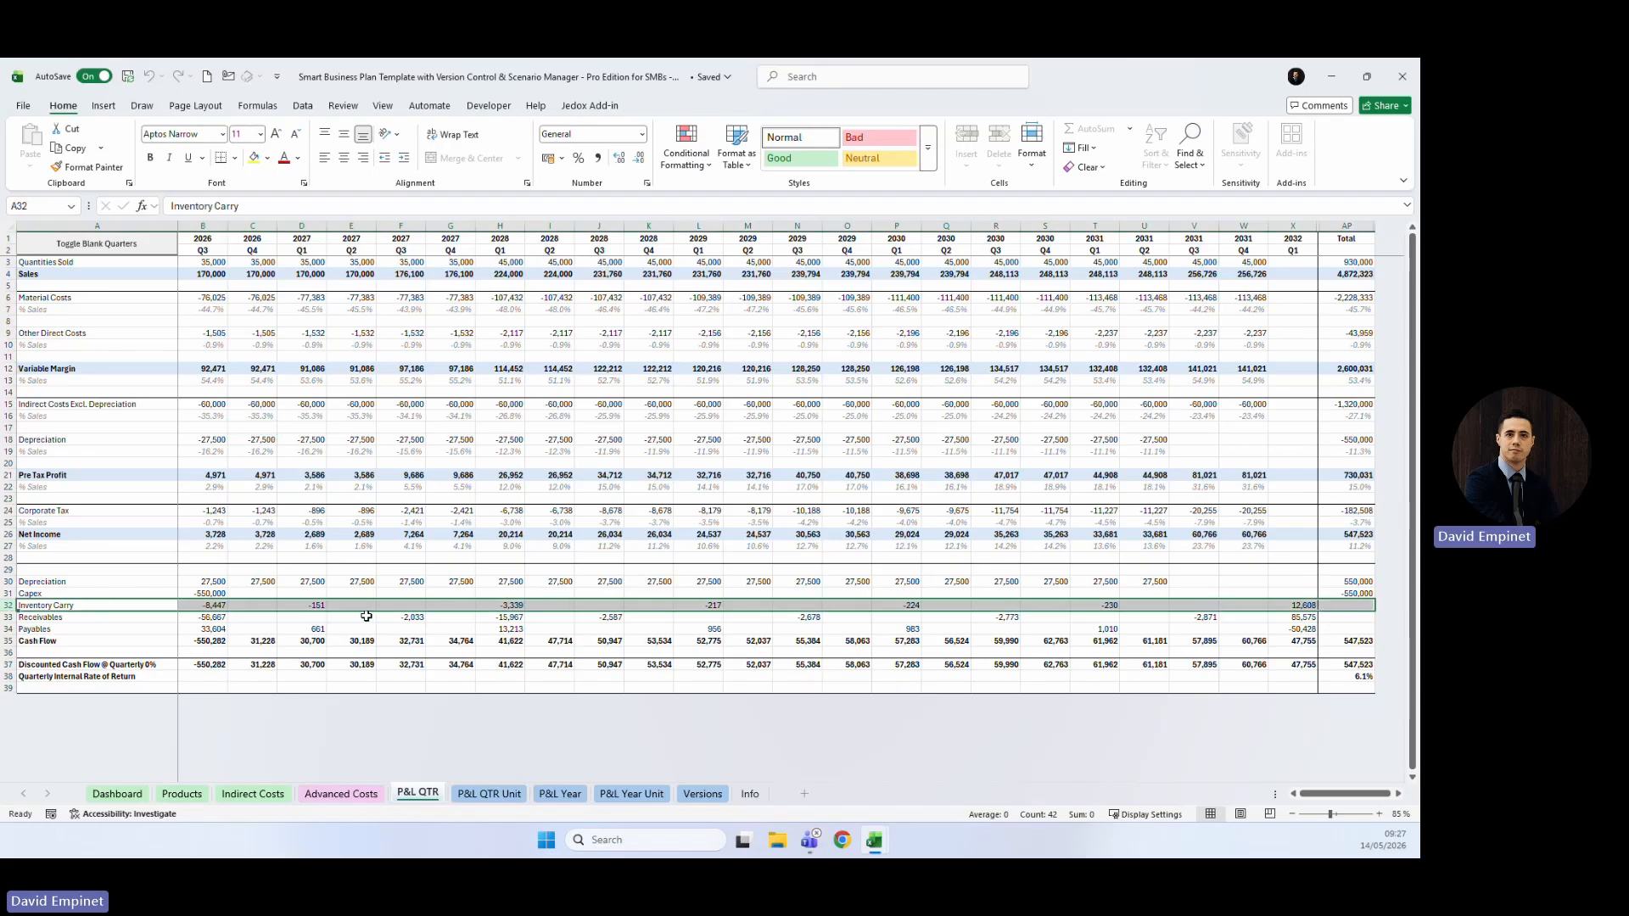
pyautogui.moveTo(1349, 605); pyautogui.dragTo(1349, 629)
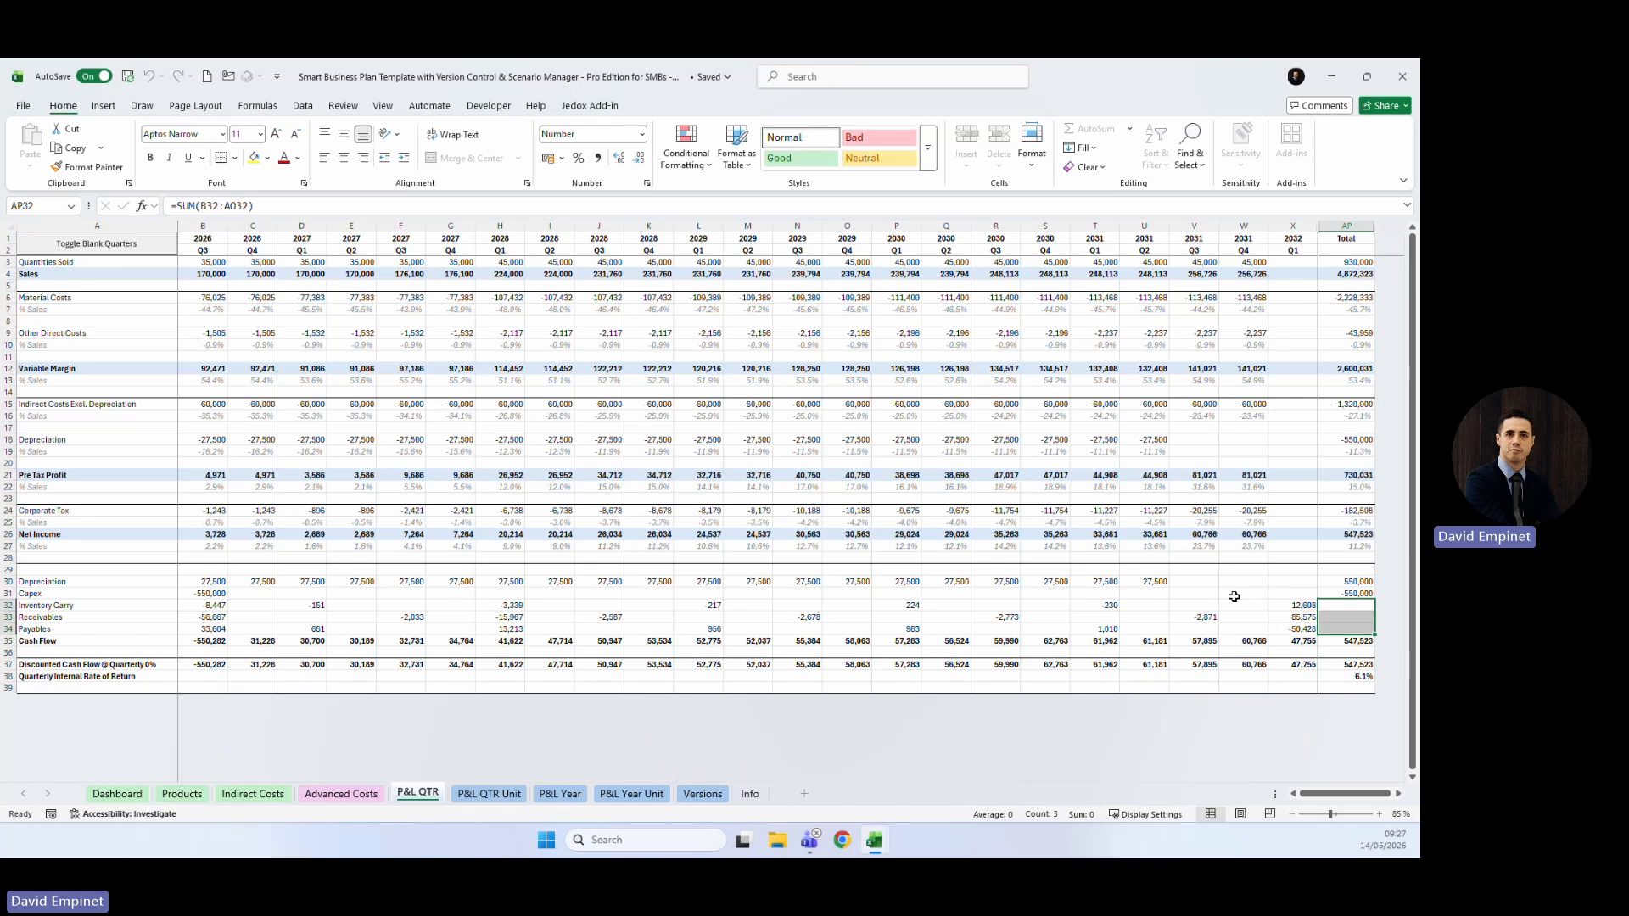
pyautogui.moveTo(212, 606); pyautogui.dragTo(1295, 604)
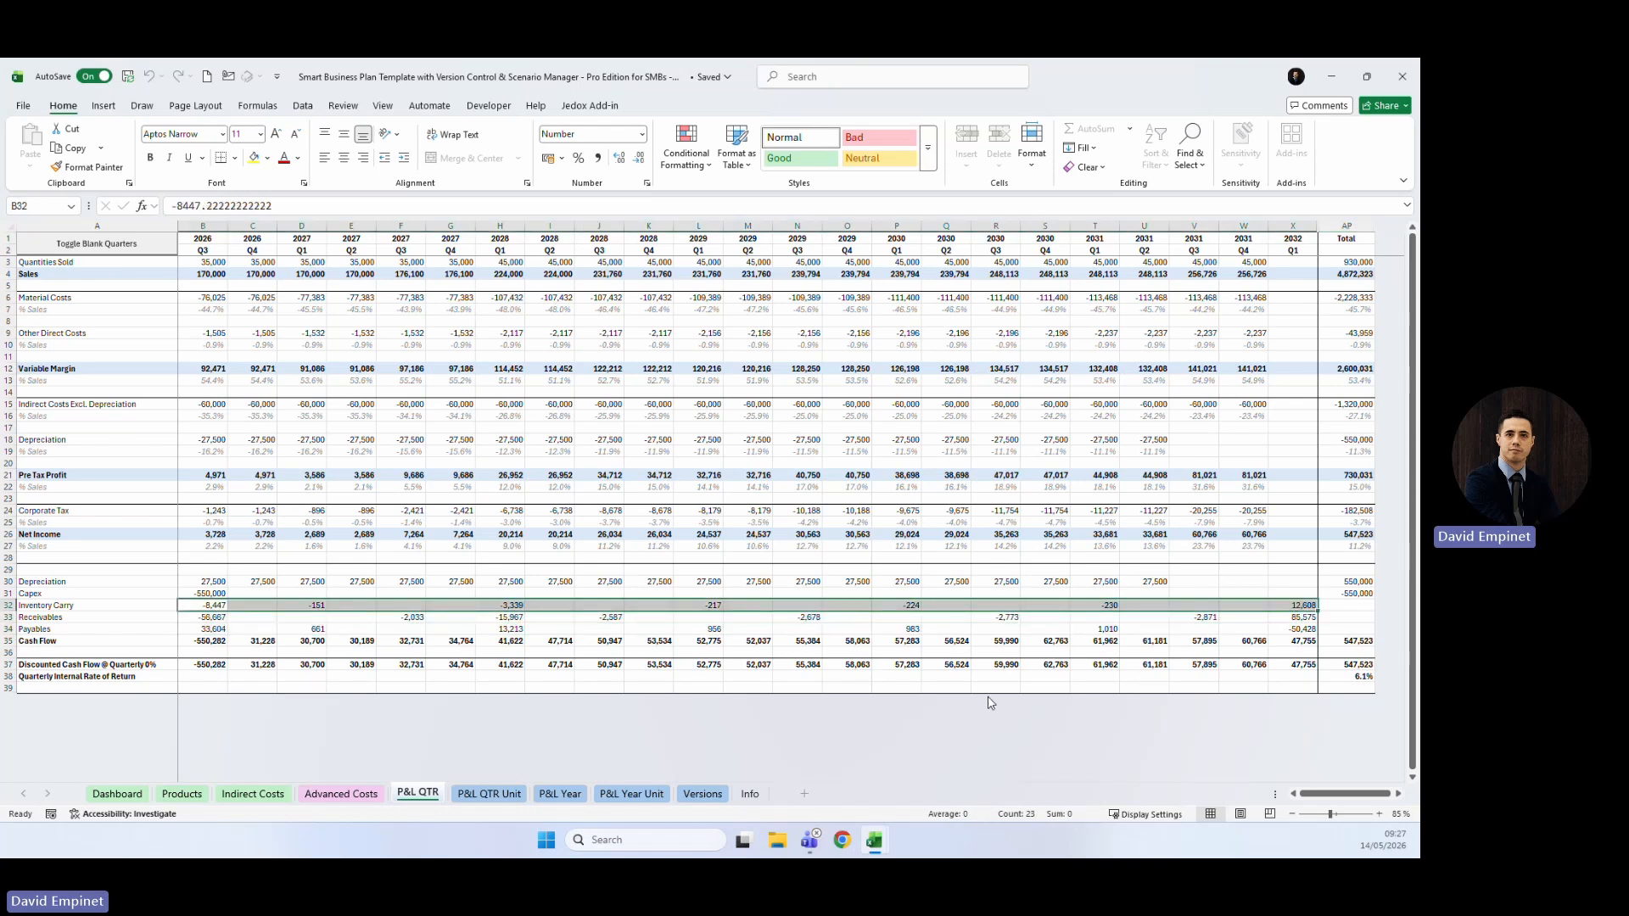
# Examine the Receivables row and its total in the quarterly P&L against the payment terms on the Products sheet.
pyautogui.click(1349, 617)
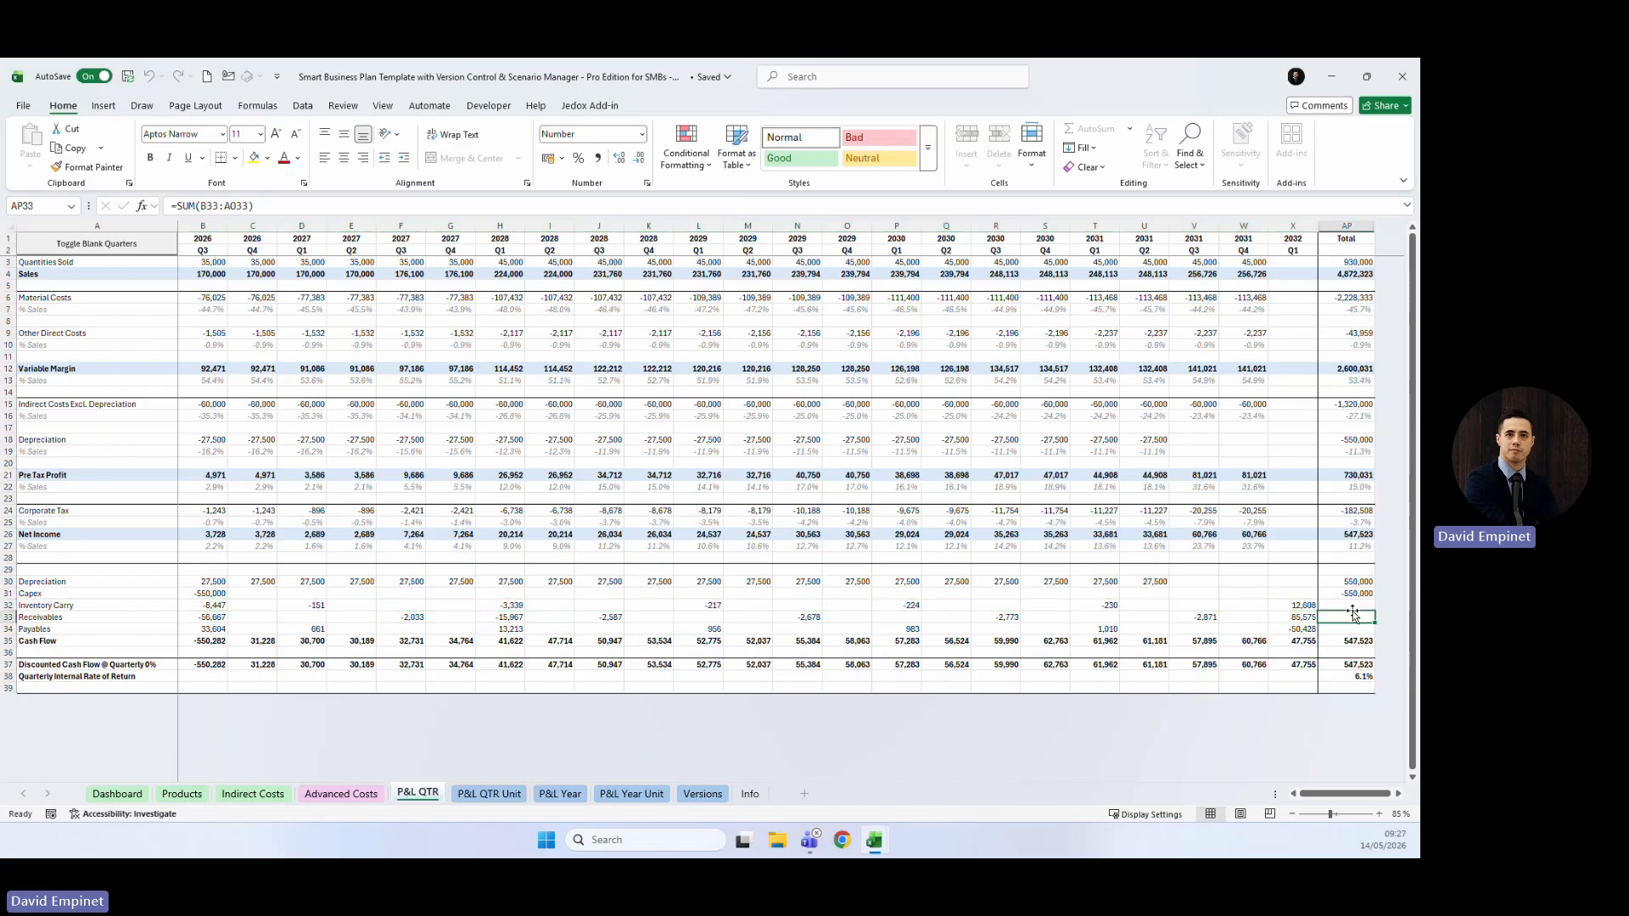
pyautogui.click(8, 616)
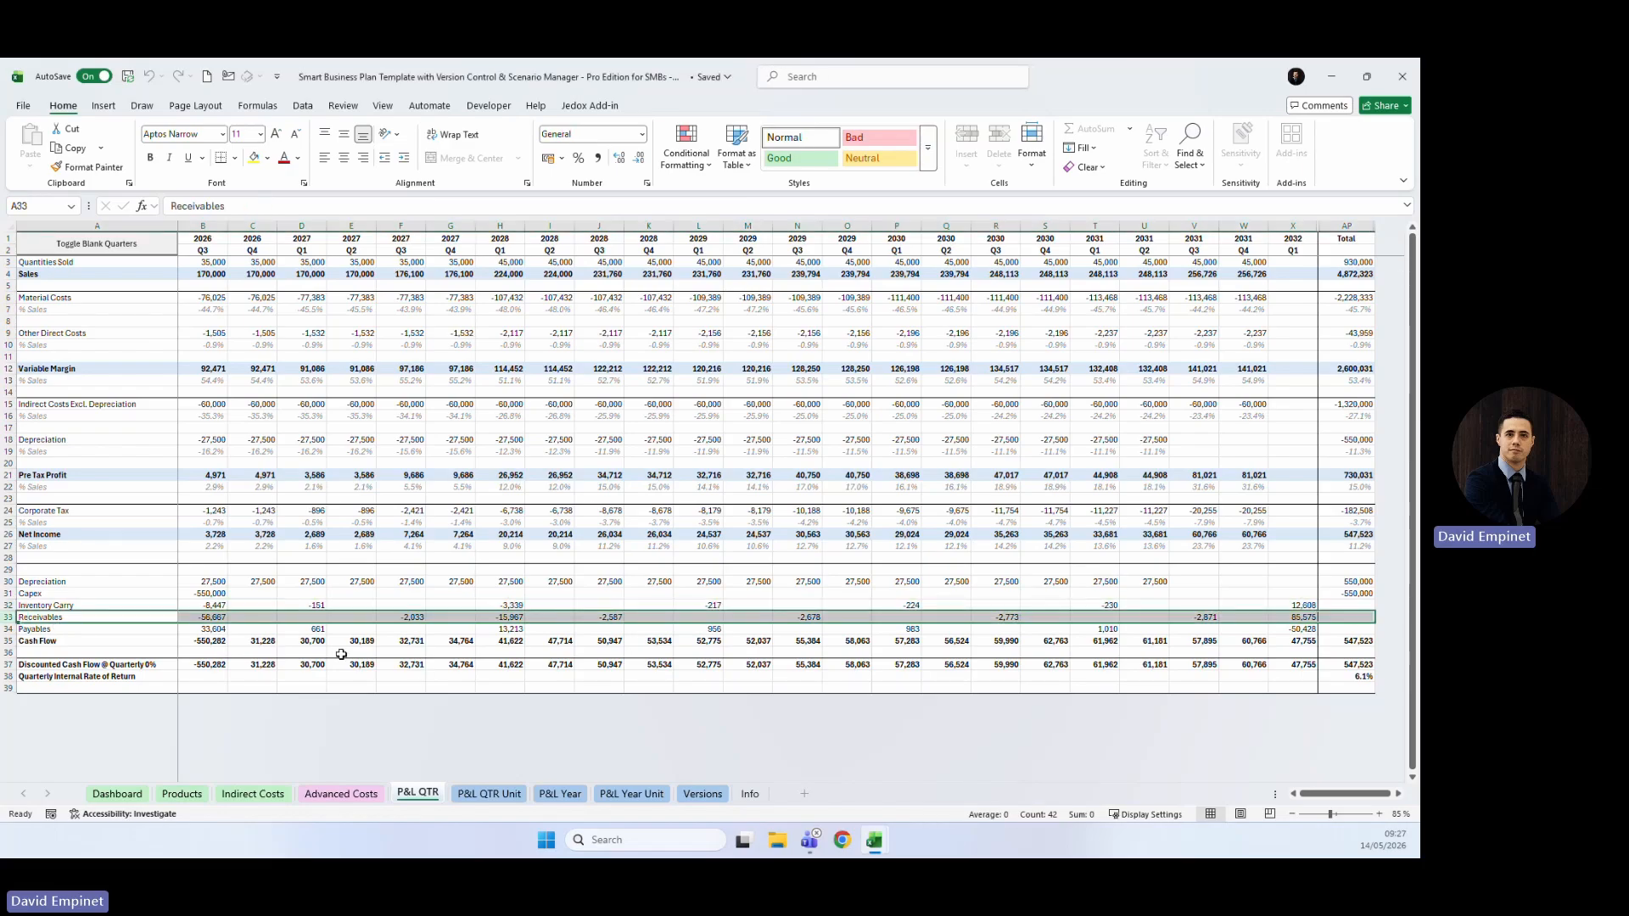
pyautogui.click(176, 796)
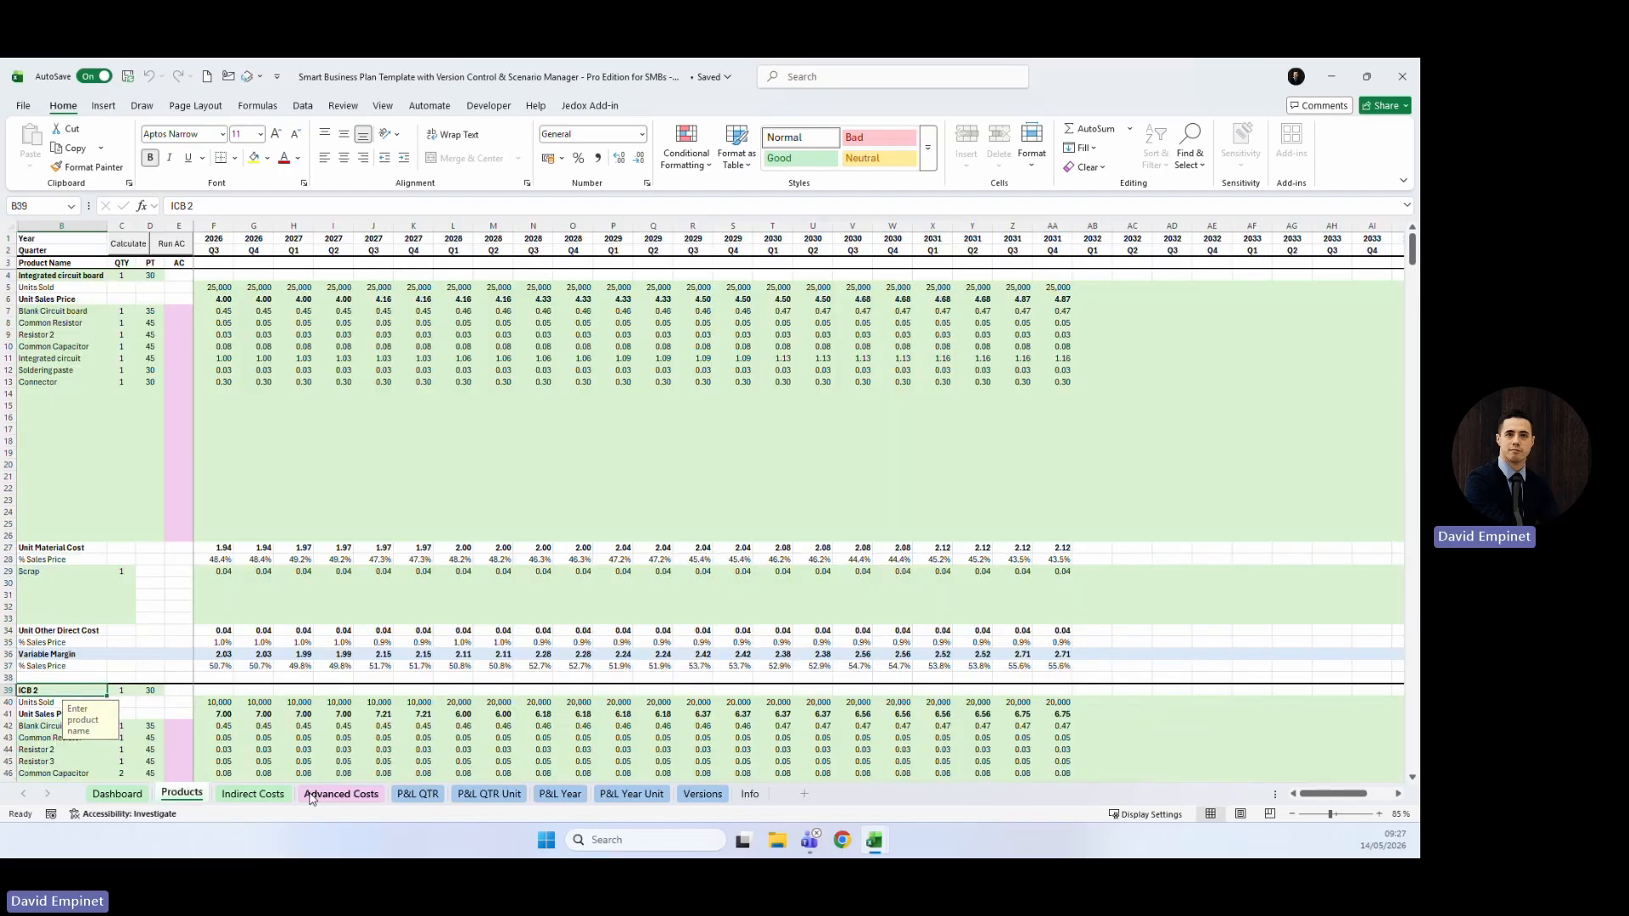
pyautogui.click(421, 795)
pyautogui.click(212, 617)
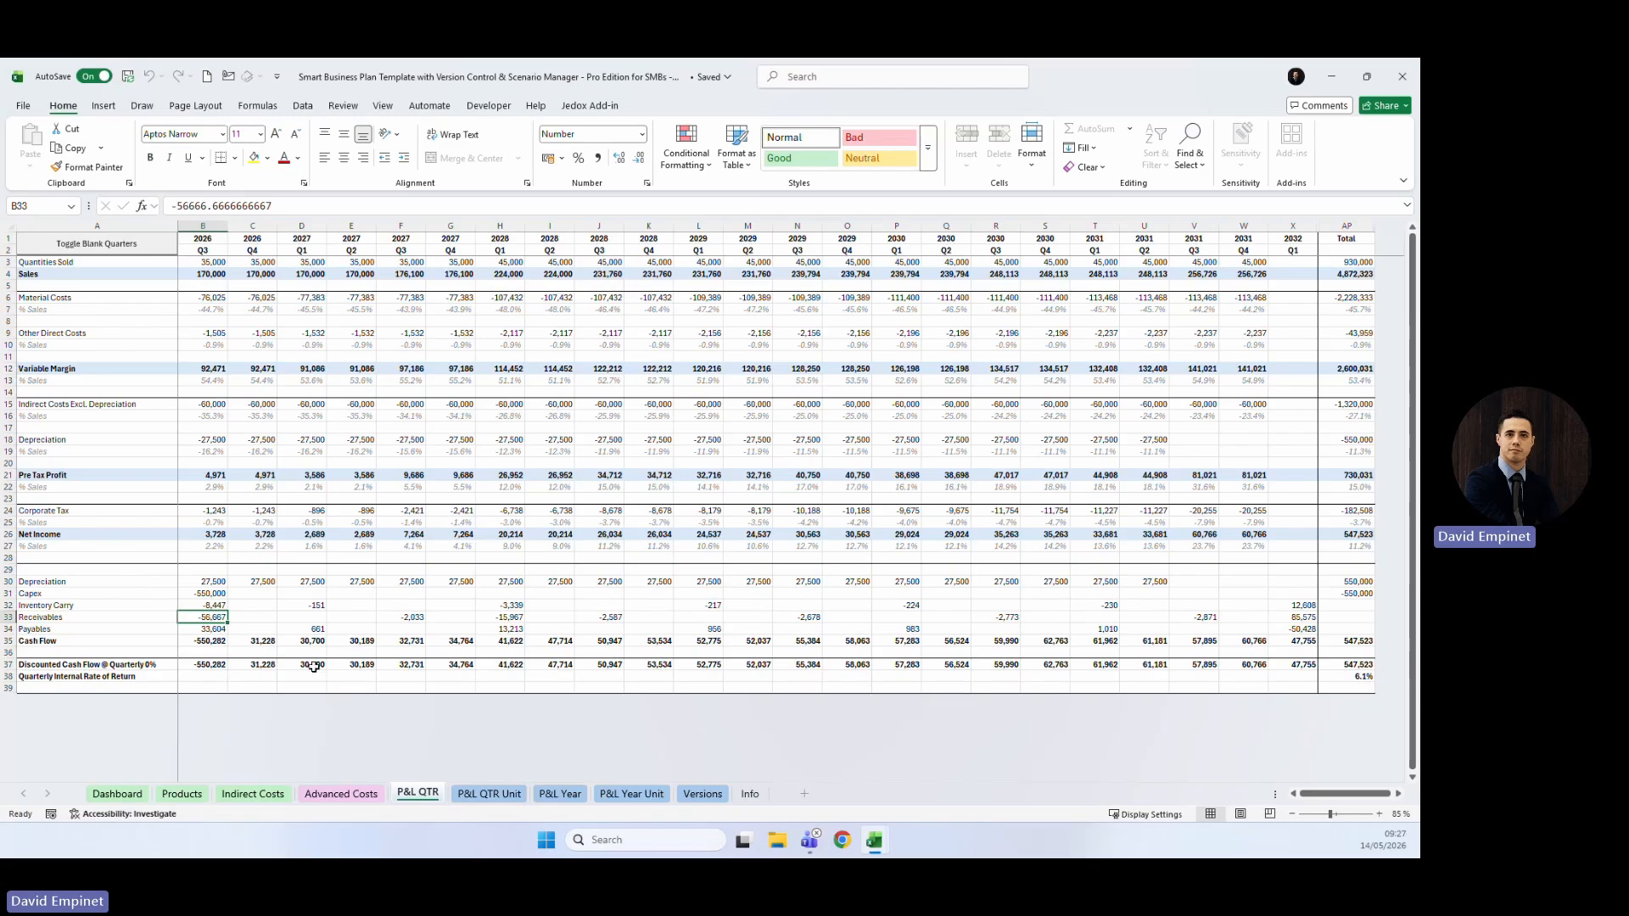
# Examine the first-quarter Payables in the quarterly P&L against the component payment terms on the Products sheet.
pyautogui.click(208, 632)
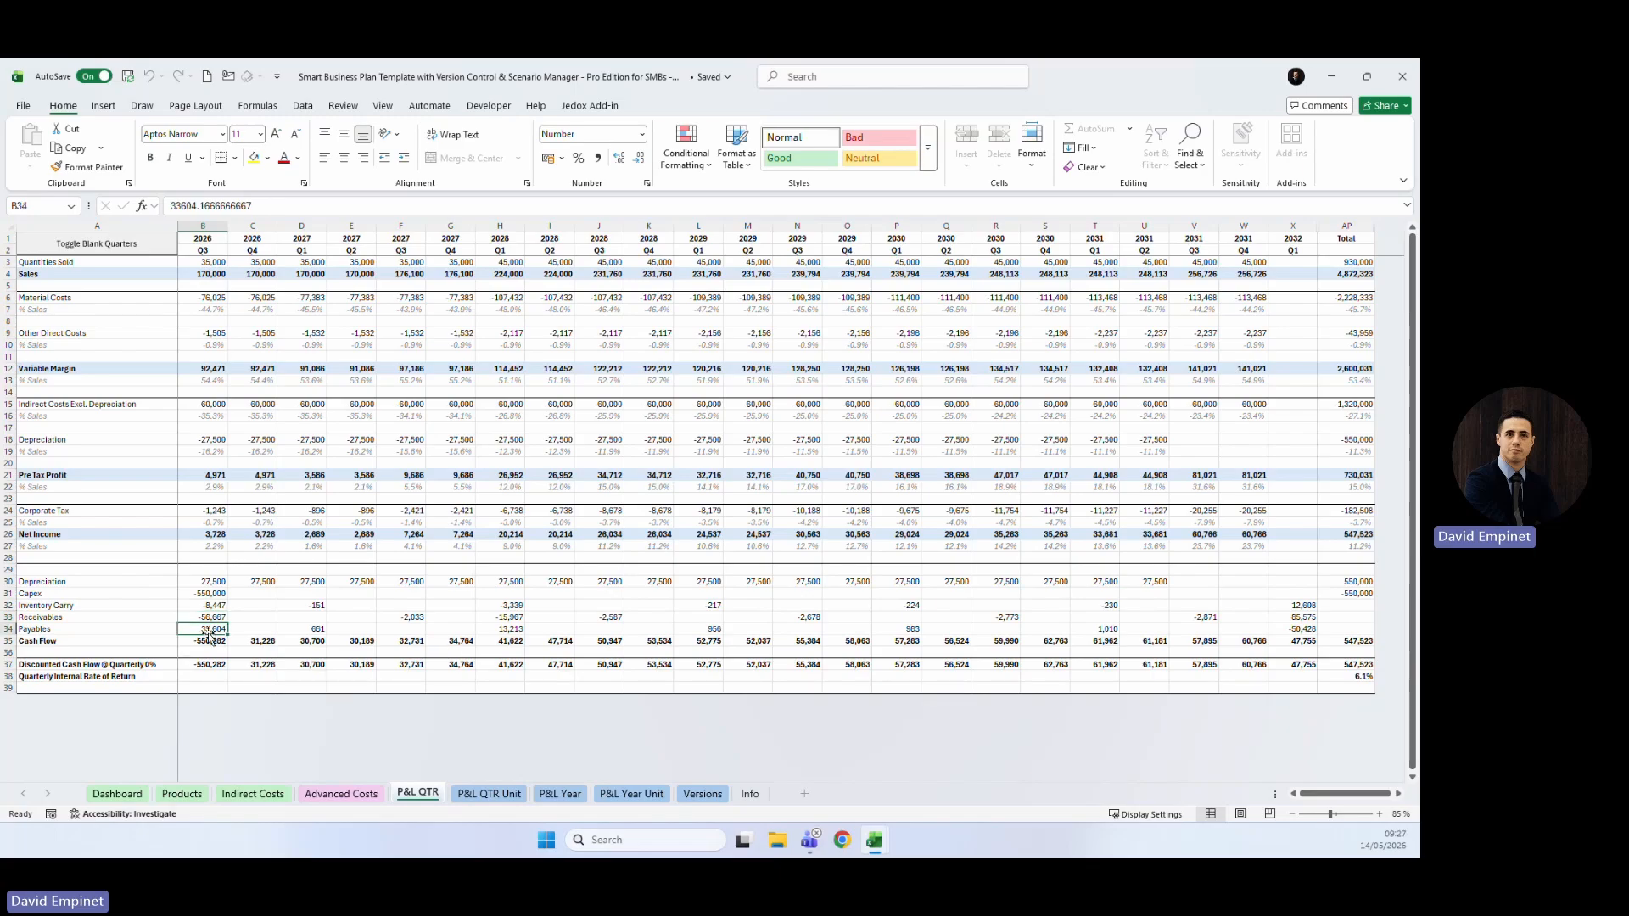
pyautogui.click(181, 794)
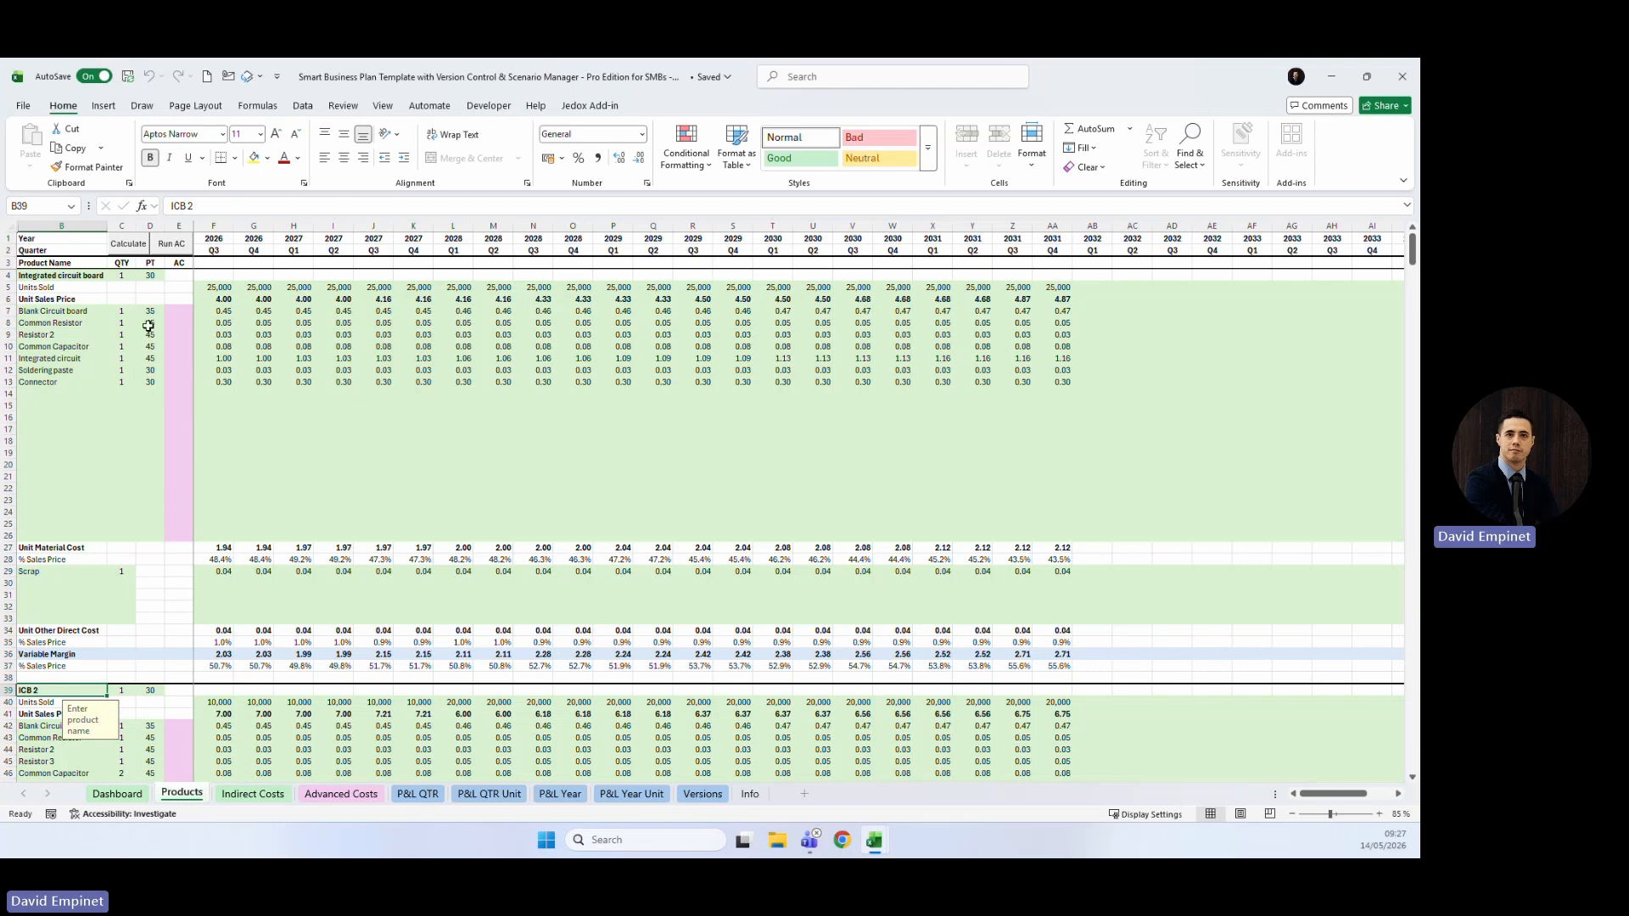
pyautogui.click(419, 794)
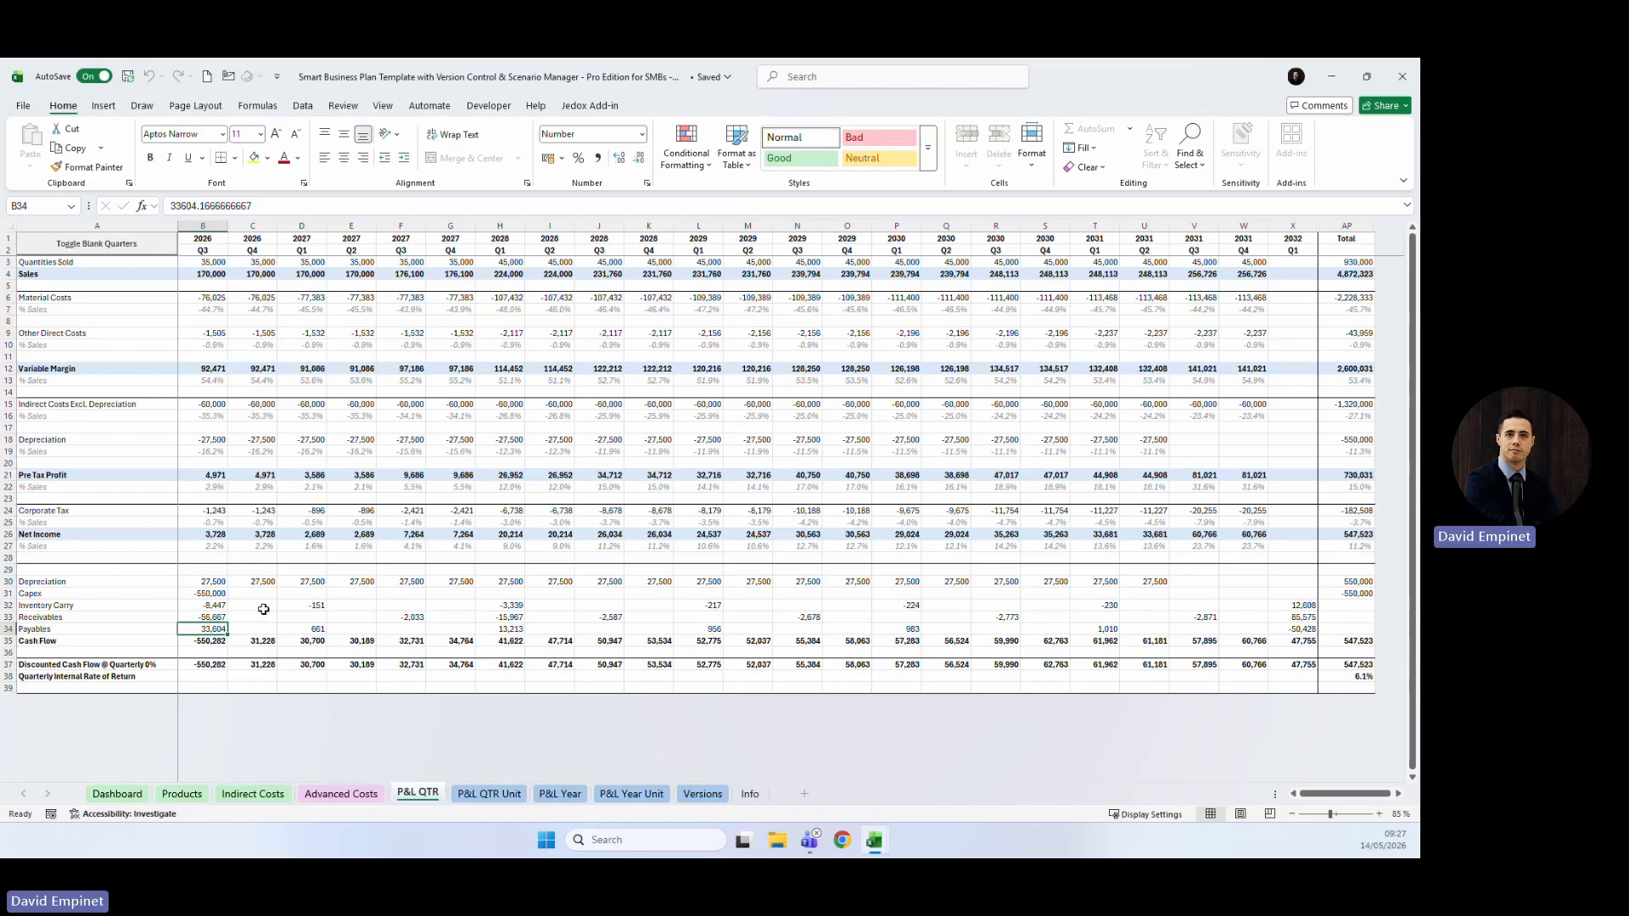
# Review the 2026 Q3 cash flow components and compare the total Cash Flow with the total Net Income in the quarterly P&L.
pyautogui.moveTo(213, 582); pyautogui.dragTo(198, 628)
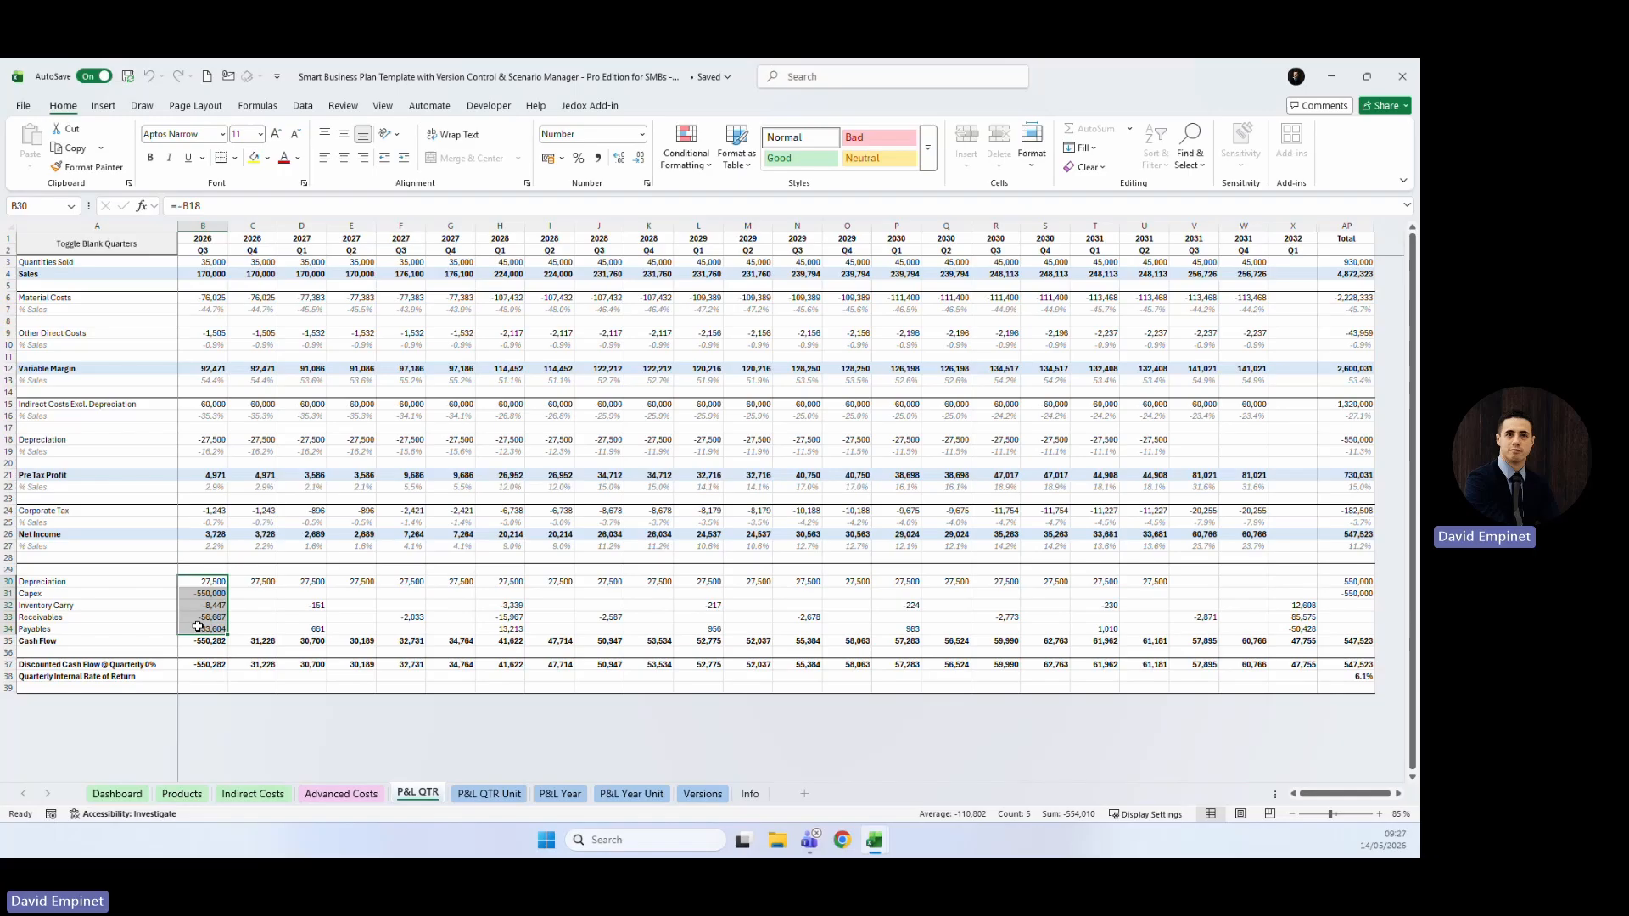
pyautogui.click(12, 641)
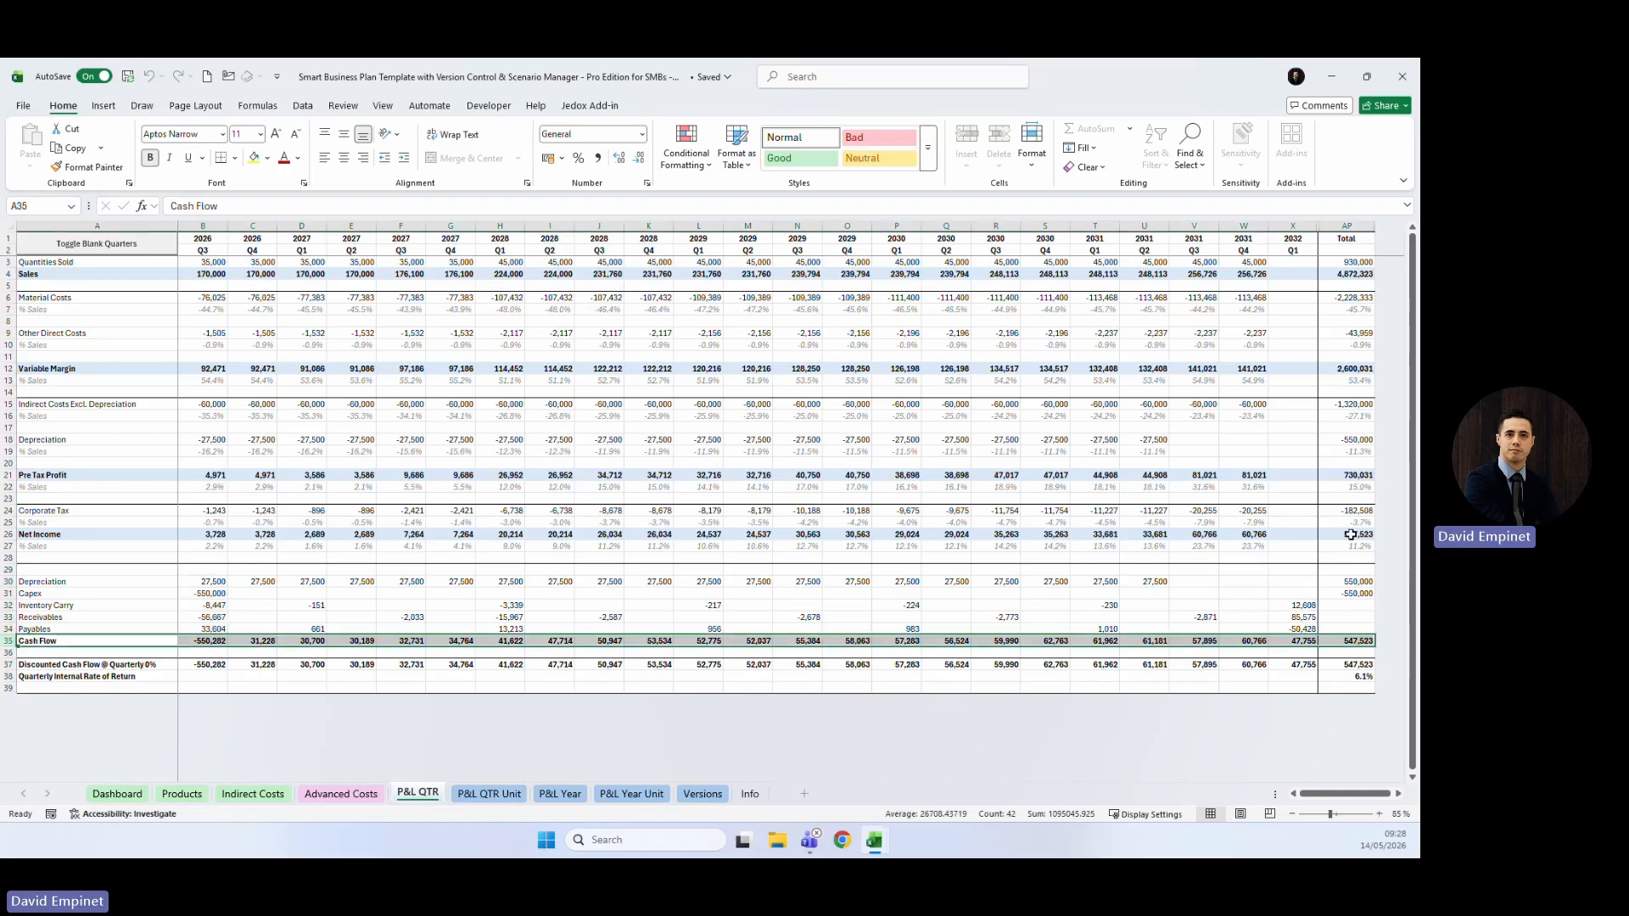
pyautogui.click(1348, 642)
pyautogui.click(1348, 532)
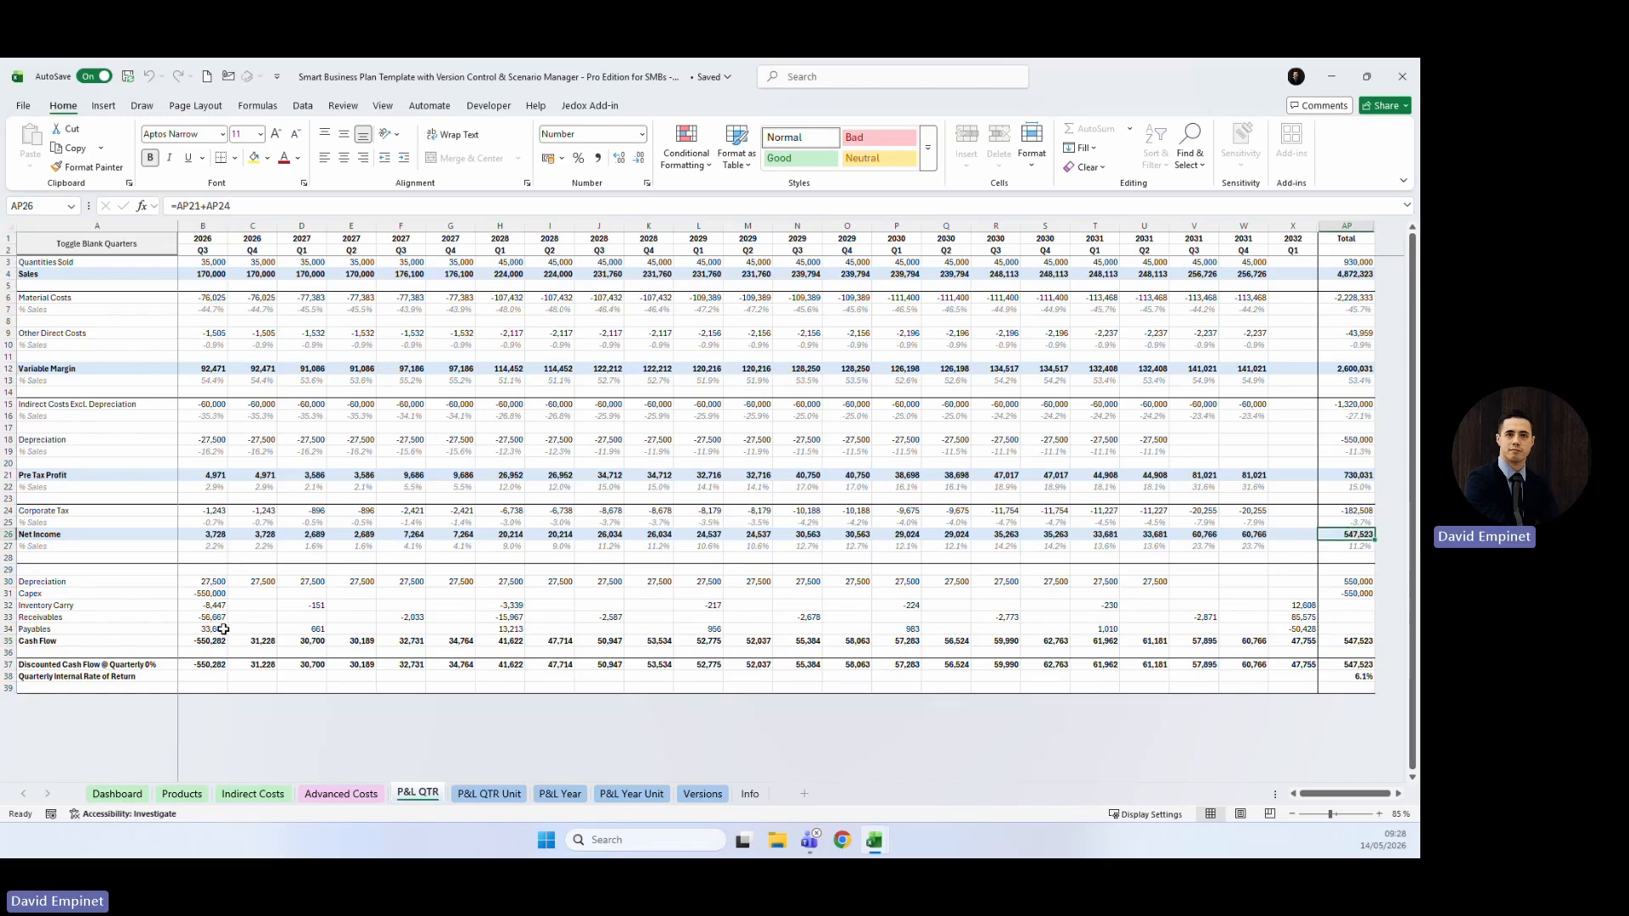
# Compare the quarterly Net Income figures with the first-quarter Cash Flow and the Cash Flow of the following quarters.
pyautogui.click(198, 533)
pyautogui.click(255, 534)
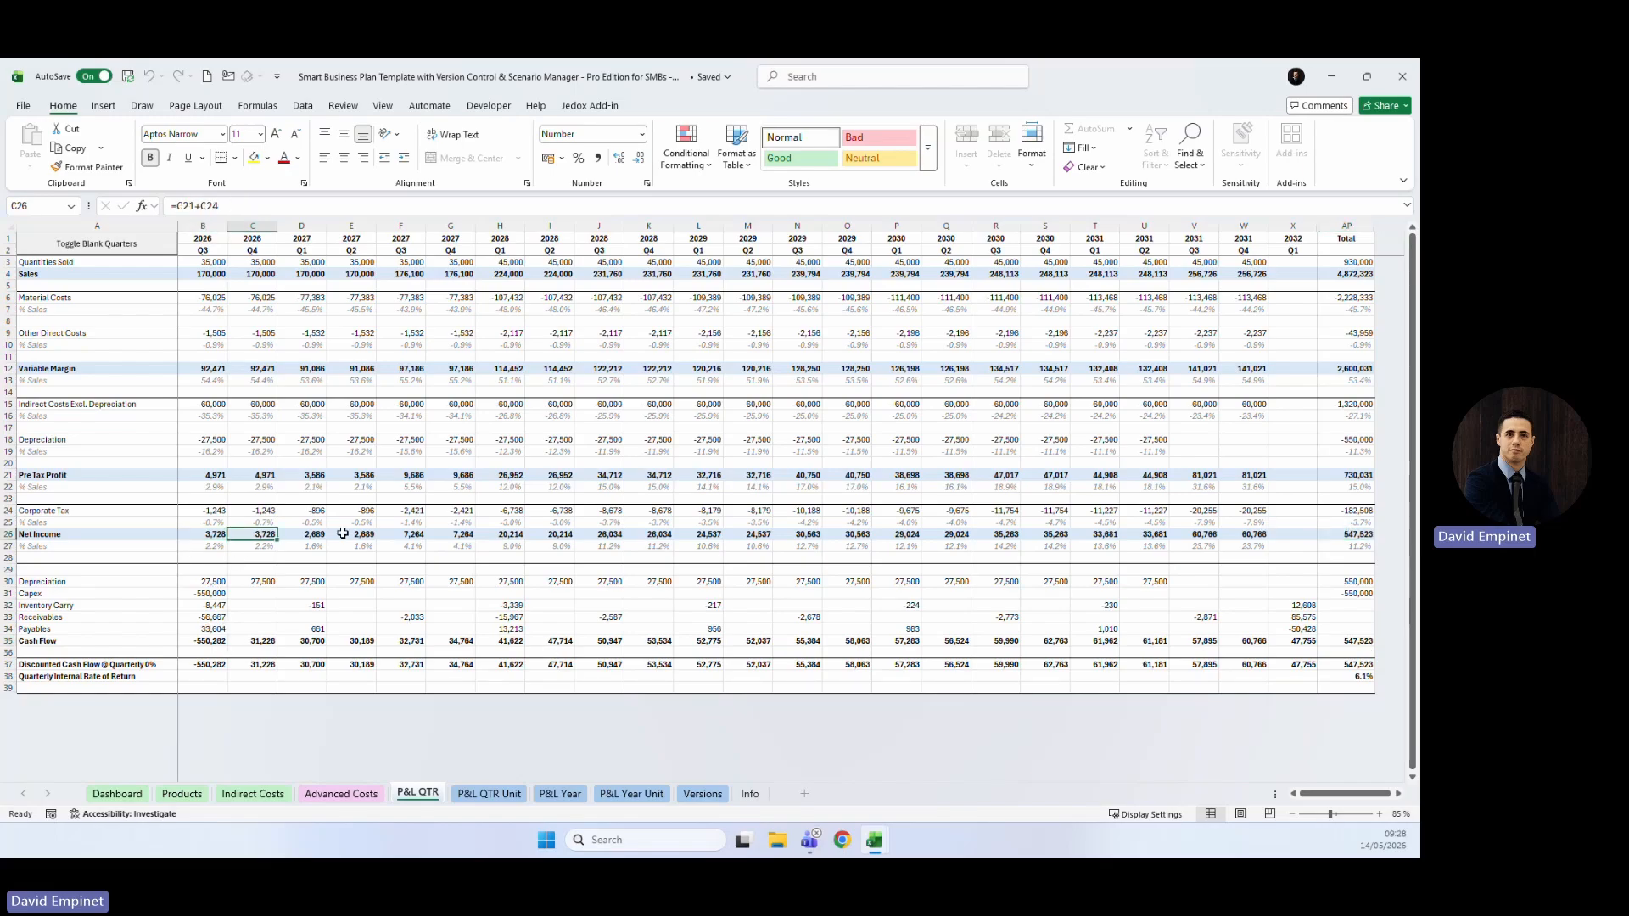
pyautogui.click(345, 534)
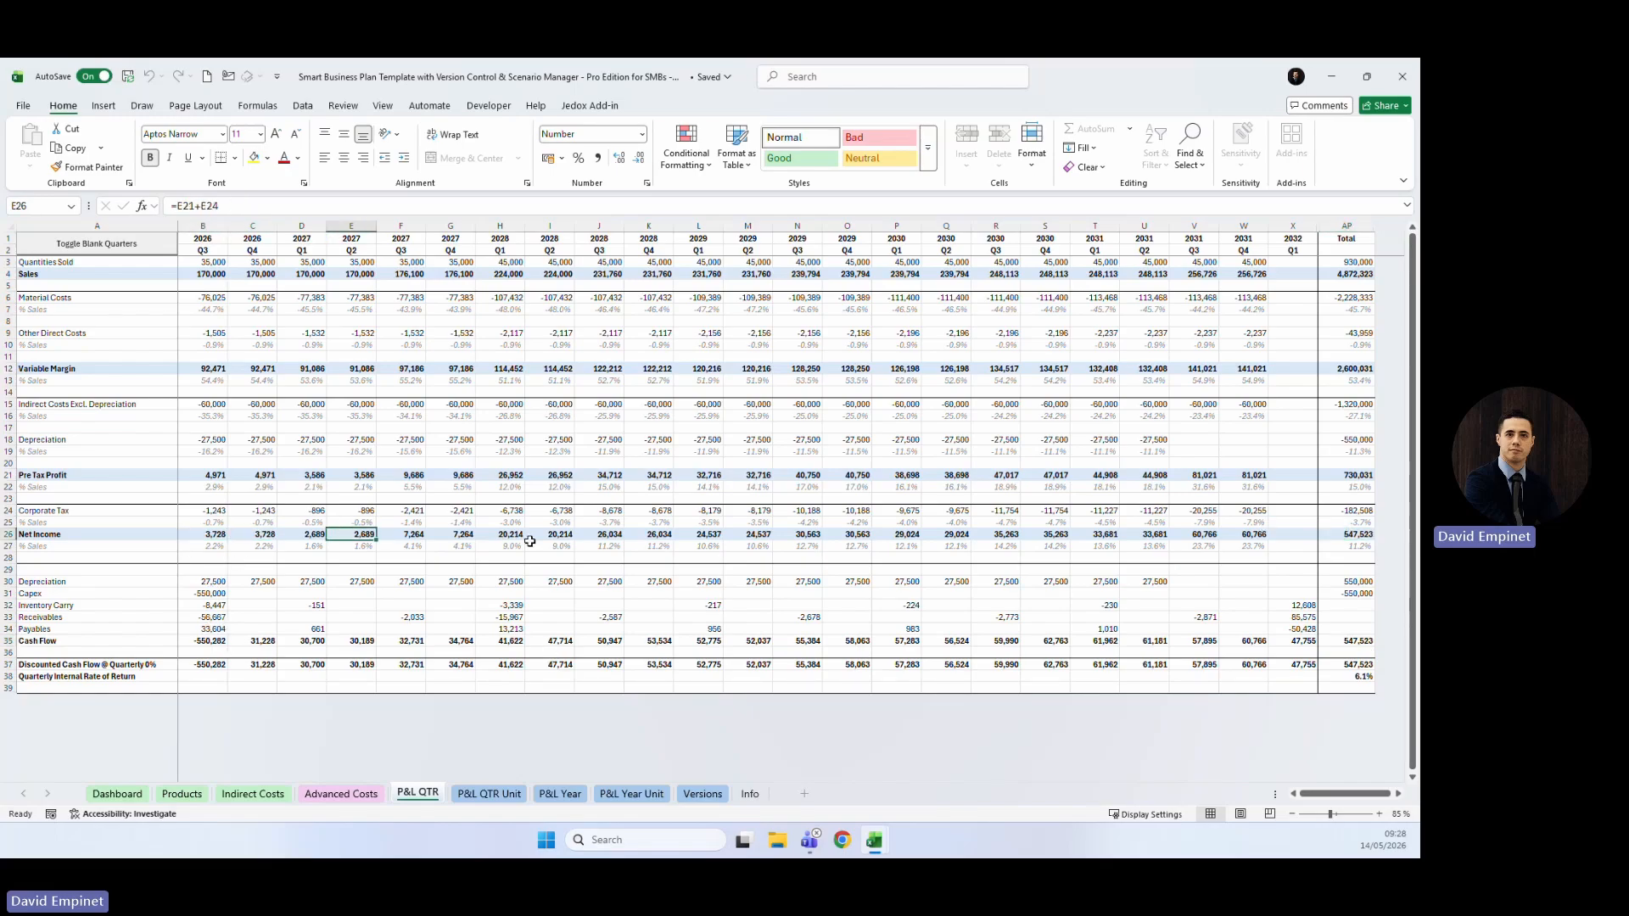
pyautogui.click(204, 643)
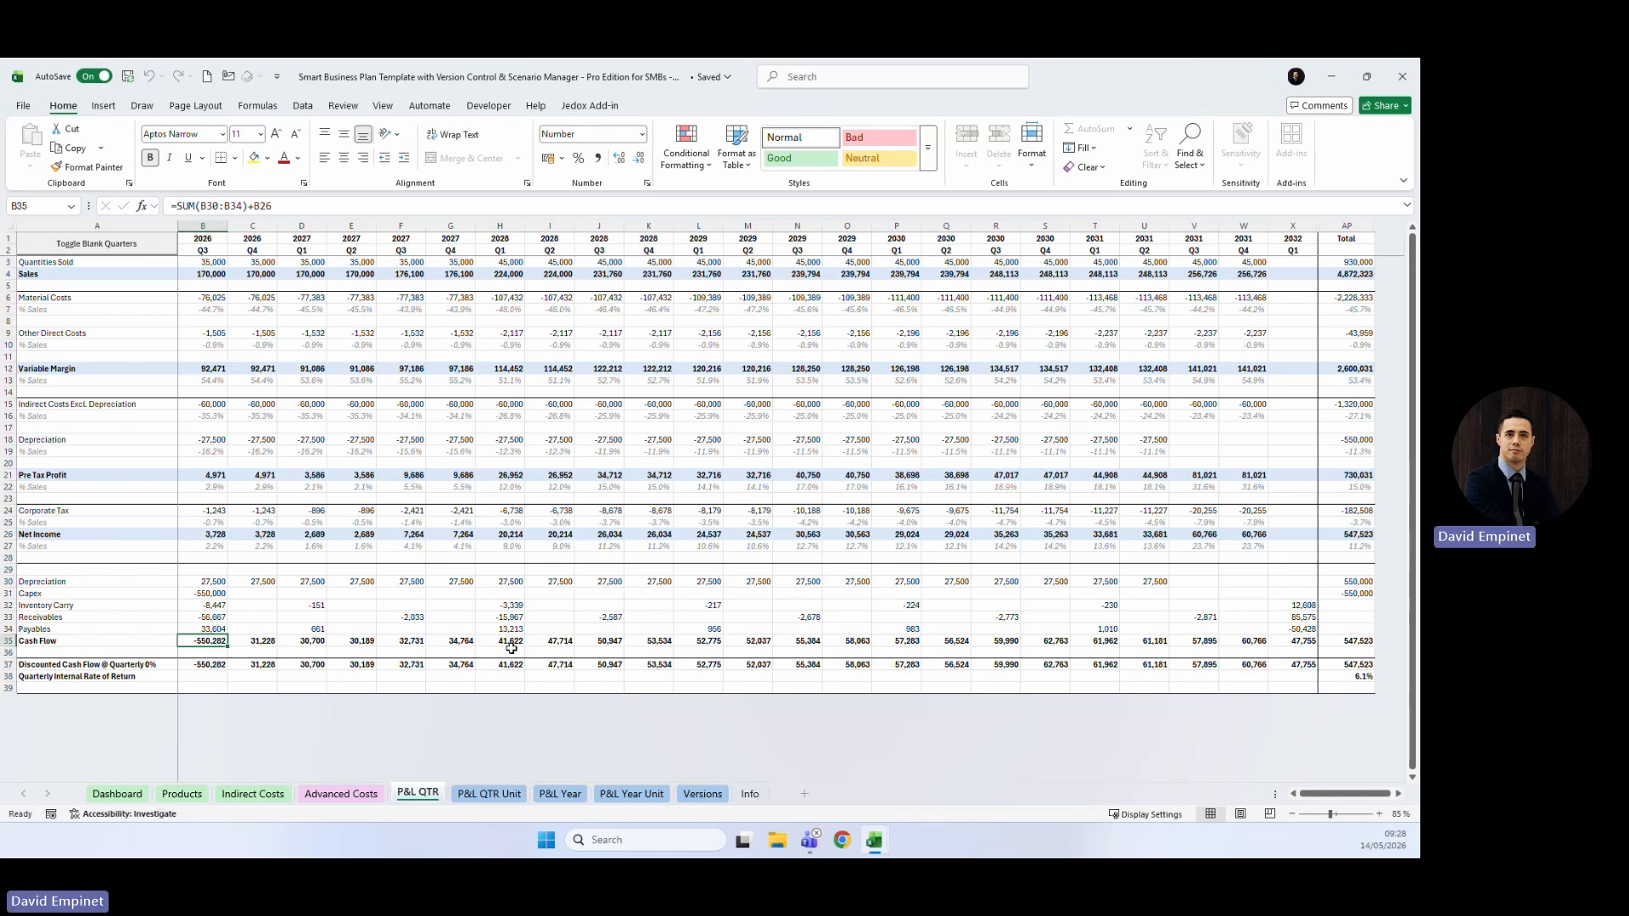
pyautogui.moveTo(261, 642); pyautogui.dragTo(543, 641)
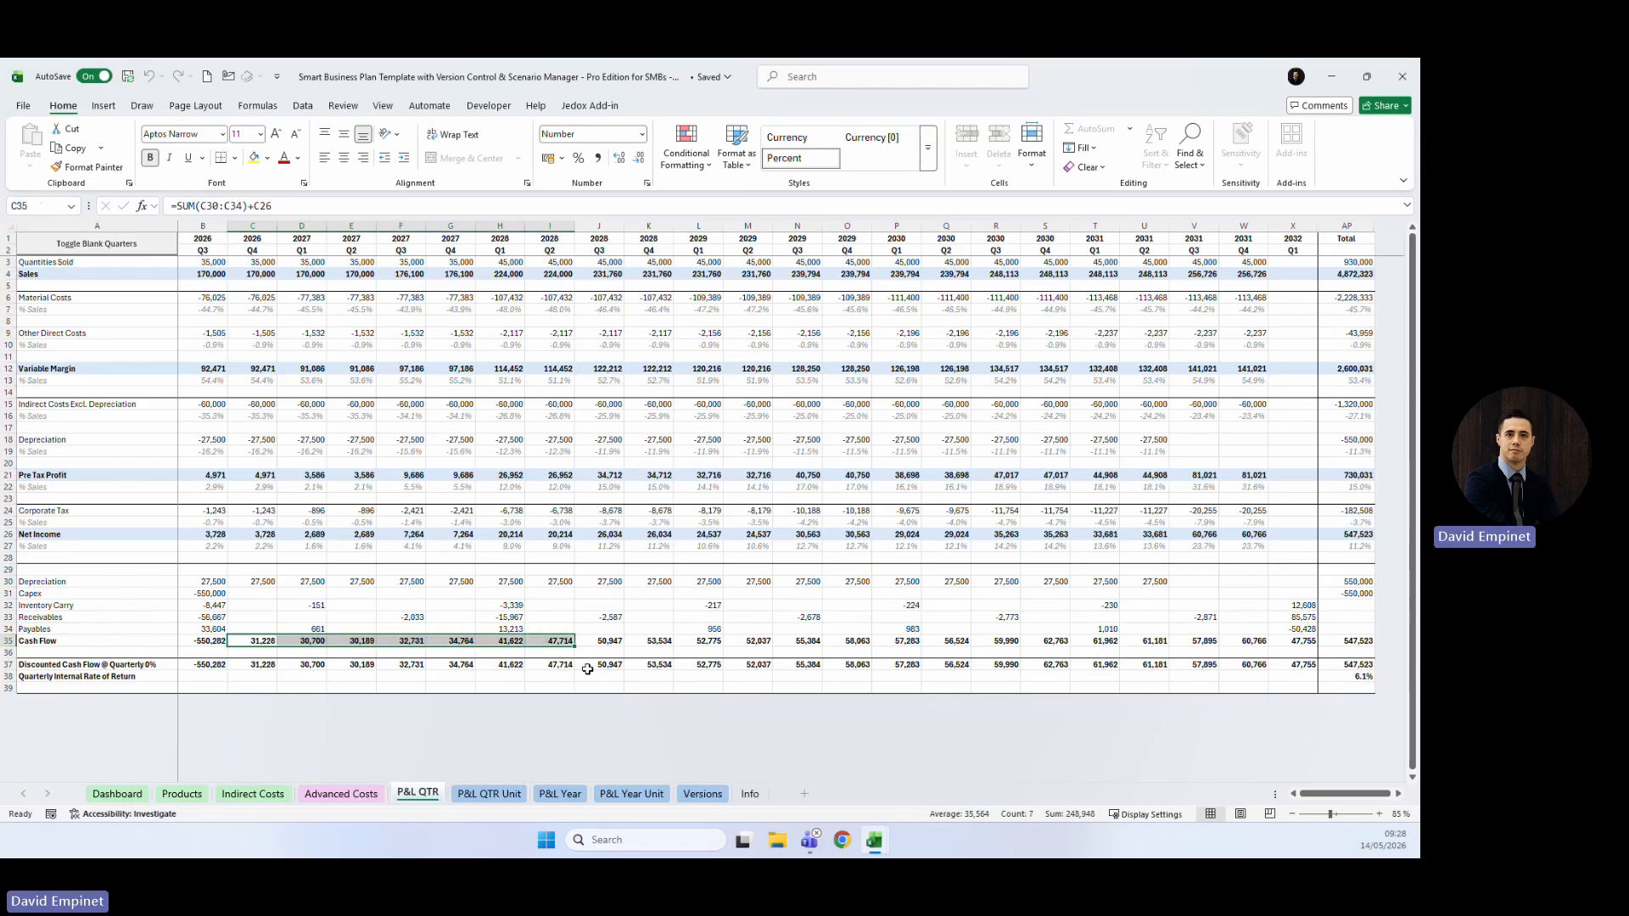
pyautogui.click(216, 641)
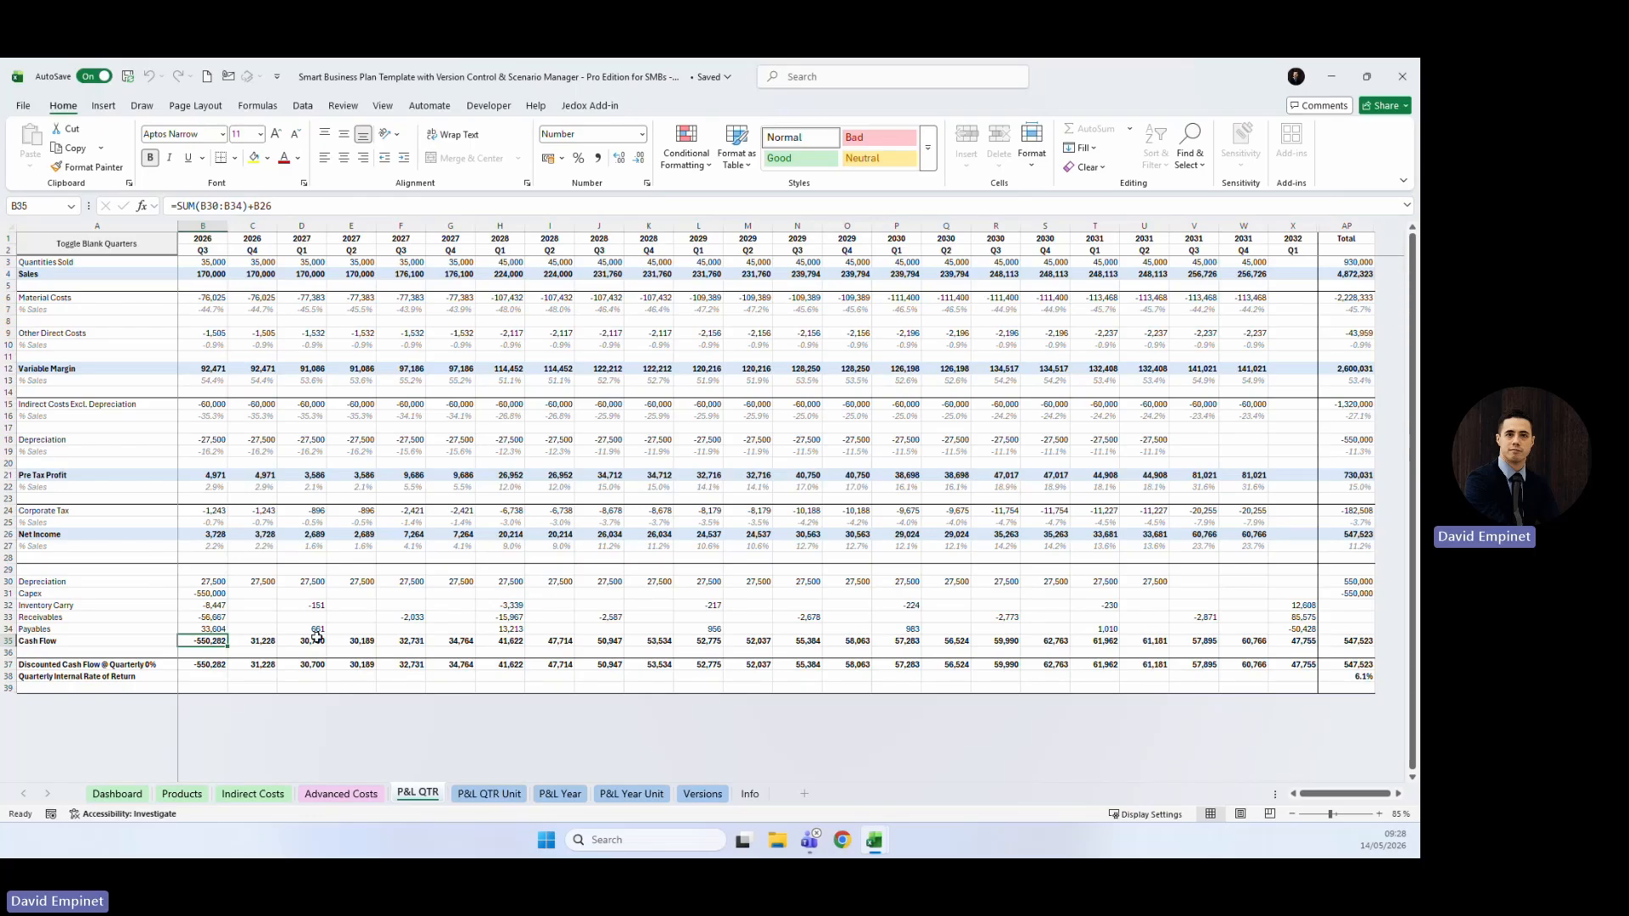
pyautogui.moveTo(262, 640); pyautogui.dragTo(761, 641)
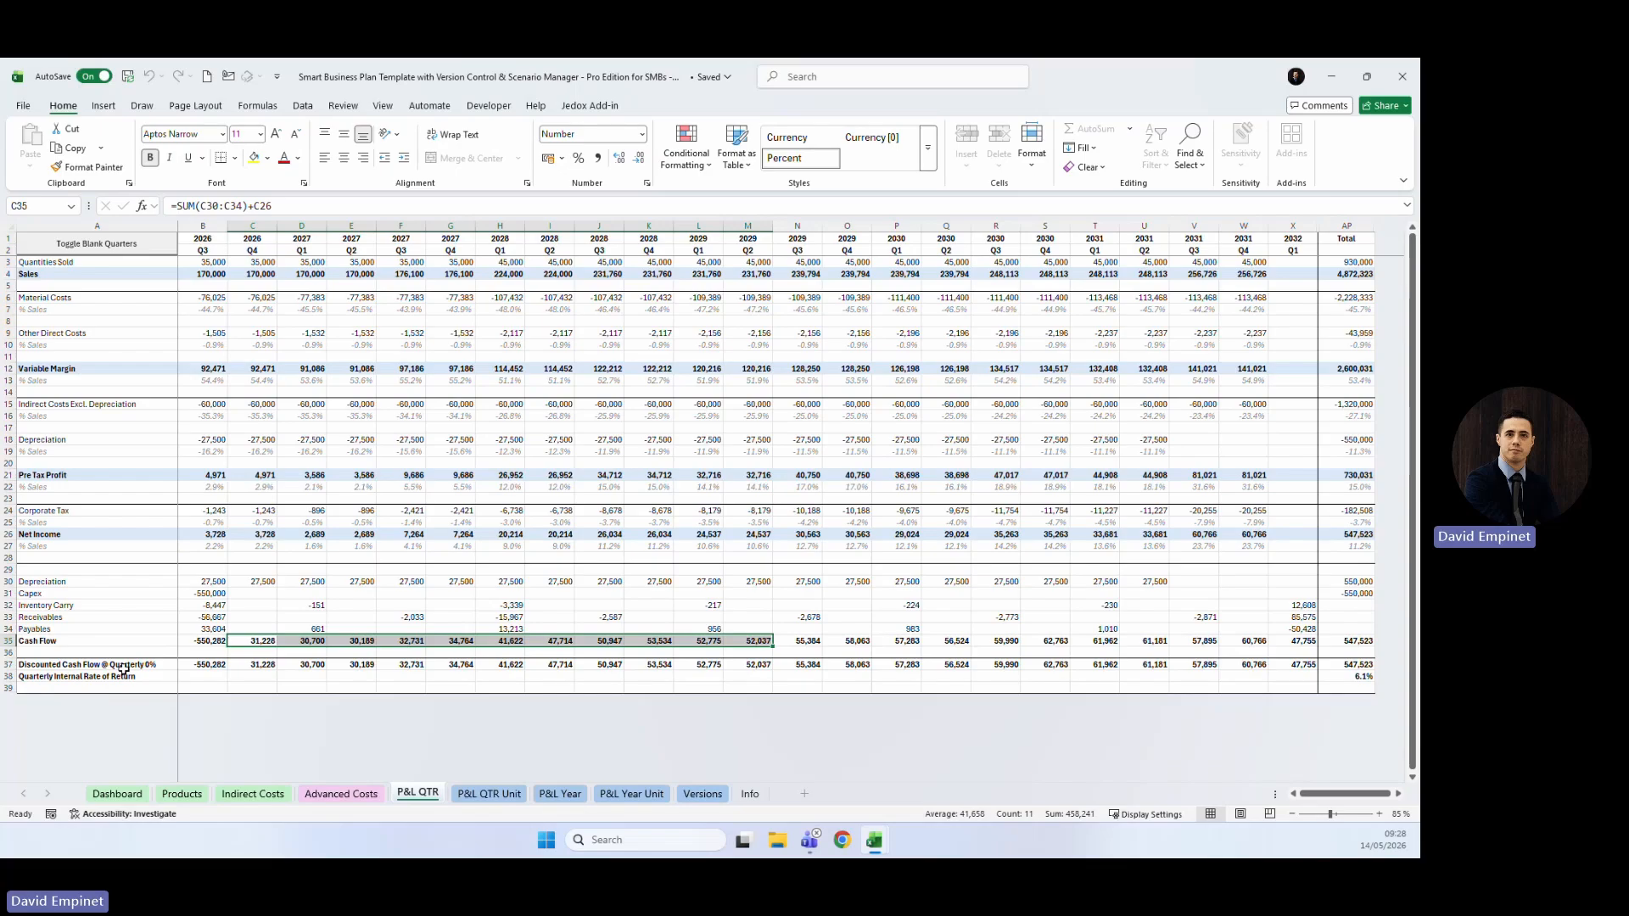
# Check the Discounted Cash Flow row in the quarterly P&L and set the Discount Rate on the Dashboard to 10%.
pyautogui.moveTo(124, 666); pyautogui.dragTo(166, 662)
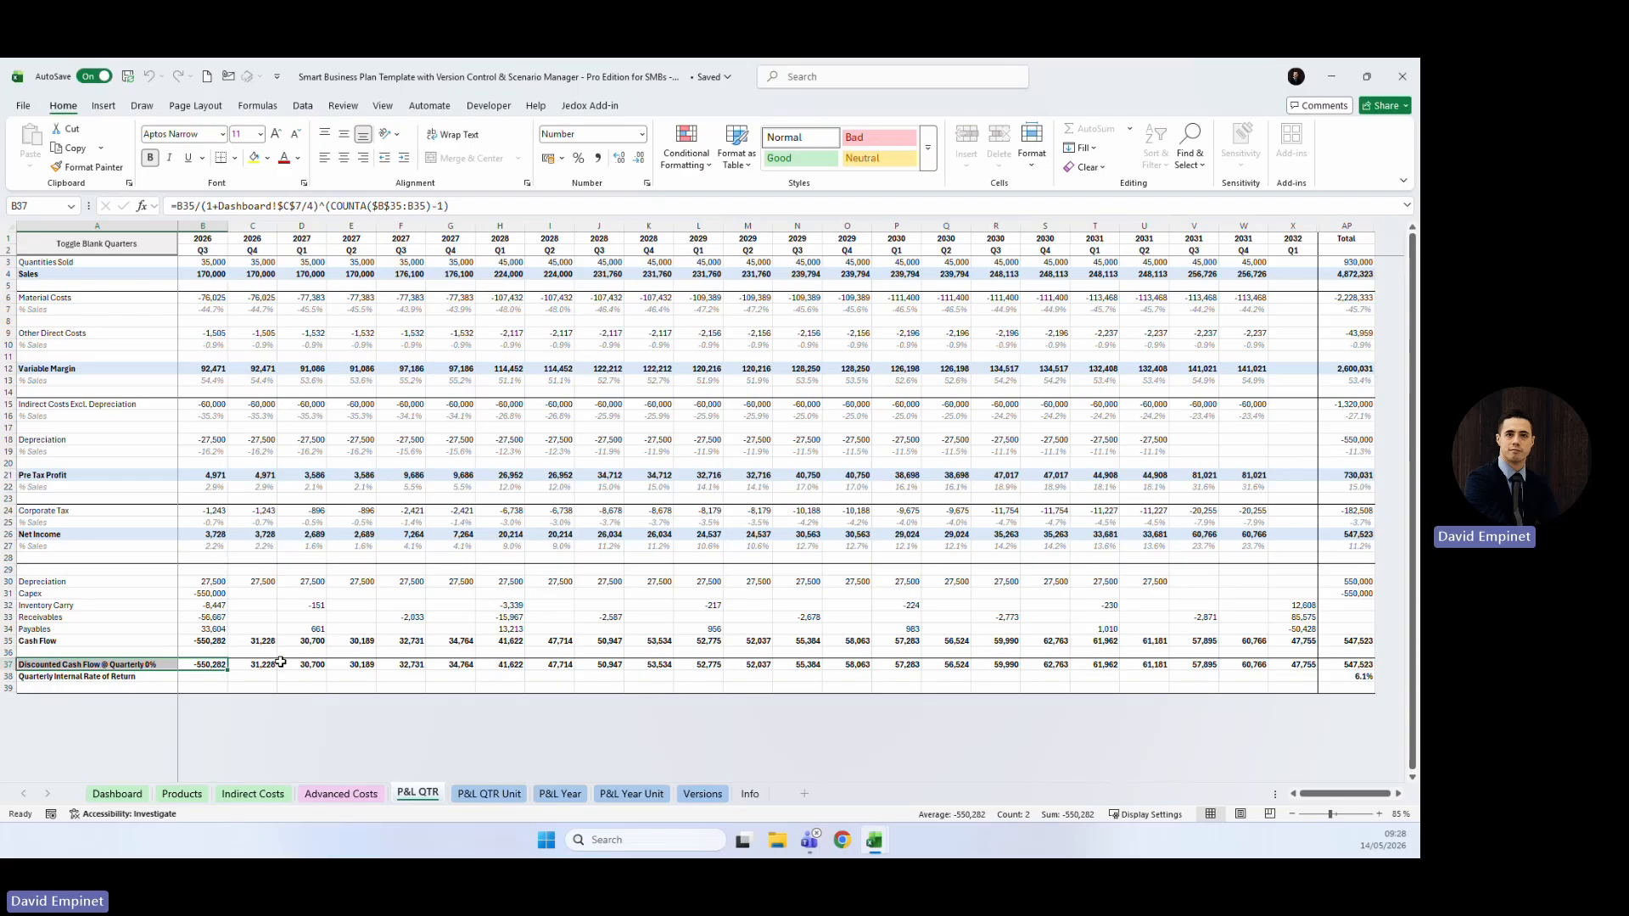
pyautogui.click(10, 664)
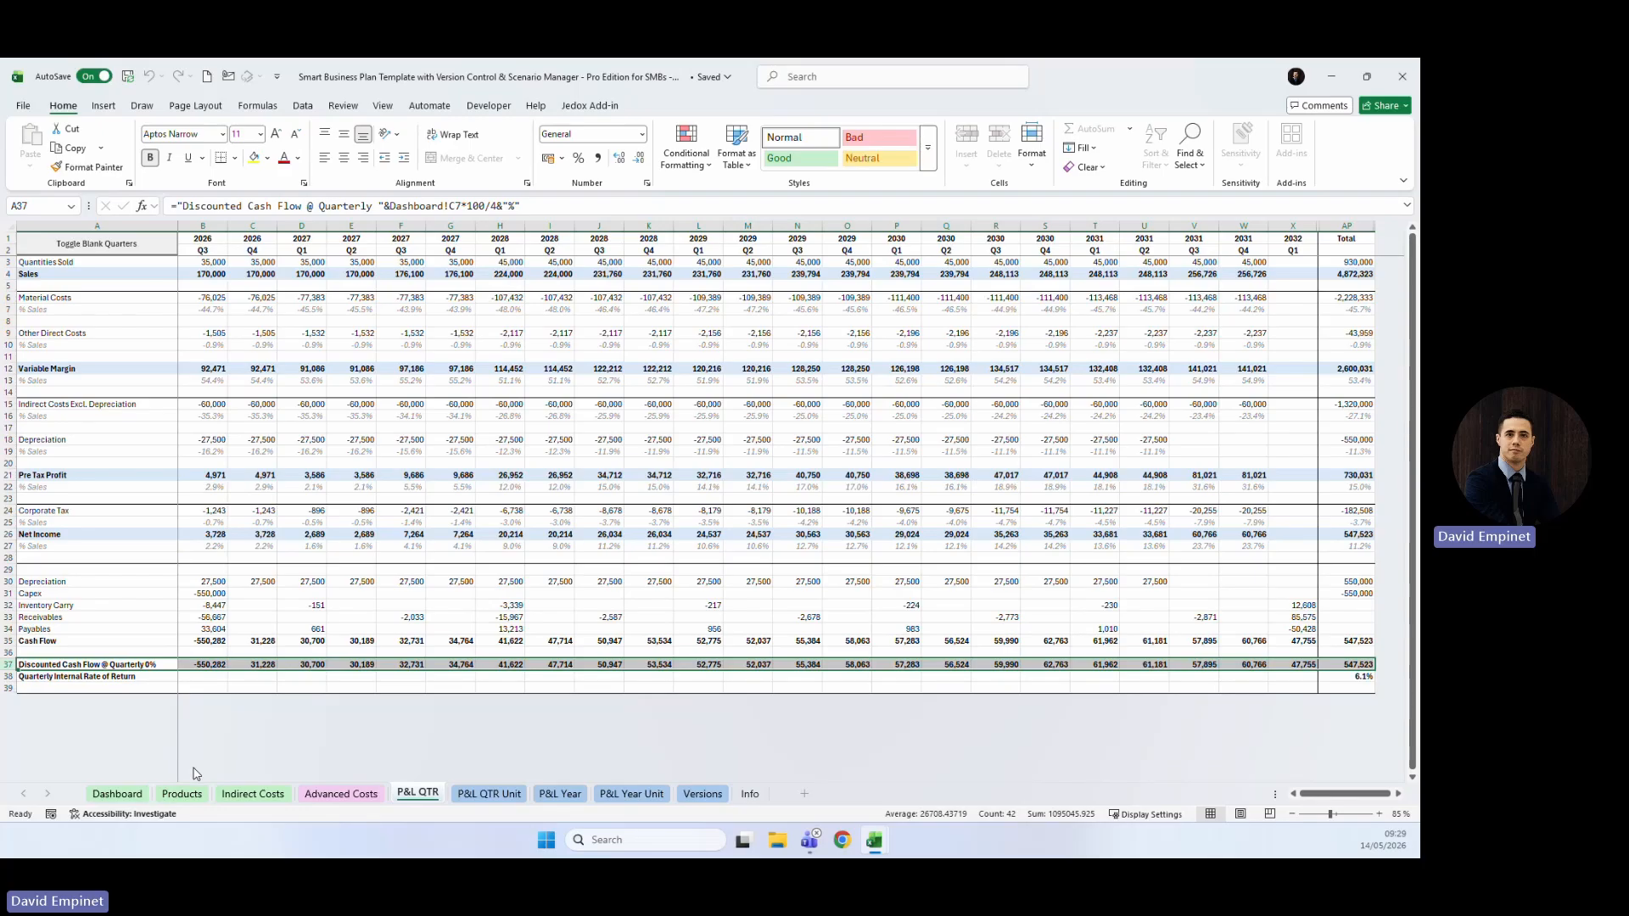
pyautogui.click(127, 793)
pyautogui.click(200, 331)
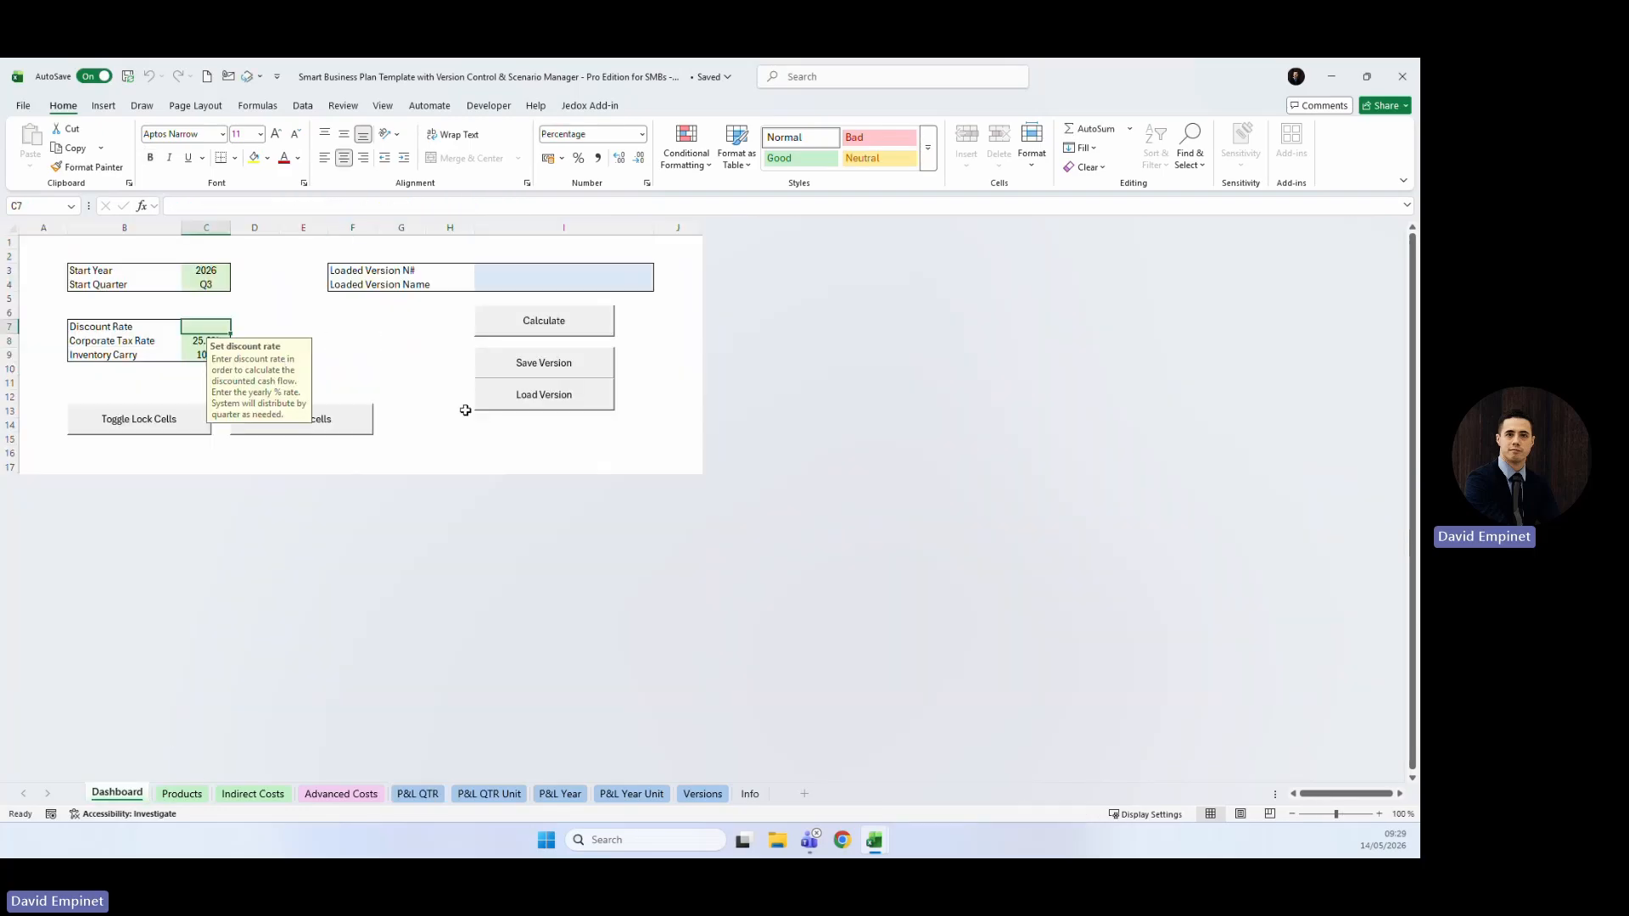
pyautogui.write('10')
pyautogui.press('Return')
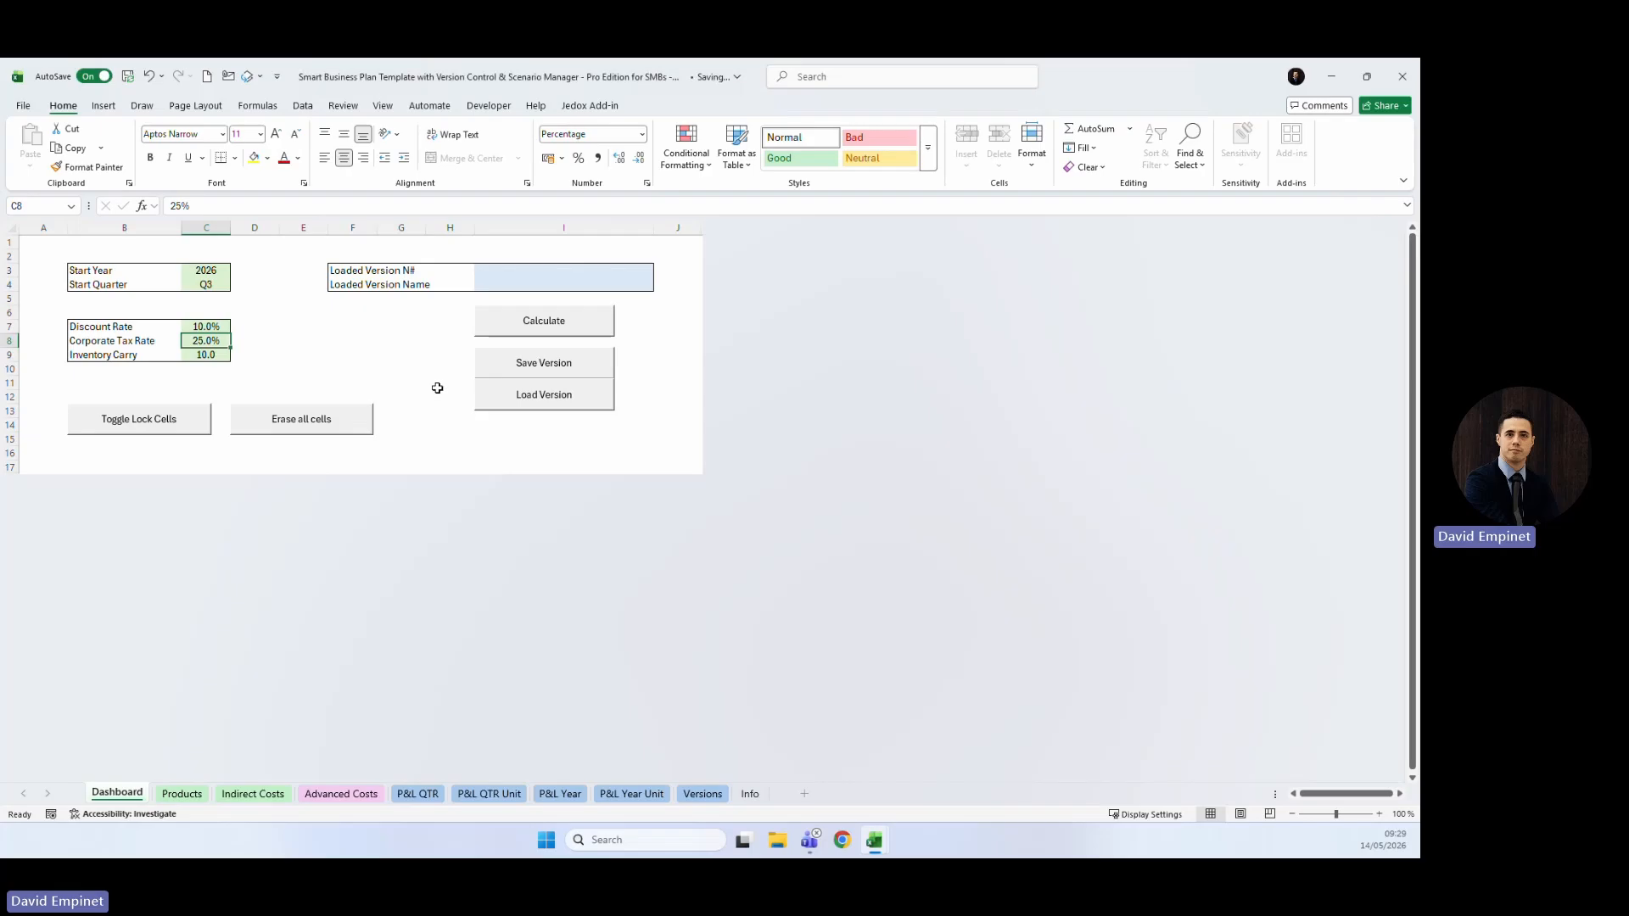
# Recalculate the business plan with the new discount rate and return to the quarterly P&L.
pyautogui.click(564, 319)
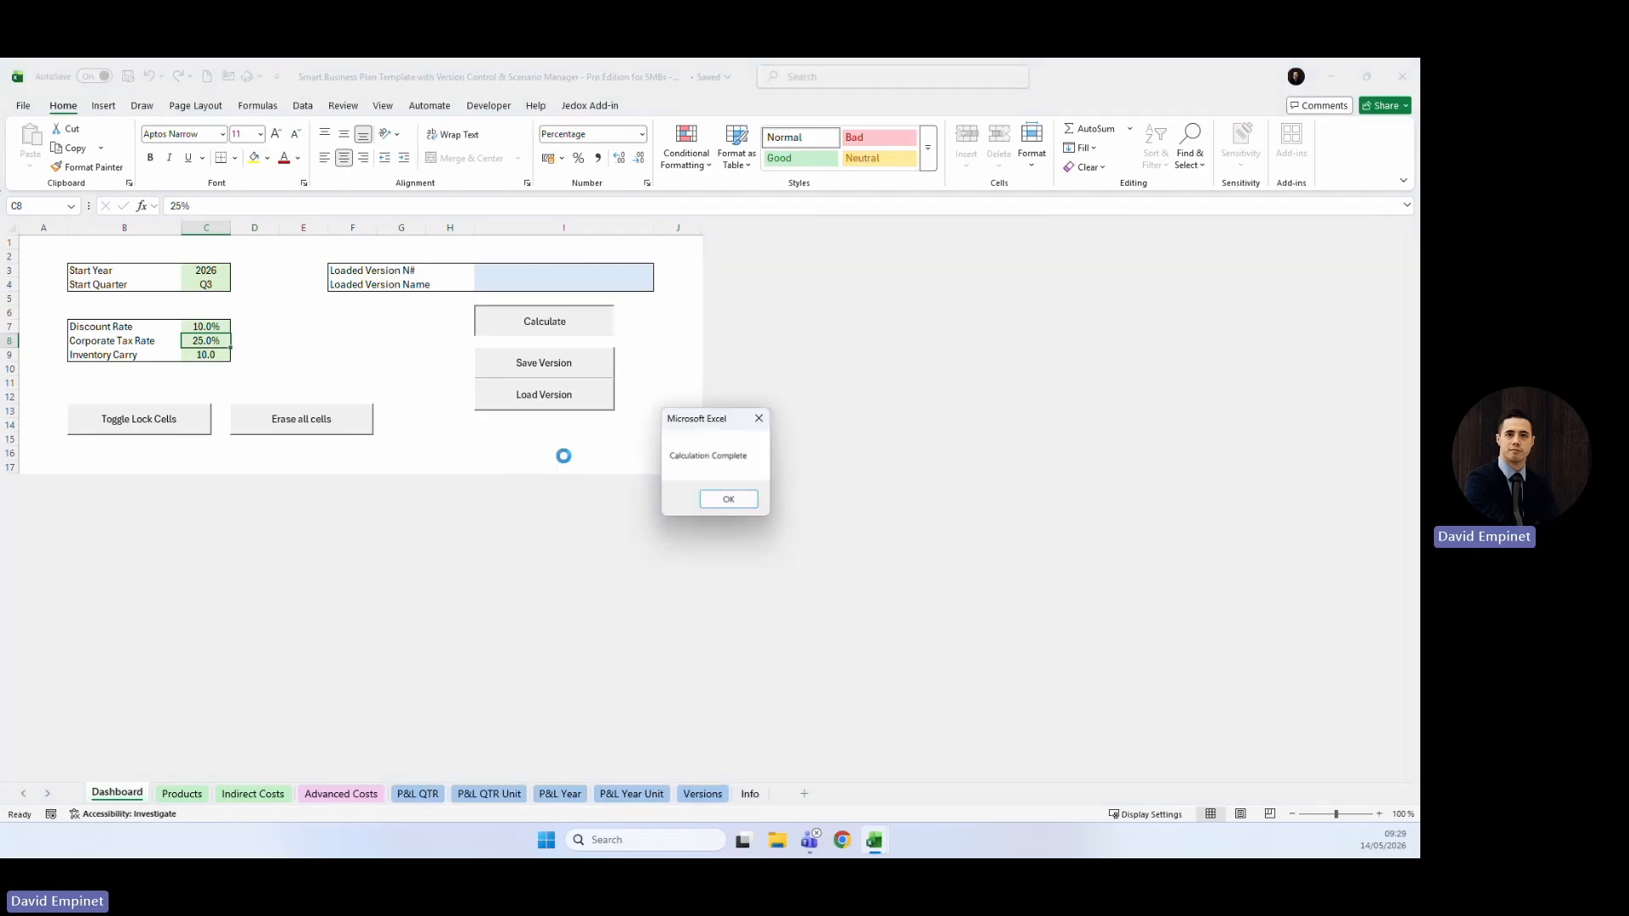
pyautogui.click(721, 498)
pyautogui.click(417, 794)
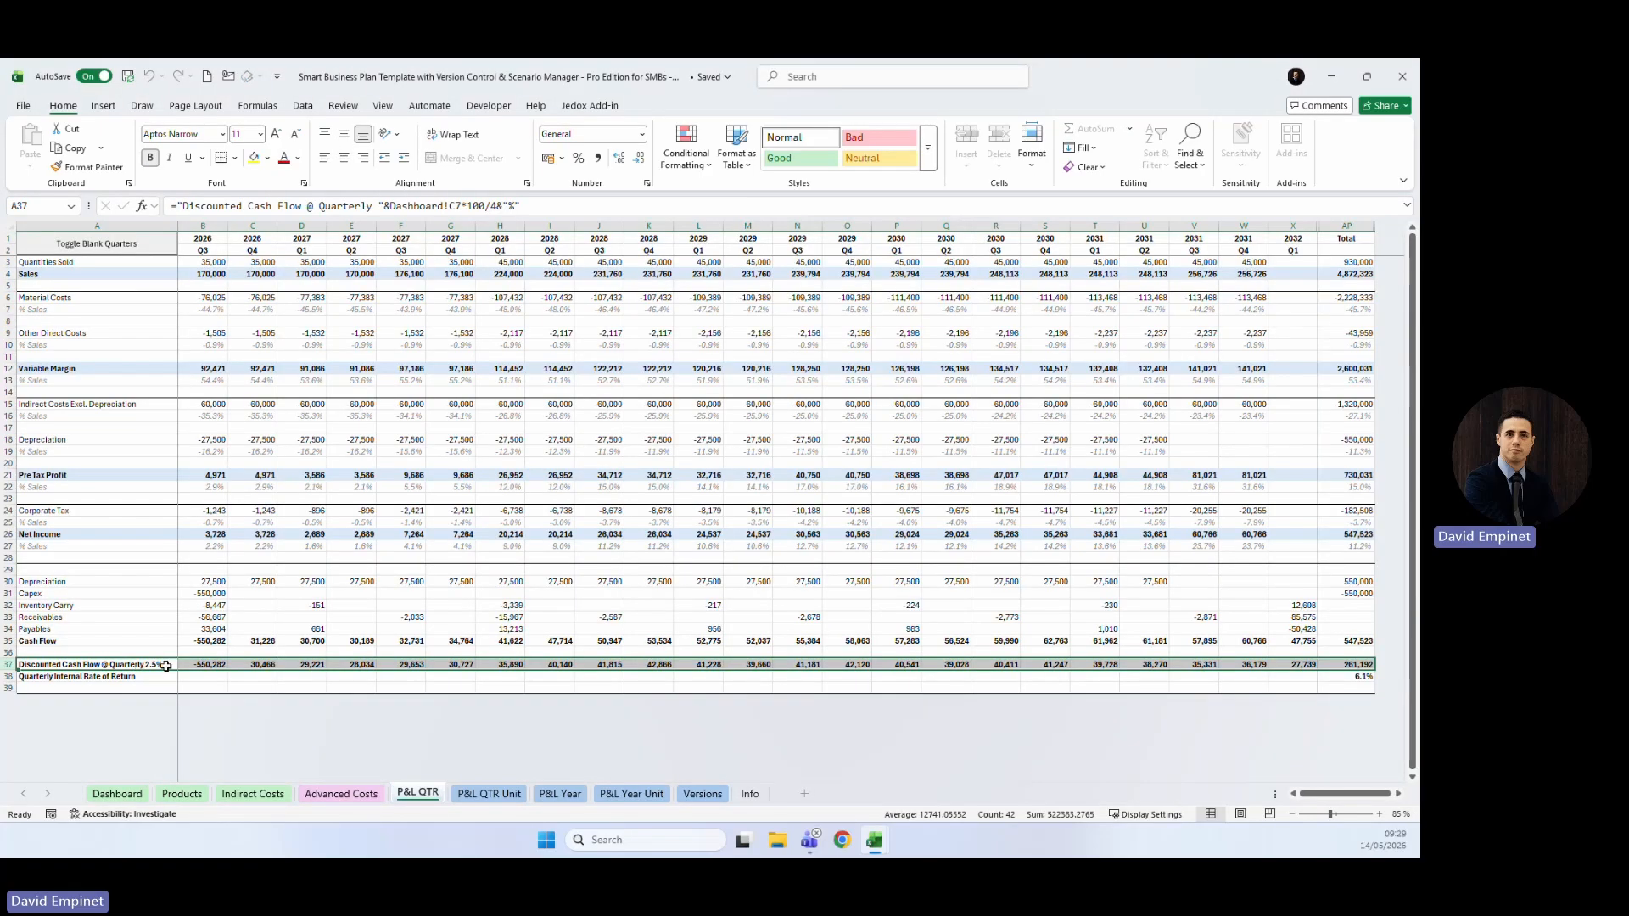
# Compare the Dashboard discount rate with the Discounted Cash Flow rows in the quarterly and yearly P&L sheets.
pyautogui.click(117, 794)
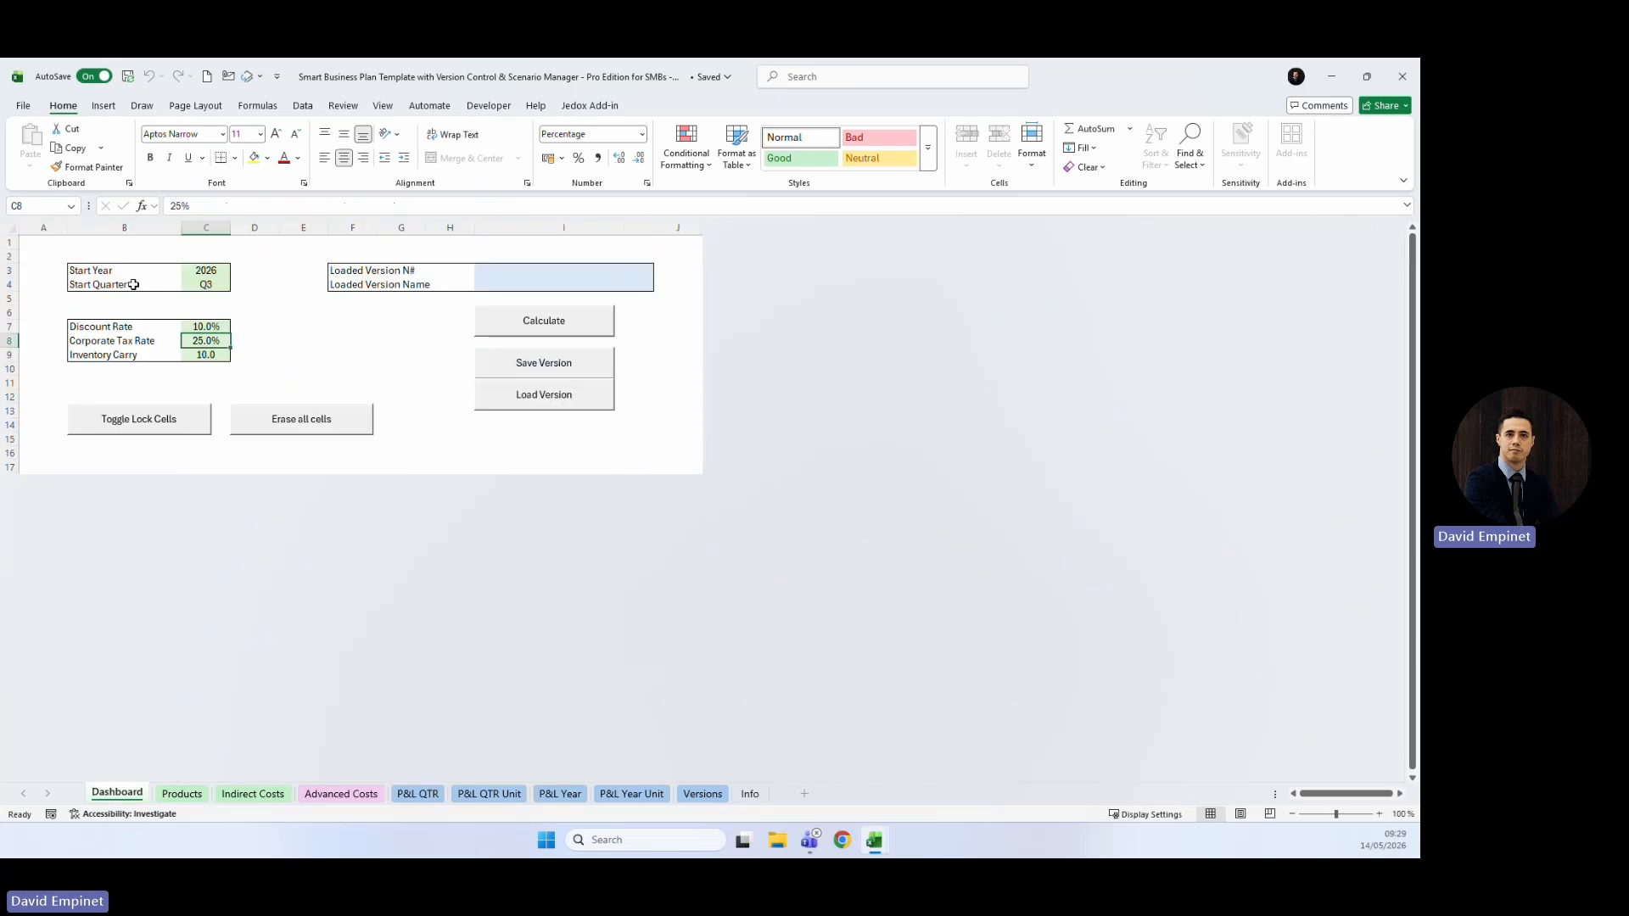
pyautogui.click(417, 794)
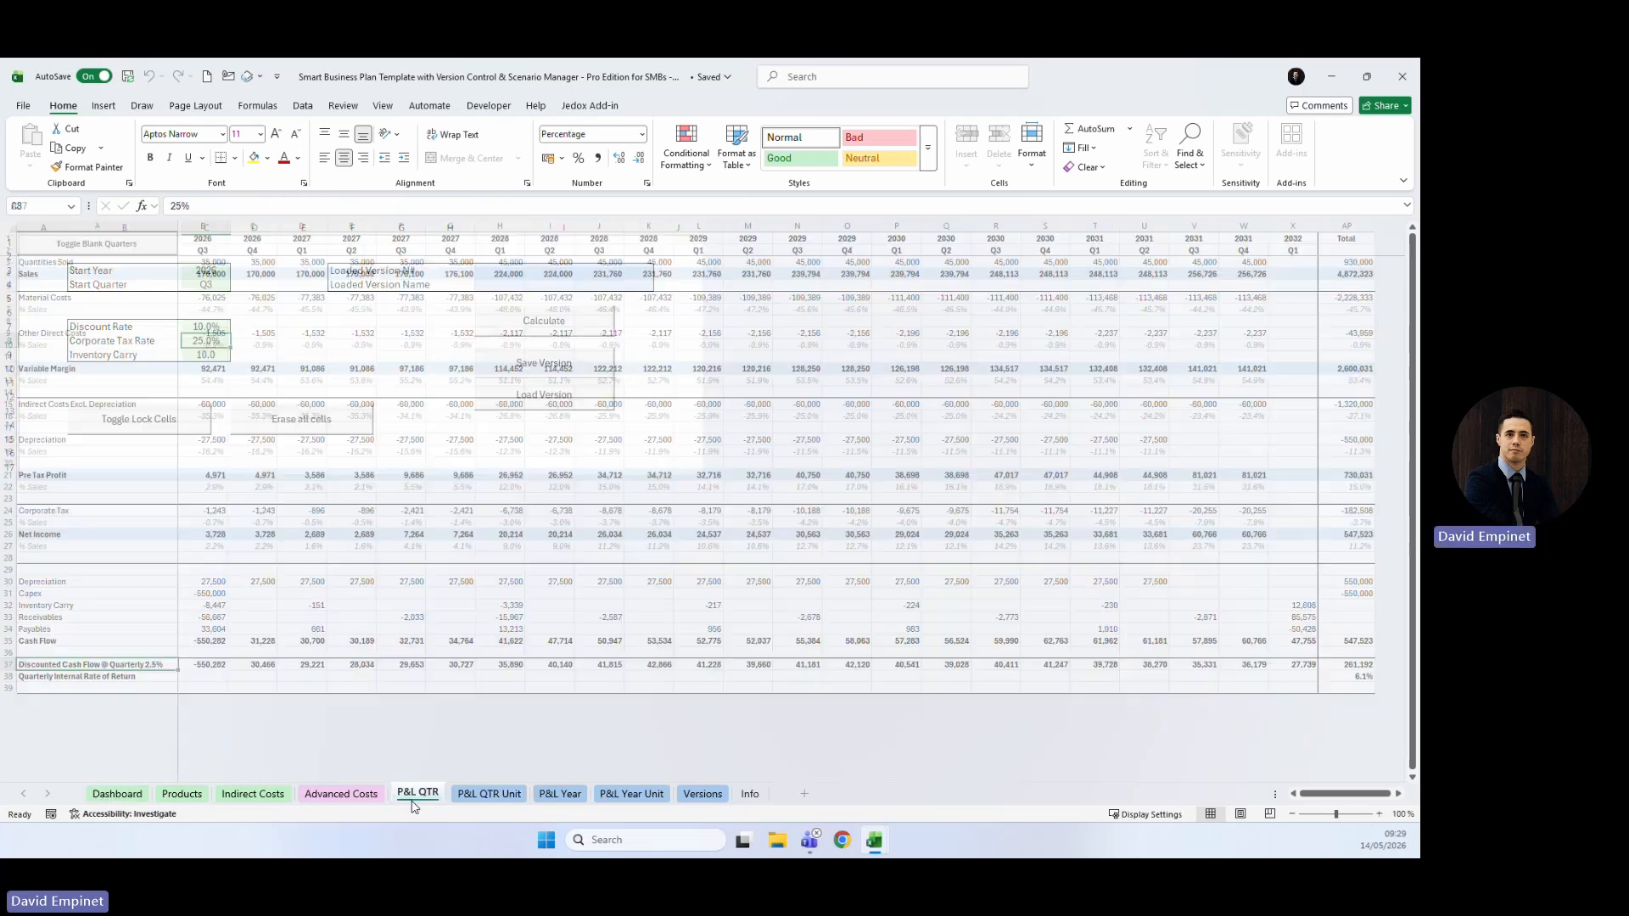
pyautogui.click(488, 794)
pyautogui.click(559, 794)
pyautogui.moveTo(114, 653); pyautogui.dragTo(734, 657)
pyautogui.click(402, 796)
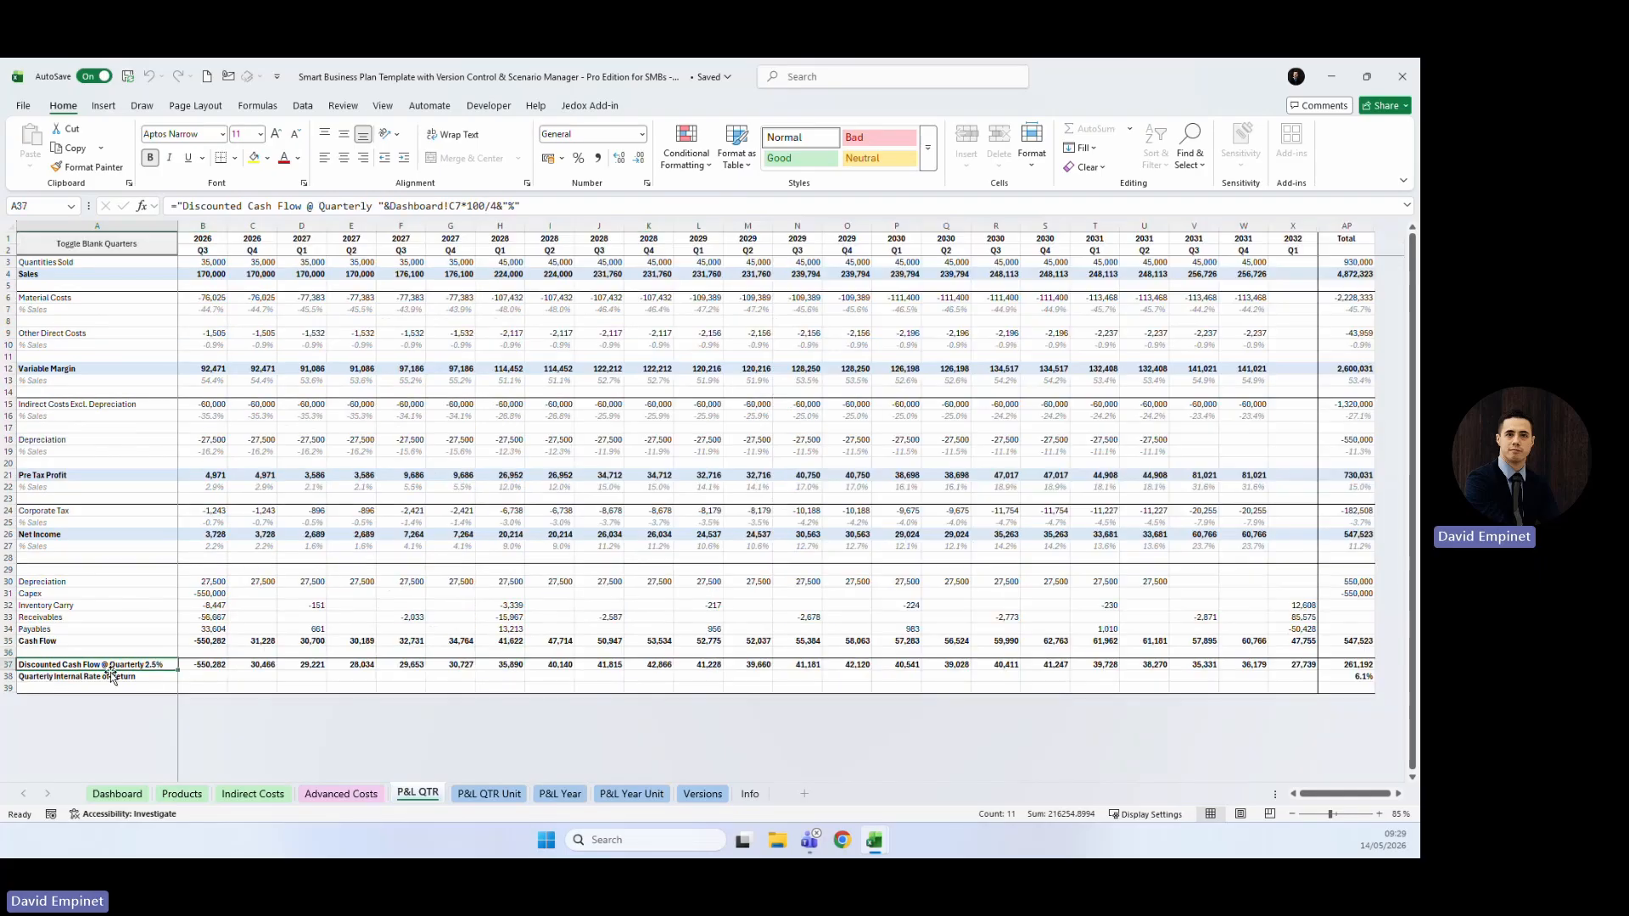
pyautogui.click(284, 665)
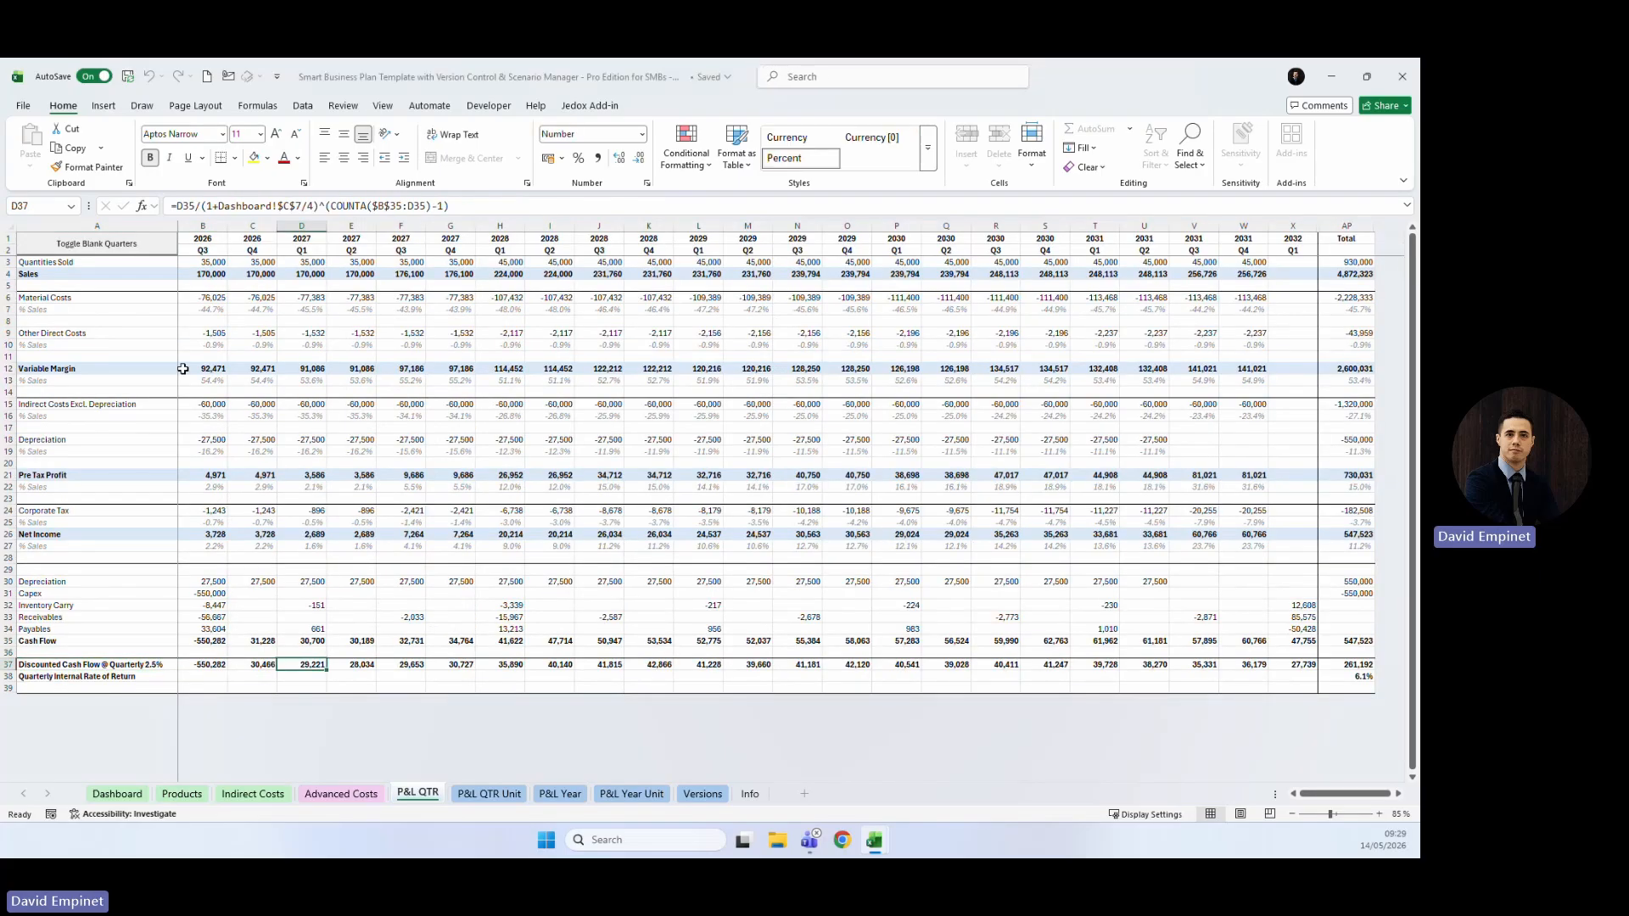
# Run the Dashboard calculation once more and reopen the quarterly P&L.
pyautogui.click(117, 794)
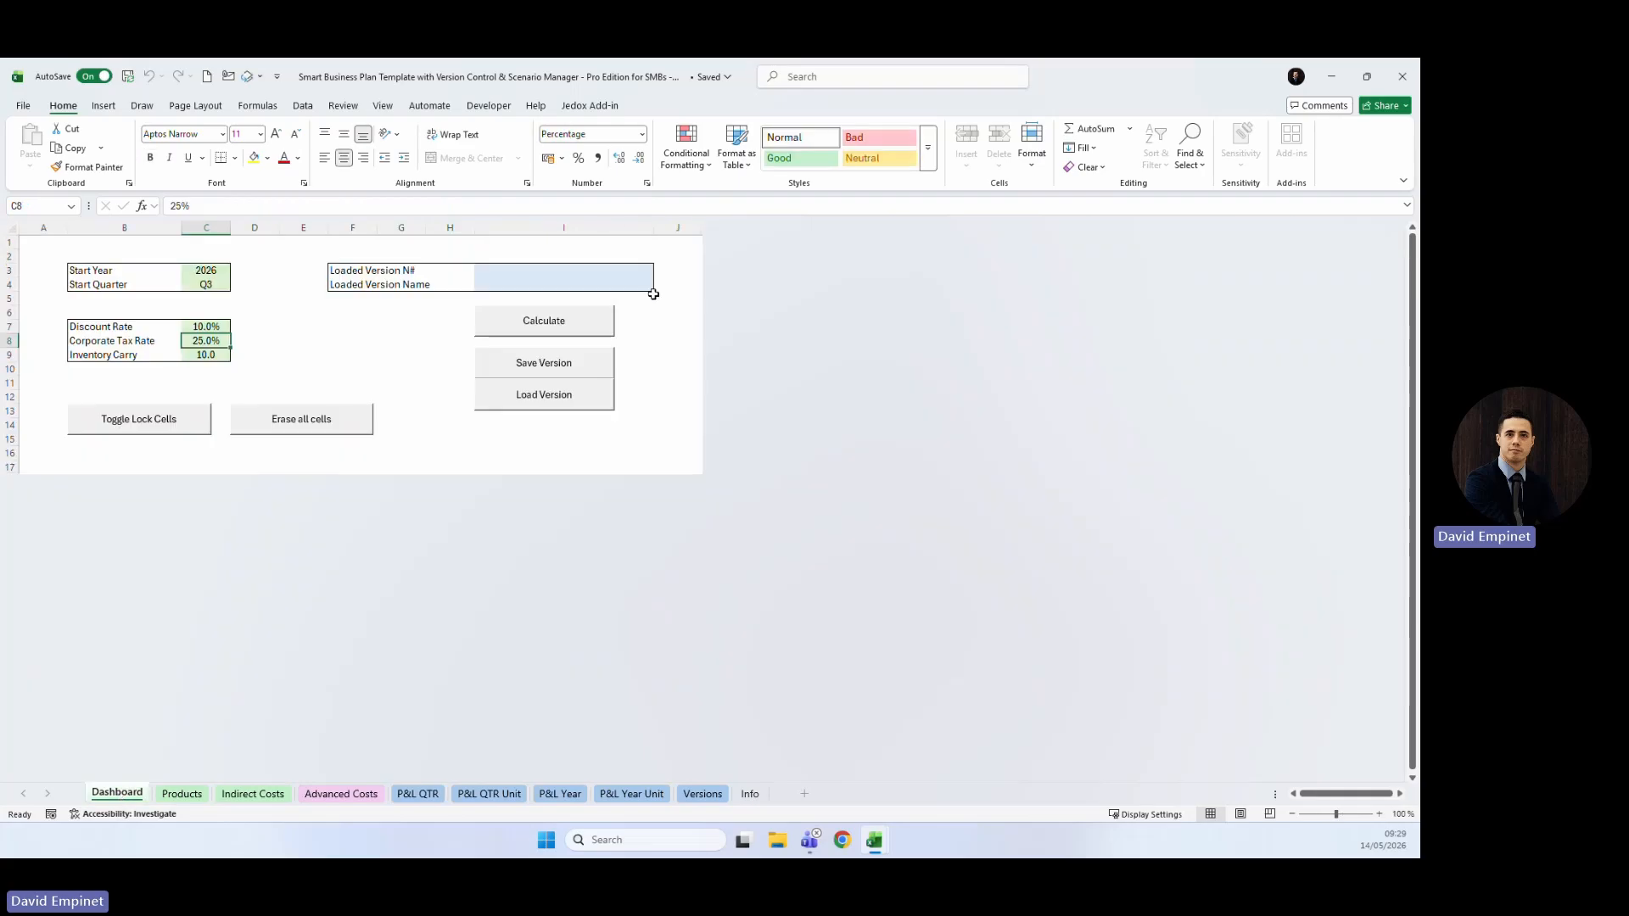
pyautogui.click(547, 331)
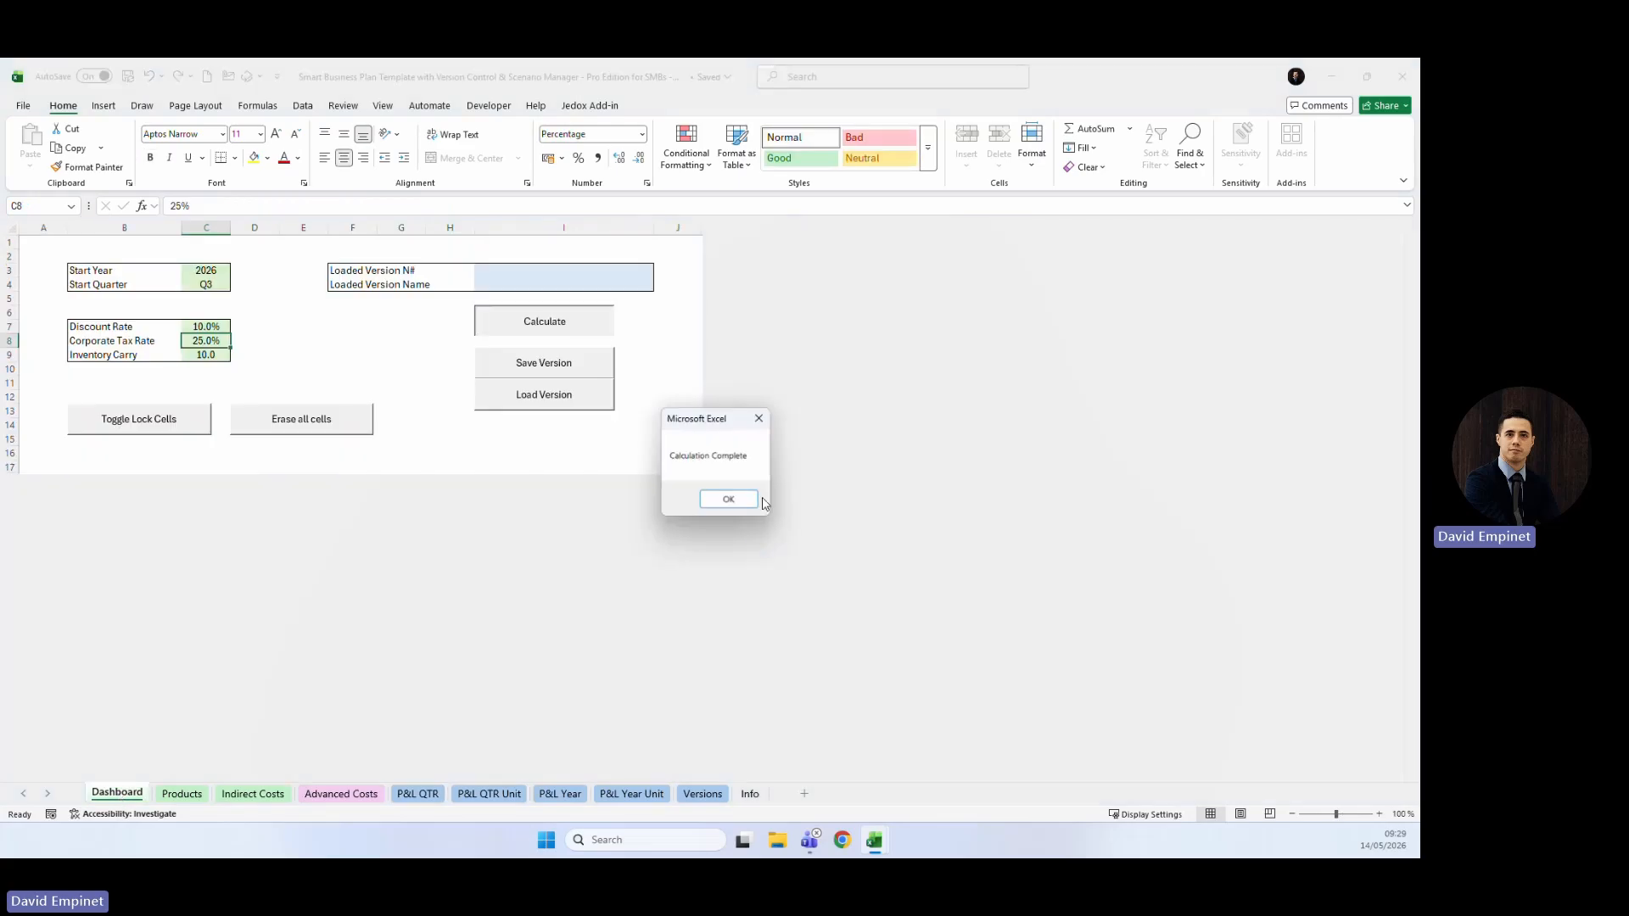
pyautogui.click(730, 496)
pyautogui.click(407, 794)
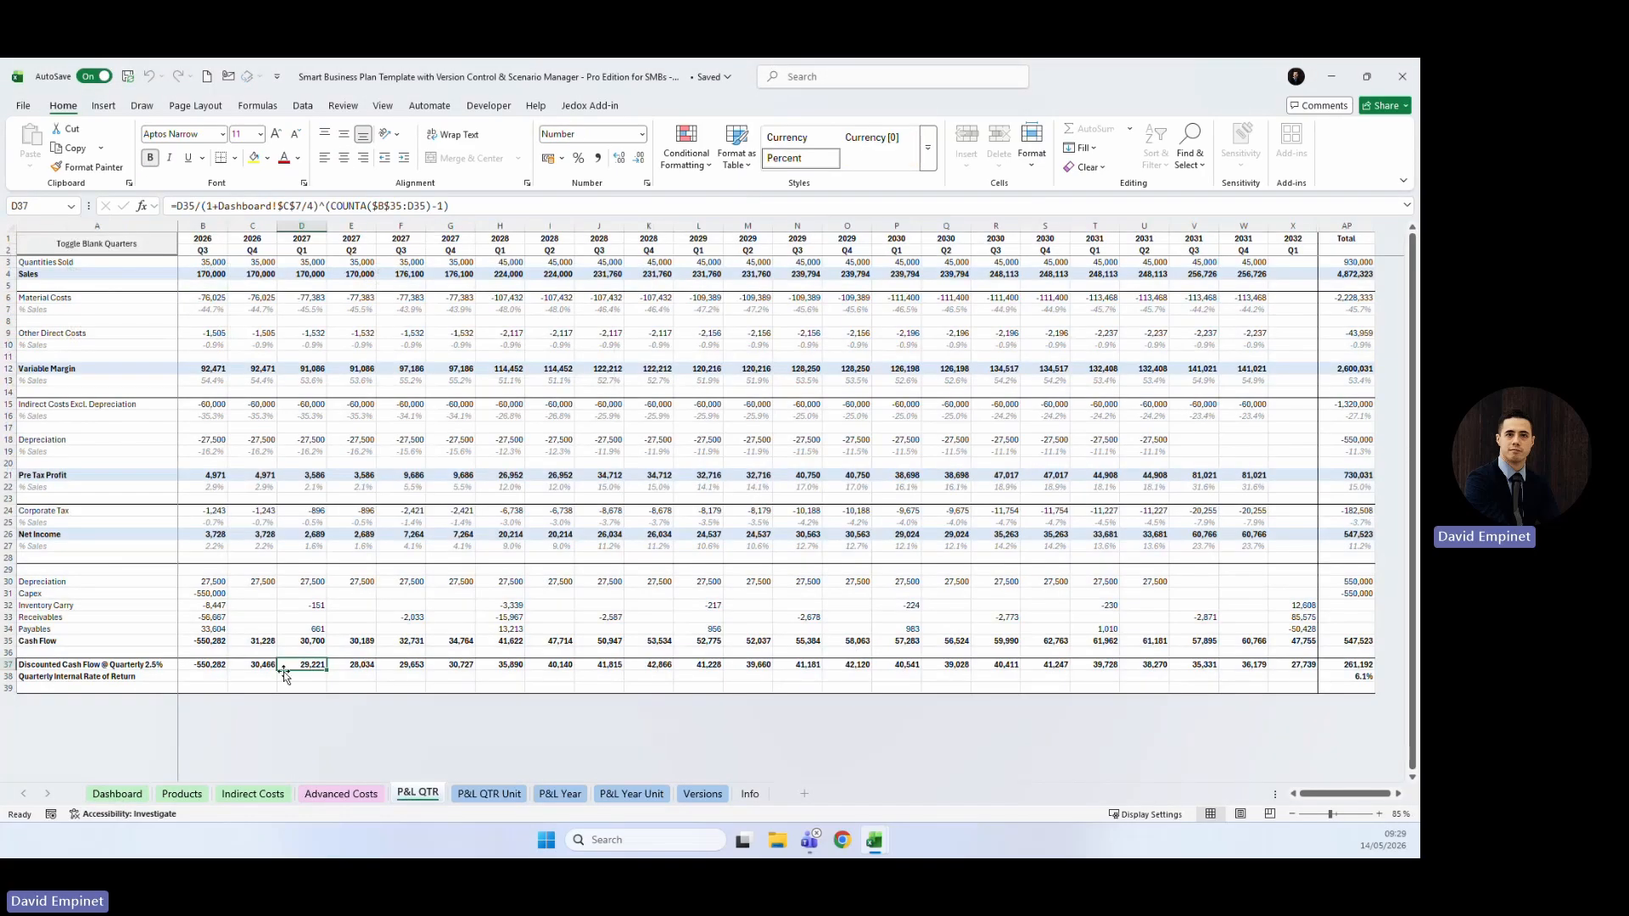
# Examine the Discounted Cash Flow formulas across the quarters and compare the row's total with the undiscounted Cash Flow total.
pyautogui.click(150, 665)
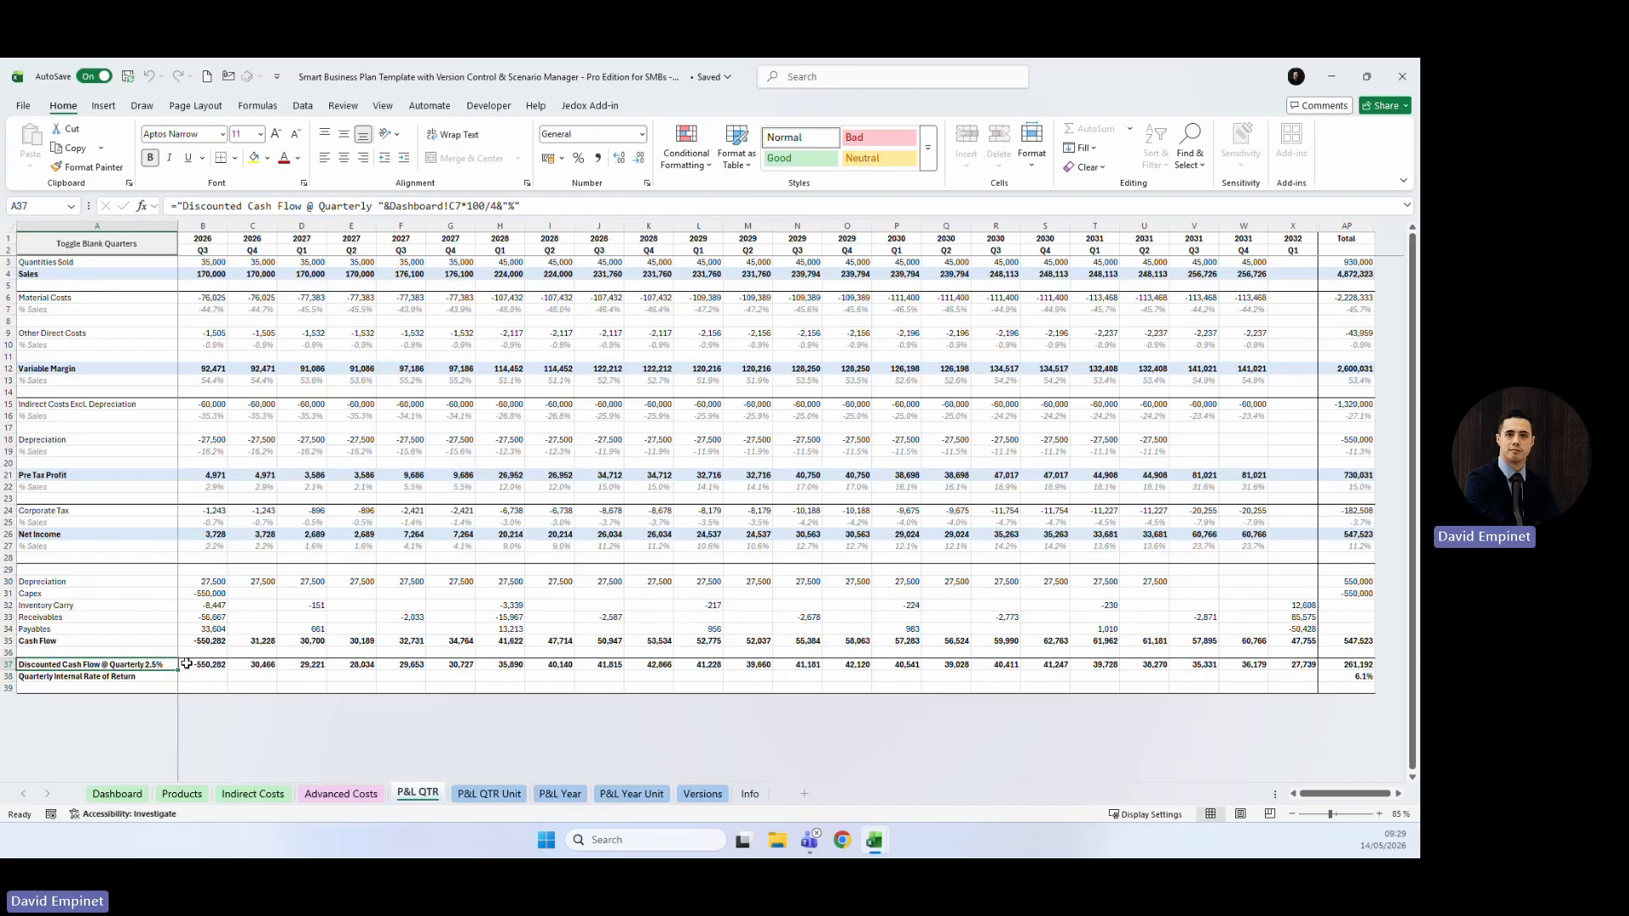
pyautogui.click(252, 666)
pyautogui.click(365, 666)
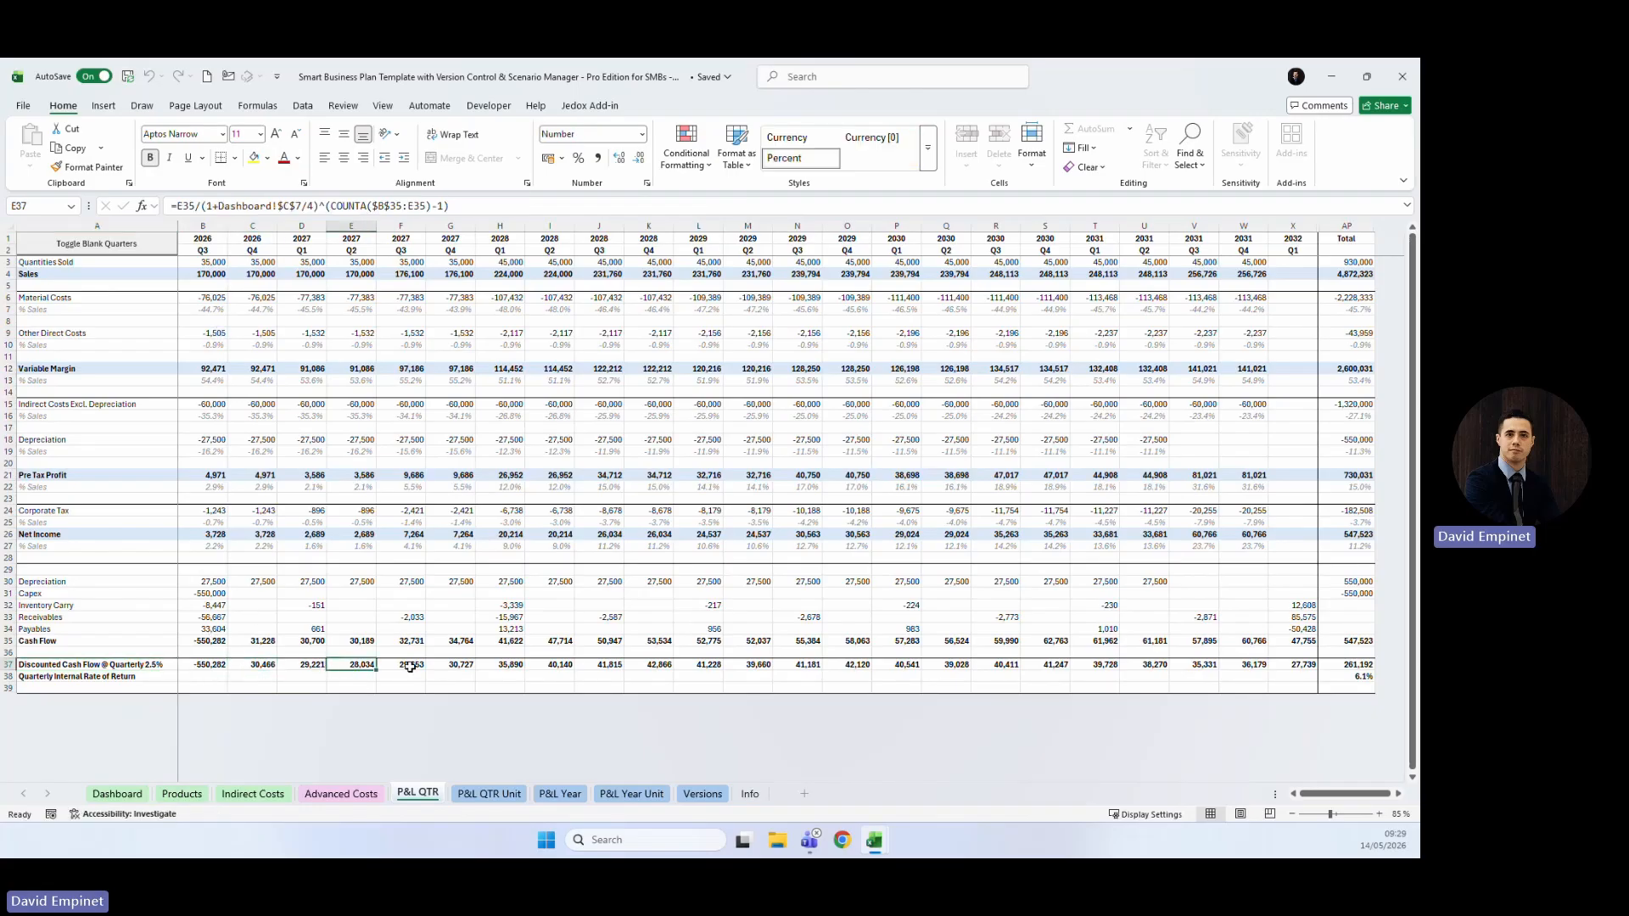
pyautogui.click(412, 667)
pyautogui.click(267, 664)
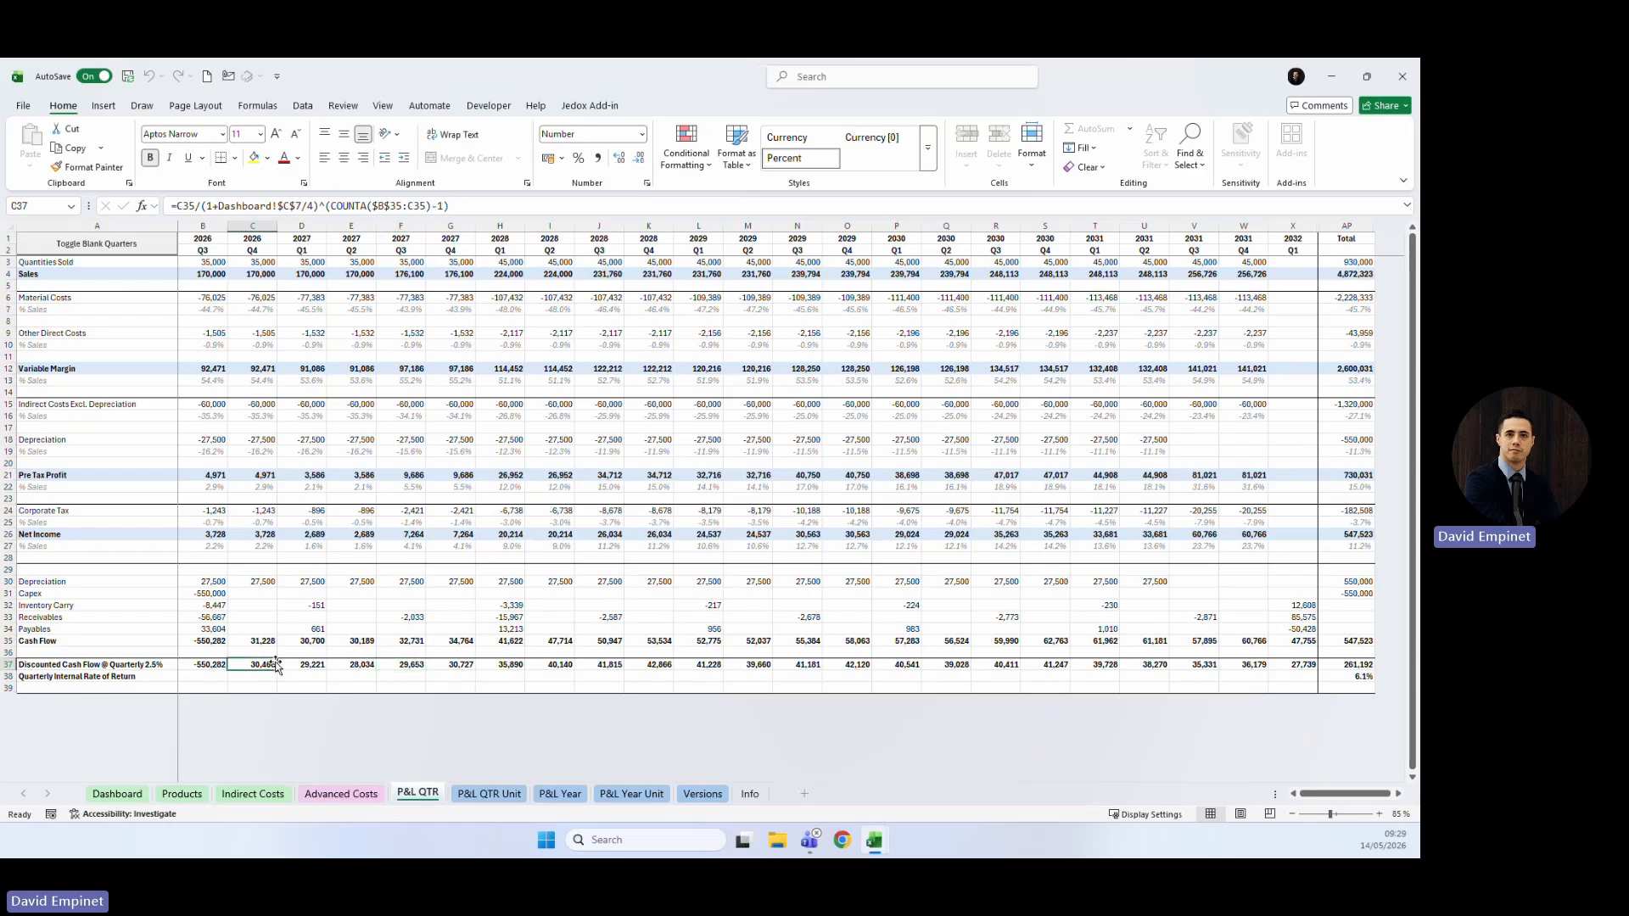
pyautogui.click(307, 664)
pyautogui.click(399, 665)
pyautogui.click(1347, 666)
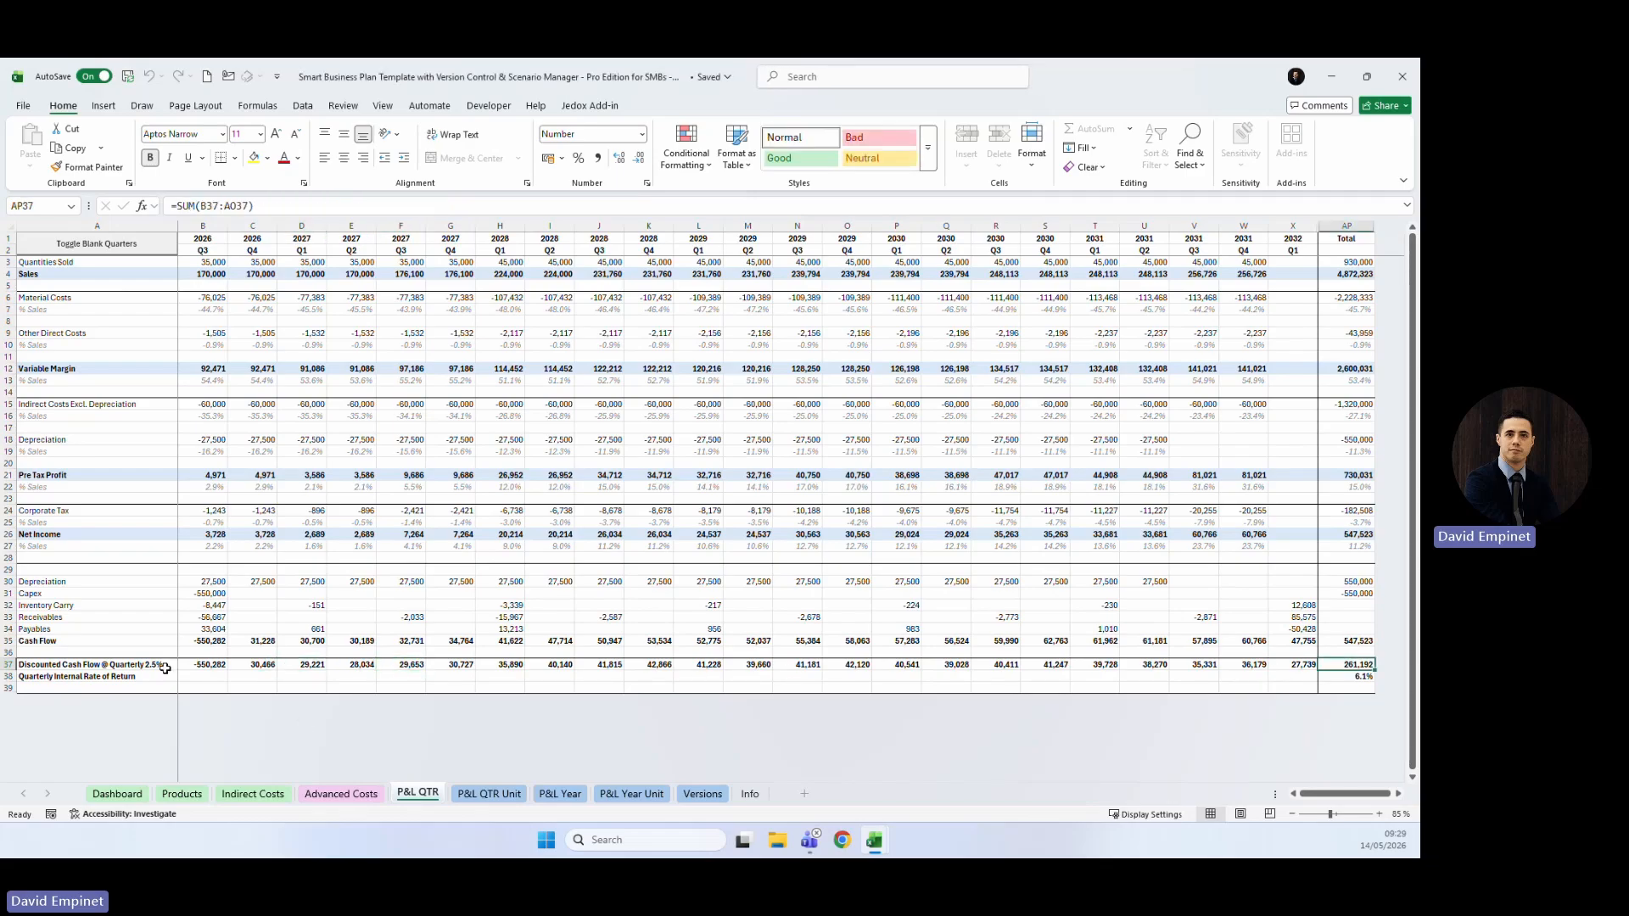
pyautogui.click(1360, 644)
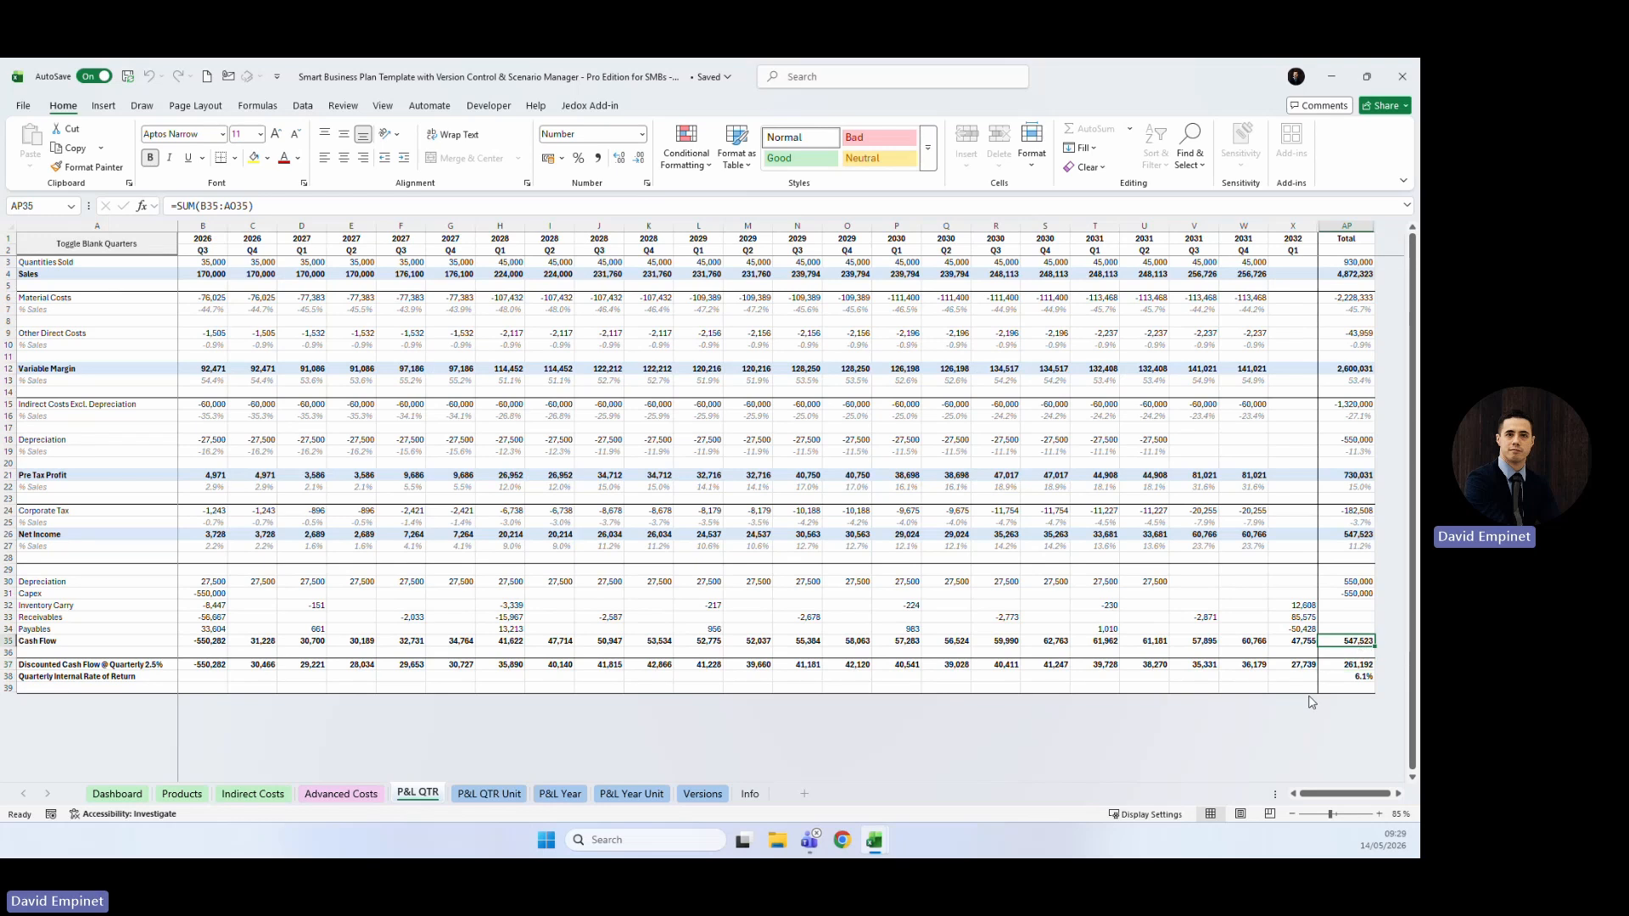
pyautogui.click(1341, 666)
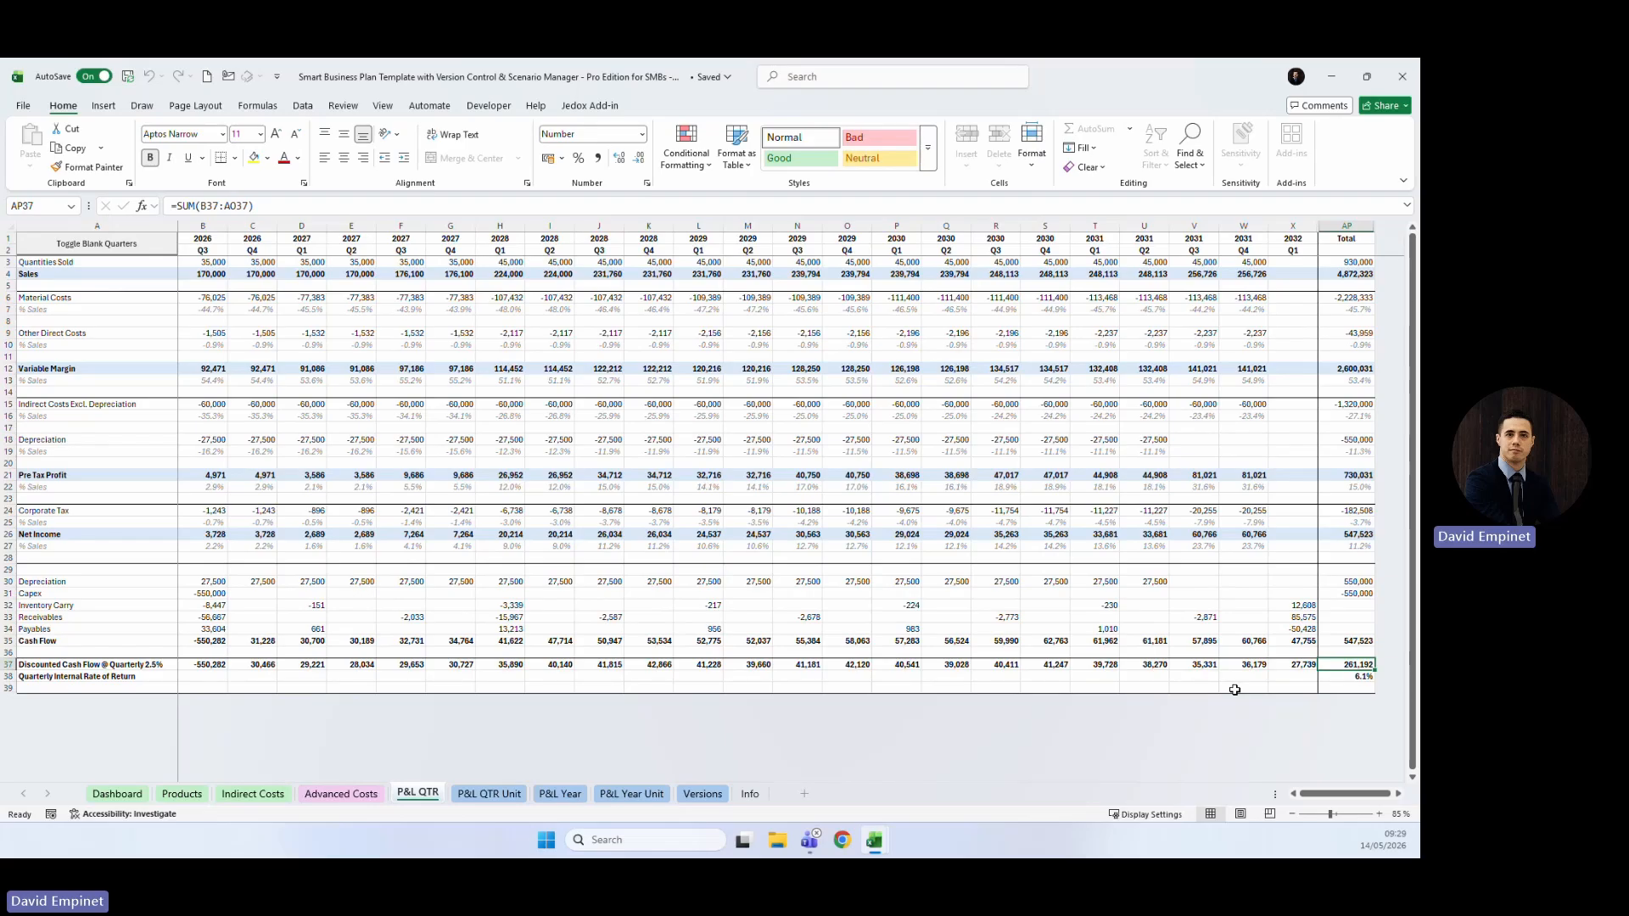
# Examine the Quarterly Internal Rate of Return row and its formula in the Total column of the quarterly P&L.
pyautogui.moveTo(66, 676); pyautogui.dragTo(1239, 676)
pyautogui.click(1345, 676)
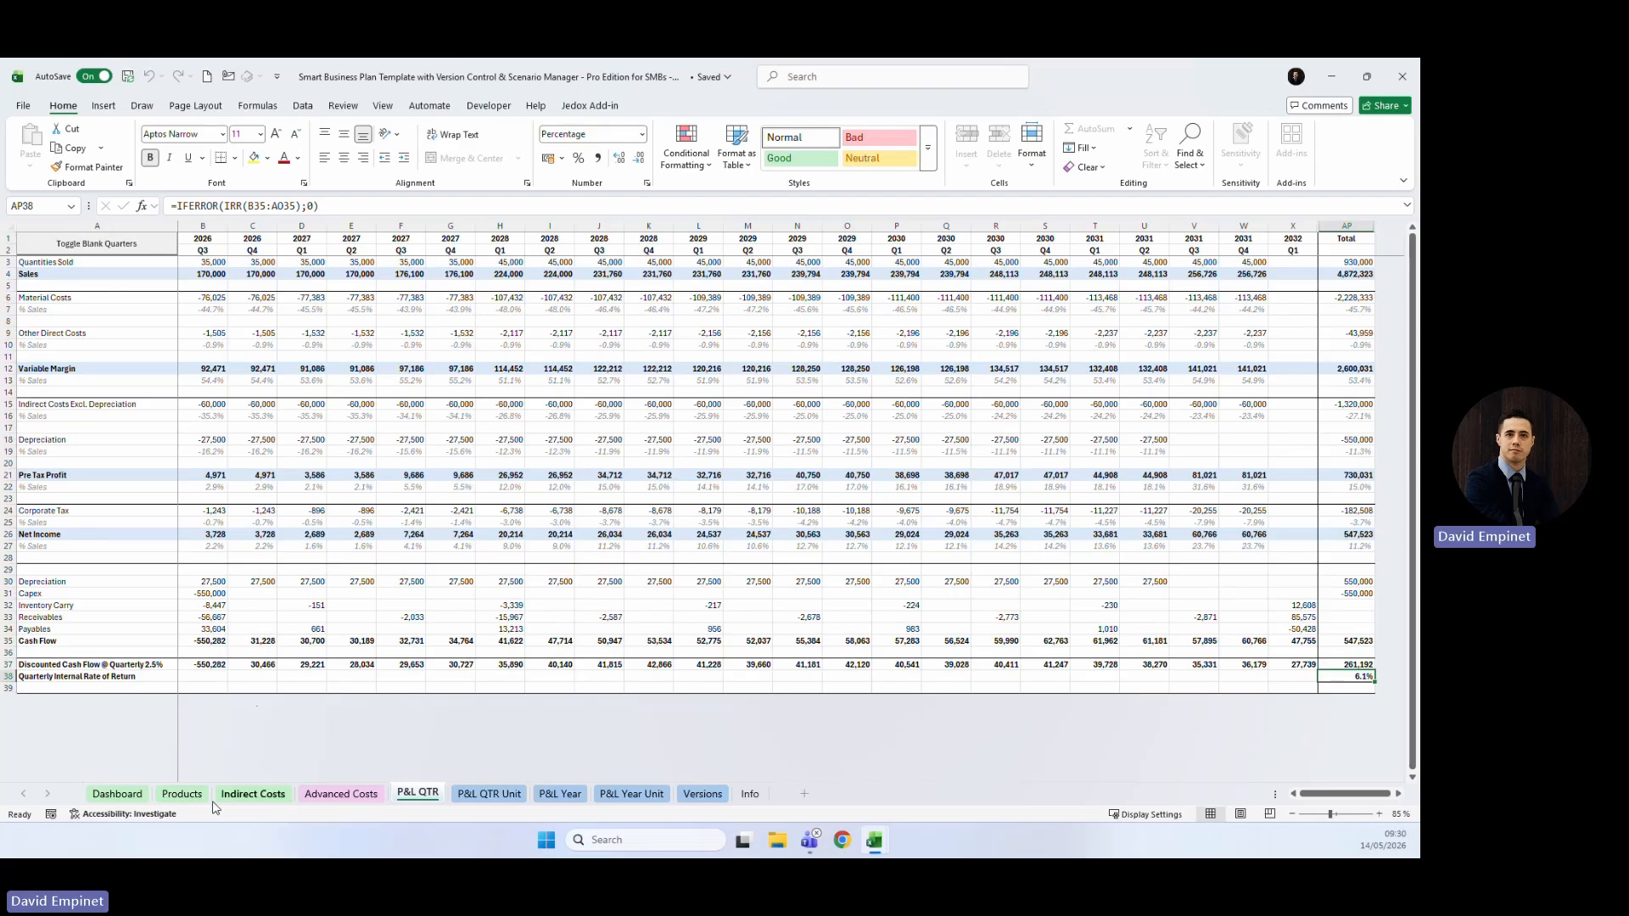
pyautogui.click(356, 582)
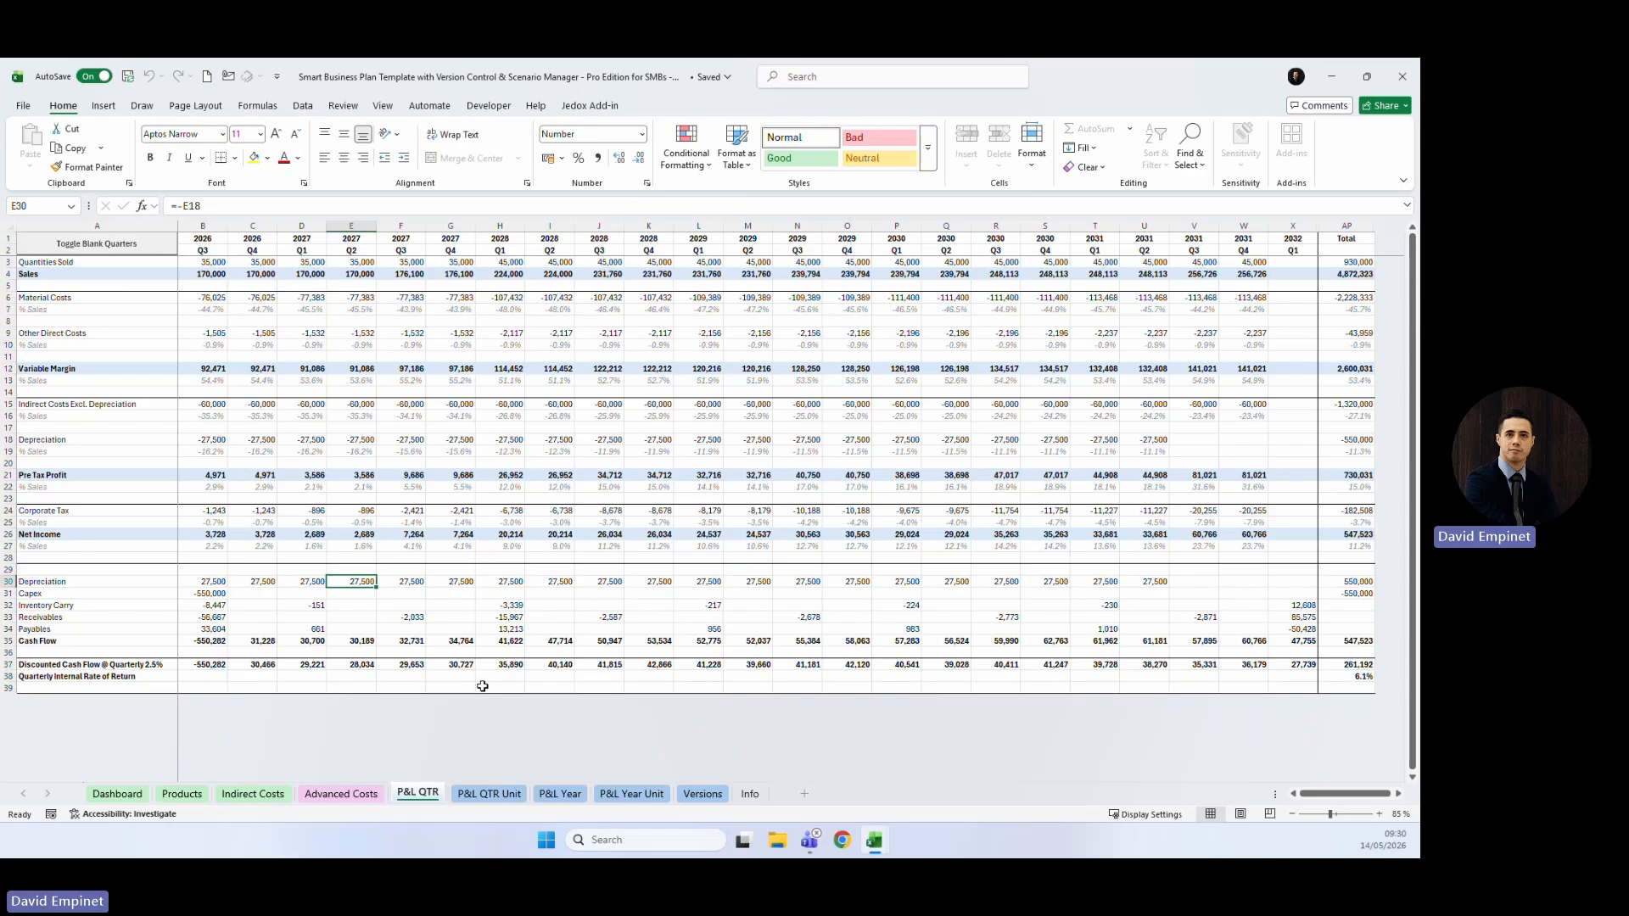
# Review the AC column of the Products sheet beside the Advanced Costs sheet, and return to Products.
pyautogui.click(176, 794)
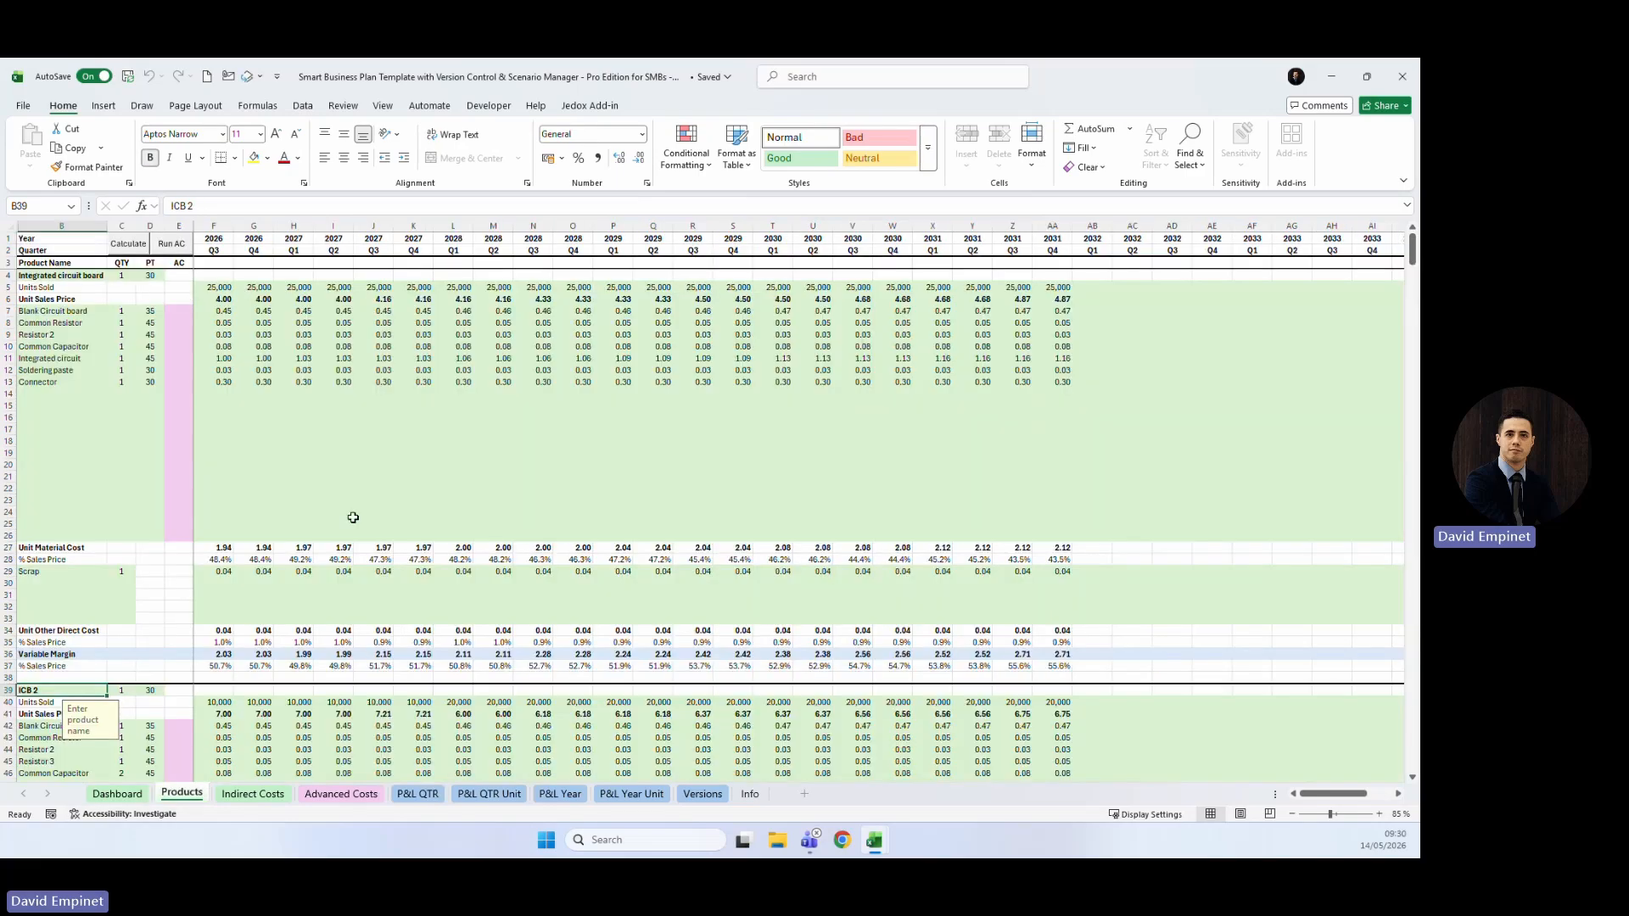
pyautogui.moveTo(170, 311); pyautogui.dragTo(178, 500)
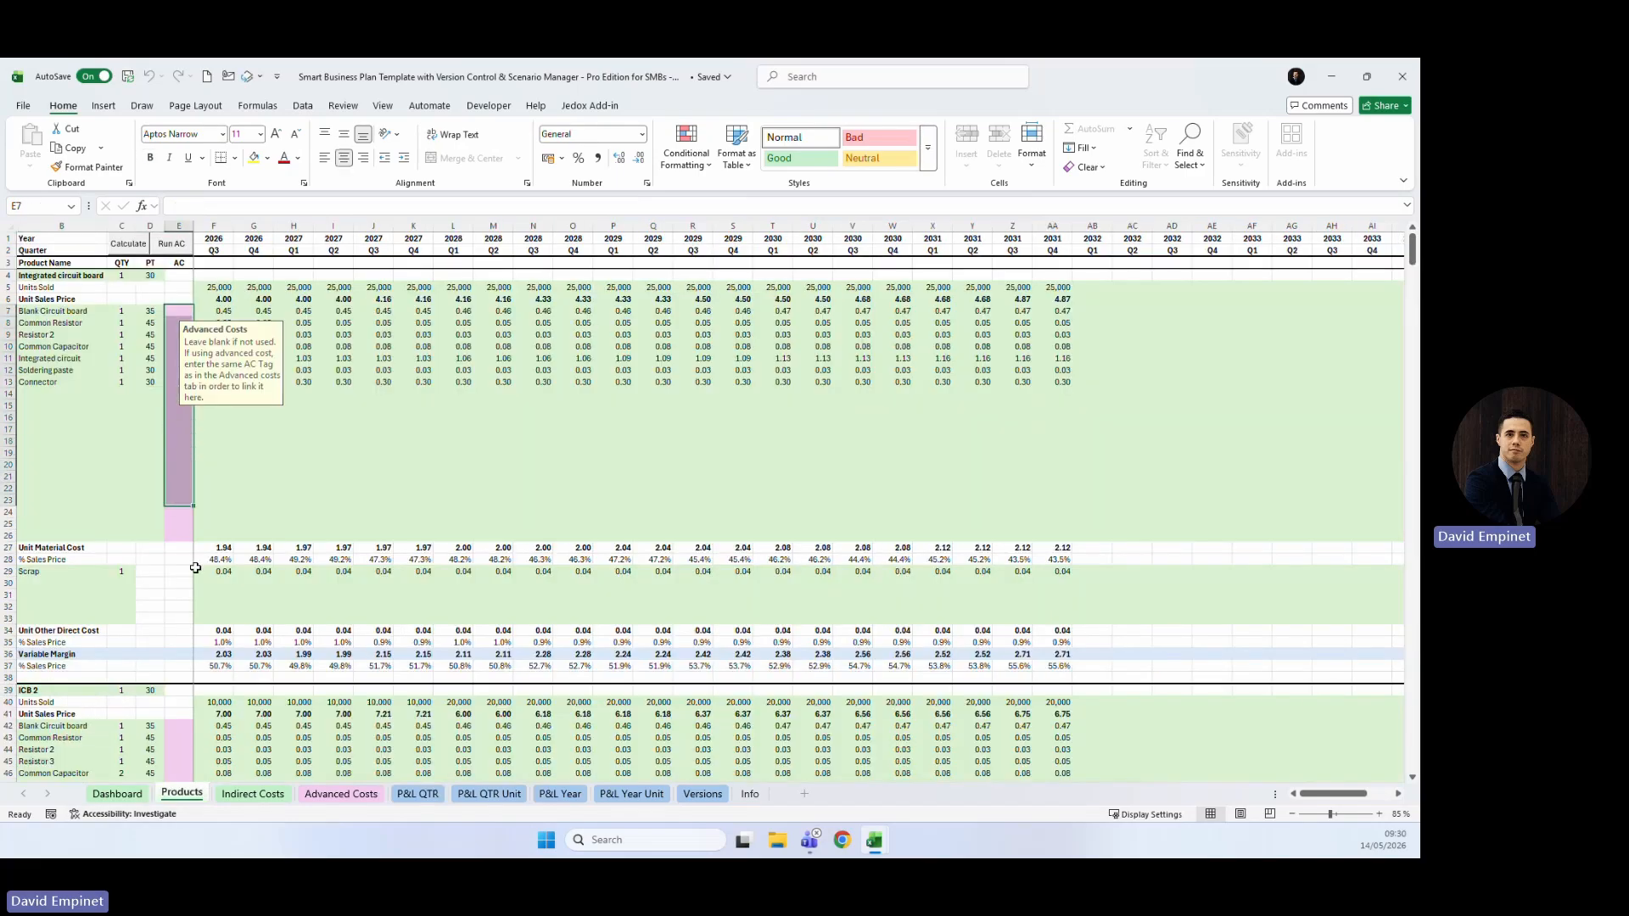
pyautogui.click(341, 794)
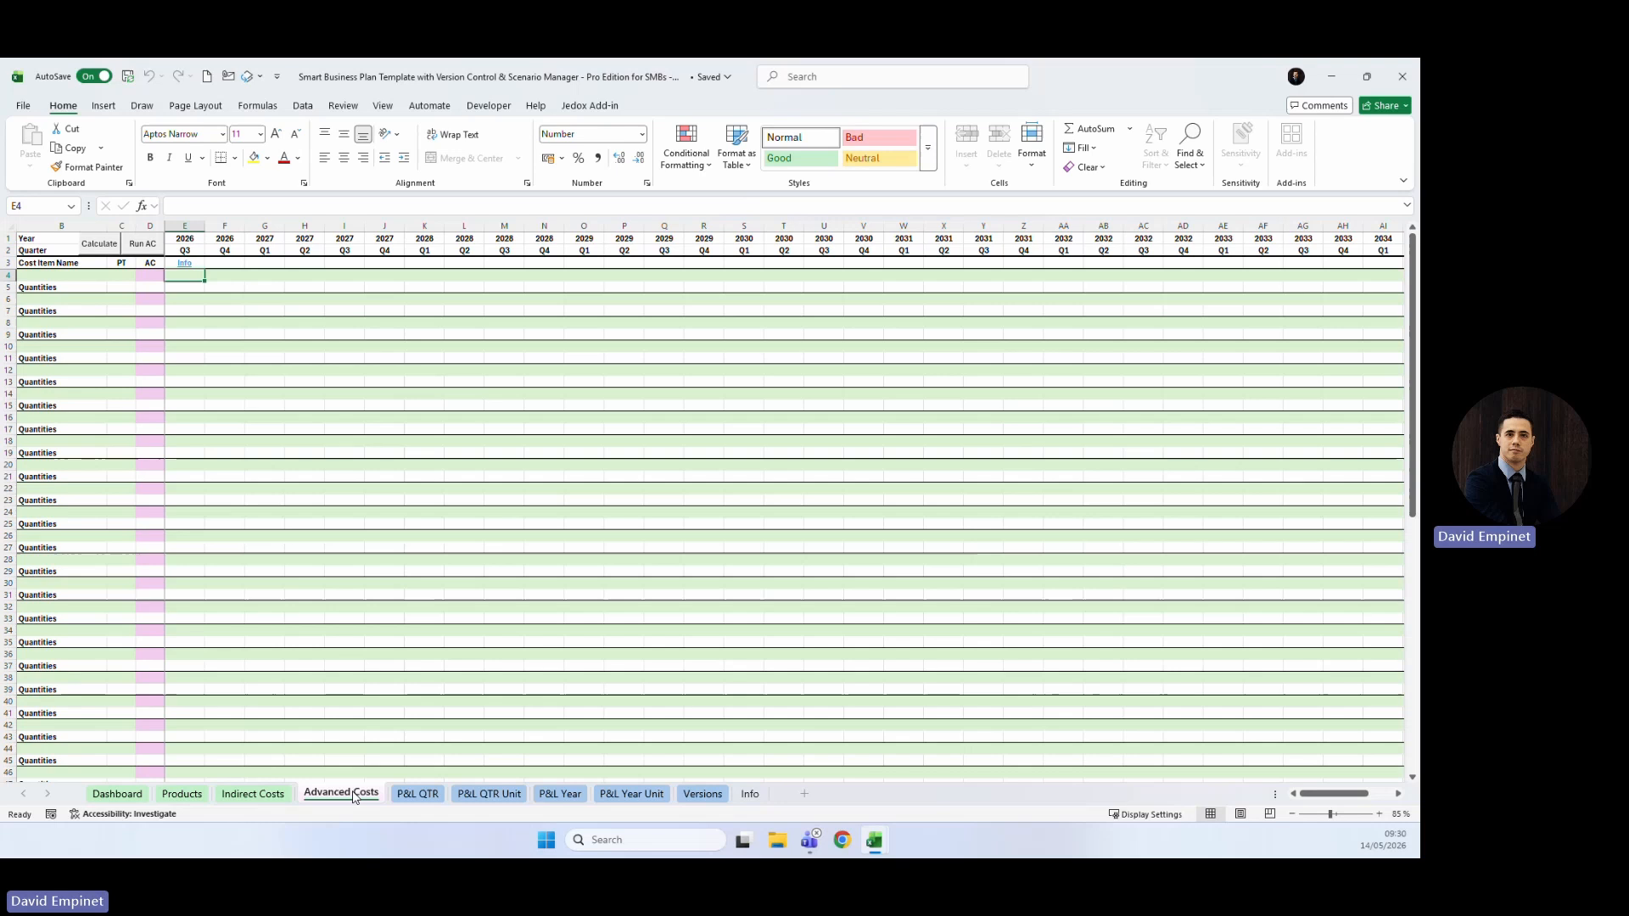
pyautogui.click(181, 793)
pyautogui.click(280, 453)
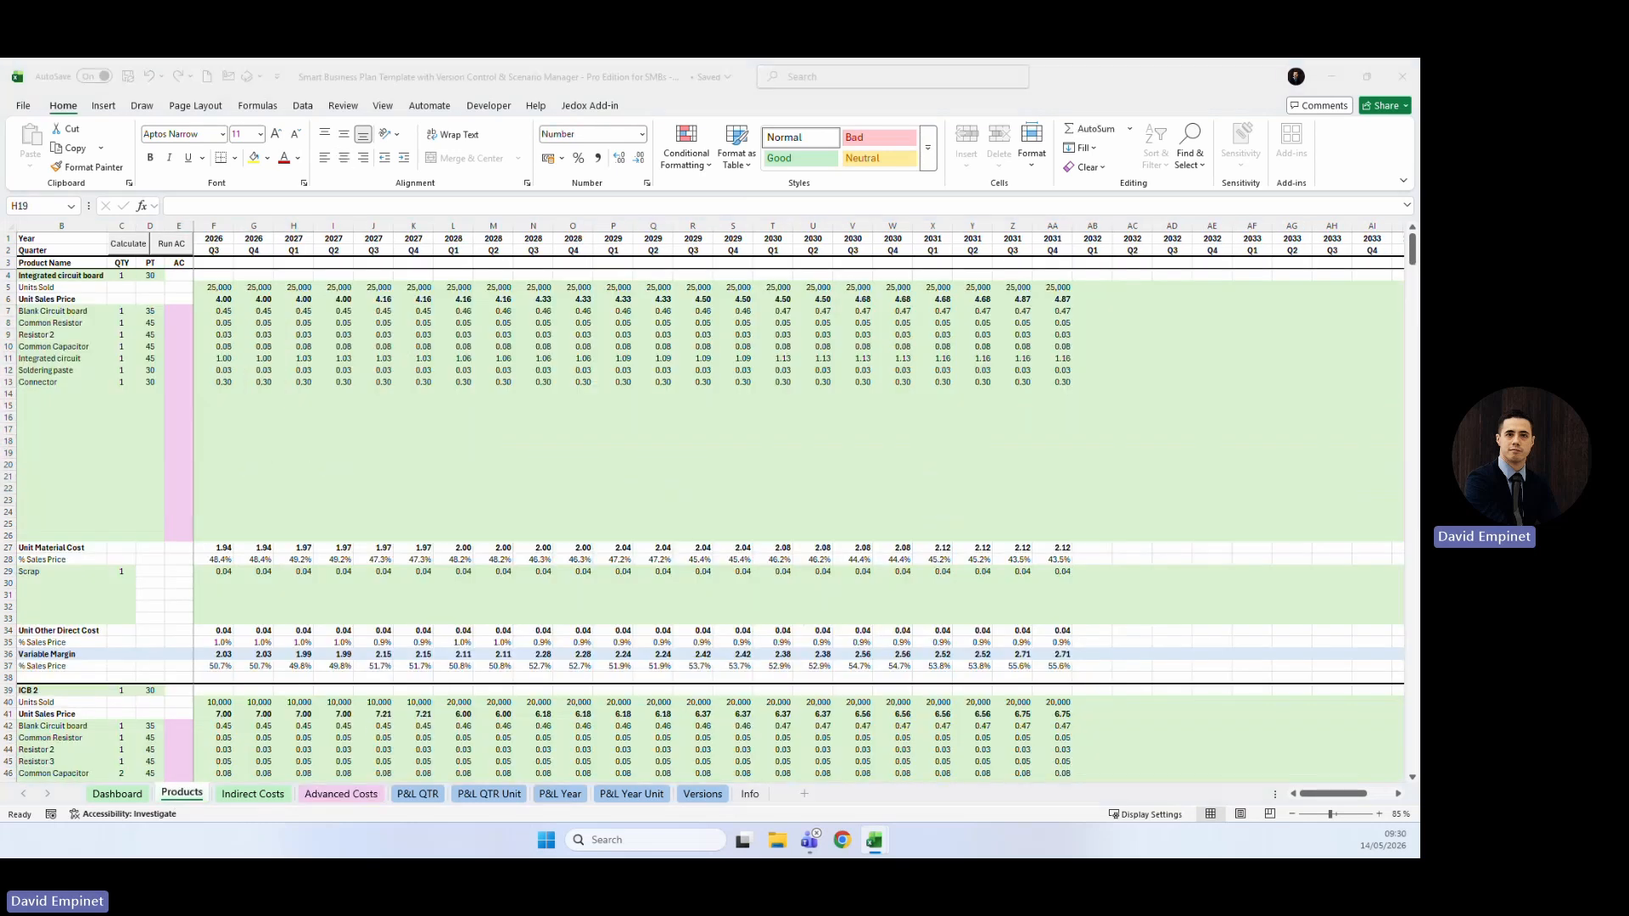
pyautogui.click(315, 430)
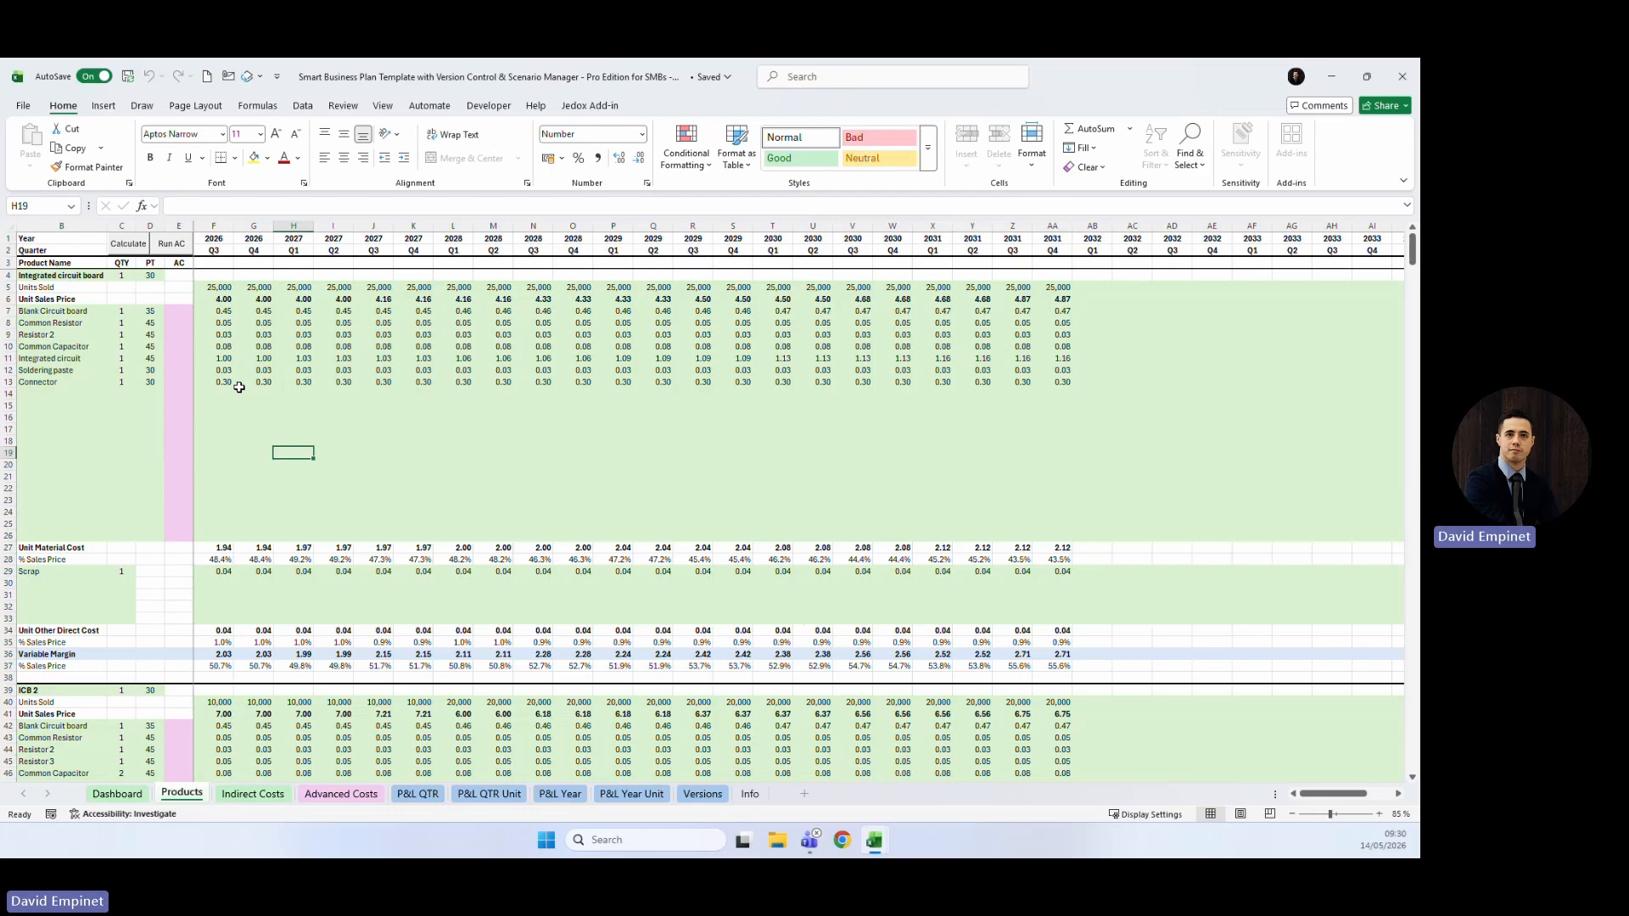
# Compare the Blank Circuit board, Common Resistor and Common Capacitor materials shared by the Integrated circuit board and ICB 2 products.
pyautogui.click(81, 311)
pyautogui.scroll(-2, 76, 509)
pyautogui.click(63, 655)
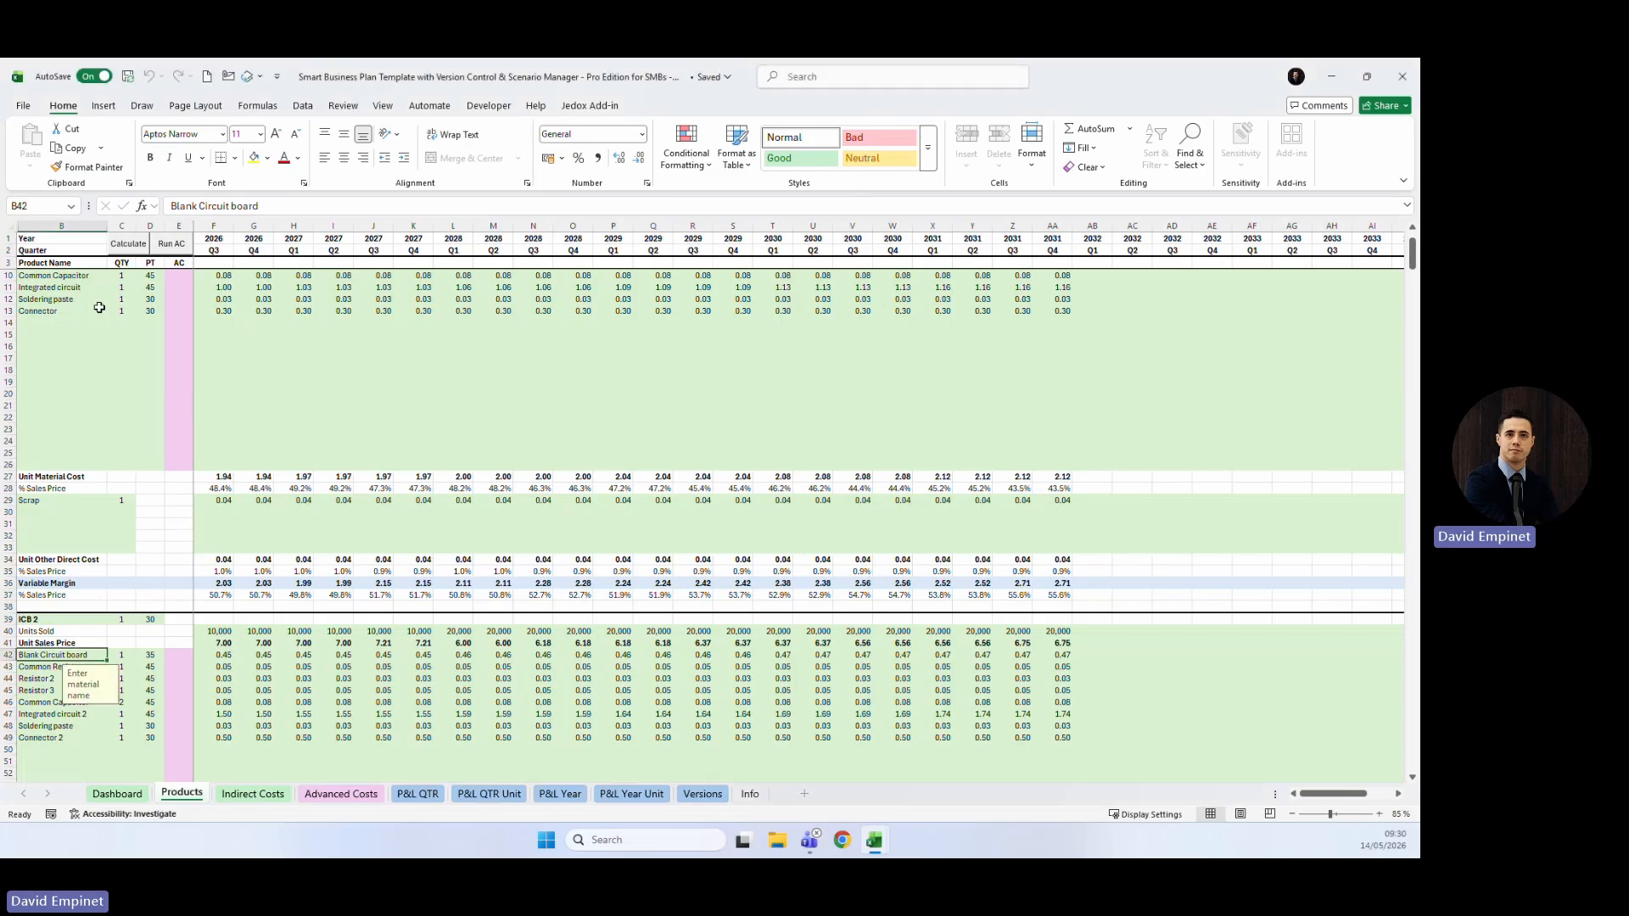
pyautogui.scroll(2, 101, 406)
pyautogui.click(43, 311)
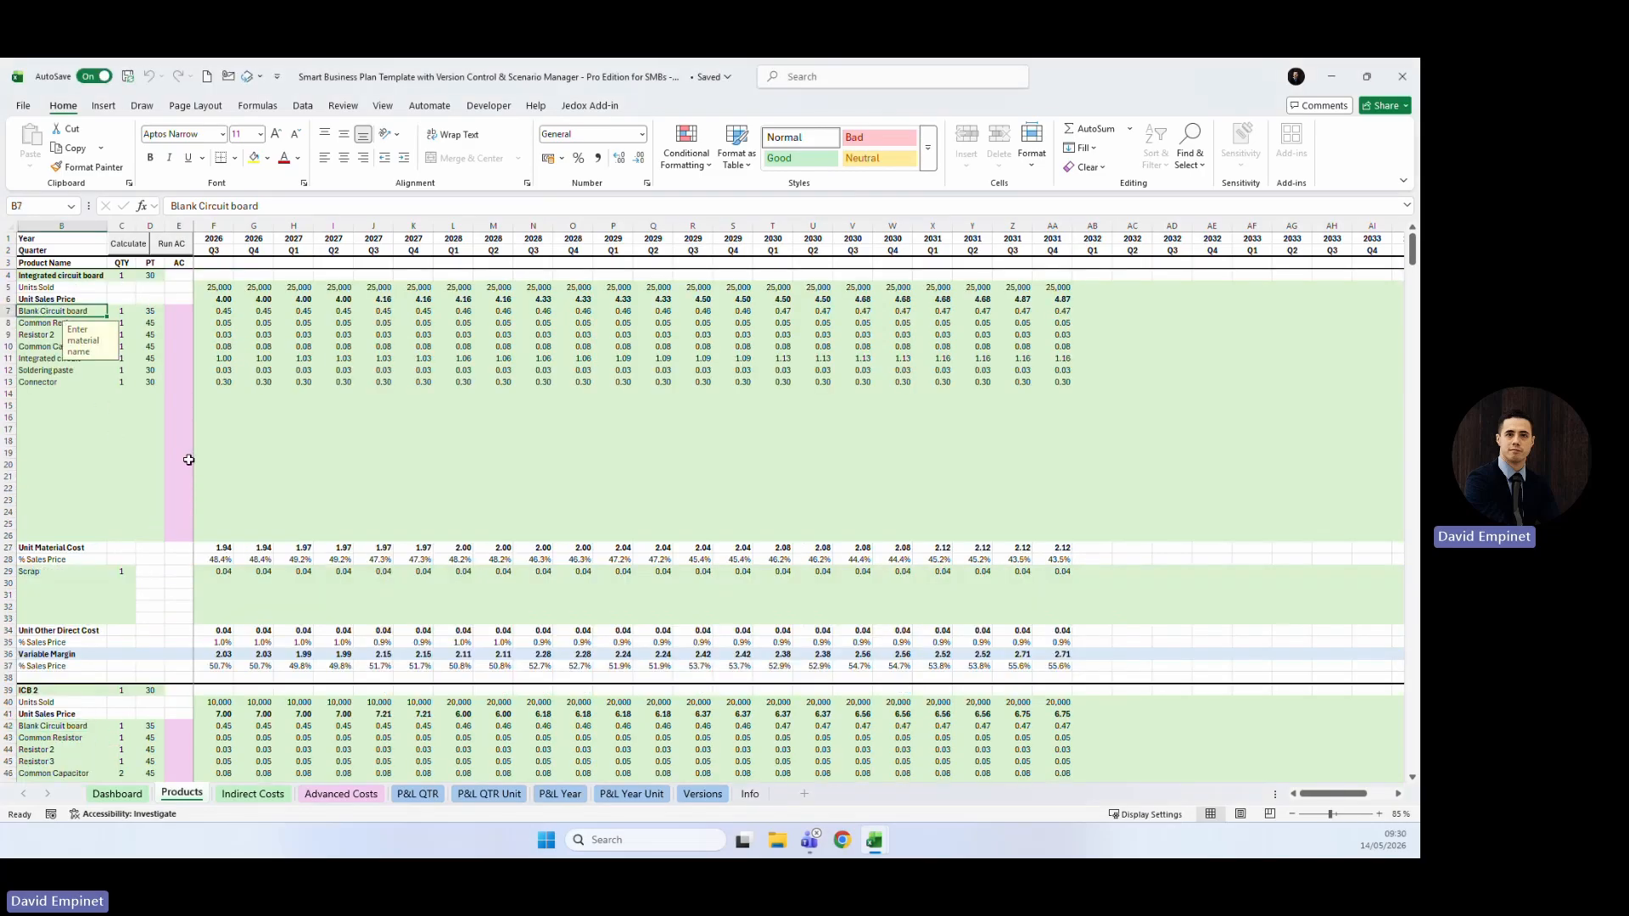
pyautogui.click(54, 727)
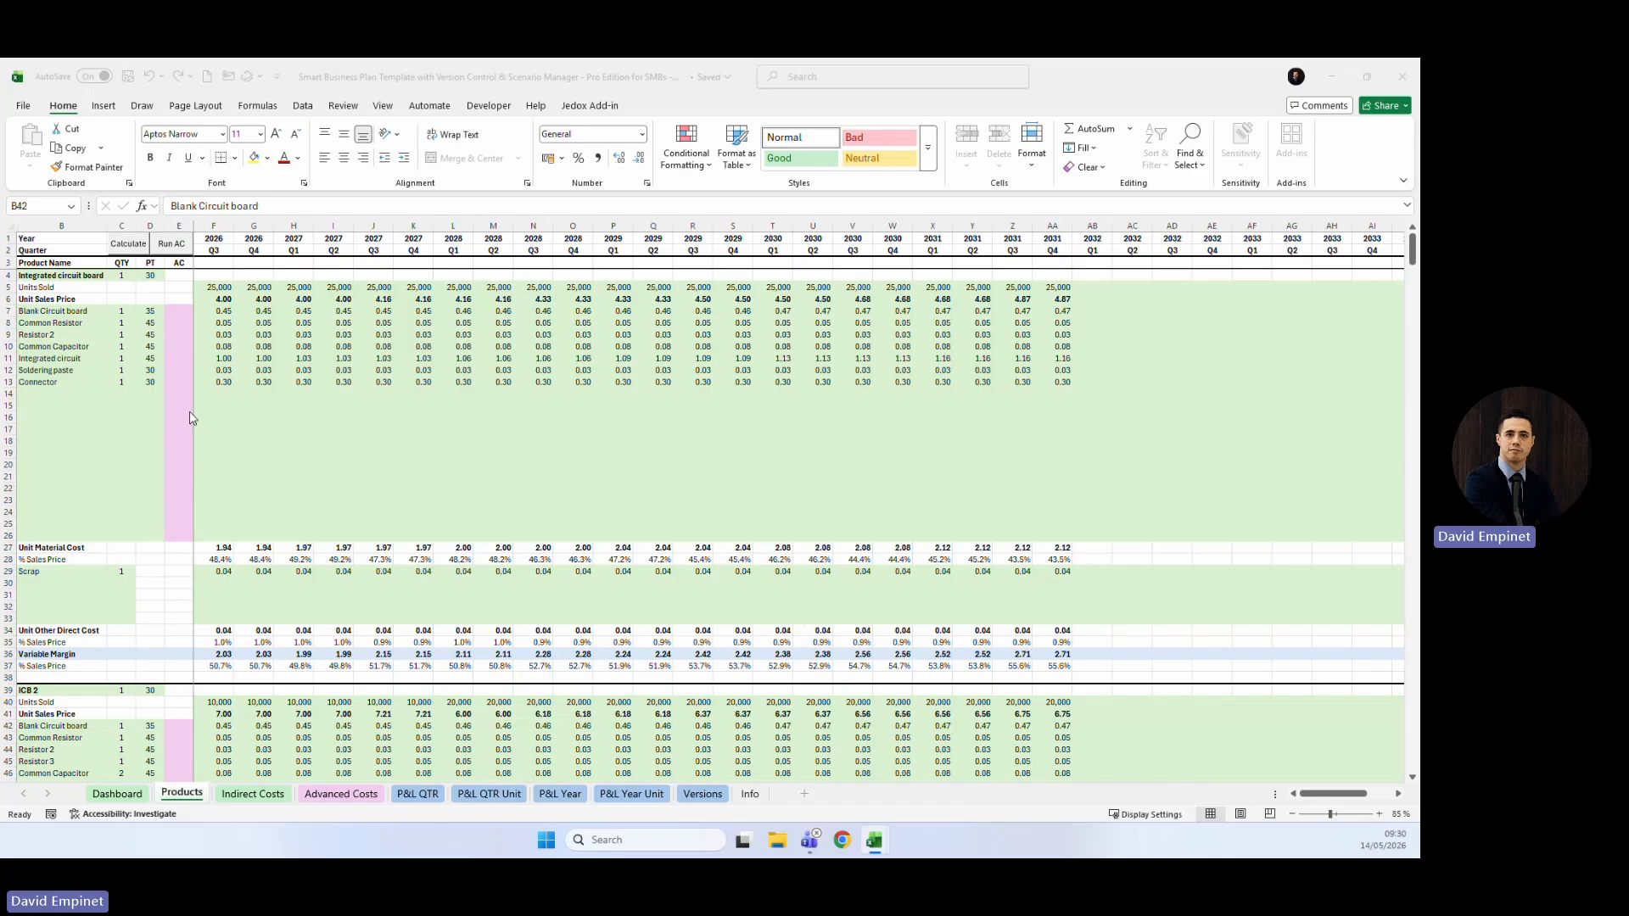
pyautogui.click(81, 337)
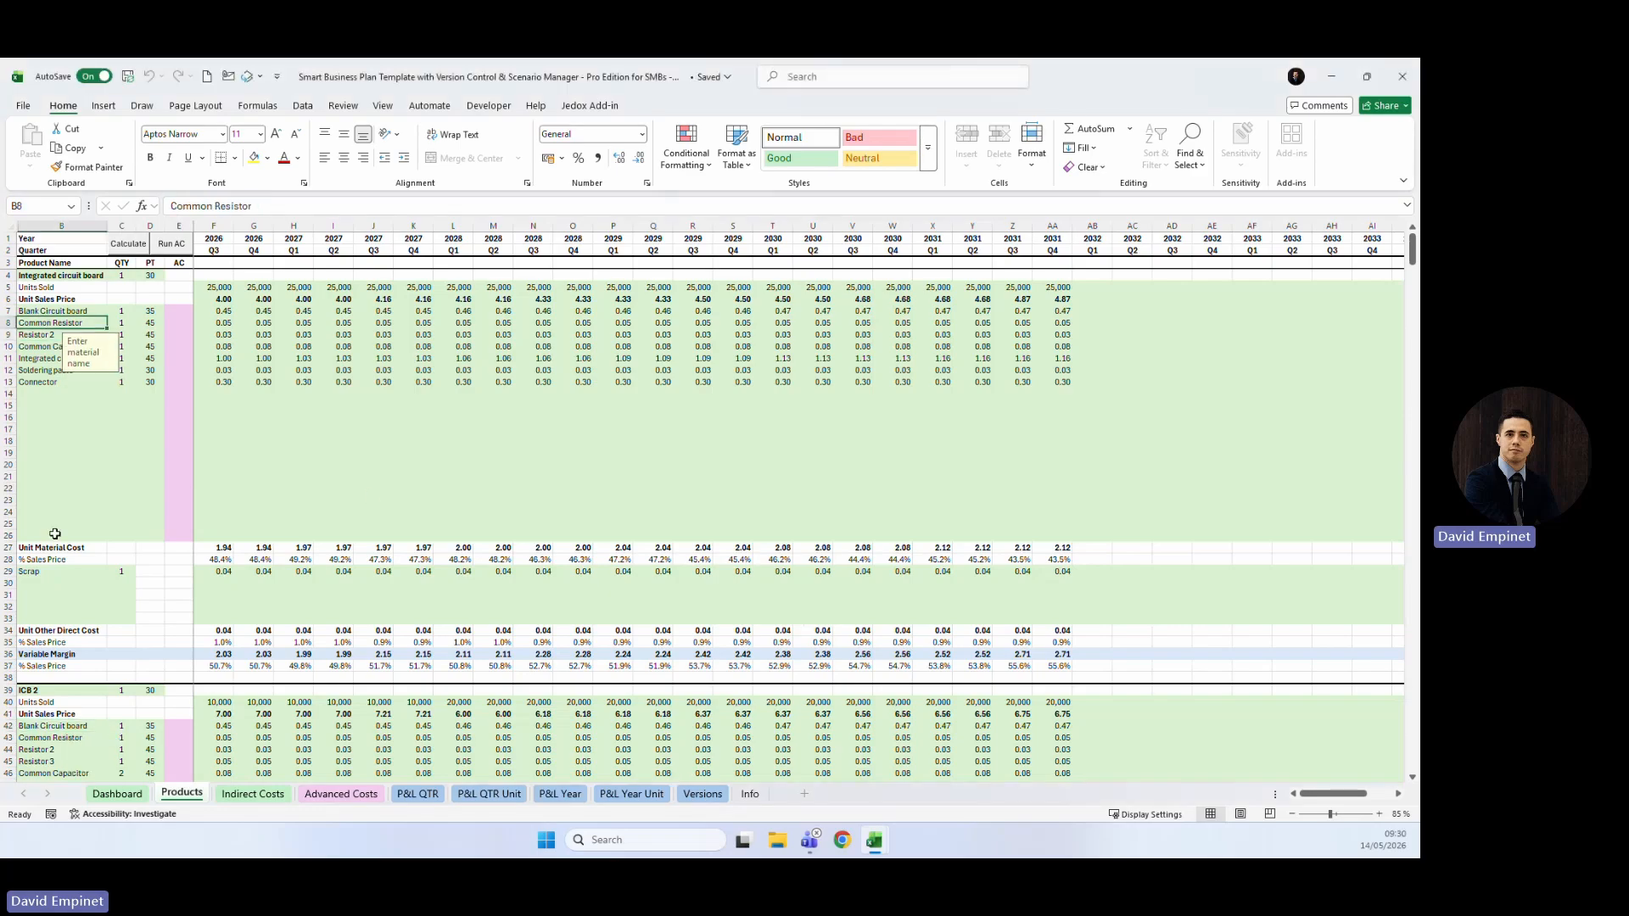
pyautogui.scroll(-1, 66, 762)
pyautogui.click(59, 701)
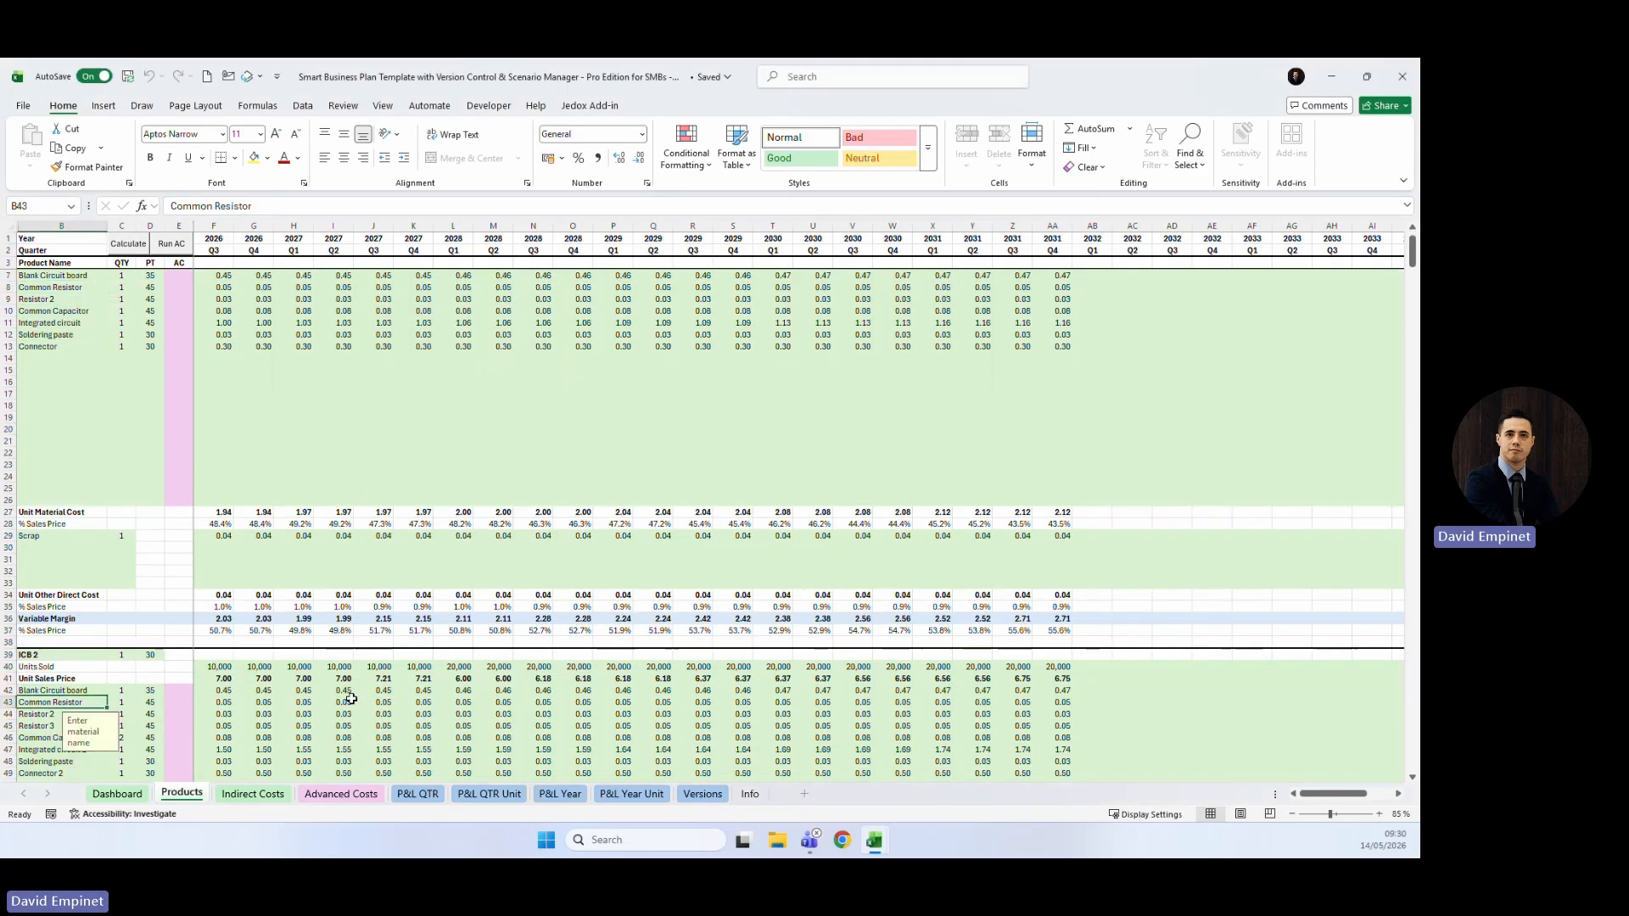
pyautogui.click(93, 313)
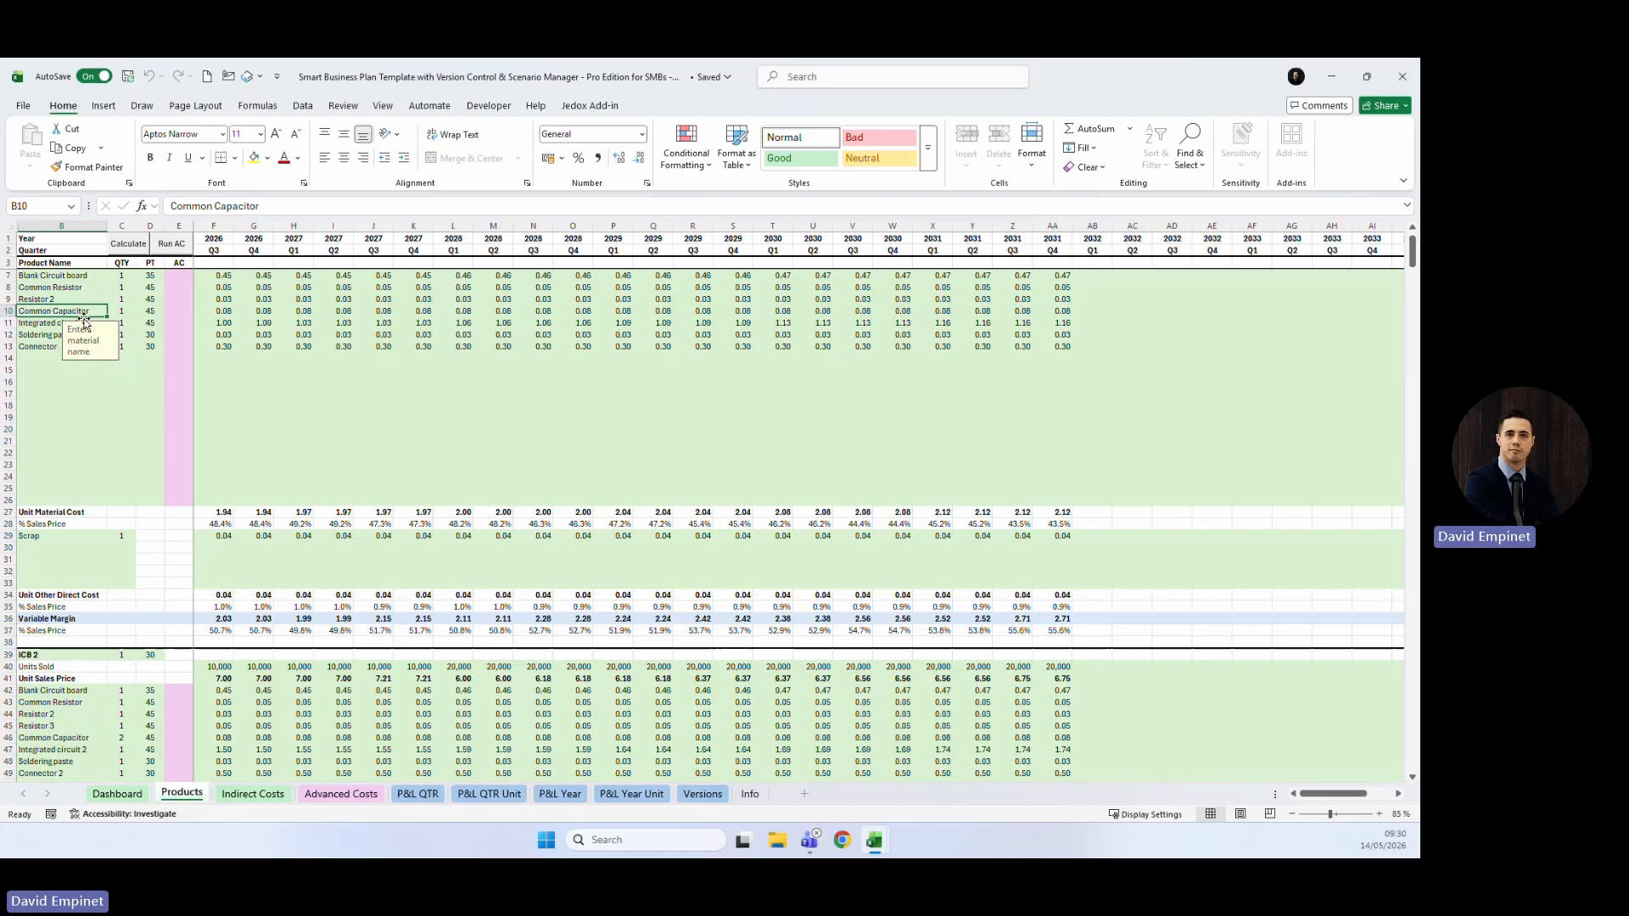
pyautogui.click(90, 740)
pyautogui.scroll(1, 257, 455)
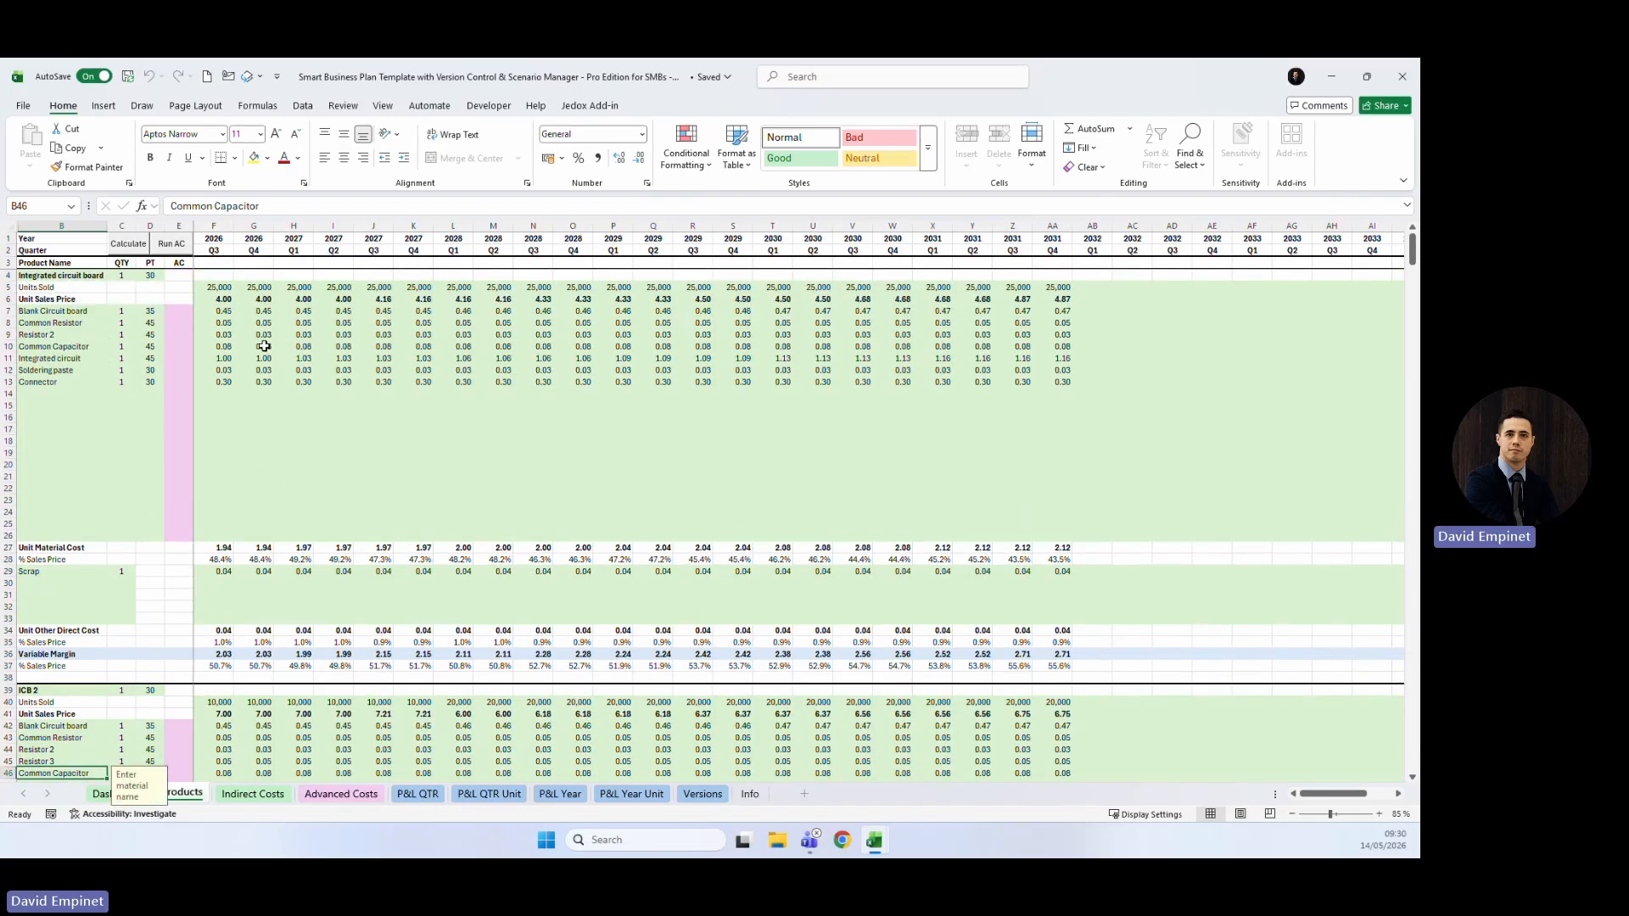
pyautogui.click(225, 338)
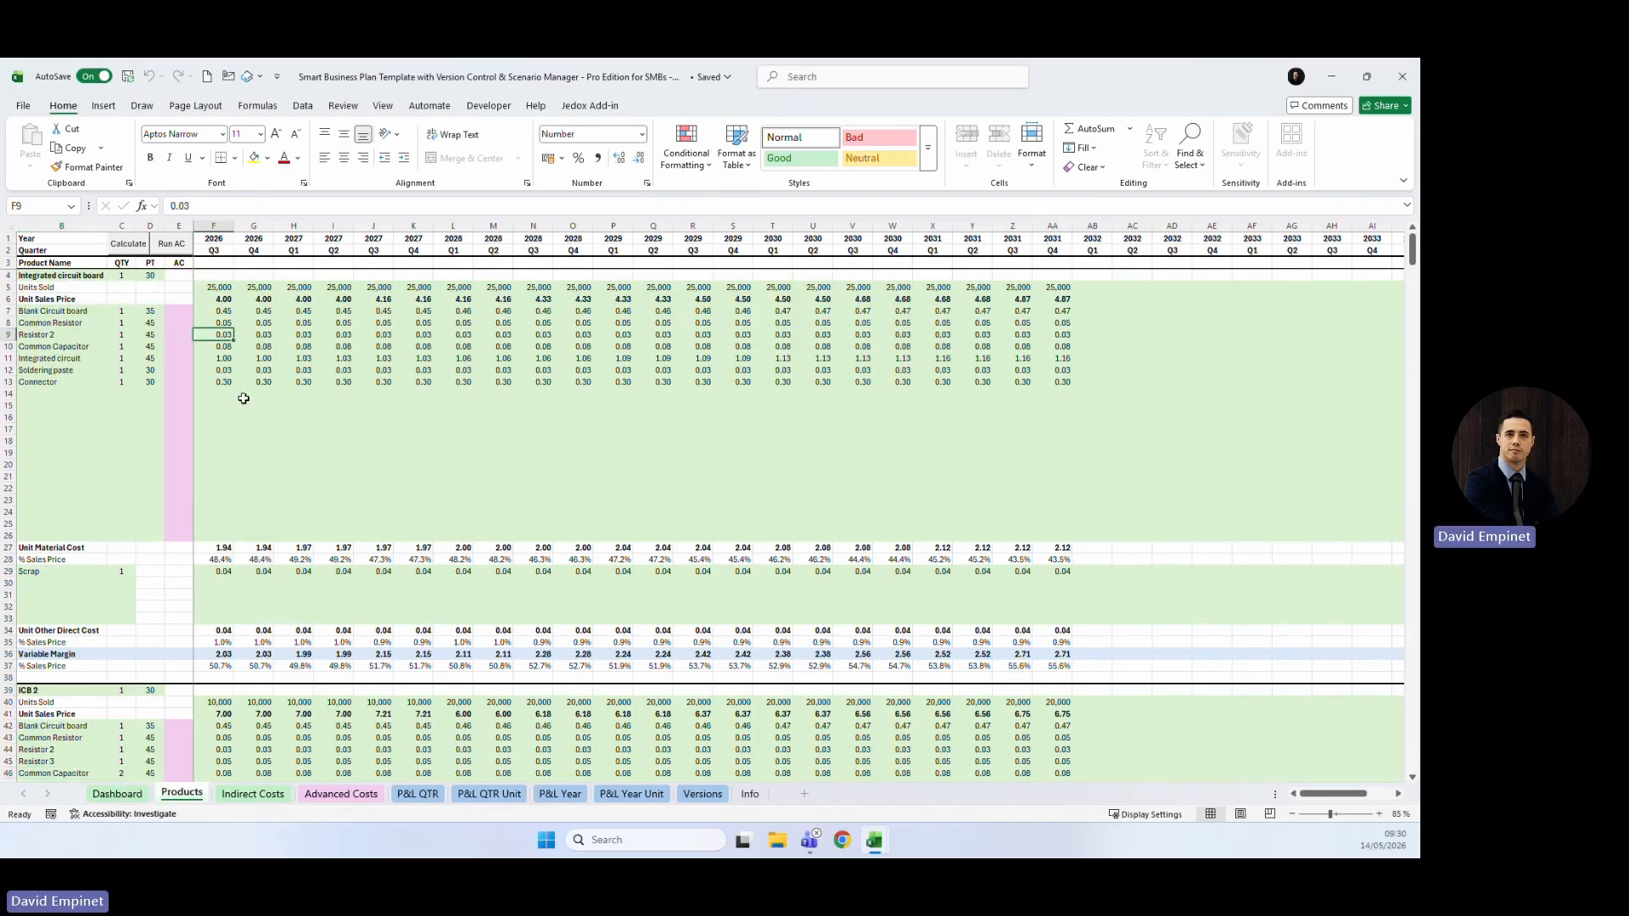
# Enter Blank Circuit board with a payment term of 35 days in the first cost row of the Advanced Costs sheet.
pyautogui.click(340, 793)
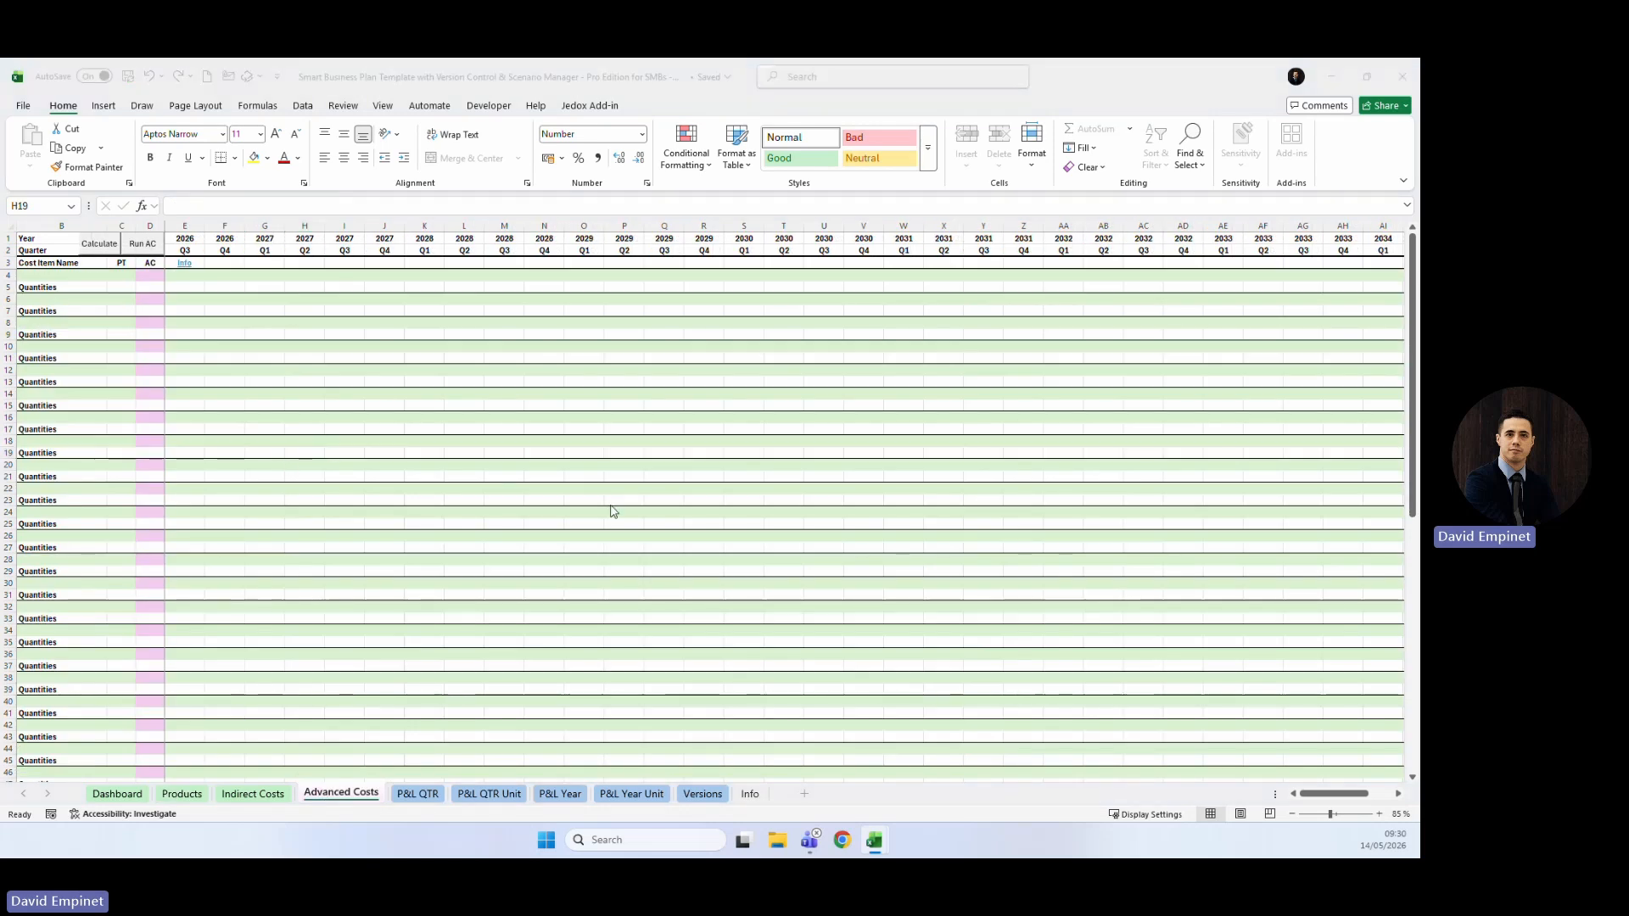
pyautogui.click(45, 277)
pyautogui.write('Blank Circuit board\t35')
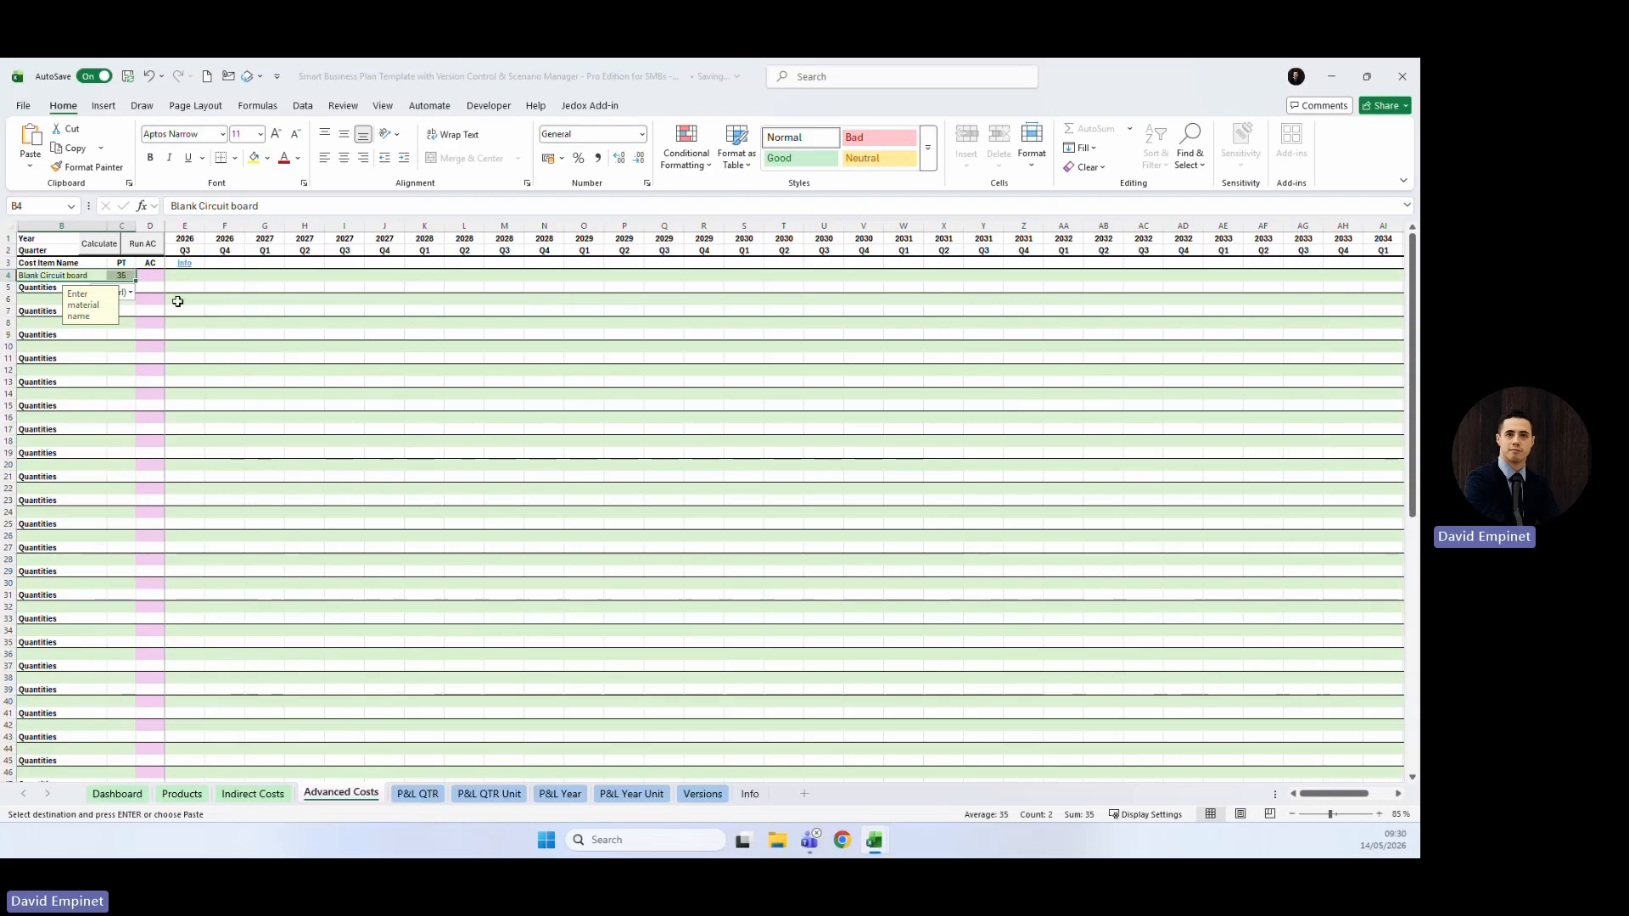
pyautogui.press('Escape')
pyautogui.click(121, 275)
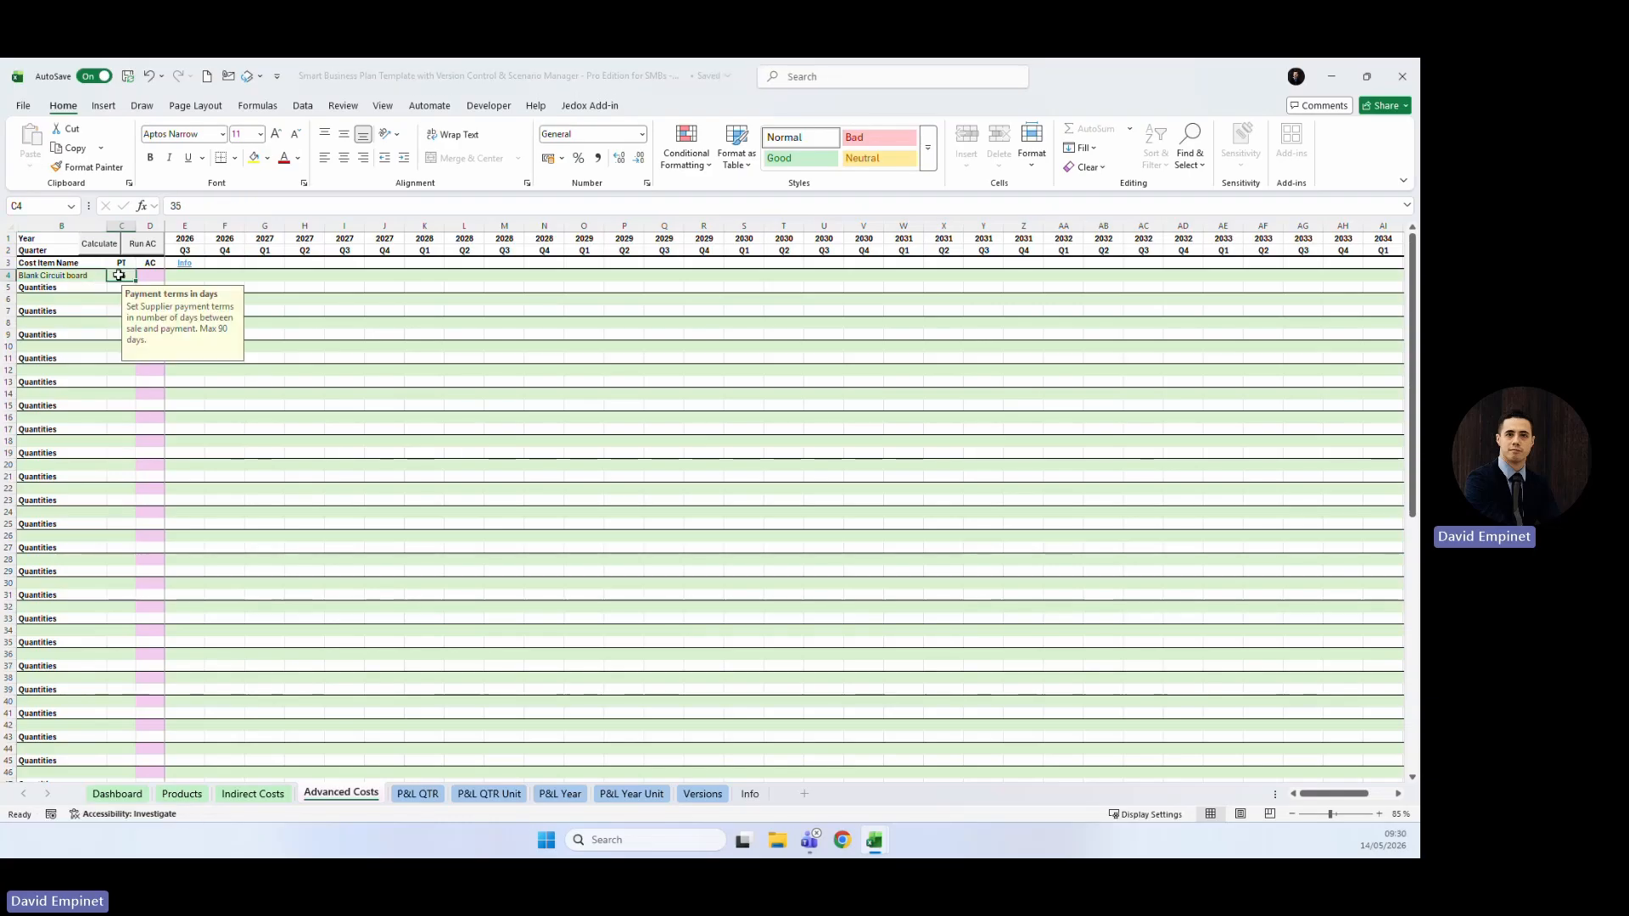
# Paste the Blank Circuit board's quarterly unit costs, 0.45 rising to 0.47, across 2026 Q3 to 2031 Q4.
pyautogui.click(176, 275)
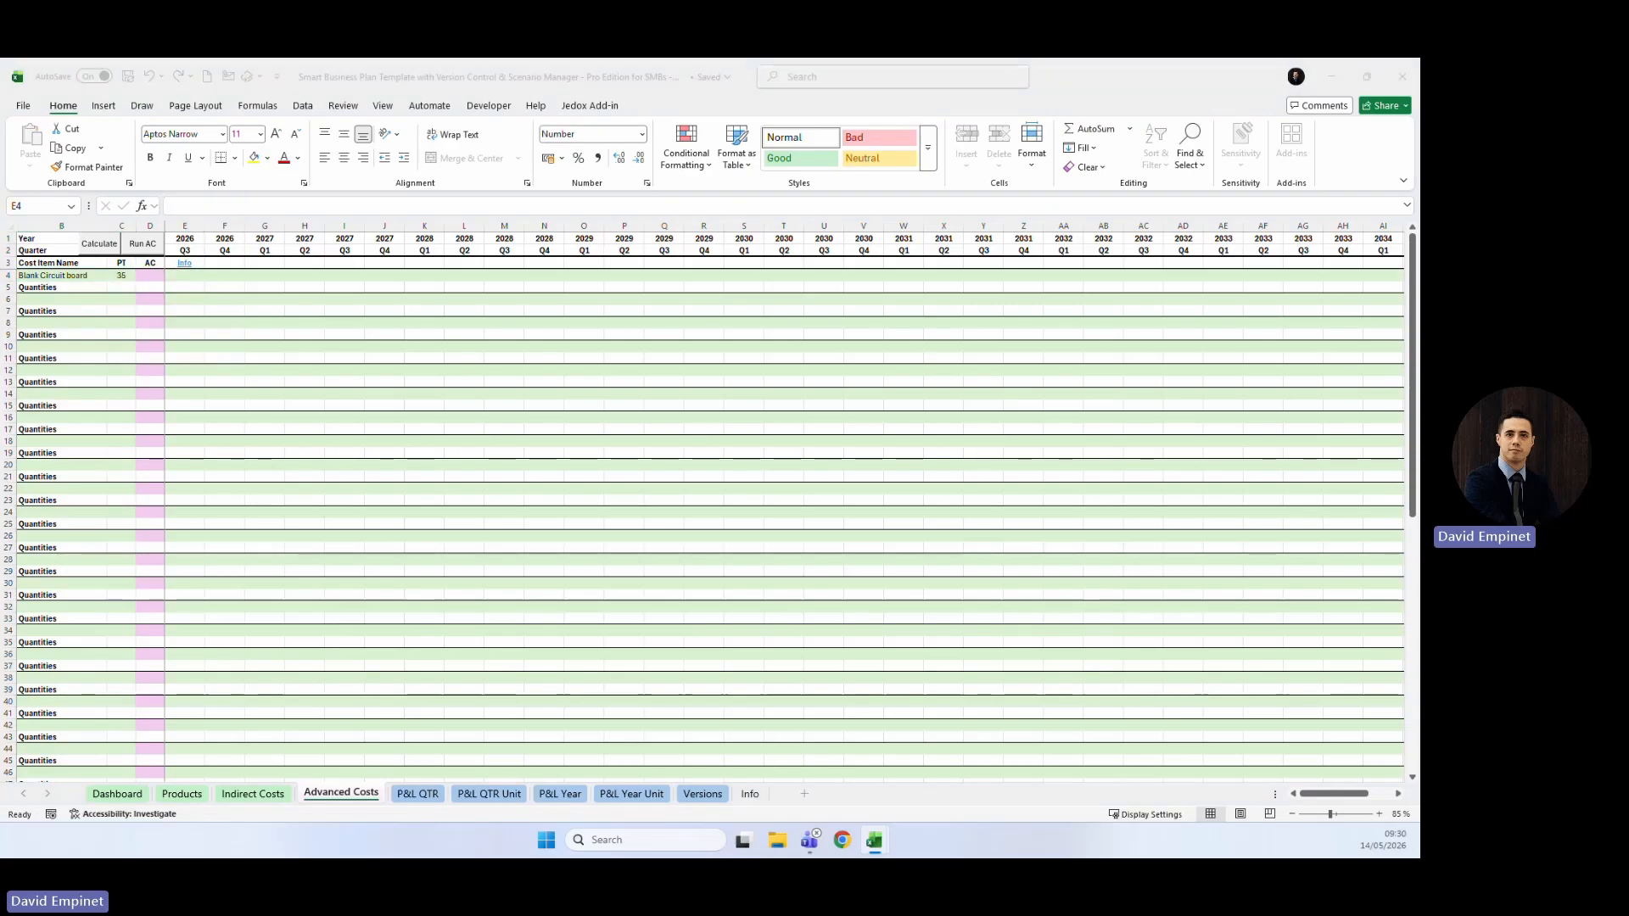
pyautogui.hotkey('ctrl', 'c')
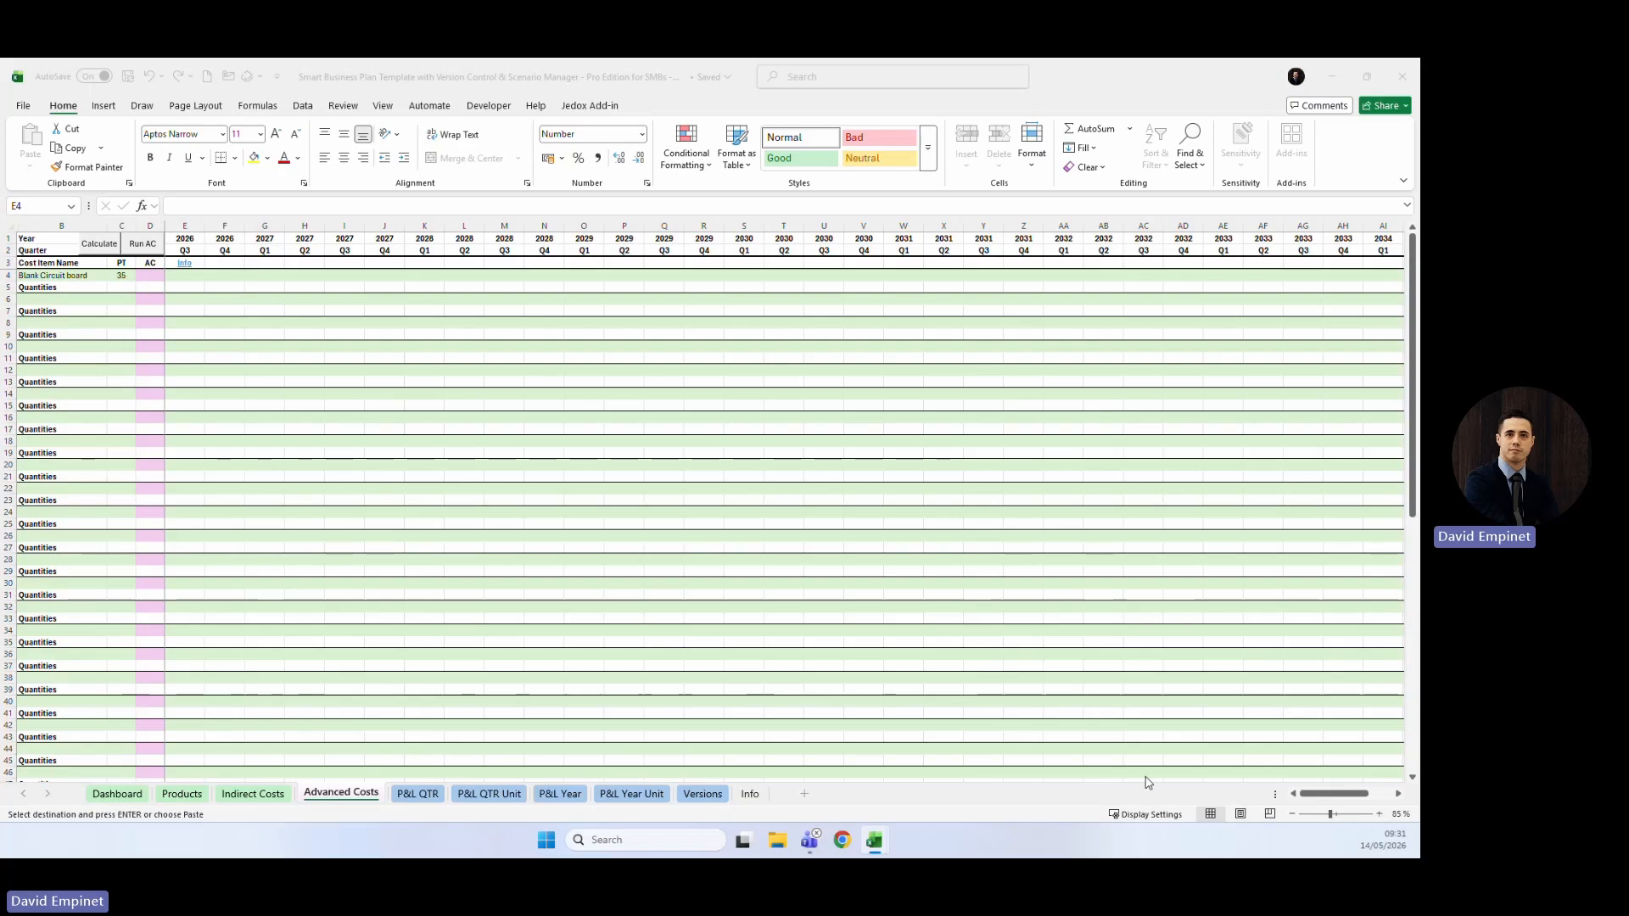
pyautogui.click(181, 276)
pyautogui.hotkey('ctrl', 'v')
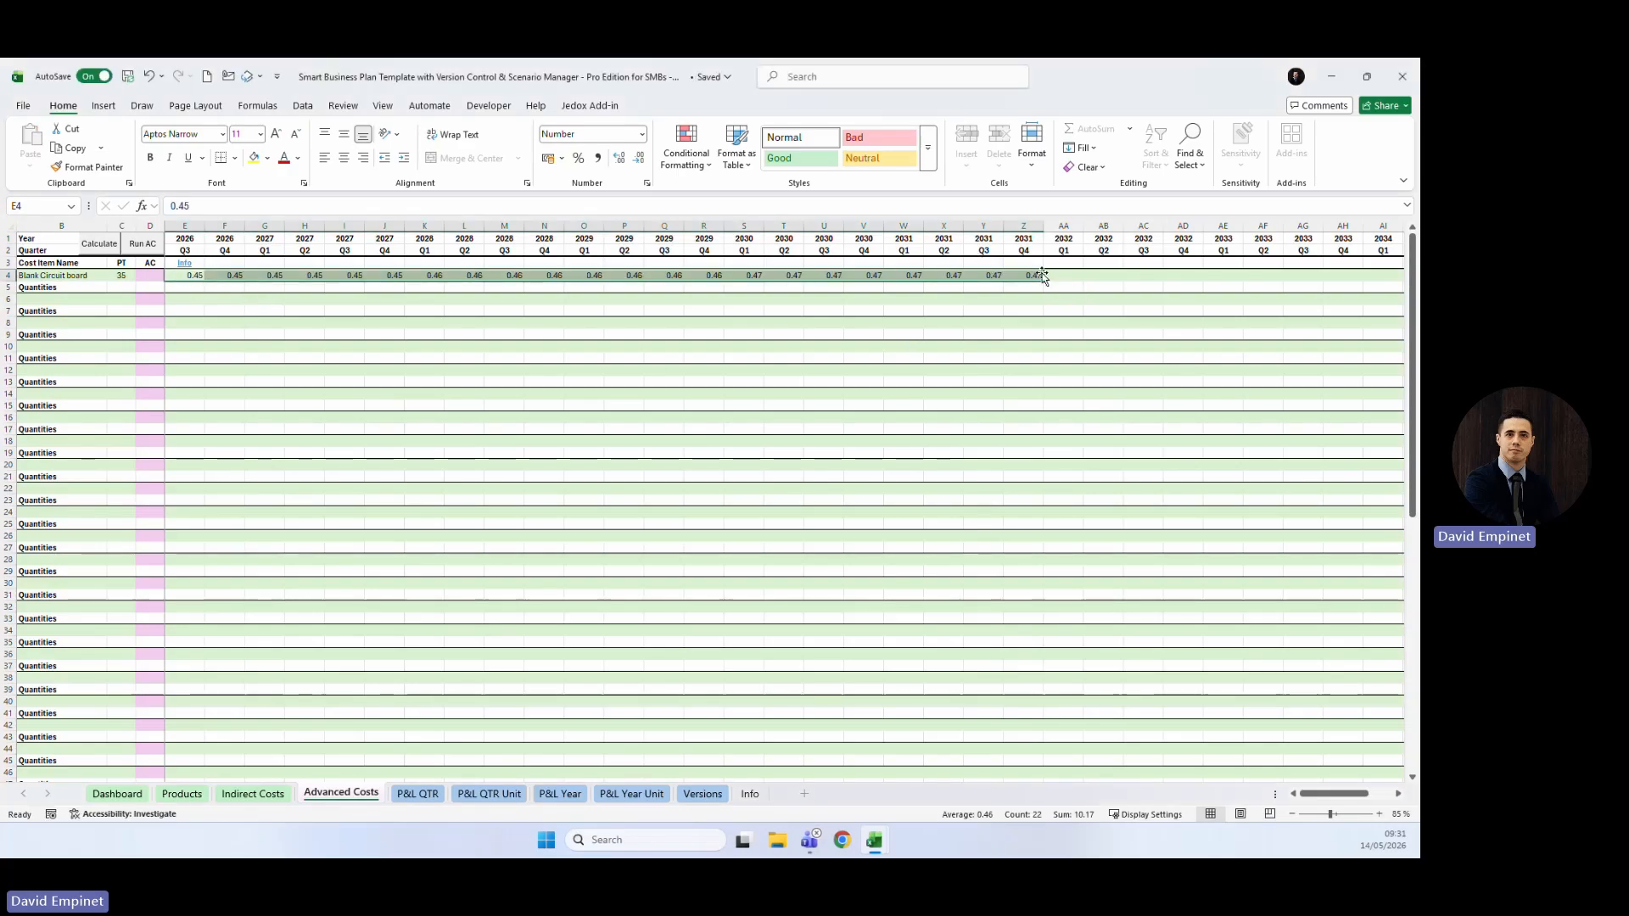
# Set the Blank Circuit board's AC tag to PCB on the Advanced Costs sheet.
pyautogui.click(145, 276)
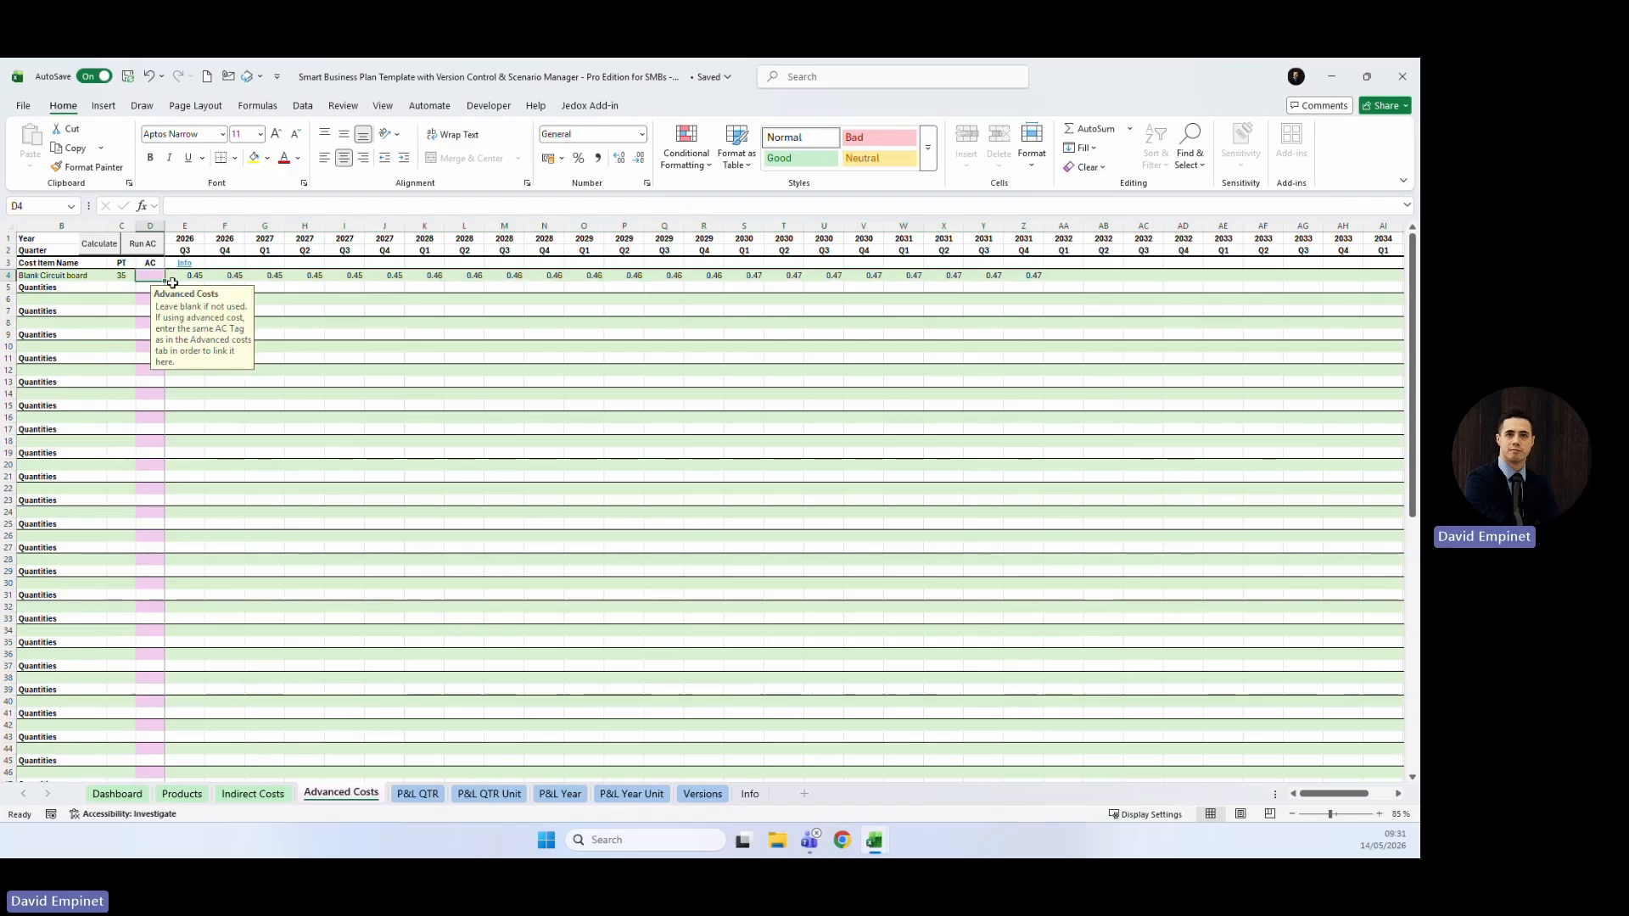
pyautogui.click(145, 276)
pyautogui.write('PCB')
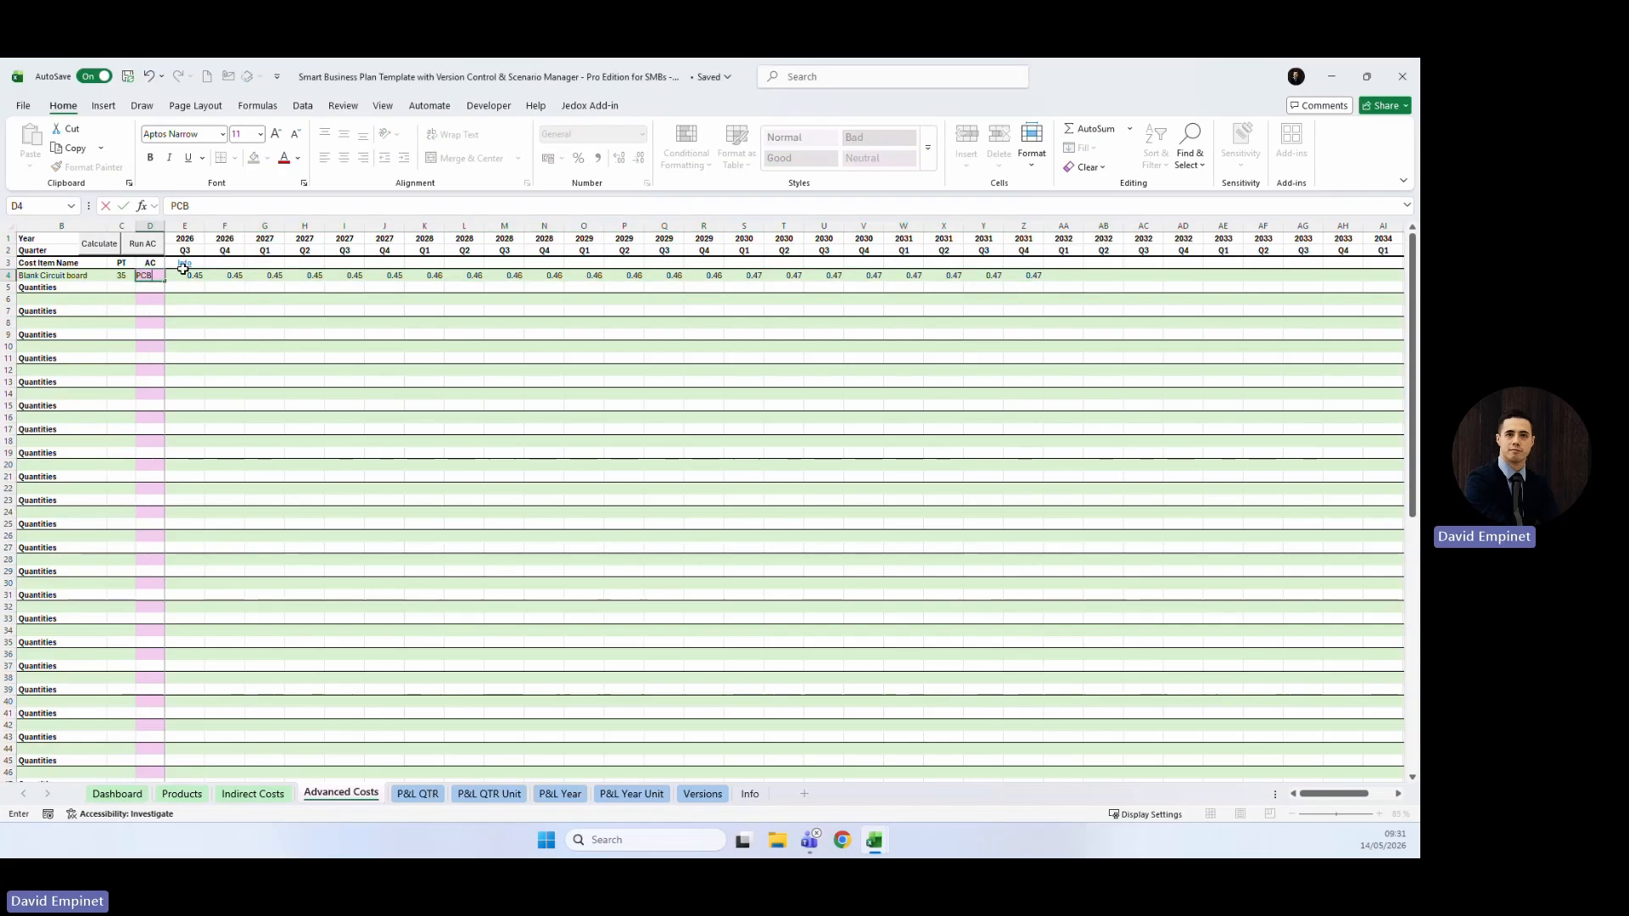
pyautogui.press('Return')
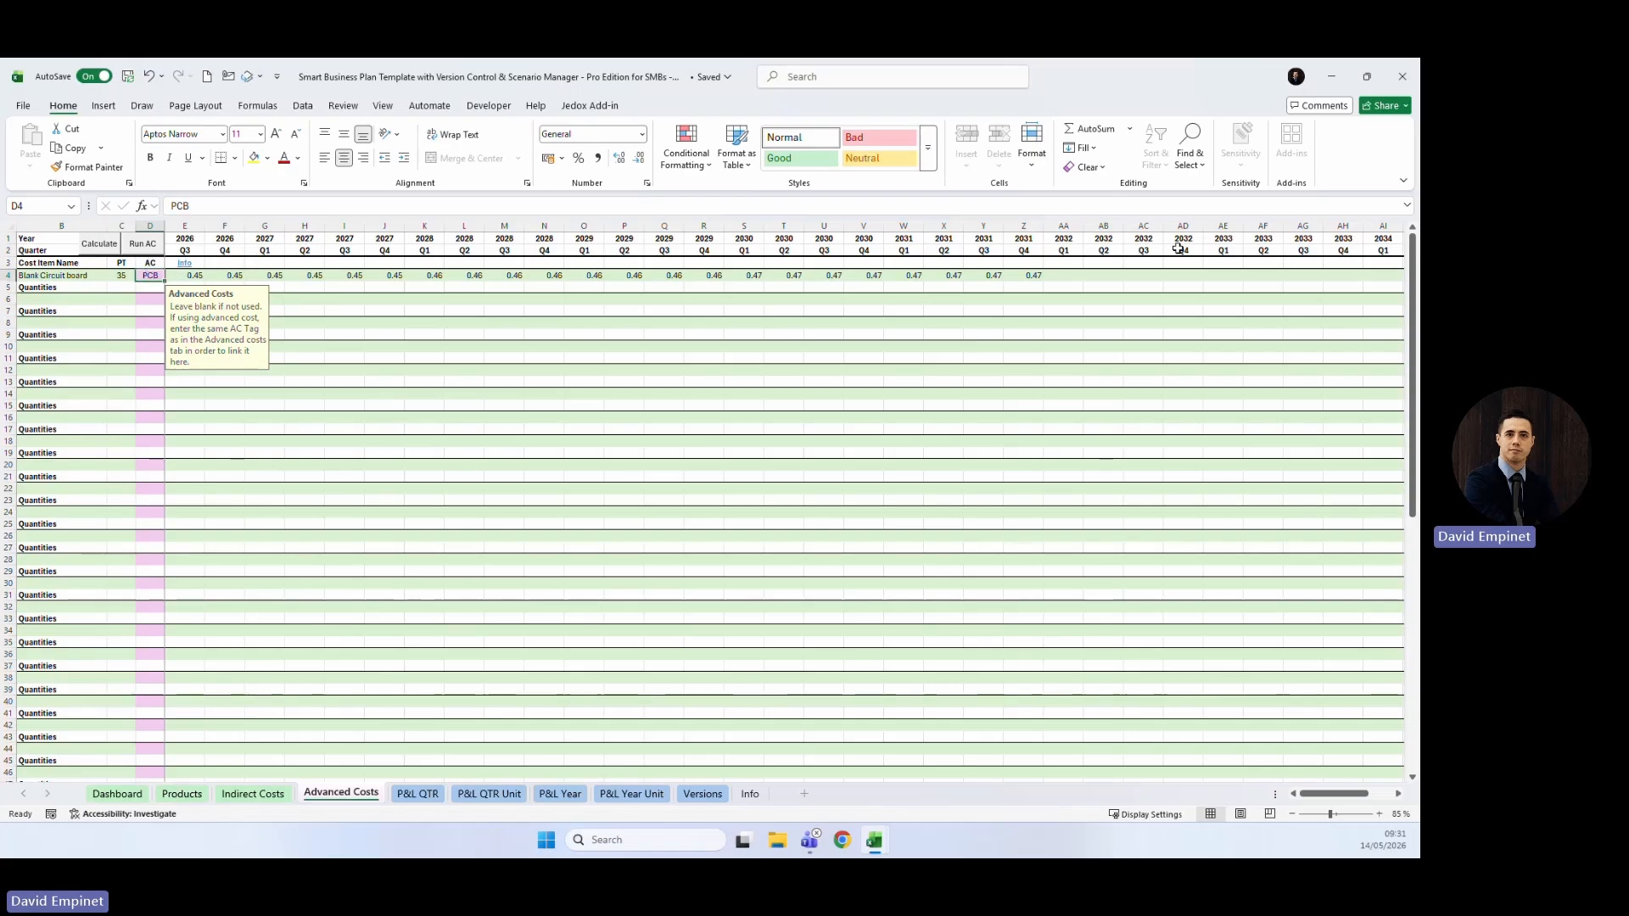
# Enter the AC tag PCB for Blank Circuit board on the Products sheet, under both Integrated circuit board and ICB 2.
pyautogui.click(189, 795)
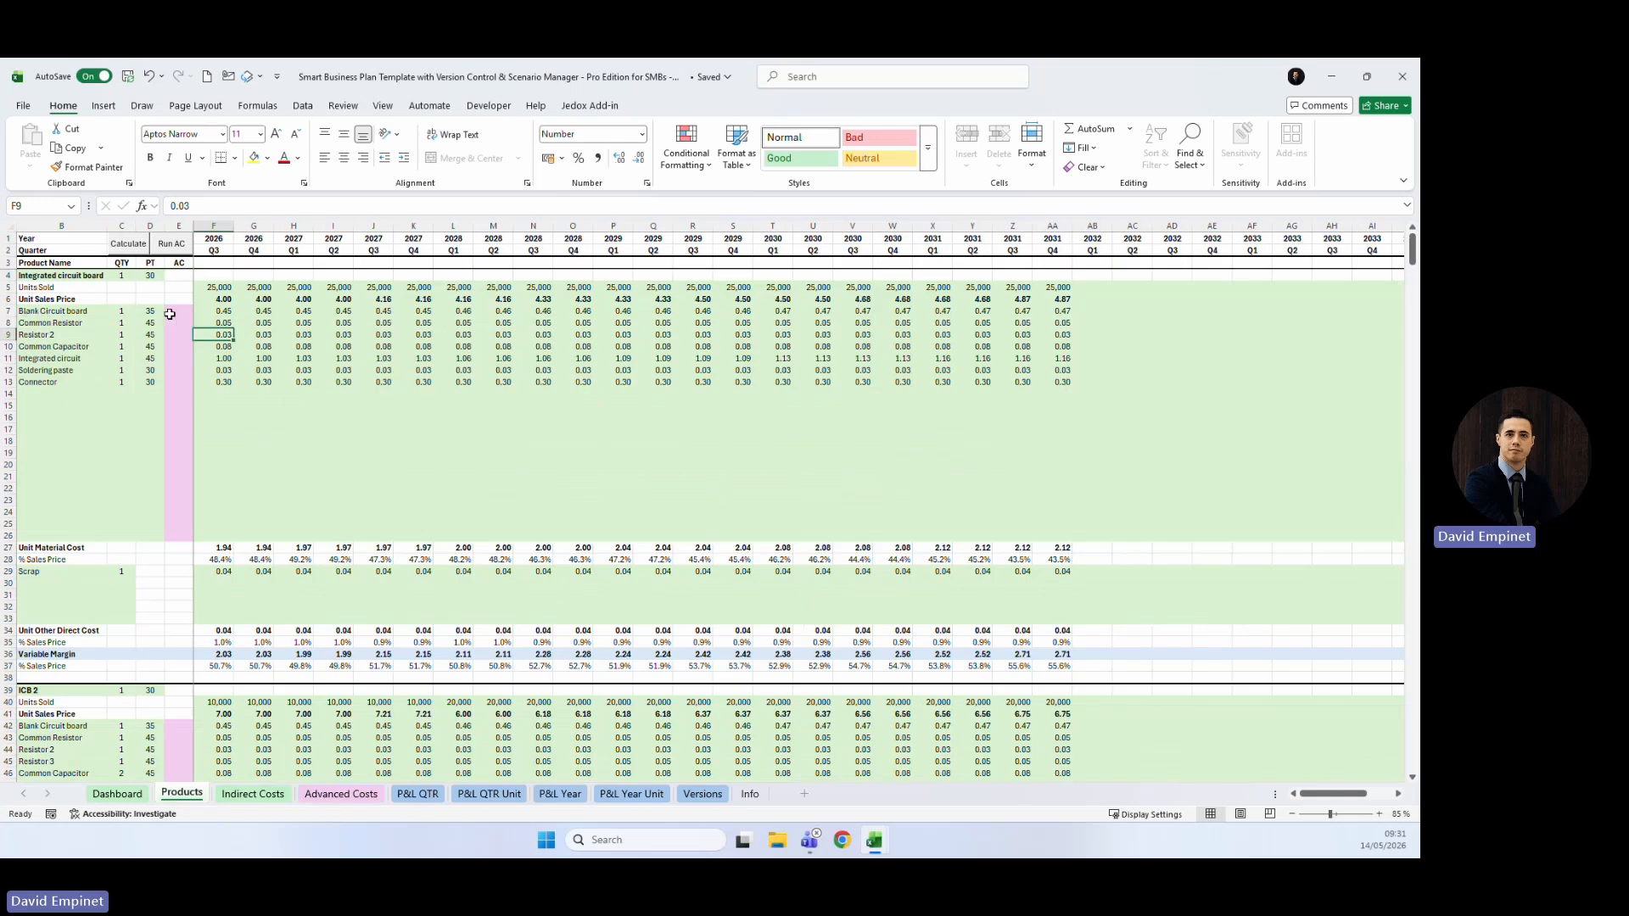
pyautogui.click(170, 312)
pyautogui.write('PCB')
pyautogui.press('Return')
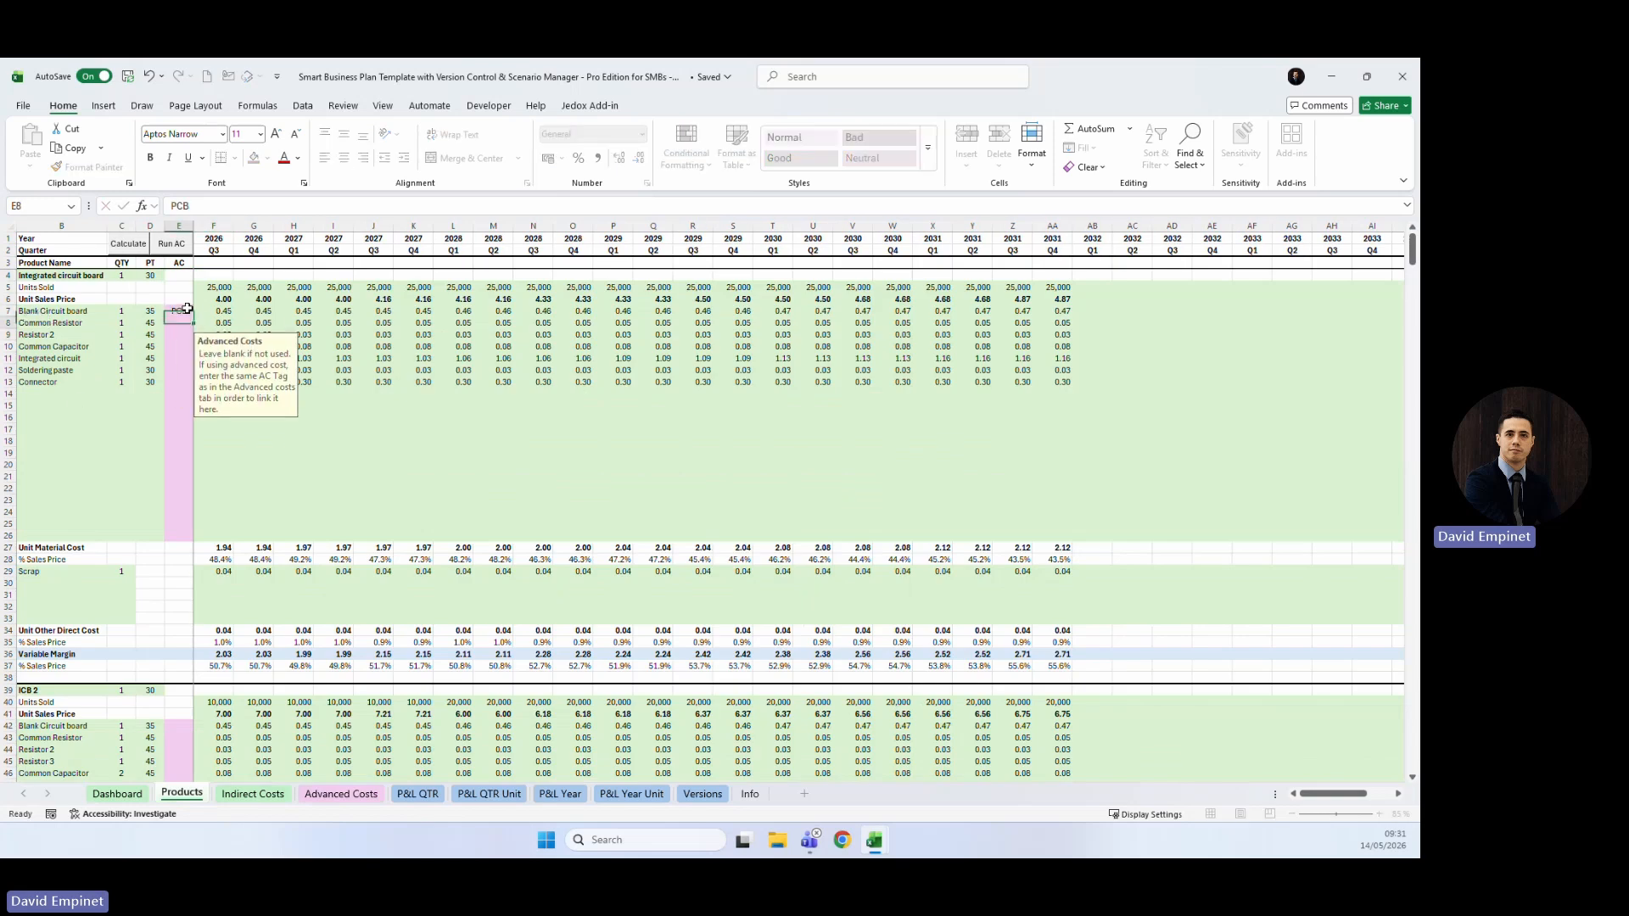
pyautogui.click(185, 311)
pyautogui.hotkey('ctrl', 'c')
pyautogui.click(176, 730)
pyautogui.hotkey('ctrl', 'v')
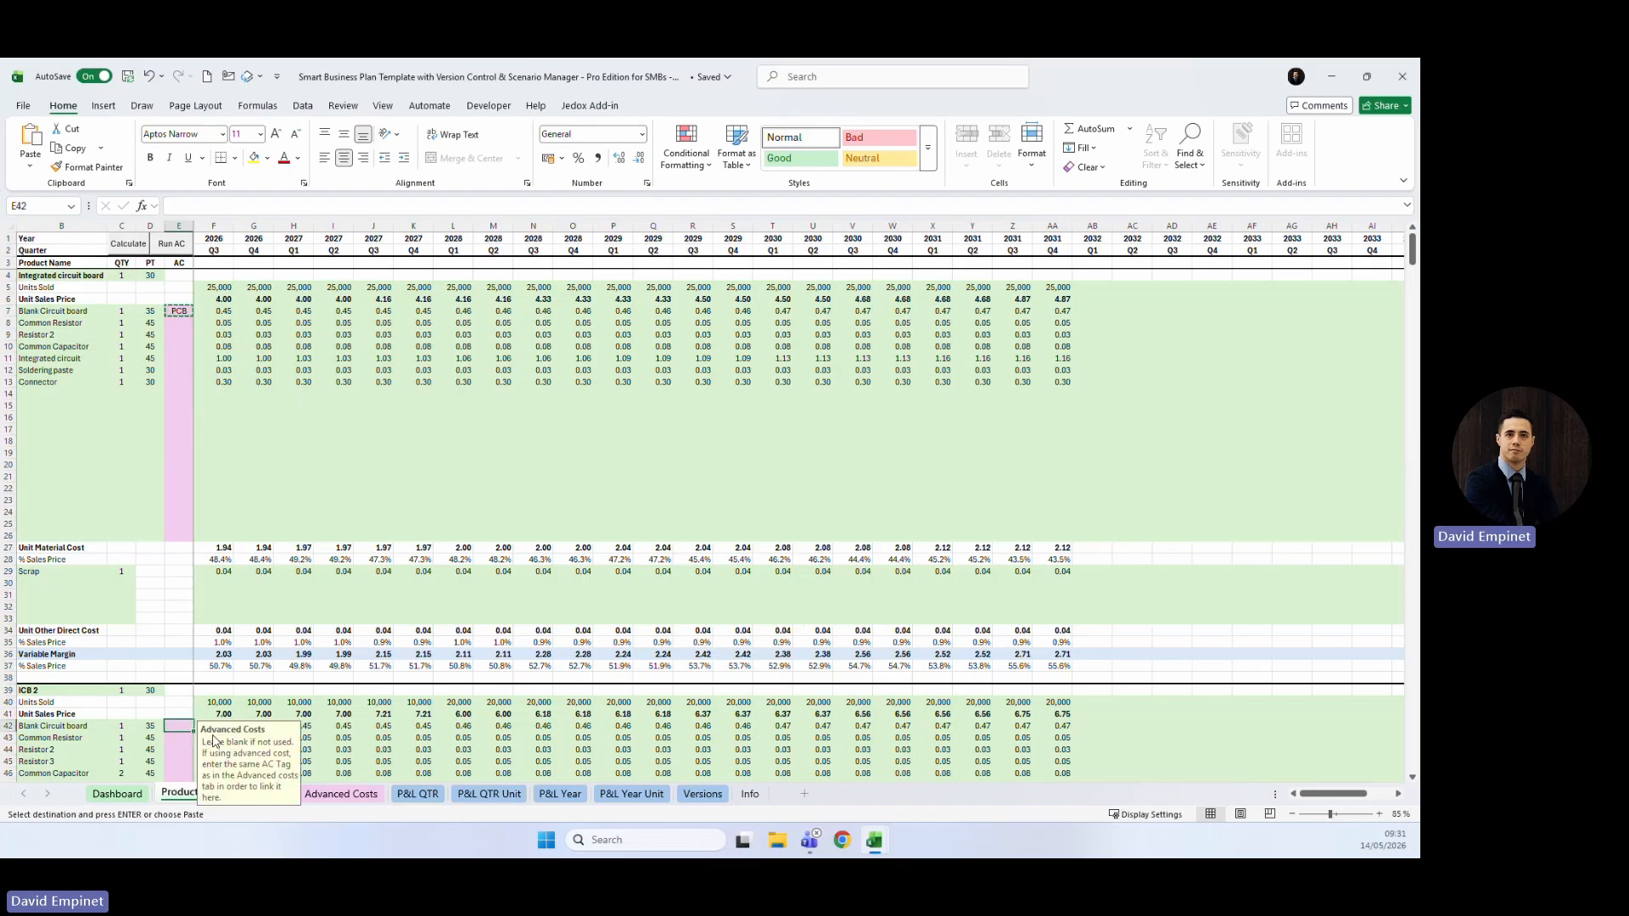
# Clear the quarterly unit costs and payment terms from the Blank Circuit board rows of both products.
pyautogui.moveTo(214, 311); pyautogui.dragTo(1043, 726)
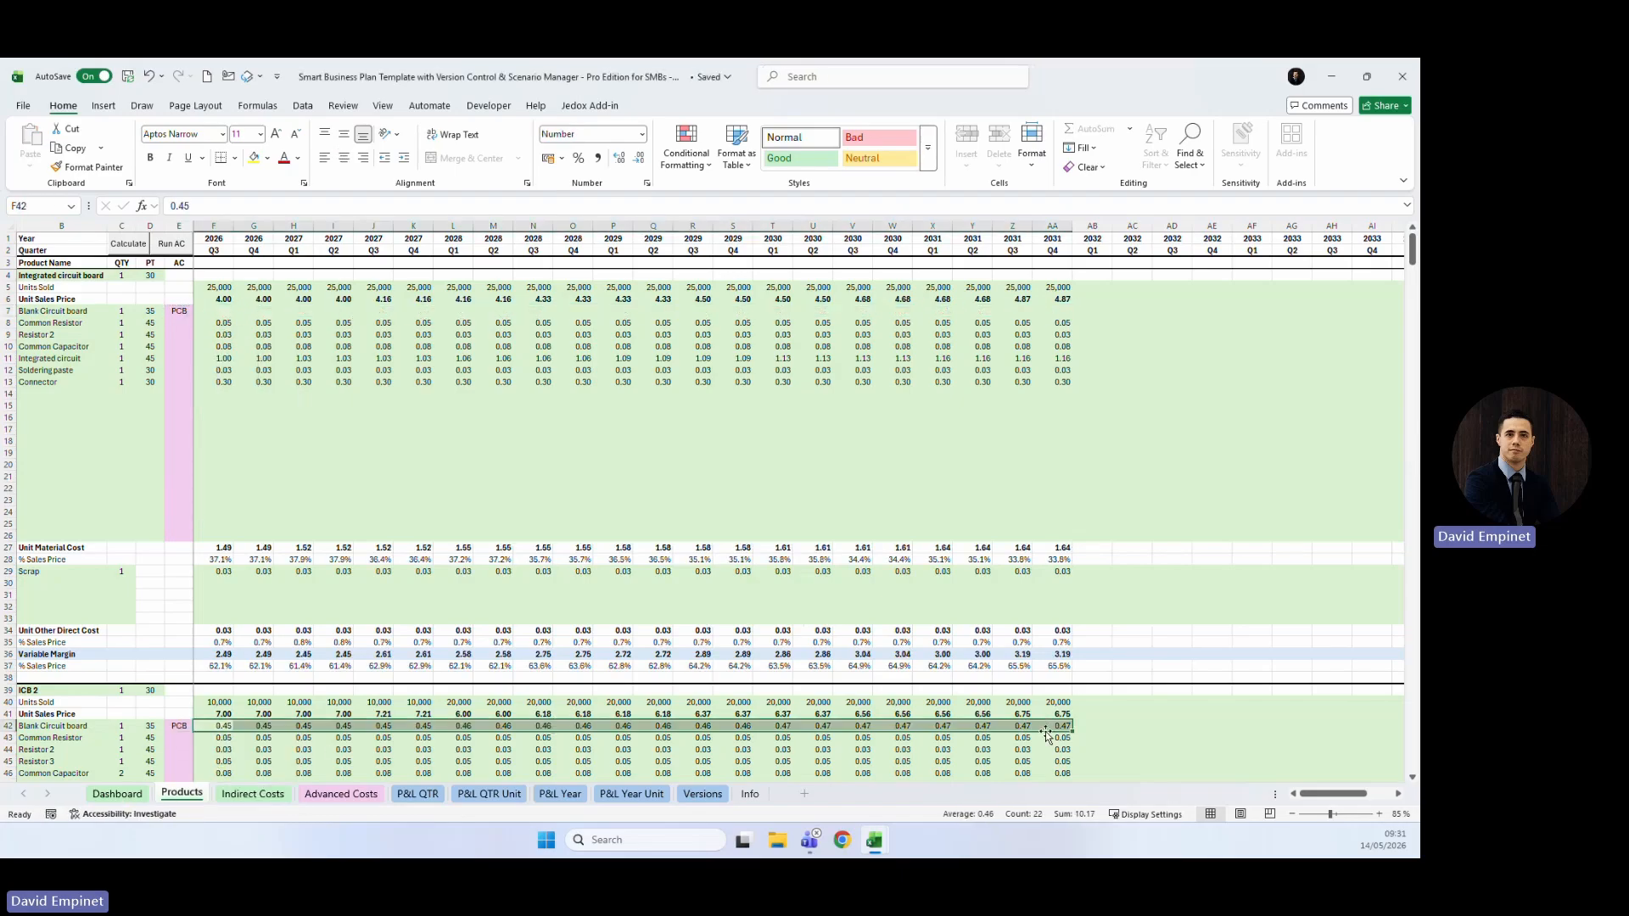
pyautogui.press('Delete')
pyautogui.click(152, 310)
pyautogui.press('Delete')
pyautogui.click(147, 725)
pyautogui.click(293, 605)
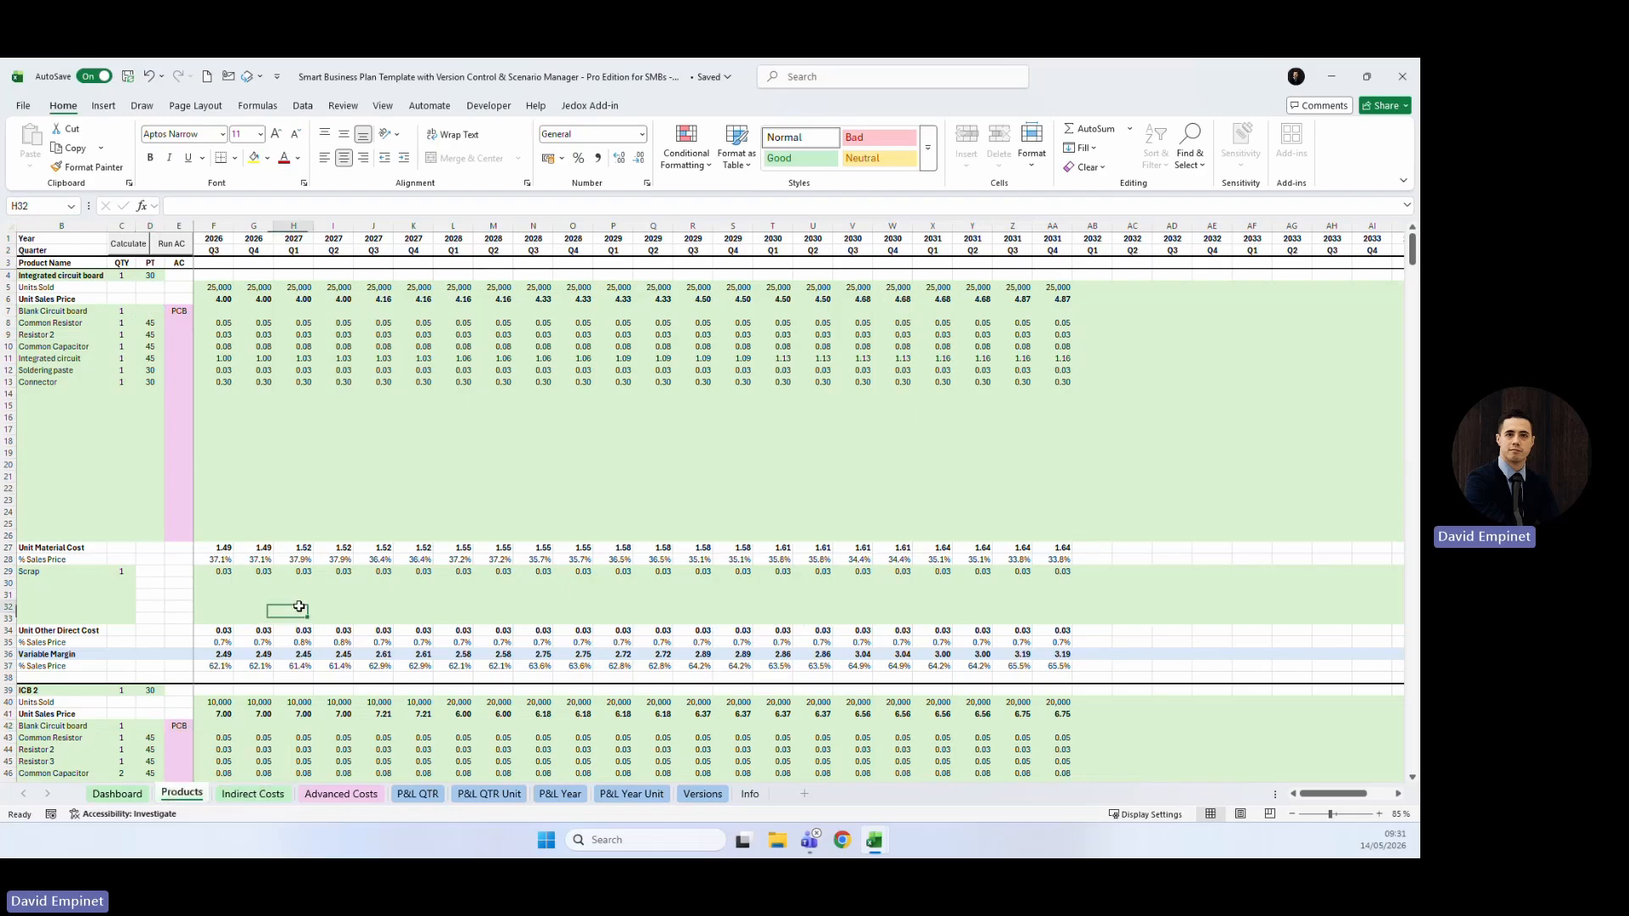
# Run the advanced costs calculation and check the Blank Circuit board's payment terms and quarterly costs under both products.
pyautogui.click(172, 245)
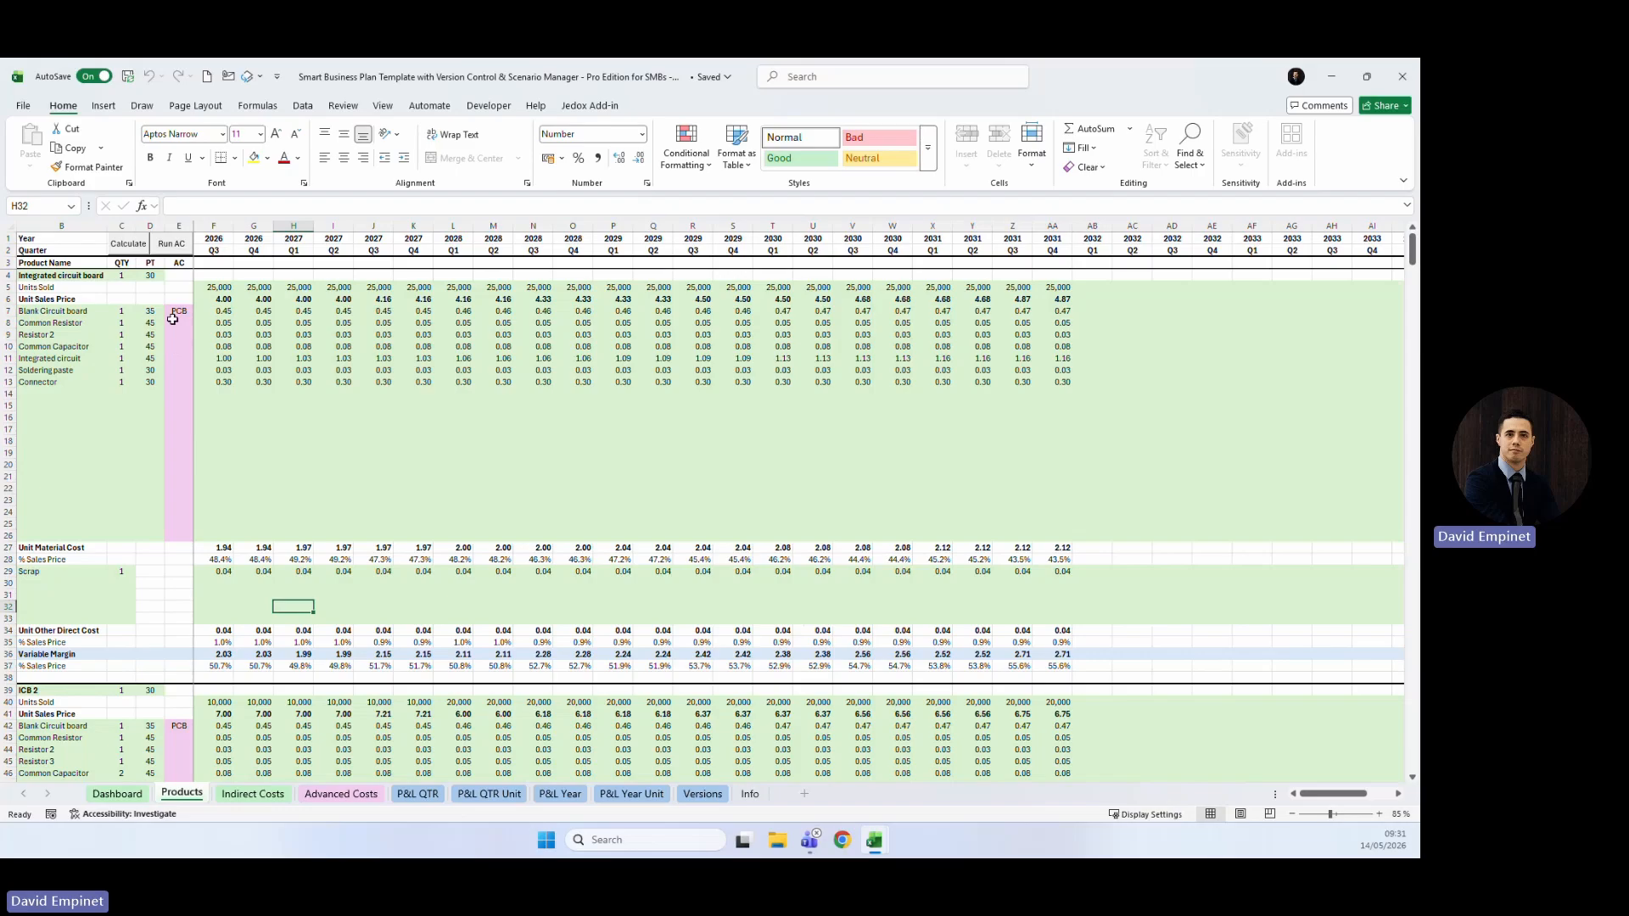
pyautogui.click(220, 310)
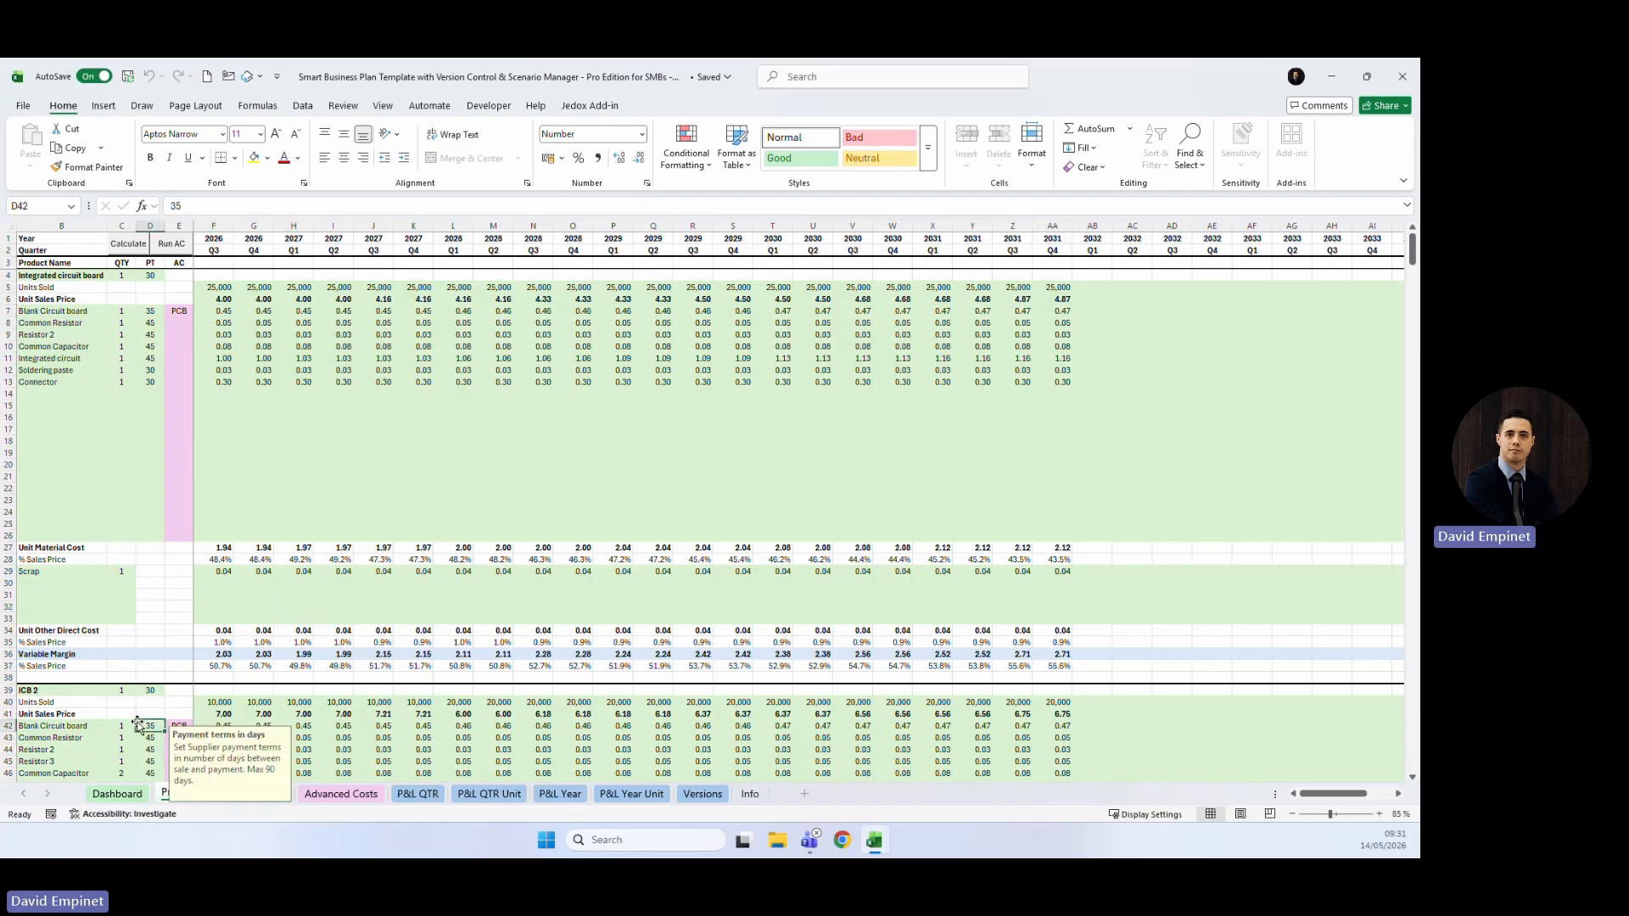
pyautogui.click(482, 726)
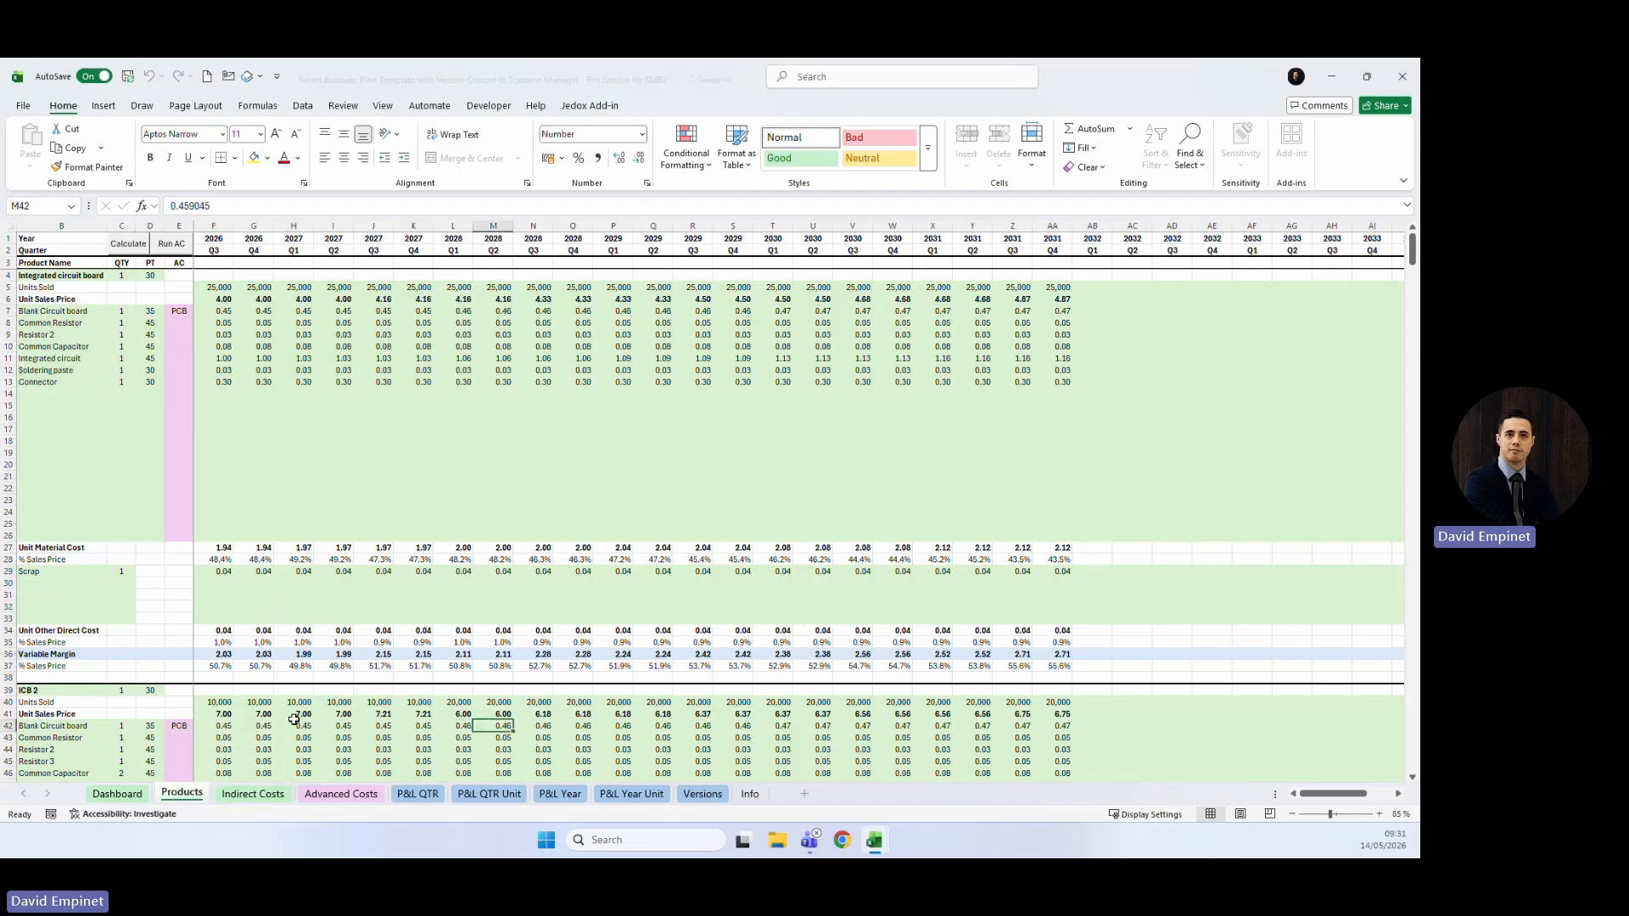
pyautogui.click(252, 678)
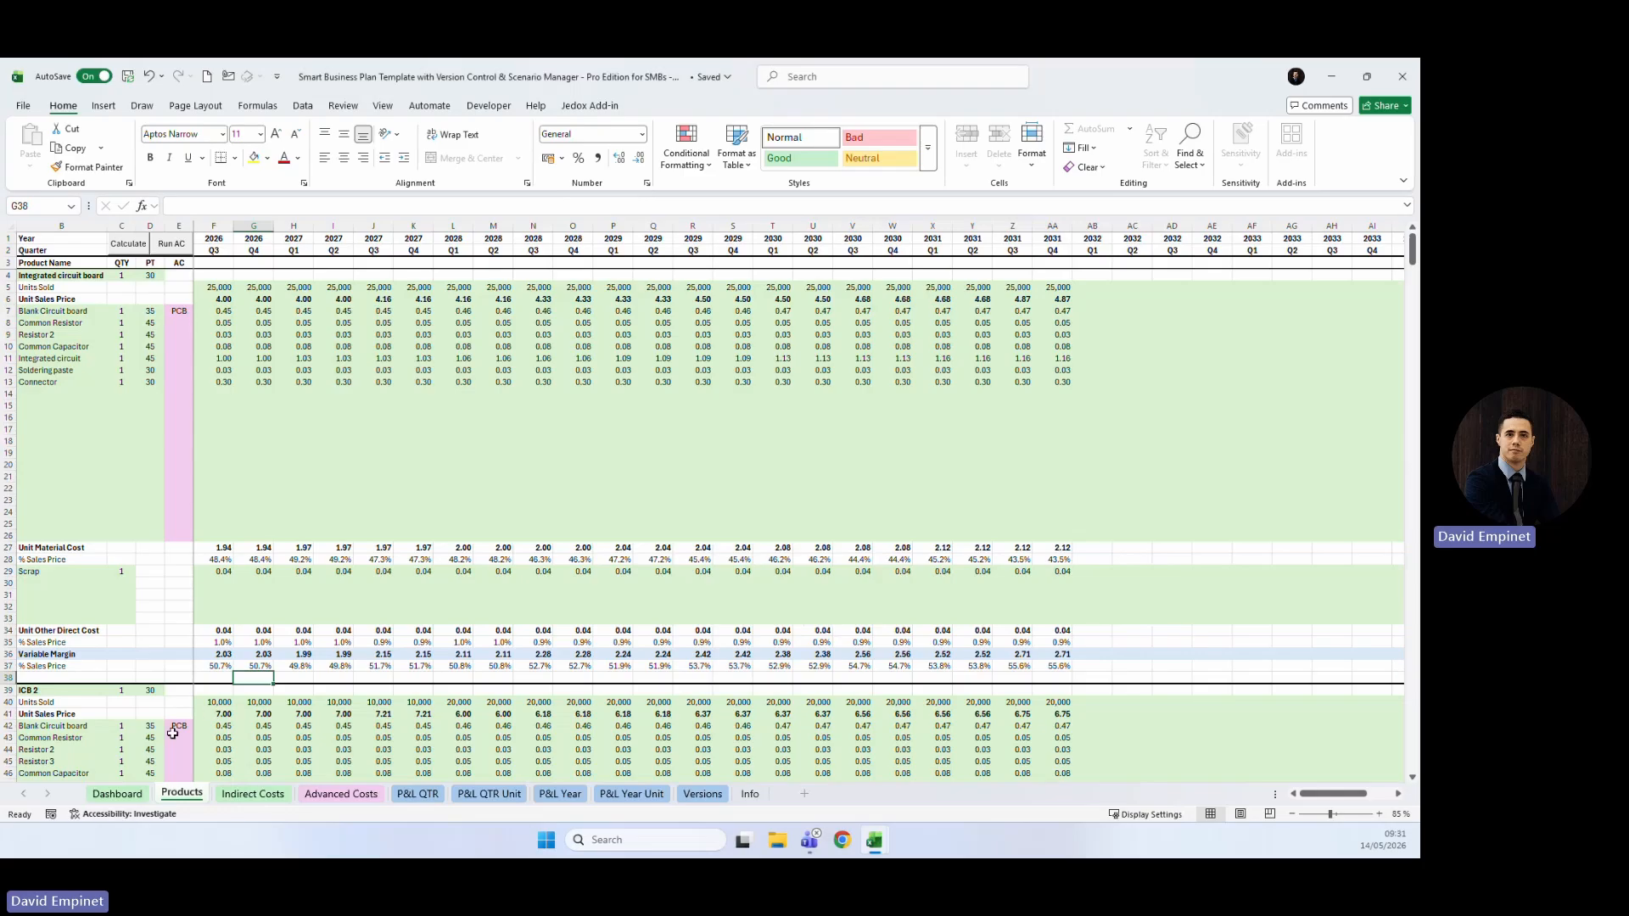
pyautogui.moveTo(216, 726); pyautogui.dragTo(1065, 726)
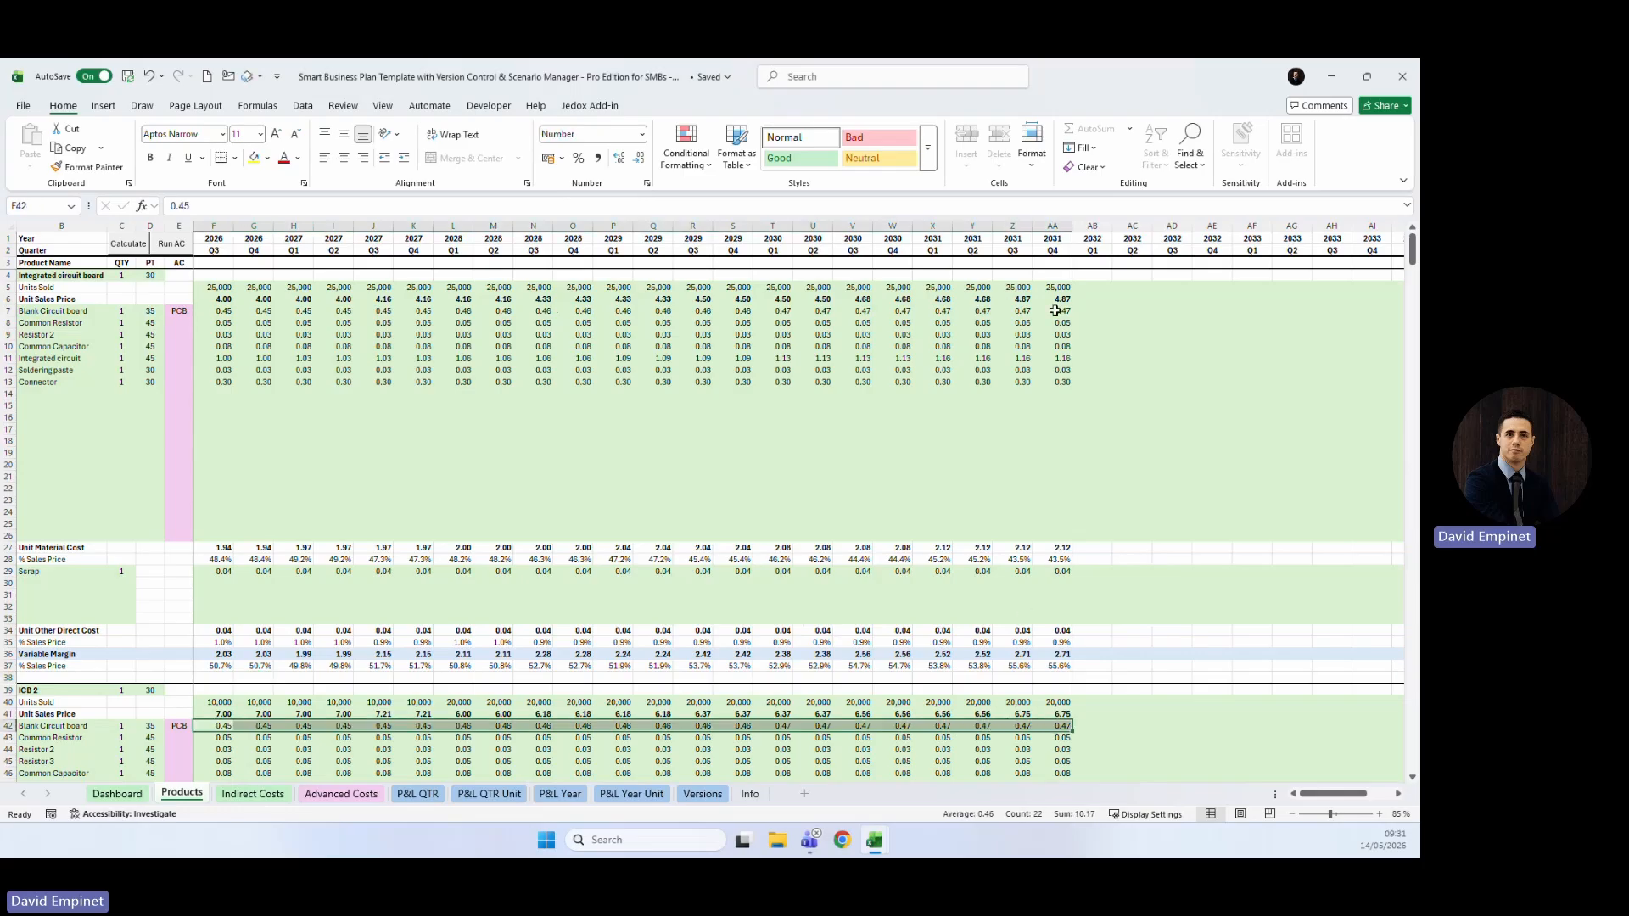
pyautogui.moveTo(1054, 311); pyautogui.dragTo(239, 317)
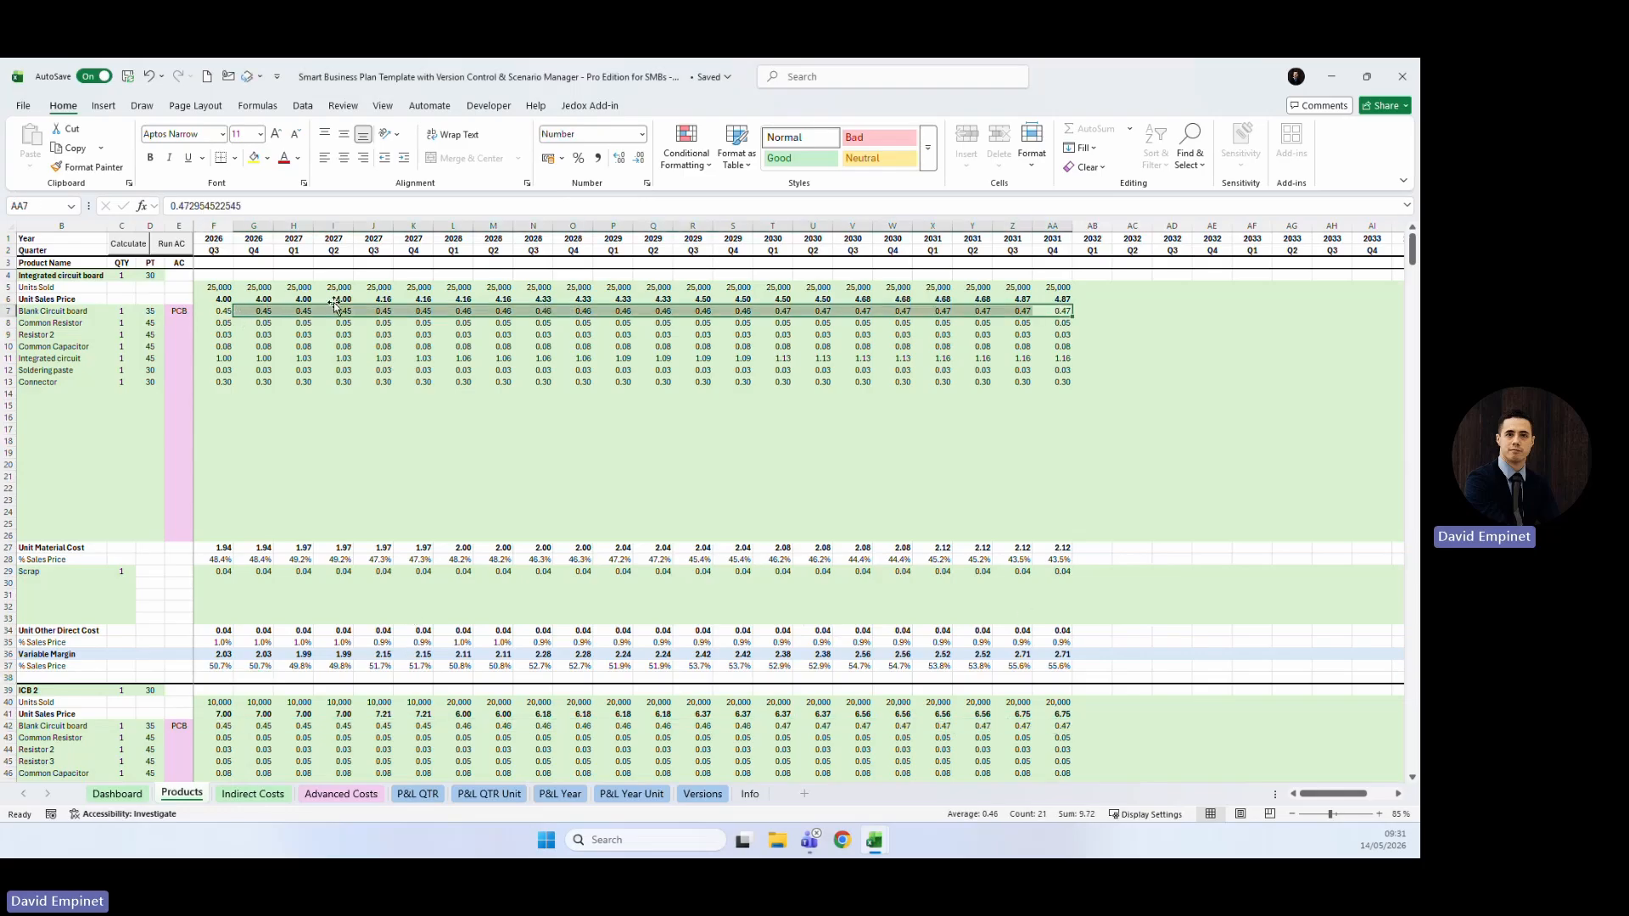
# Compare the Blank Circuit board's quantities in Advanced Costs with the units sold of both products on the Products sheet.
pyautogui.click(340, 794)
pyautogui.click(407, 299)
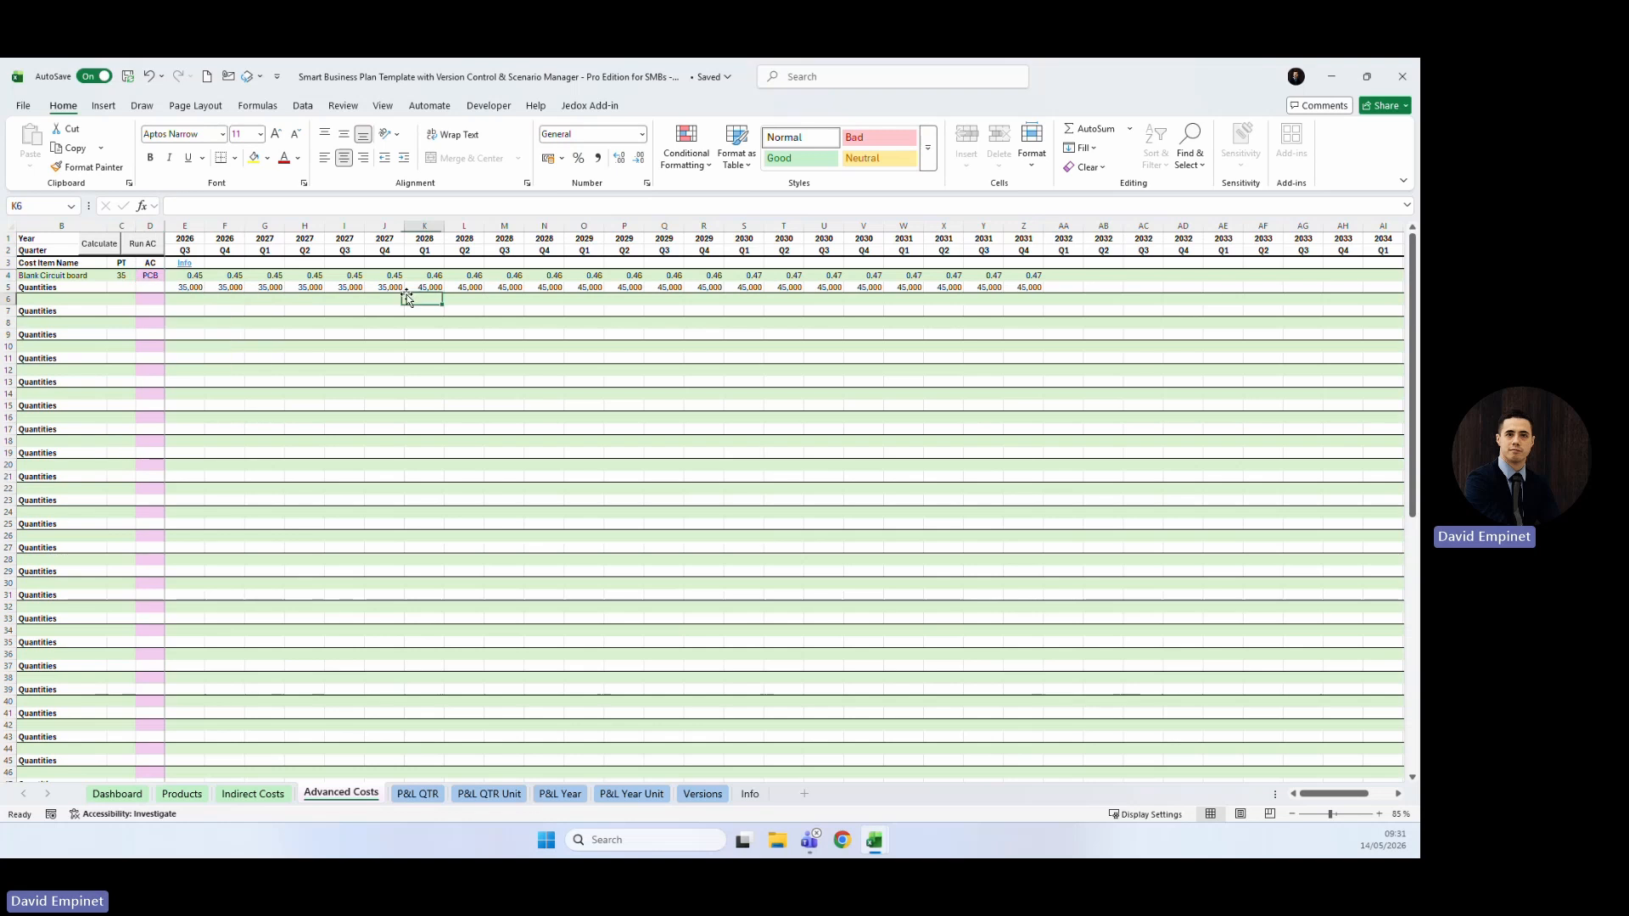
pyautogui.moveTo(189, 290); pyautogui.dragTo(1035, 289)
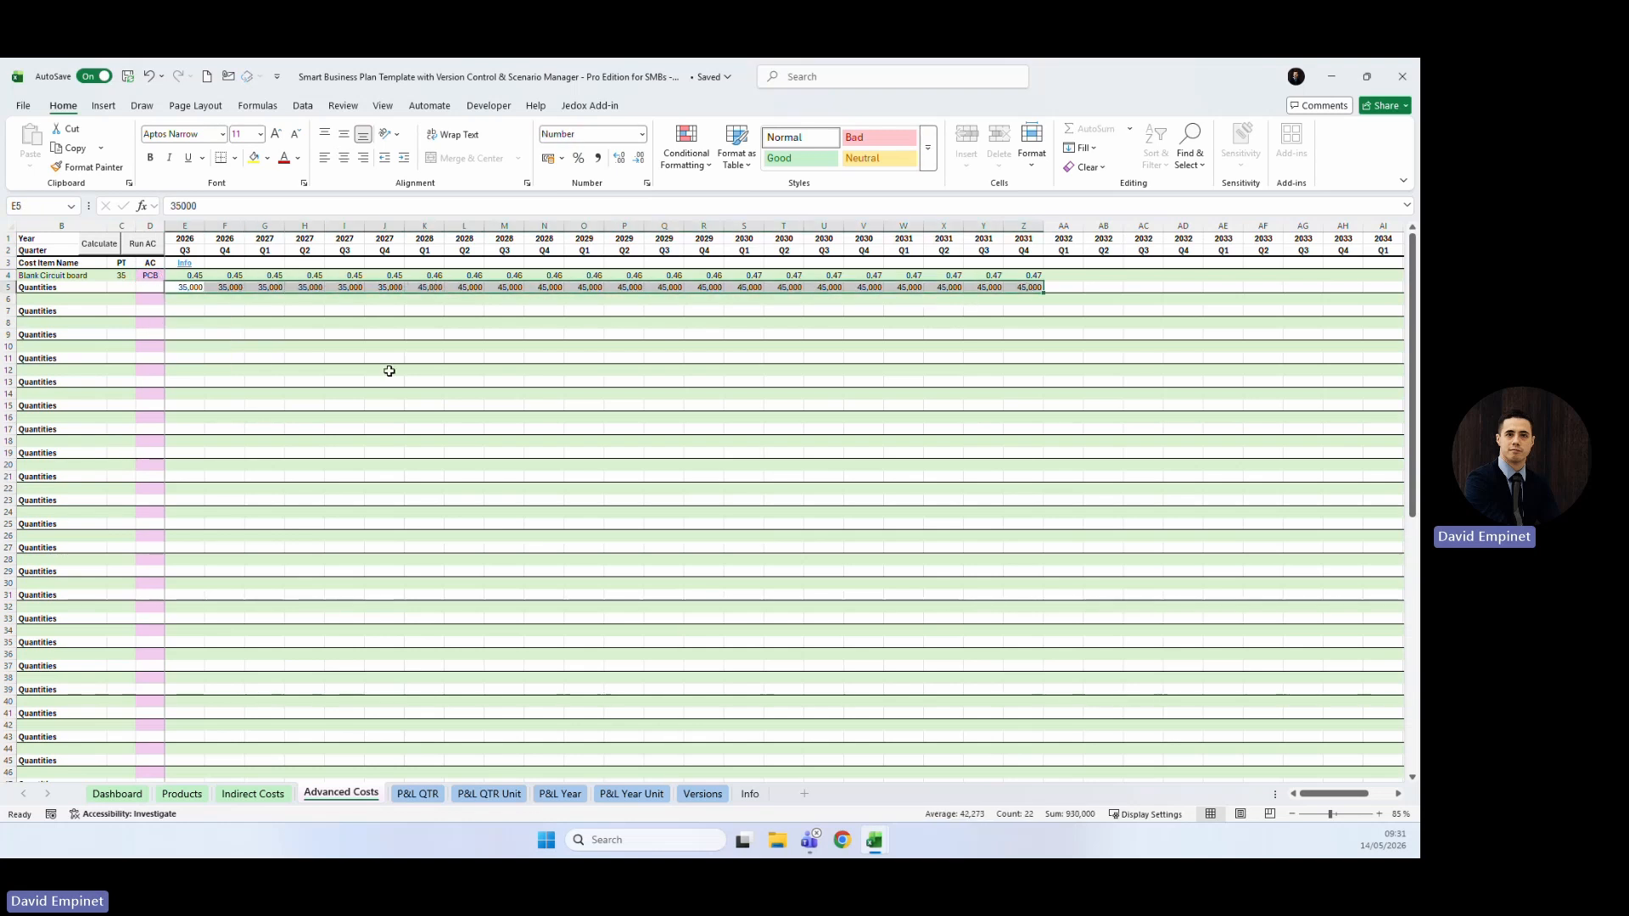
pyautogui.click(7, 286)
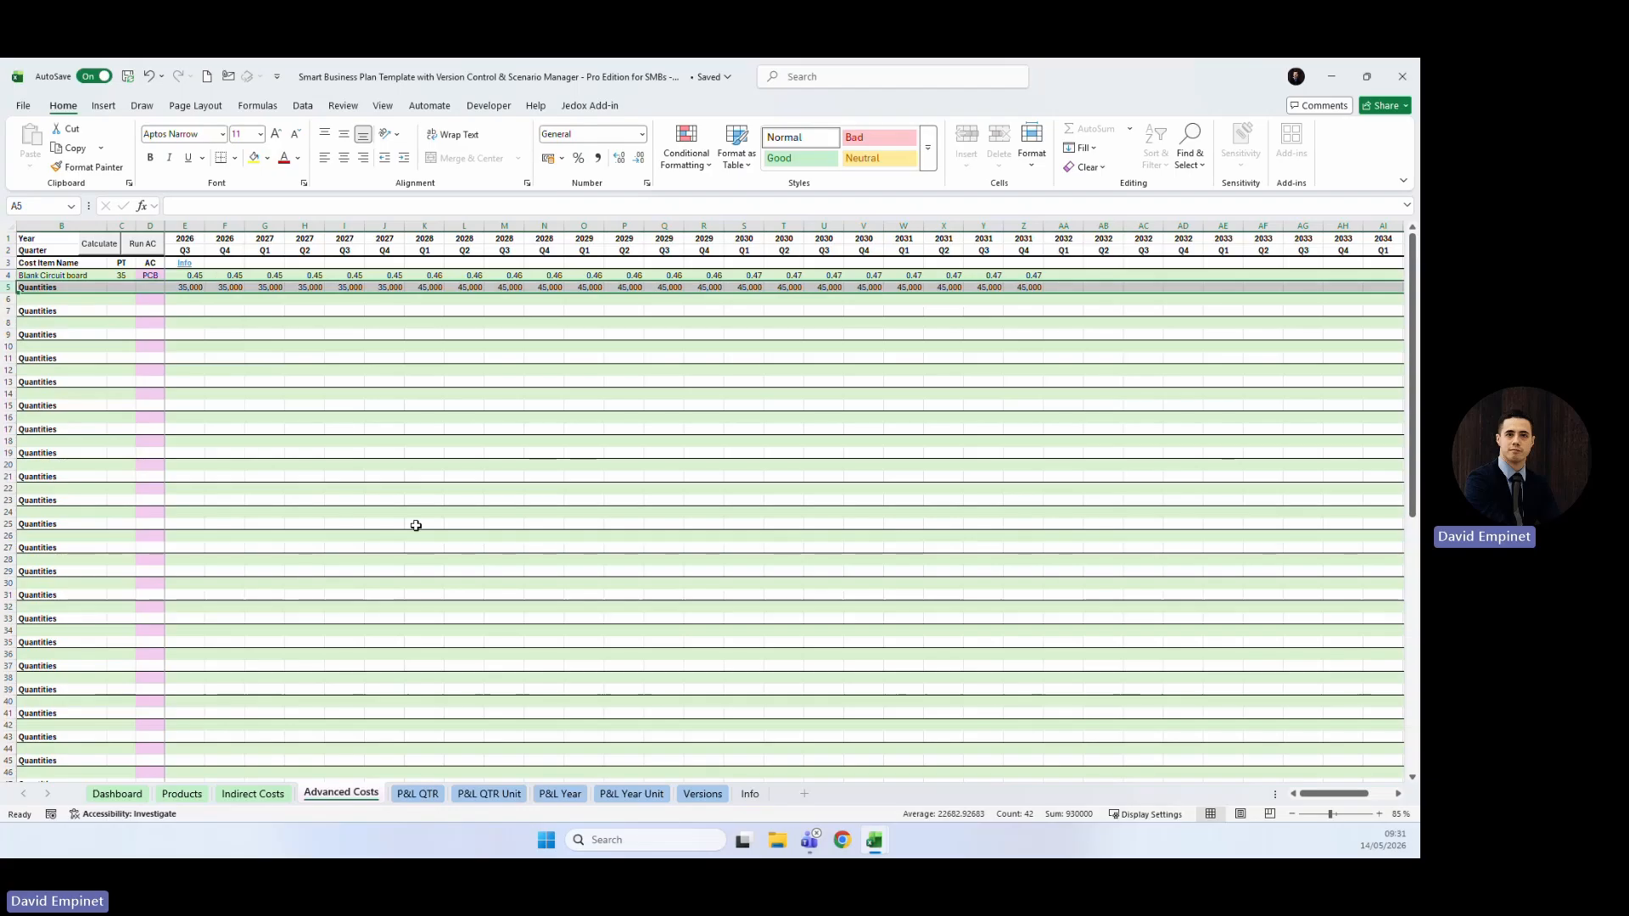
pyautogui.click(181, 793)
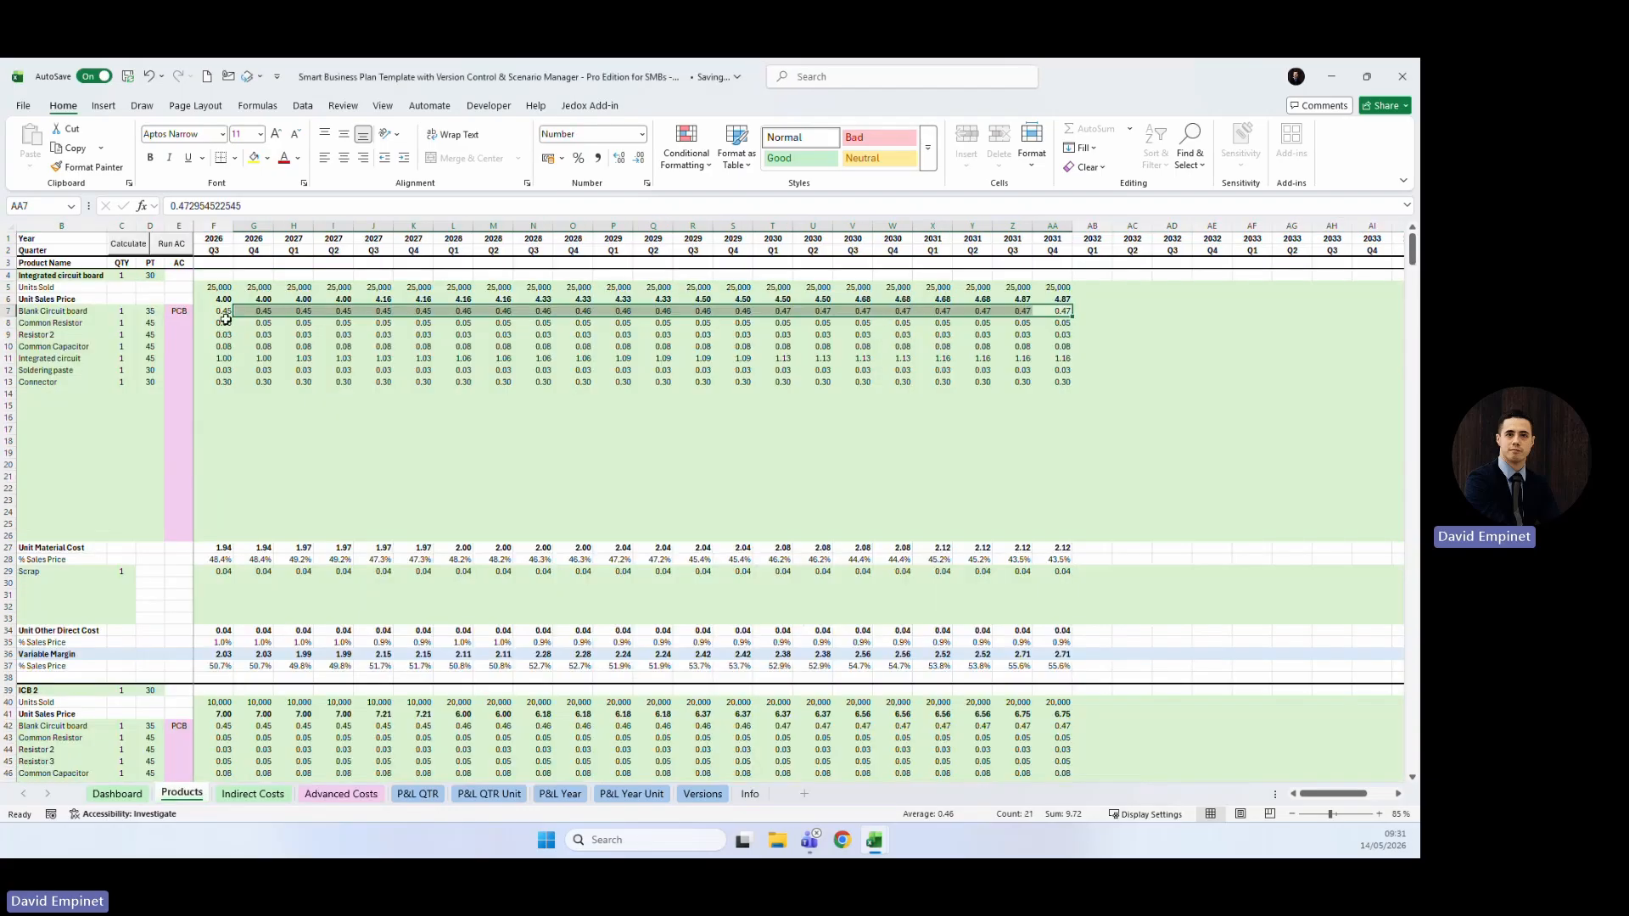
pyautogui.click(254, 288)
pyautogui.click(254, 702)
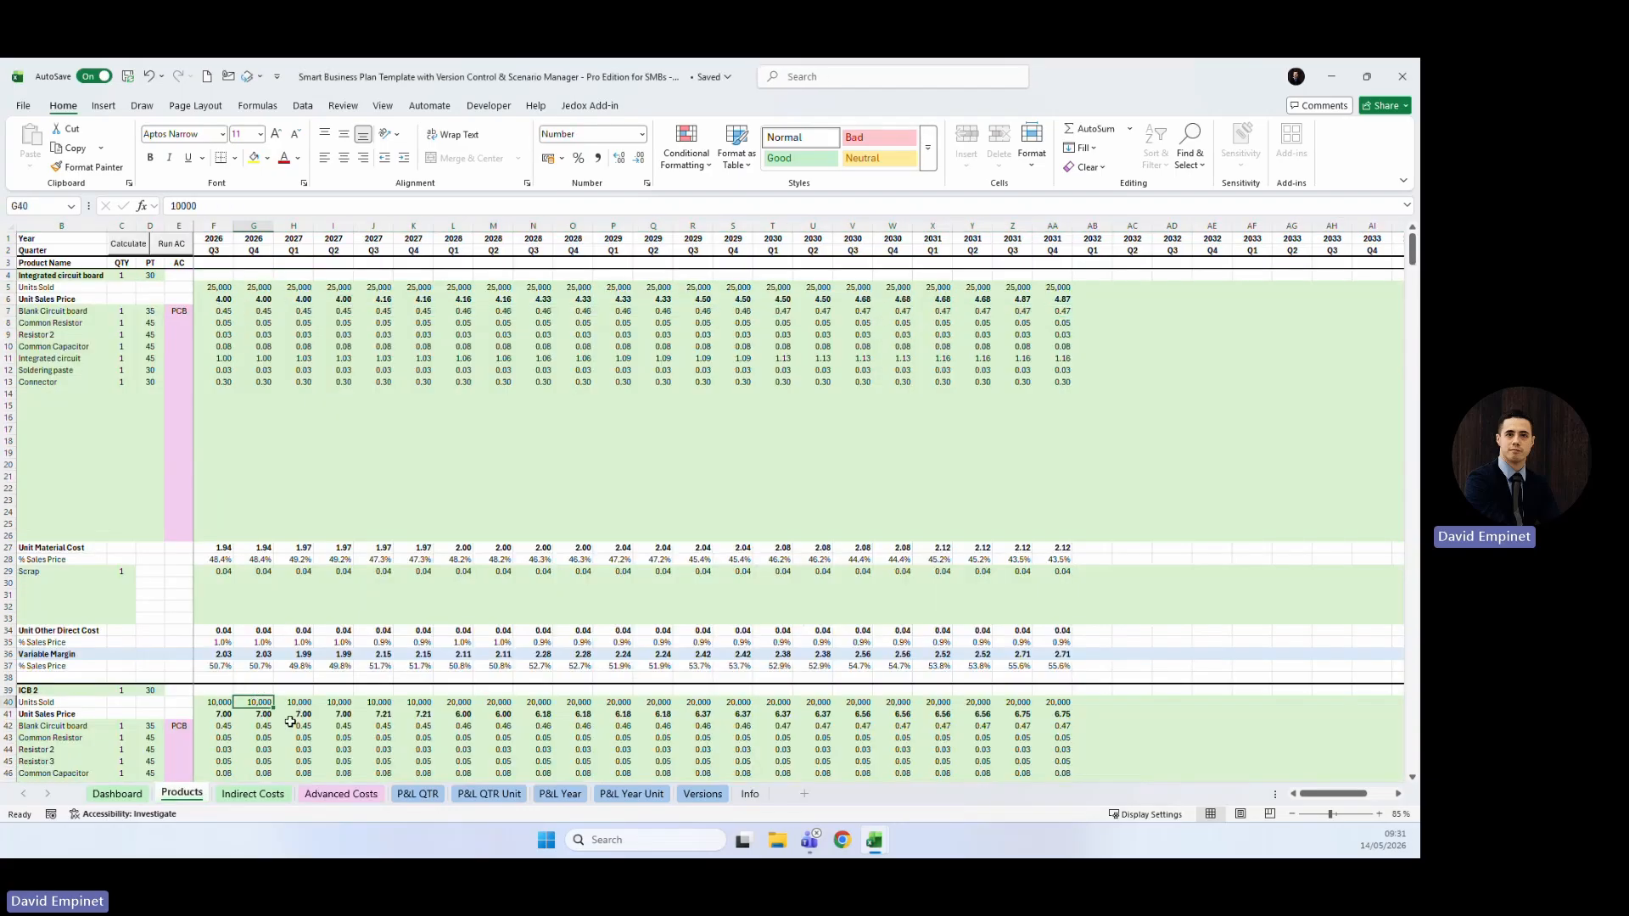
# Paste Common Resistor (45 days, RES, 0.05) and Common Capacitor (45 days, CAP, 0.04) into the next two Advanced Costs rows.
pyautogui.click(355, 795)
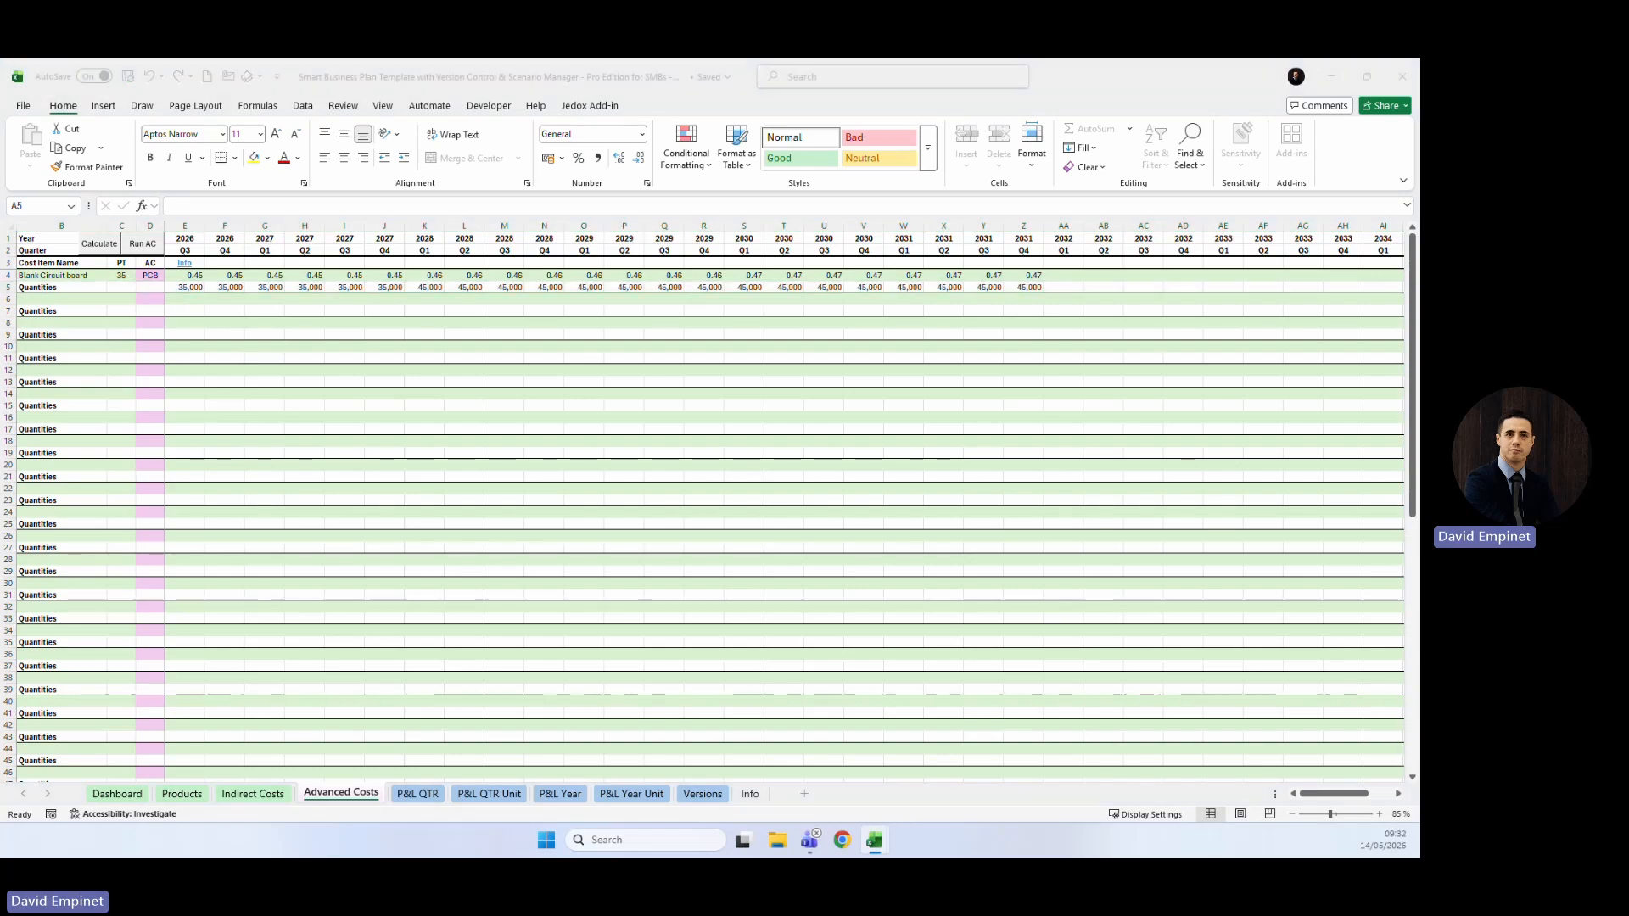
pyautogui.hotkey('ctrl', 'c')
pyautogui.click(49, 302)
pyautogui.hotkey('ctrl', 'v')
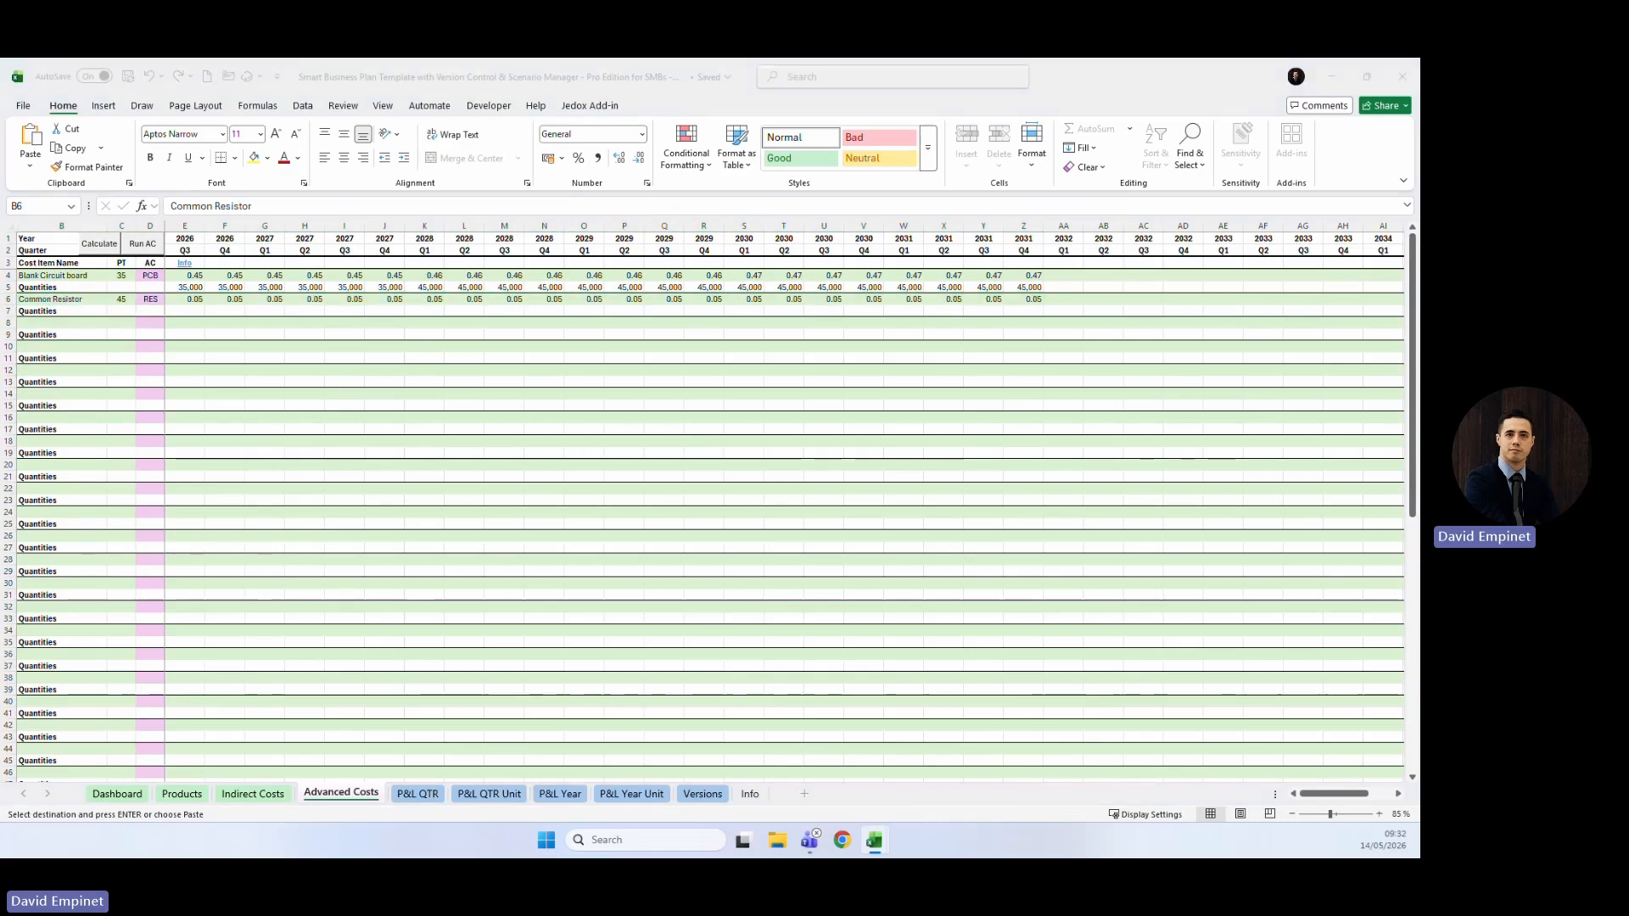
pyautogui.click(59, 323)
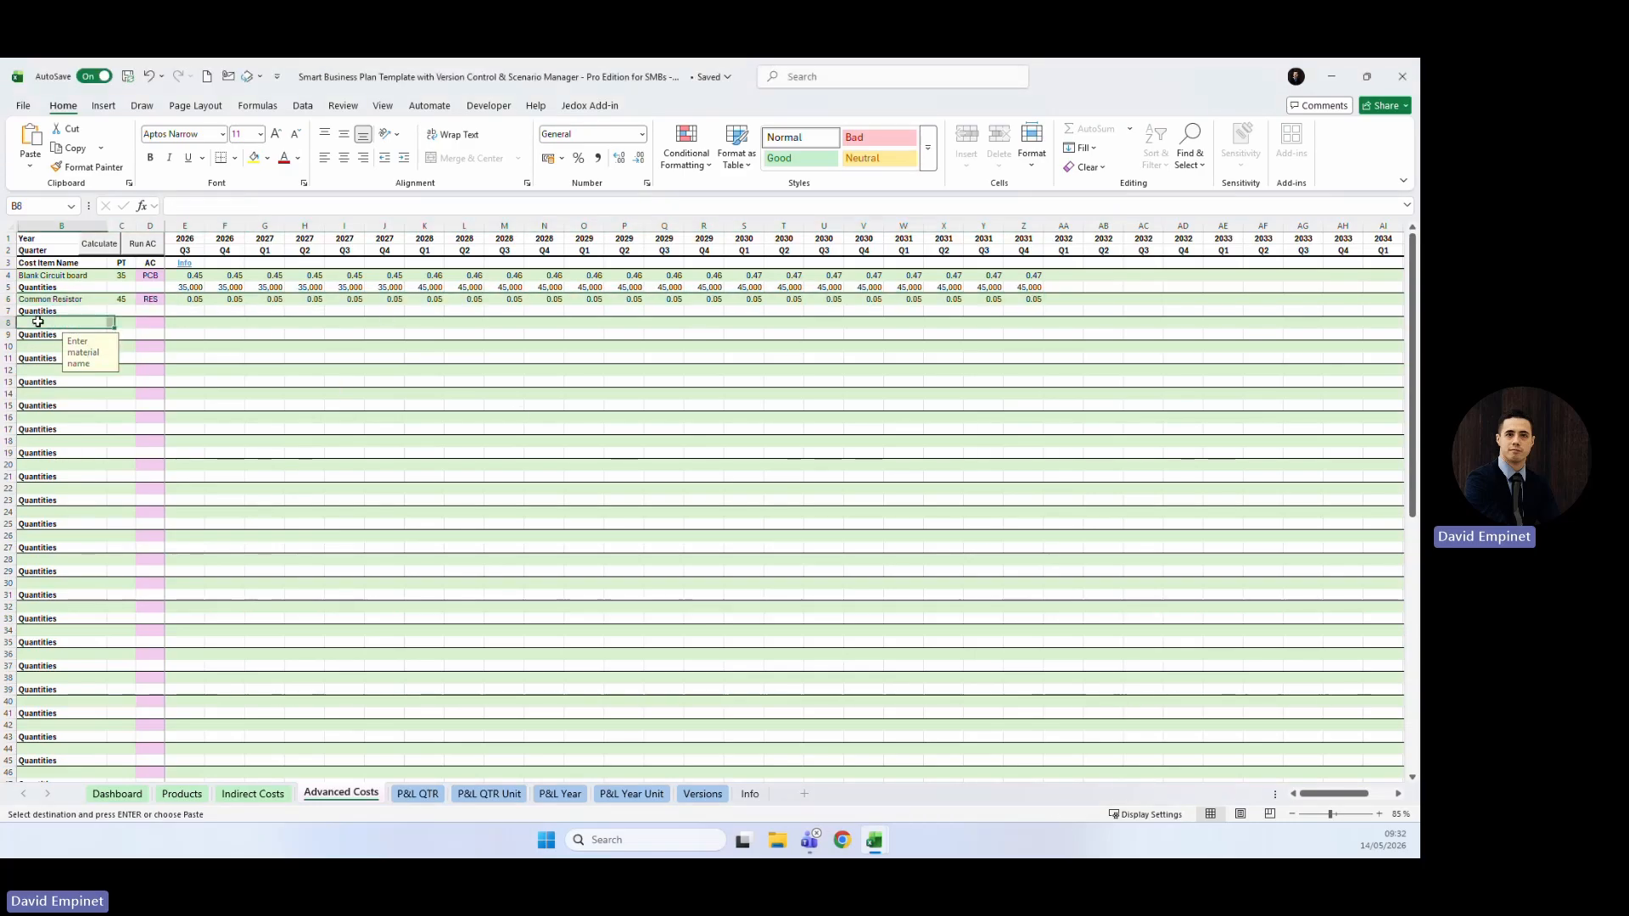
pyautogui.hotkey('ctrl', 'v')
pyautogui.click(219, 358)
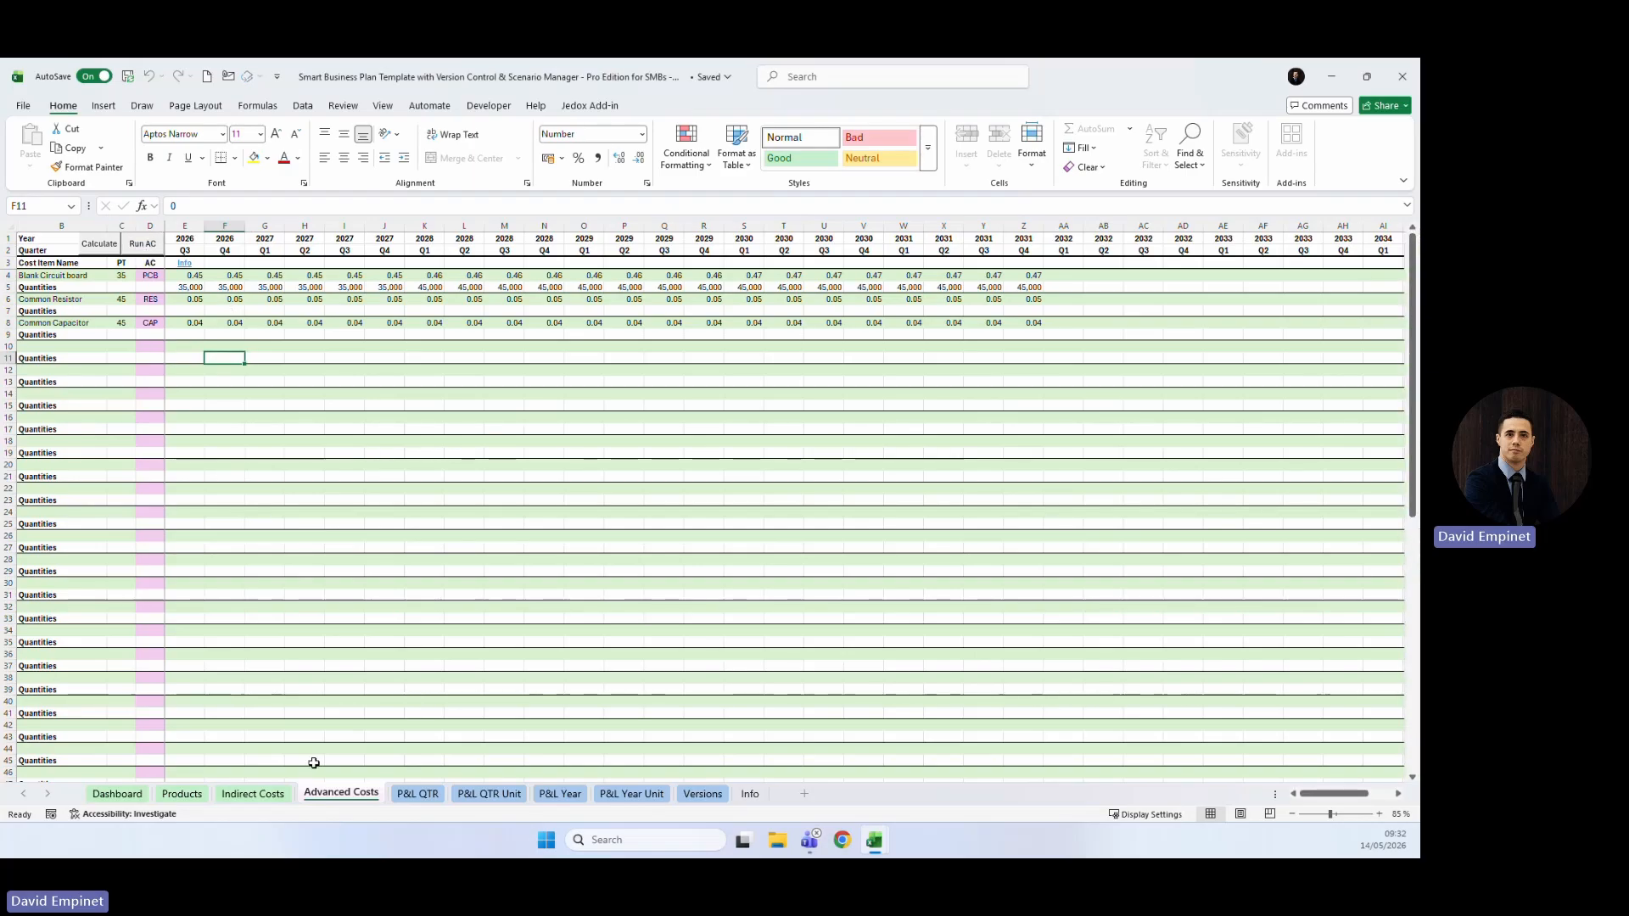
# Under Integrated circuit board on the Products sheet, tag Common Resistor as RES and Common Capacitor as CAP.
pyautogui.click(182, 793)
pyautogui.click(180, 332)
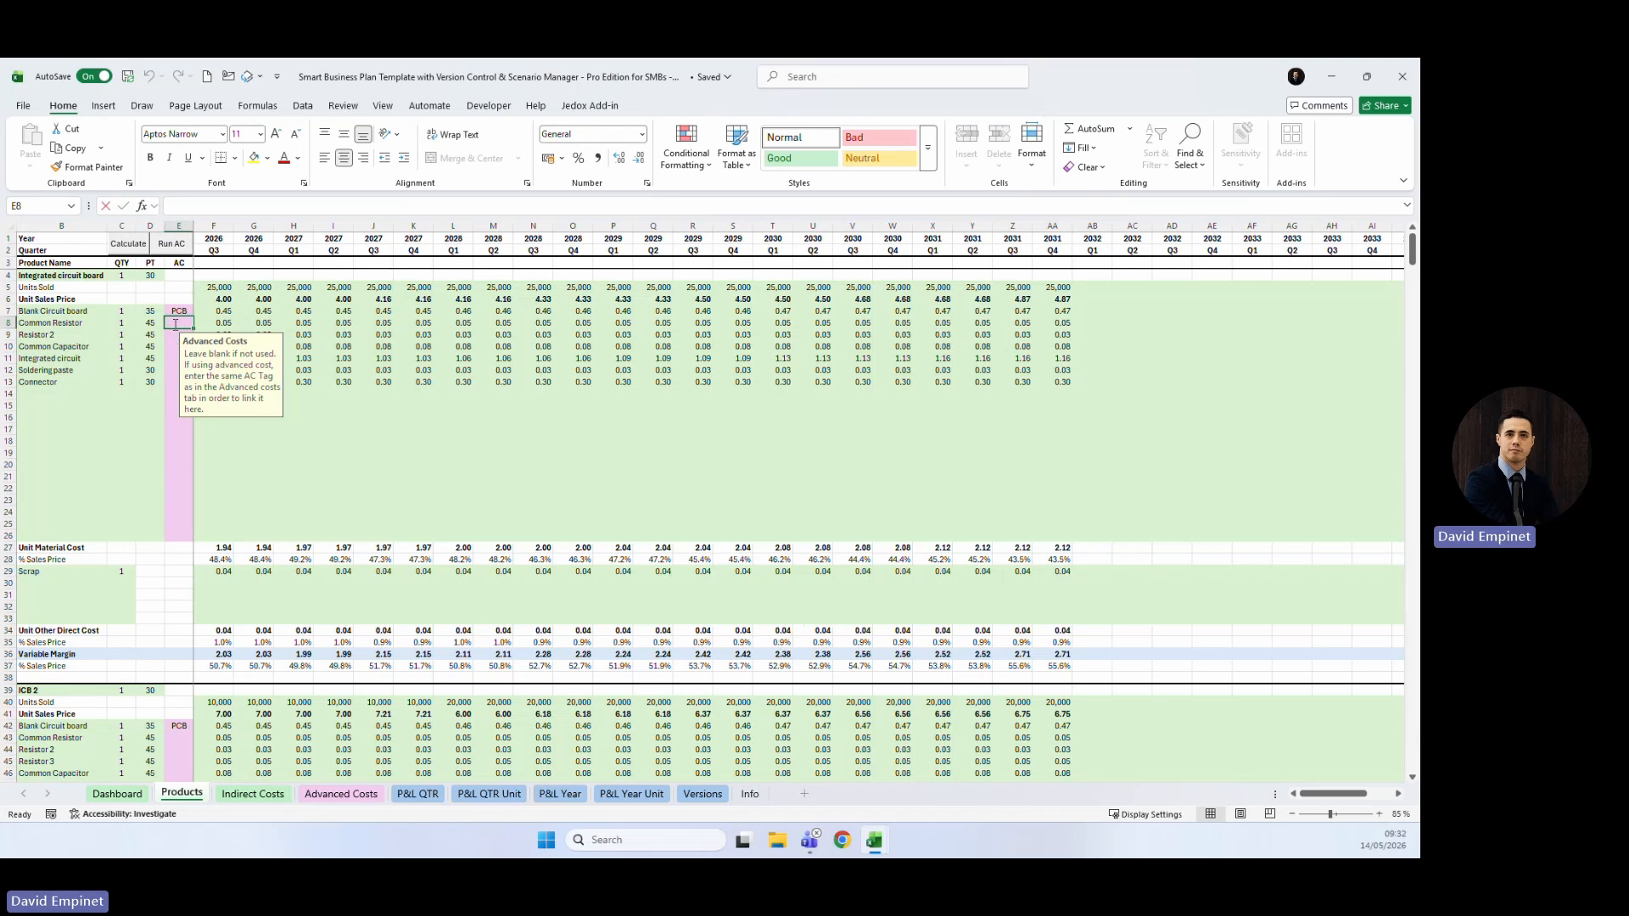
pyautogui.write('RES')
pyautogui.press('Return')
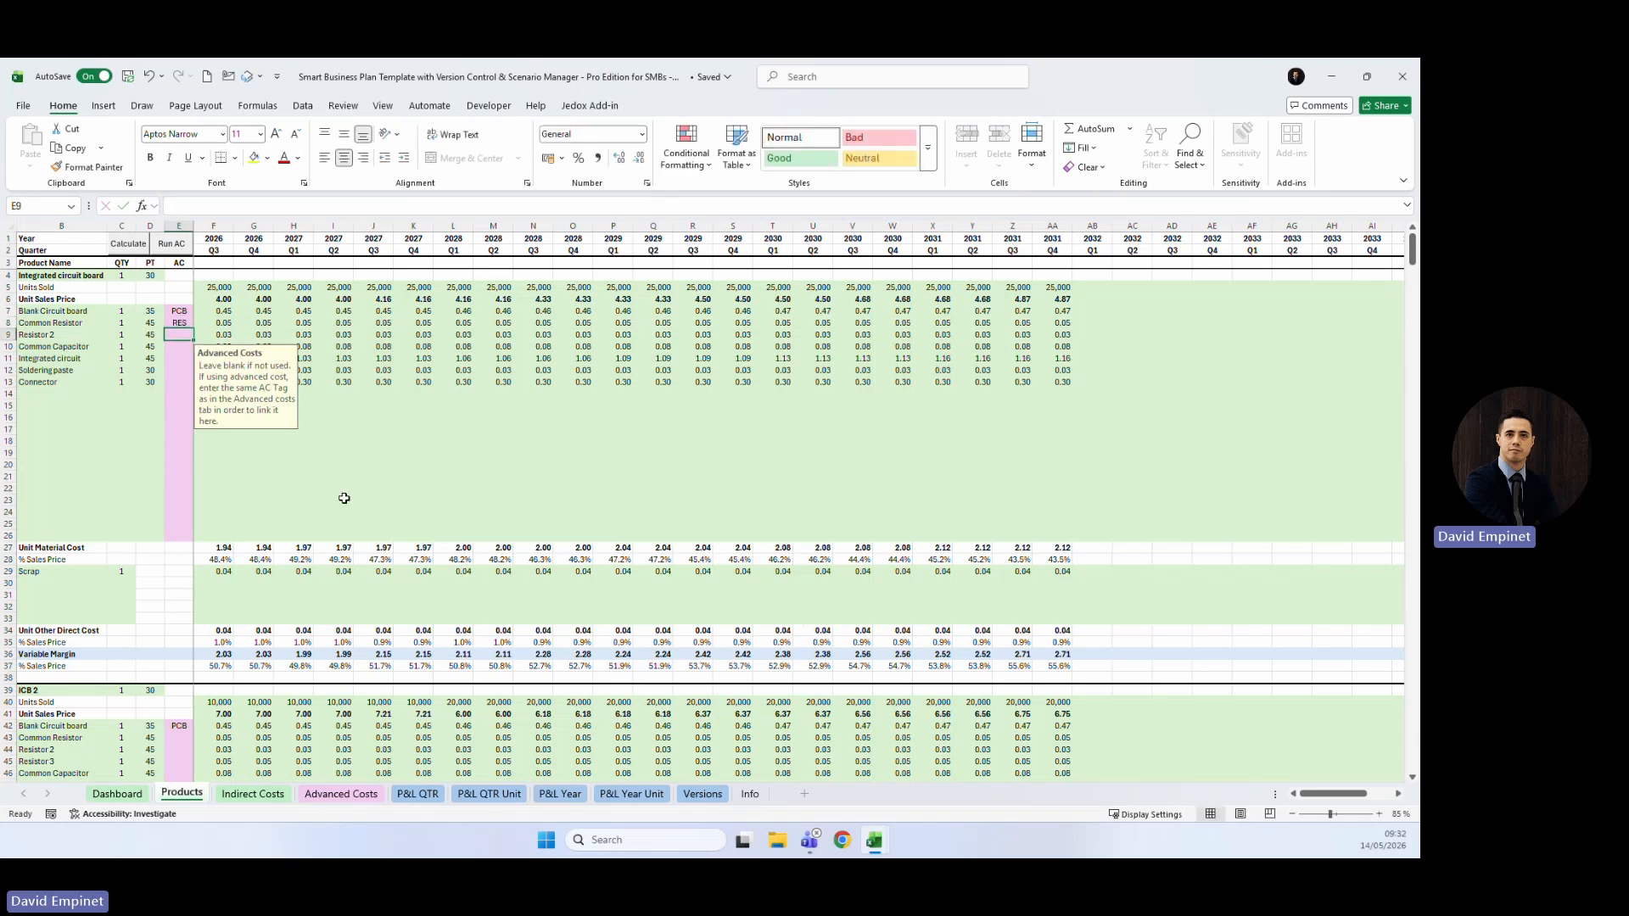
pyautogui.click(338, 794)
pyautogui.click(182, 793)
pyautogui.click(179, 347)
pyautogui.write('CAP')
pyautogui.press('Return')
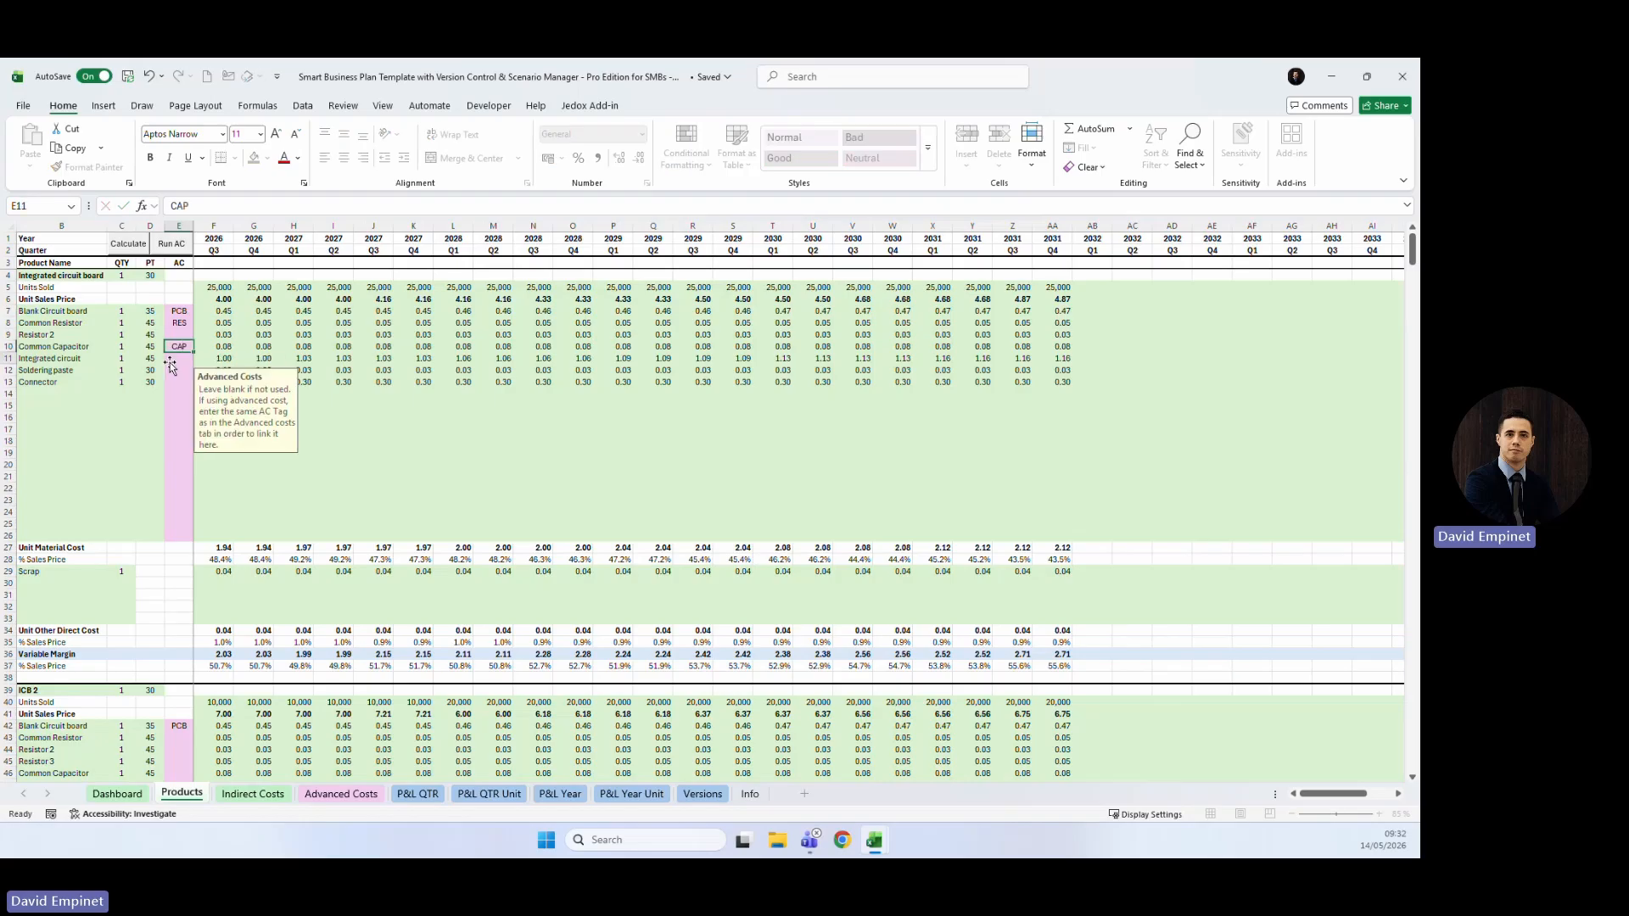
# Copy the AC tags from RES through CAP into ICB 2's AC column, starting at its Common Resistor row.
pyautogui.moveTo(171, 324); pyautogui.dragTo(175, 348)
pyautogui.hotkey('ctrl', 'c')
pyautogui.scroll(-3, 175, 570)
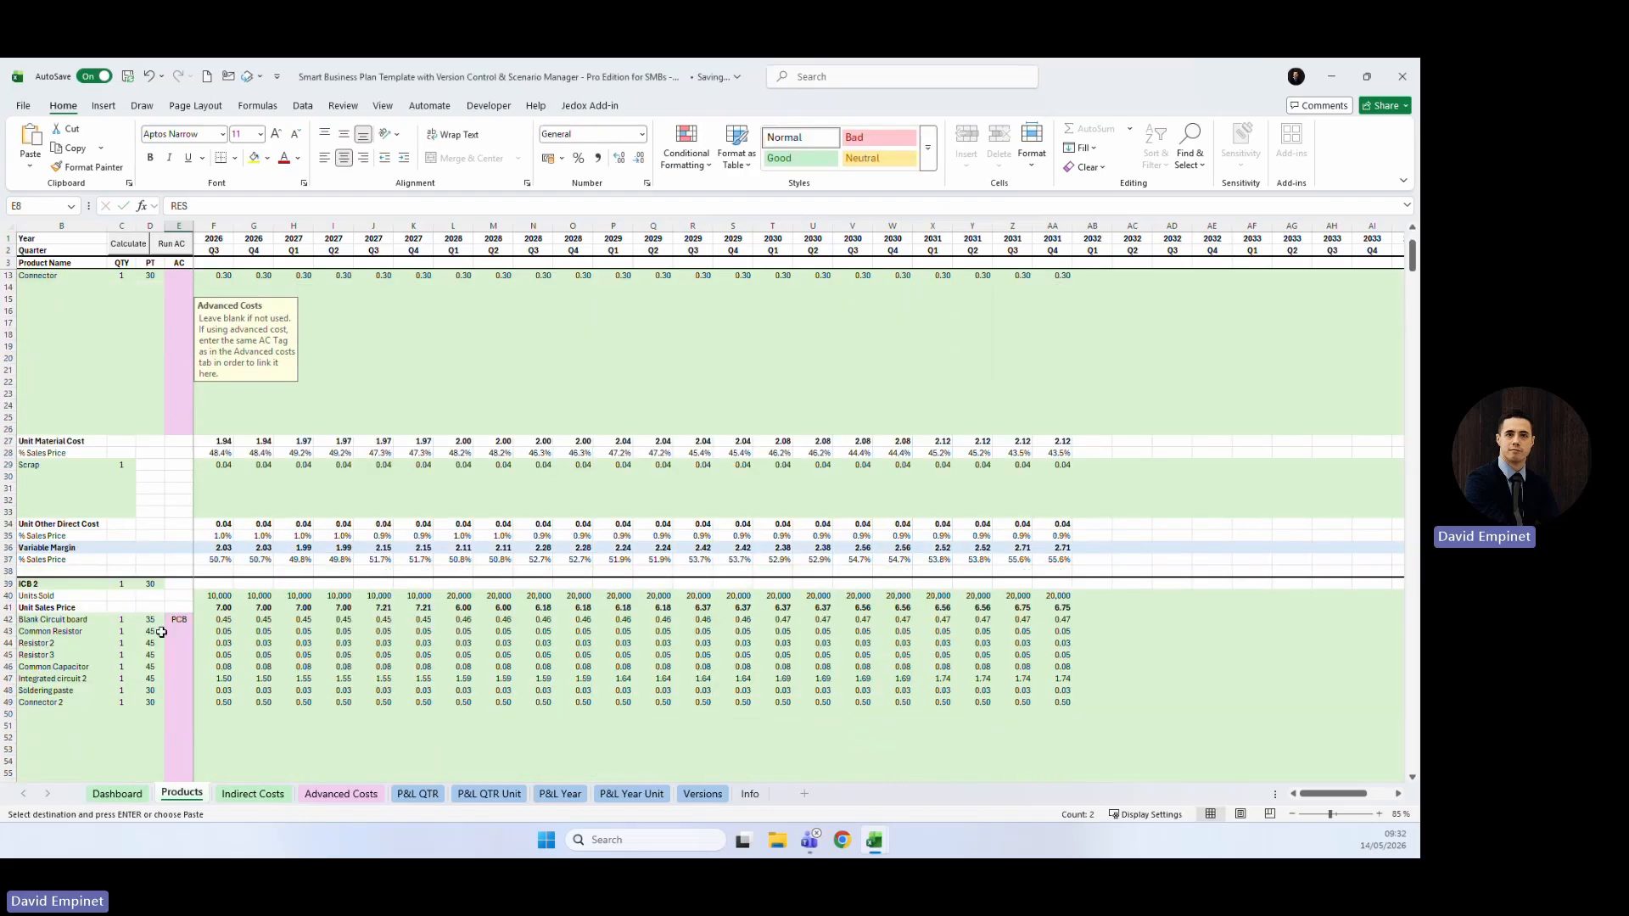
pyautogui.click(176, 632)
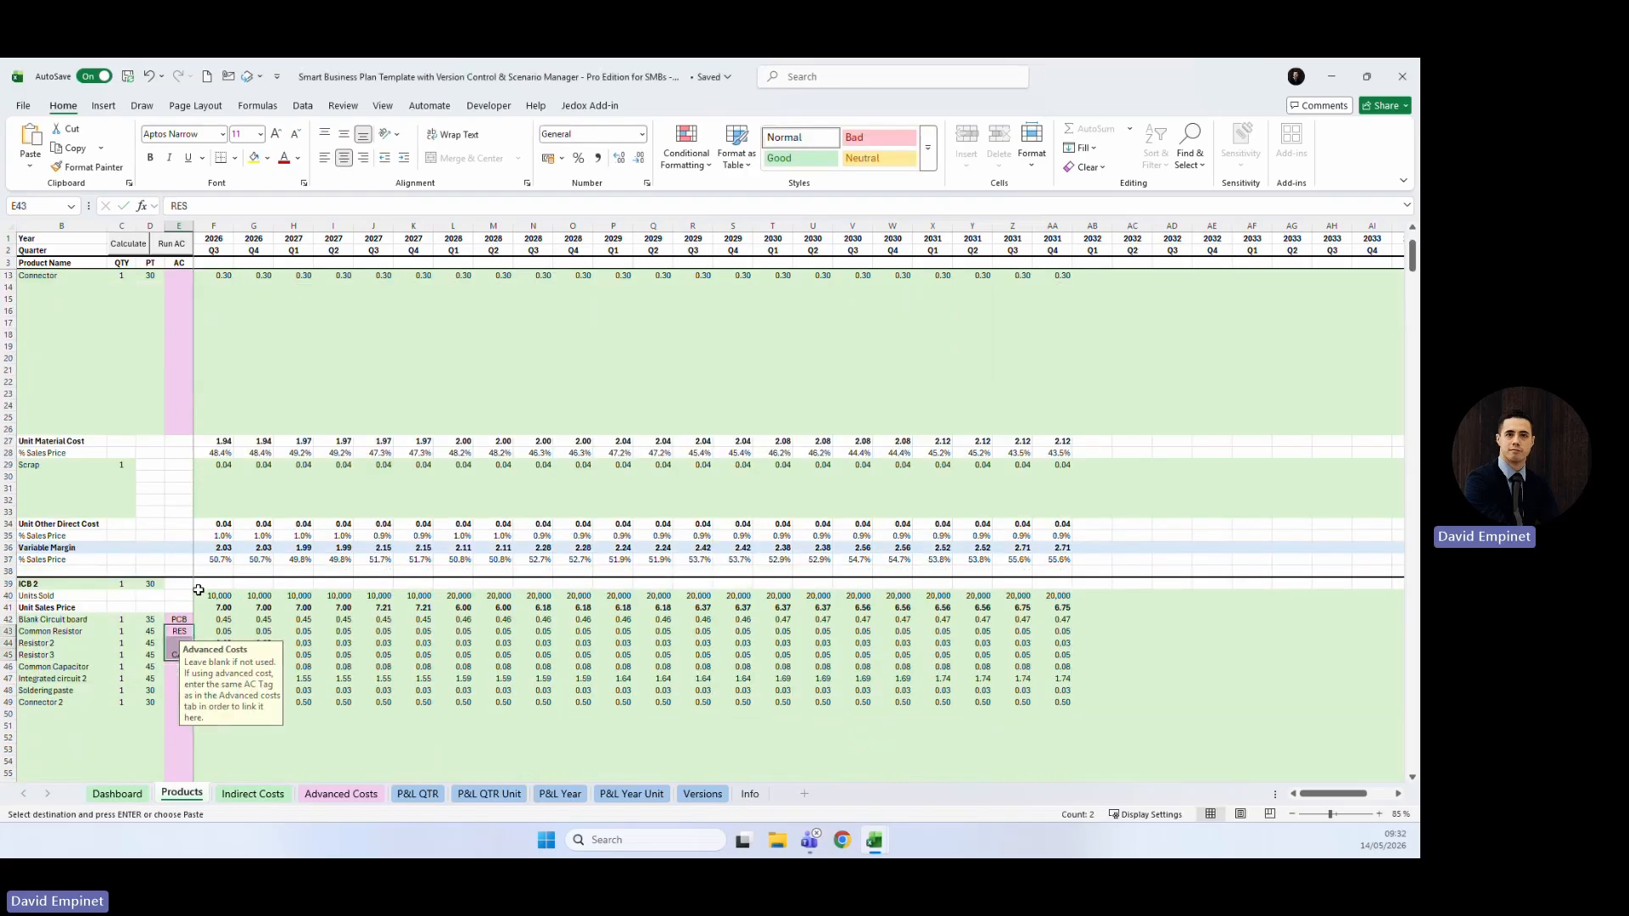
pyautogui.press('Return')
pyautogui.scroll(3, 428, 751)
# Run AC on the Advanced Costs sheet and check the quantities of Common Resistor and Common Capacitor.
pyautogui.click(341, 793)
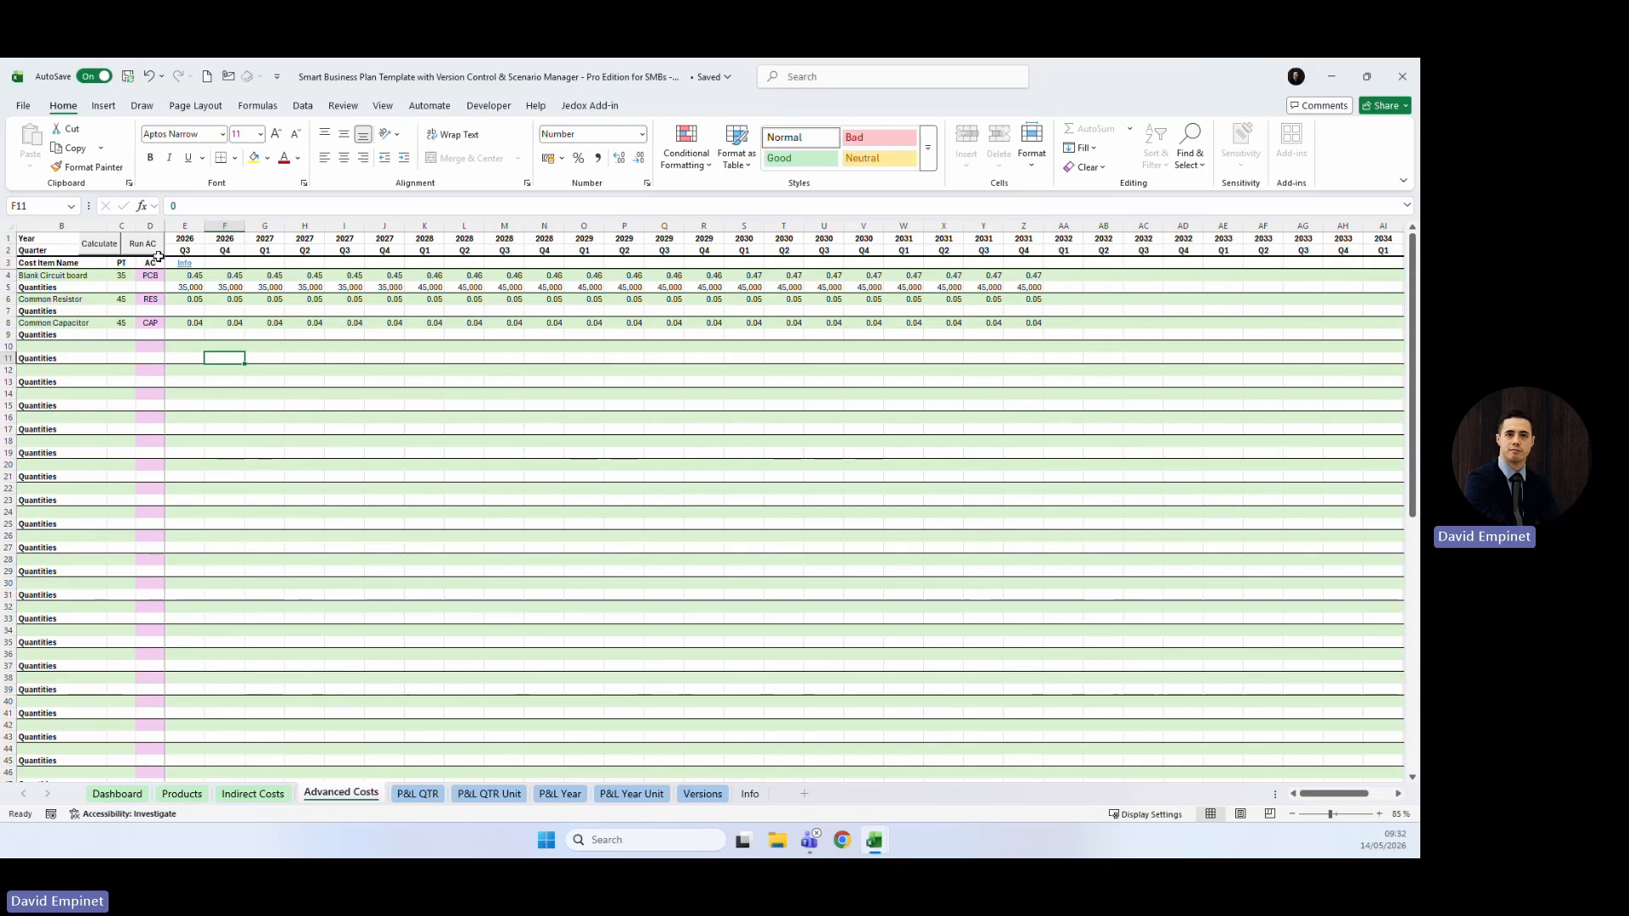
pyautogui.moveTo(224, 310); pyautogui.dragTo(943, 311)
pyautogui.click(751, 334)
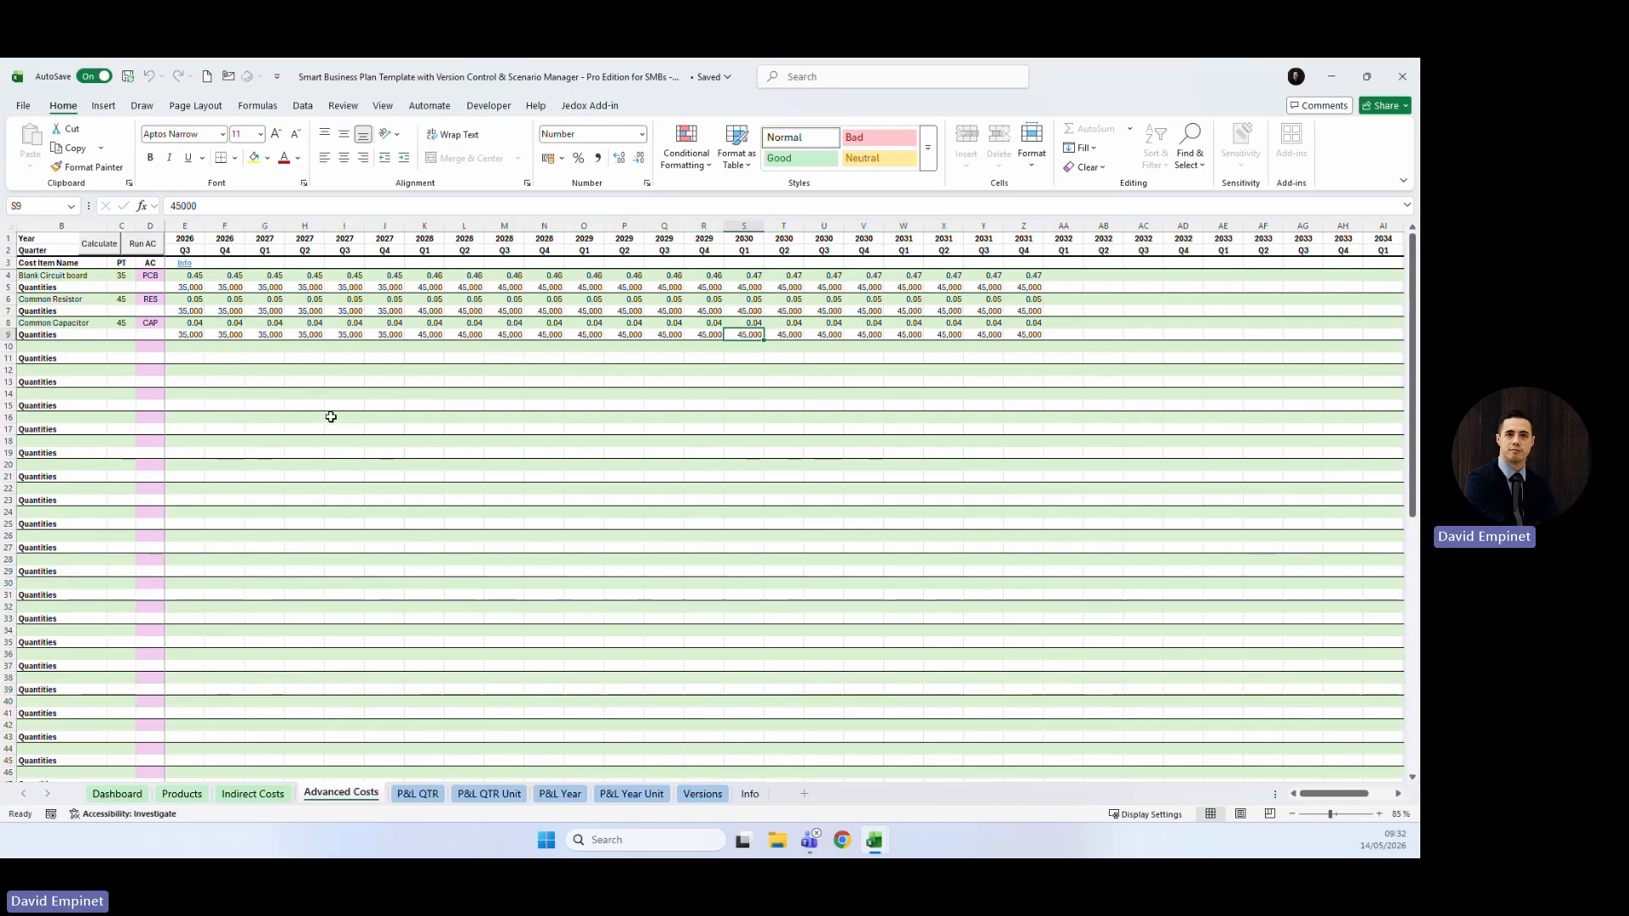
# Set the QTY of ICB 2's CAP-tagged Common Capacitor to 2 on the Products sheet and rerun AC.
pyautogui.click(181, 793)
pyautogui.click(121, 347)
pyautogui.scroll(-3, 141, 677)
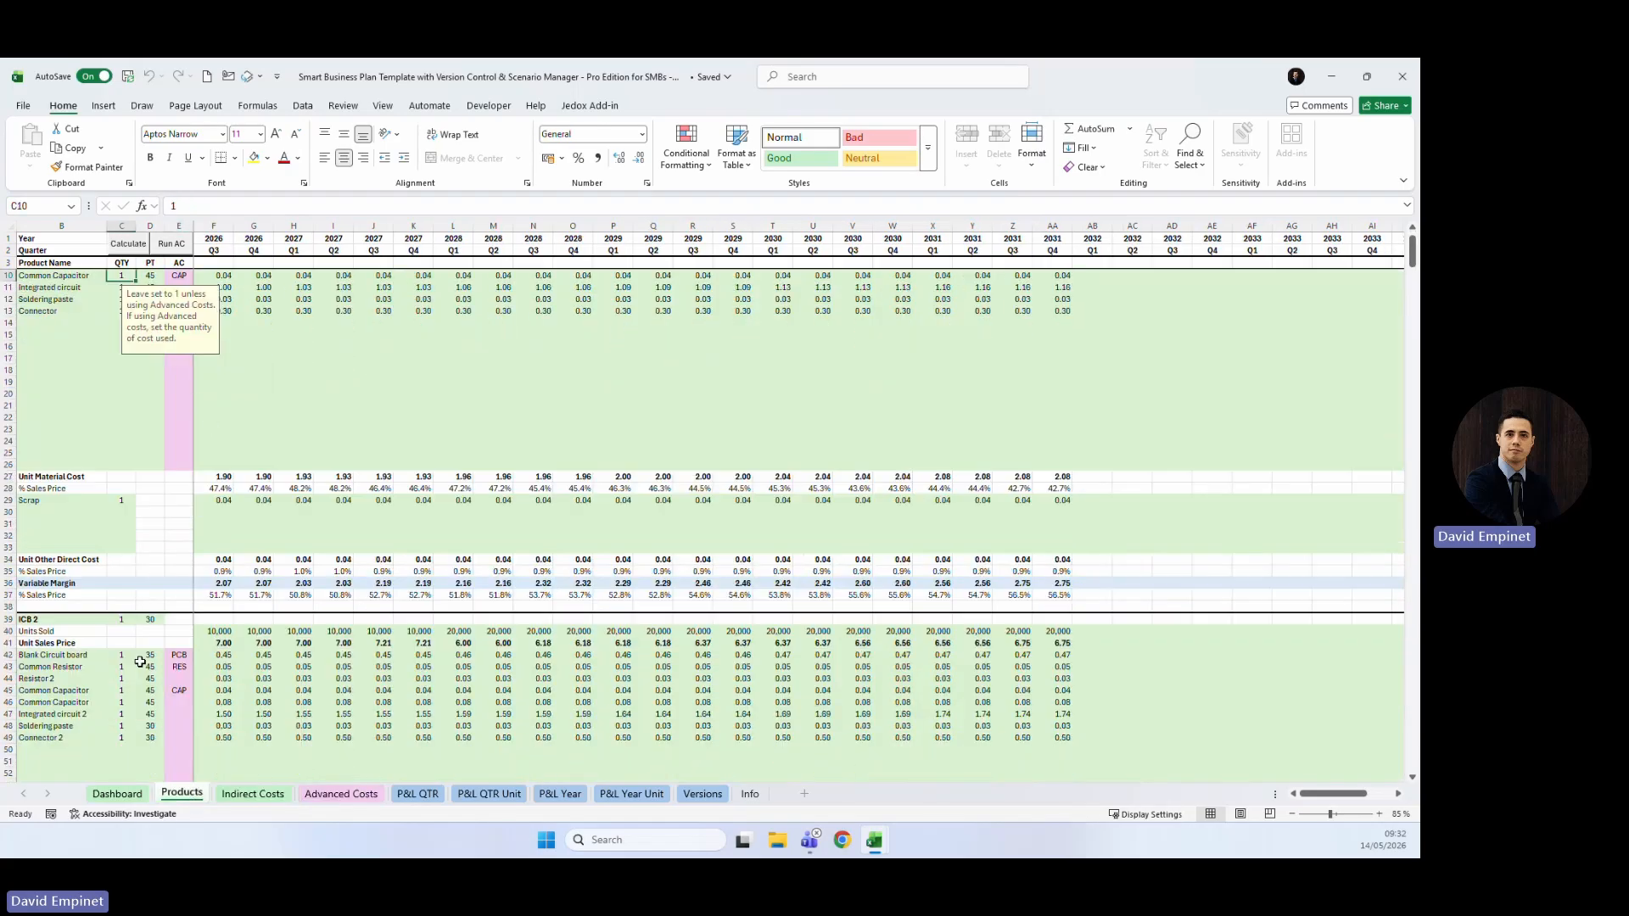
pyautogui.click(121, 656)
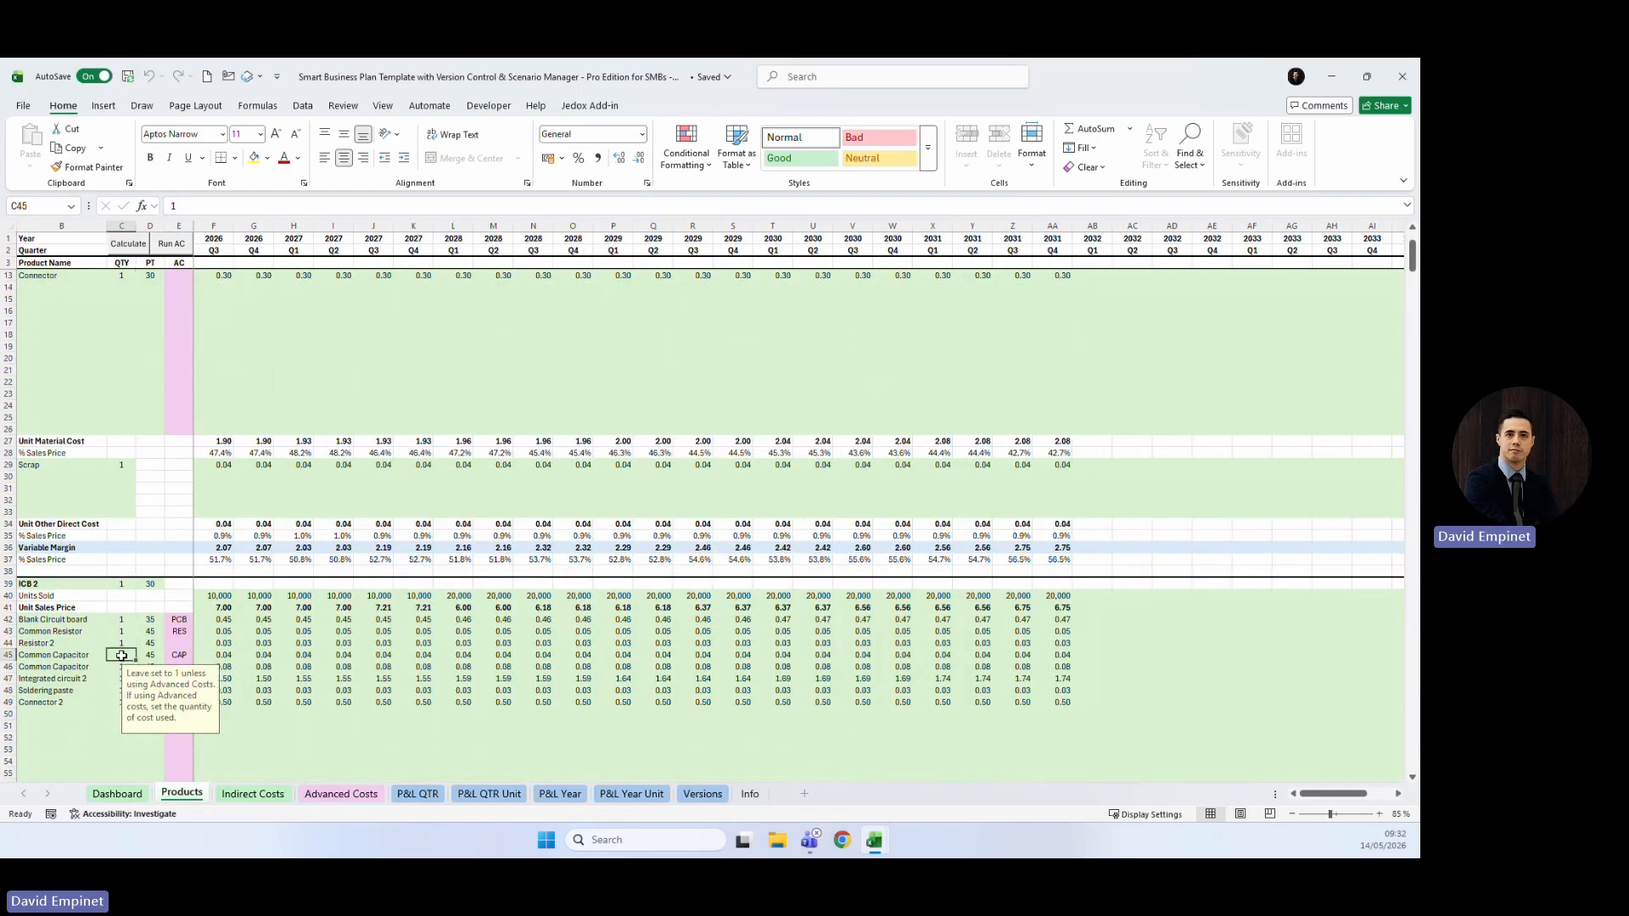
pyautogui.write('2')
pyautogui.press('Tab')
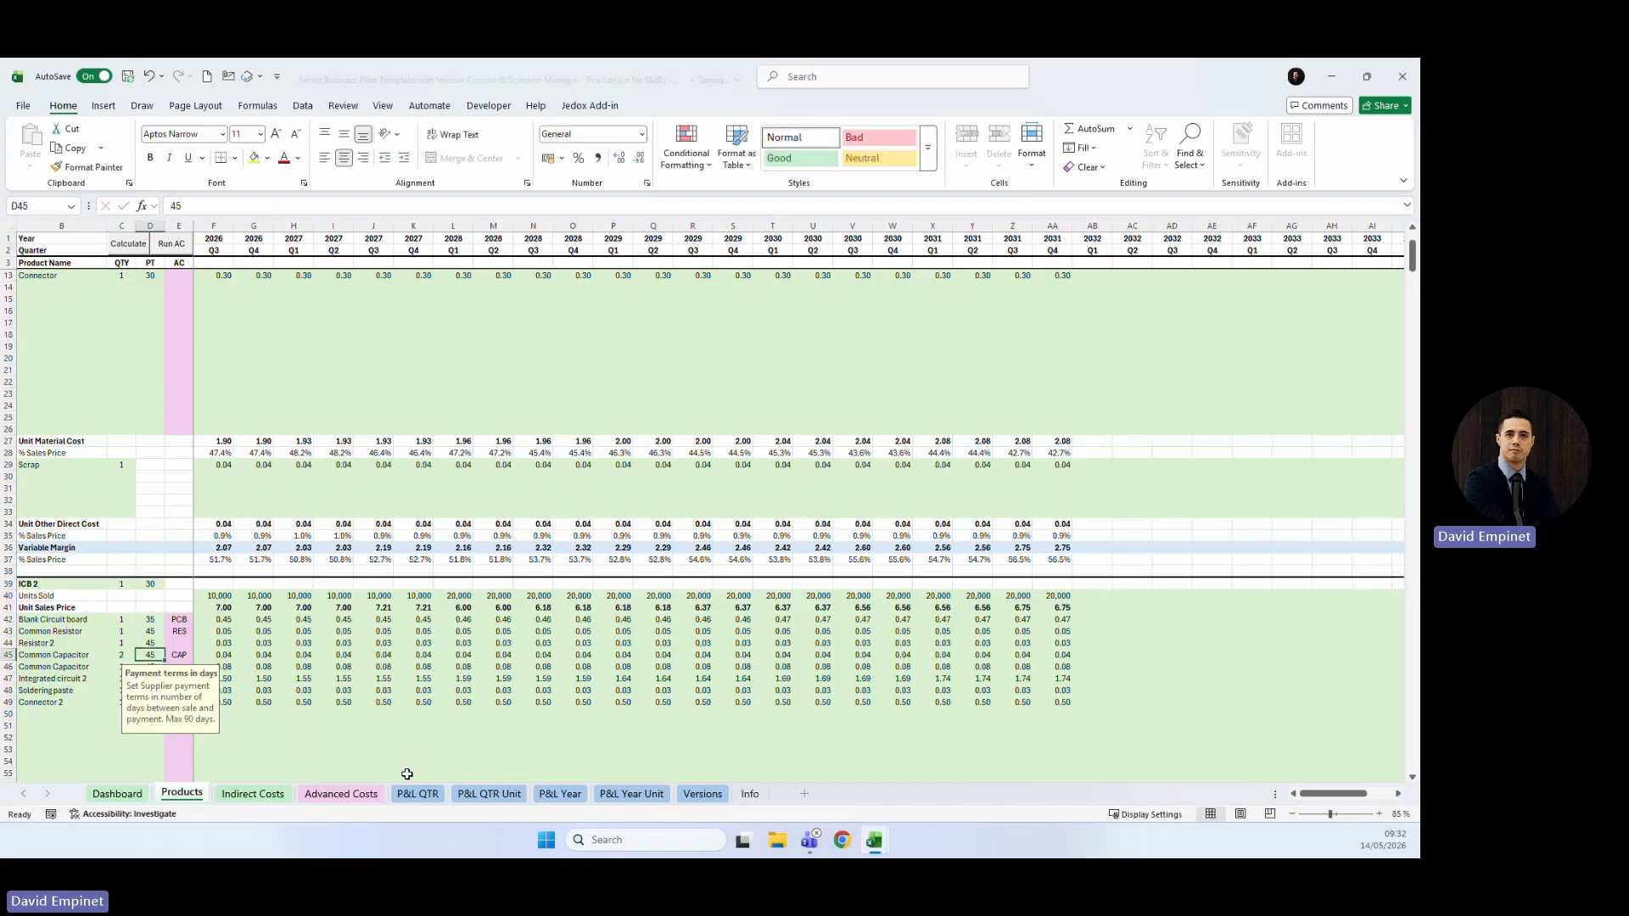
# Compare ICB 2's Common Capacitor unit costs with the Common Capacitor prices and quantities in Advanced Costs.
pyautogui.moveTo(121, 656); pyautogui.dragTo(421, 655)
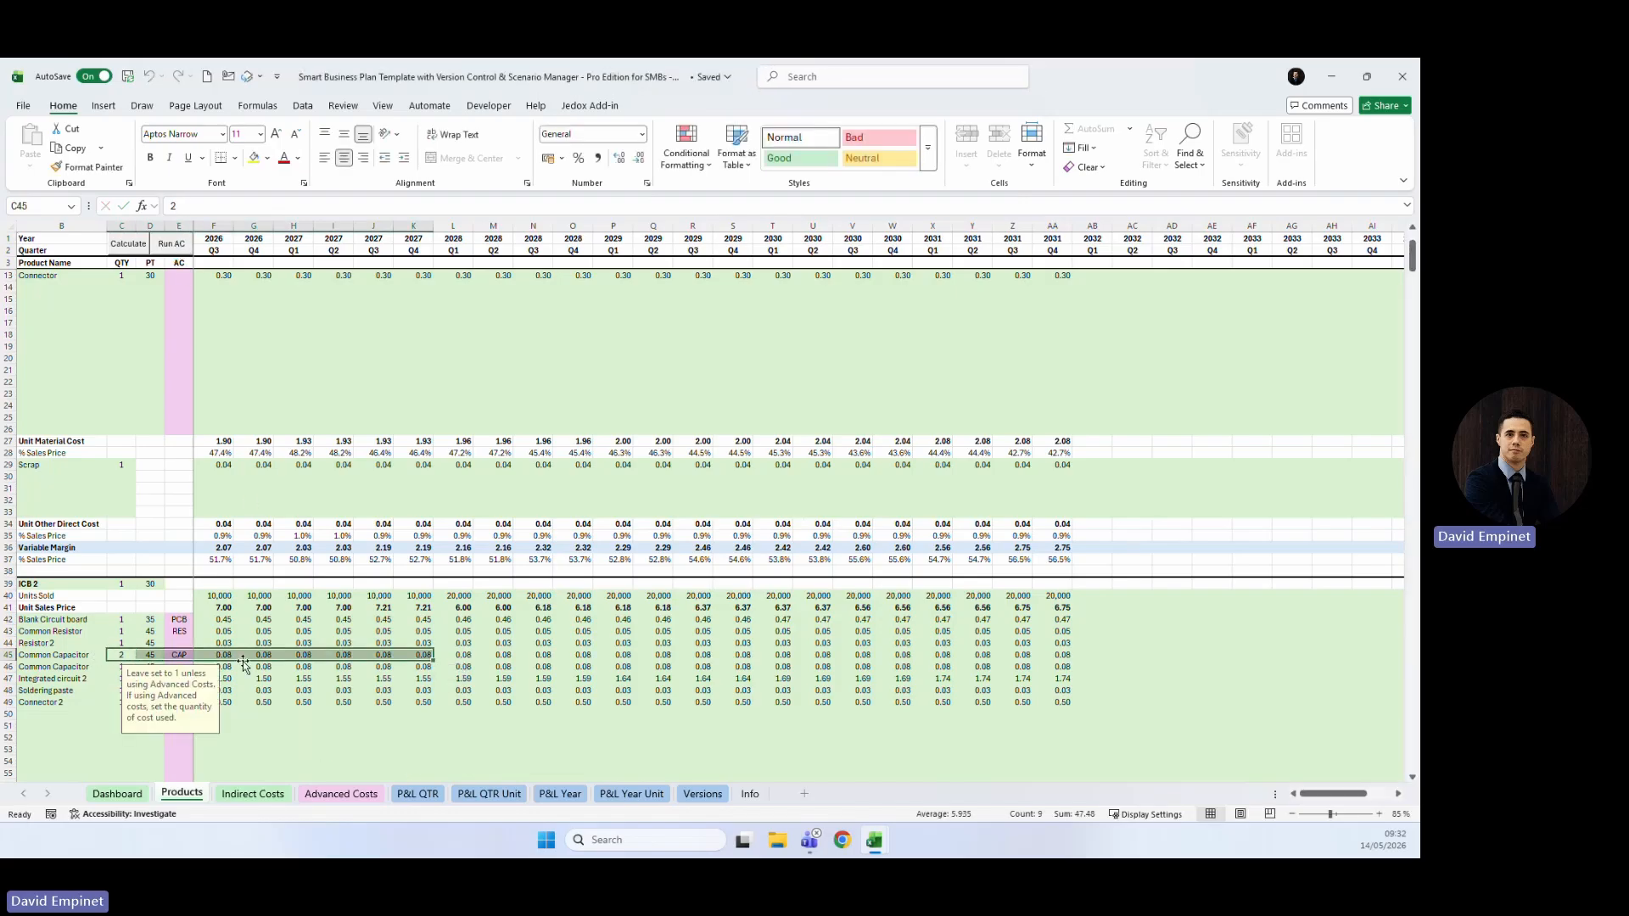
pyautogui.moveTo(222, 655); pyautogui.dragTo(357, 655)
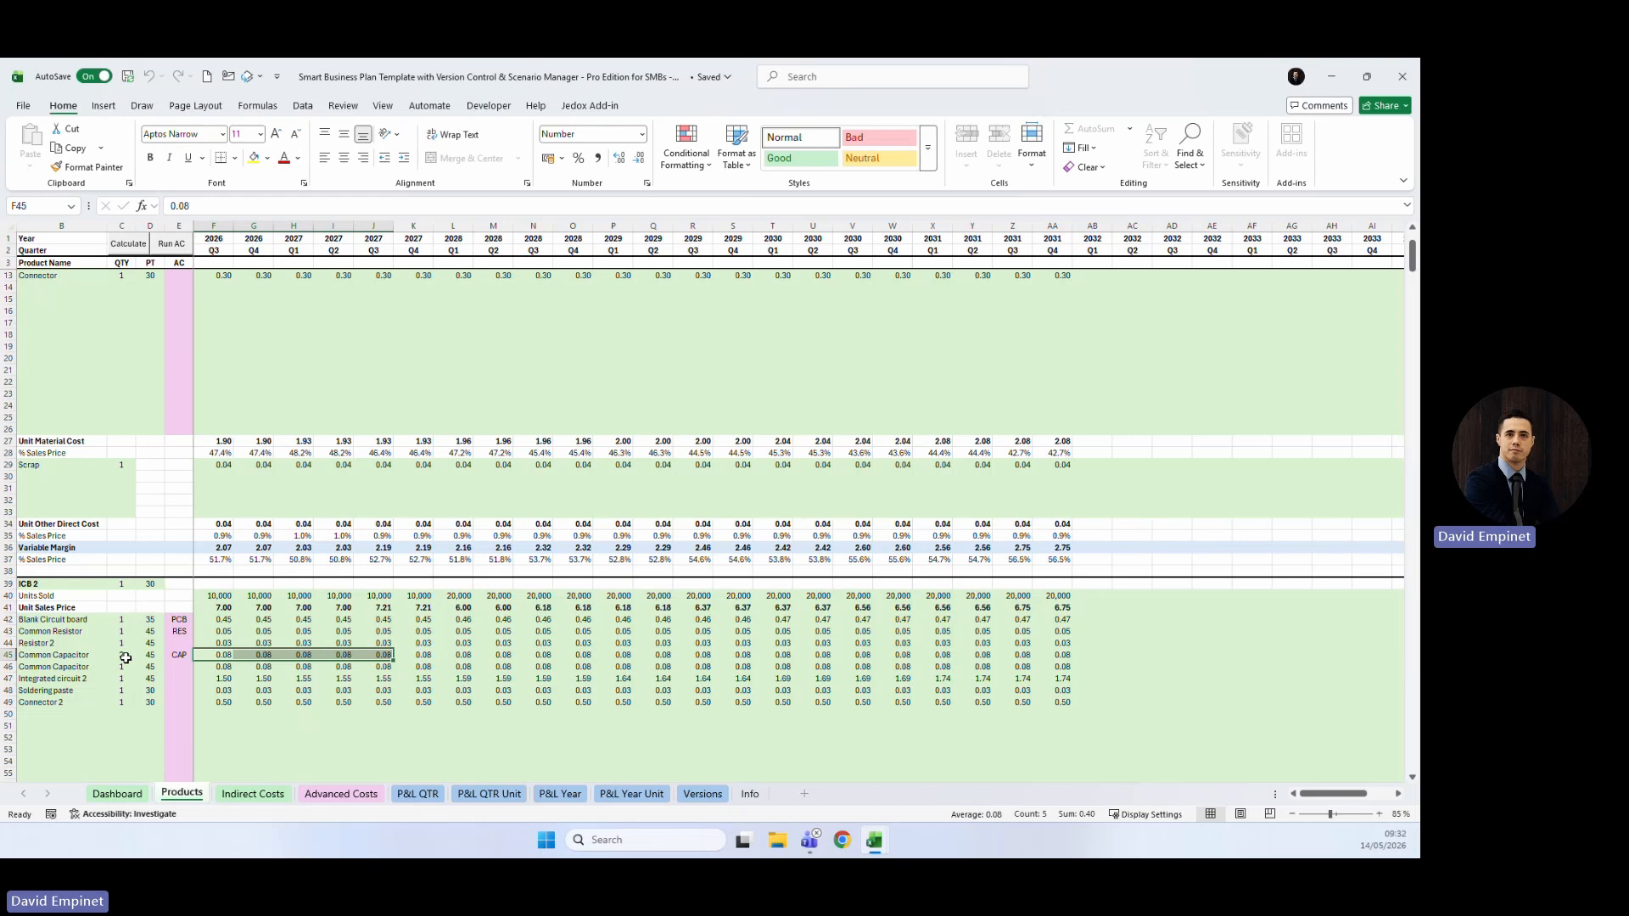
pyautogui.click(341, 794)
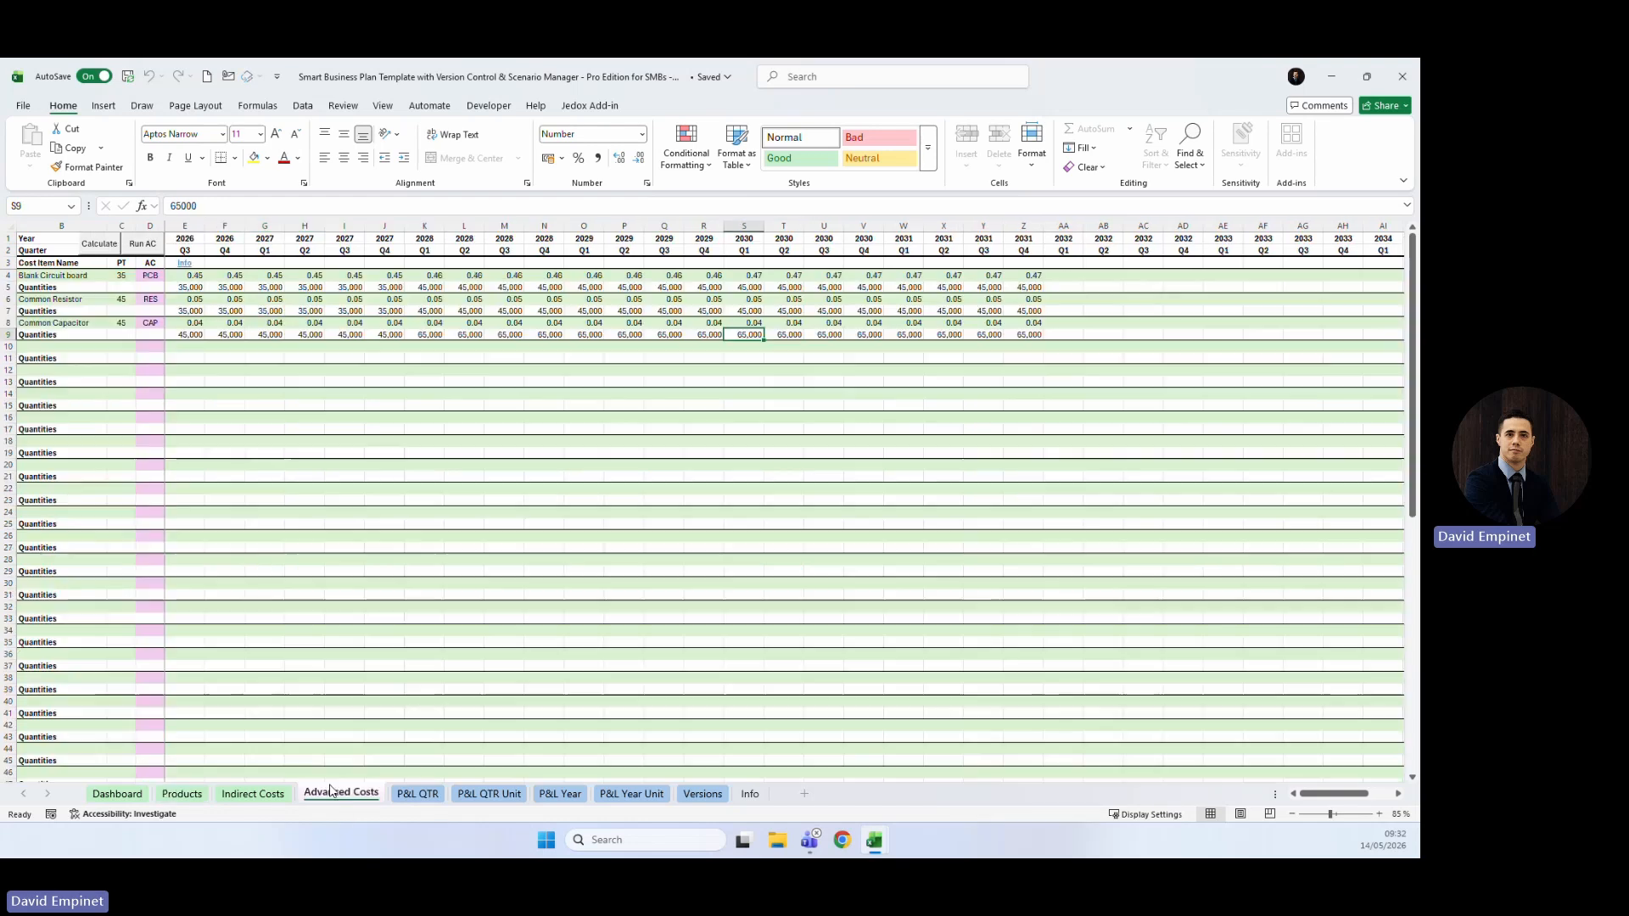
pyautogui.moveTo(196, 334); pyautogui.dragTo(1031, 334)
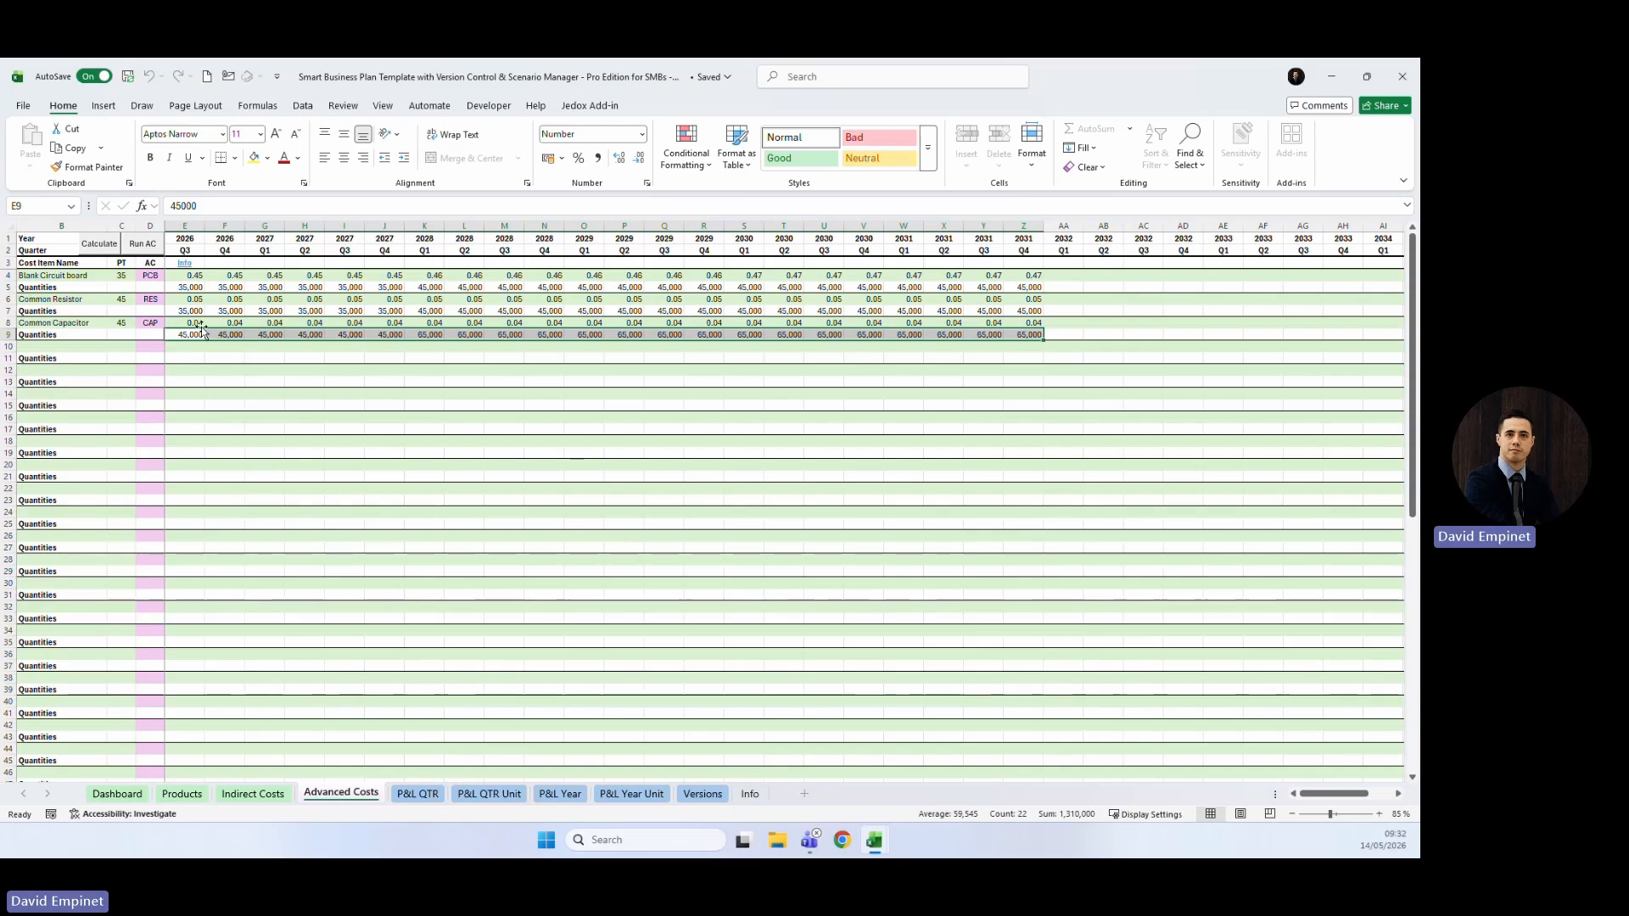
pyautogui.moveTo(192, 322); pyautogui.dragTo(192, 331)
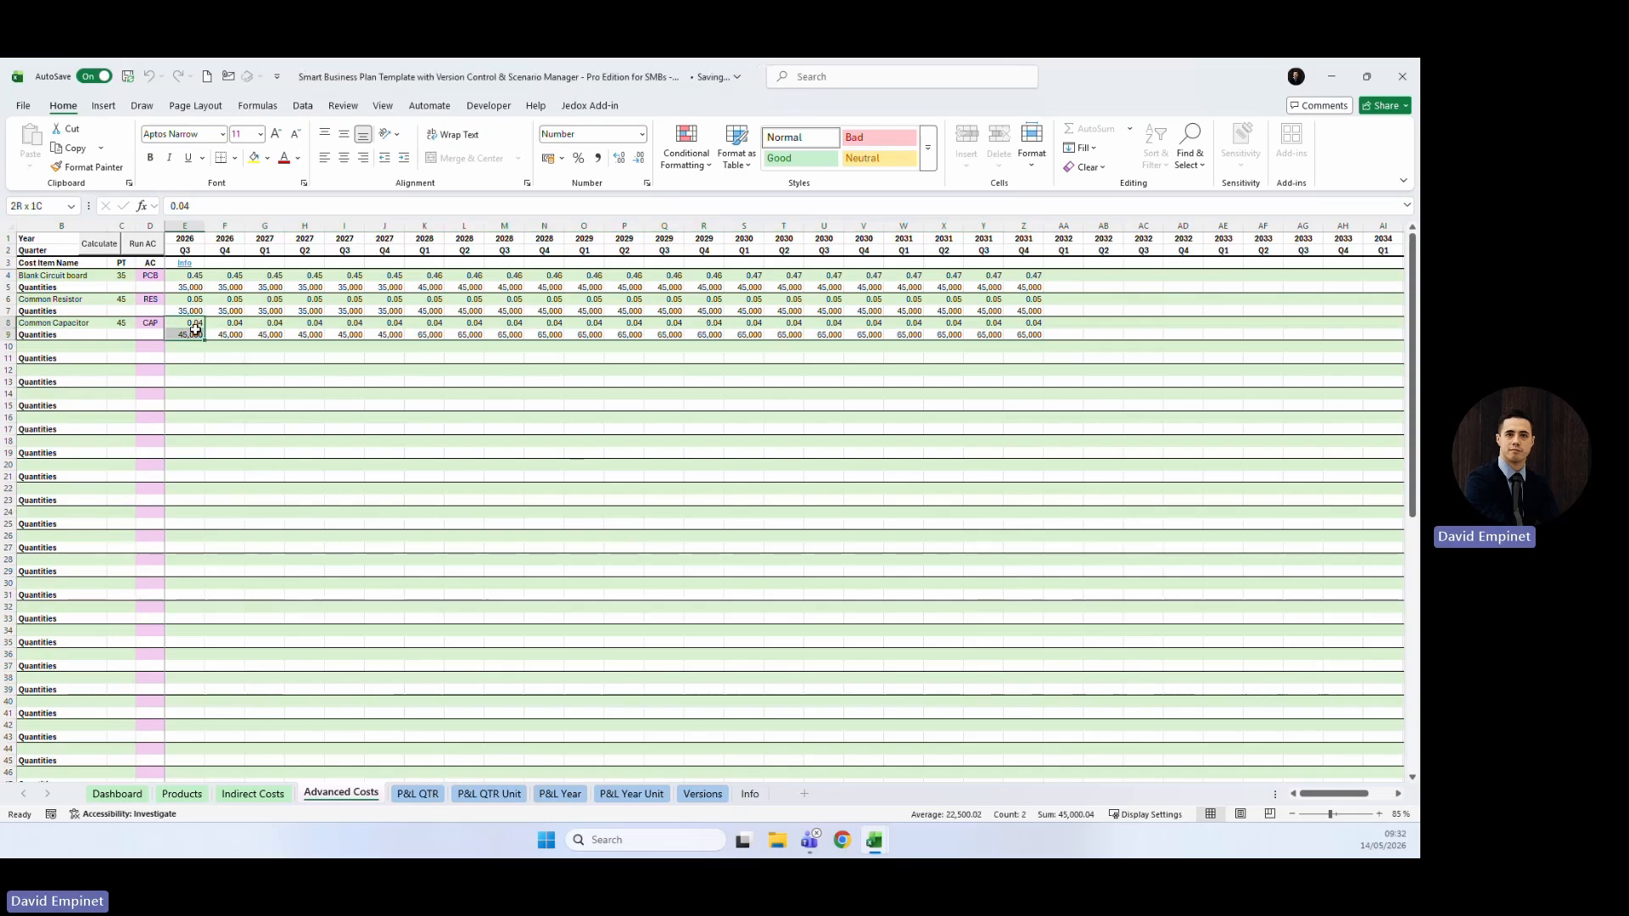
pyautogui.click(192, 336)
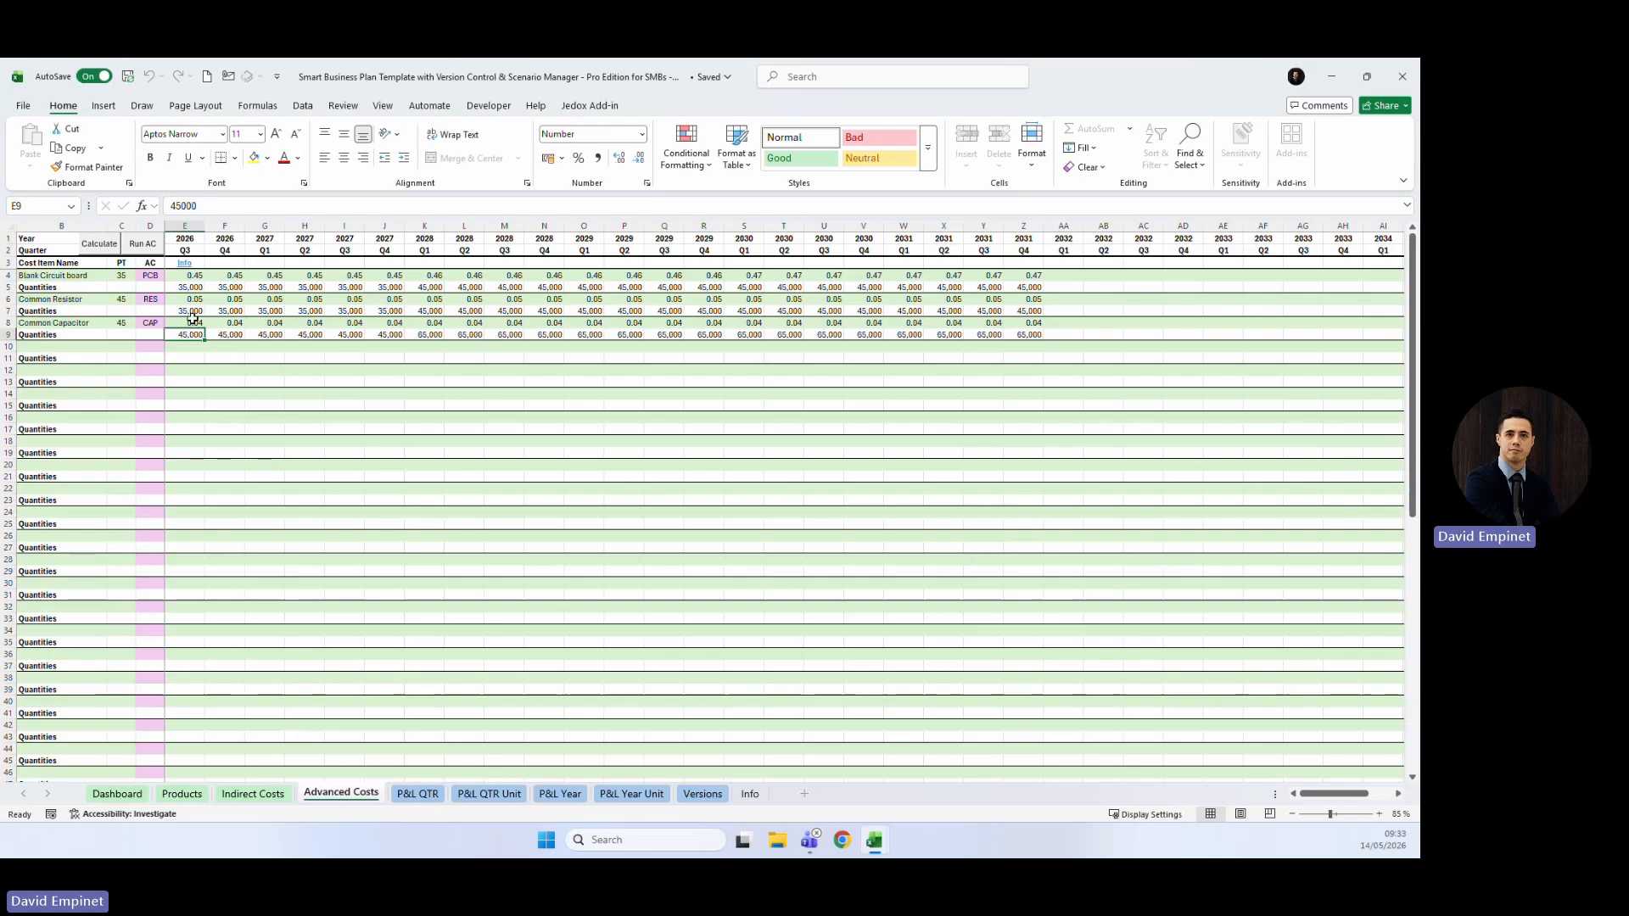
# Recalculate the business plan from the Products sheet and view the quarterly P&L.
pyautogui.moveTo(201, 738); pyautogui.dragTo(194, 792)
pyautogui.click(181, 793)
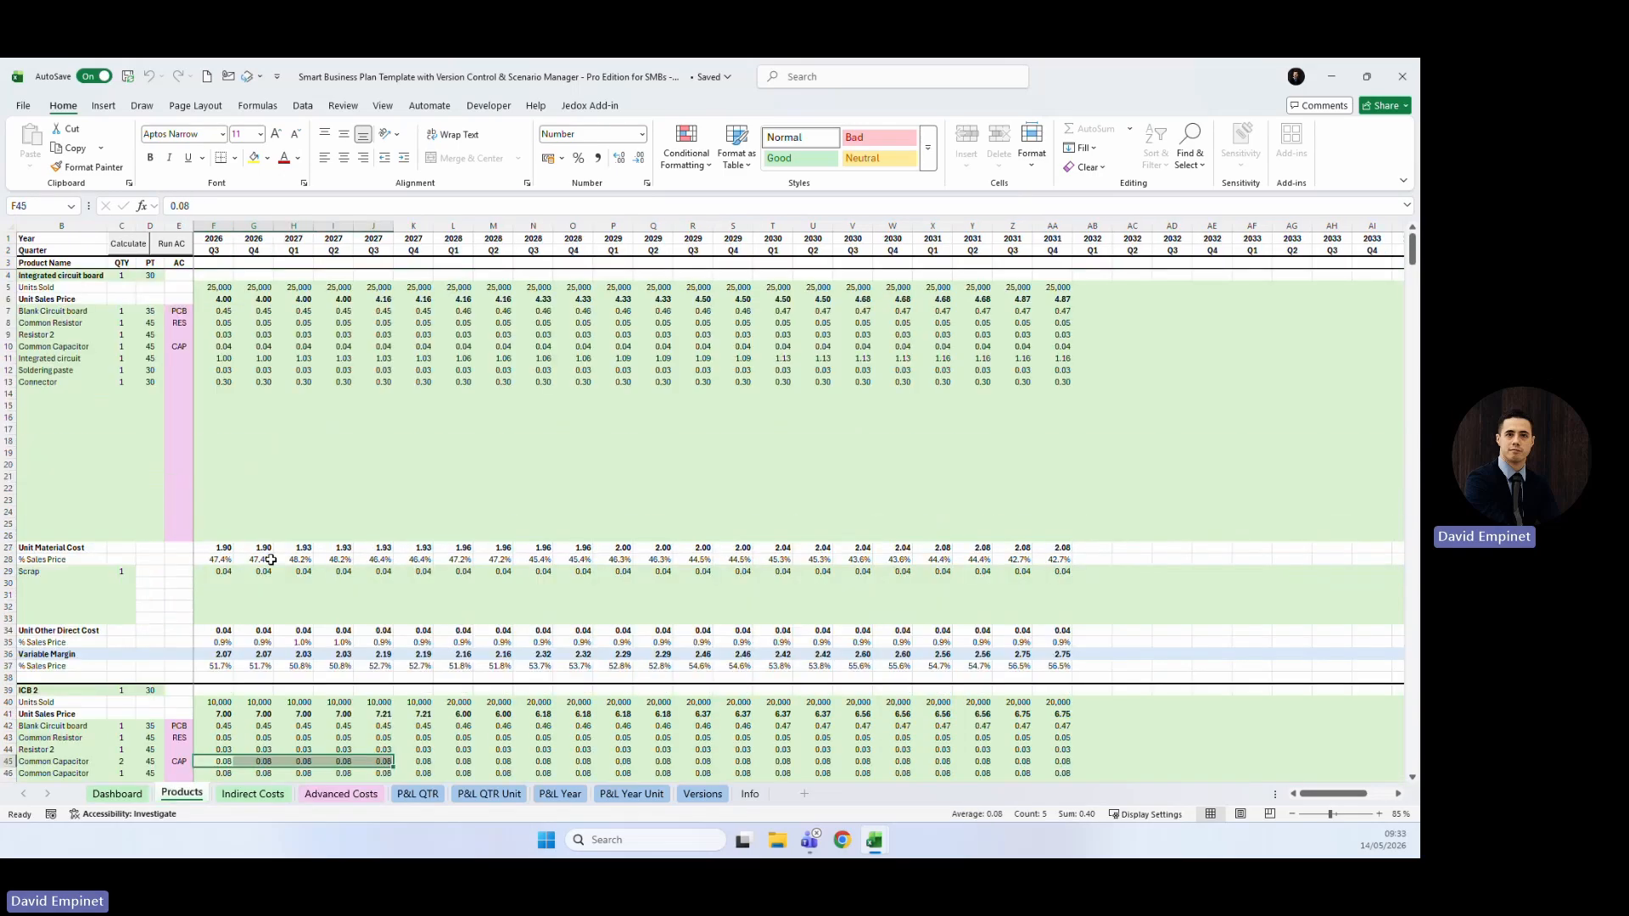
pyautogui.moveTo(178, 311); pyautogui.dragTo(173, 376)
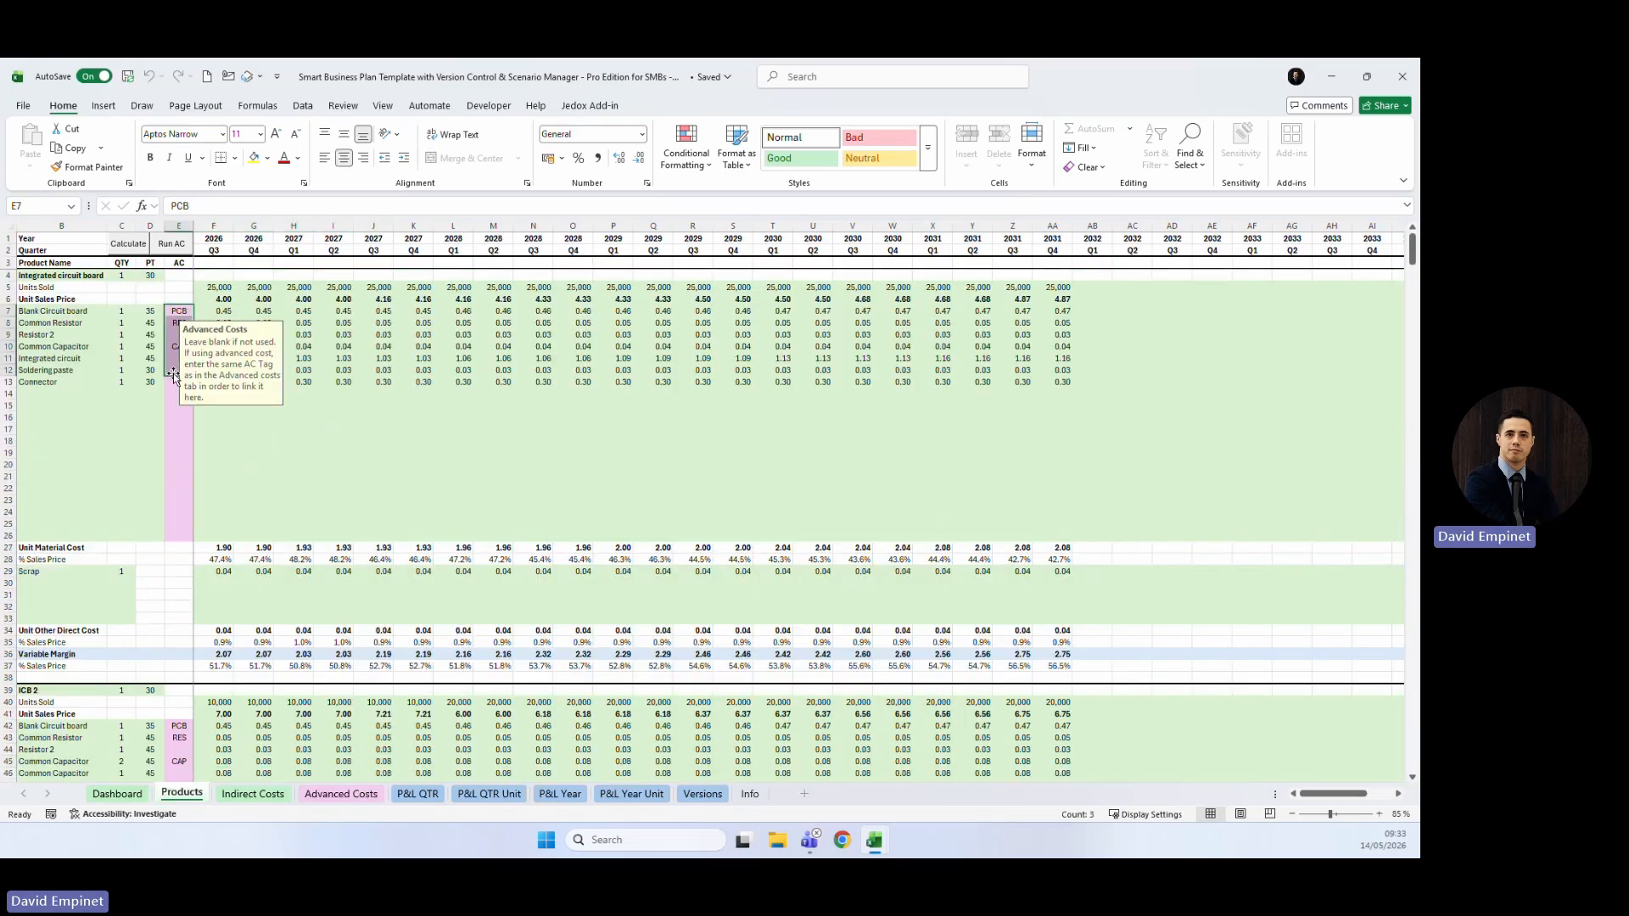
pyautogui.click(128, 244)
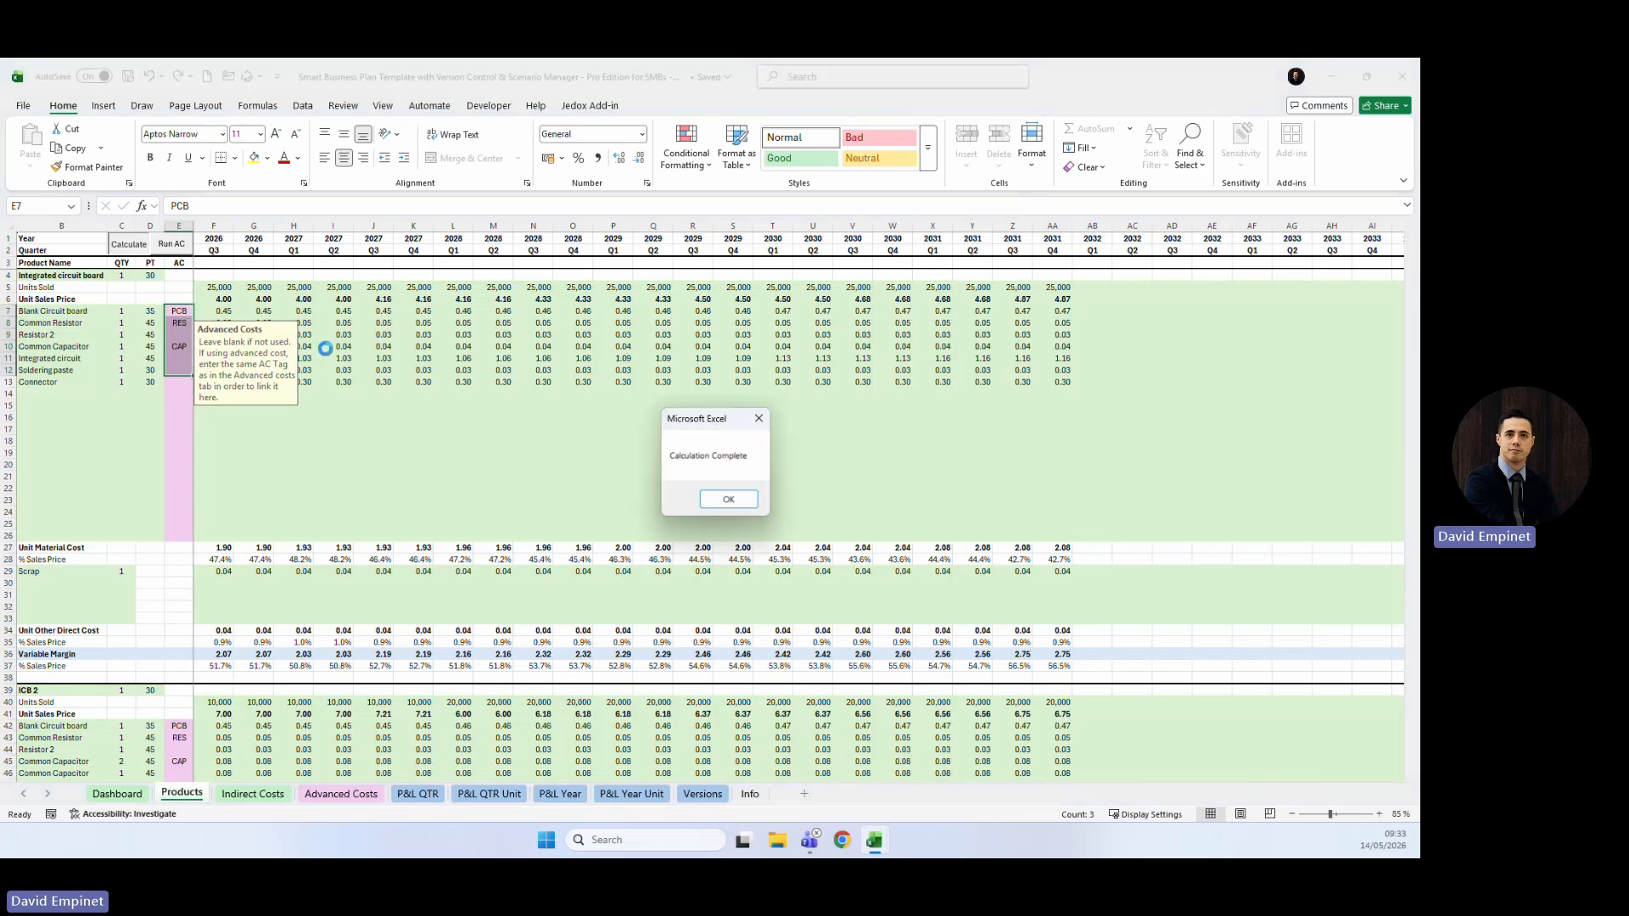
pyautogui.click(738, 502)
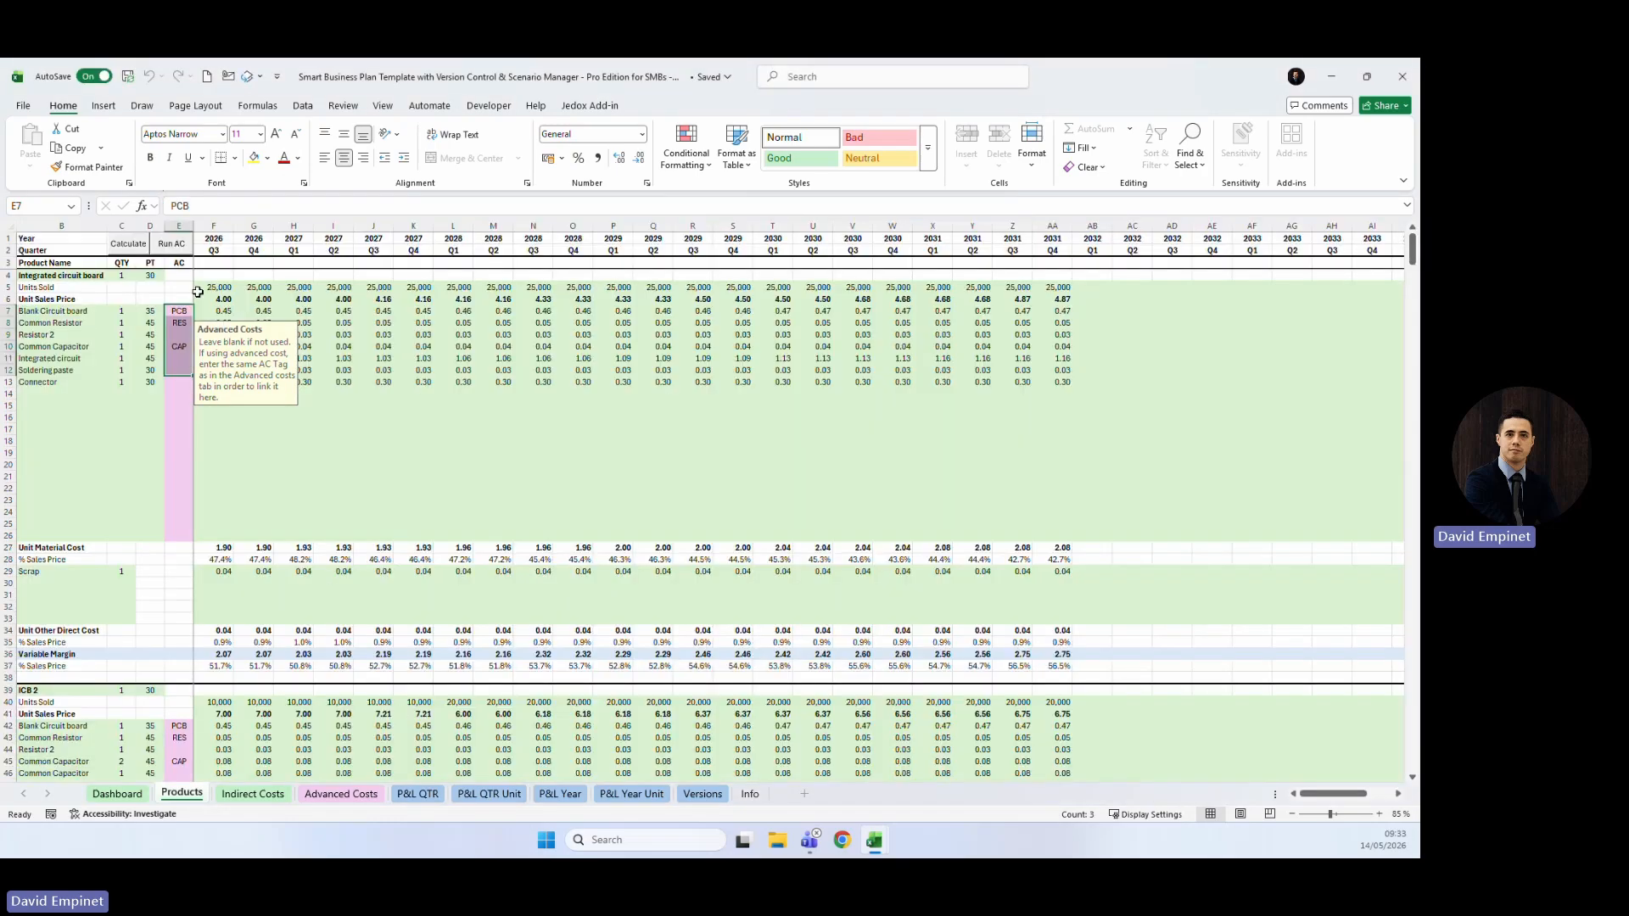
pyautogui.moveTo(219, 346); pyautogui.dragTo(933, 346)
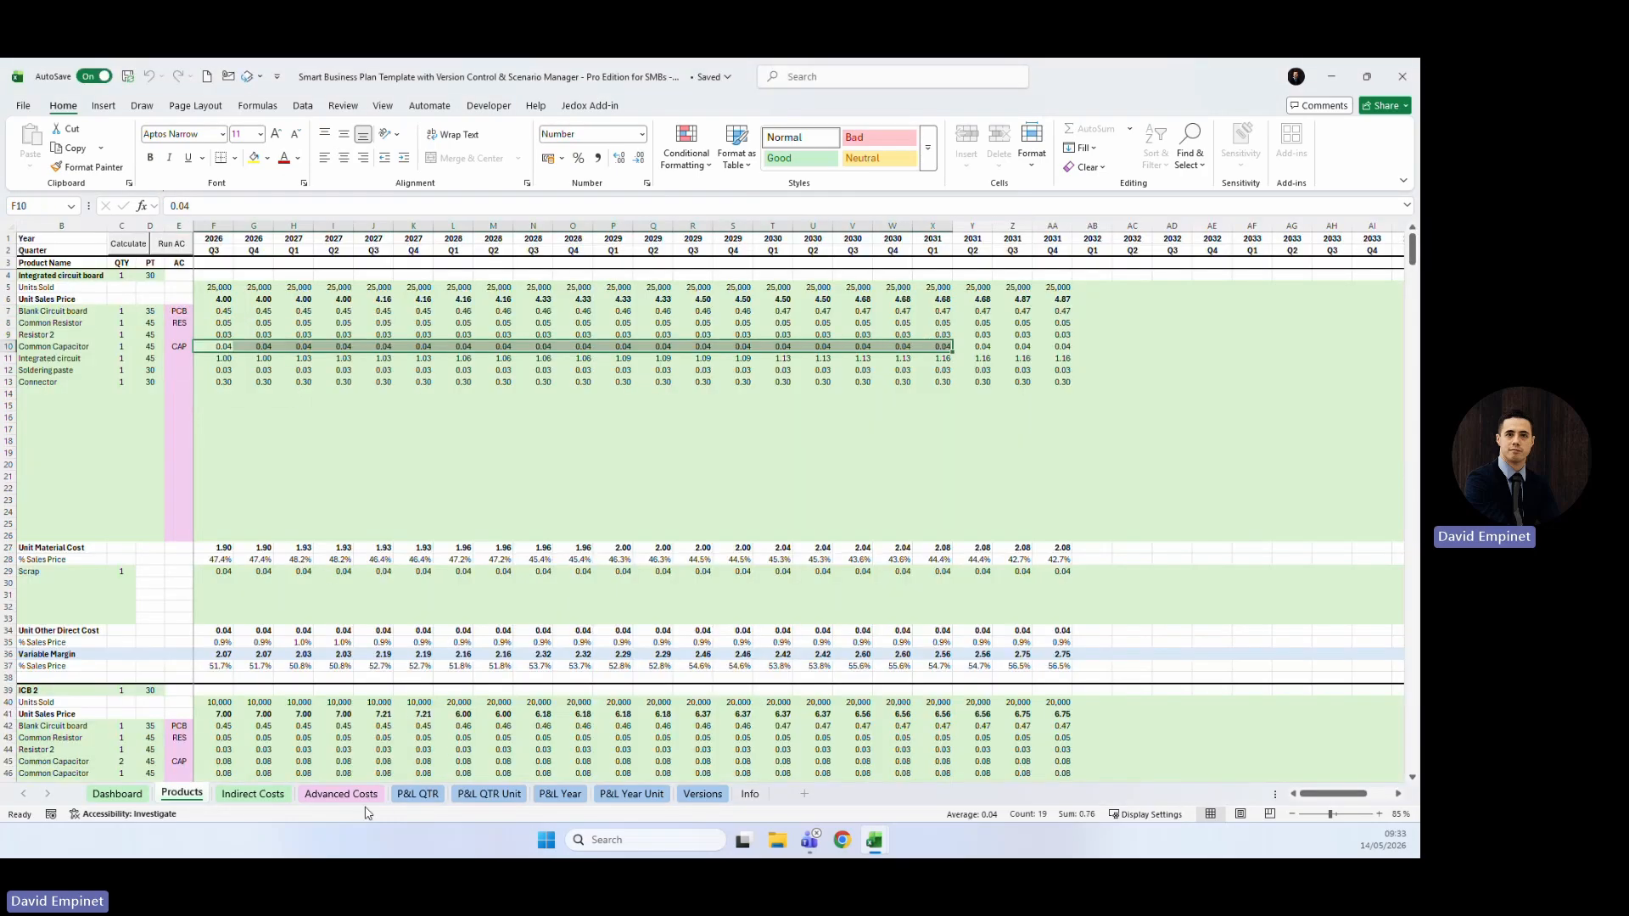
pyautogui.click(417, 793)
pyautogui.click(888, 520)
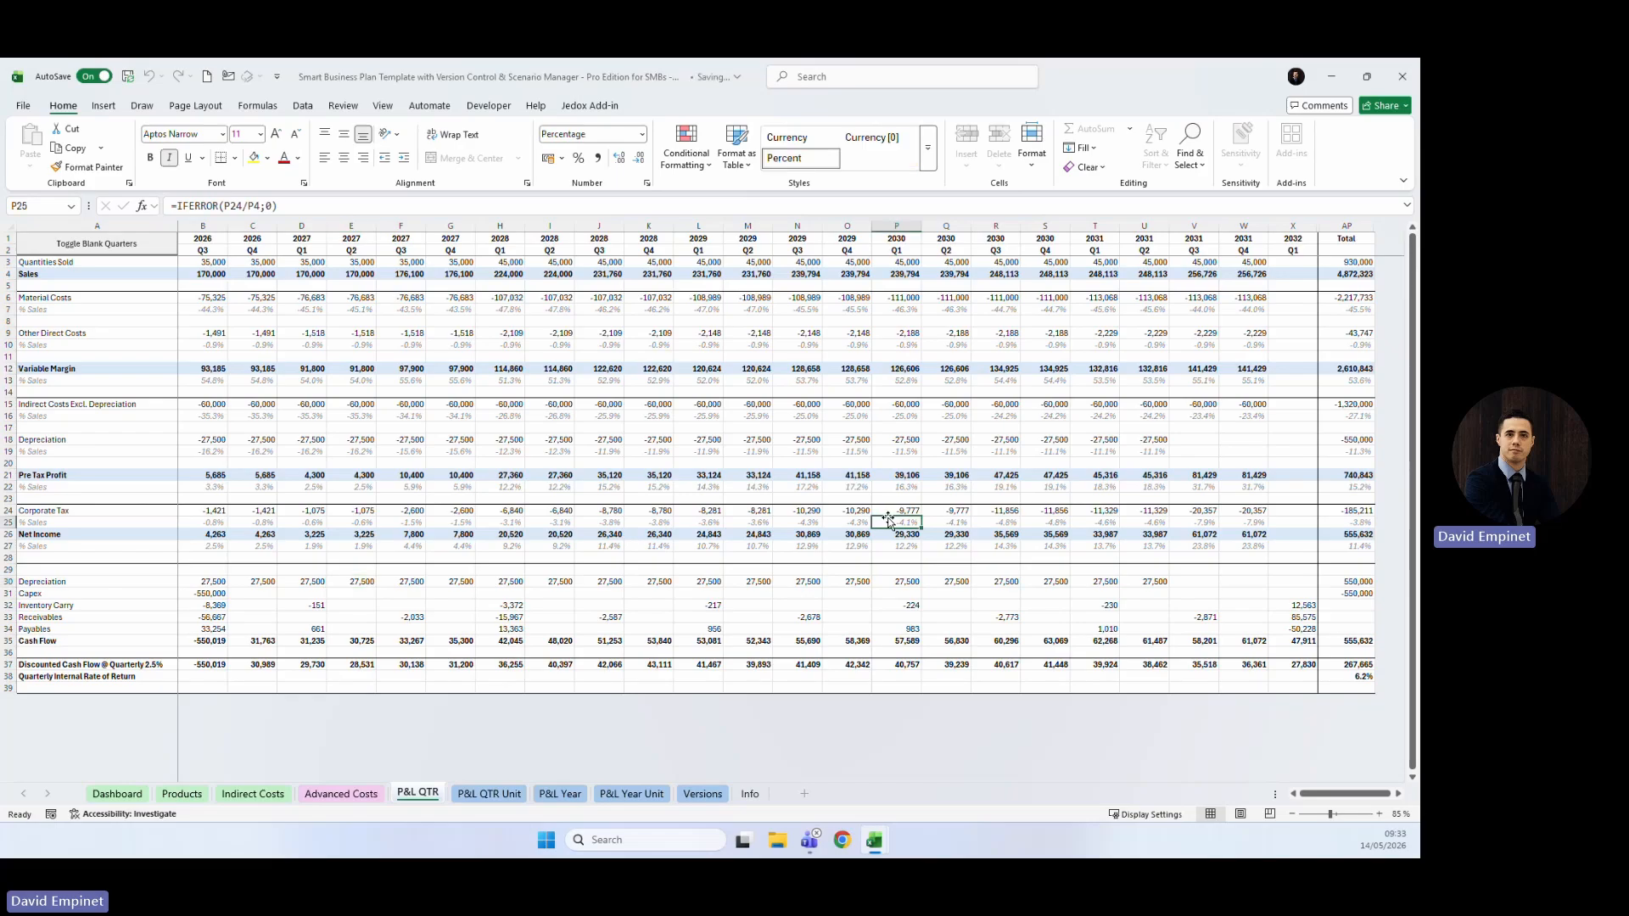
pyautogui.click(181, 797)
pyautogui.click(293, 523)
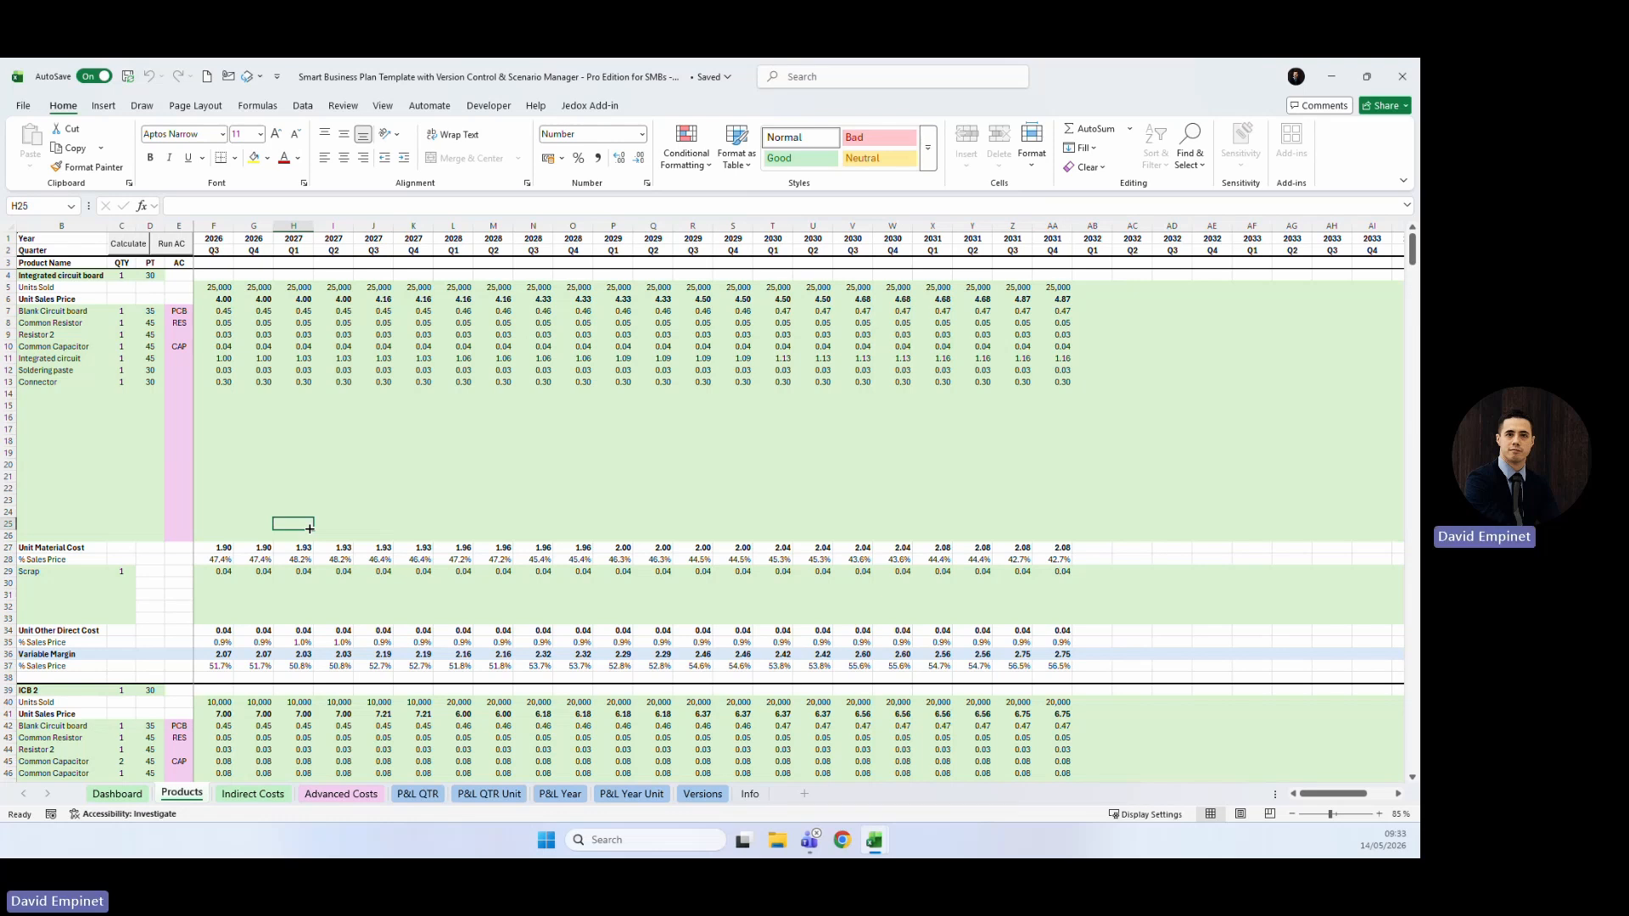
pyautogui.click(344, 607)
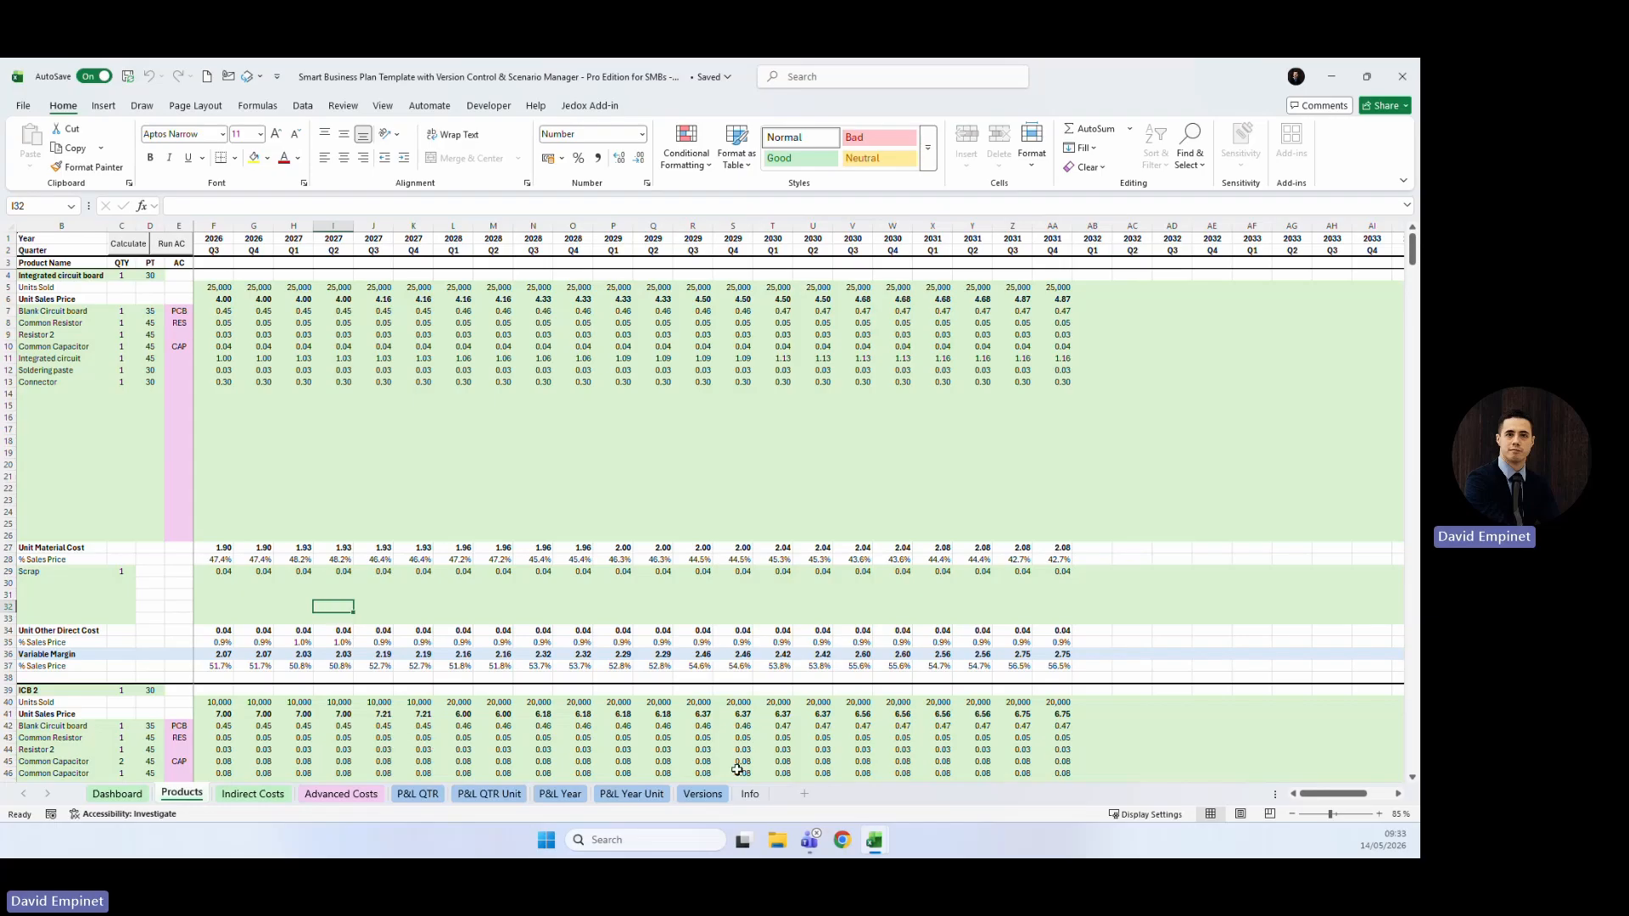
pyautogui.click(293, 501)
pyautogui.click(125, 813)
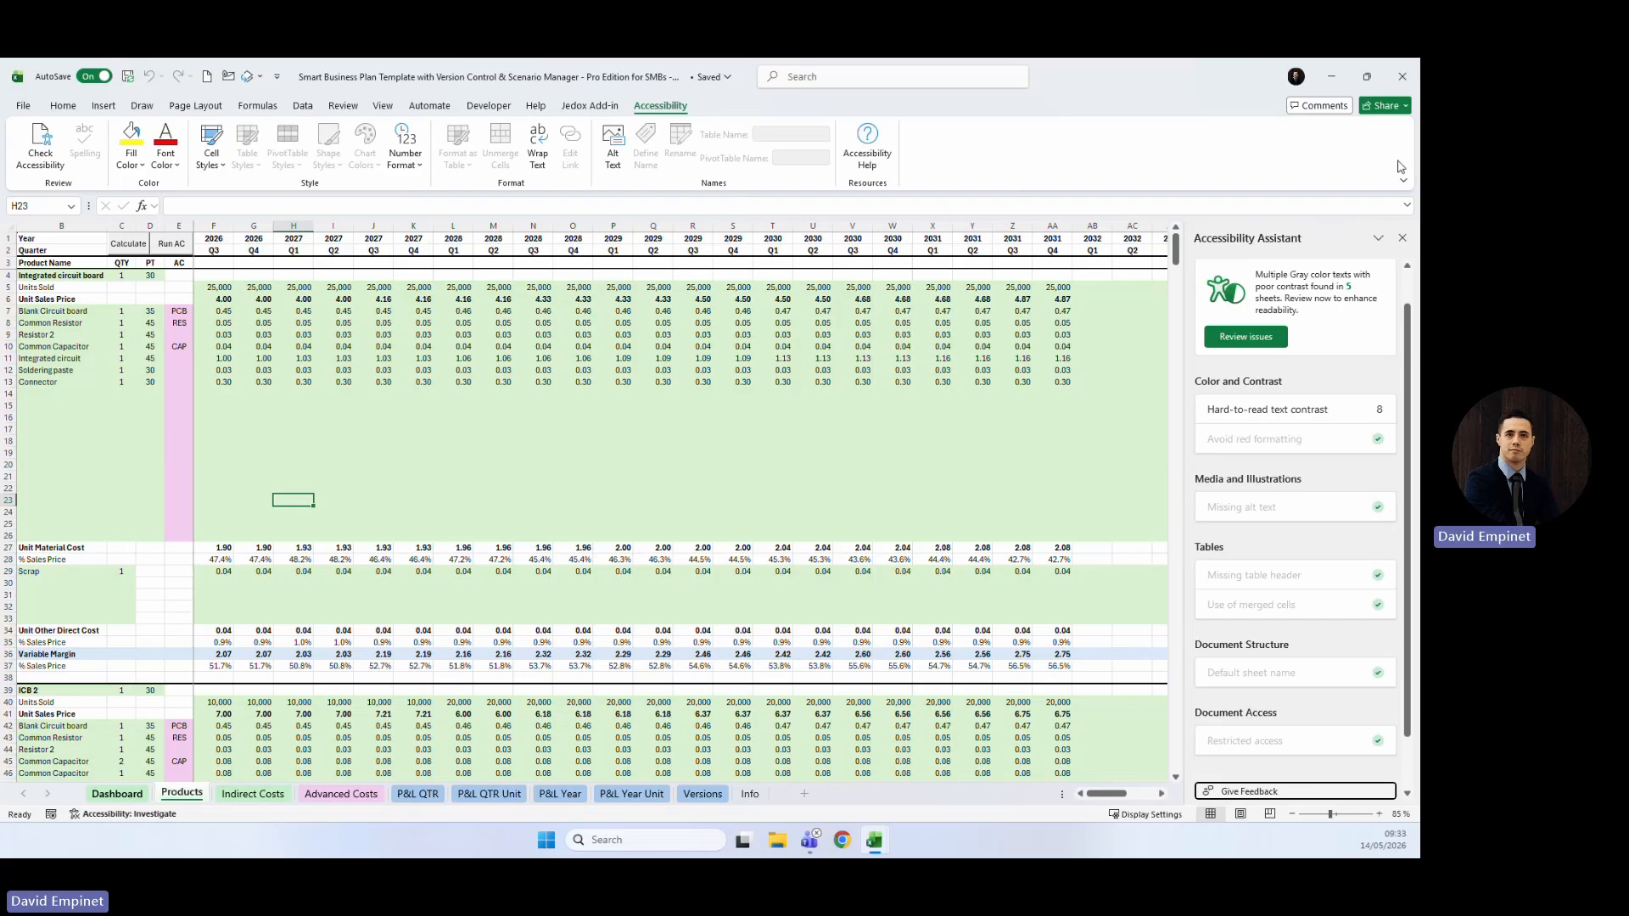
pyautogui.click(1402, 237)
pyautogui.click(117, 793)
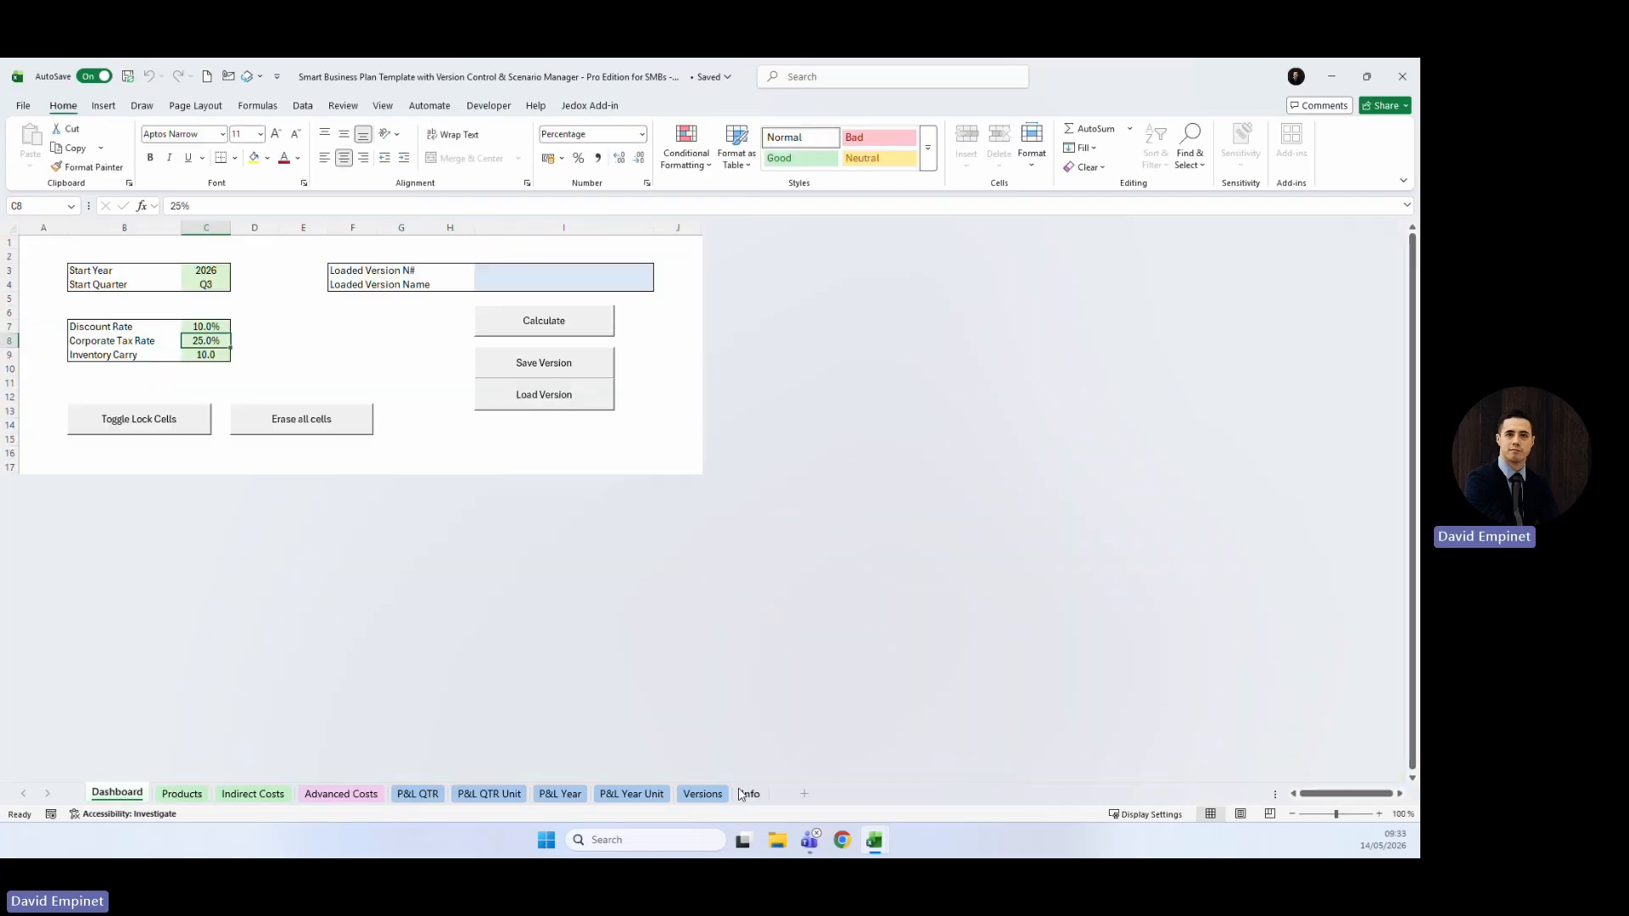
pyautogui.click(388, 368)
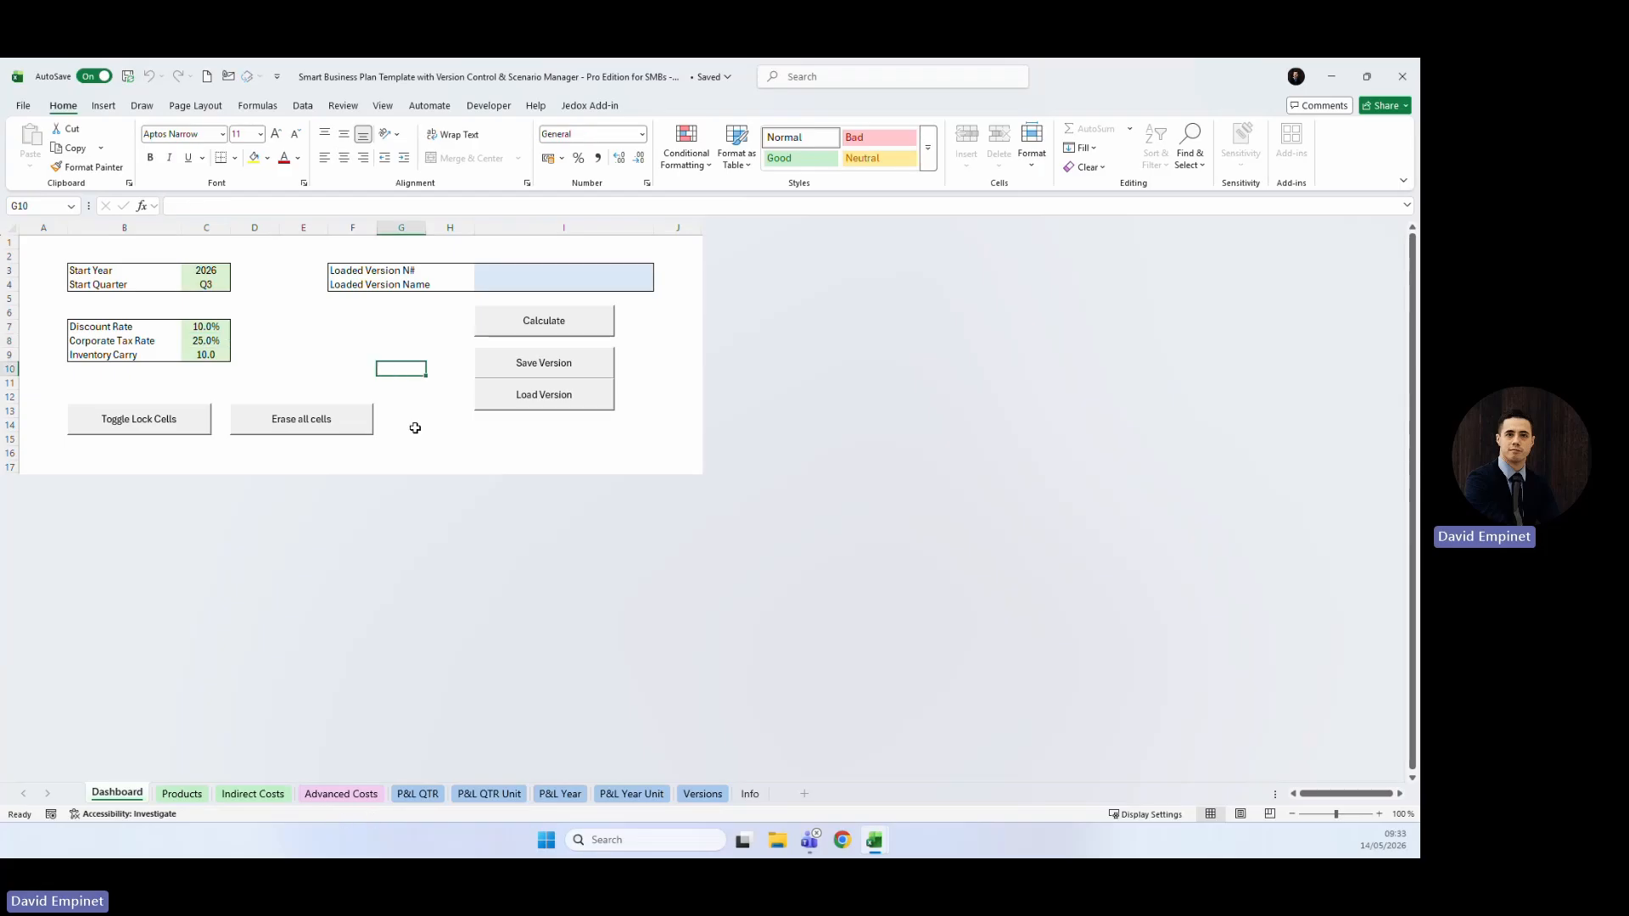
pyautogui.click(182, 793)
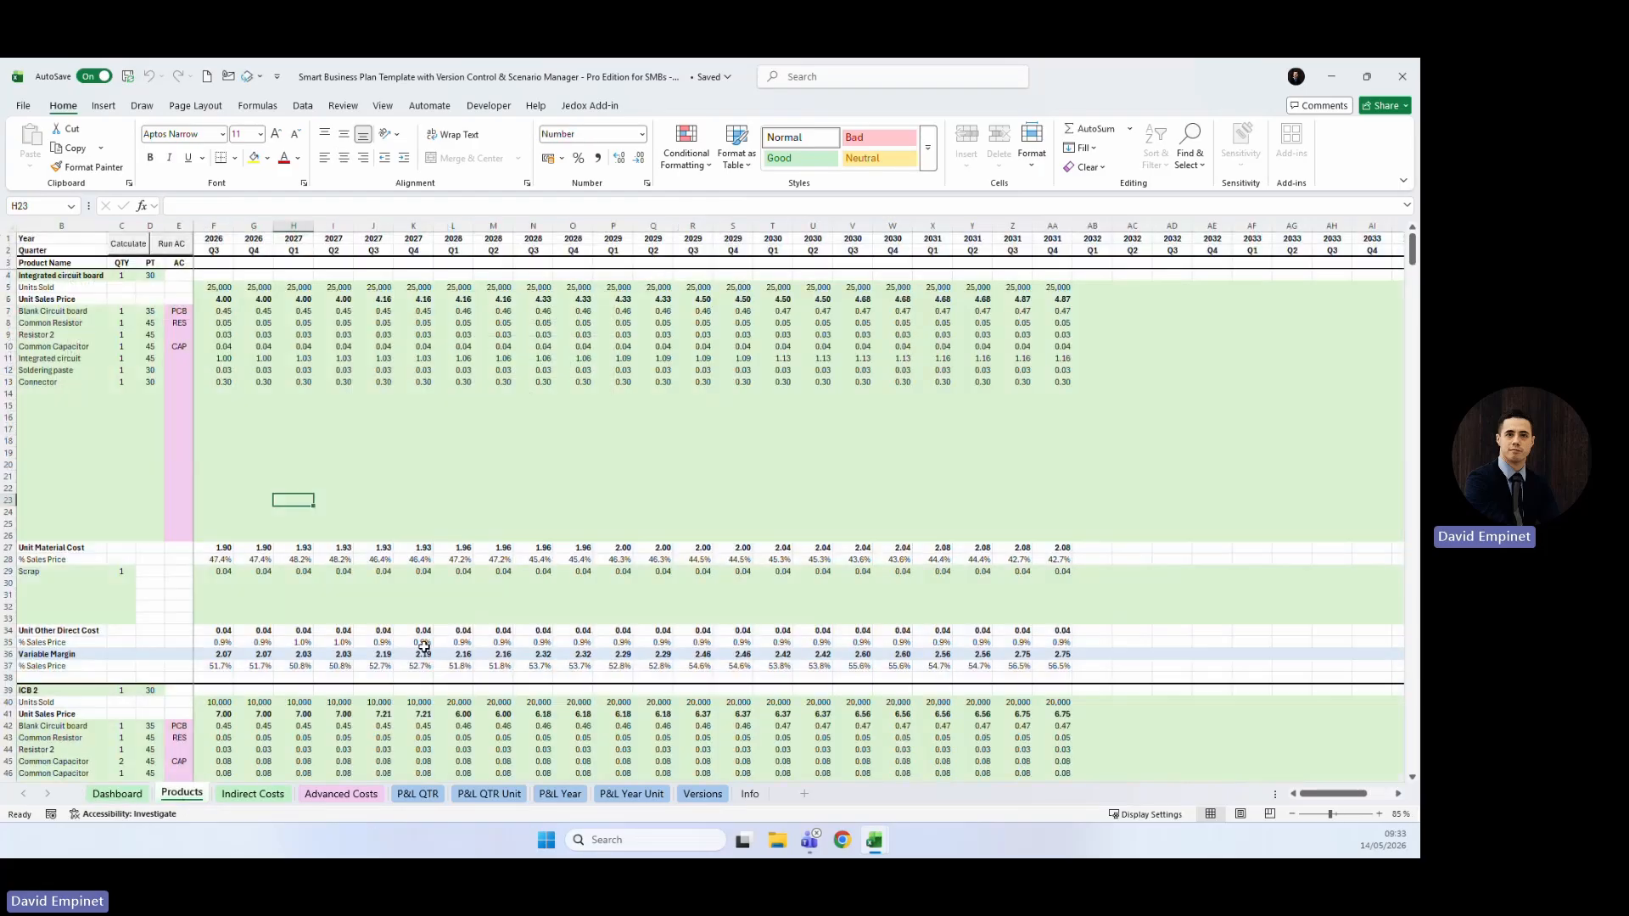
pyautogui.click(212, 439)
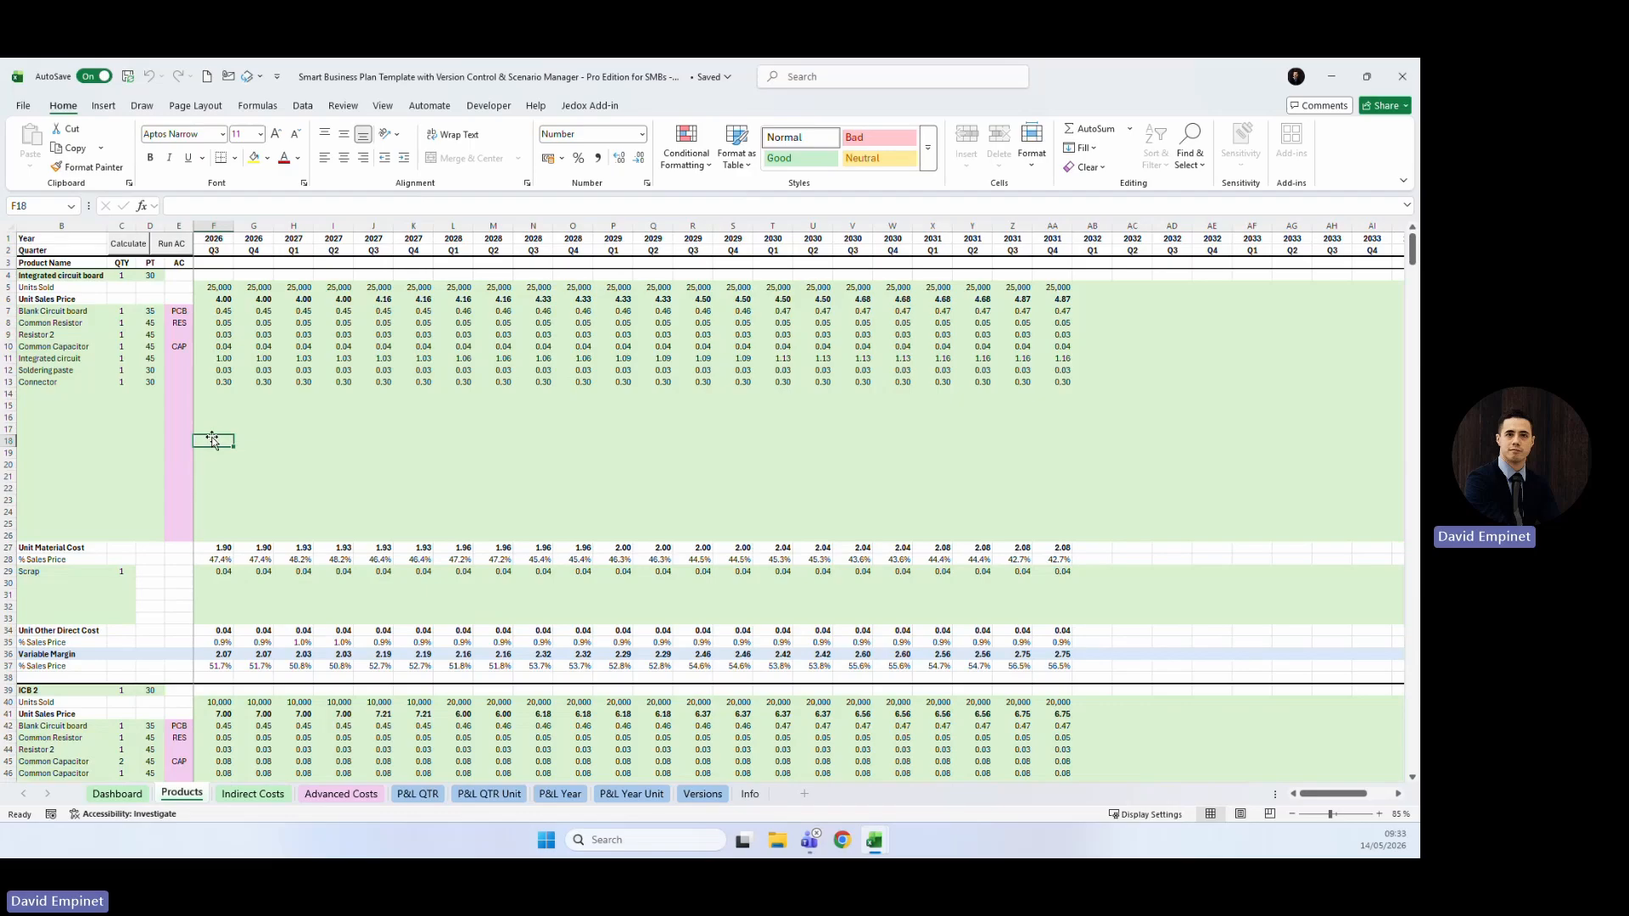
pyautogui.click(420, 797)
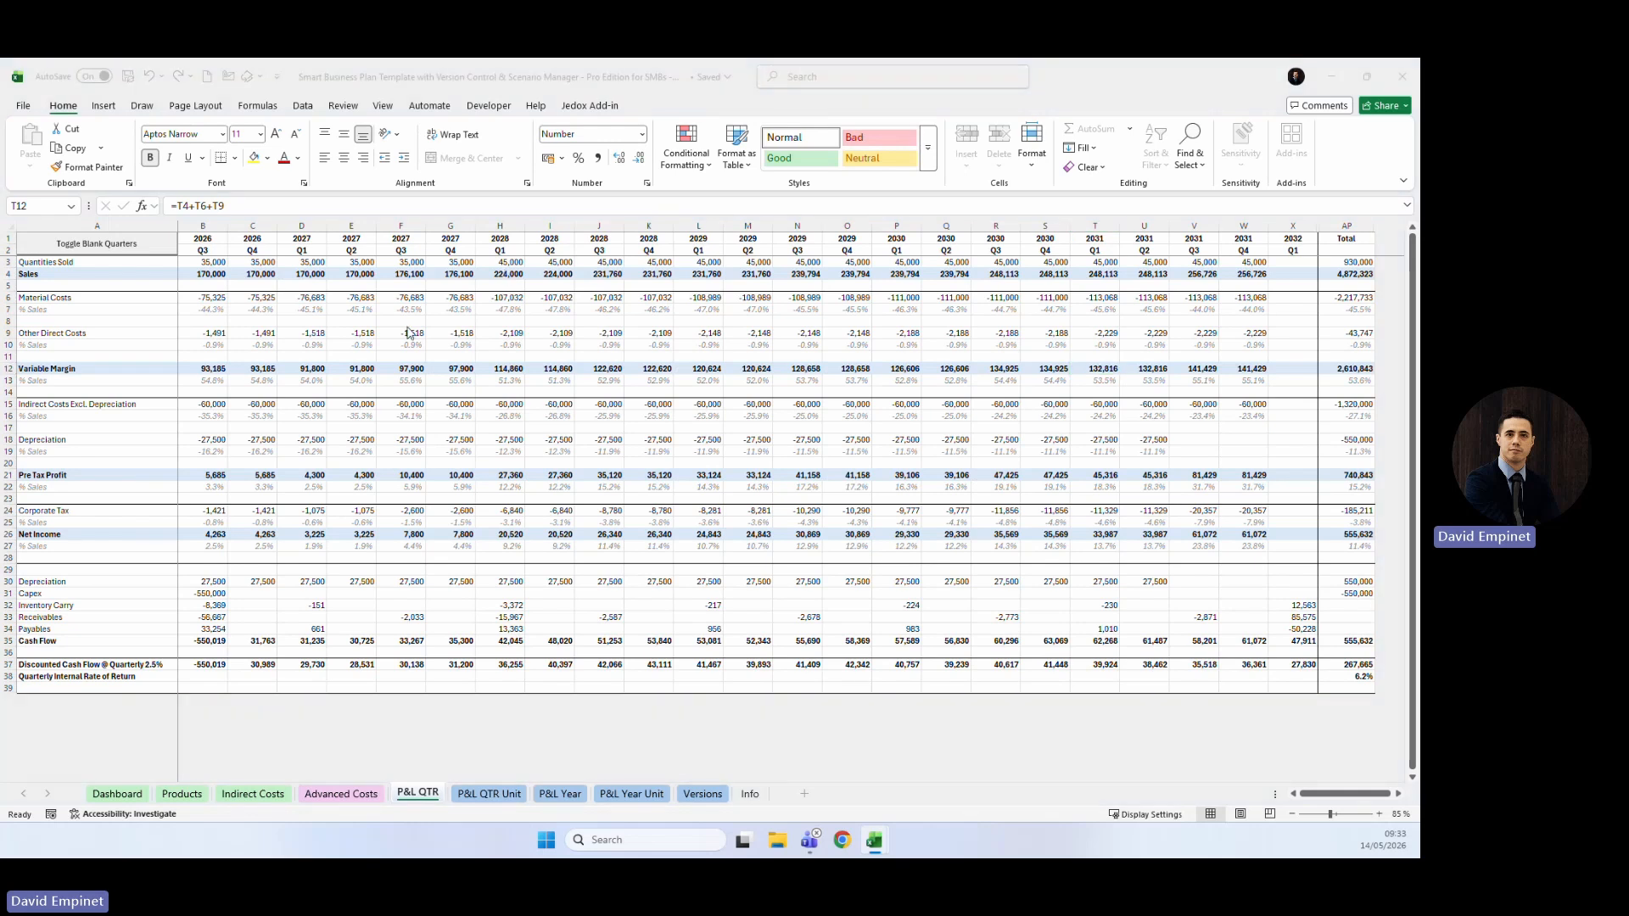
# Save the current plan from the Dashboard as a version named Base Case.
pyautogui.click(117, 794)
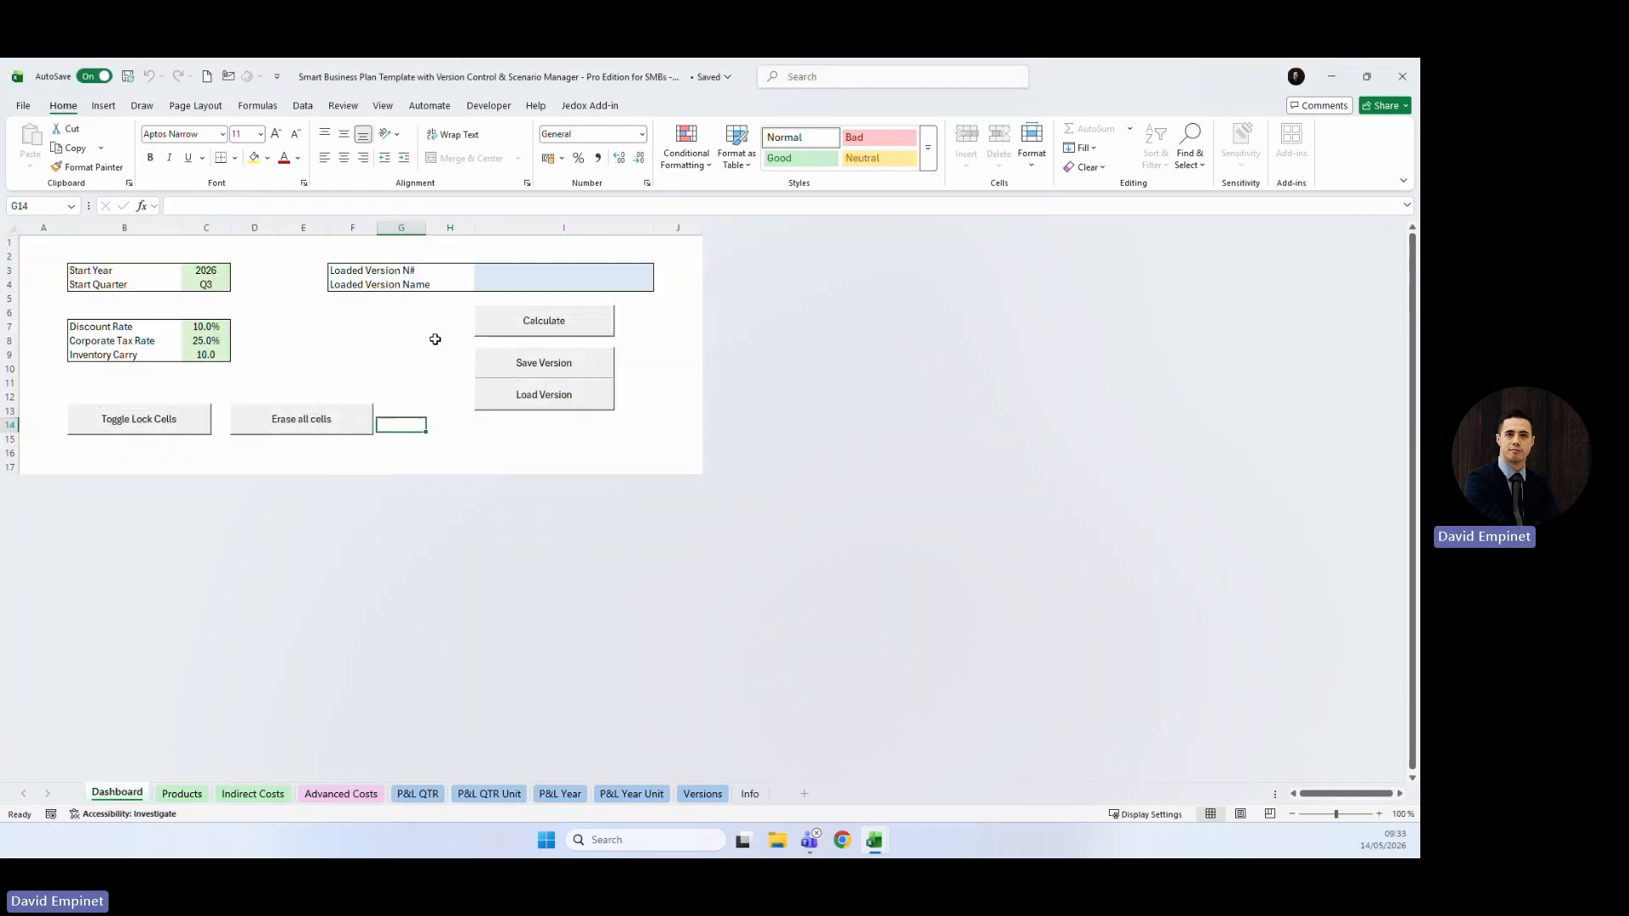
pyautogui.click(557, 363)
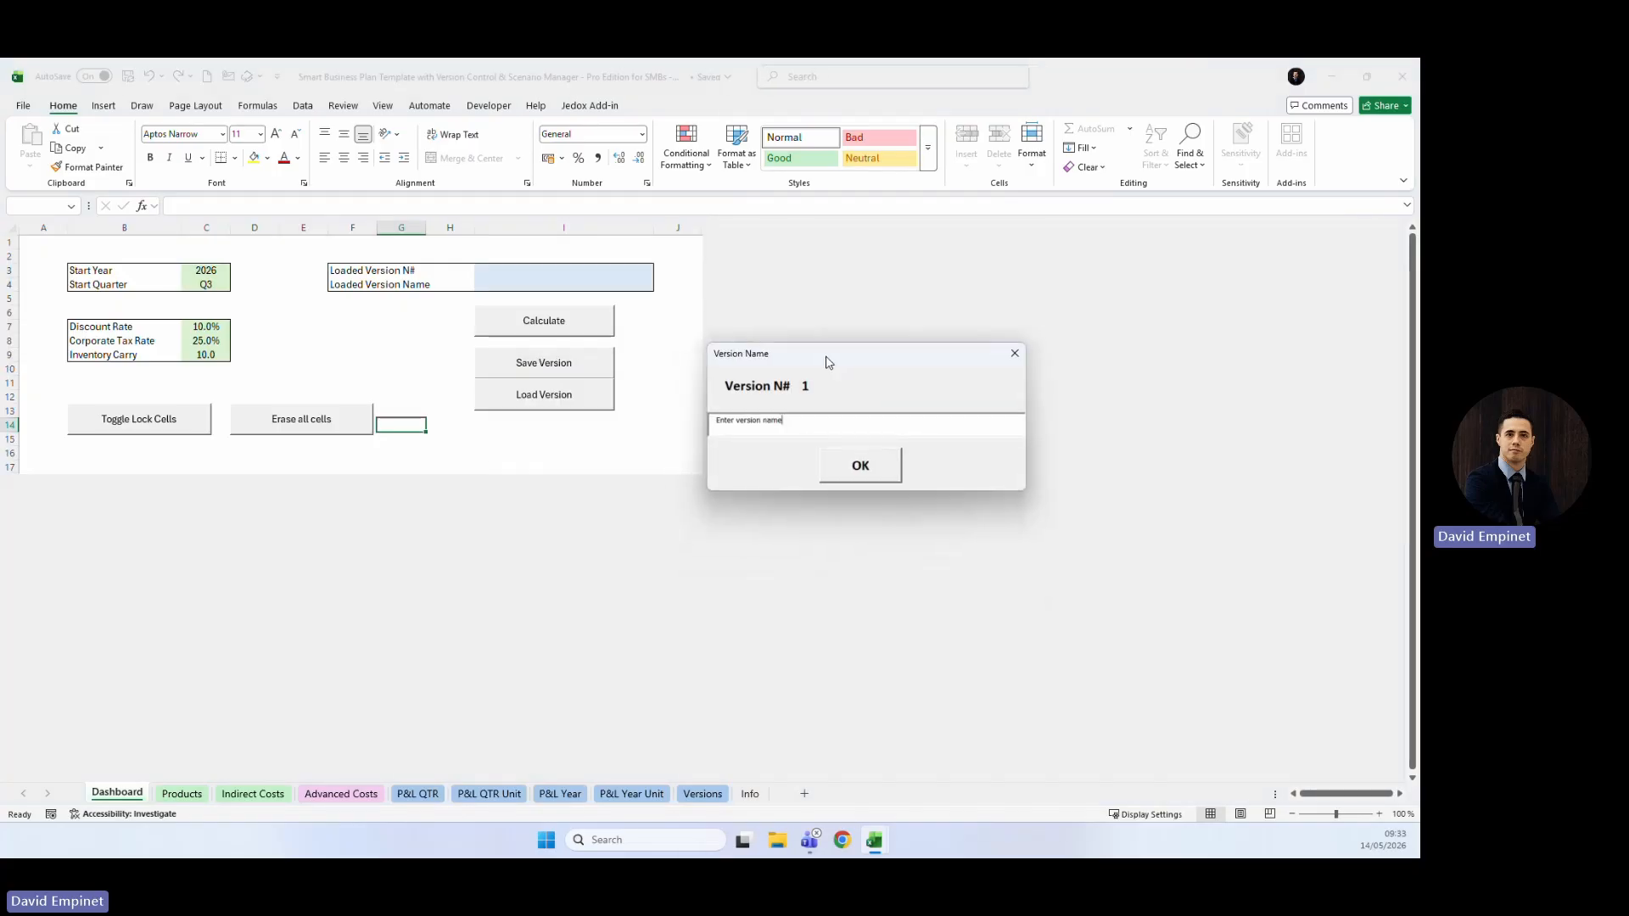
pyautogui.moveTo(810, 424); pyautogui.dragTo(548, 418)
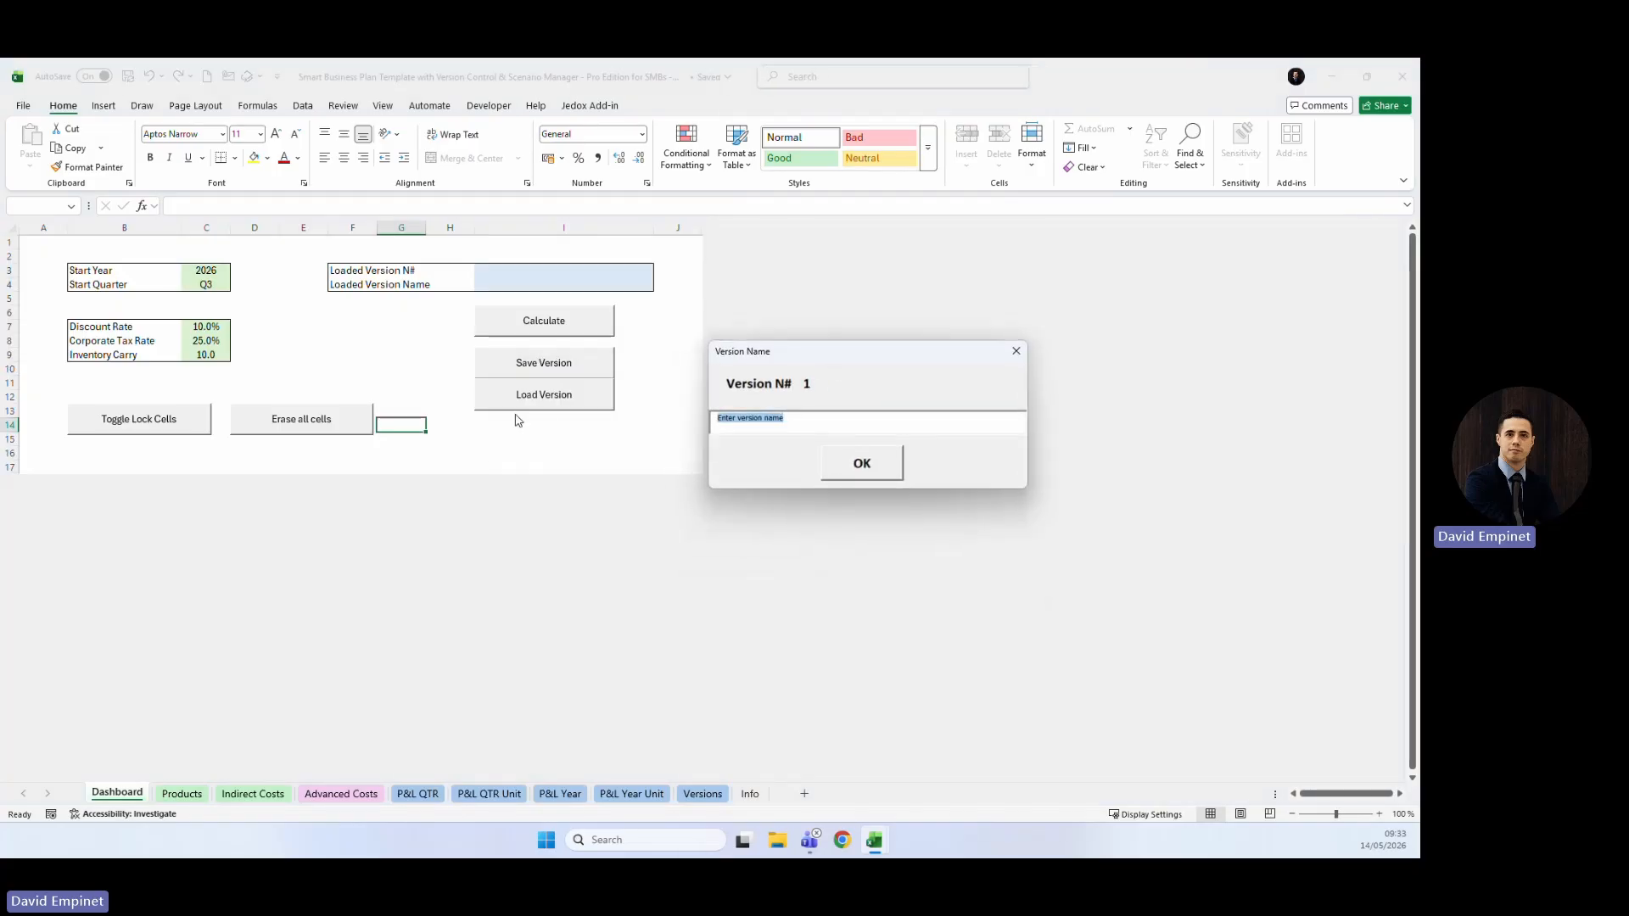
pyautogui.write('Base Case')
pyautogui.click(857, 480)
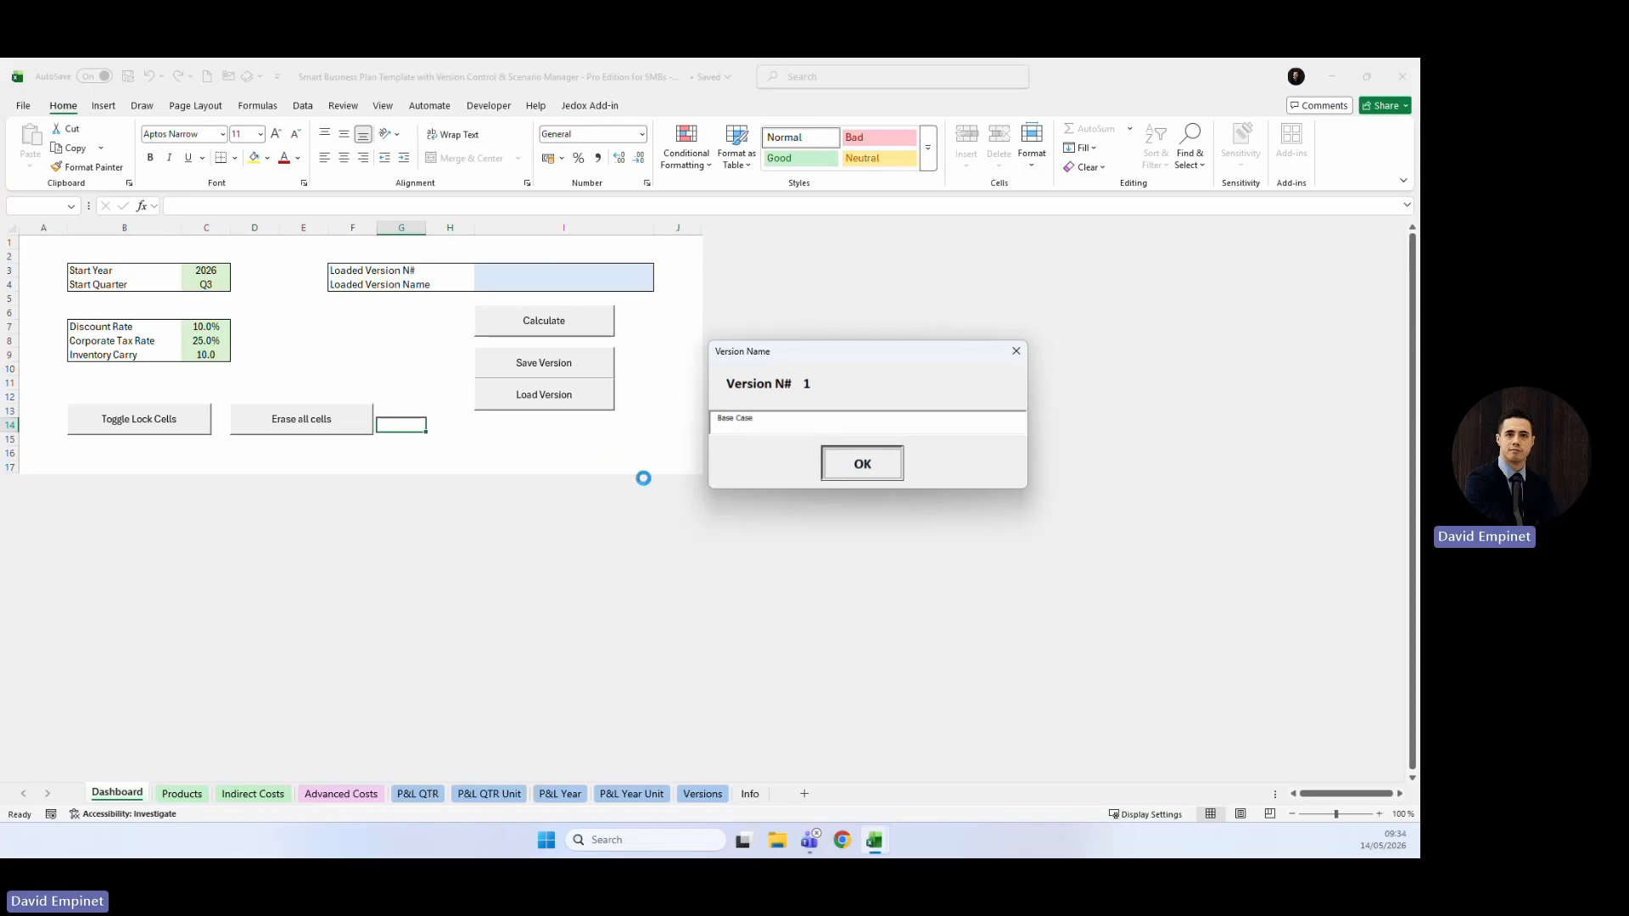
pyautogui.click(721, 501)
pyautogui.click(515, 432)
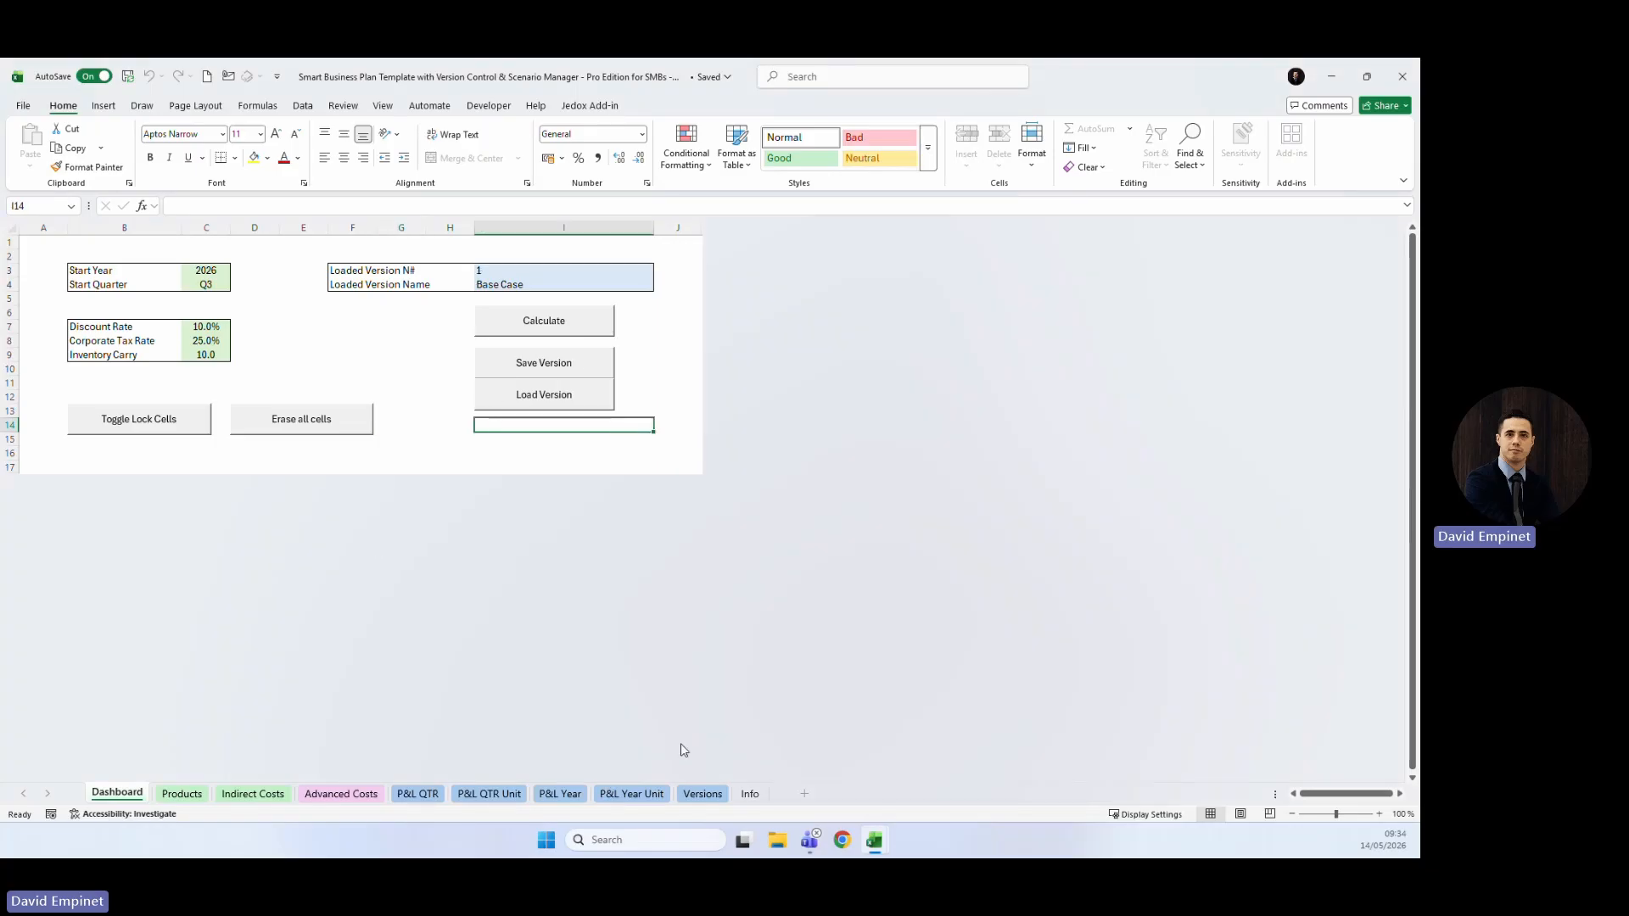
# Examine the Base Case figures on the Versions sheet, from quantities sold and sales down to cash flow and rate of return.
pyautogui.click(716, 794)
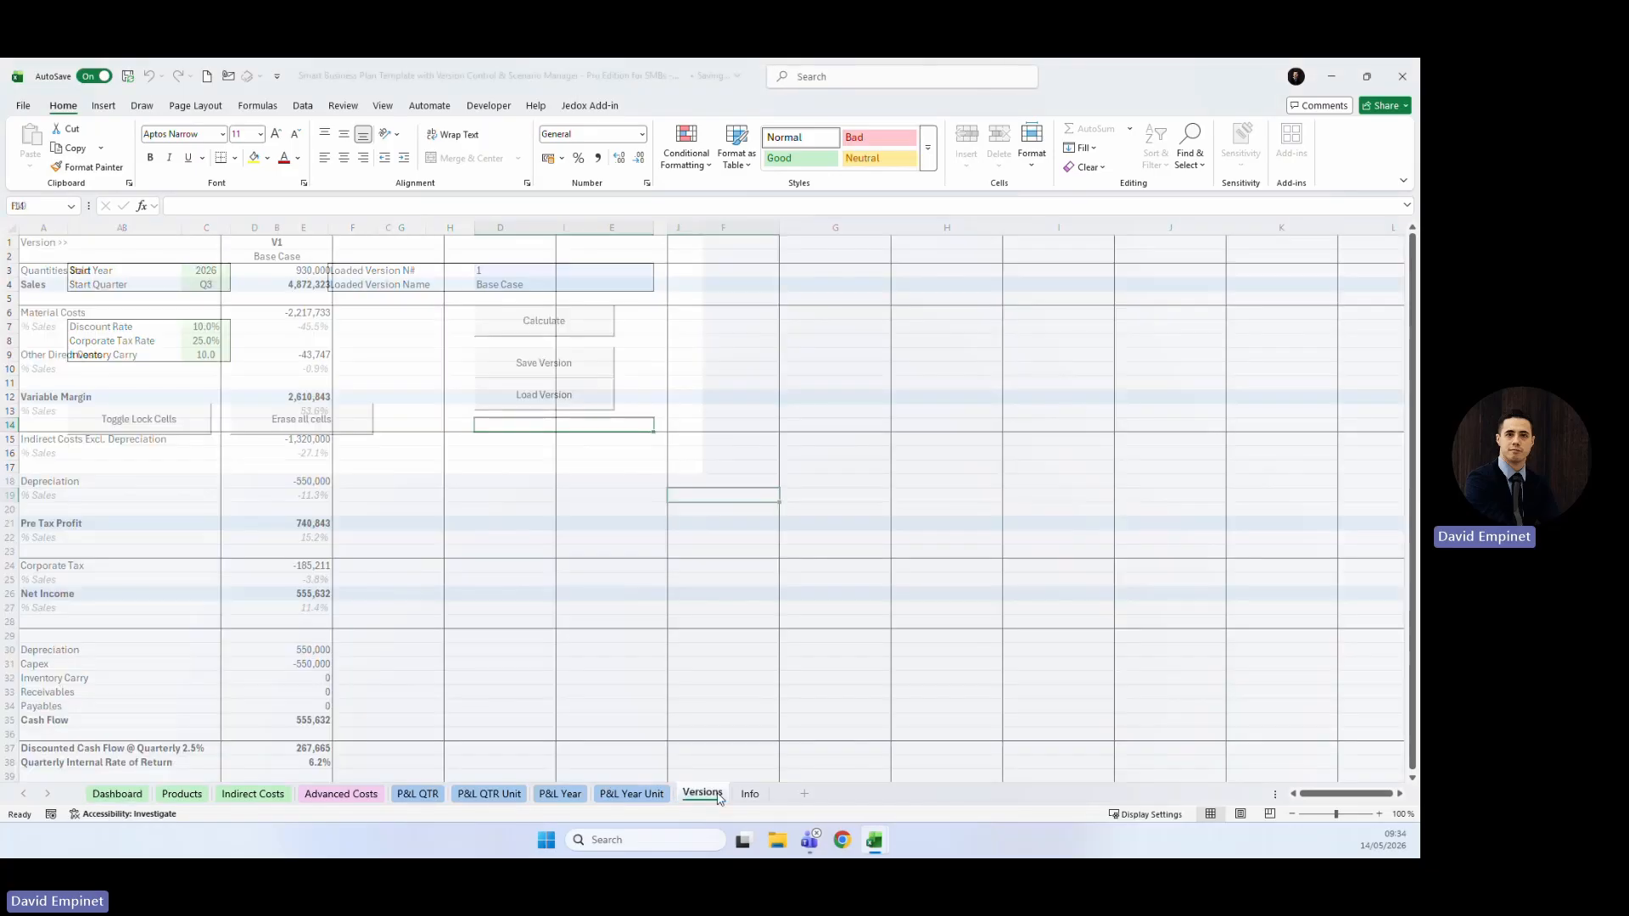
pyautogui.scroll(-3, 286, 468)
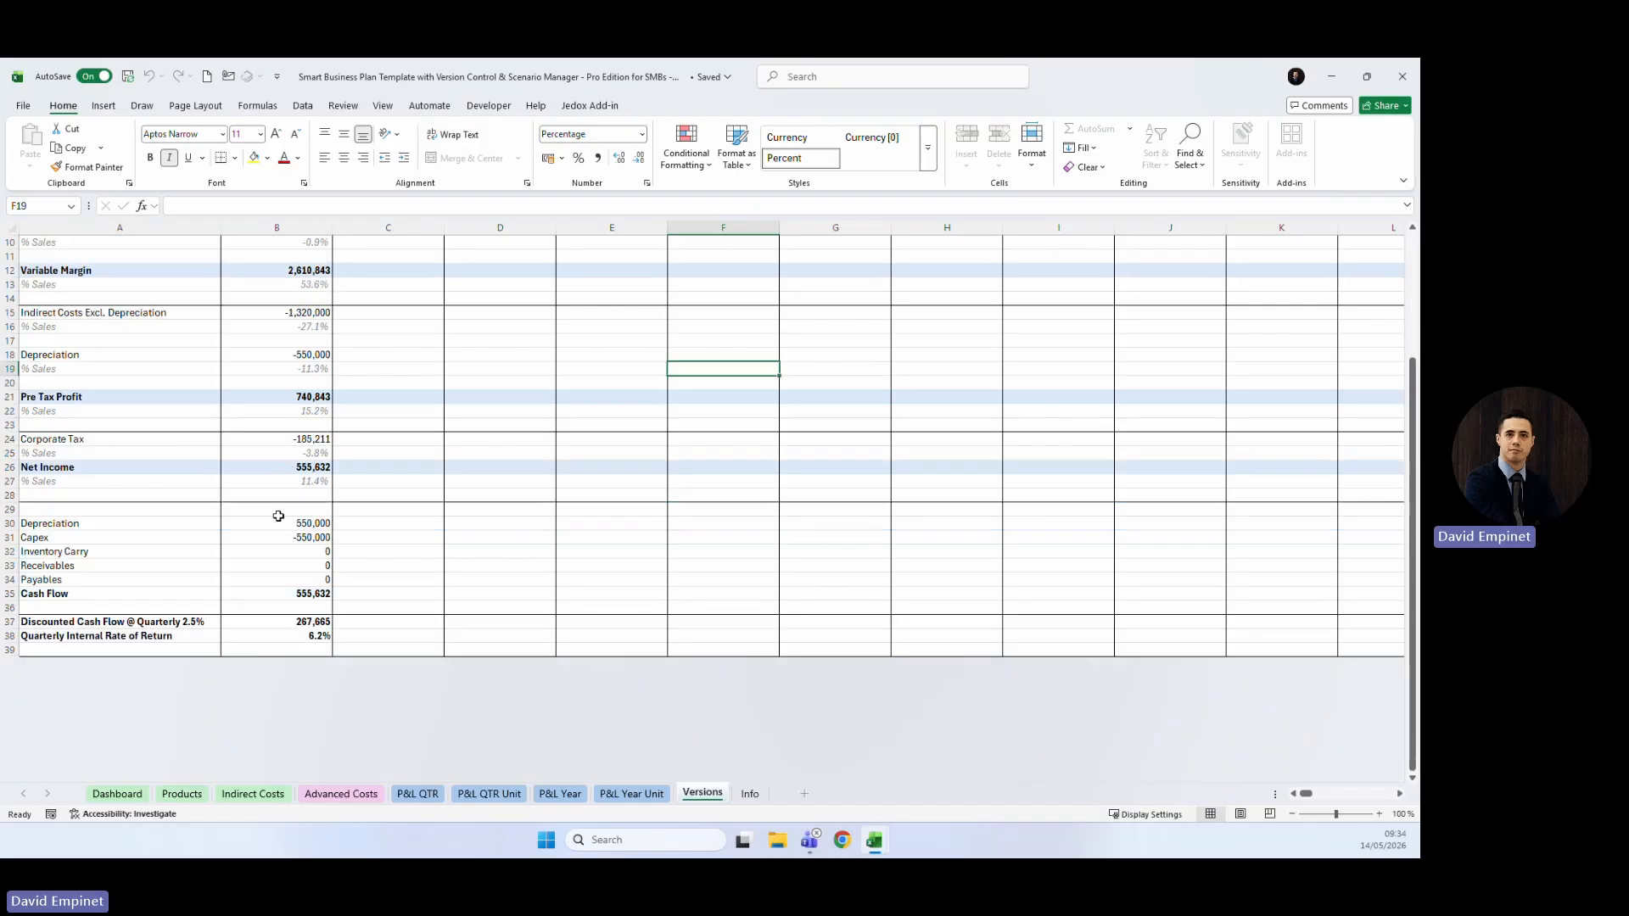
pyautogui.scroll(3, 259, 649)
pyautogui.scroll(-3, 259, 410)
pyautogui.scroll(3, 275, 618)
pyautogui.click(267, 755)
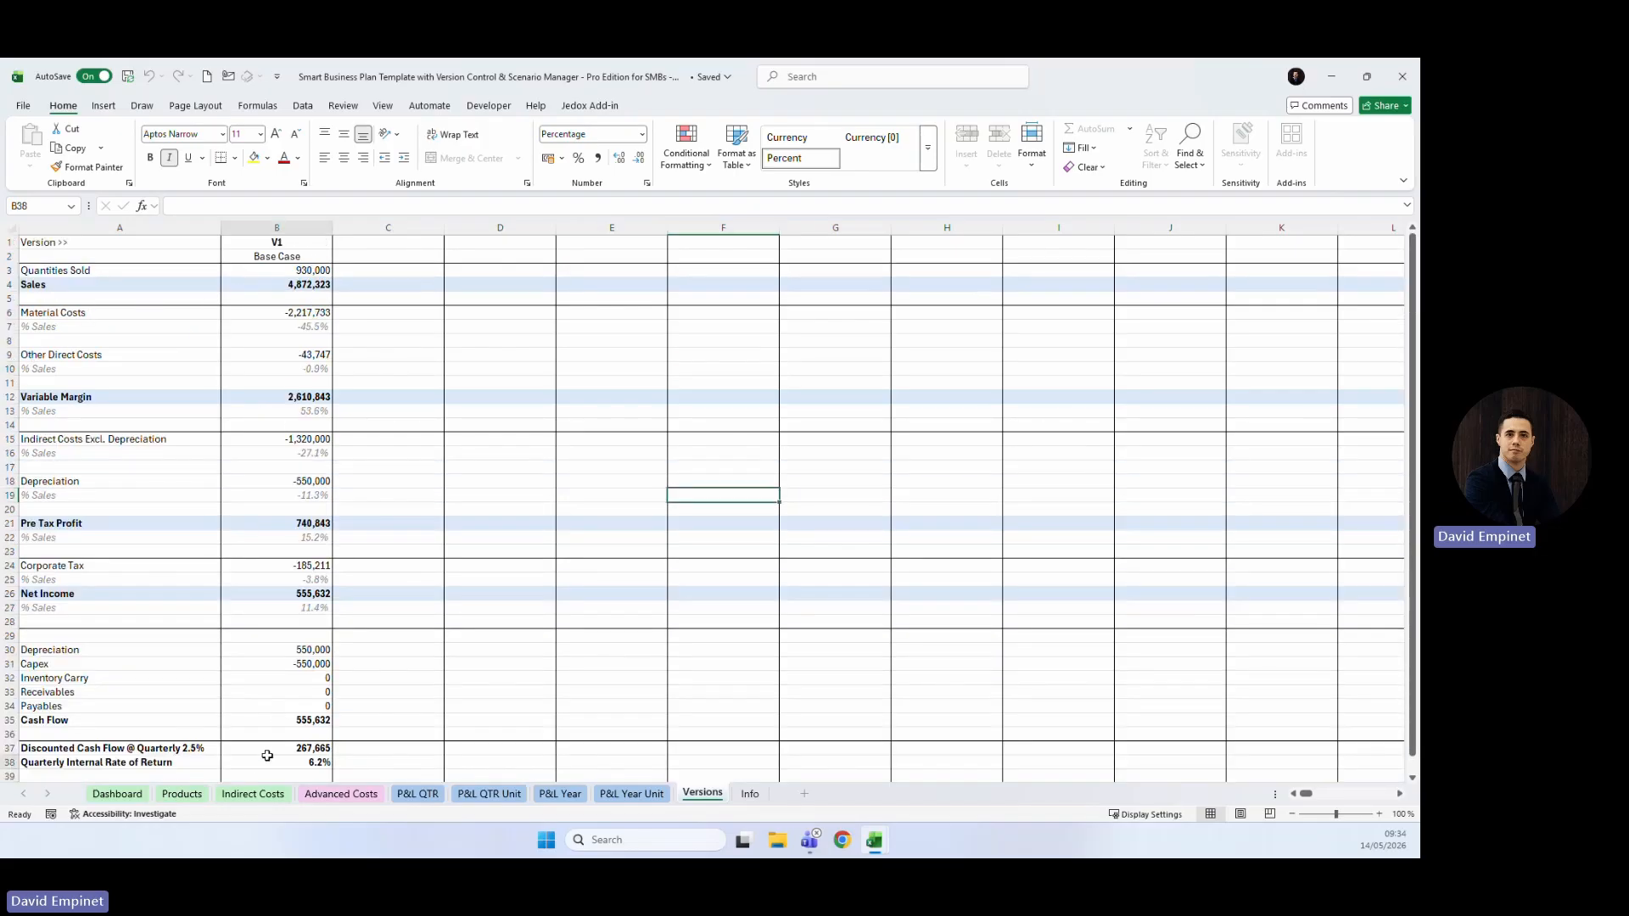
pyautogui.moveTo(293, 286); pyautogui.dragTo(279, 581)
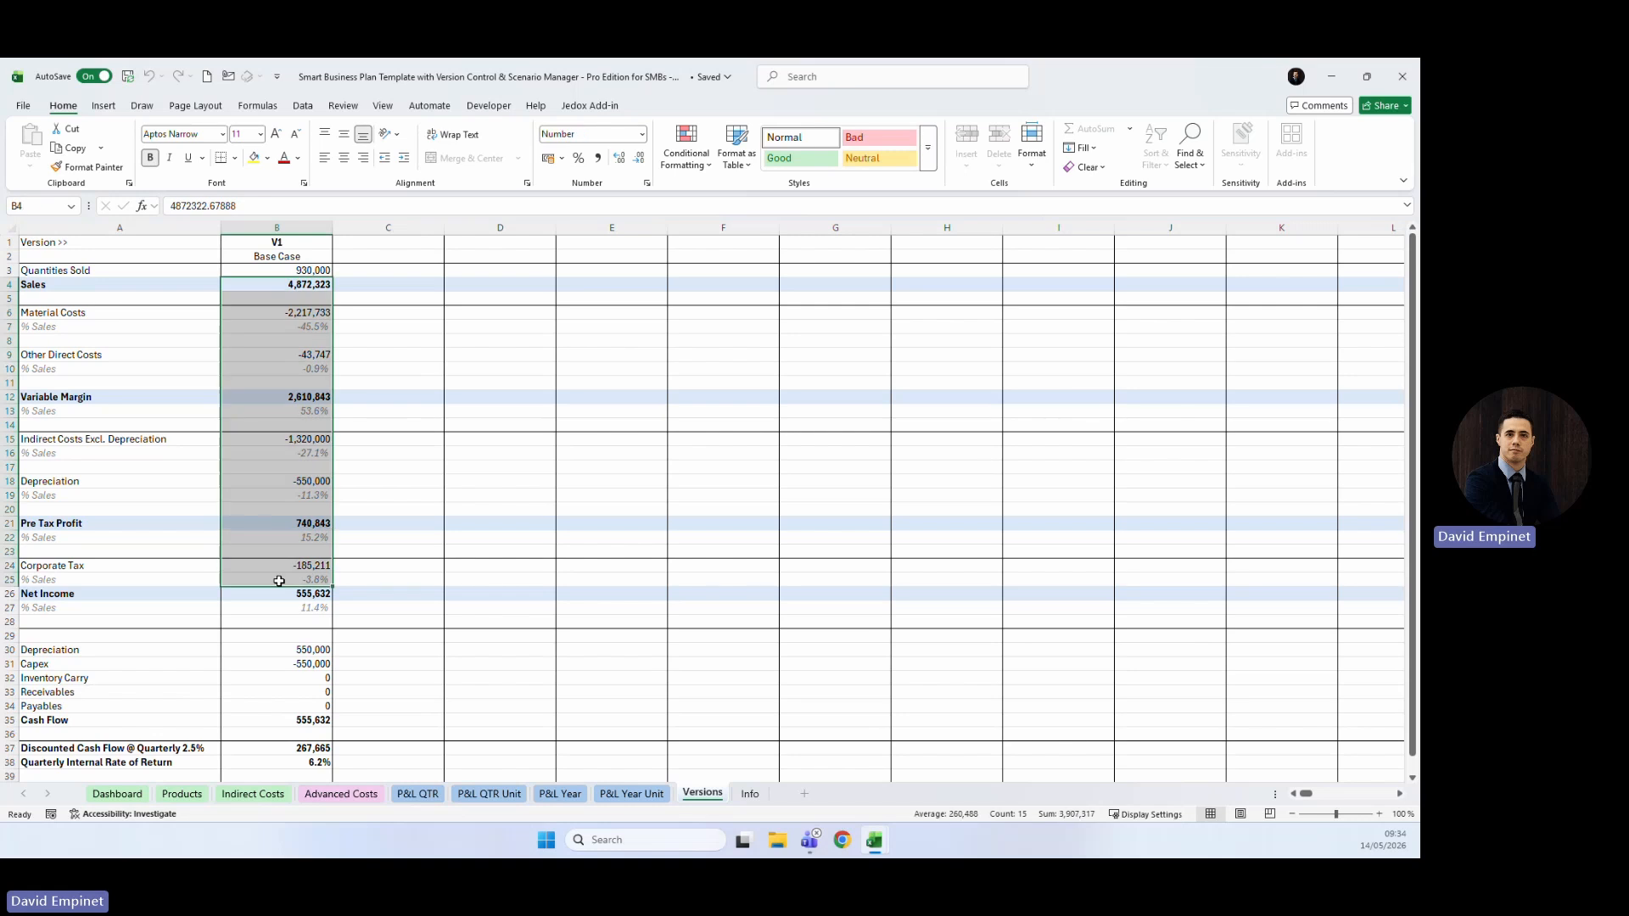
pyautogui.click(278, 272)
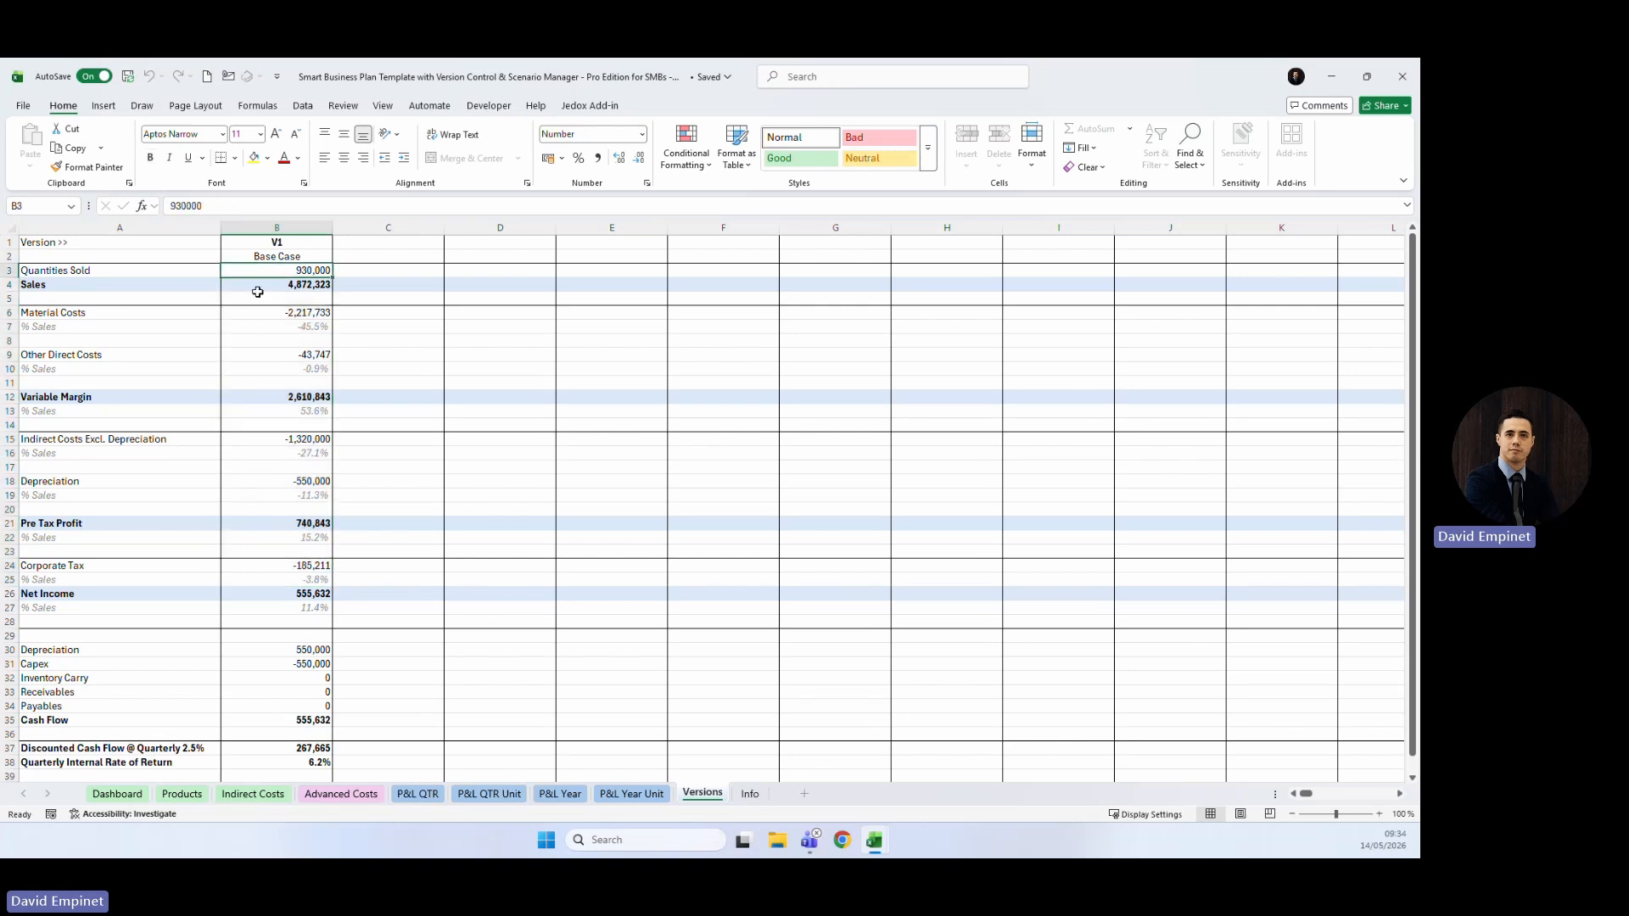
# Compare the saved Base Case figures with the quarterly P&L totals, including the discounted cash flow and internal rate of return rows.
pyautogui.click(418, 793)
pyautogui.click(1244, 298)
pyautogui.click(1335, 262)
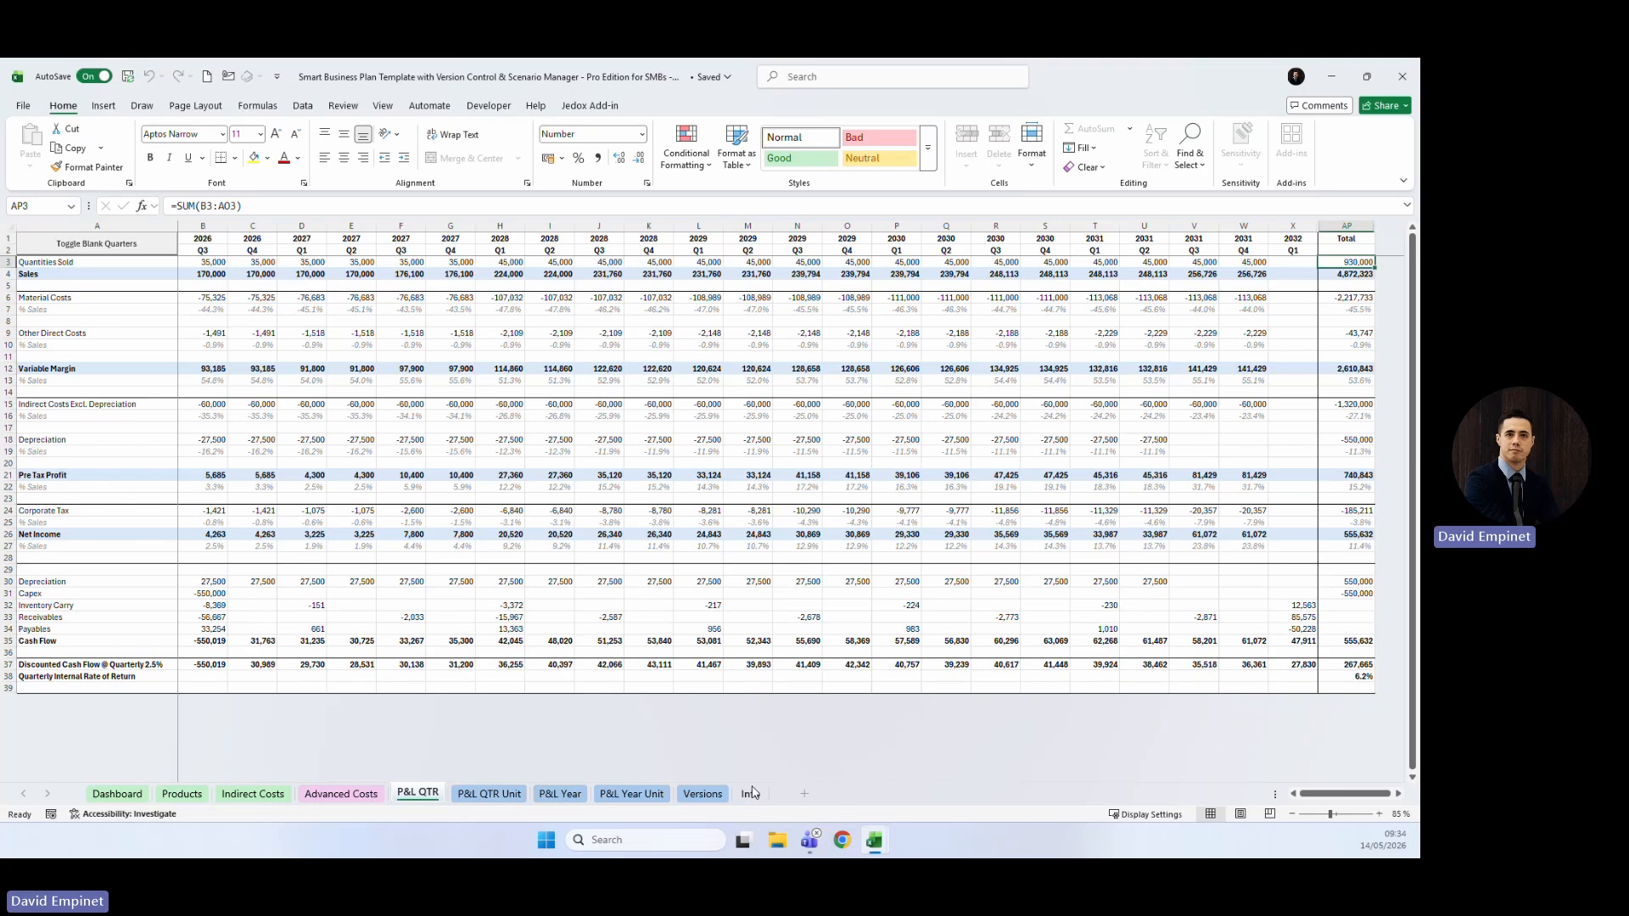
pyautogui.click(726, 798)
pyautogui.scroll(-1, 280, 621)
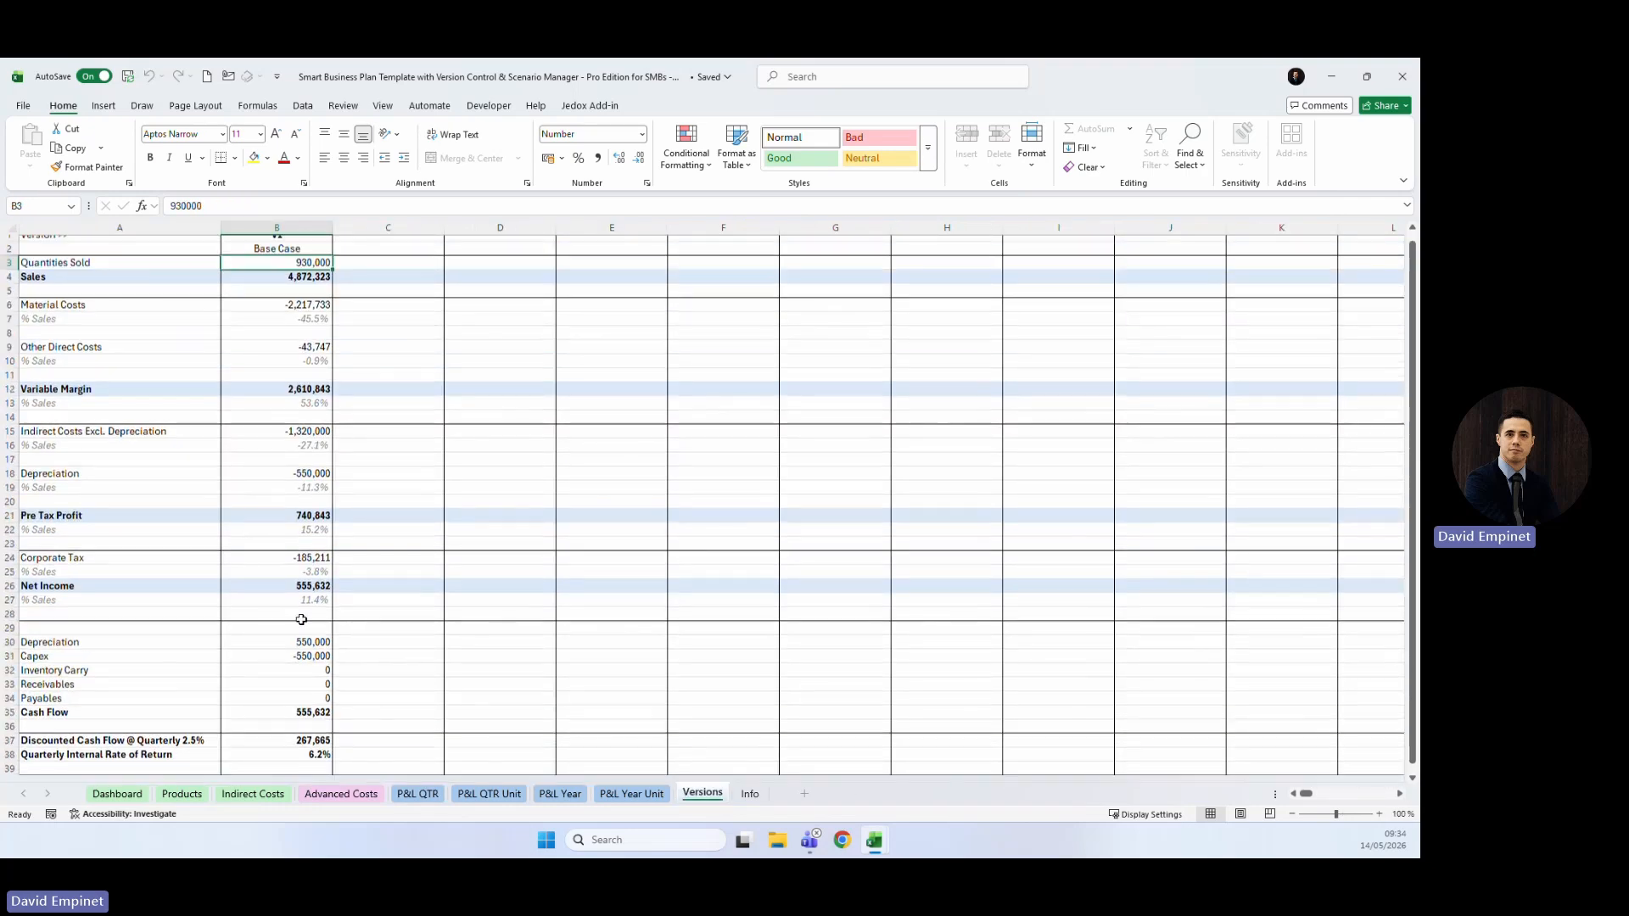
pyautogui.scroll(1, 272, 645)
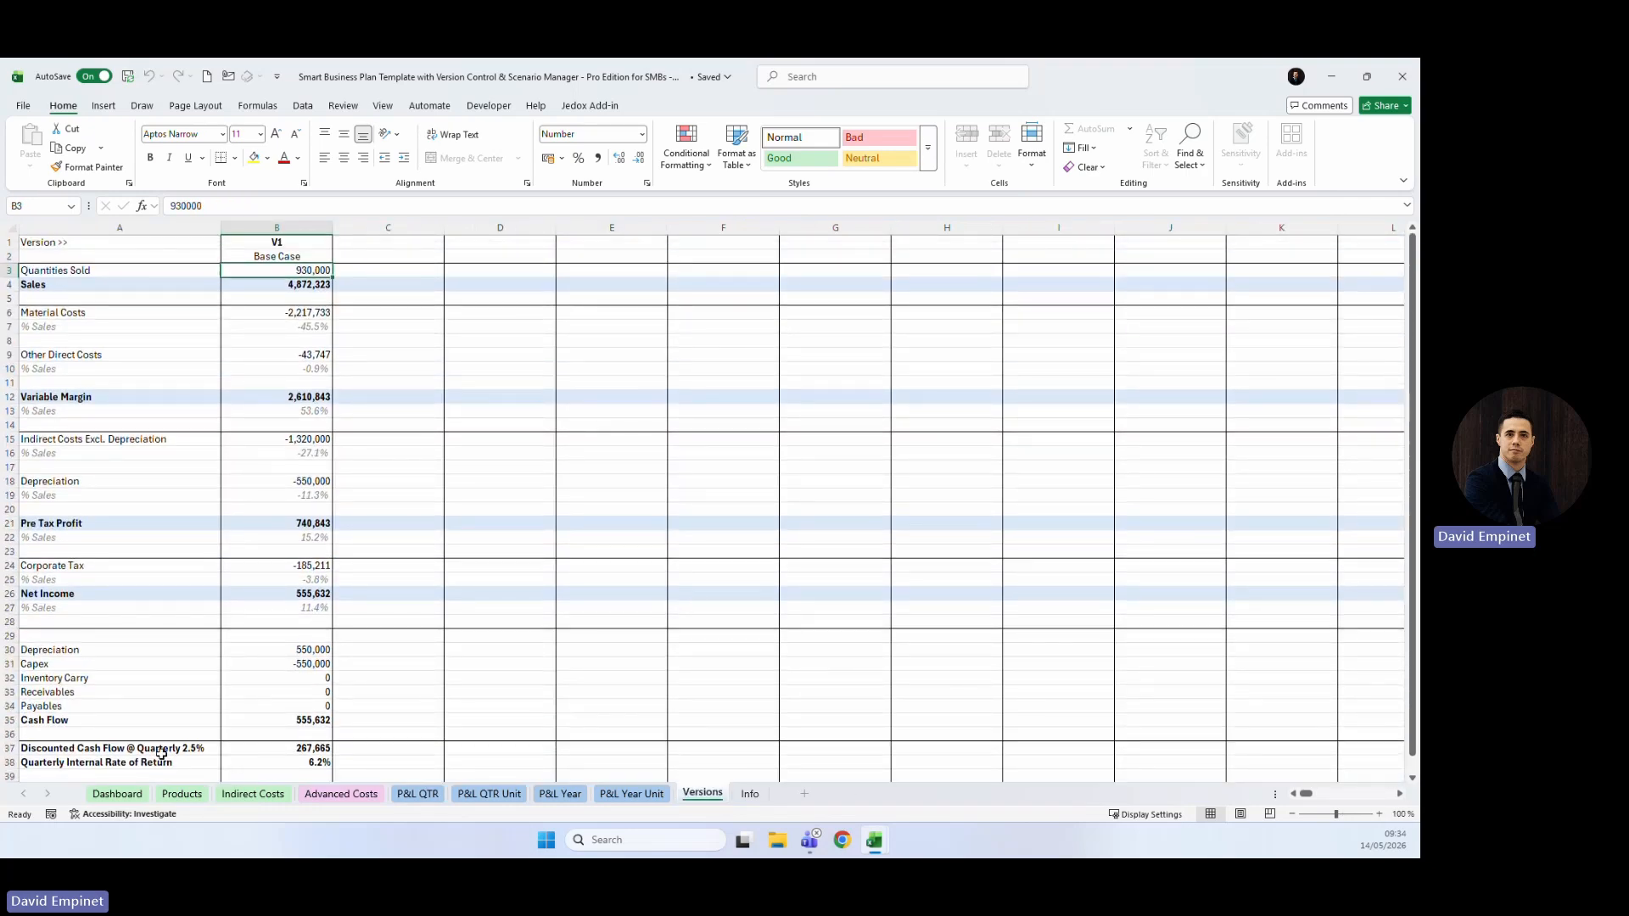
pyautogui.moveTo(137, 753); pyautogui.dragTo(267, 760)
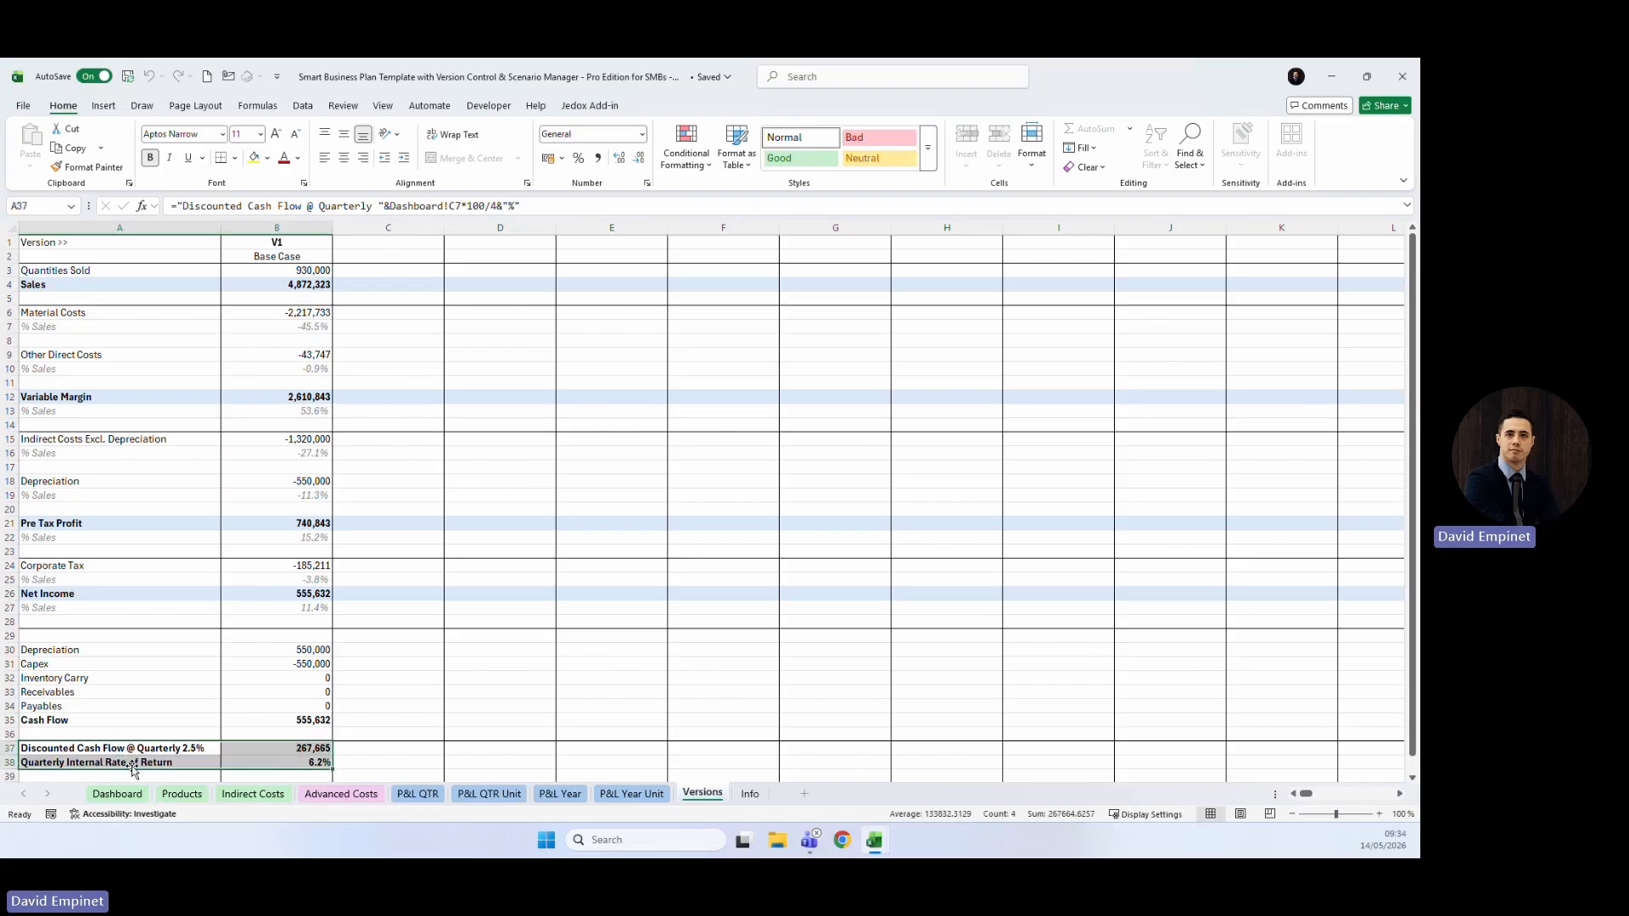
pyautogui.scroll(-1, 305, 722)
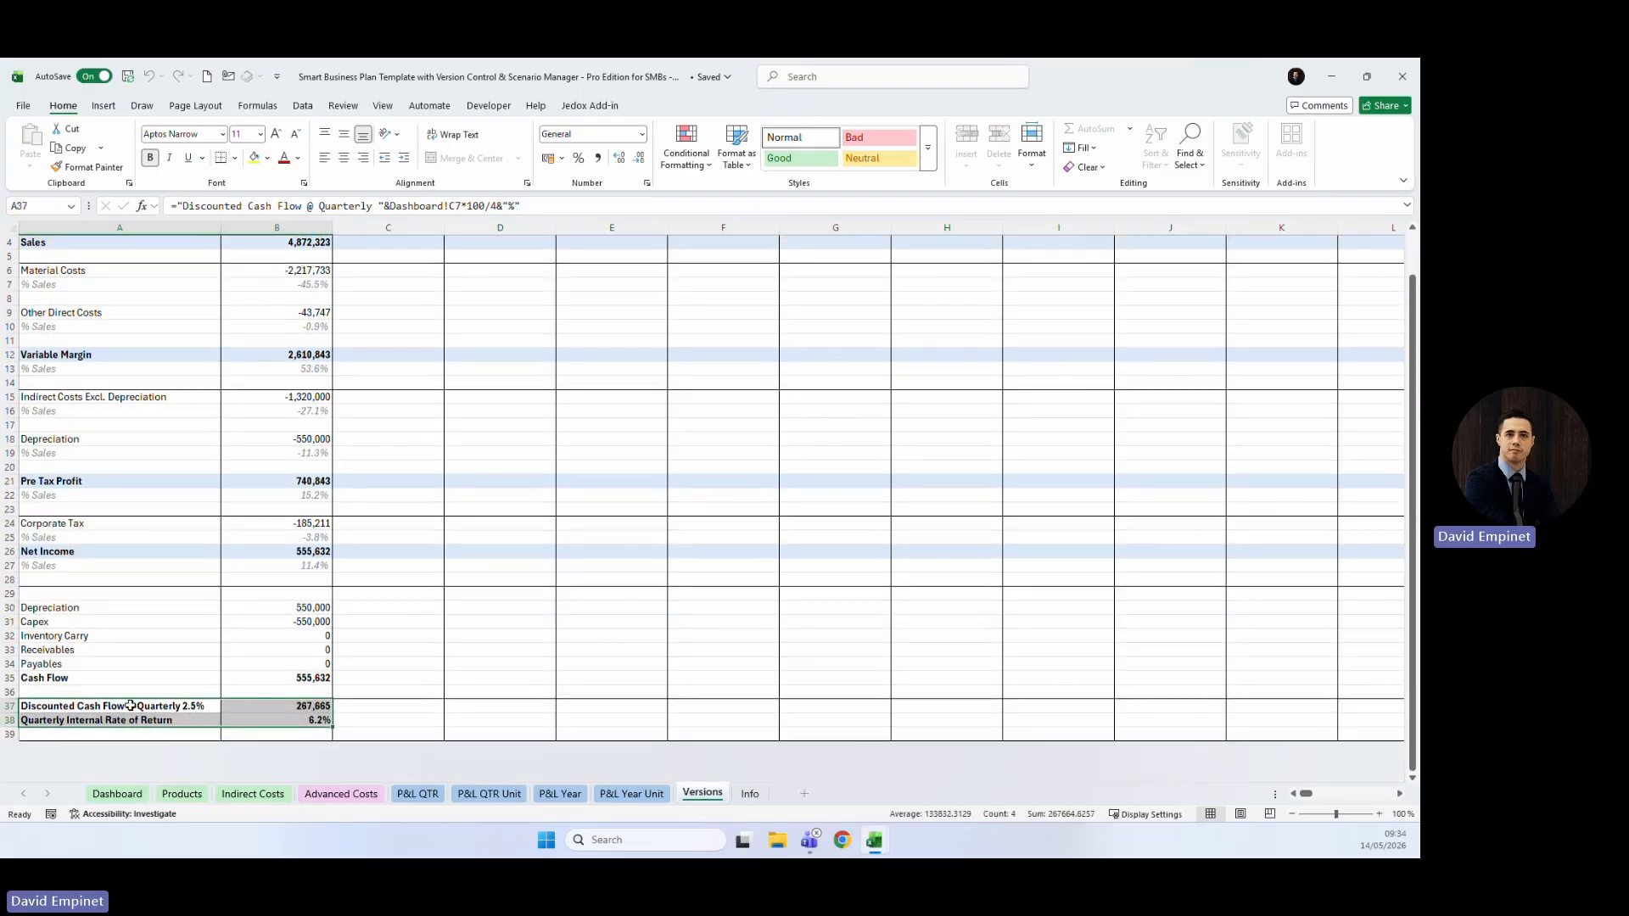
pyautogui.scroll(1, 288, 725)
pyautogui.click(277, 270)
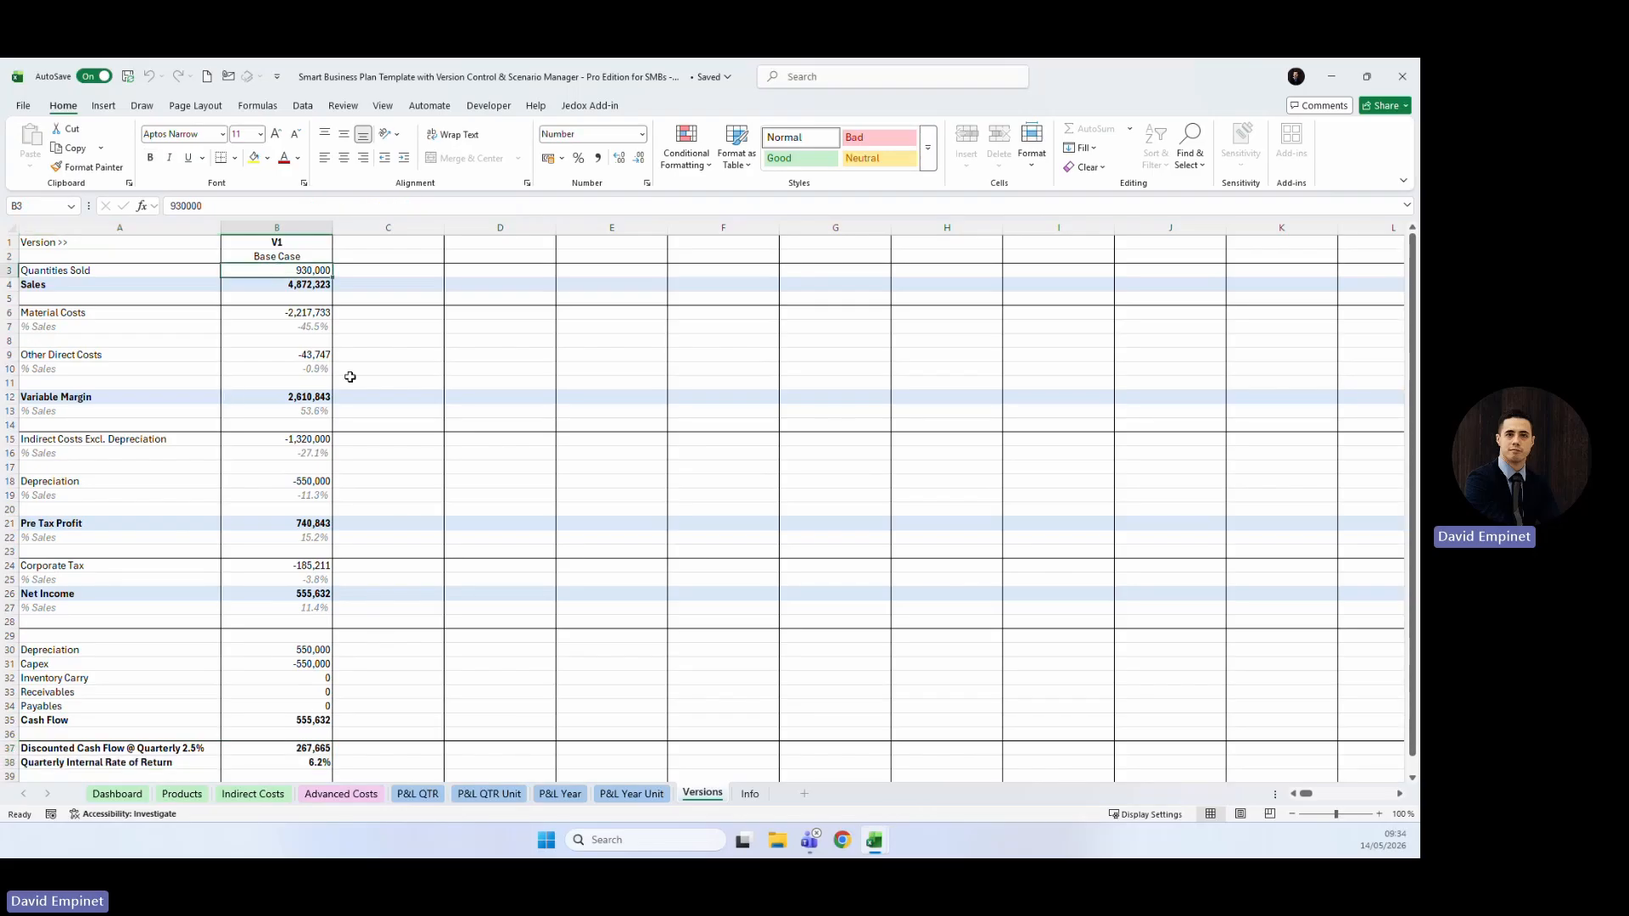
# Erase all plan inputs from the Dashboard and check the Products sheet.
pyautogui.click(117, 793)
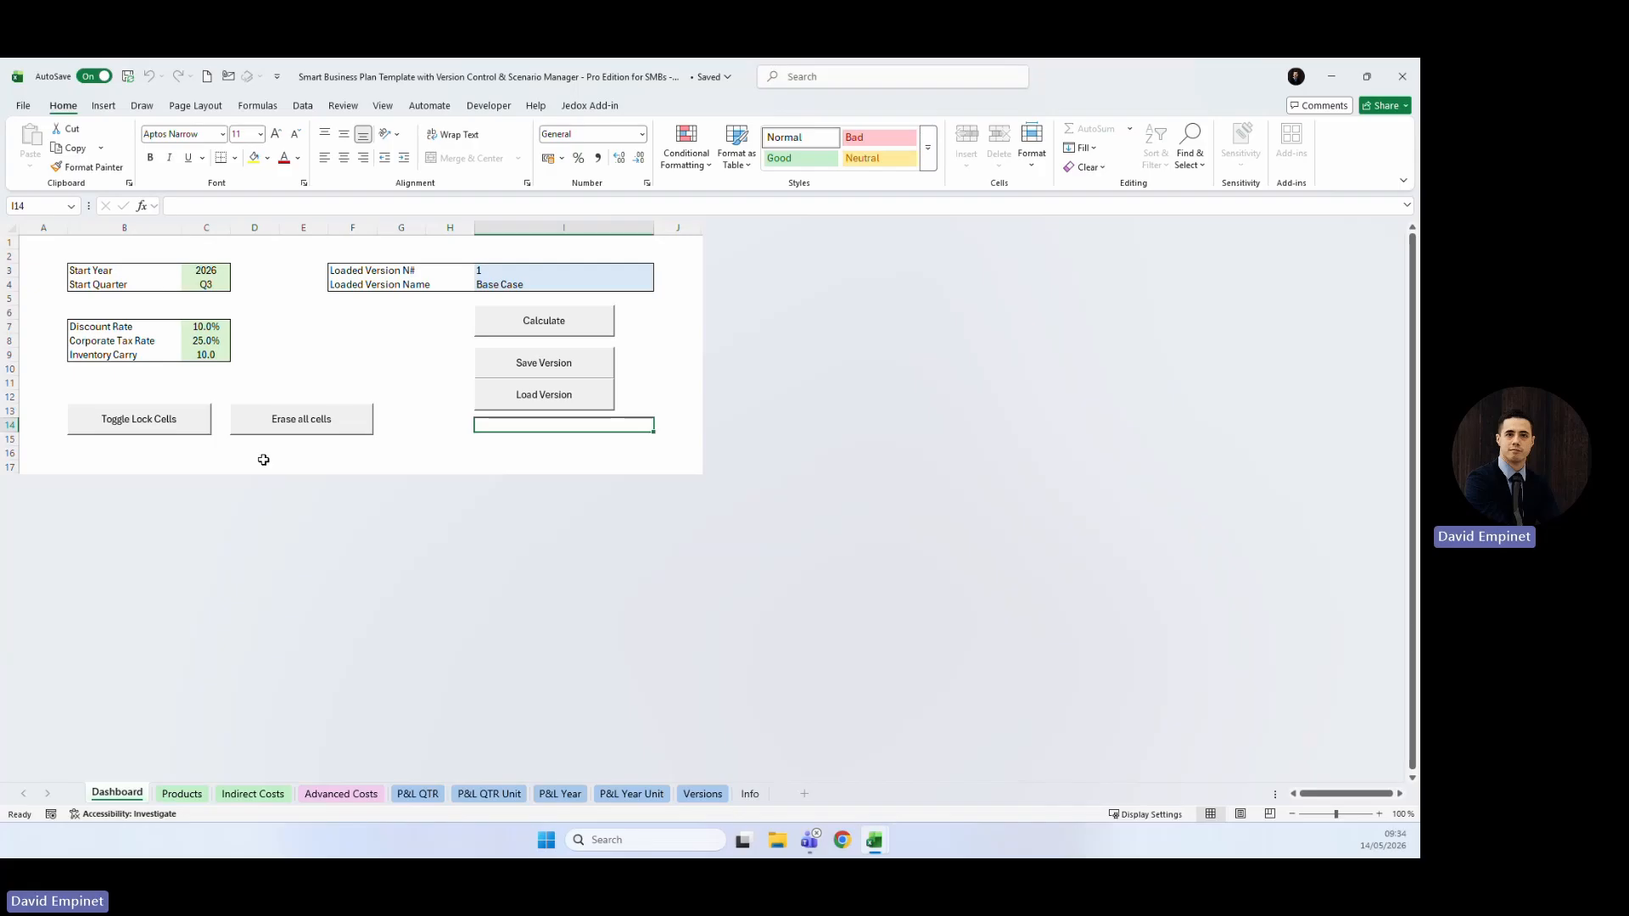
pyautogui.click(297, 421)
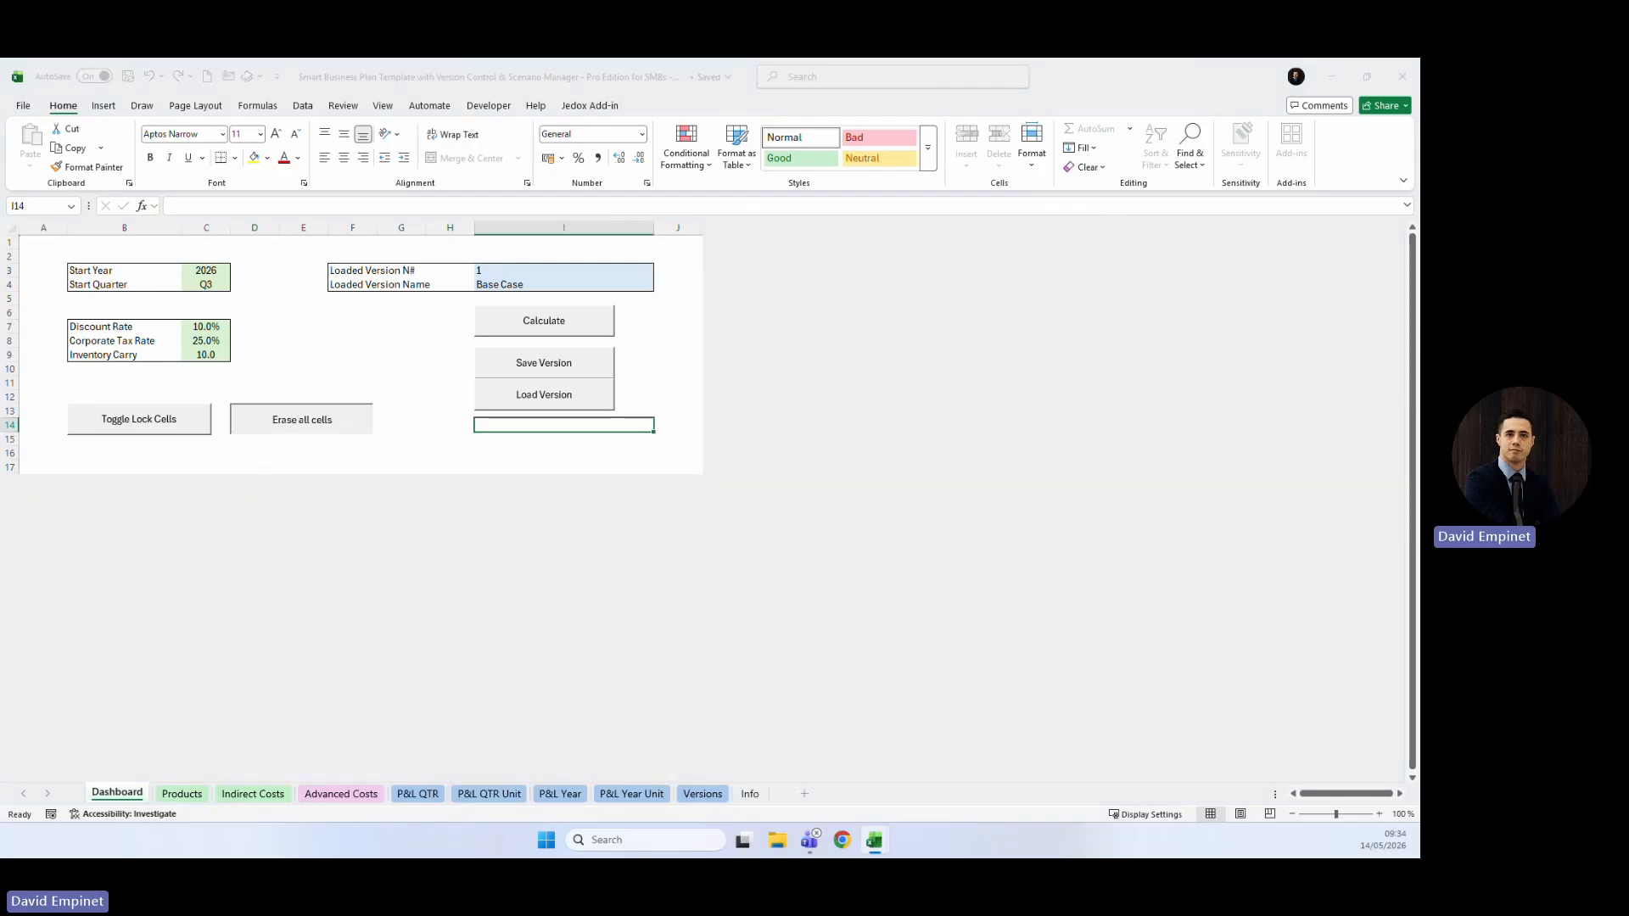
pyautogui.click(389, 425)
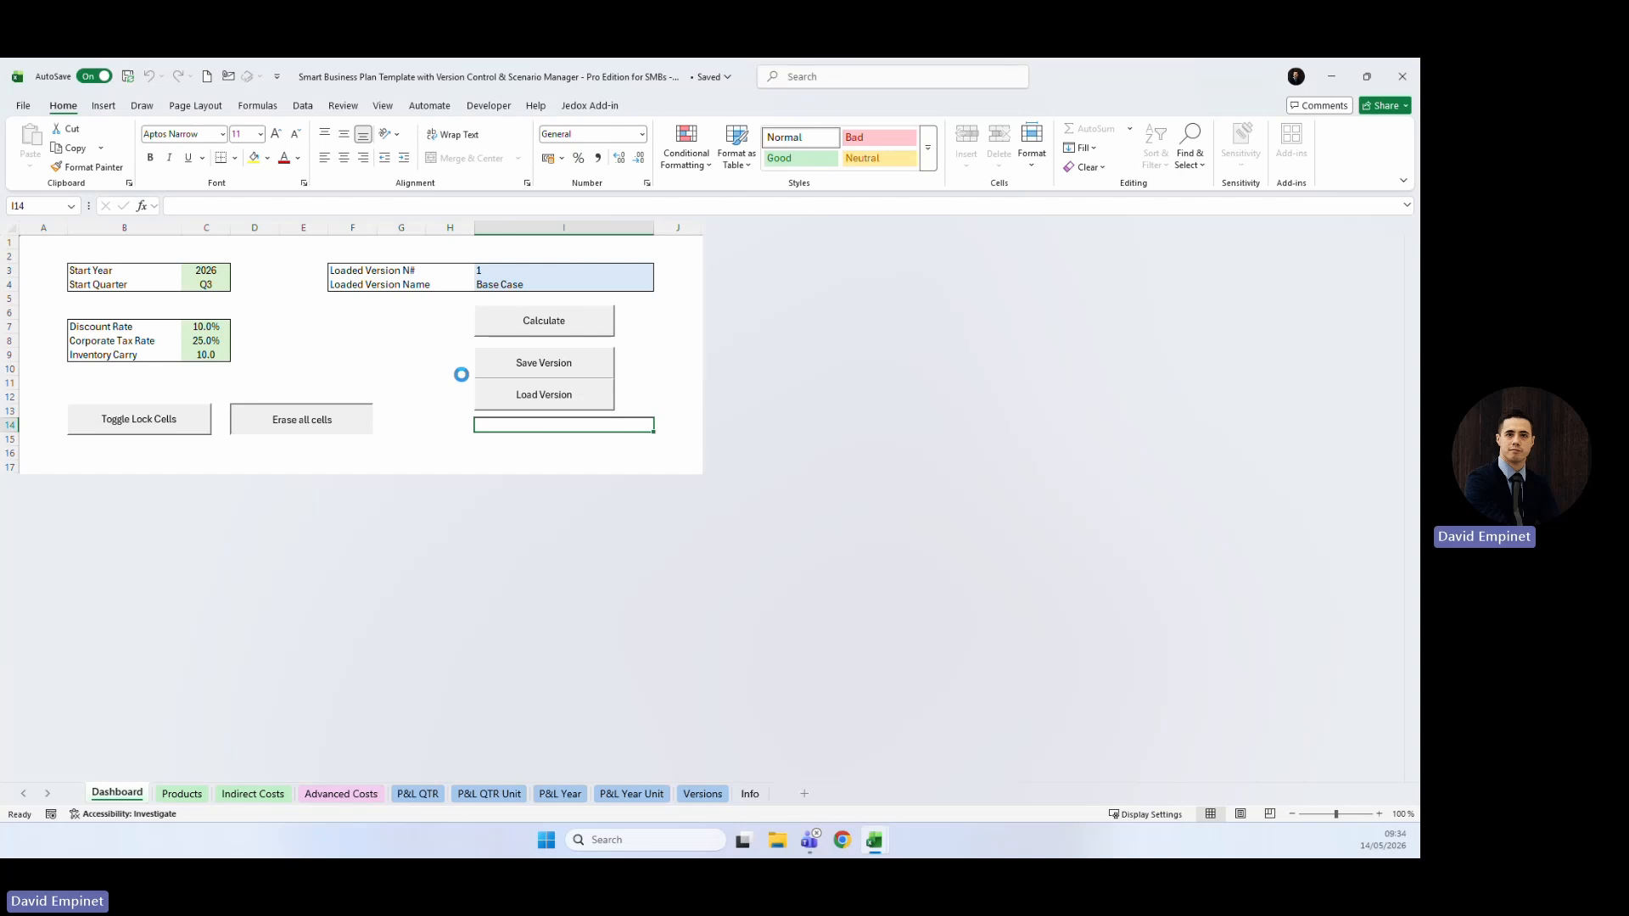
pyautogui.click(713, 501)
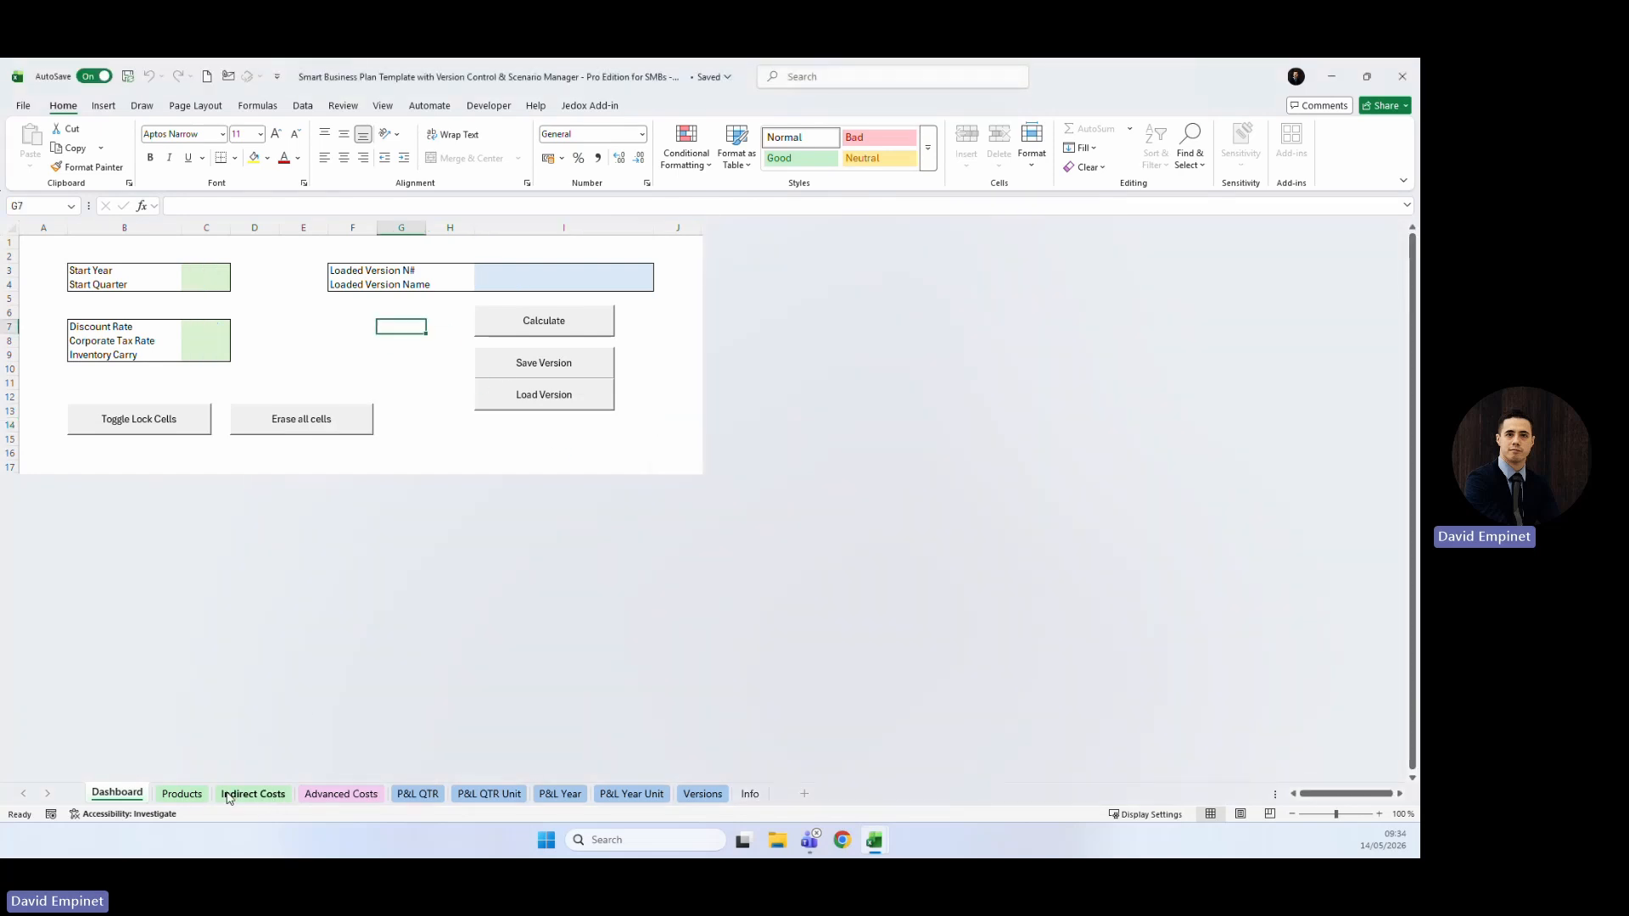
pyautogui.click(182, 794)
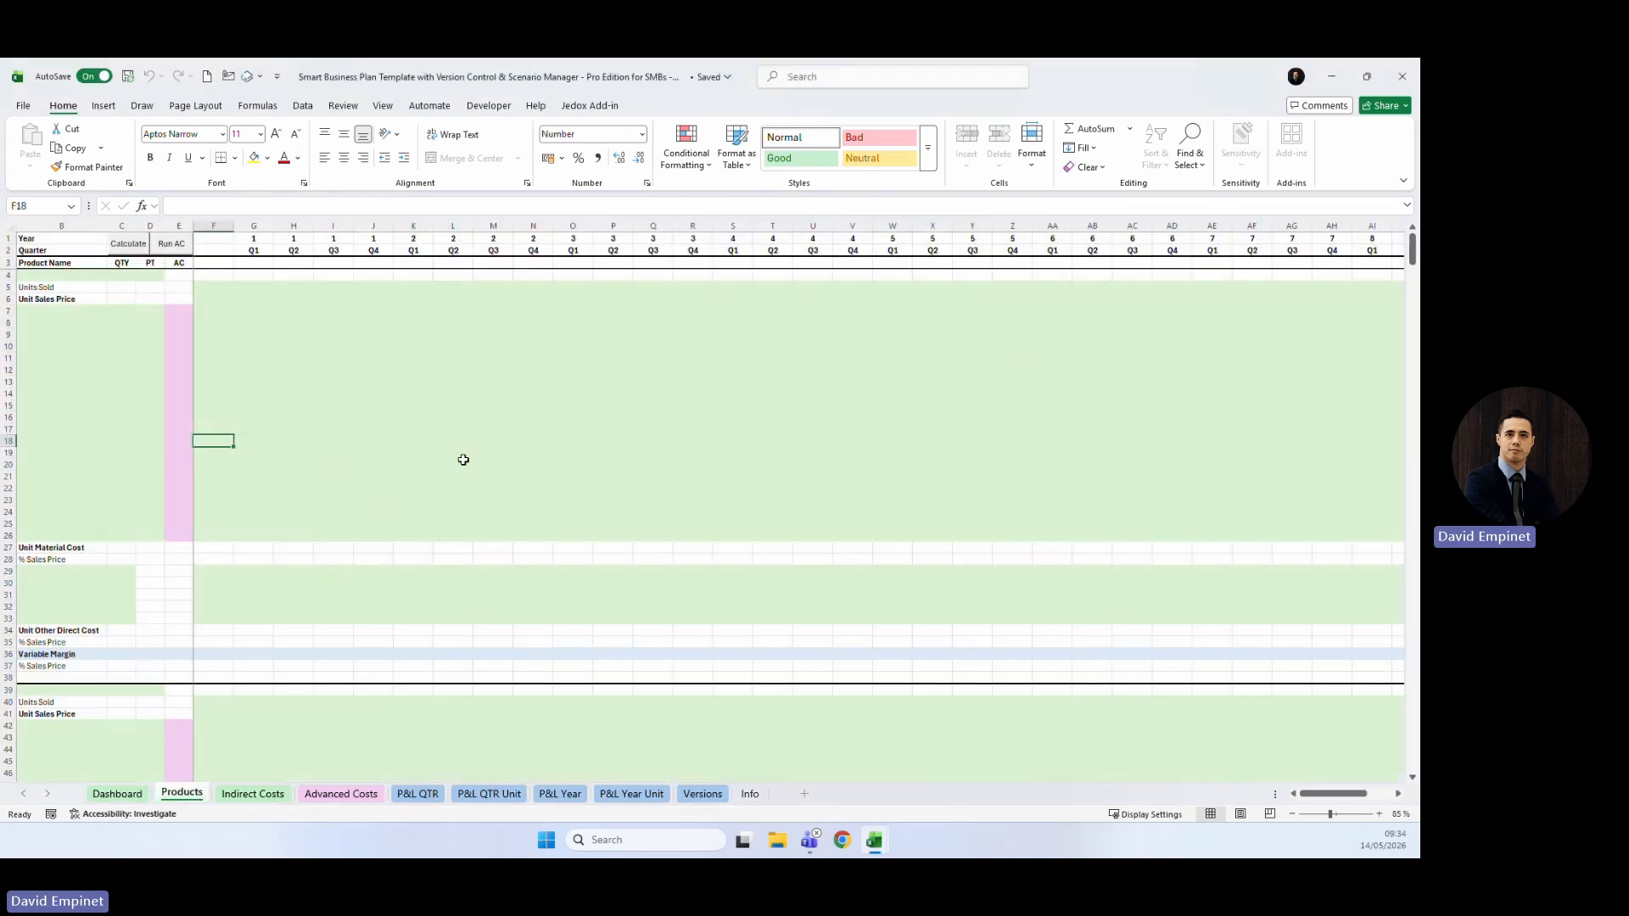
# Load the saved version V1 - Base Case from the Dashboard.
pyautogui.click(135, 794)
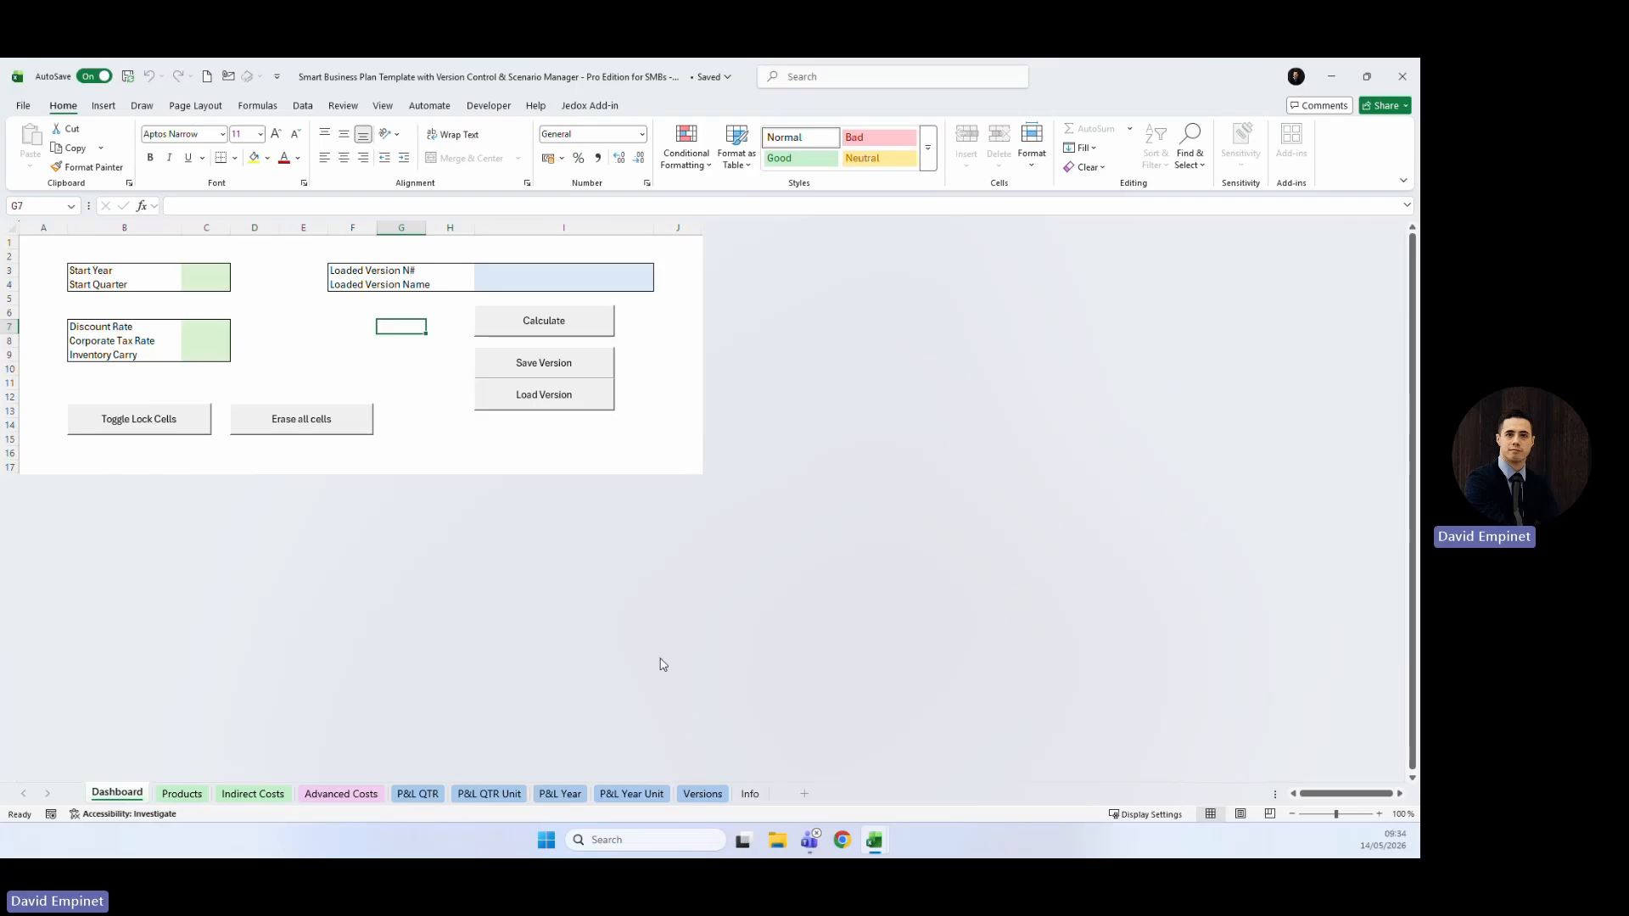
pyautogui.click(529, 397)
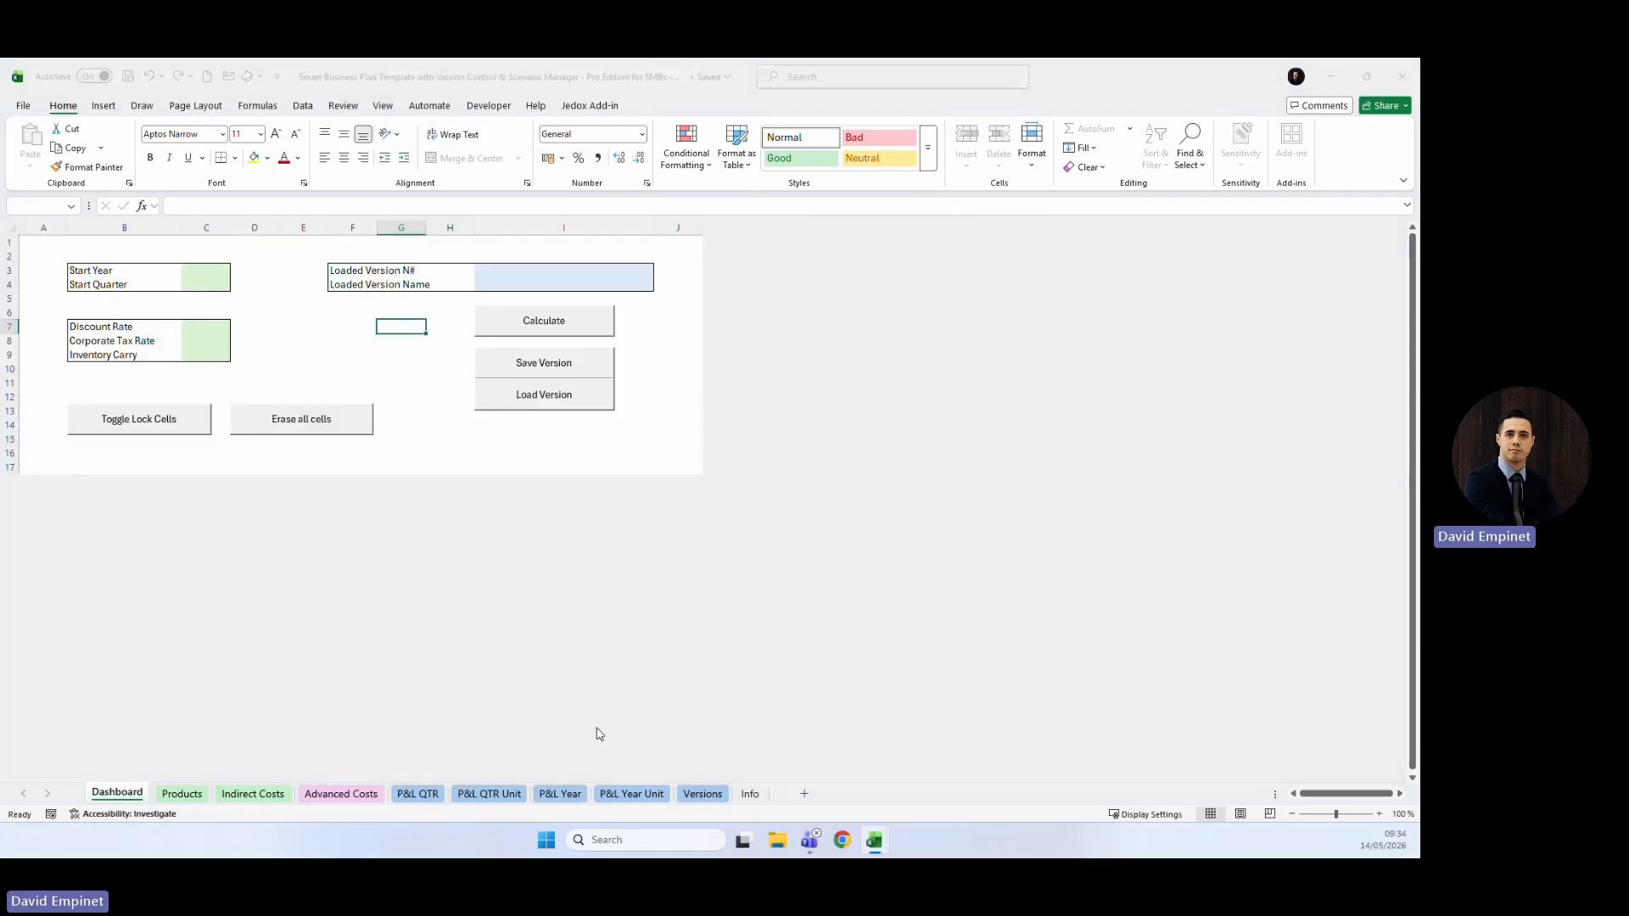
pyautogui.moveTo(636, 307); pyautogui.dragTo(622, 309)
pyautogui.click(745, 361)
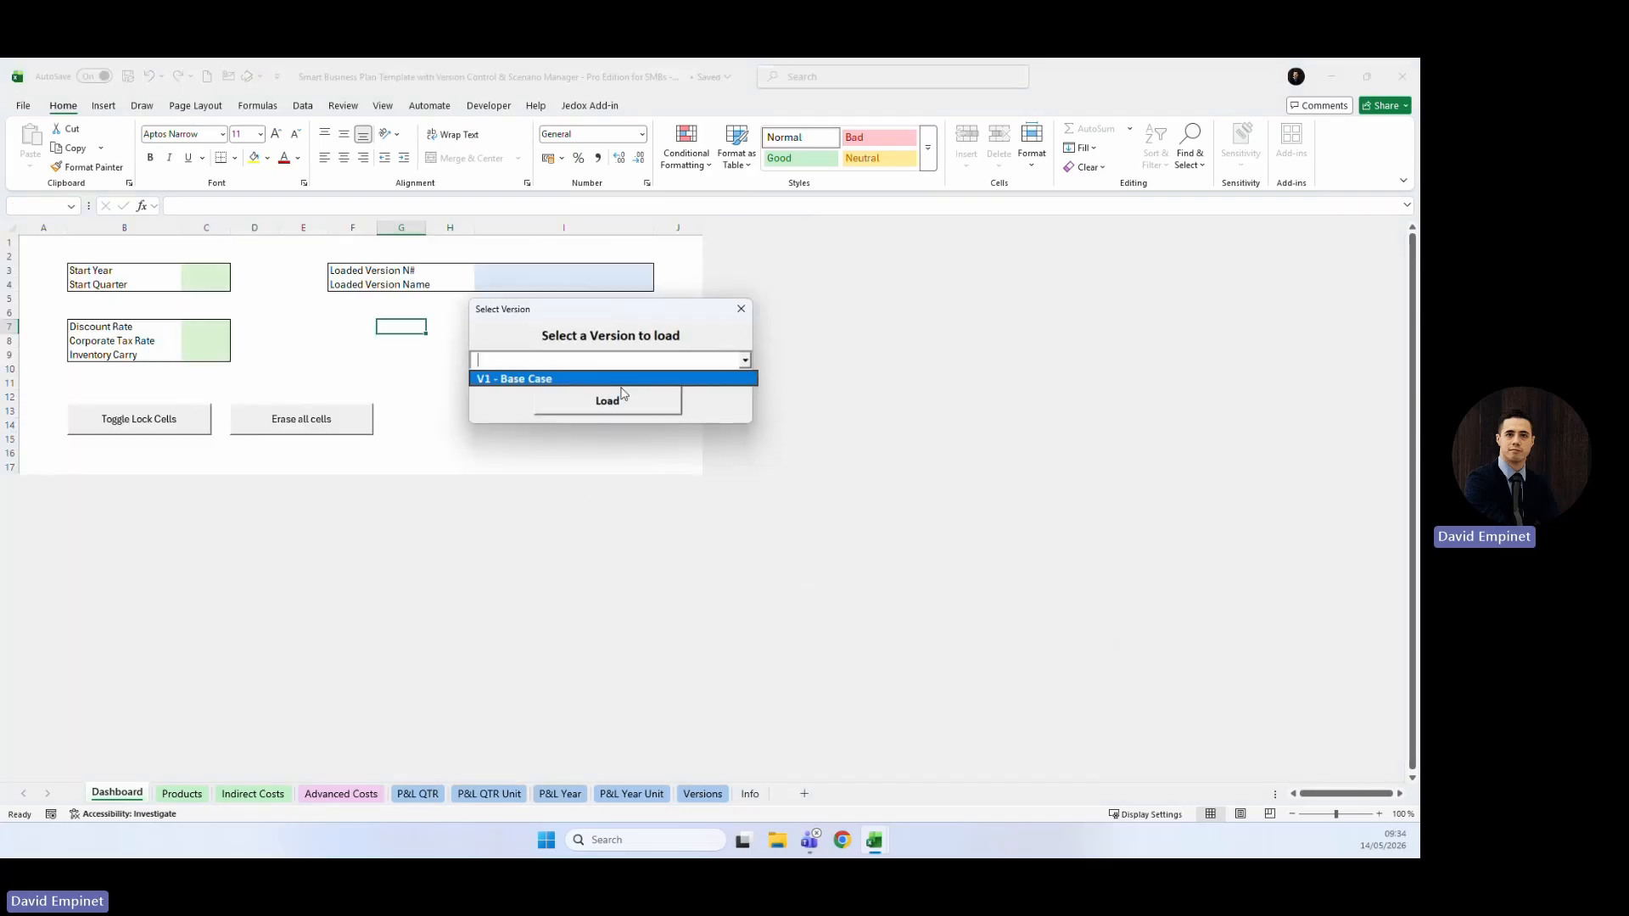
pyautogui.click(601, 379)
pyautogui.click(591, 403)
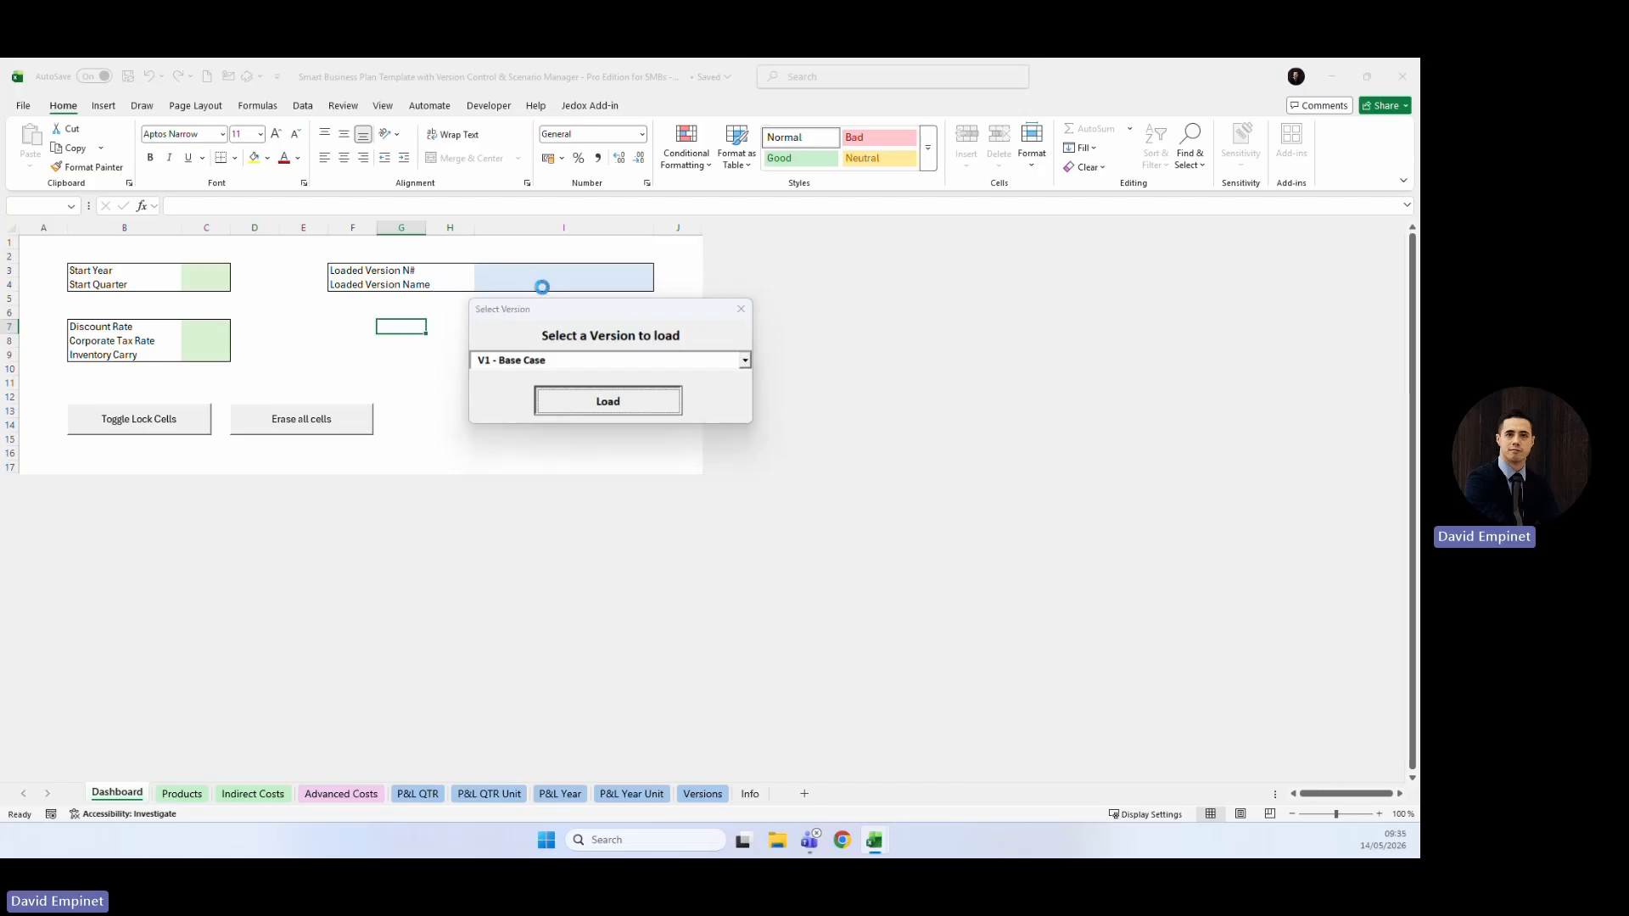
pyautogui.click(719, 498)
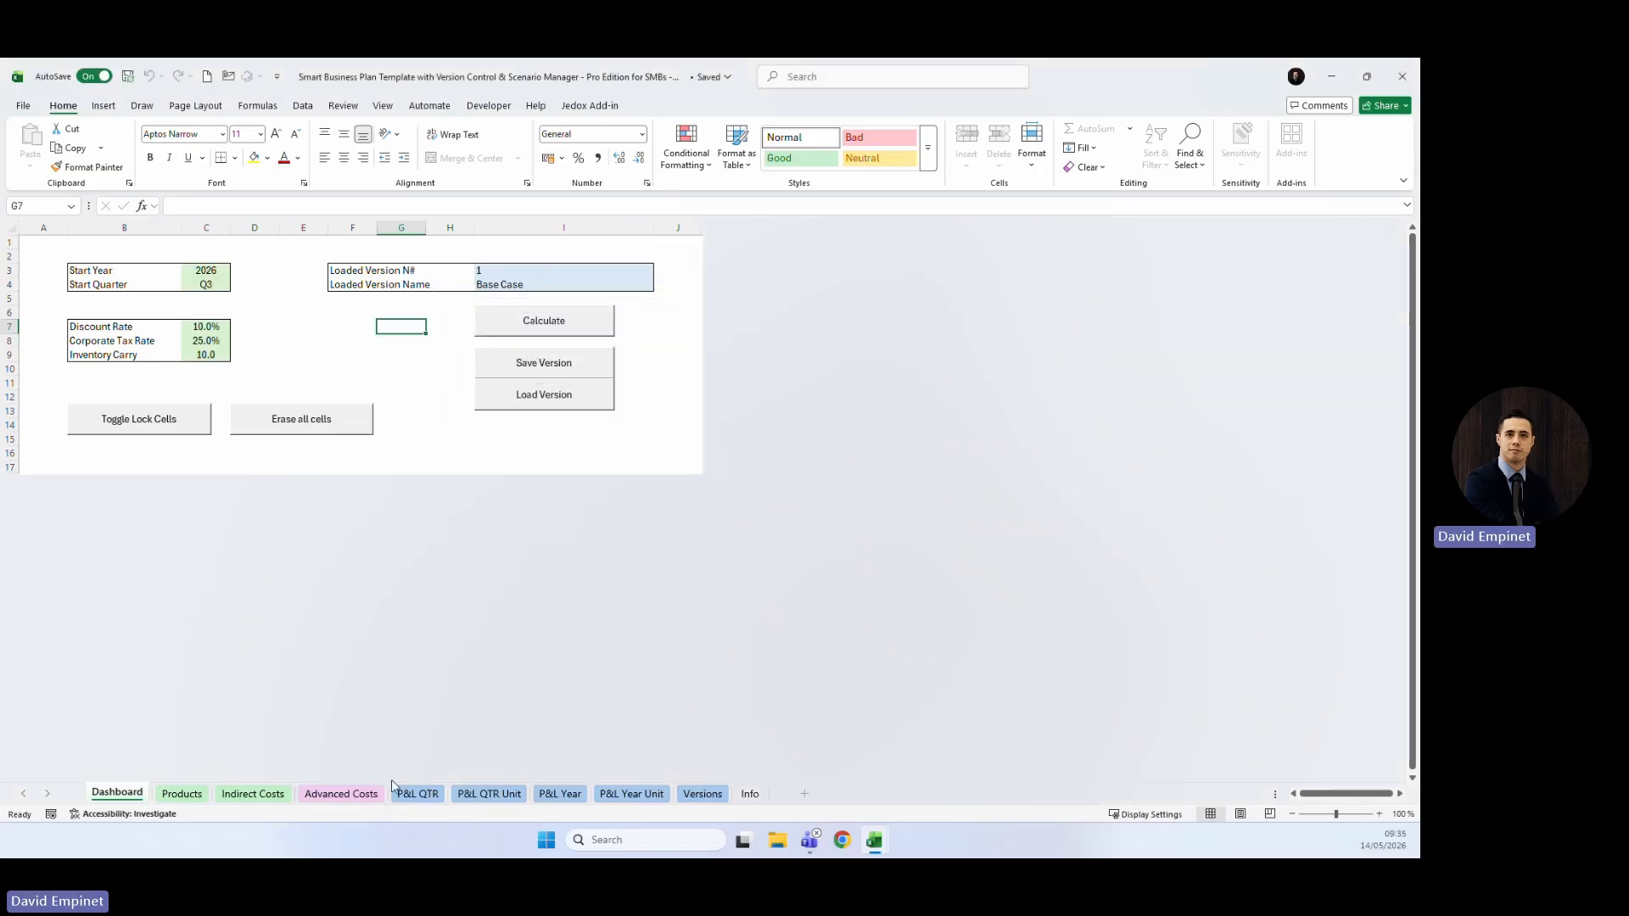
# Check the loaded version's data on the Advanced Costs, Products and Dashboard sheets.
pyautogui.click(355, 796)
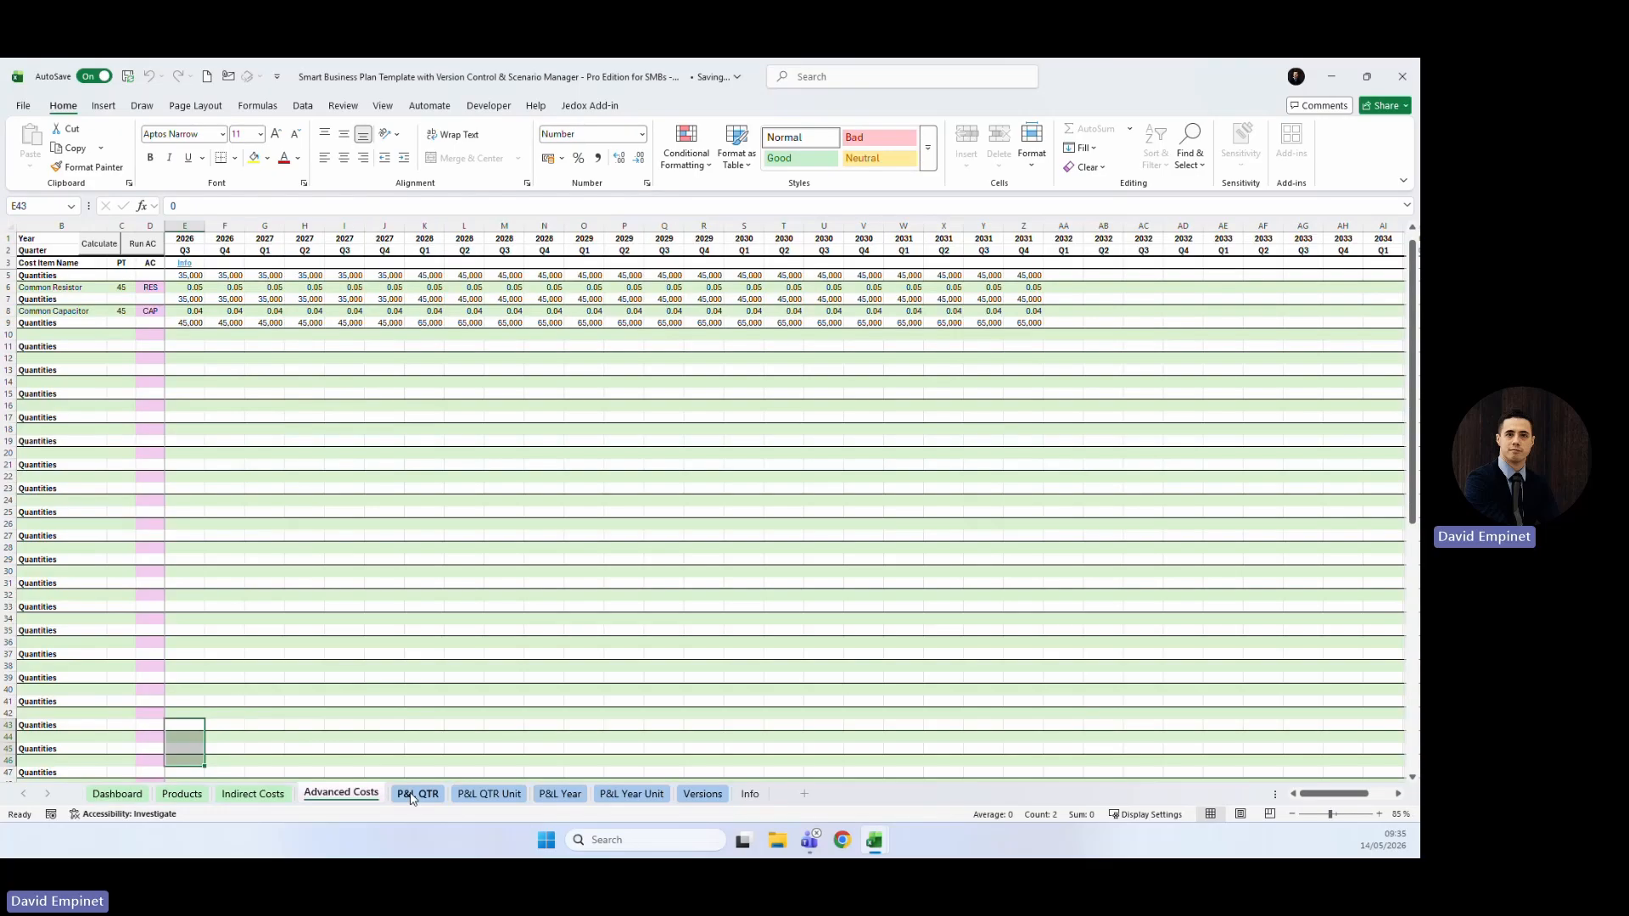
pyautogui.click(412, 795)
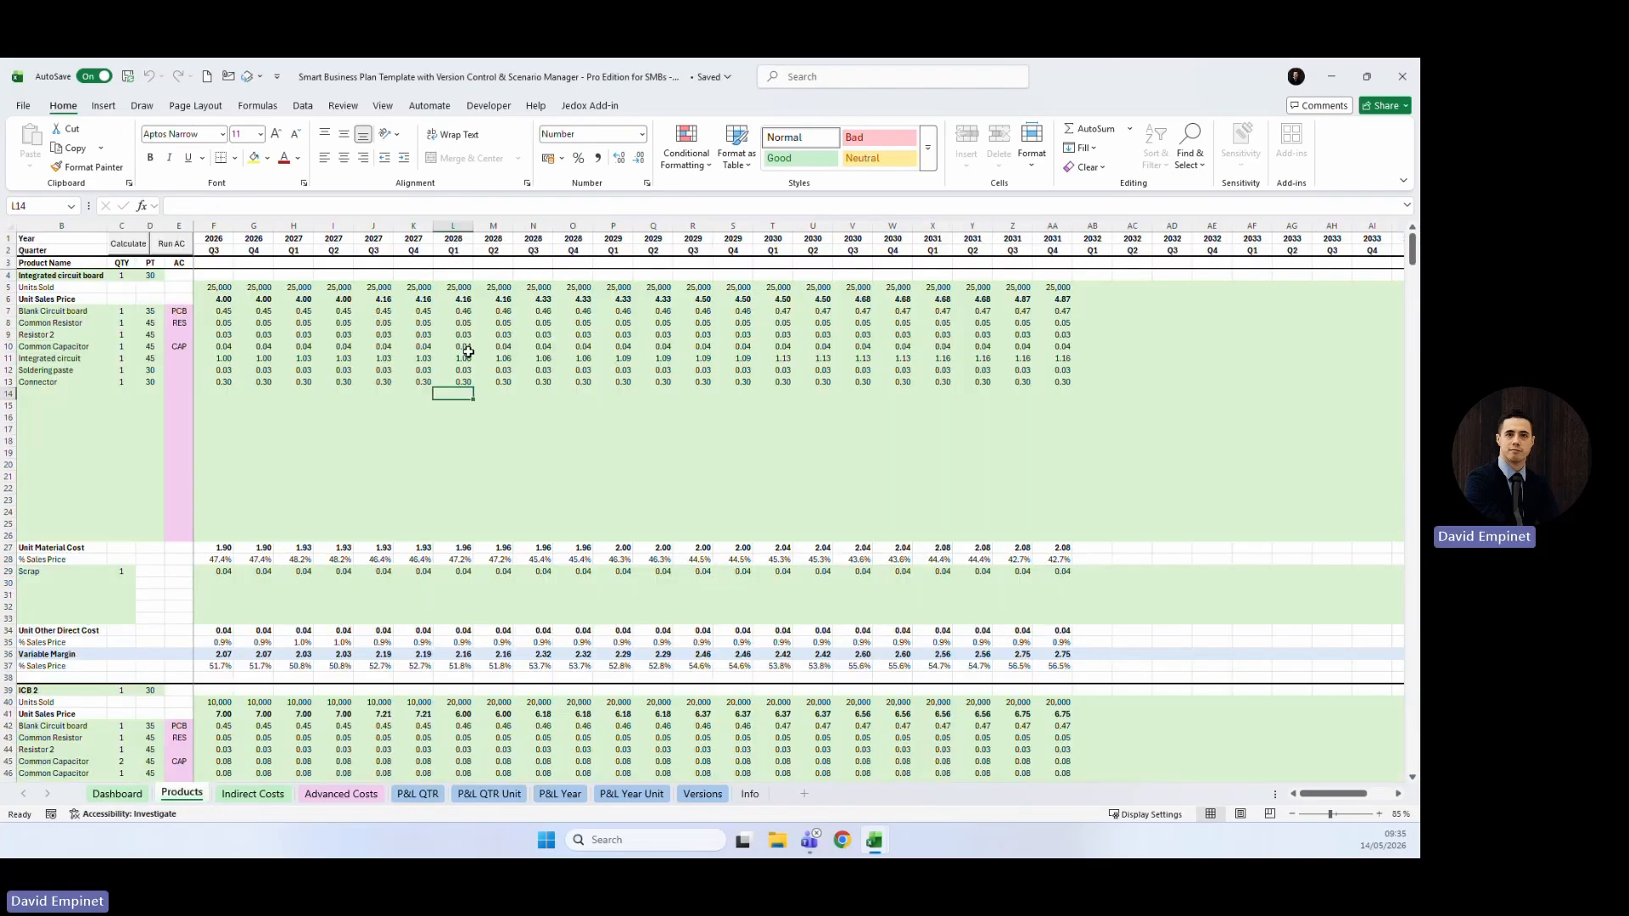
pyautogui.click(181, 793)
pyautogui.click(499, 323)
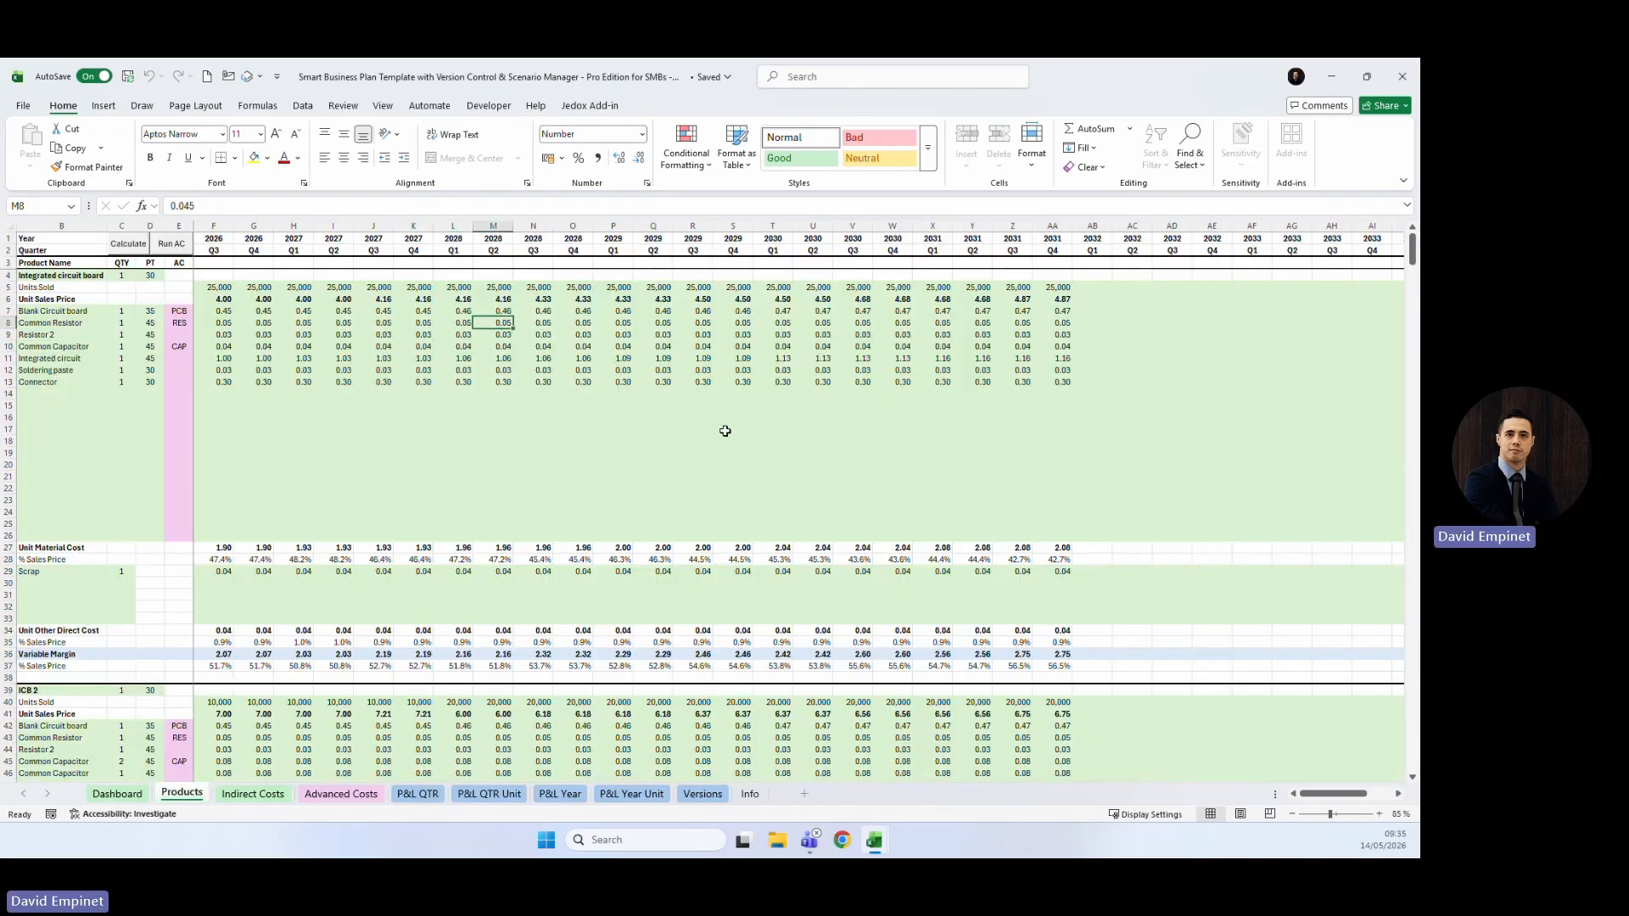
pyautogui.click(118, 793)
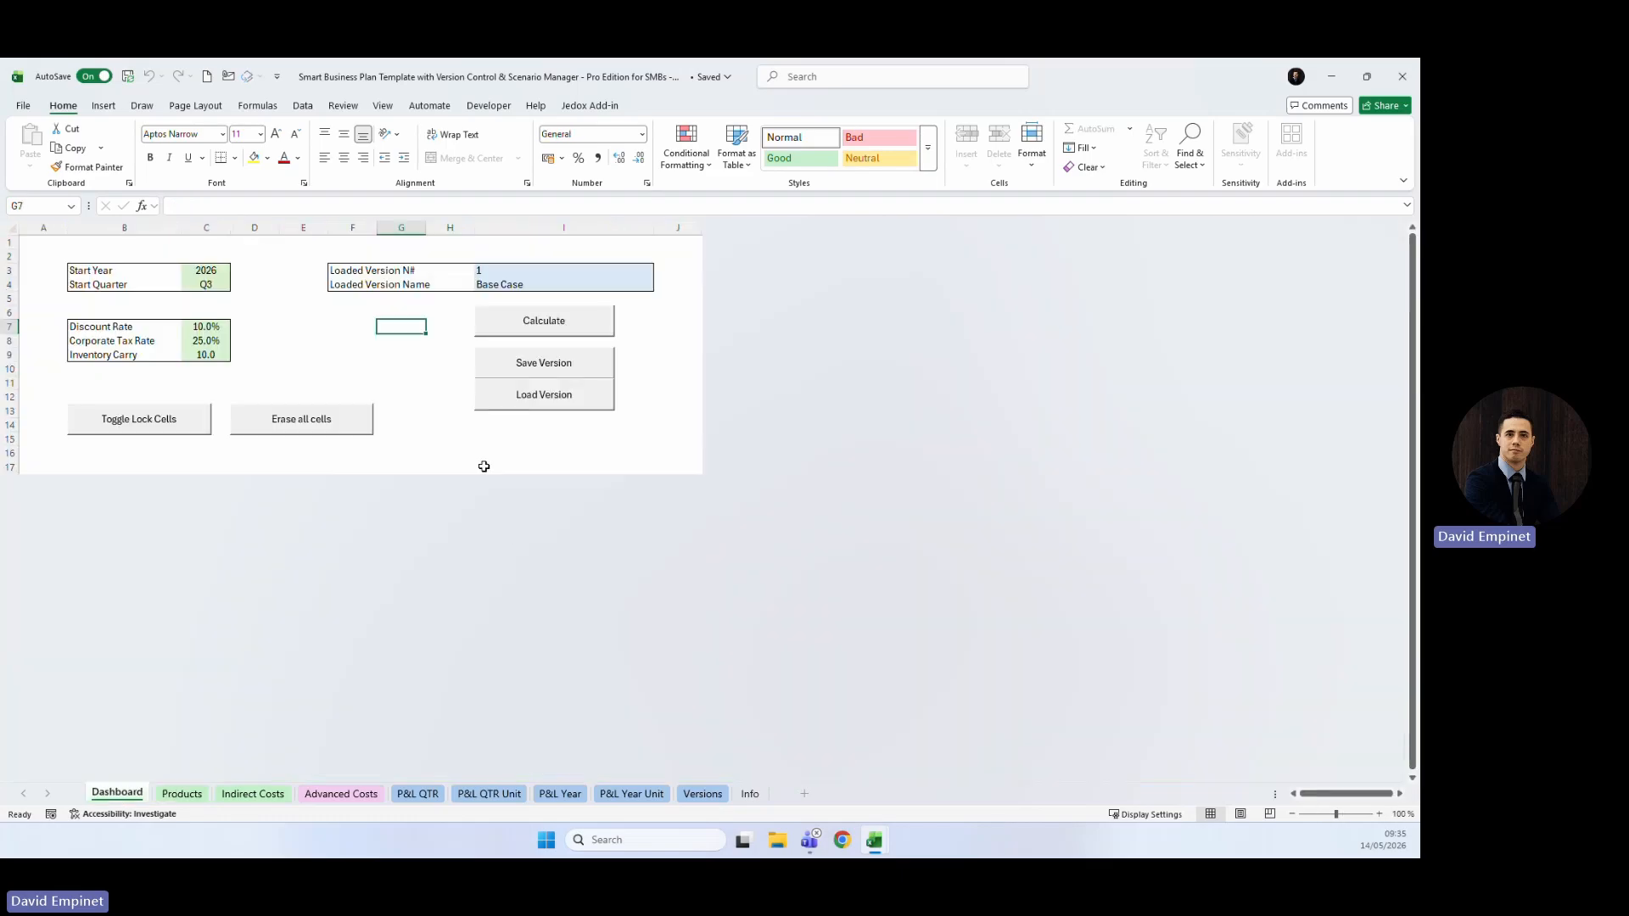
# Set the Integrated circuit board's unit sales price on the Products sheet to 3.5 from 2026 Q3 through 2027 Q2.
pyautogui.click(192, 796)
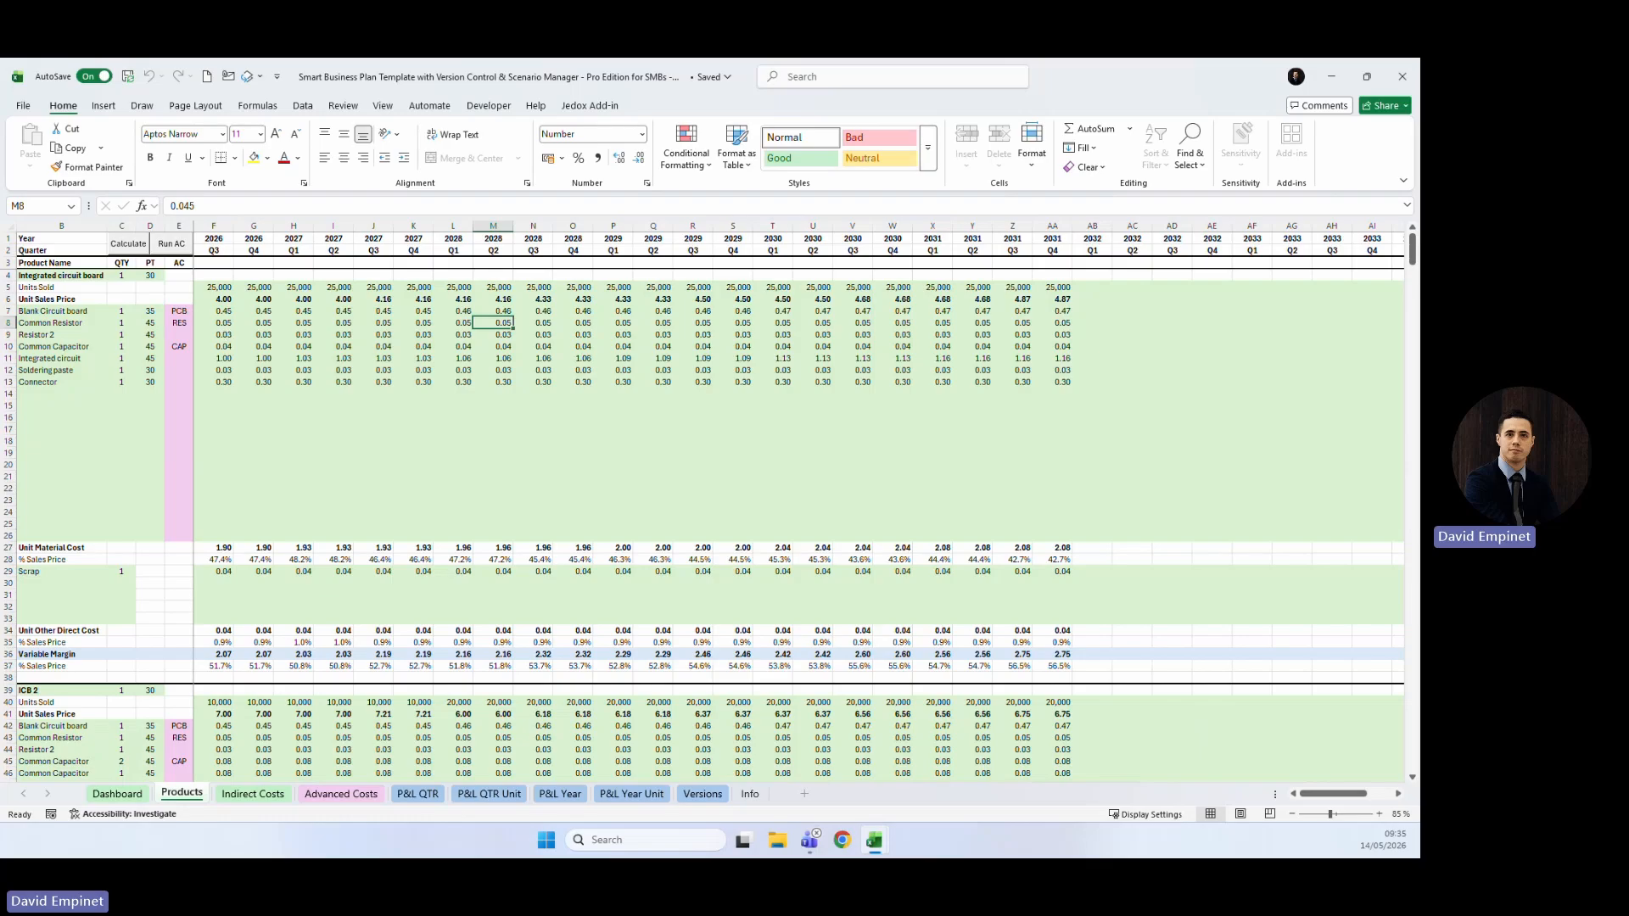
pyautogui.click(216, 302)
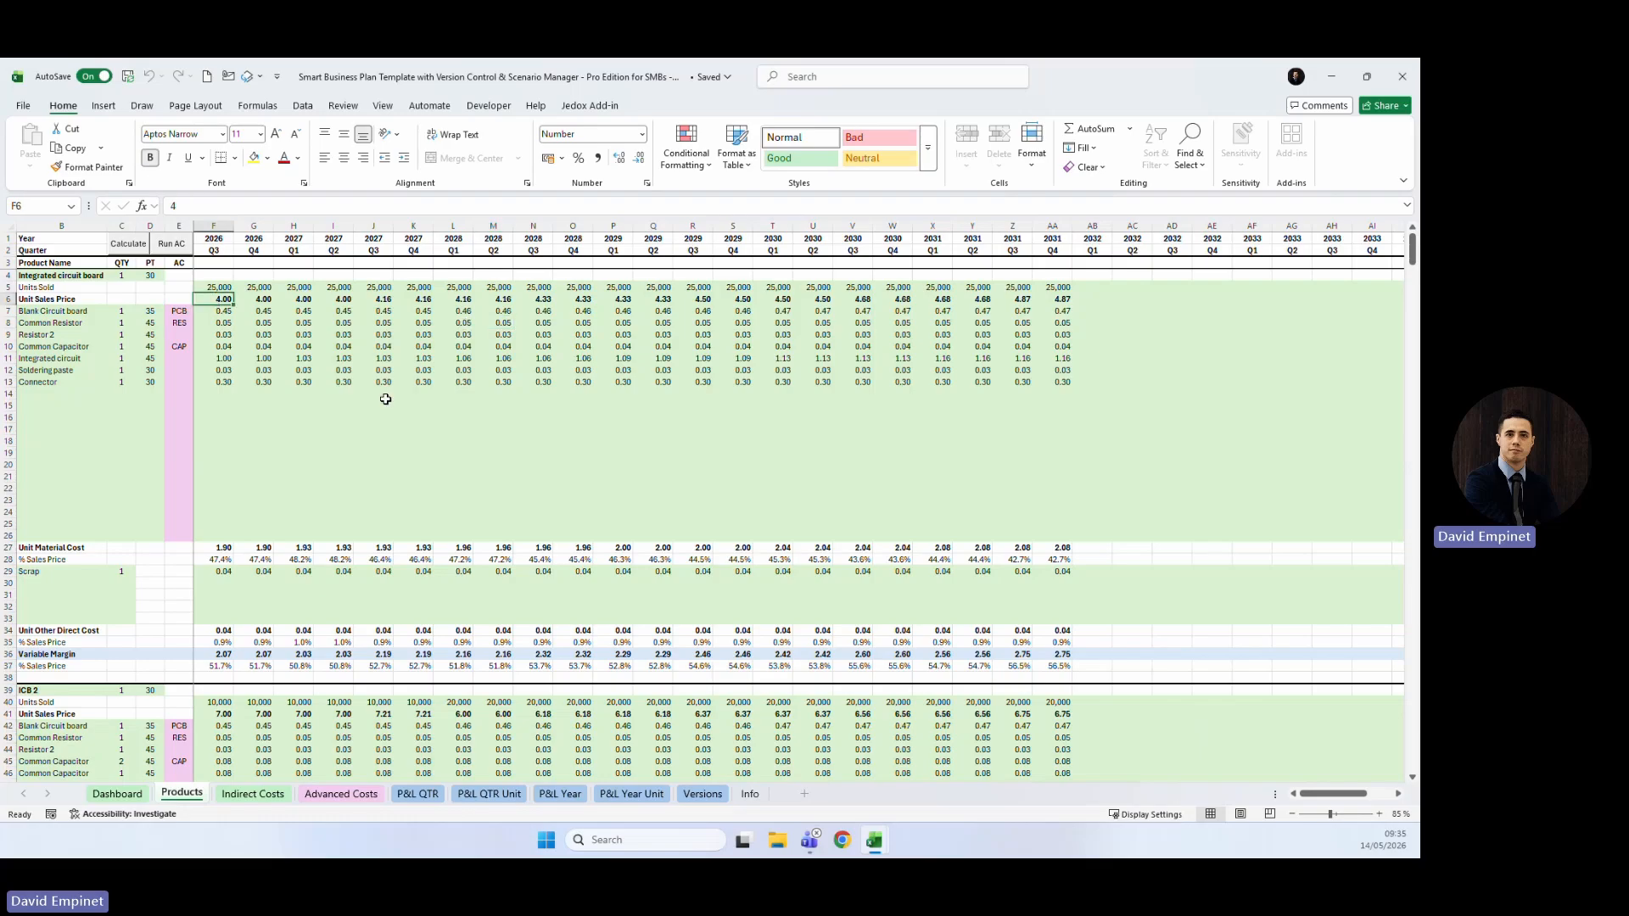
pyautogui.write('3.')
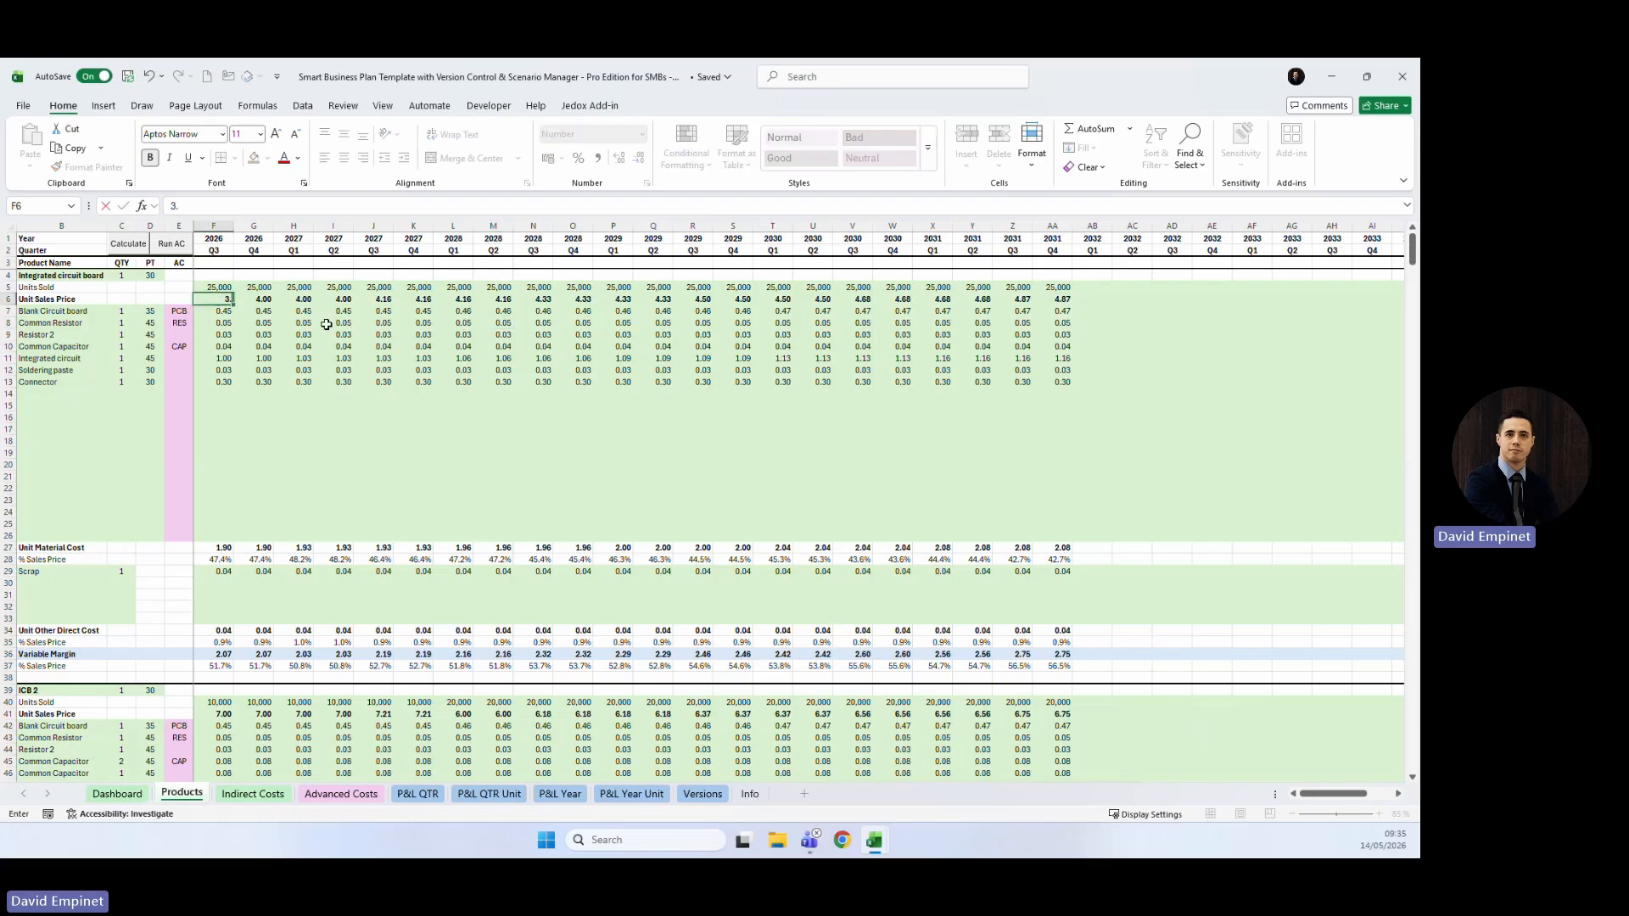
pyautogui.write('5')
pyautogui.hotkey('ctrl', 'Return')
pyautogui.hotkey('ctrl', 'c')
pyautogui.press('Right')
pyautogui.hotkey('shift', 'Right')
pyautogui.hotkey('shift', 'Right')
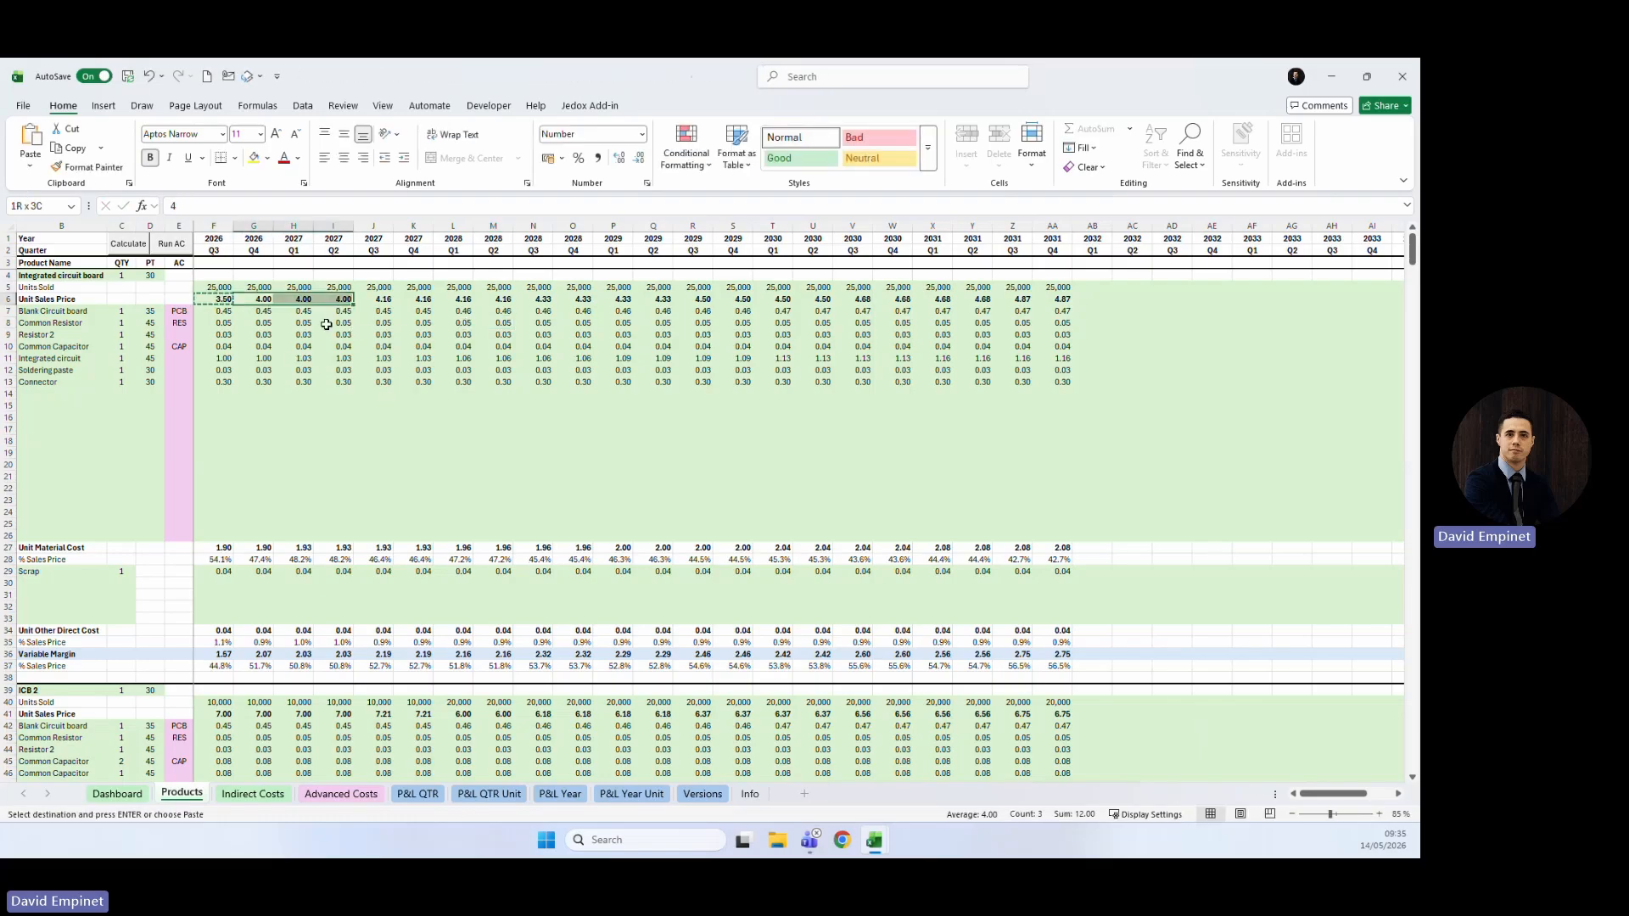
pyautogui.hotkey('ctrl', 'v')
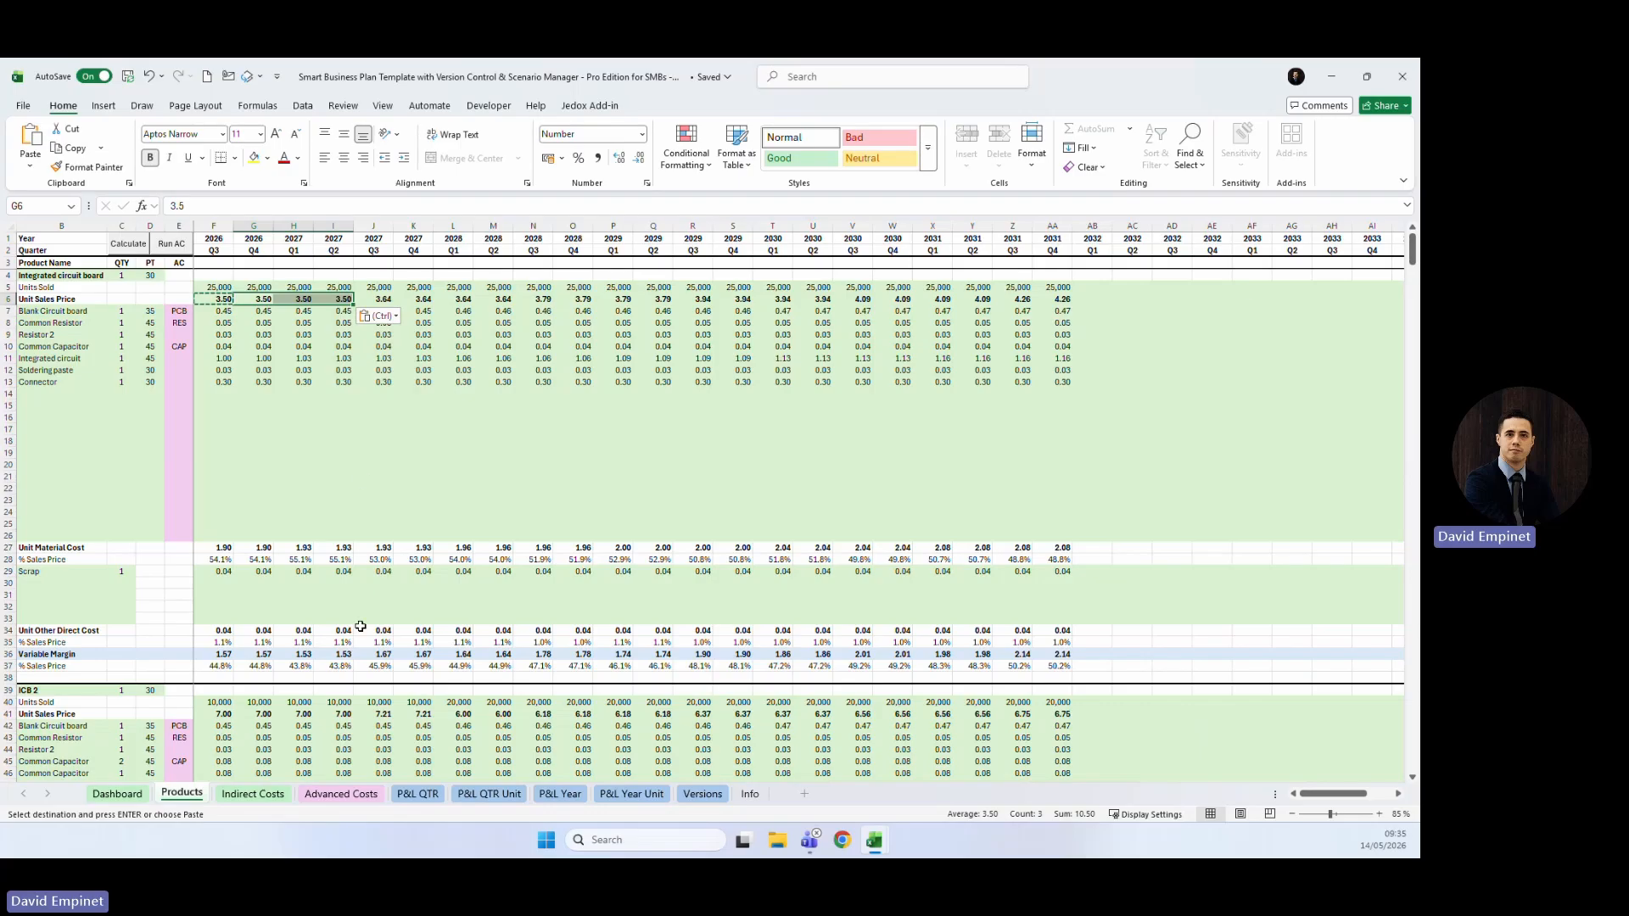
# Set ICB 2's unit sales price to 6 in 2026 Q3.
pyautogui.scroll(-2, 359, 627)
pyautogui.click(222, 643)
pyautogui.write('6')
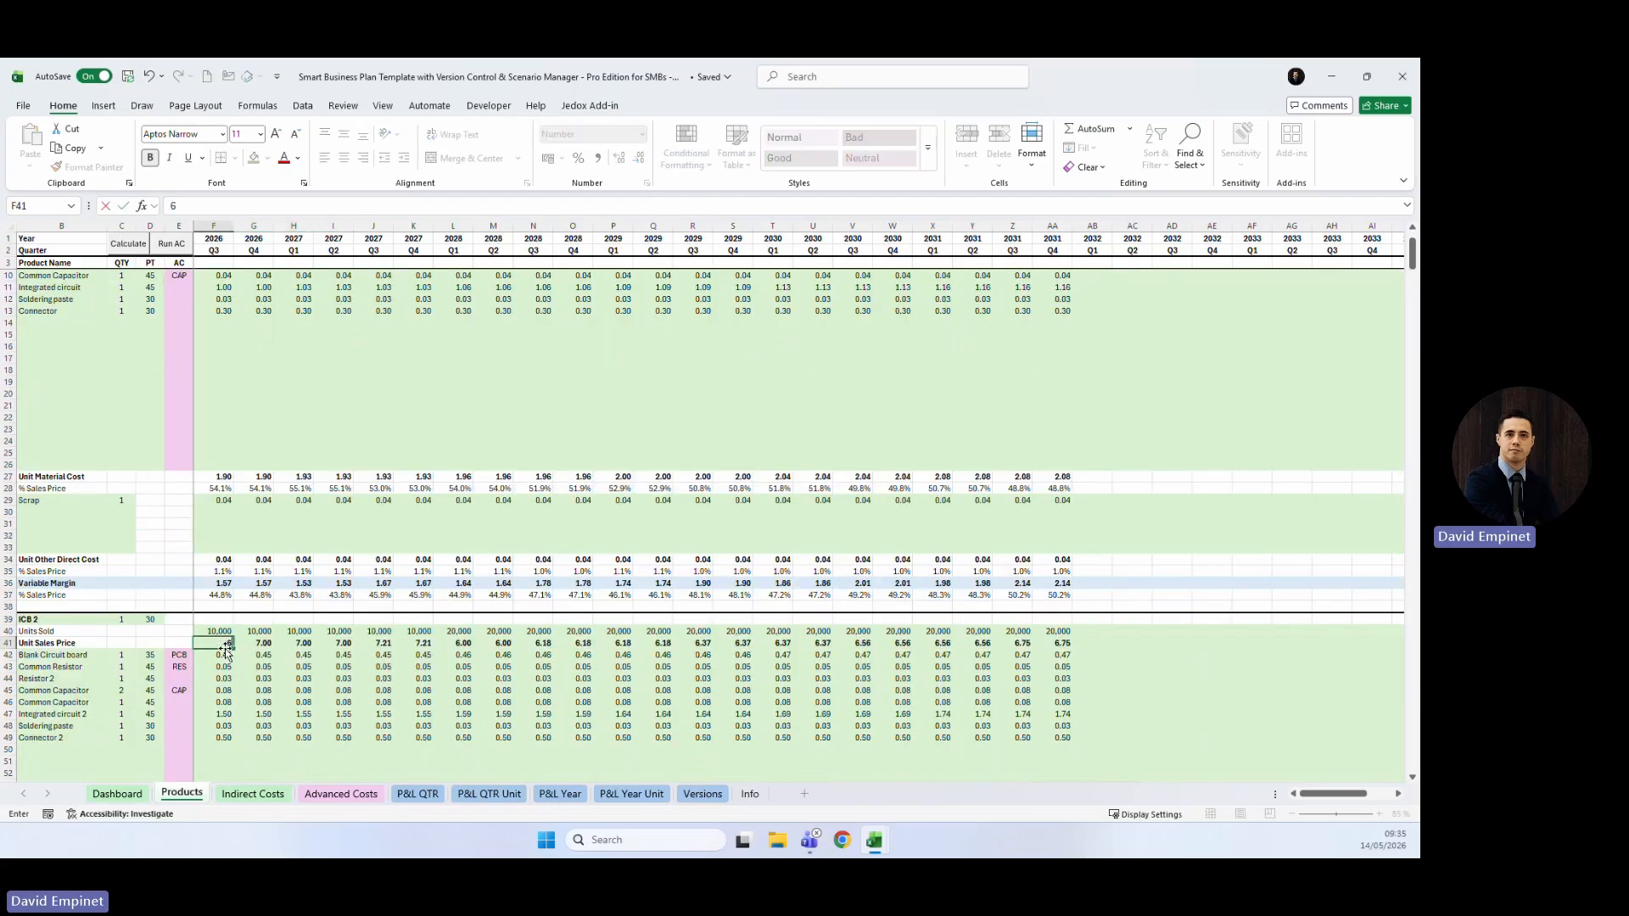
pyautogui.hotkey('ctrl', 'Return')
pyautogui.hotkey('ctrl', 'c')
pyautogui.press('Right')
pyautogui.press('Escape')
# Set the Integrated circuit board's units sold to 35,000 for every quarter from 2026 Q3 through 2031 Q4.
pyautogui.scroll(2, 226, 649)
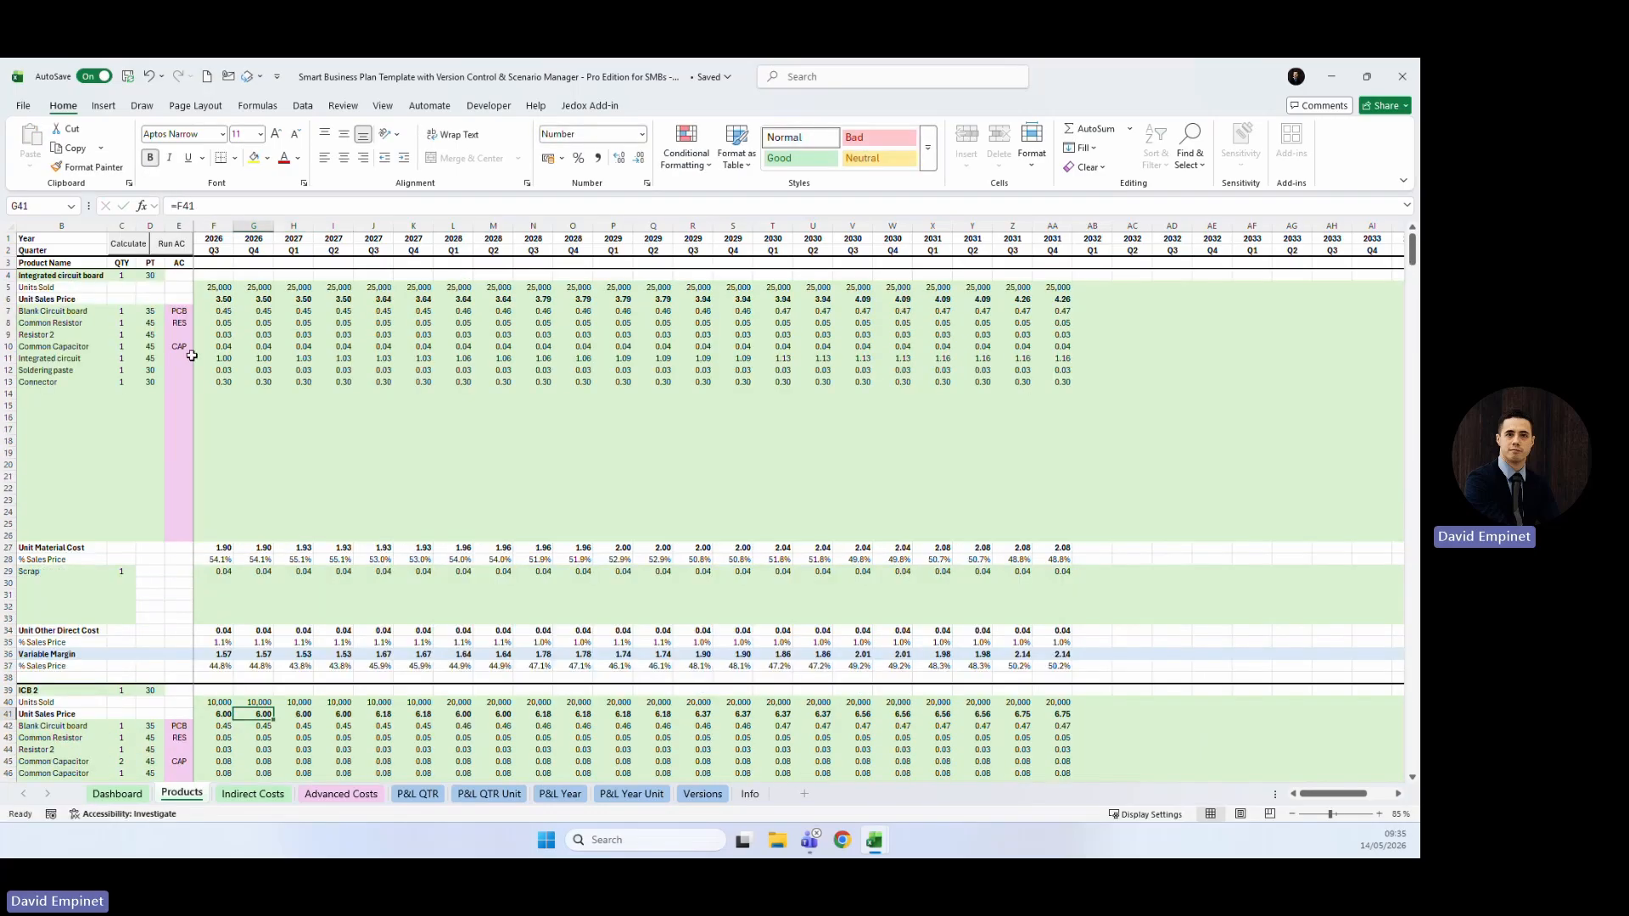
pyautogui.click(215, 290)
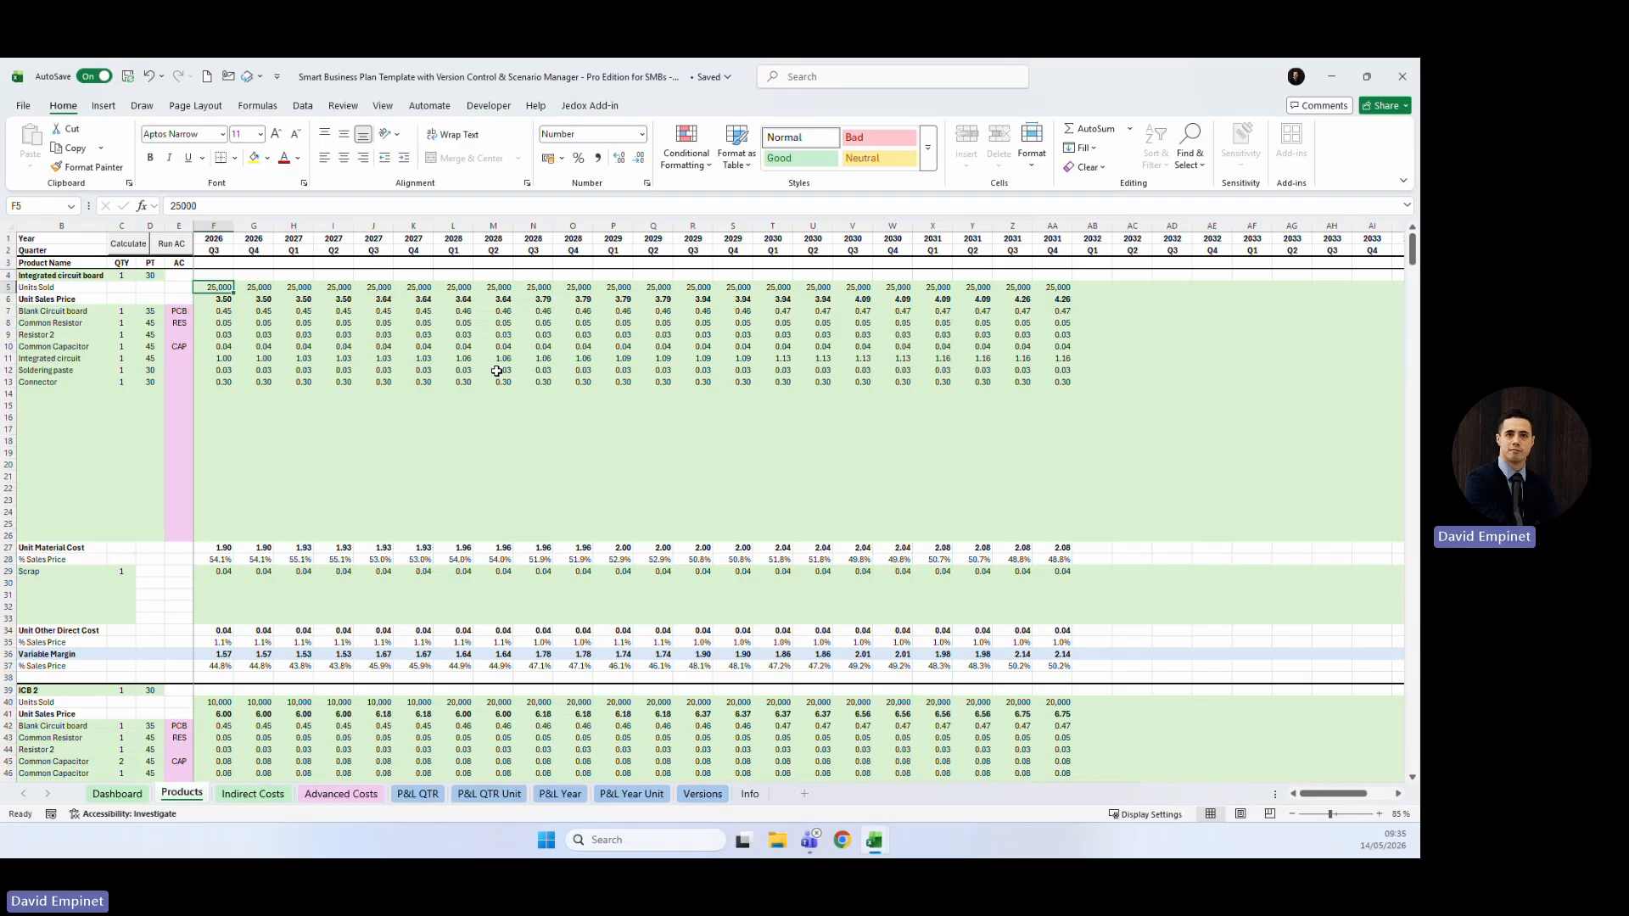
pyautogui.write('3')
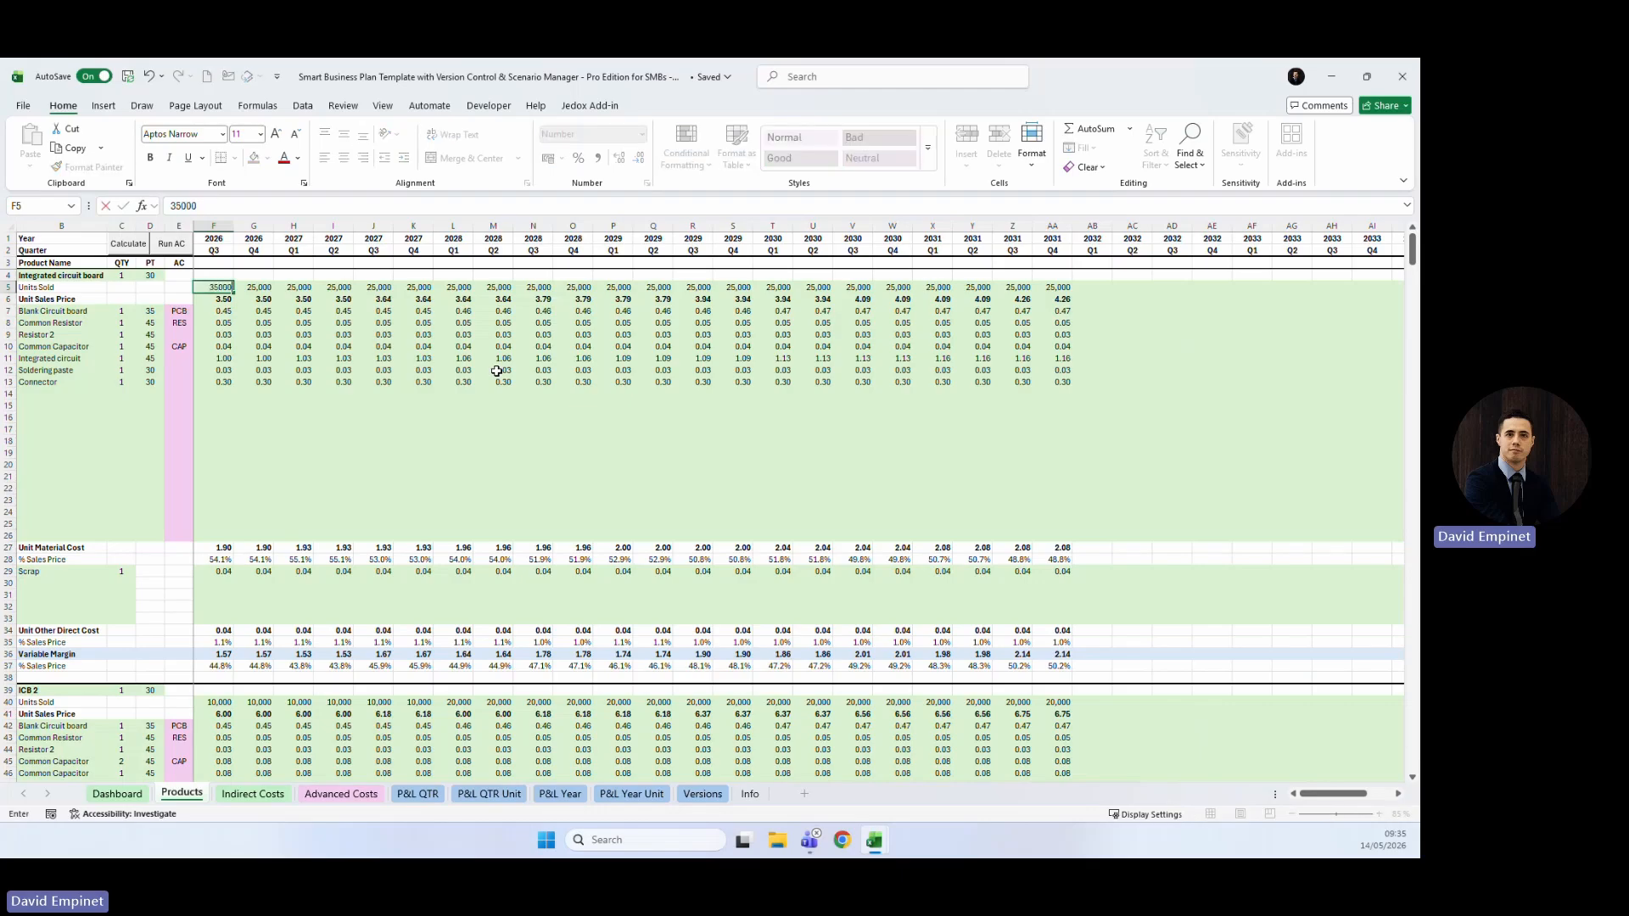
pyautogui.hotkey('ctrl', 'Return')
pyautogui.hotkey('ctrl', 'c')
pyautogui.press('Right')
pyautogui.hotkey('ctrl', 'shift', 'Right')
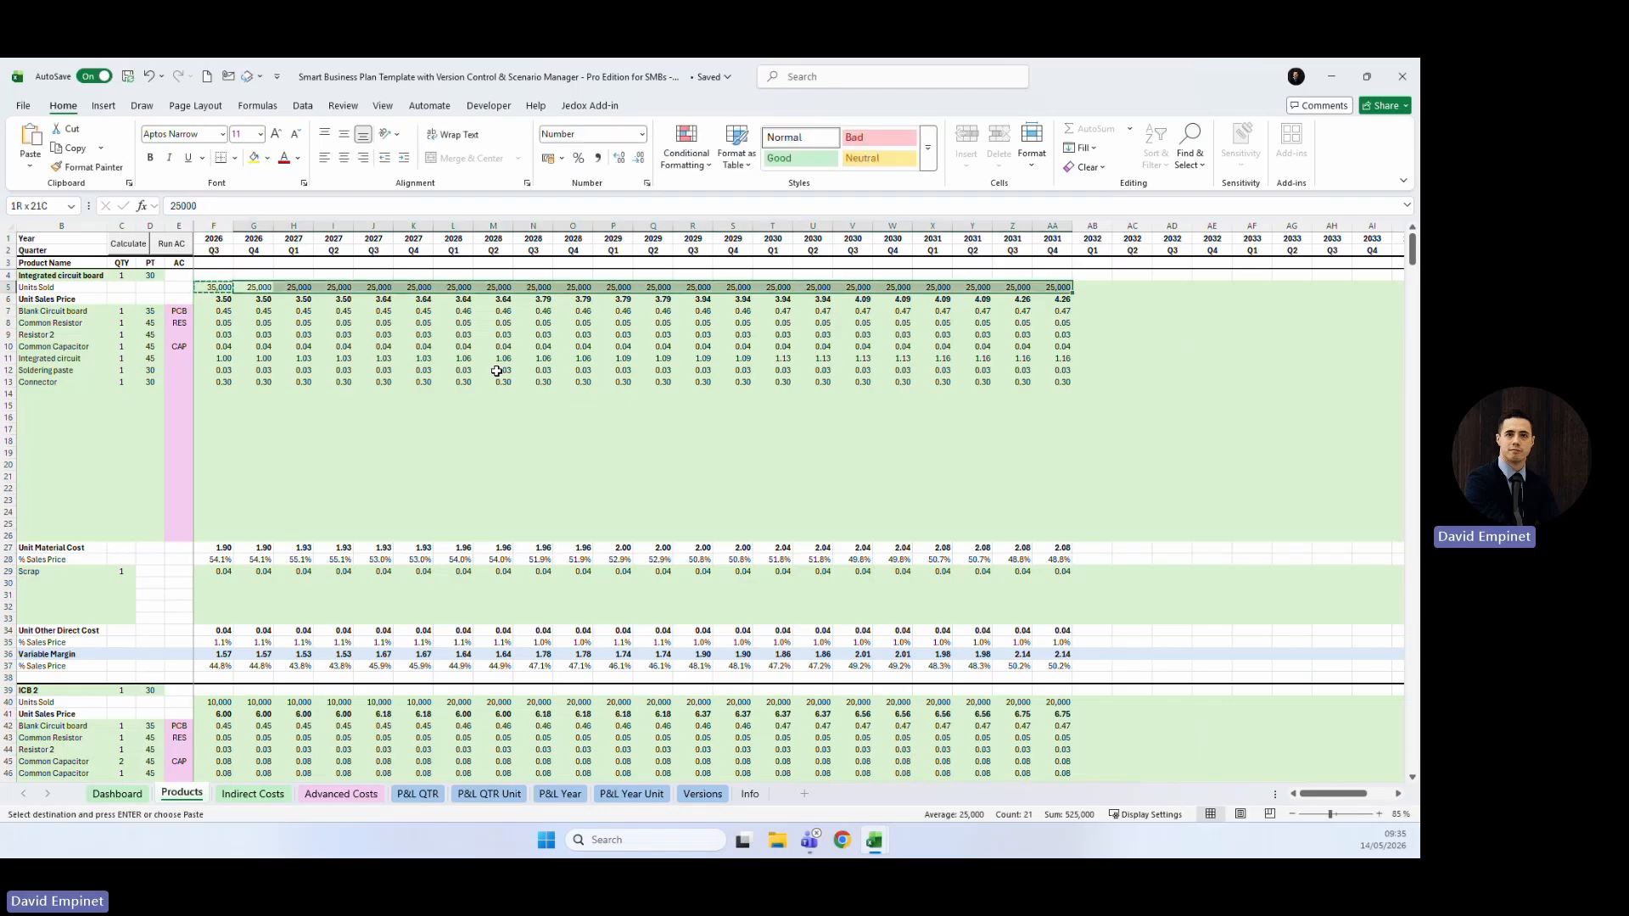
pyautogui.hotkey('ctrl', 'v')
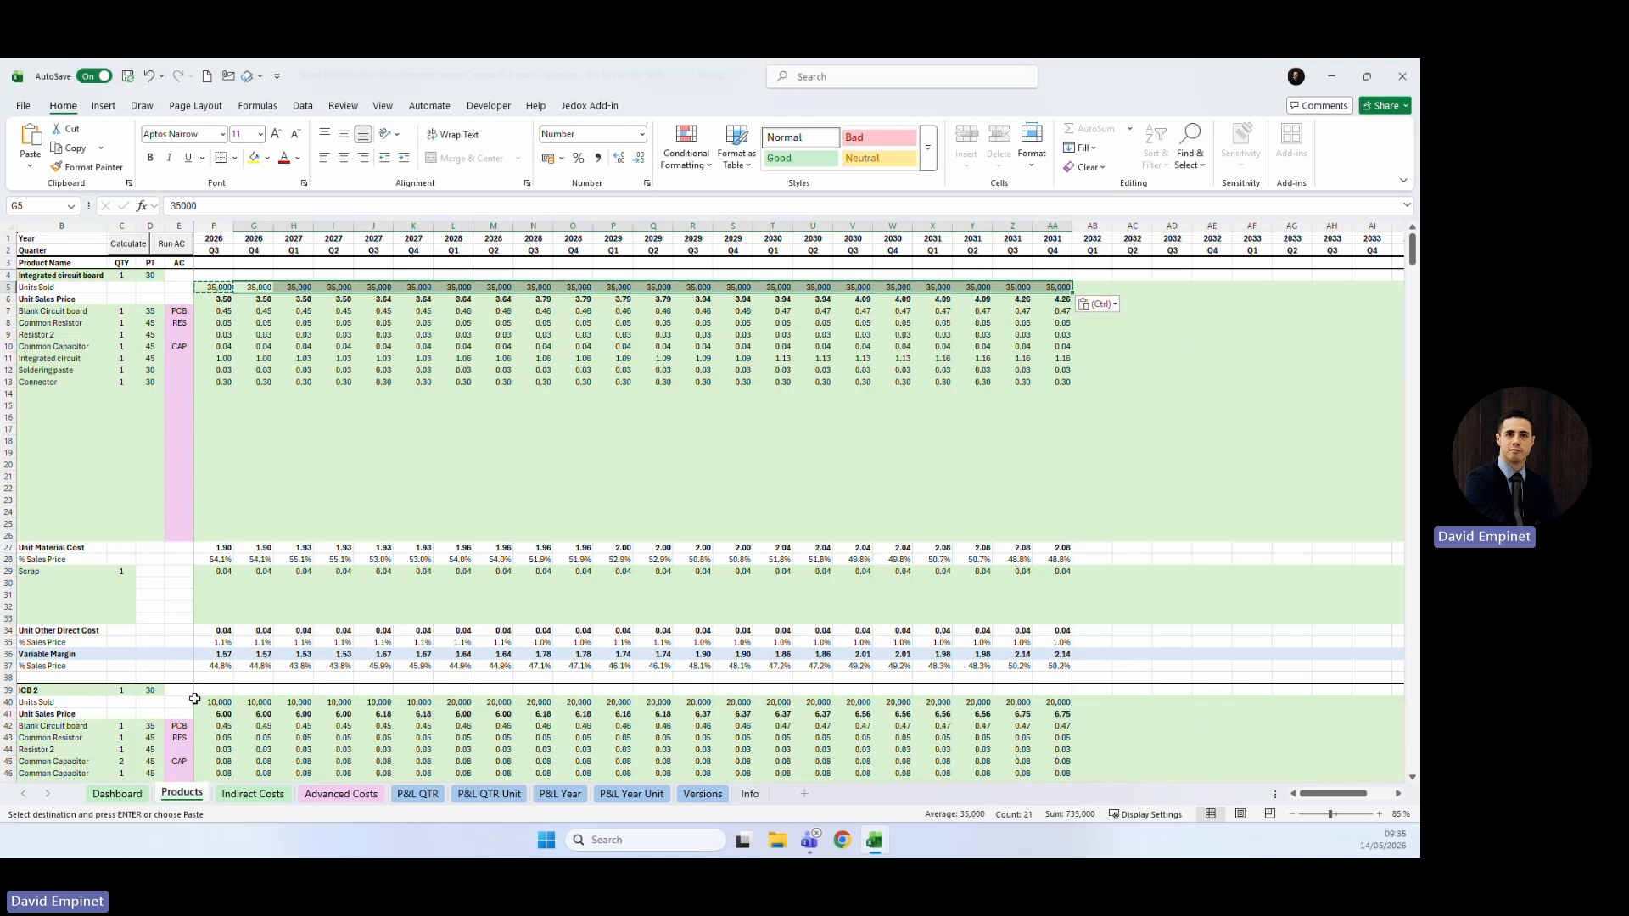
# Set ICB 2's units sold to 6,000 in 2026 Q3 and 8,000 in 2026 Q4.
pyautogui.click(200, 702)
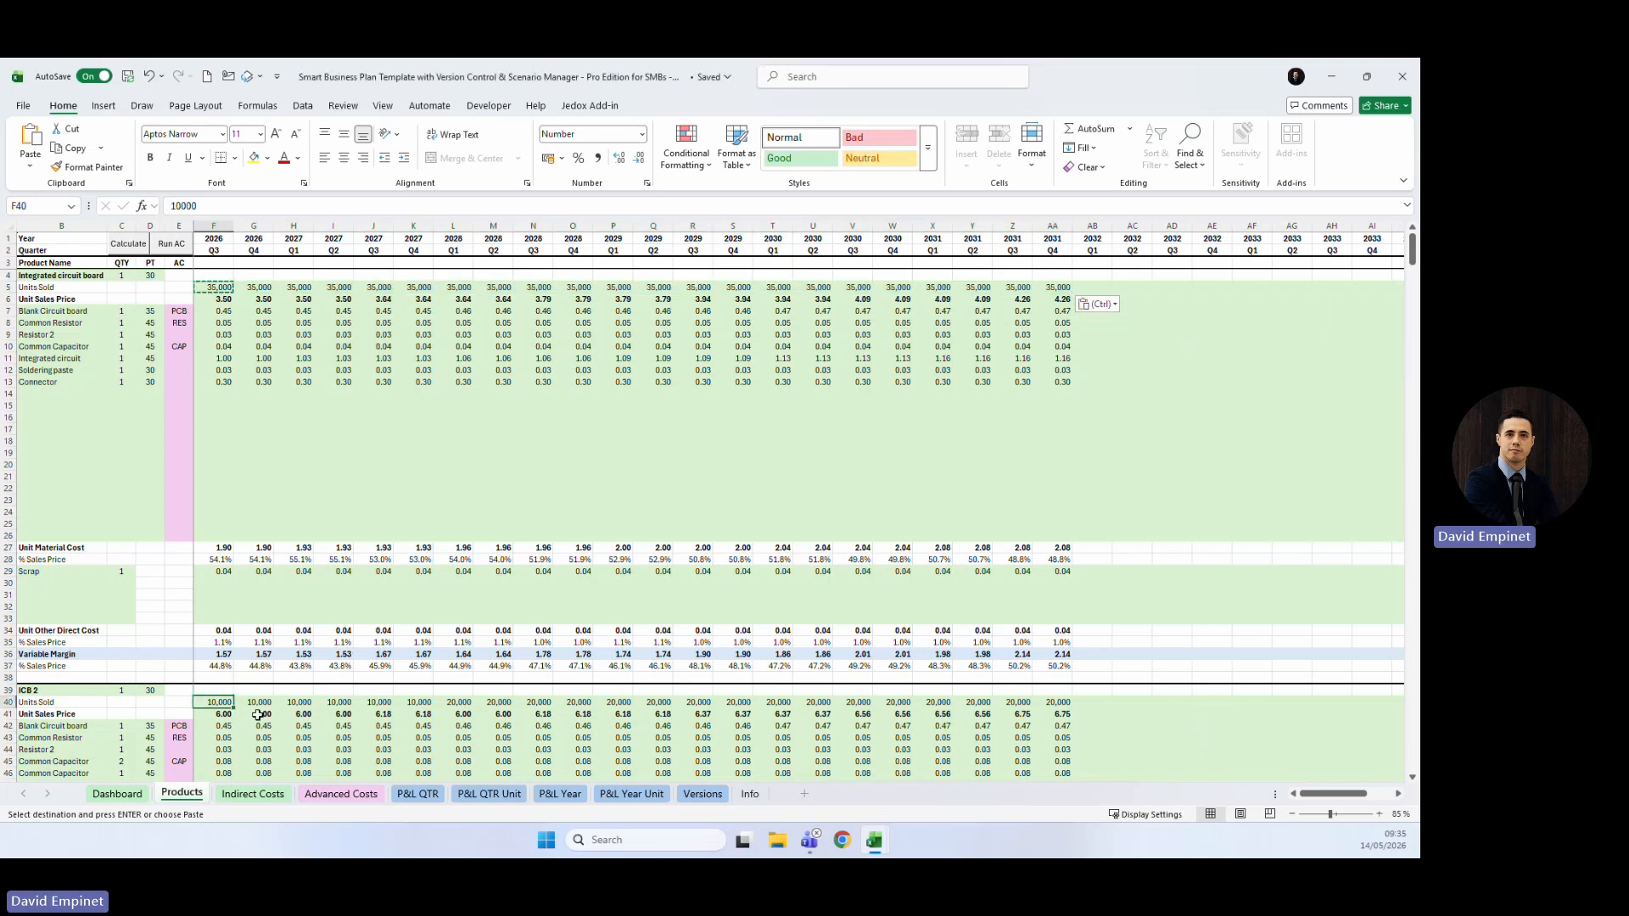
pyautogui.write('6')
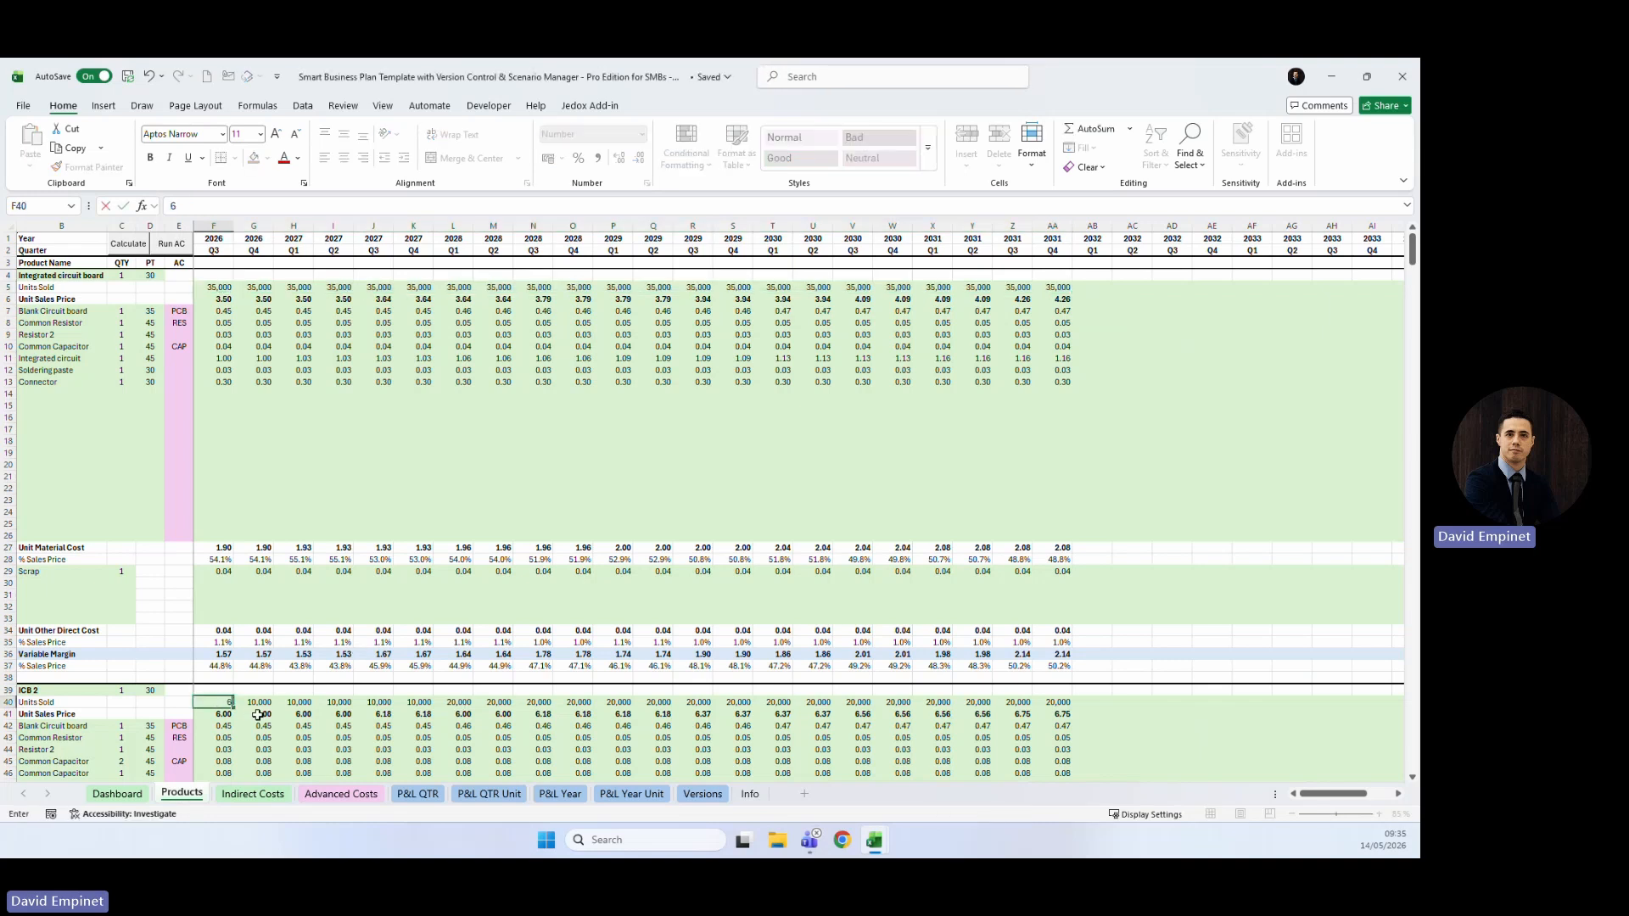
pyautogui.write(',000')
pyautogui.press('Tab')
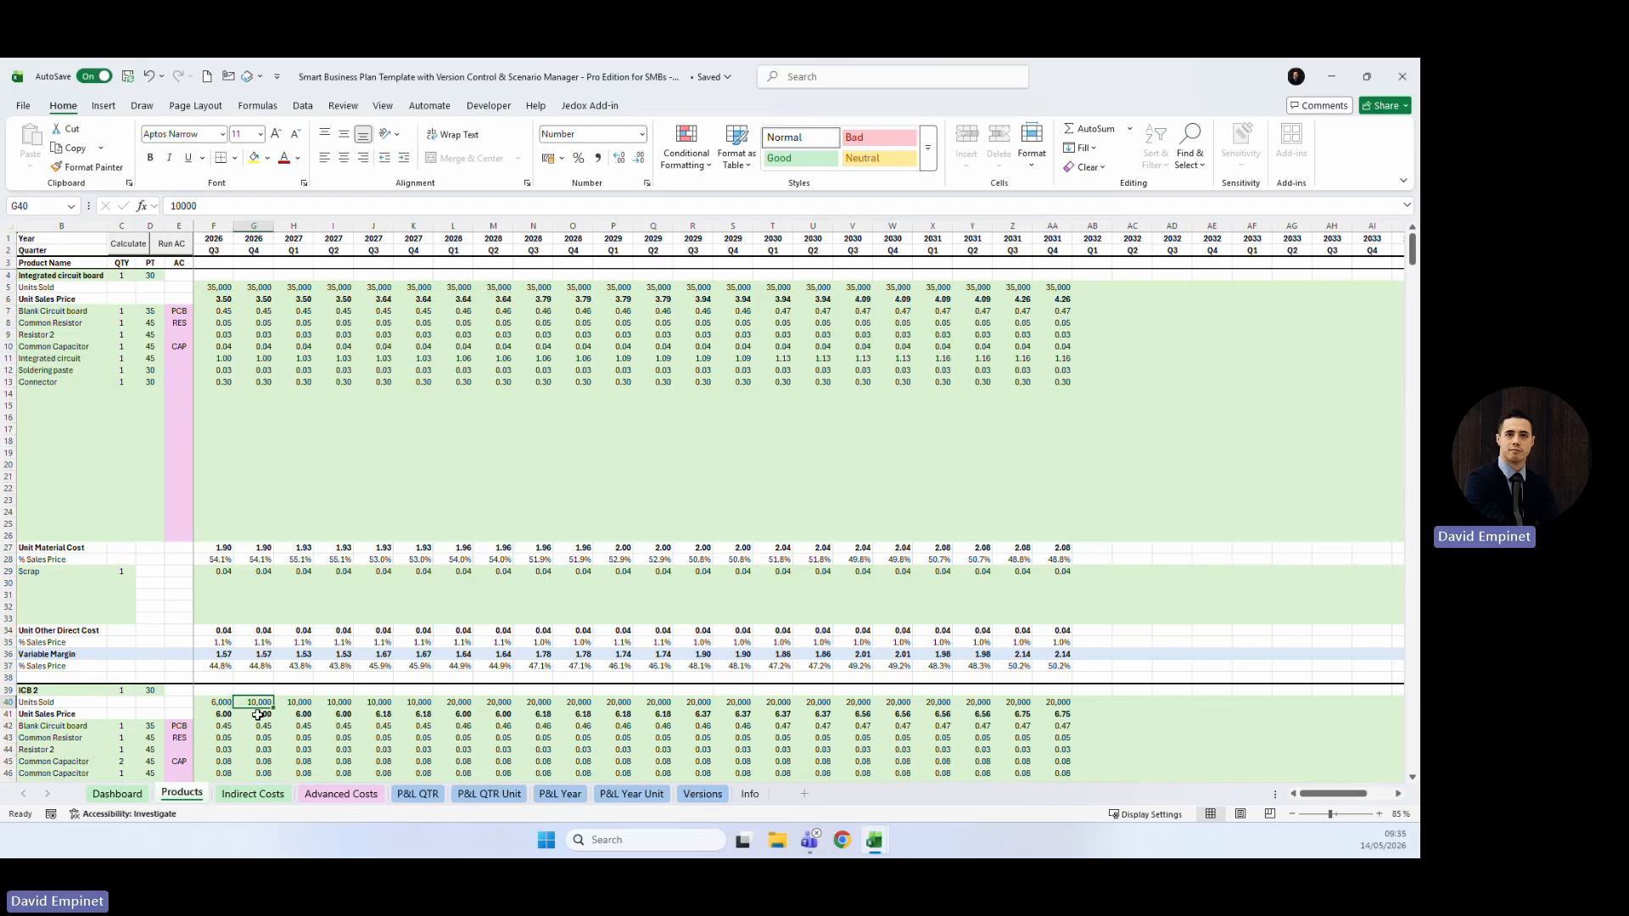
pyautogui.write('8')
pyautogui.press('Right')
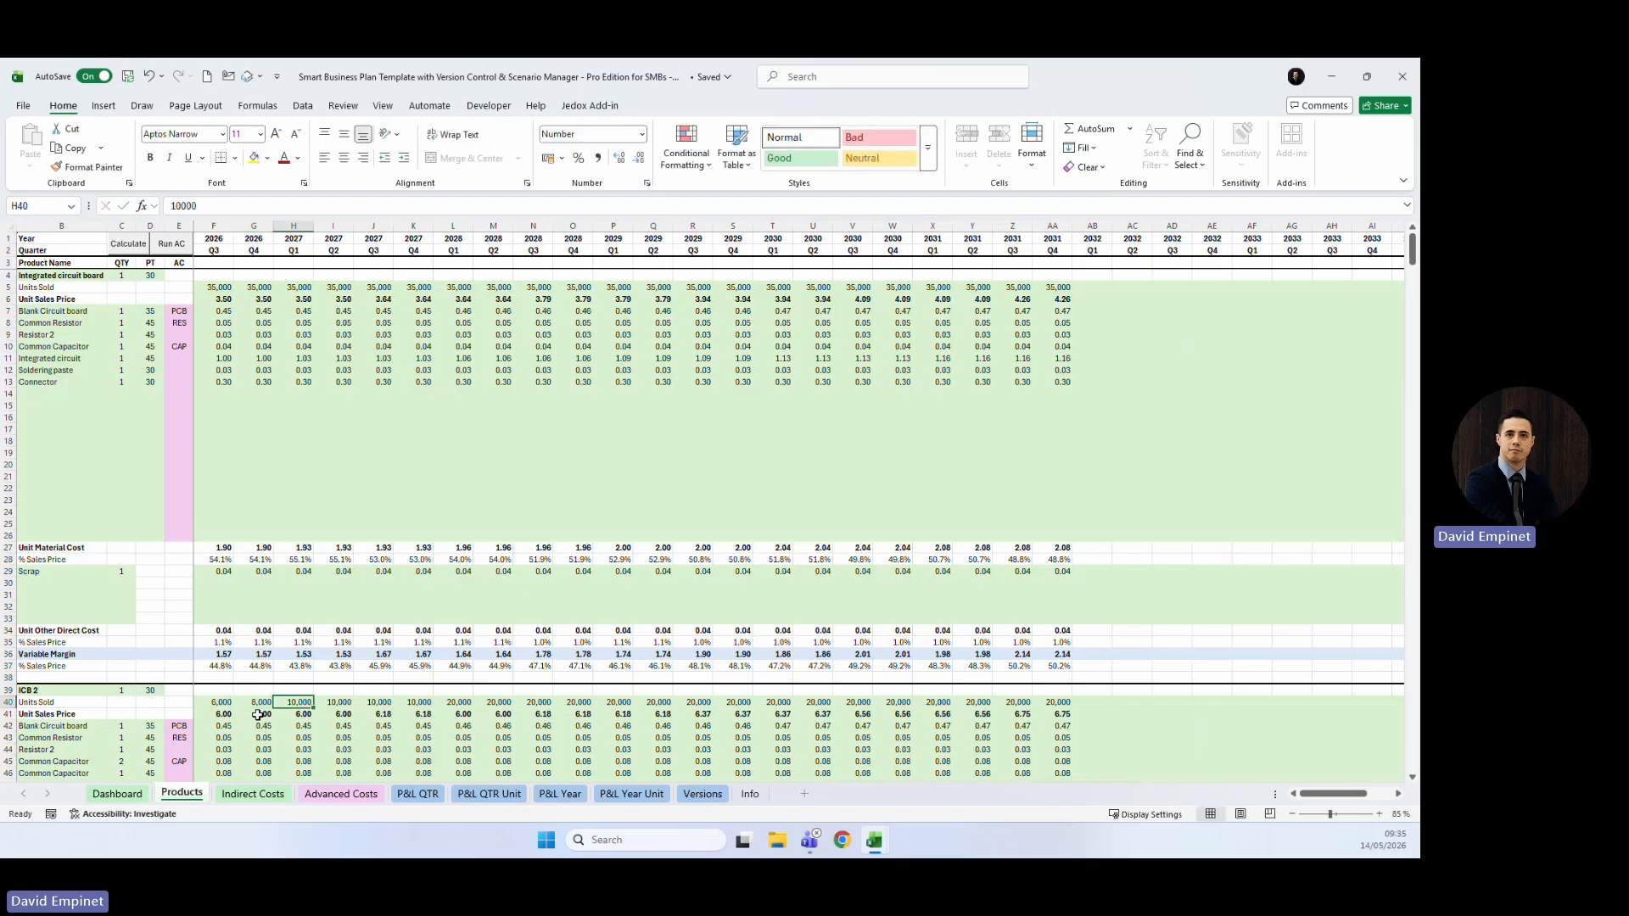
# Copy ICB 2's 8,000 units sold from 2026 Q4 into each quarter from 2027 Q1 through 2027 Q4.
pyautogui.press('Left')
pyautogui.hotkey('ctrl', 'c')
pyautogui.press('Right')
pyautogui.hotkey('ctrl', 'v')
pyautogui.press('Right')
pyautogui.hotkey('ctrl', 'v')
pyautogui.press('Right')
pyautogui.hotkey('ctrl', 'v')
pyautogui.press('Right')
pyautogui.hotkey('ctrl', 'v')
# Set ICB 2's units sold to 15,000 for every quarter from 2028 Q1 through 2031 Q4.
pyautogui.press('Right')
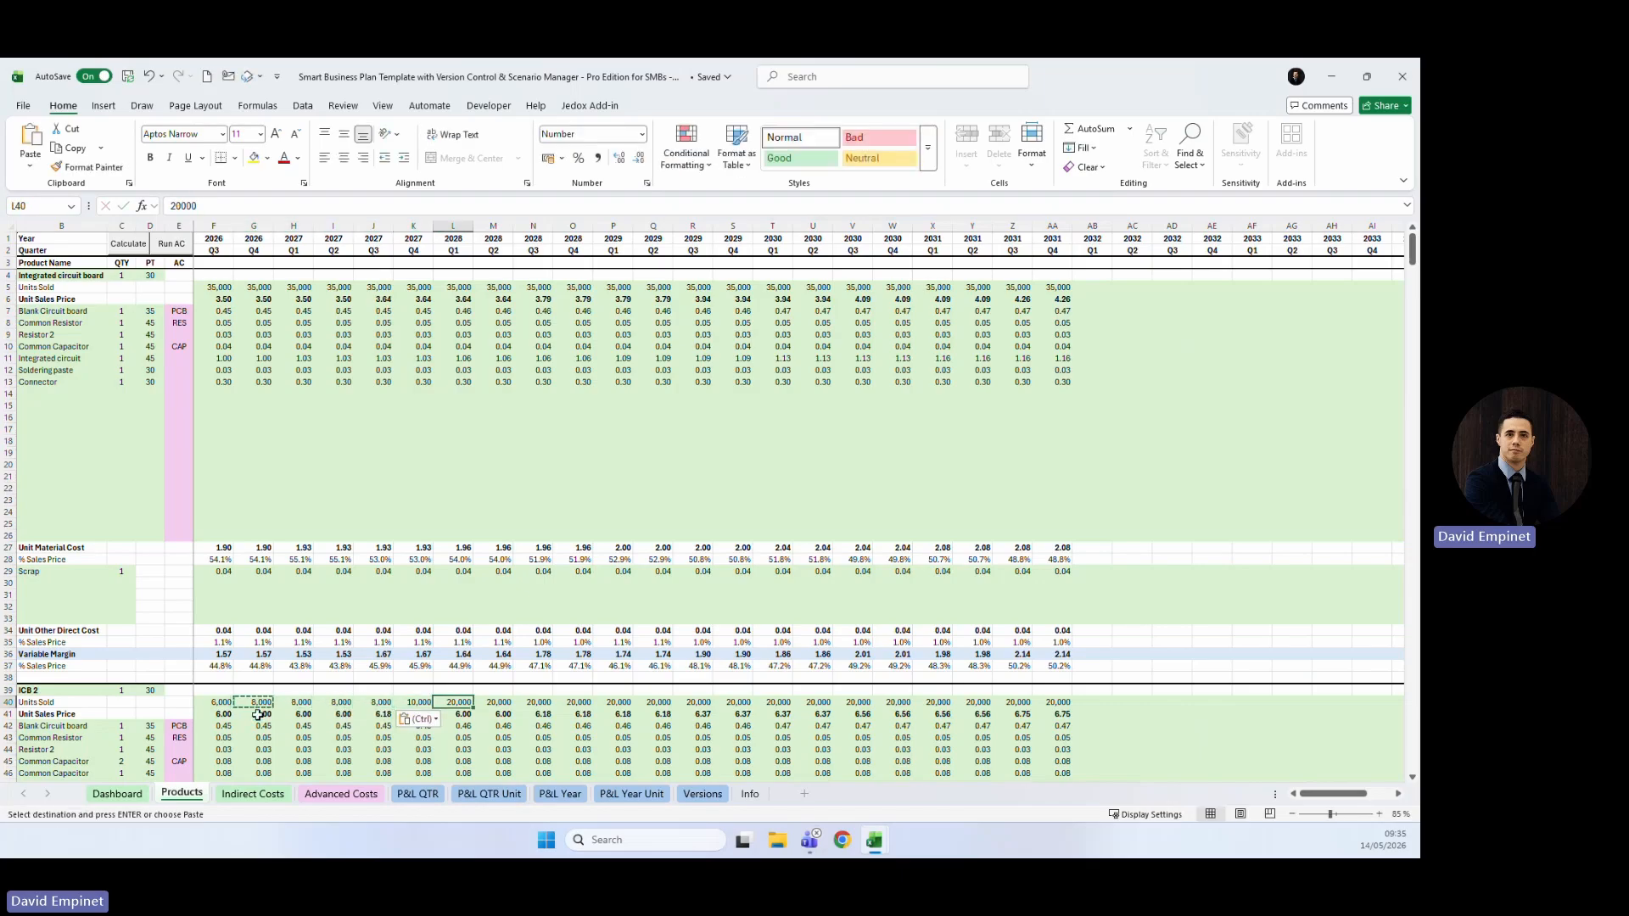
pyautogui.write('15,0')
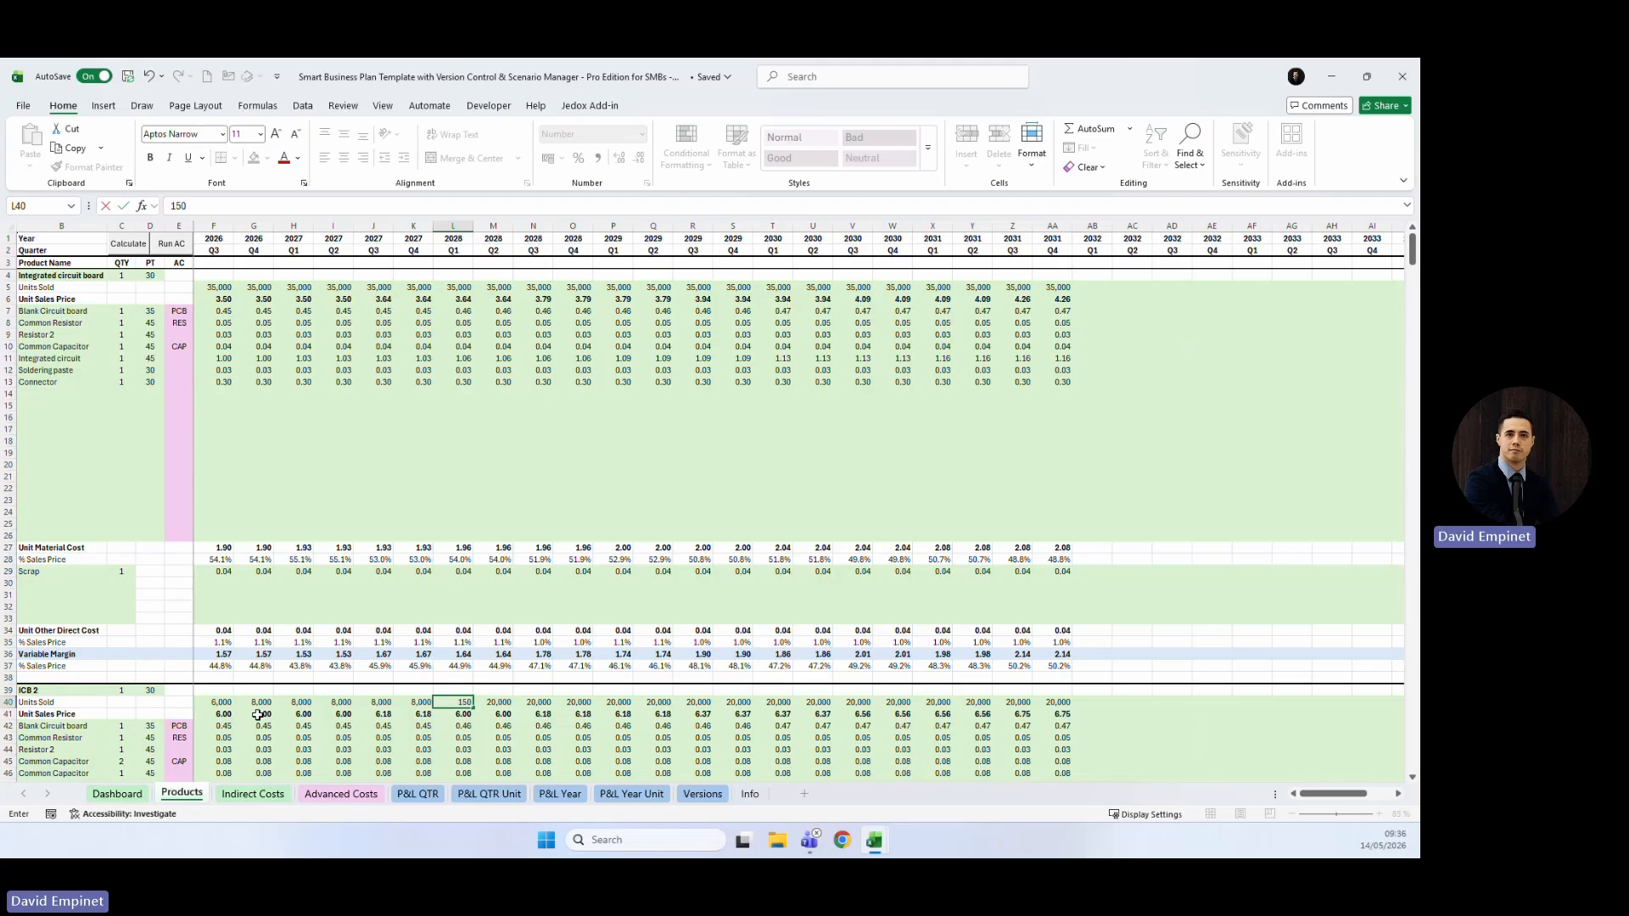
pyautogui.write('00')
pyautogui.press('Right')
pyautogui.press('Left')
pyautogui.hotkey('ctrl', 'c')
pyautogui.press('Right')
pyautogui.hotkey('shift', 'Right')
pyautogui.hotkey('shift', 'Right')
pyautogui.hotkey('shift', 'Right')
pyautogui.hotkey('shift', 'Right')
pyautogui.hotkey('shift', 'Right')
pyautogui.hotkey('shift', 'Right')
pyautogui.hotkey('shift', 'Right')
pyautogui.hotkey('shift', 'Right')
pyautogui.hotkey('shift', 'Right')
pyautogui.hotkey('shift', 'Right')
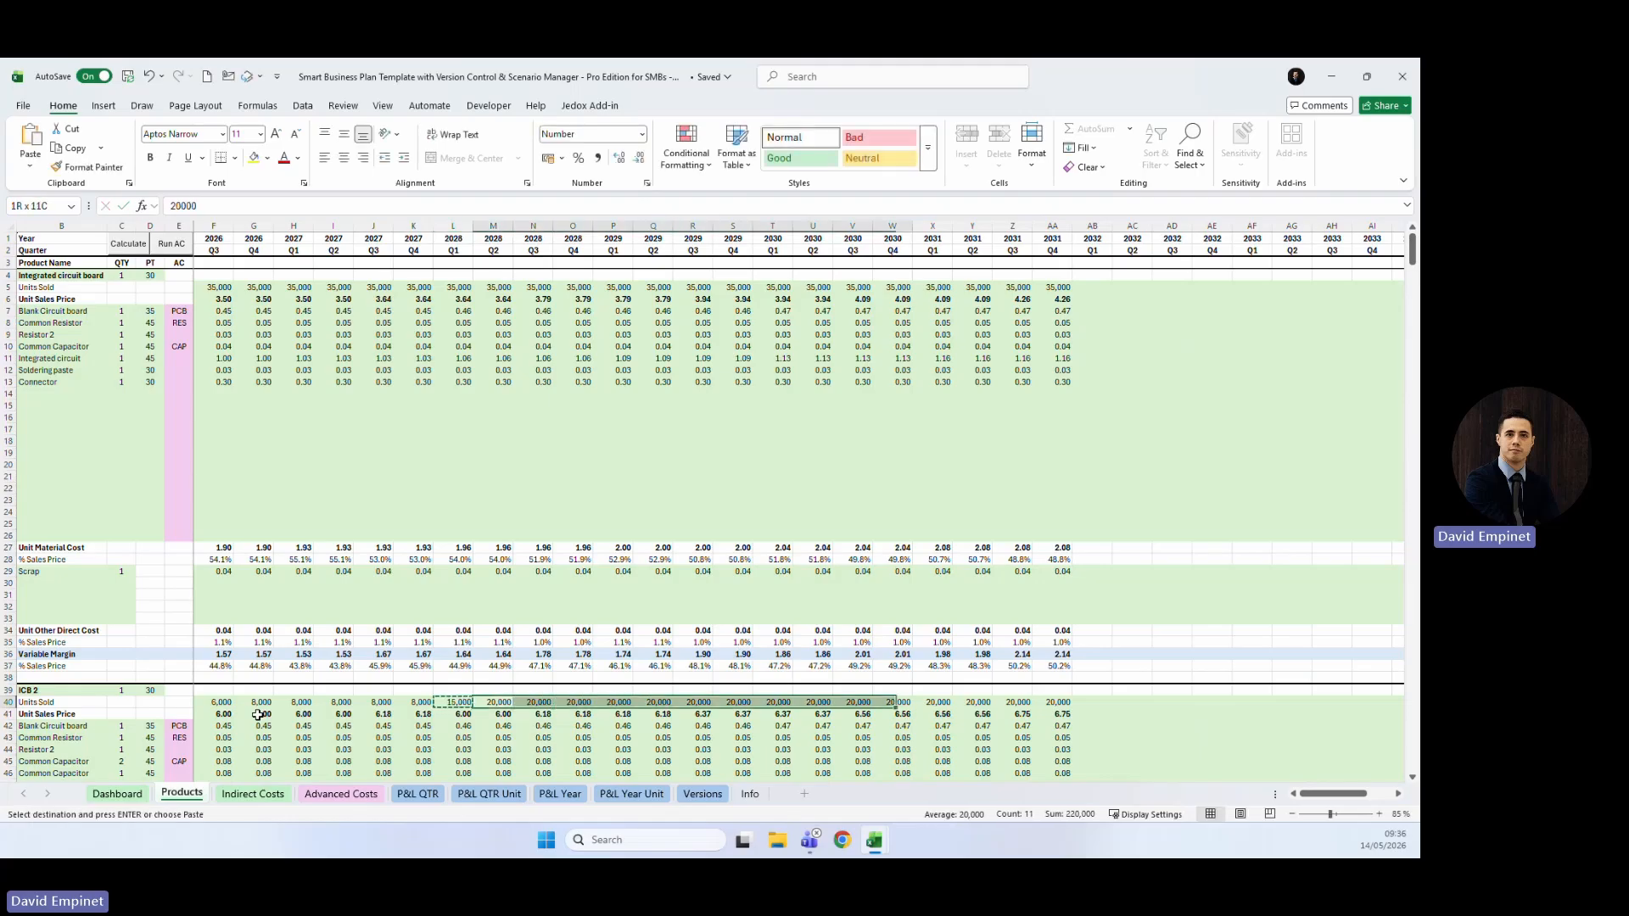
pyautogui.hotkey('shift', 'Right')
pyautogui.hotkey('shift', 'Right')
pyautogui.hotkey('shift', 'Right')
pyautogui.hotkey('shift', 'Right')
pyautogui.hotkey('ctrl', 'v')
pyautogui.click(275, 477)
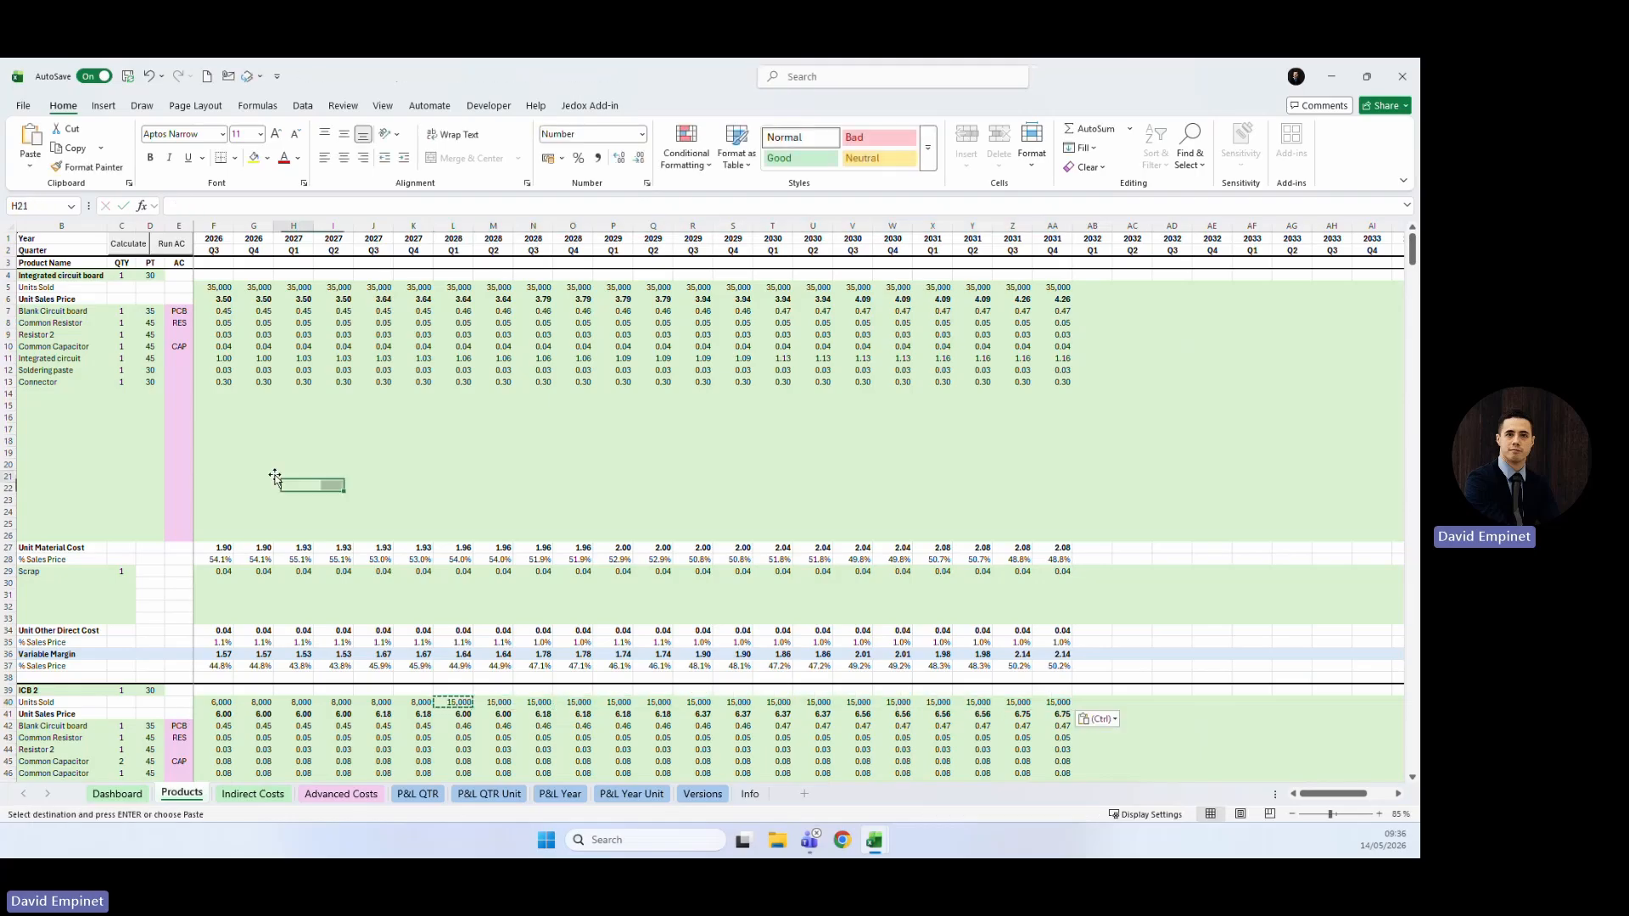
# Recalculate the plan with the lower prices and display the quarterly P&L.
pyautogui.click(128, 244)
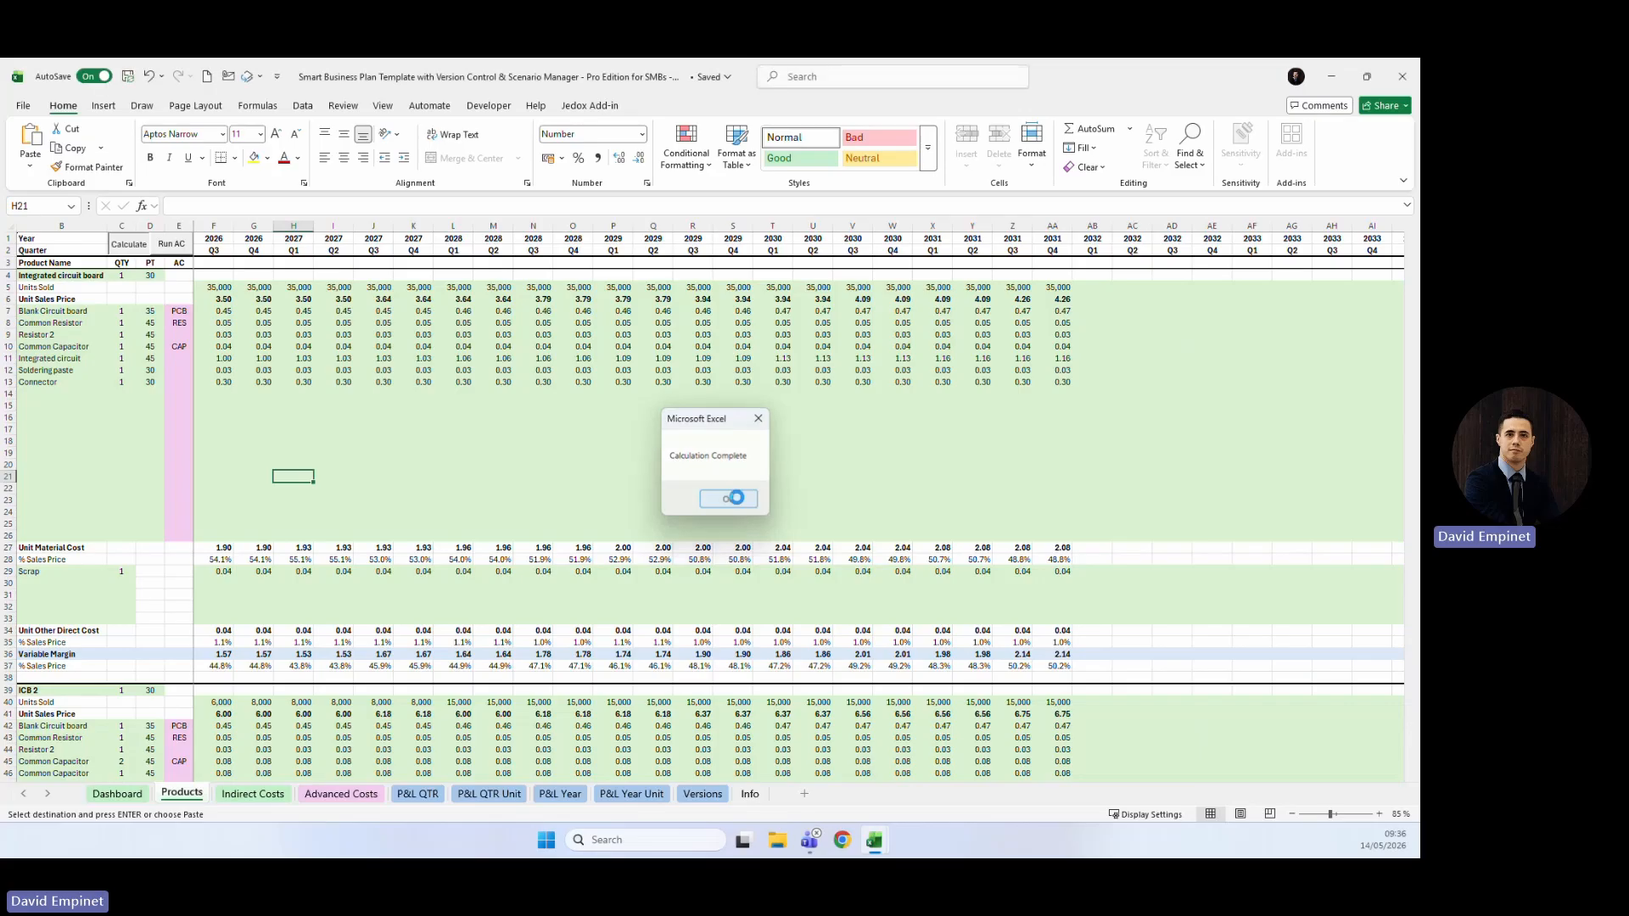
pyautogui.click(737, 498)
pyautogui.click(417, 793)
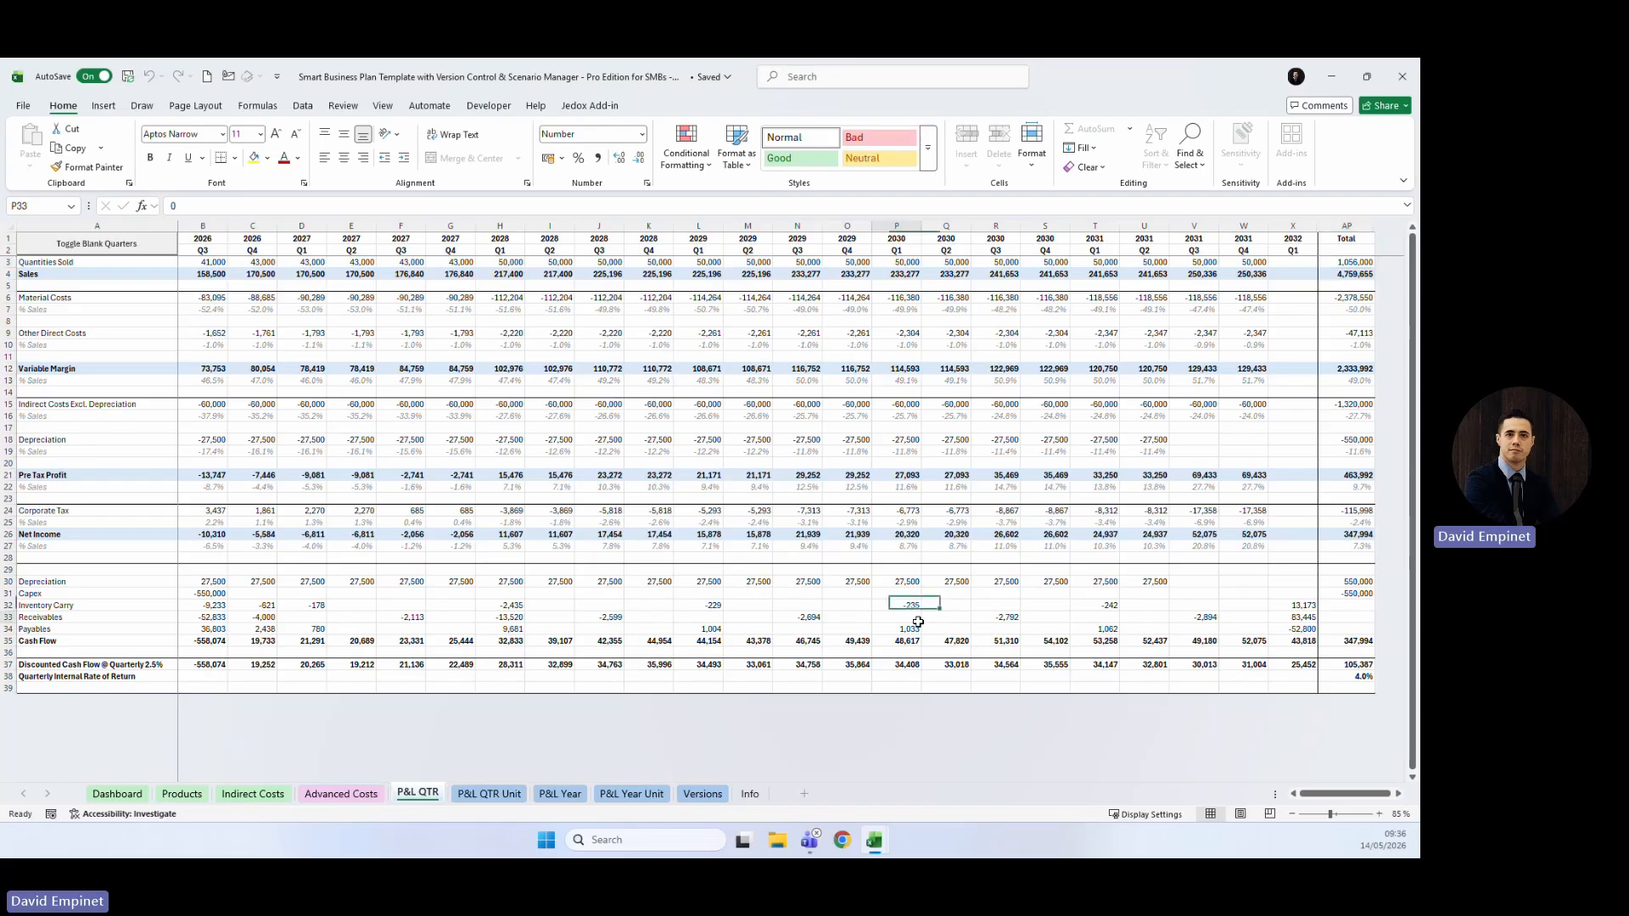
# Save the scenario from the Dashboard as a new version named "Lower Pricing".
pyautogui.click(108, 798)
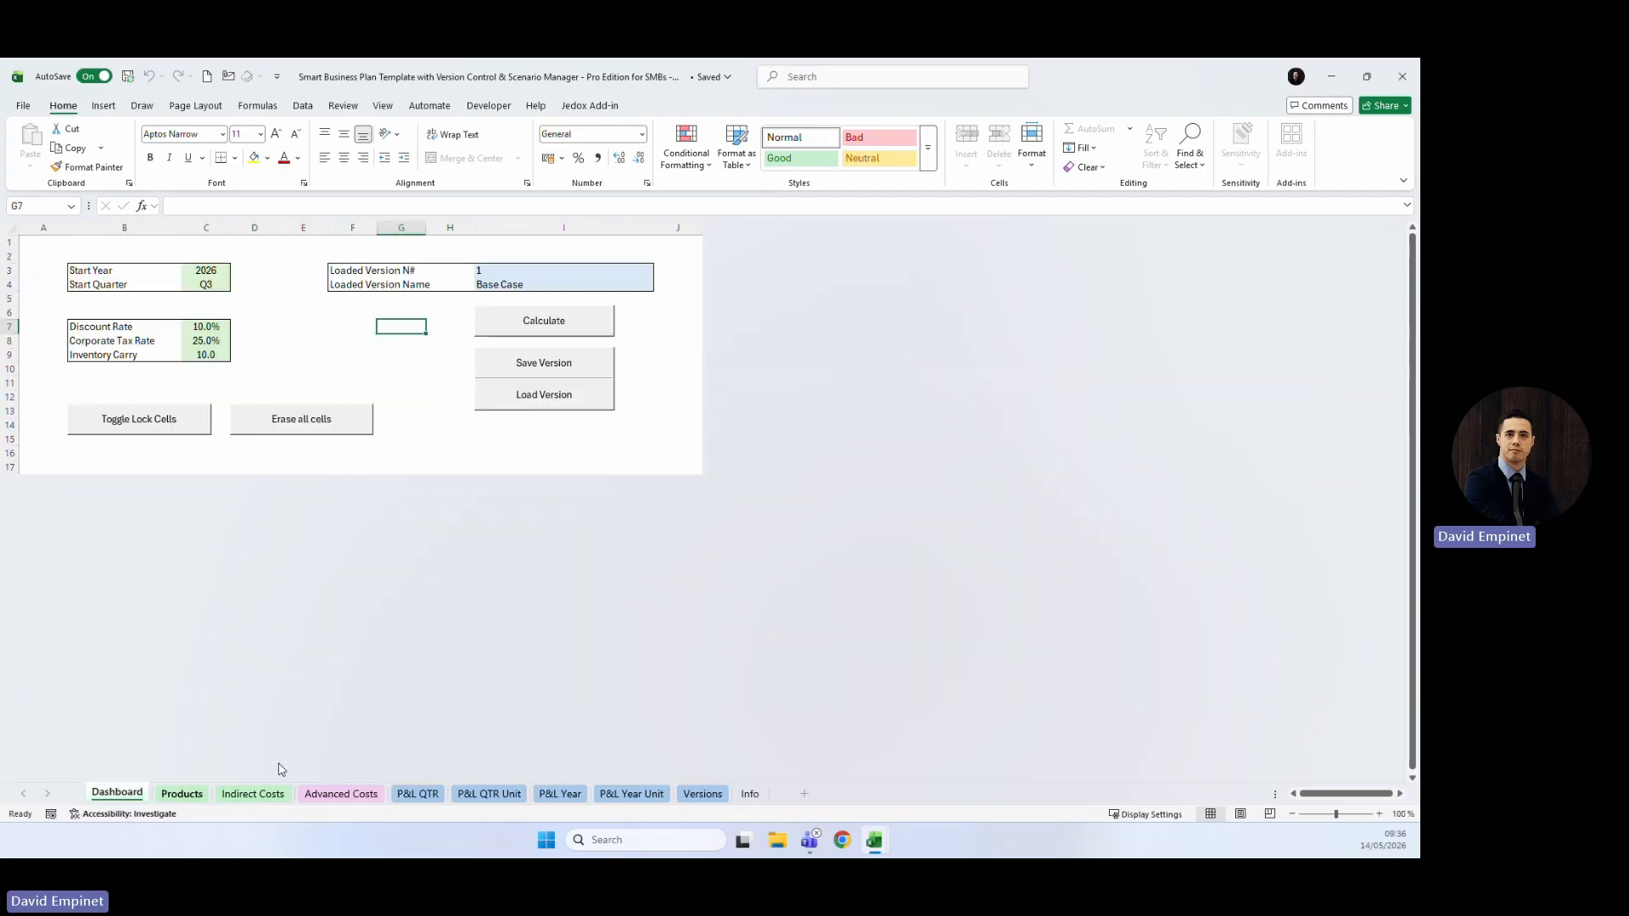
pyautogui.click(546, 363)
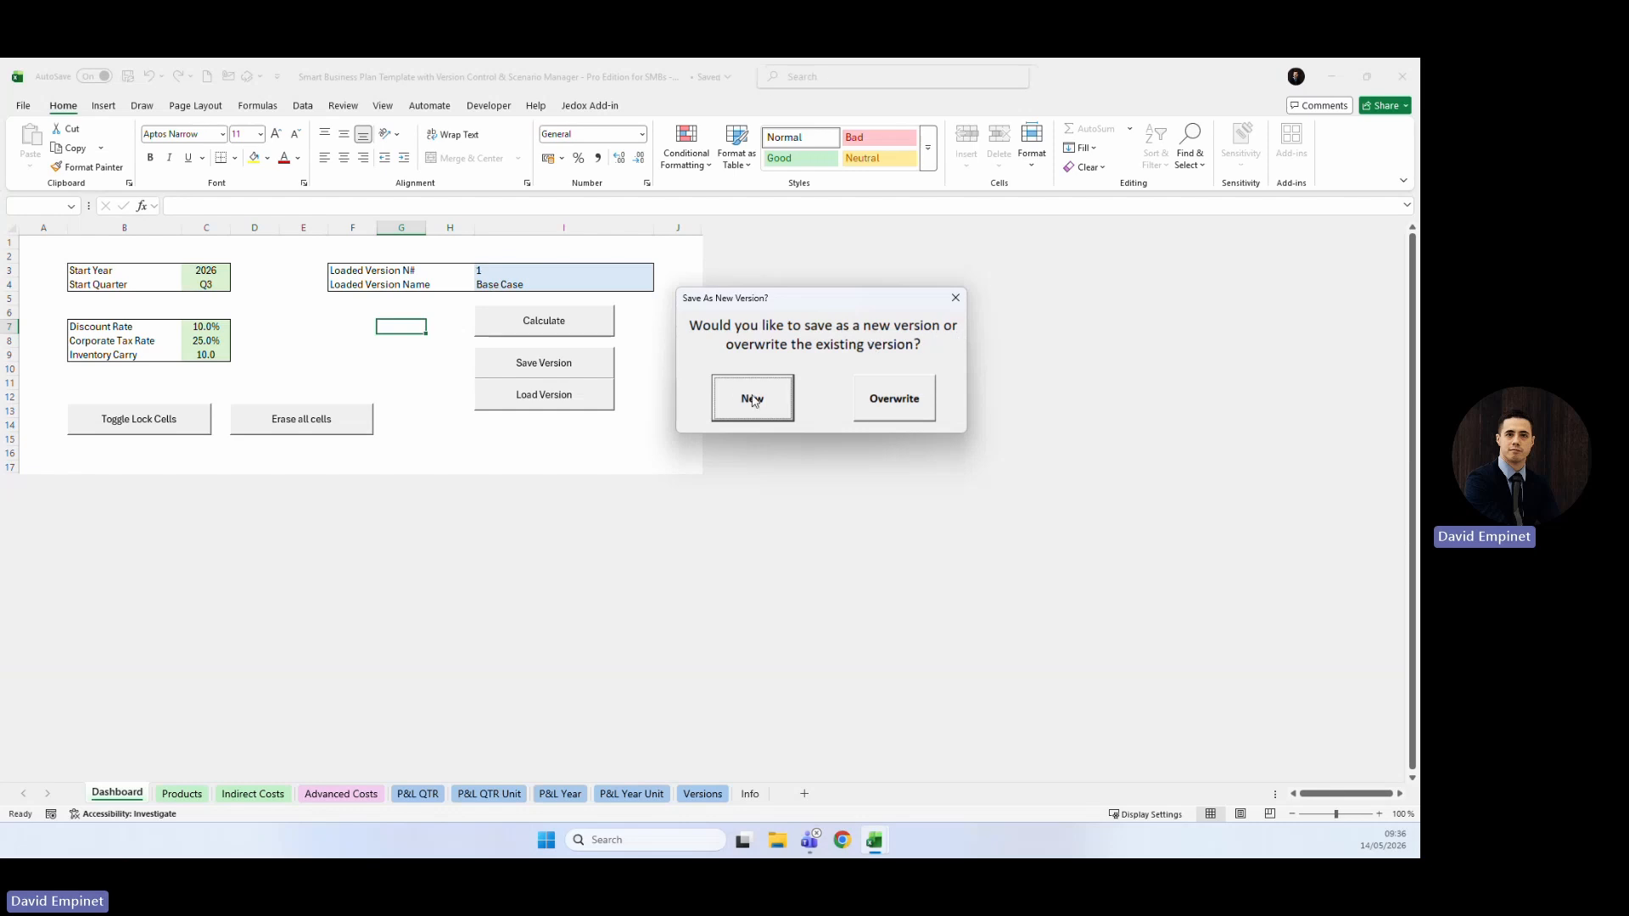
pyautogui.click(754, 401)
pyautogui.click(673, 454)
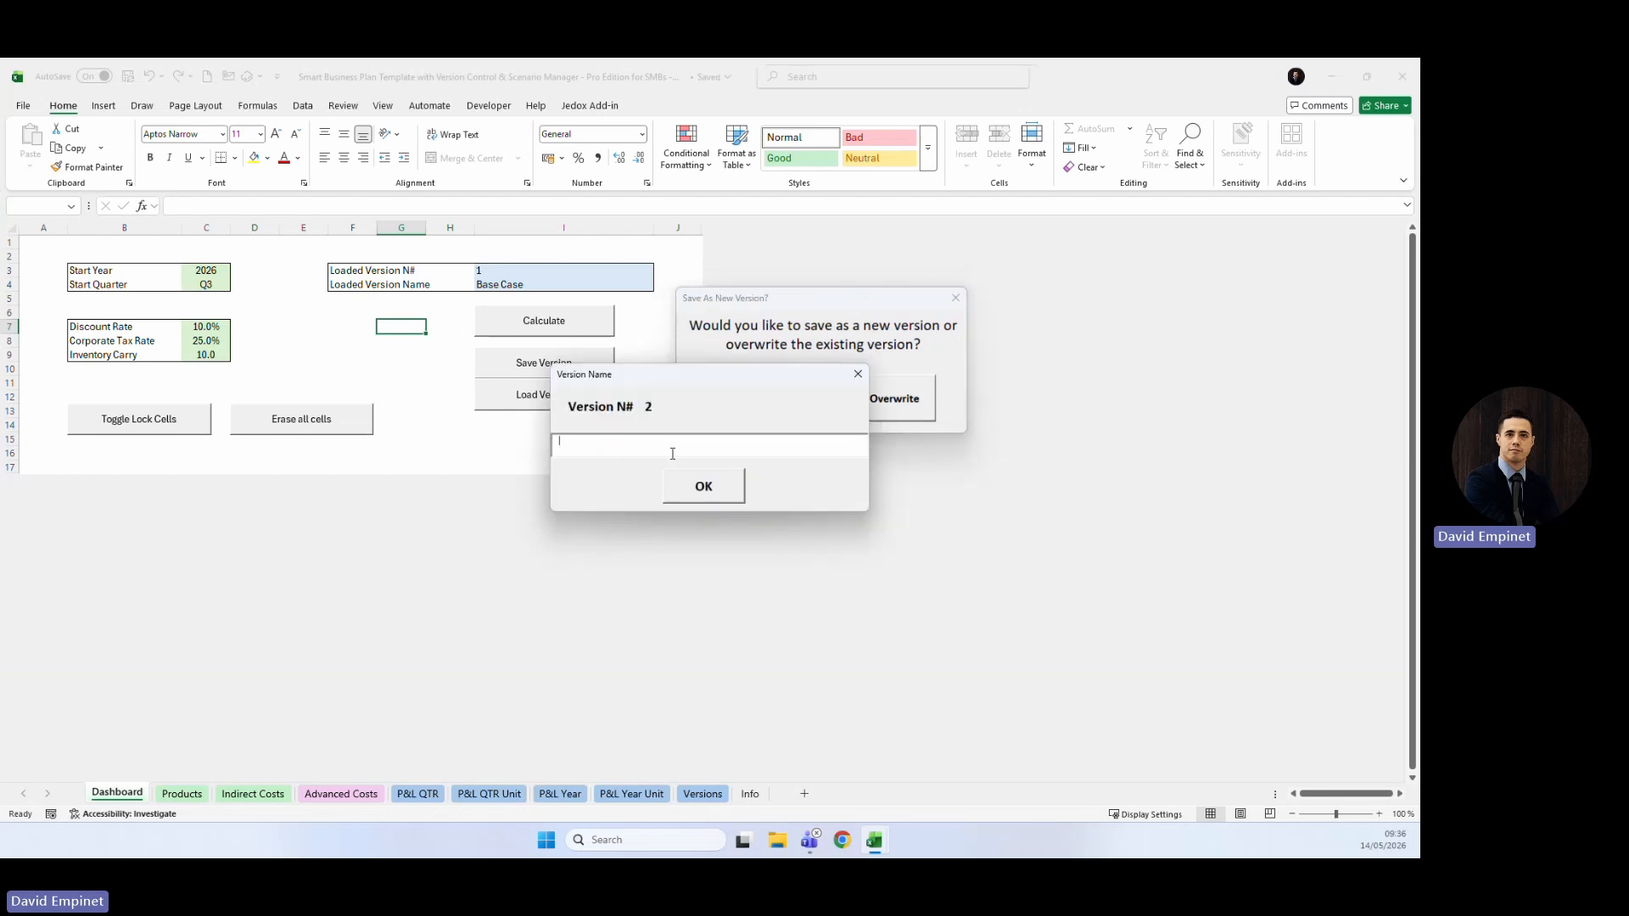
pyautogui.write('Lower Pricing')
pyautogui.click(691, 496)
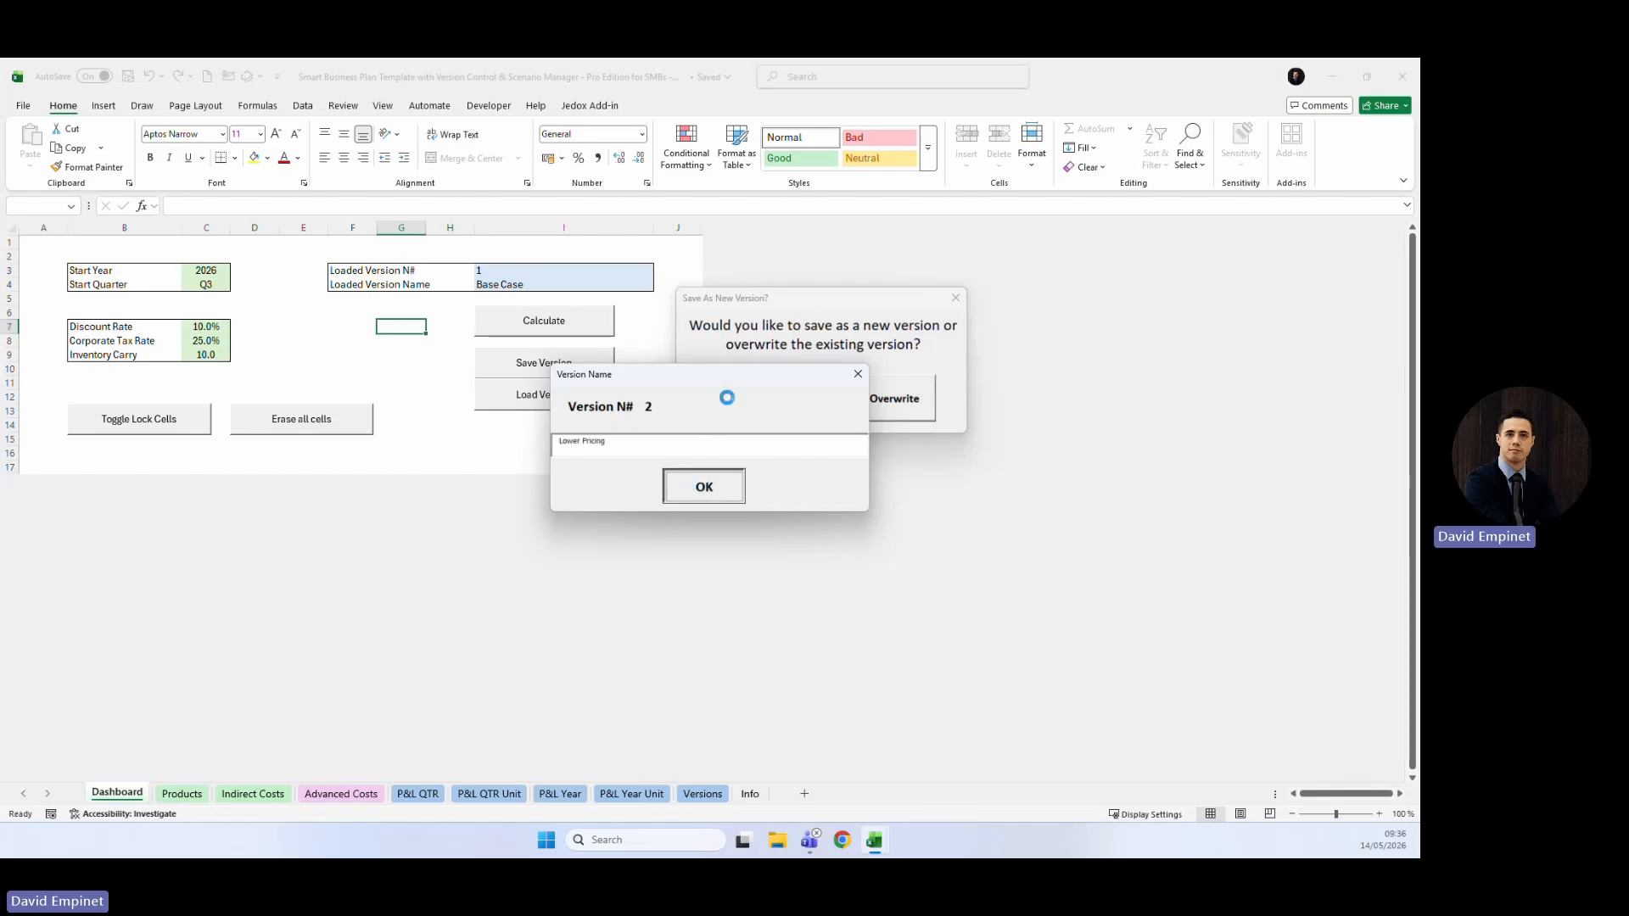
pyautogui.click(716, 498)
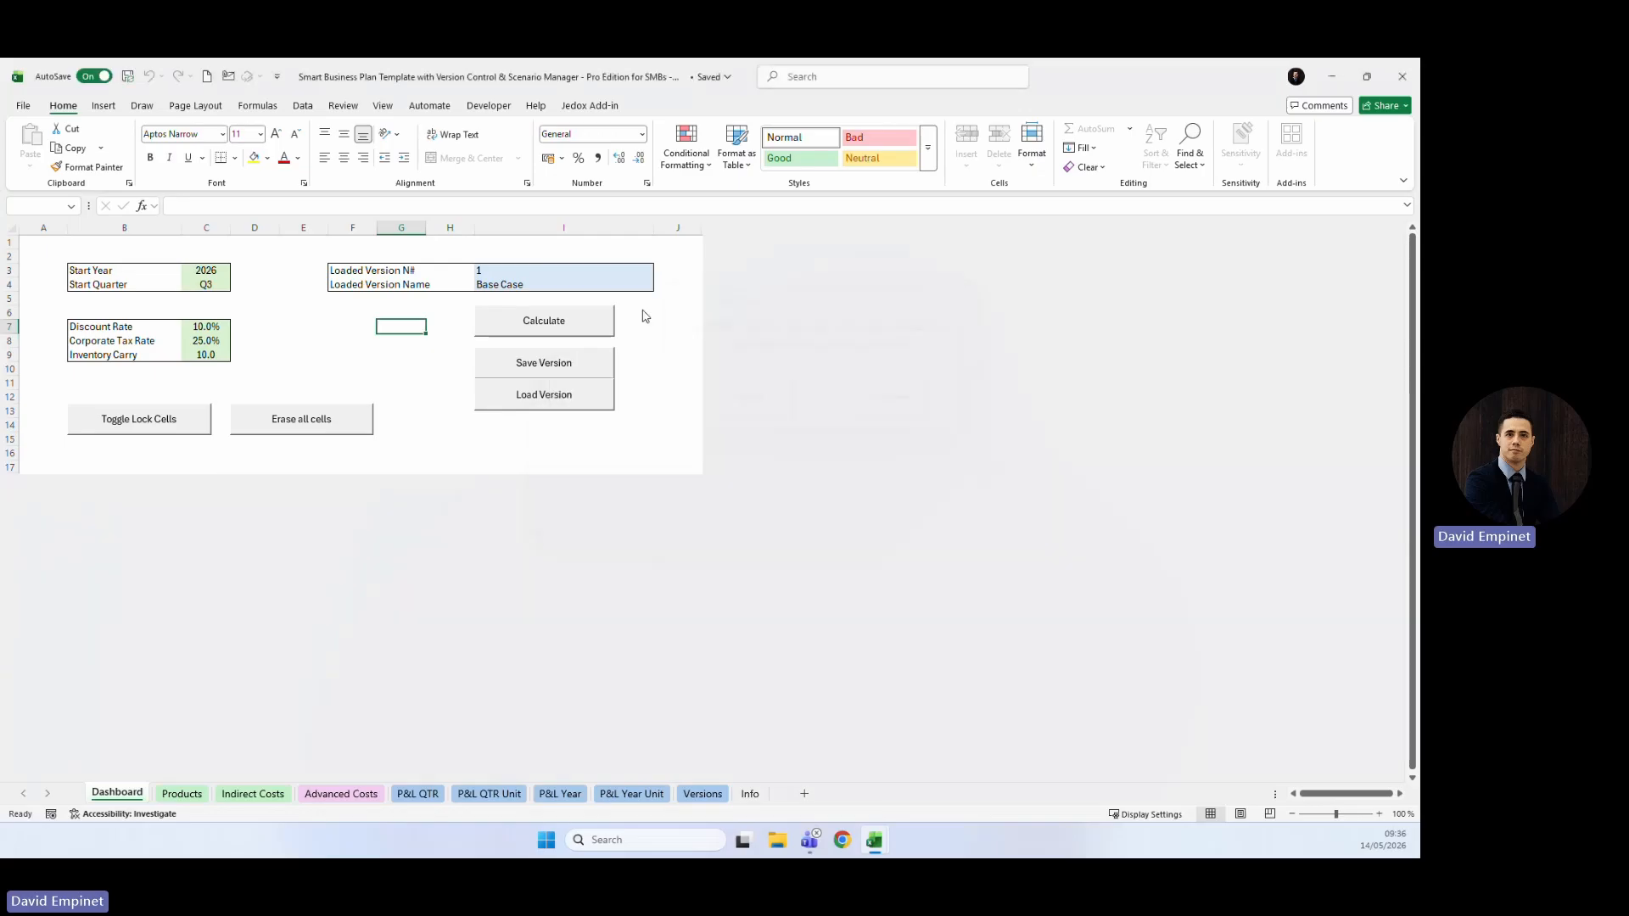
# Compare quantities sold, sales, net income, discounted cash flow and internal rate of return between Base Case and Lower Pricing on the Versions sheet.
pyautogui.click(700, 796)
pyautogui.moveTo(399, 270); pyautogui.dragTo(285, 285)
pyautogui.click(288, 270)
pyautogui.moveTo(406, 271); pyautogui.dragTo(402, 286)
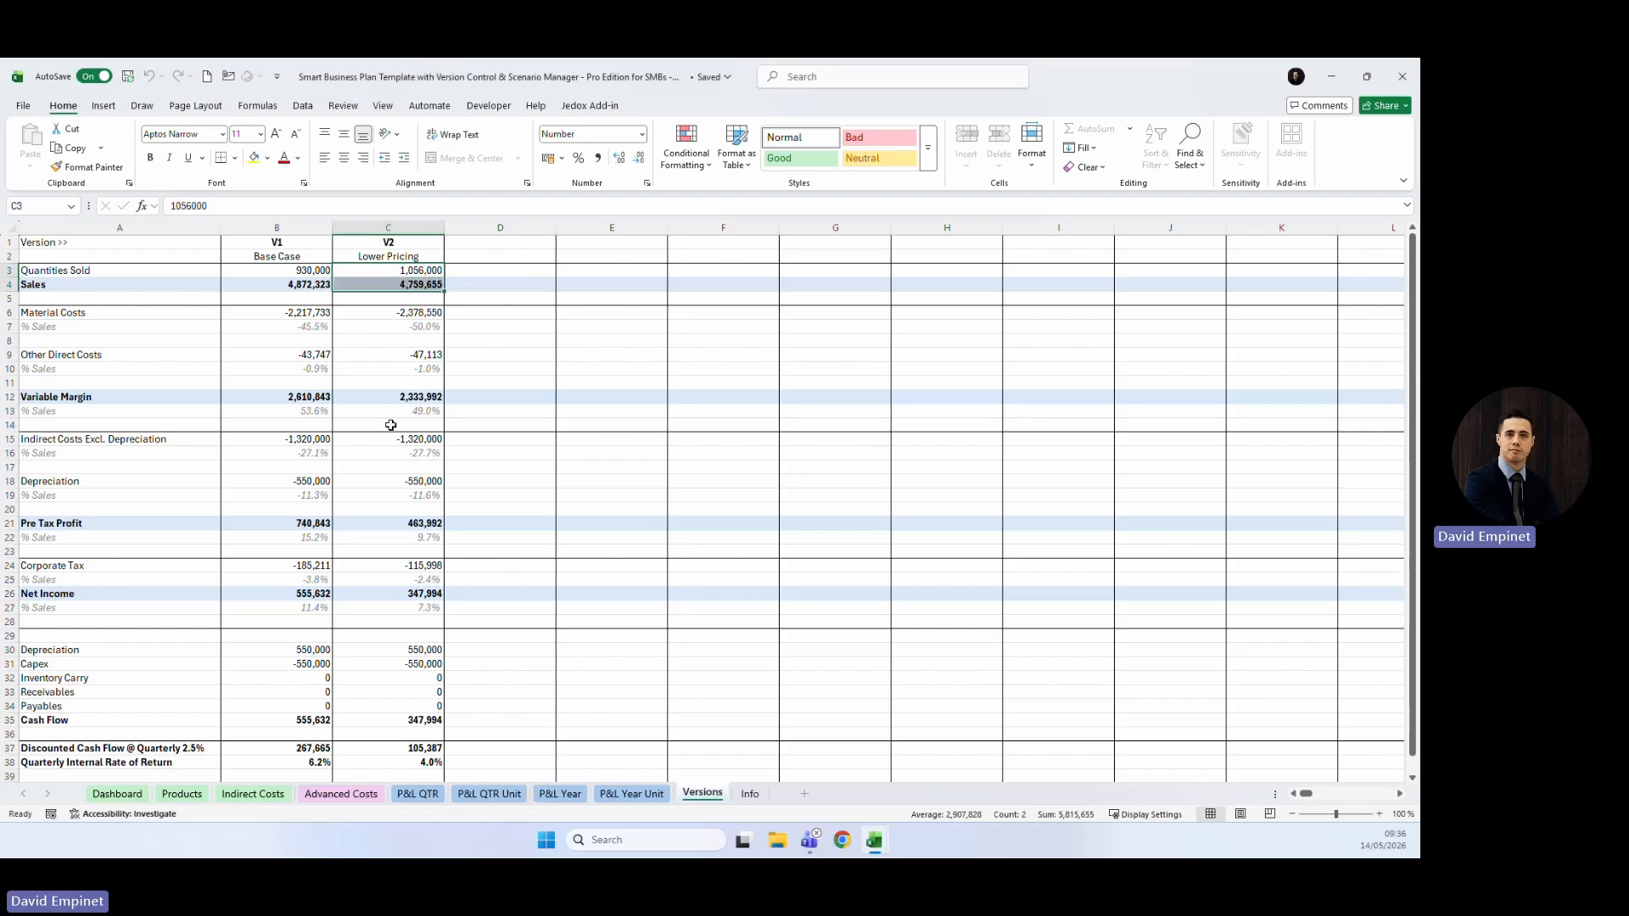
pyautogui.scroll(-3, 353, 531)
pyautogui.scroll(3, 346, 537)
pyautogui.moveTo(389, 597); pyautogui.dragTo(309, 611)
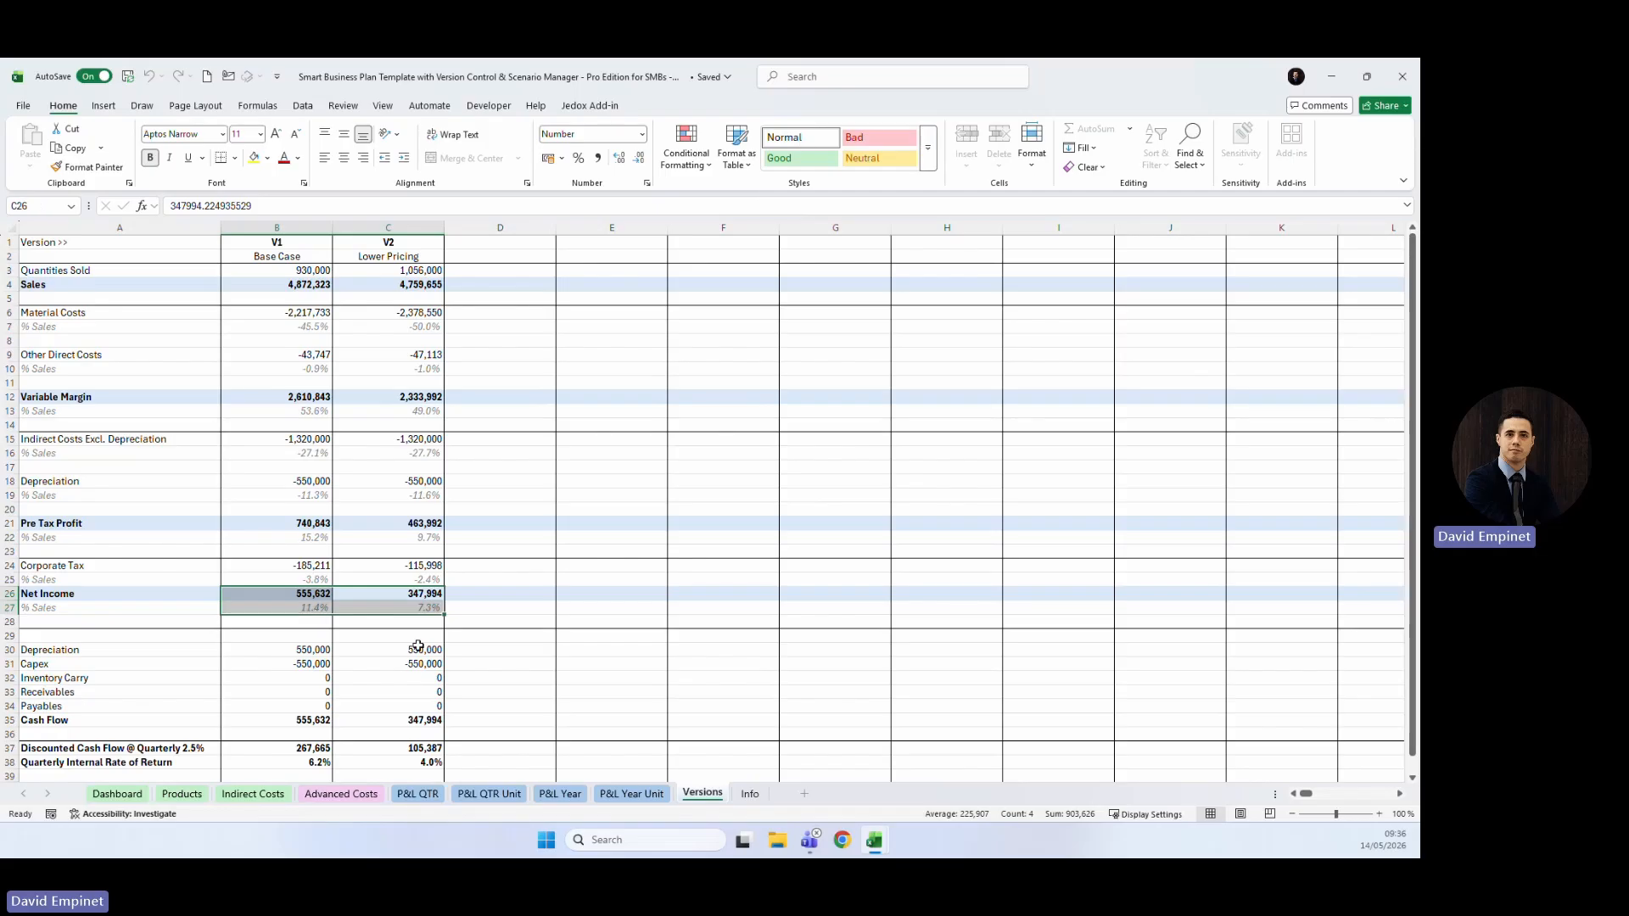
pyautogui.scroll(-1, 311, 704)
pyautogui.moveTo(291, 707); pyautogui.dragTo(410, 703)
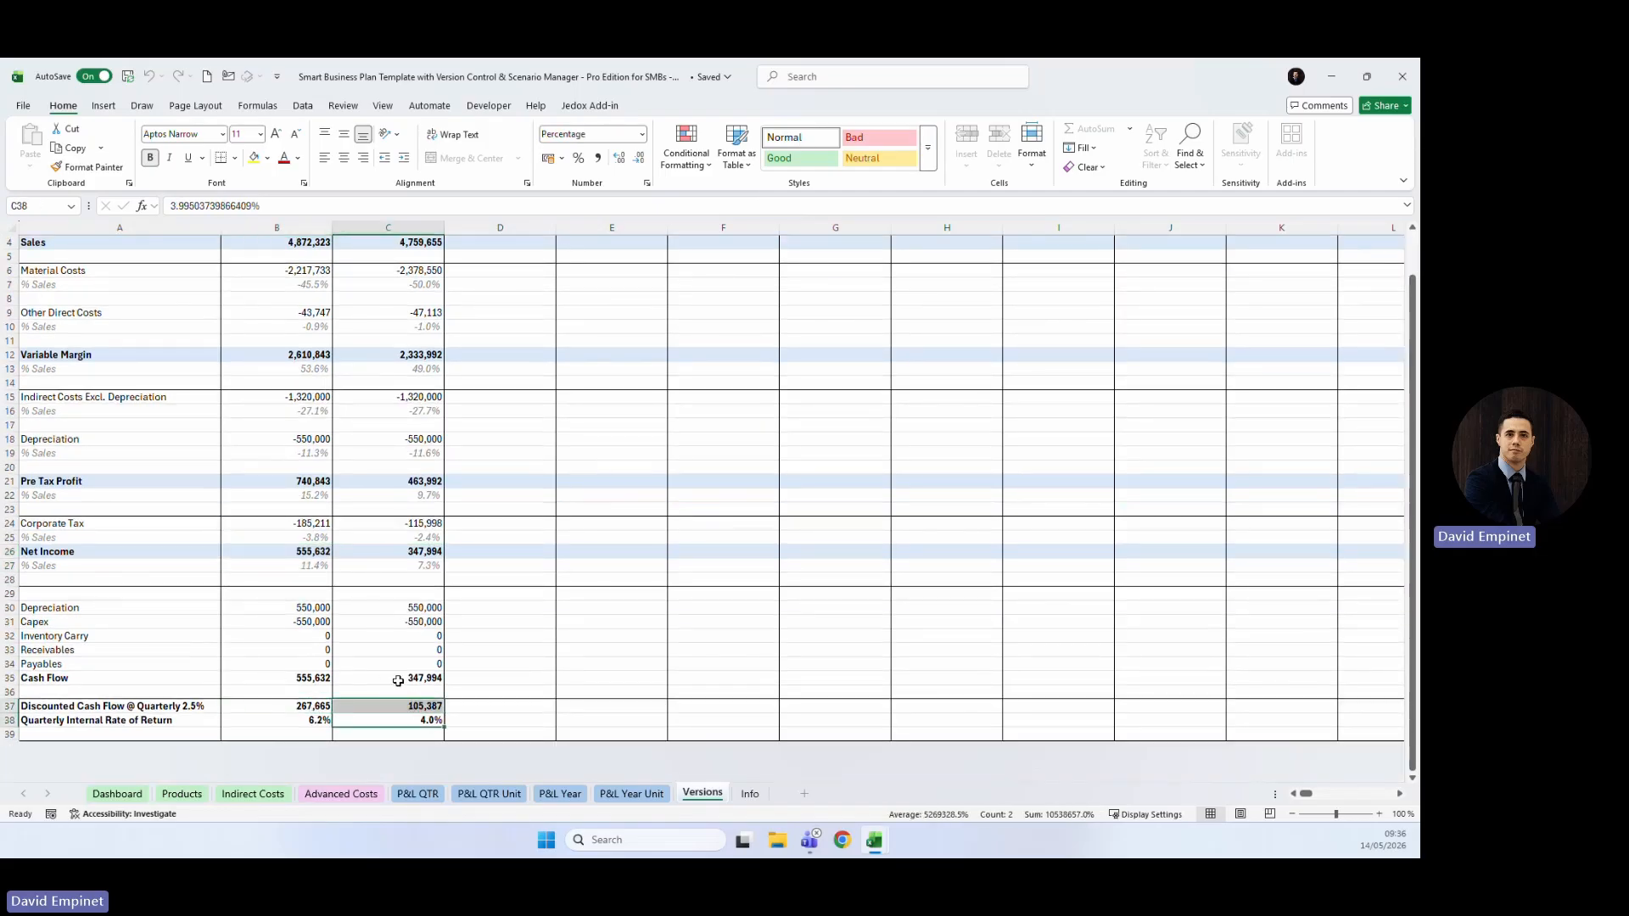
pyautogui.scroll(1, 390, 682)
pyautogui.moveTo(405, 273); pyautogui.dragTo(397, 306)
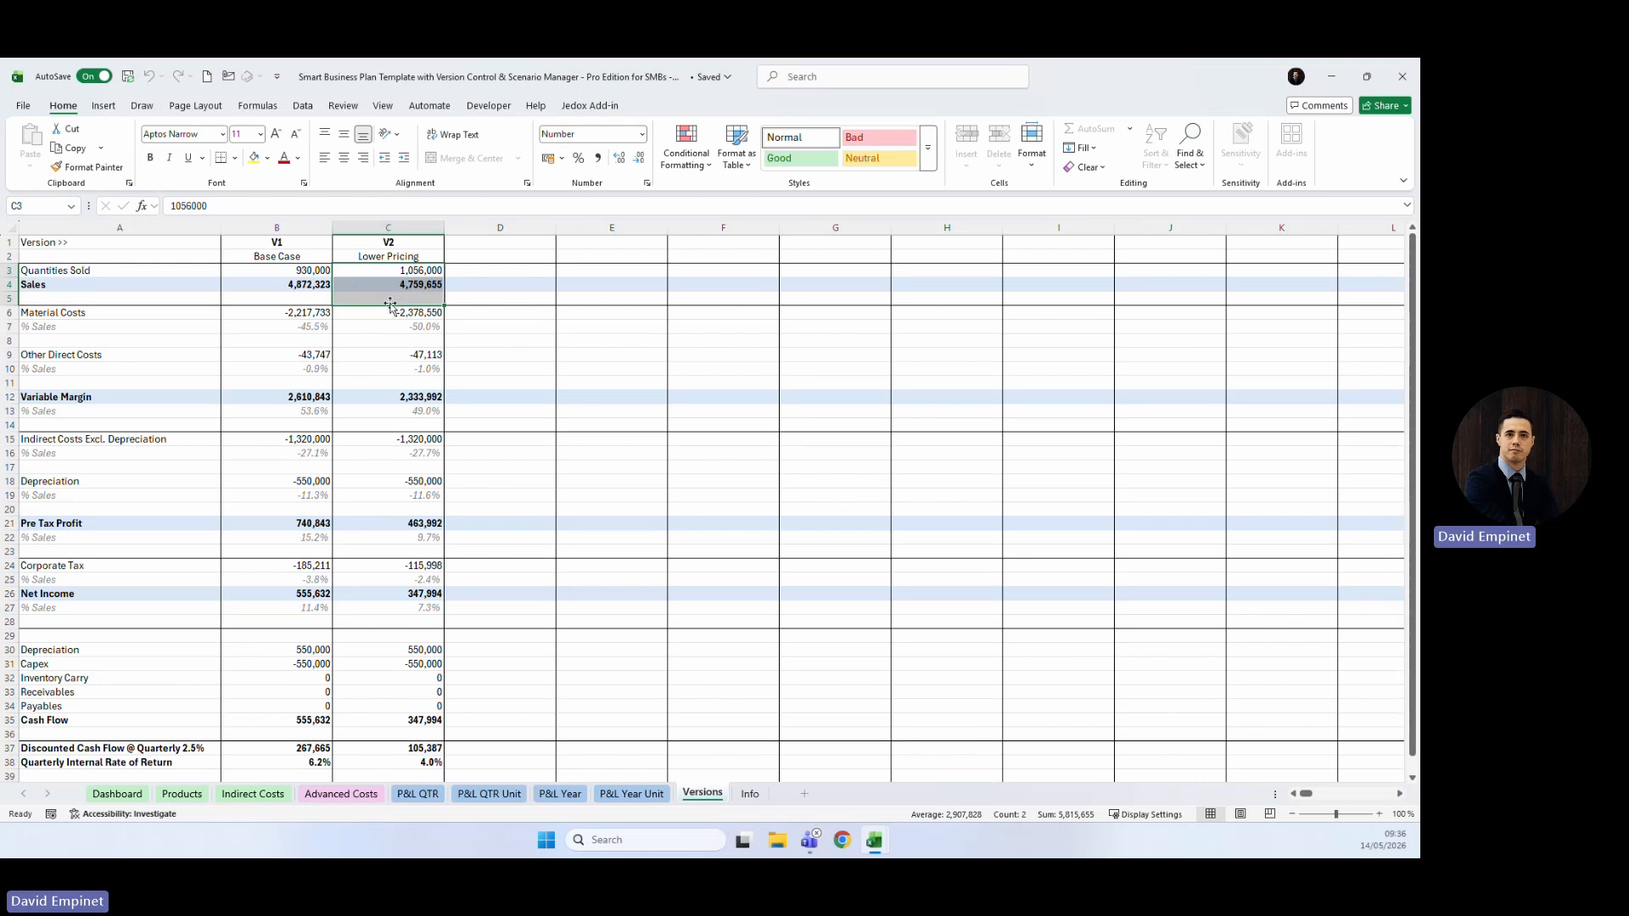
# Load the version "V1 - Base Case" from the Dashboard.
pyautogui.click(119, 794)
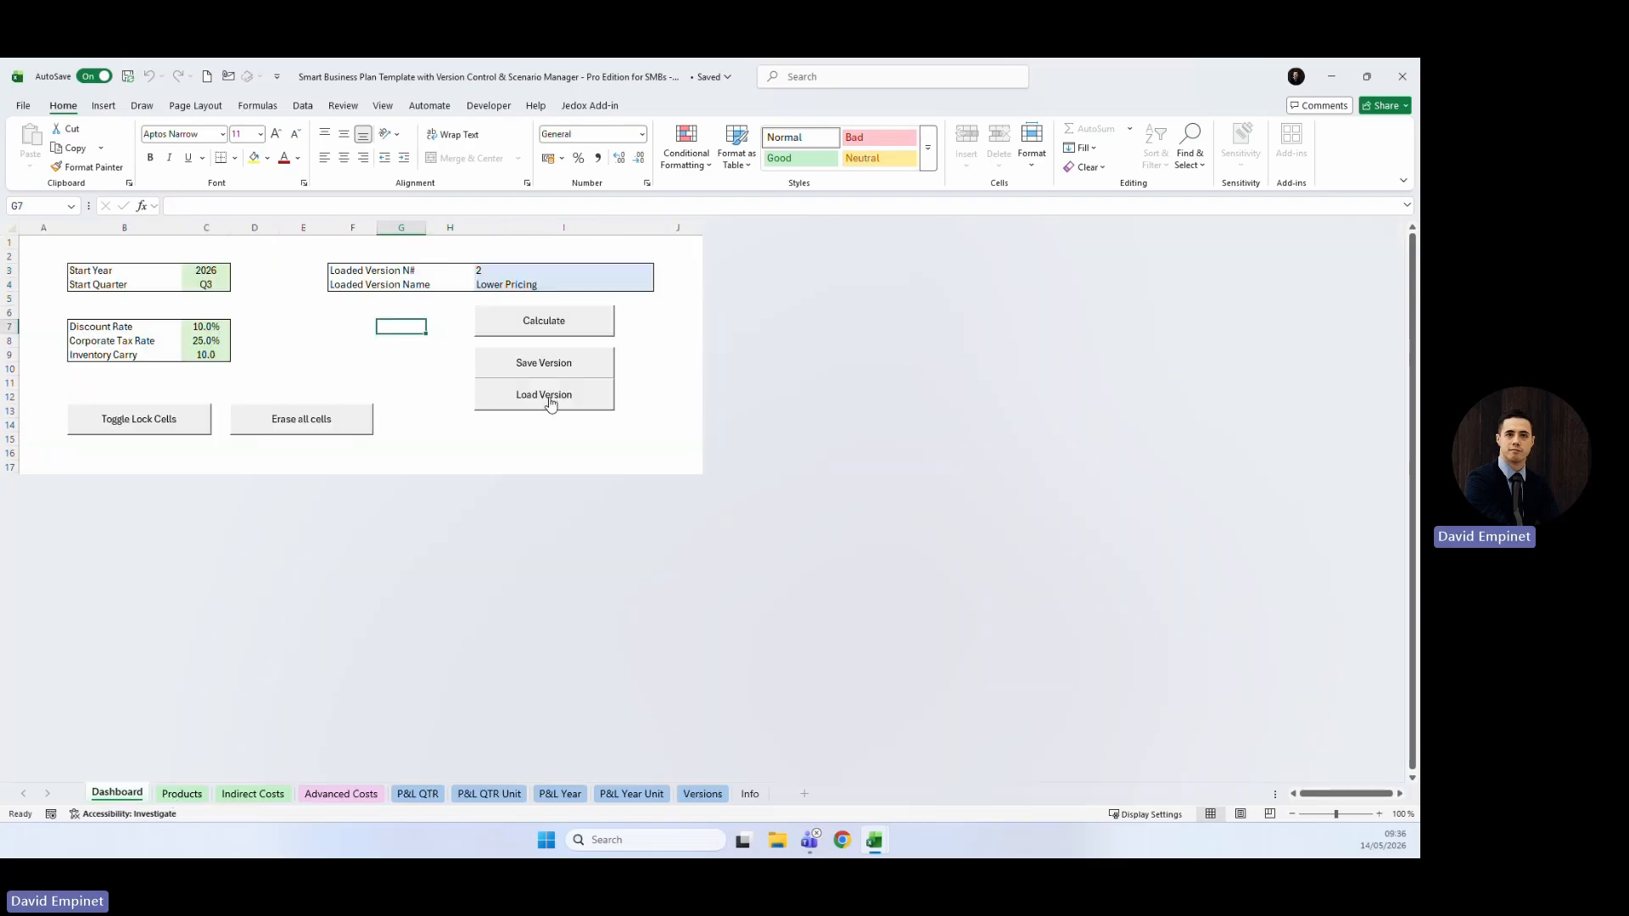
pyautogui.click(546, 395)
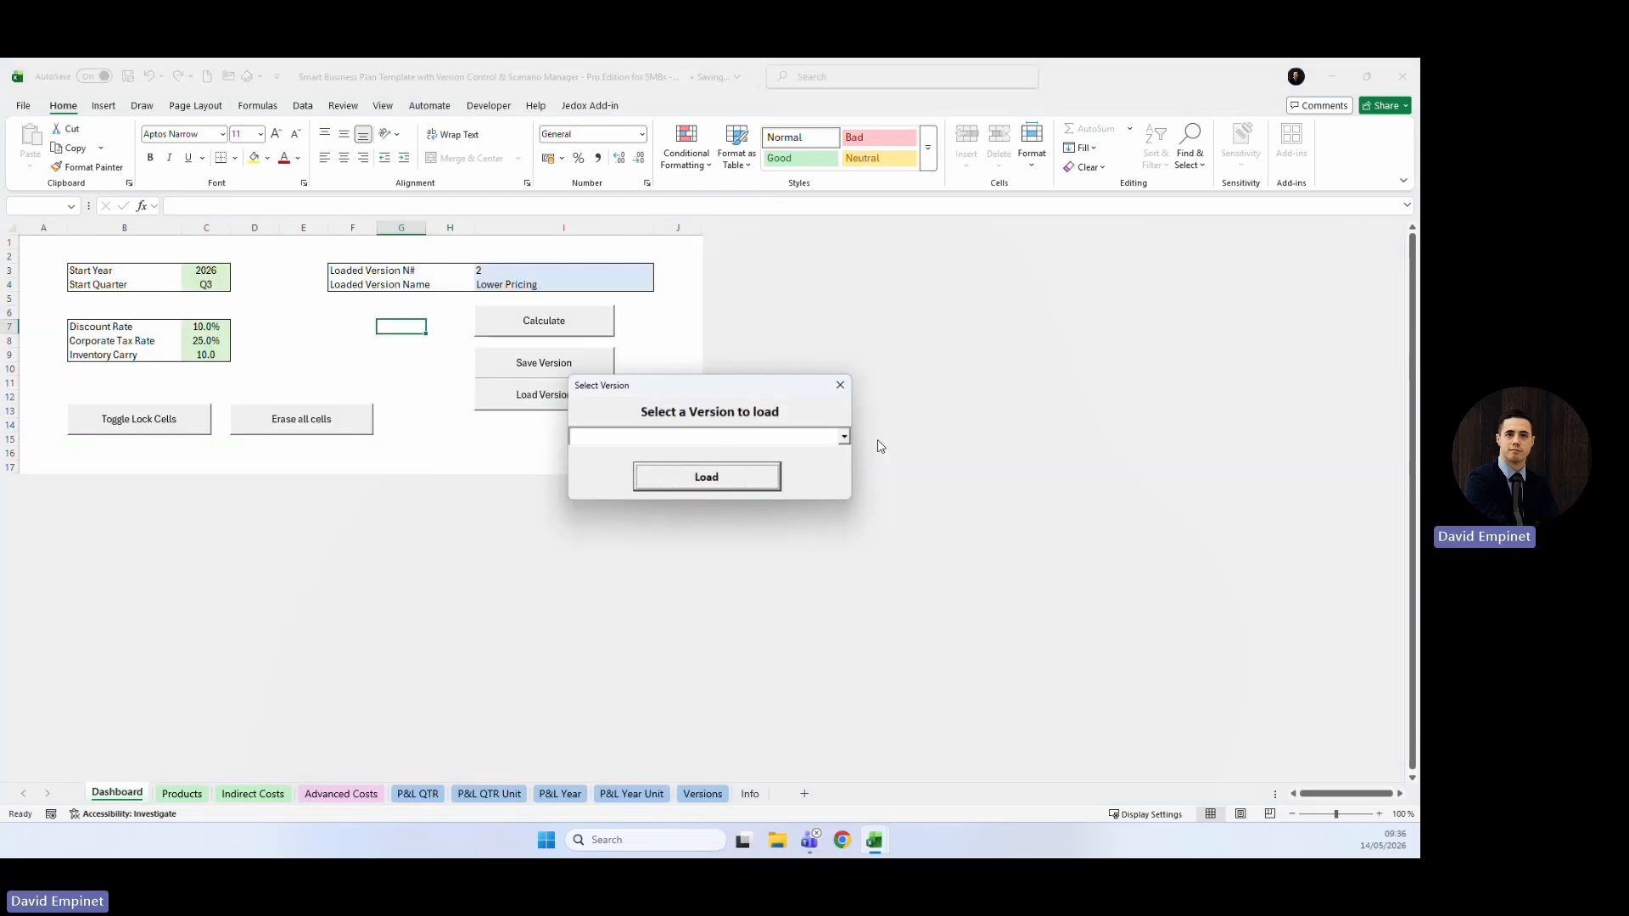
pyautogui.click(844, 436)
pyautogui.click(719, 450)
pyautogui.click(703, 476)
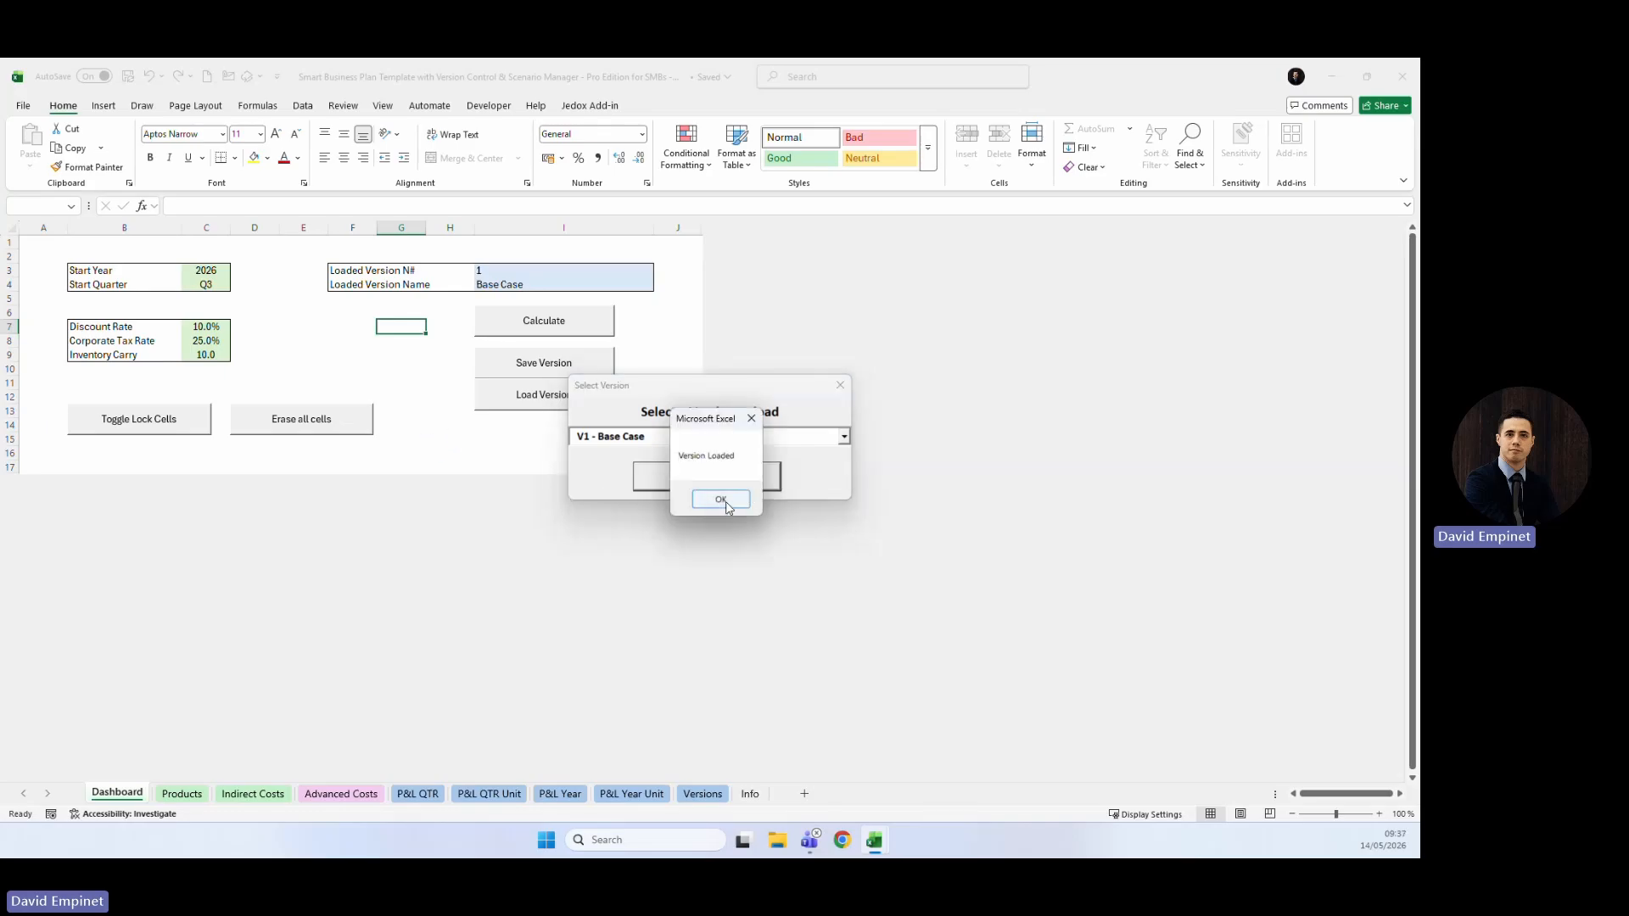
pyautogui.click(723, 501)
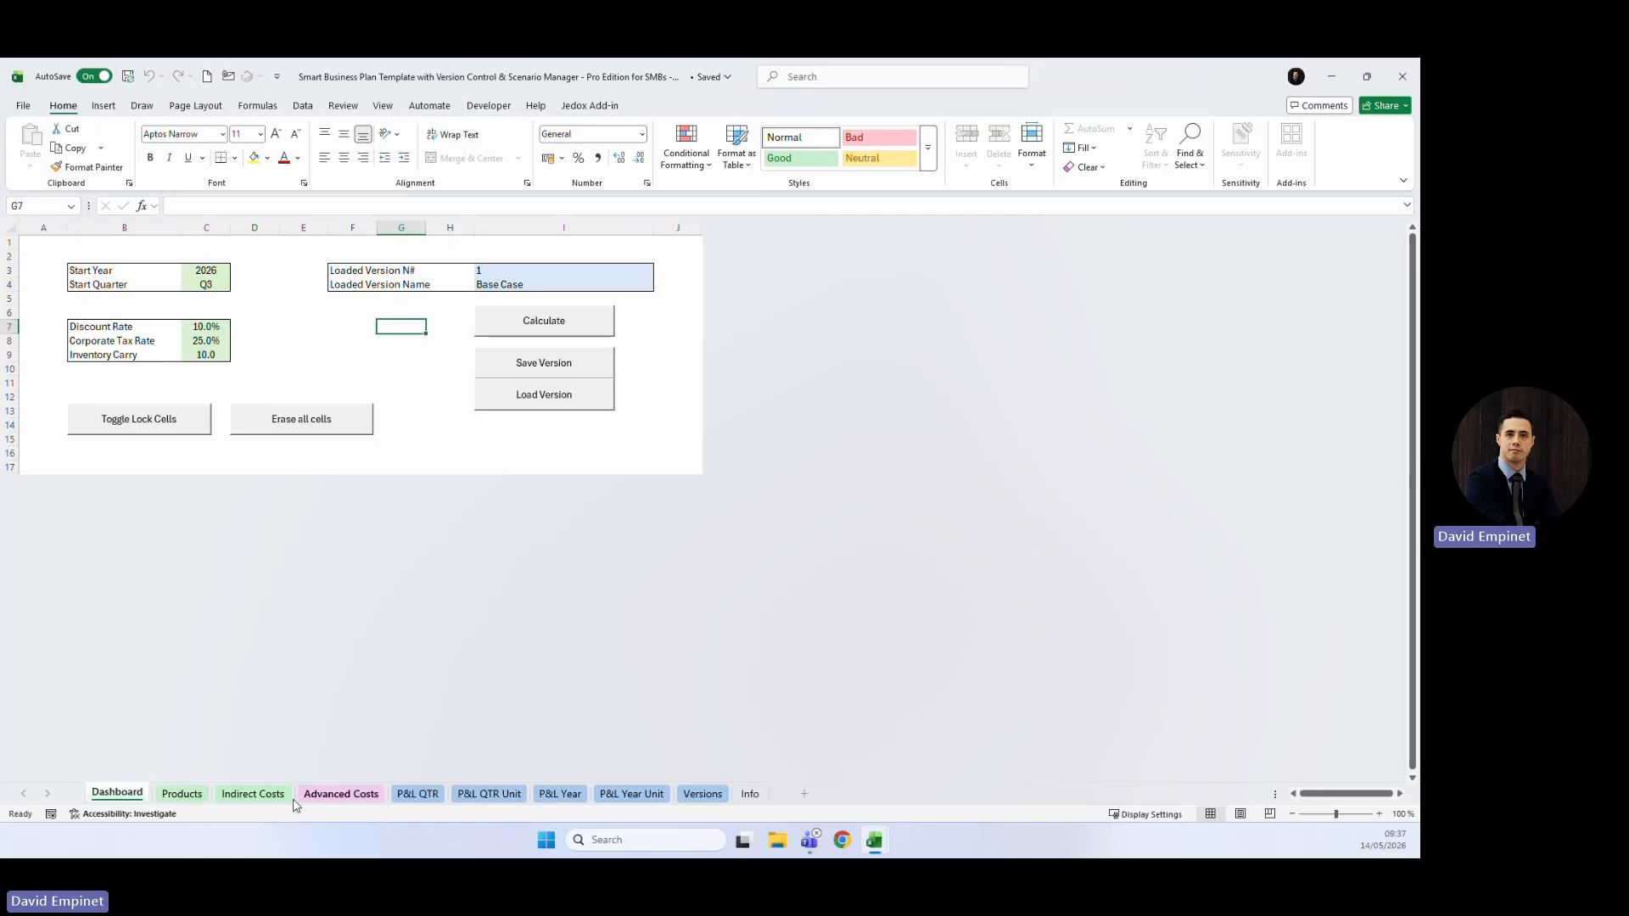
# Go to the Integrated circuit board's 2026 Q3 unit sales price on the Products sheet.
pyautogui.click(181, 793)
pyautogui.click(221, 298)
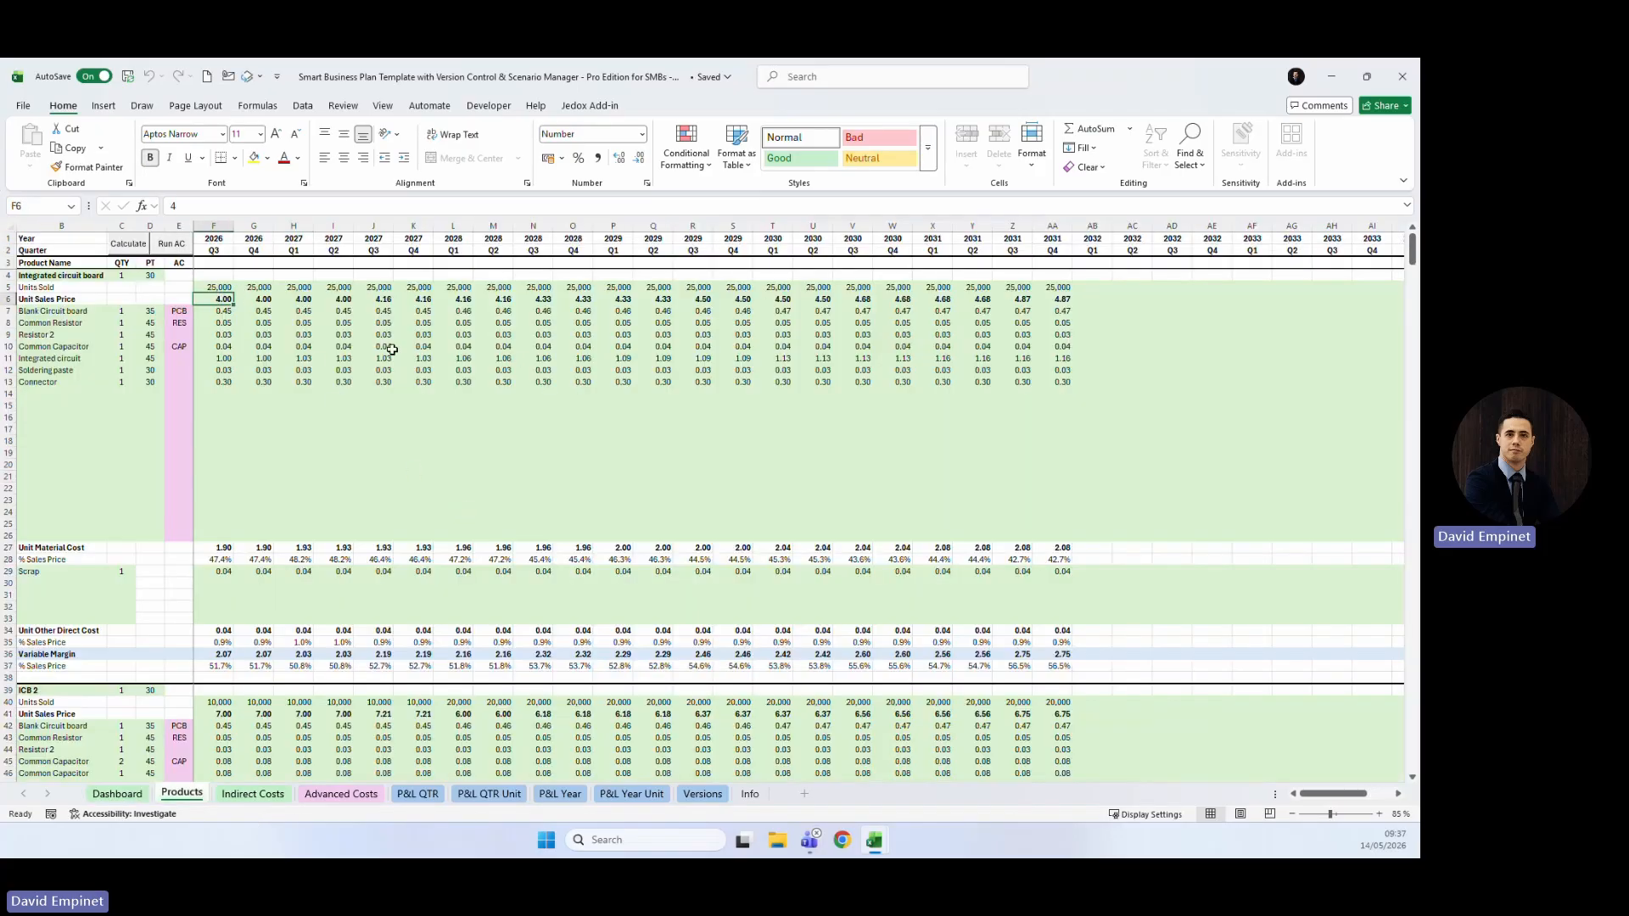
# Try a unit sales price of 5 for the Integrated circuit board in 2026 Q3.
pyautogui.write('5')
pyautogui.press('Right')
pyautogui.press('Left')
pyautogui.hotkey('ctrl', 'c')
pyautogui.press('Right')
pyautogui.hotkey('shift', 'Right')
pyautogui.hotkey('shift', 'Right')
pyautogui.press('Left')
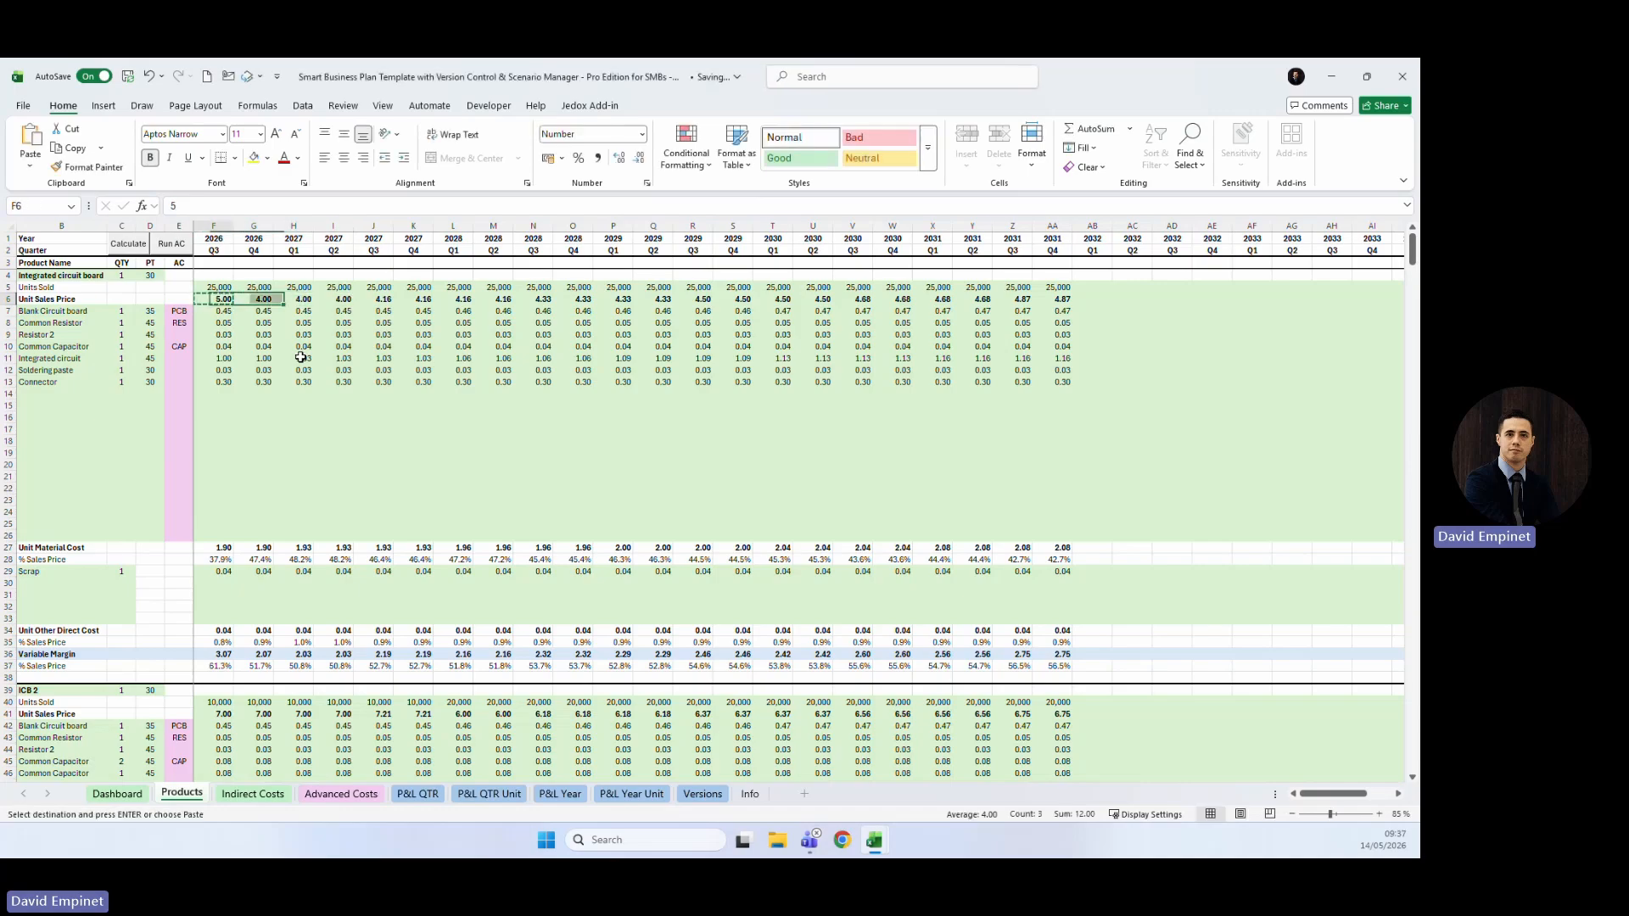
# Set the Integrated circuit board's unit sales price to 4.5 from 2026 Q3 through 2027 Q2.
pyautogui.write('4.5')
pyautogui.press('Right')
pyautogui.press('Left')
pyautogui.hotkey('ctrl', 'c')
pyautogui.press('Right')
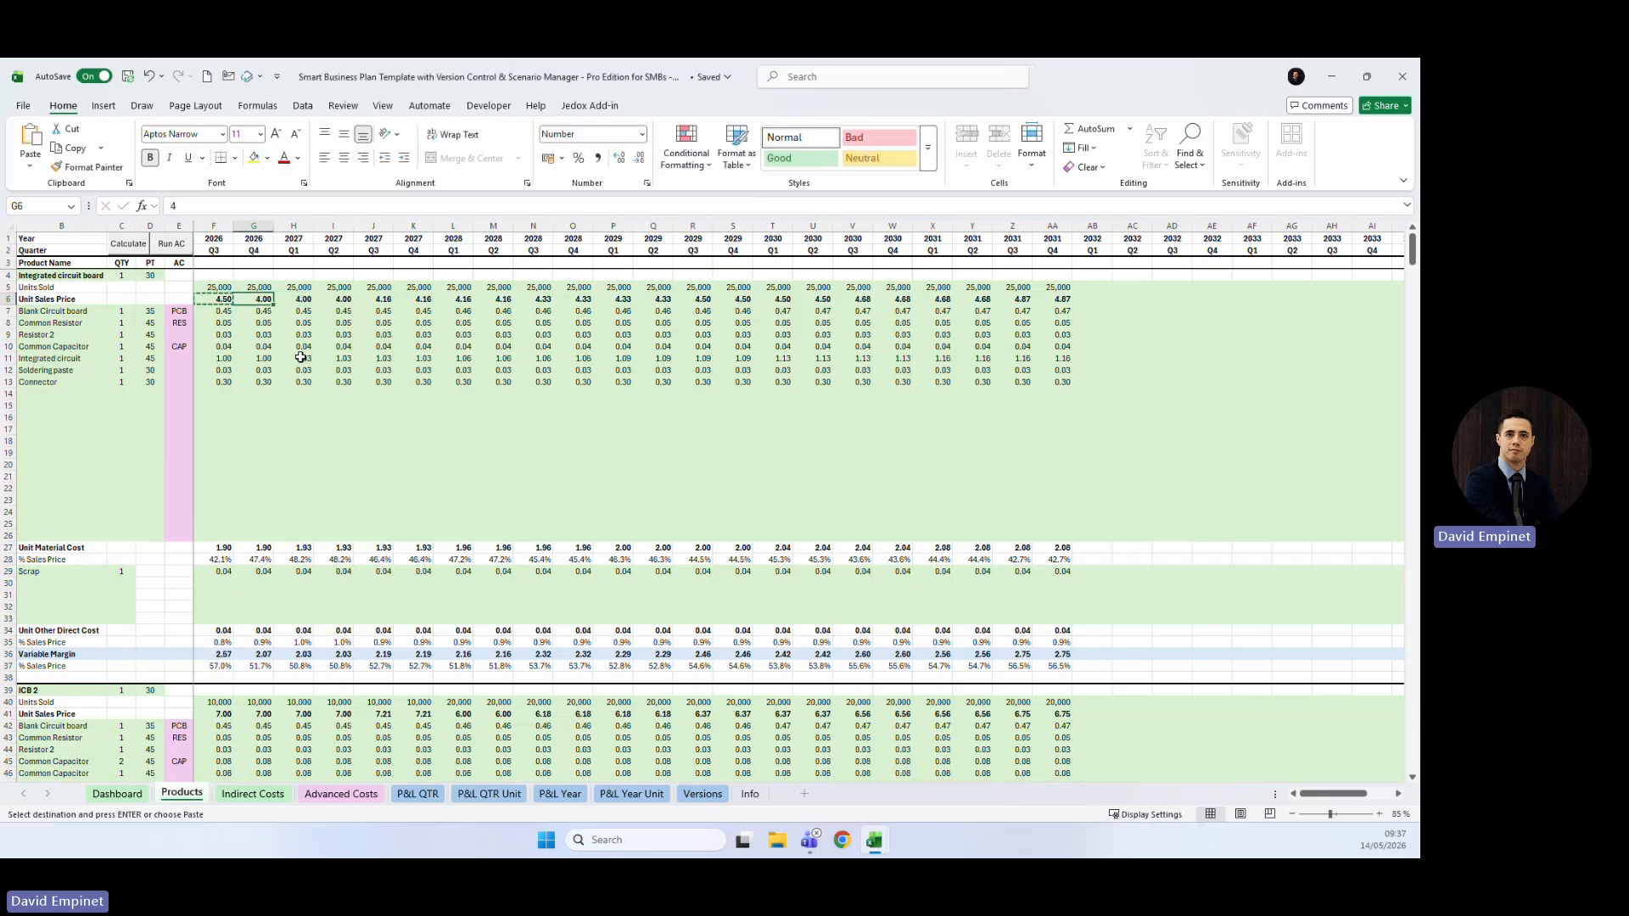
pyautogui.hotkey('shift', 'Right')
pyautogui.hotkey('shift', 'Right')
pyautogui.hotkey('ctrl', 'v')
# Set the Integrated circuit board's units sold to 20,000 for every quarter from 2026 Q3 through 2031 Q4.
pyautogui.press('Left')
pyautogui.press('Up')
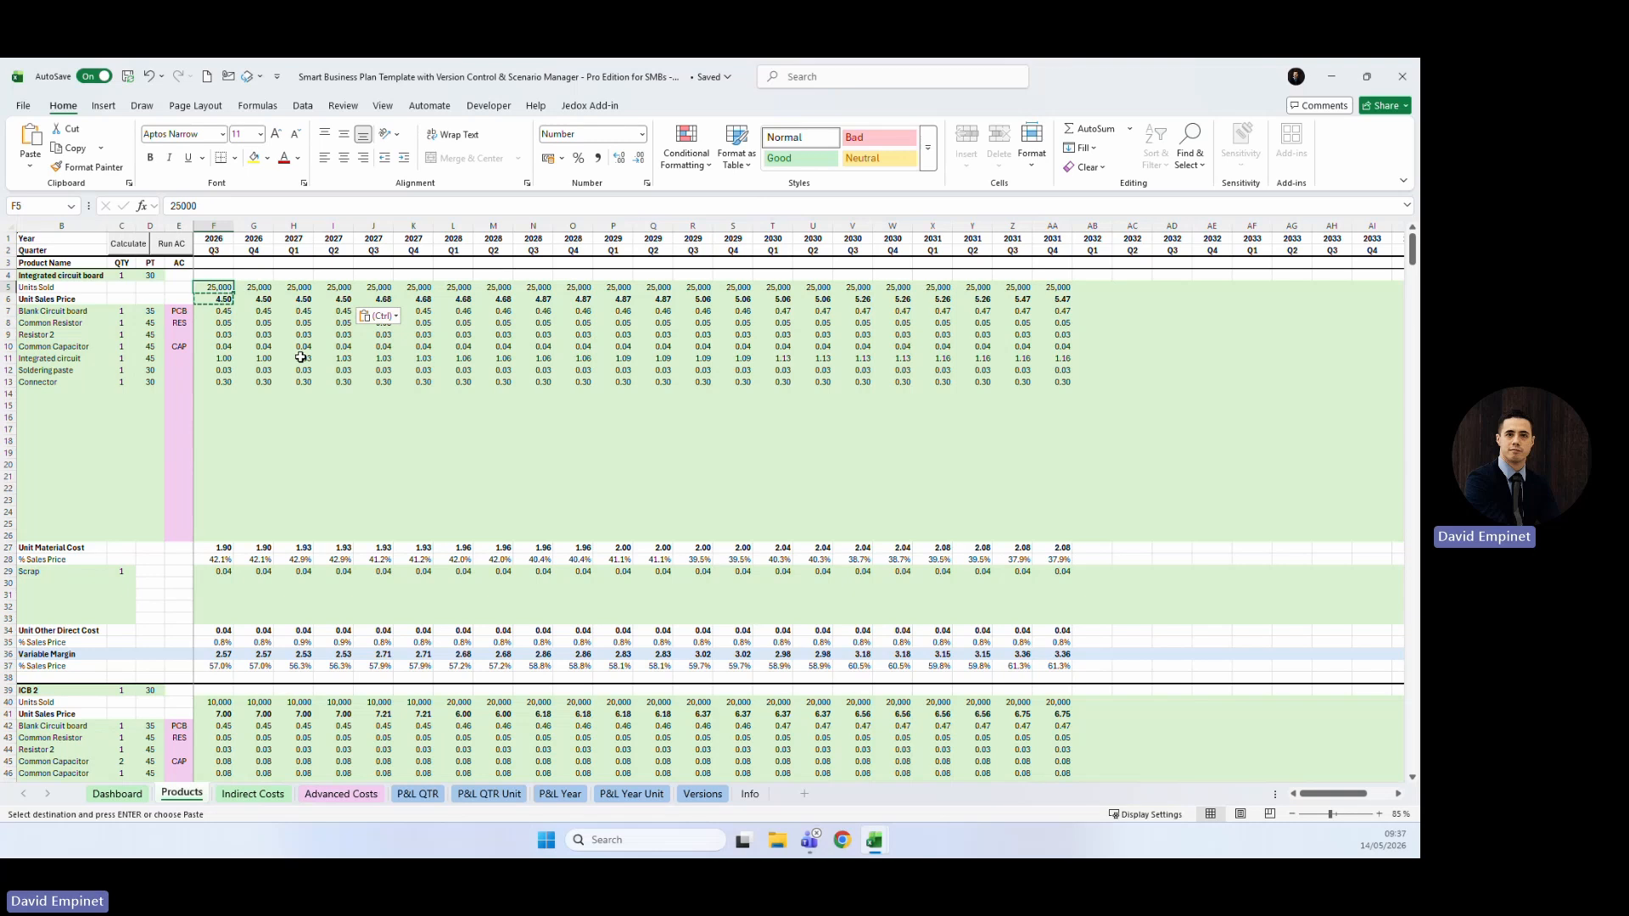
pyautogui.write('20,')
pyautogui.write('000')
pyautogui.press('Right')
pyautogui.press('Left')
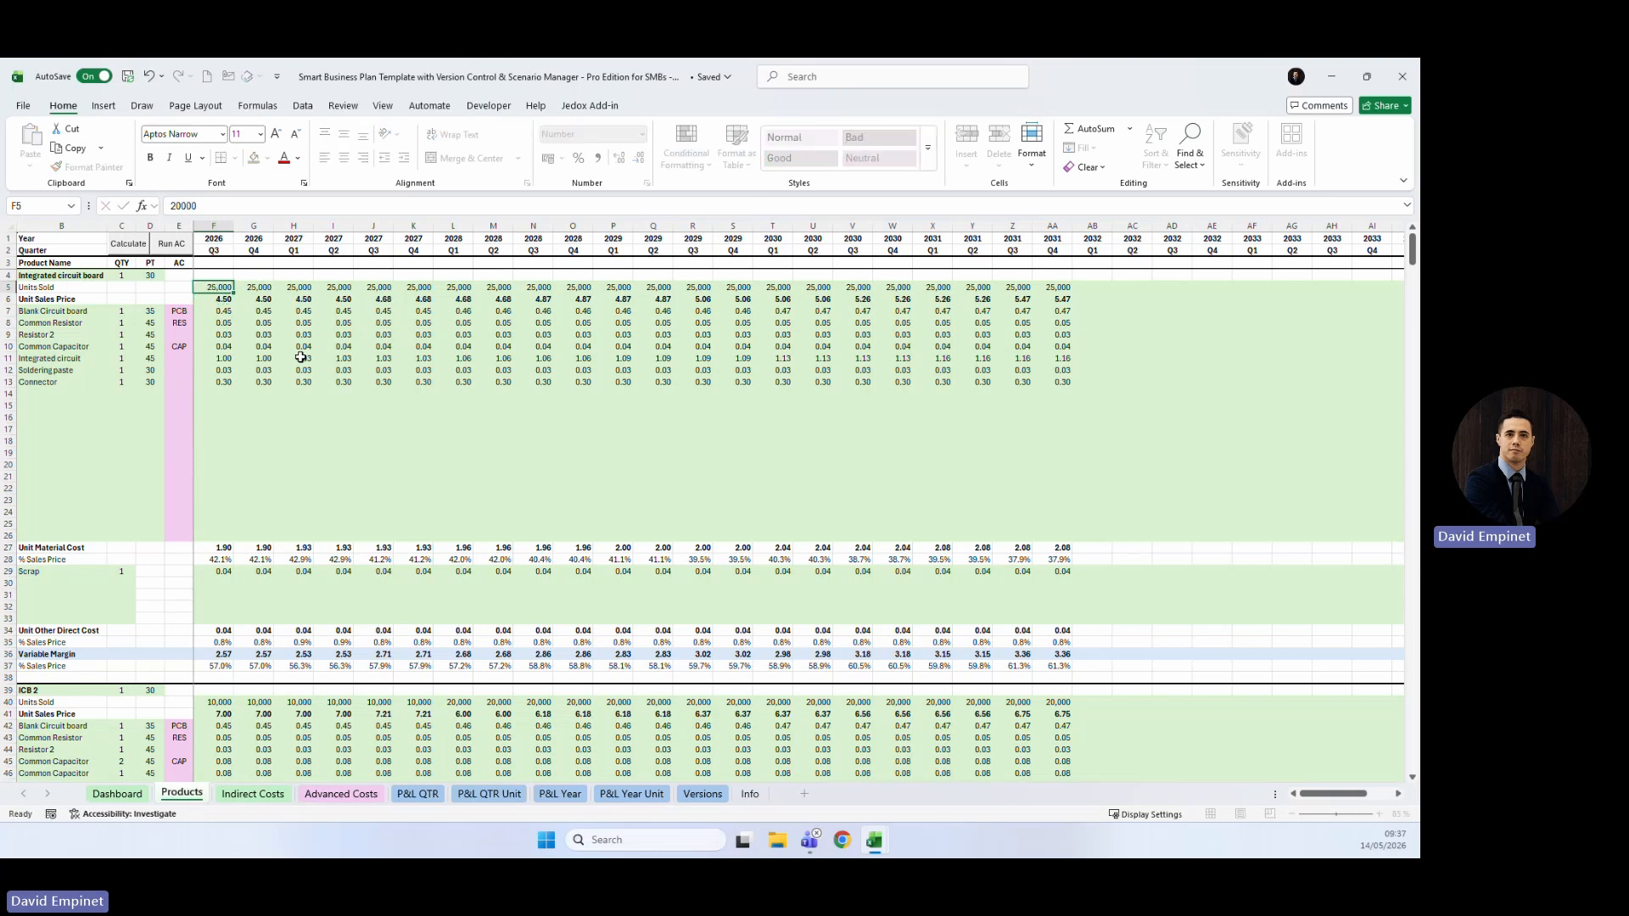
pyautogui.hotkey('ctrl', 'c')
pyautogui.press('Right')
pyautogui.hotkey('ctrl', 'shift', 'Right')
pyautogui.hotkey('ctrl', 'v')
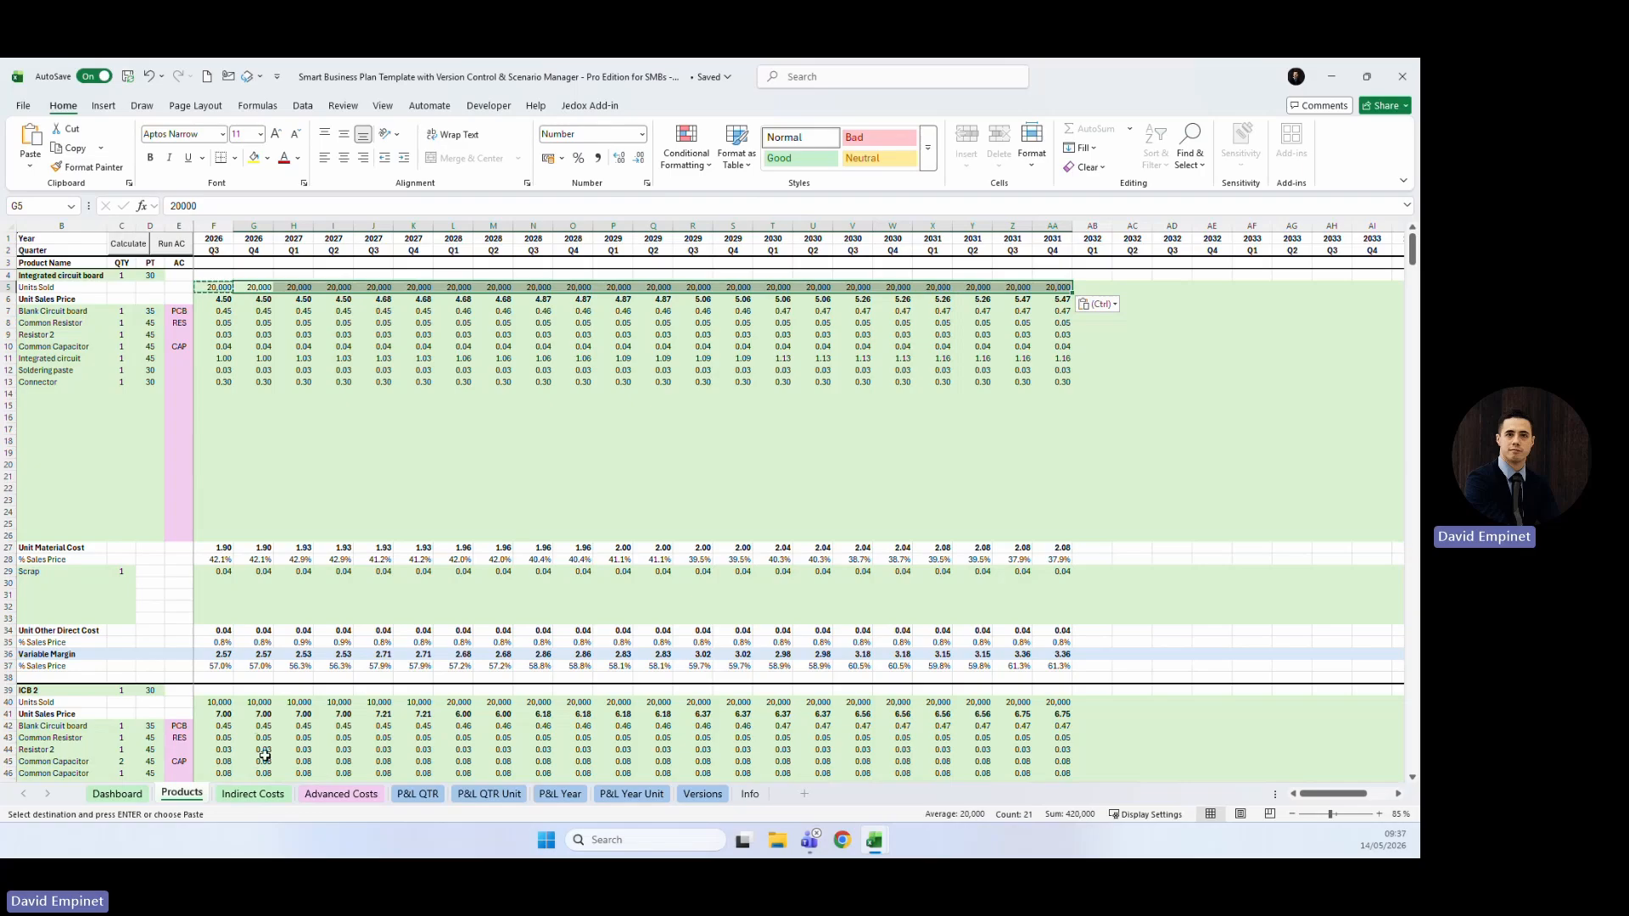
# Set ICB 2's unit sales price to 7.5 in 2026 Q3.
pyautogui.click(220, 715)
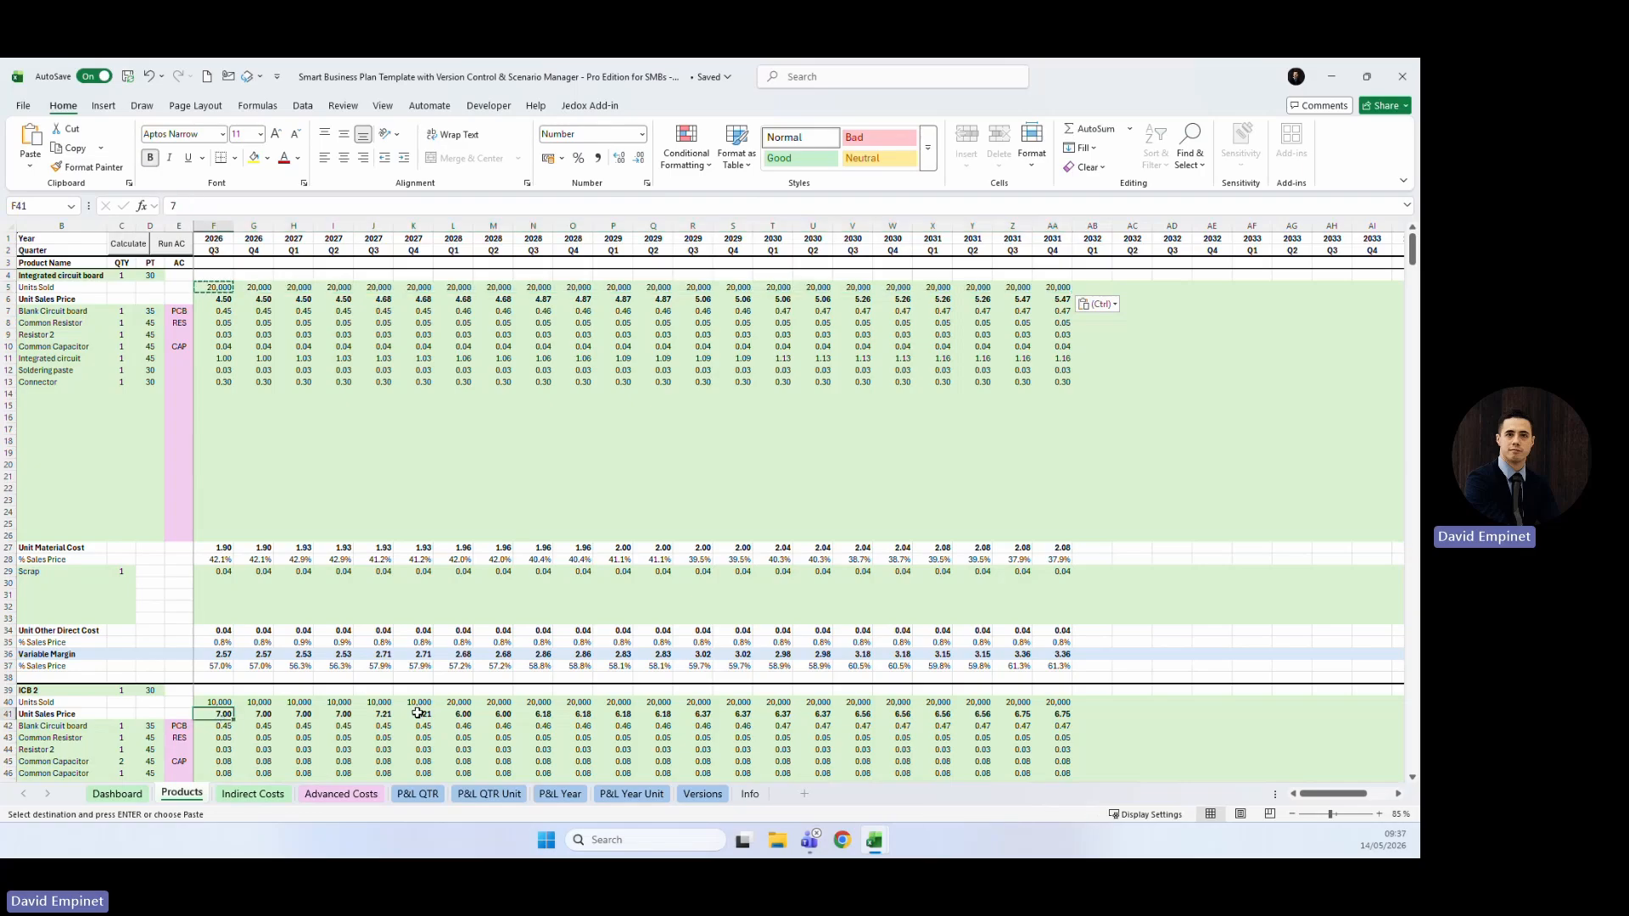
pyautogui.write('7.5')
pyautogui.press('Up')
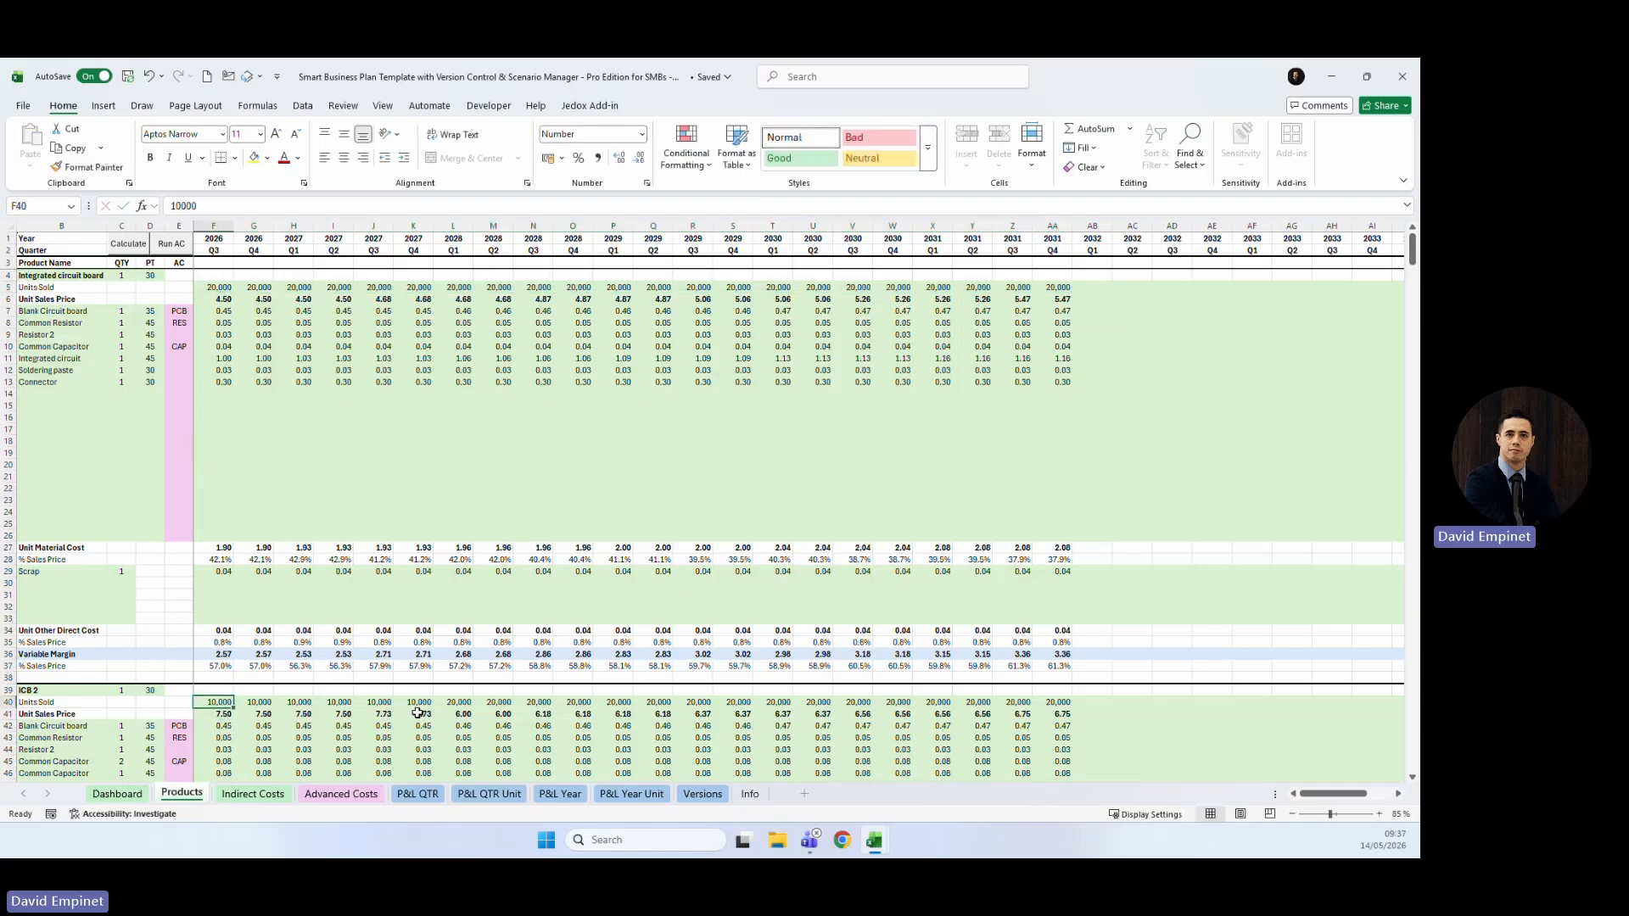
pyautogui.moveTo(159, 664); pyautogui.dragTo(261, 654)
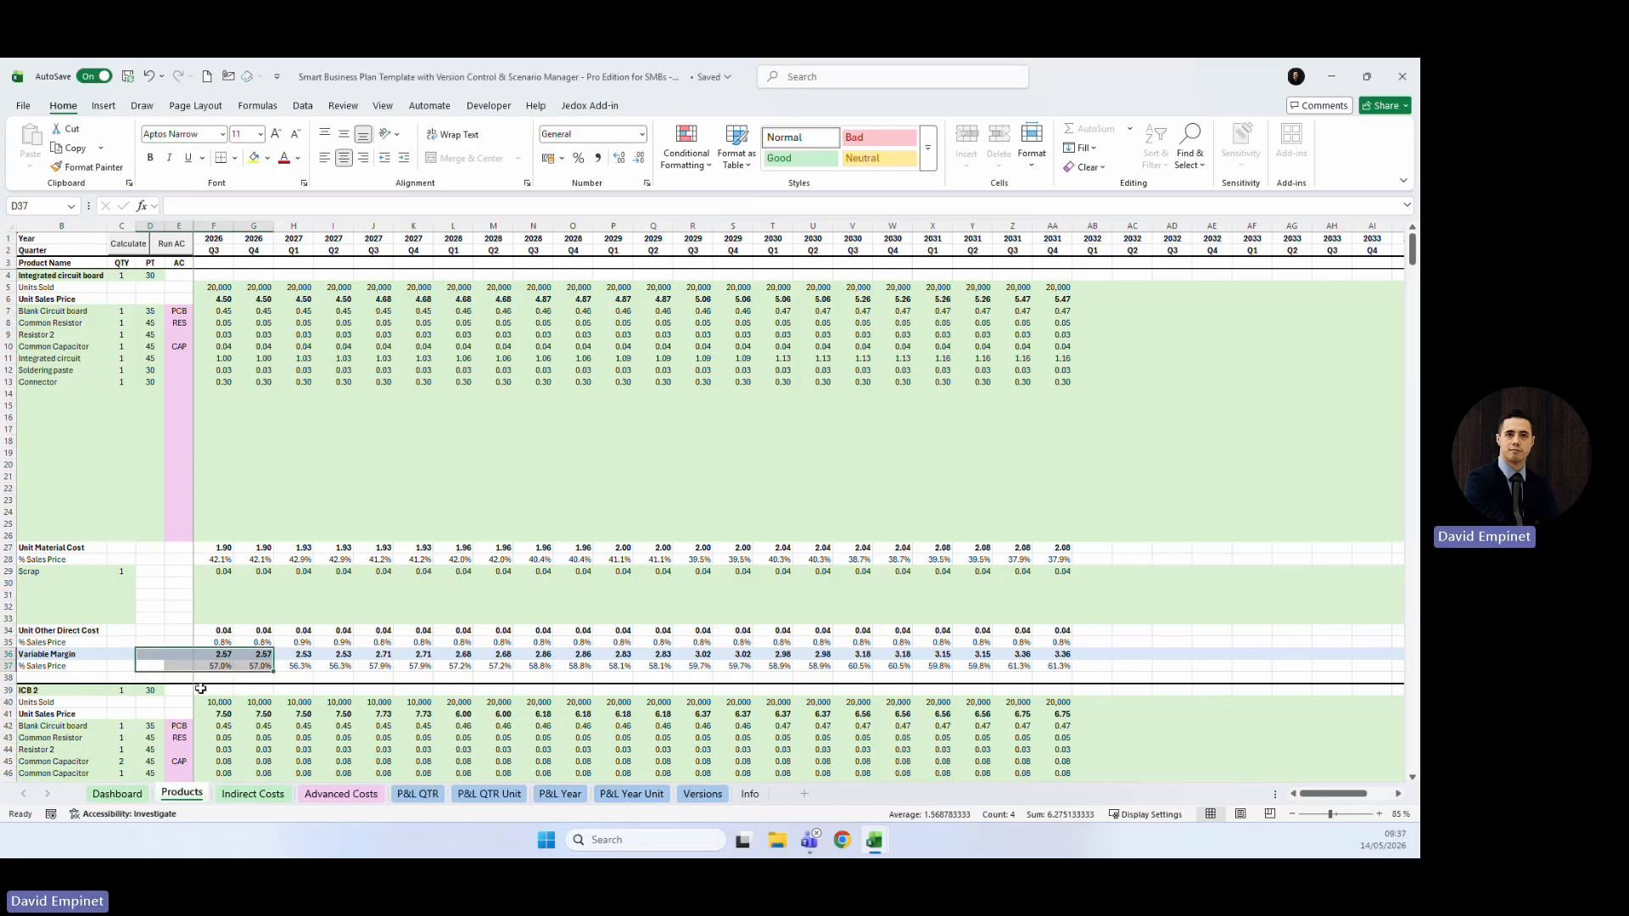
# Set ICB 2's units sold to 12,500 for every quarter from 2026 Q3 through 2027 Q4.
pyautogui.click(199, 702)
pyautogui.write('150')
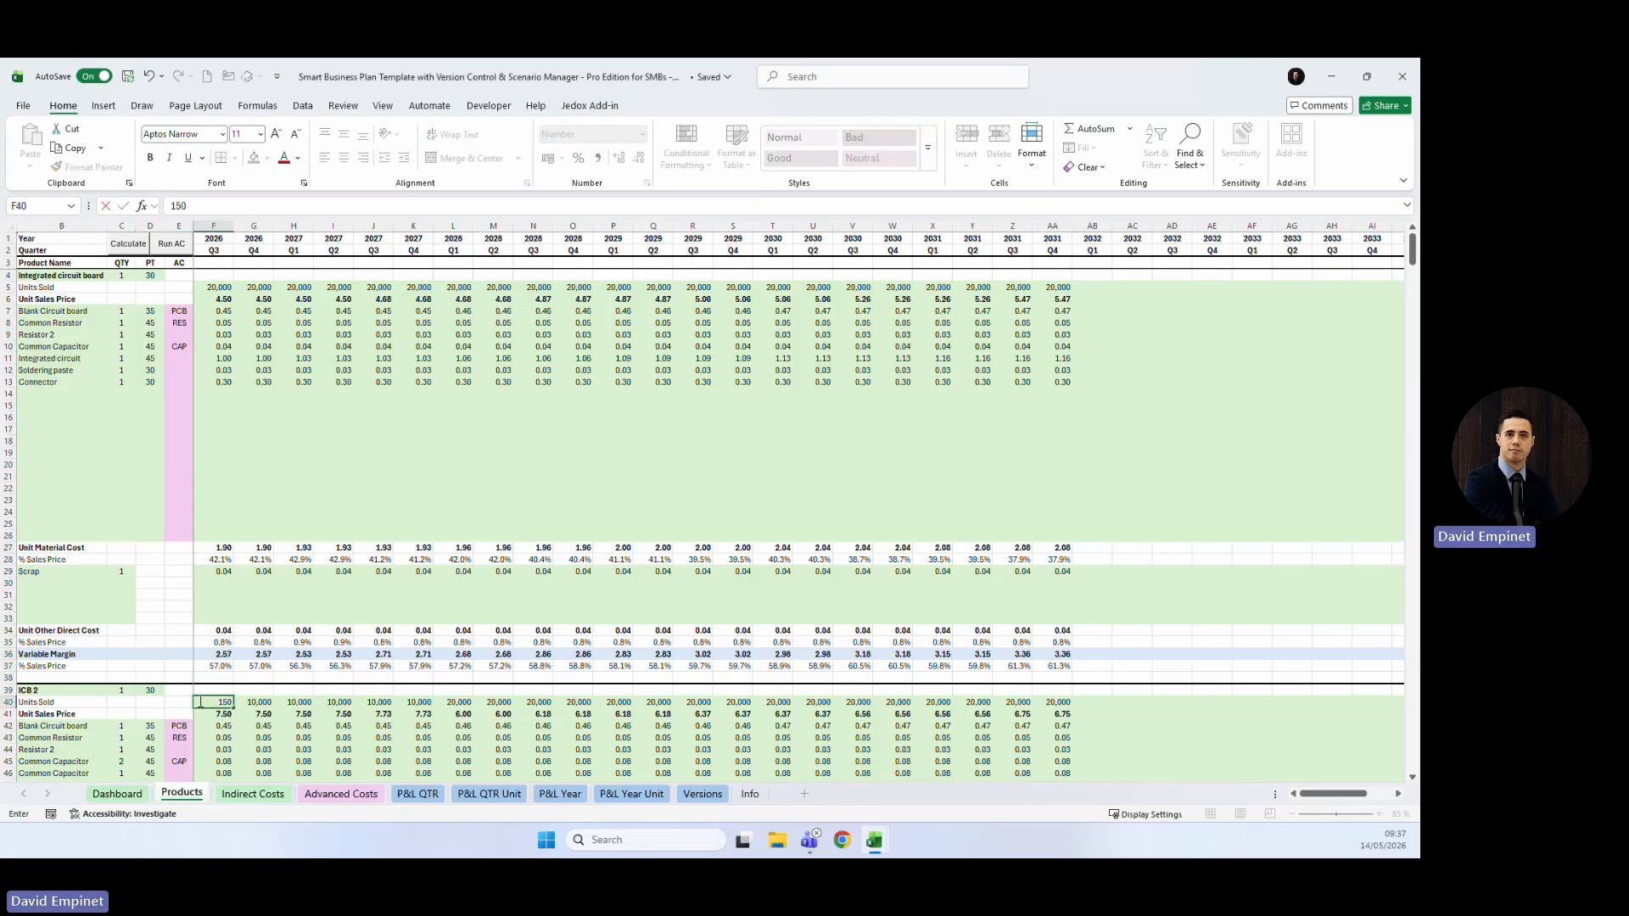
pyautogui.press('Return')
pyautogui.press('Up')
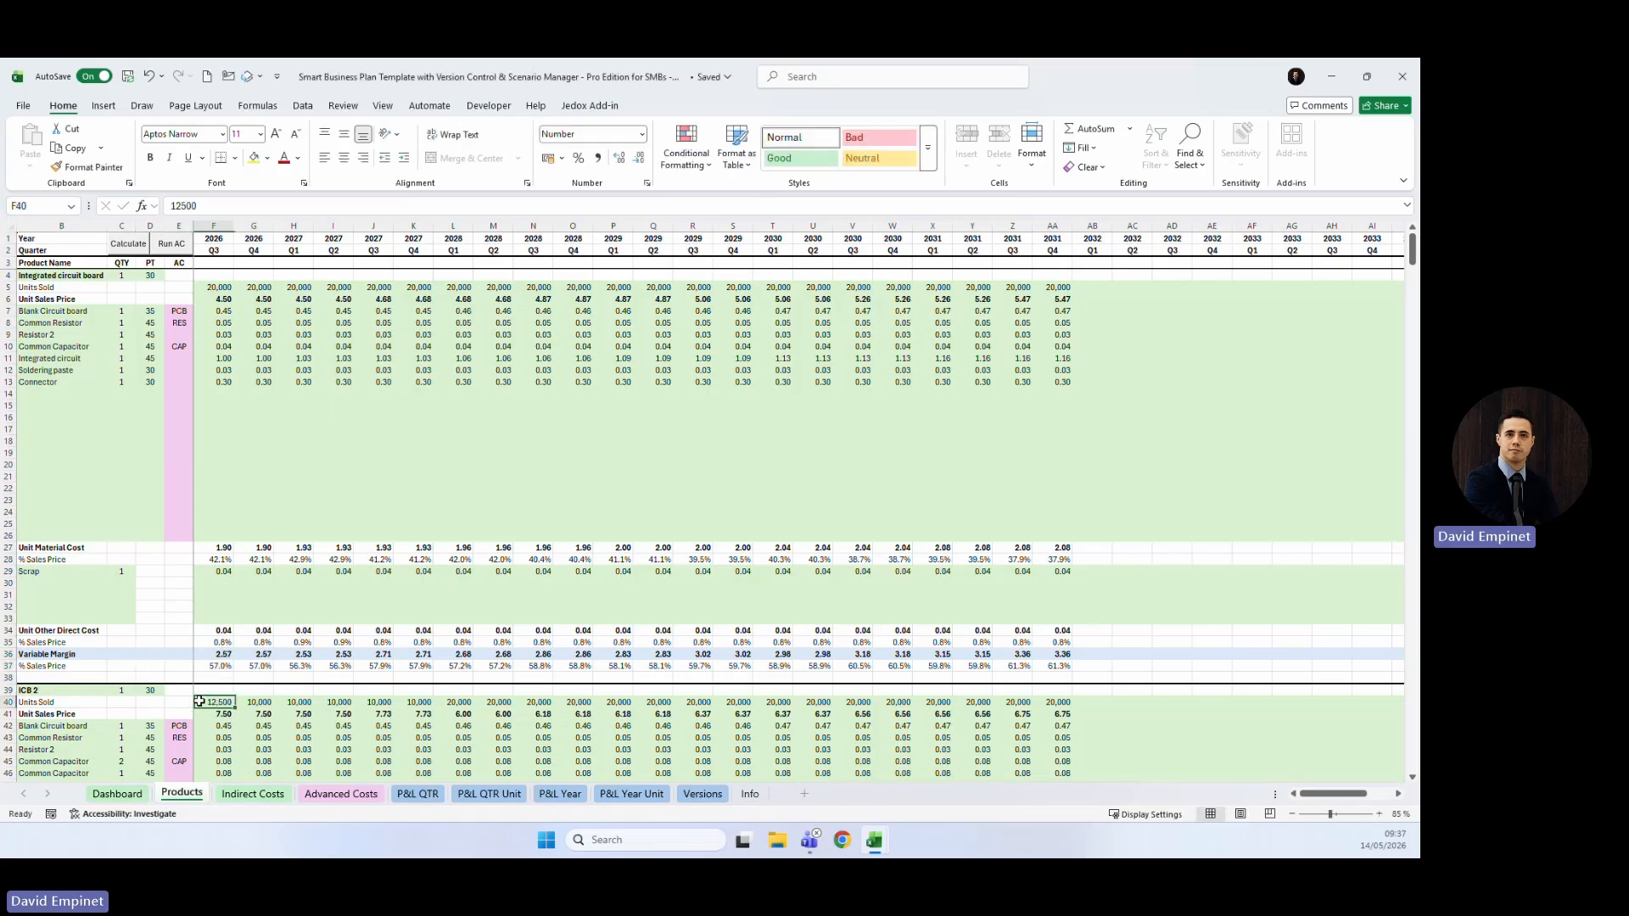
pyautogui.hotkey('ctrl', 'c')
pyautogui.press('Right')
pyautogui.hotkey('shift', 'Right')
pyautogui.hotkey('shift', 'Right')
pyautogui.hotkey('shift', 'Right')
pyautogui.hotkey('shift', 'Right')
pyautogui.hotkey('ctrl', 'v')
# Set ICB 2's units sold to 25,000 for every quarter from 2028 Q1 through 2031 Q4.
pyautogui.press('Right')
pyautogui.press('Right')
pyautogui.press('Right')
pyautogui.press('Right')
pyautogui.press('Right')
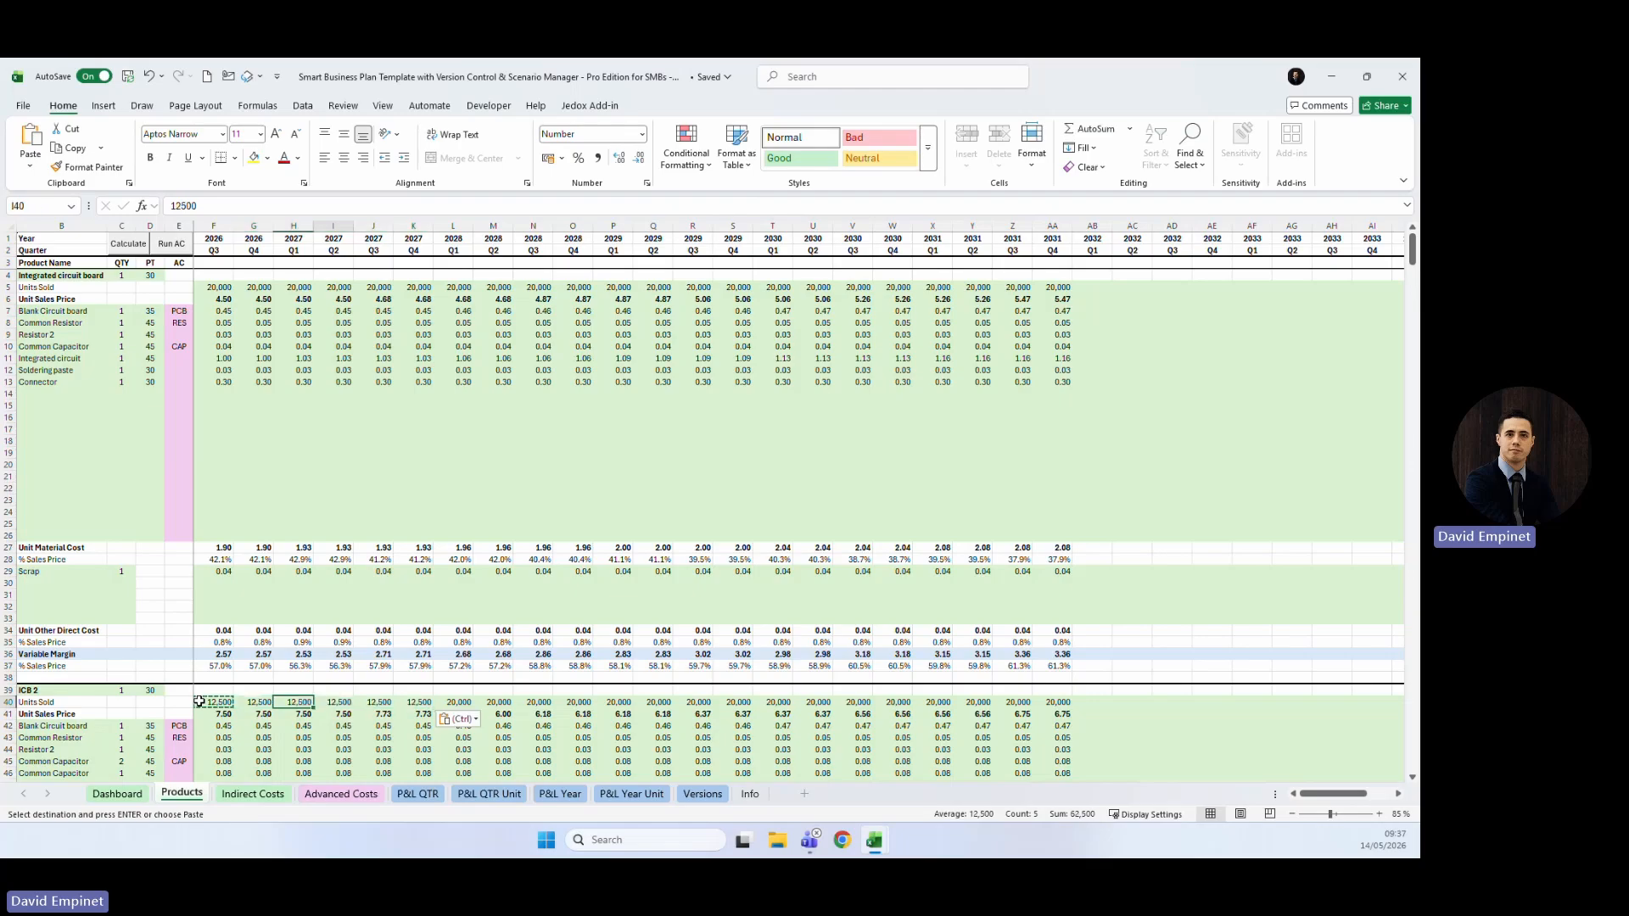
pyautogui.write('250')
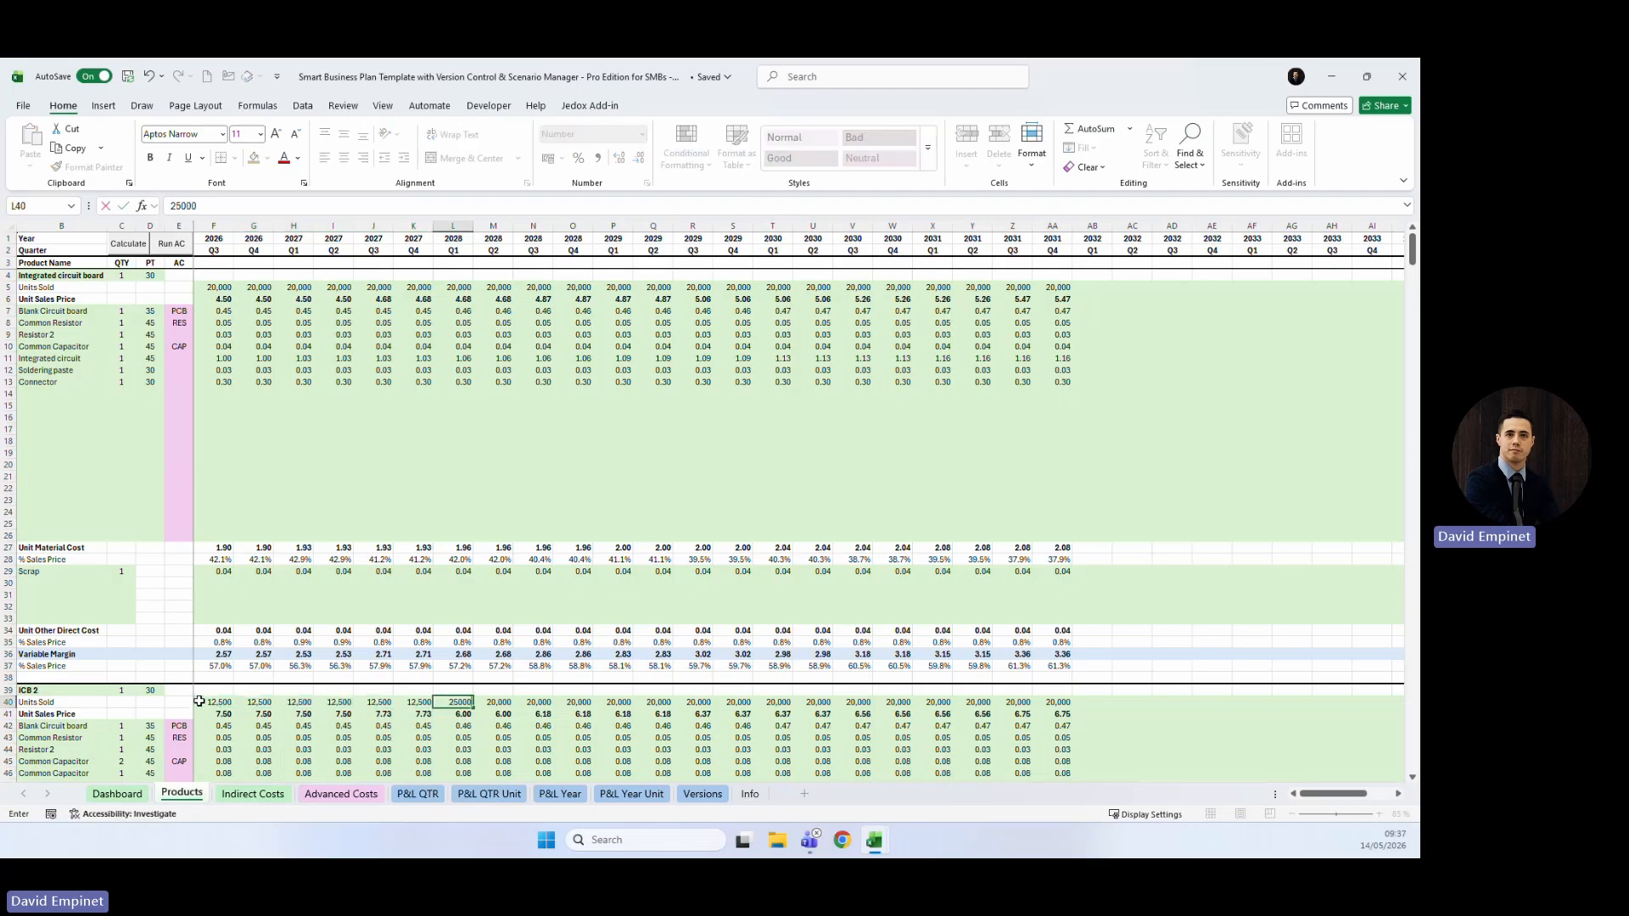
pyautogui.write('00')
pyautogui.press('Return')
pyautogui.press('Up')
pyautogui.hotkey('ctrl', 'c')
pyautogui.press('Right')
pyautogui.hotkey('ctrl', 'shift', 'Right')
pyautogui.hotkey('ctrl', 'v')
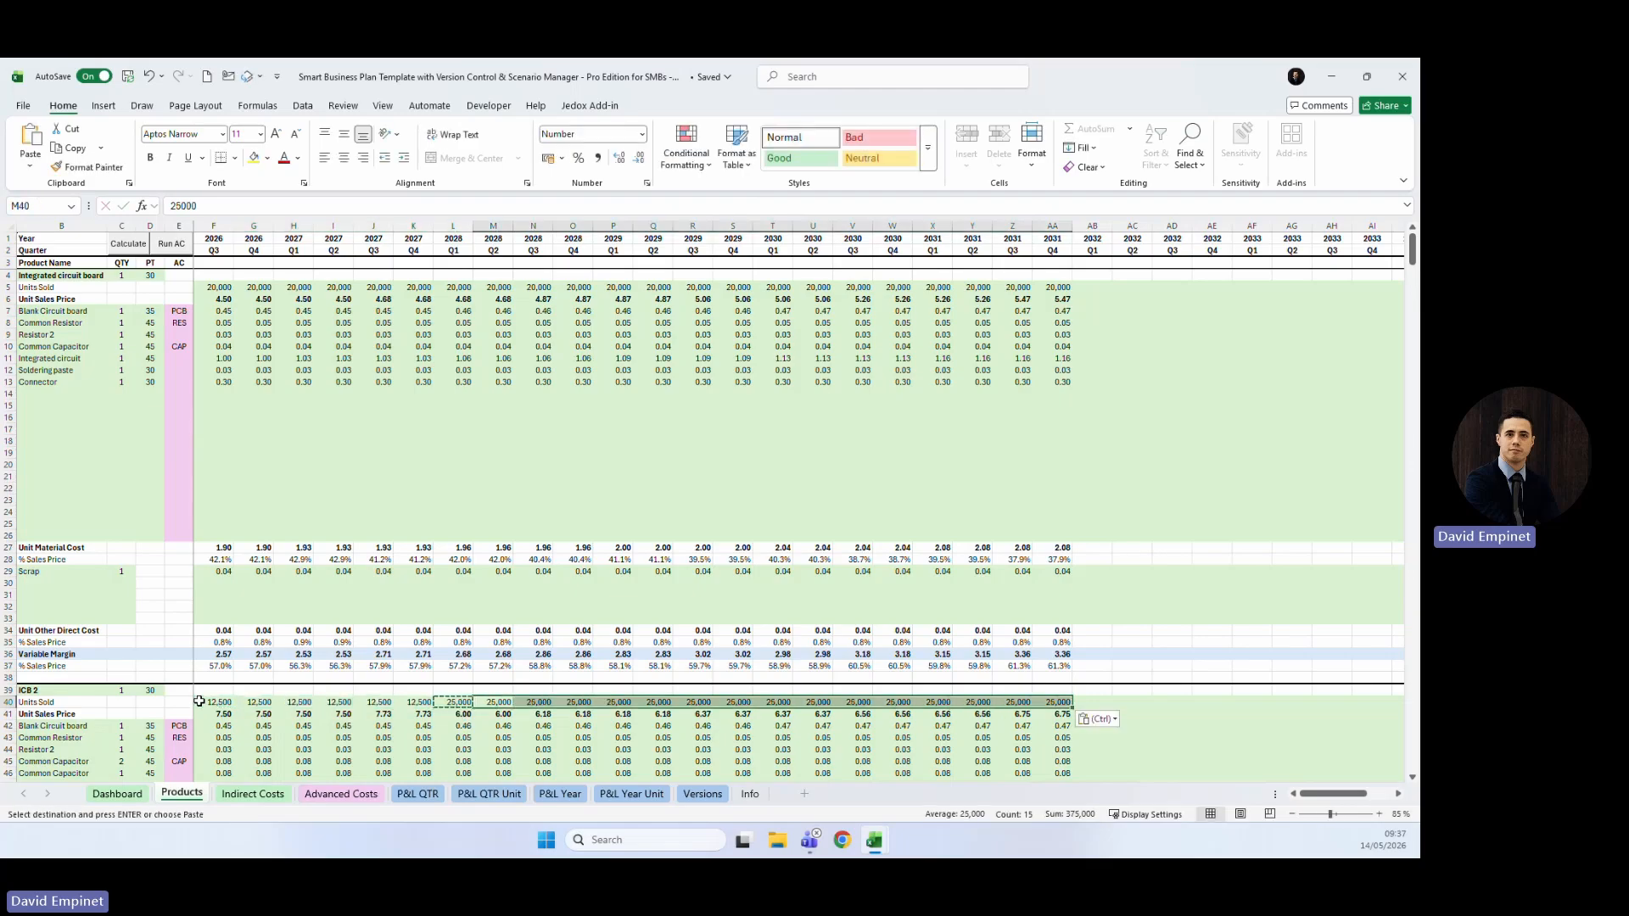
# Recalculate the plan from the Products sheet and check the total cash flow and internal rate of return in the quarterly P&L.
pyautogui.click(252, 429)
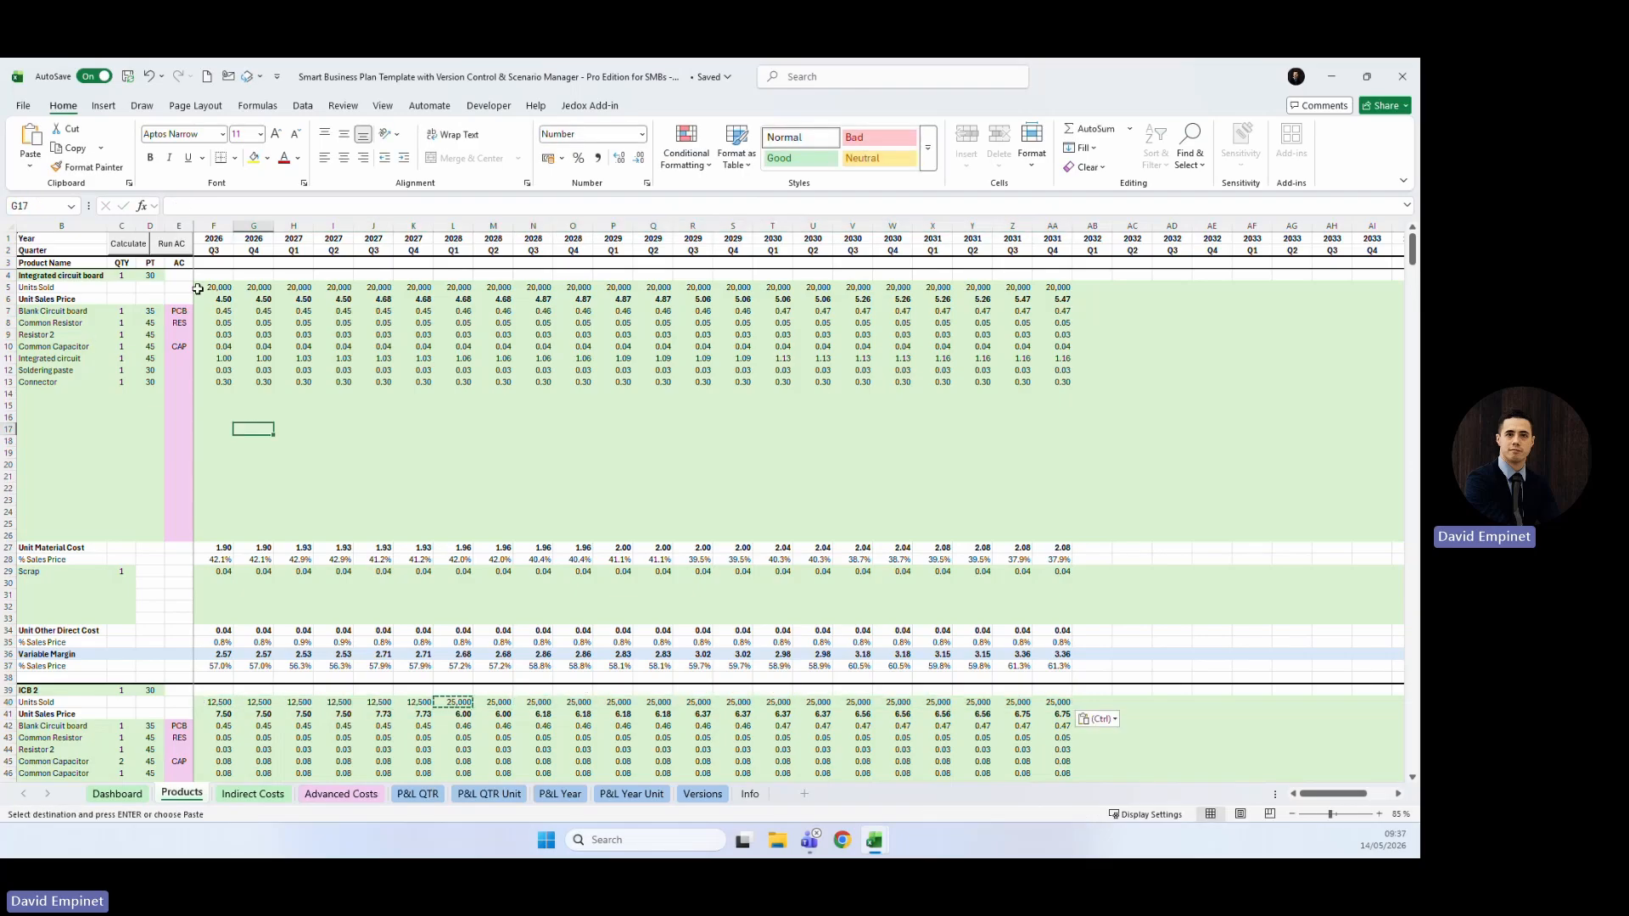
pyautogui.click(126, 246)
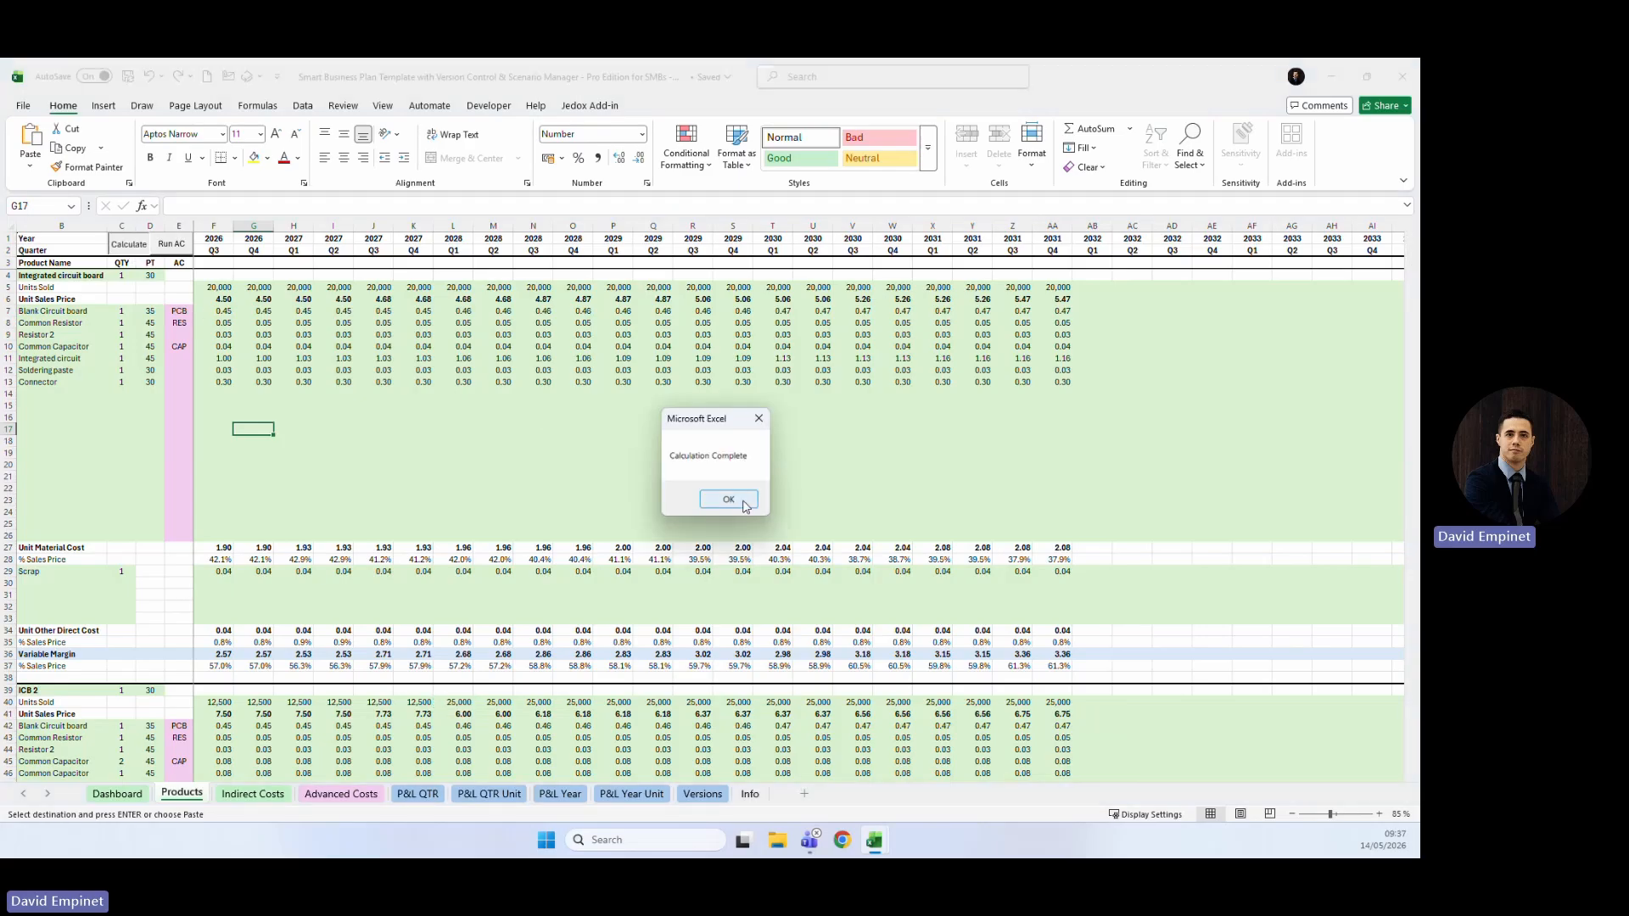
pyautogui.click(744, 506)
pyautogui.click(357, 404)
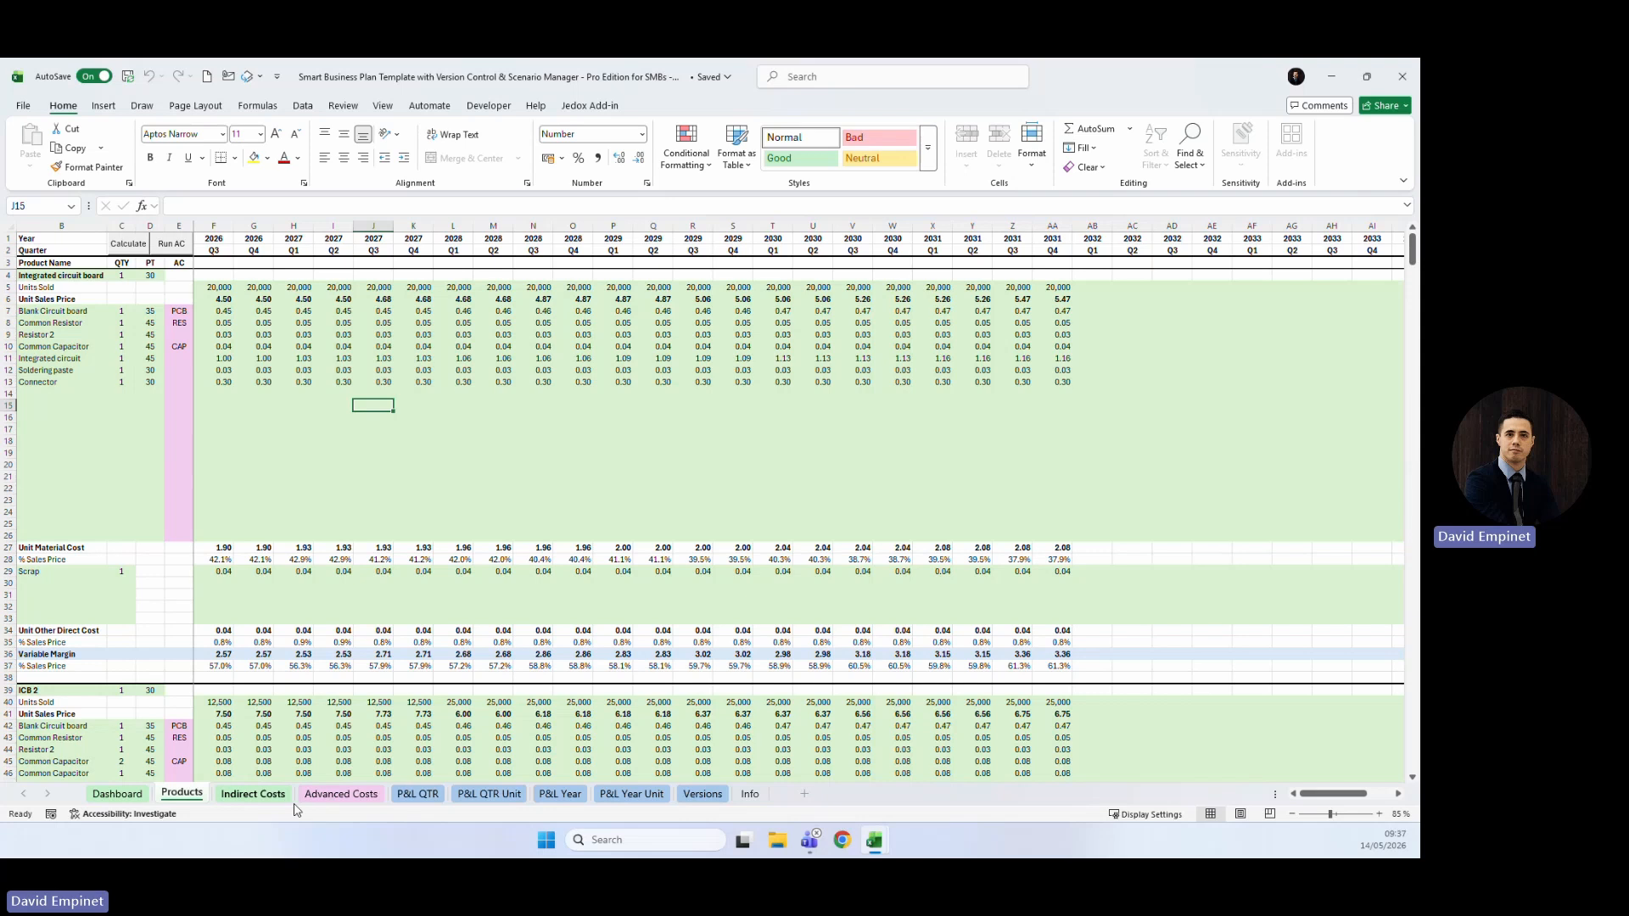
pyautogui.click(415, 795)
pyautogui.moveTo(1349, 676); pyautogui.dragTo(1349, 641)
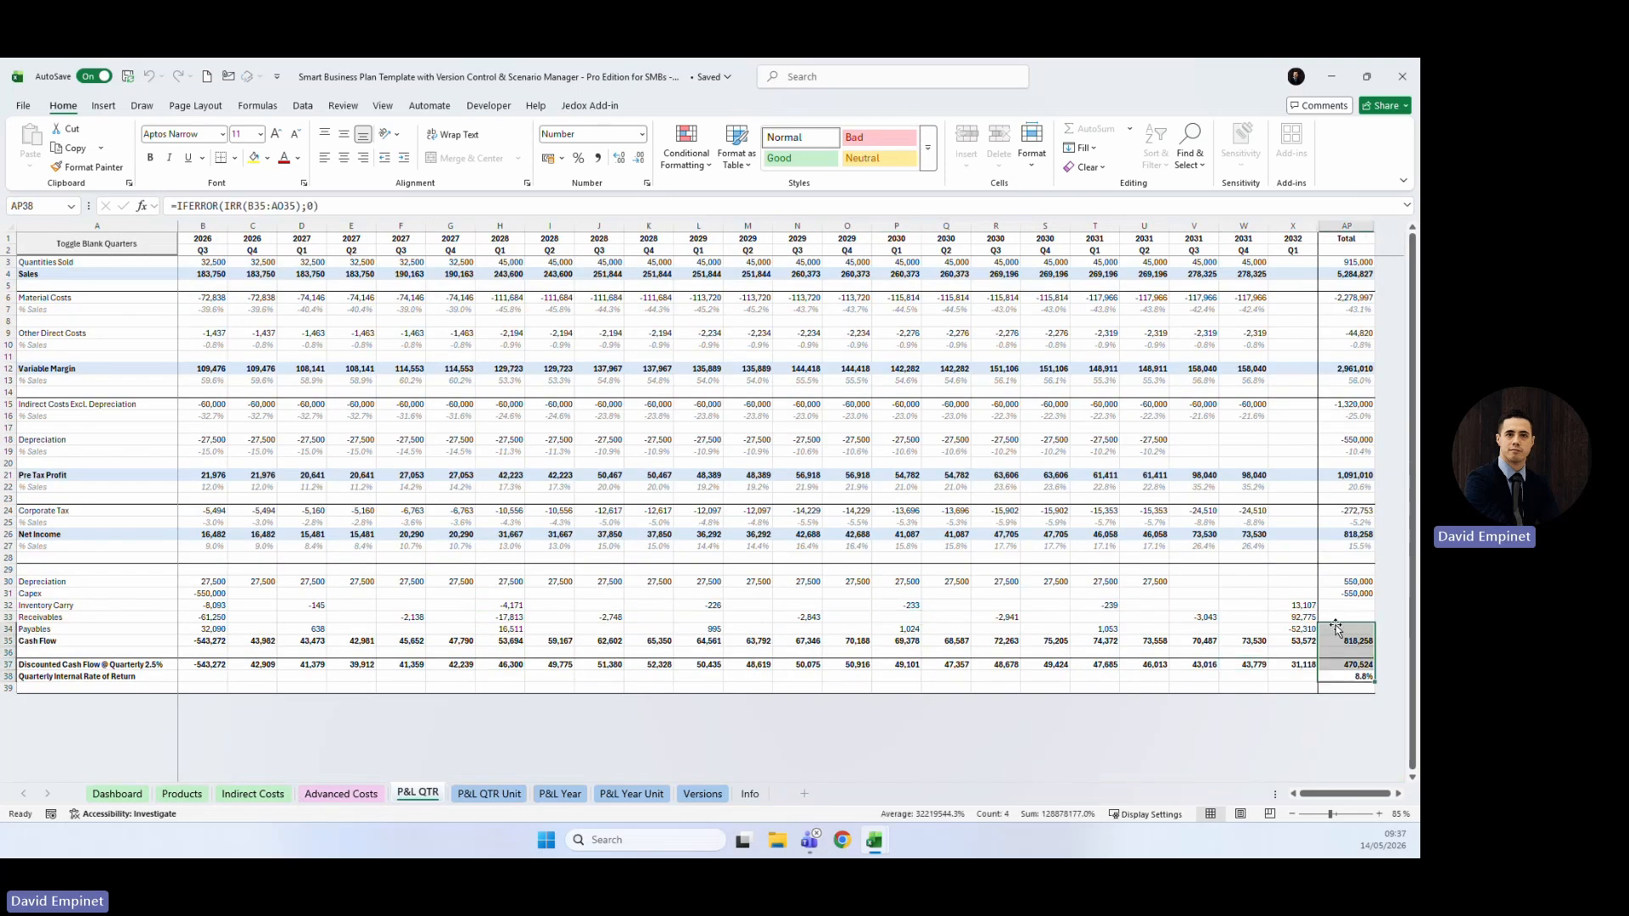
# Examine the Integrated circuit board's units and prices in Products, and the shared components' quantities and unit costs in Advanced Costs.
pyautogui.click(181, 794)
pyautogui.moveTo(214, 299); pyautogui.dragTo(471, 298)
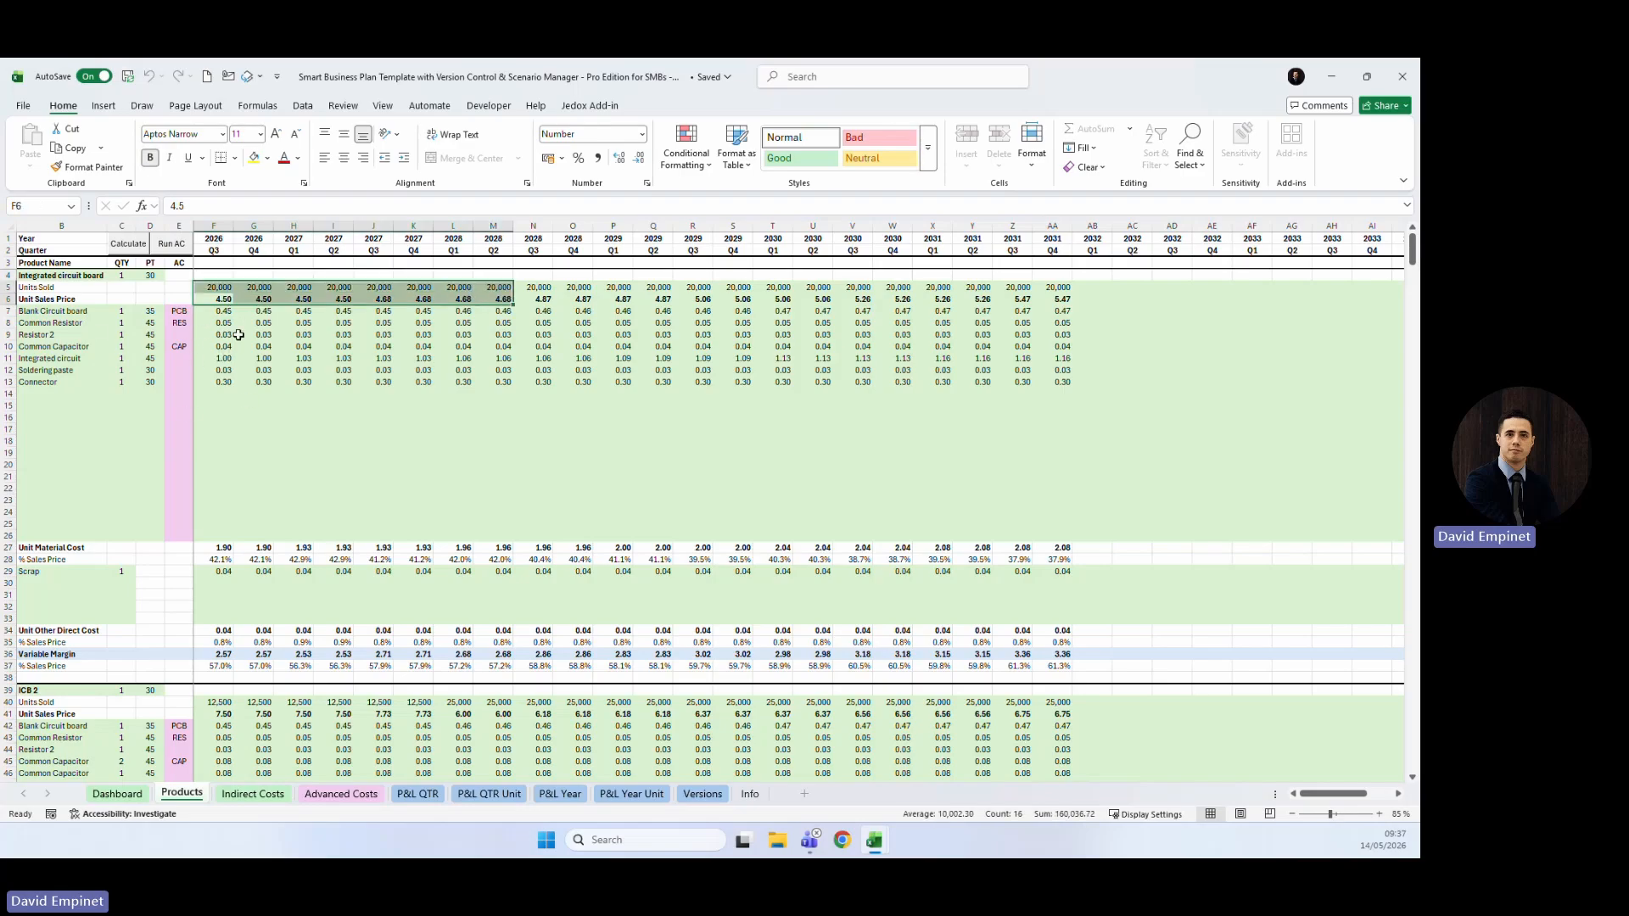
pyautogui.click(327, 796)
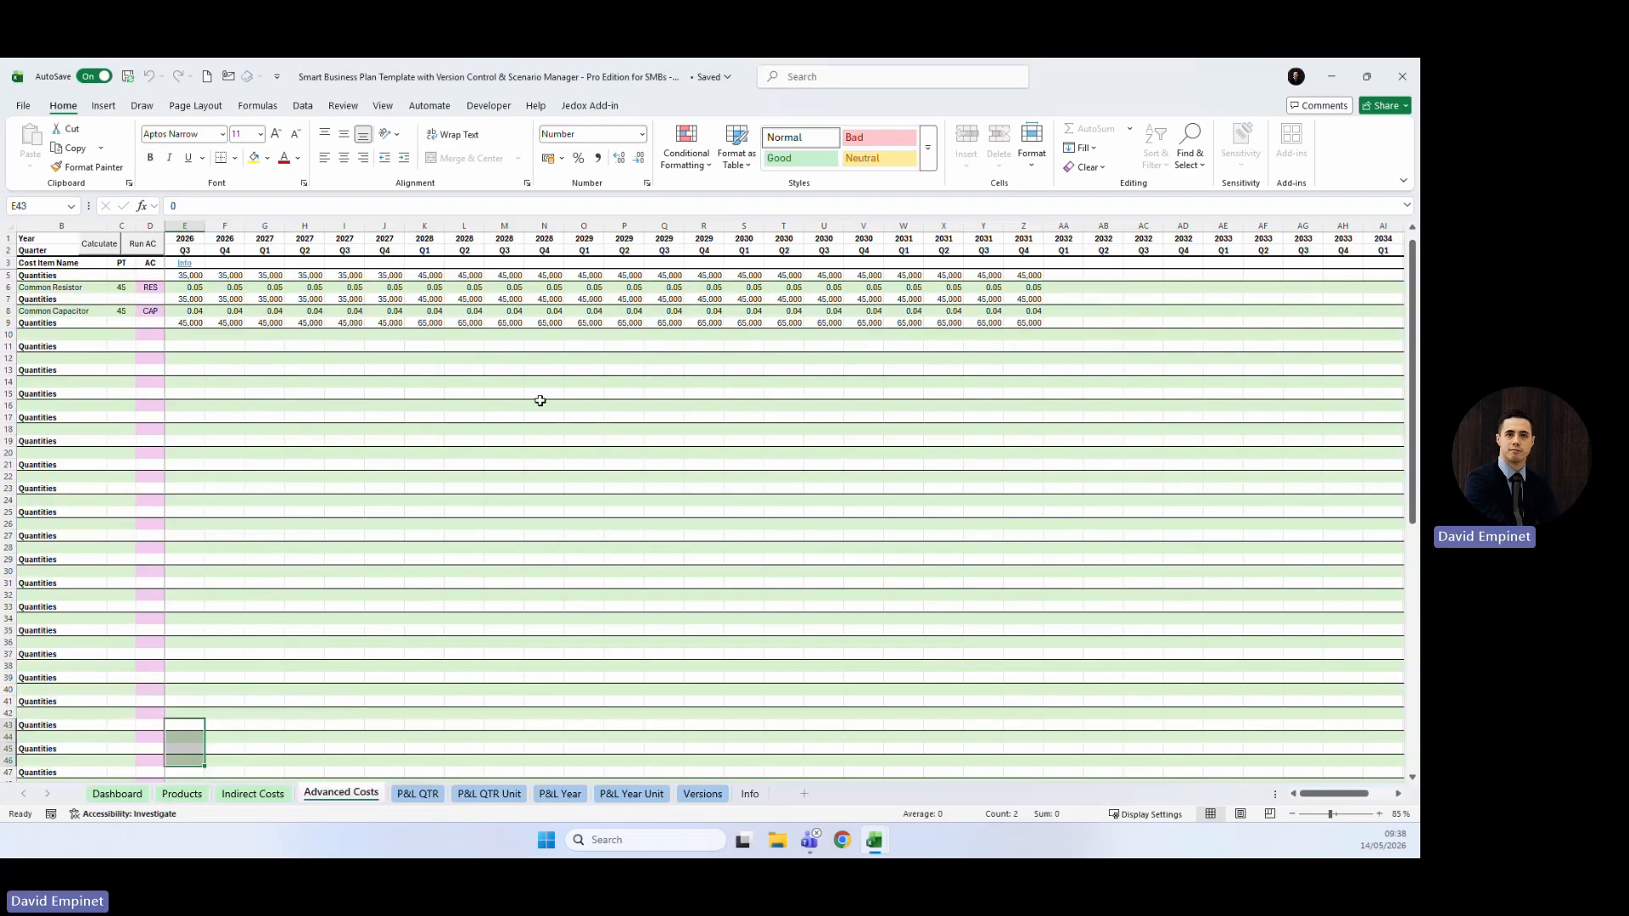
pyautogui.click(591, 333)
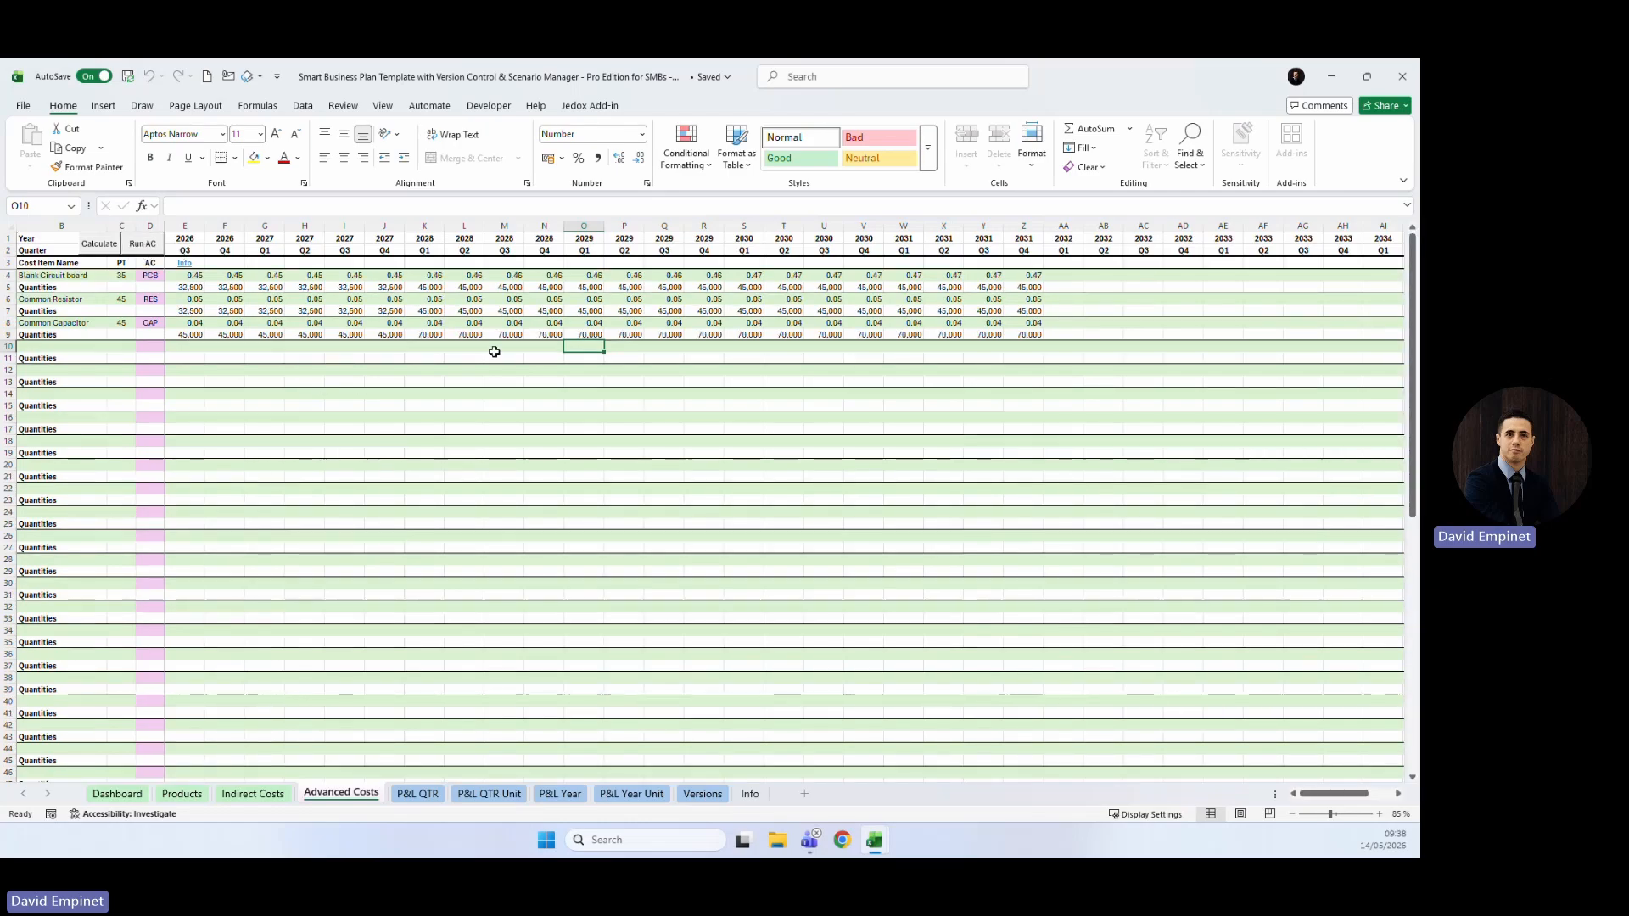
pyautogui.moveTo(466, 334); pyautogui.dragTo(1065, 335)
pyautogui.click(191, 325)
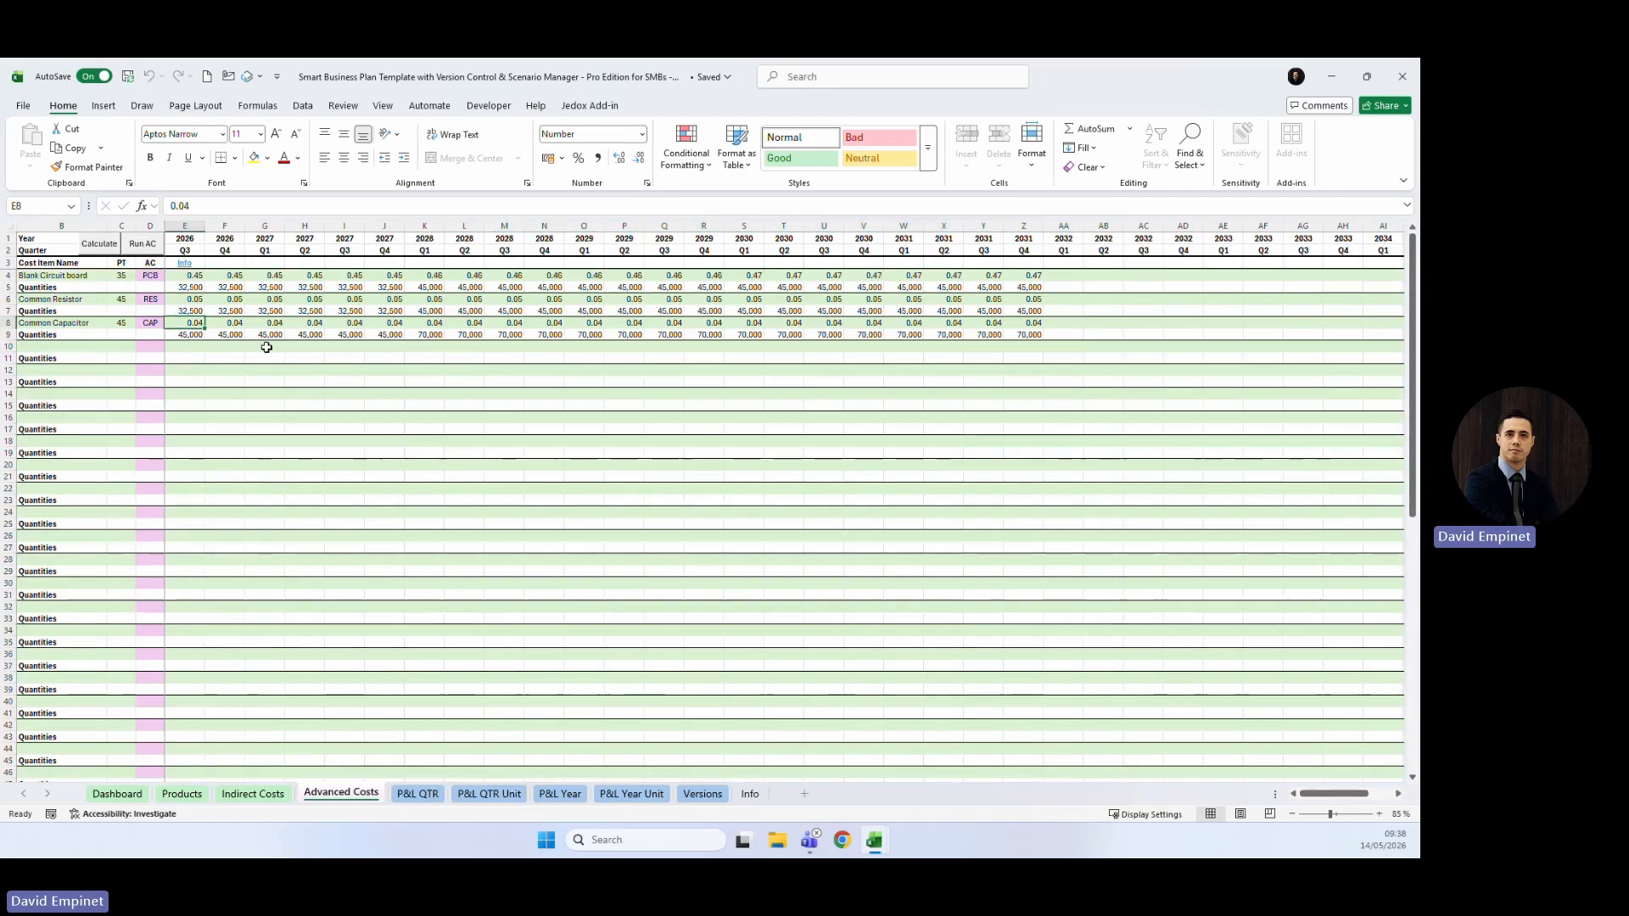
pyautogui.click(182, 277)
pyautogui.press('Right')
pyautogui.press('Right')
pyautogui.press('Right')
pyautogui.press('Right')
pyautogui.press('Right')
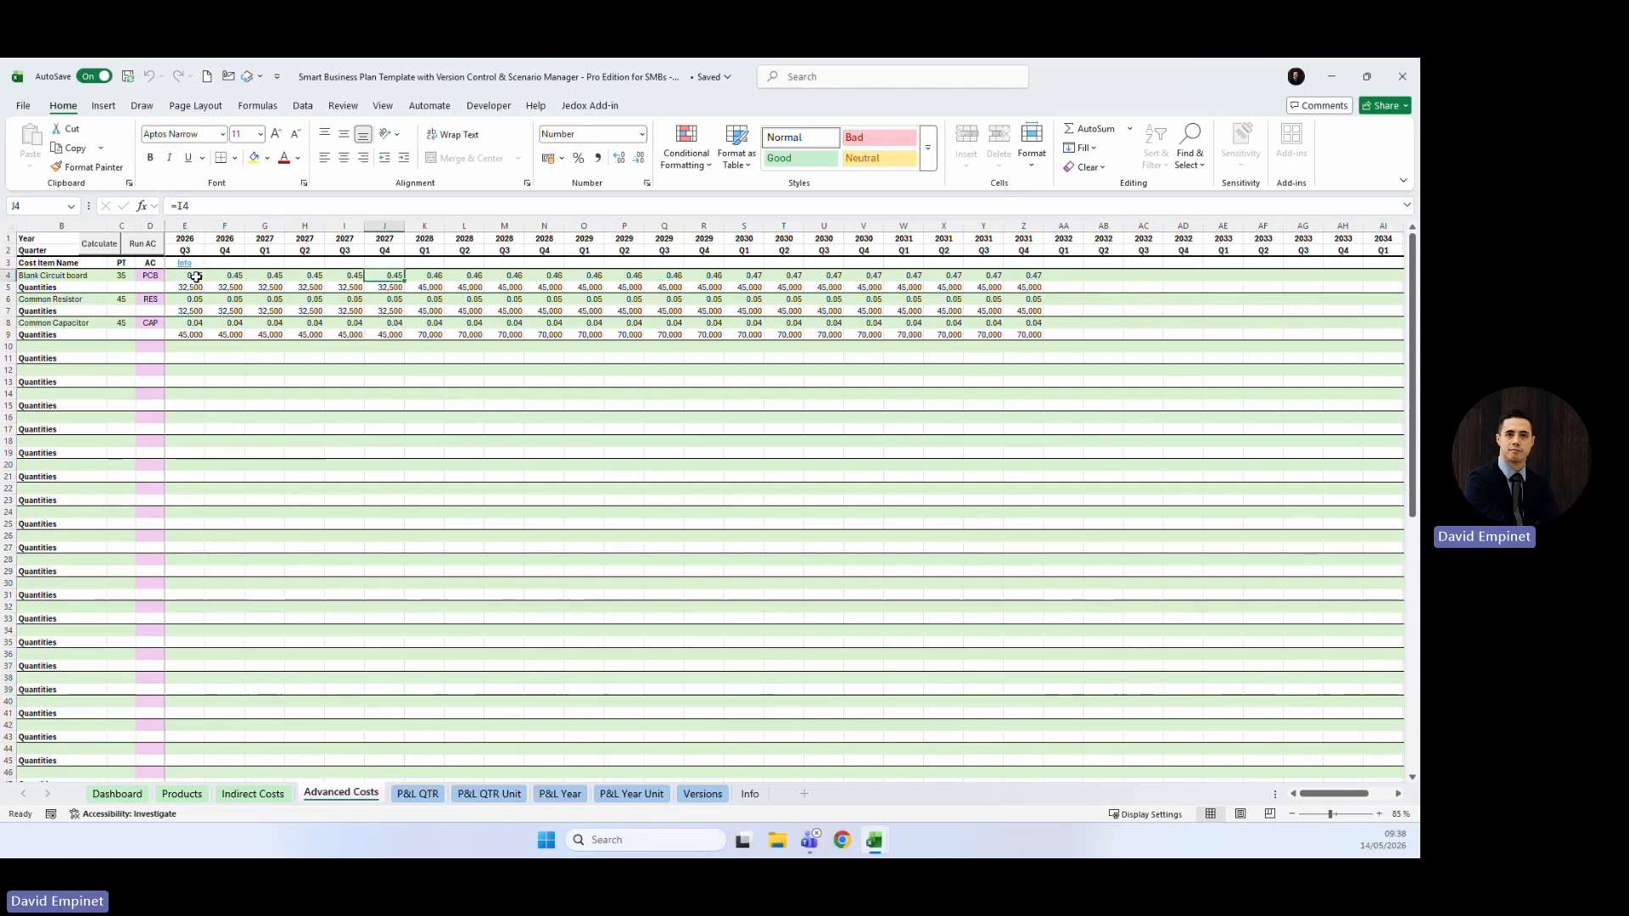
# Set the Blank Circuit board's unit cost to 0.4 in 2026 Q3 on the Advanced Costs sheet.
pyautogui.click(196, 277)
pyautogui.write('0.4')
pyautogui.press('Right')
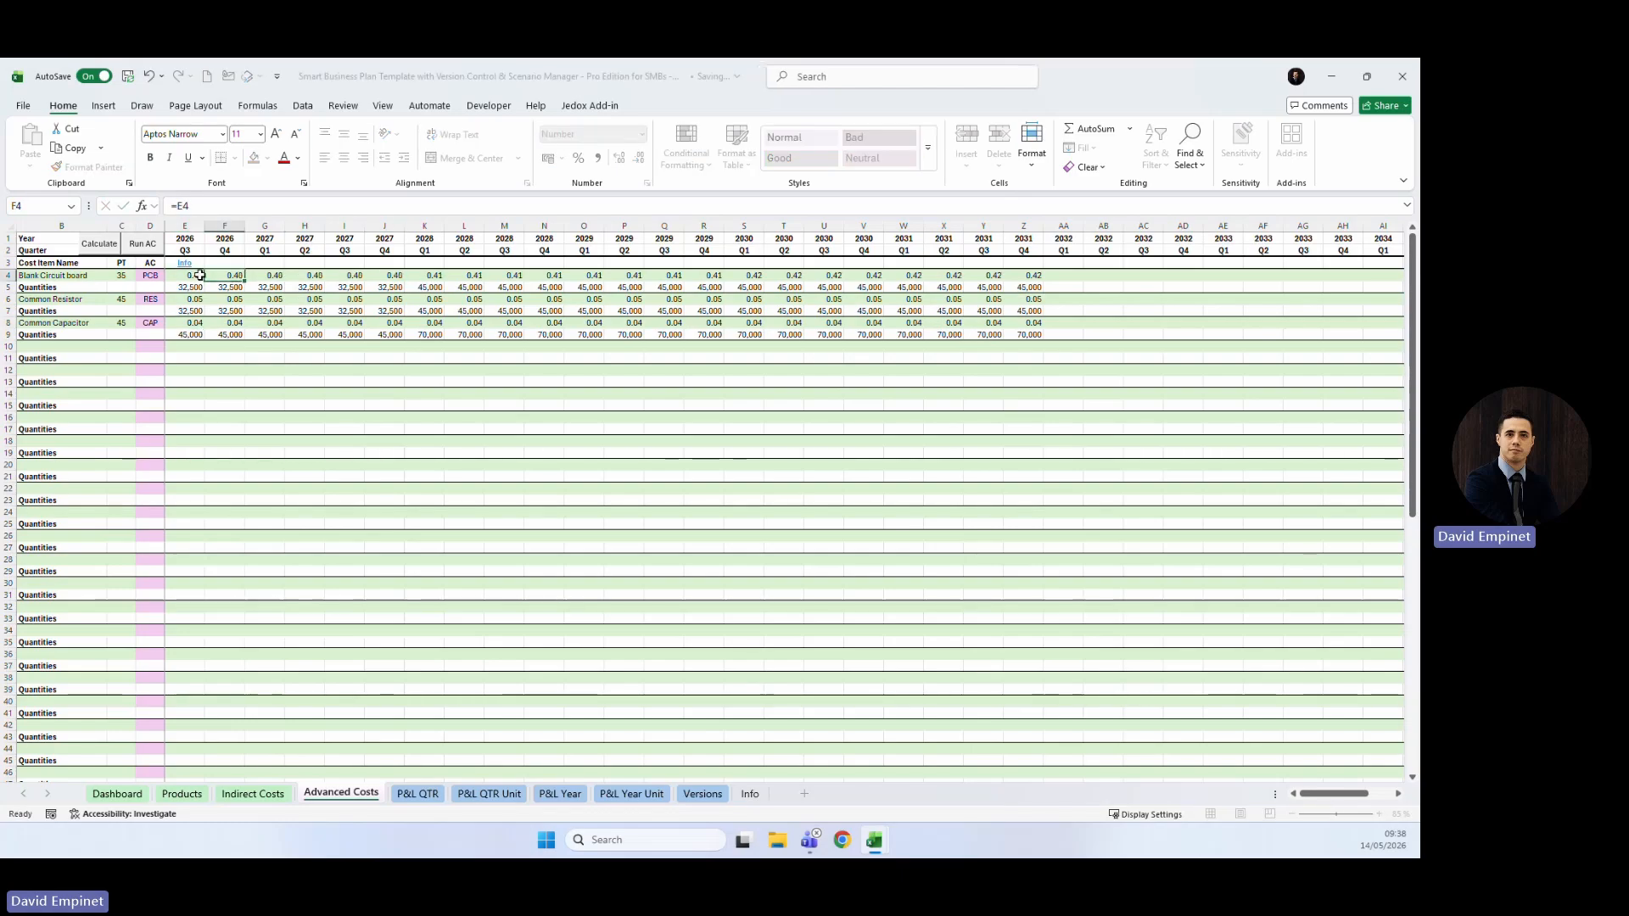
pyautogui.click(199, 276)
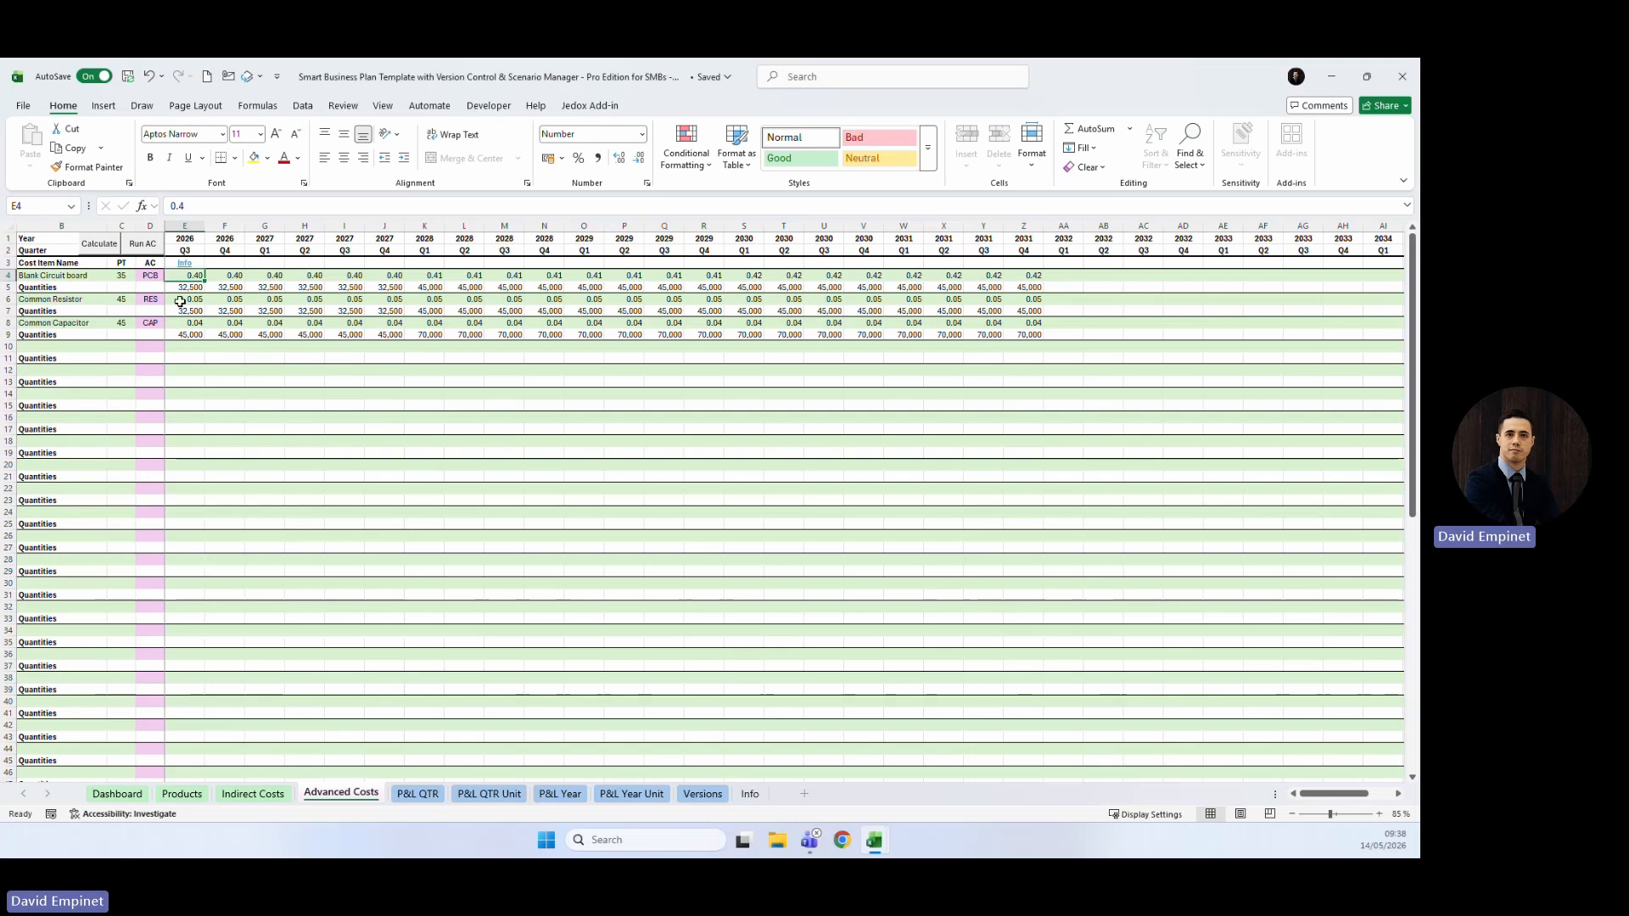
# Set the Common Resistor's unit cost to 0.04 for every quarter from 2026 Q3 through 2031 Q4.
pyautogui.click(192, 300)
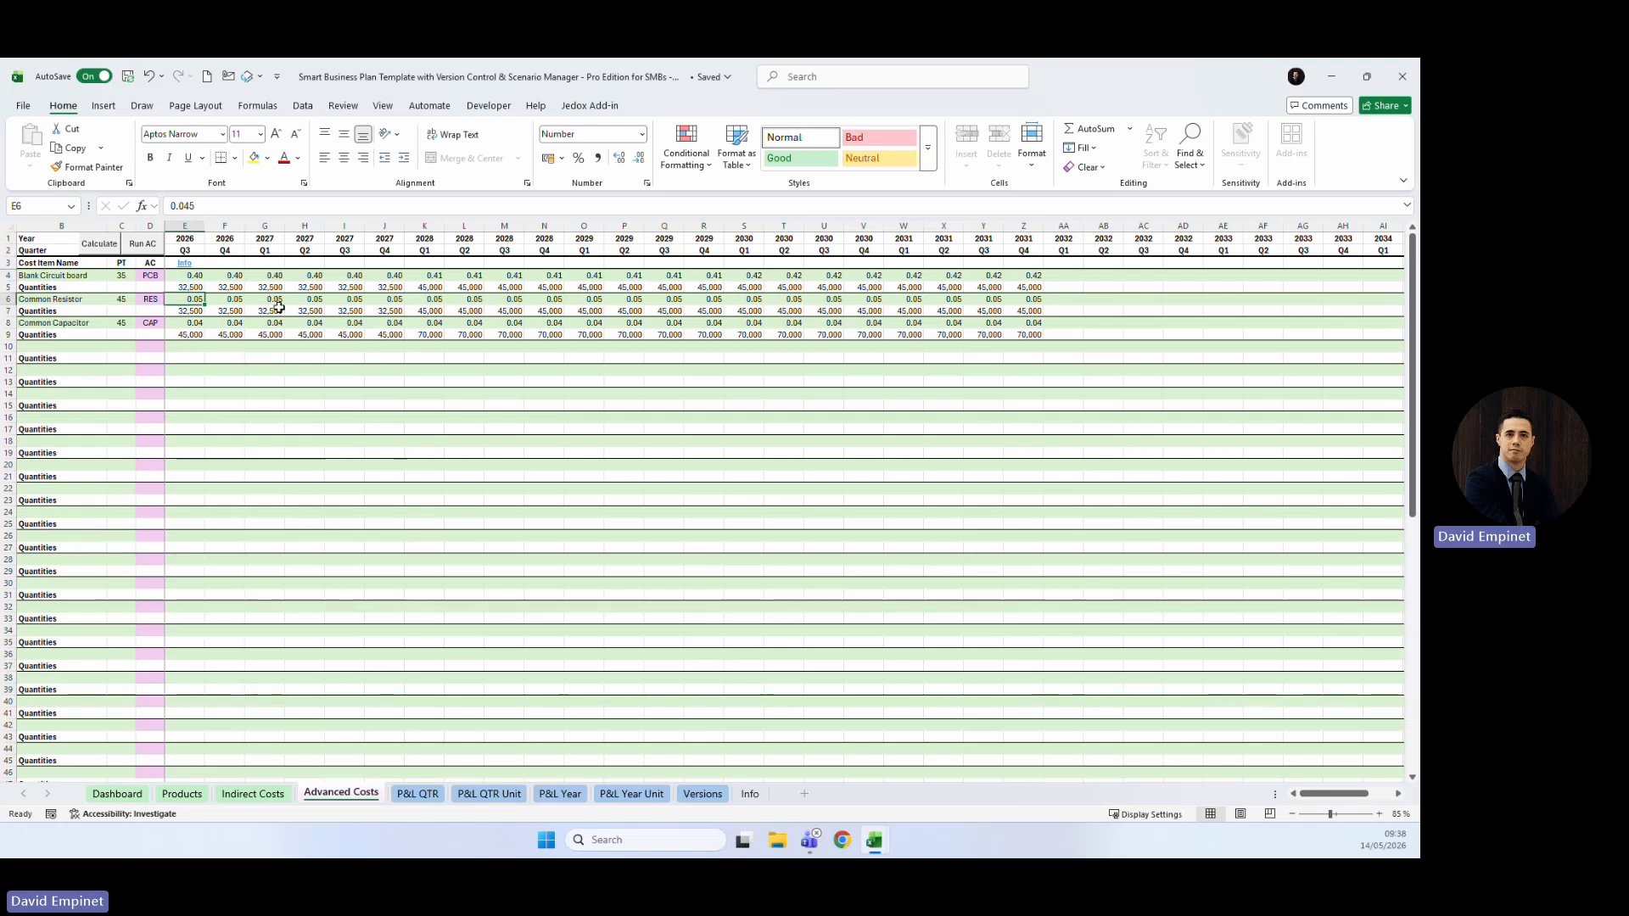
pyautogui.click(196, 205)
pyautogui.press('BackSpace')
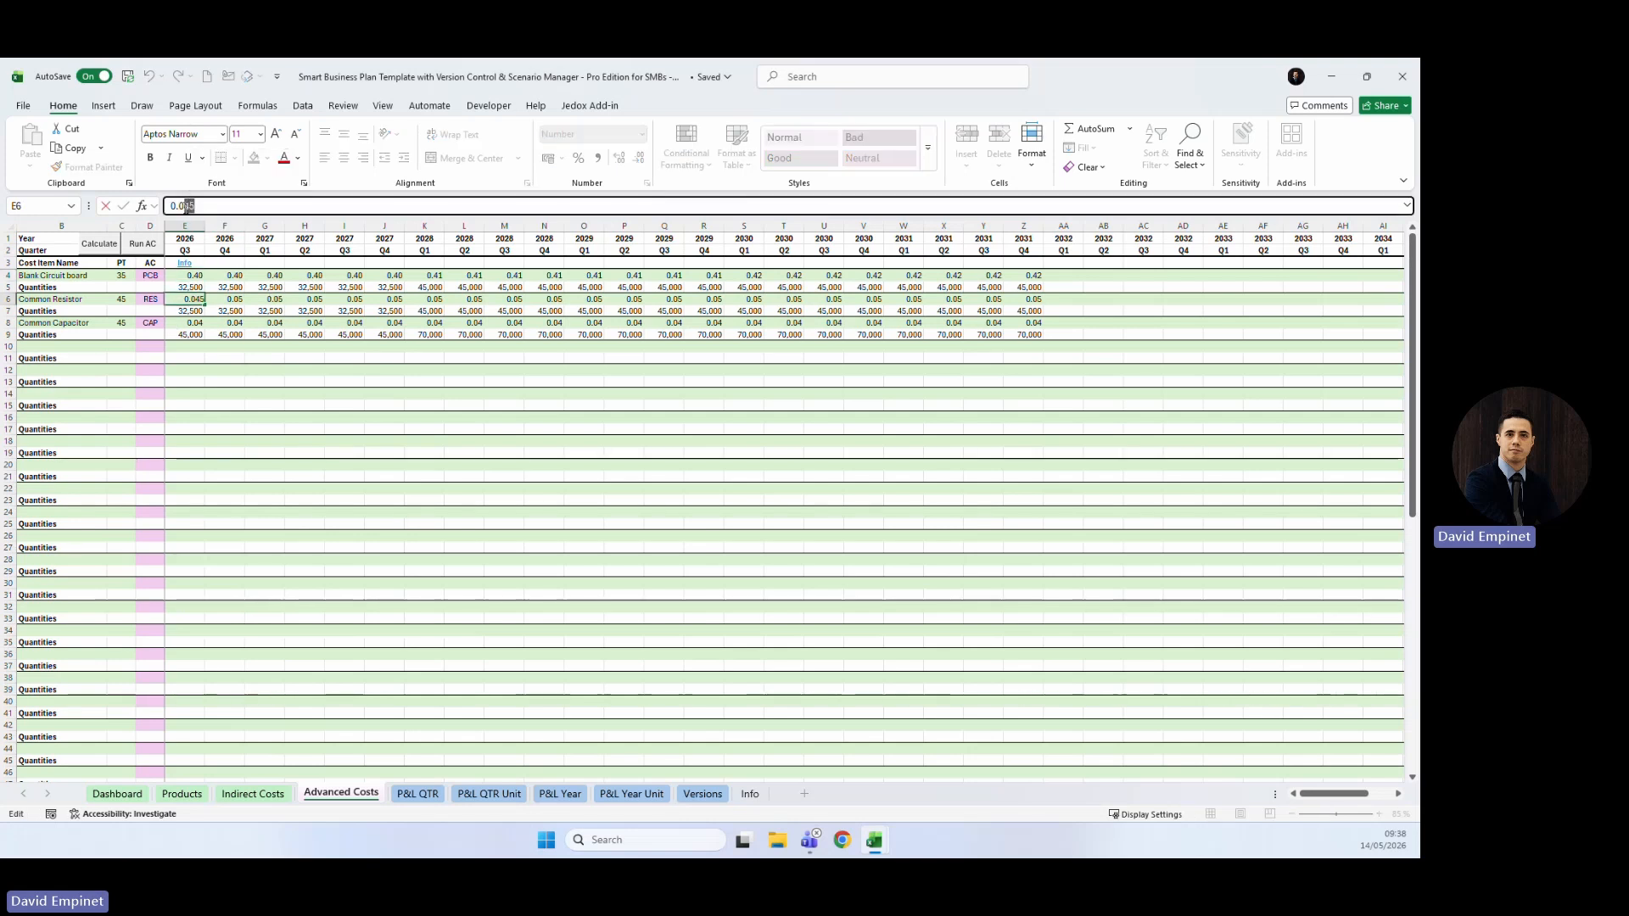
pyautogui.press('Return')
pyautogui.hotkey('ctrl', 'c')
pyautogui.press('Right')
pyautogui.hotkey('shift', 'Right')
pyautogui.hotkey('shift', 'Right')
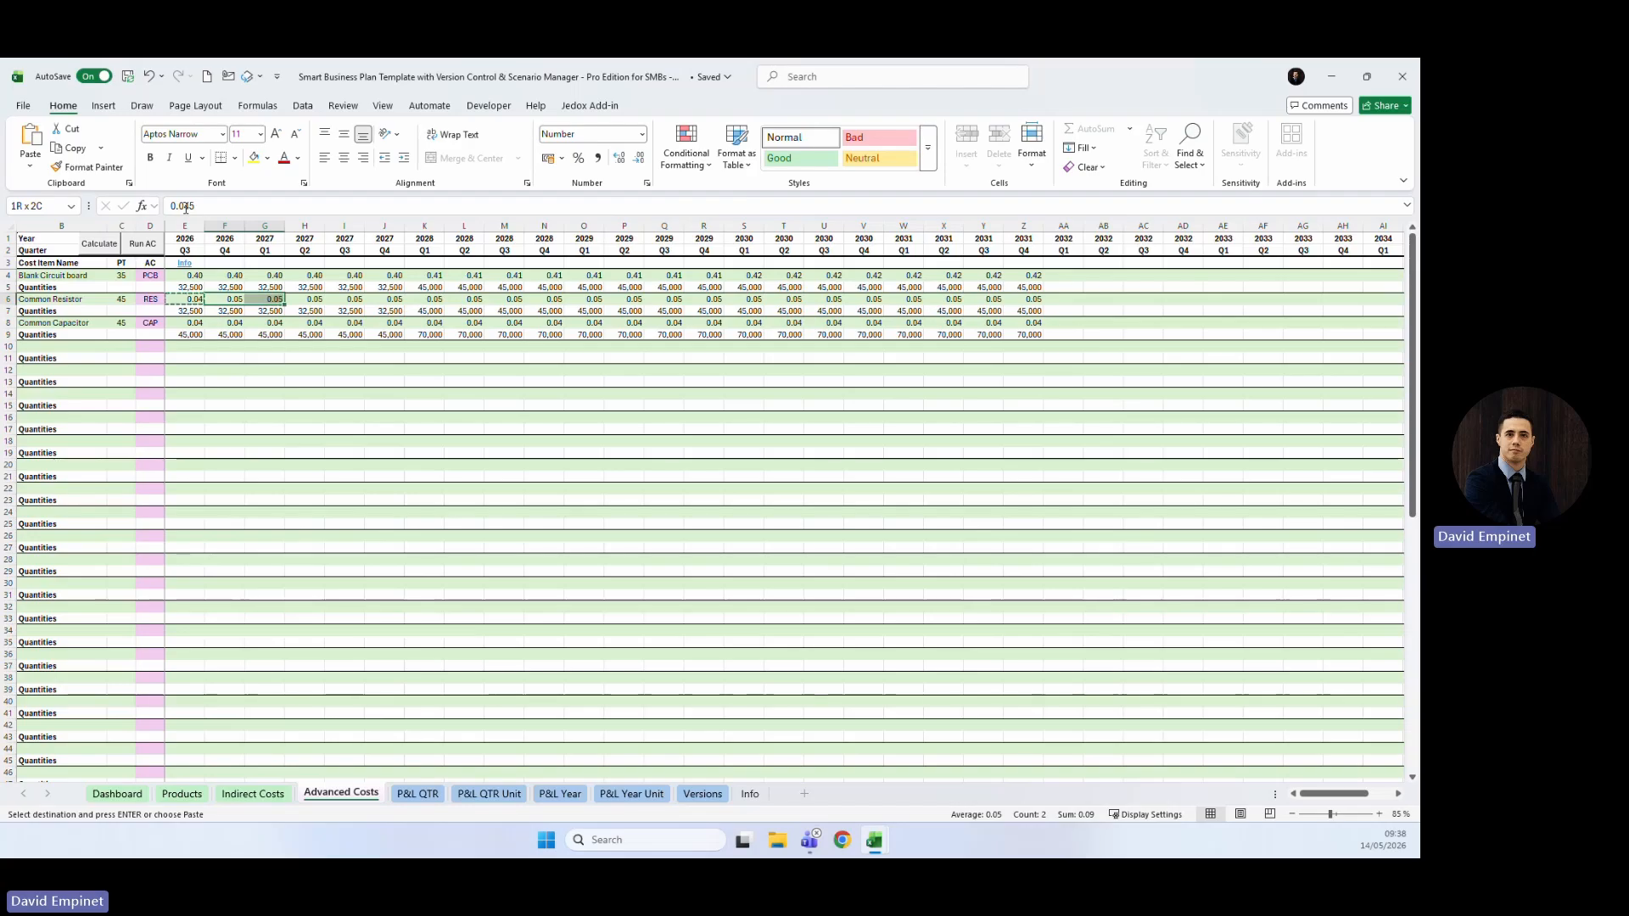
pyautogui.hotkey('ctrl', 'v')
pyautogui.press('Right')
pyautogui.press('Right')
pyautogui.press('Right')
pyautogui.hotkey('shift', 'Right')
pyautogui.hotkey('shift', 'Right')
pyautogui.hotkey('shift', 'Right')
pyautogui.hotkey('shift', 'Right')
pyautogui.hotkey('shift', 'Right')
pyautogui.hotkey('shift', 'Right')
pyautogui.hotkey('shift', 'Right')
pyautogui.hotkey('shift', 'Right')
pyautogui.hotkey('shift', 'Right')
pyautogui.hotkey('shift', 'Right')
pyautogui.hotkey('shift', 'Right')
pyautogui.hotkey('shift', 'Right')
pyautogui.hotkey('shift', 'Right')
pyautogui.hotkey('shift', 'Right')
pyautogui.hotkey('shift', 'Right')
pyautogui.hotkey('shift', 'Right')
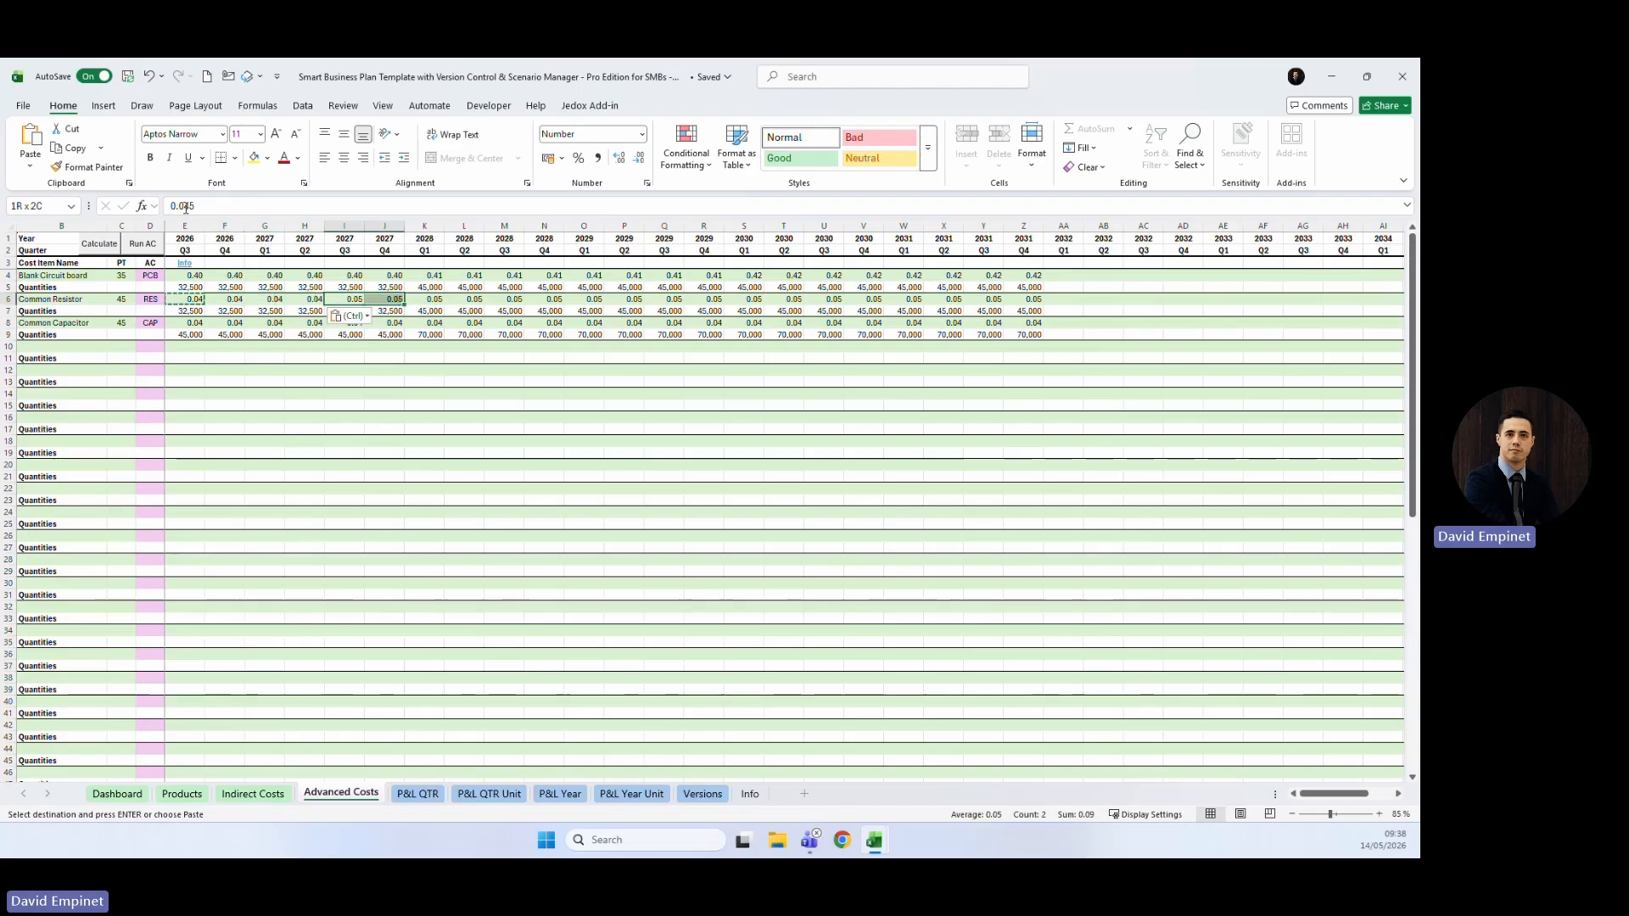
pyautogui.hotkey('shift', 'Right')
pyautogui.hotkey('ctrl', 'v')
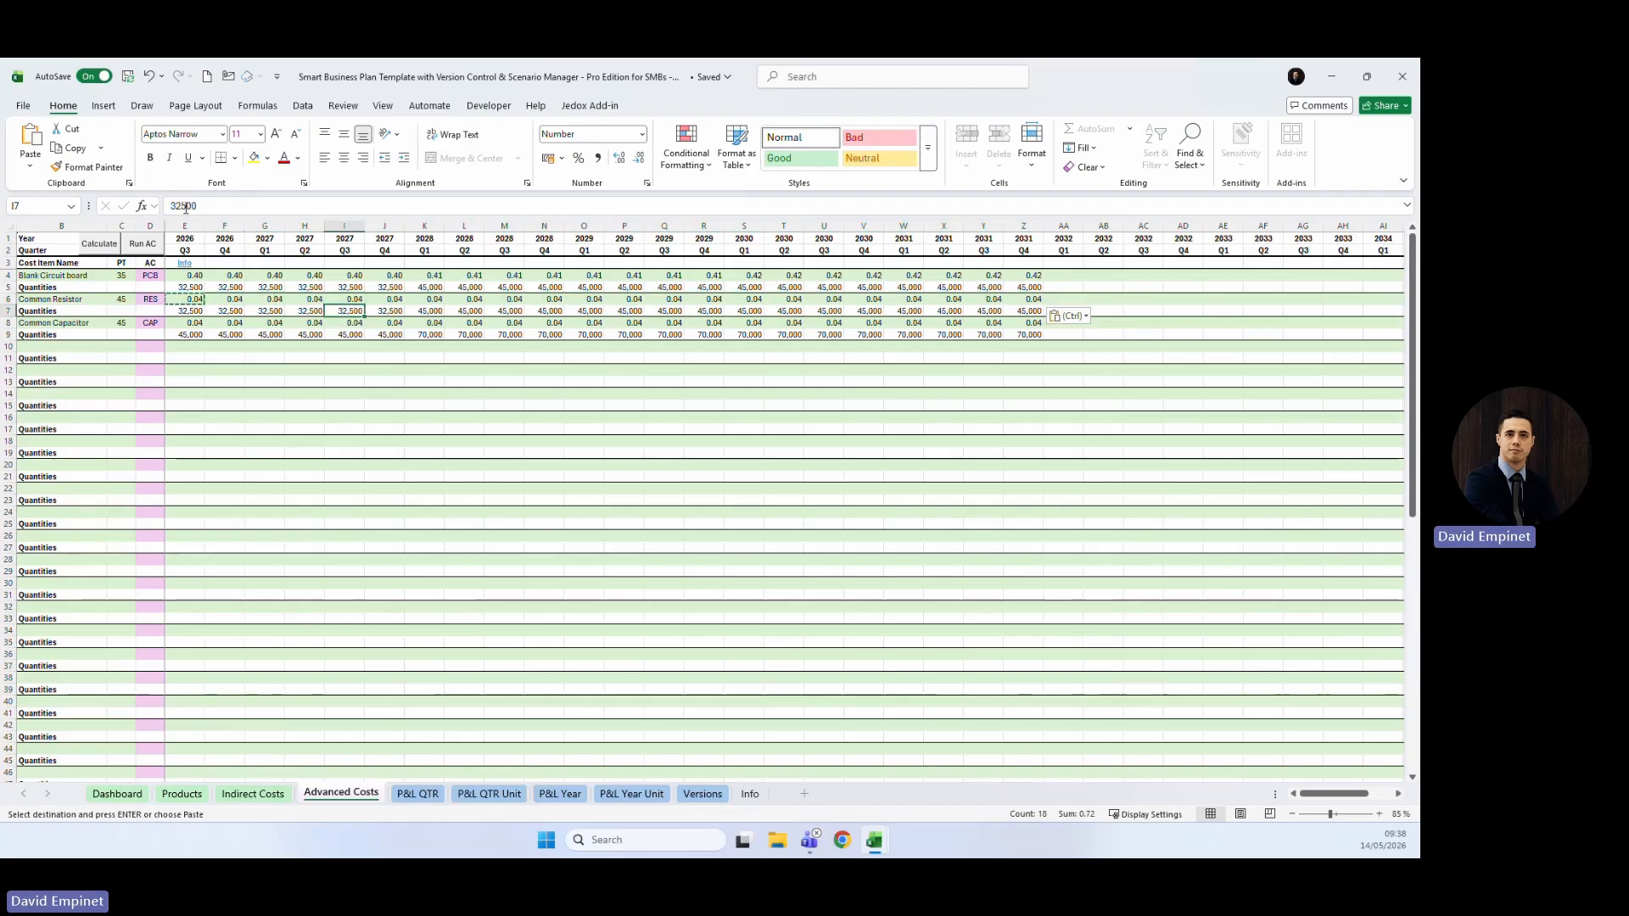
# Recalculate the plan with the reduced component costs and check the Common Capacitor's cost and the Products sheet.
pyautogui.click(344, 357)
pyautogui.click(91, 252)
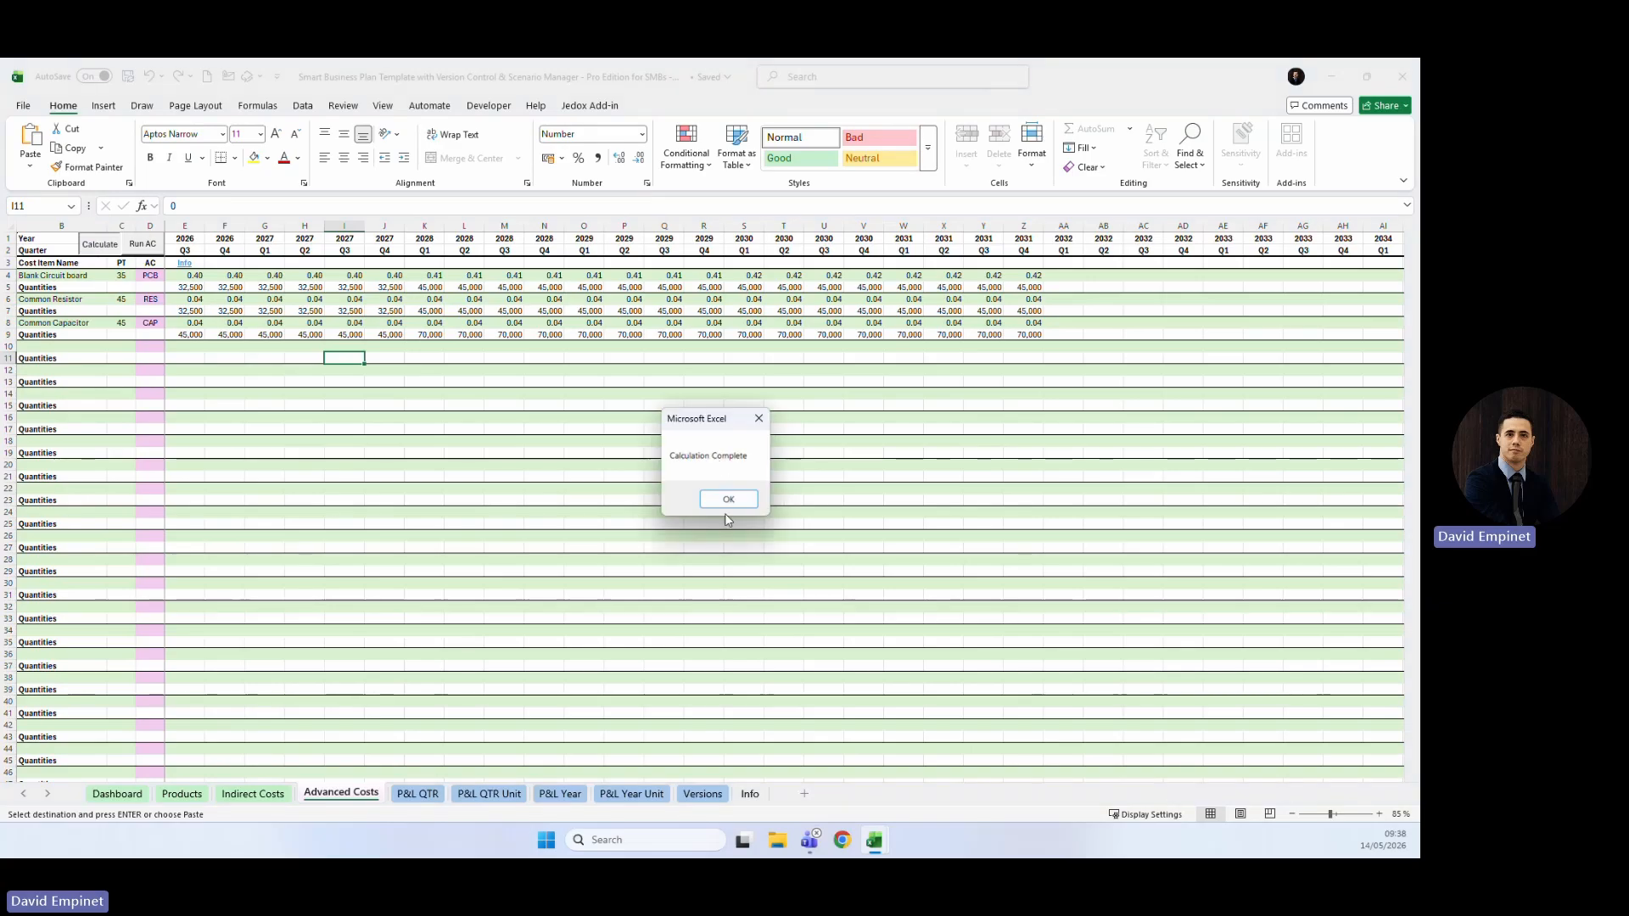
pyautogui.click(728, 501)
pyautogui.click(190, 323)
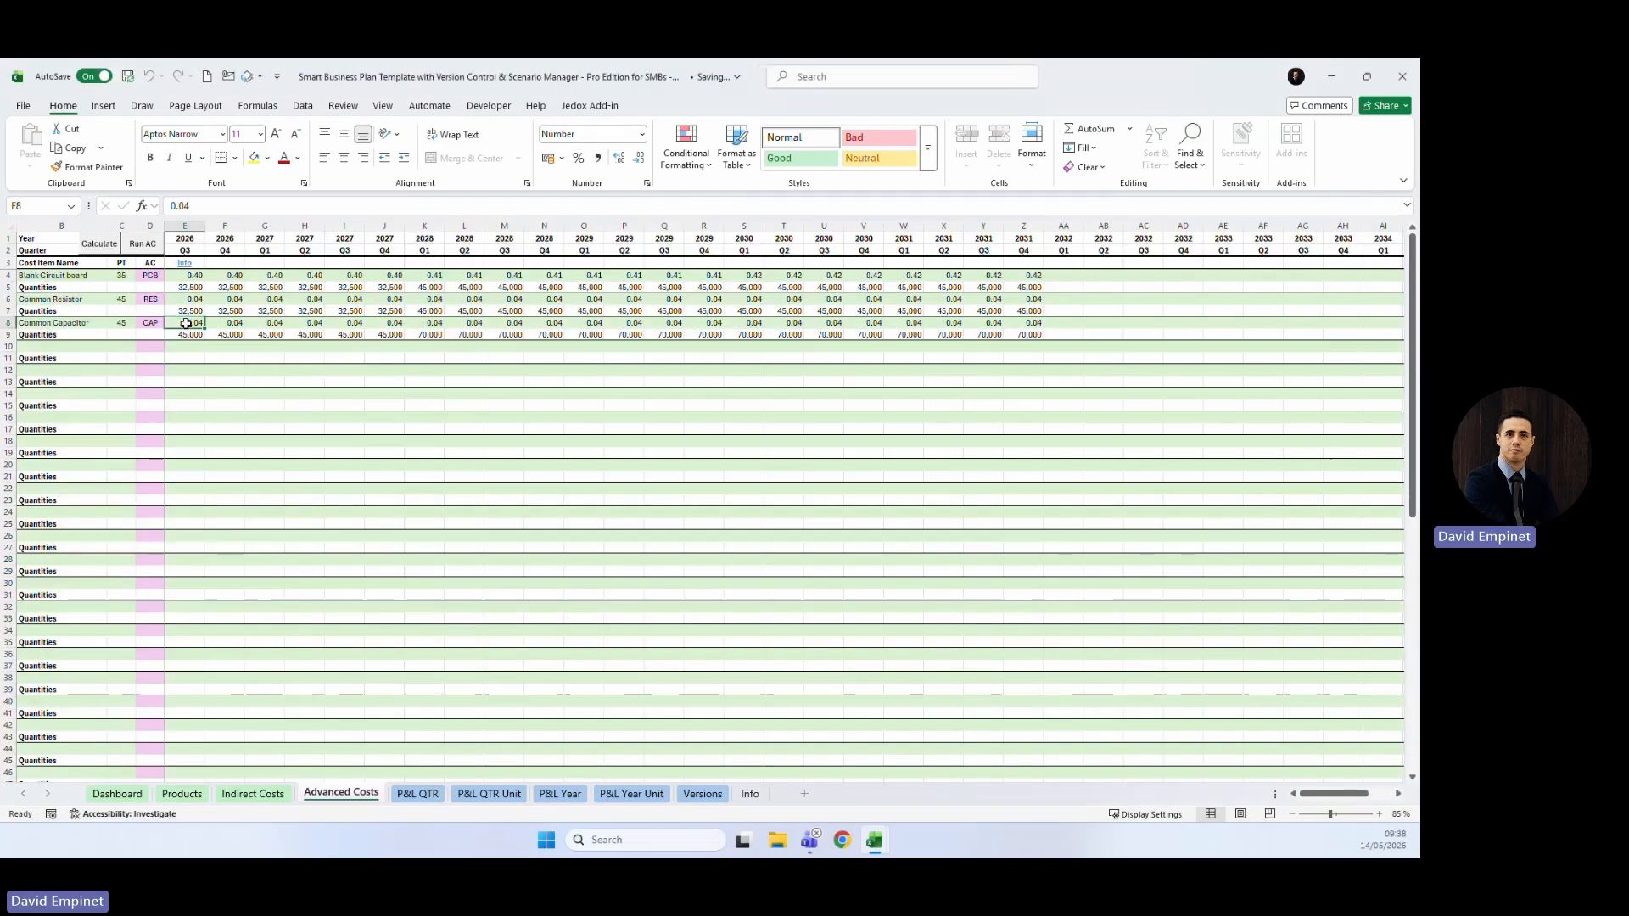
pyautogui.click(182, 794)
pyautogui.click(341, 792)
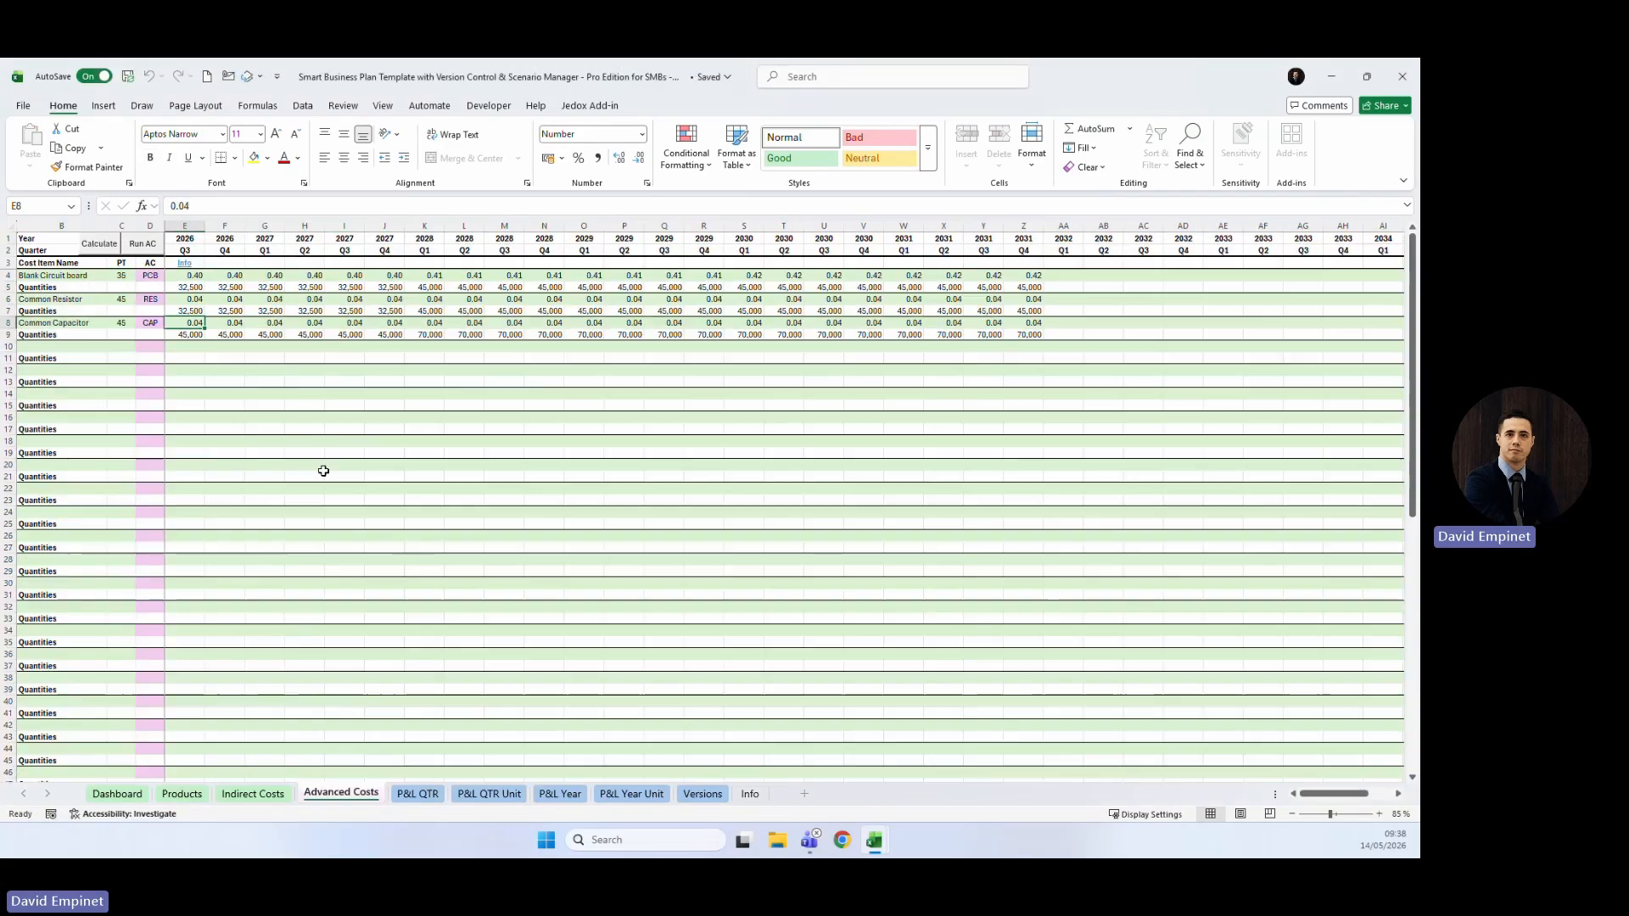
# Set the Blank Circuit board's unit cost to 0.6 in 2026 Q3 on the Advanced Costs sheet.
pyautogui.click(187, 276)
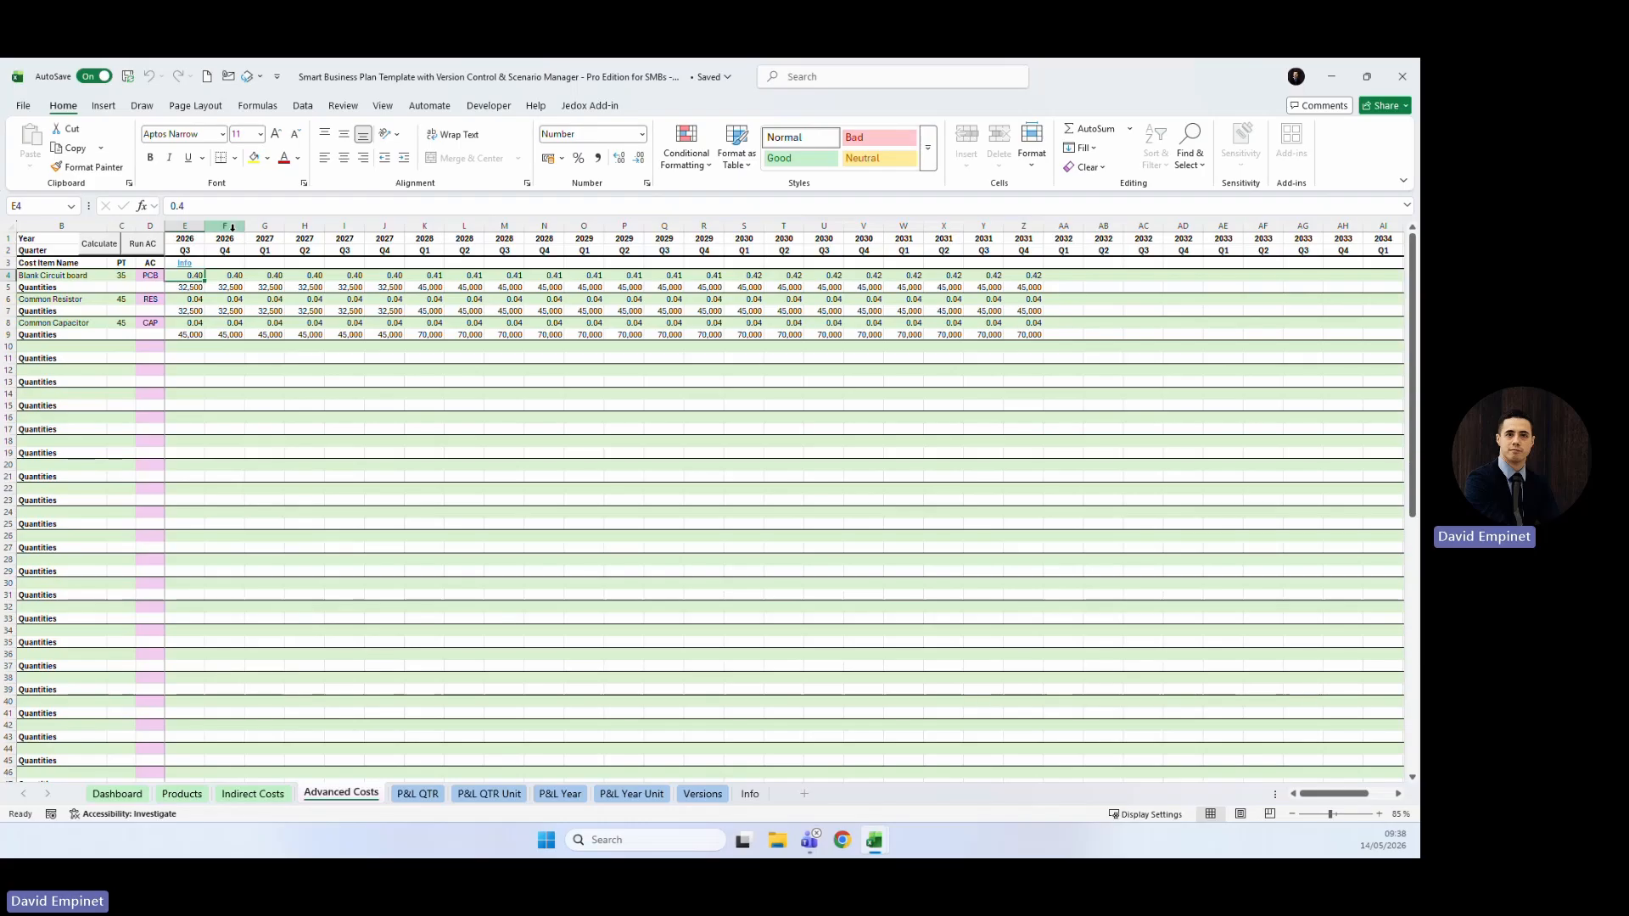
pyautogui.write('0.6')
pyautogui.press('Return')
# Set the Common Resistor's unit cost to 0.05 for every quarter from 2026 Q3 through 2031 Q4.
pyautogui.press('Down')
pyautogui.press('Down')
pyautogui.press('Down')
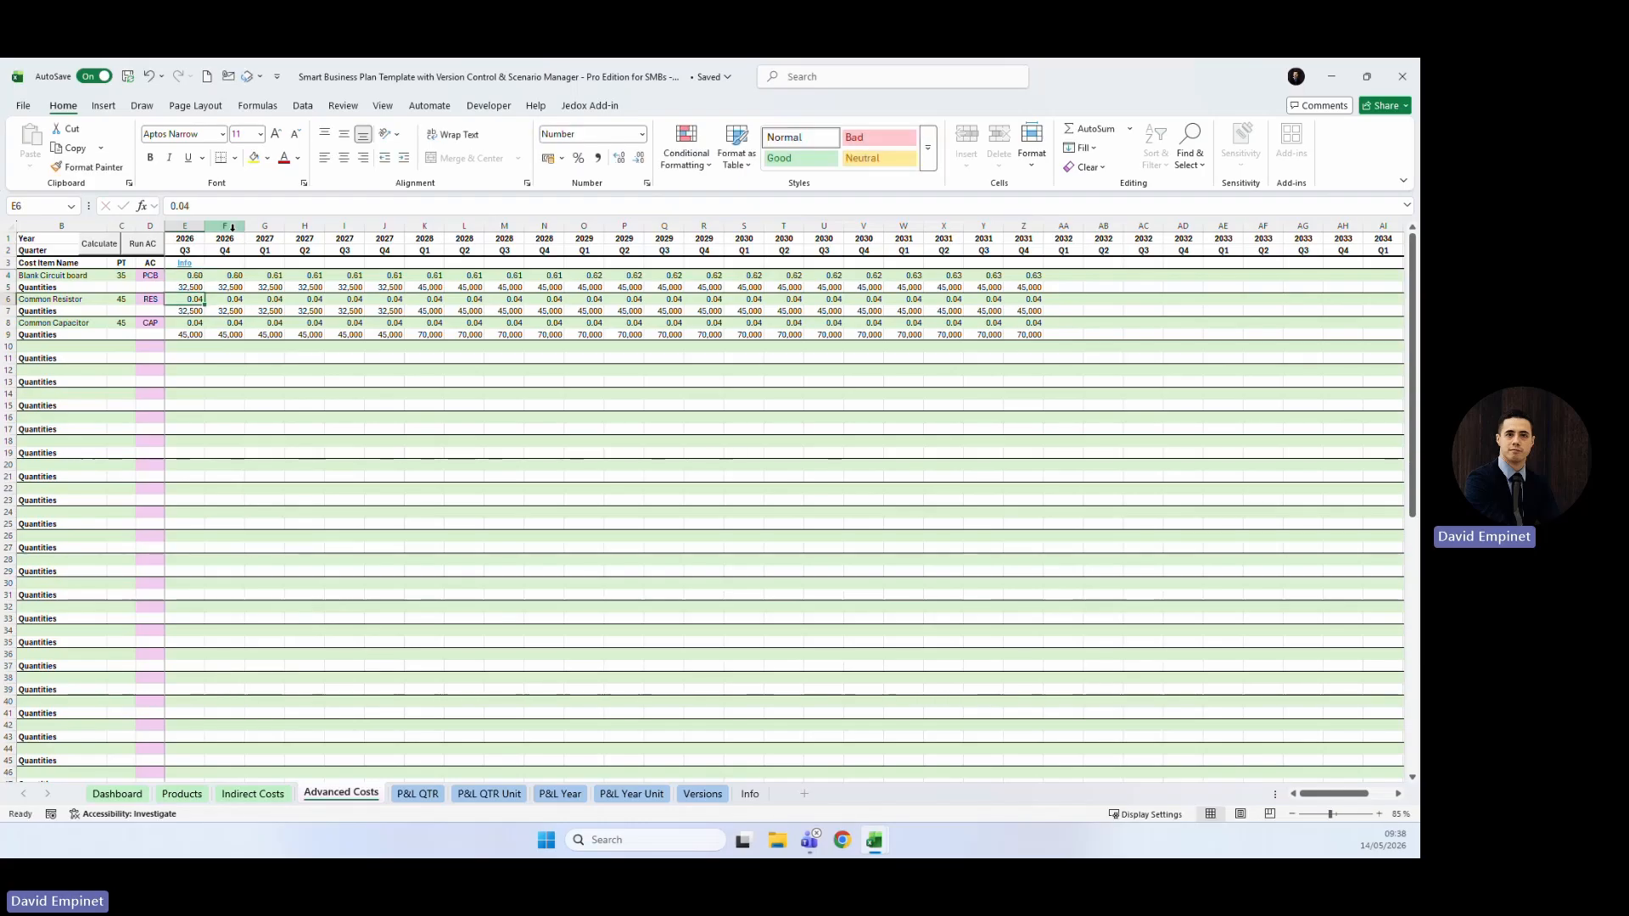
pyautogui.press('Up')
pyautogui.press('Up')
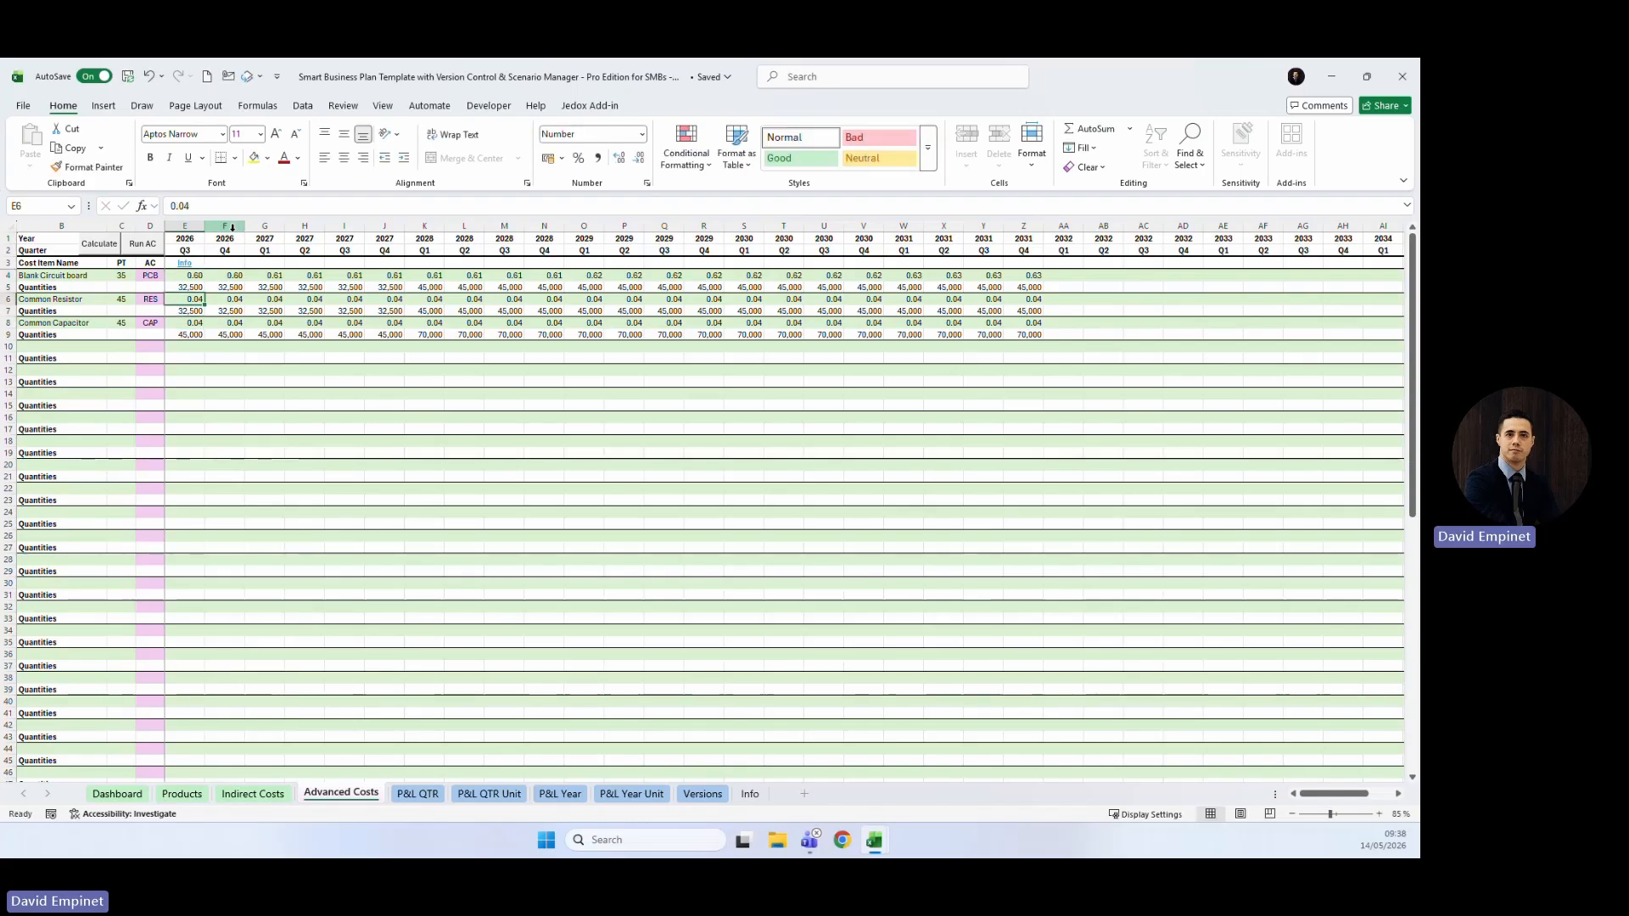
pyautogui.write('0.05')
pyautogui.hotkey('ctrl', 'Return')
pyautogui.hotkey('ctrl', 'c')
pyautogui.press('Right')
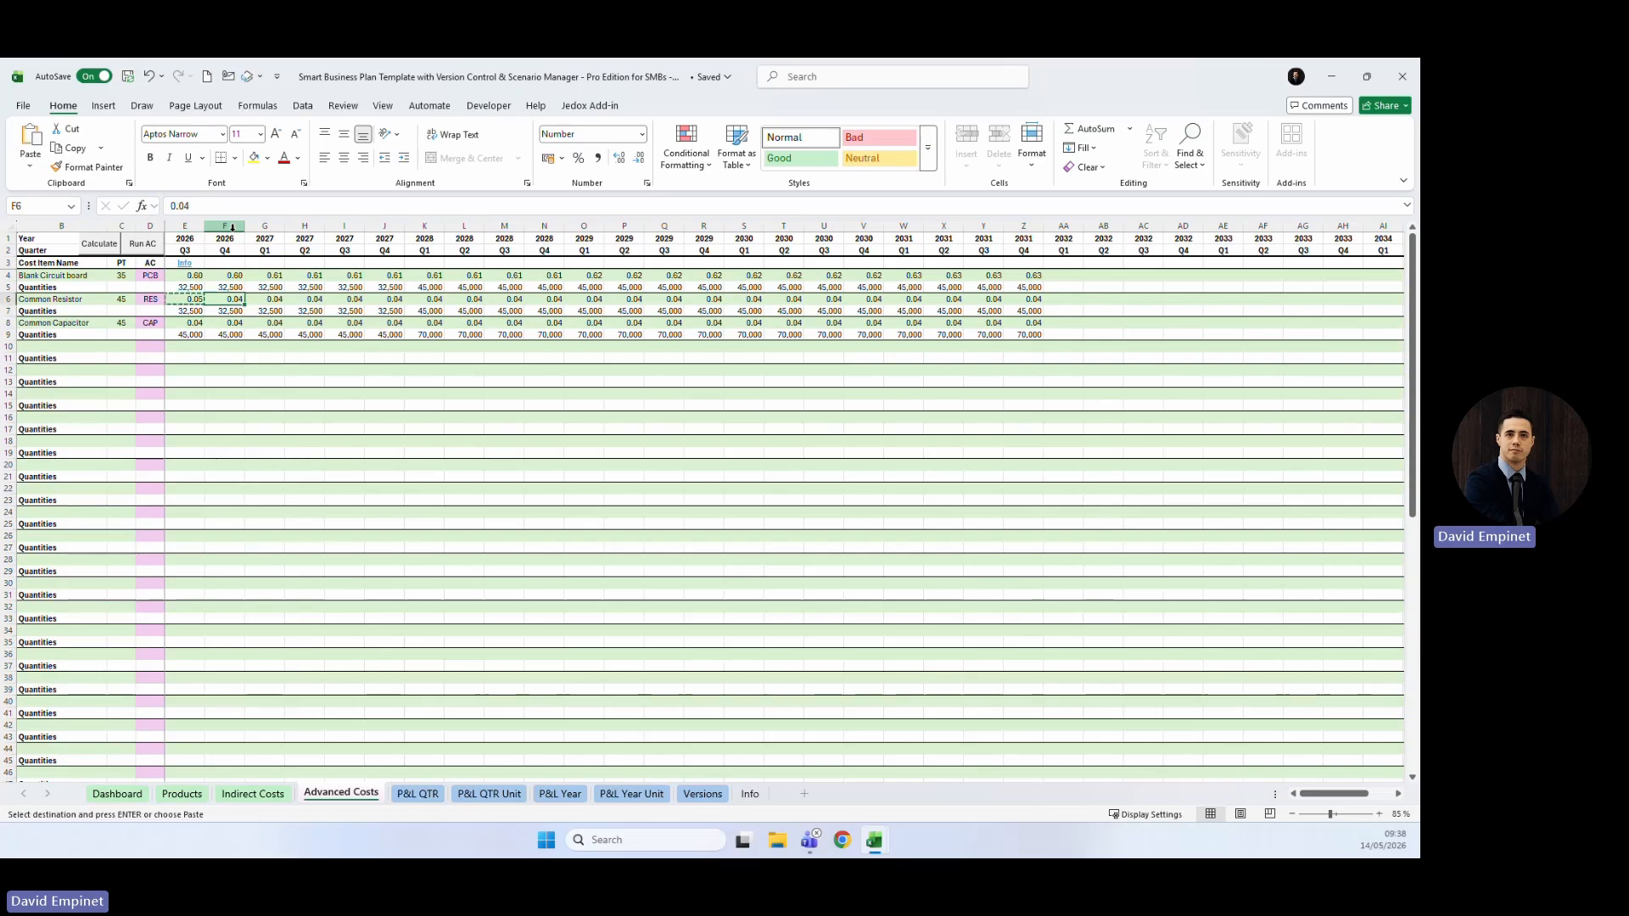
pyautogui.hotkey('ctrl', 'shift', 'Right')
pyautogui.hotkey('ctrl', 'v')
# Recalculate the plan from the Advanced Costs sheet and check the quarterly P&L.
pyautogui.click(291, 514)
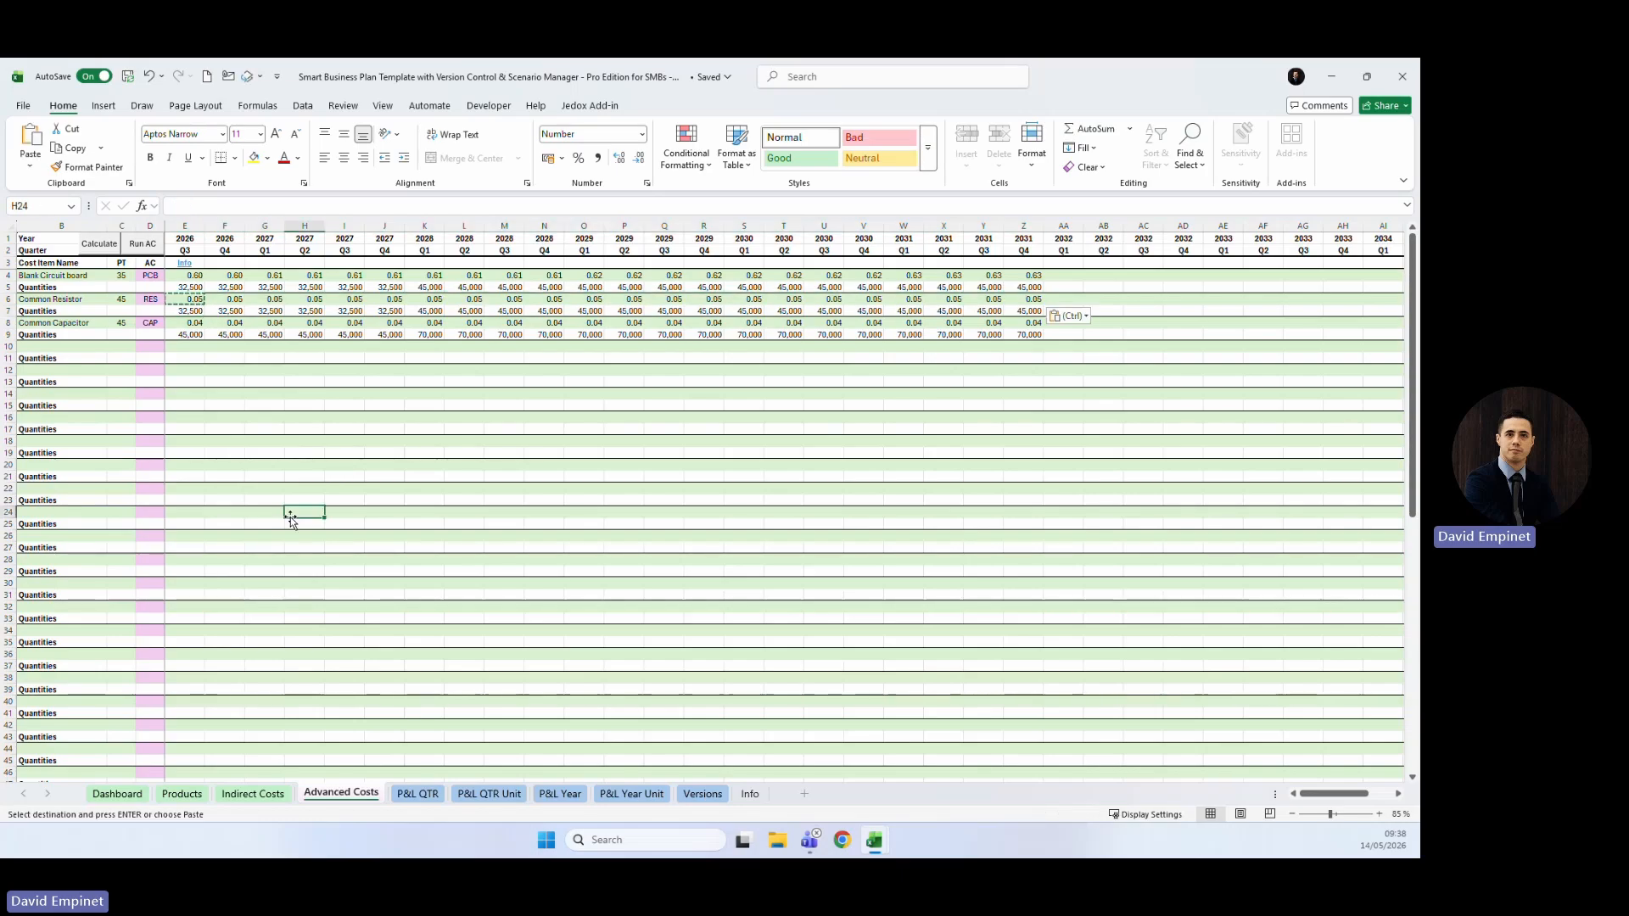
pyautogui.click(94, 247)
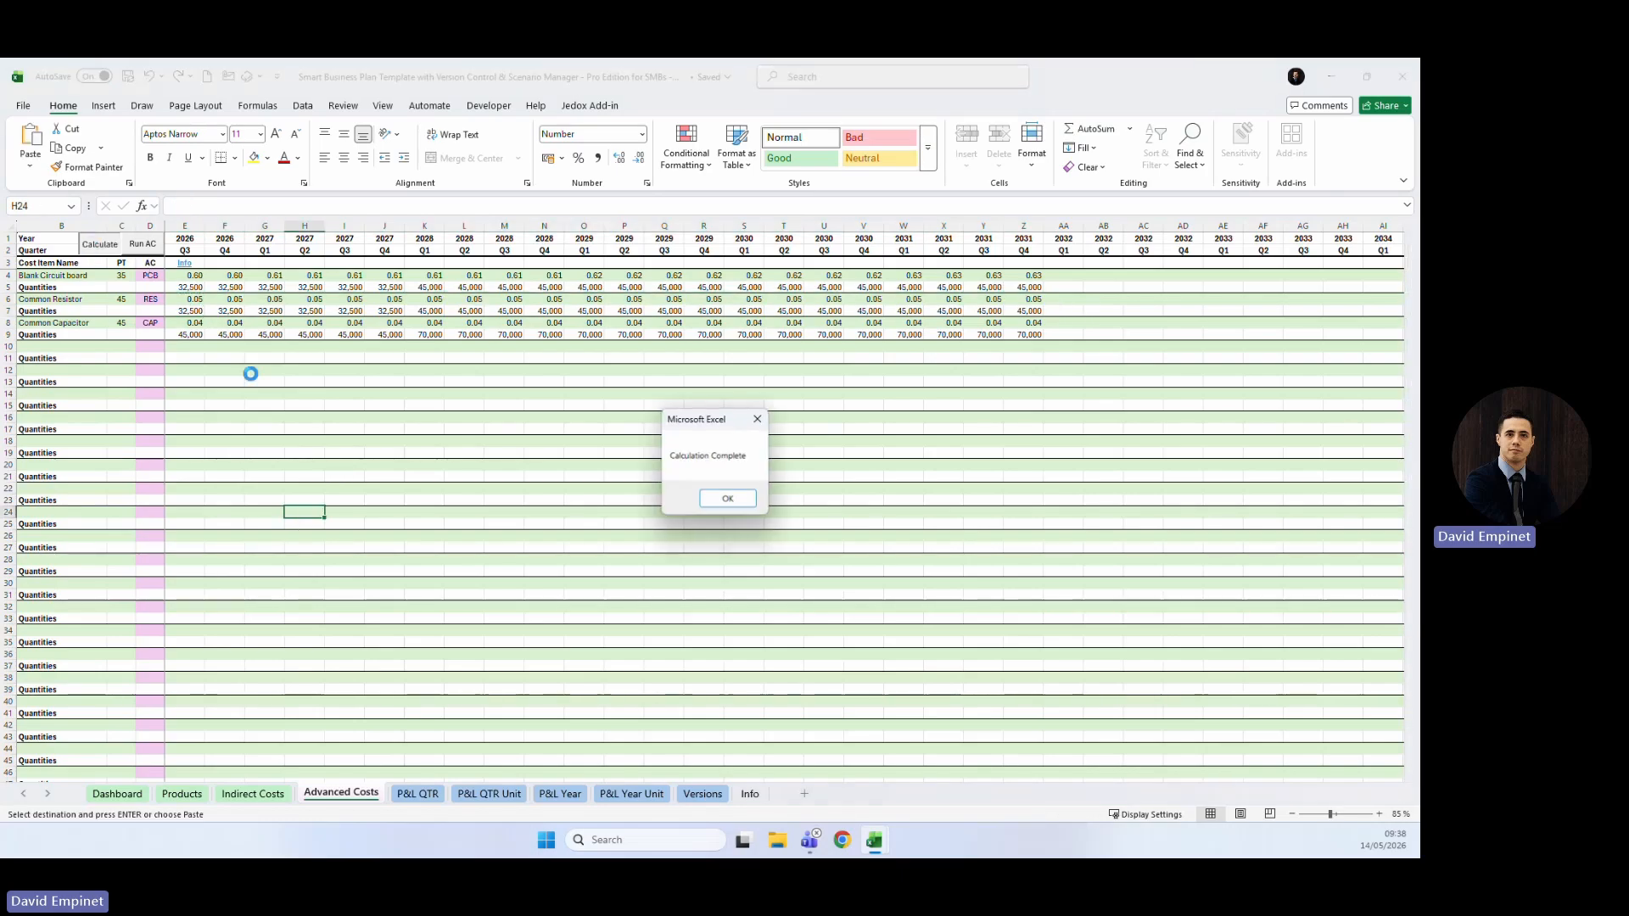
pyautogui.click(727, 498)
pyautogui.click(674, 468)
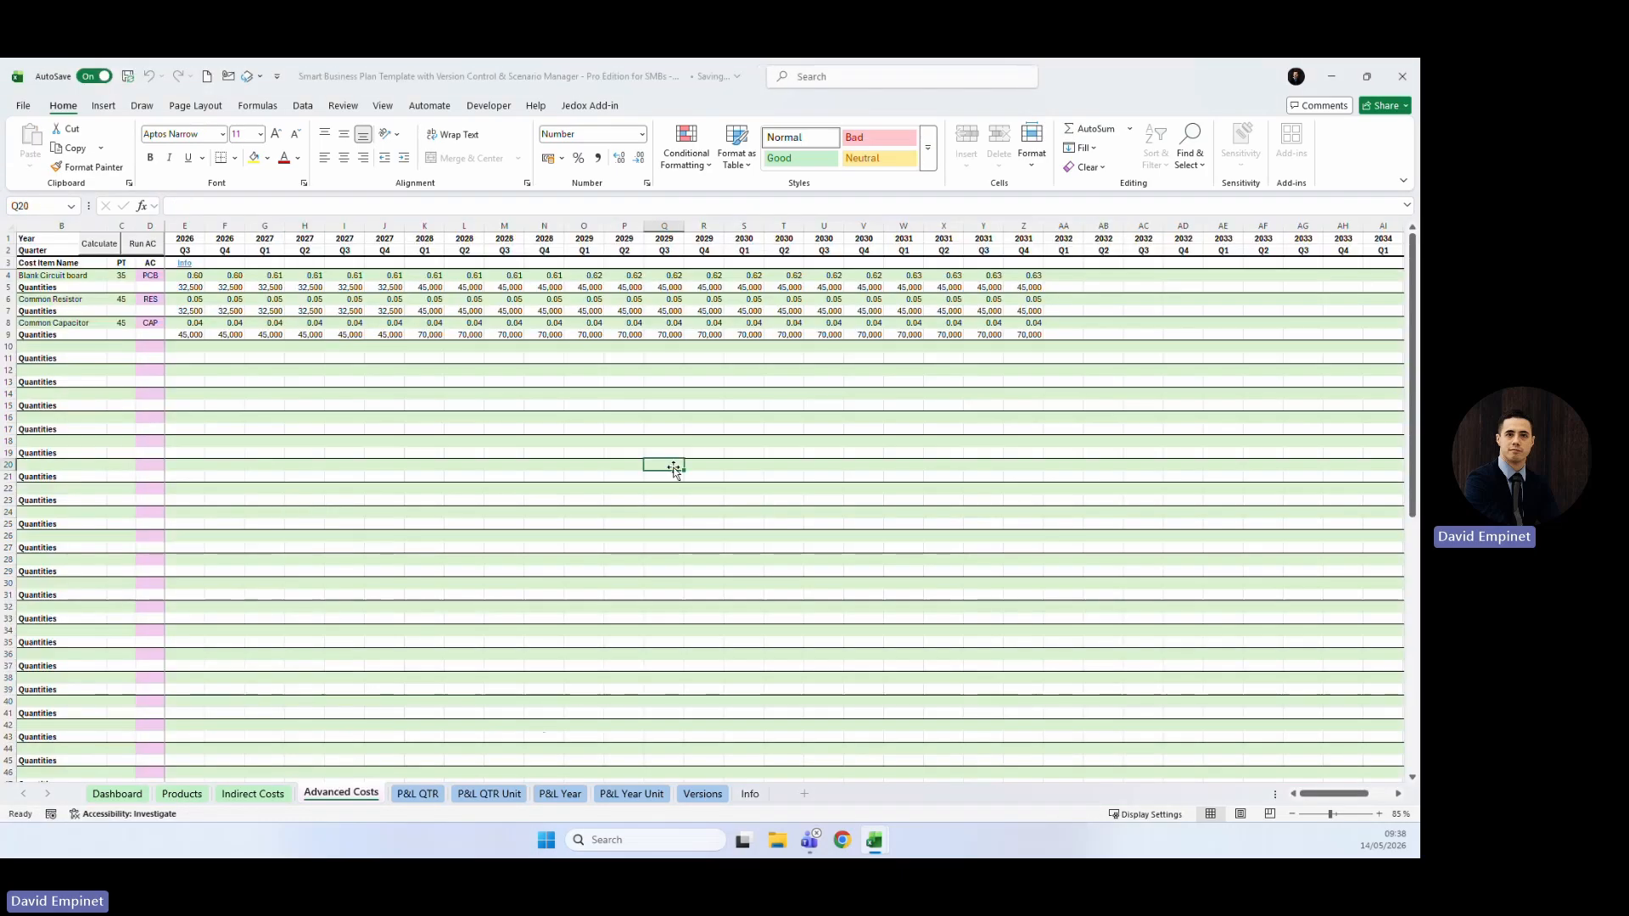
pyautogui.click(418, 793)
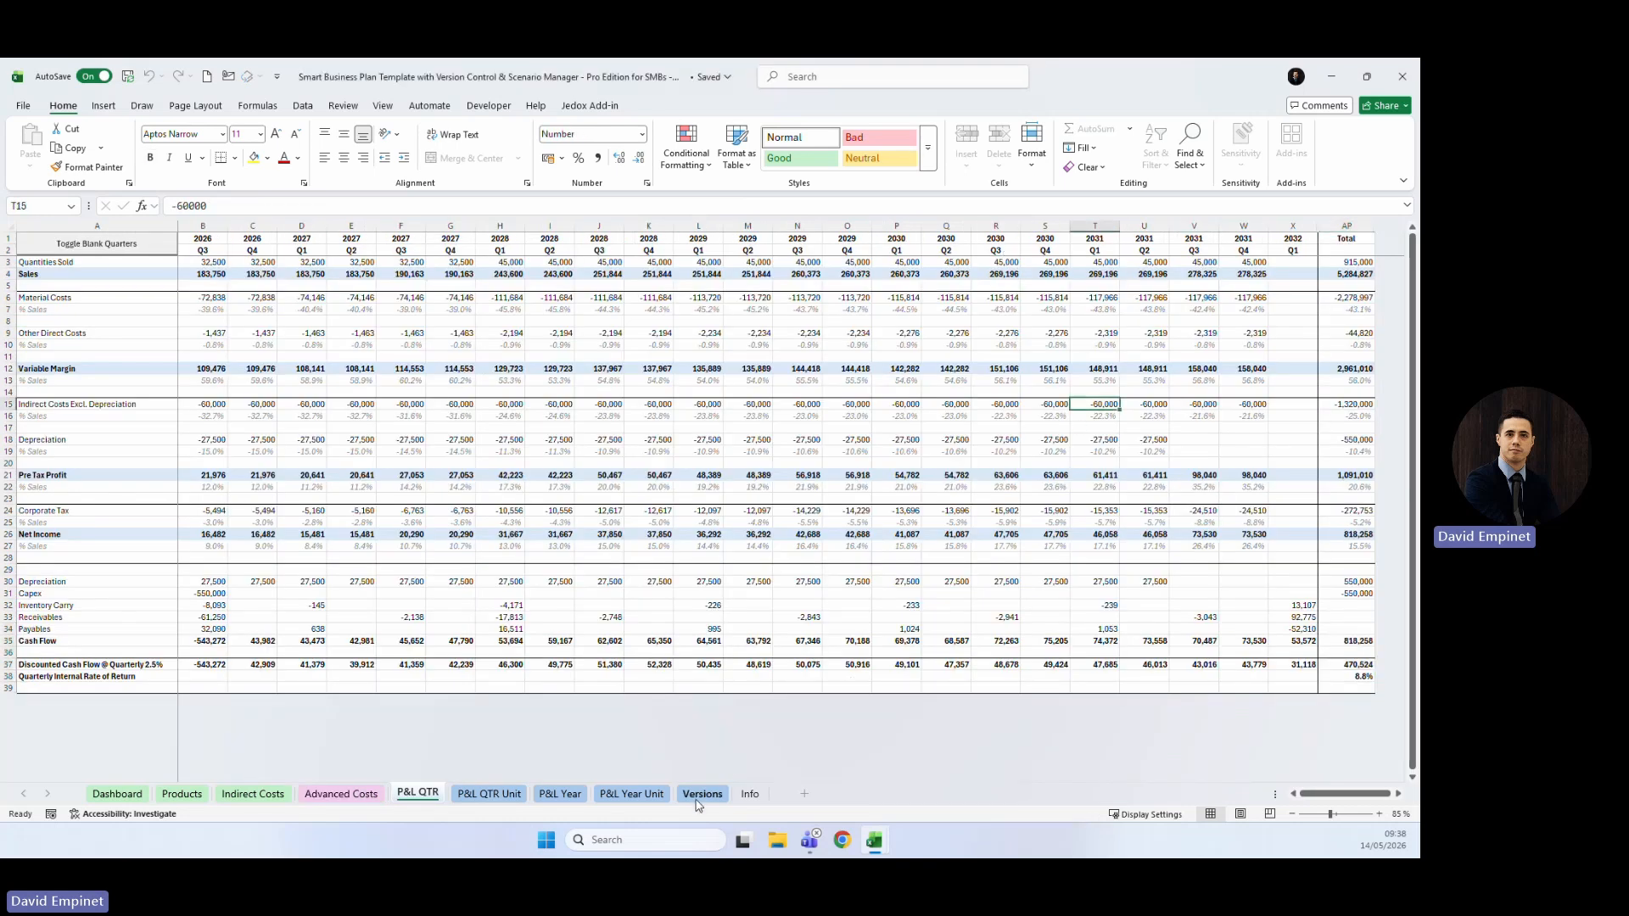
# Save the current plan from the Dashboard as version 3, named Higher Pricing.
pyautogui.click(117, 793)
pyautogui.click(561, 365)
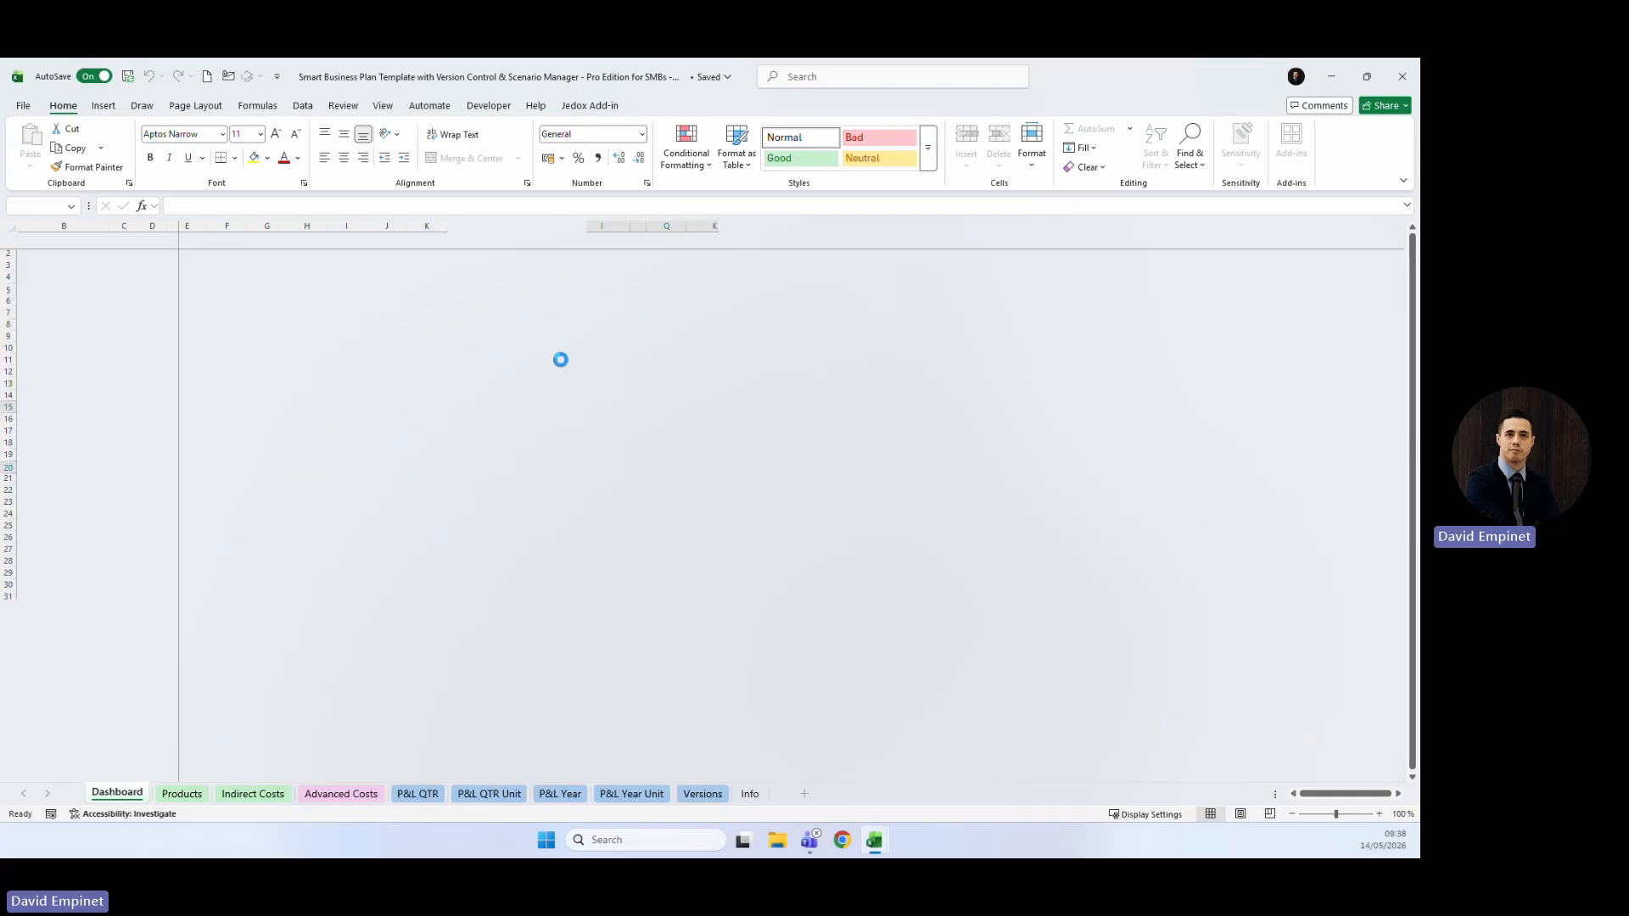
pyautogui.click(641, 477)
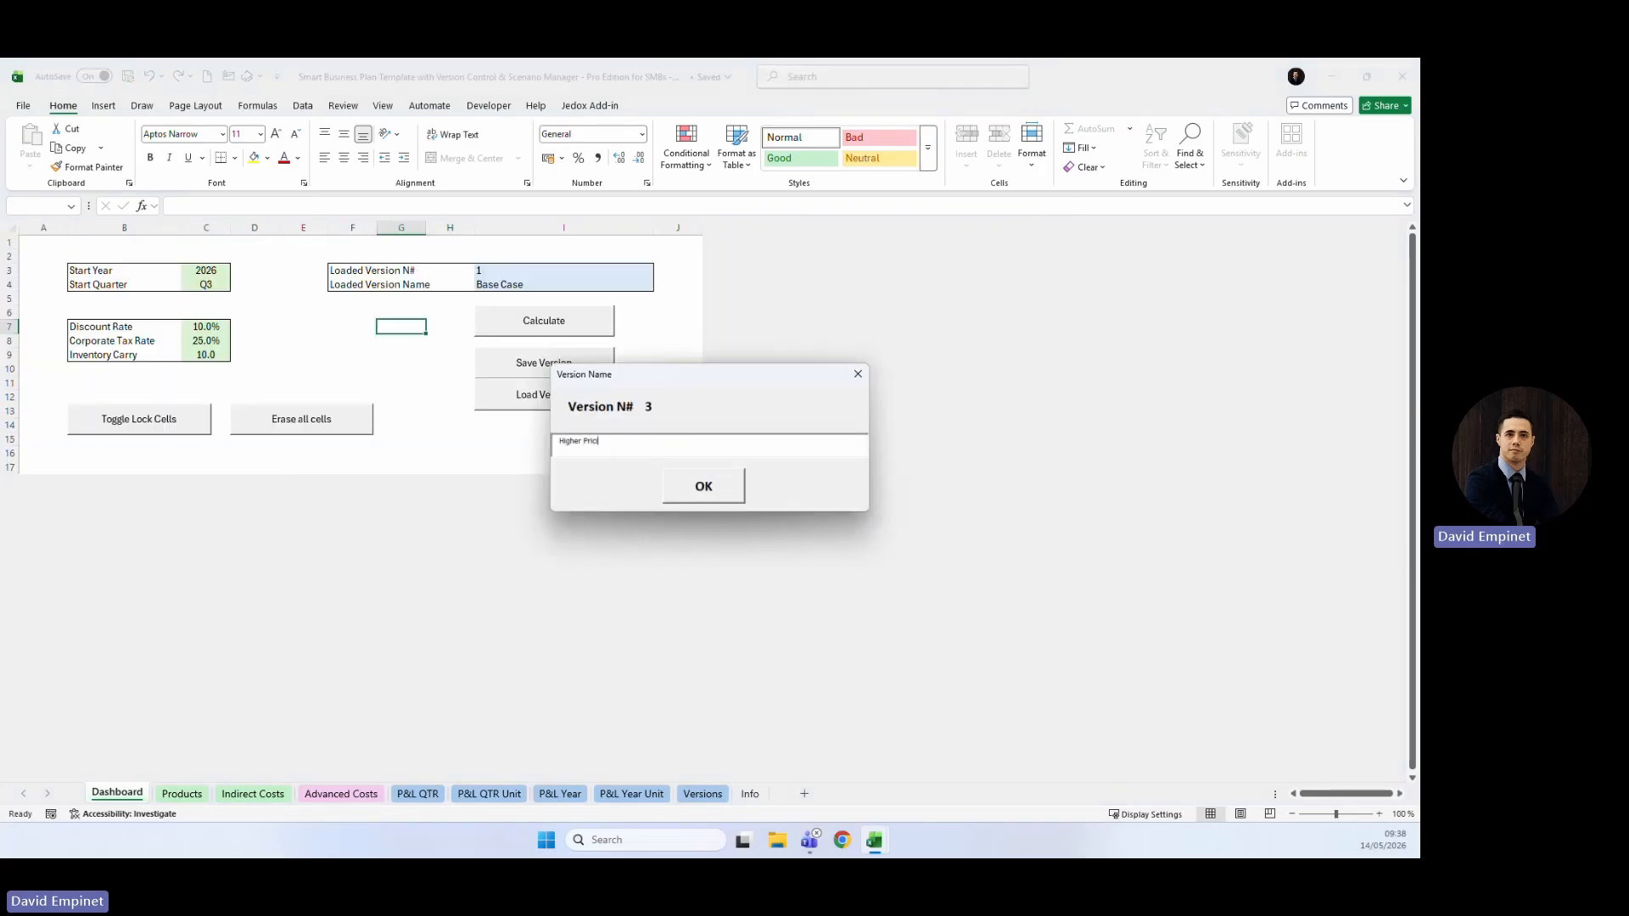
pyautogui.write('Higher Pricing')
pyautogui.click(701, 485)
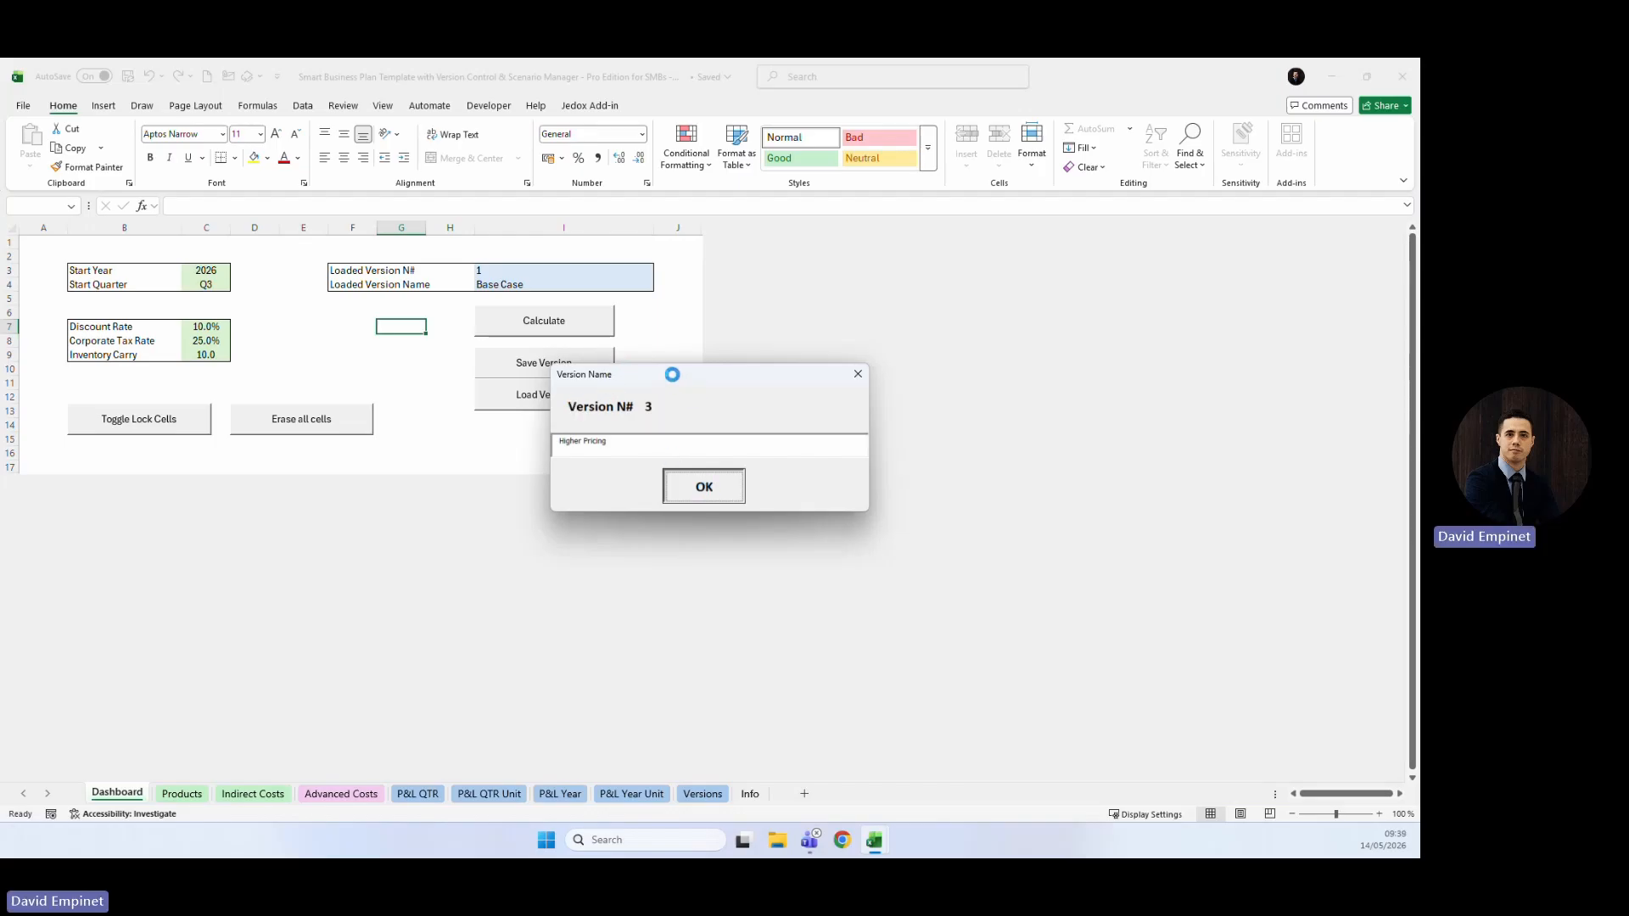
pyautogui.click(728, 501)
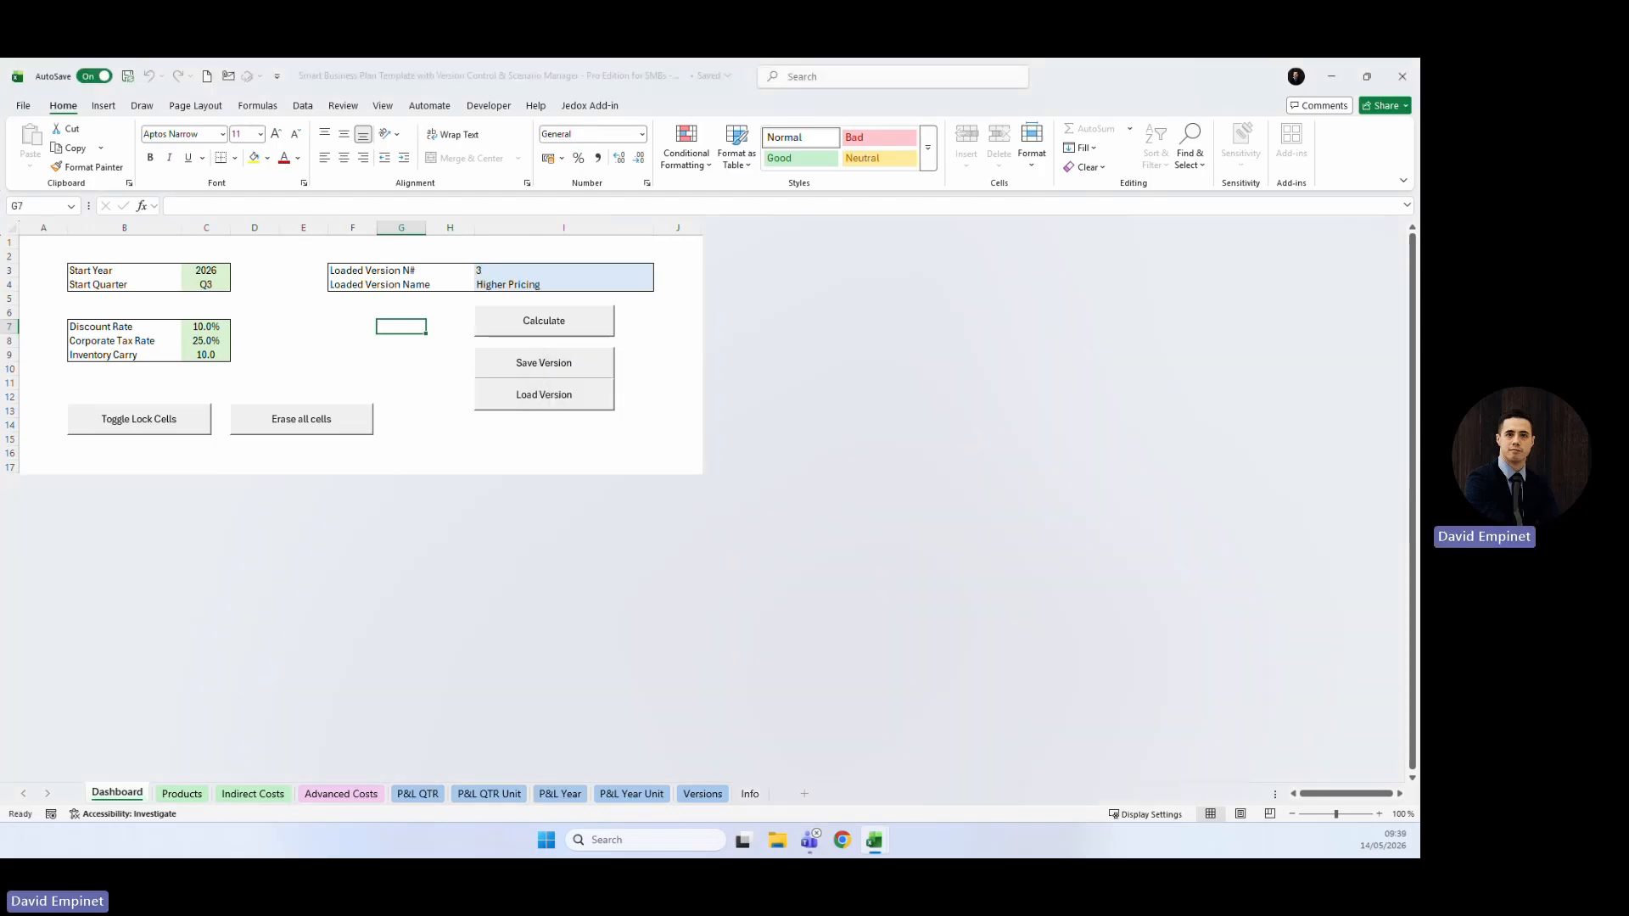
# Compare the quantities sold of the Higher Pricing version with the Base Case on the Versions sheet.
pyautogui.click(688, 794)
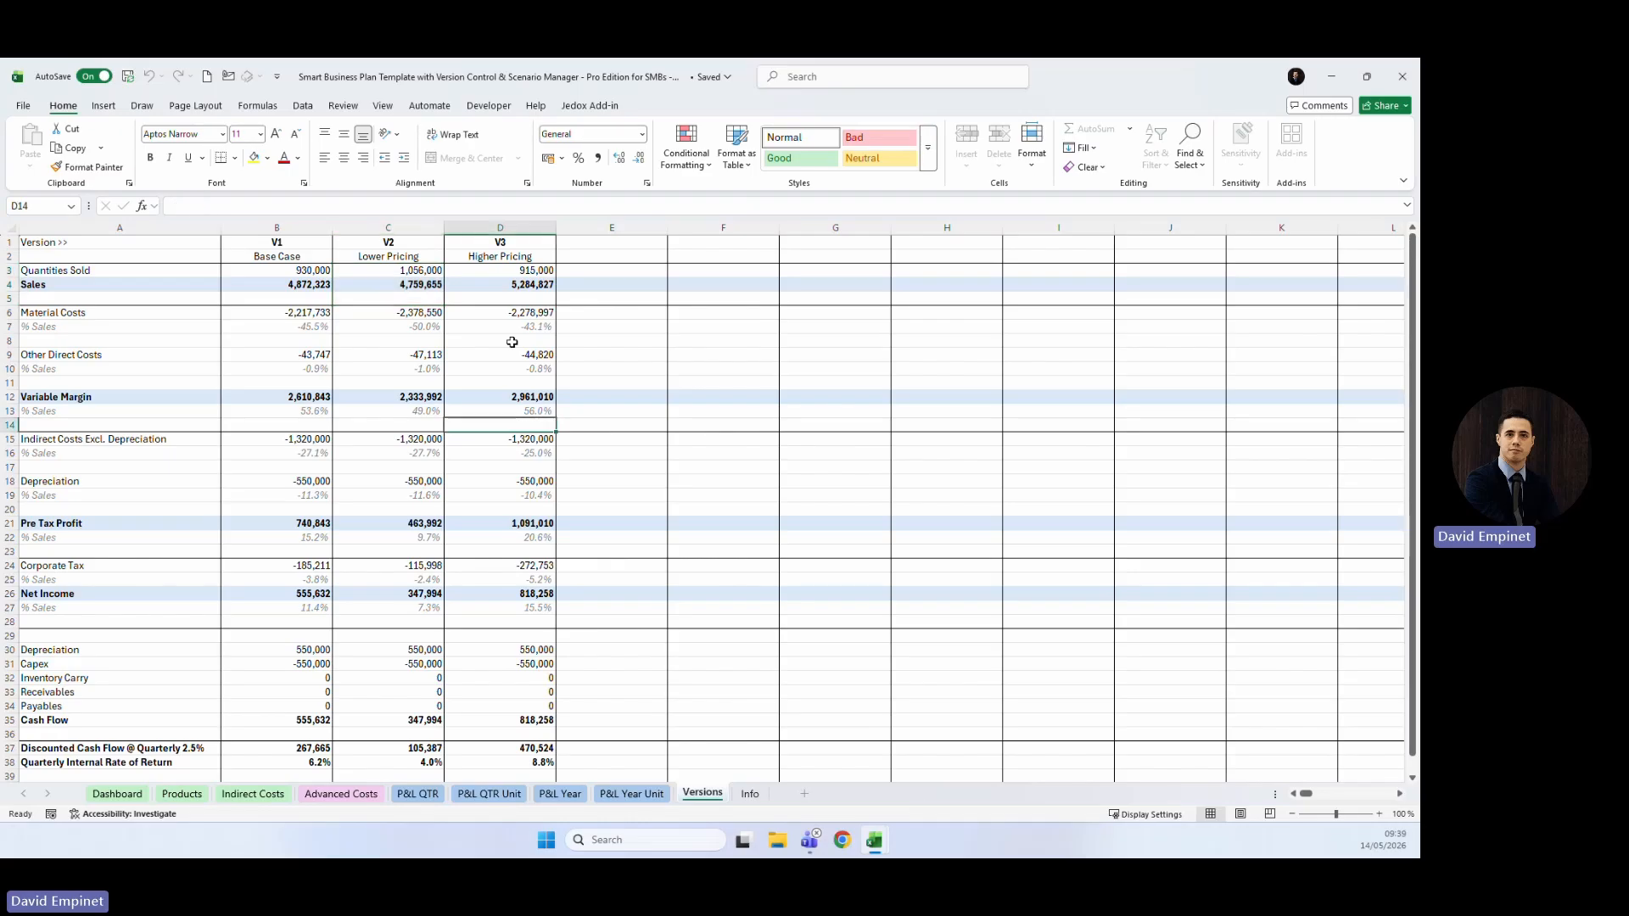
pyautogui.click(473, 270)
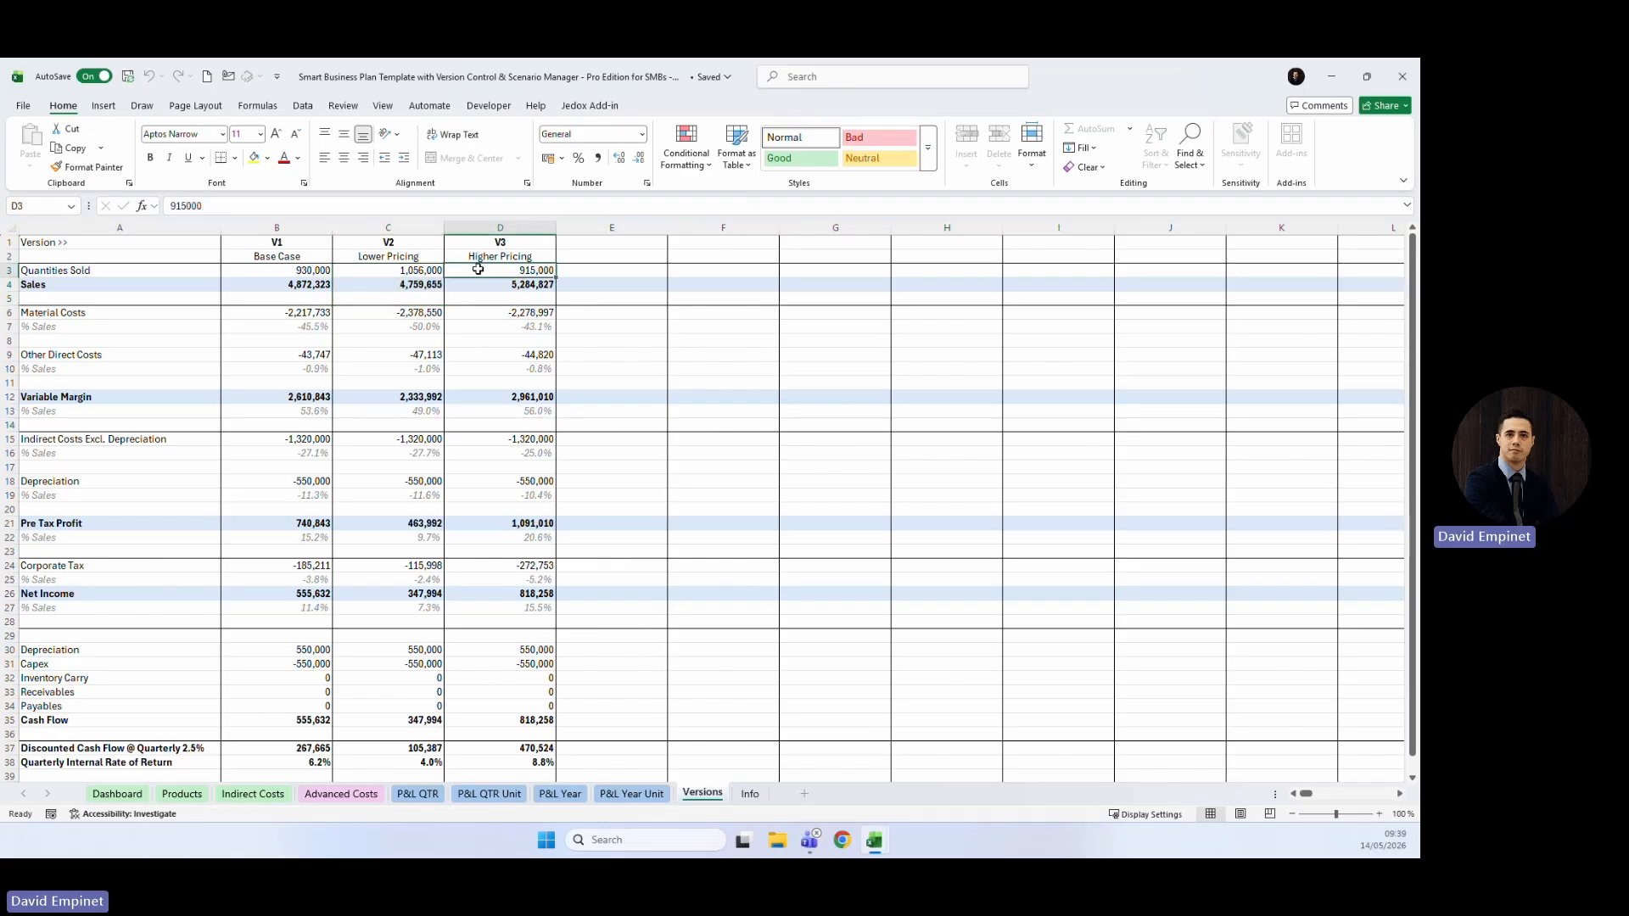
pyautogui.click(291, 276)
pyautogui.click(485, 269)
# On the Products sheet, set the Integrated circuit board's units sold to 1,800 for every quarter from 2026 Q3 through 2031 Q4.
pyautogui.click(223, 795)
pyautogui.click(181, 794)
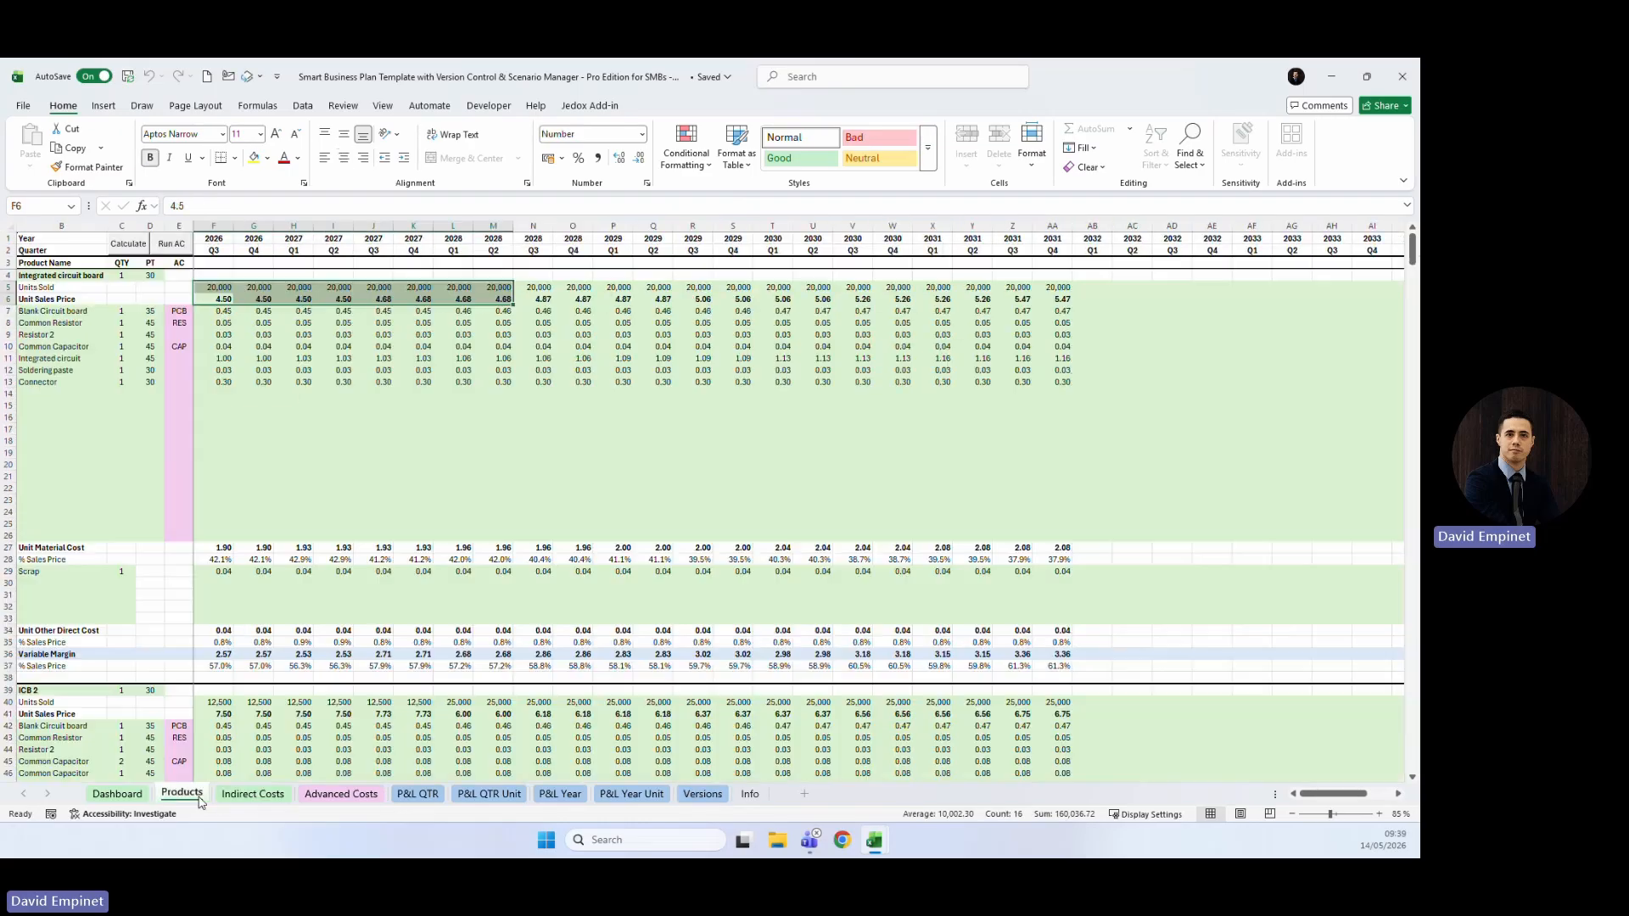
pyautogui.click(214, 288)
pyautogui.write('18')
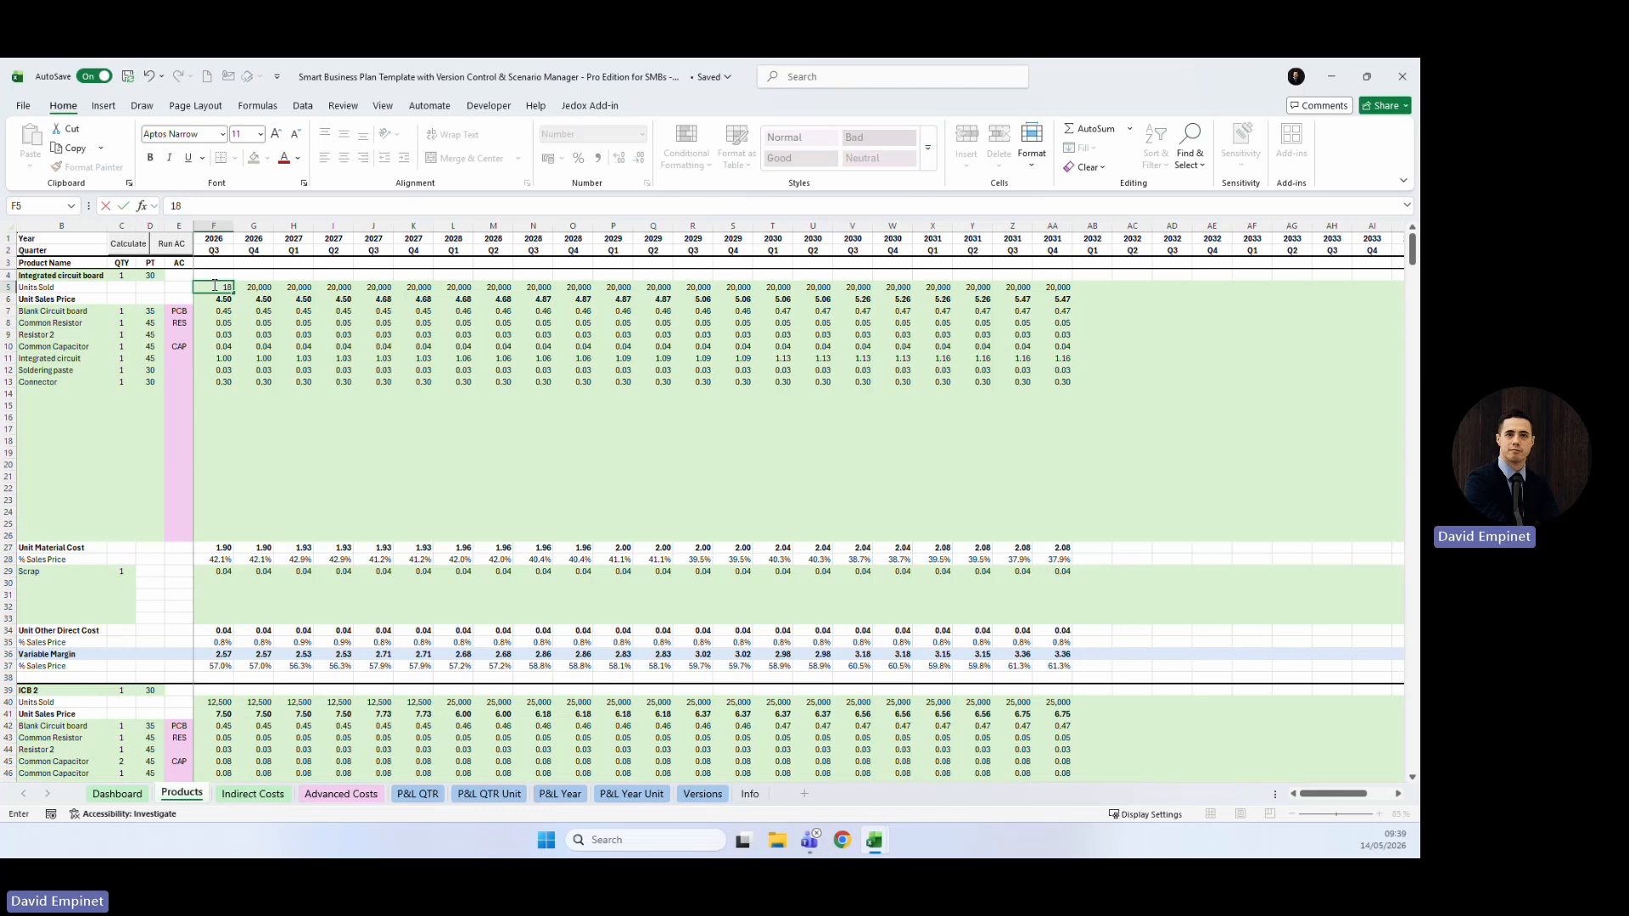
pyautogui.press('BackSpace')
pyautogui.press('BackSpace')
pyautogui.press('BackSpace')
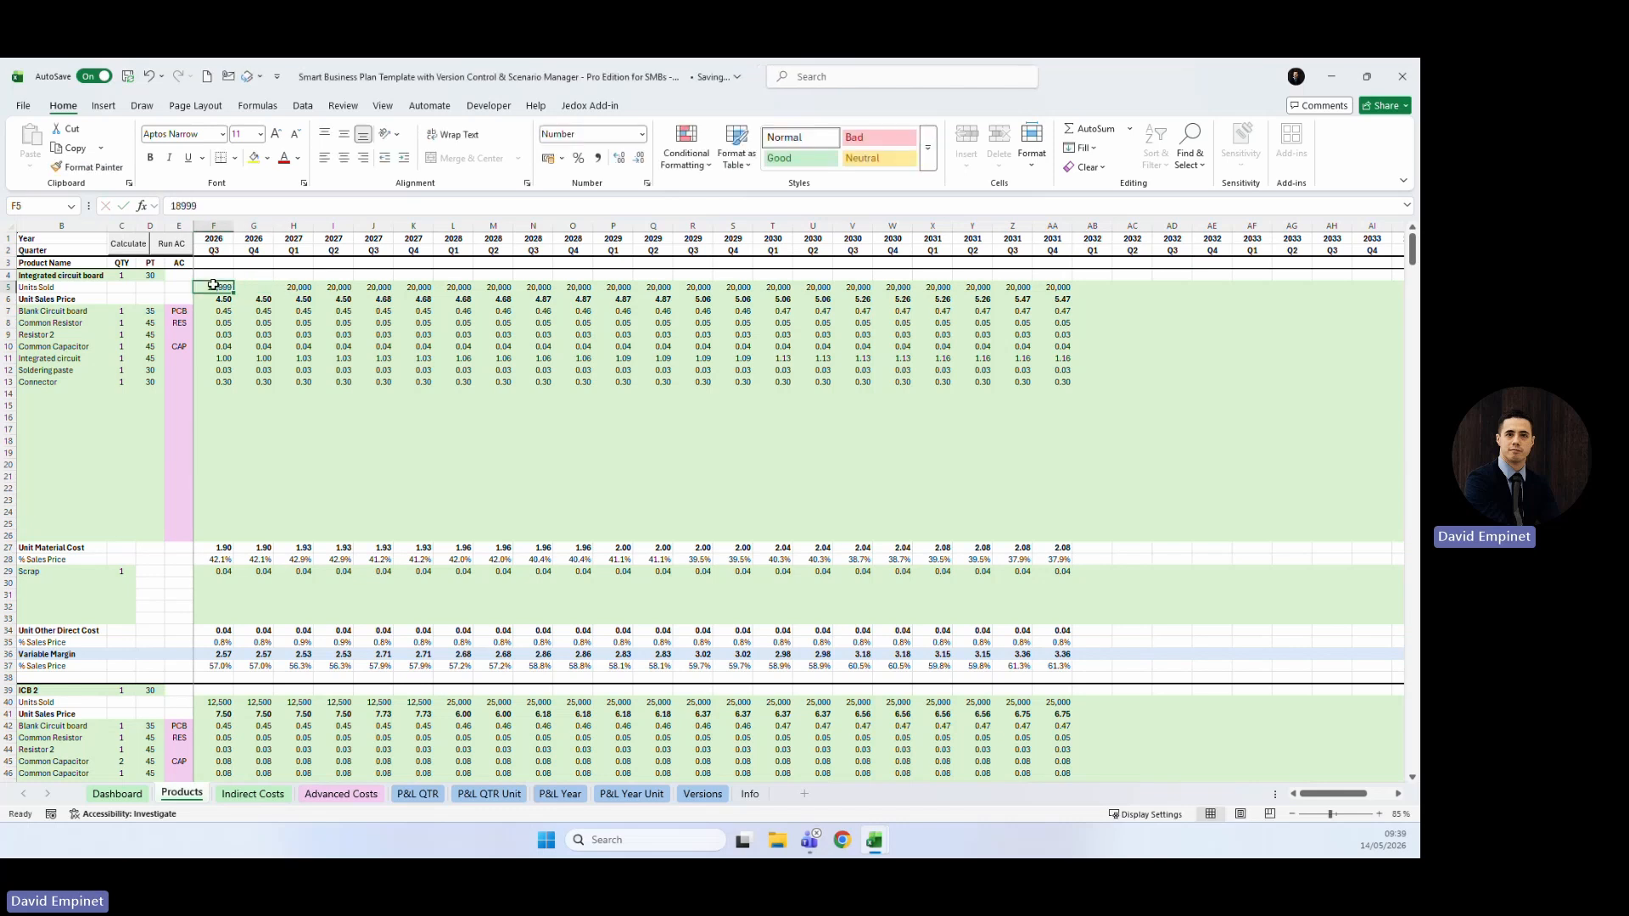
pyautogui.write('000')
pyautogui.hotkey('ctrl', 'Return')
pyautogui.hotkey('ctrl', 'c')
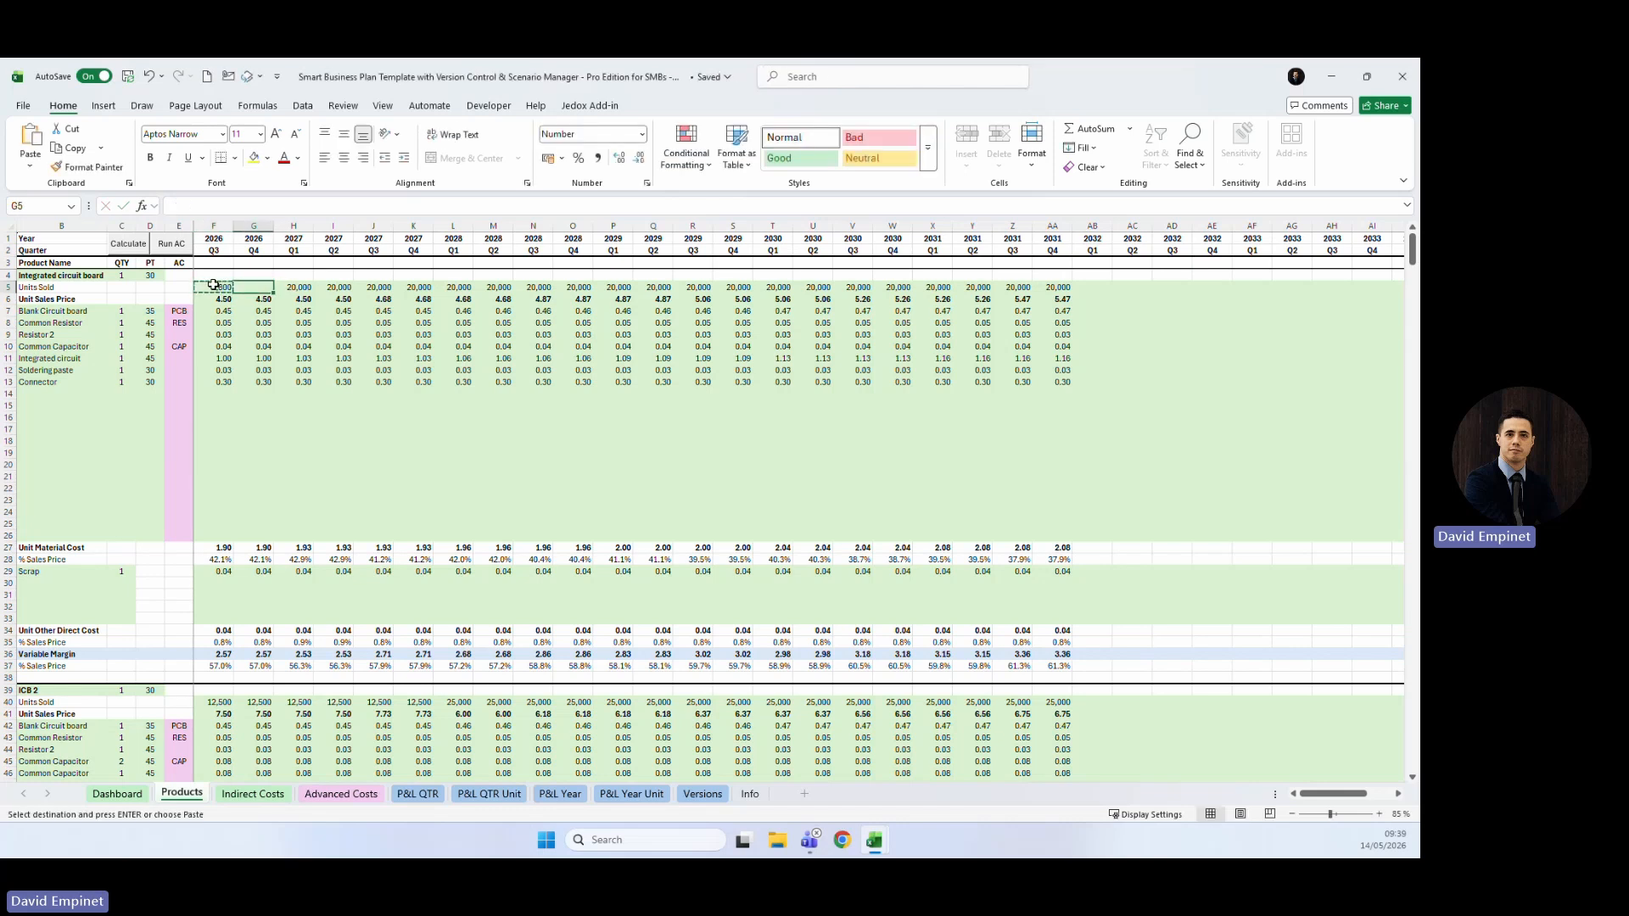
pyautogui.press('Right')
pyautogui.hotkey('ctrl', 'shift', 'Right')
pyautogui.hotkey('ctrl', 'v')
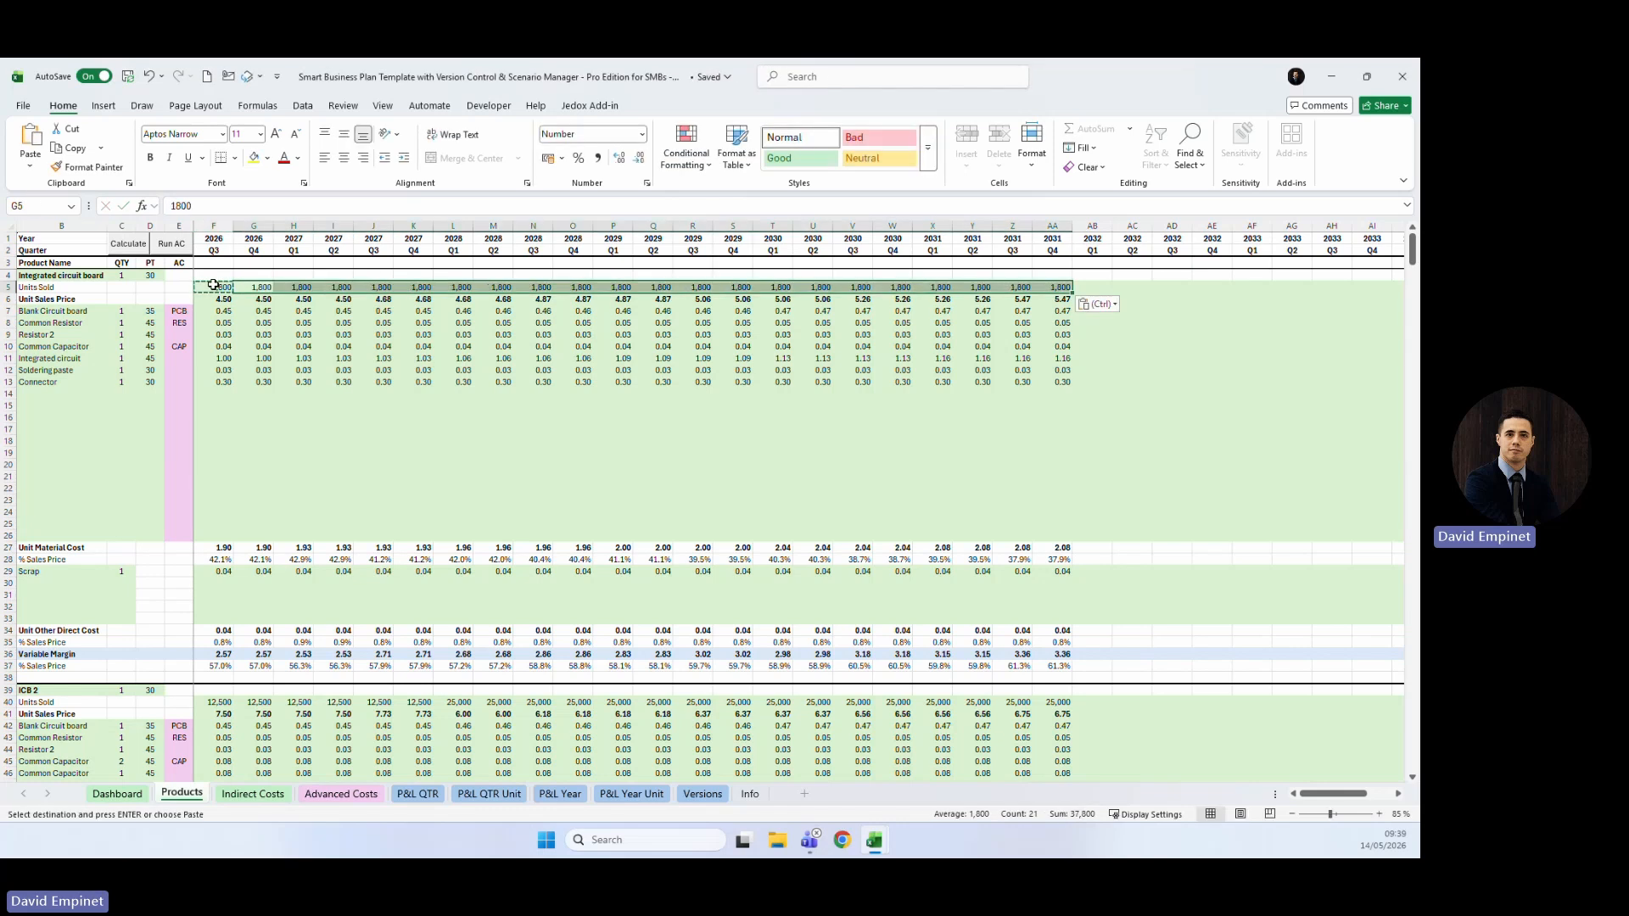
# Set ICB 2's units sold to 10,000 for each quarter from 2026 Q3 through 2027 Q4.
pyautogui.click(212, 703)
pyautogui.write('100')
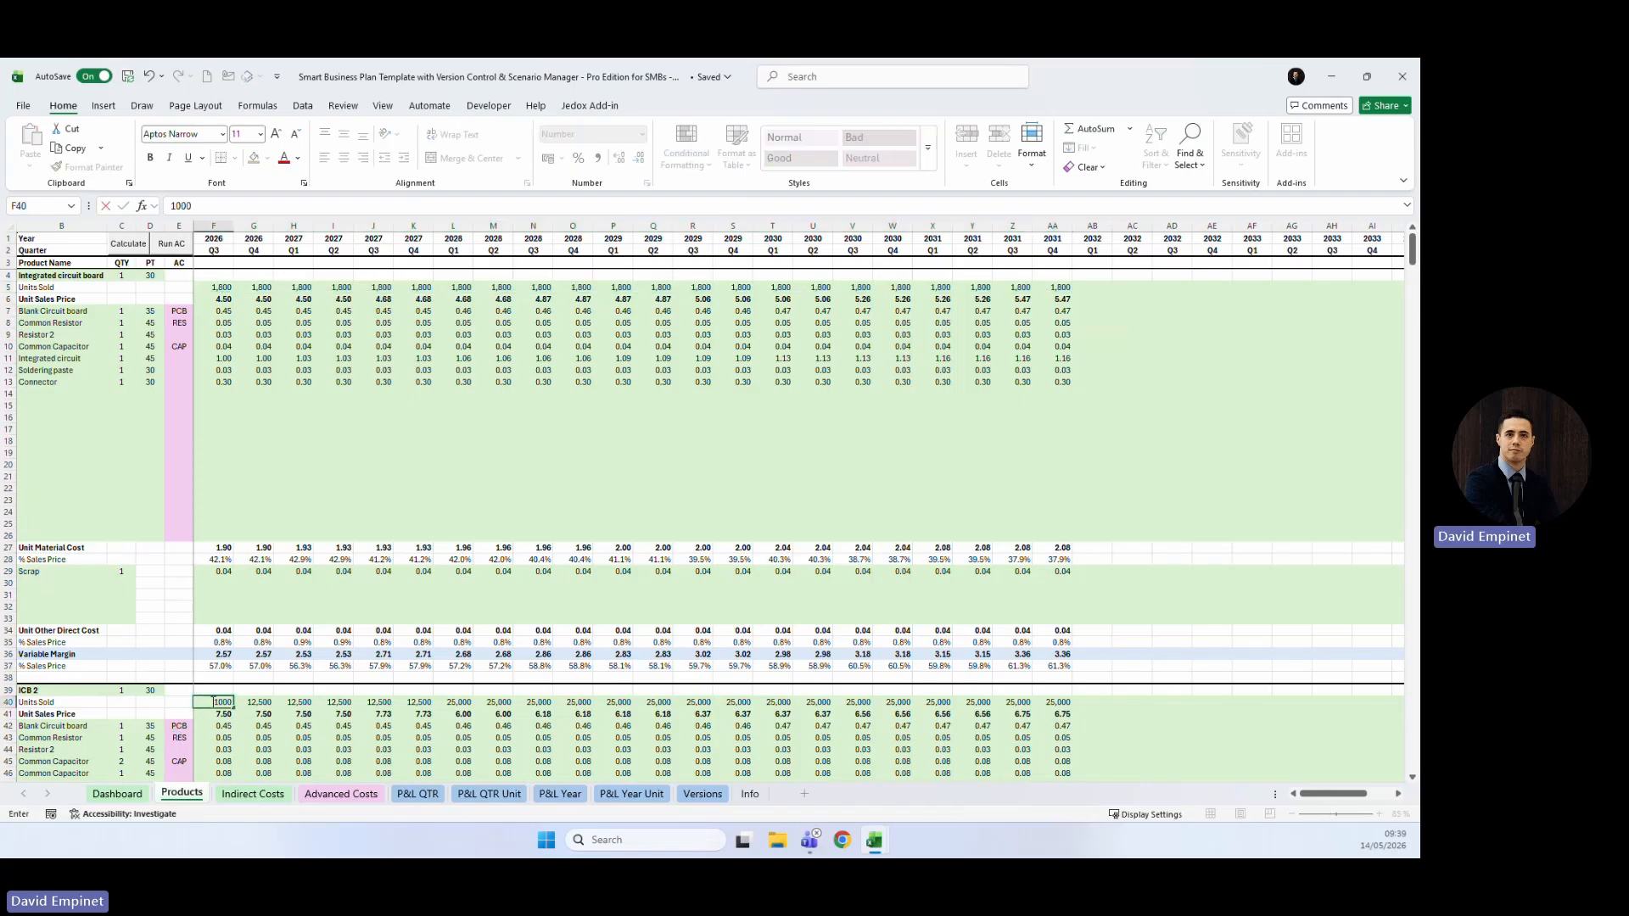
pyautogui.hotkey('ctrl', 'Return')
pyautogui.hotkey('ctrl', 'c')
pyautogui.press('Right')
pyautogui.hotkey('shift', 'Right')
pyautogui.hotkey('shift', 'Right')
pyautogui.hotkey('shift', 'Right')
pyautogui.hotkey('shift', 'Right')
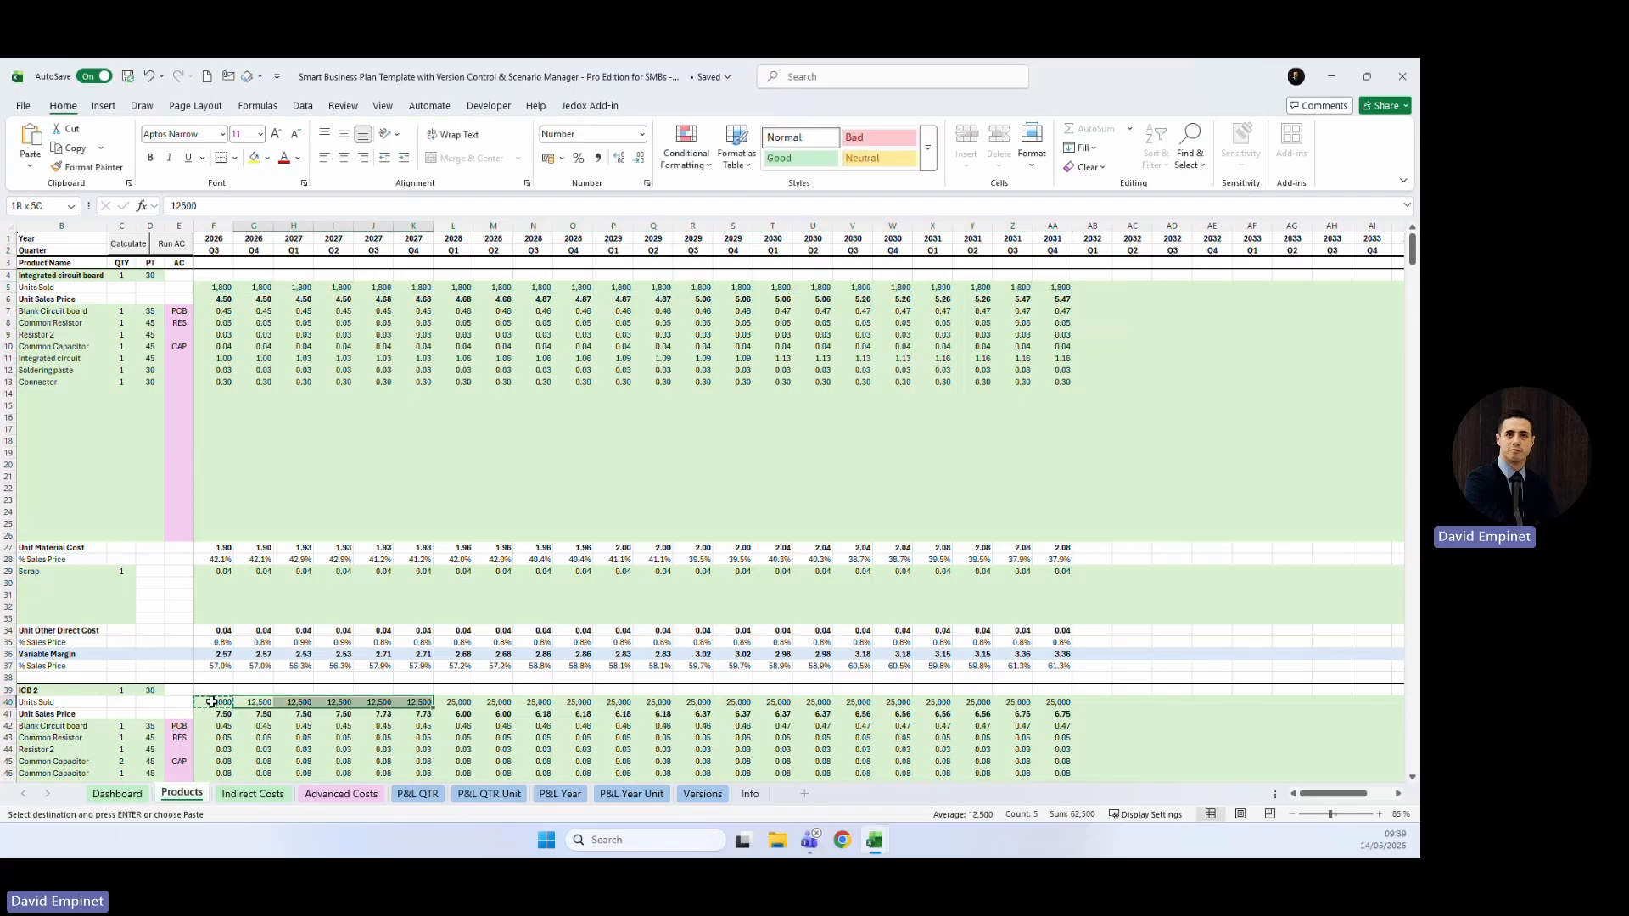
pyautogui.hotkey('shift', 'Right')
pyautogui.hotkey('shift', 'Left')
pyautogui.hotkey('ctrl', 'v')
# Set ICB 2's units sold to 20,000 for each quarter from 2028 Q1 through 2031 Q4.
pyautogui.press('Right')
pyautogui.write('2000')
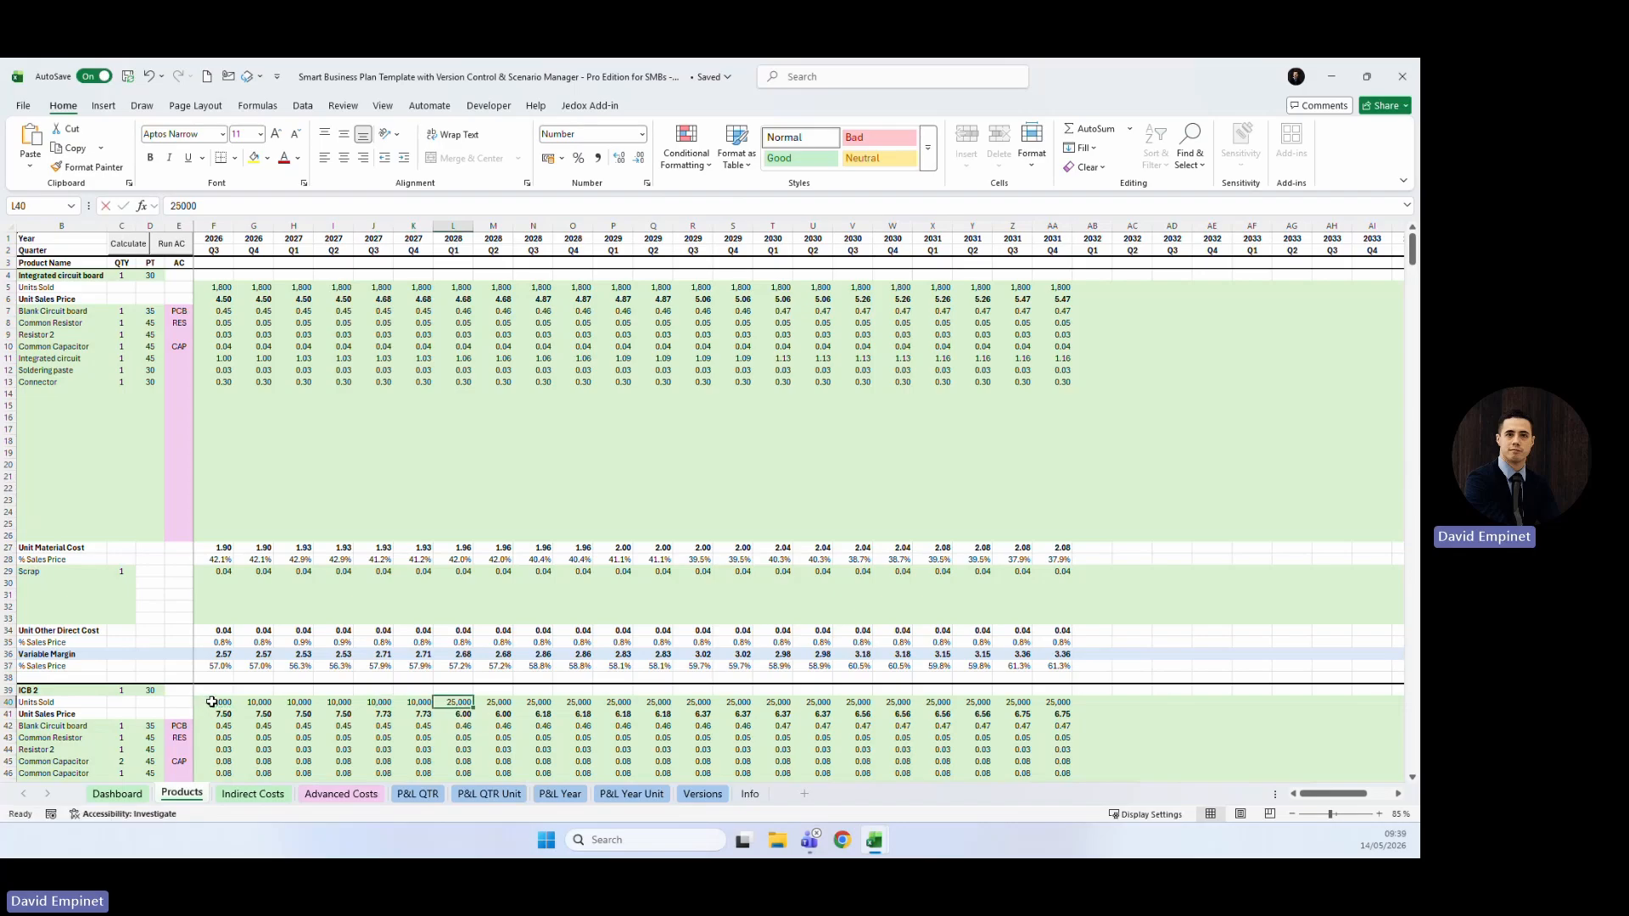
pyautogui.write('0')
pyautogui.hotkey('ctrl', 'Return')
pyautogui.hotkey('ctrl', 'c')
pyautogui.press('Right')
pyautogui.hotkey('shift', 'Right')
pyautogui.hotkey('shift', 'Right')
pyautogui.hotkey('shift', 'Right')
pyautogui.hotkey('shift', 'Right')
pyautogui.hotkey('shift', 'Right')
pyautogui.hotkey('shift', 'Right')
pyautogui.hotkey('shift', 'Right')
pyautogui.hotkey('shift', 'Right')
pyautogui.hotkey('shift', 'Right')
pyautogui.hotkey('shift', 'Right')
pyautogui.hotkey('shift', 'Right')
pyautogui.hotkey('shift', 'Right')
pyautogui.hotkey('shift', 'Right')
pyautogui.hotkey('shift', 'Right')
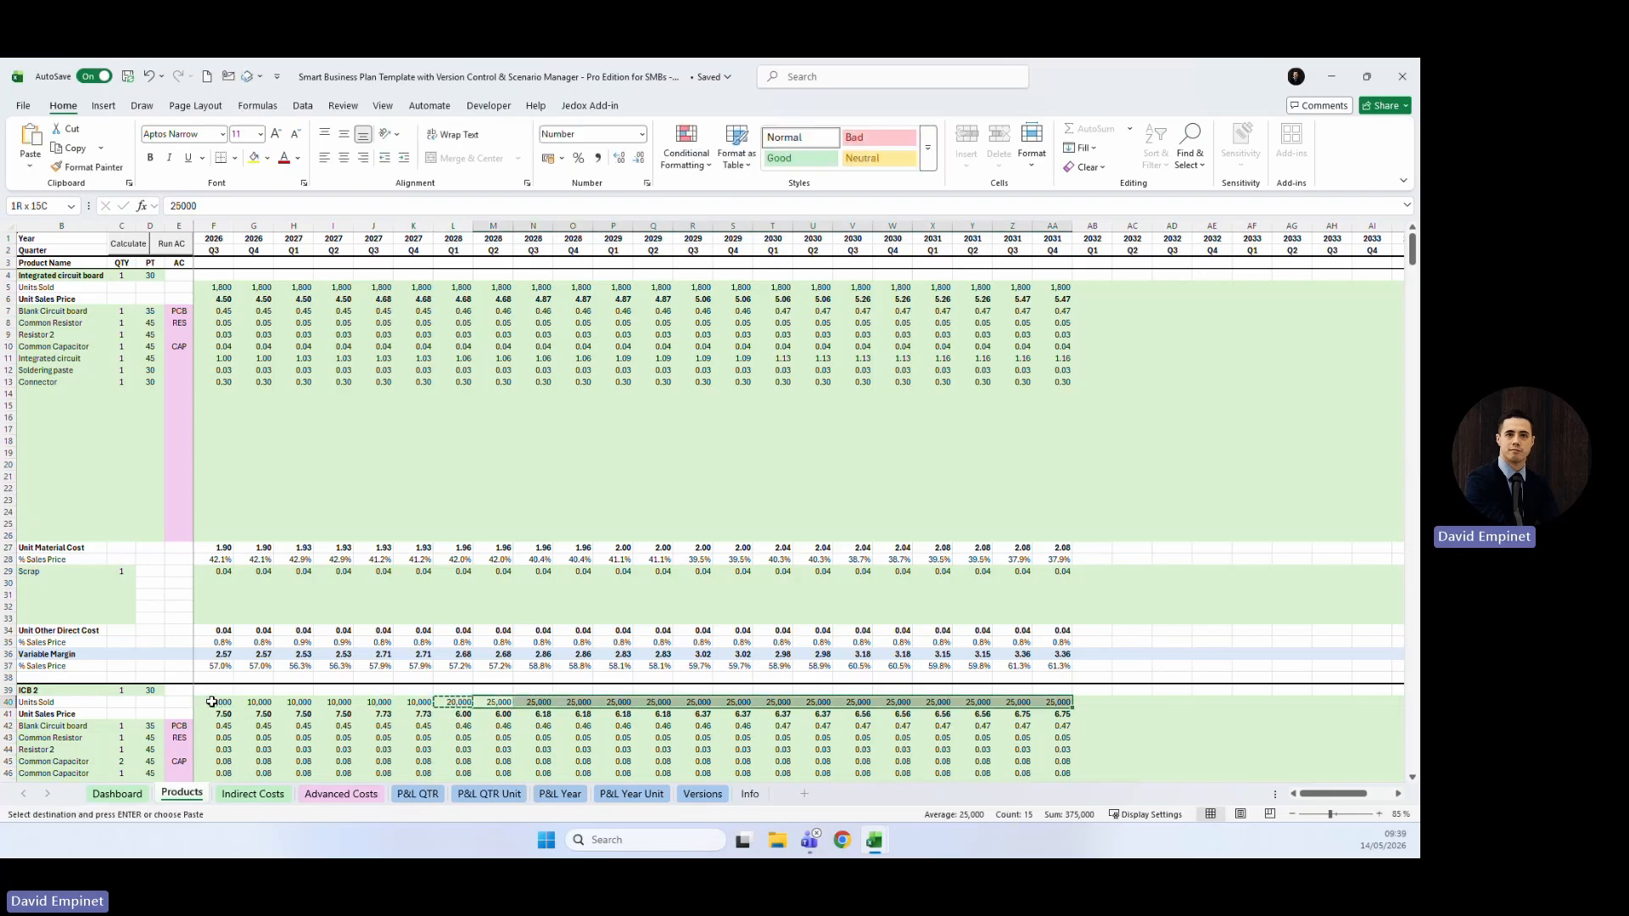
pyautogui.hotkey('ctrl', 'v')
# Recalculate the plan from the Products sheet.
pyautogui.click(413, 487)
pyautogui.click(128, 244)
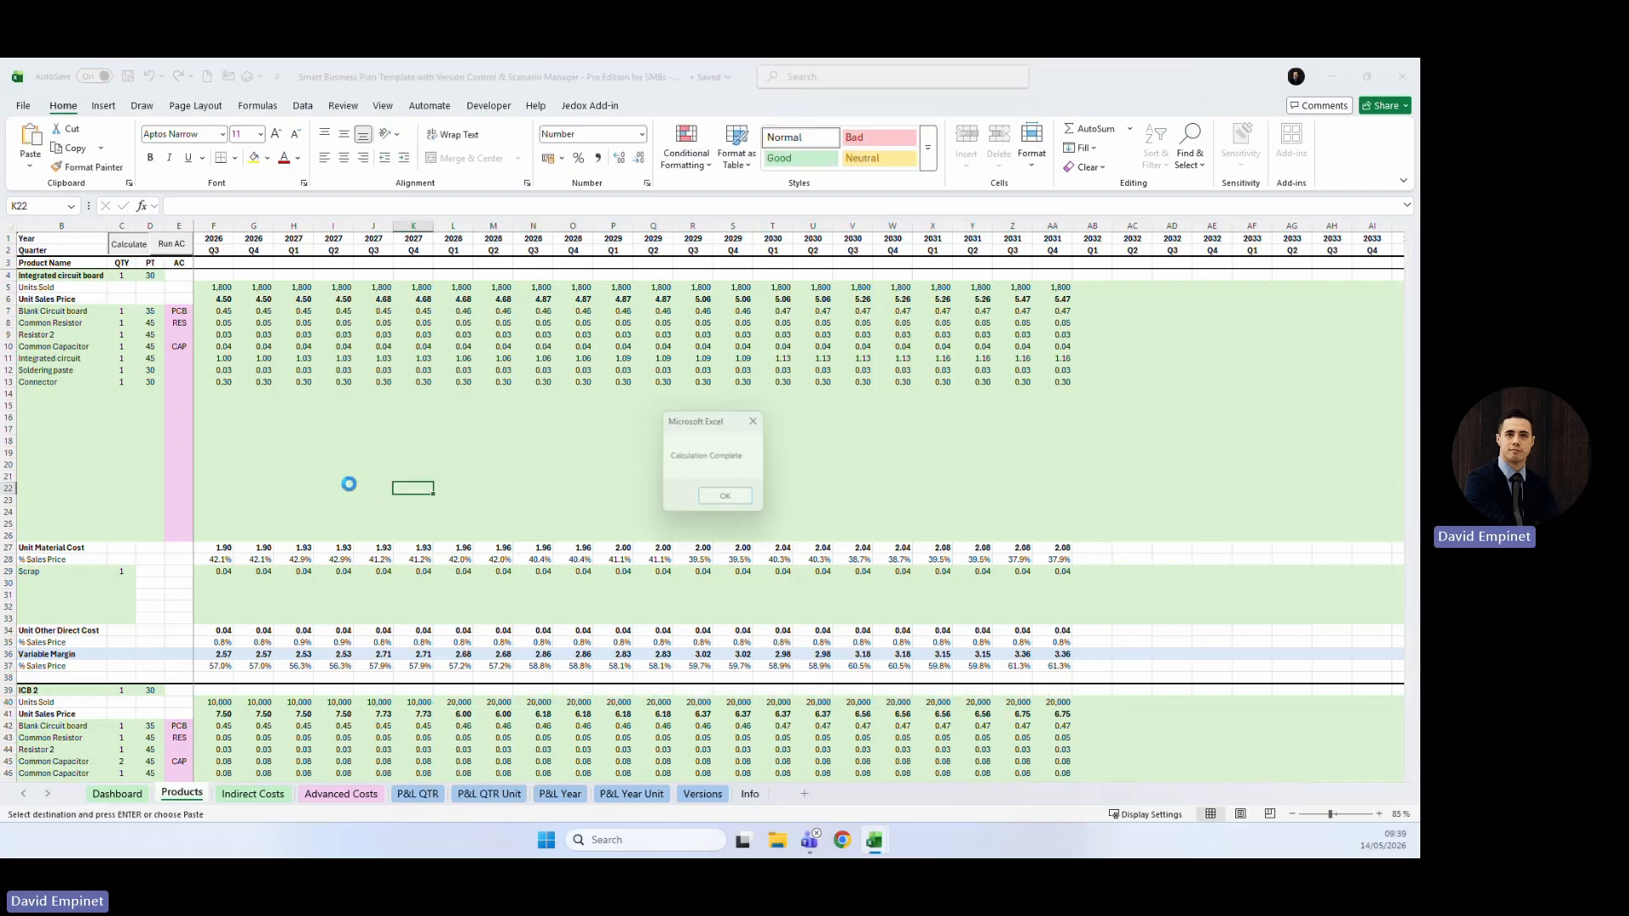
pyautogui.click(713, 504)
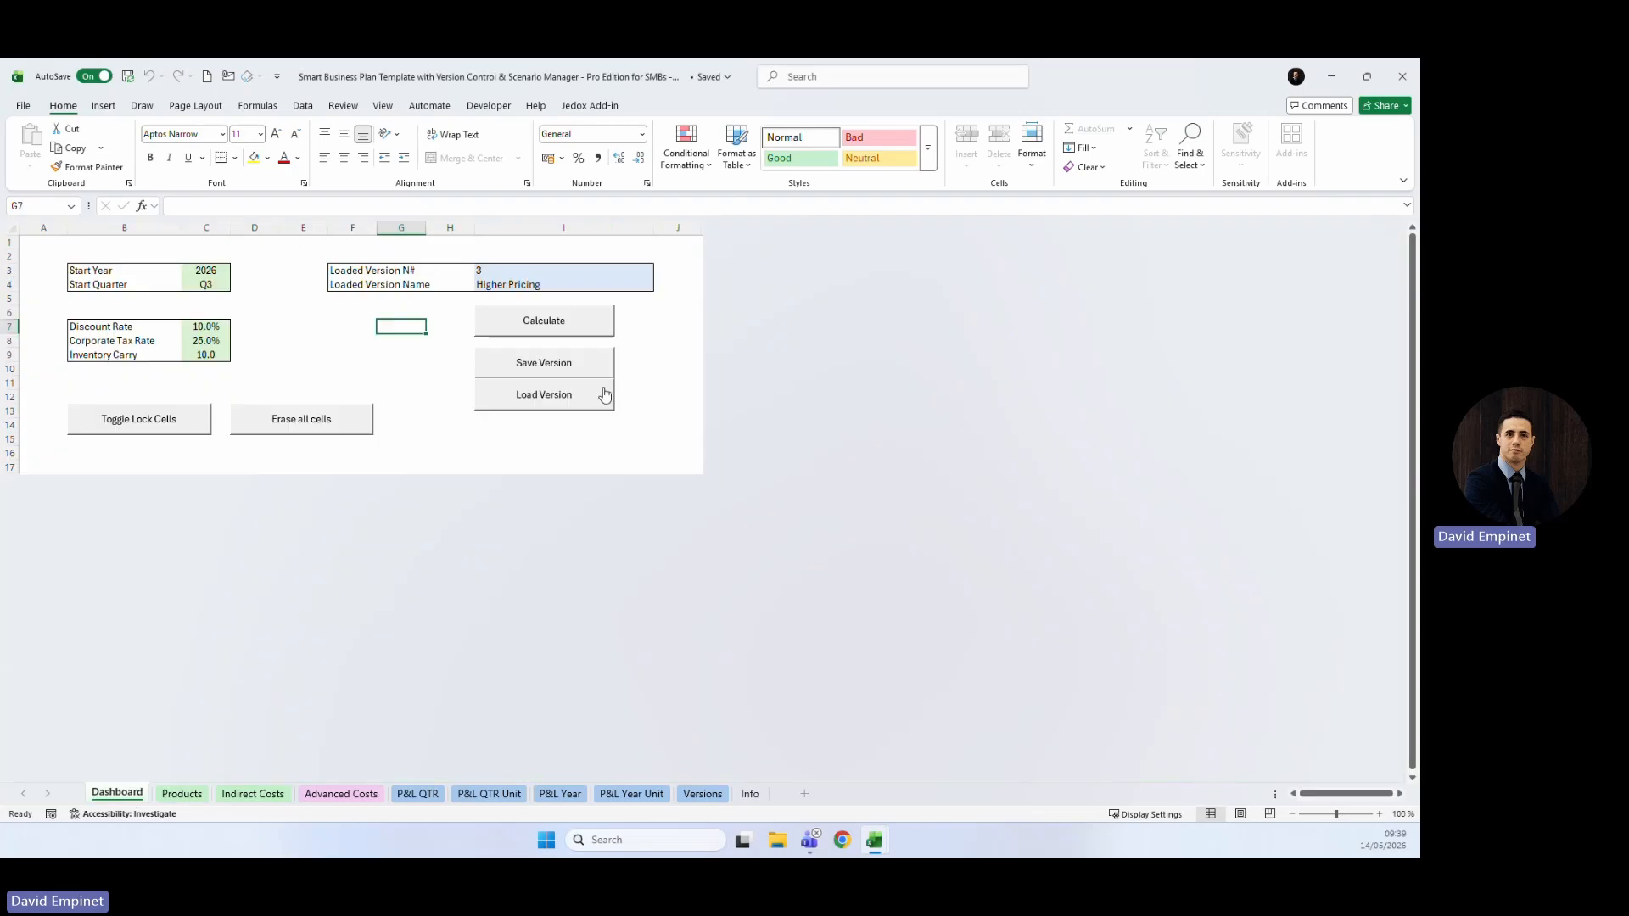
# Save the current plan from the Dashboard by overwriting version 3, keeping the name Higher Pricing.
pyautogui.click(560, 363)
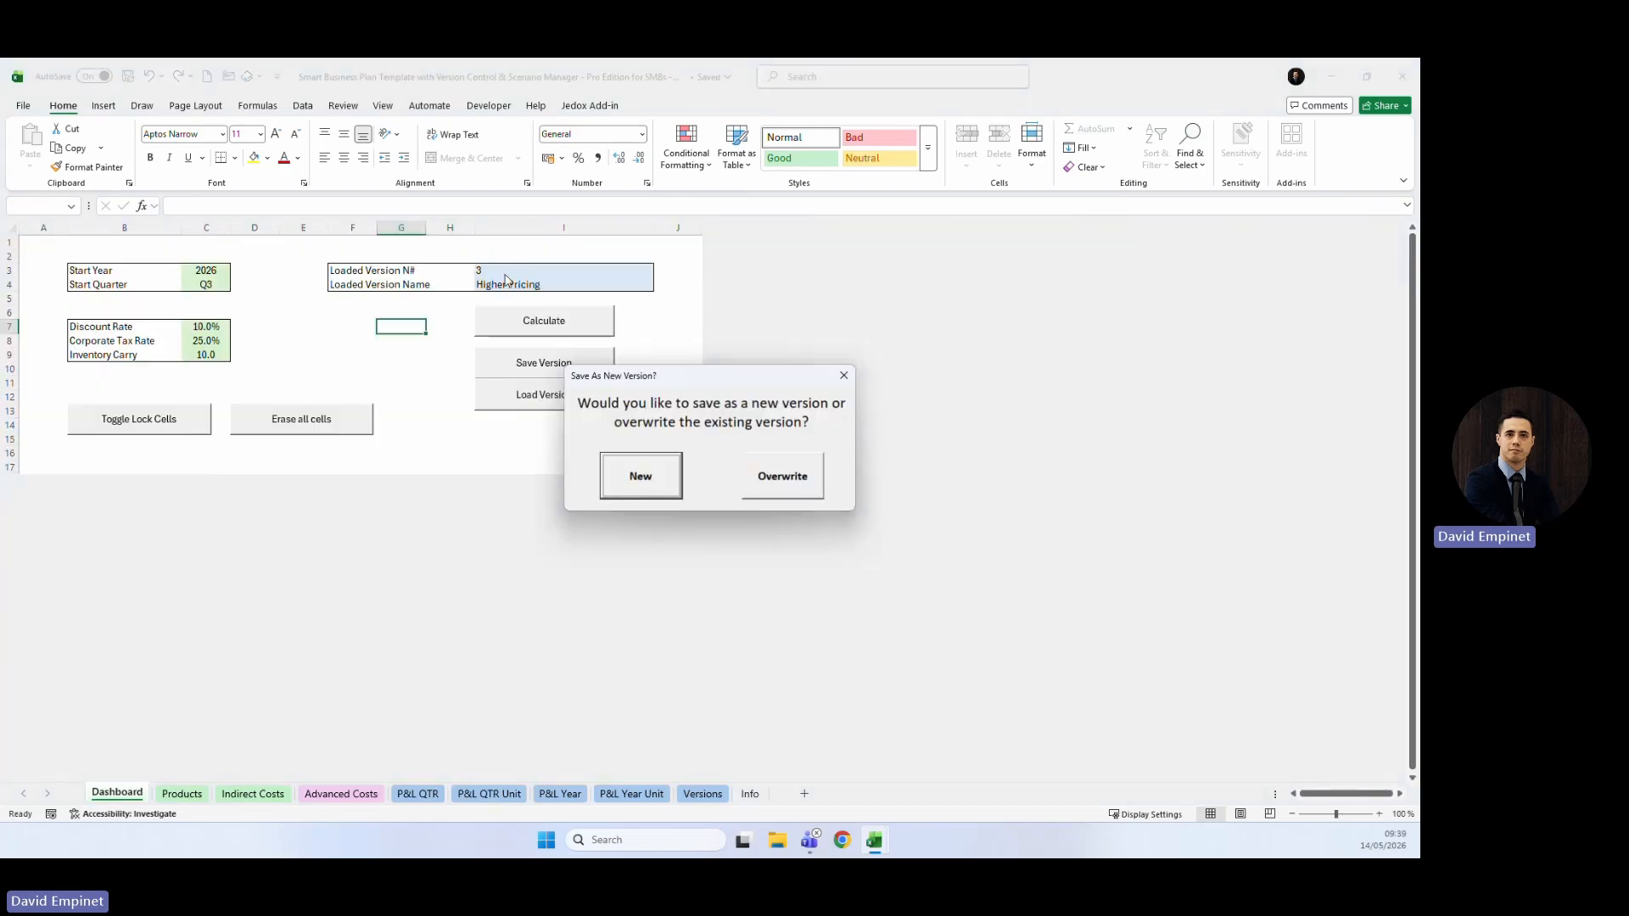
pyautogui.click(782, 475)
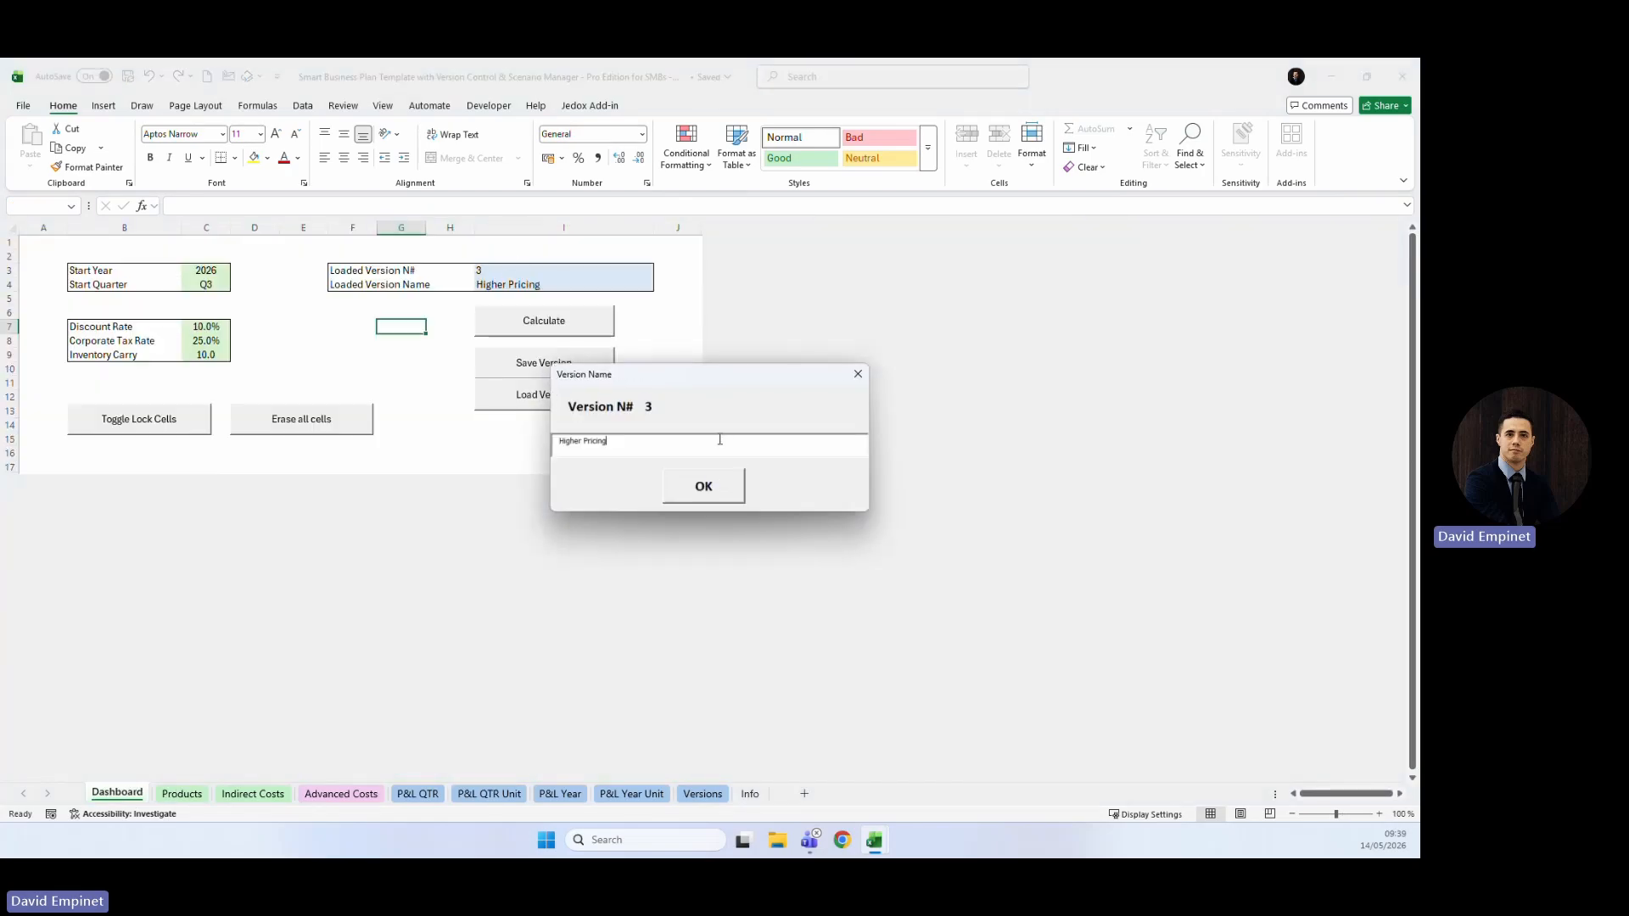
pyautogui.click(705, 487)
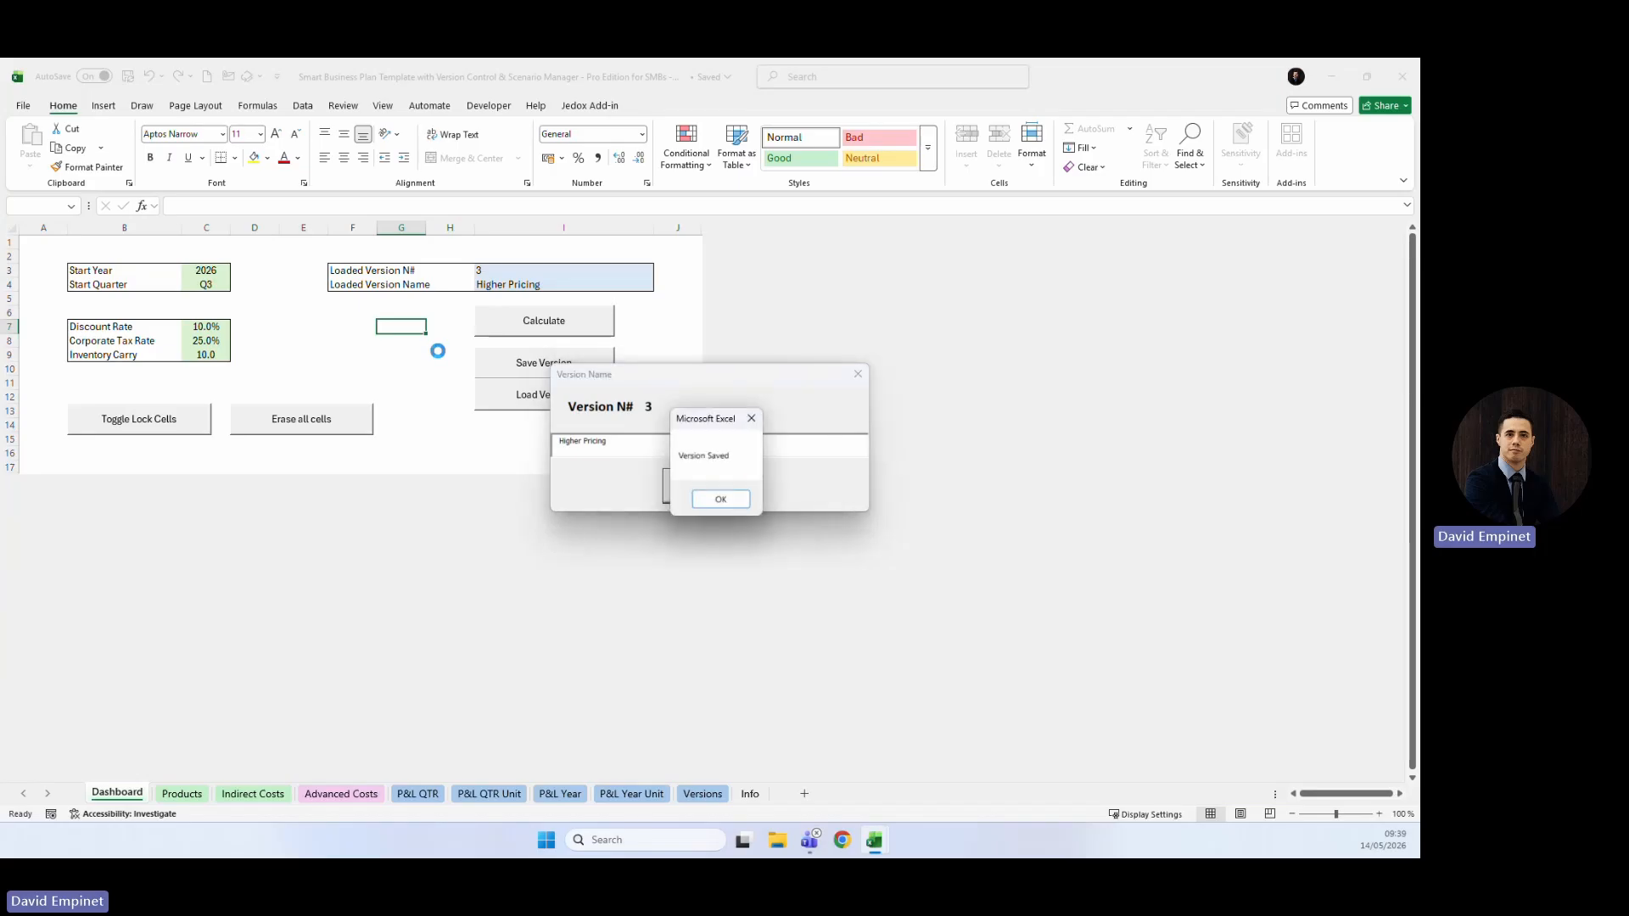
pyautogui.click(707, 505)
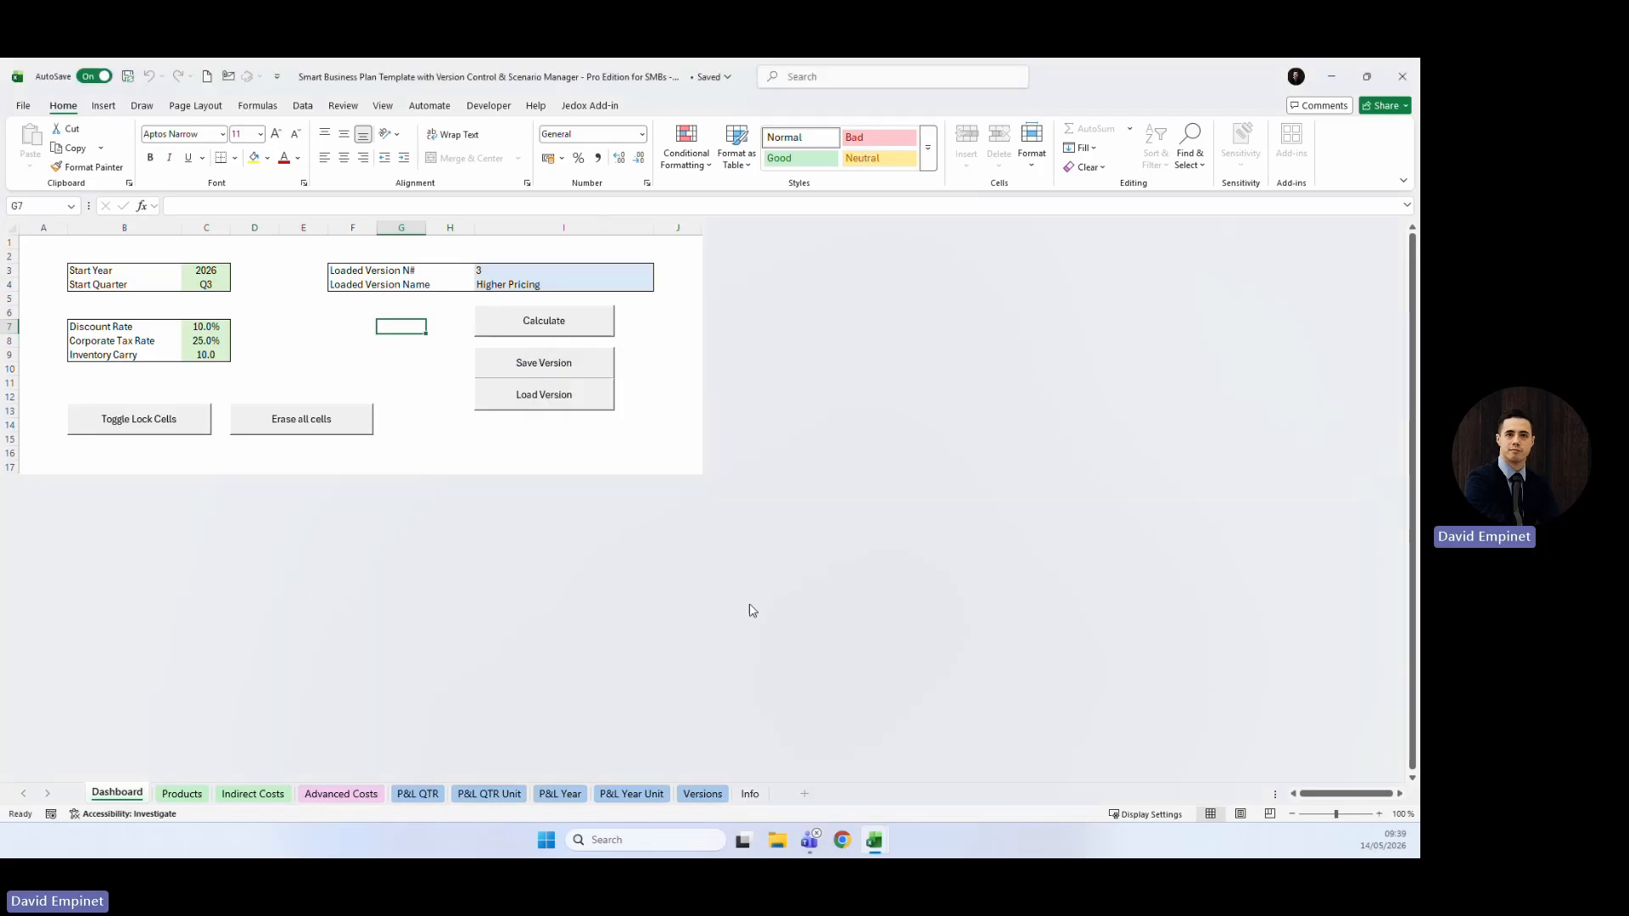
# Review the Higher Pricing column on the Versions sheet, from quantities sold and sales down to cash flow and internal rate of return.
pyautogui.click(702, 793)
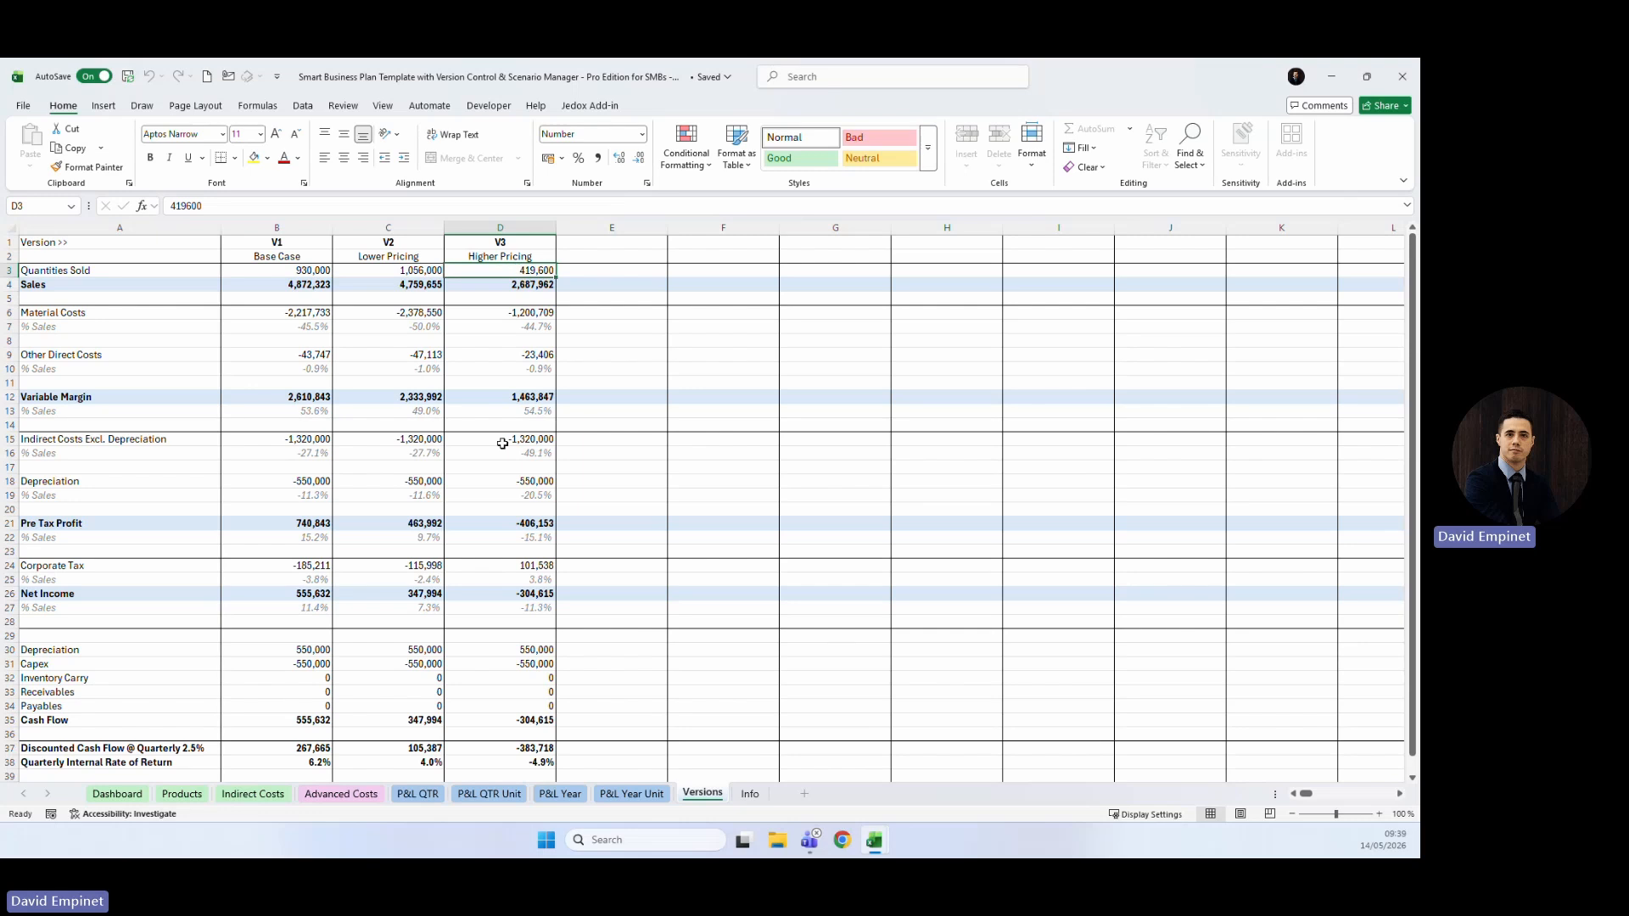
pyautogui.moveTo(509, 270); pyautogui.dragTo(535, 411)
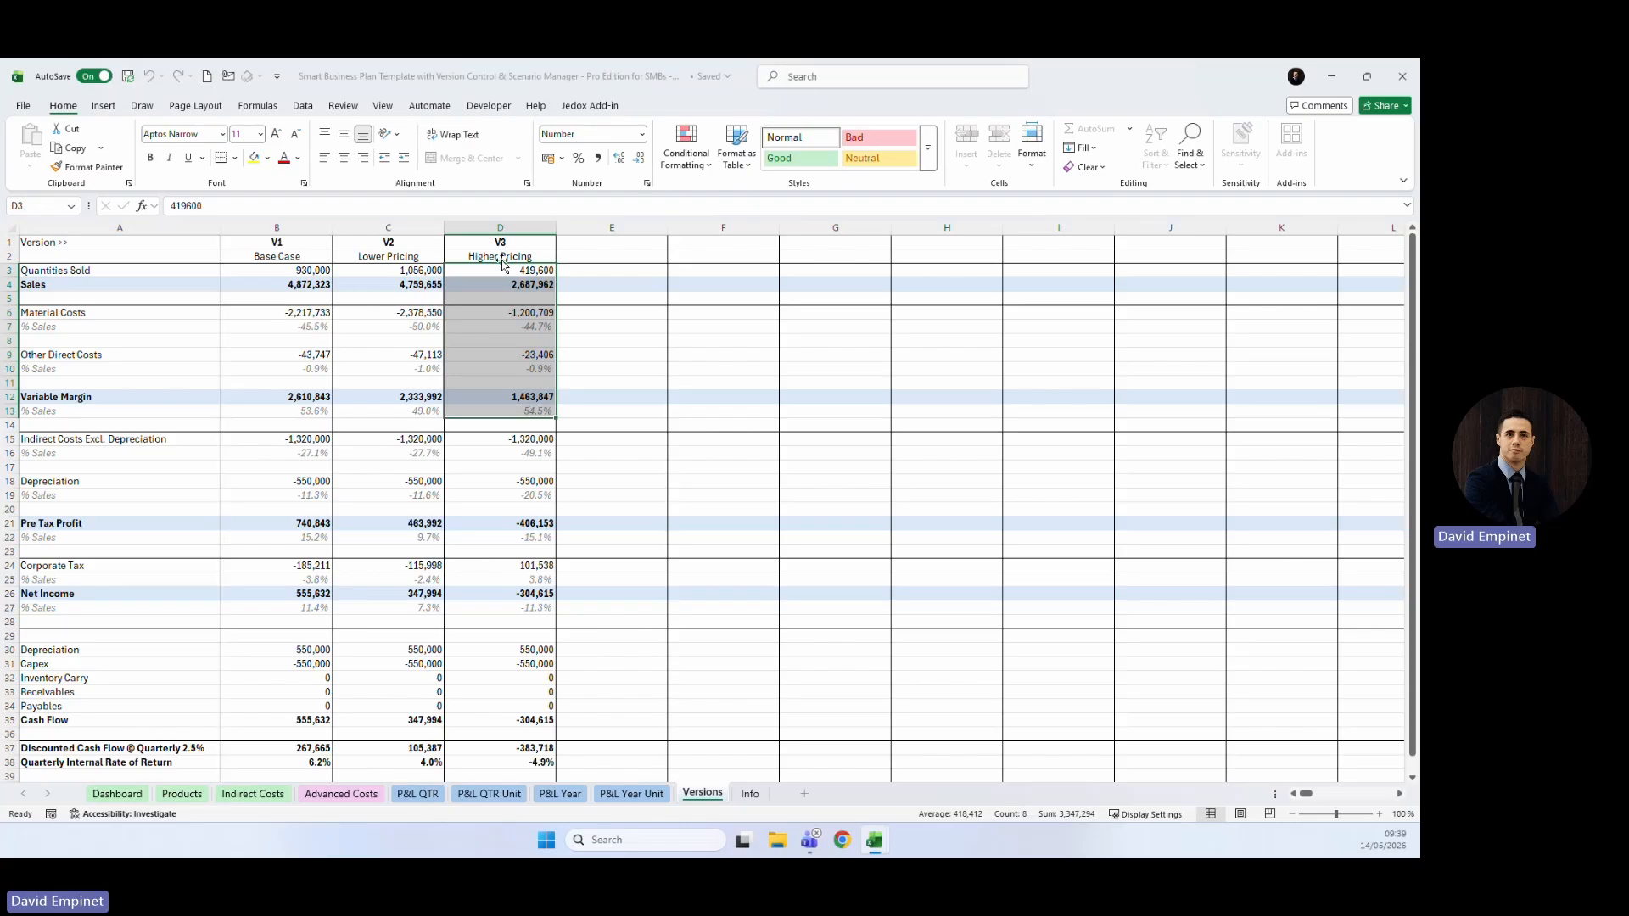
pyautogui.click(487, 283)
pyautogui.click(542, 272)
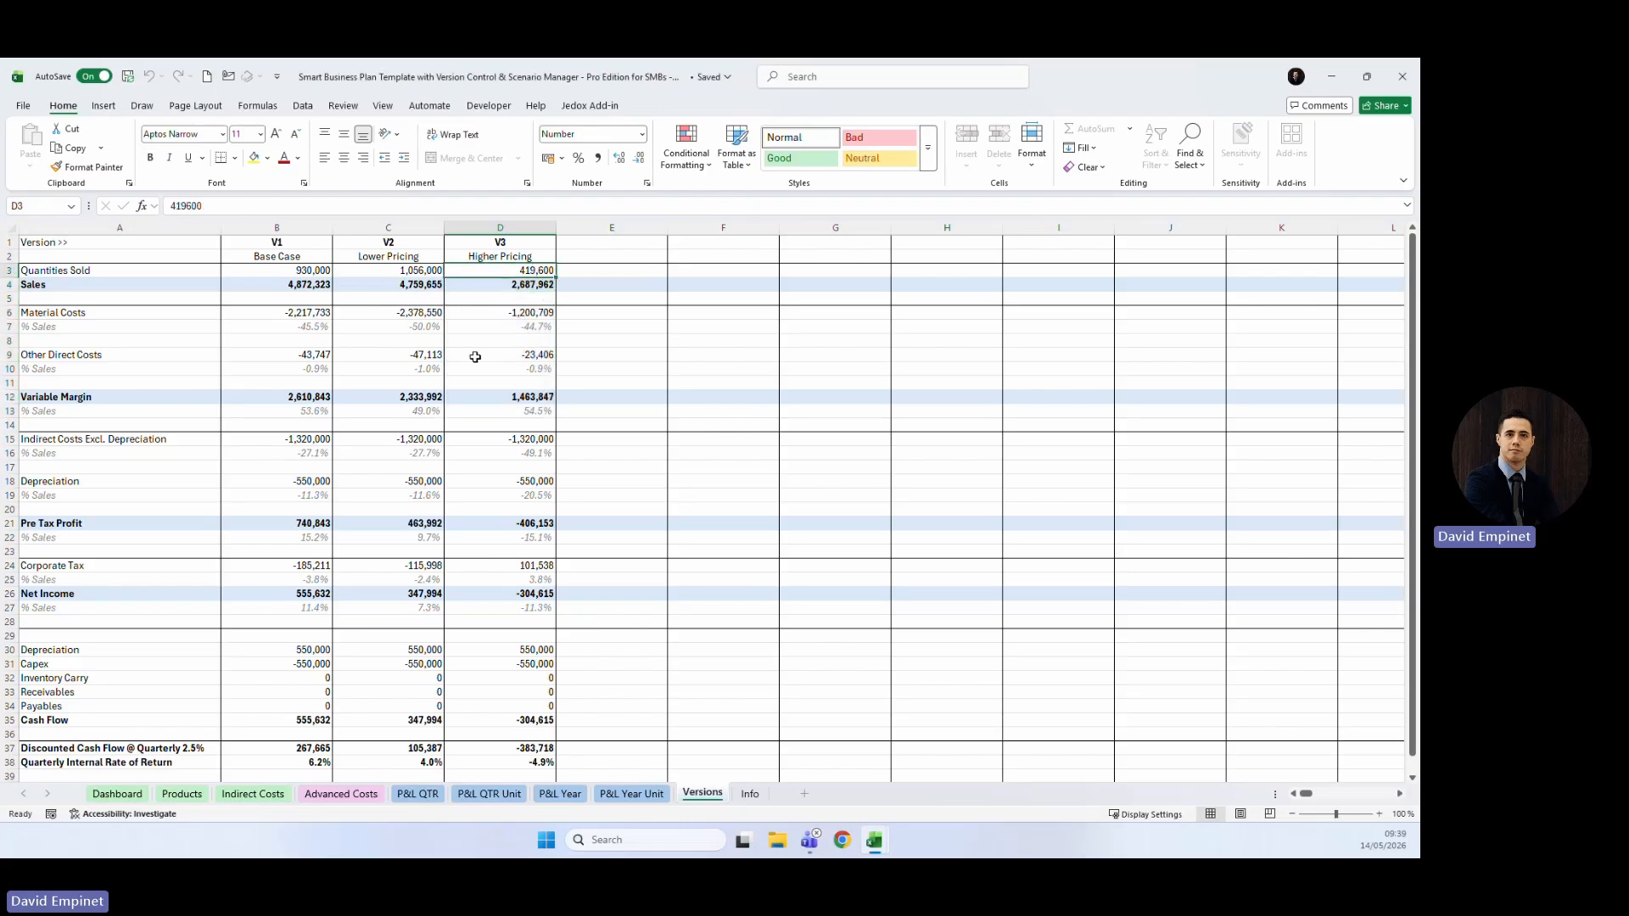
pyautogui.scroll(-1, 572, 596)
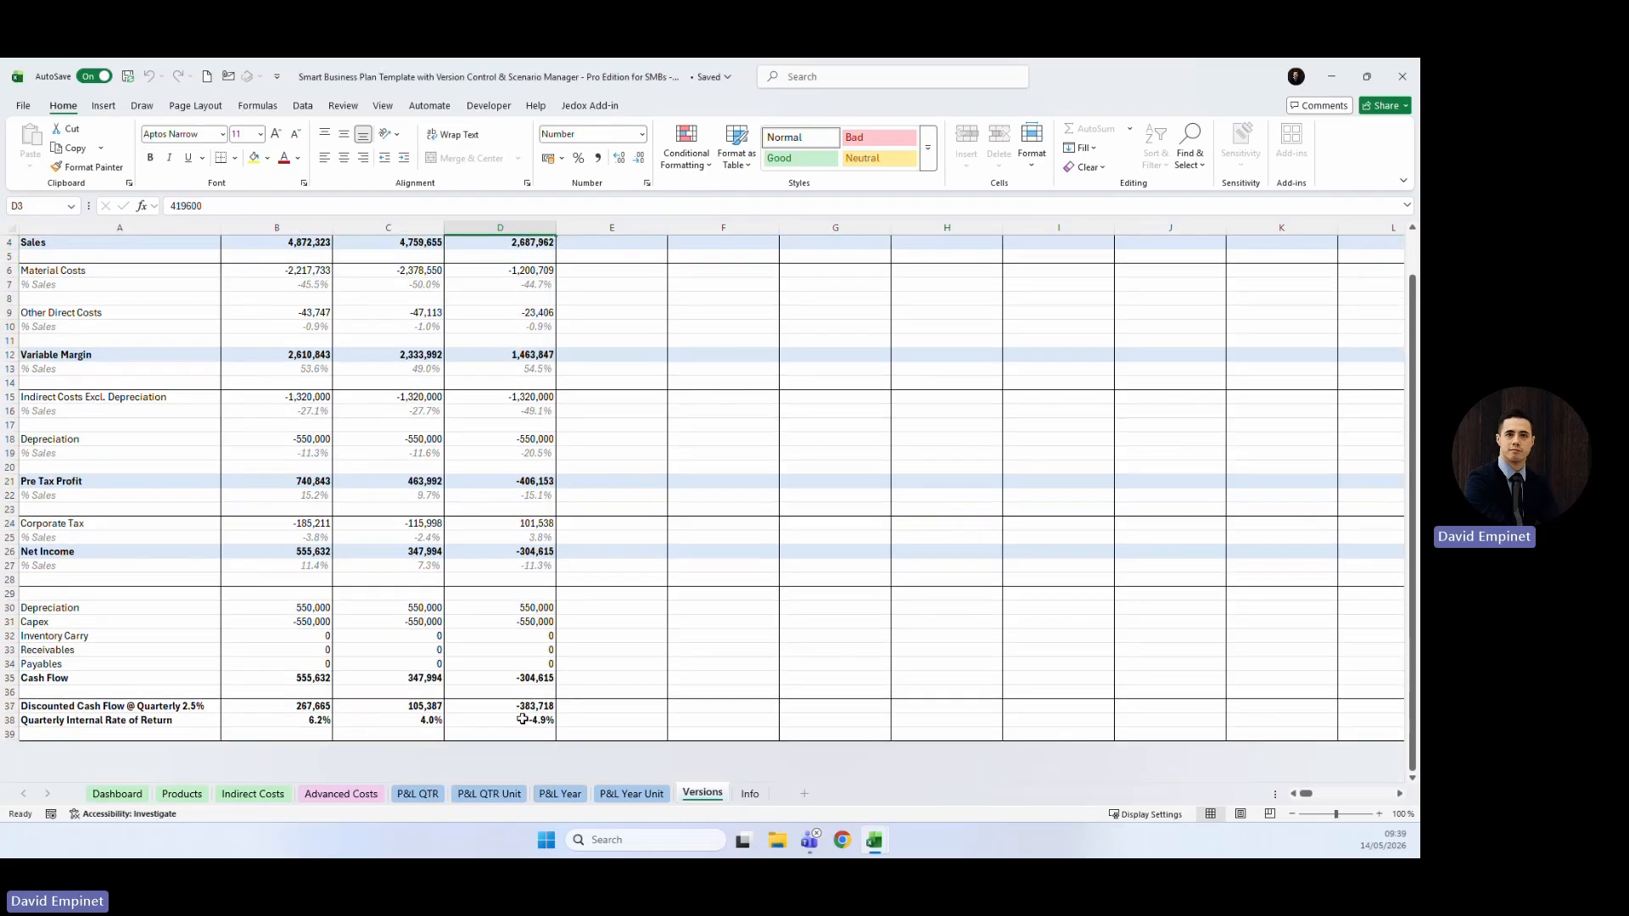
pyautogui.scroll(1, 529, 679)
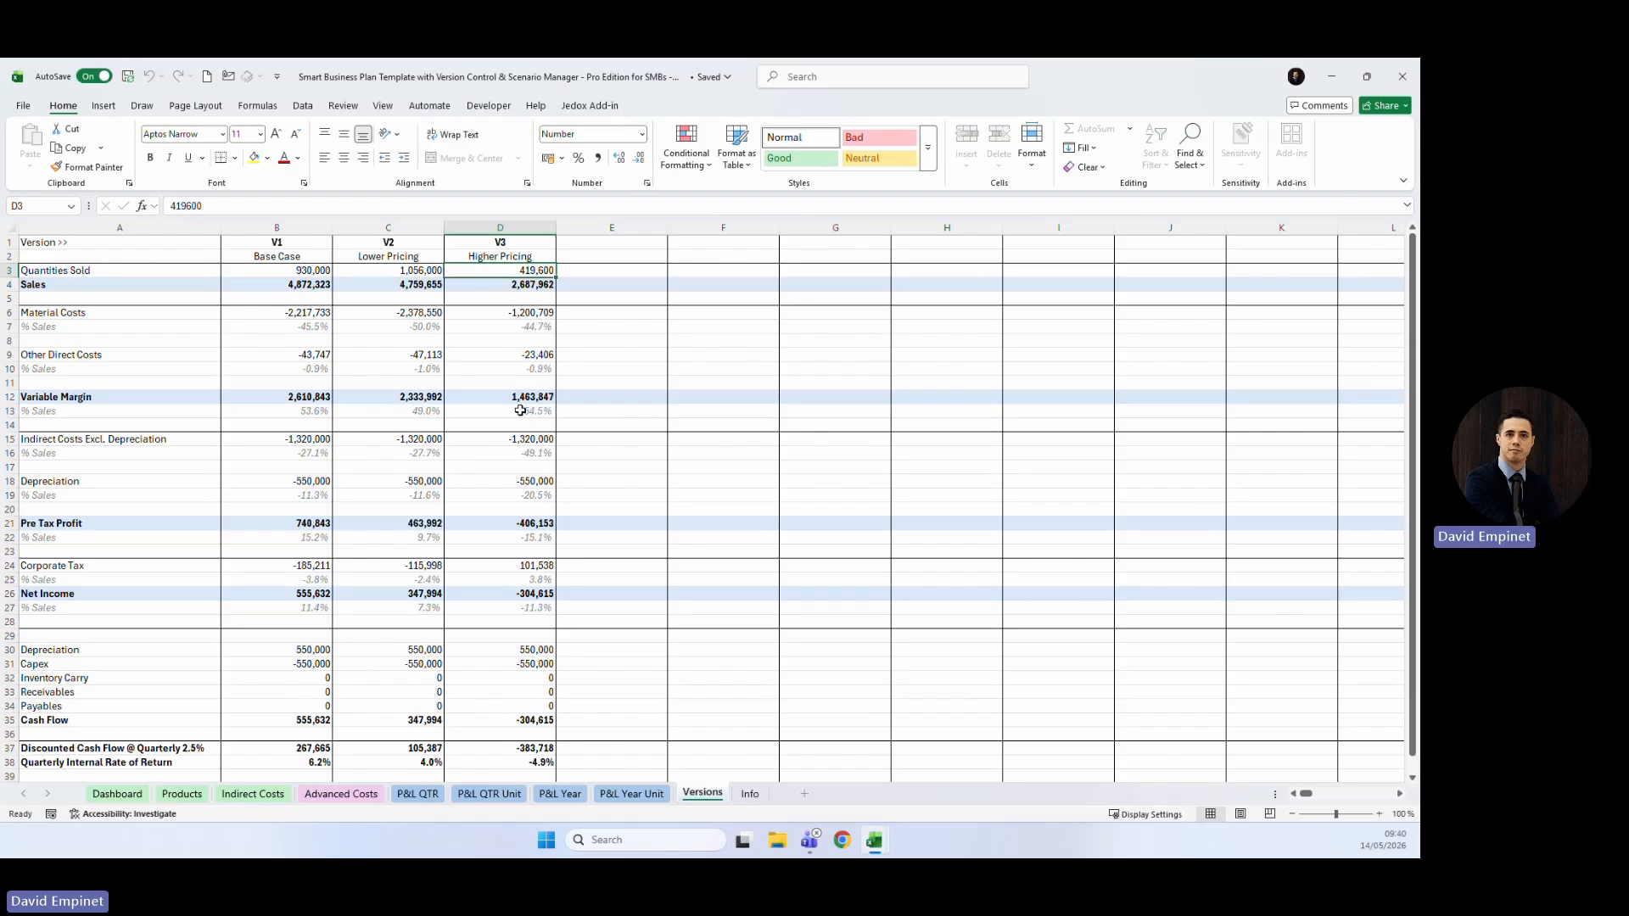
pyautogui.click(407, 495)
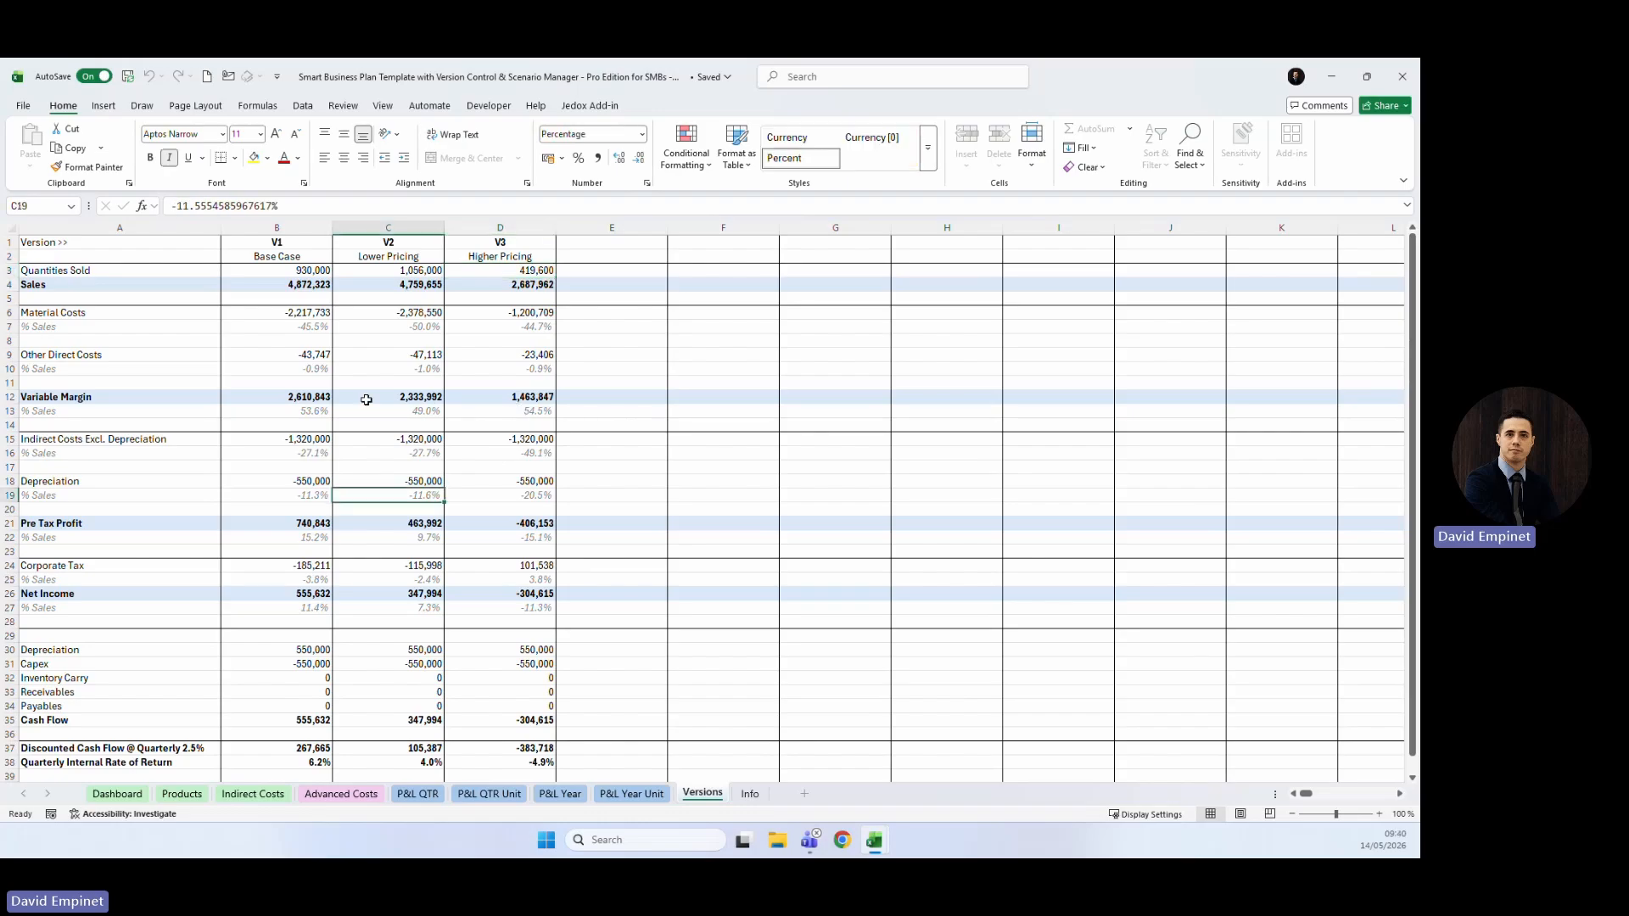
# Check the loaded version on the Dashboard and compare all three versions' quantities, sales, costs and tax on the Versions sheet.
pyautogui.click(117, 794)
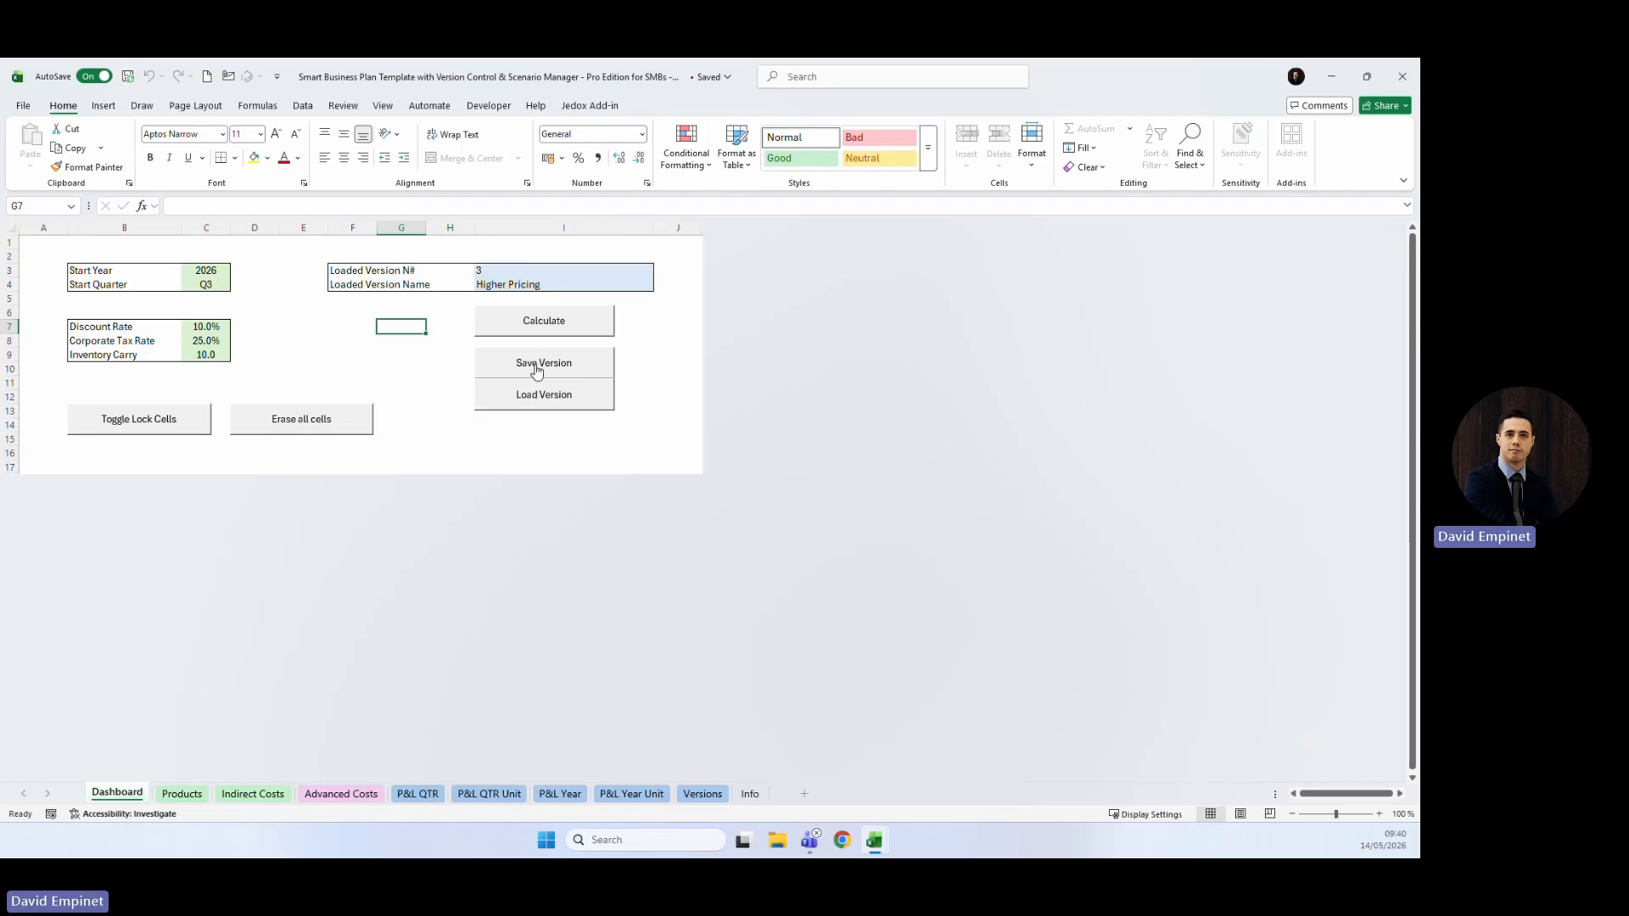
pyautogui.click(702, 794)
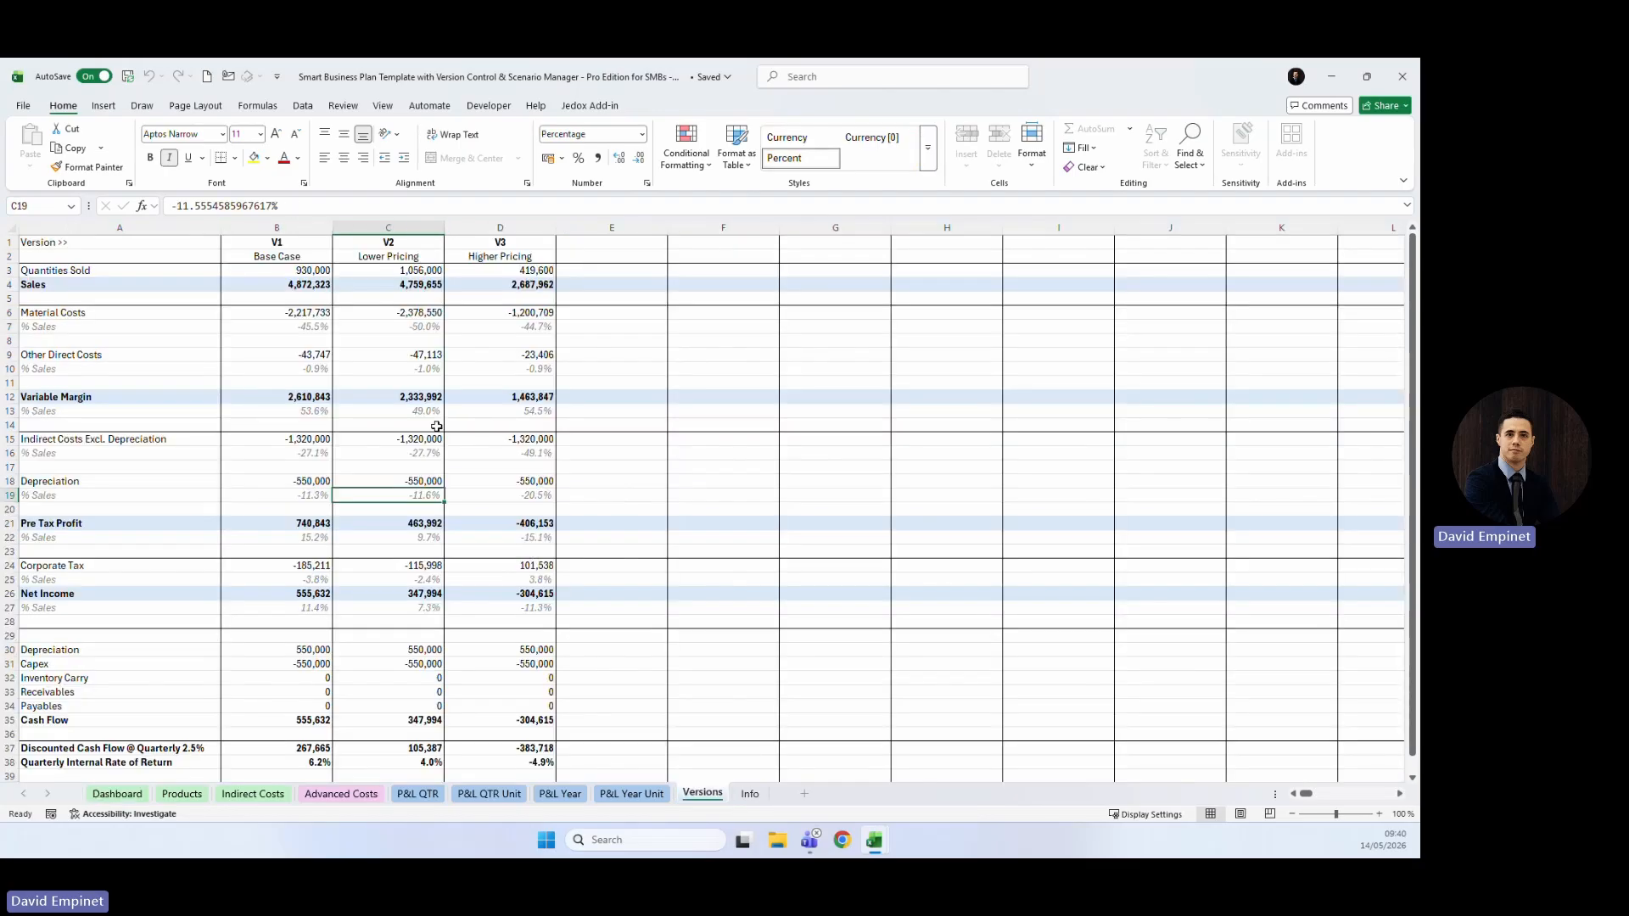
pyautogui.moveTo(280, 270); pyautogui.dragTo(509, 341)
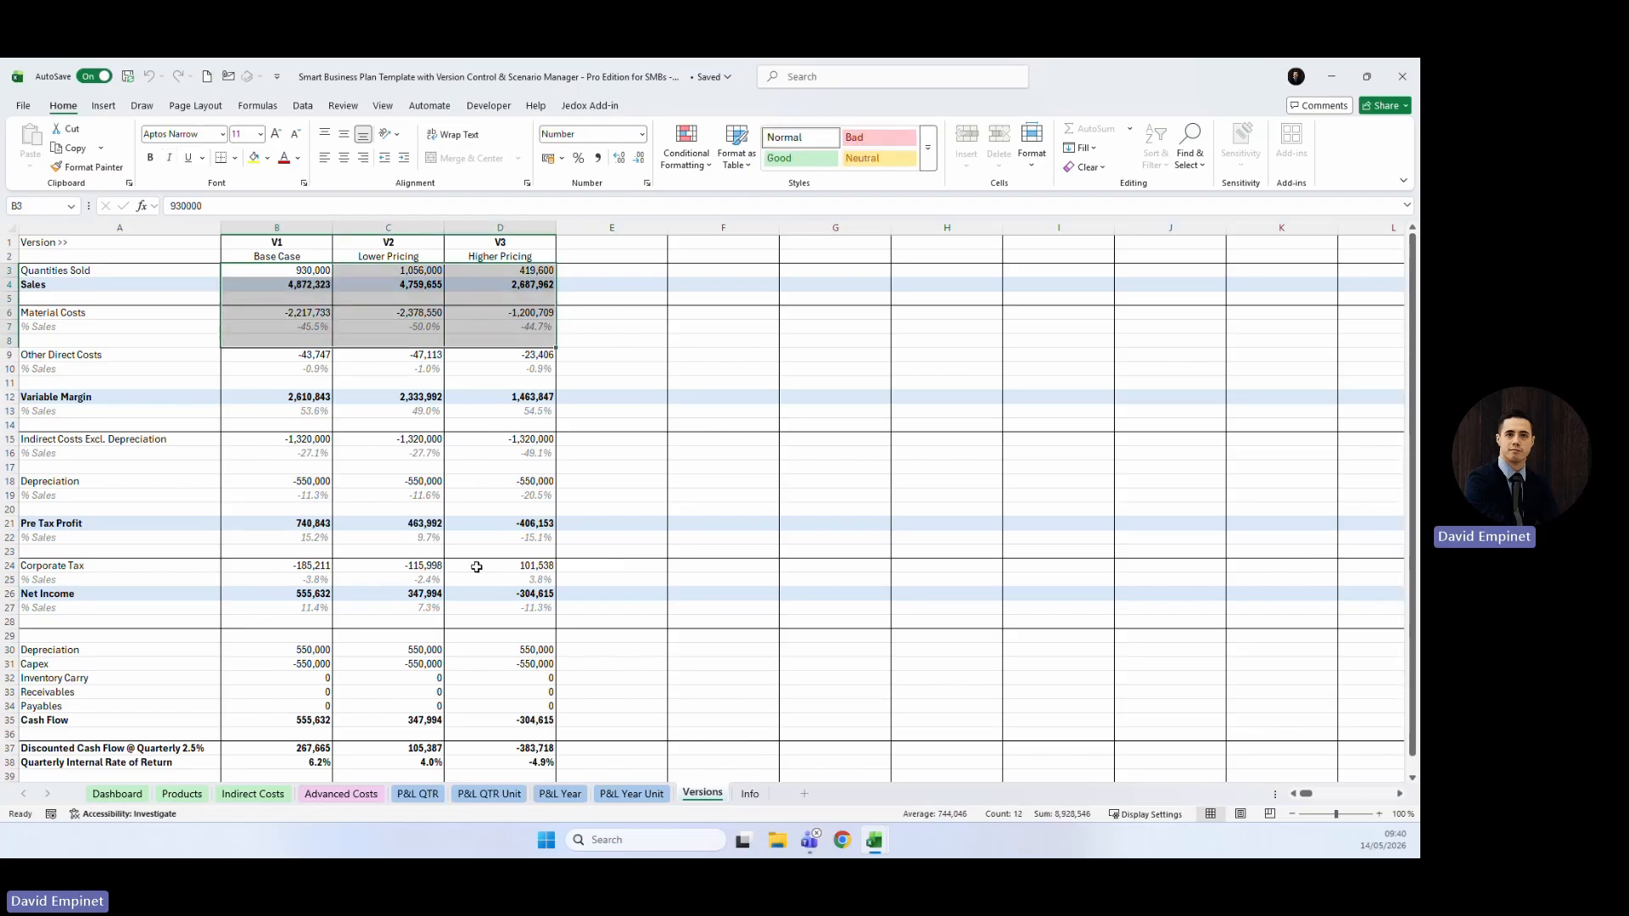
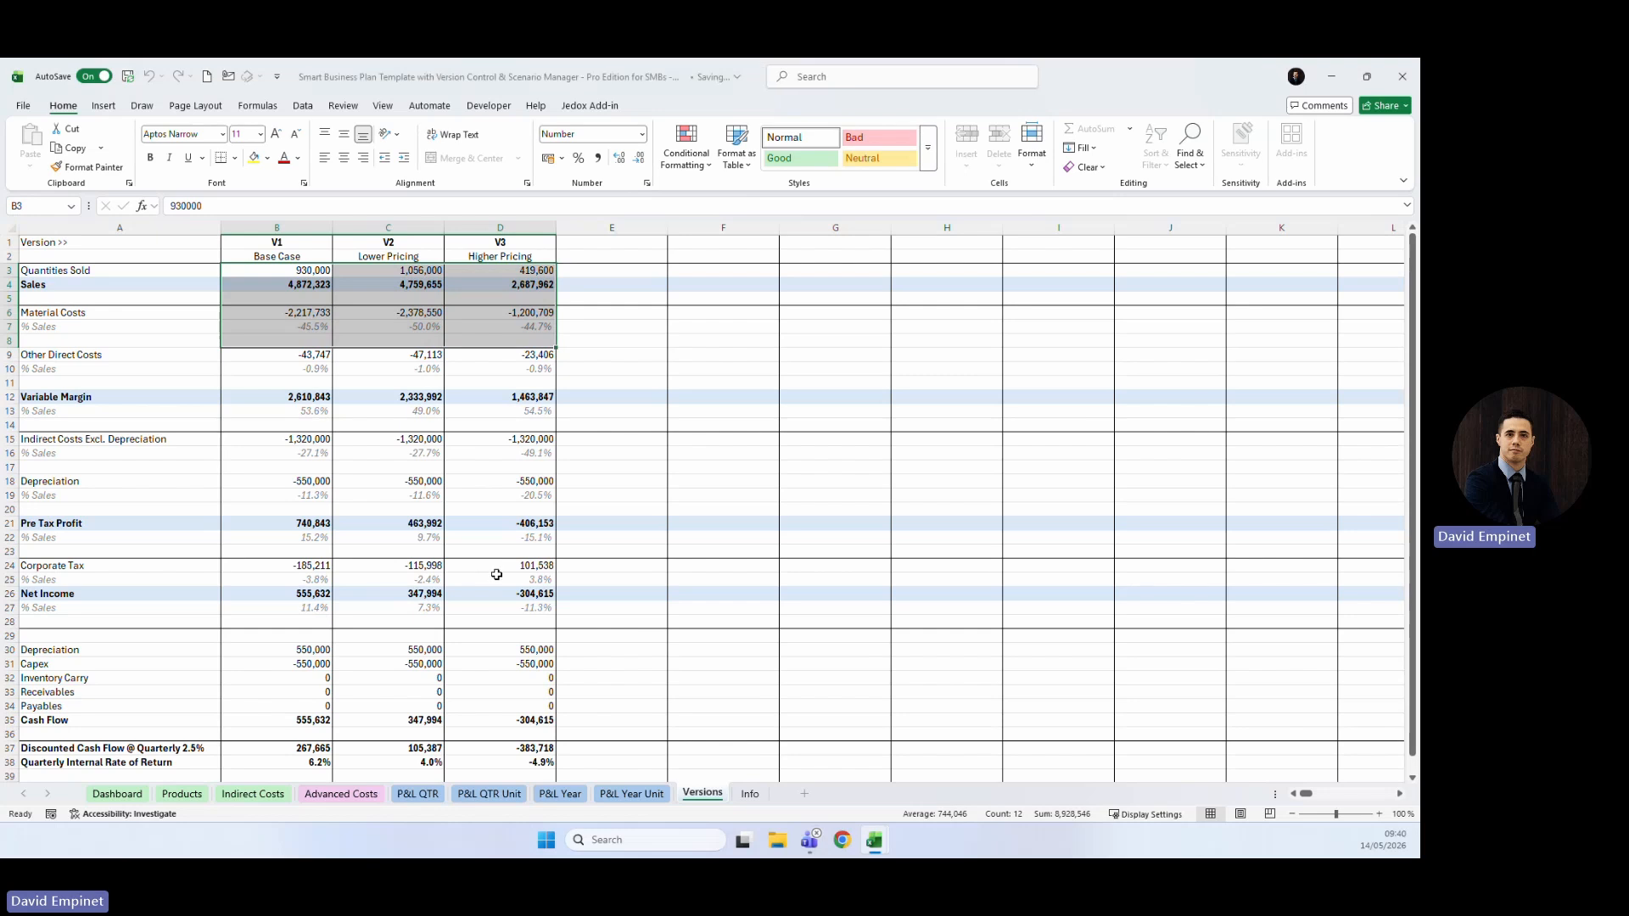
pyautogui.click(497, 578)
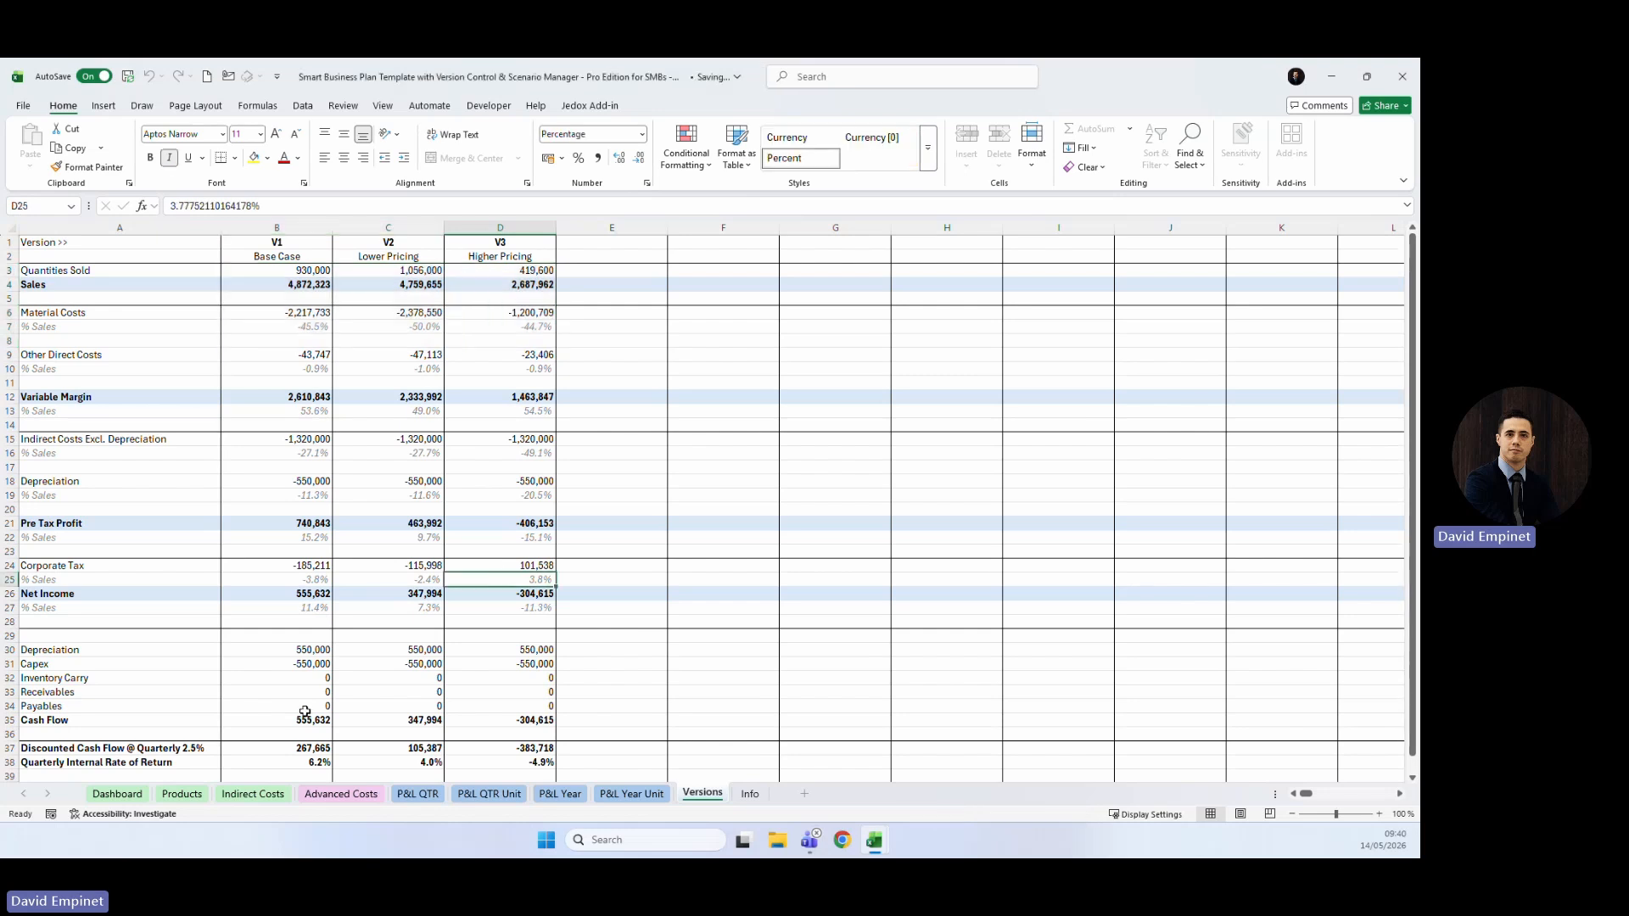
# Load version V1 - Base Case from the Dashboard.
pyautogui.click(127, 795)
pyautogui.click(549, 408)
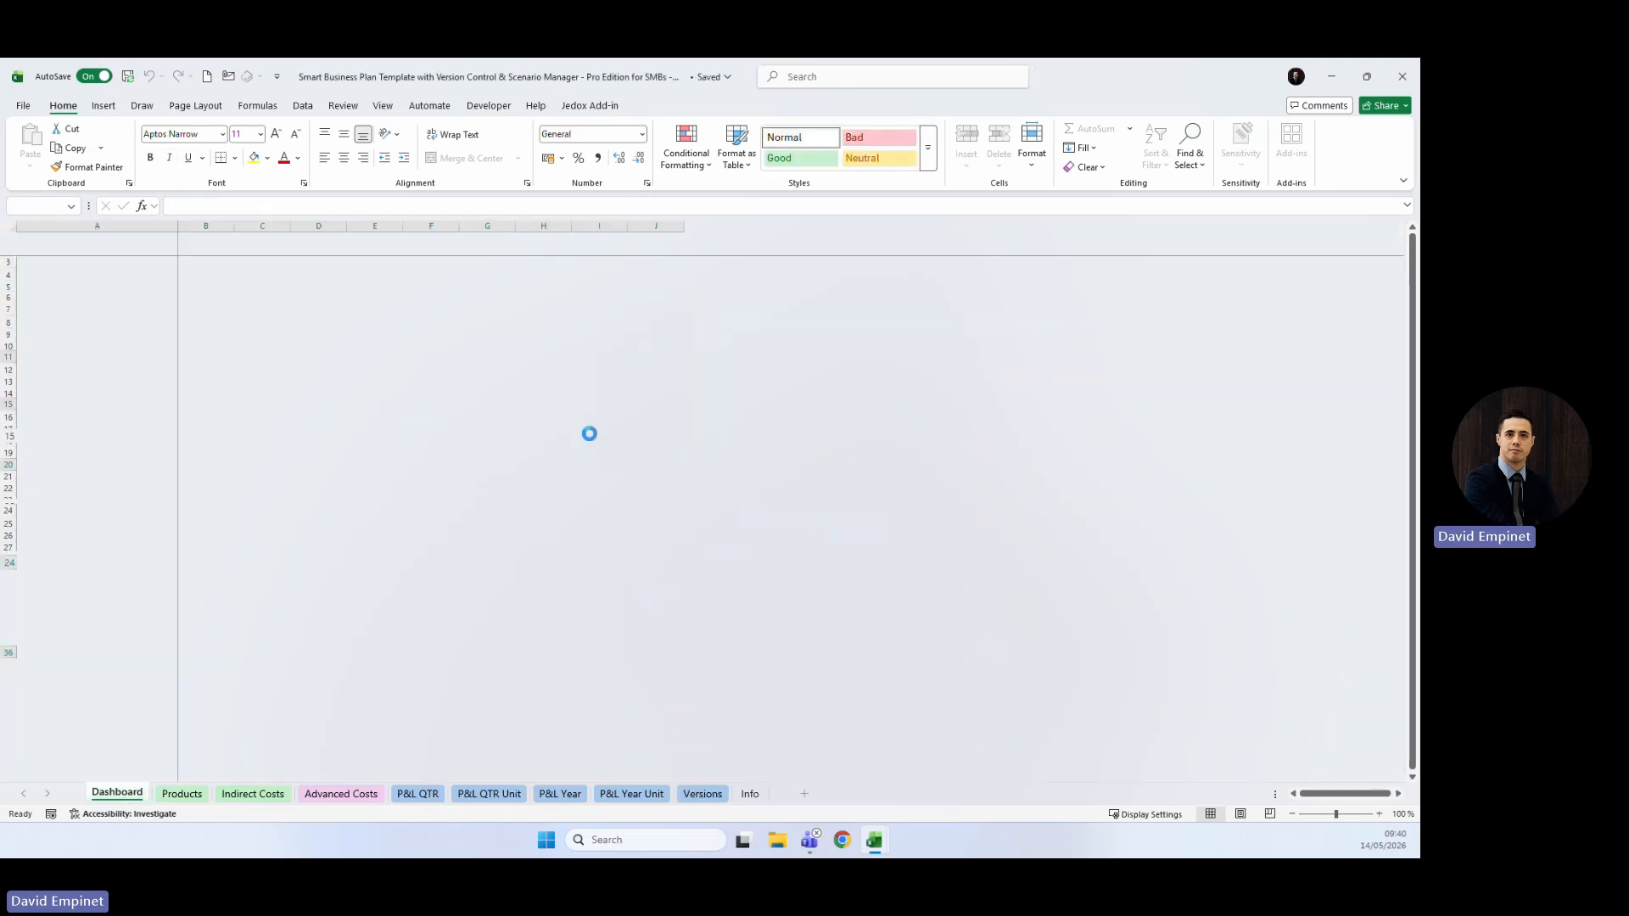
pyautogui.click(844, 438)
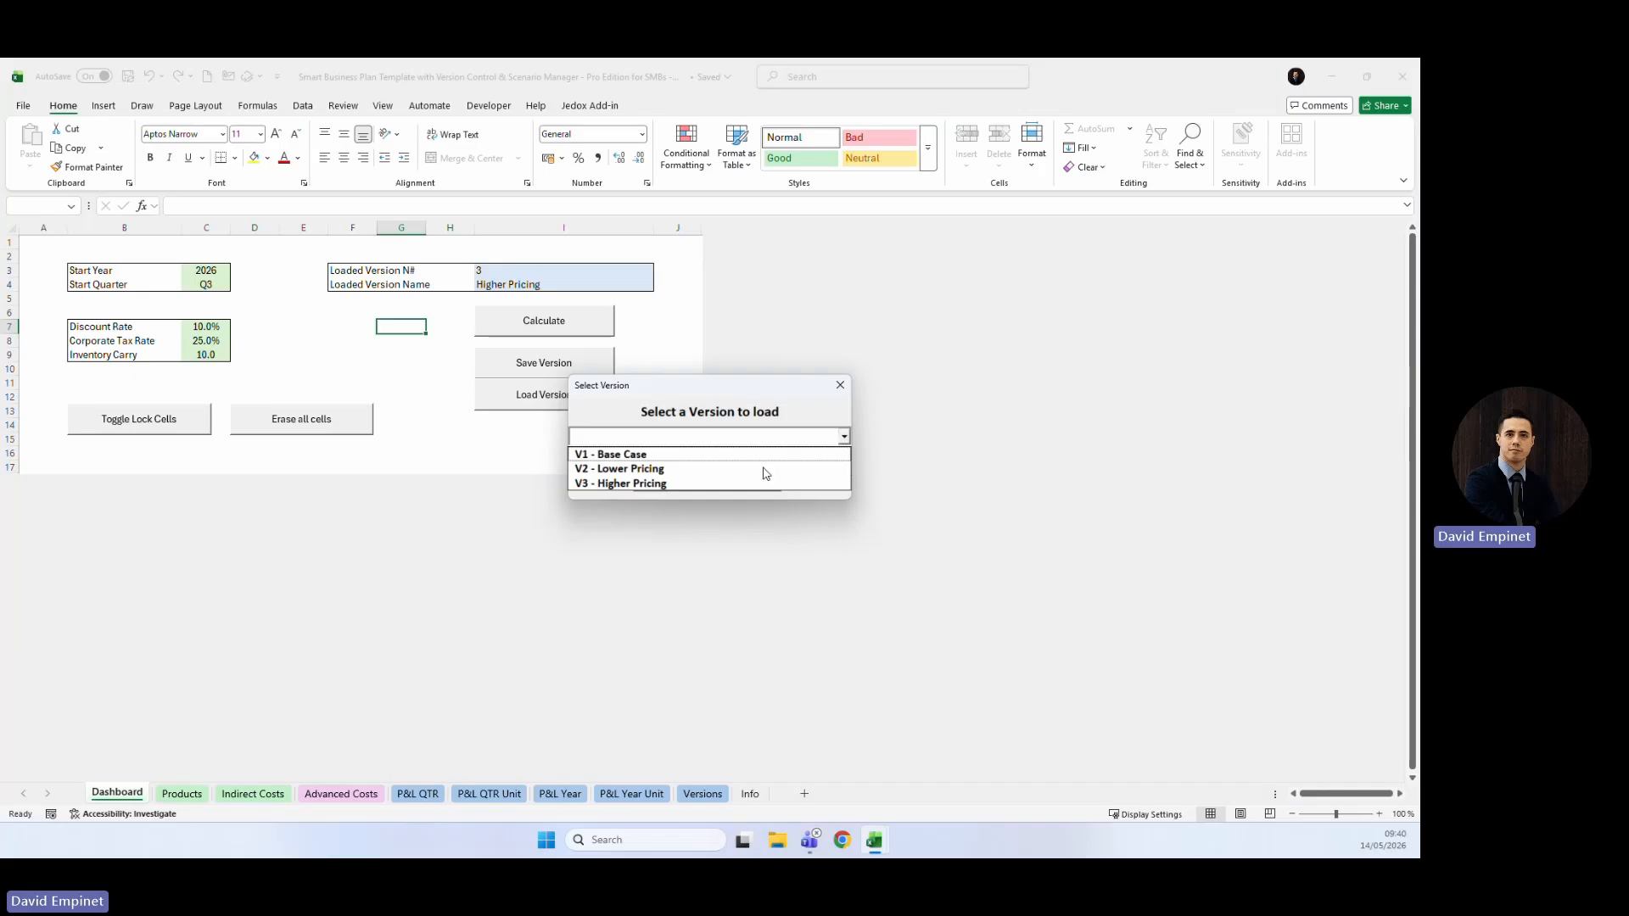
pyautogui.click(662, 455)
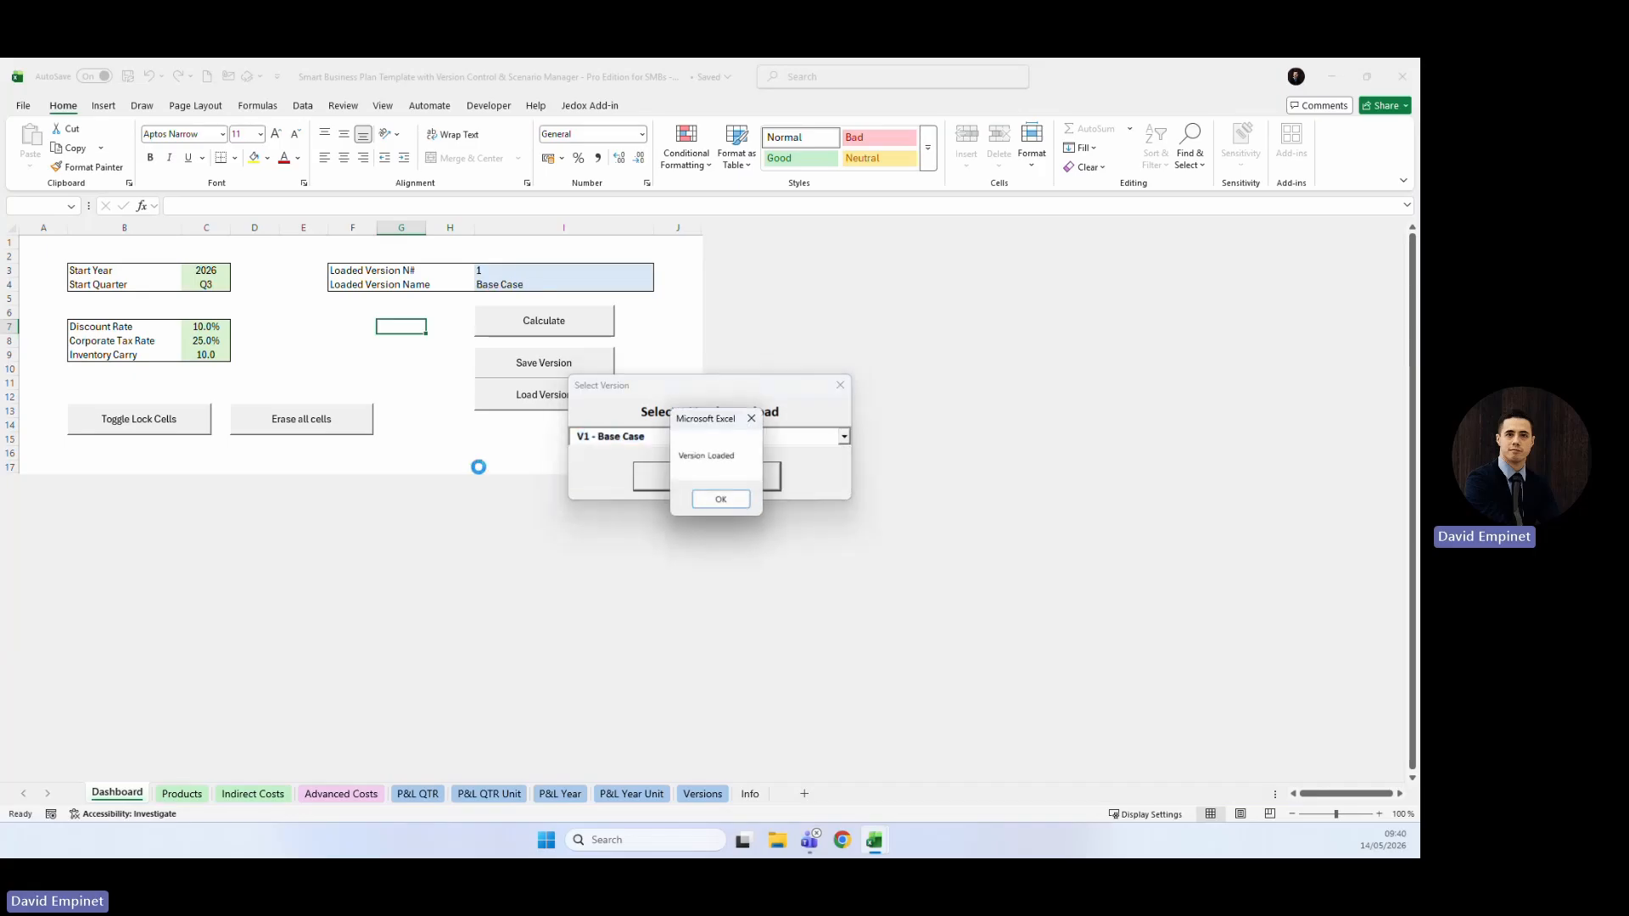
pyautogui.click(720, 499)
pyautogui.click(462, 424)
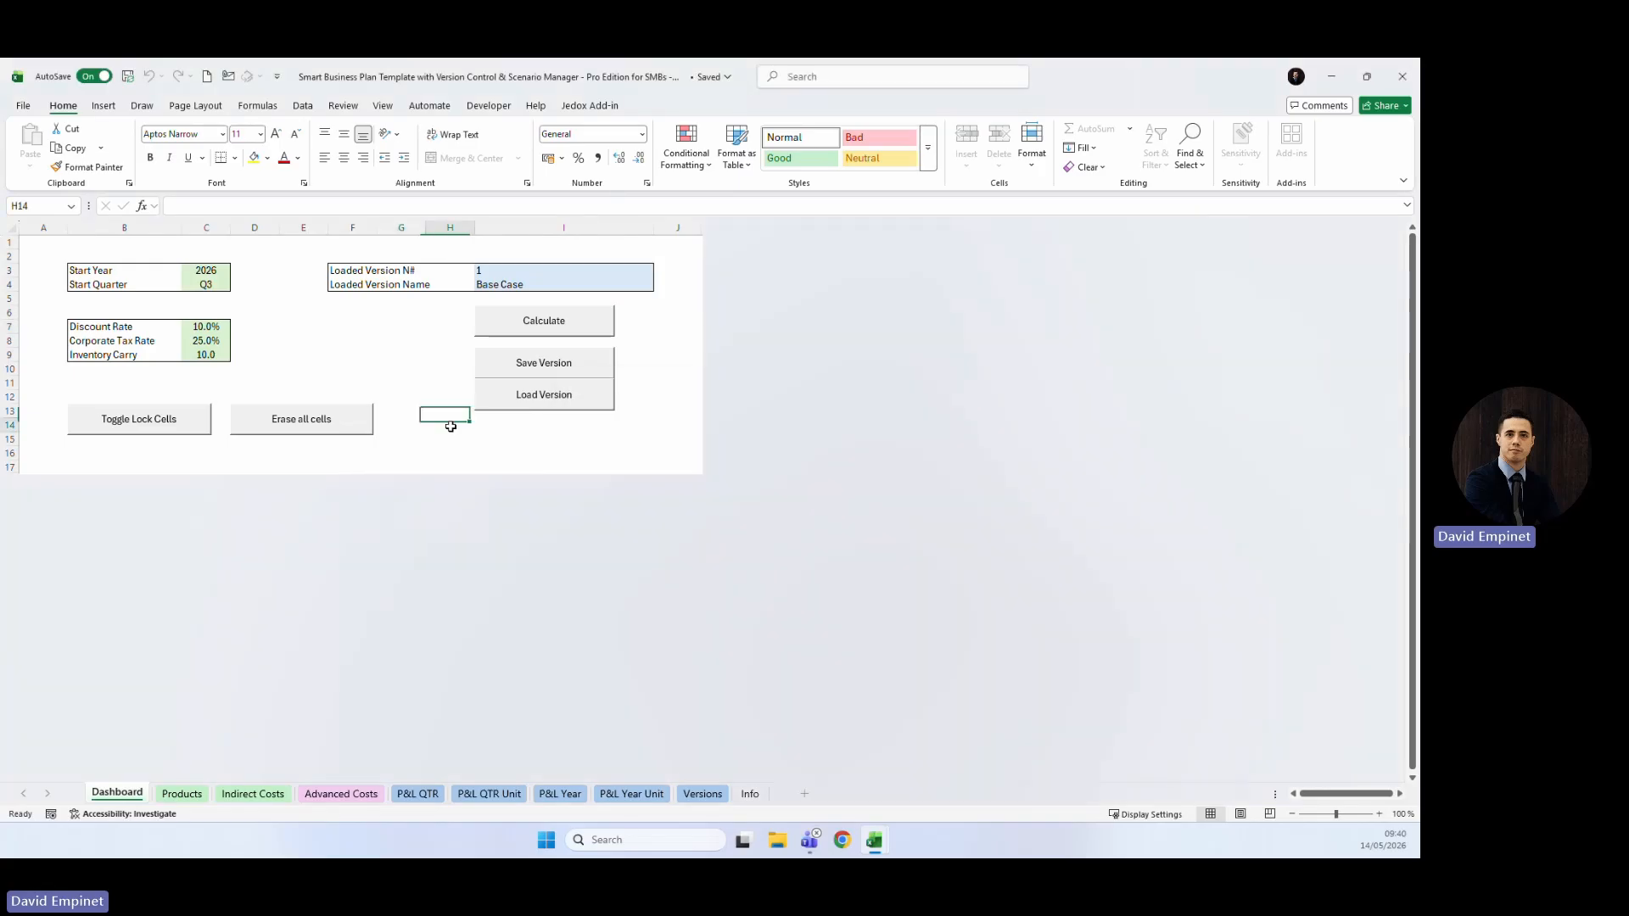
# Check the loaded Base Case in the quarterly P&L and the Integrated circuit board's units sold on the Products sheet.
pyautogui.click(417, 794)
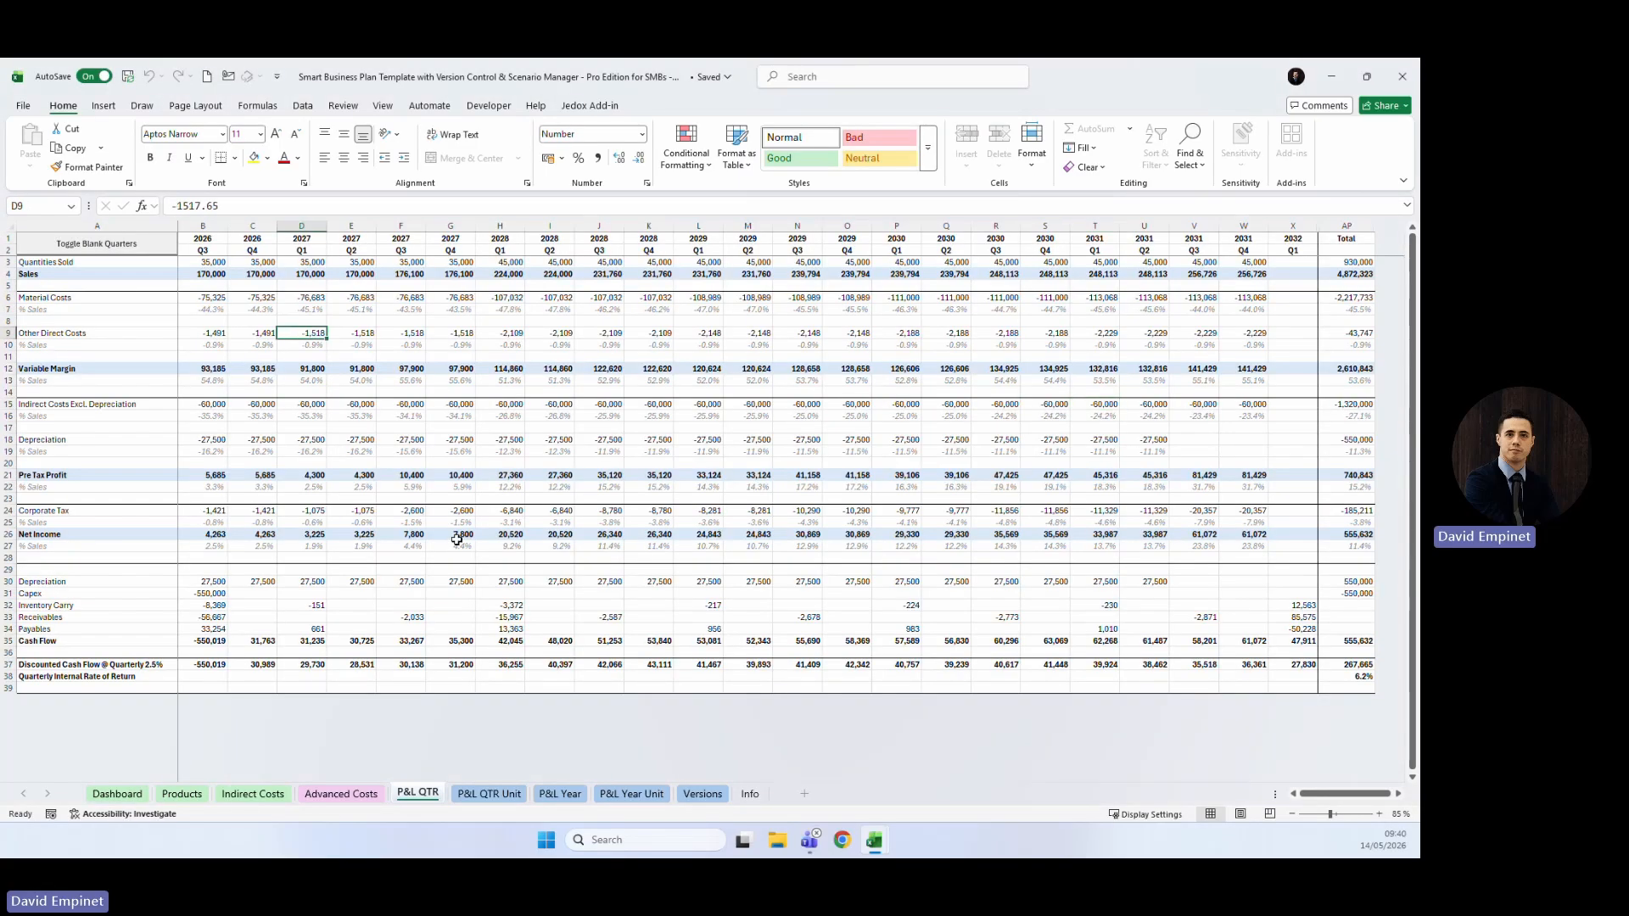
pyautogui.click(114, 798)
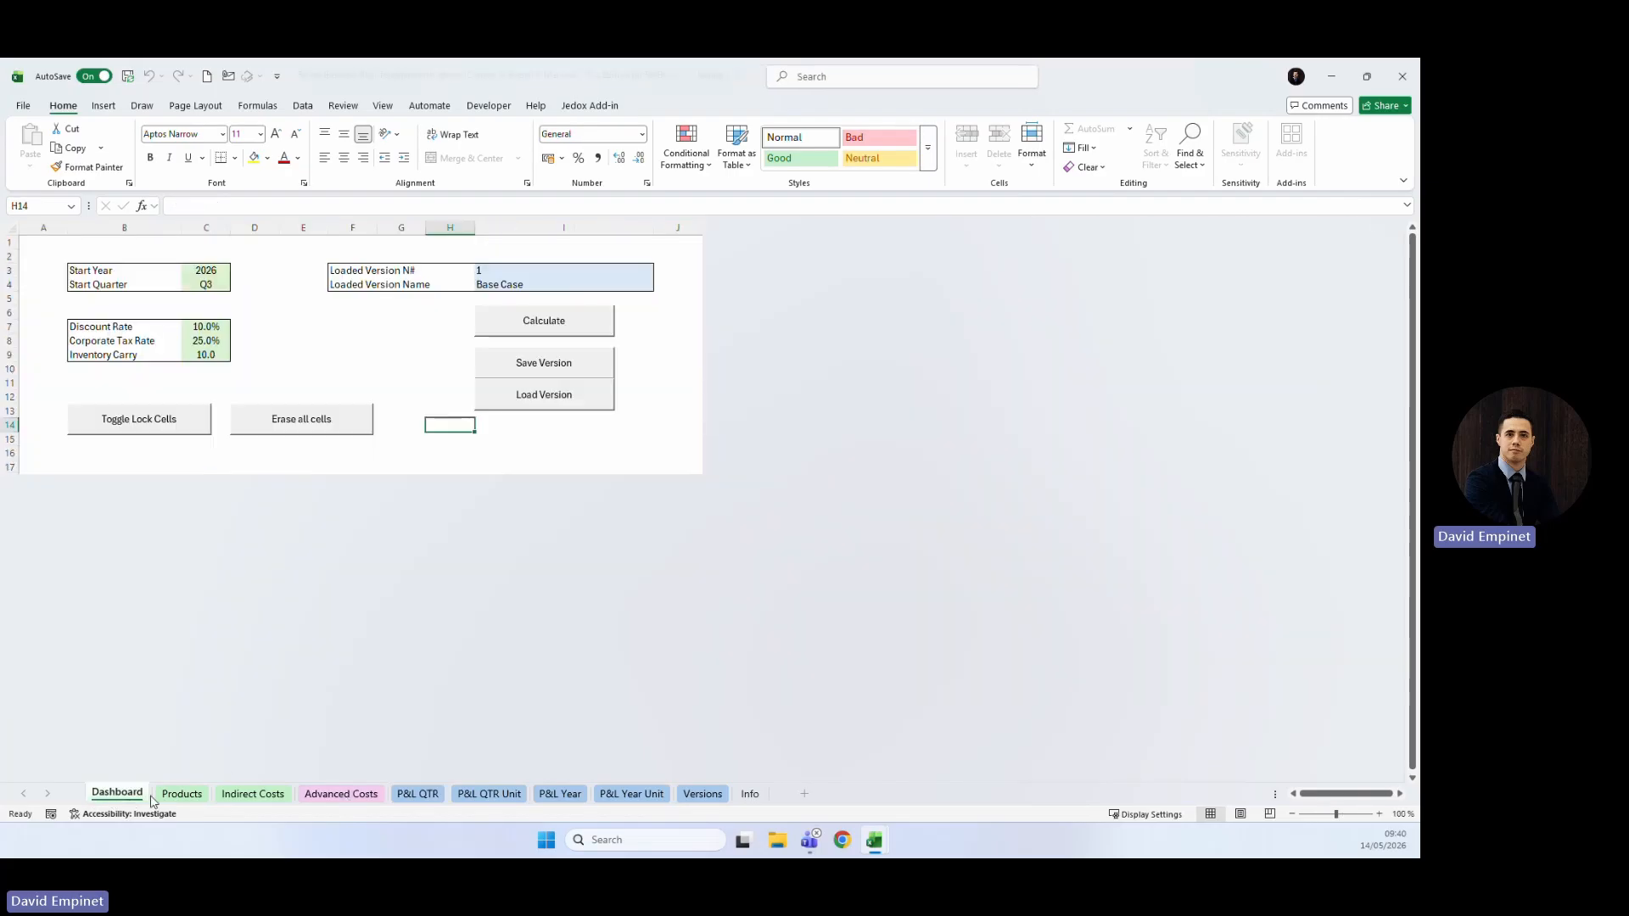
pyautogui.click(418, 794)
pyautogui.click(203, 227)
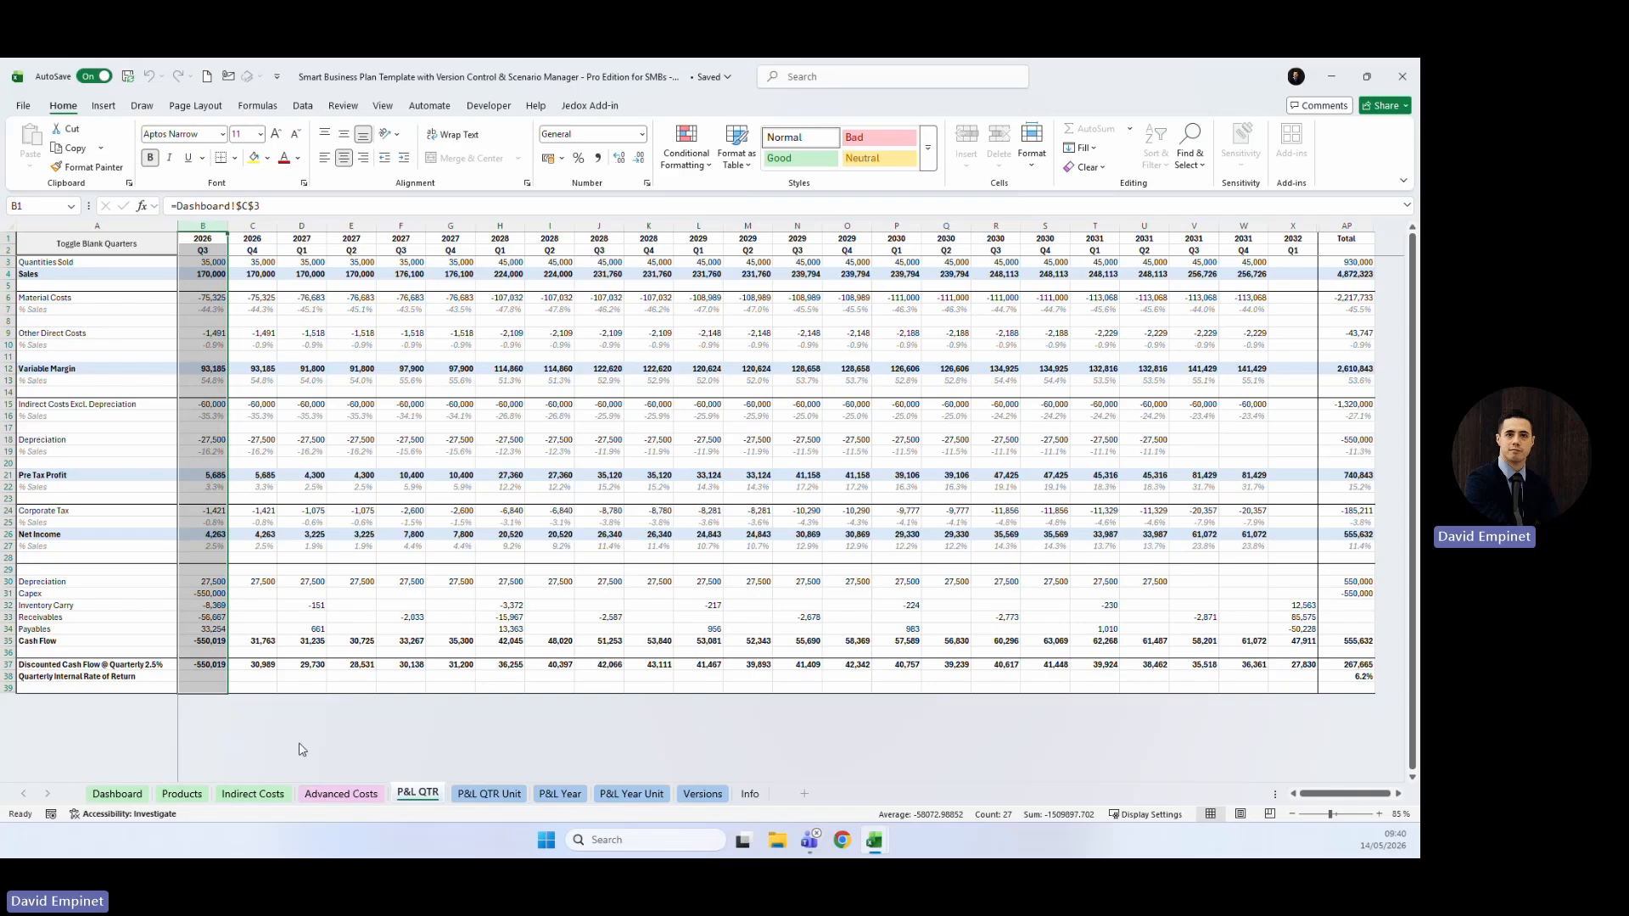
pyautogui.click(181, 794)
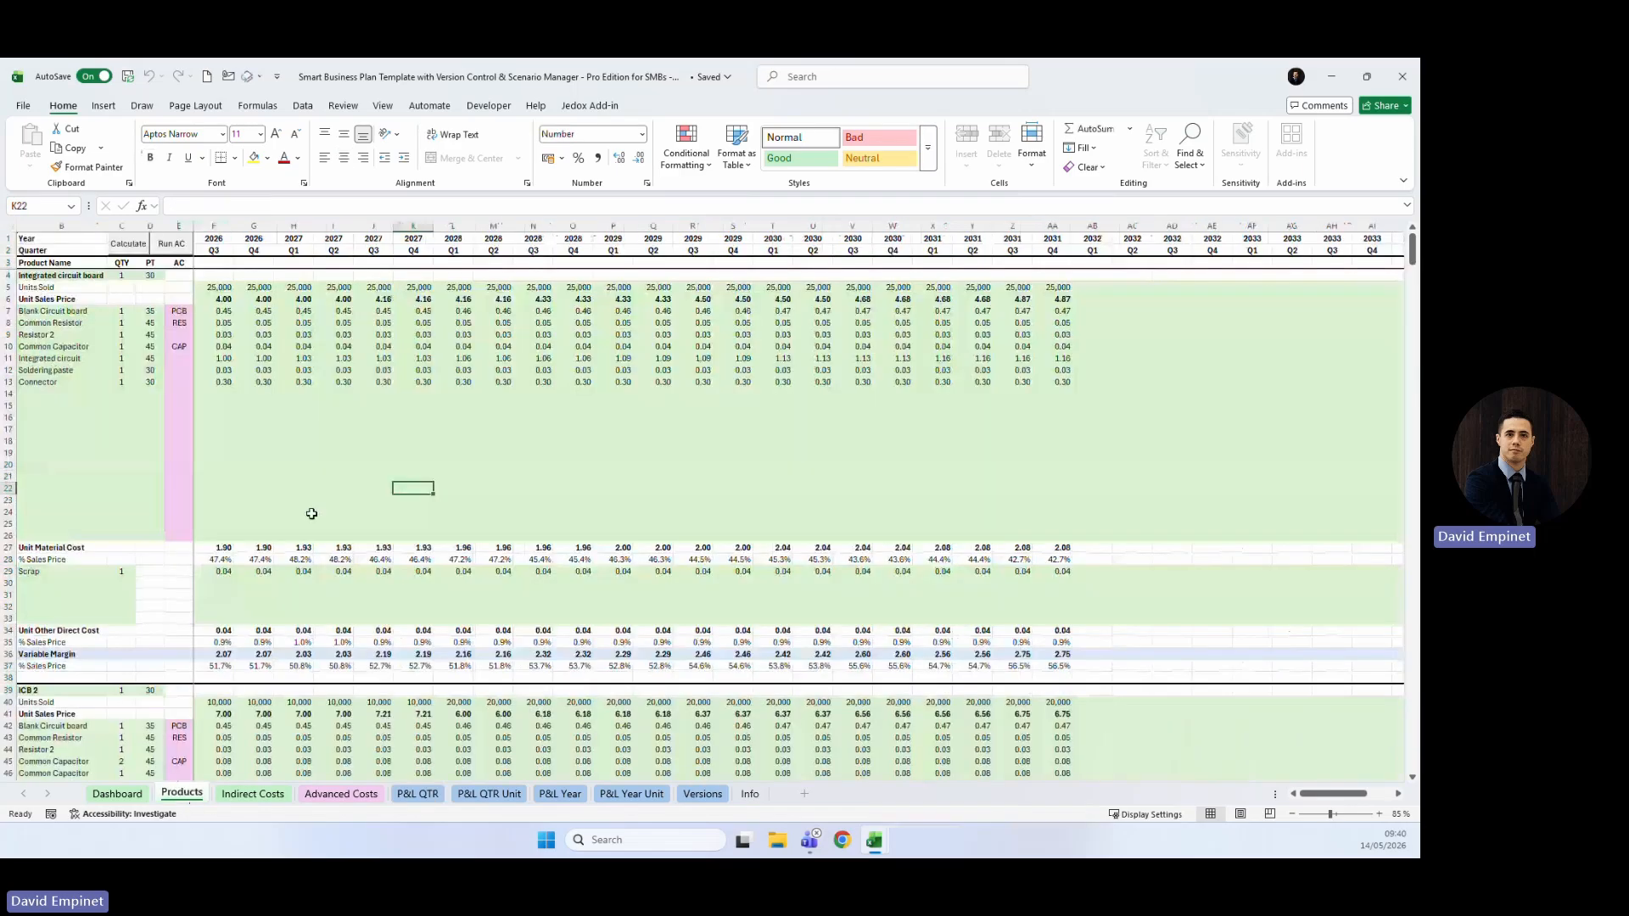
pyautogui.click(221, 288)
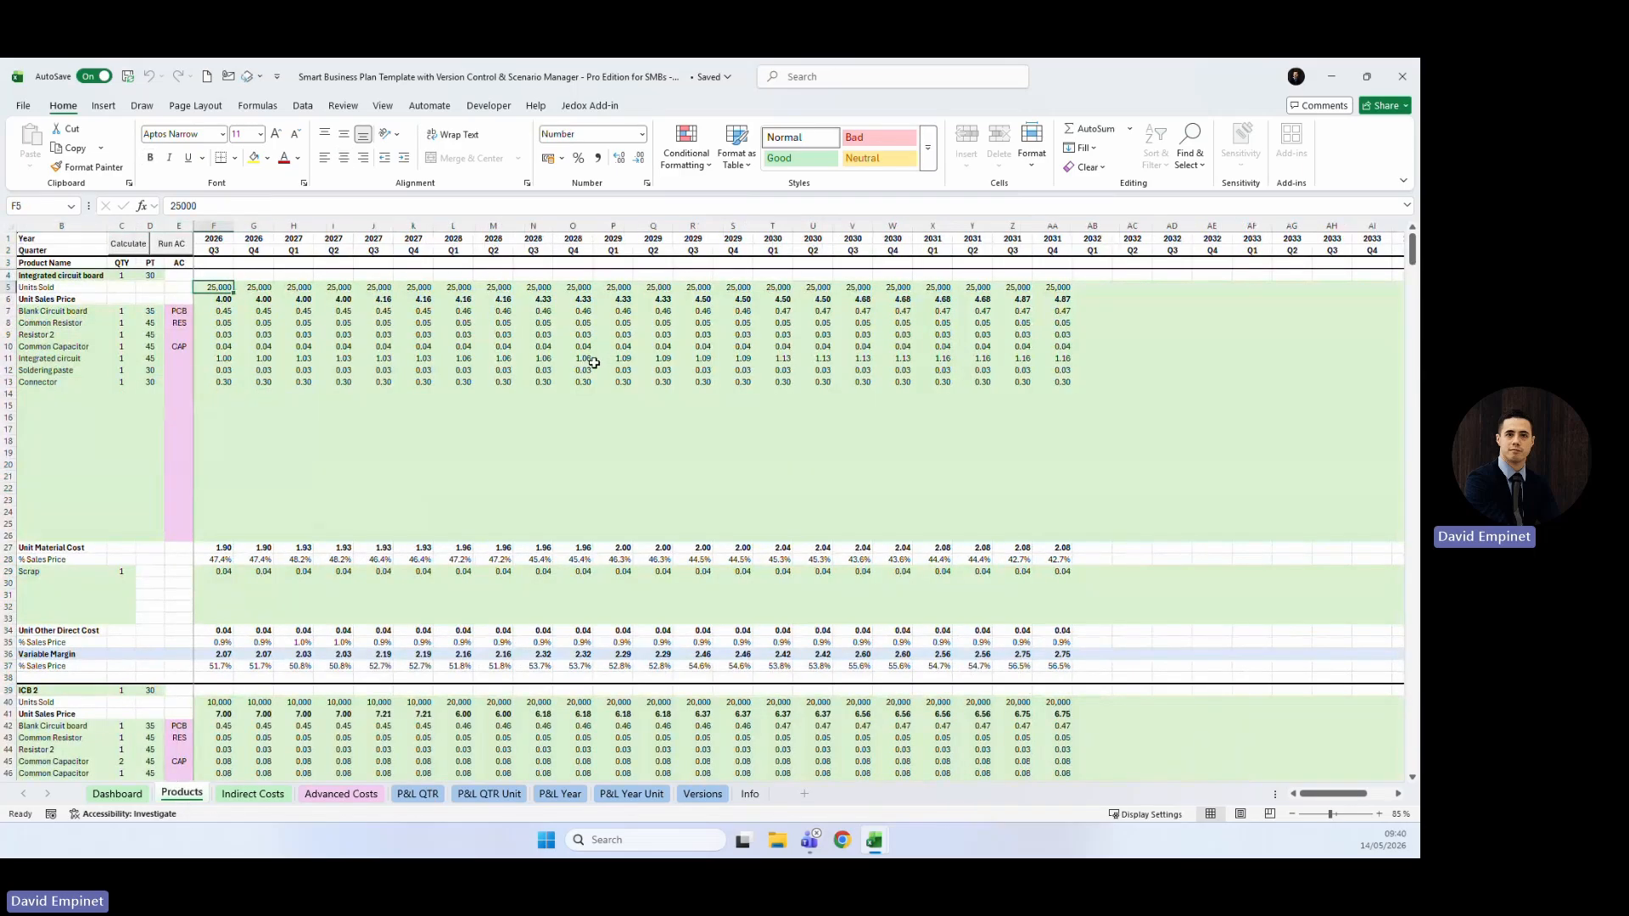
# Set the Integrated circuit board's units sold for 2026 Q3 to 18,765.
pyautogui.write('20')
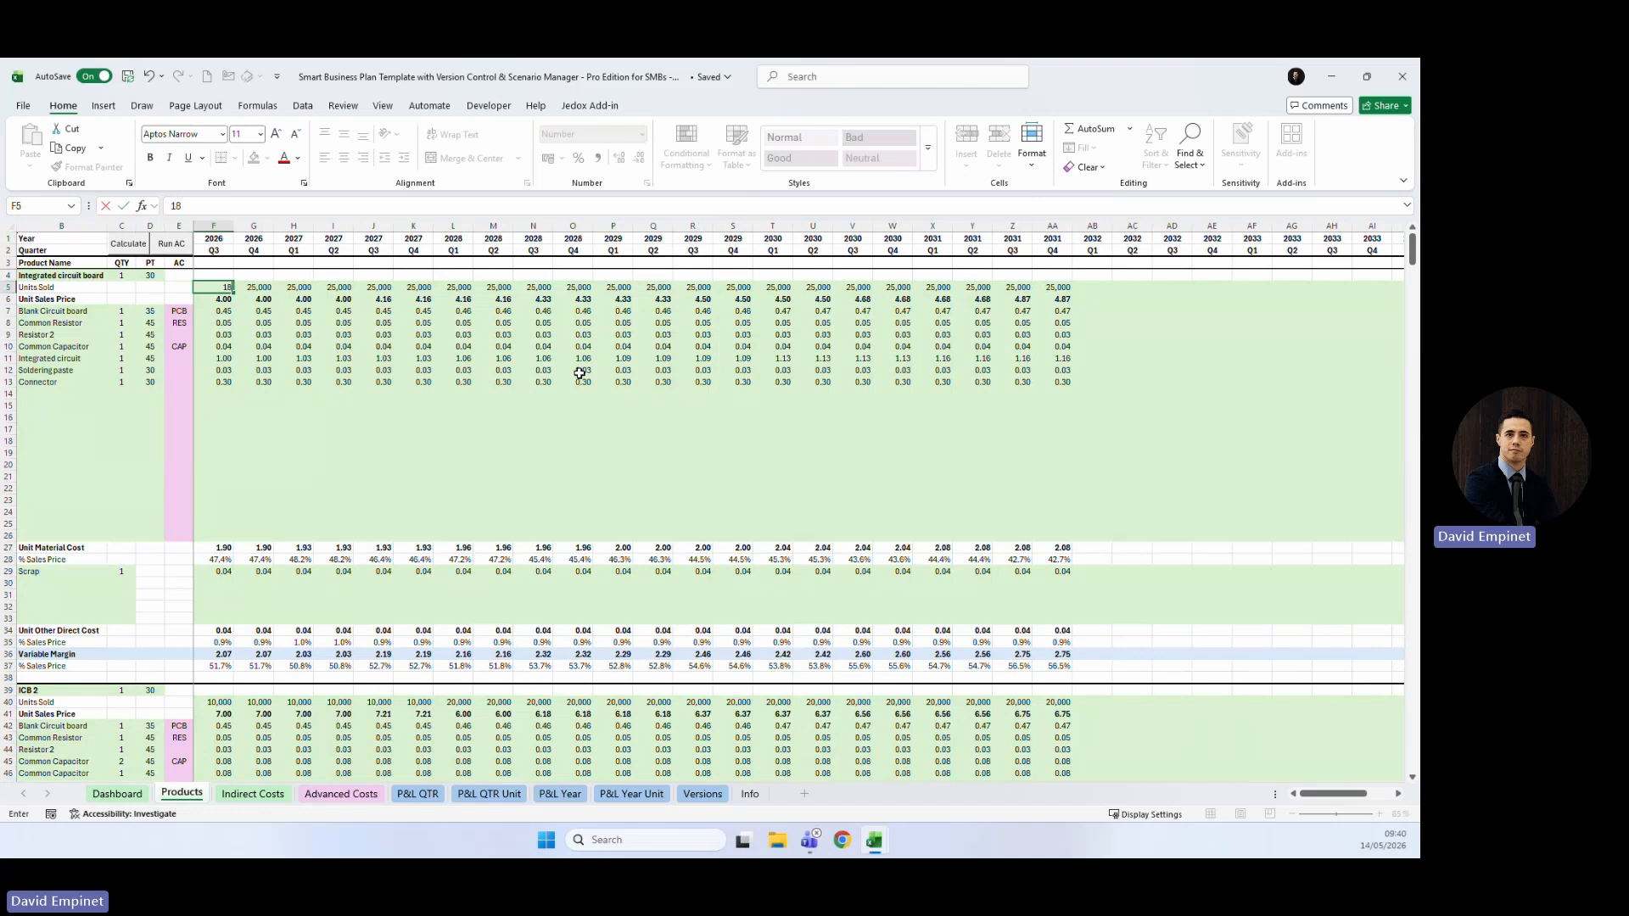
pyautogui.press('Return')
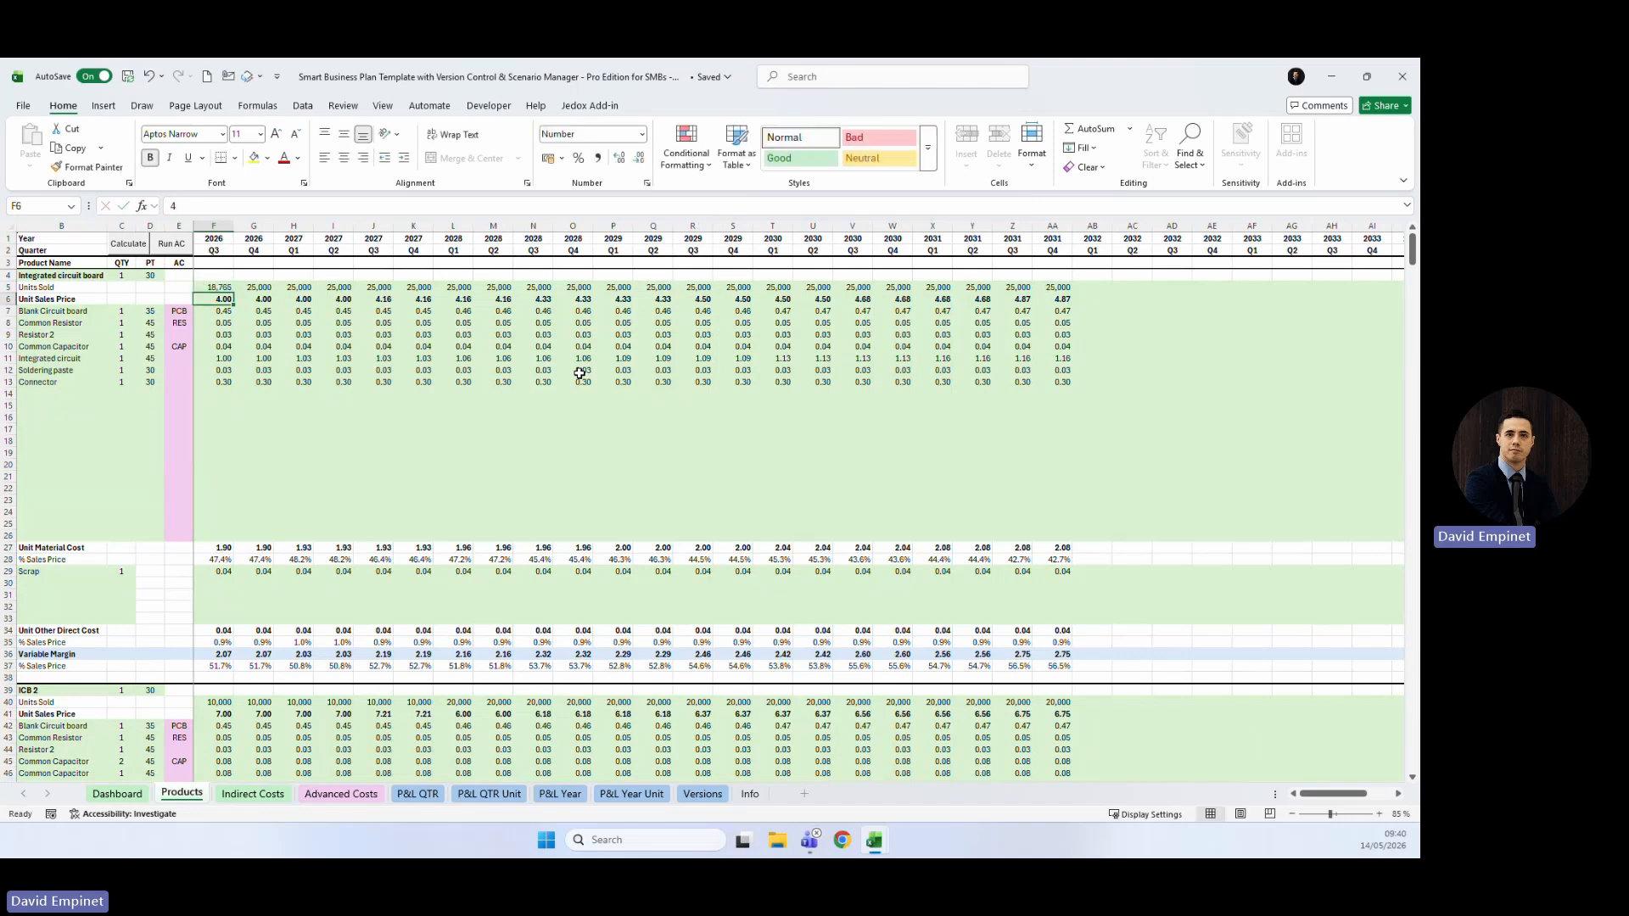
pyautogui.press('Down')
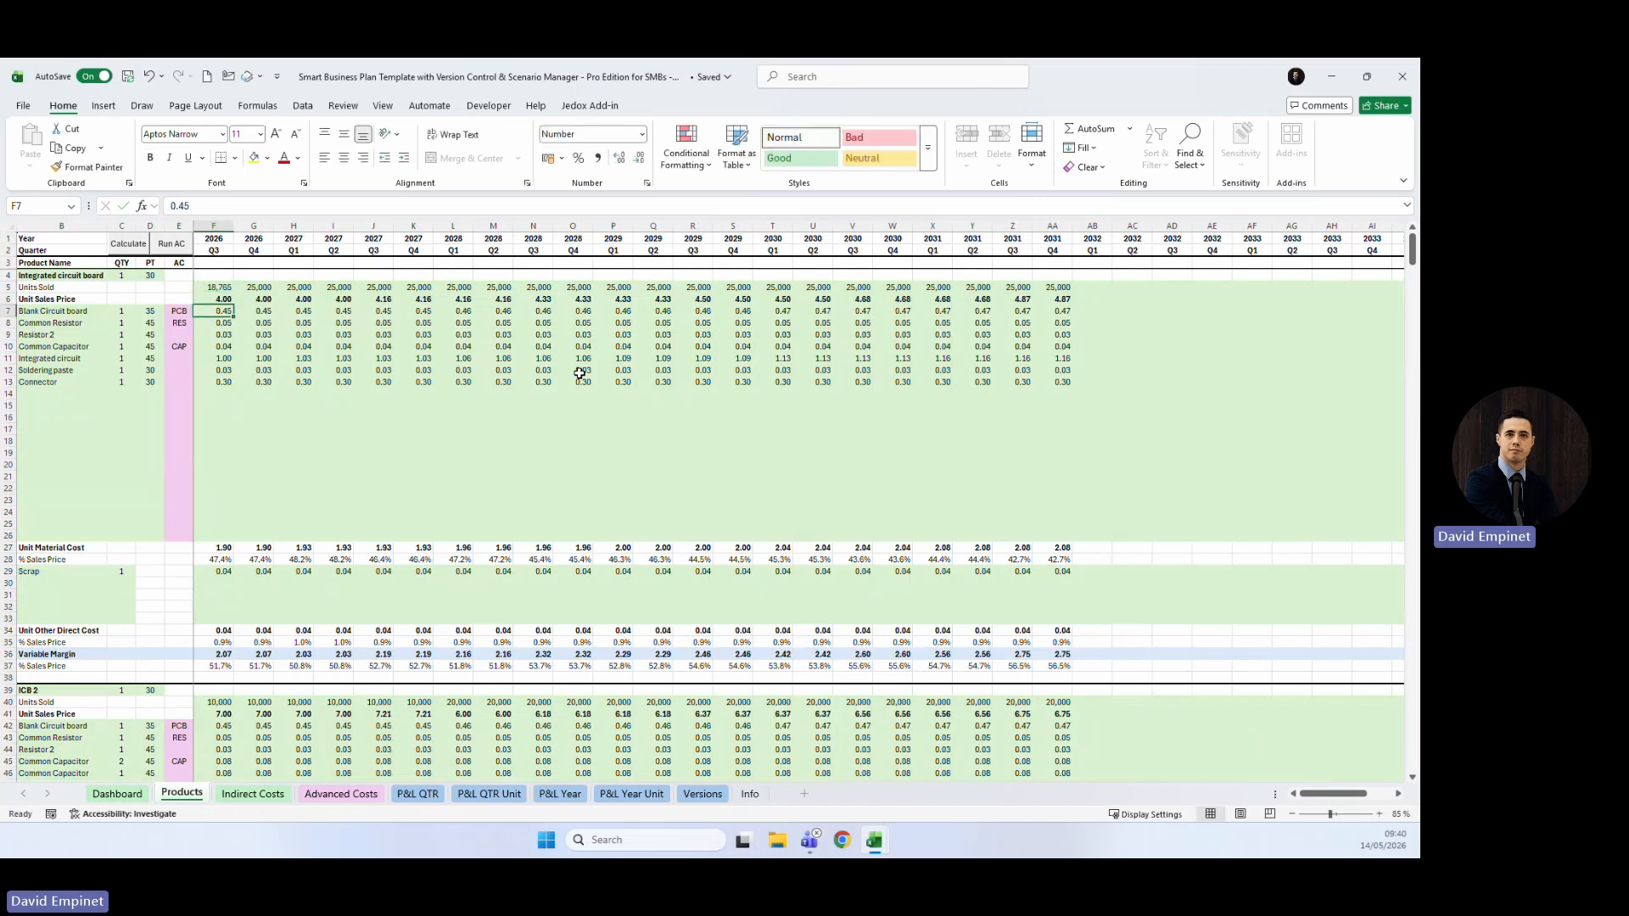
# Enter the formula =H5-F5+25000 as the Integrated circuit board's units sold for 2026 Q4.
pyautogui.click(261, 288)
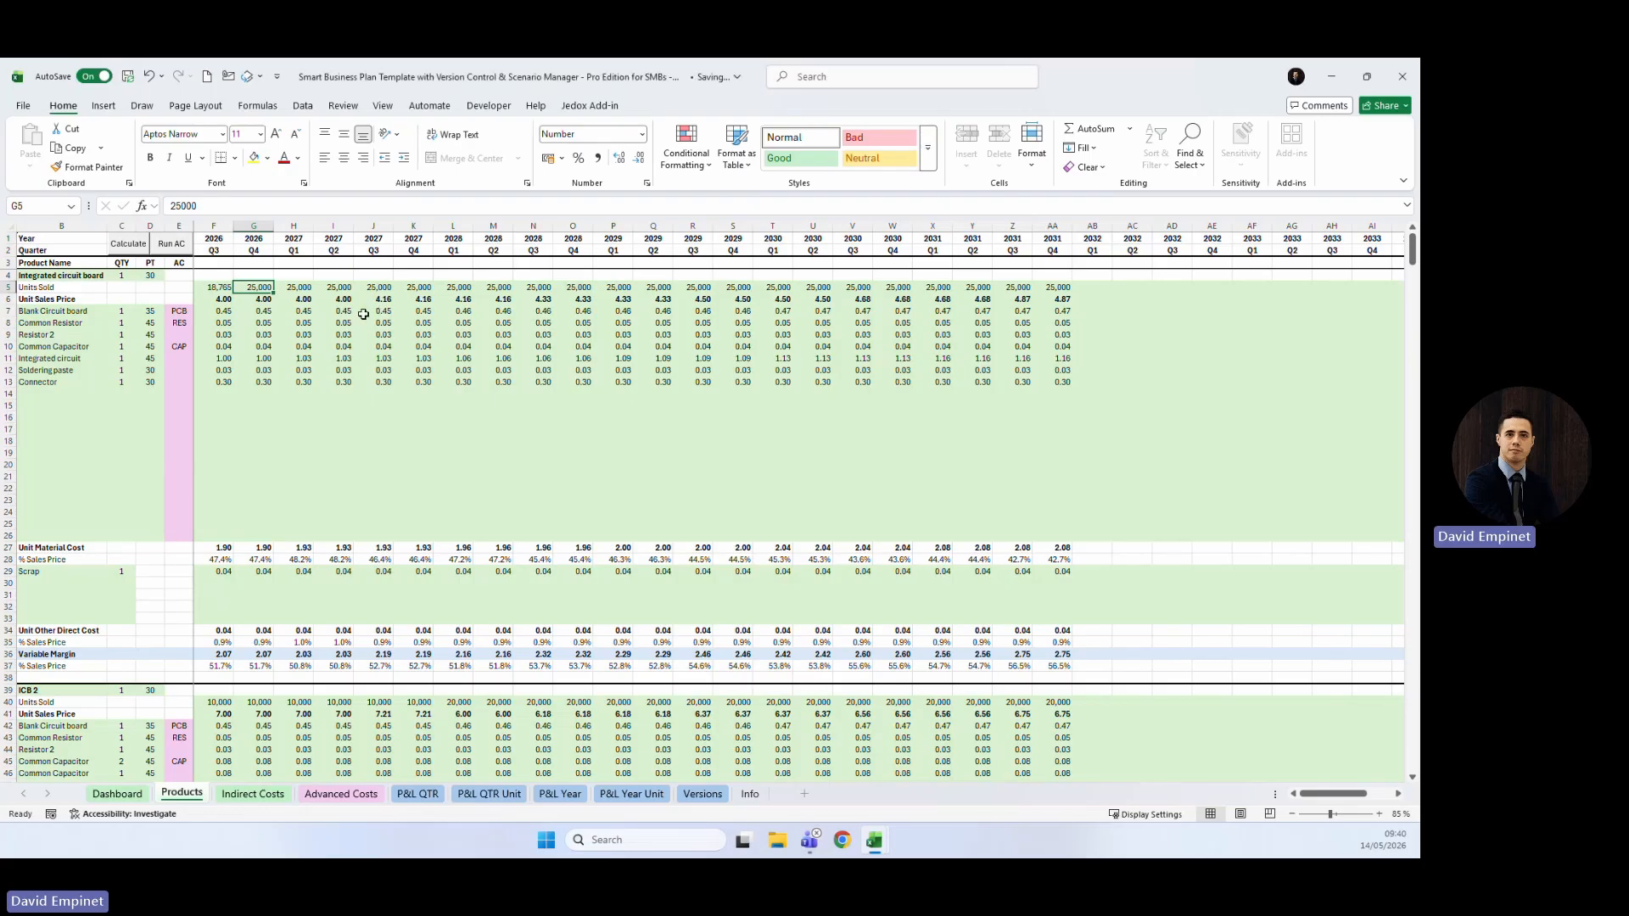
pyautogui.write('=')
pyautogui.press('Right')
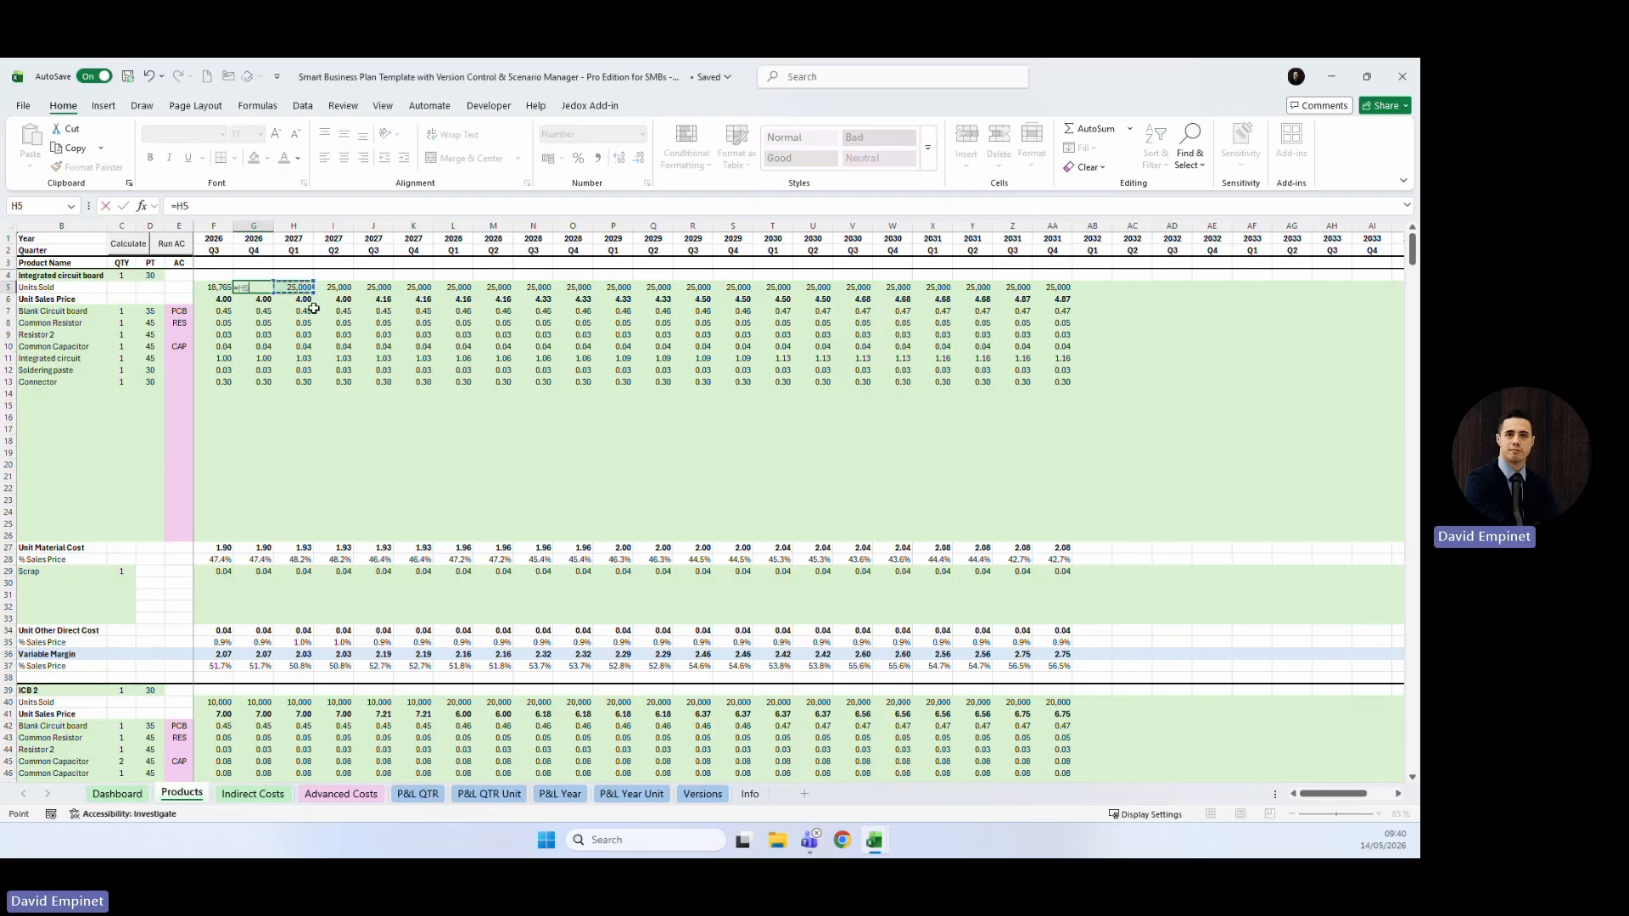
pyautogui.write('-')
pyautogui.press('Left')
pyautogui.hotkey('ctrl', 'Return')
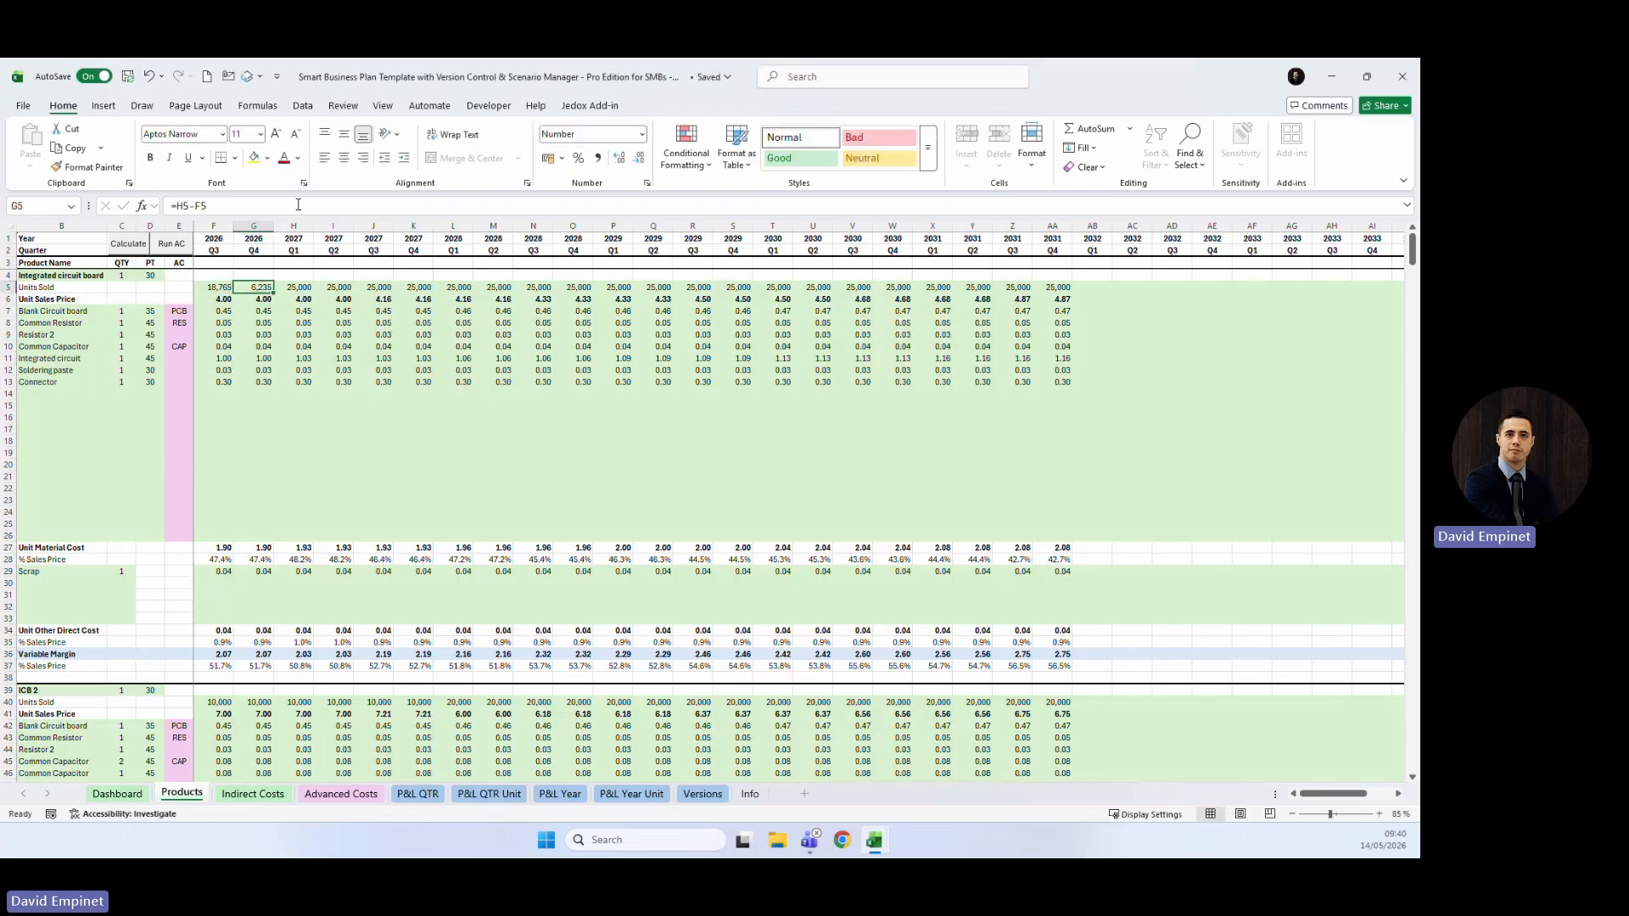
pyautogui.click(298, 205)
pyautogui.write('+2500')
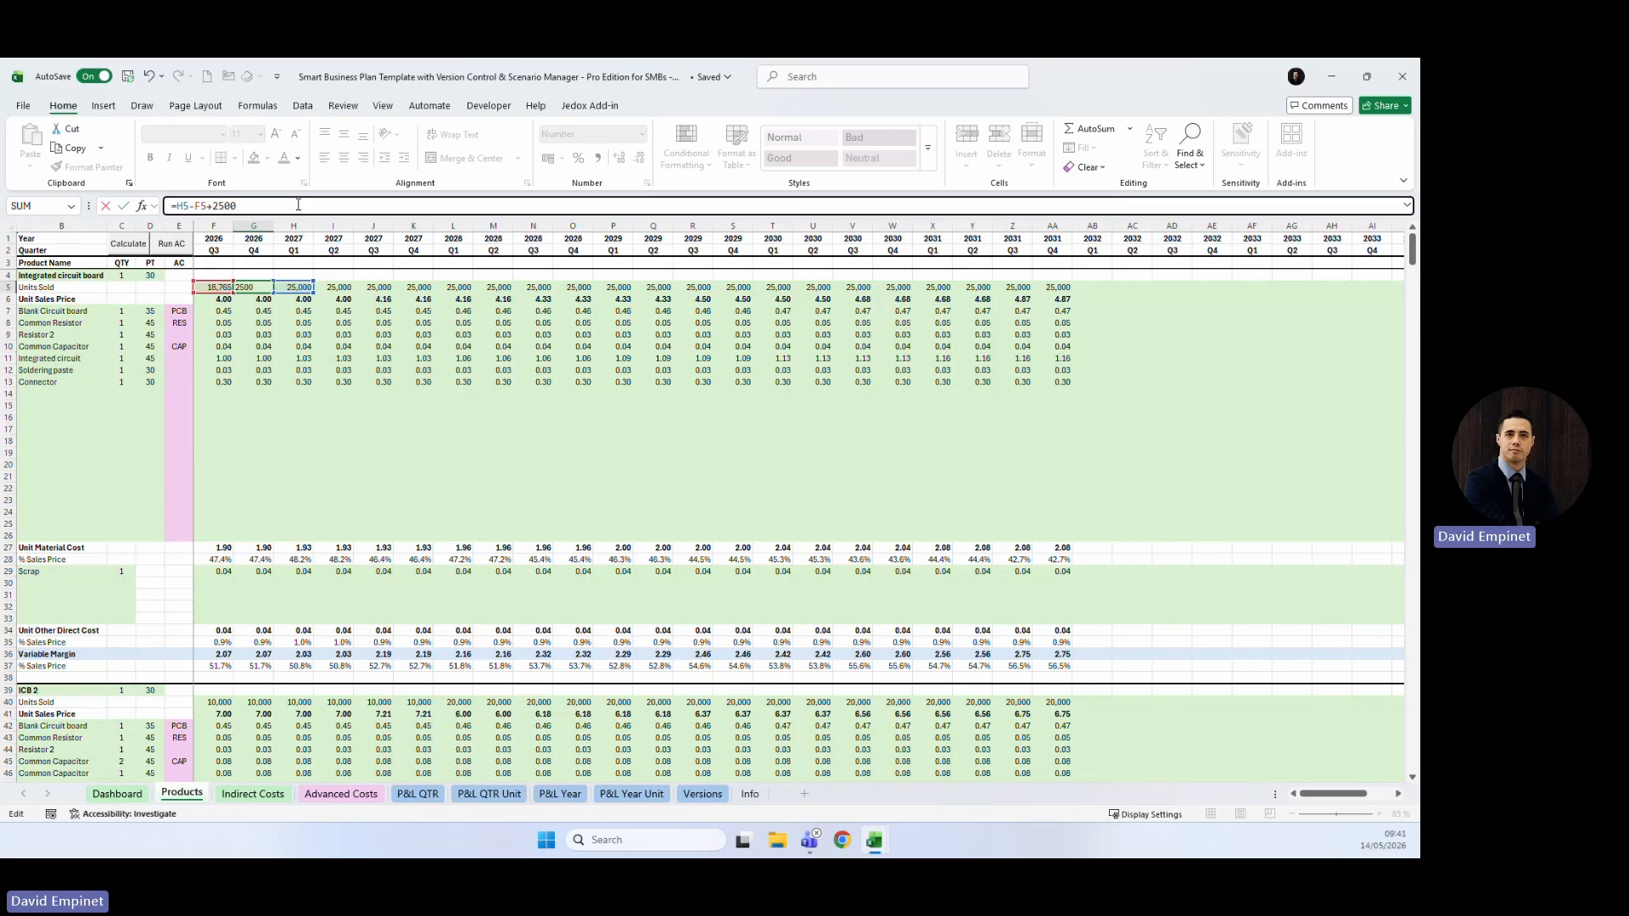
pyautogui.write('0')
pyautogui.press('Return')
# Set ICB 2's units sold to 9,000 in every quarter from 2026 Q3 through 2031 Q4.
pyautogui.click(208, 703)
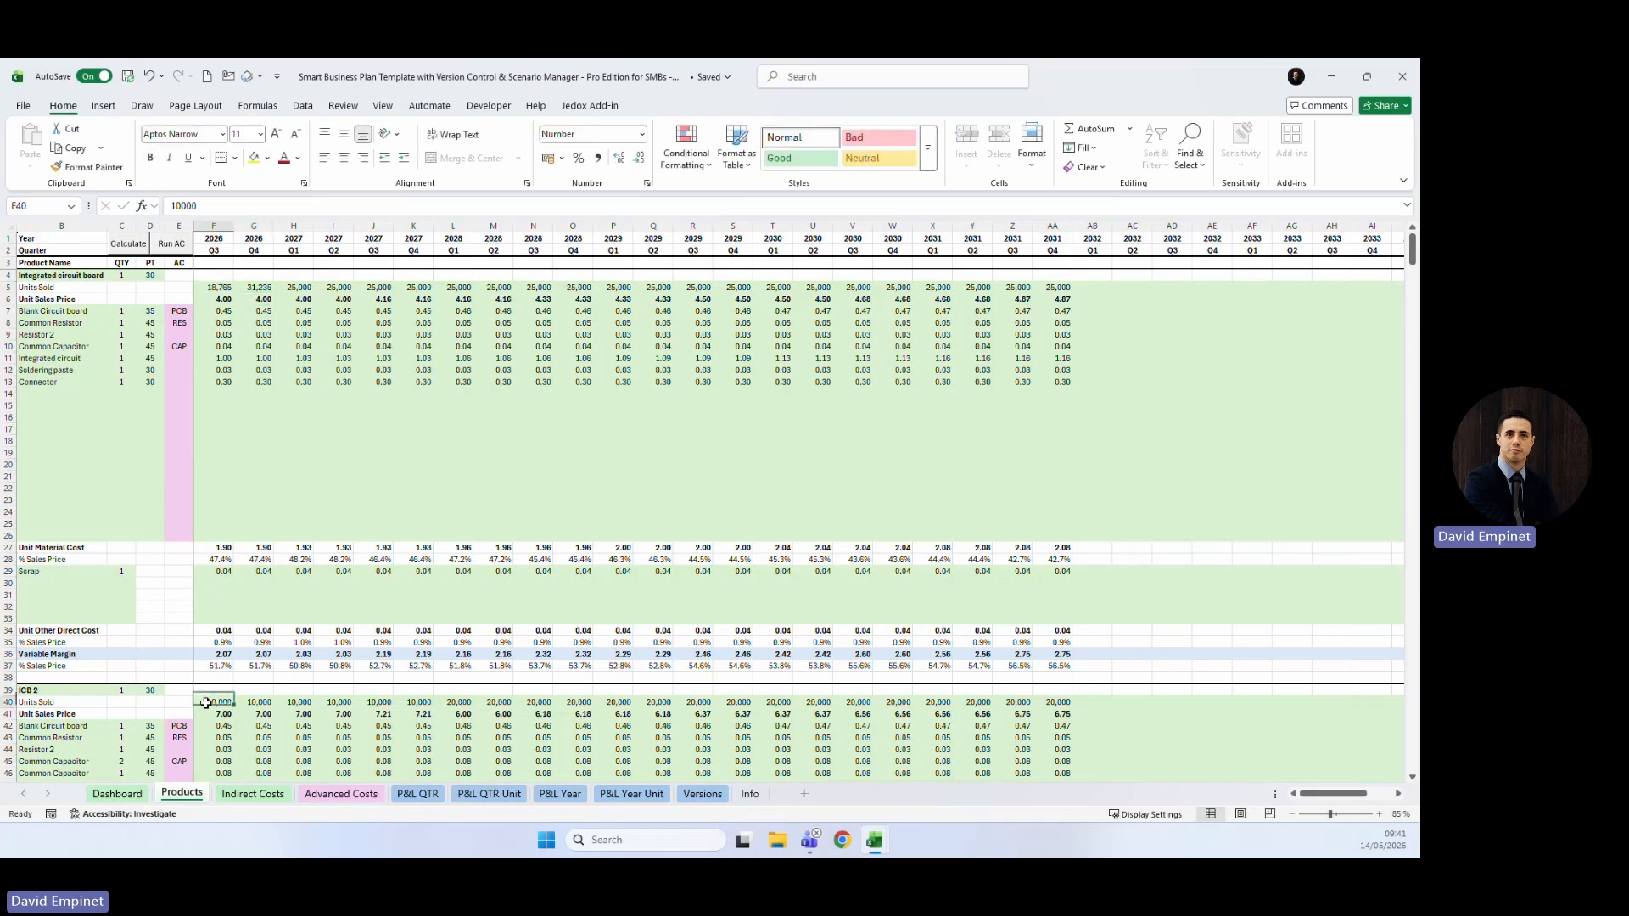
pyautogui.write('90')
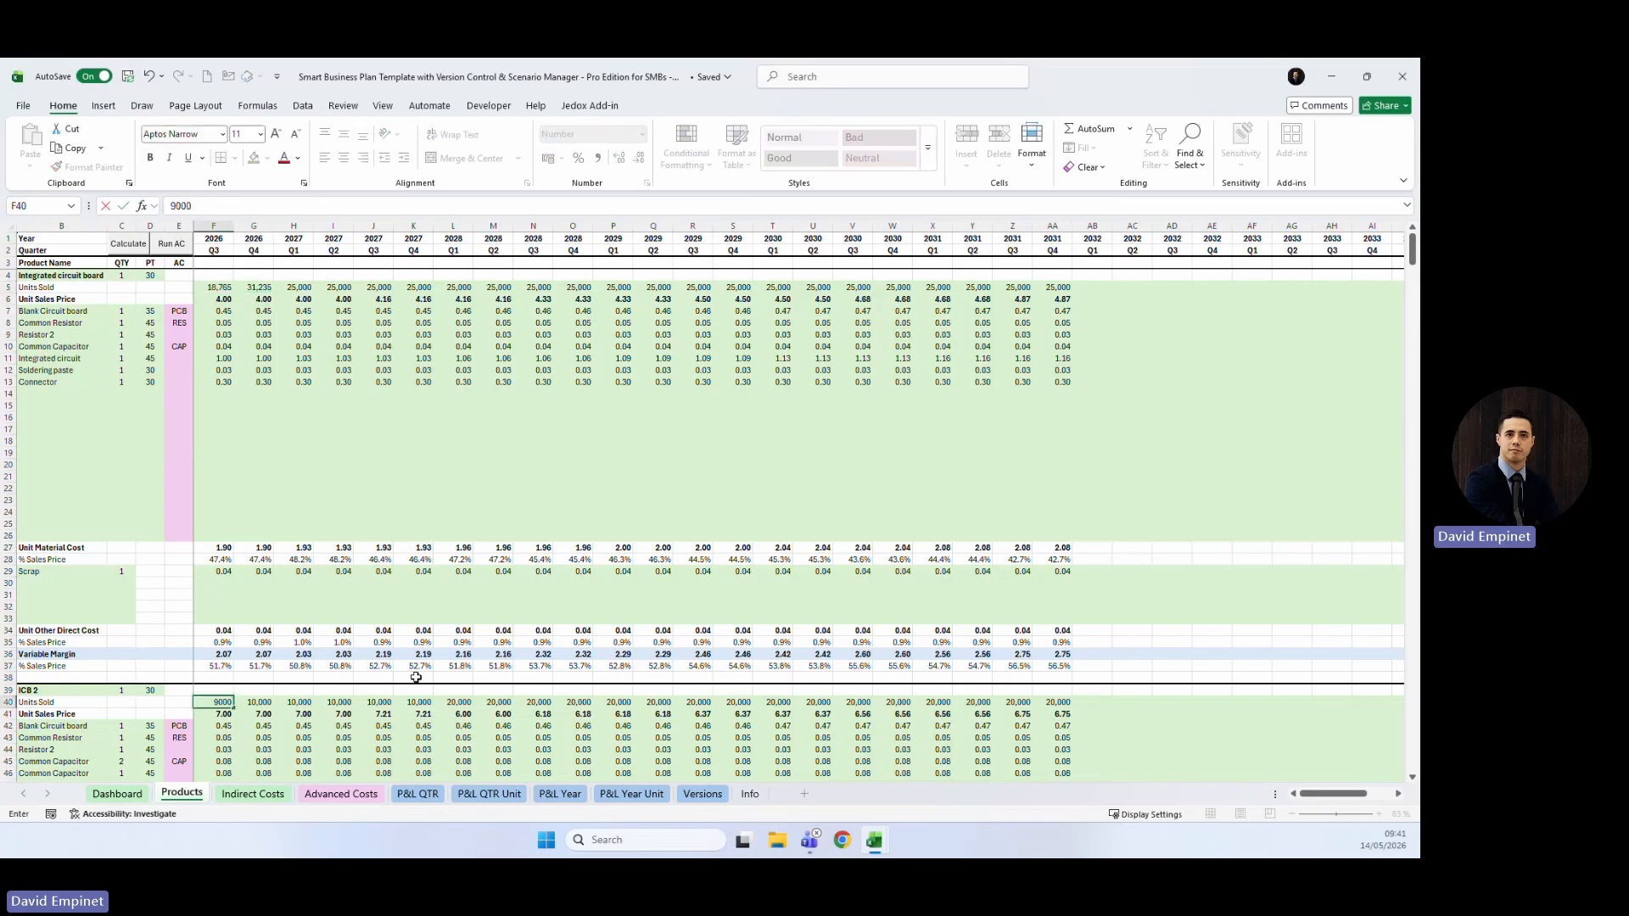
pyautogui.press('Right')
pyautogui.press('Left')
pyautogui.hotkey('ctrl', 'c')
pyautogui.press('Right')
pyautogui.hotkey('ctrl', 'shift', 'Right')
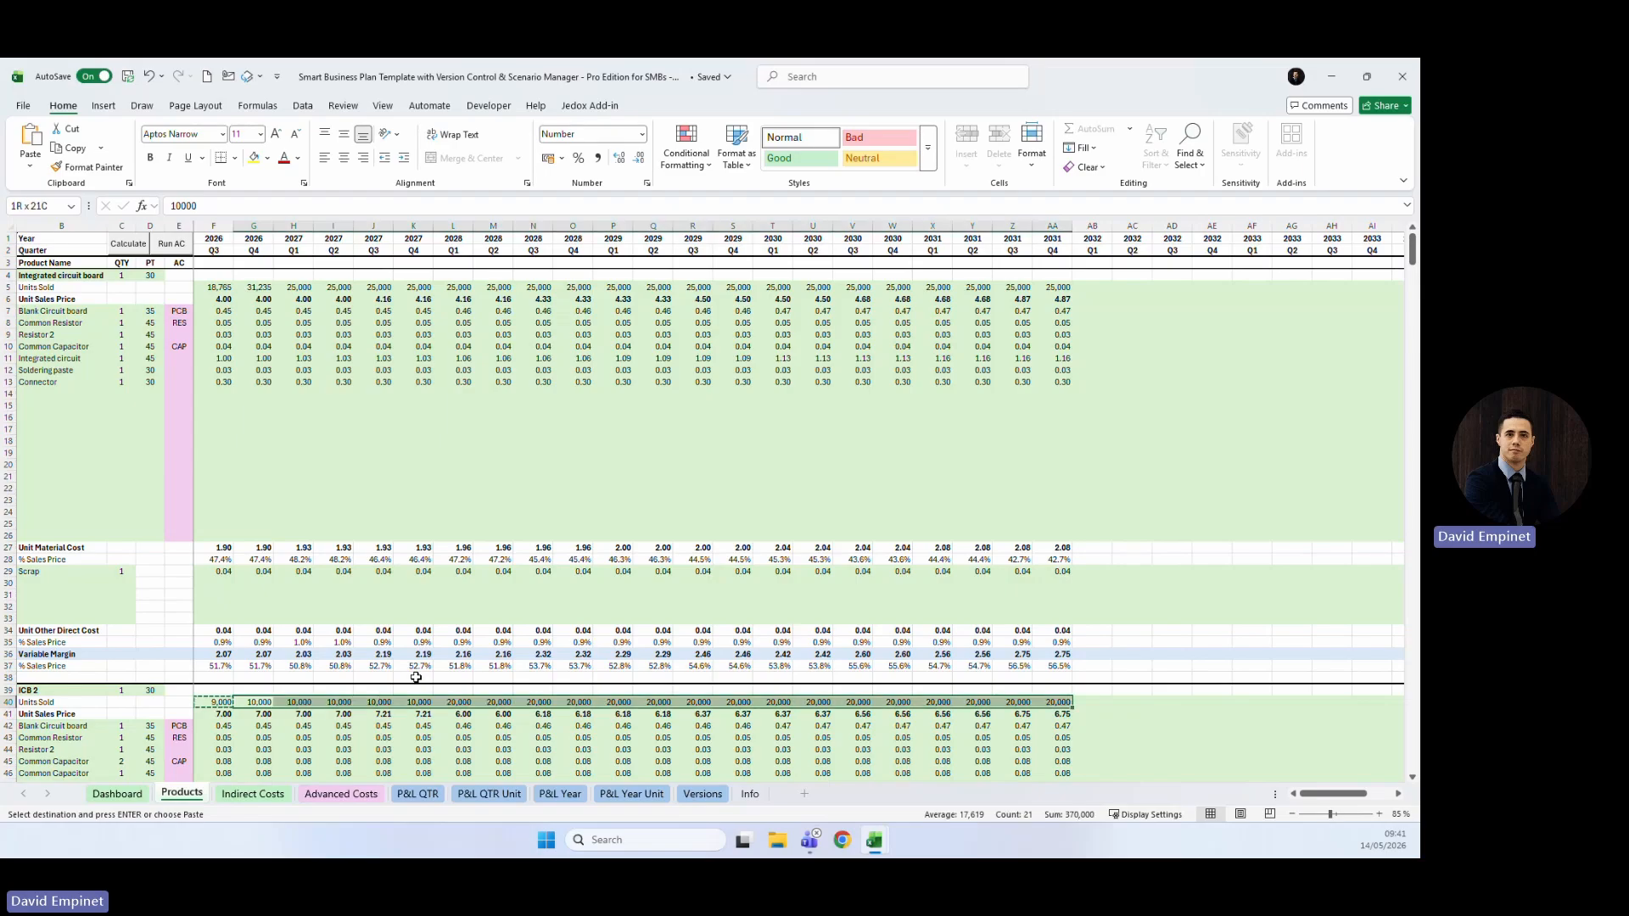
pyautogui.hotkey('ctrl', 'v')
pyautogui.press('Left')
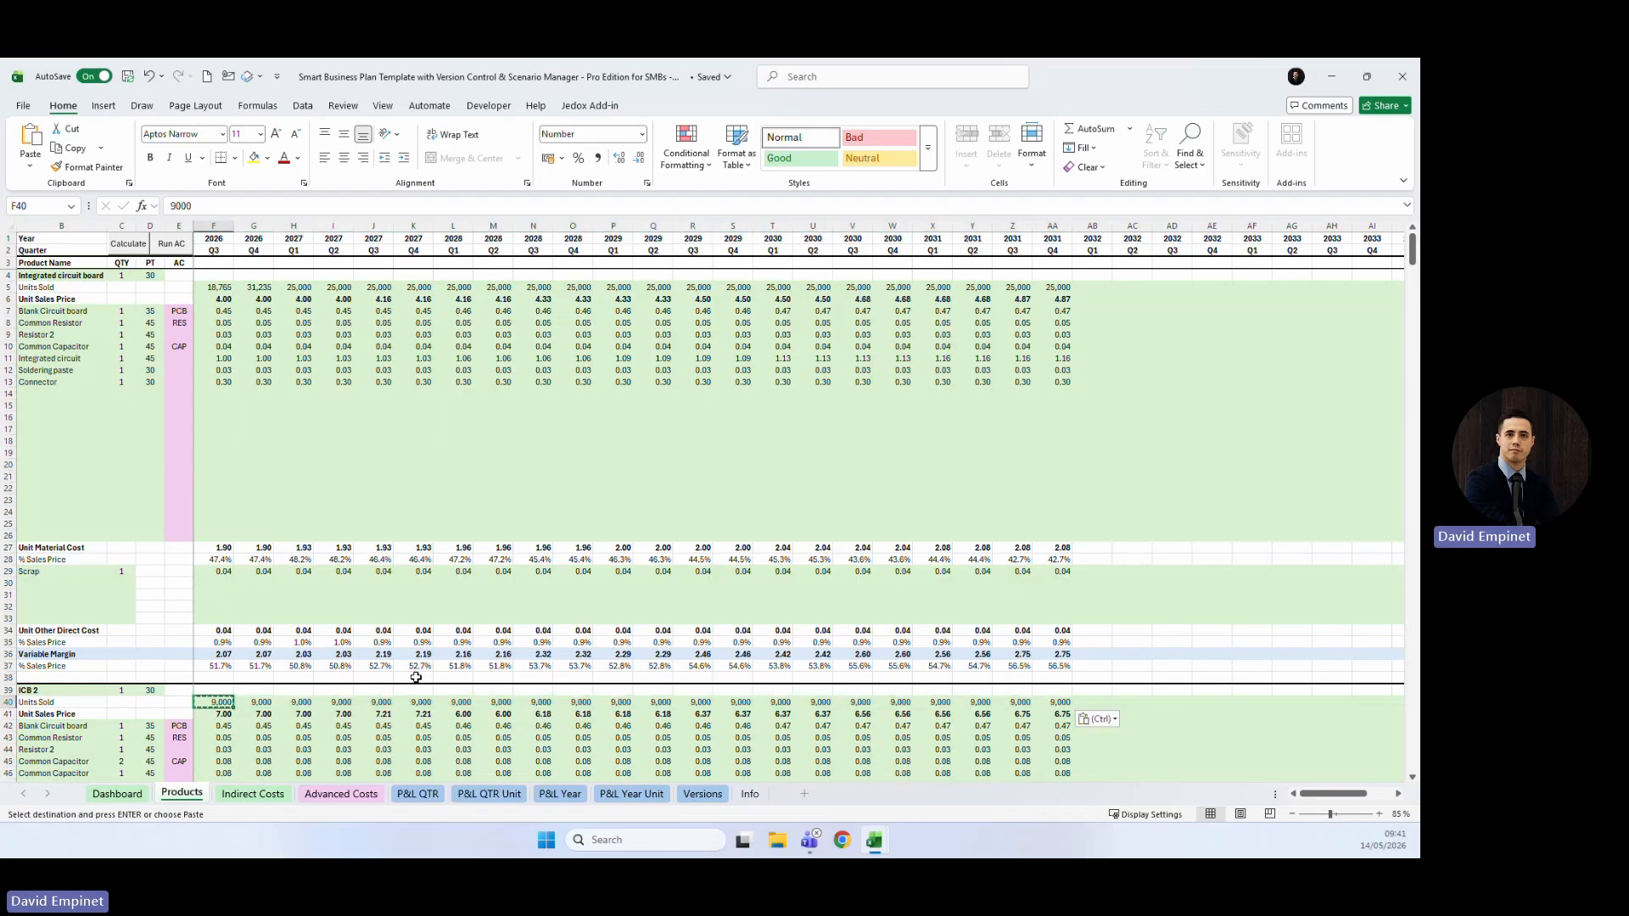
# Set the Blank Circuit board's 2026 Q3 cost to 0.4 on the Advanced Costs sheet and run the advanced costs update.
pyautogui.click(341, 793)
pyautogui.click(189, 278)
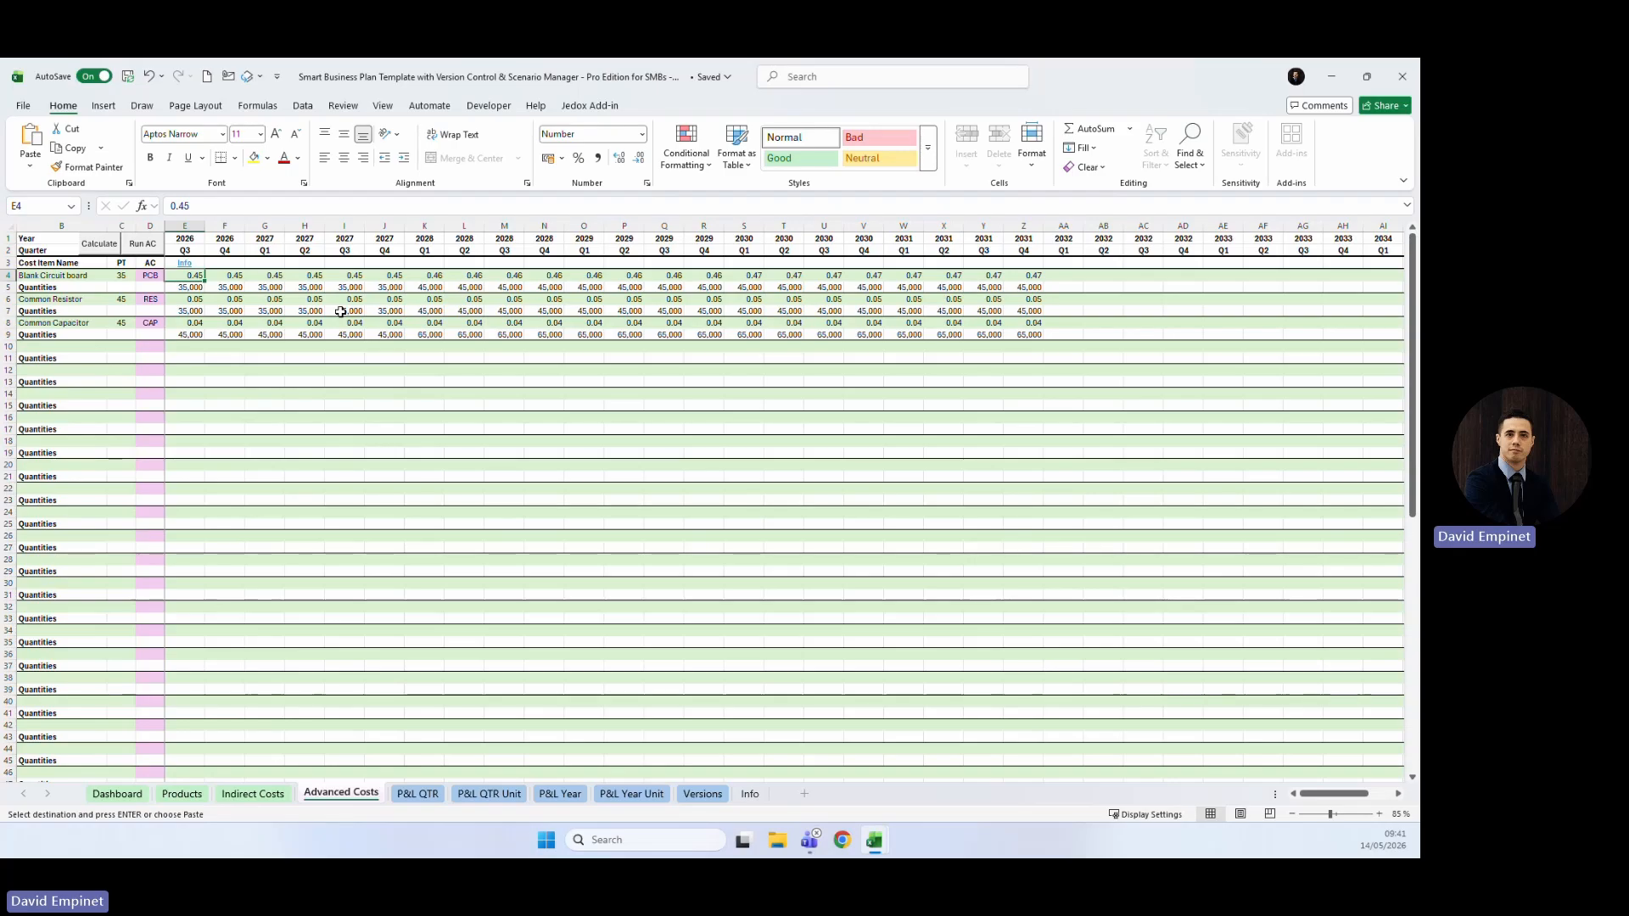
pyautogui.write('0.4')
pyautogui.hotkey('ctrl', 'Return')
pyautogui.hotkey('ctrl', 'c')
pyautogui.click(236, 349)
pyautogui.press('Escape')
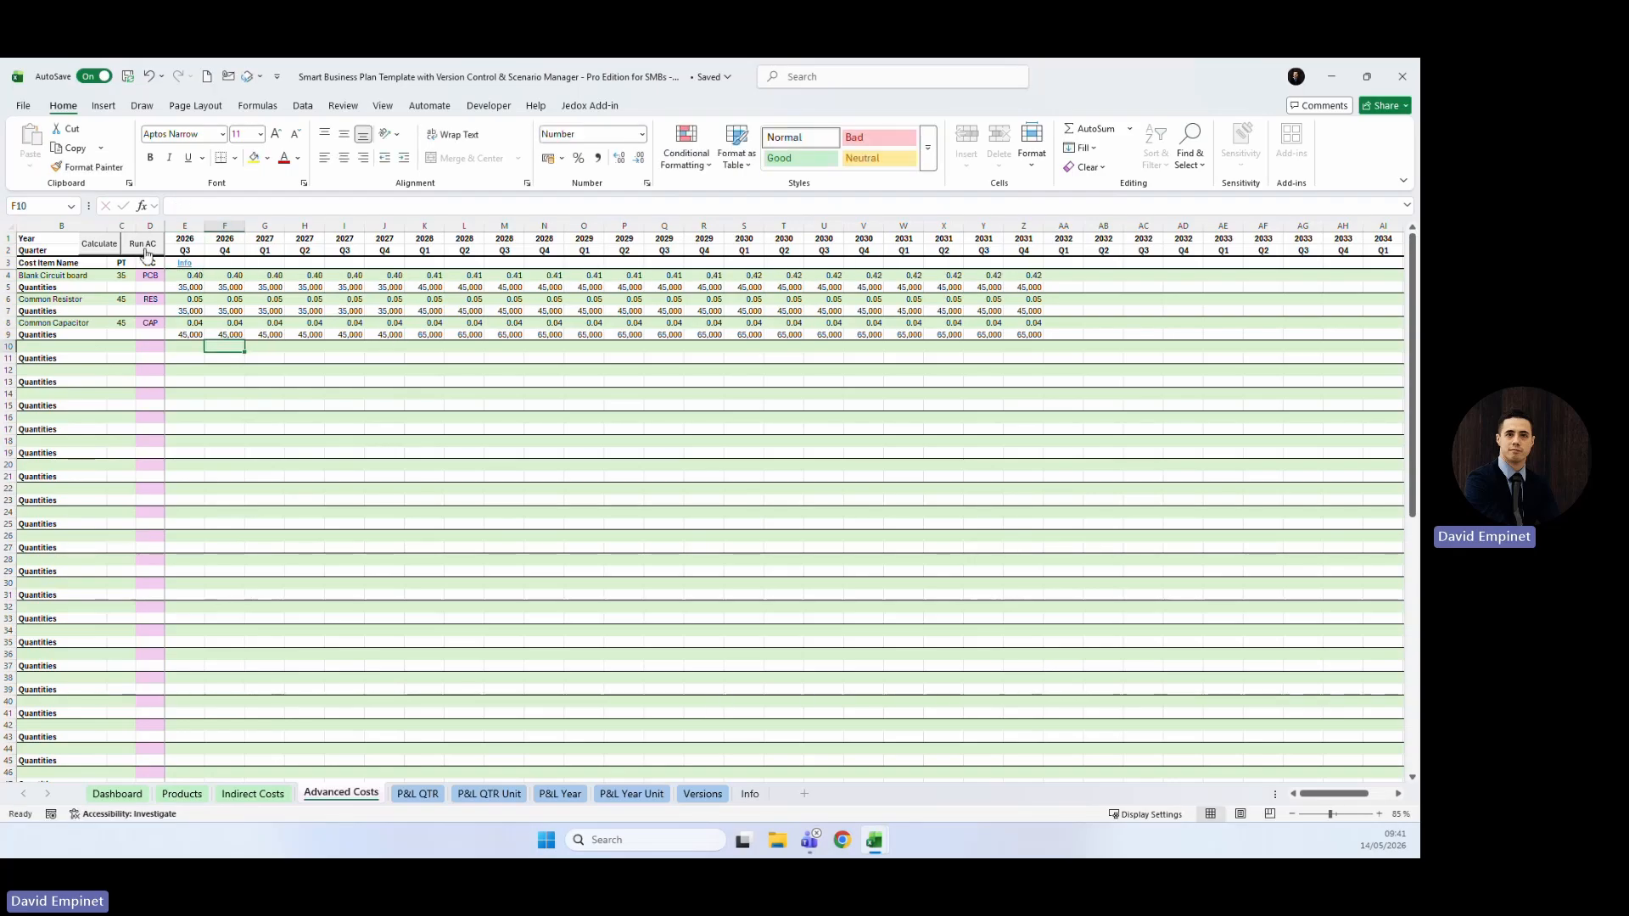
pyautogui.click(145, 249)
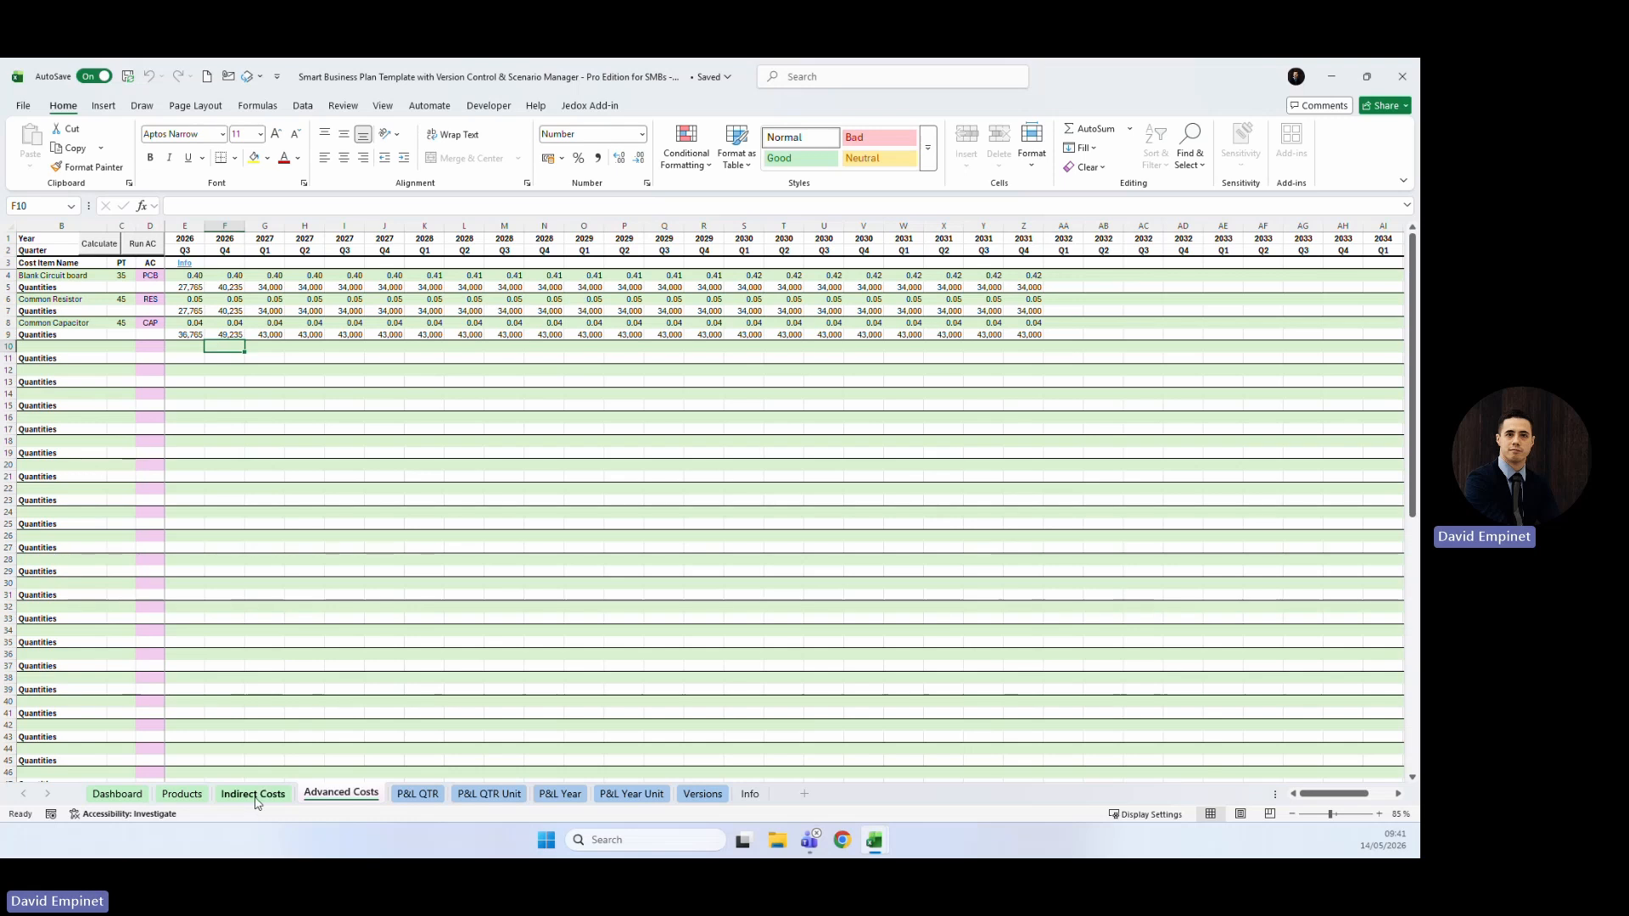
# Raise the Integrated circuit board's scrap factor to 0.03 on the Products sheet for all quarters through 2031 Q4.
pyautogui.click(183, 794)
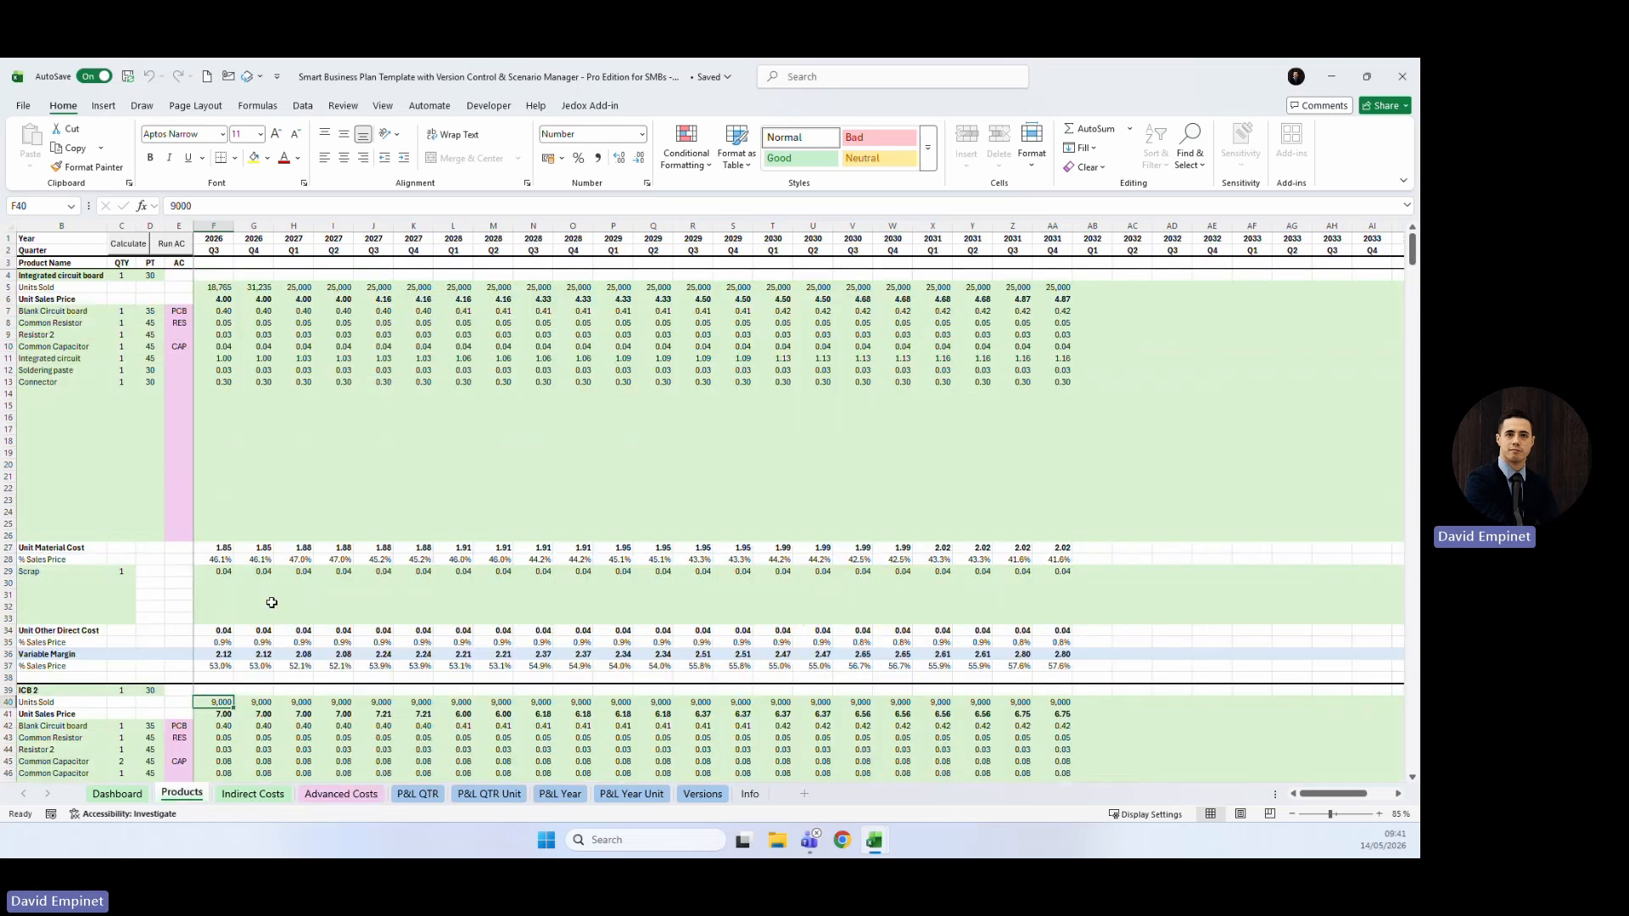
pyautogui.click(211, 572)
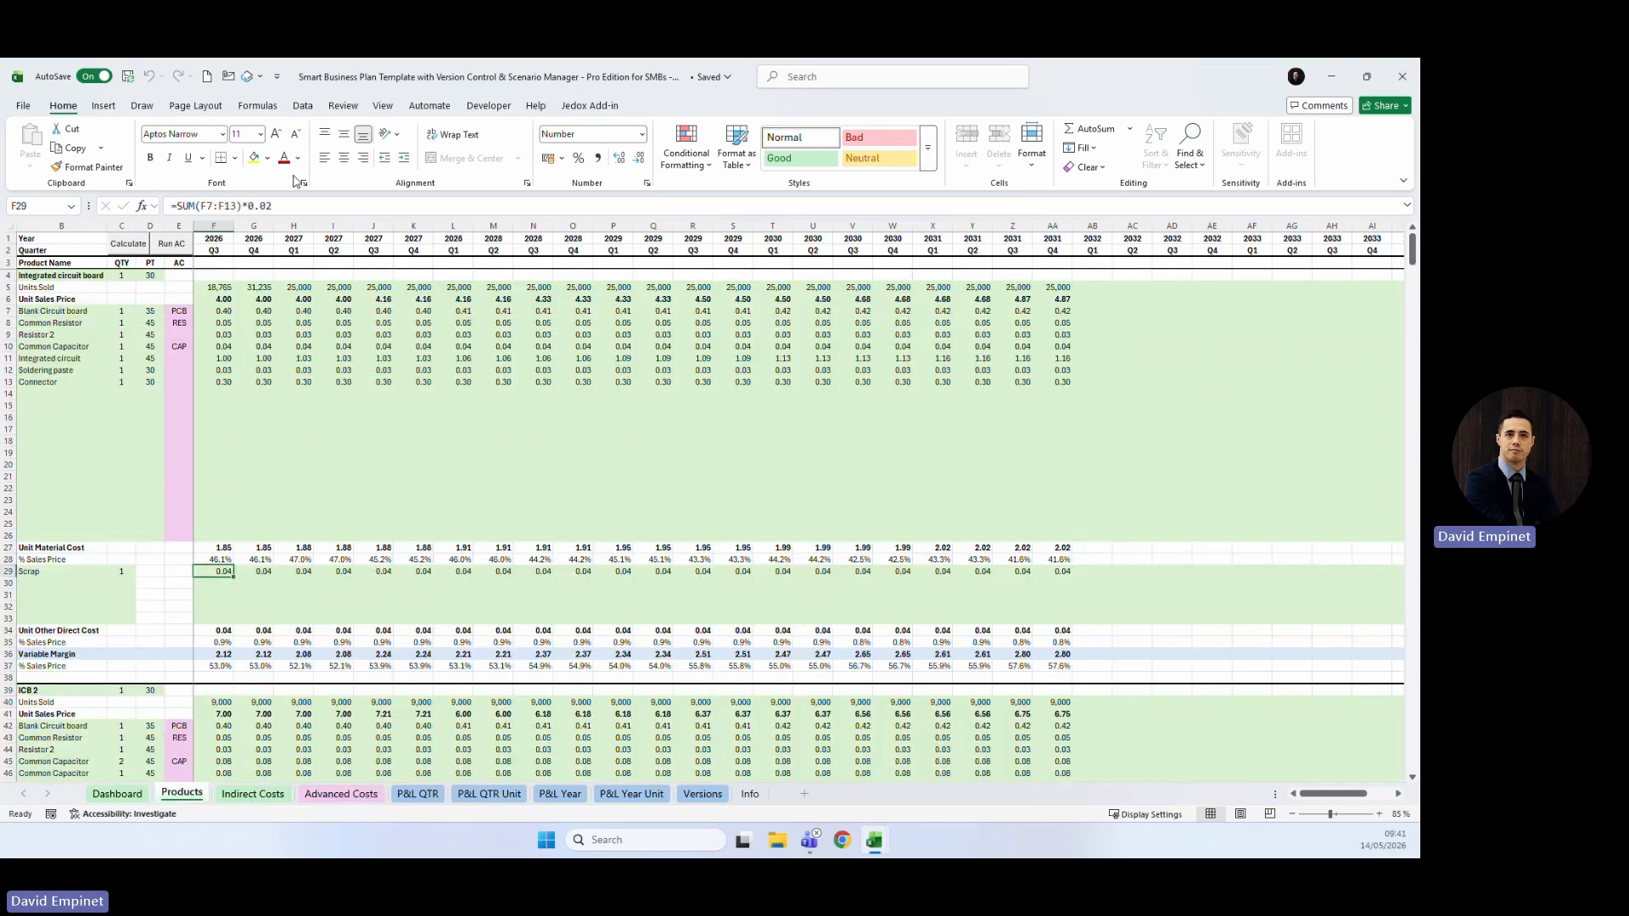
pyautogui.click(293, 205)
pyautogui.press('BackSpace')
pyautogui.write('3')
pyautogui.hotkey('ctrl', 'Return')
pyautogui.hotkey('ctrl', 'c')
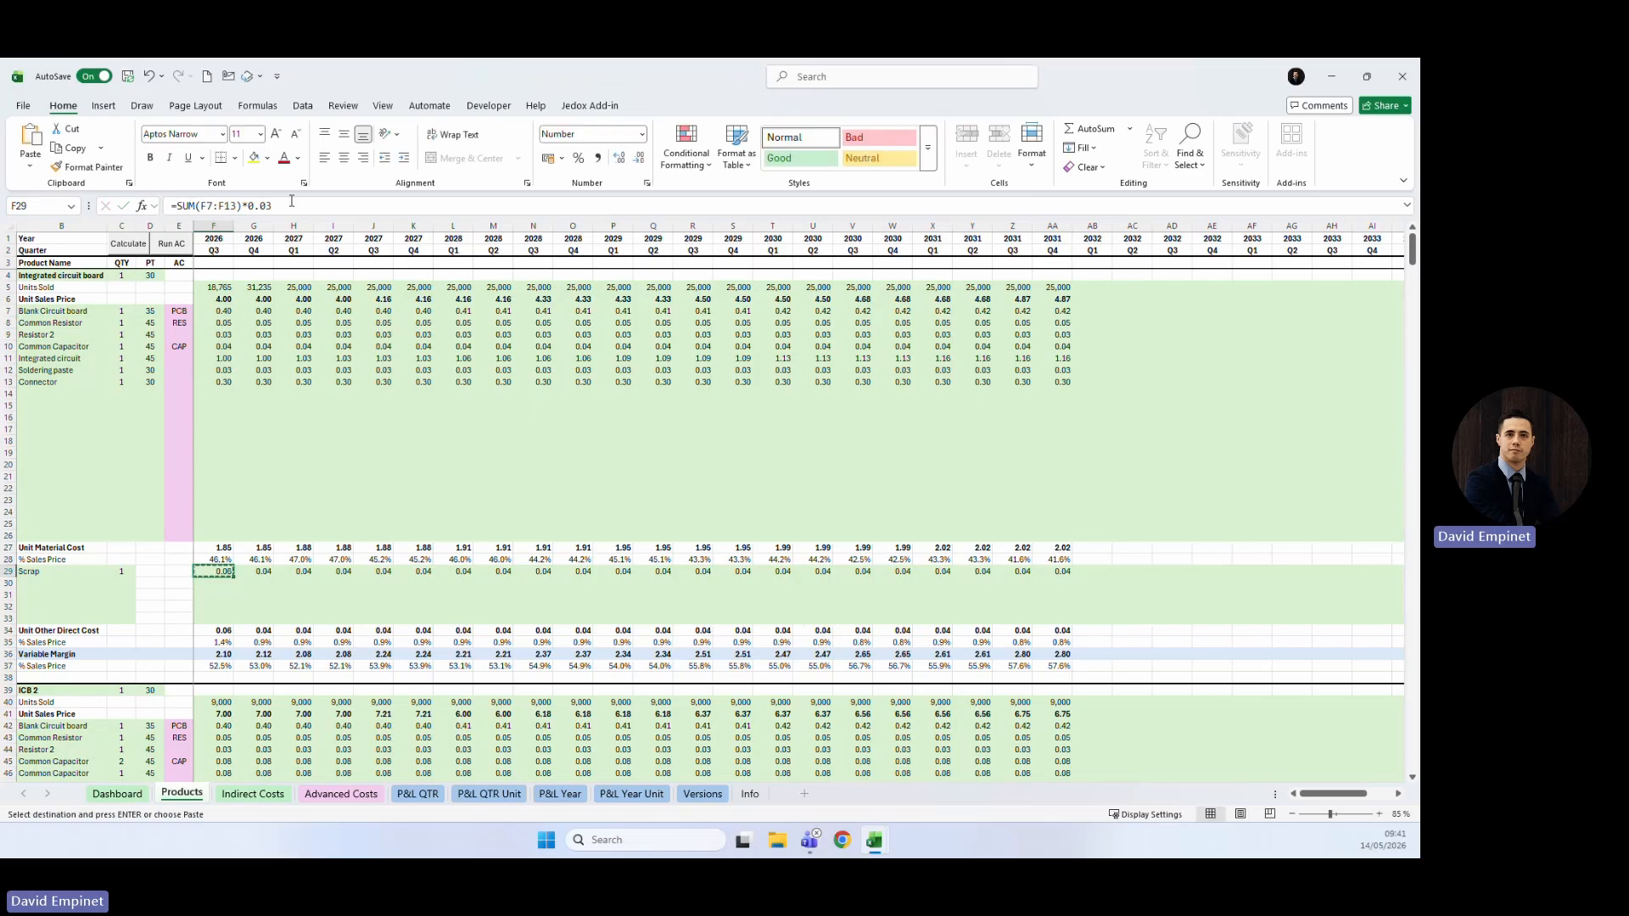
pyautogui.press('Right')
pyautogui.hotkey('ctrl', 'shift', 'Right')
pyautogui.hotkey('ctrl', 'v')
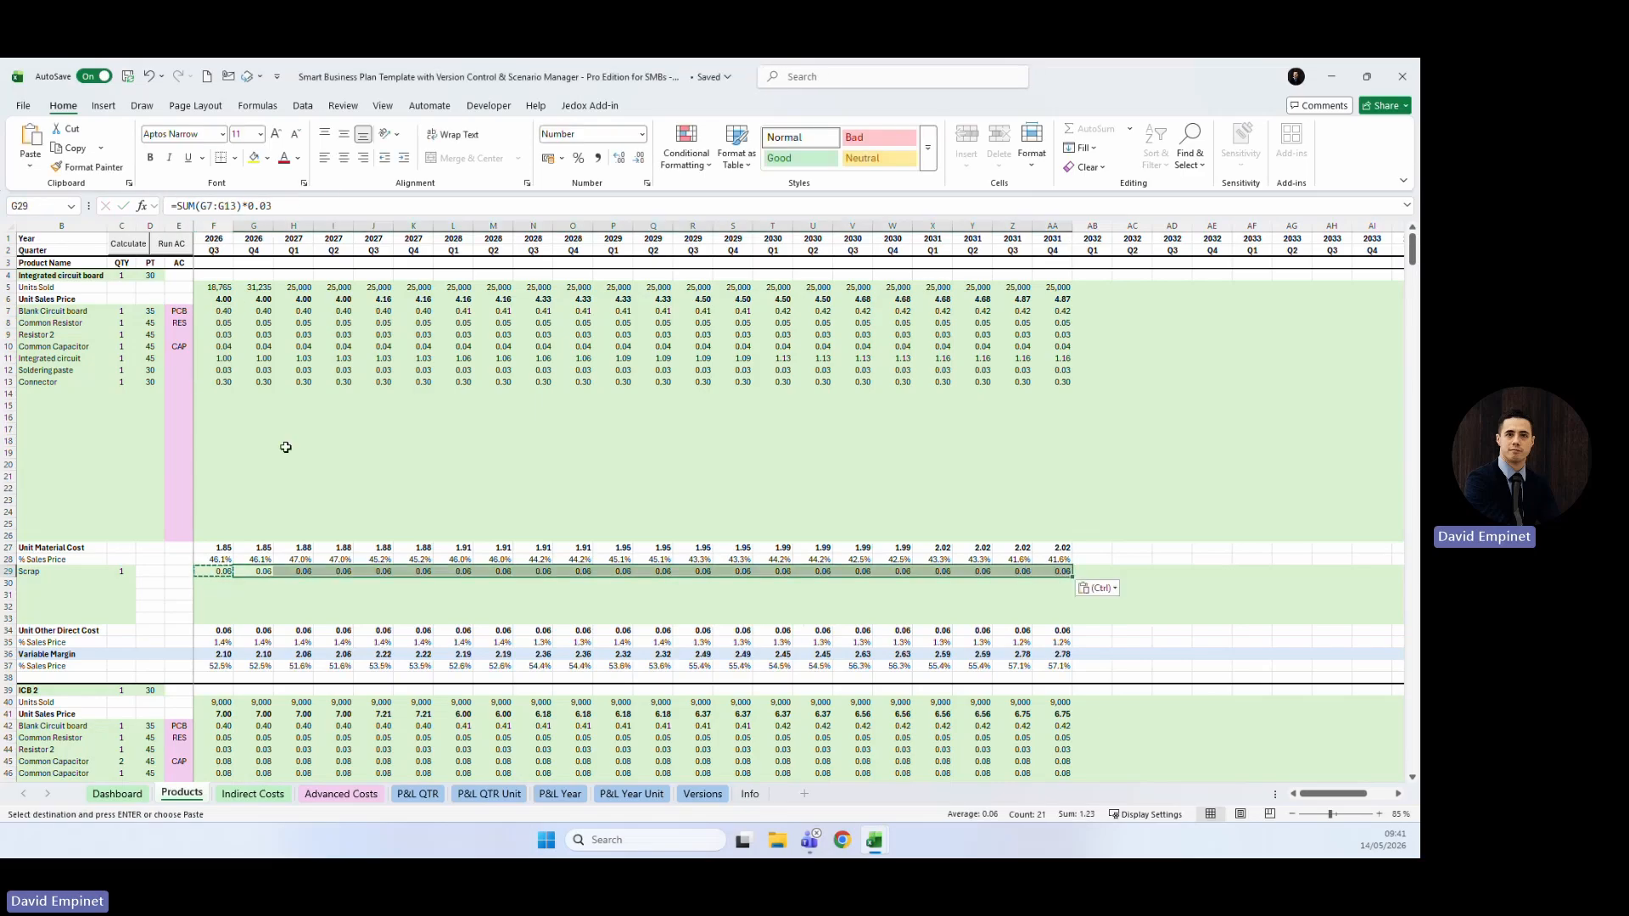
pyautogui.click(284, 450)
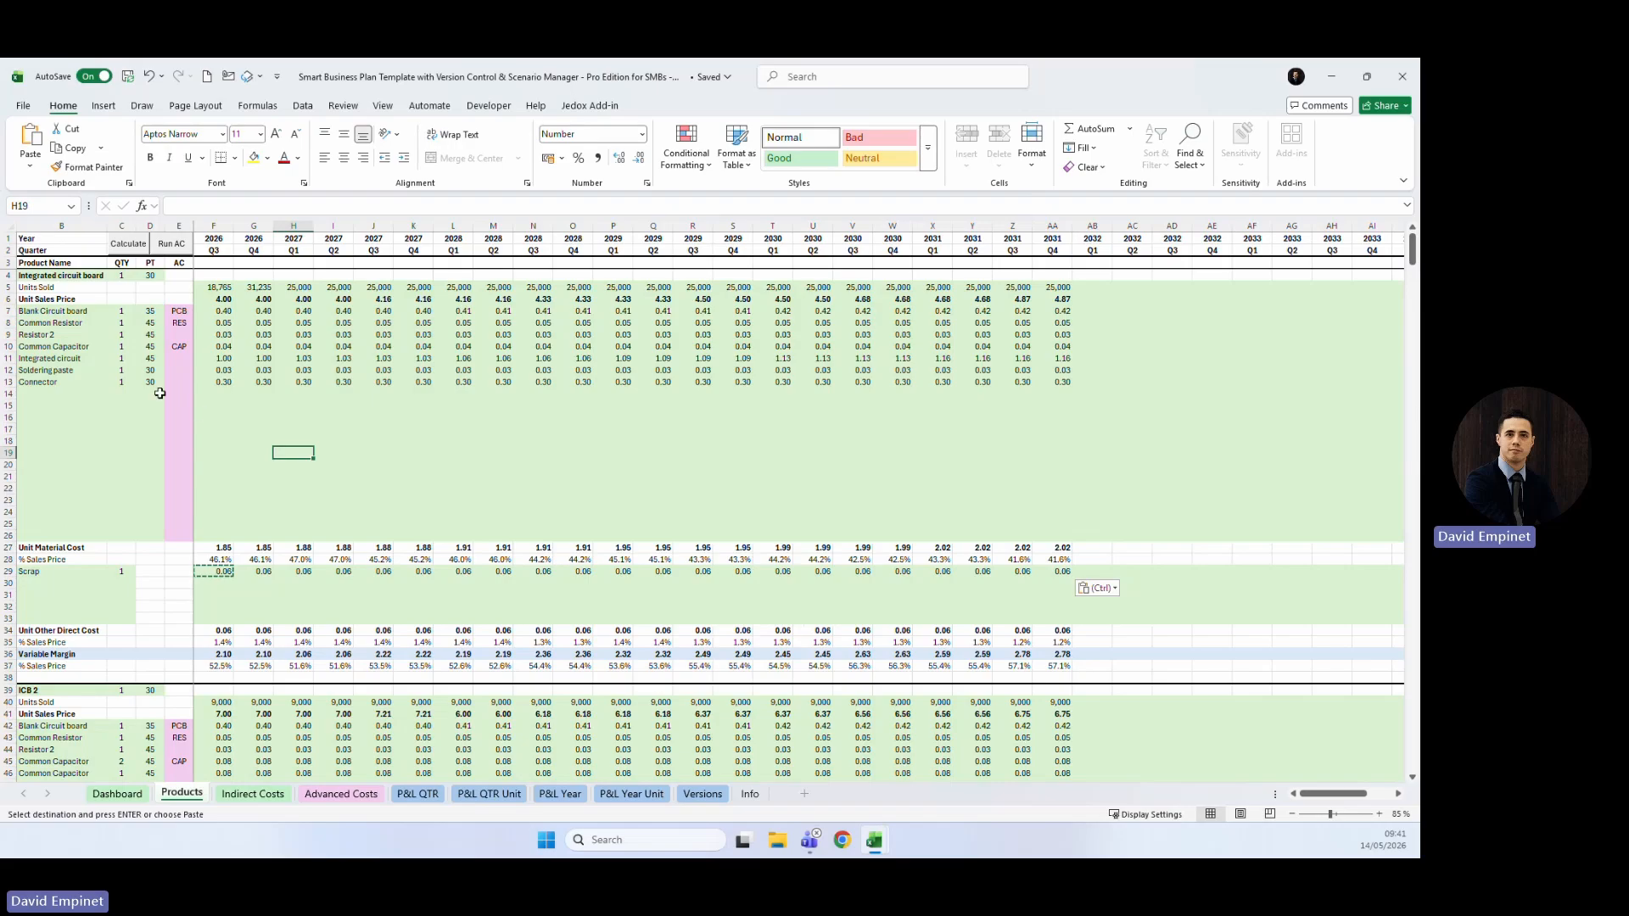
# Set the Integrated circuit board's Connector payment terms to 15 days and recalculate the plan.
pyautogui.click(146, 383)
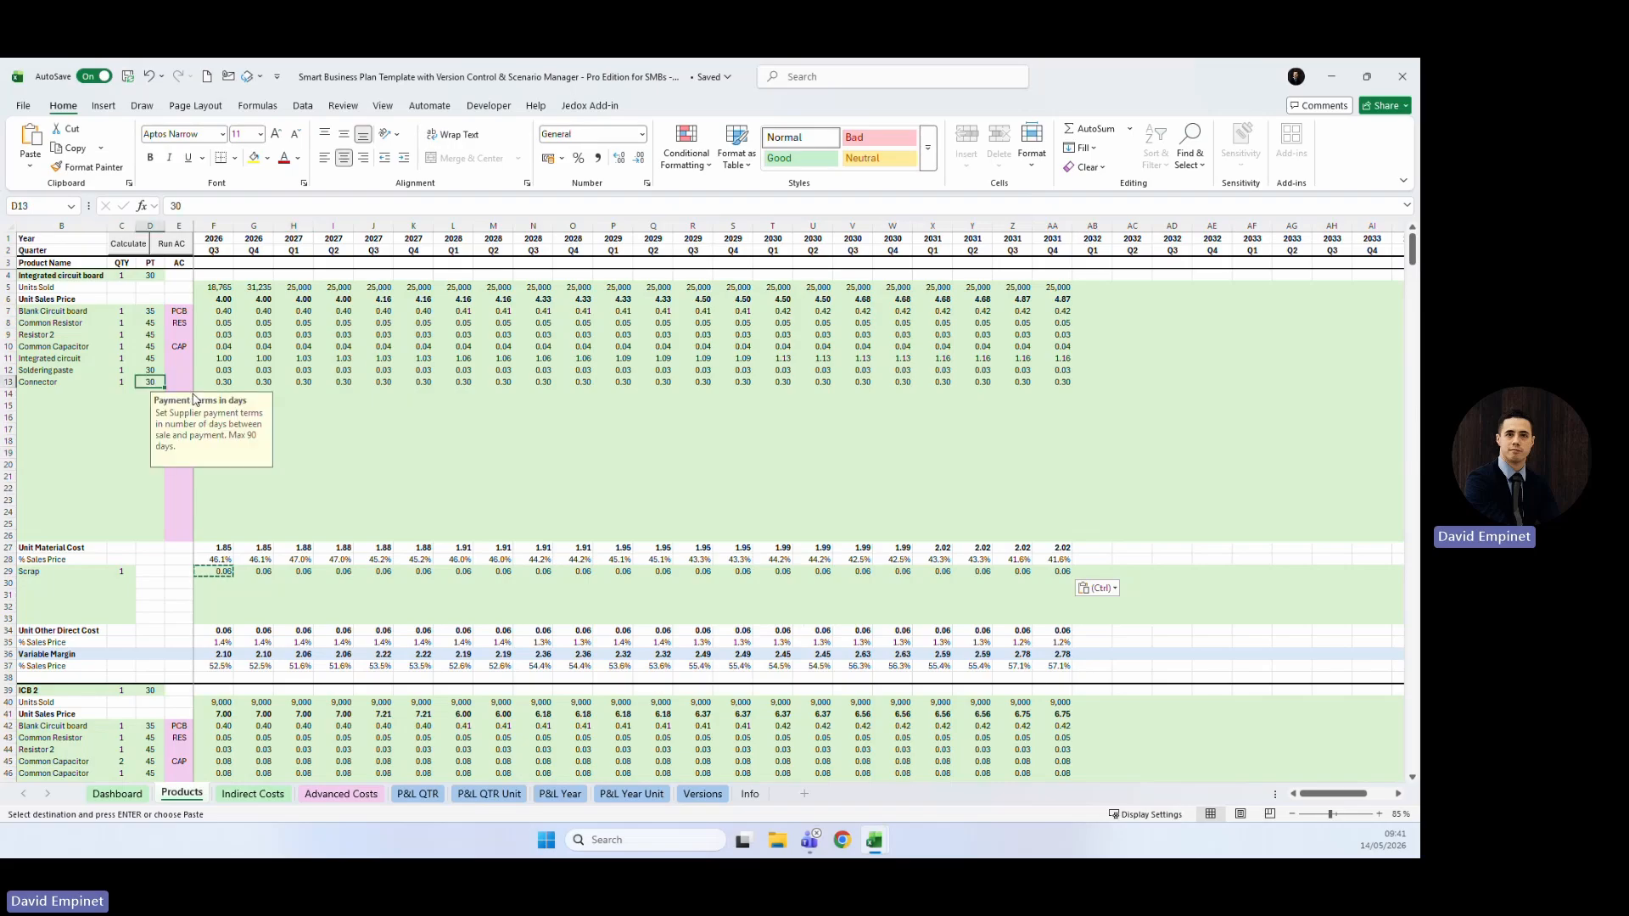
pyautogui.write('15')
pyautogui.press('Return')
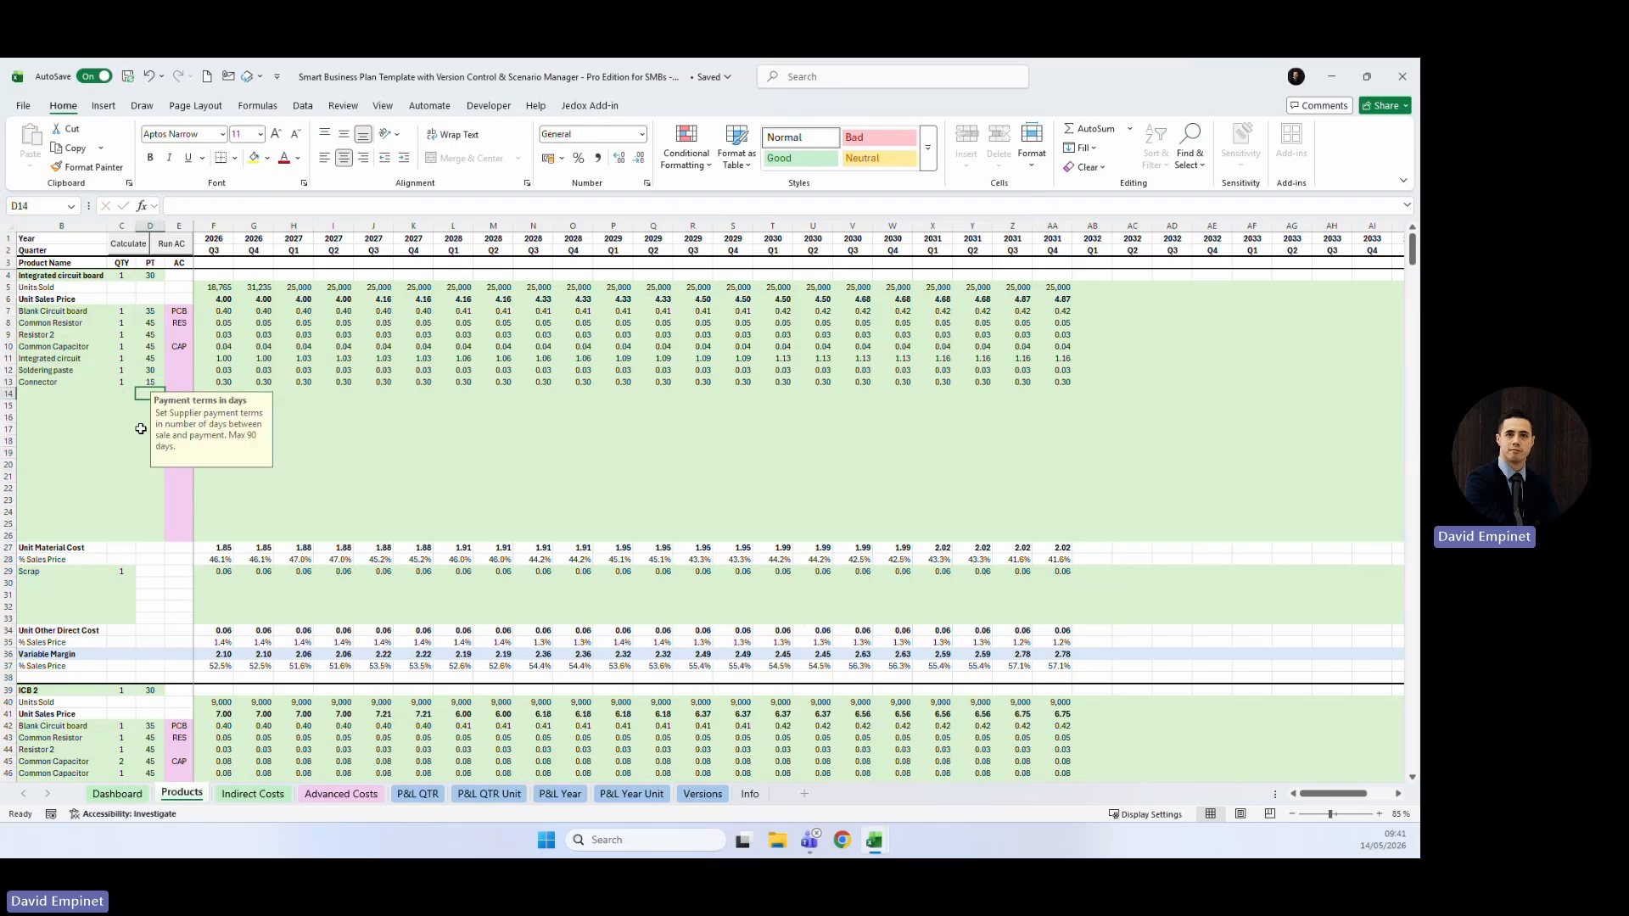
pyautogui.click(188, 347)
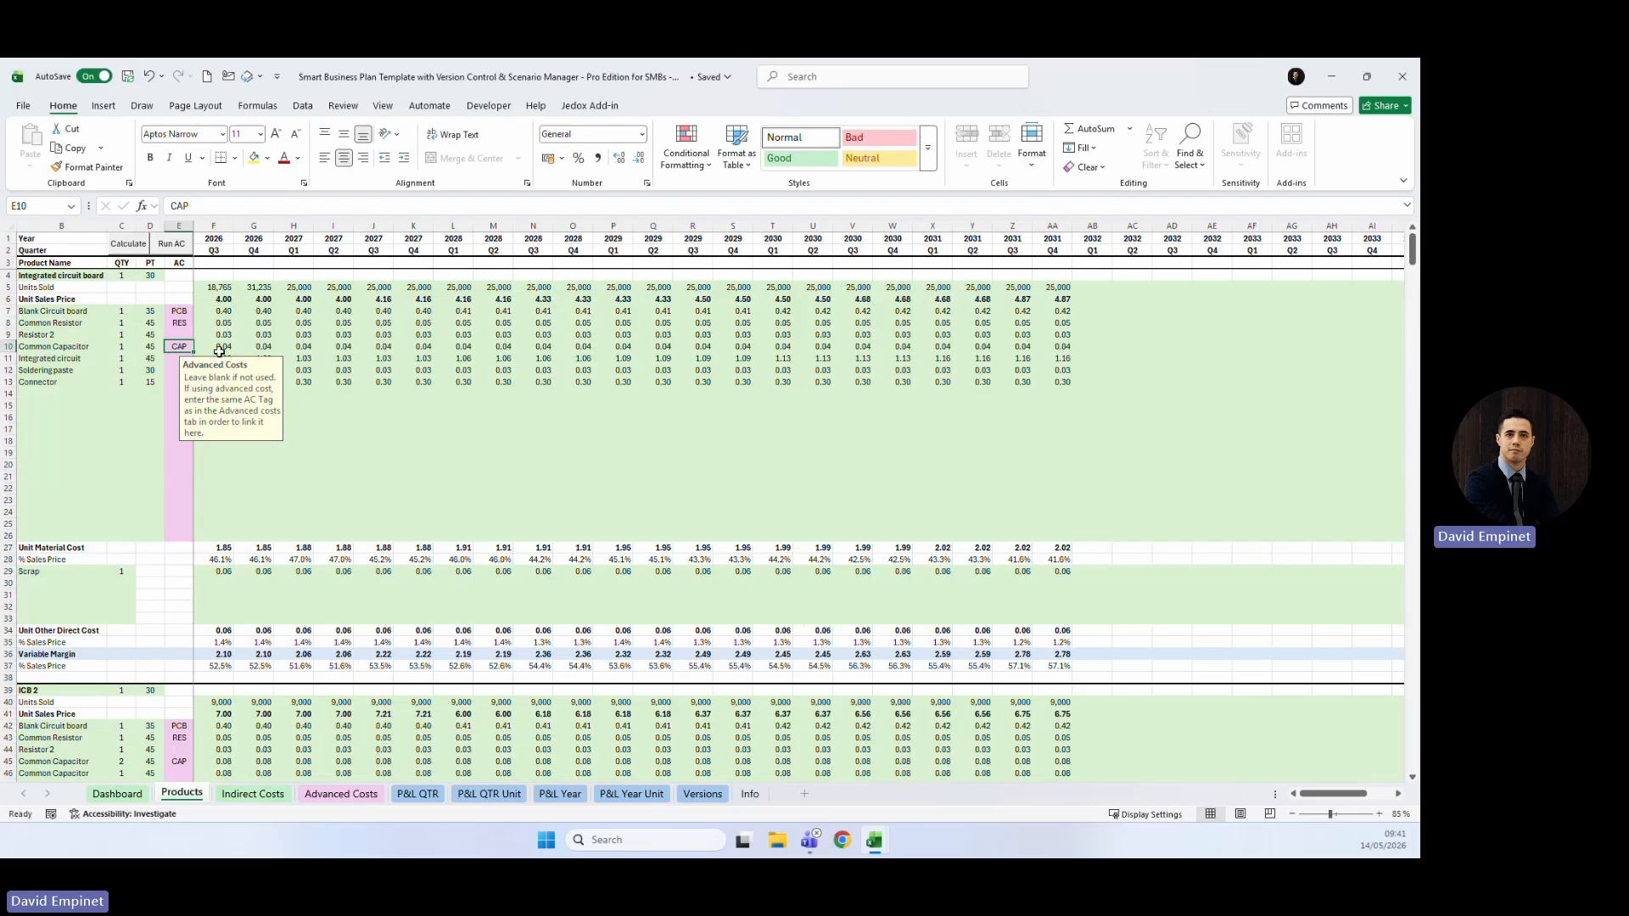
pyautogui.click(128, 248)
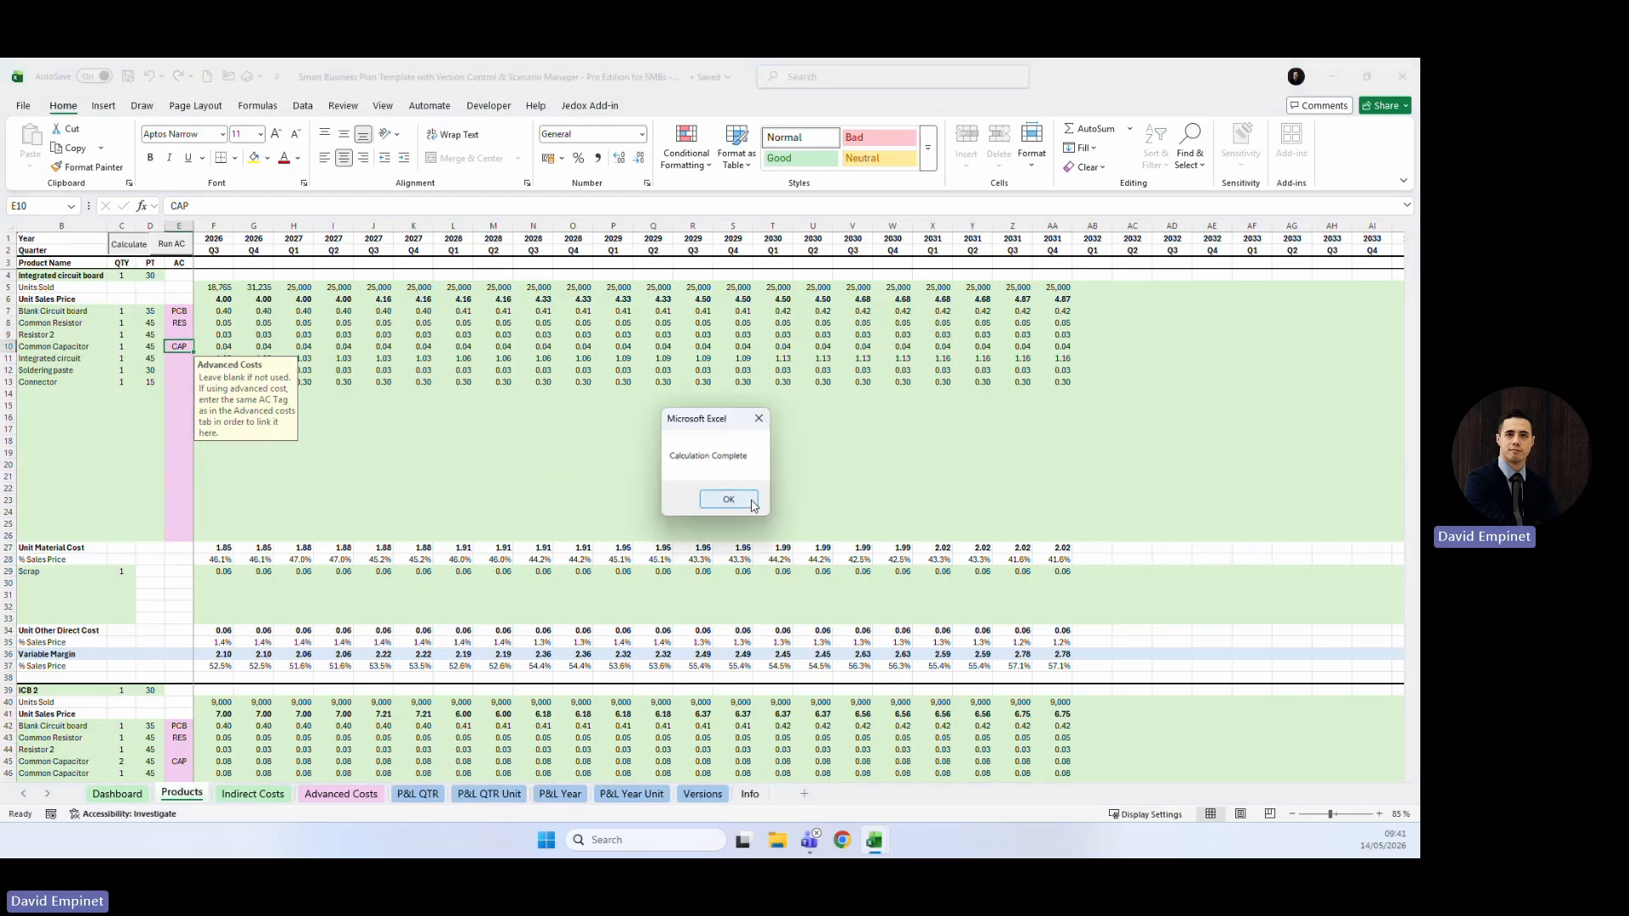
pyautogui.click(737, 497)
# On the Indirect Costs sheet, increase Salary Senior and Salary Junior in 2027 Q3 by multiplying the previous quarter by 1.03.
pyautogui.click(253, 793)
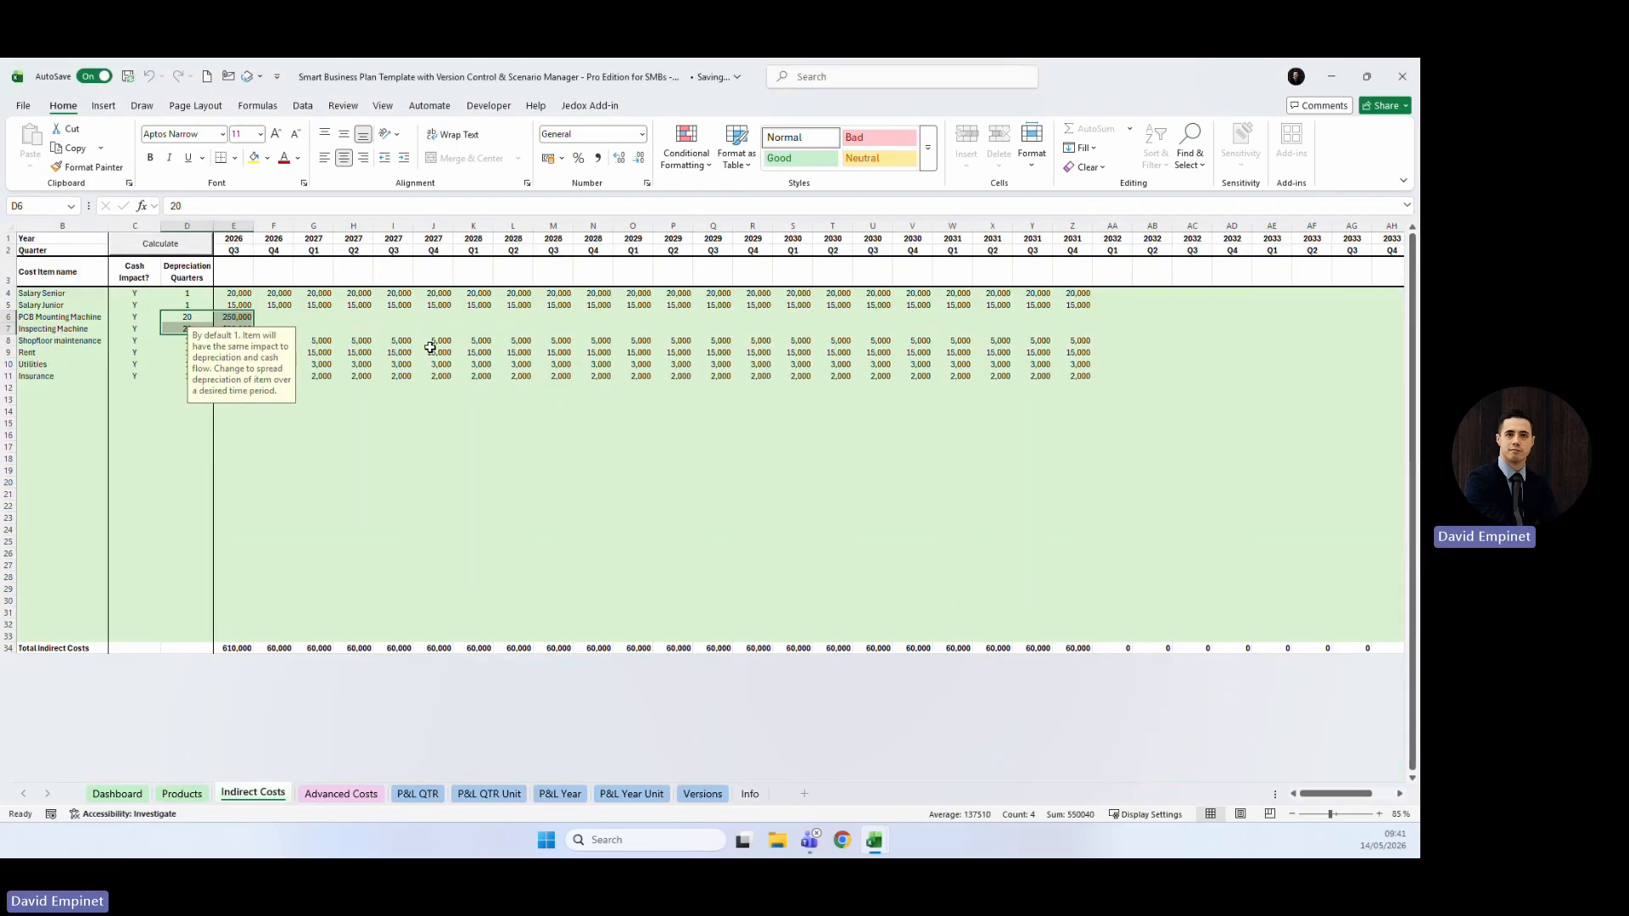
pyautogui.click(241, 292)
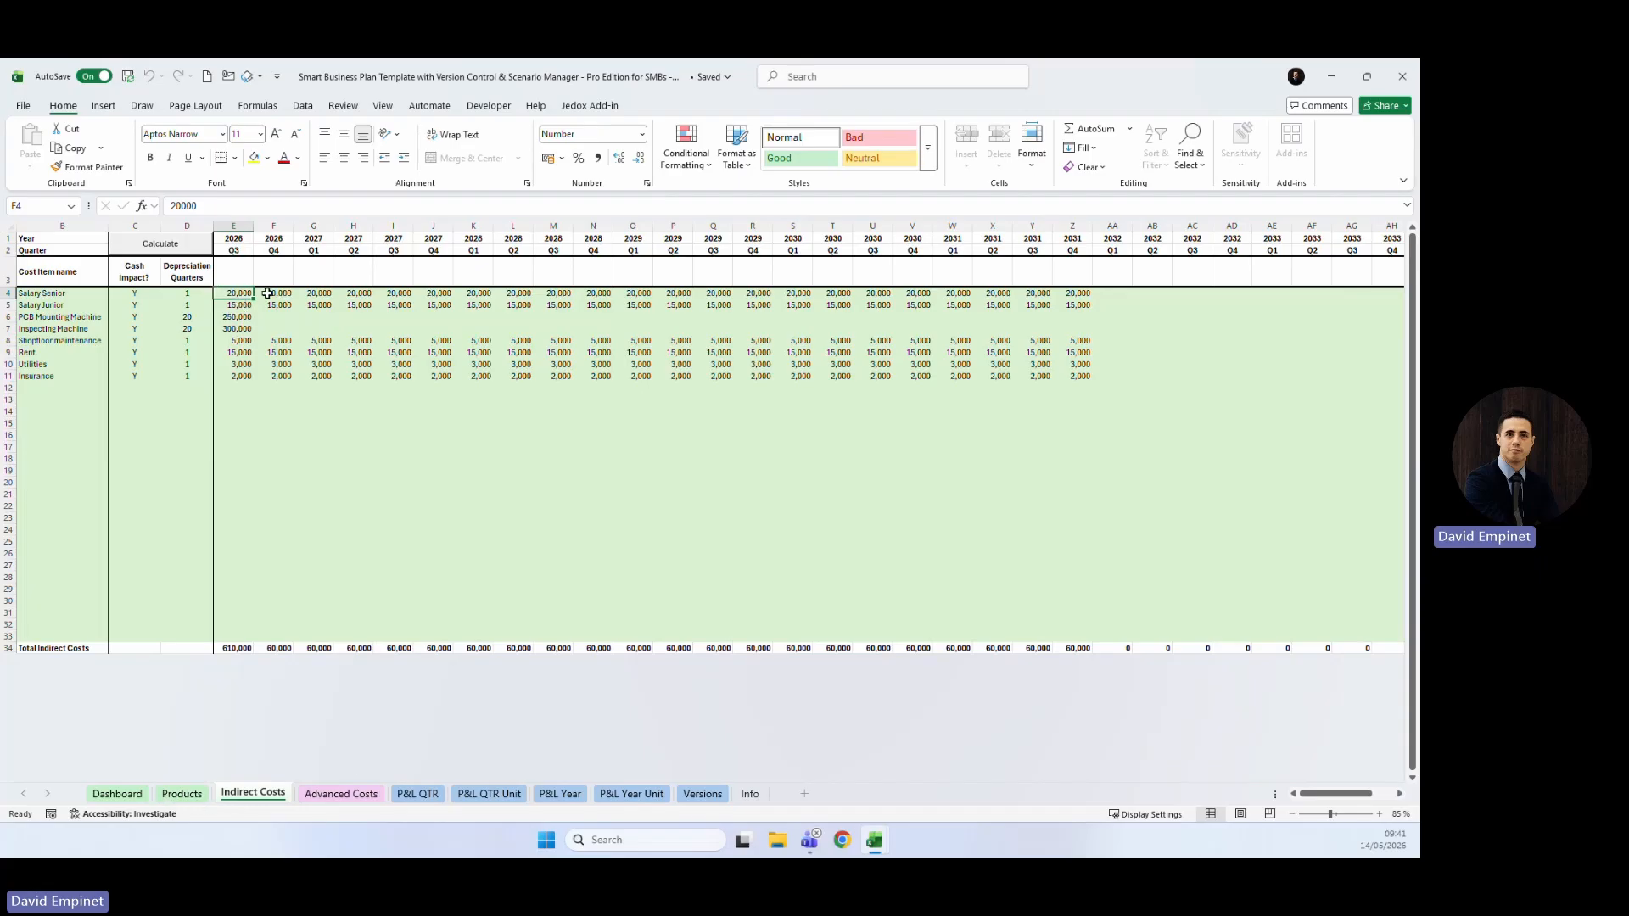
pyautogui.click(401, 294)
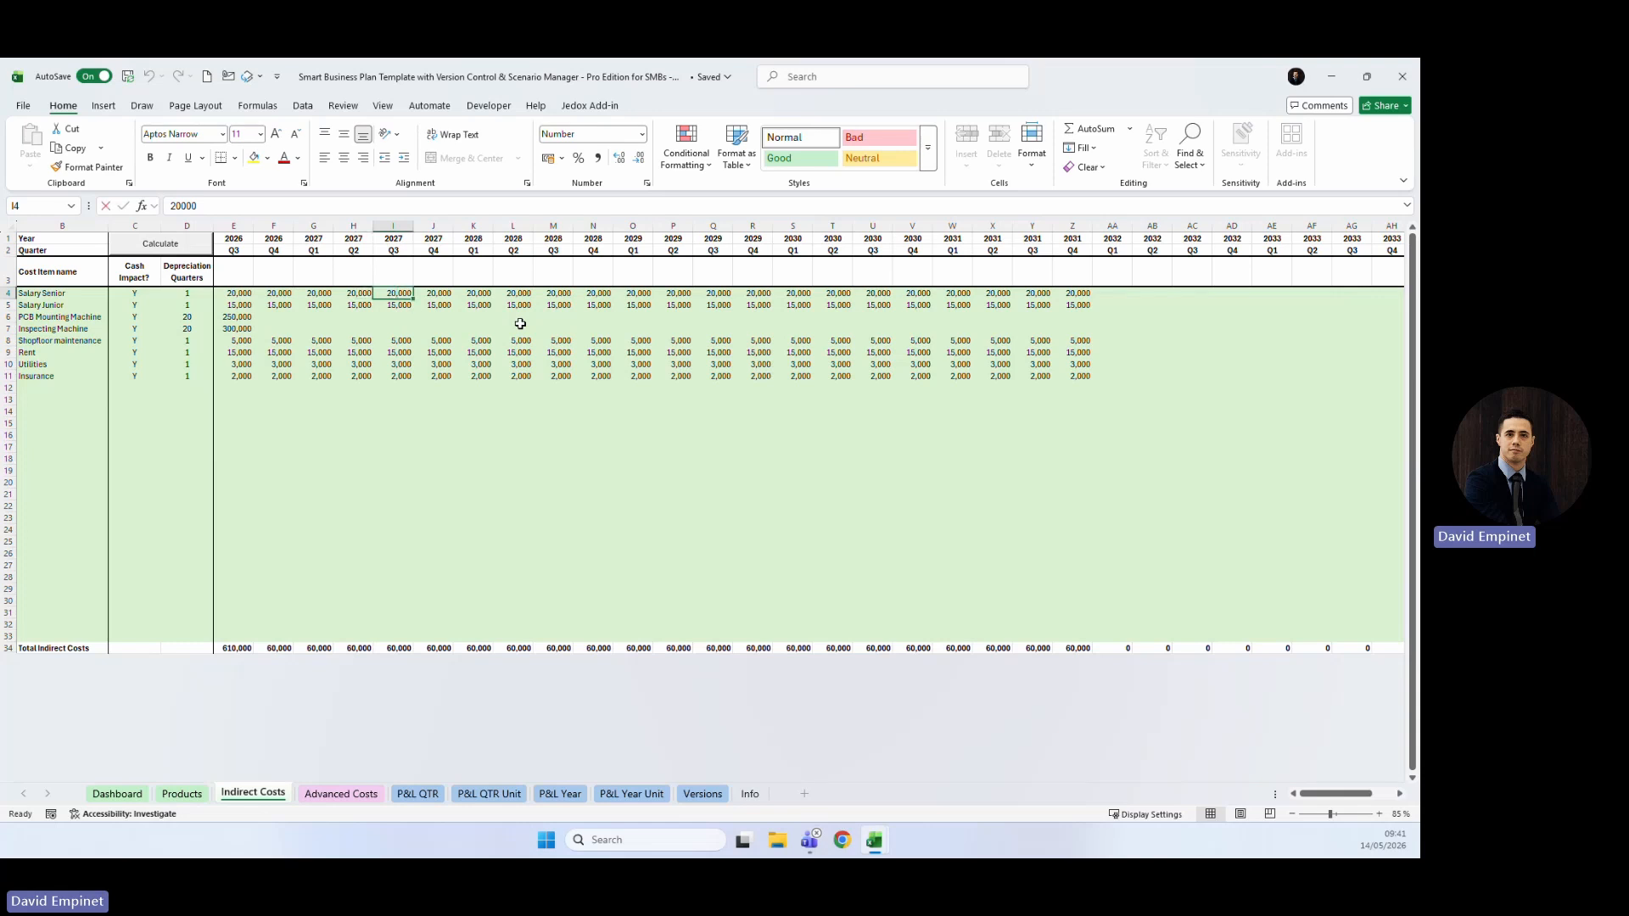
pyautogui.write('=')
pyautogui.press('Left')
pyautogui.write('*')
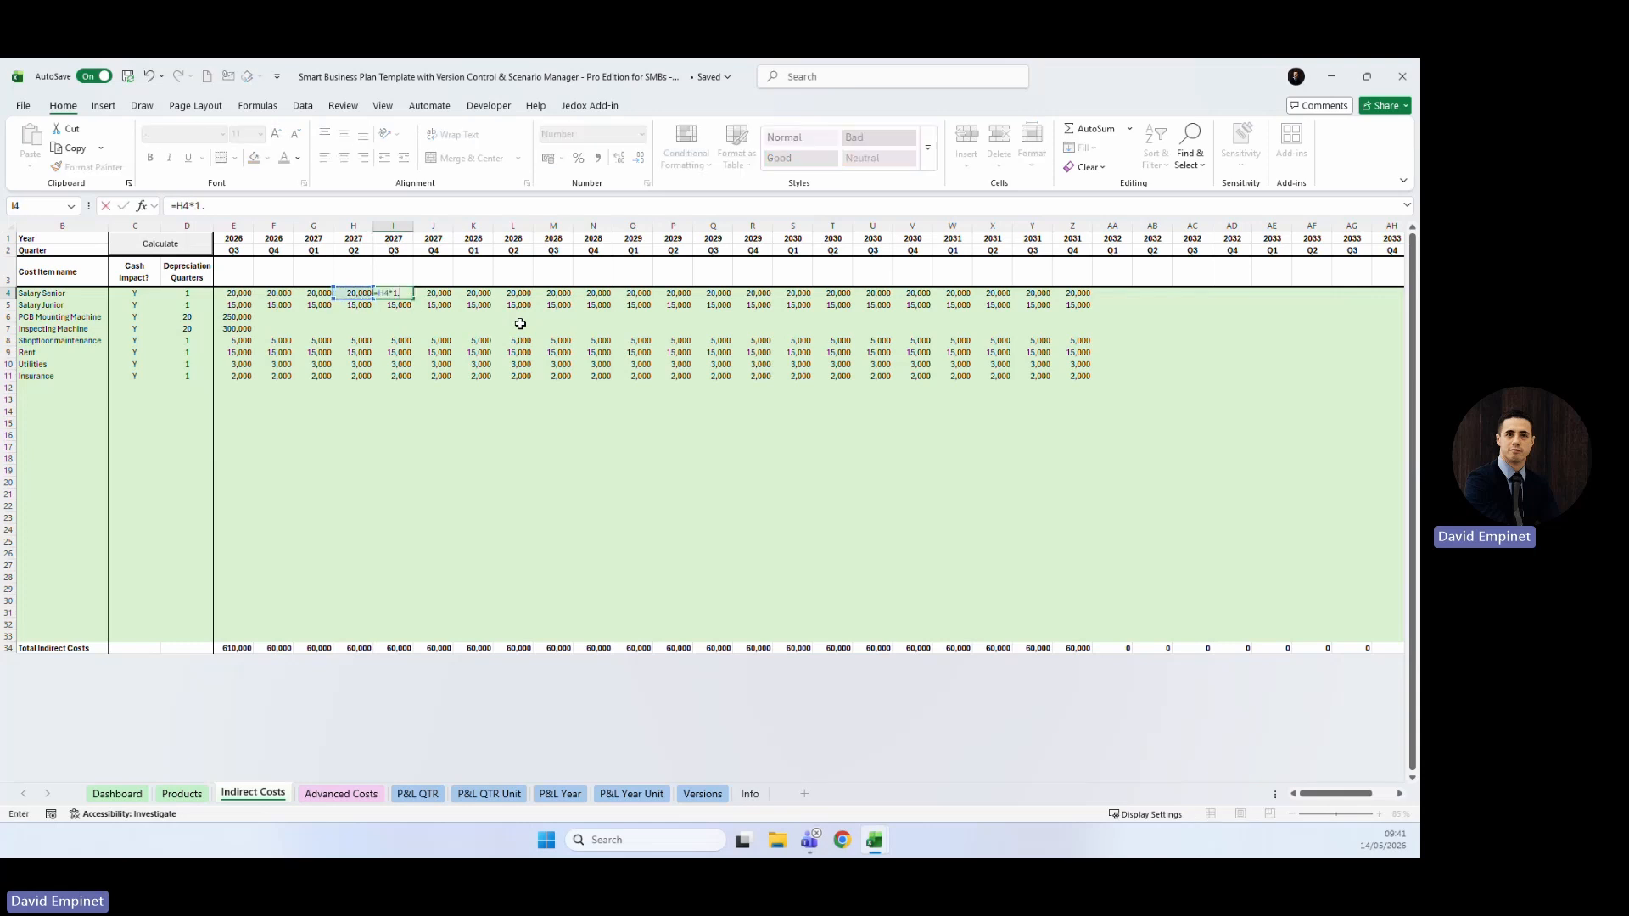
pyautogui.press('Return')
pyautogui.press('Up')
pyautogui.hotkey('ctrl', 'c')
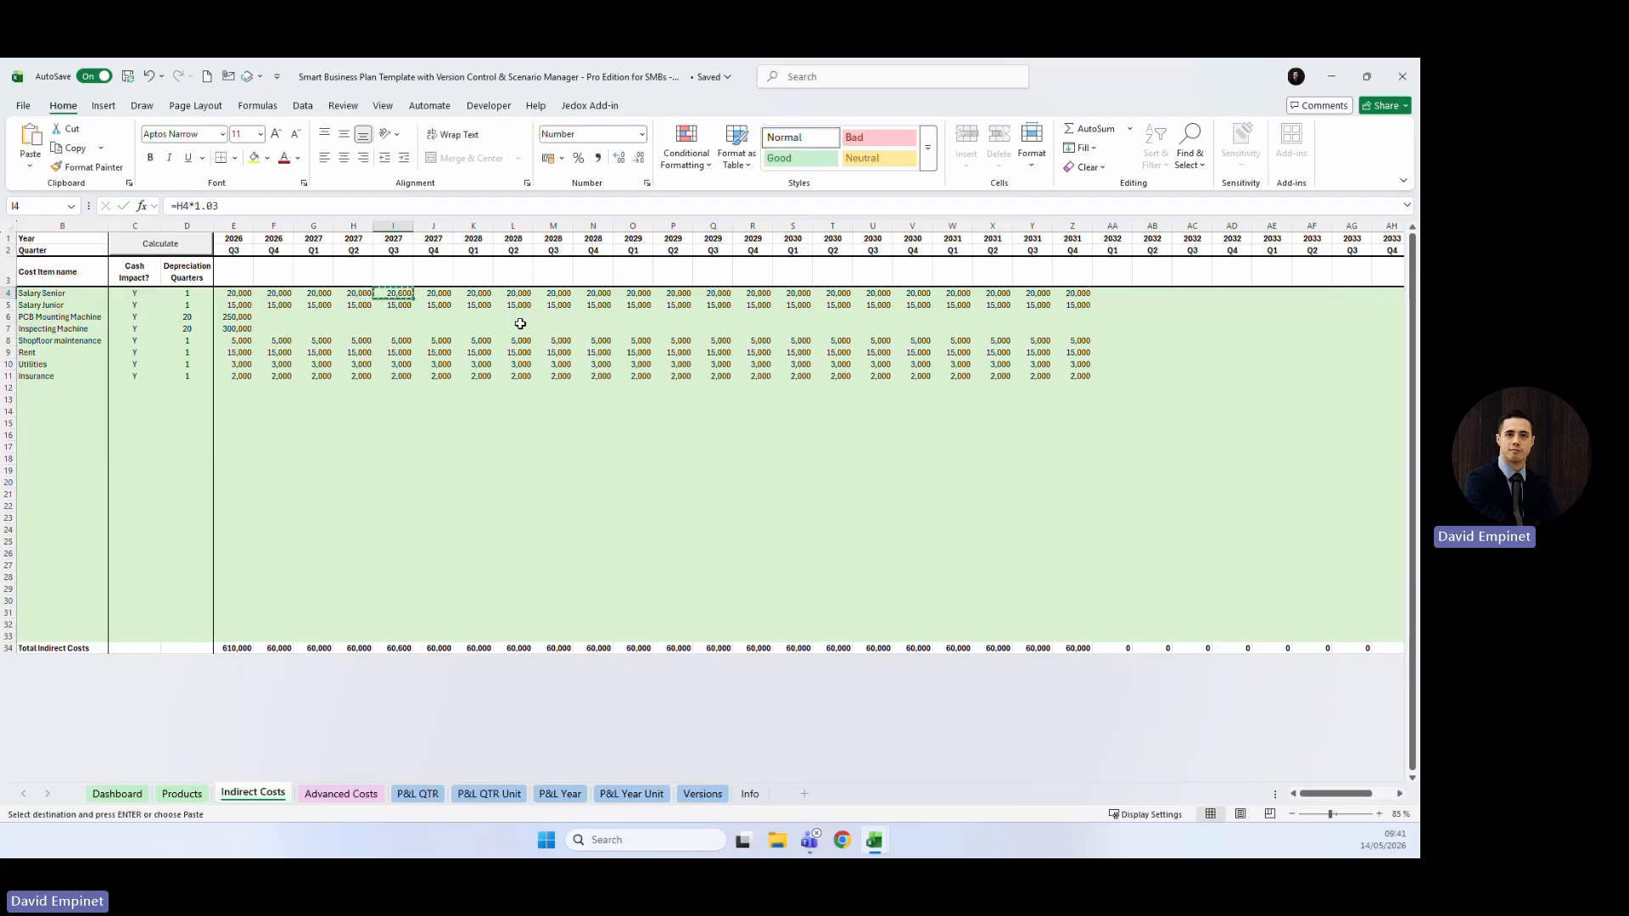
pyautogui.press('Down')
pyautogui.hotkey('ctrl', 'v')
# Make both salaries equal the preceding quarter from 2027 Q4 through 2028 Q2, starting with the formula =I4.
pyautogui.press('Up')
pyautogui.press('Right')
pyautogui.write('=')
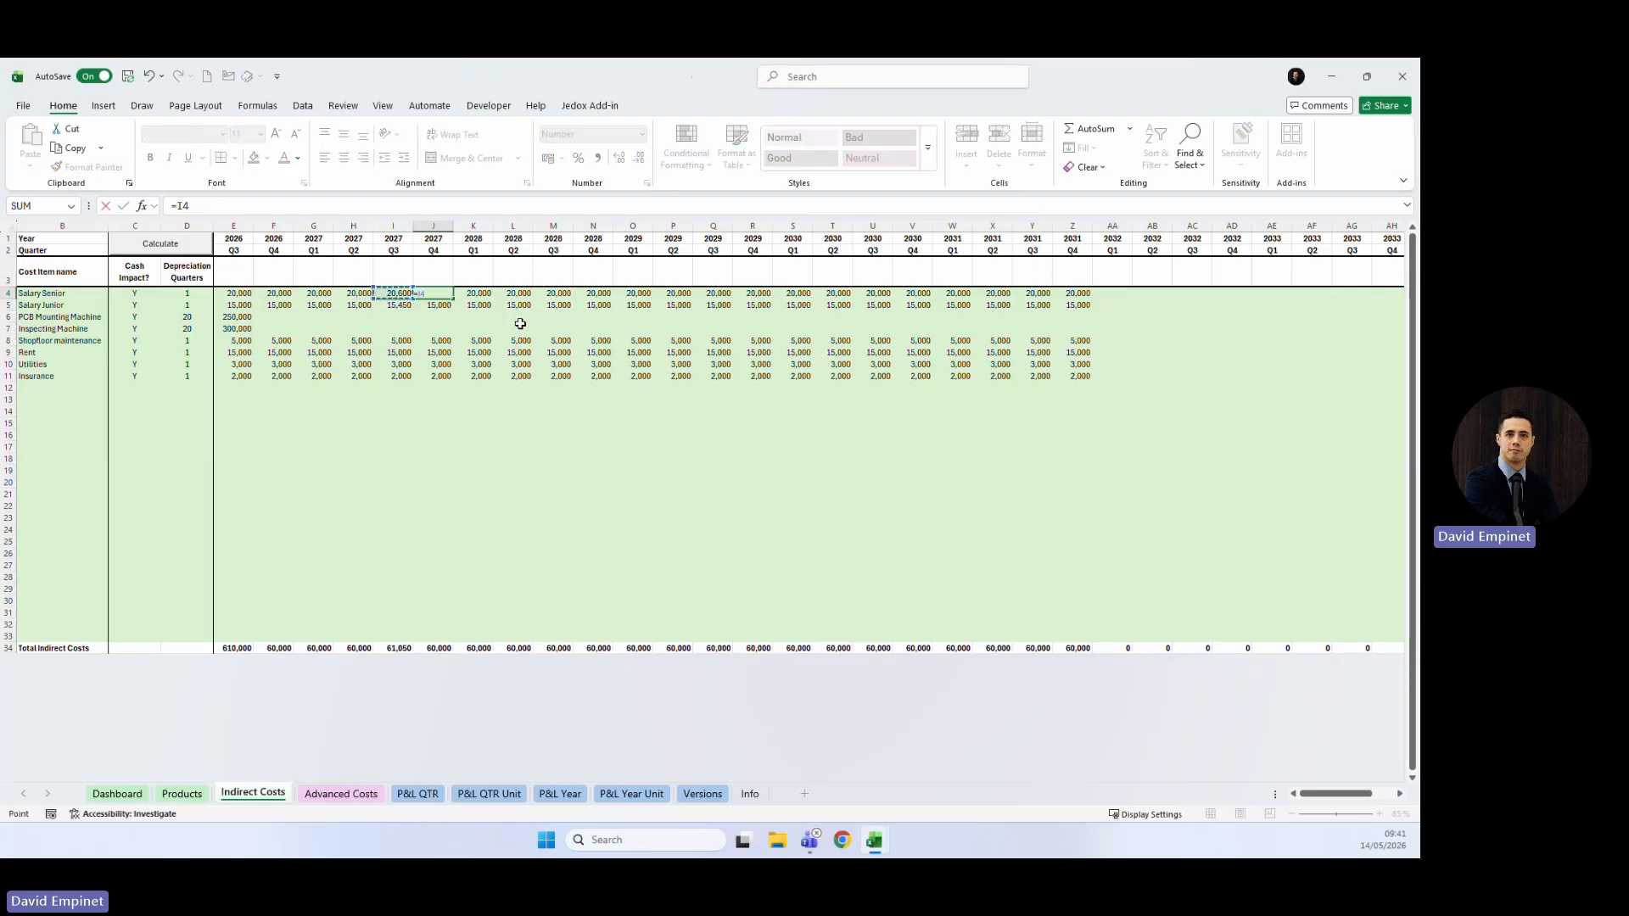
pyautogui.press('Left')
pyautogui.press('Return')
pyautogui.press('Up')
pyautogui.hotkey('shift', 'Down')
pyautogui.hotkey('shift', 'Right')
pyautogui.press('Left')
pyautogui.press('Up')
pyautogui.press('Right')
pyautogui.press('Down')
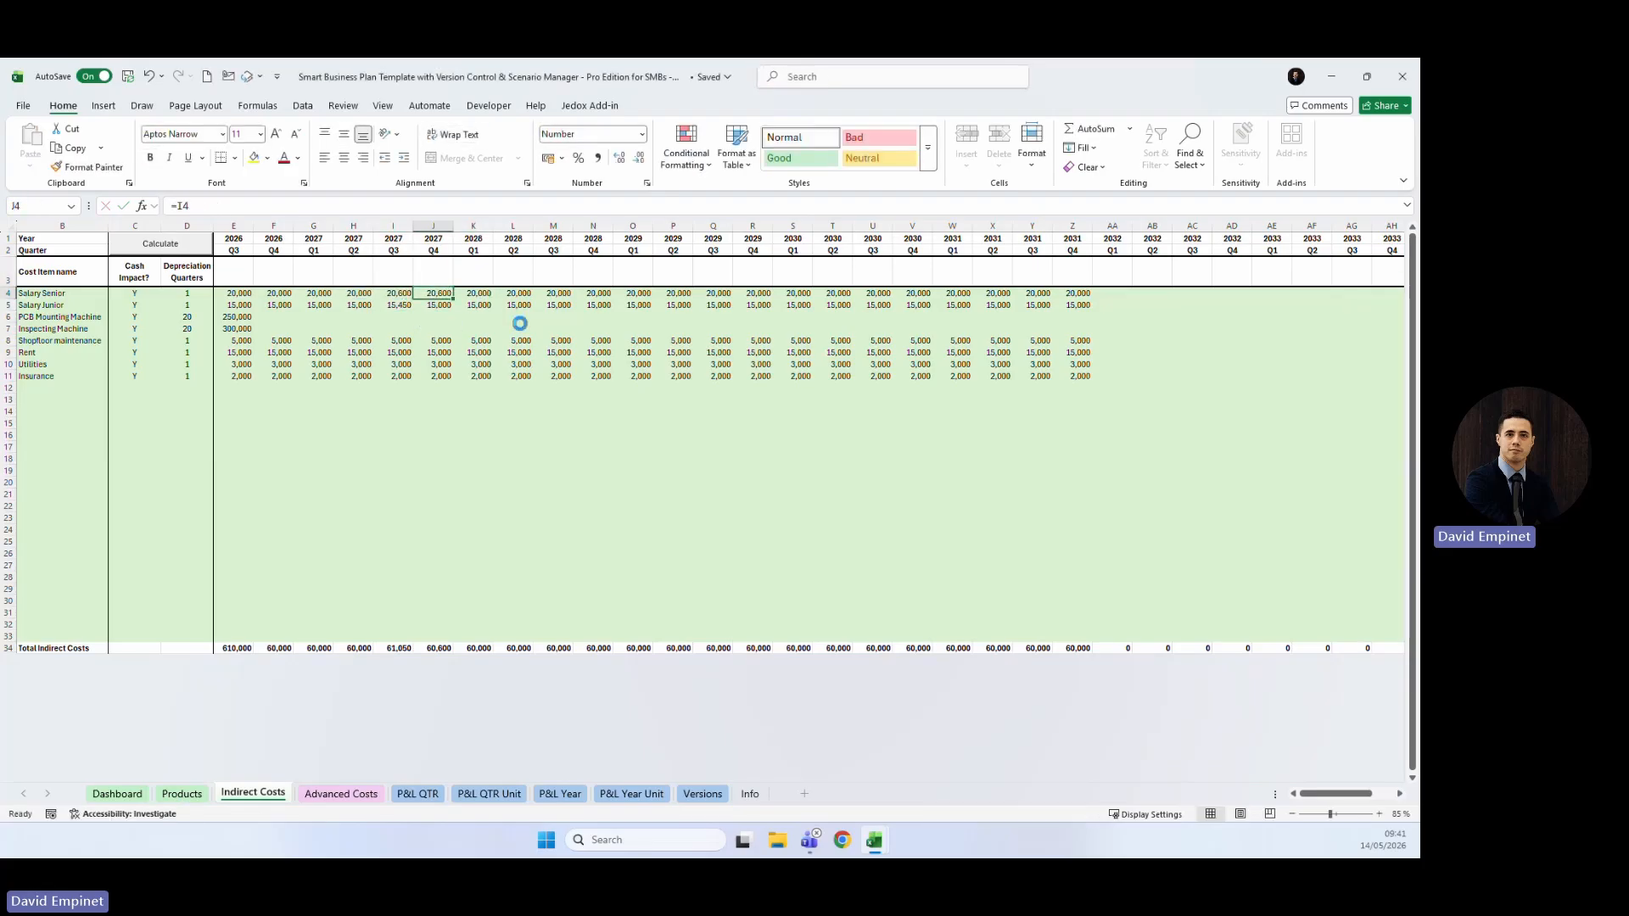
pyautogui.hotkey('ctrl', 'c')
pyautogui.hotkey('shift', 'Down')
pyautogui.hotkey('shift', 'Right')
pyautogui.hotkey('shift', 'Right')
pyautogui.hotkey('ctrl', 'v')
pyautogui.press('Left')
pyautogui.press('Left')
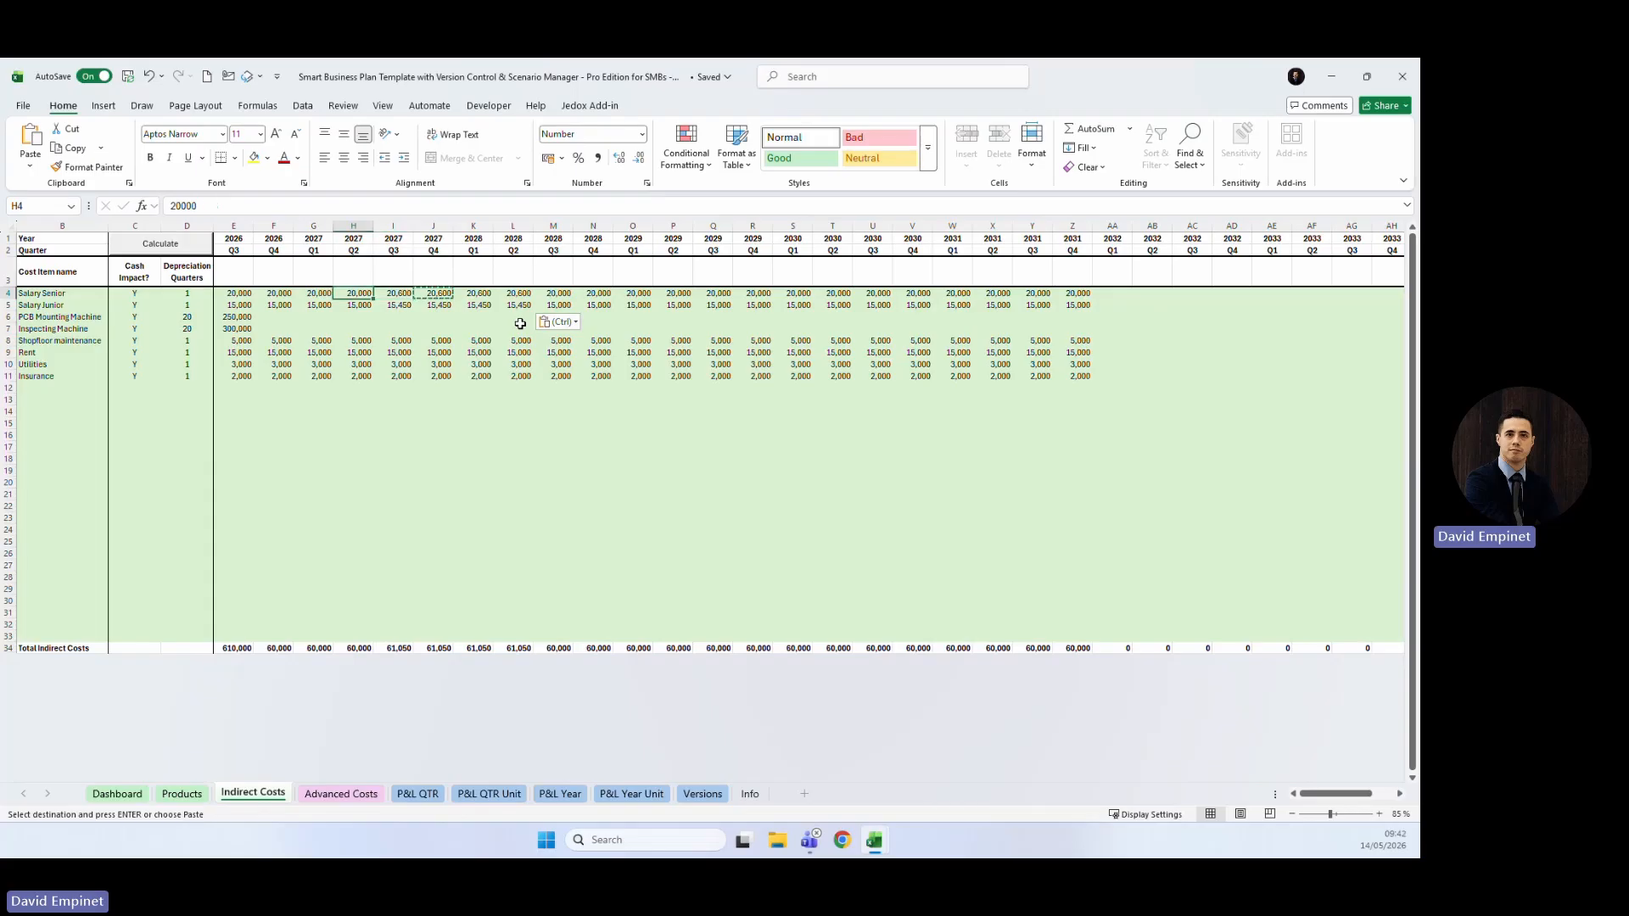
# Copy the four-quarter salary formulas from 2027 Q3 to 2028 Q2 into the following periods through 2031 Q4.
pyautogui.press('Right')
pyautogui.hotkey('shift', 'Down')
pyautogui.hotkey('shift', 'Right')
pyautogui.hotkey('shift', 'Right')
pyautogui.hotkey('shift', 'Right')
pyautogui.hotkey('ctrl', 'c')
pyautogui.click(558, 292)
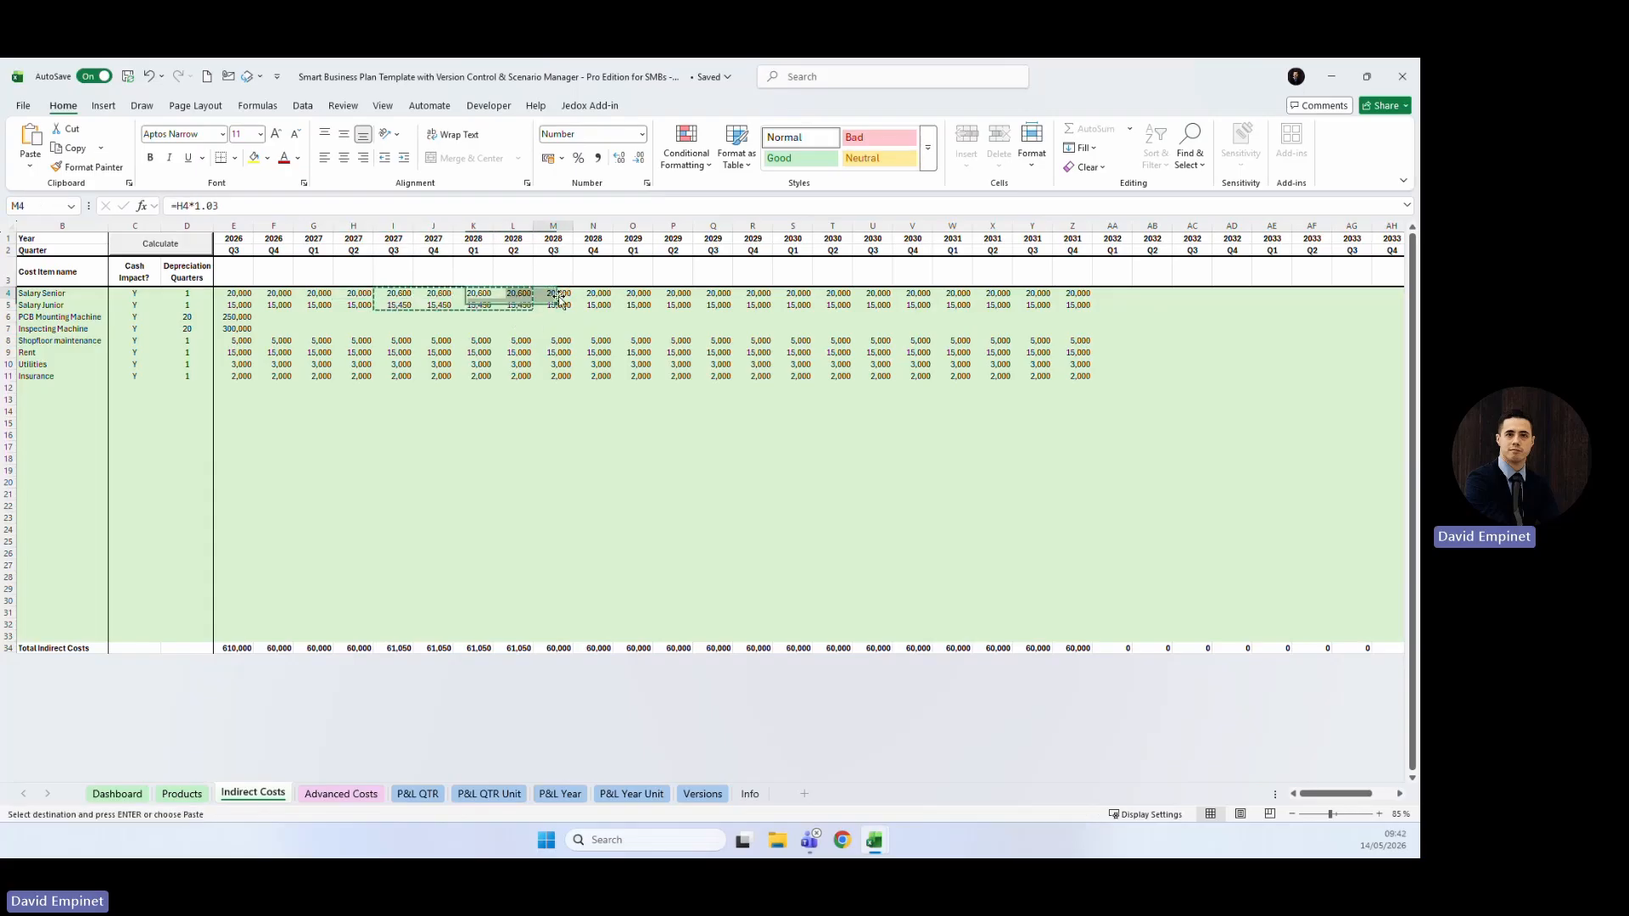
pyautogui.hotkey('ctrl', 'v')
pyautogui.click(720, 297)
pyautogui.hotkey('ctrl', 'v')
pyautogui.click(873, 297)
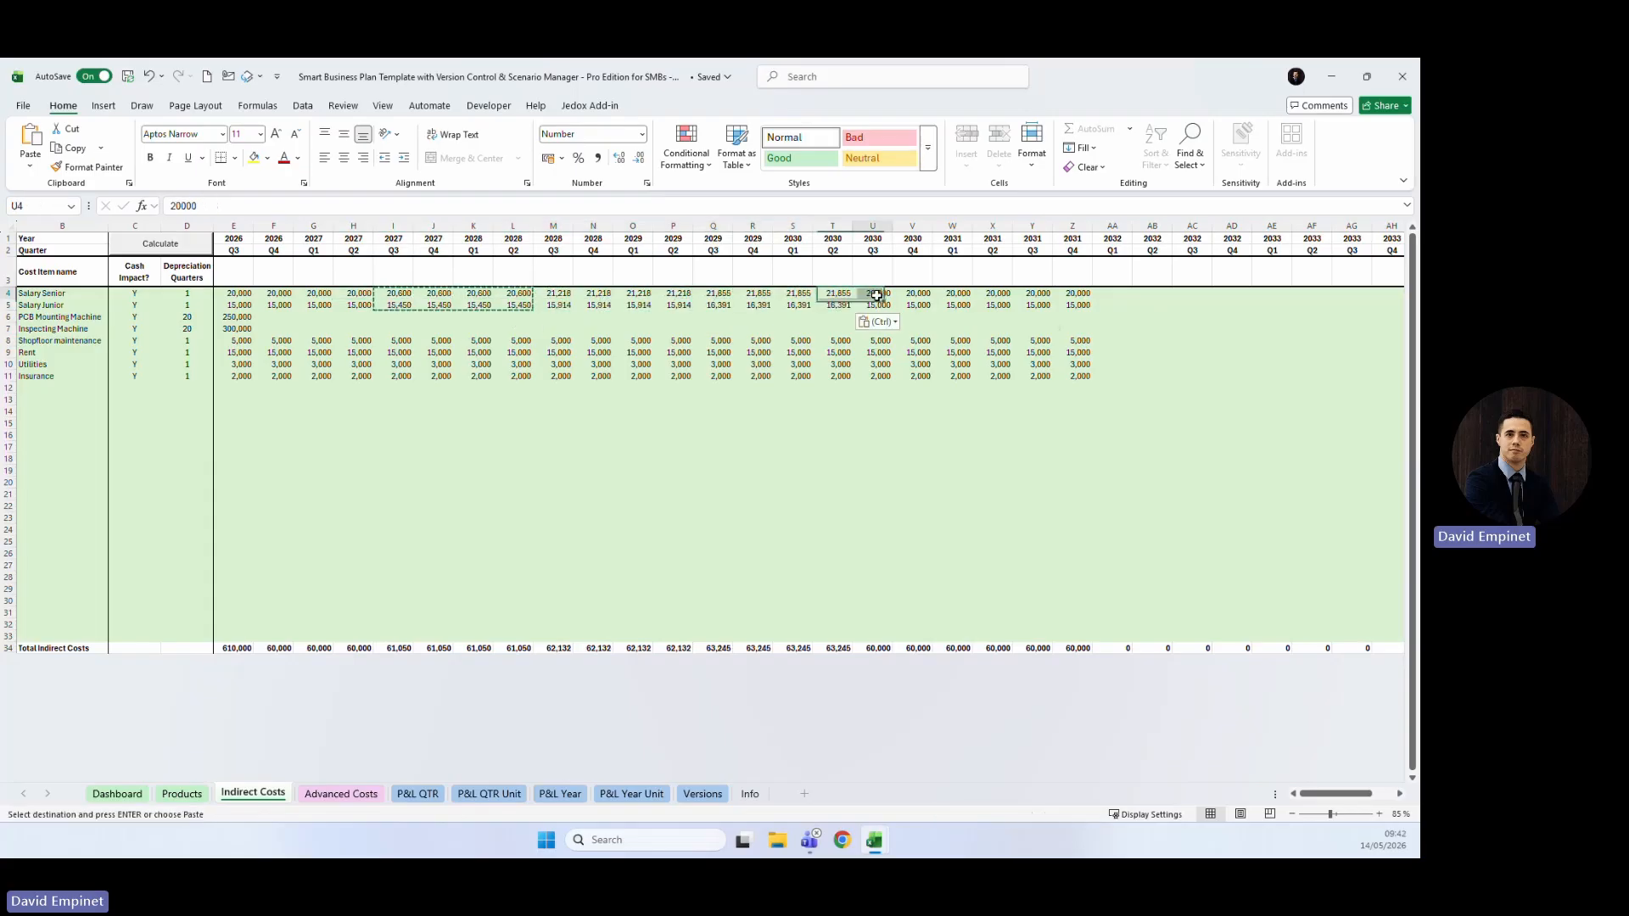
pyautogui.hotkey('ctrl', 'v')
pyautogui.click(1033, 299)
pyautogui.hotkey('ctrl', 'v')
# Clear the surplus Salary Senior and Salary Junior values in 2032 Q1 and Q2.
pyautogui.moveTo(1112, 293); pyautogui.dragTo(1149, 319)
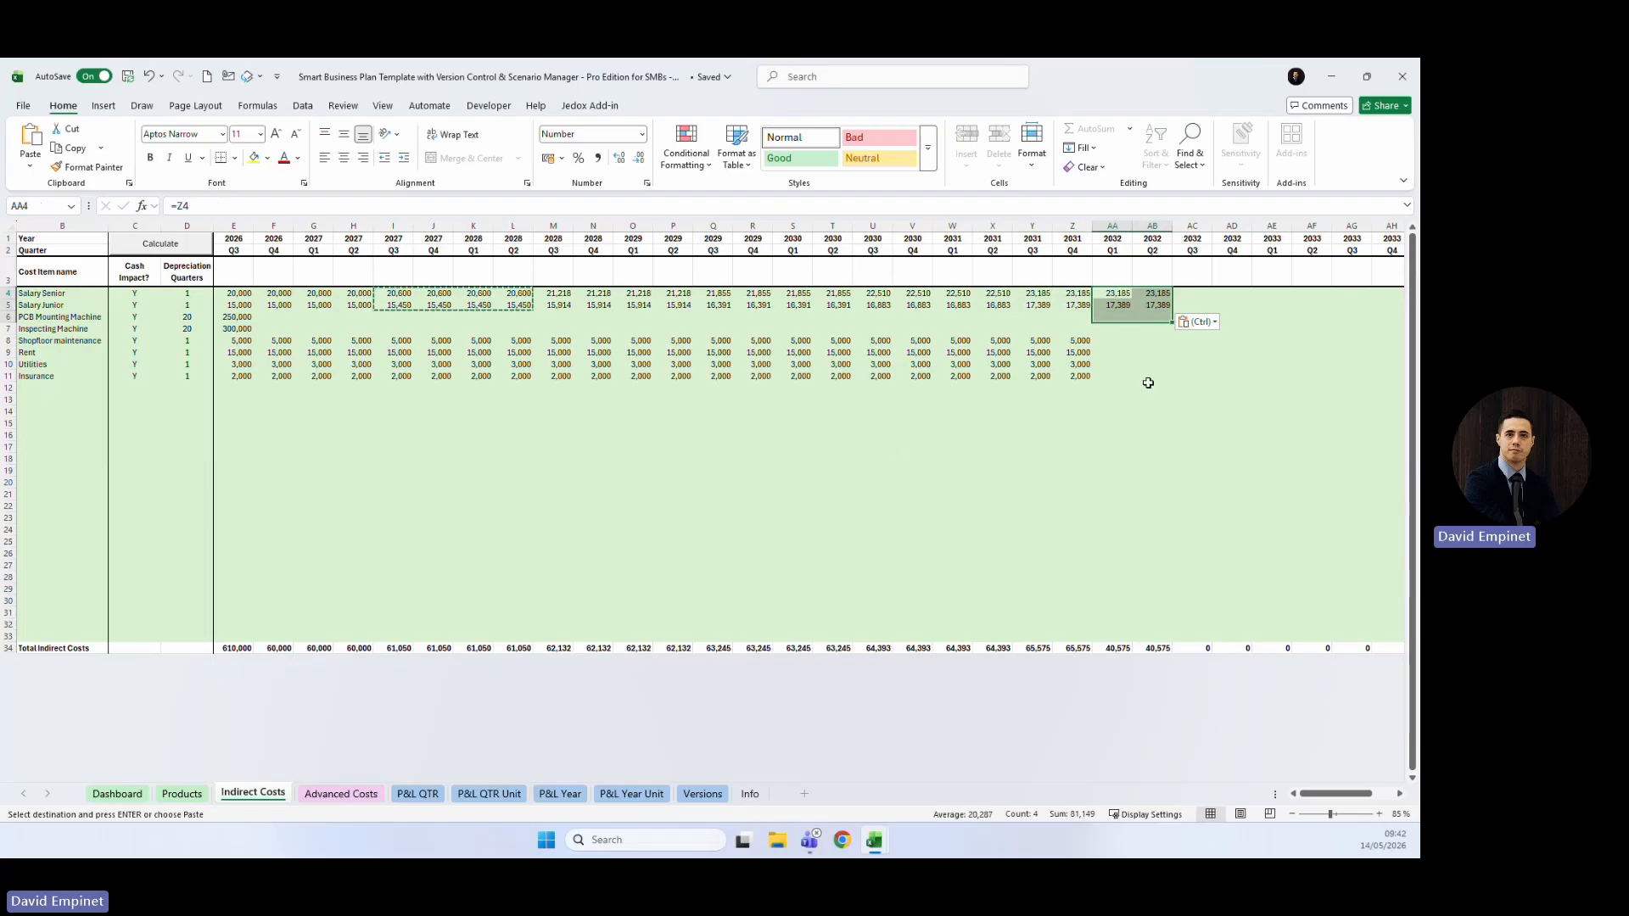
pyautogui.press('Delete')
pyautogui.click(832, 411)
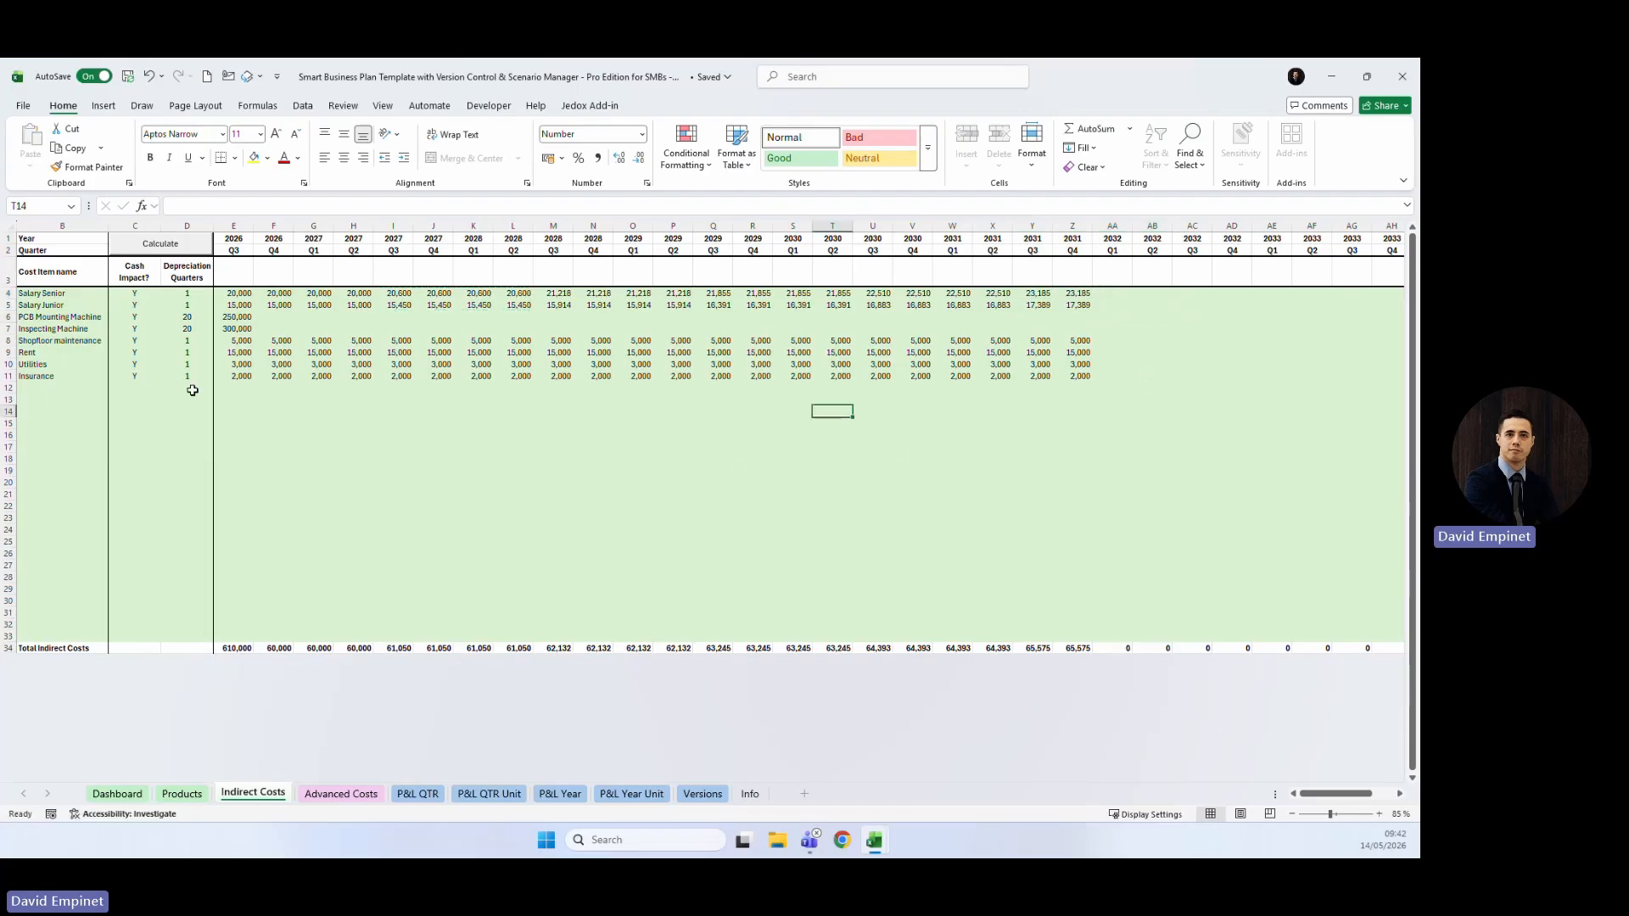
# Set Rent to 13,000 in 2026 Q3 and copy it across all following quarters through 2031 Q4.
pyautogui.click(229, 352)
pyautogui.write('13000')
pyautogui.hotkey('ctrl', 'Return')
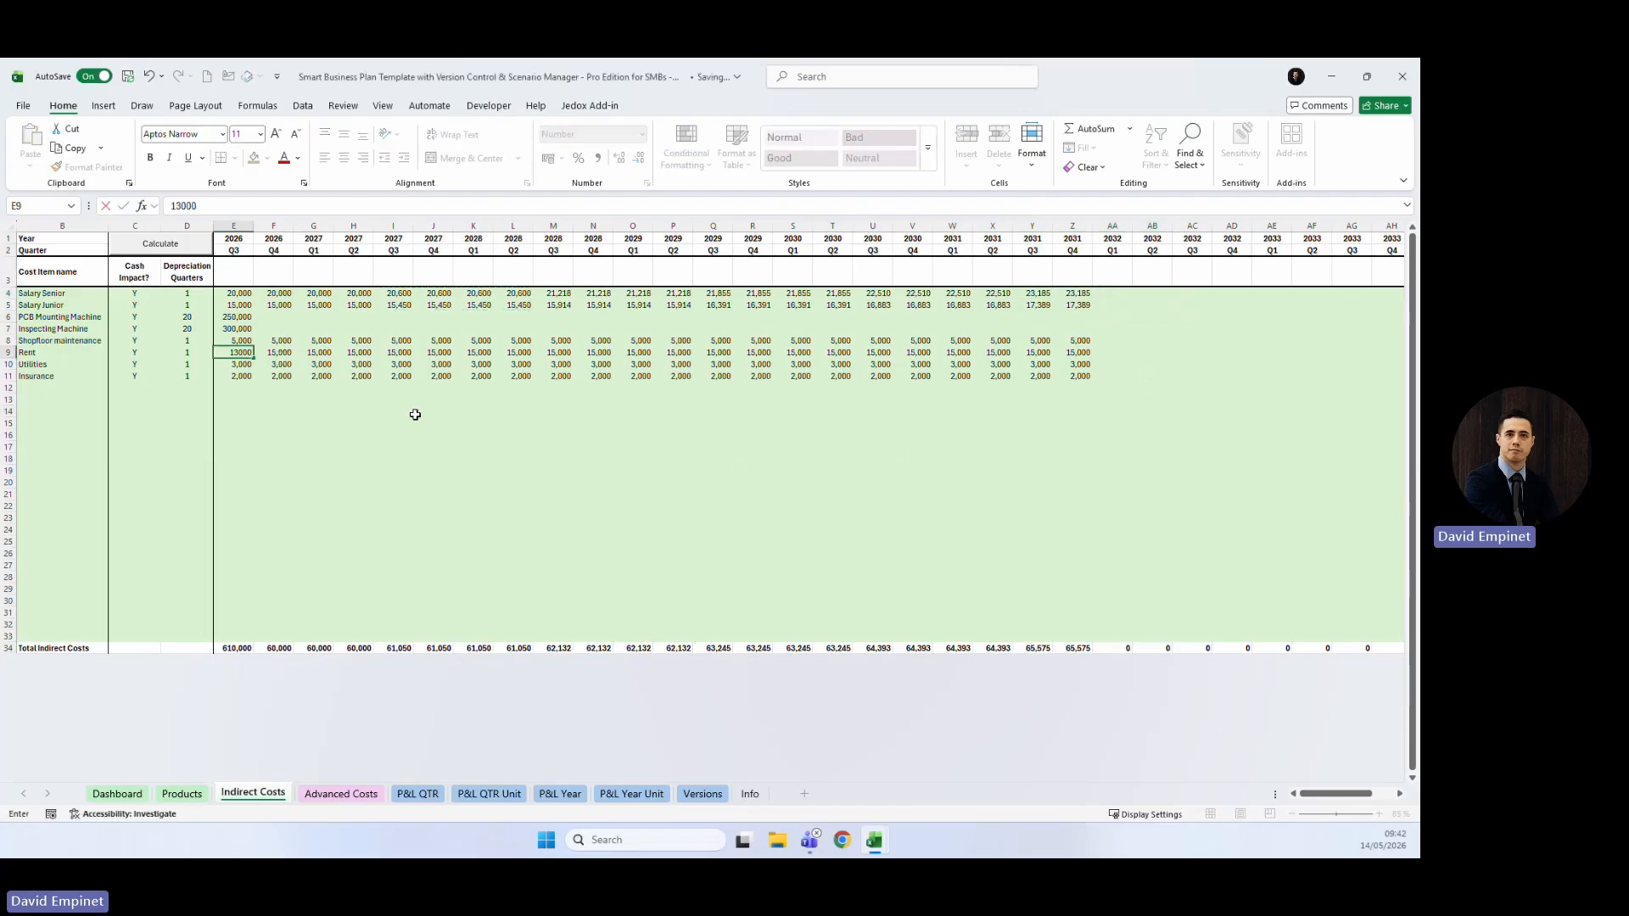
pyautogui.hotkey('ctrl', 'c')
pyautogui.hotkey('ctrl', 'shift', 'Right')
pyautogui.hotkey('ctrl', 'v')
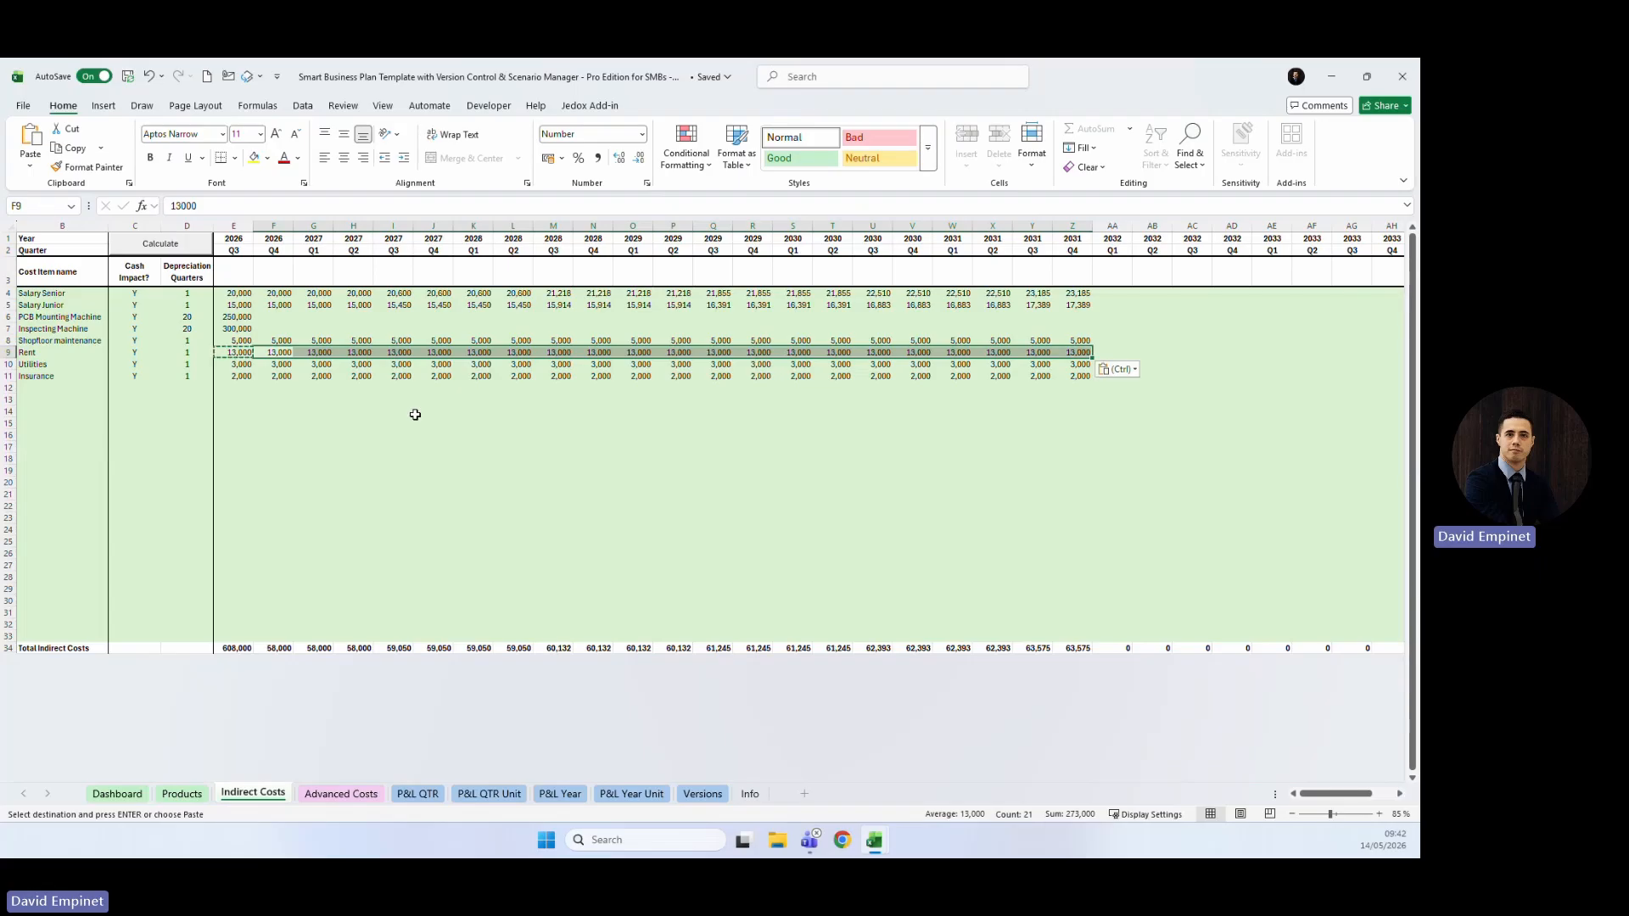
# Set the Inspecting Machine cost in 2026 Q3 to 250,000.
pyautogui.press('Up')
pyautogui.press('Up')
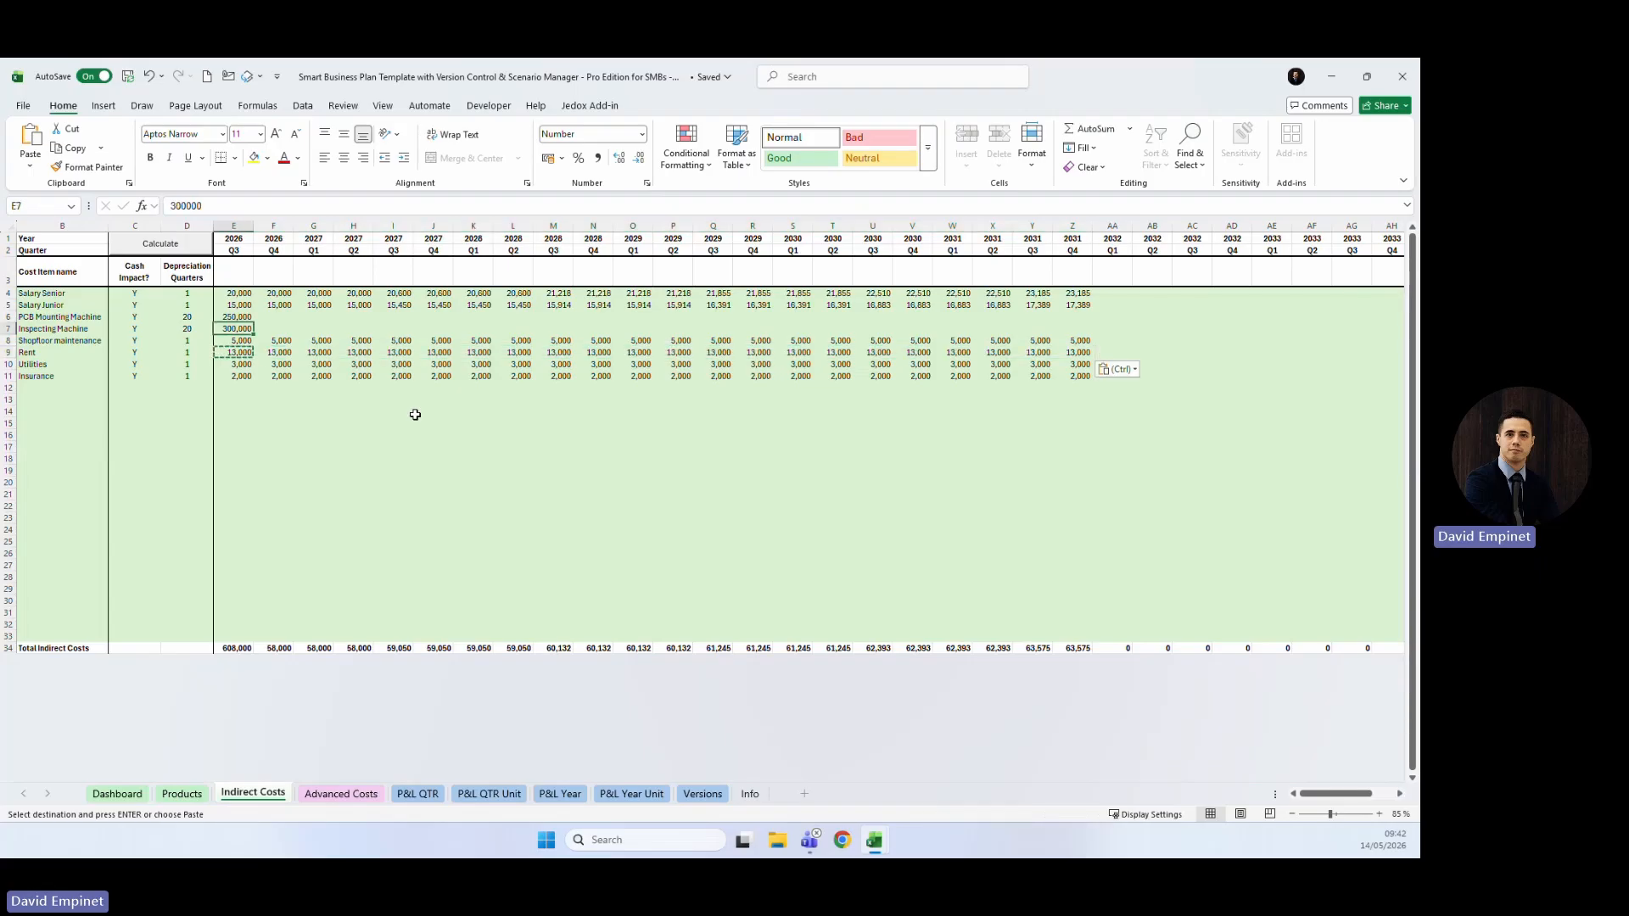
pyautogui.write('25000')
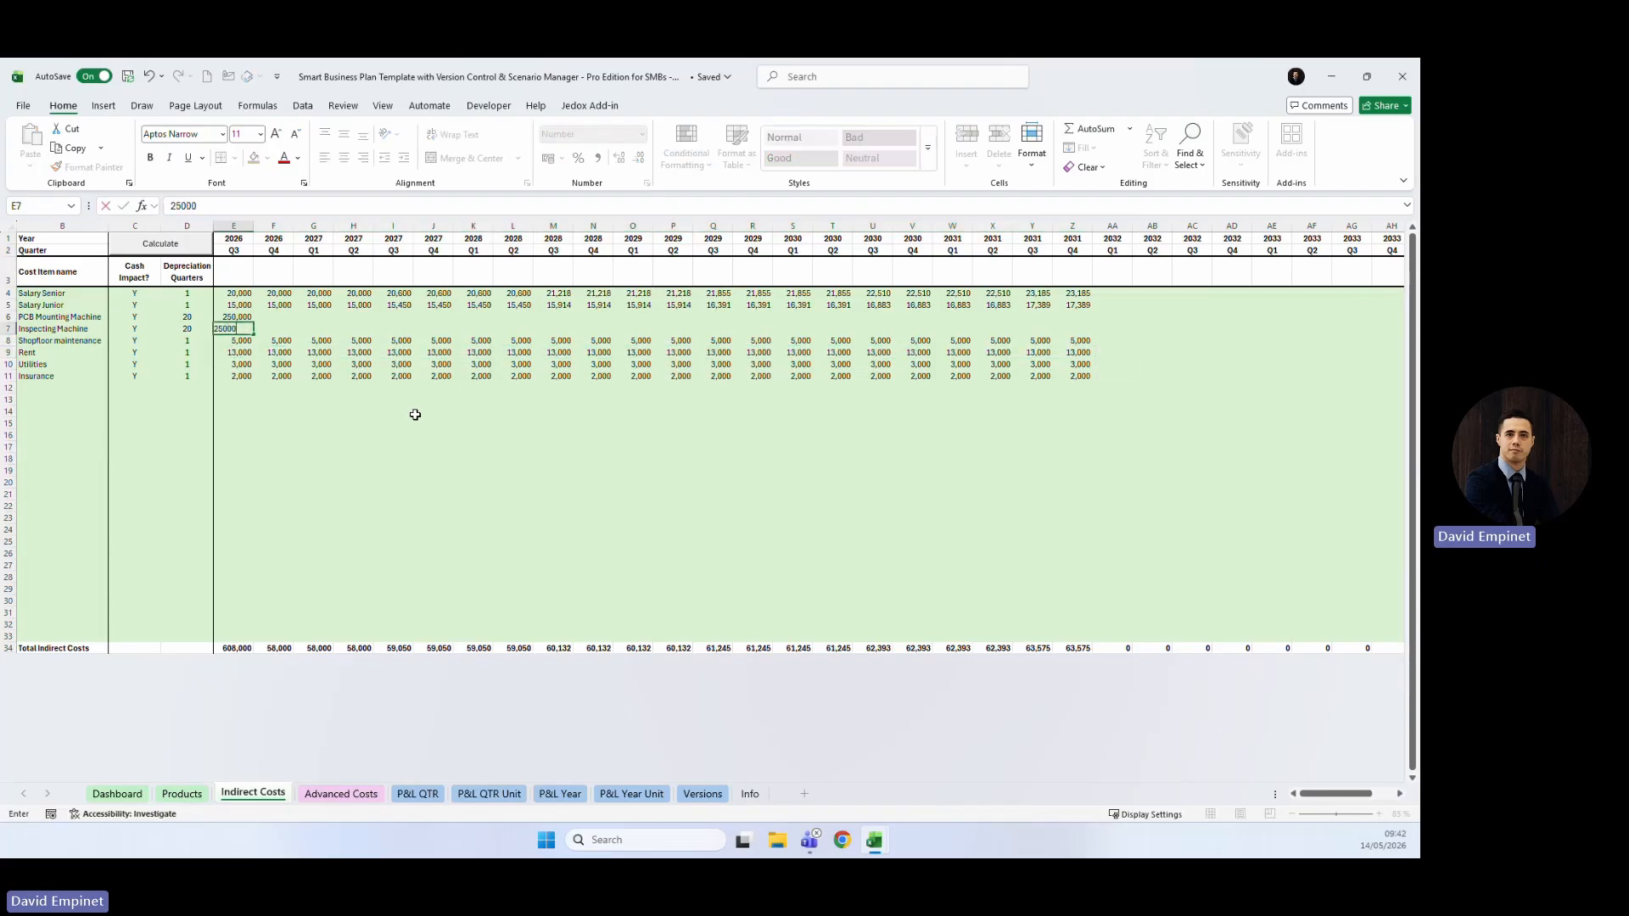
pyautogui.press('Return')
pyautogui.click(229, 373)
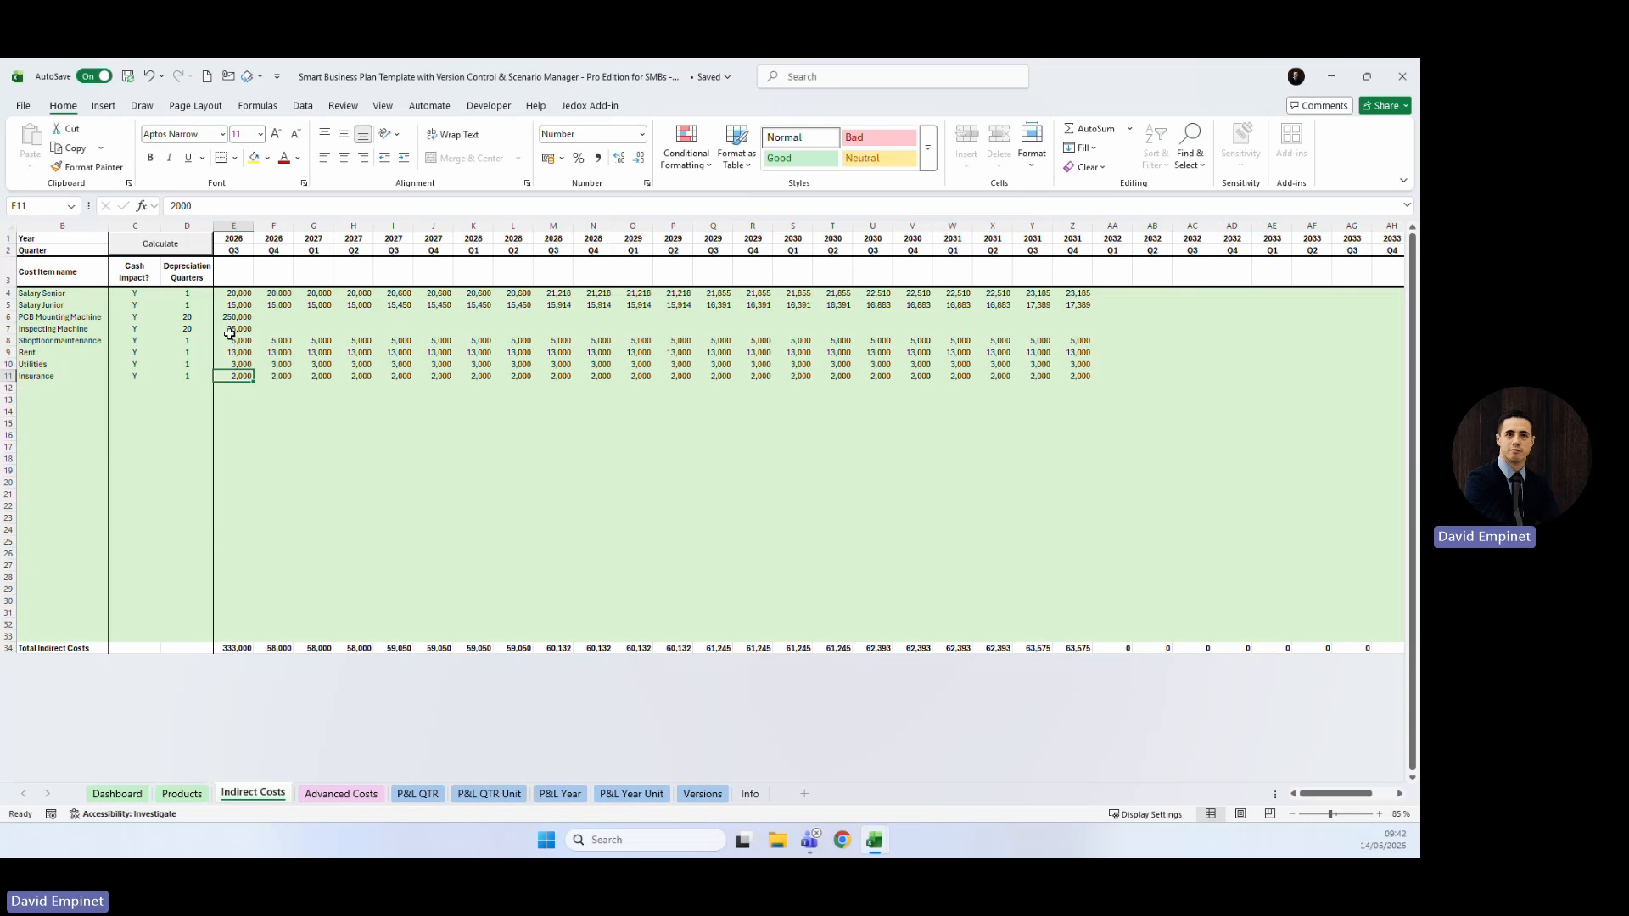
pyautogui.click(230, 329)
pyautogui.click(235, 210)
pyautogui.hotkey('shift', 'Return')
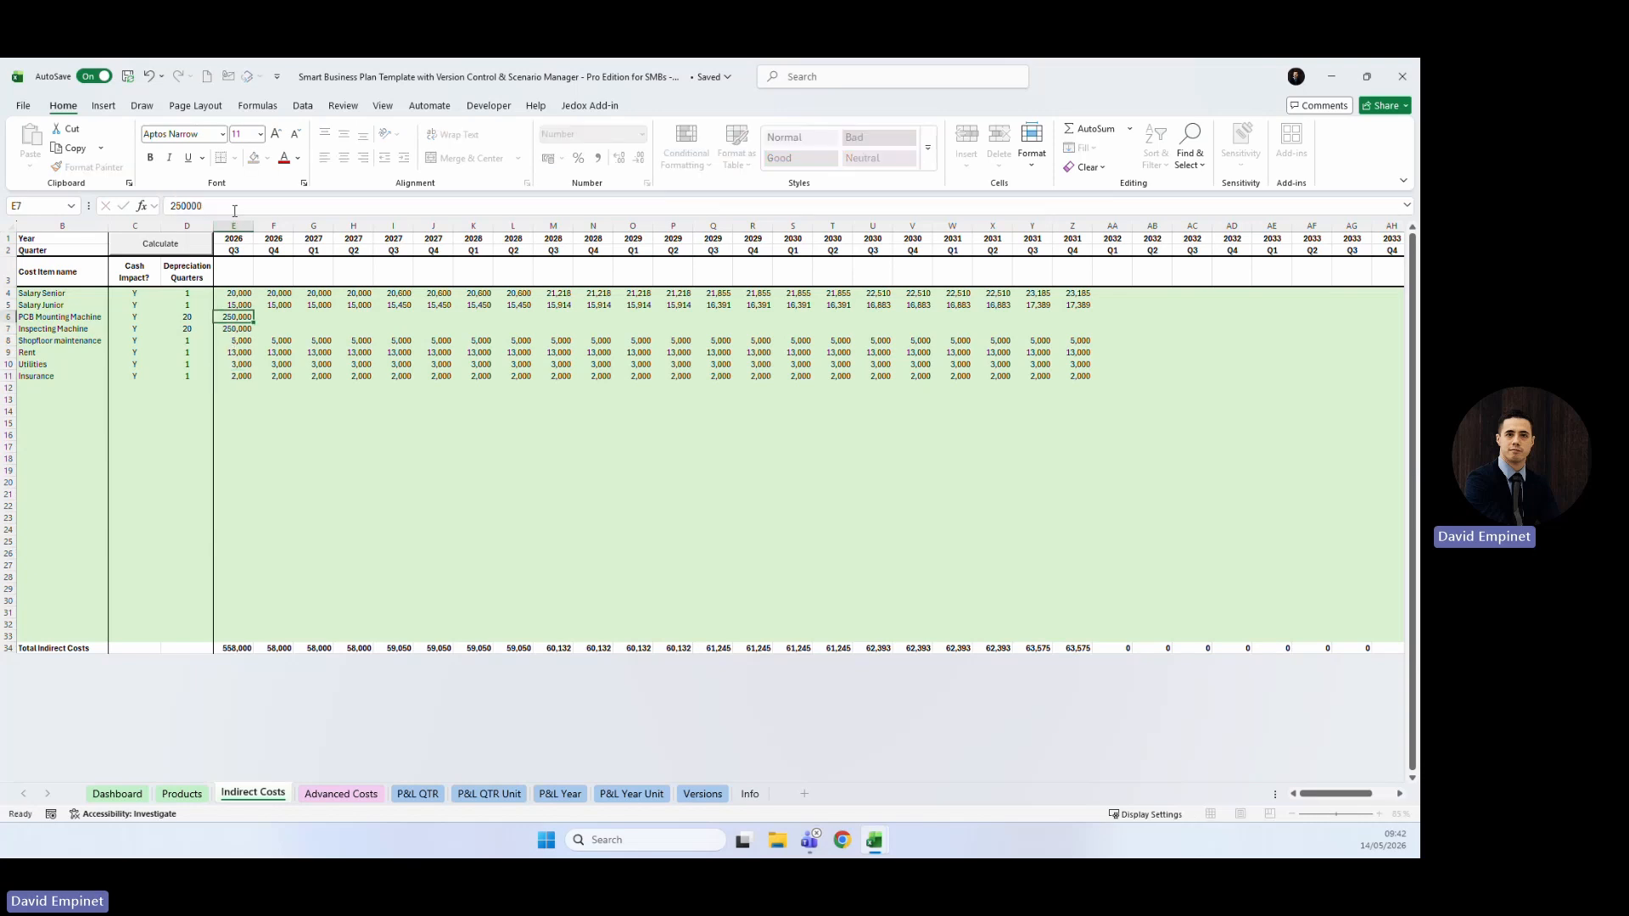
pyautogui.click(233, 436)
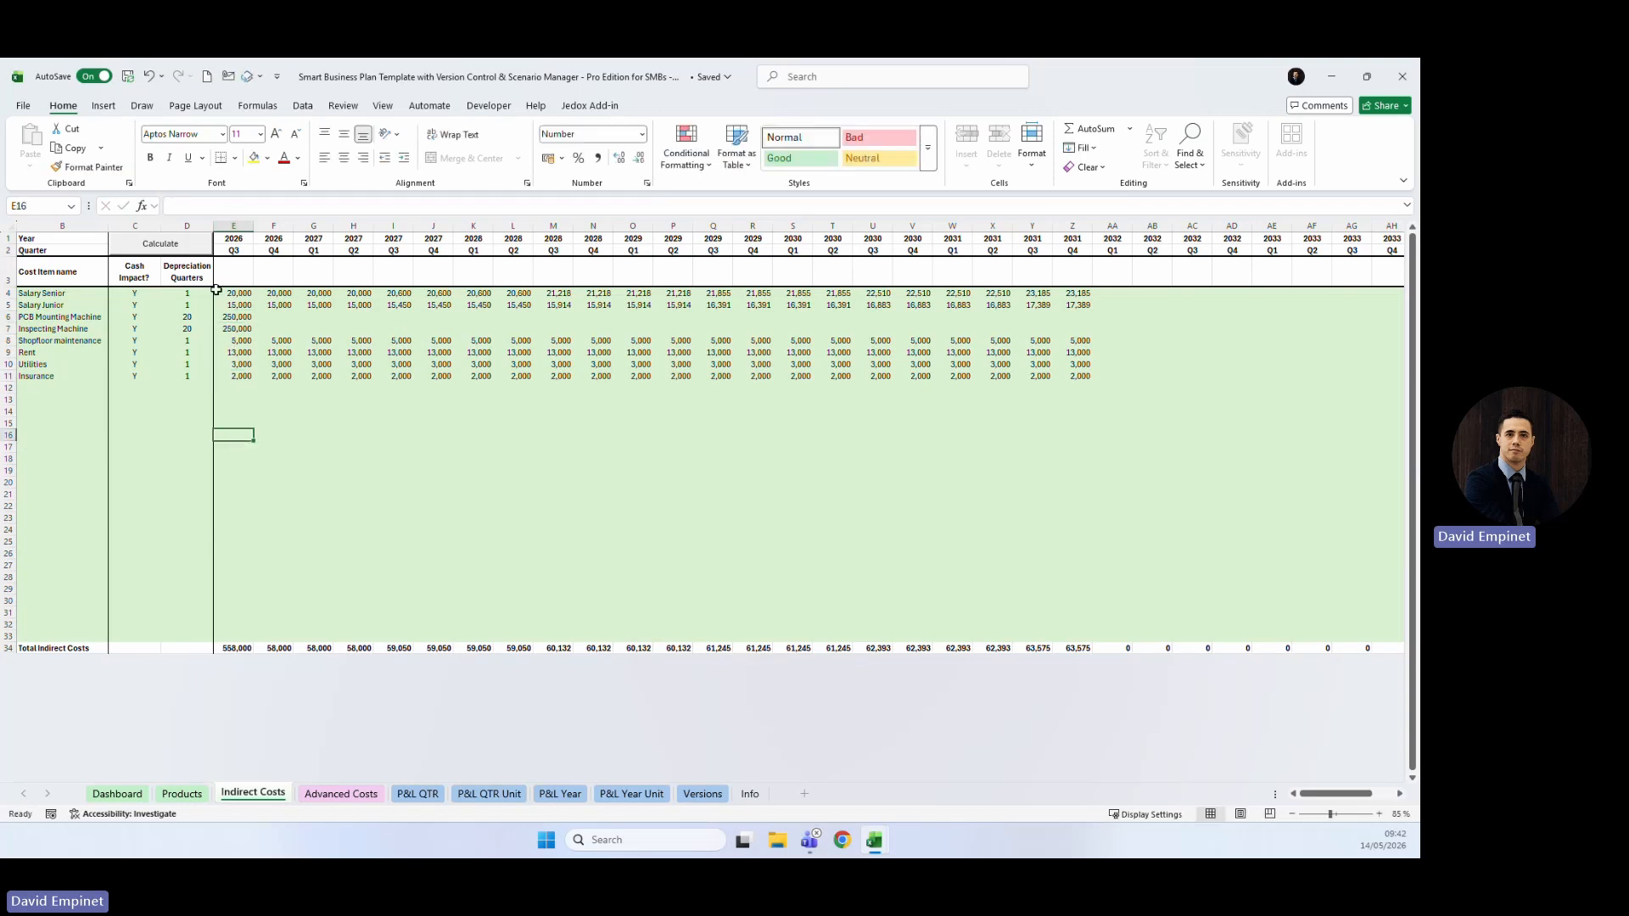
# Recalculate the plan from the Indirect Costs sheet and examine the quarterly P&L.
pyautogui.click(161, 246)
pyautogui.click(745, 506)
pyautogui.click(417, 793)
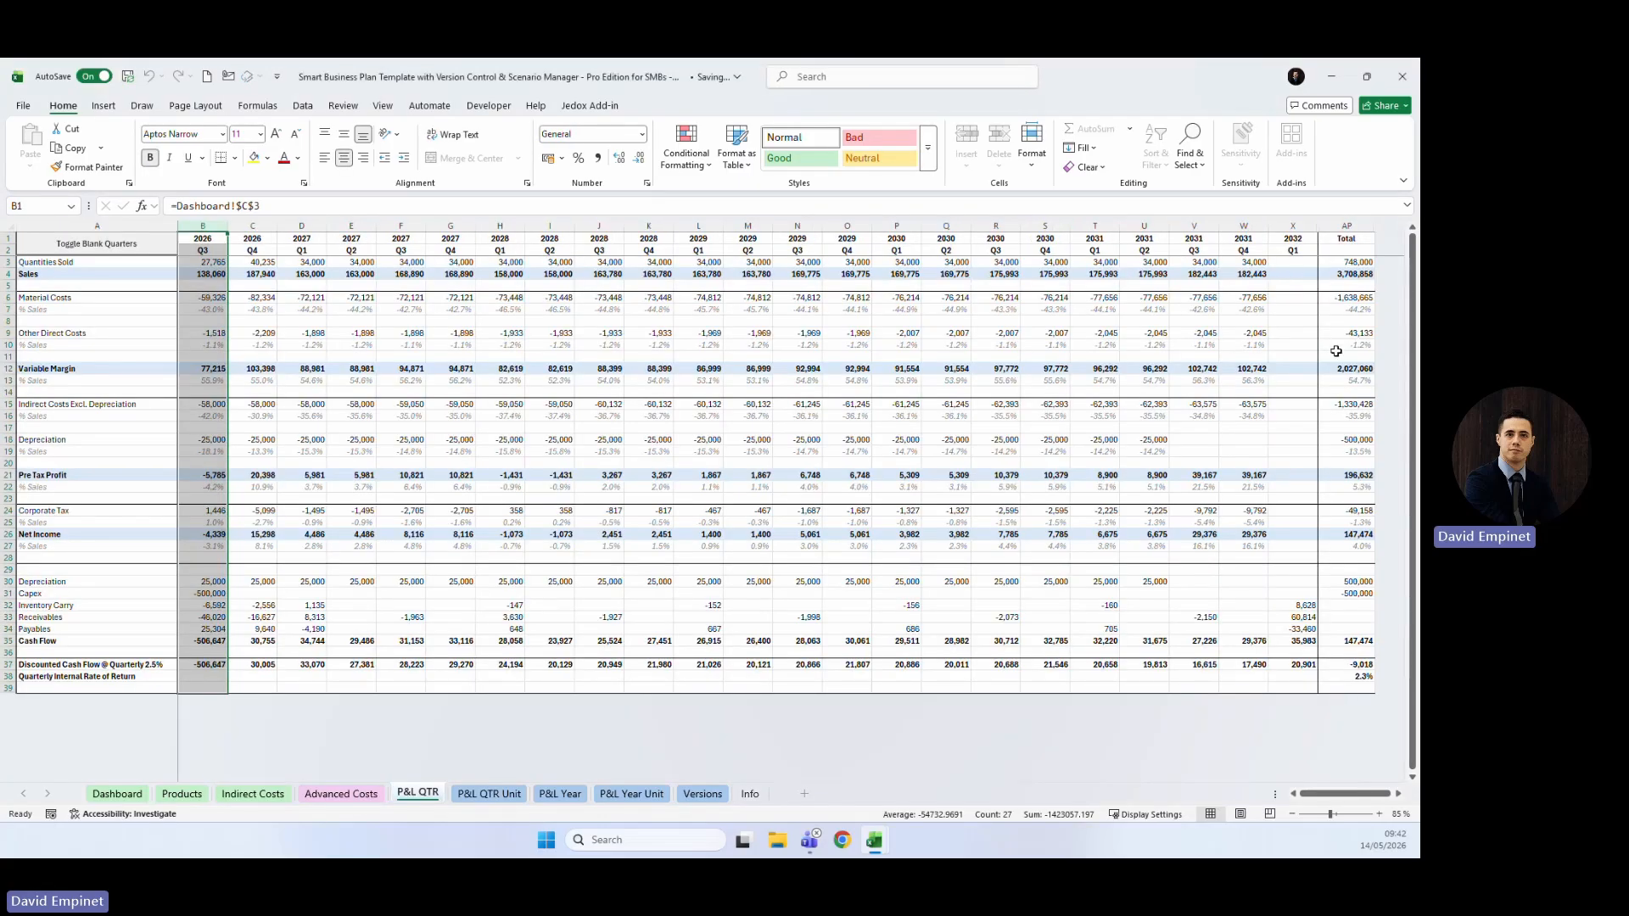
pyautogui.click(936, 464)
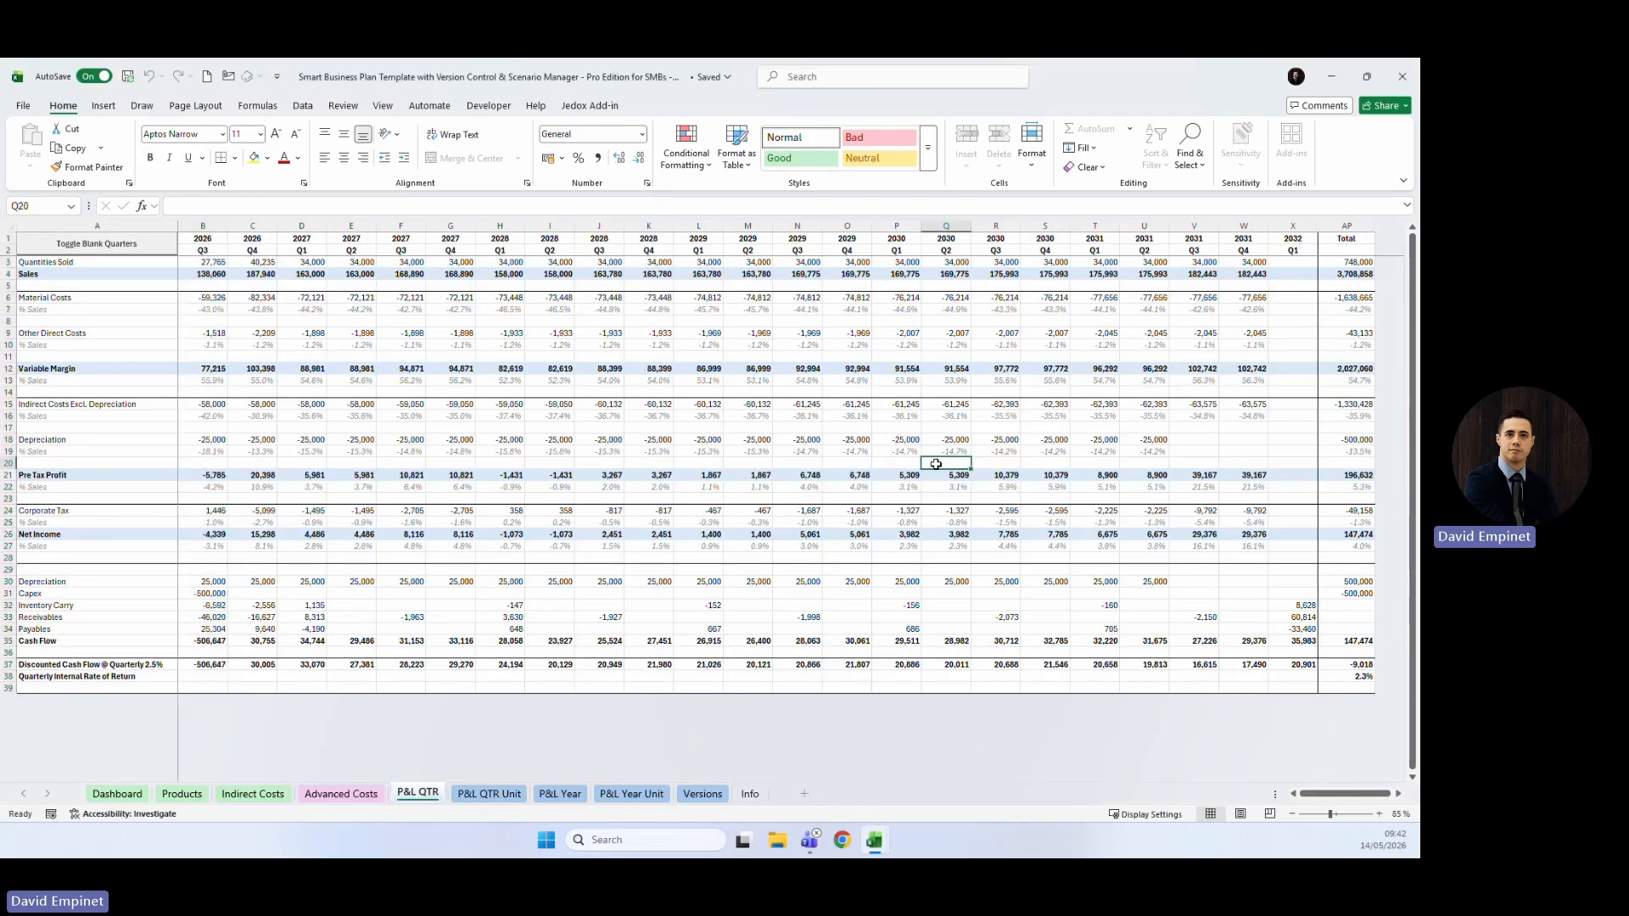
# From the Dashboard, save the current plan as a new version named Q3 2026 Closing.
pyautogui.click(142, 798)
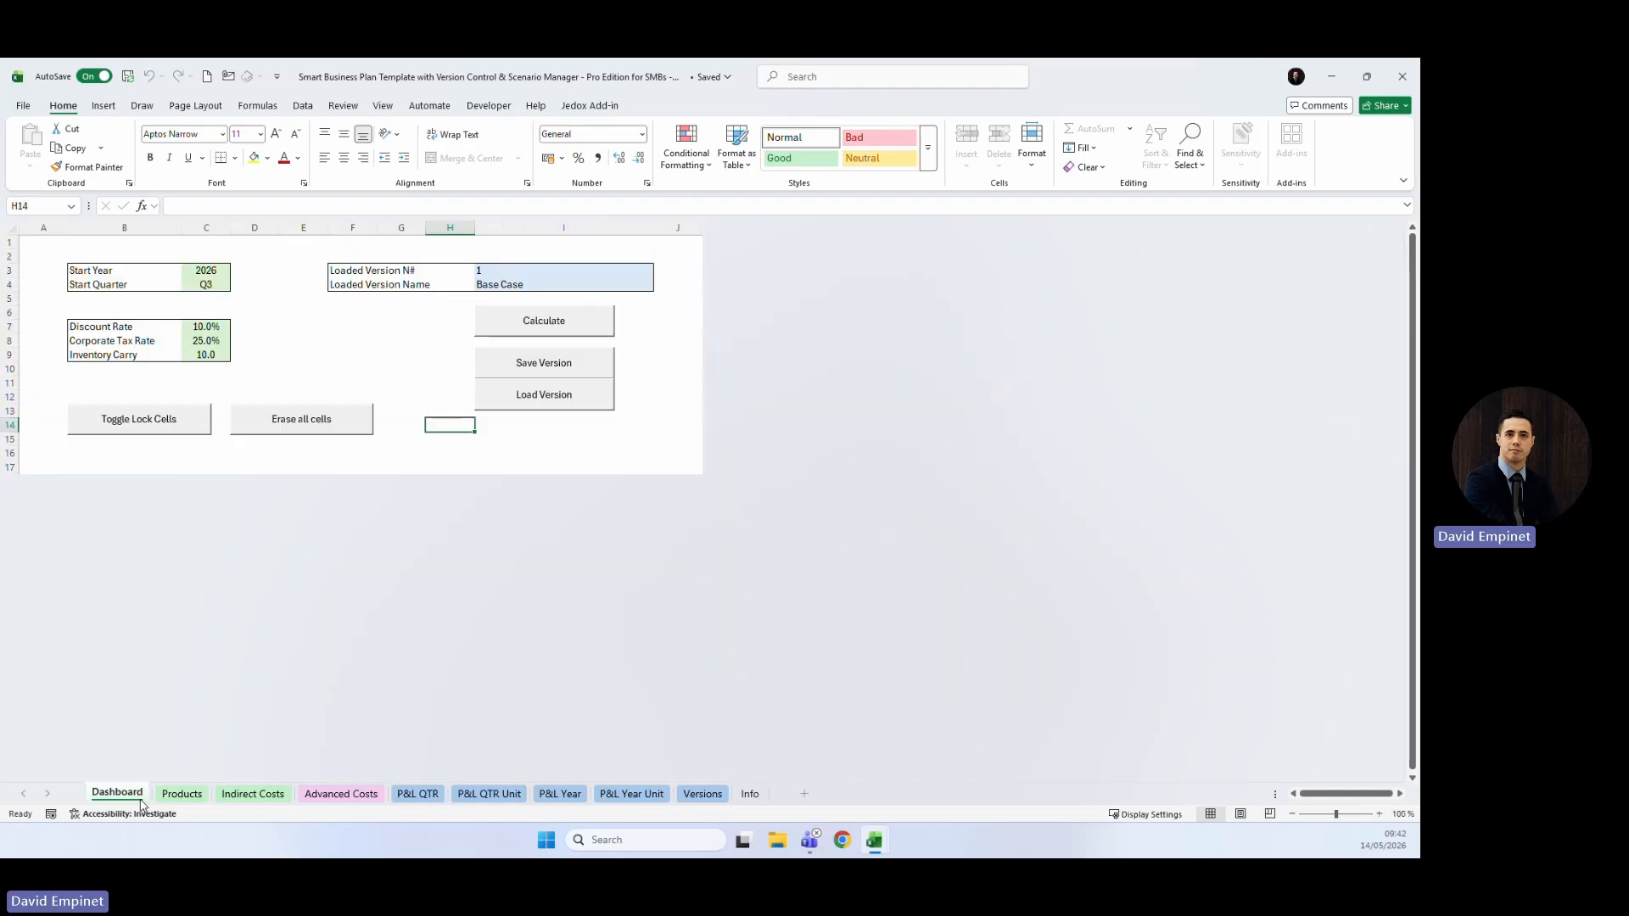
pyautogui.click(554, 368)
pyautogui.click(666, 486)
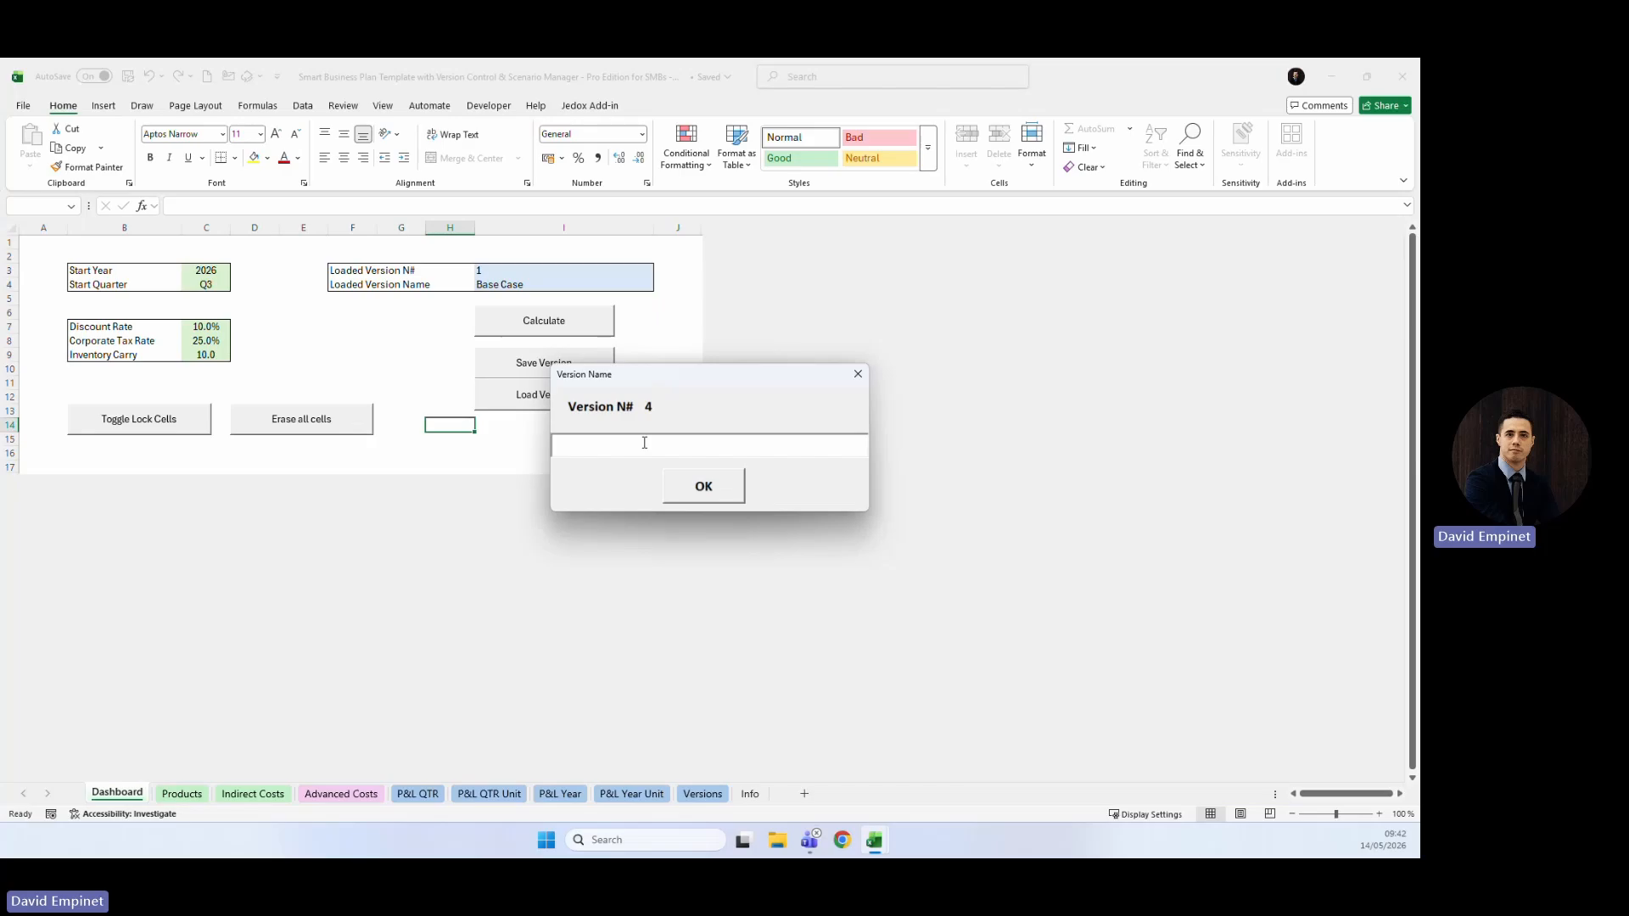
pyautogui.write('Q3 2026 Closing')
pyautogui.click(700, 498)
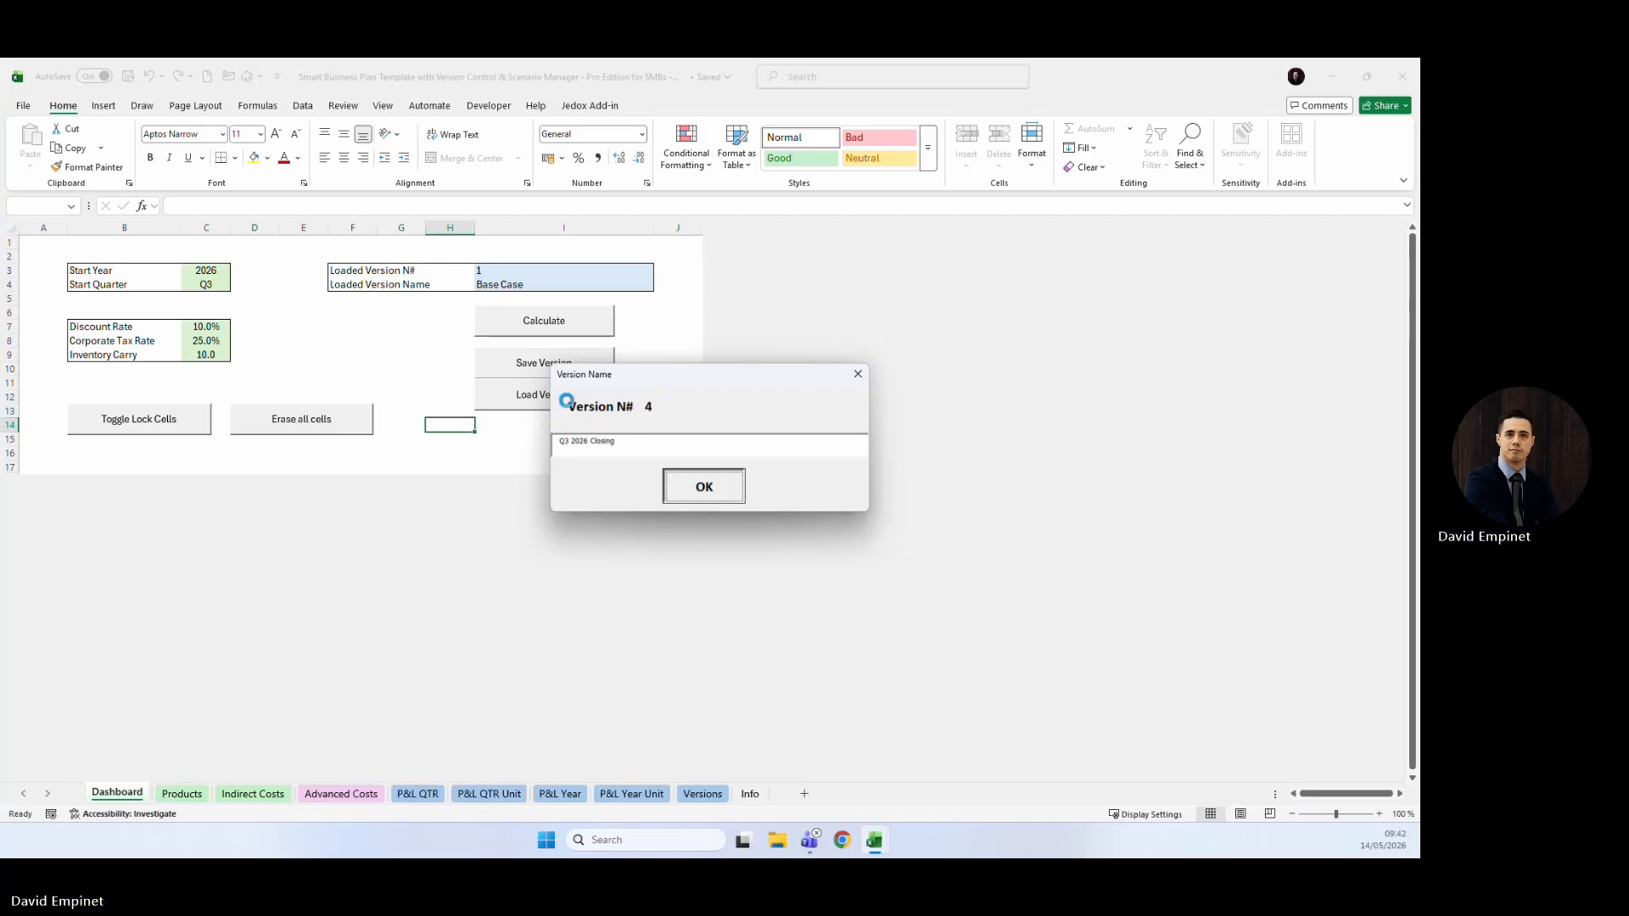
pyautogui.click(720, 499)
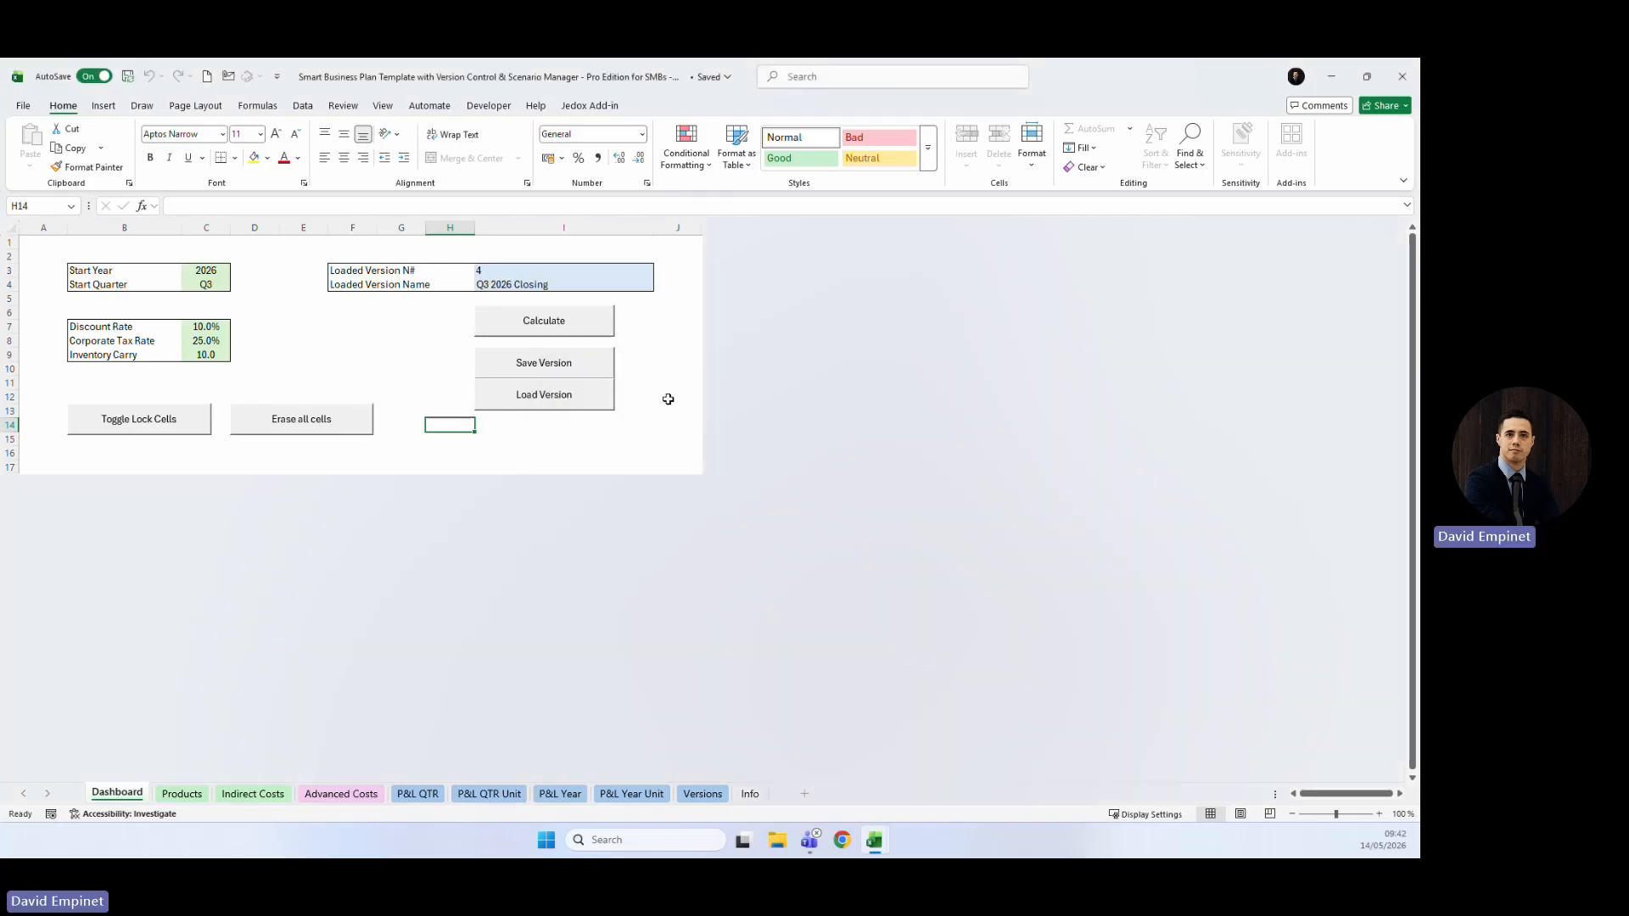
# On the Versions sheet, compare the Q3 2026 Closing version with the Base Case from quantities sold down to cash flow and rate of return.
pyautogui.click(688, 794)
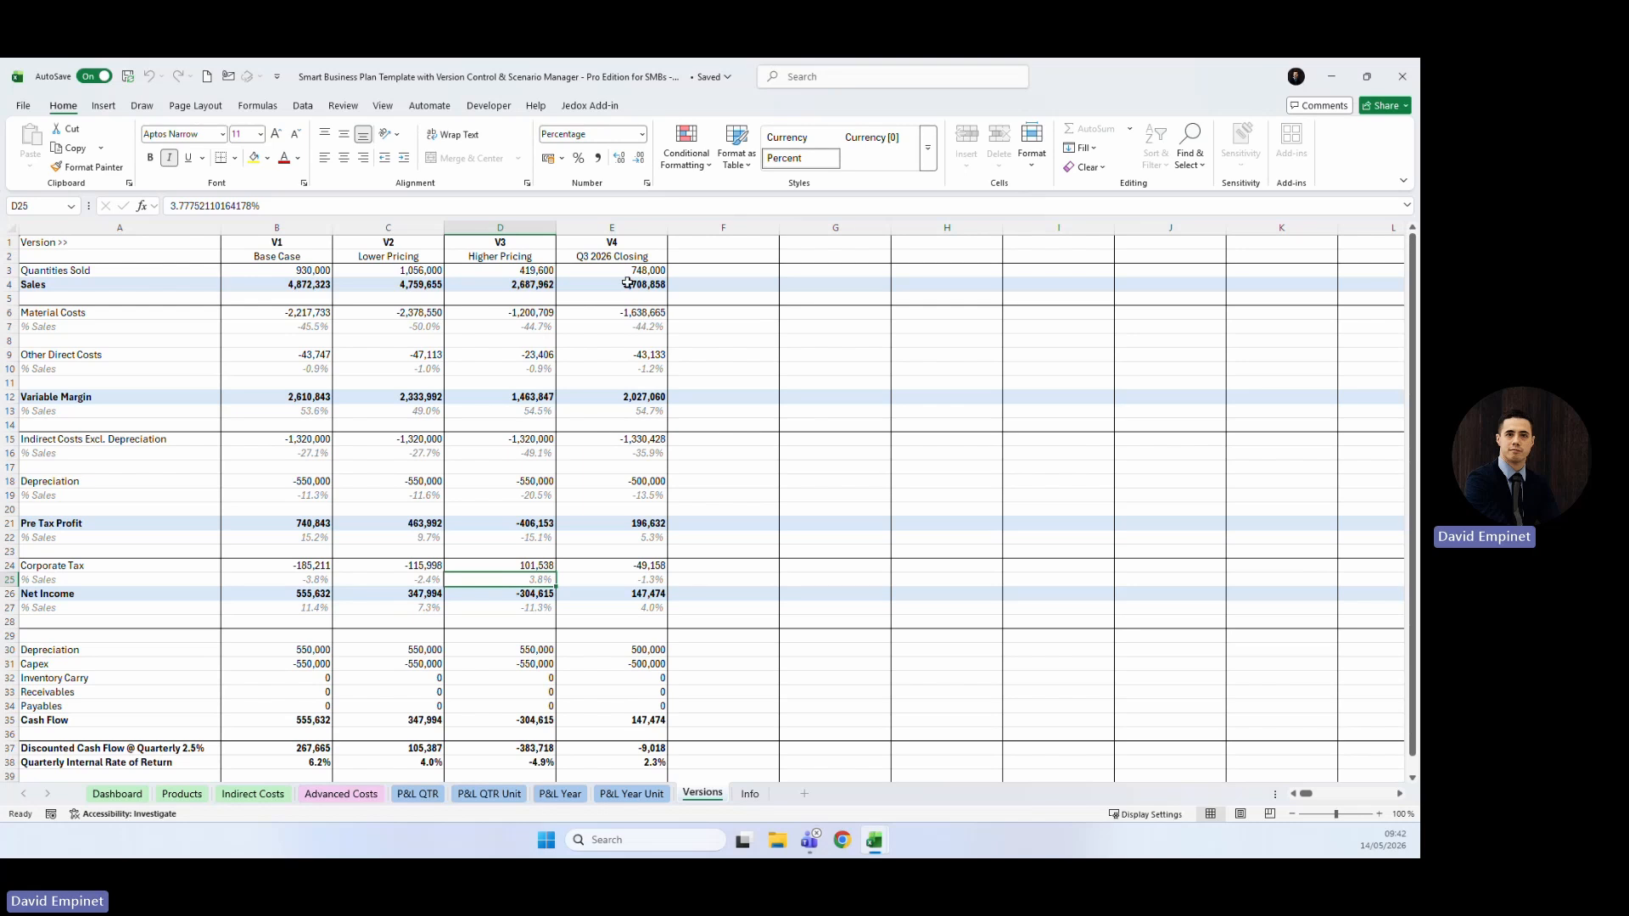
pyautogui.click(571, 273)
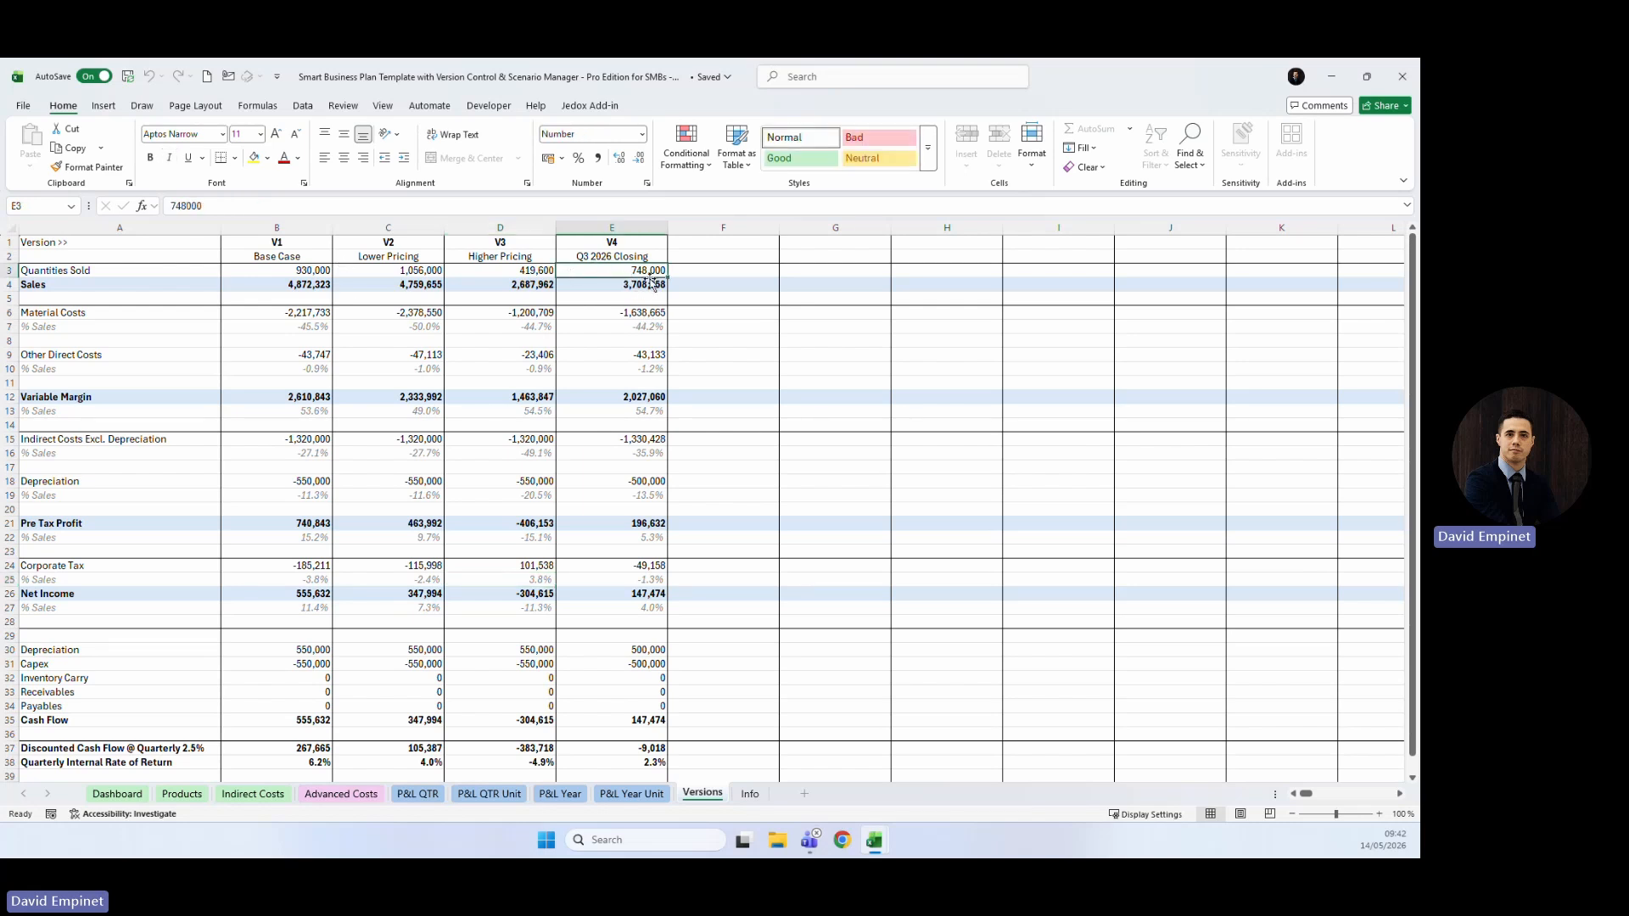
pyautogui.click(289, 276)
pyautogui.click(601, 268)
pyautogui.moveTo(615, 313)
pyautogui.mouseDown()
pyautogui.moveTo(611, 409)
pyautogui.moveTo(631, 405)
pyautogui.mouseUp()
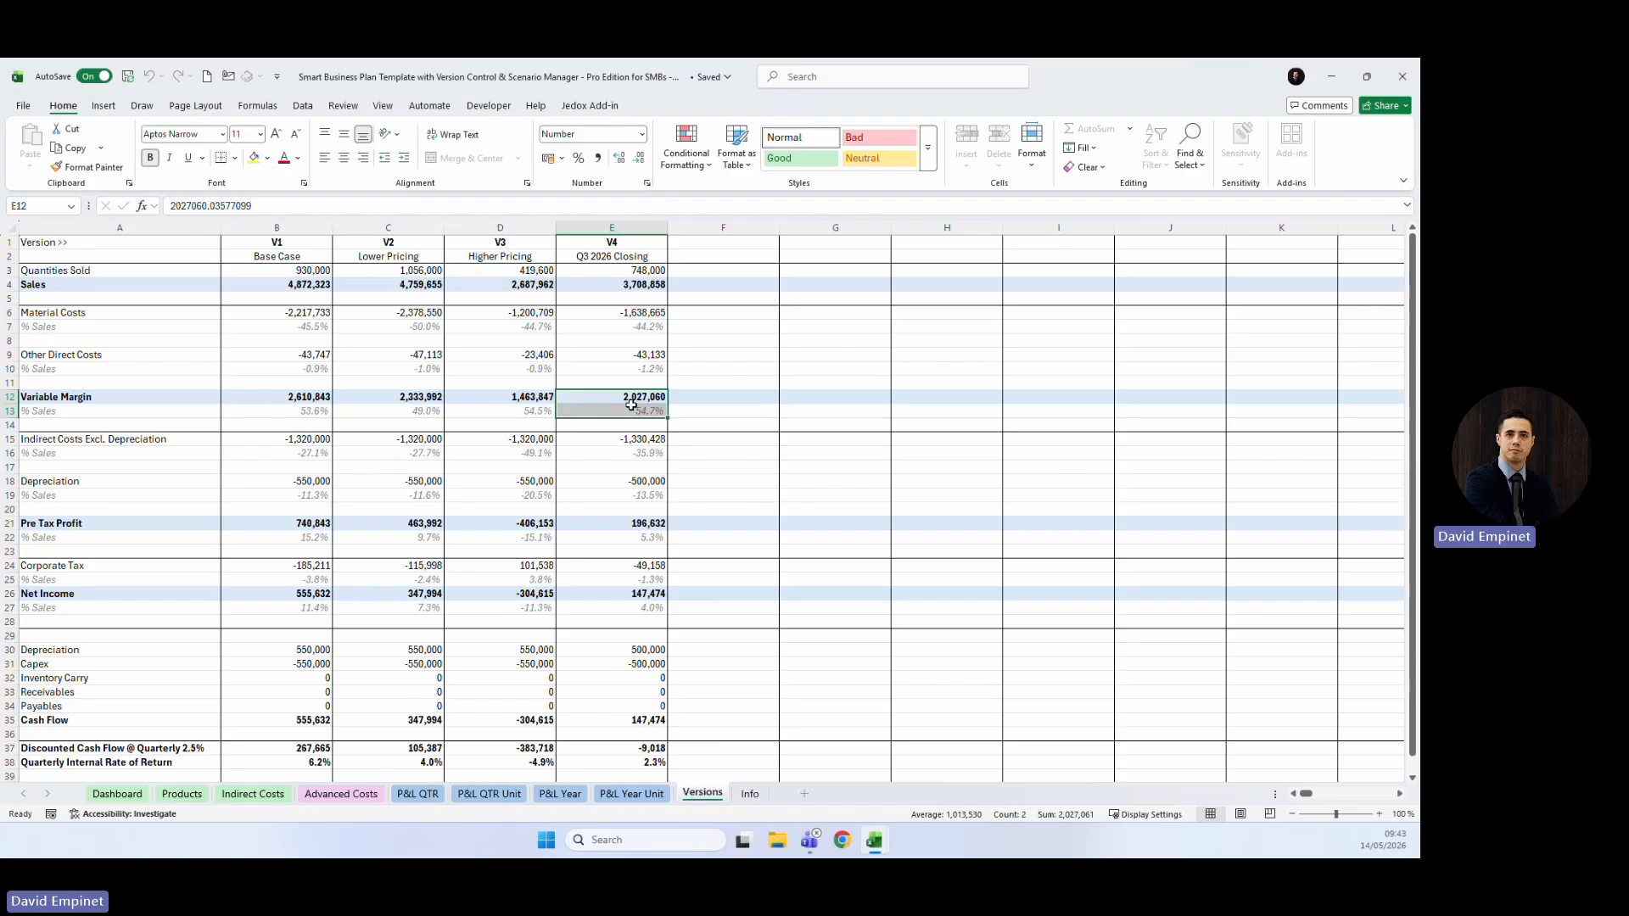
pyautogui.scroll(-1, 615, 472)
pyautogui.click(636, 396)
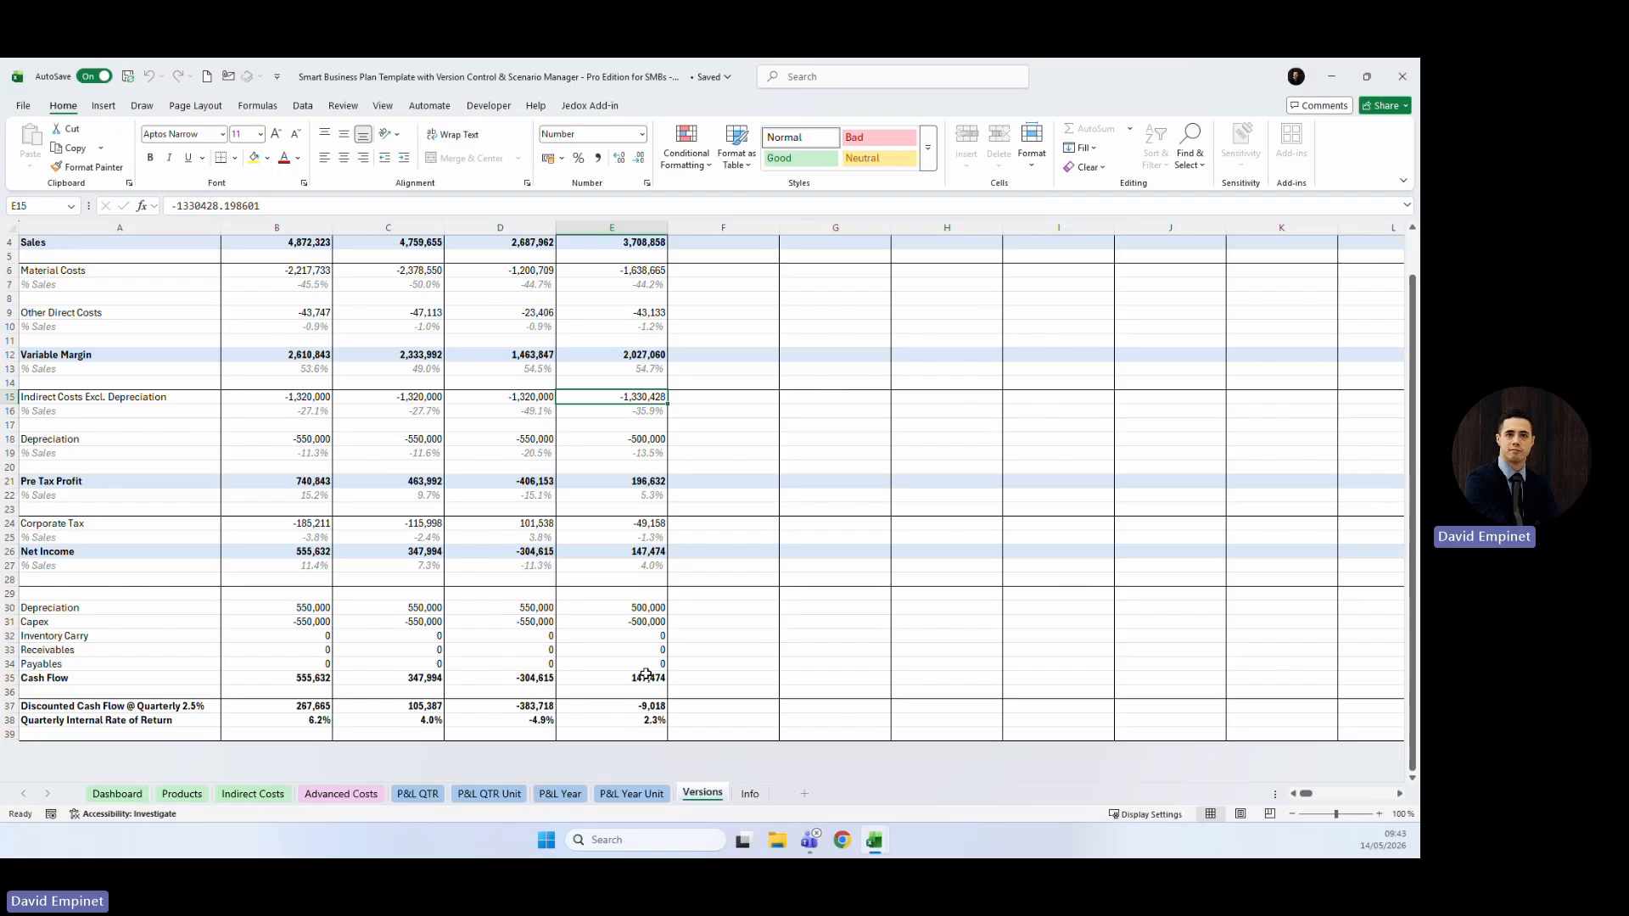
pyautogui.scroll(1, 623, 404)
pyautogui.click(612, 256)
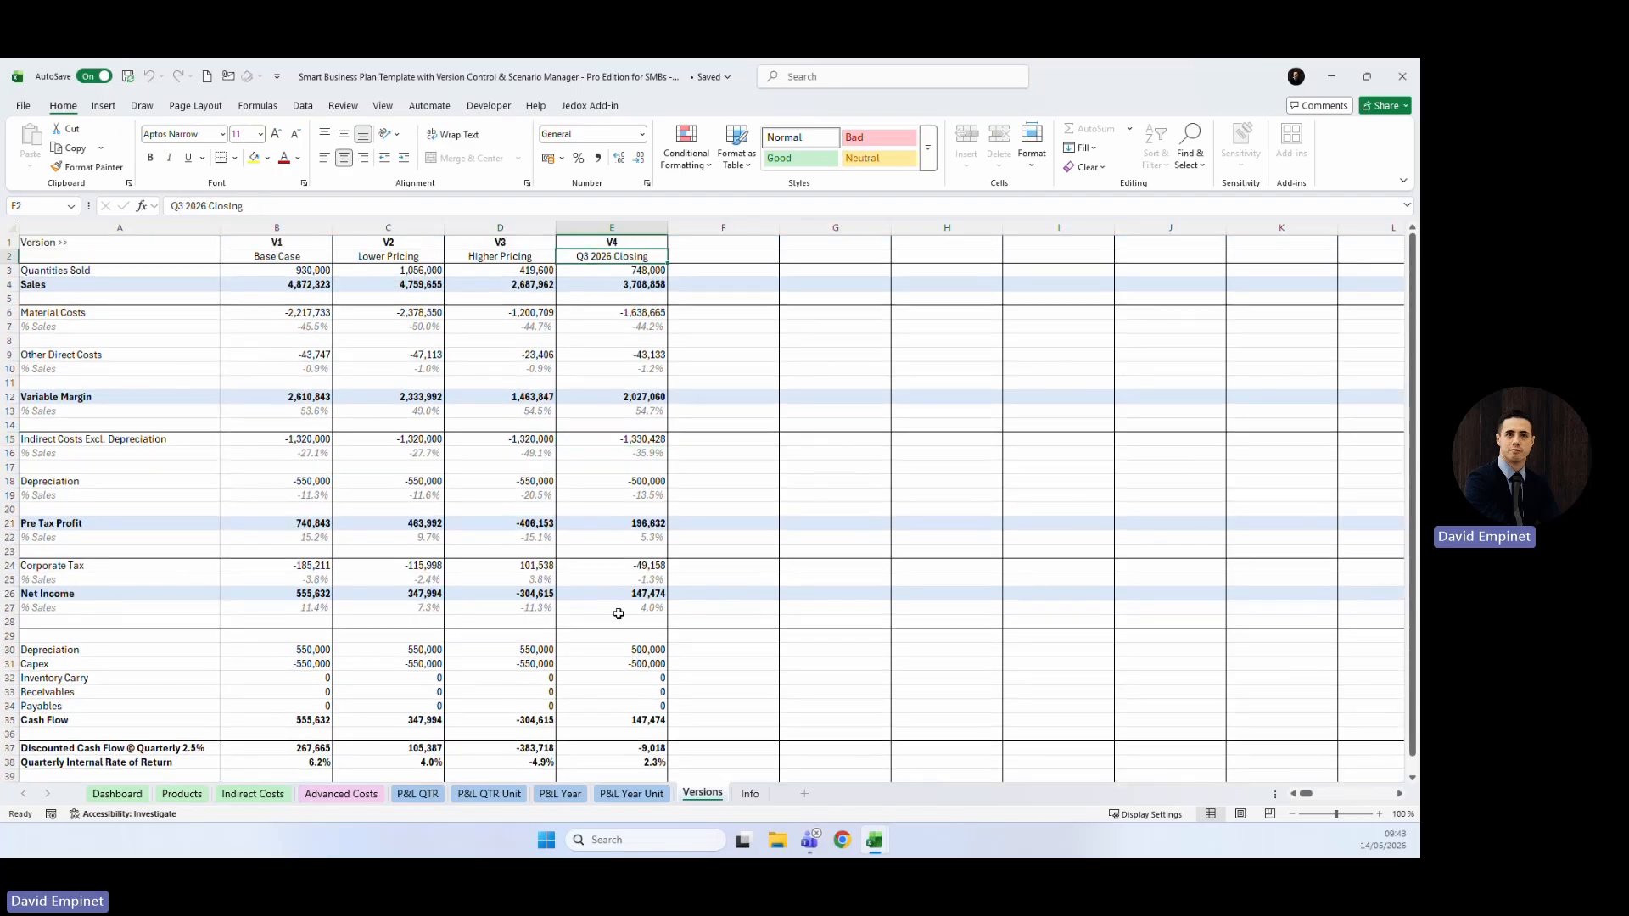
pyautogui.scroll(-4, 638, 628)
pyautogui.scroll(4, 638, 628)
pyautogui.scroll(-2, 647, 532)
pyautogui.scroll(1, 640, 553)
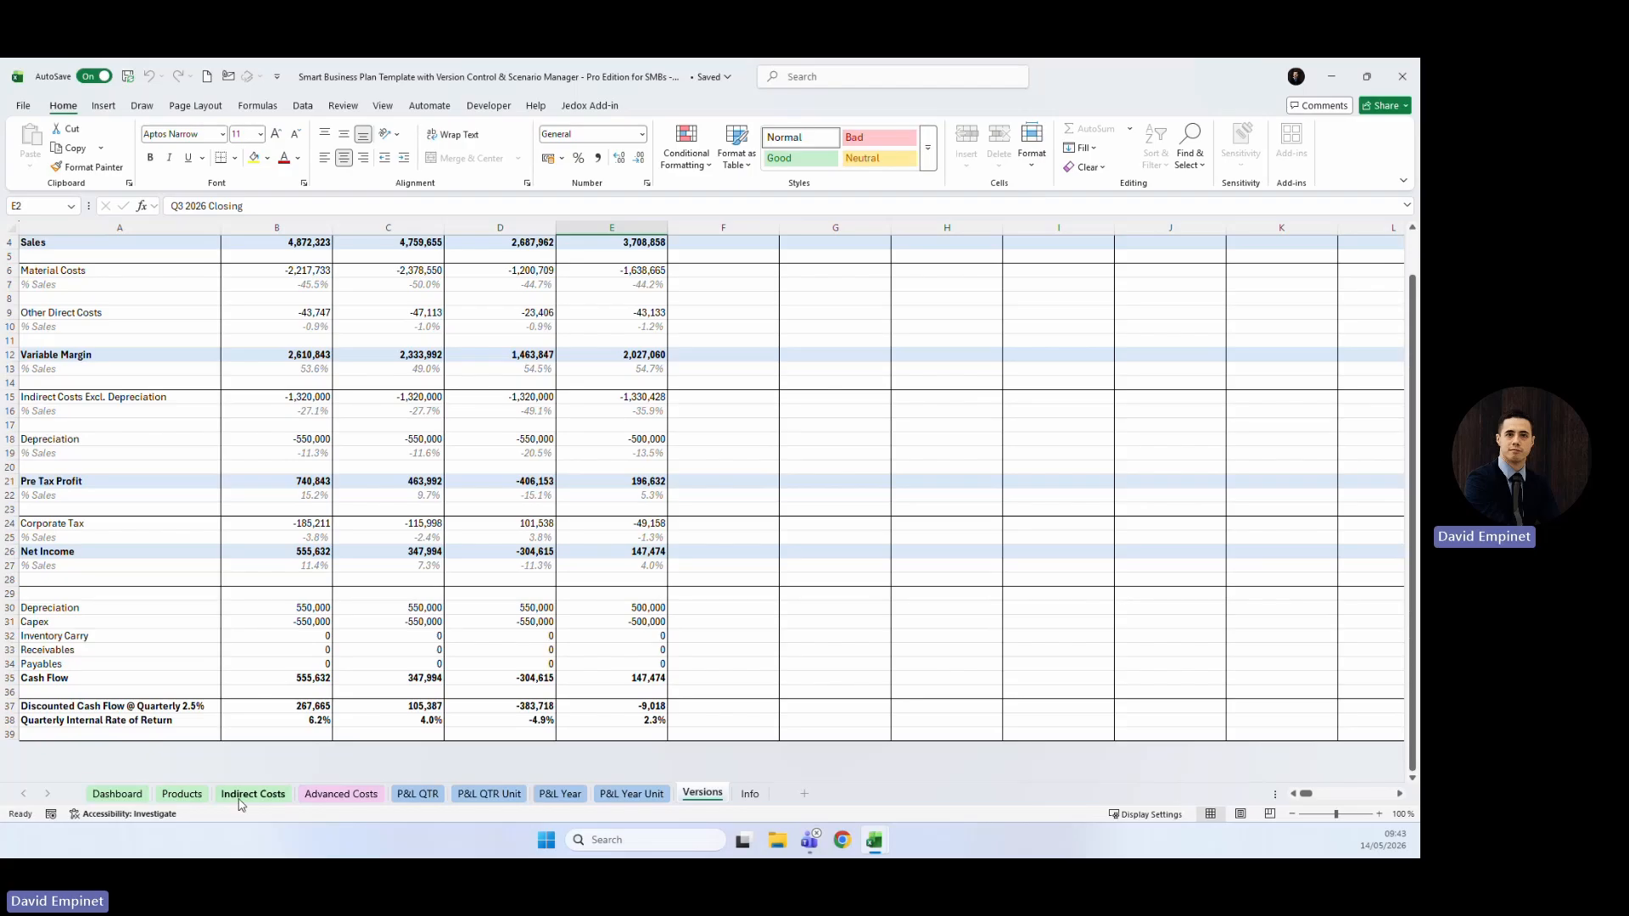
# On the Products sheet, set the Integrated circuit board's unit sales price to 4.30 for 2026 Q4 through 2027 Q2.
pyautogui.click(418, 795)
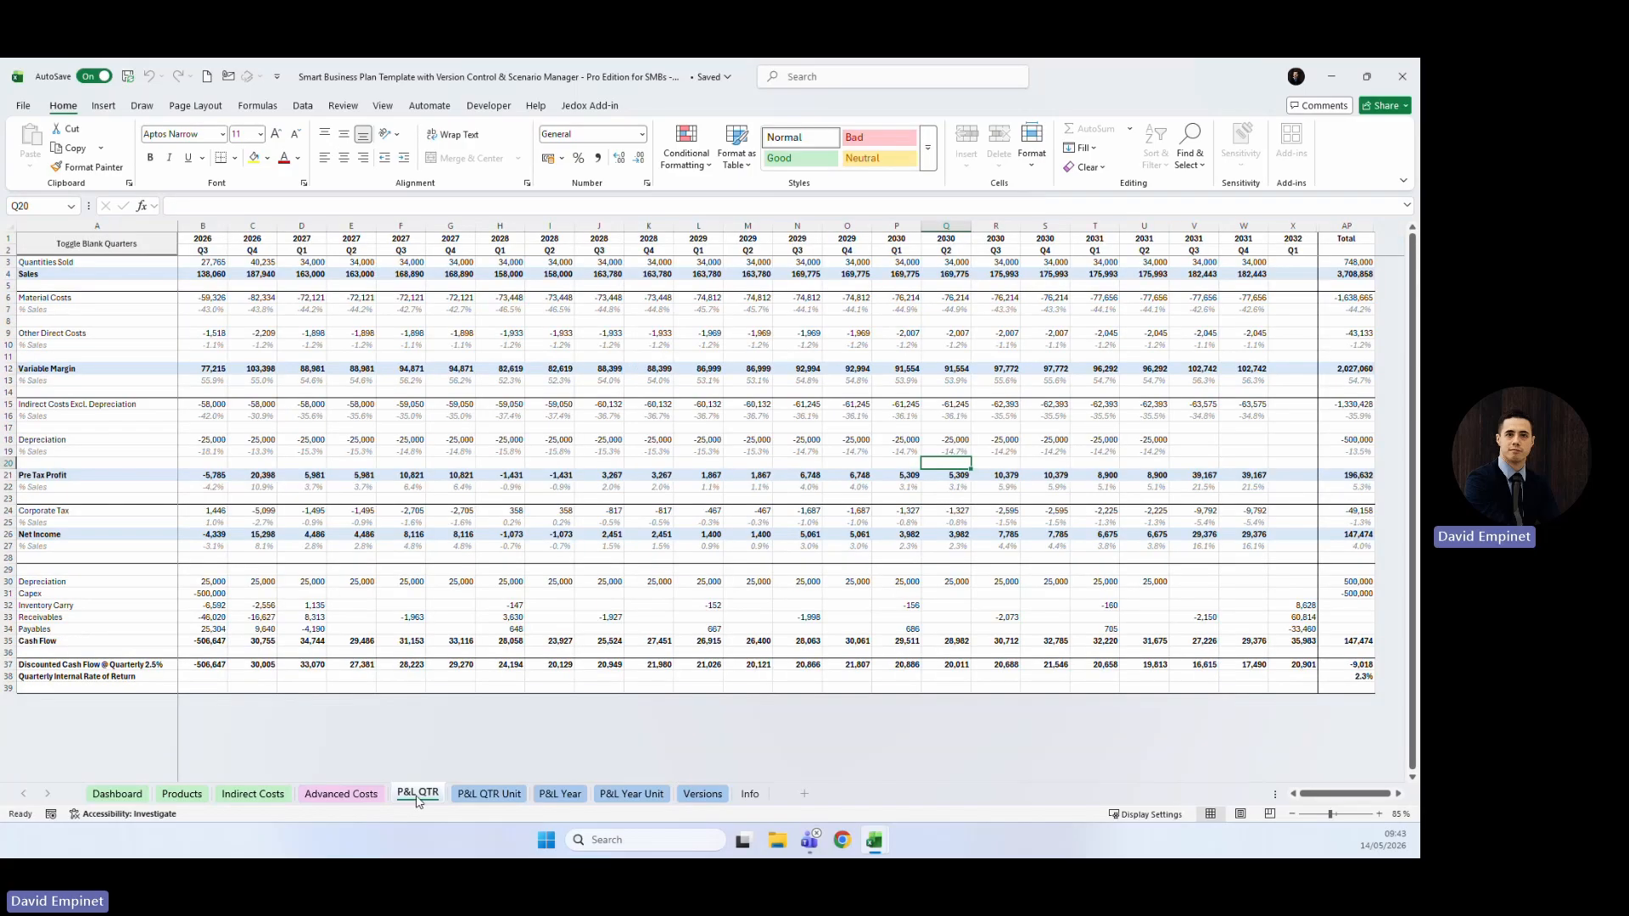
pyautogui.click(202, 794)
pyautogui.click(258, 794)
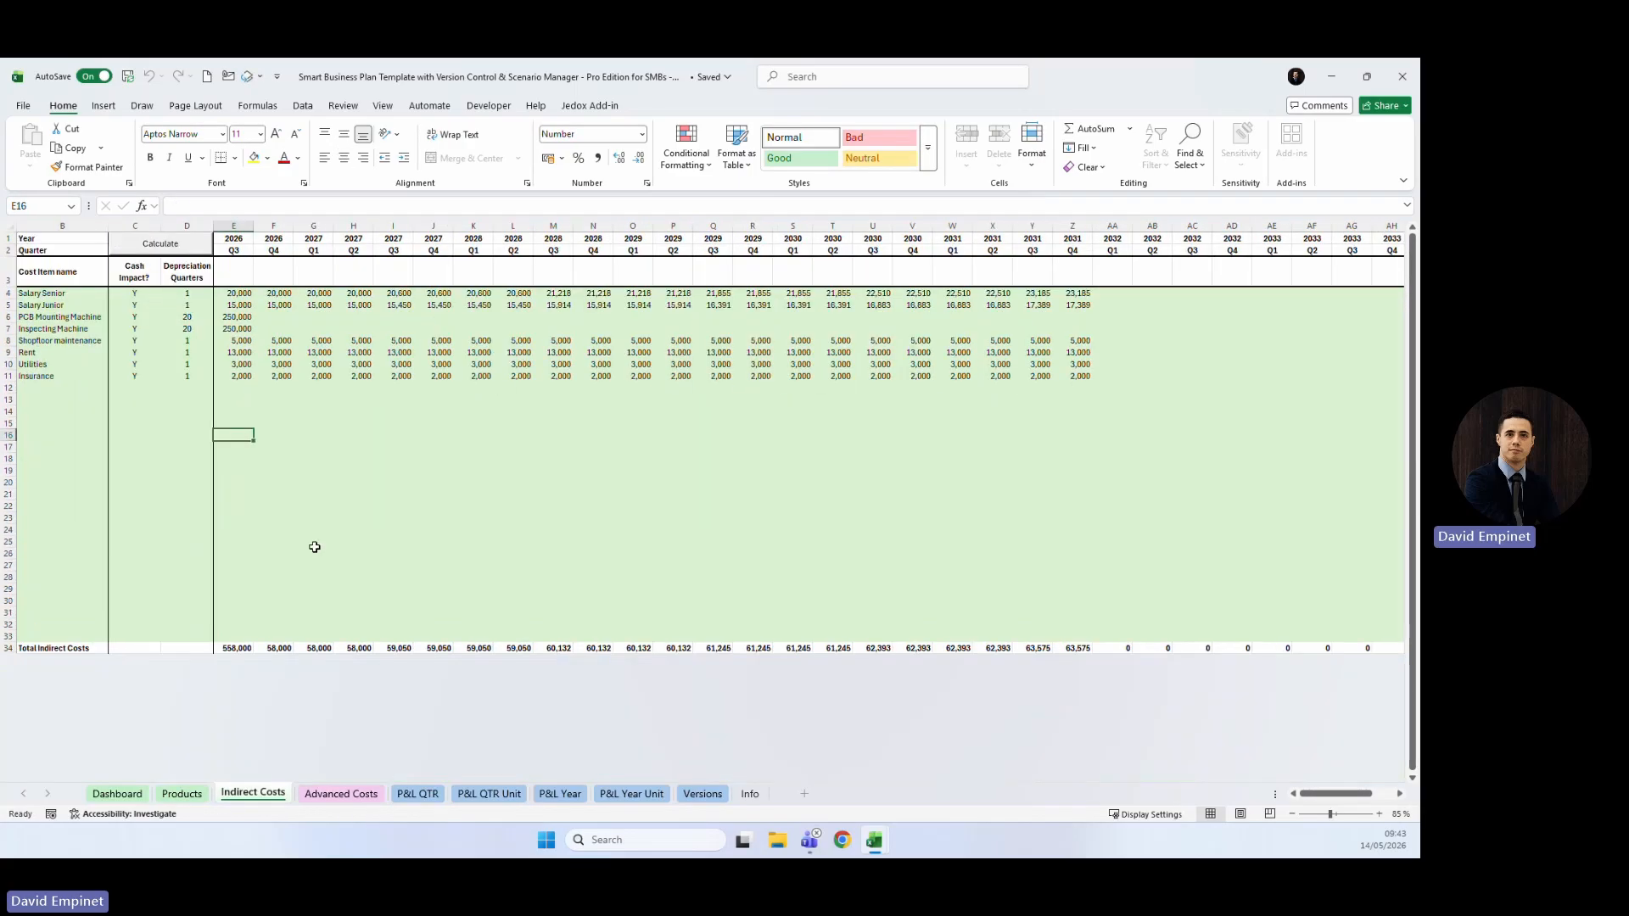
pyautogui.click(181, 794)
pyautogui.click(259, 298)
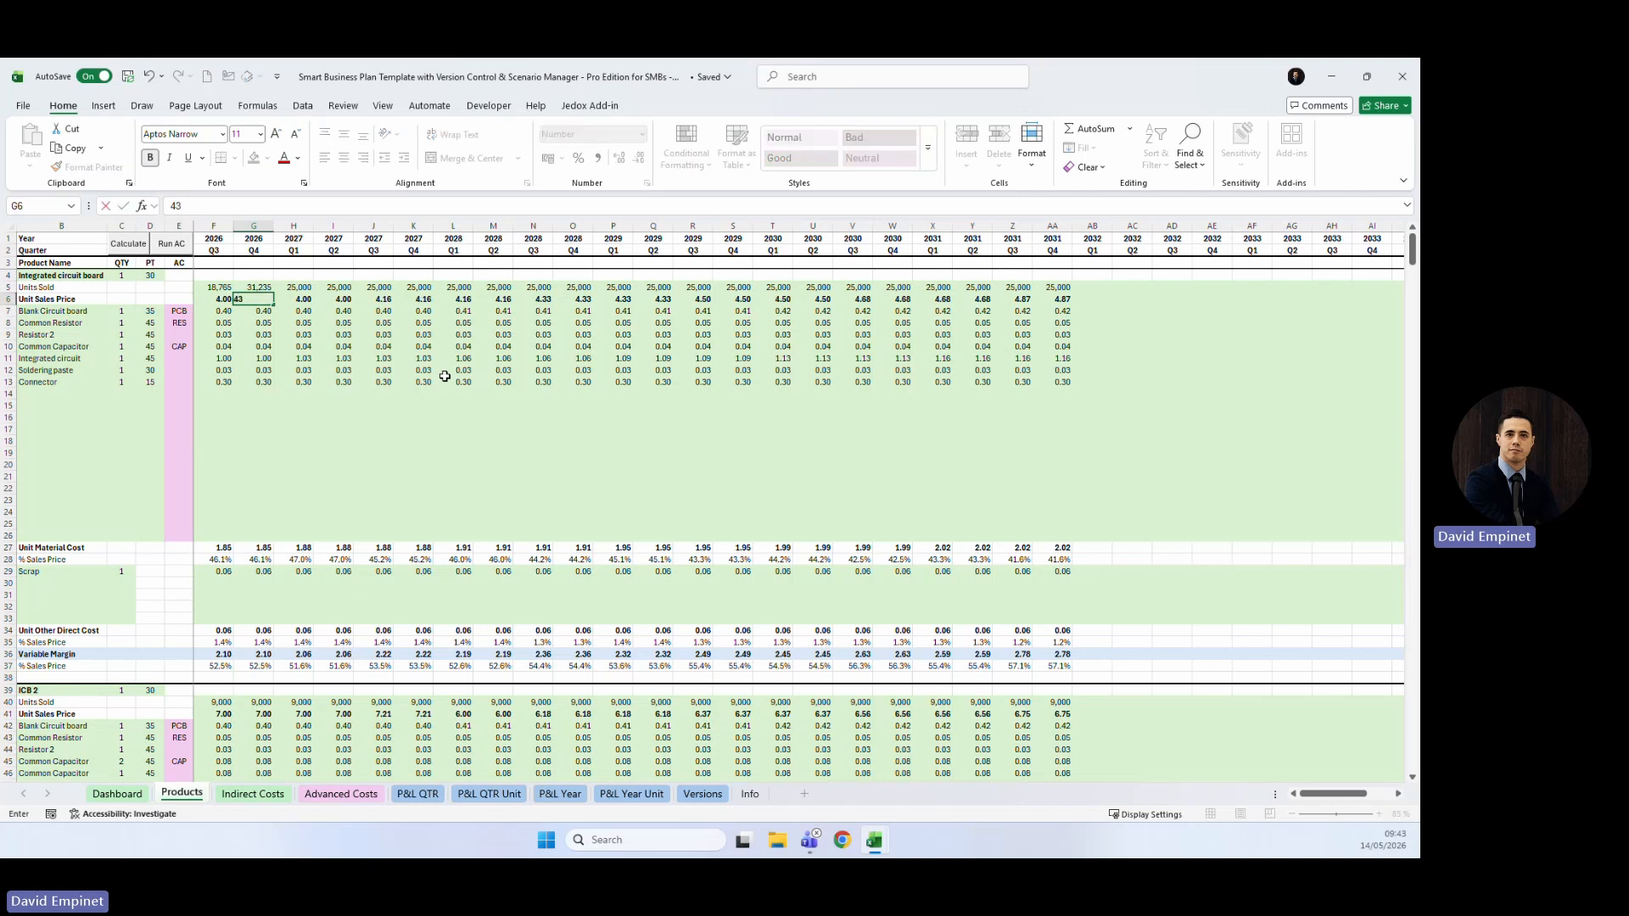
pyautogui.hotkey('ctrl', 'Return')
pyautogui.hotkey('ctrl', 'c')
pyautogui.hotkey('ctrl', 'Right')
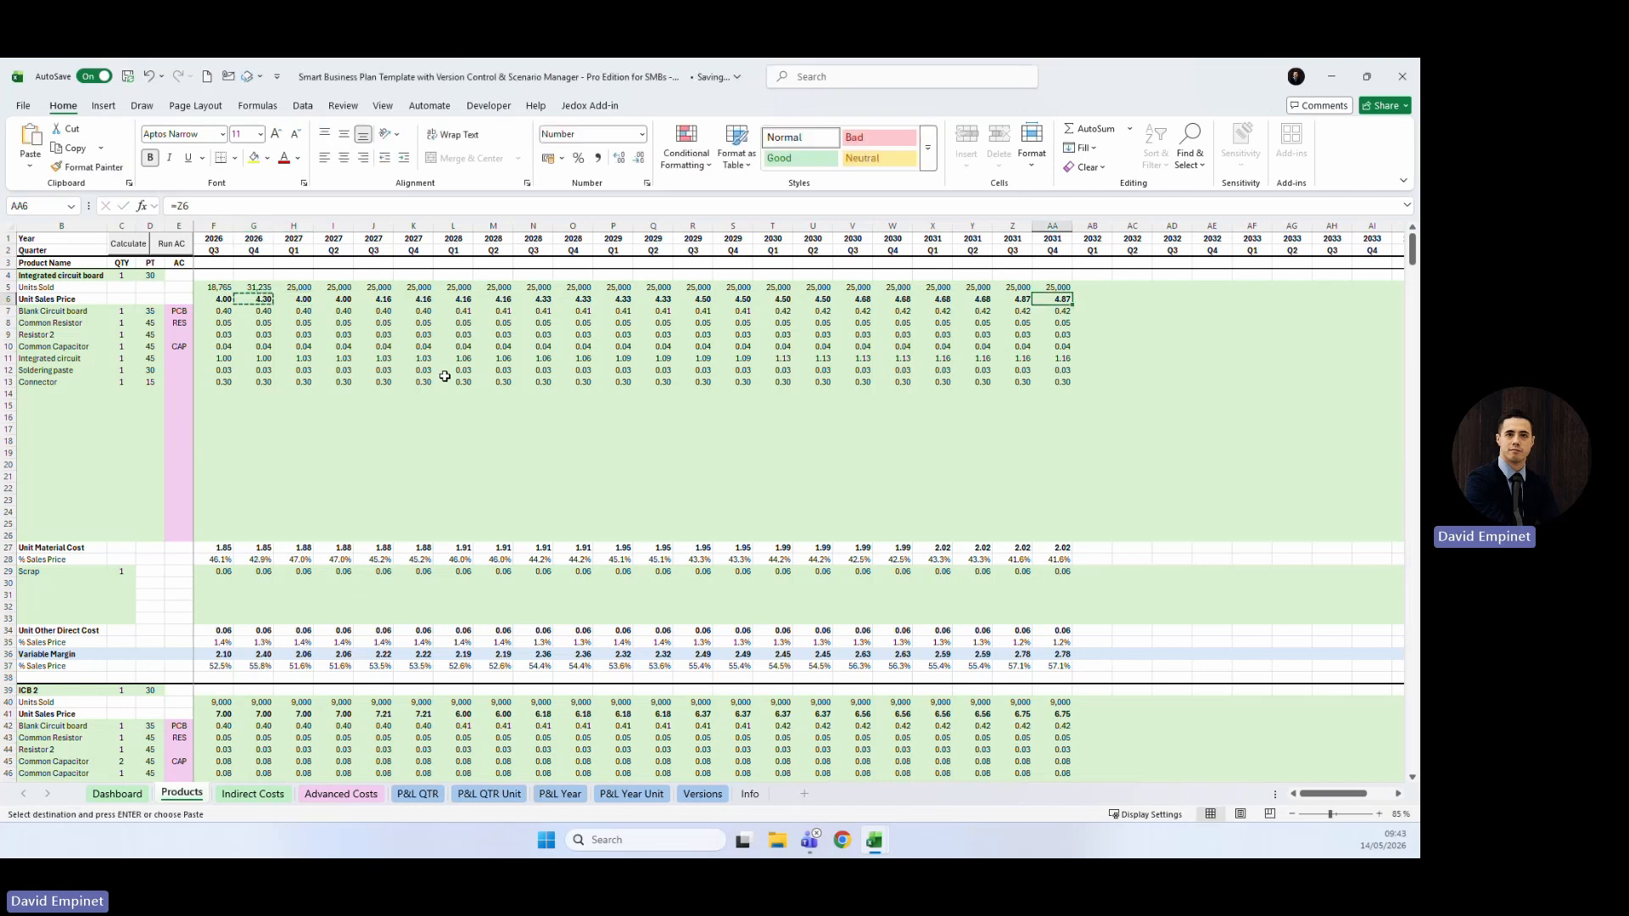
pyautogui.moveTo(293, 299); pyautogui.dragTo(337, 299)
pyautogui.hotkey('ctrl', 'v')
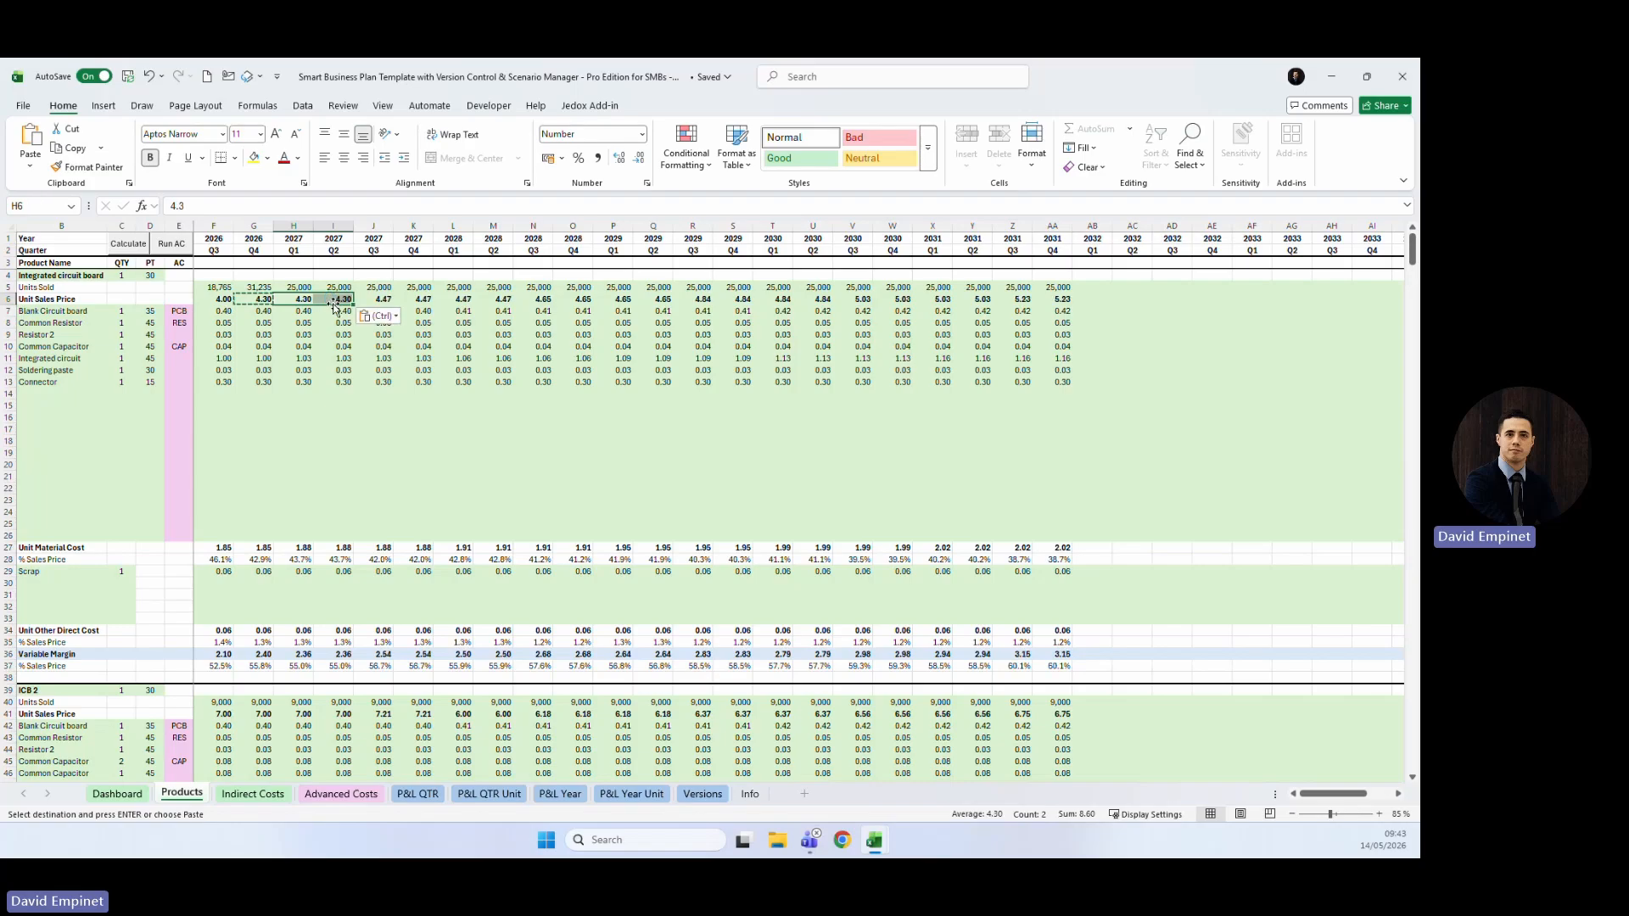
pyautogui.press('Escape')
# Set the ICB 2 unit sales price in 2026 Q4 to 7.4.
pyautogui.click(265, 716)
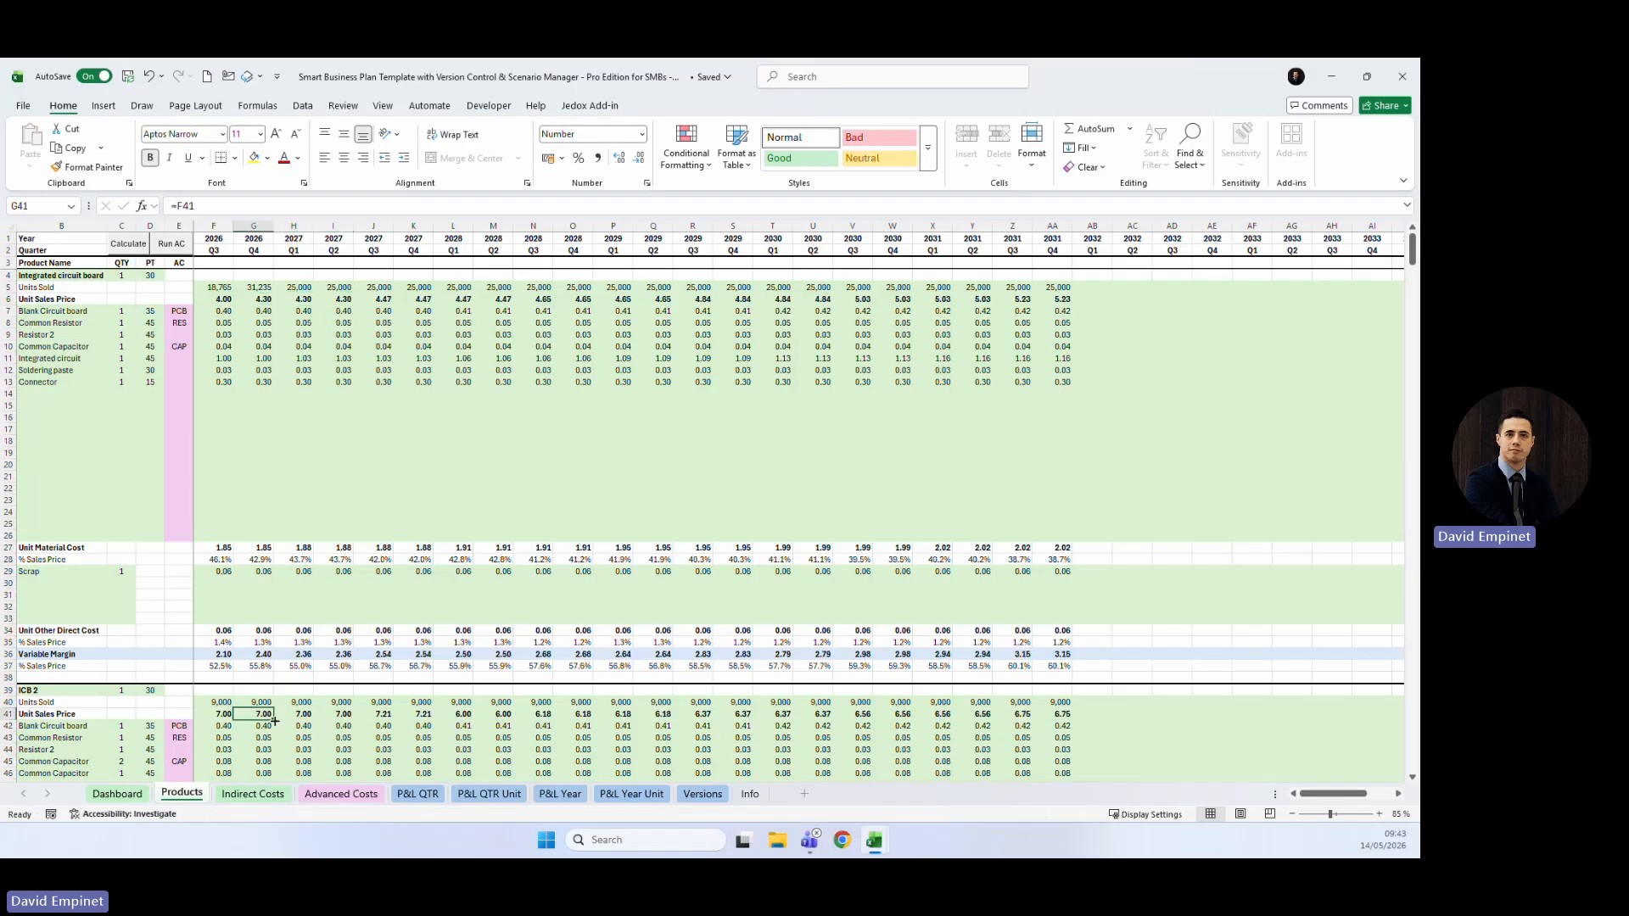
pyautogui.write('7')
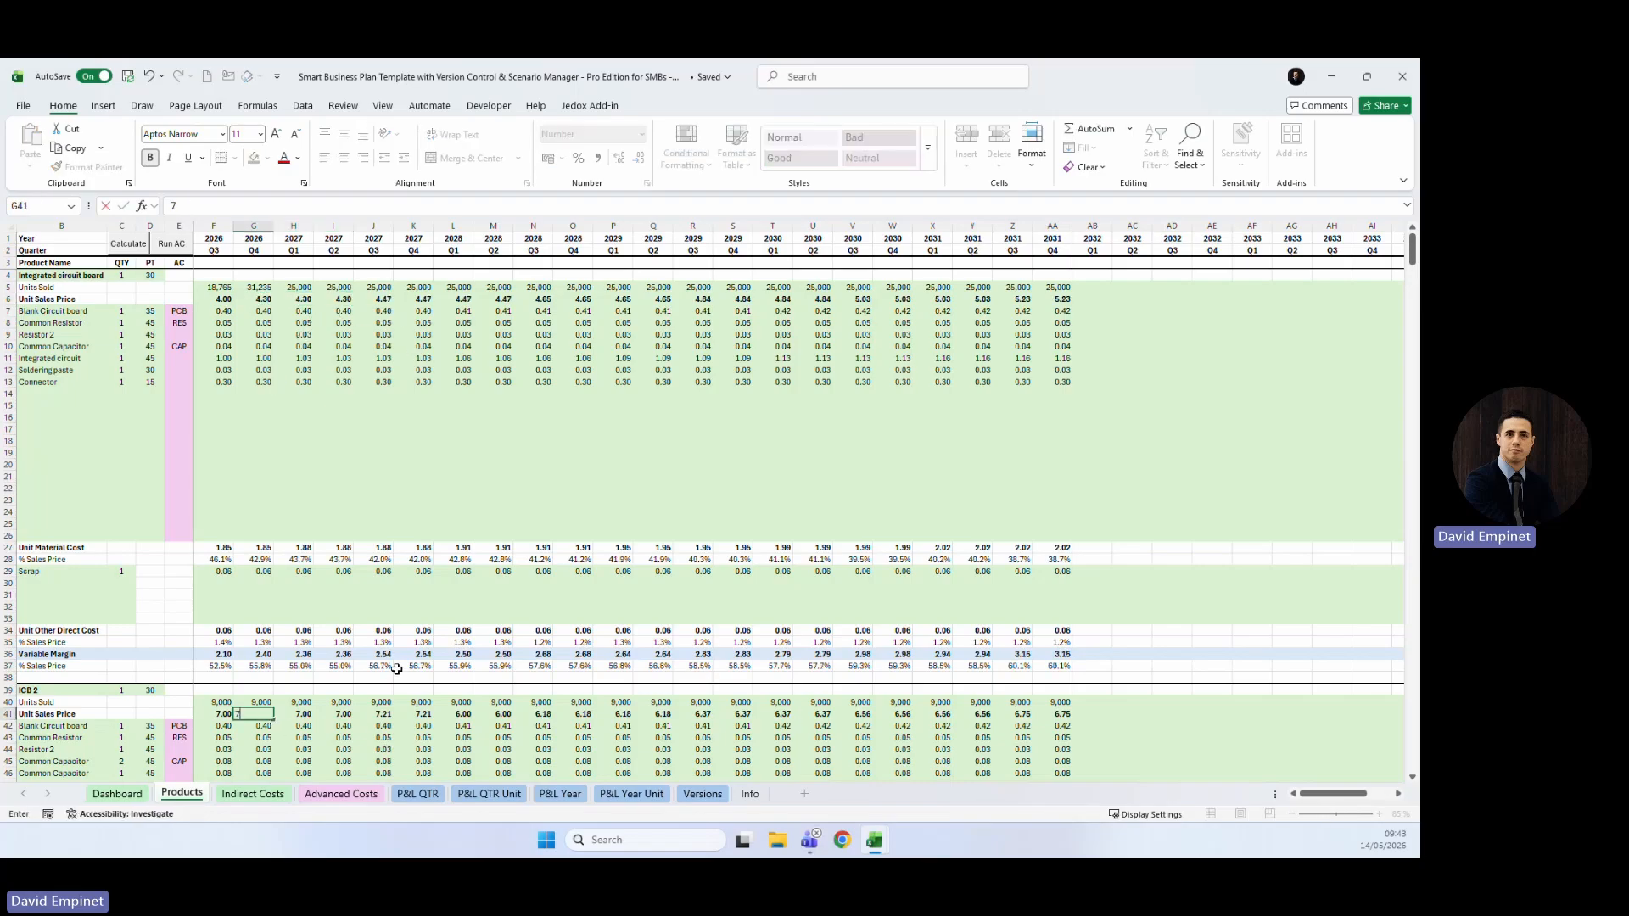
pyautogui.write('.4')
pyautogui.hotkey('ctrl', 'Return')
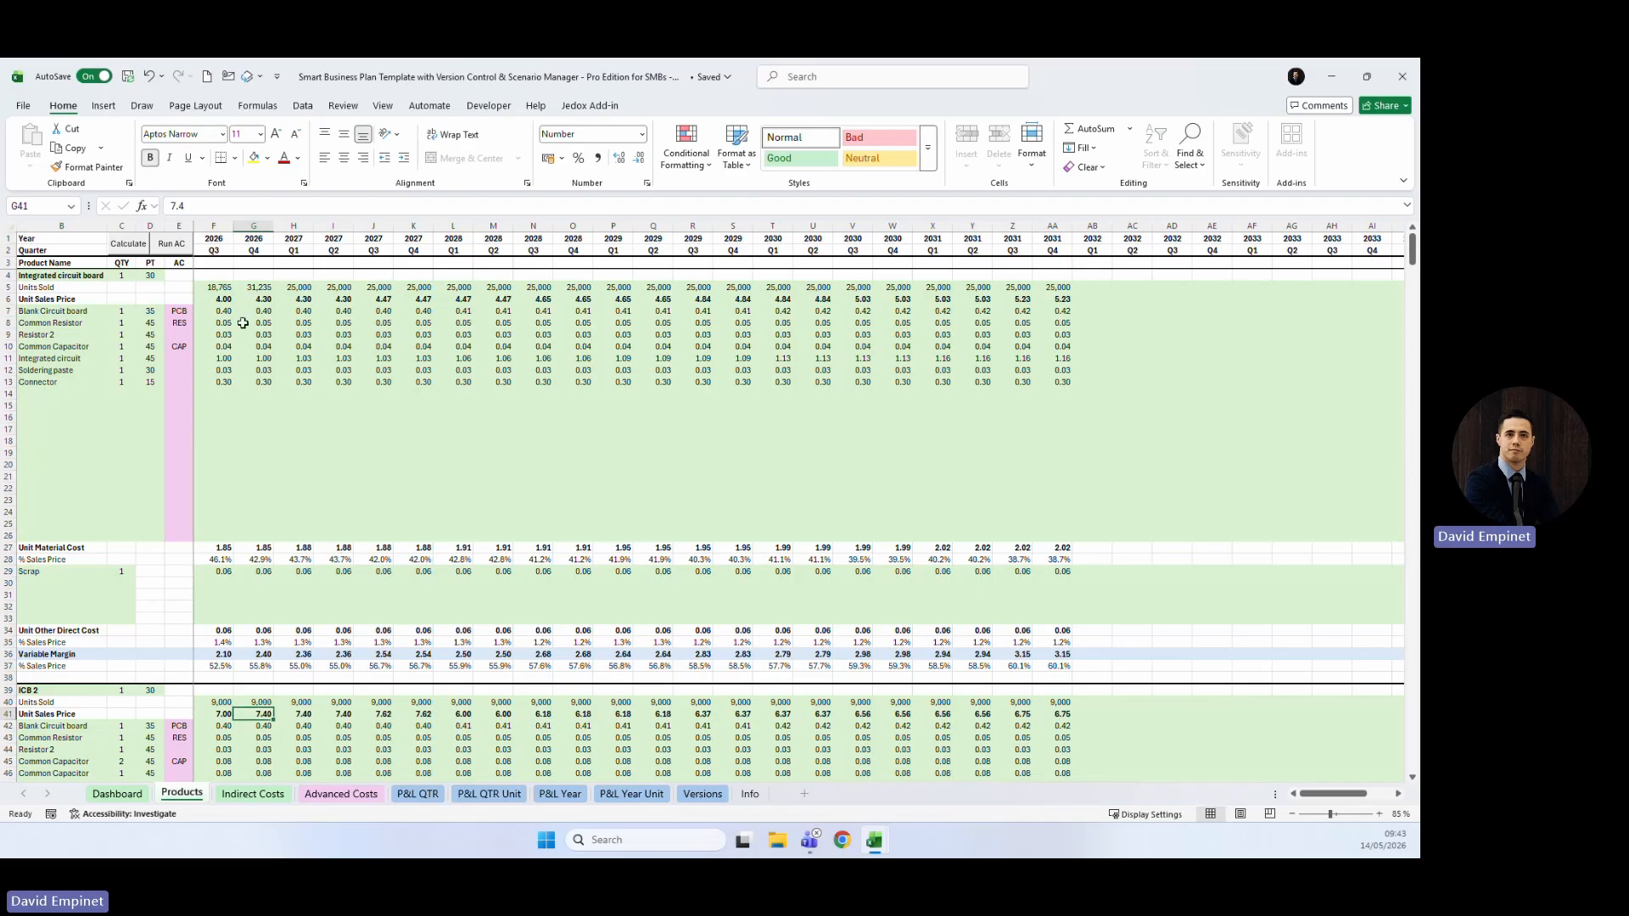
# Go to the Indirect Costs sheet and look over the salary rows.
pyautogui.click(259, 793)
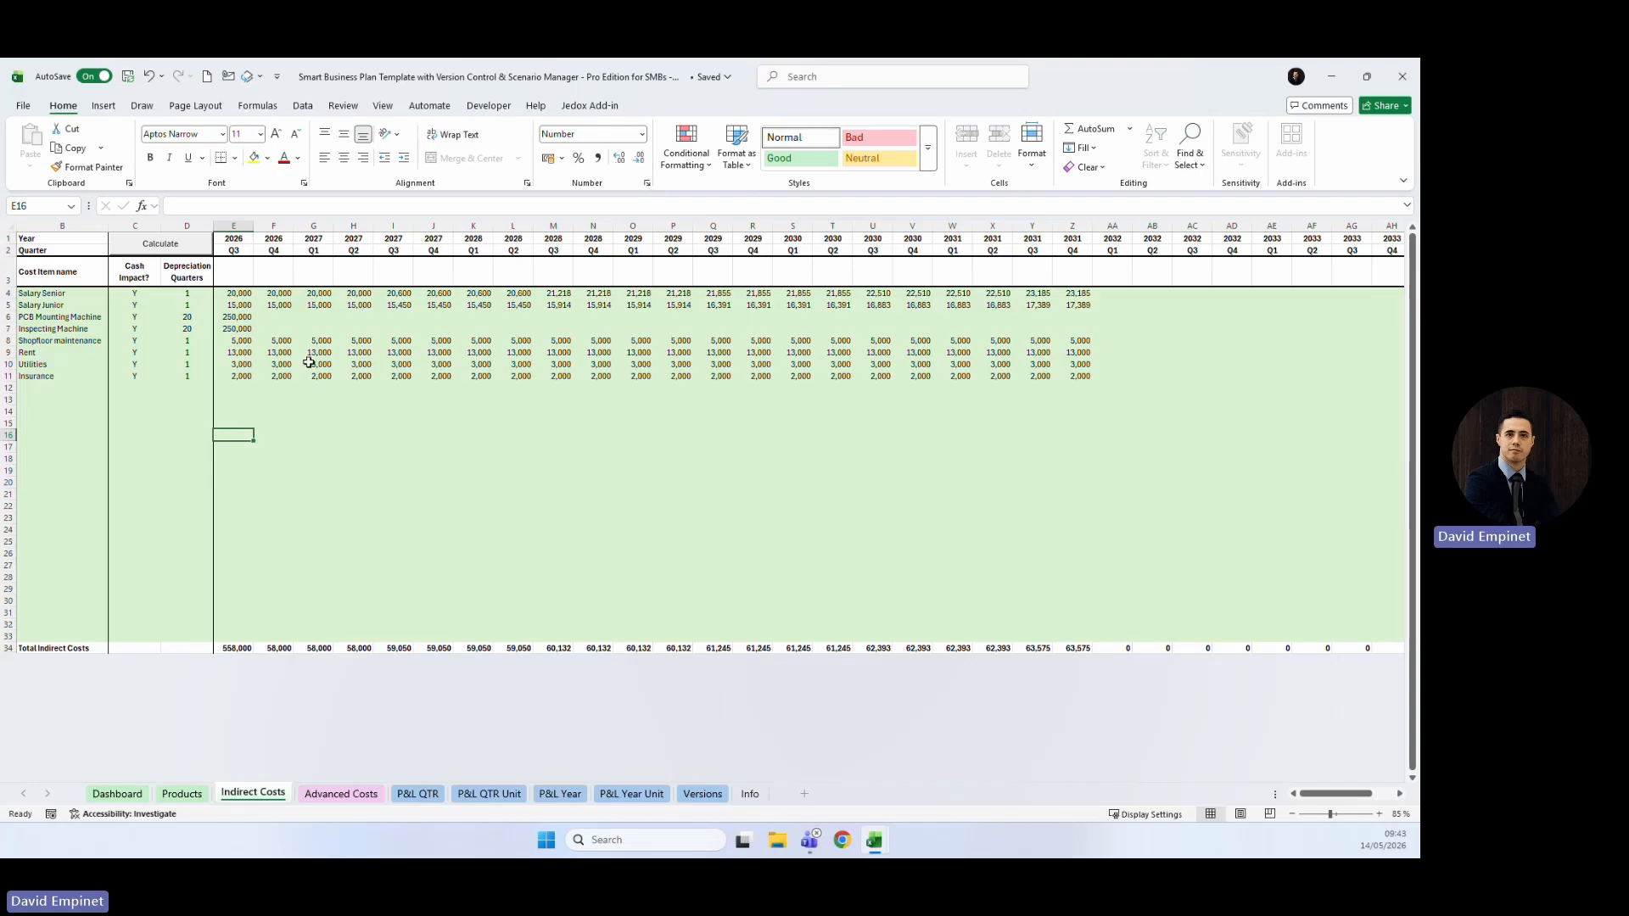
pyautogui.moveTo(38, 307); pyautogui.dragTo(1077, 307)
pyautogui.click(230, 411)
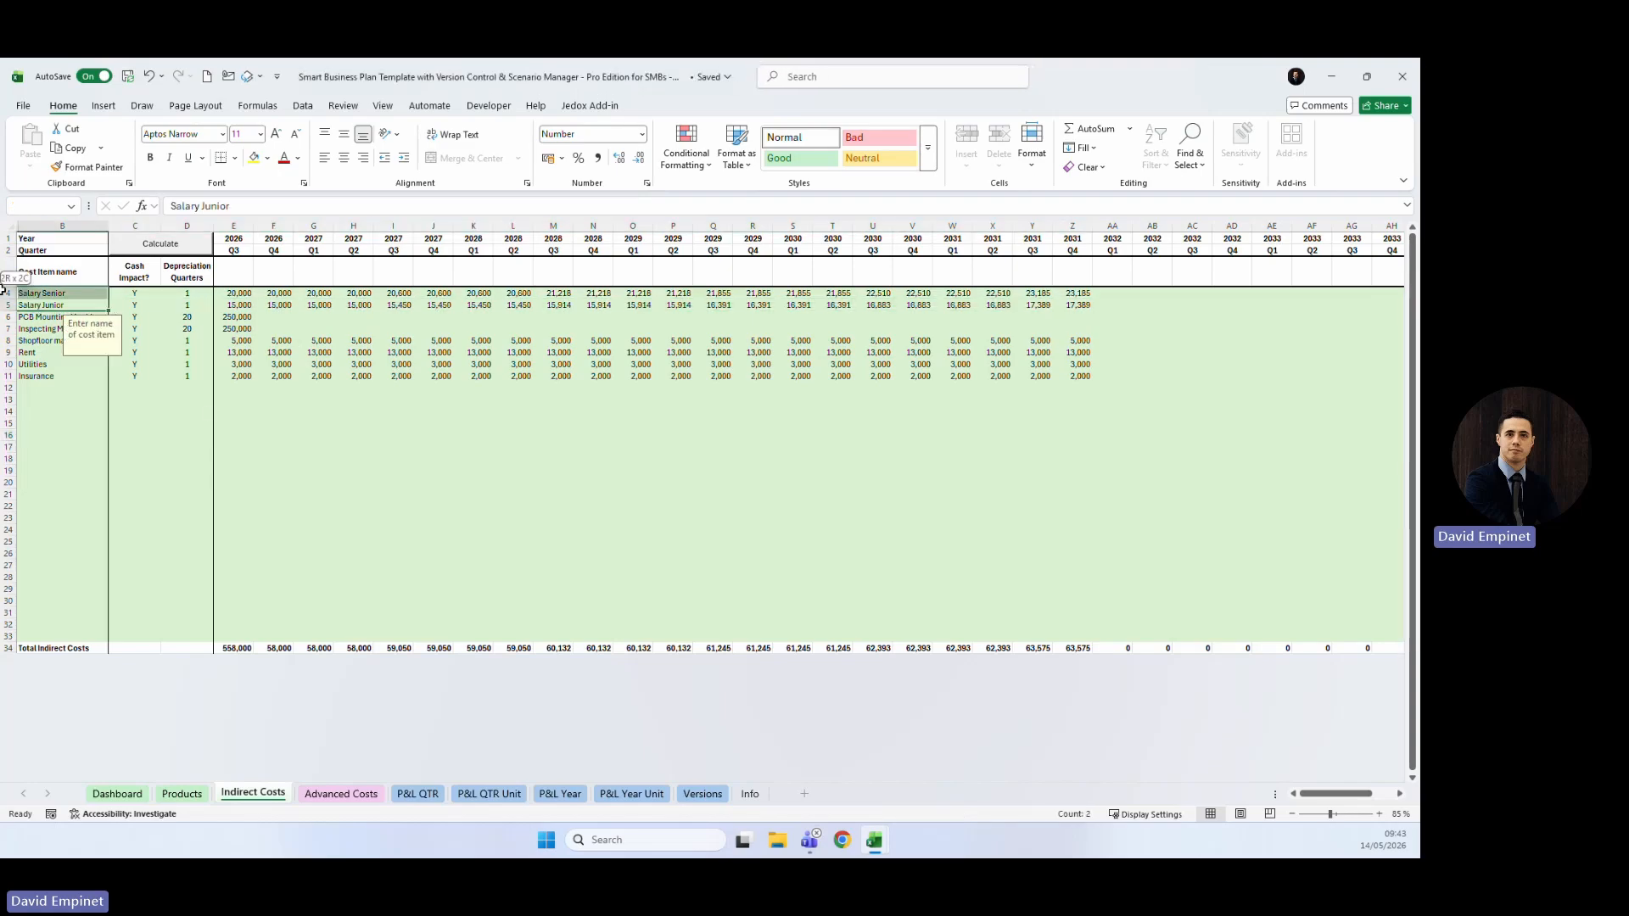
pyautogui.click(246, 366)
pyautogui.write('250,')
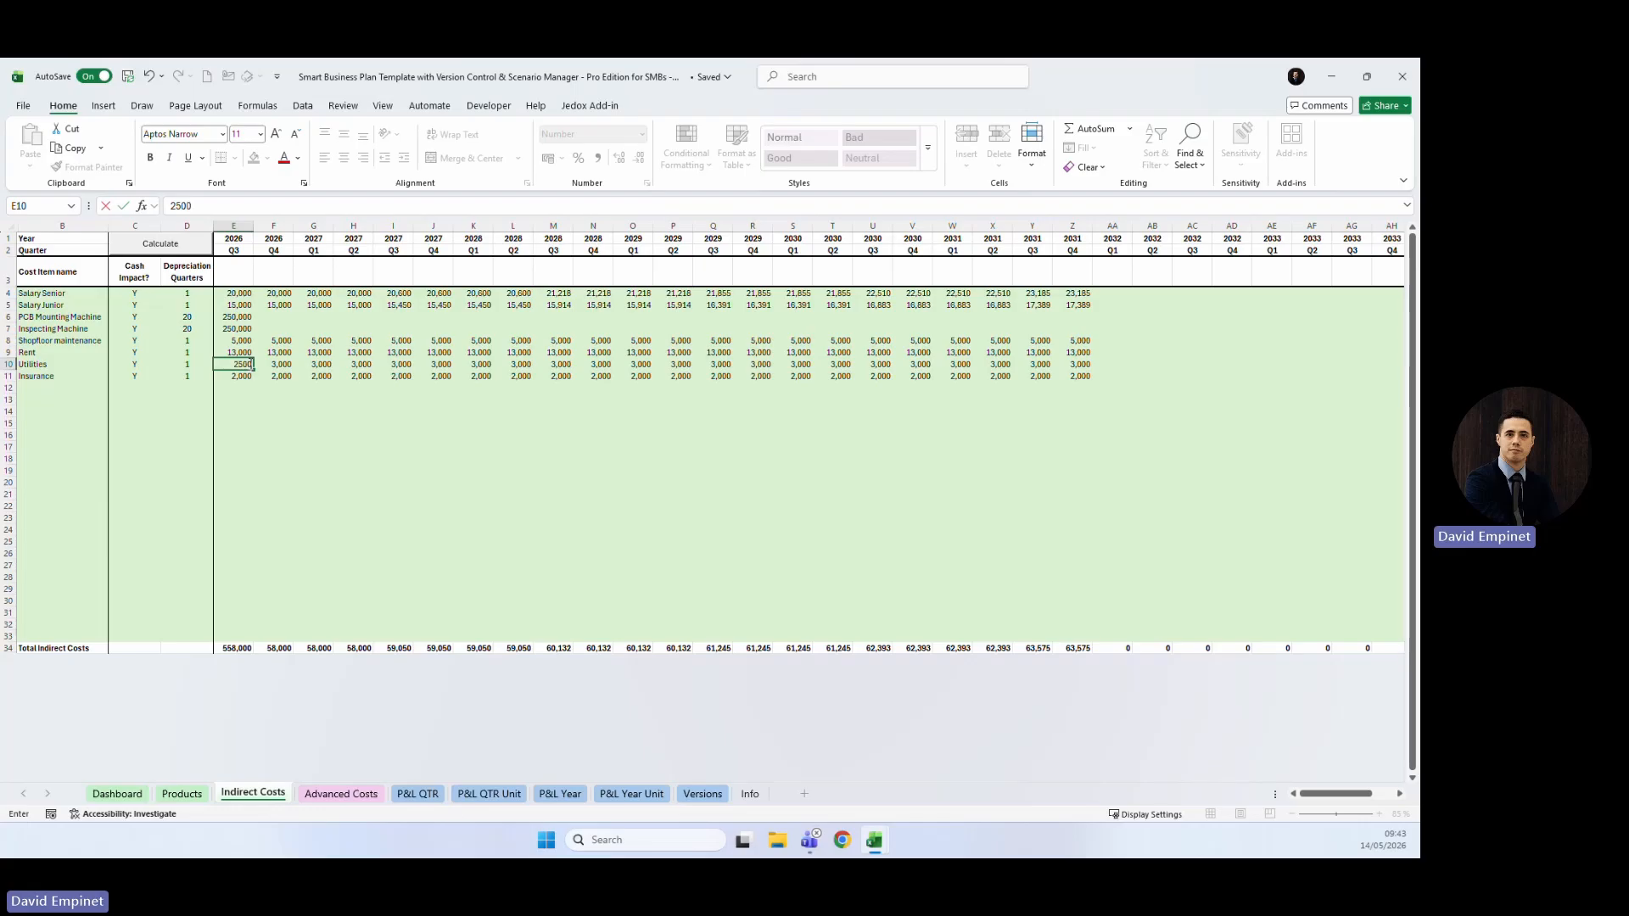
pyautogui.write('0')
pyautogui.press('Escape')
# Set Utilities to 2500 in 2026 Q4 and copy it across the following quarters through 2031 Q4.
pyautogui.press('Right')
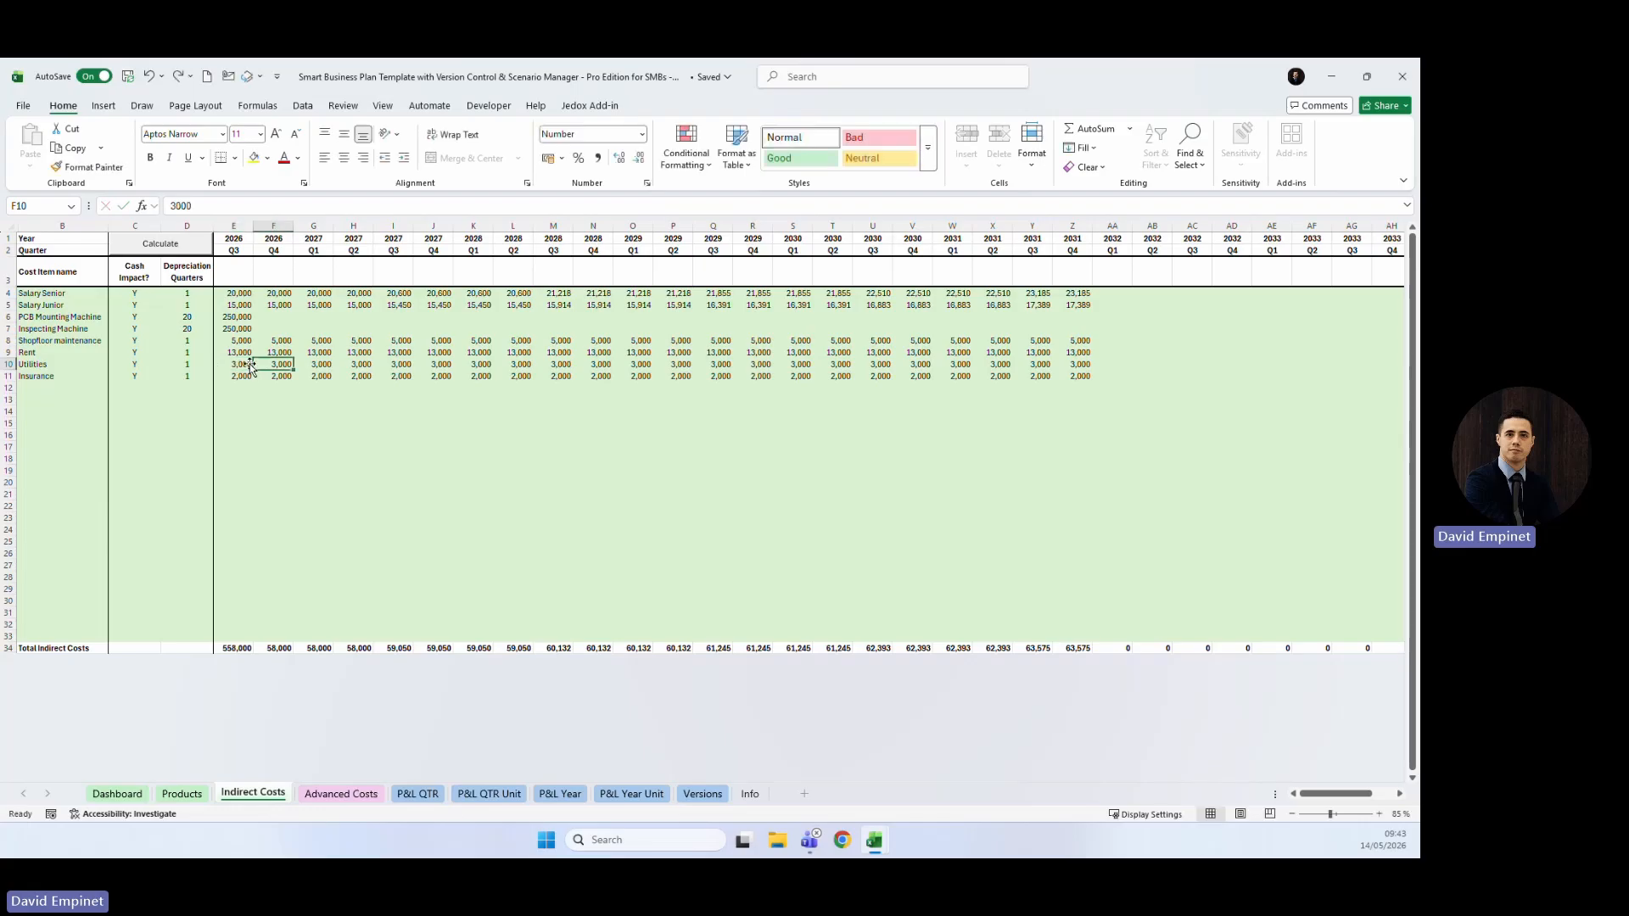
pyautogui.write('25')
pyautogui.hotkey('ctrl', 'Return')
pyautogui.hotkey('ctrl', 'c')
pyautogui.press('Right')
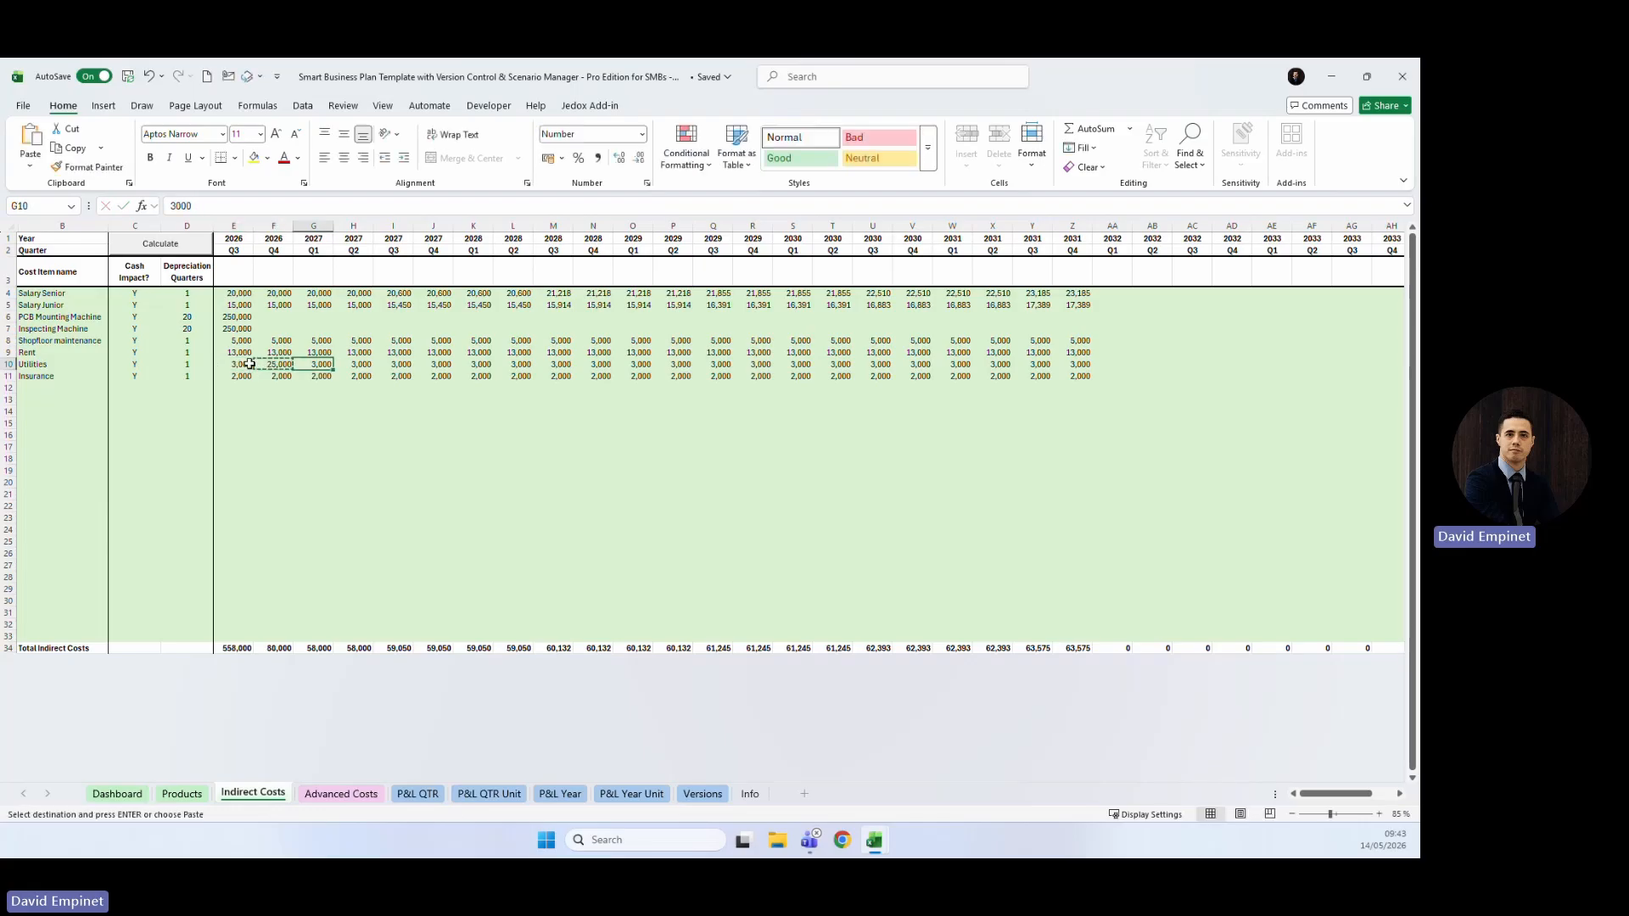
pyautogui.press('Left')
pyautogui.write('2500')
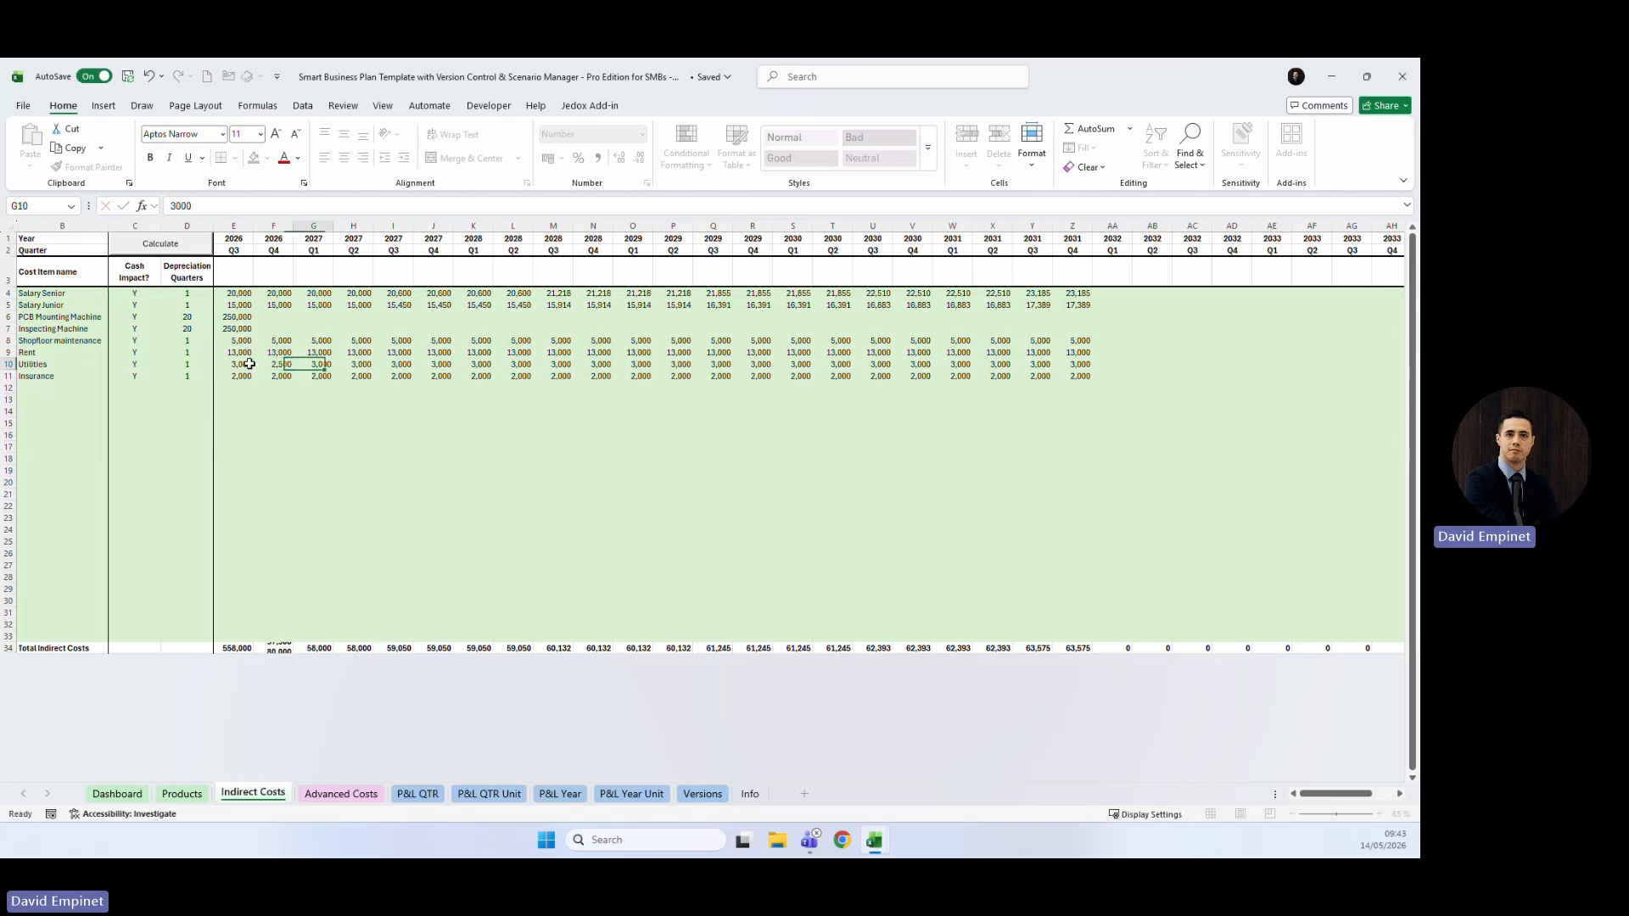
pyautogui.hotkey('ctrl', 'Return')
pyautogui.hotkey('ctrl', 'c')
pyautogui.press('Right')
pyautogui.hotkey('ctrl', 'shift', 'Right')
pyautogui.hotkey('ctrl', 'v')
pyautogui.press('Down')
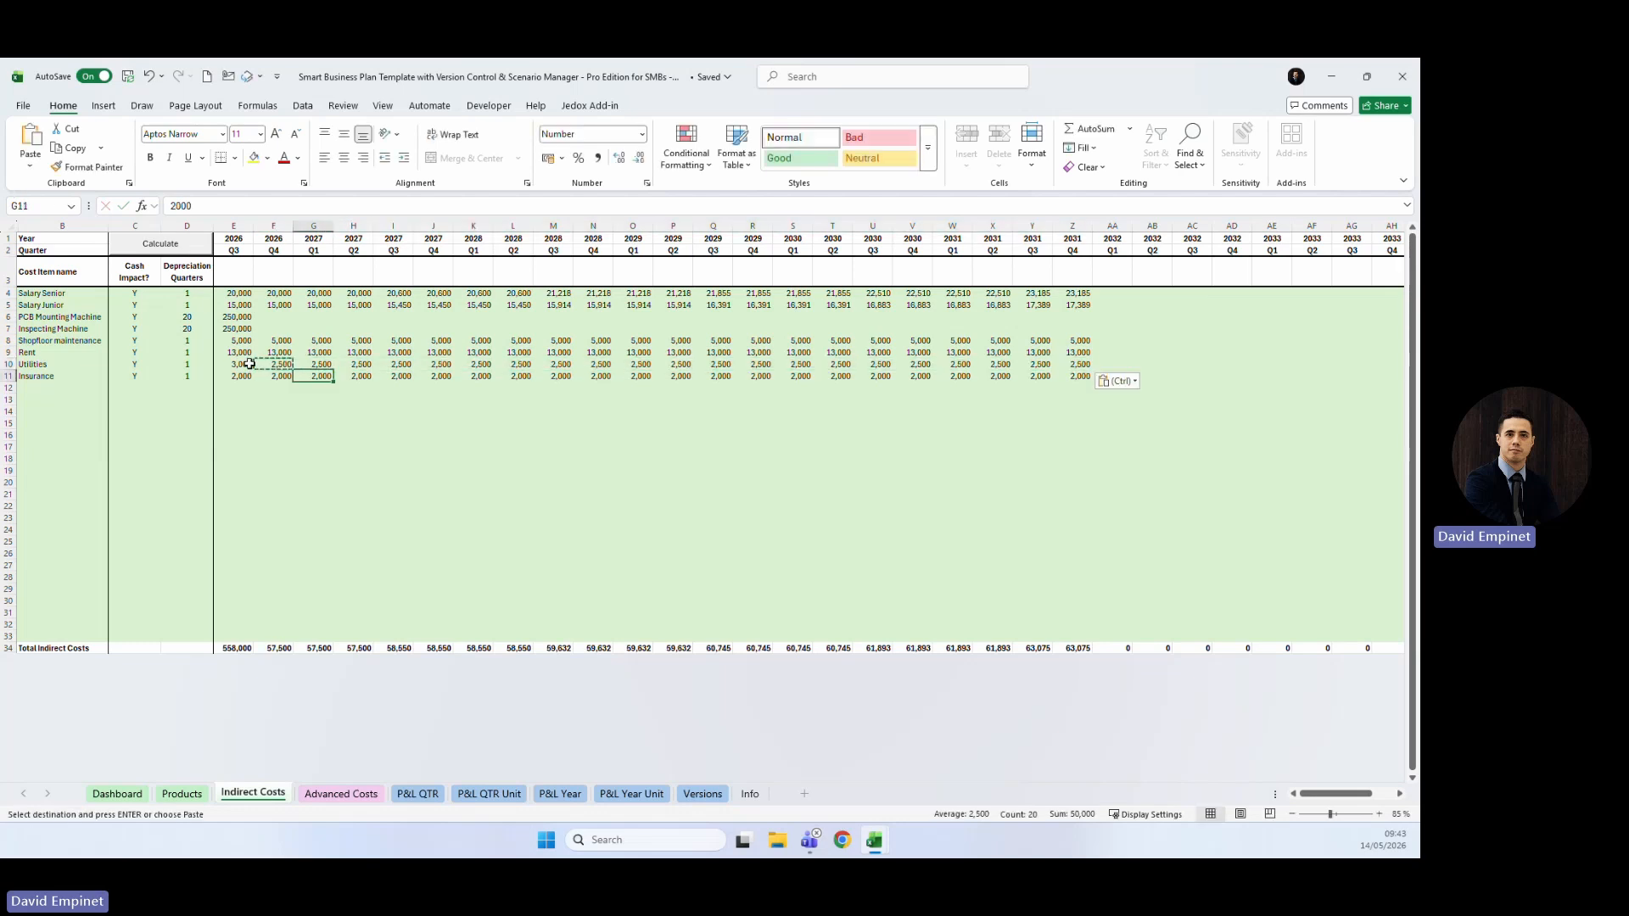
# Recalculate the business plan from the Indirect Costs sheet with the updated prices and utilities.
pyautogui.click(341, 794)
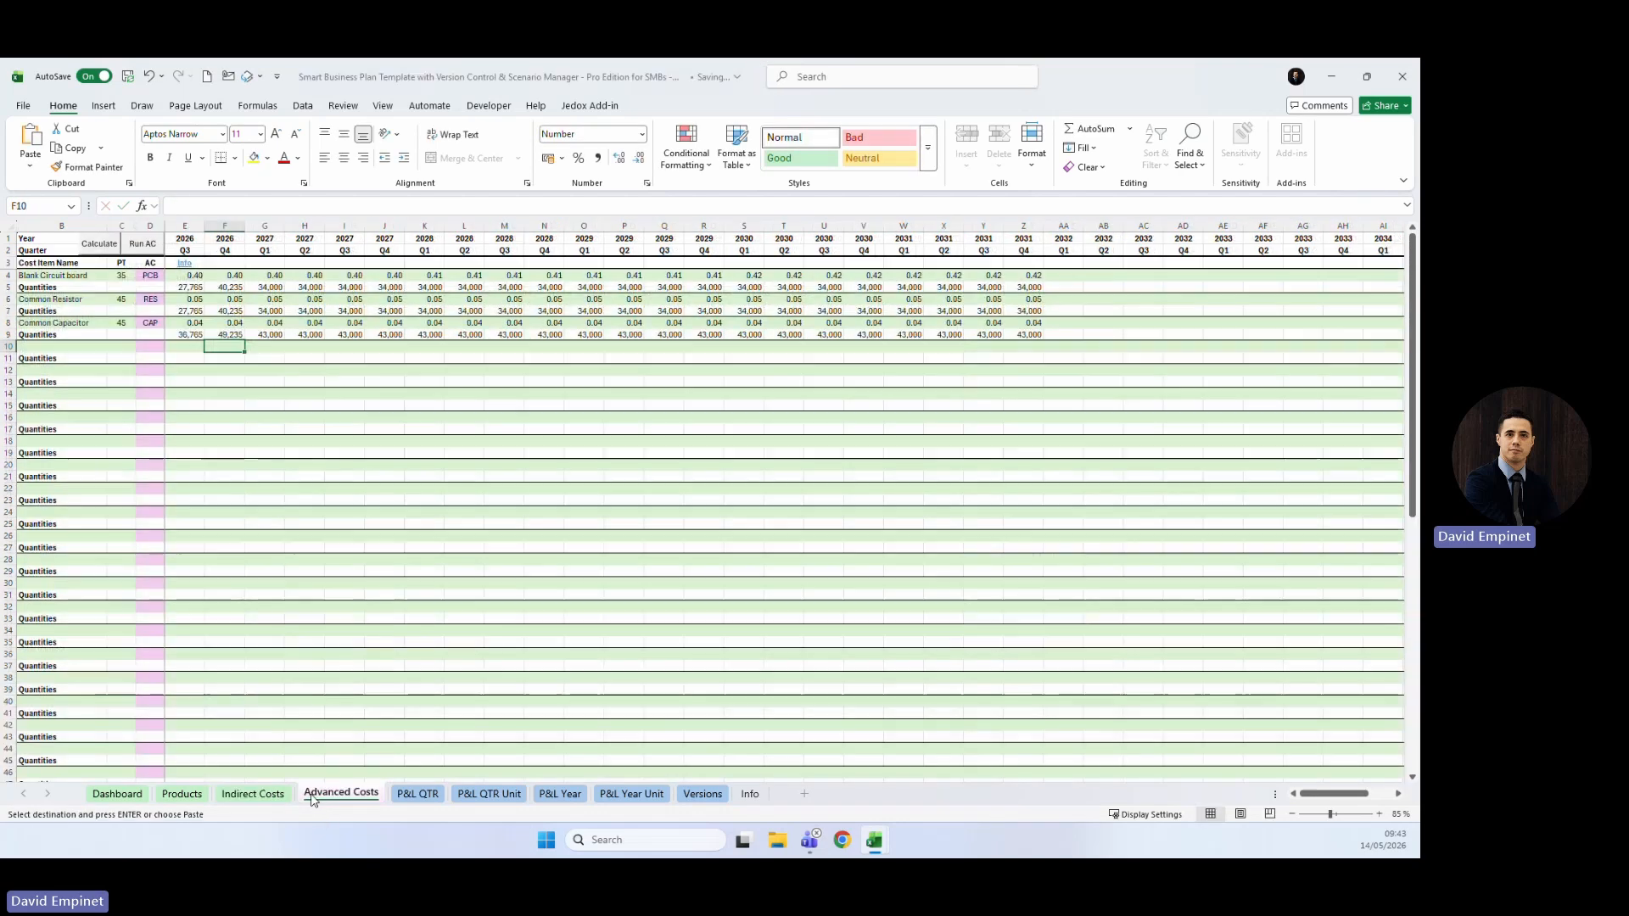
pyautogui.click(253, 793)
pyautogui.click(170, 246)
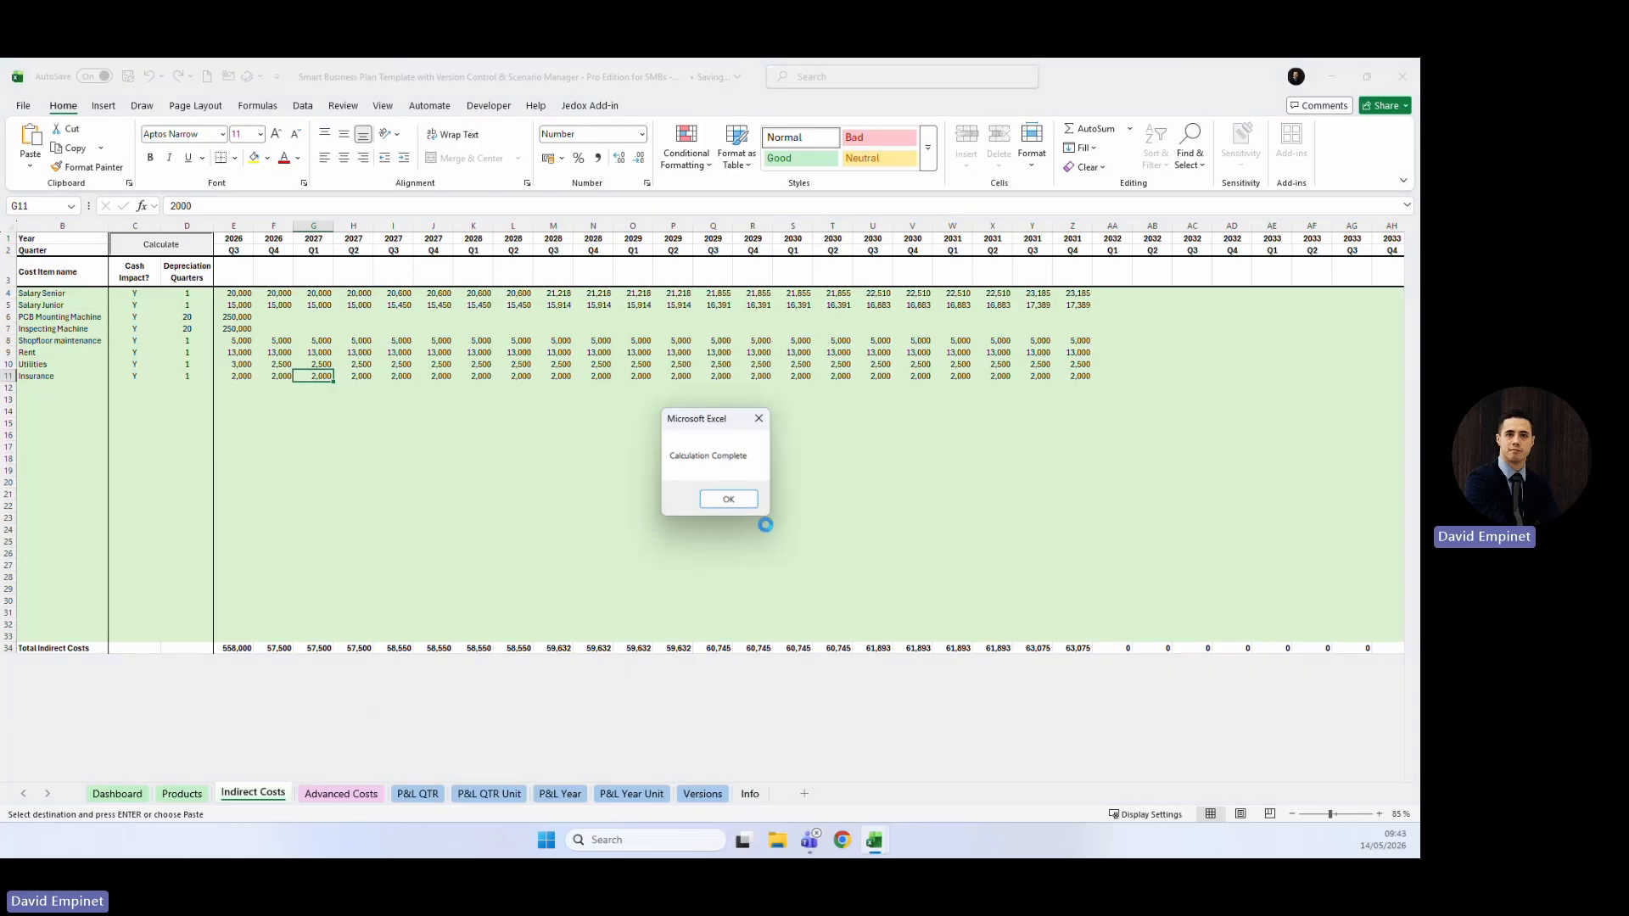
pyautogui.click(728, 501)
# From the Dashboard, save the current plan as a new version named Q4 2026 Closing.
pyautogui.click(543, 438)
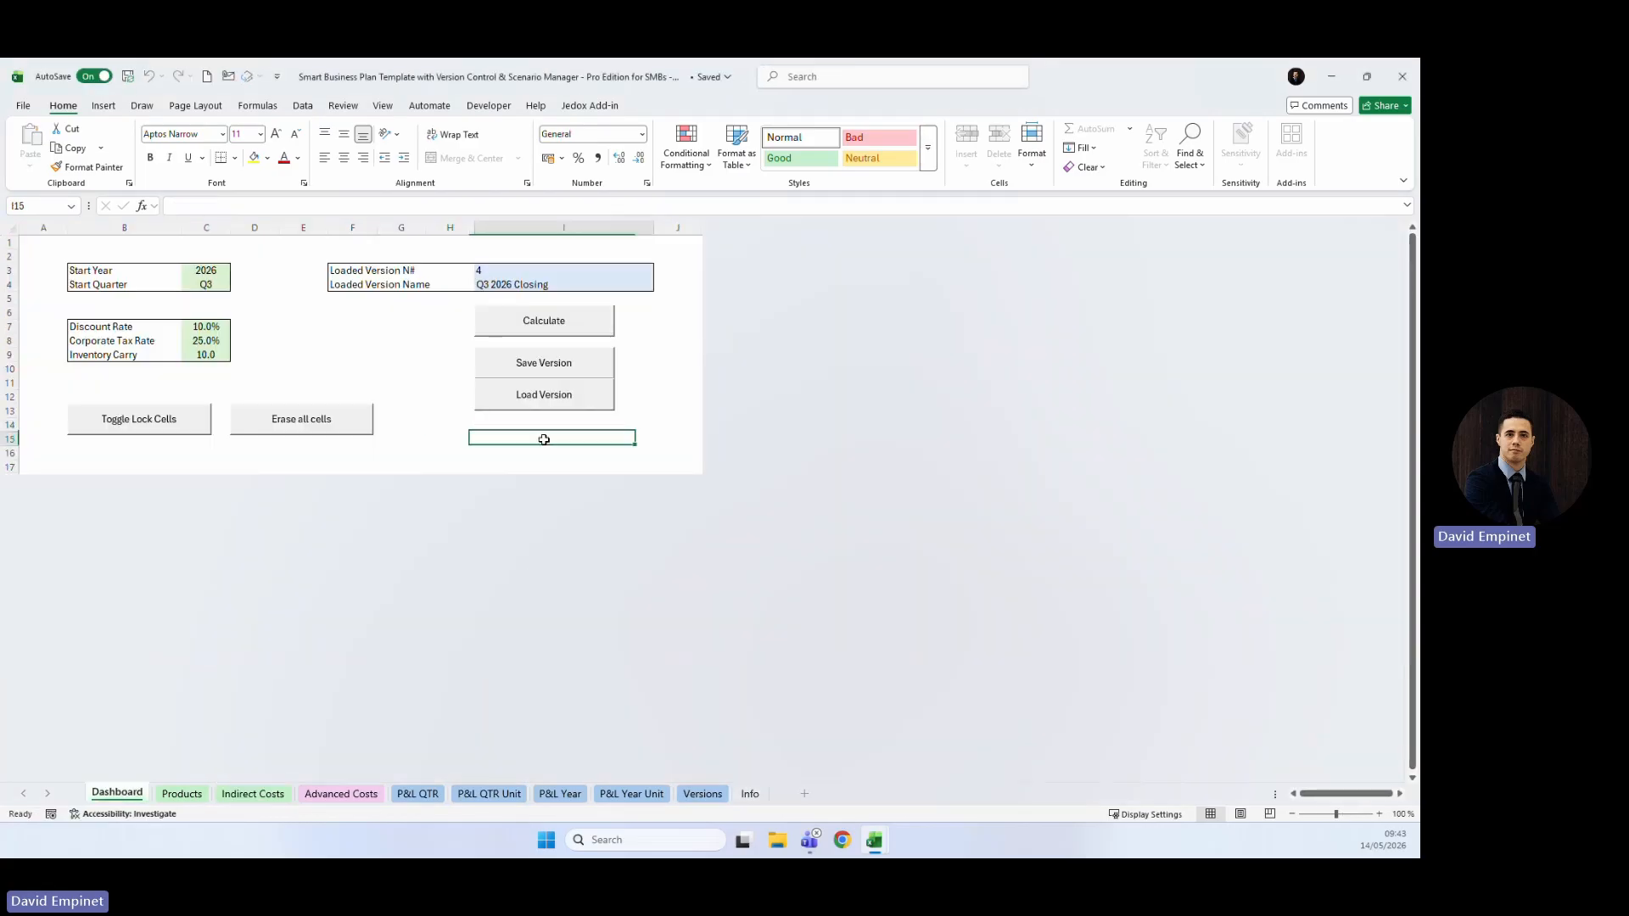
pyautogui.click(573, 369)
pyautogui.click(628, 485)
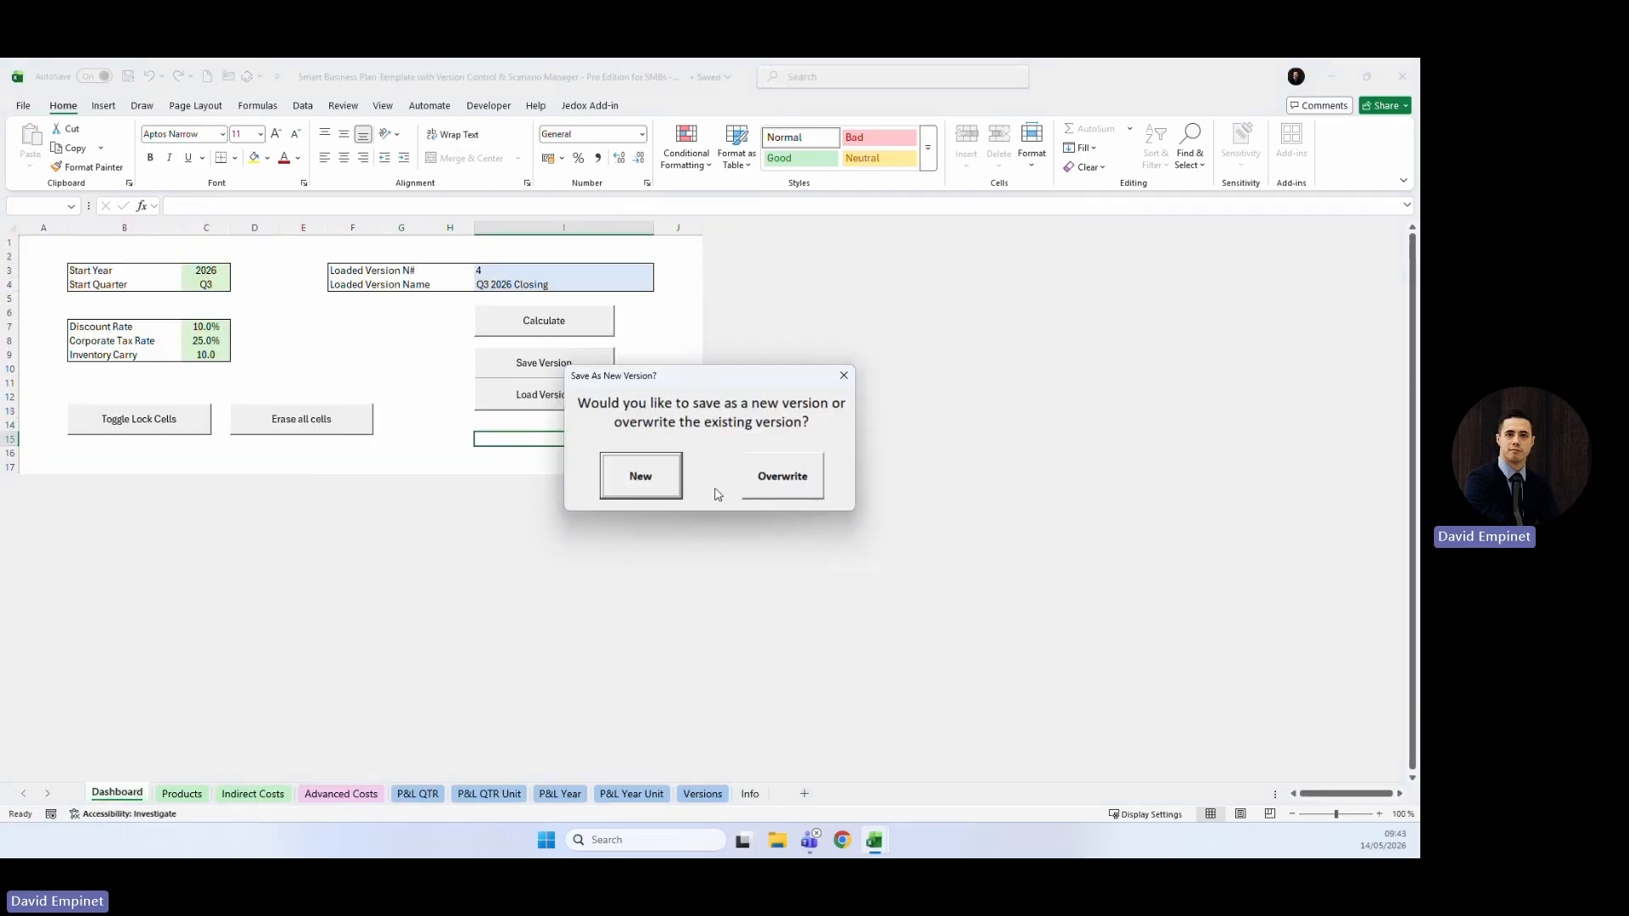
pyautogui.click(669, 438)
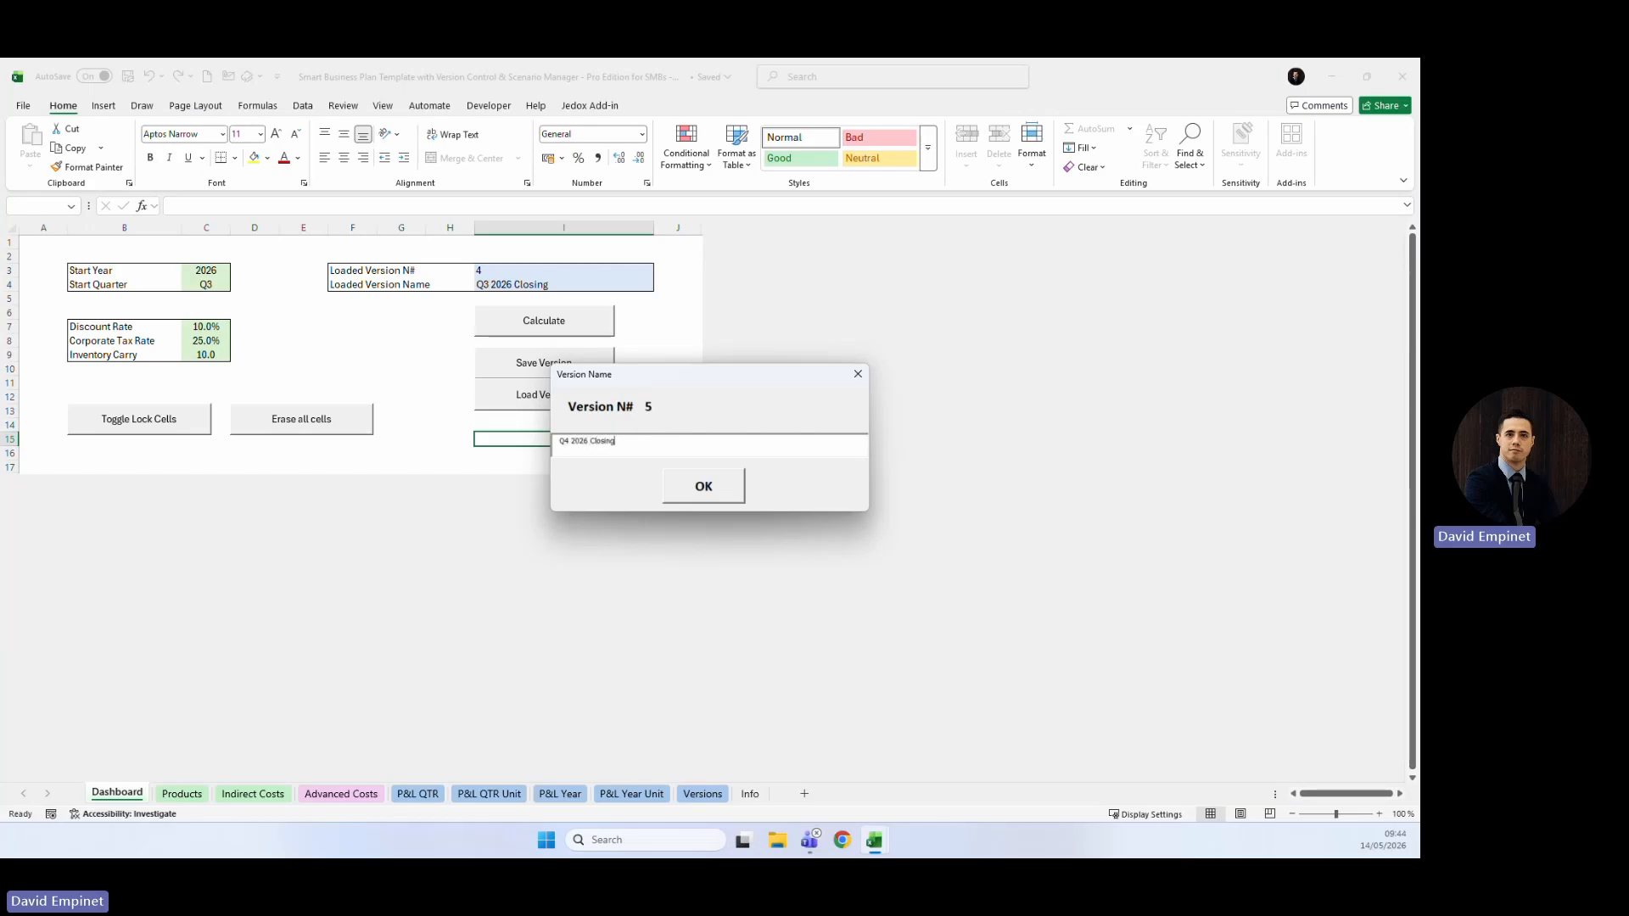
pyautogui.click(701, 486)
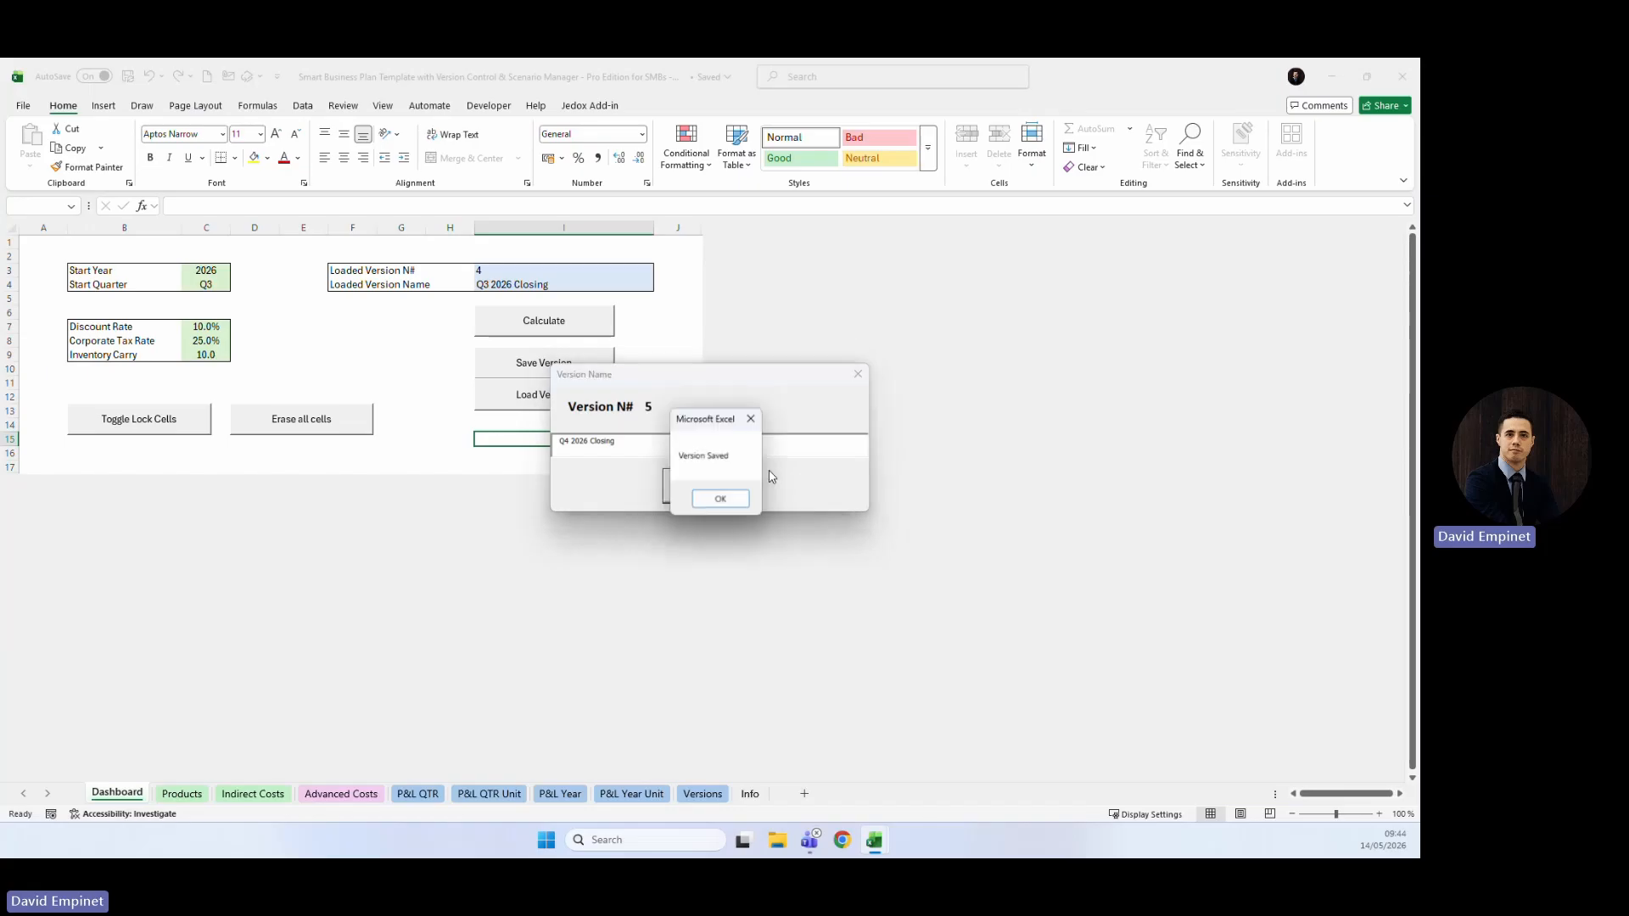
pyautogui.click(720, 500)
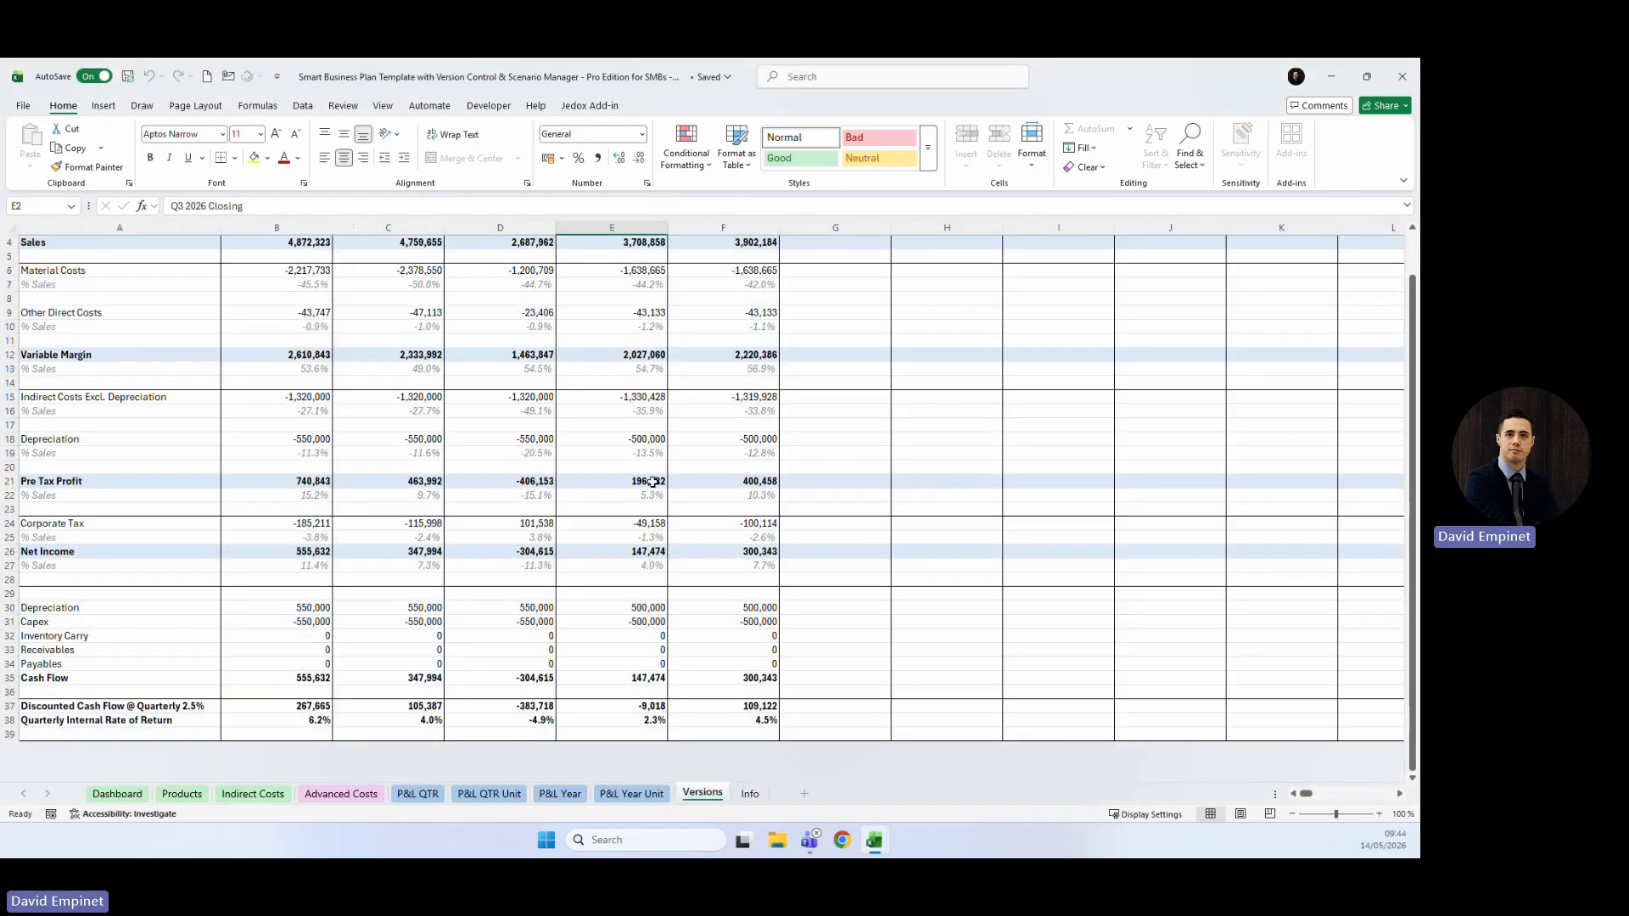
# On the Versions sheet, compare the Q4 2026 Closing sales, net income and discounted cash flow with the Q3 2026 Closing and Base Case versions.
pyautogui.scroll(1, 709, 468)
pyautogui.moveTo(751, 271); pyautogui.dragTo(738, 300)
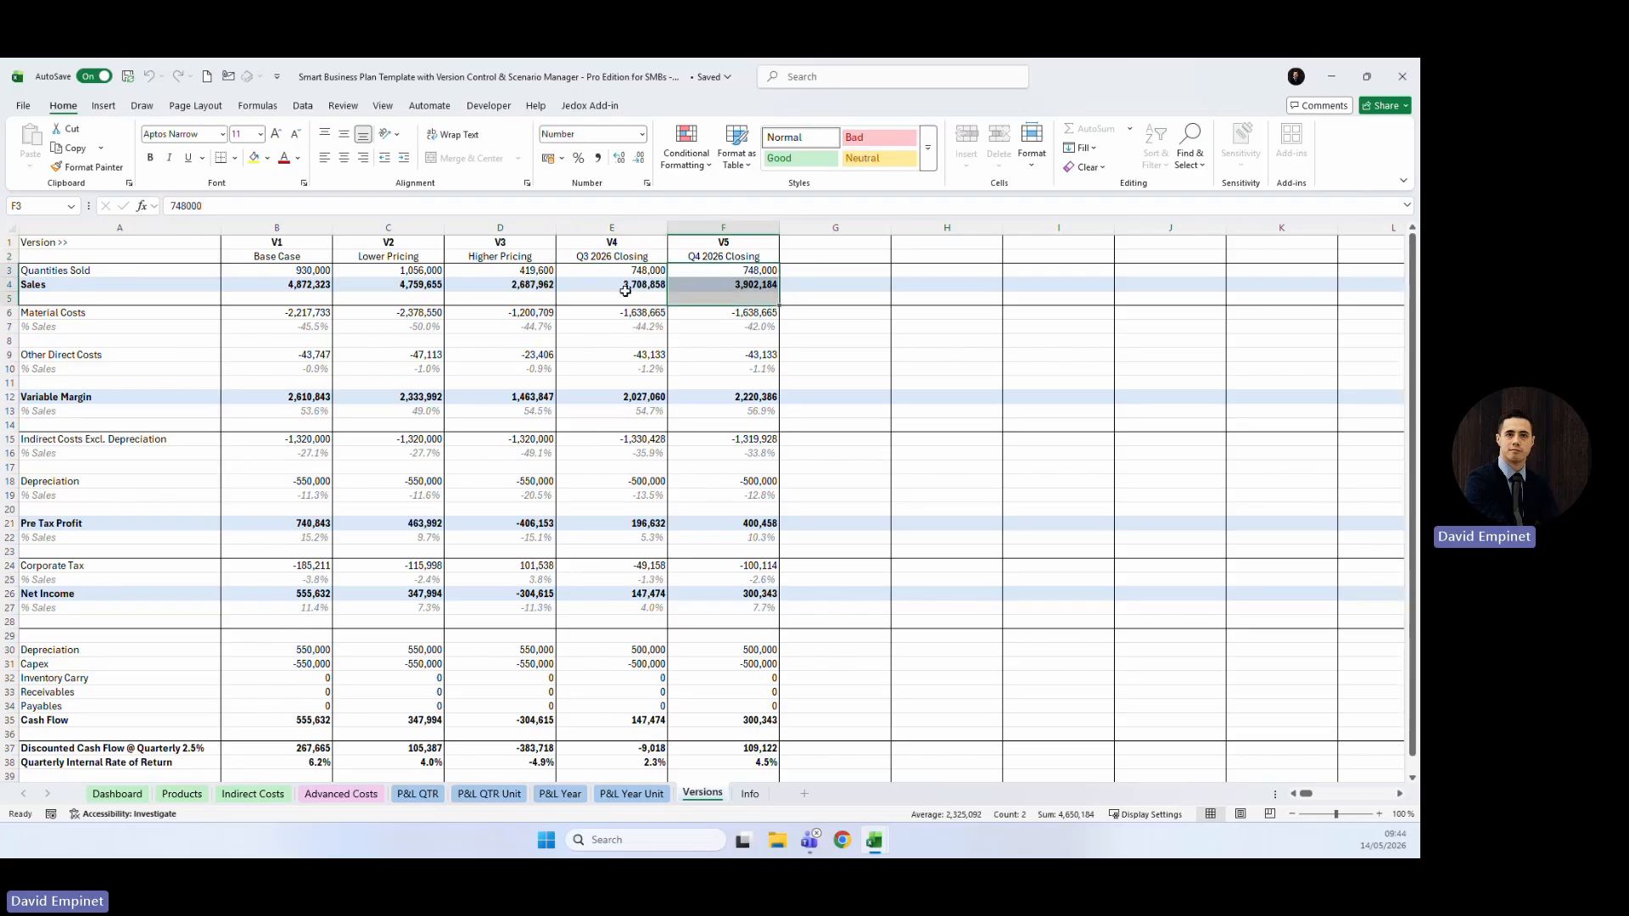
pyautogui.moveTo(652, 289); pyautogui.dragTo(734, 313)
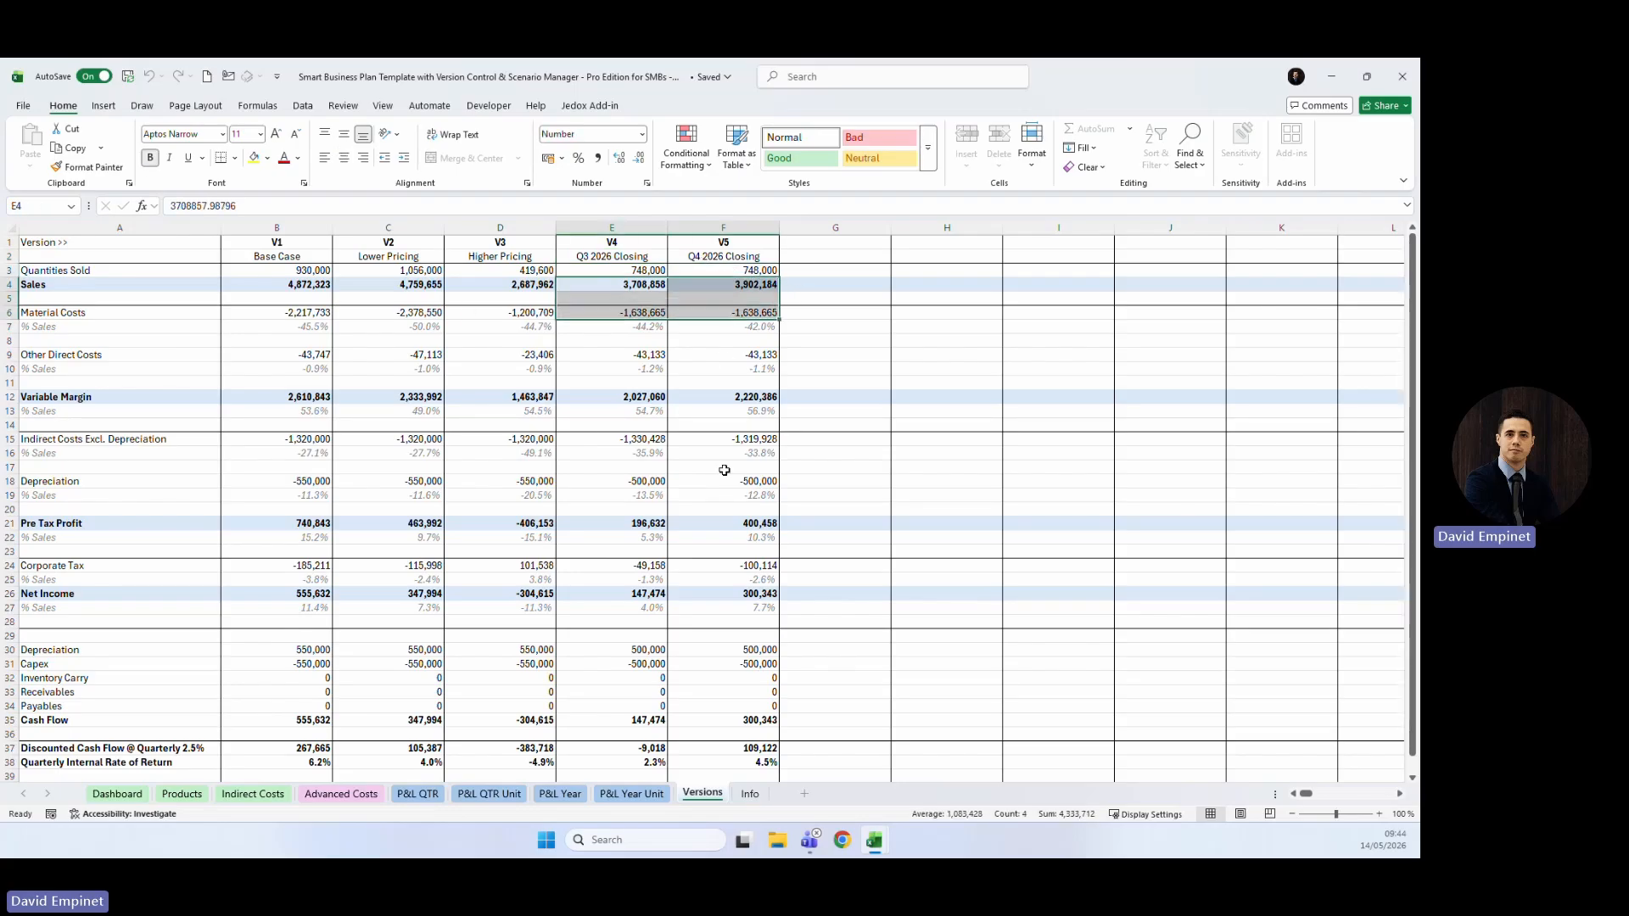
pyautogui.click(757, 745)
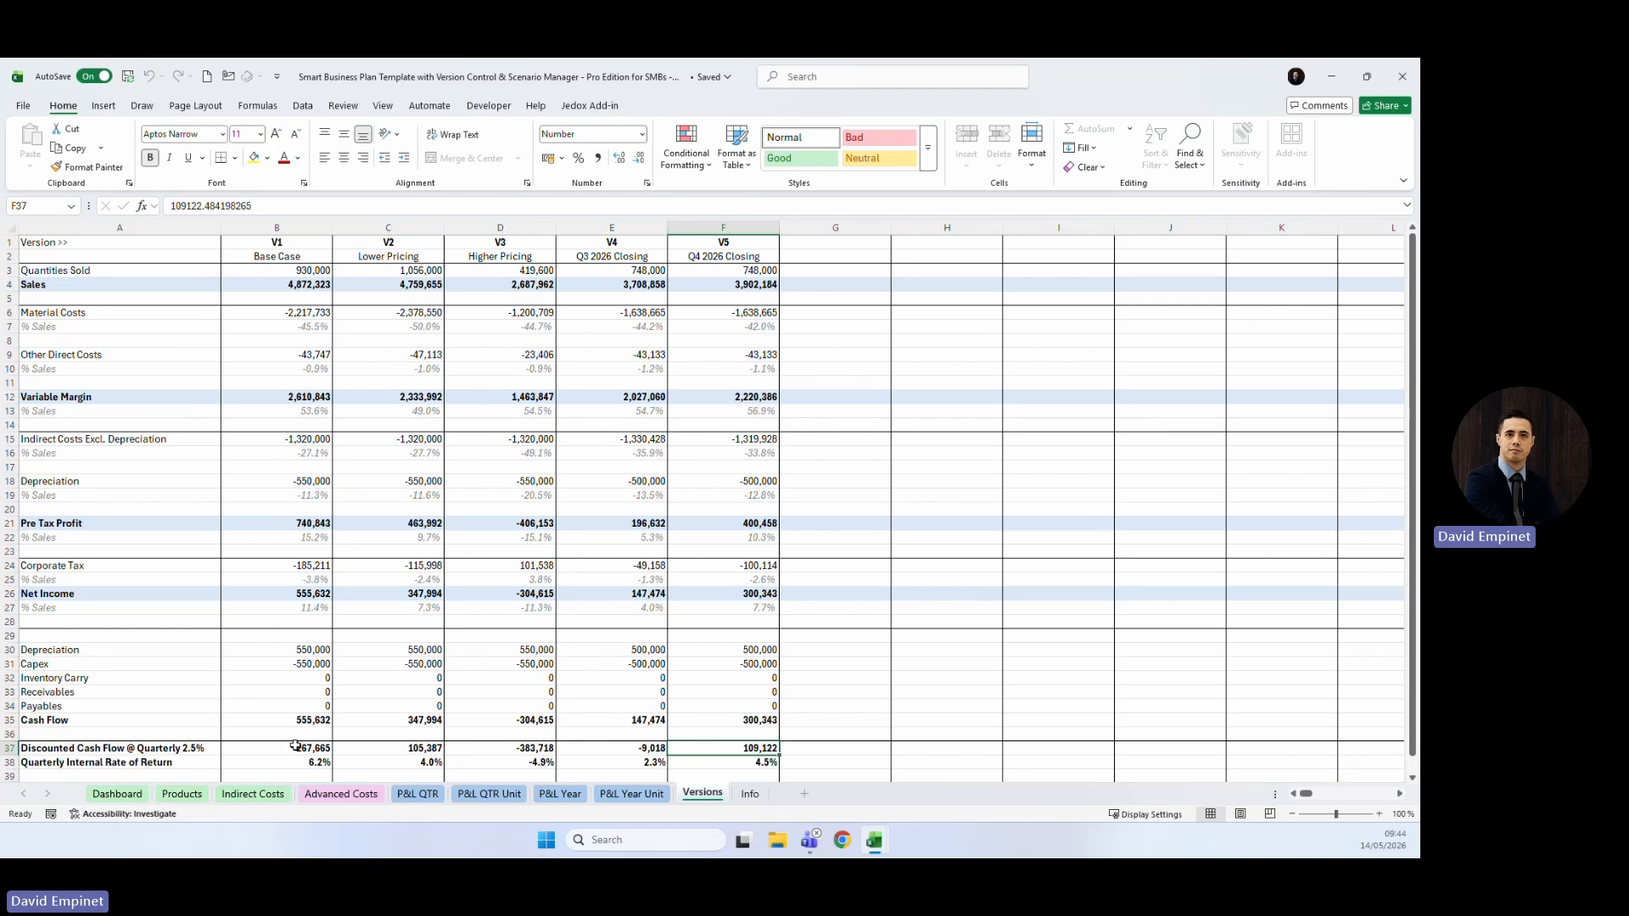
pyautogui.click(300, 597)
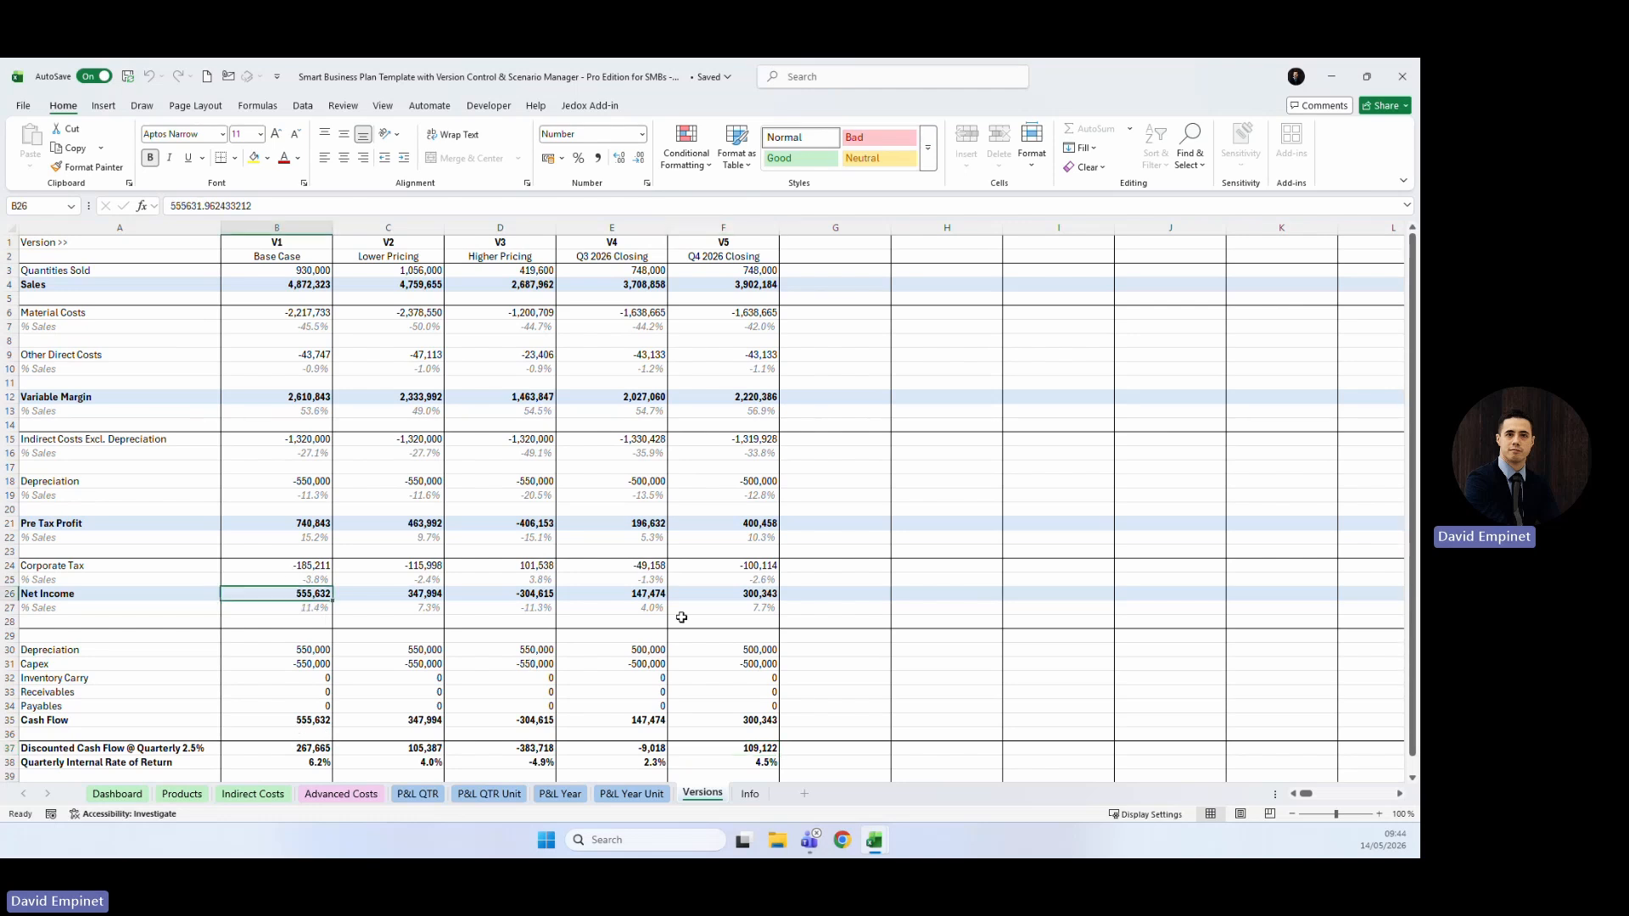
pyautogui.moveTo(735, 598); pyautogui.dragTo(755, 609)
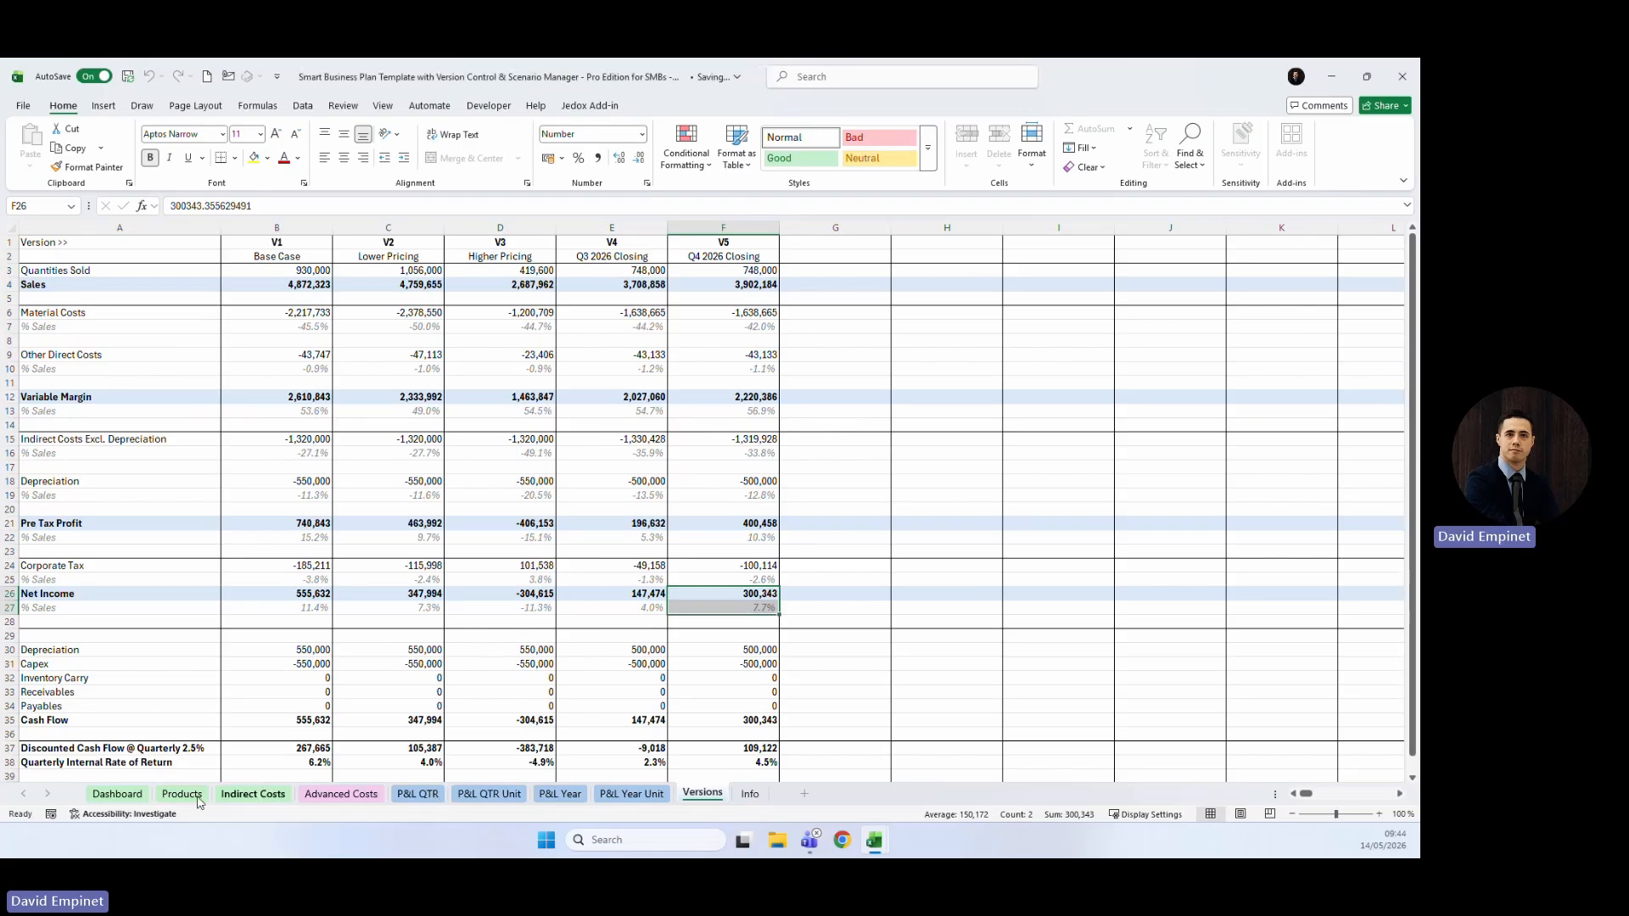
# Look over the Dashboard and the Info sheet's video tutorial entry, and return to the Dashboard.
pyautogui.click(117, 794)
pyautogui.click(388, 356)
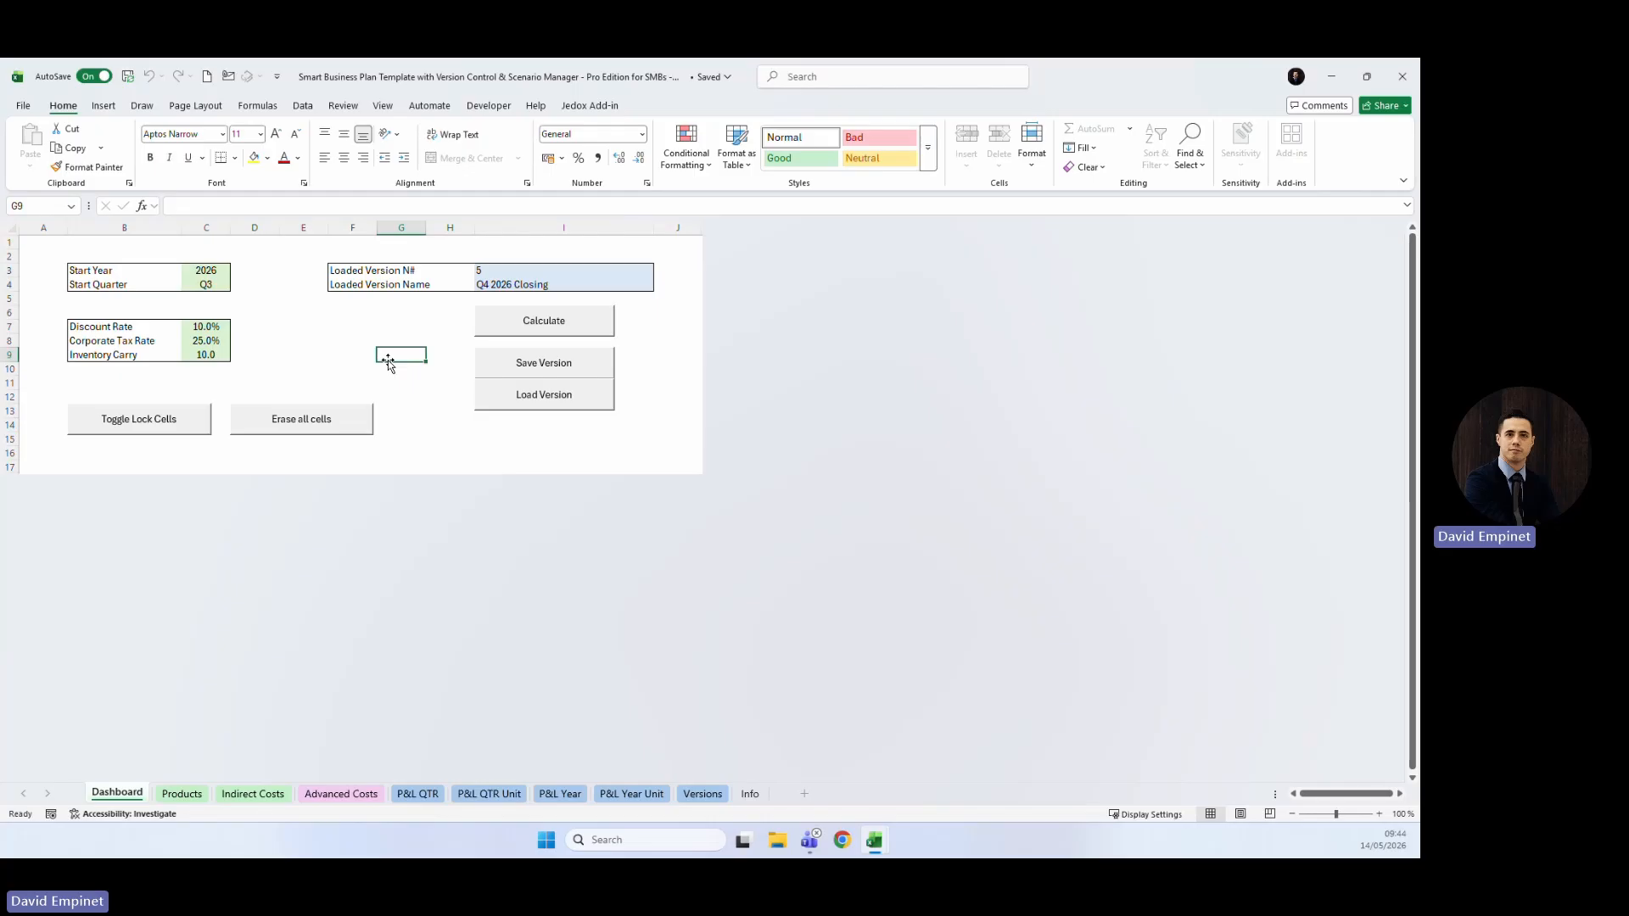
pyautogui.click(751, 795)
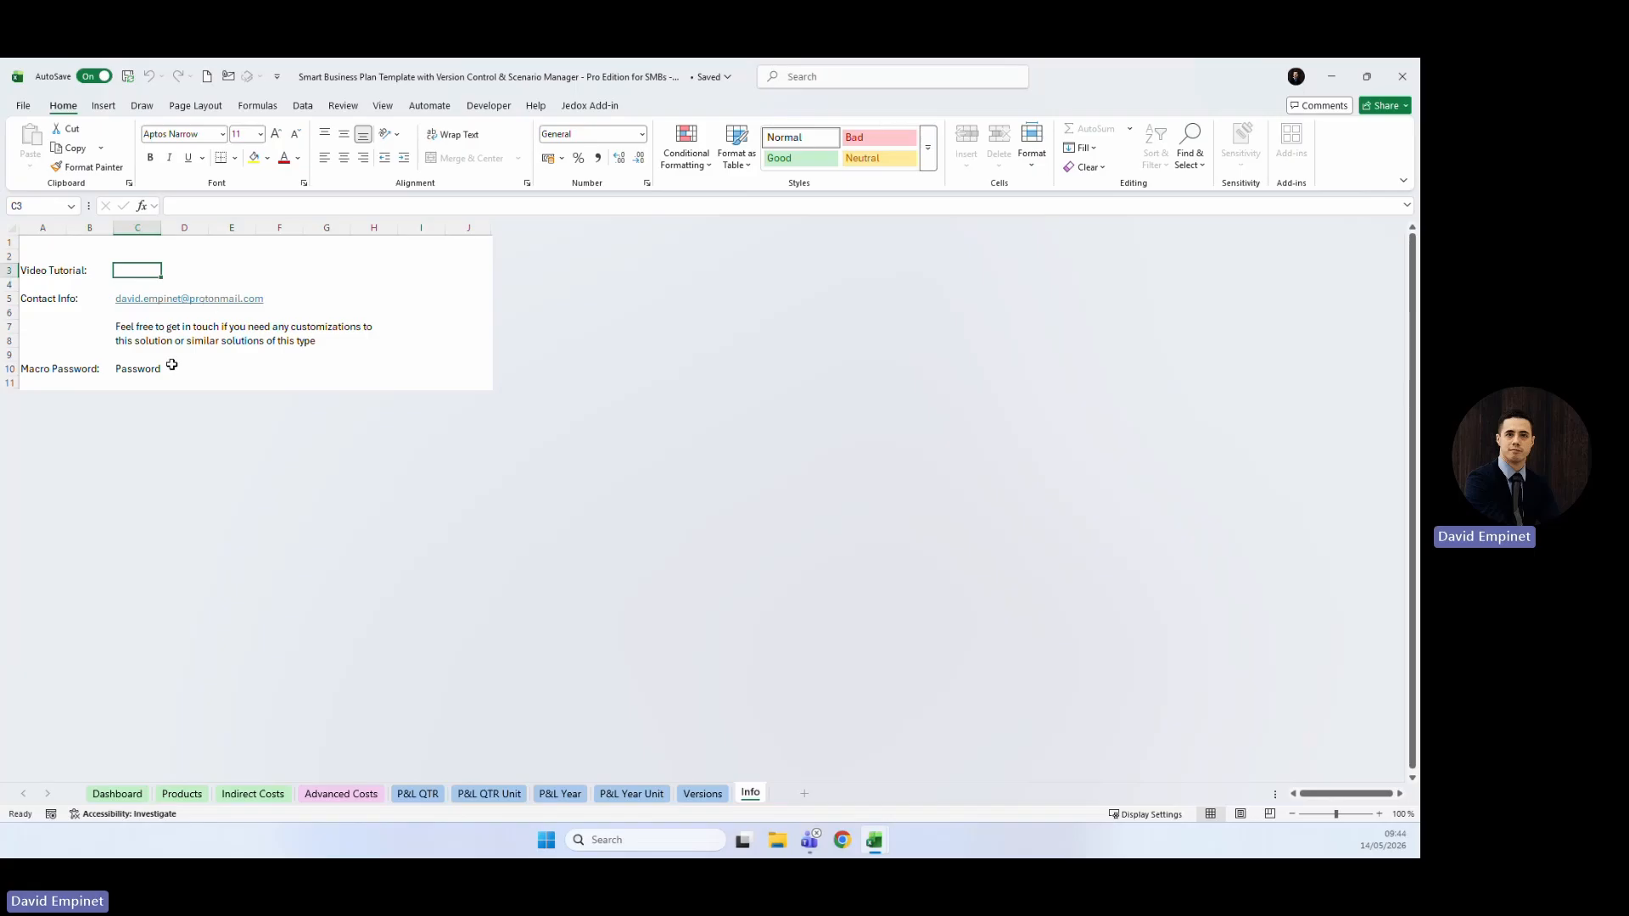
pyautogui.moveTo(131, 272)
pyautogui.mouseDown()
pyautogui.moveTo(455, 272)
pyautogui.moveTo(102, 262)
pyautogui.moveTo(146, 272)
pyautogui.mouseUp()
pyautogui.click(117, 793)
pyautogui.click(331, 345)
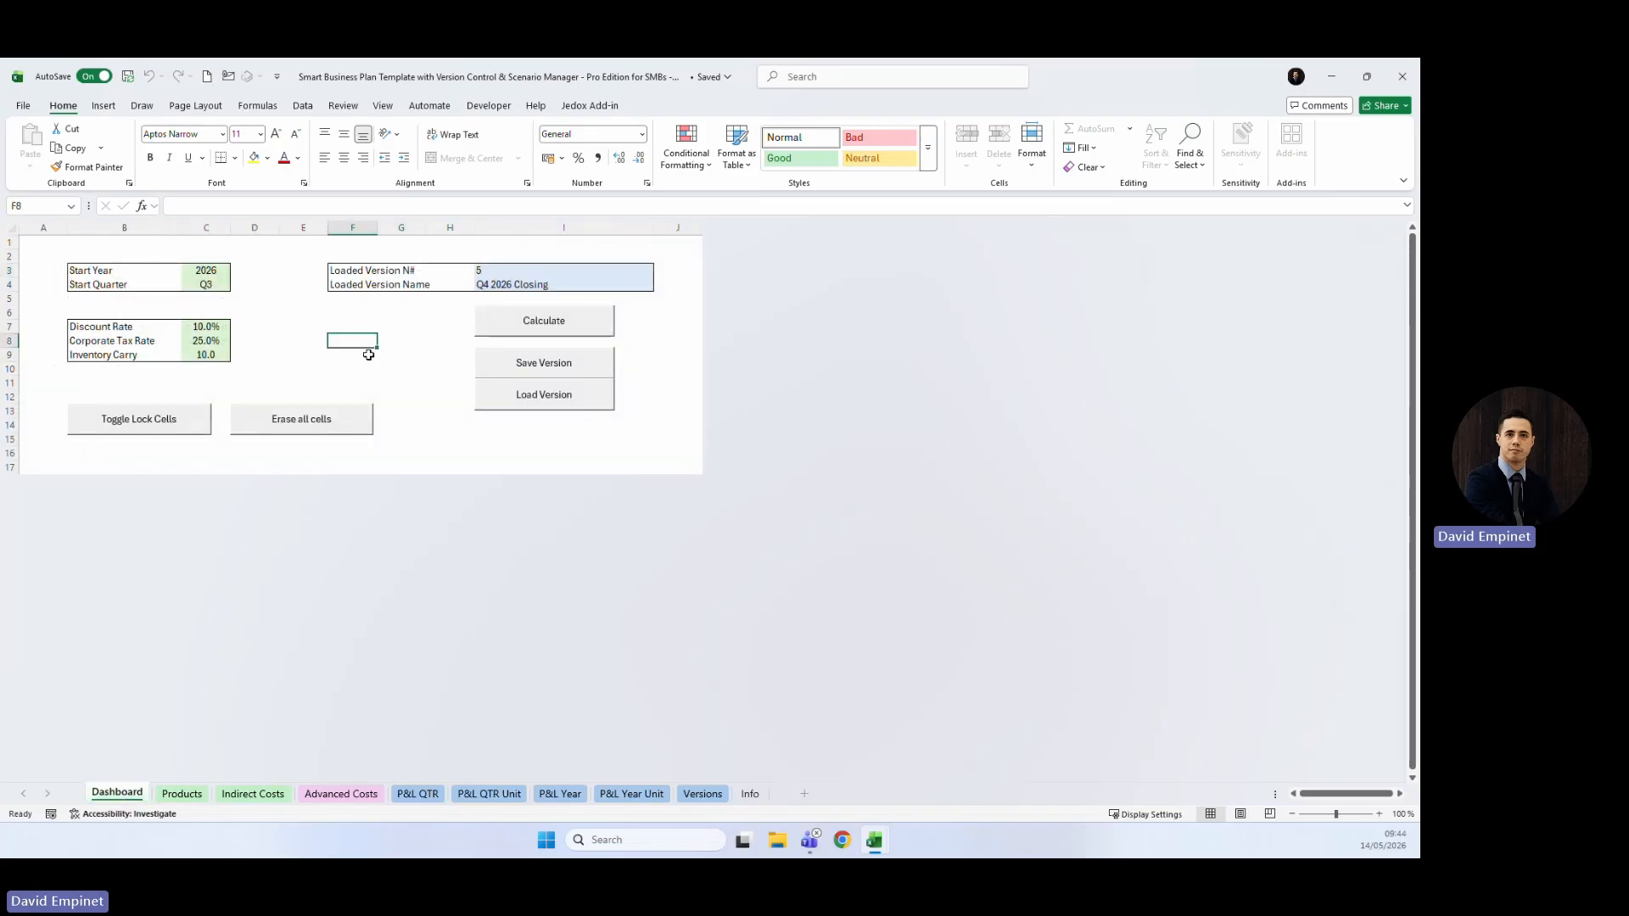